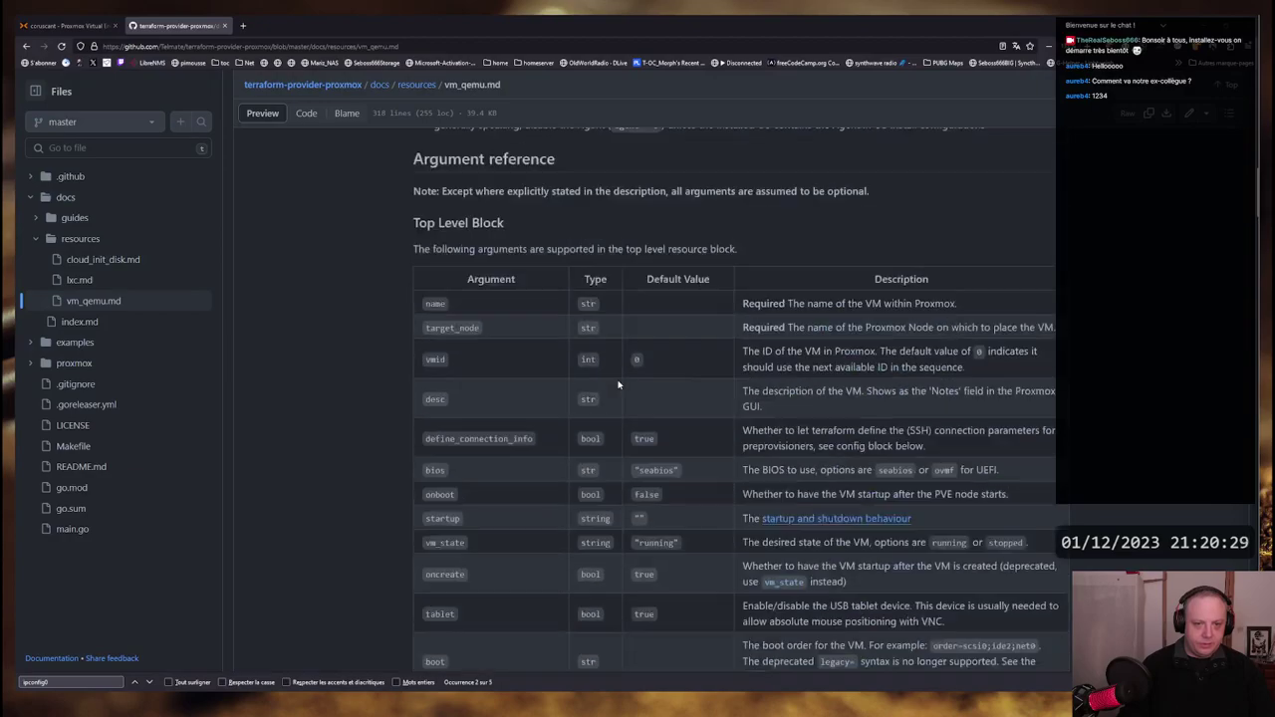
- Scroll through the Terraform output and pick out ipconfig1 and default_ipv4_address
{"action": "scroll", "coordinate": [485, 438], "scroll_direction": "down", "scroll_amount": 2}
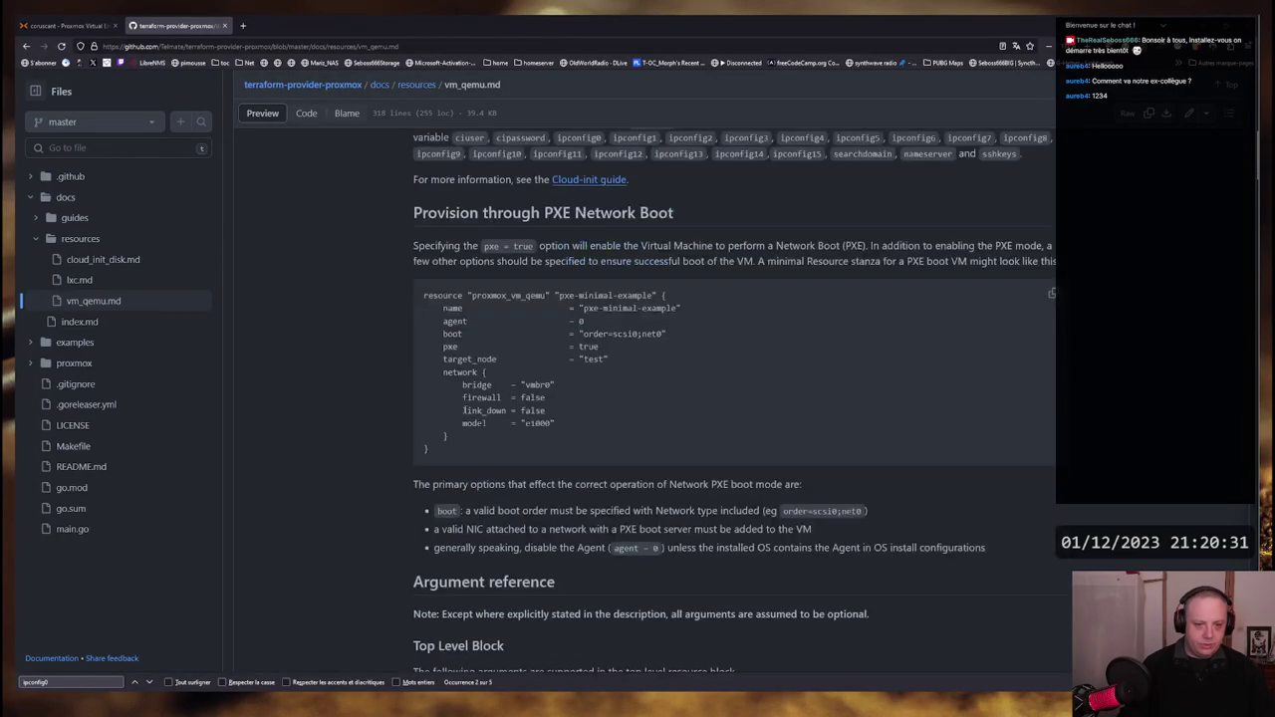
{"action": "scroll", "coordinate": [775, 430], "scroll_direction": "up", "scroll_amount": 3}
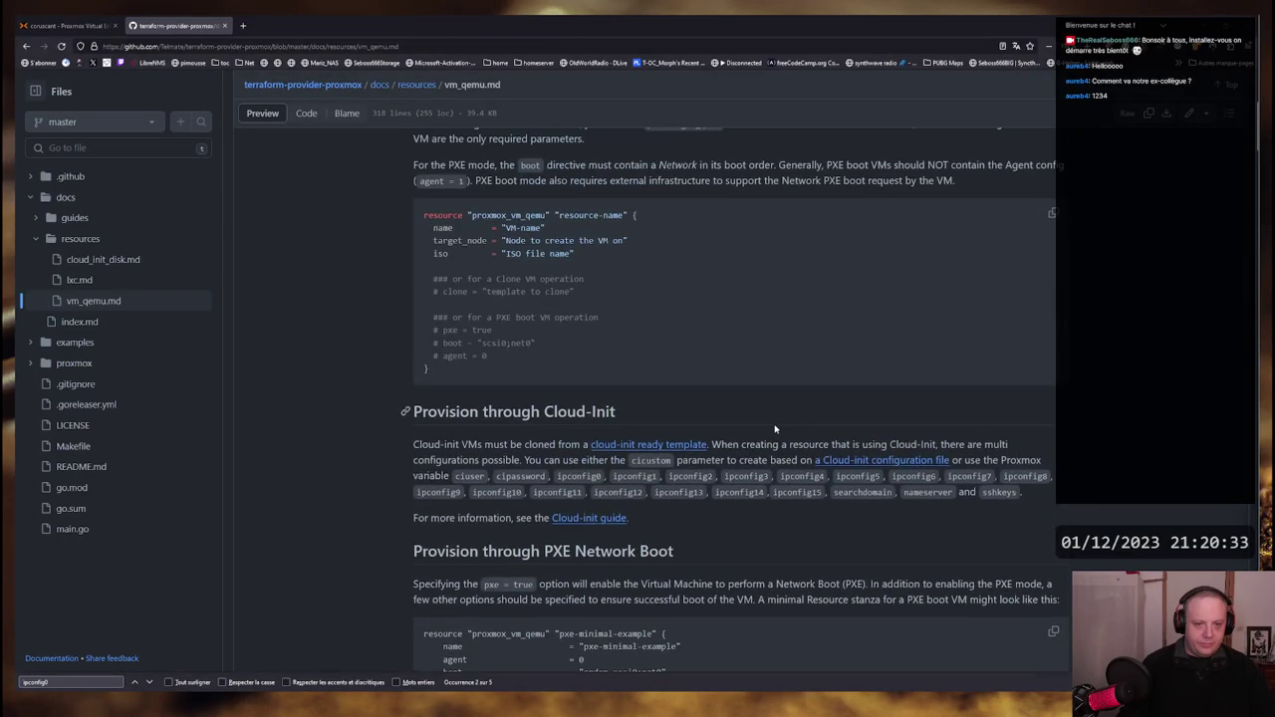
{"action": "scroll", "coordinate": [494, 249], "scroll_direction": "up", "scroll_amount": 3}
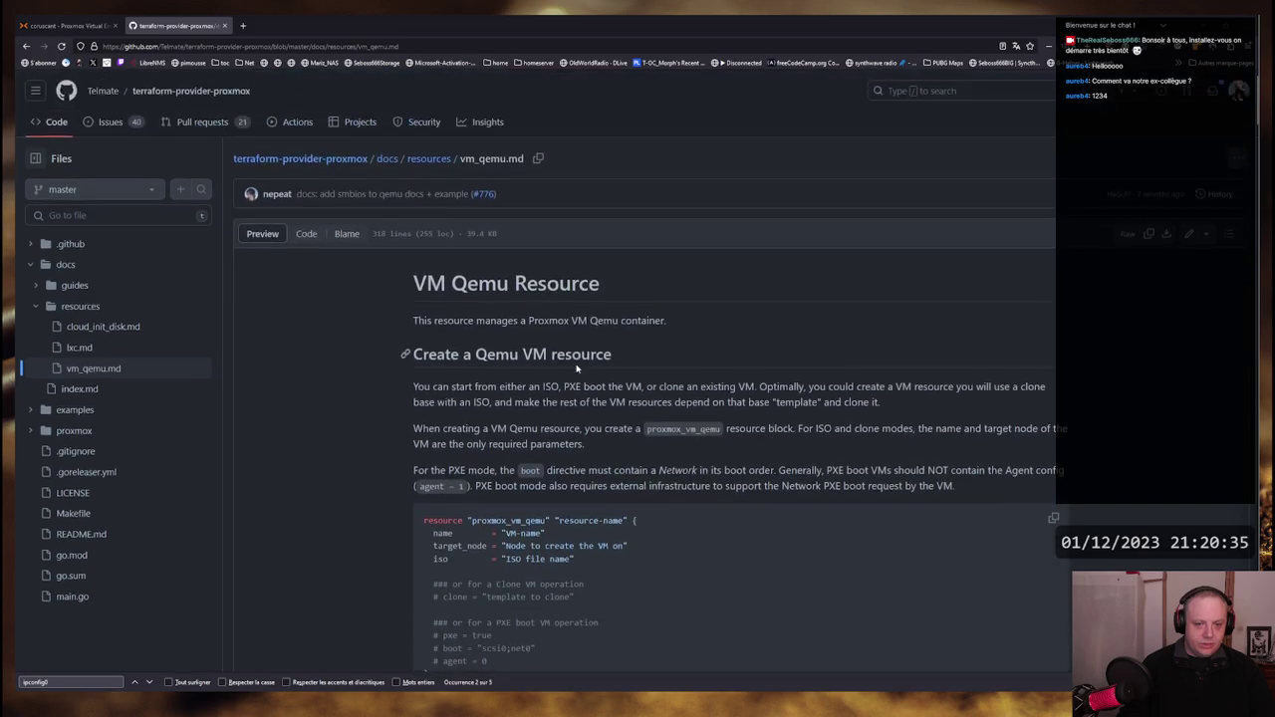
{"action": "scroll", "coordinate": [575, 365], "scroll_direction": "down", "scroll_amount": 1}
{"action": "scroll", "coordinate": [576, 365], "scroll_direction": "down", "scroll_amount": 1}
{"action": "scroll", "coordinate": [706, 365], "scroll_direction": "down", "scroll_amount": 15}
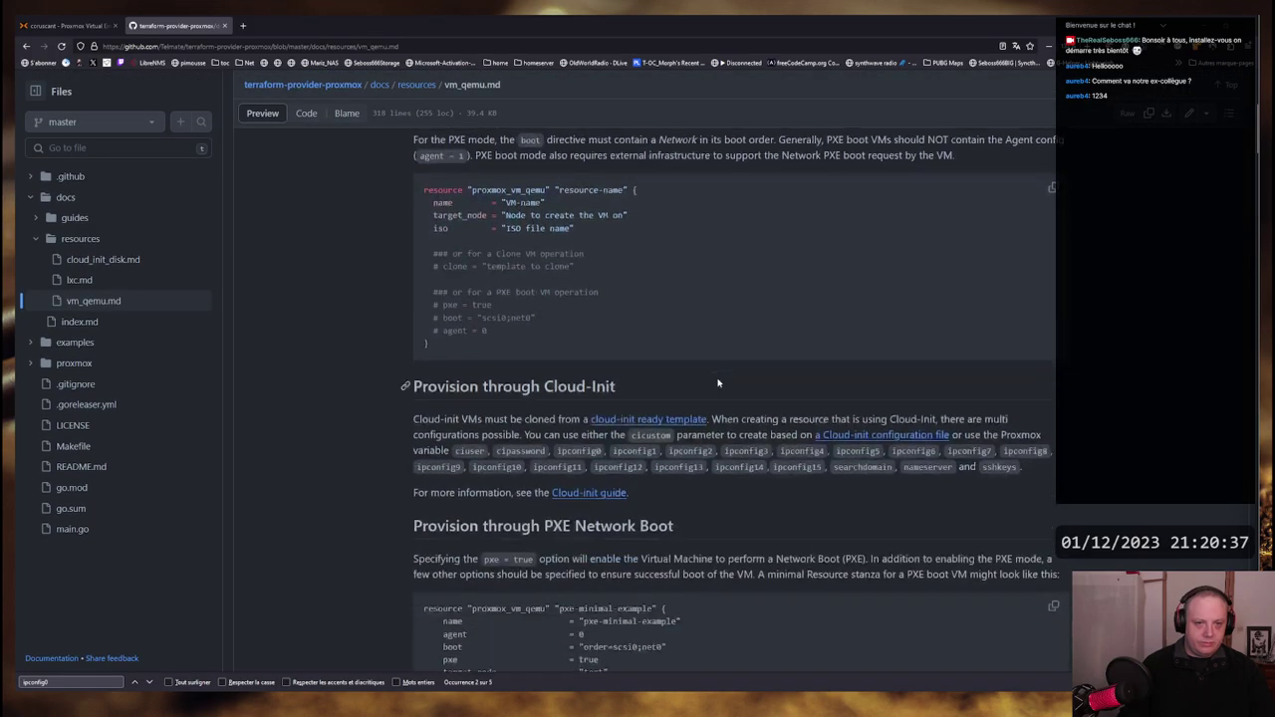
{"action": "scroll", "coordinate": [754, 271], "scroll_direction": "down", "scroll_amount": 12}
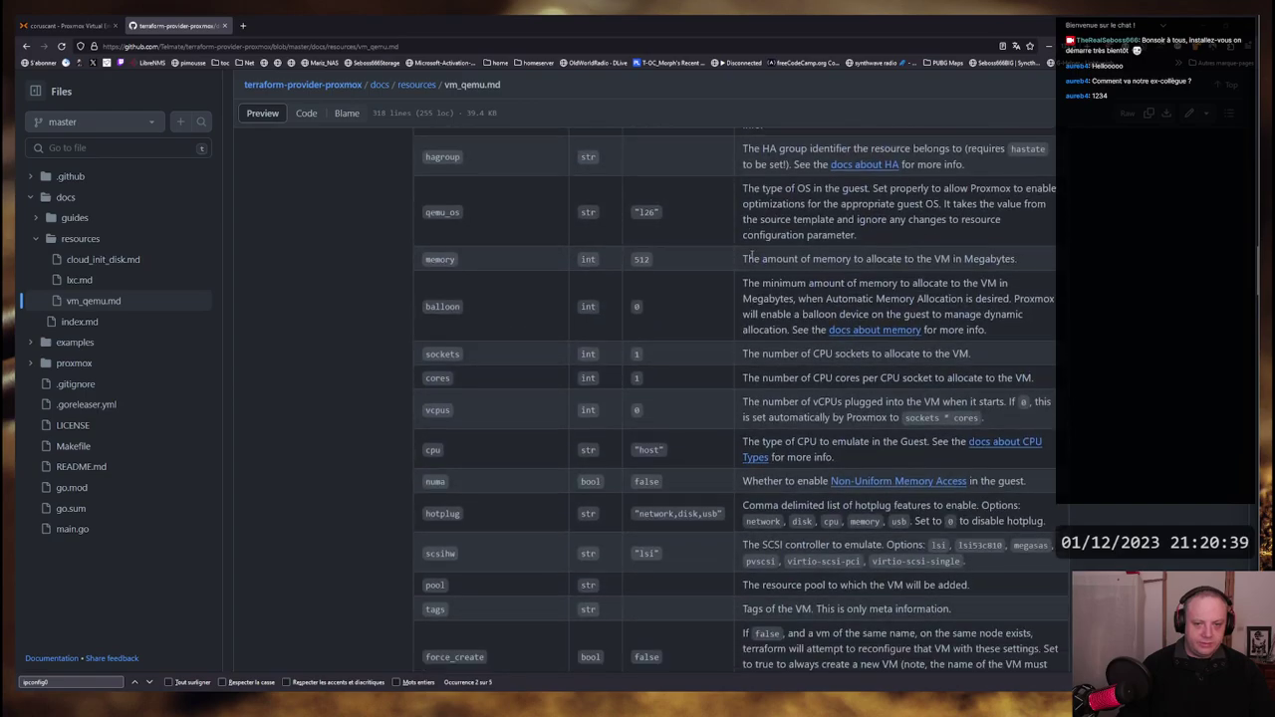
{"action": "scroll", "coordinate": [738, 295], "scroll_direction": "up", "scroll_amount": 5}
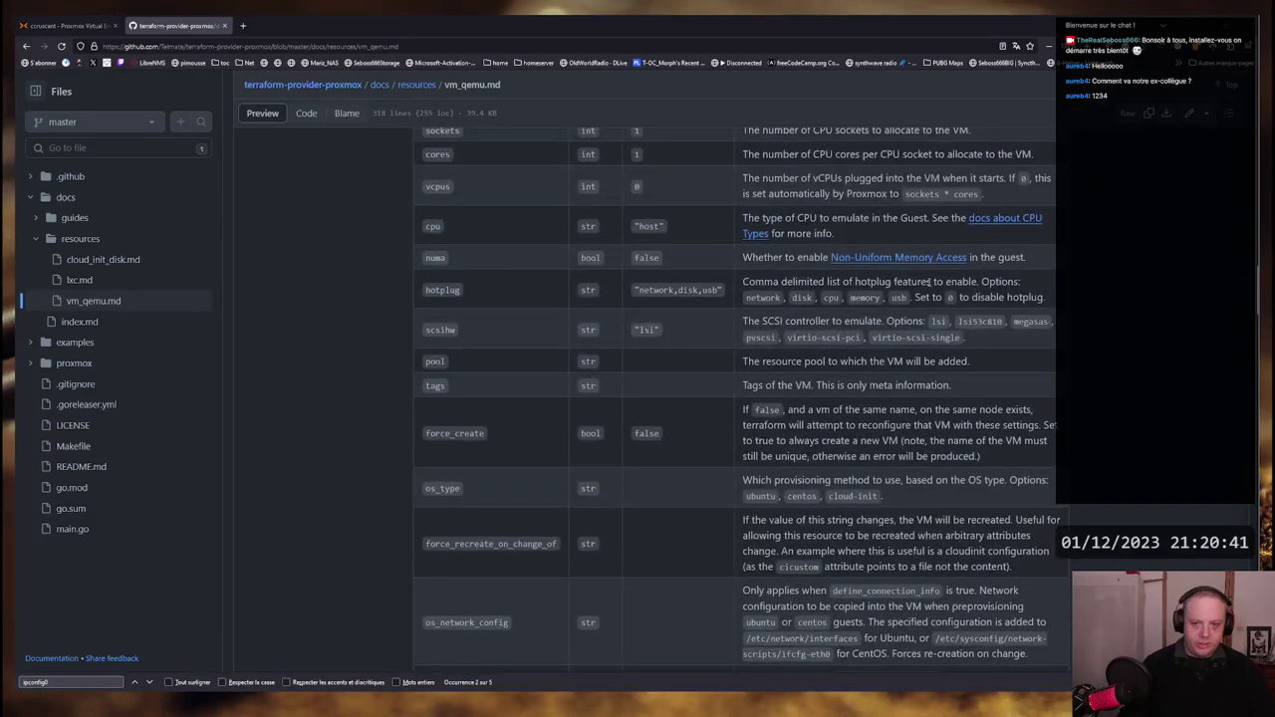
{"action": "scroll", "coordinate": [678, 393], "scroll_direction": "down", "scroll_amount": 5}
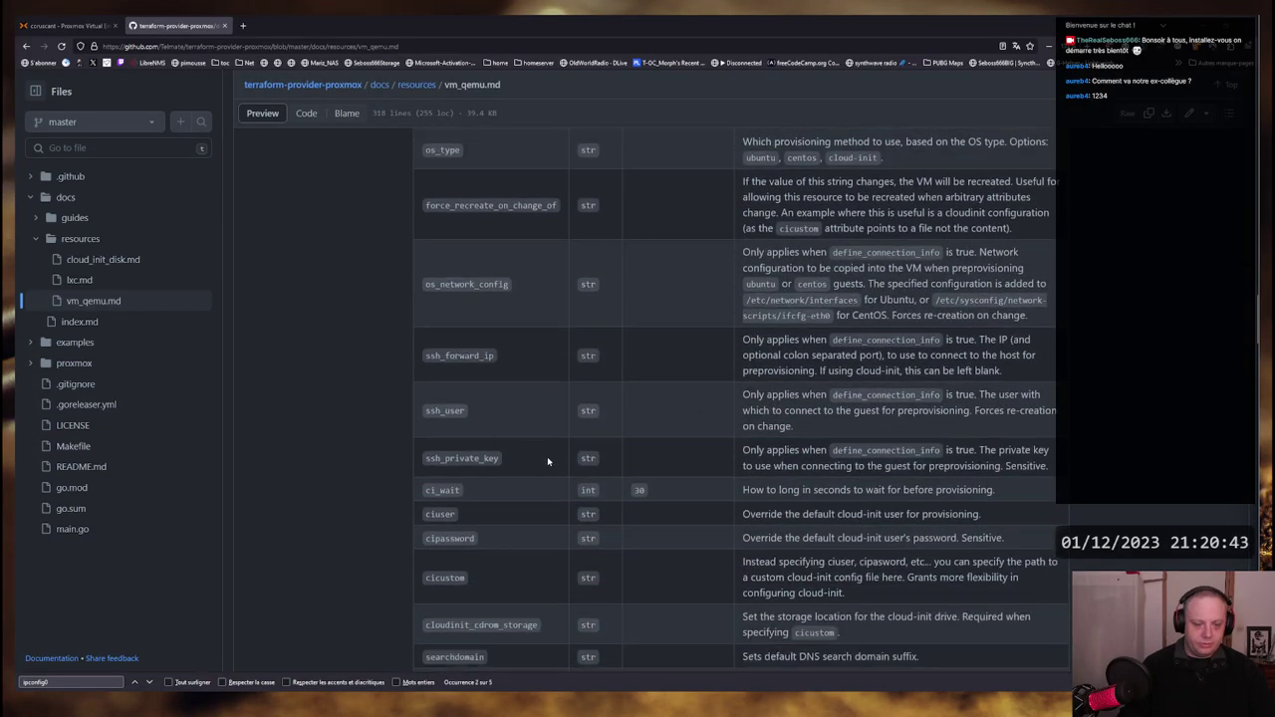
{"action": "scroll", "coordinate": [658, 439], "scroll_direction": "down", "scroll_amount": 6}
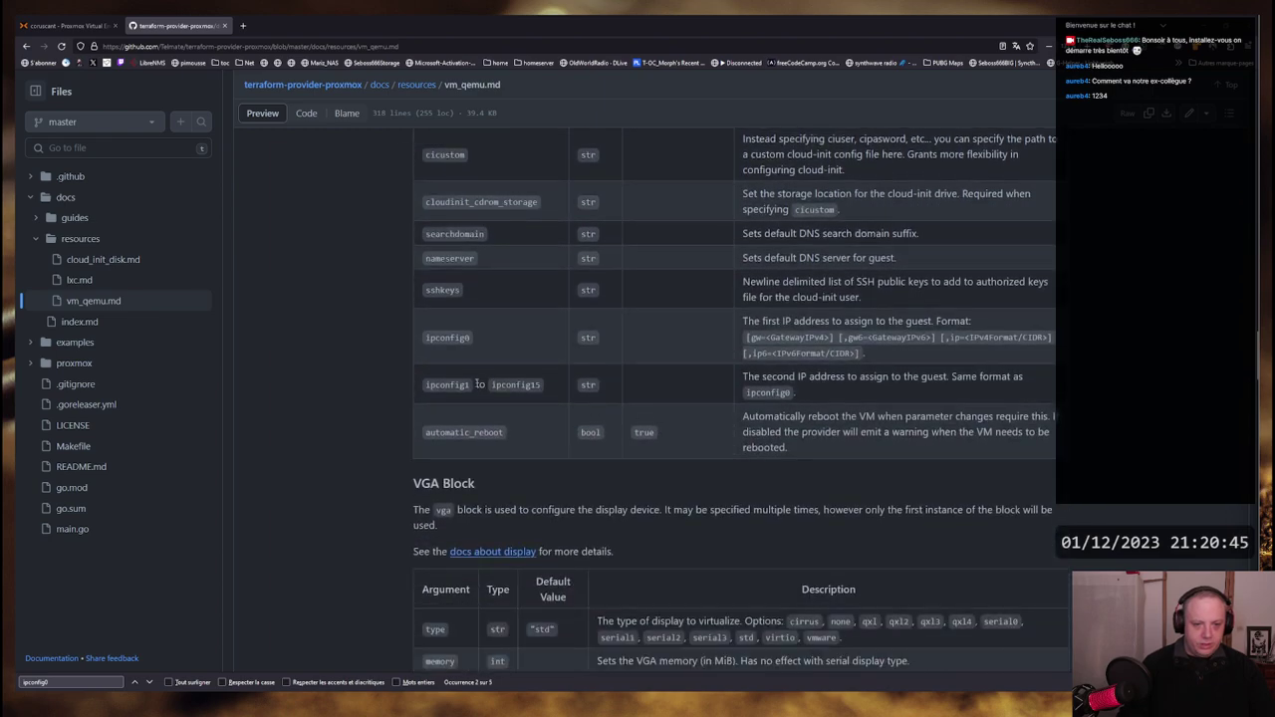
{"action": "left_click_drag", "start_coordinate": [421, 392], "coordinate": [471, 387]}
{"action": "scroll", "coordinate": [654, 387], "scroll_direction": "down", "scroll_amount": 6}
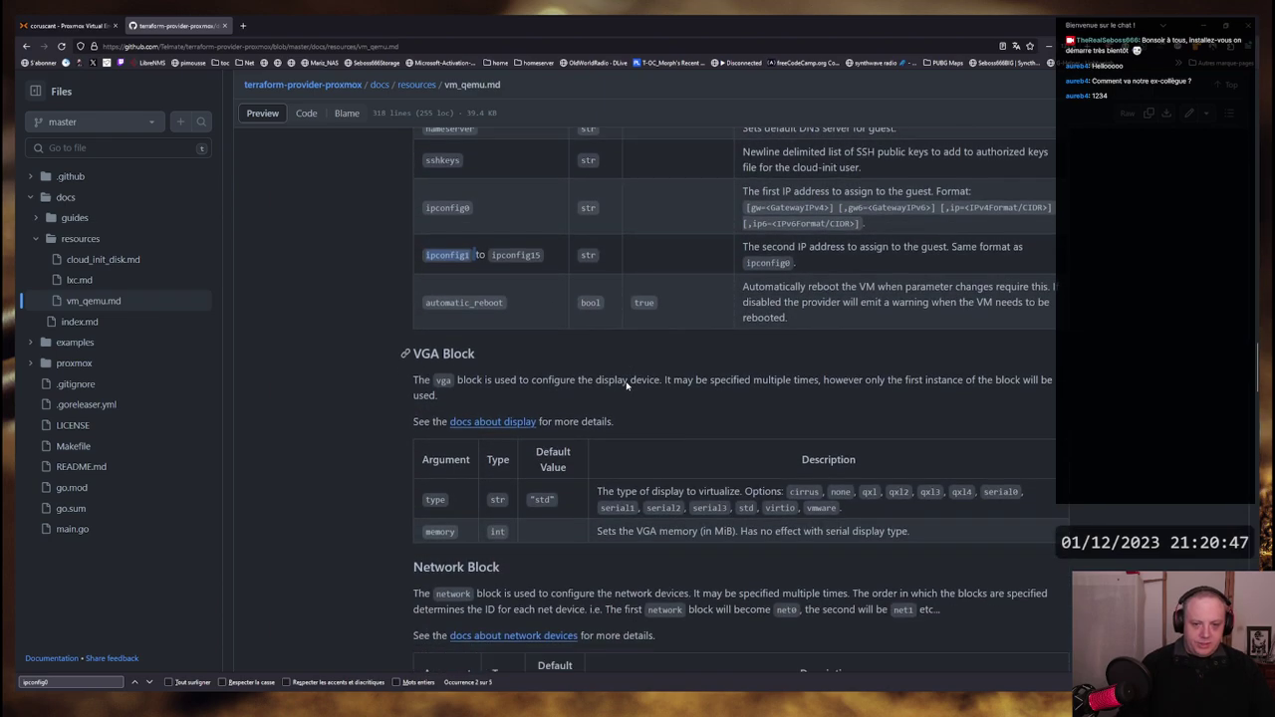
{"action": "scroll", "coordinate": [448, 297], "scroll_direction": "down", "scroll_amount": 6}
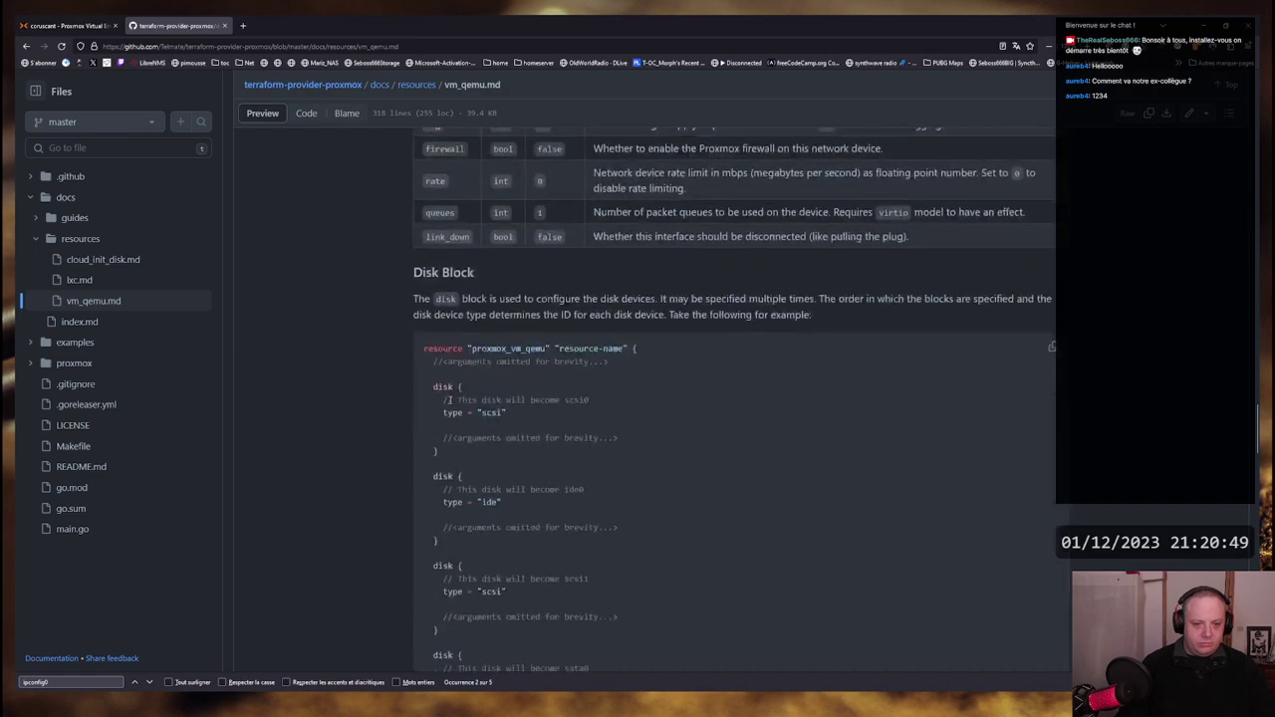
{"action": "scroll", "coordinate": [715, 389], "scroll_direction": "down", "scroll_amount": 4}
{"action": "scroll", "coordinate": [721, 389], "scroll_direction": "up", "scroll_amount": 3}
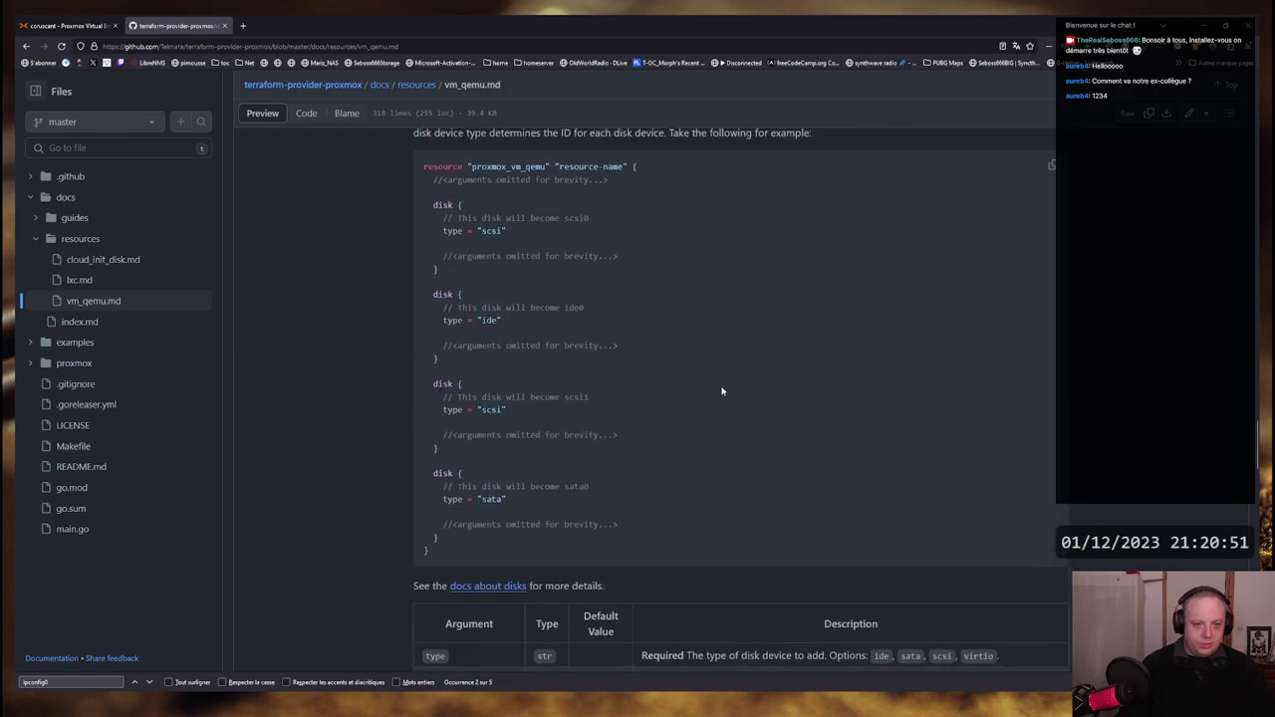
{"action": "scroll", "coordinate": [794, 412], "scroll_direction": "down", "scroll_amount": 8}
{"action": "scroll", "coordinate": [812, 389], "scroll_direction": "up", "scroll_amount": 2}
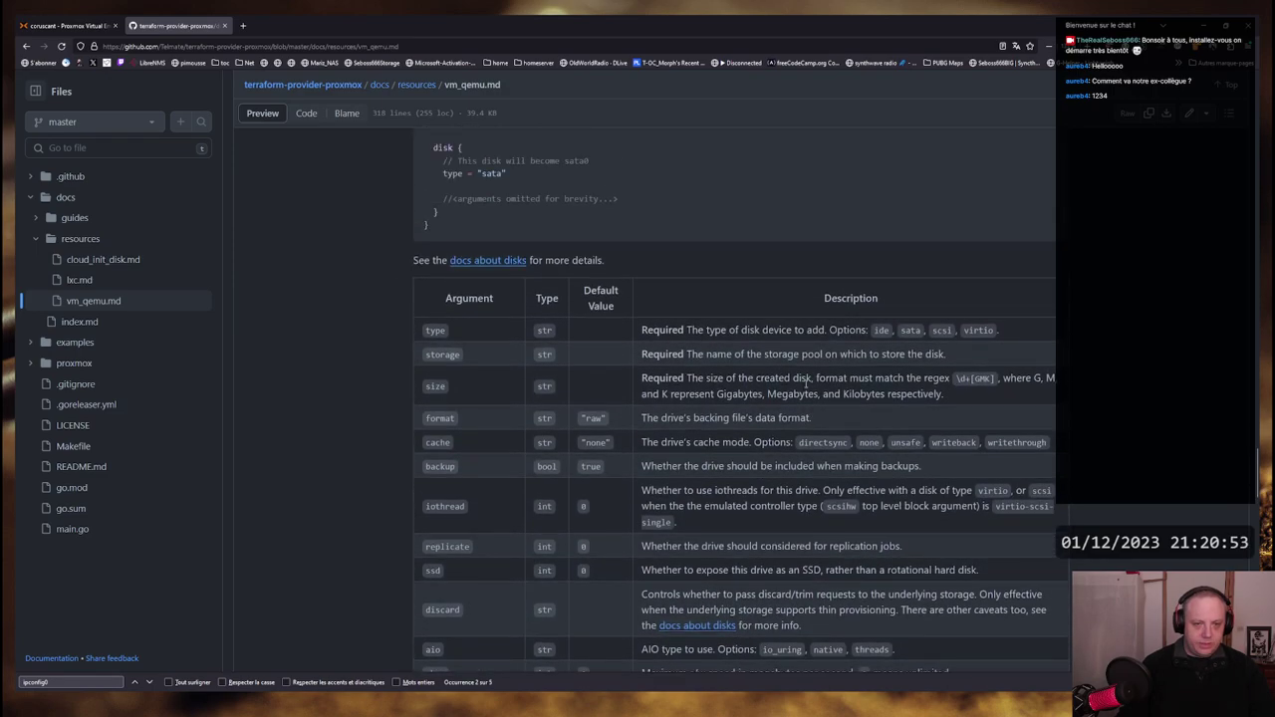
{"action": "scroll", "coordinate": [816, 375], "scroll_direction": "down", "scroll_amount": 15}
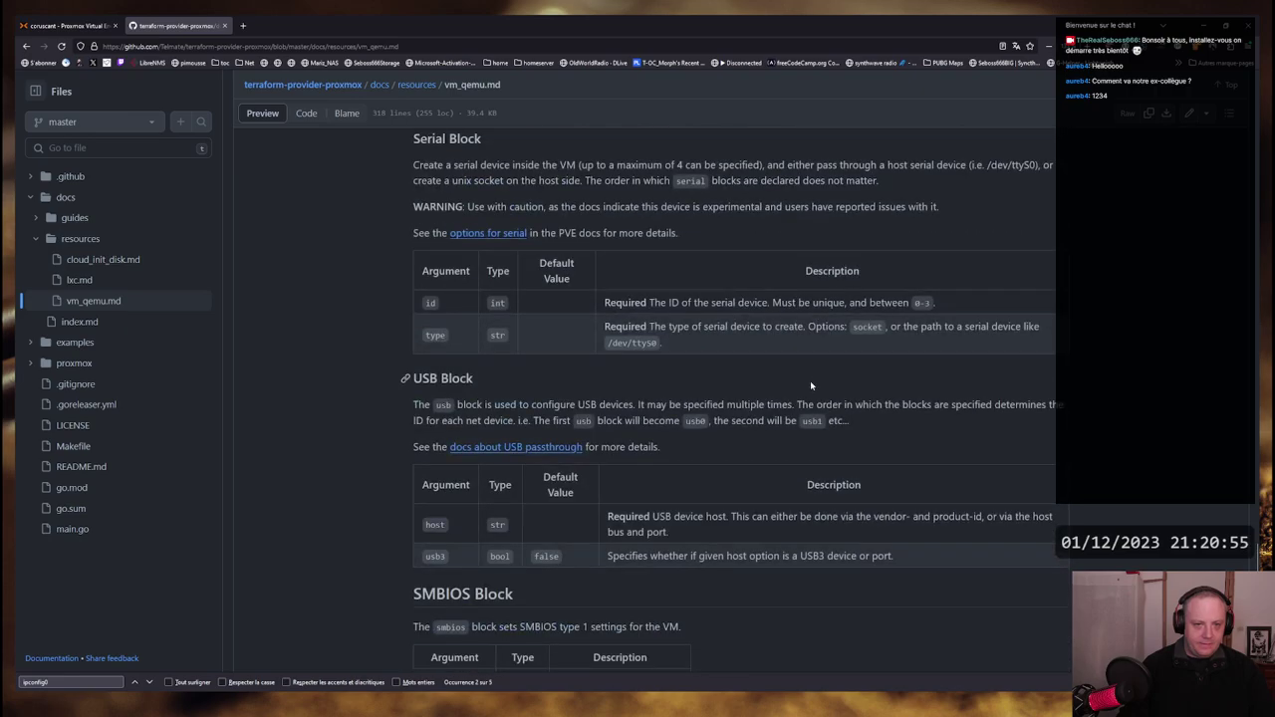
{"action": "scroll", "coordinate": [810, 380], "scroll_direction": "up", "scroll_amount": 2}
{"action": "scroll", "coordinate": [811, 381], "scroll_direction": "down", "scroll_amount": 15}
{"action": "scroll", "coordinate": [810, 380], "scroll_direction": "up", "scroll_amount": 1}
{"action": "scroll", "coordinate": [810, 380], "scroll_direction": "up", "scroll_amount": 2}
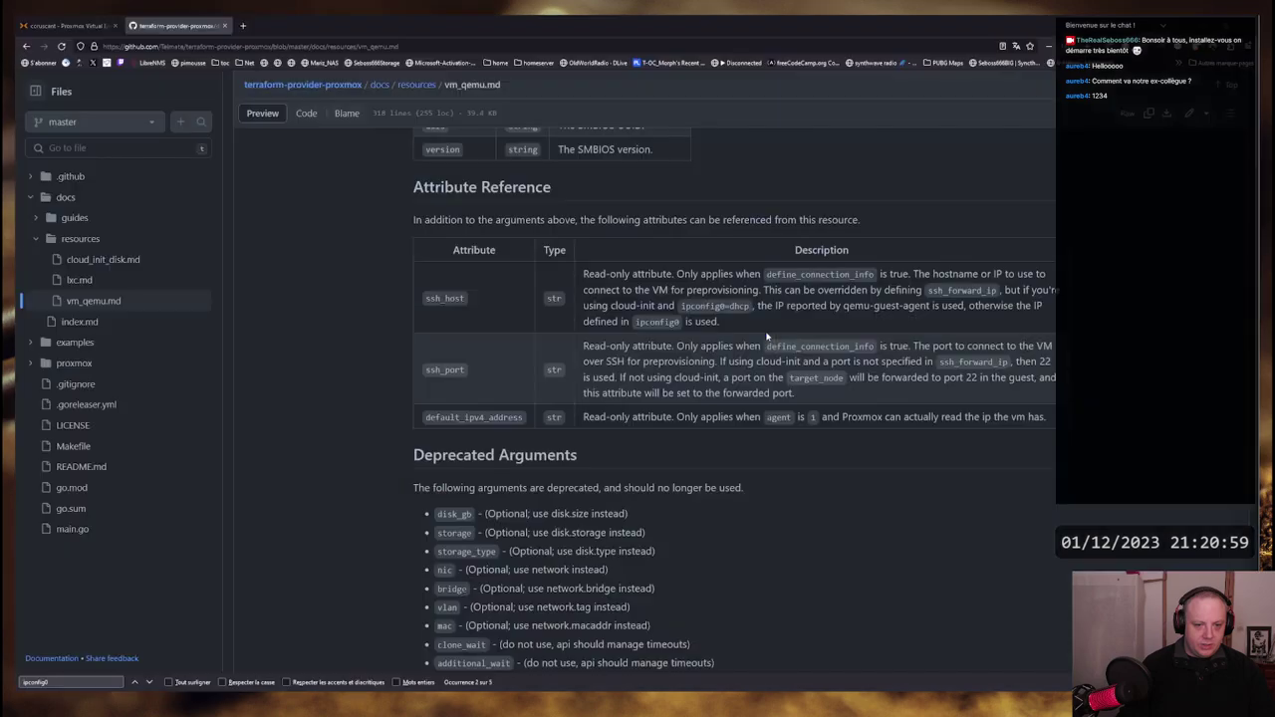
{"action": "double_click", "coordinate": [483, 417]}
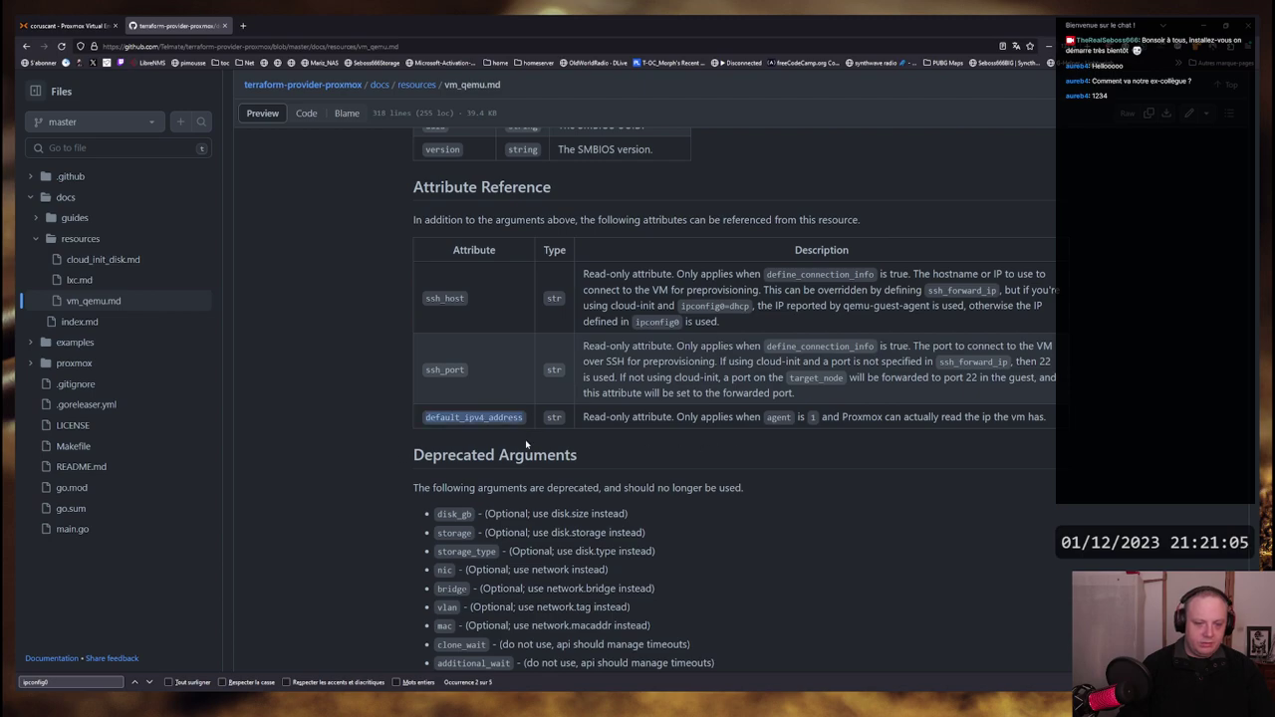
{"action": "scroll", "coordinate": [658, 445], "scroll_direction": "down", "scroll_amount": 1}
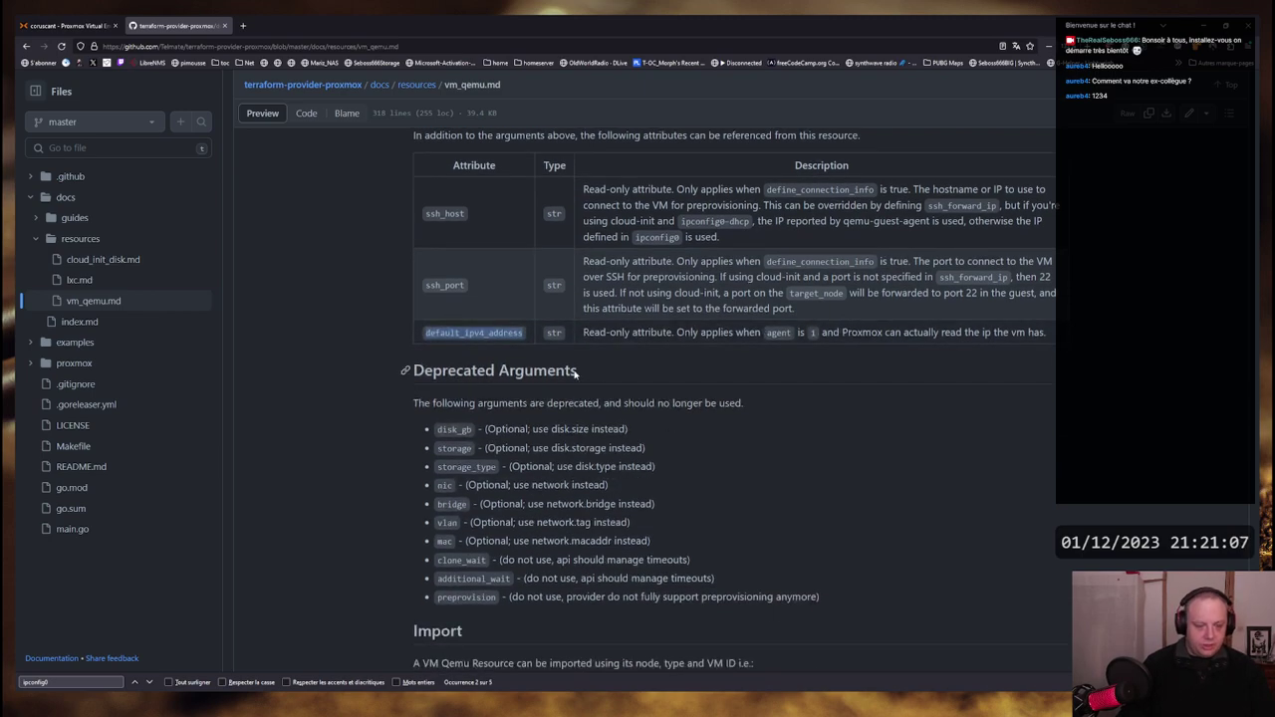
- Open VM 100's Summary and confirm the guest agent reports only IPv6 addresses on eth0
{"action": "left_click", "coordinate": [83, 30]}
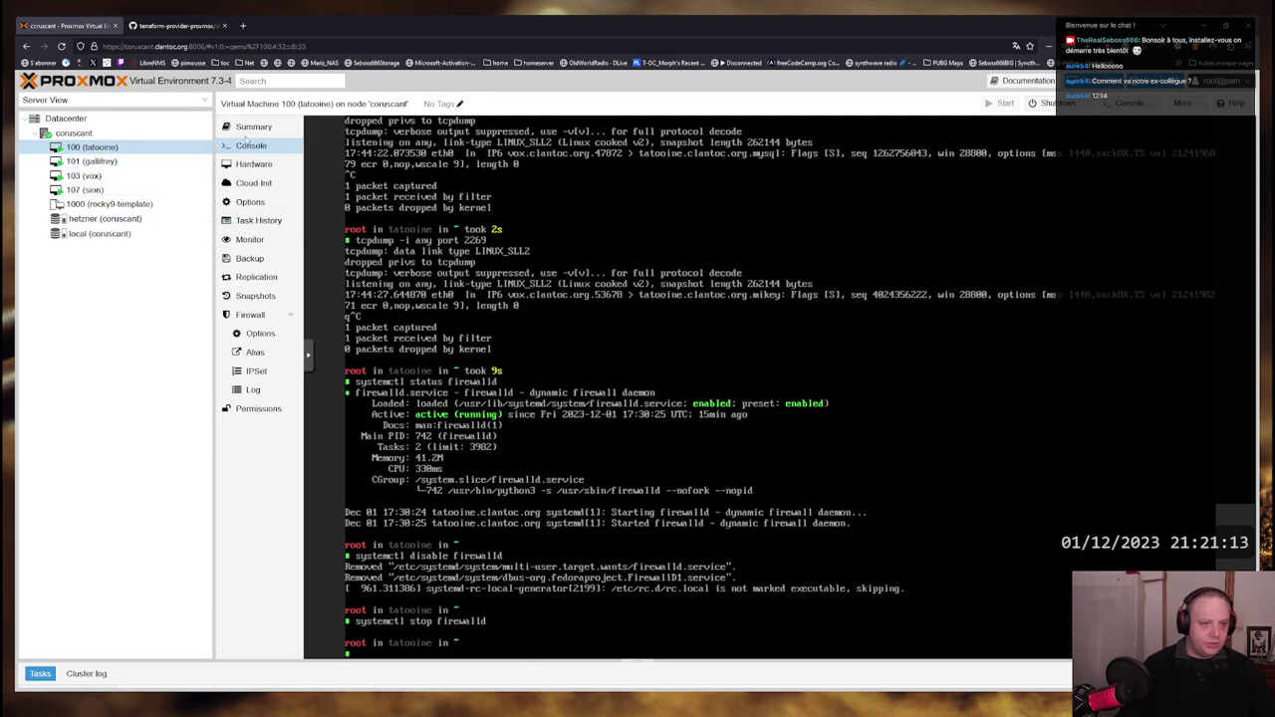
{"action": "left_click", "coordinate": [254, 127]}
{"action": "left_click_drag", "start_coordinate": [444, 304], "coordinate": [526, 312]}
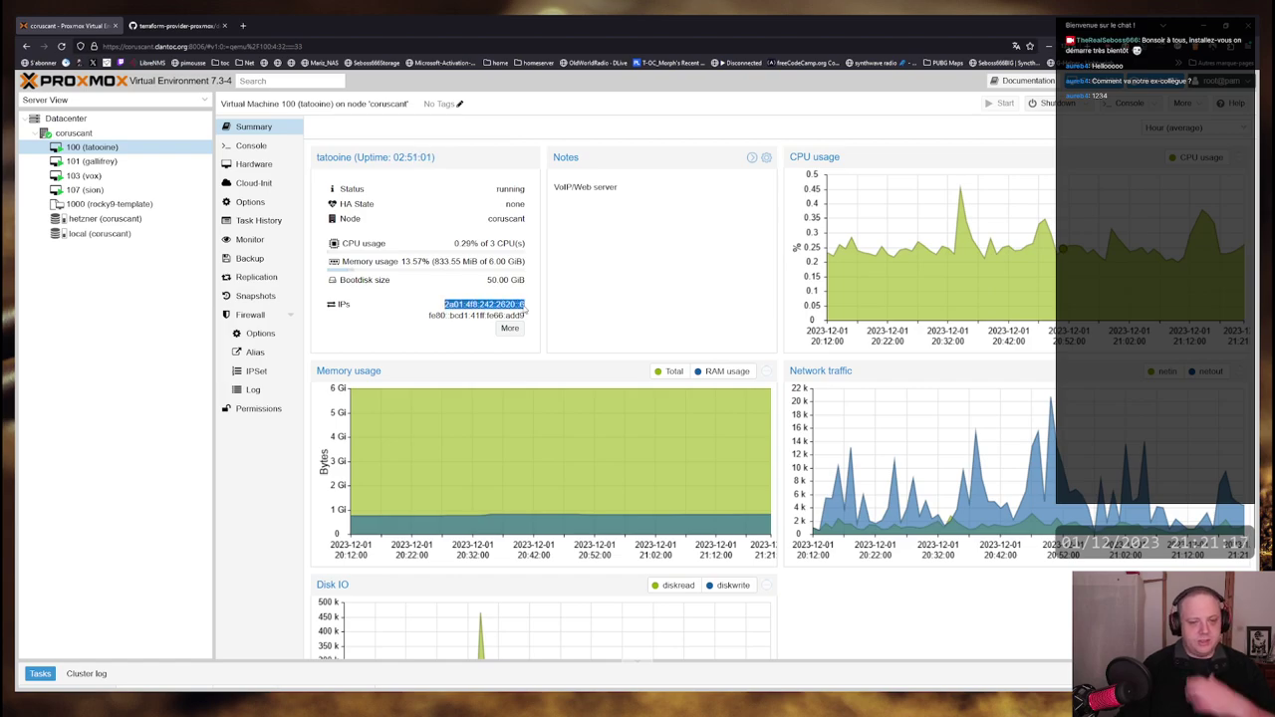
{"action": "left_click", "coordinate": [510, 327]}
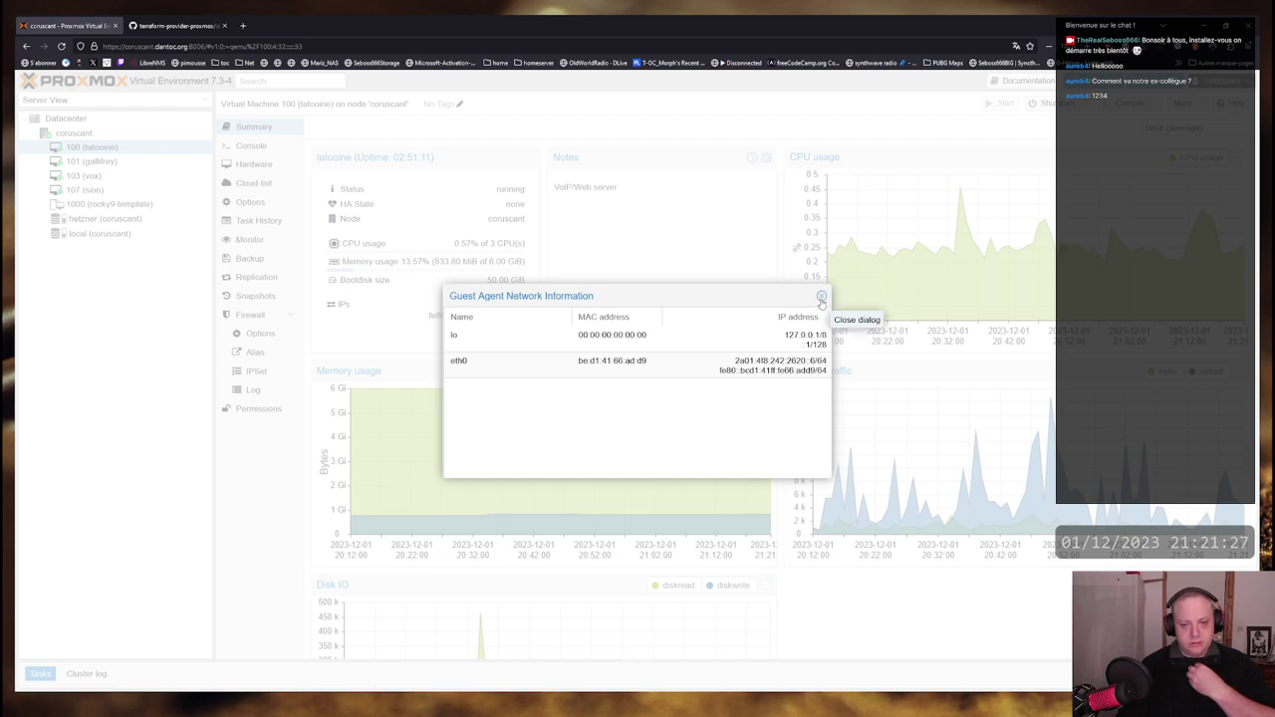
{"action": "left_click", "coordinate": [739, 362]}
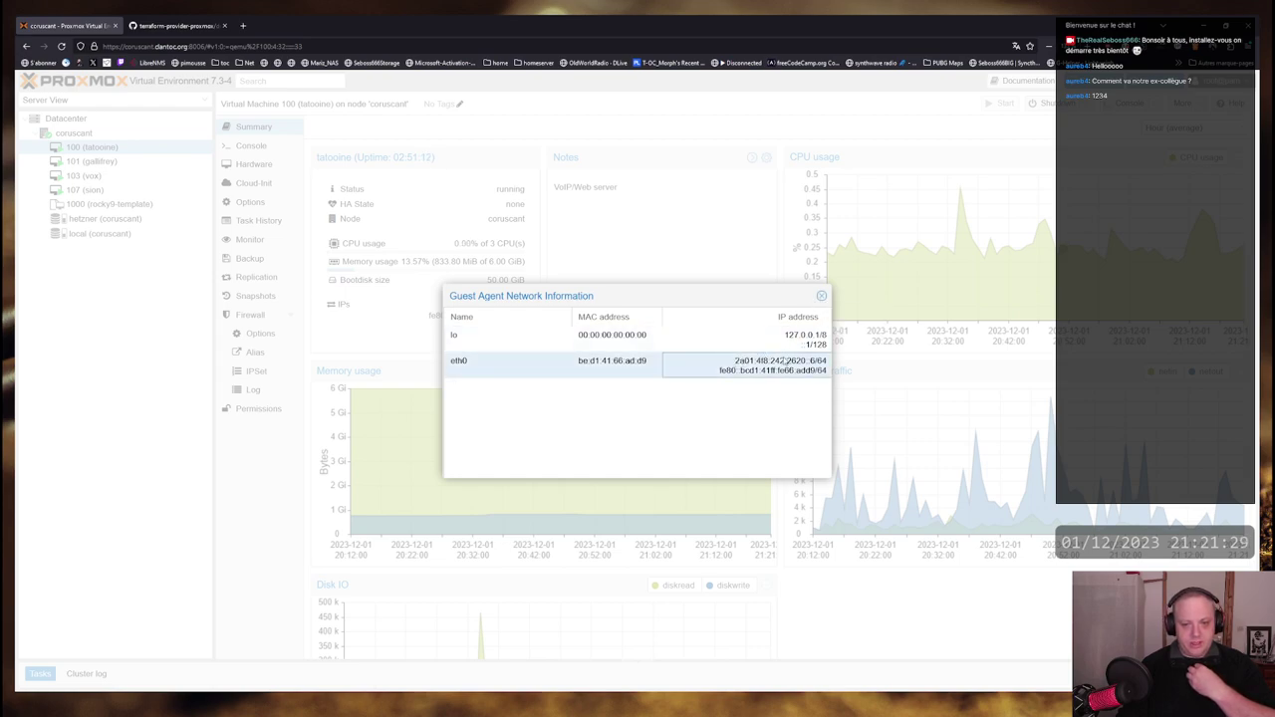
{"action": "left_click", "coordinate": [820, 297]}
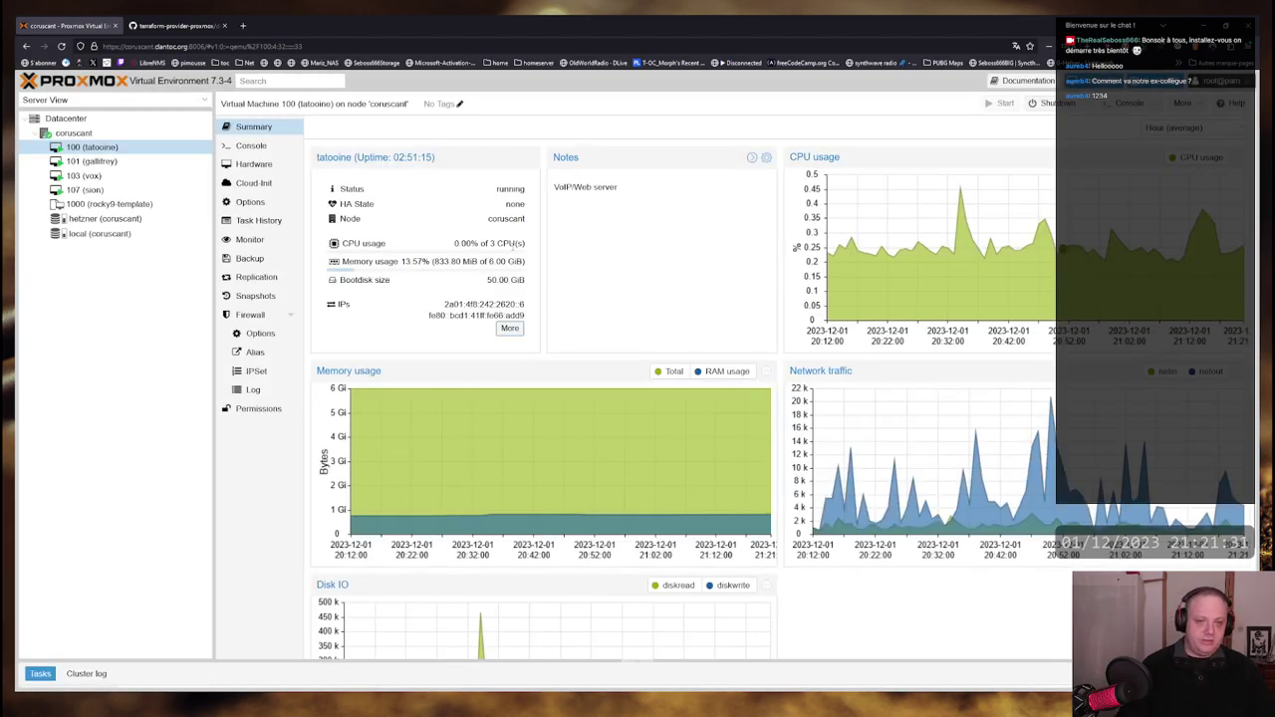
- In tatooine.tf, add ', gw' after /32 on the ipconfig1 line and delete the '32'
{"action": "key", "text": "alt+Tab"}
{"action": "key", "text": "alt+Tab"}
{"action": "key", "text": "alt+Tab"}
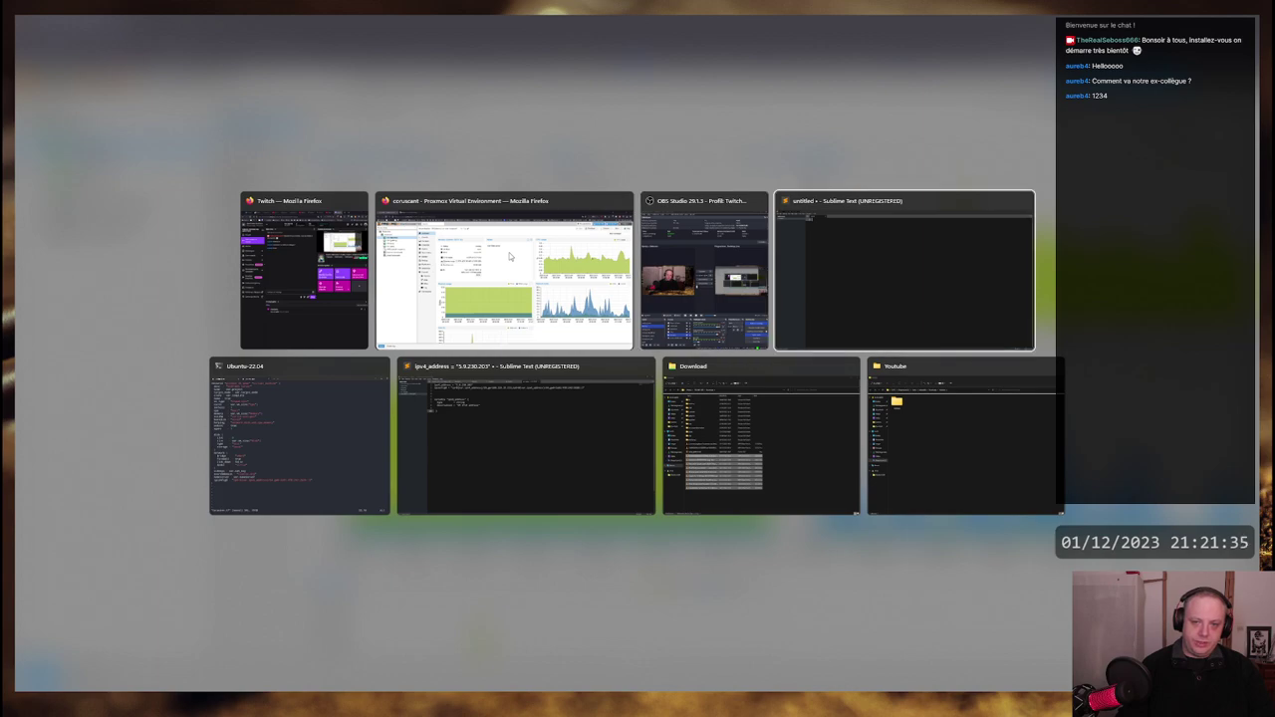
{"action": "key", "text": "alt+Tab"}
{"action": "key", "text": "alt+Tab"}
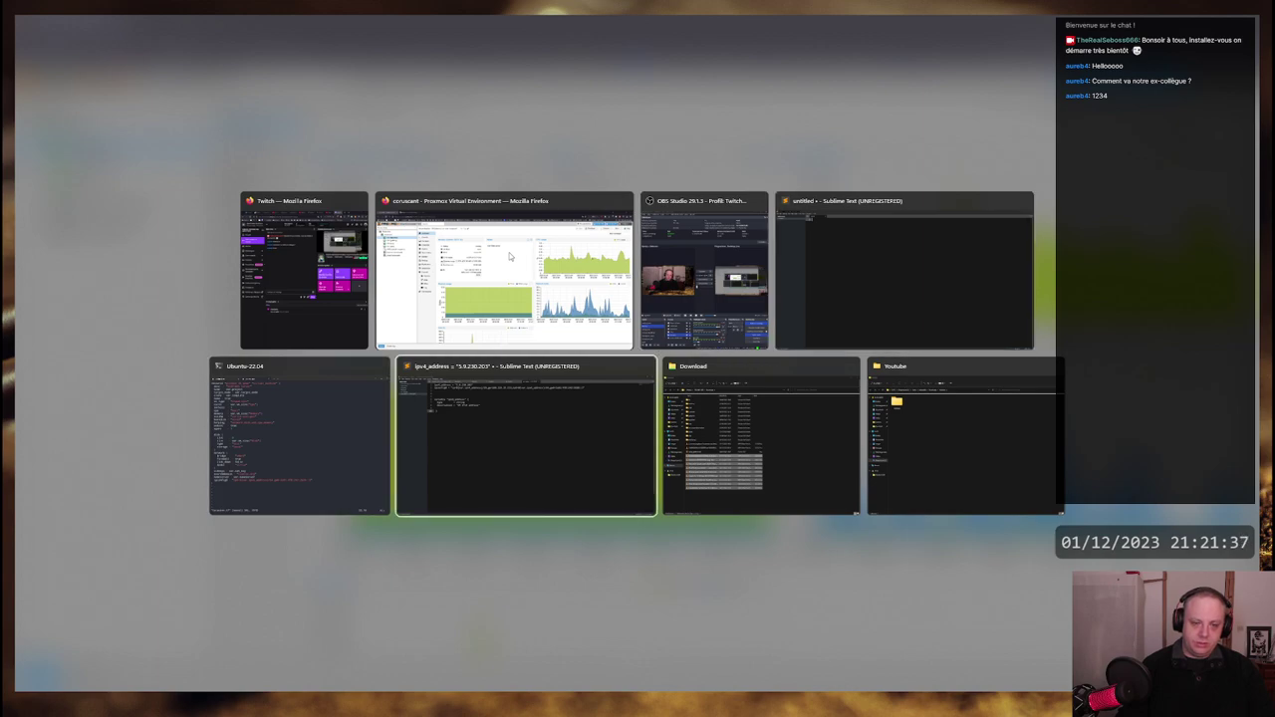
{"action": "key", "text": "alt+shift+Tab"}
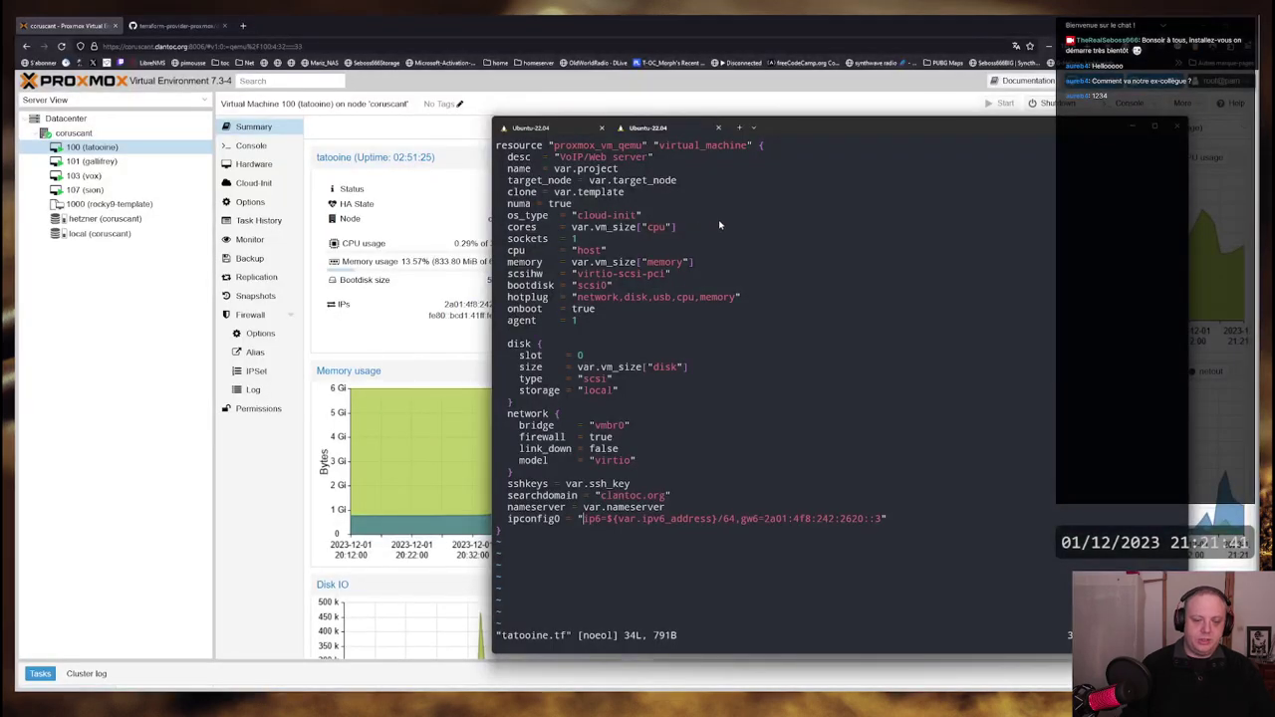
{"action": "key", "text": "i"}
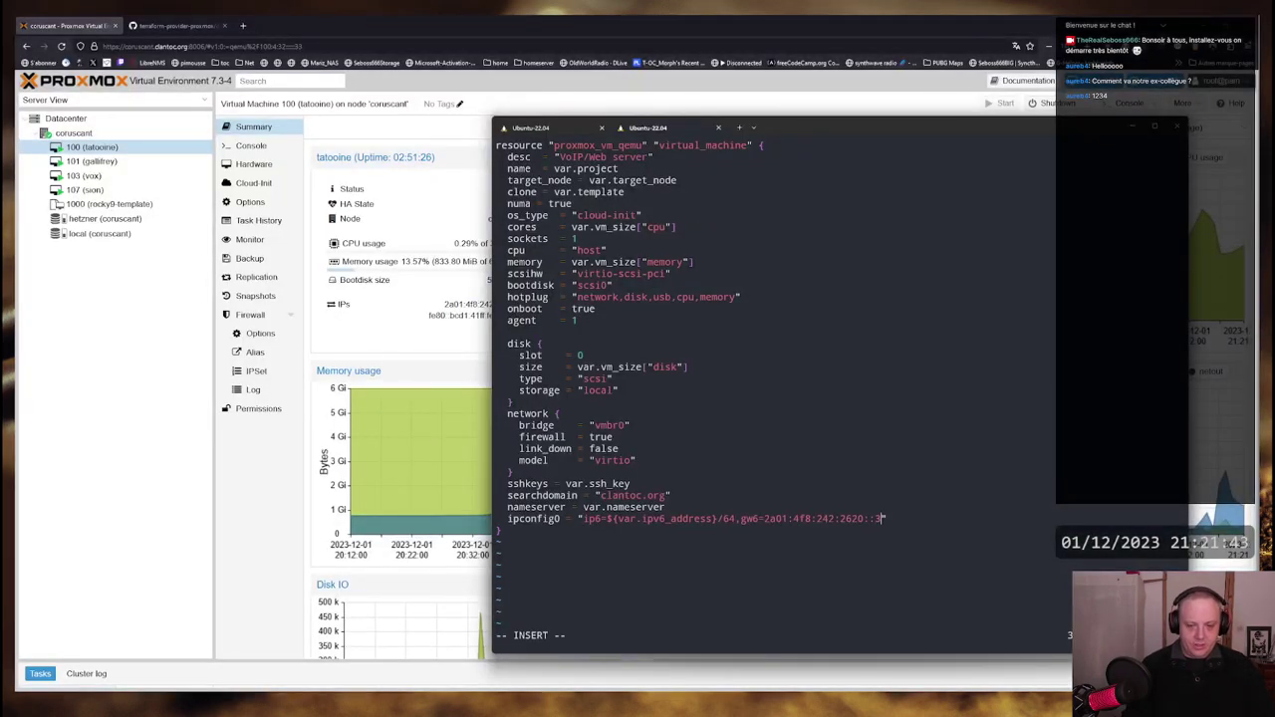
{"action": "type", "text": "ipco"}
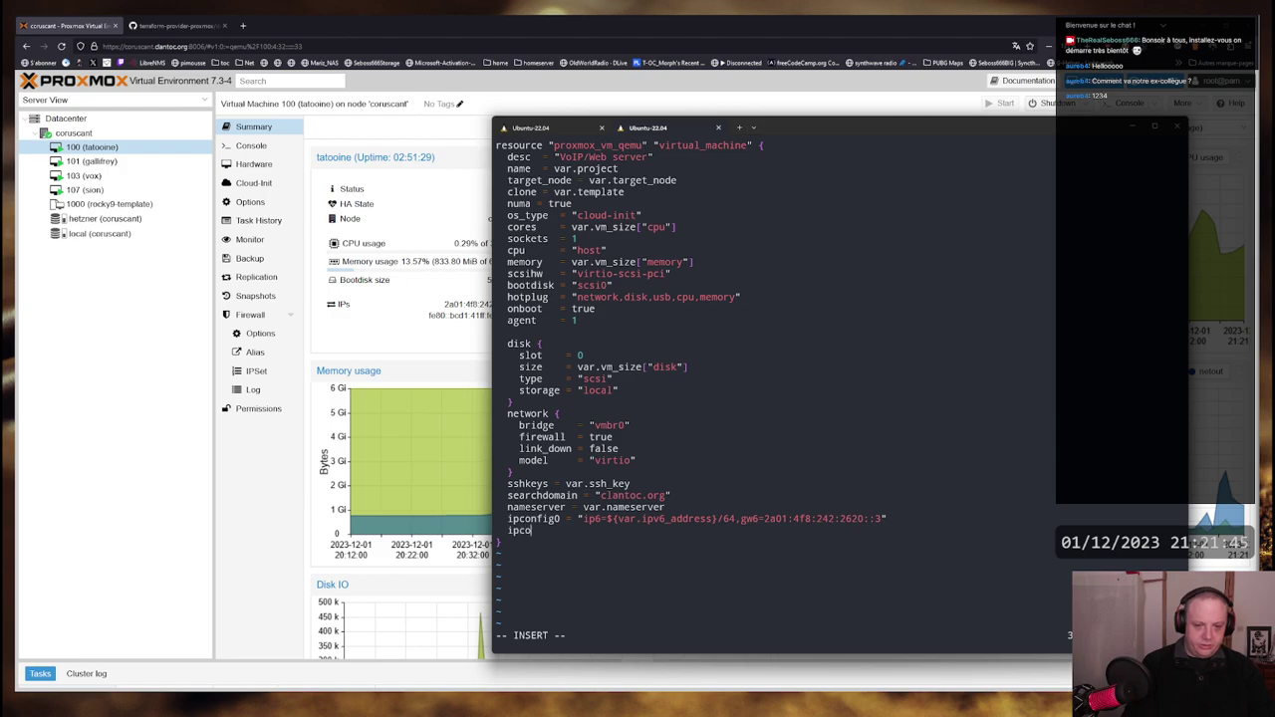
{"action": "type", "text": "nfig1 = \"\""}
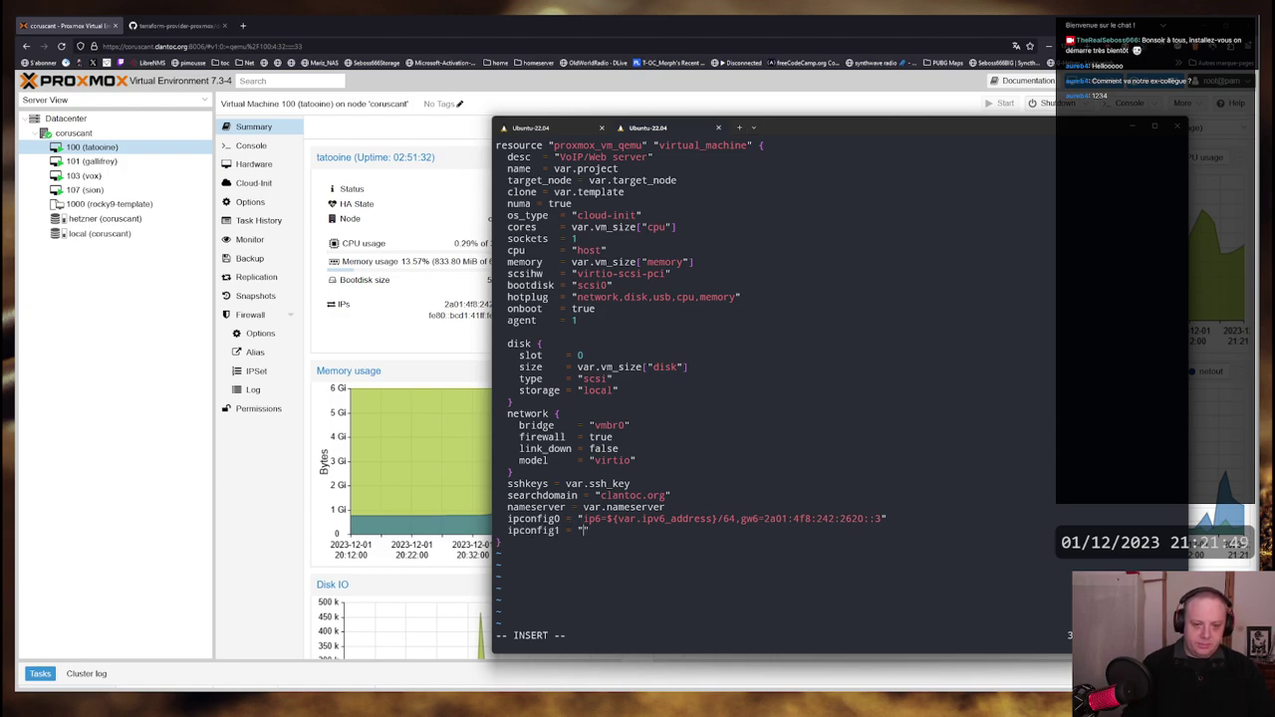
{"action": "type", "text": "ip=${var"}
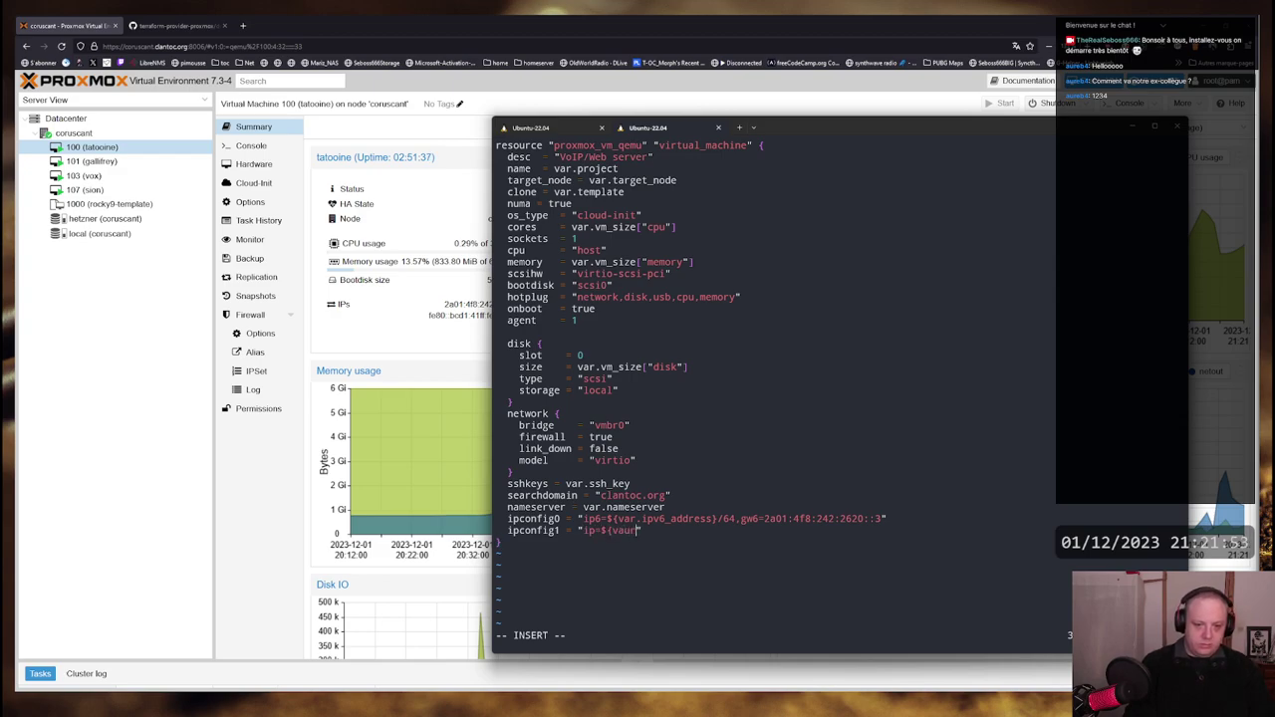
{"action": "type", "text": ".ipv4_address}/32"}
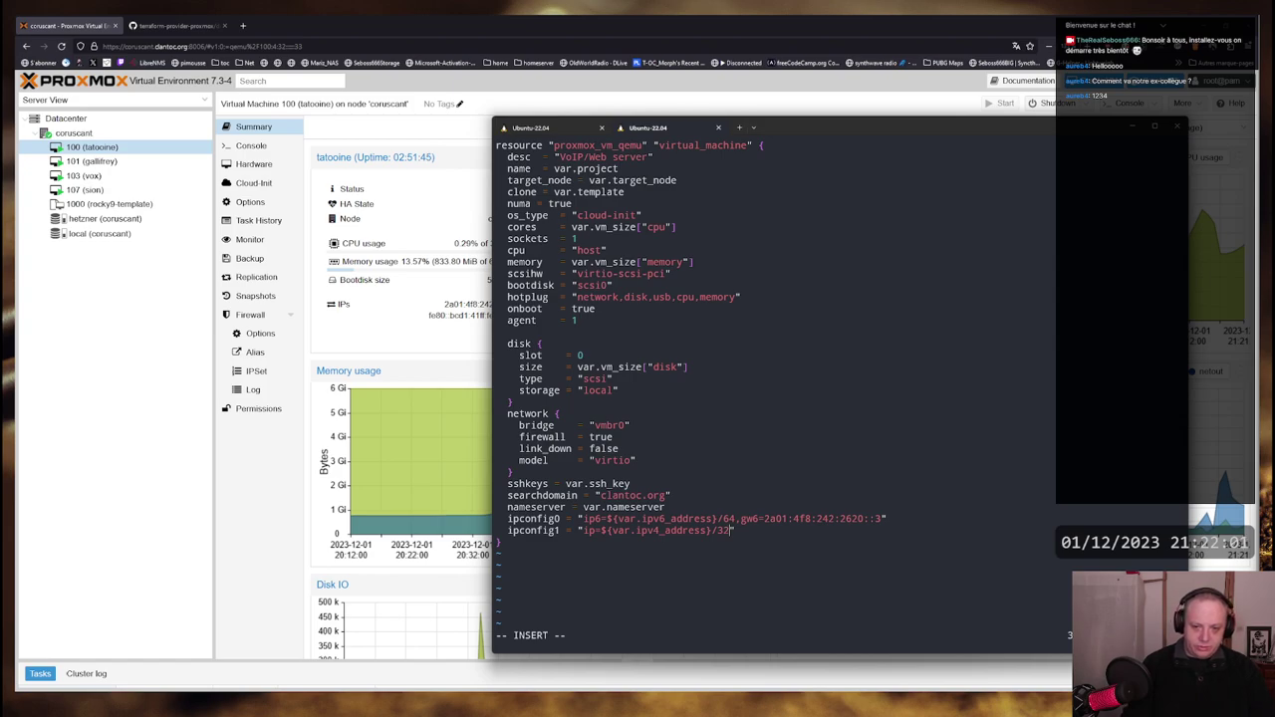
{"action": "type", "text": ", gw"}
{"action": "key", "text": "Left"}
{"action": "key", "text": "Left"}
{"action": "key", "text": "Left"}
{"action": "key", "text": "BackSpace"}
{"action": "key", "text": "BackSpace"}
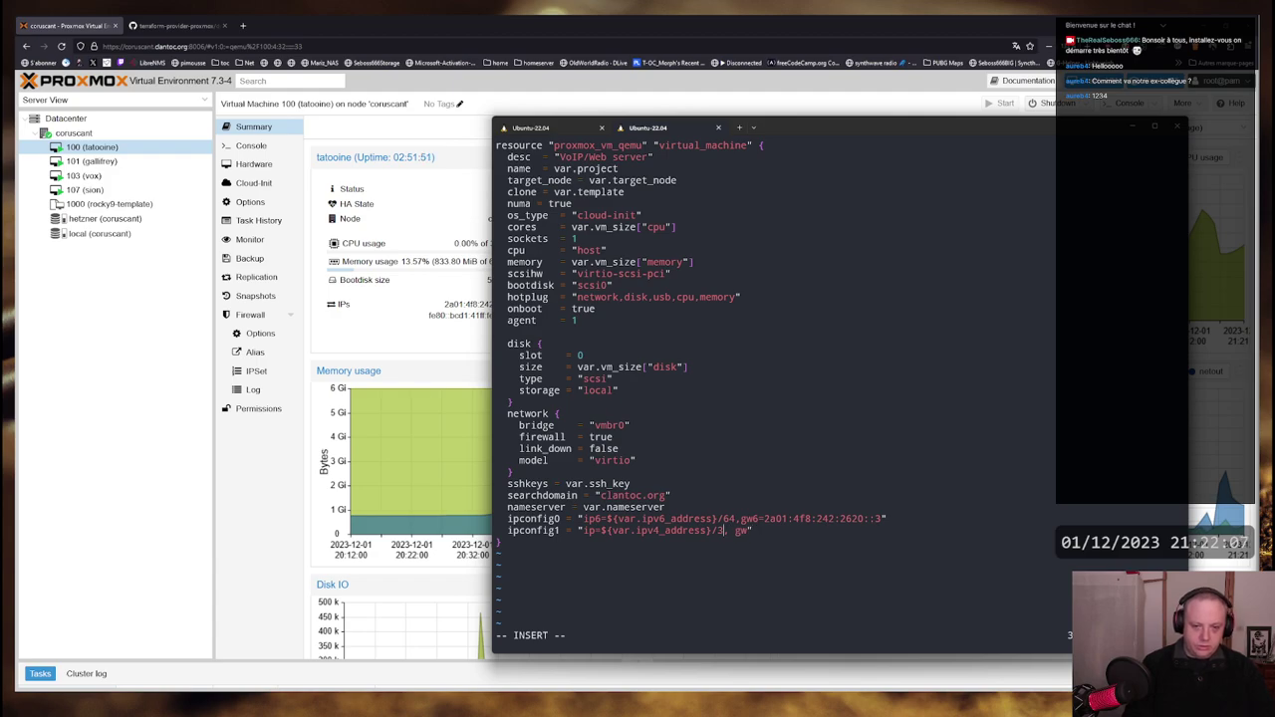
- Open a new Ubuntu terminal tab alongside the vim session
{"action": "key", "text": "alt+Tab"}
{"action": "key", "text": "Tab"}
{"action": "key", "text": "shift+Tab"}
{"action": "key", "text": "shift+Tab"}
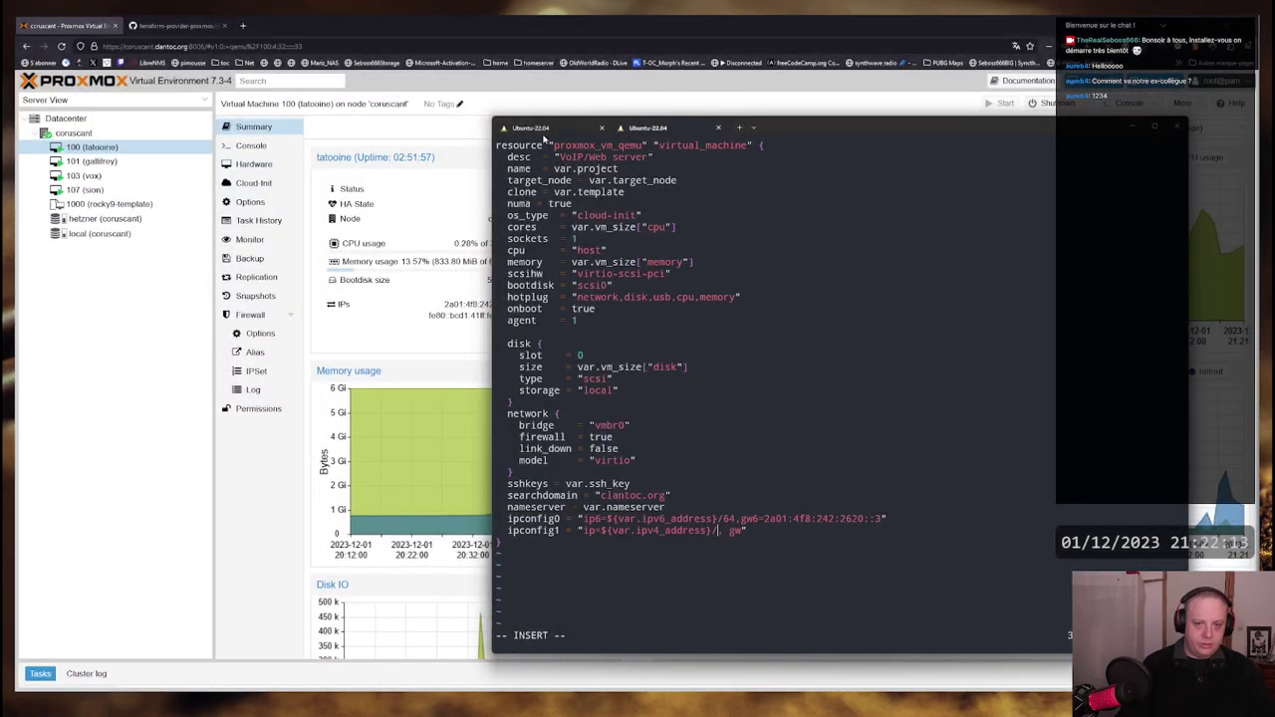
{"action": "key", "text": "ctrl+shift+t"}
- SSH into vox.clantoc.org, run ip a, and select eth0's peer 168.119.39.233/32
{"action": "type", "text": "ssh vox.clantoc.org"}
{"action": "key", "text": "Return"}
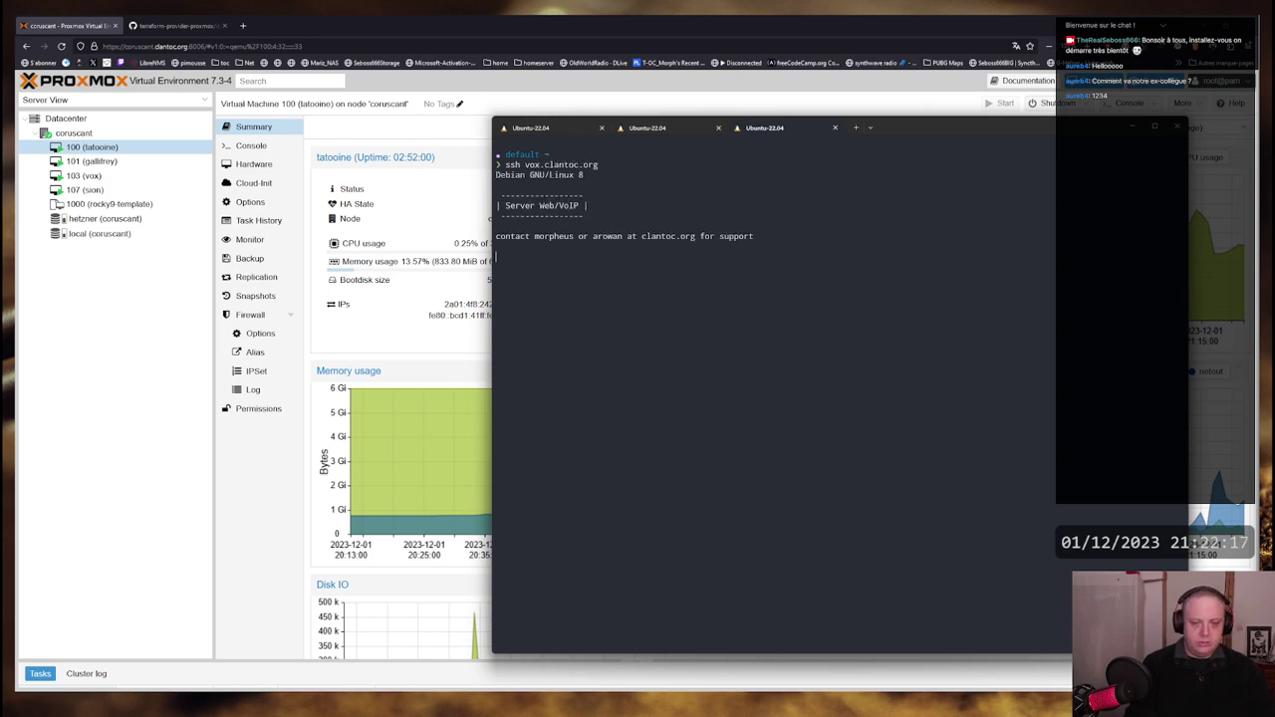
{"action": "type", "text": "ip a"}
{"action": "key", "text": "Return"}
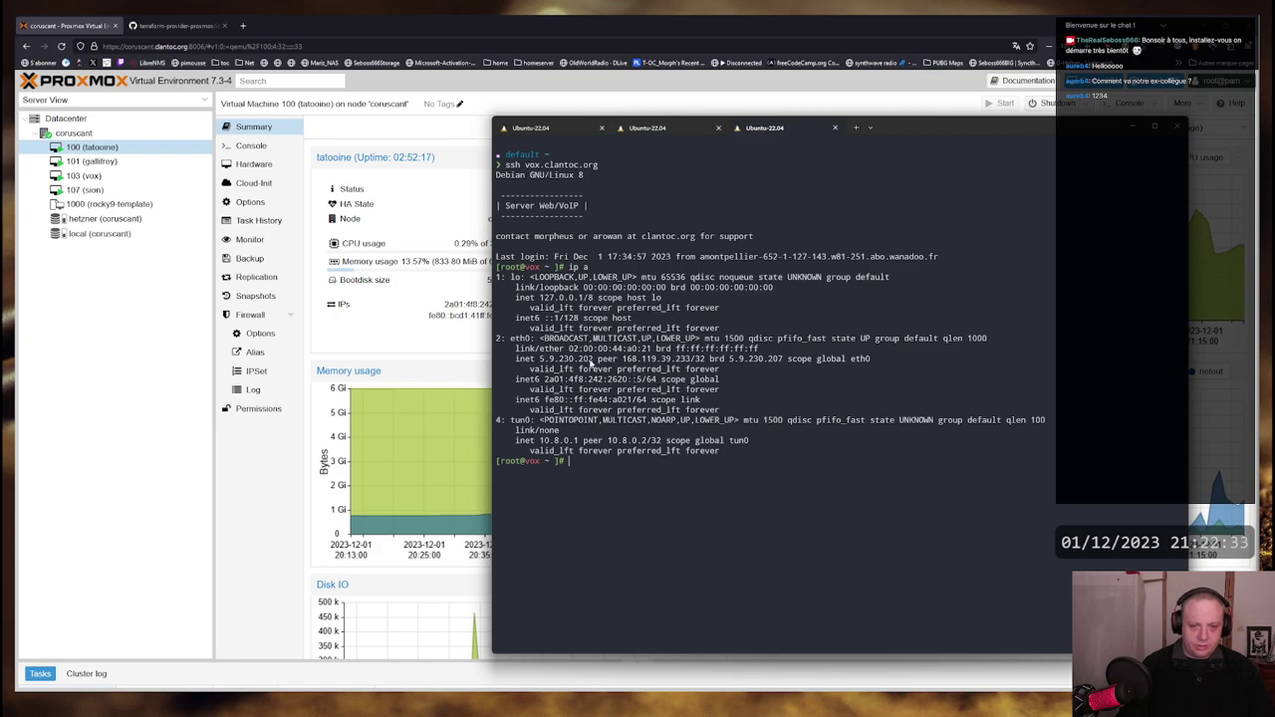
{"action": "left_click_drag", "start_coordinate": [785, 362], "coordinate": [713, 367]}
{"action": "left_click_drag", "start_coordinate": [625, 362], "coordinate": [705, 361]}
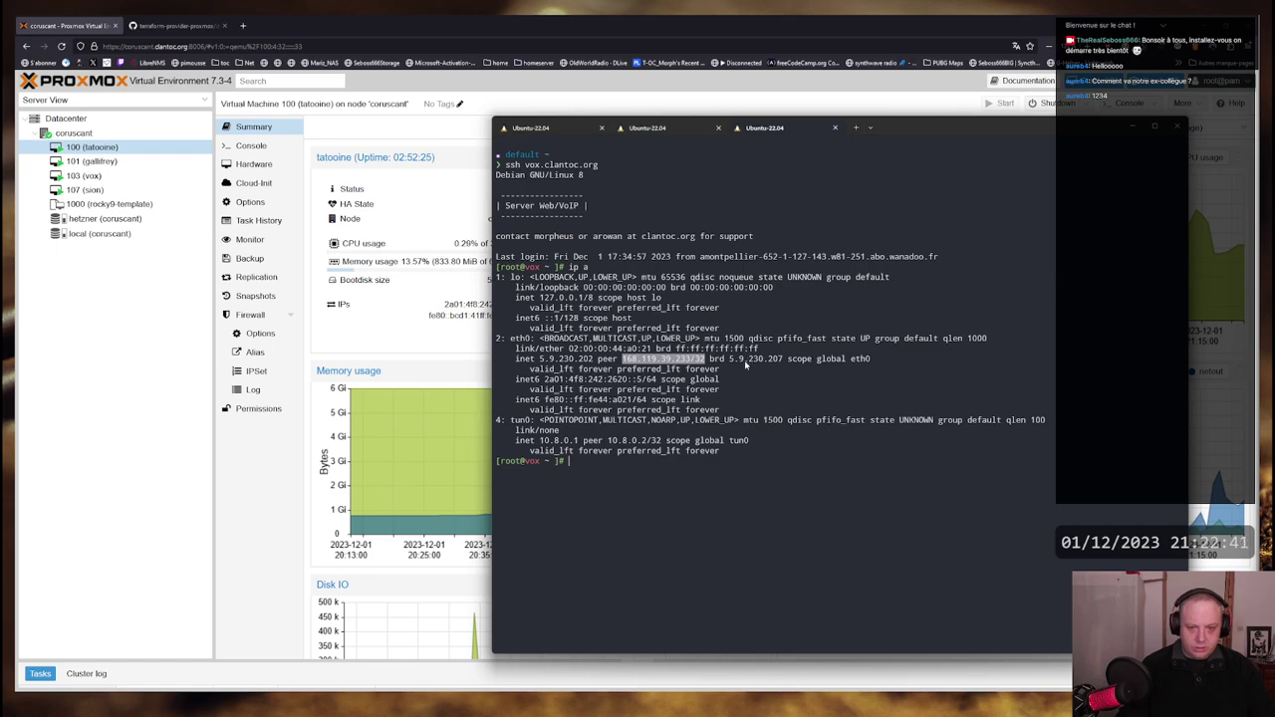
{"action": "key", "text": "ctrl+c"}
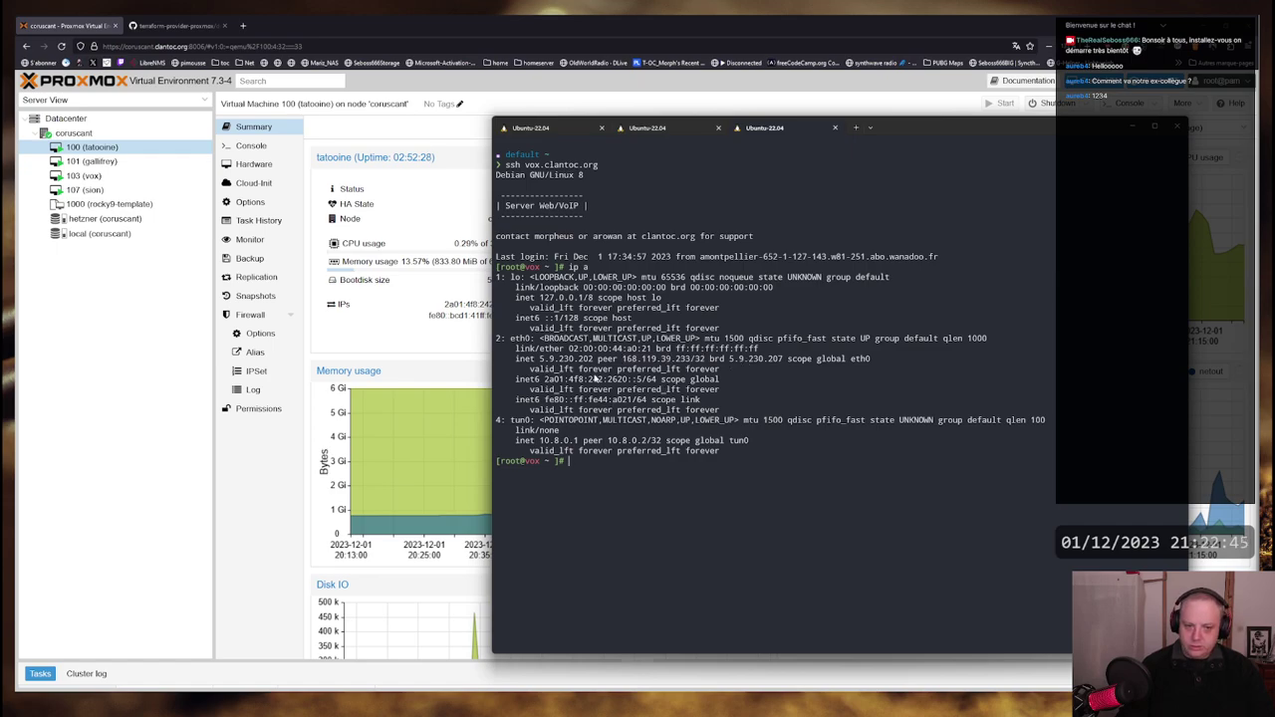
- Open /etc/network/interfaces in vim and quit it without changes
{"action": "type", "text": "vim /etc/netwpo"}
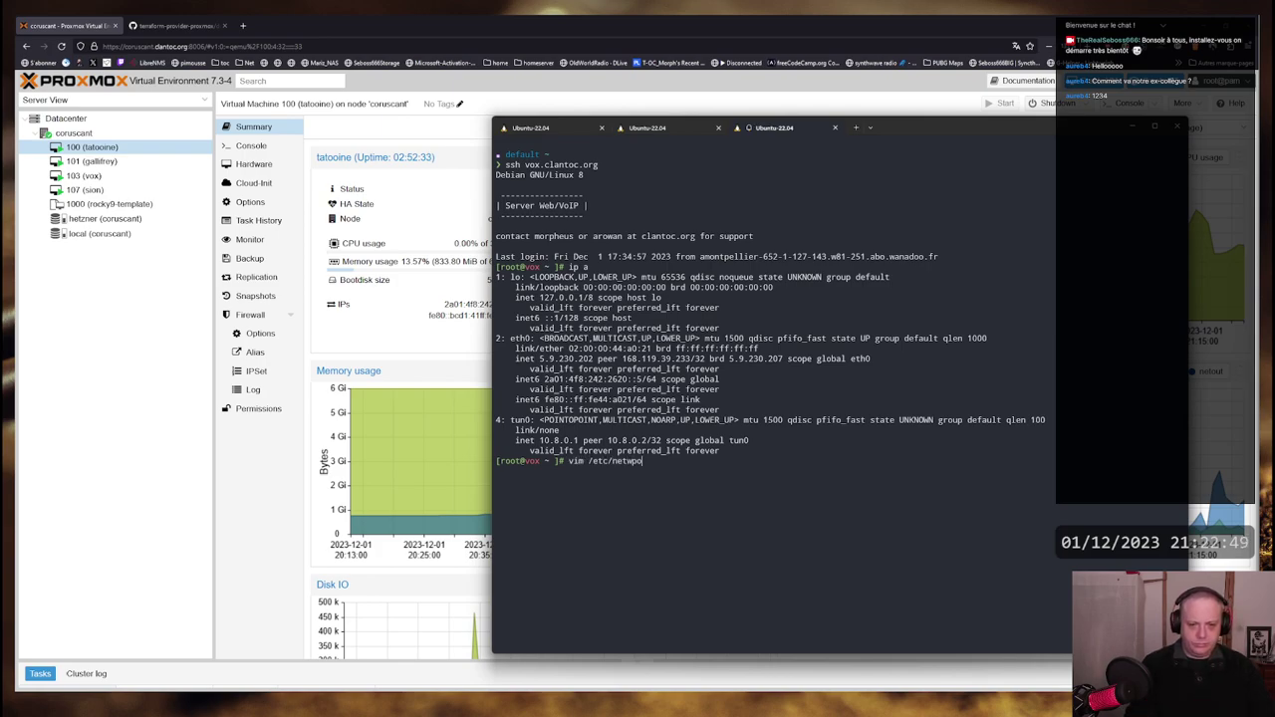
{"action": "key", "text": "BackSpace"}
{"action": "type", "text": "ork/interfaces"}
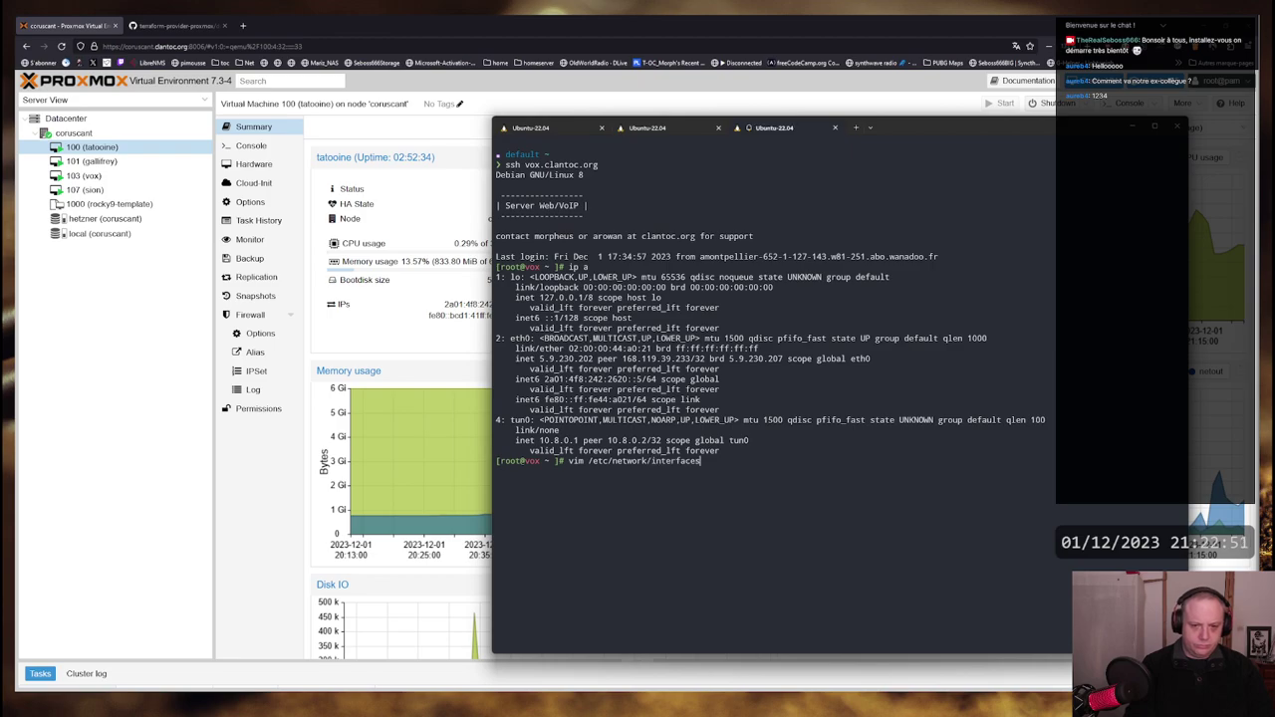
{"action": "key", "text": "Return"}
{"action": "type", "text": ":q"}
{"action": "key", "text": "Return"}
{"action": "key", "text": "alt+Tab"}
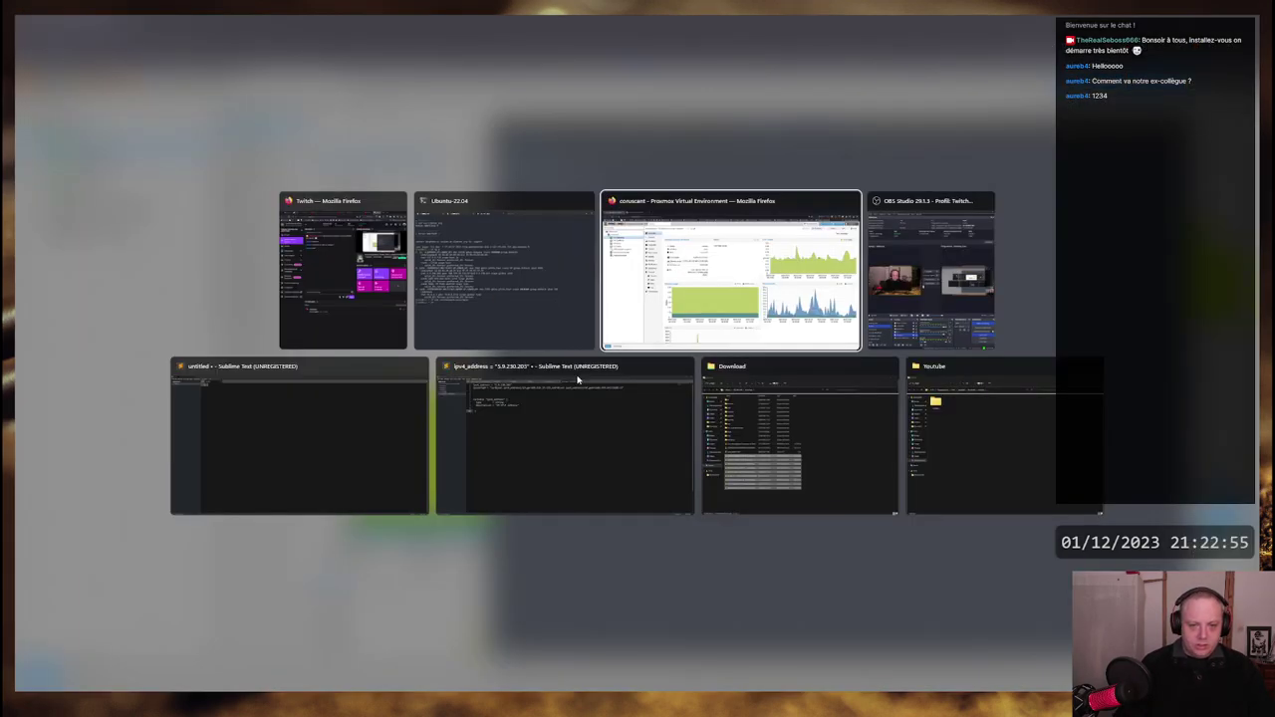
{"action": "key", "text": "alt+shift+Tab"}
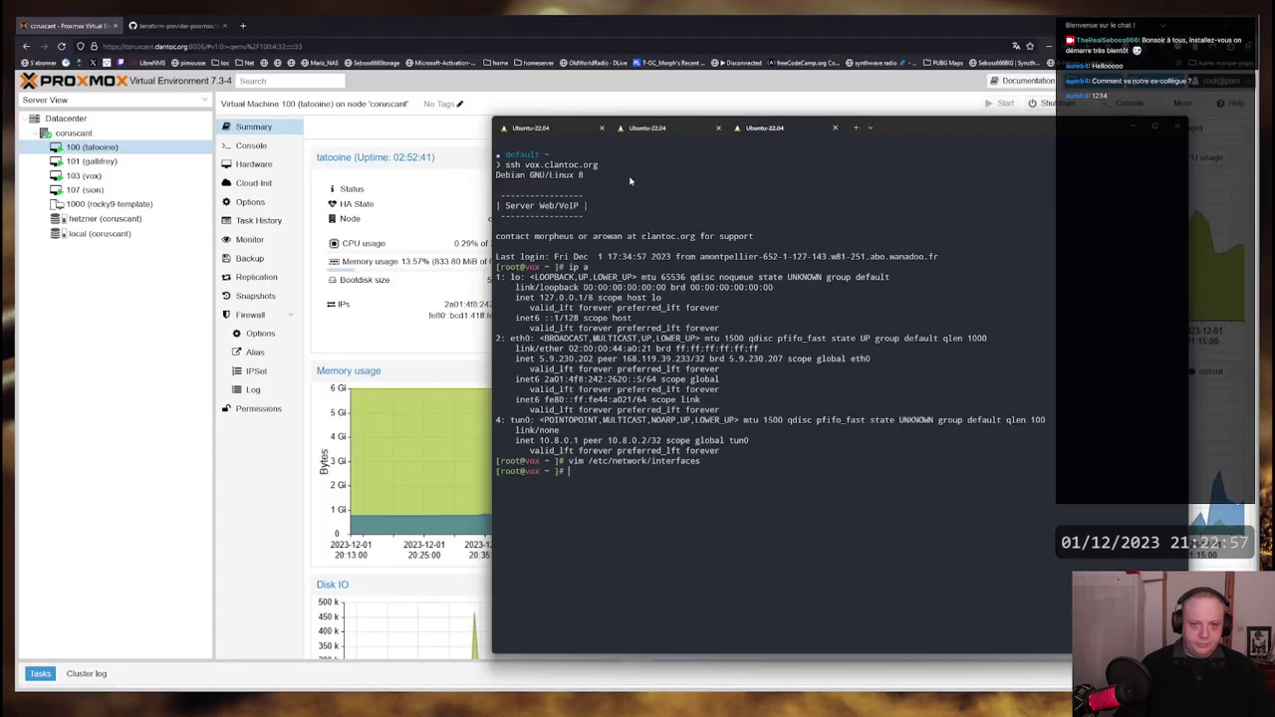
- Give ipconfig1 a /29 prefix and paste gateway 168.119.39.233 after gw=
{"action": "left_click", "coordinate": [645, 126]}
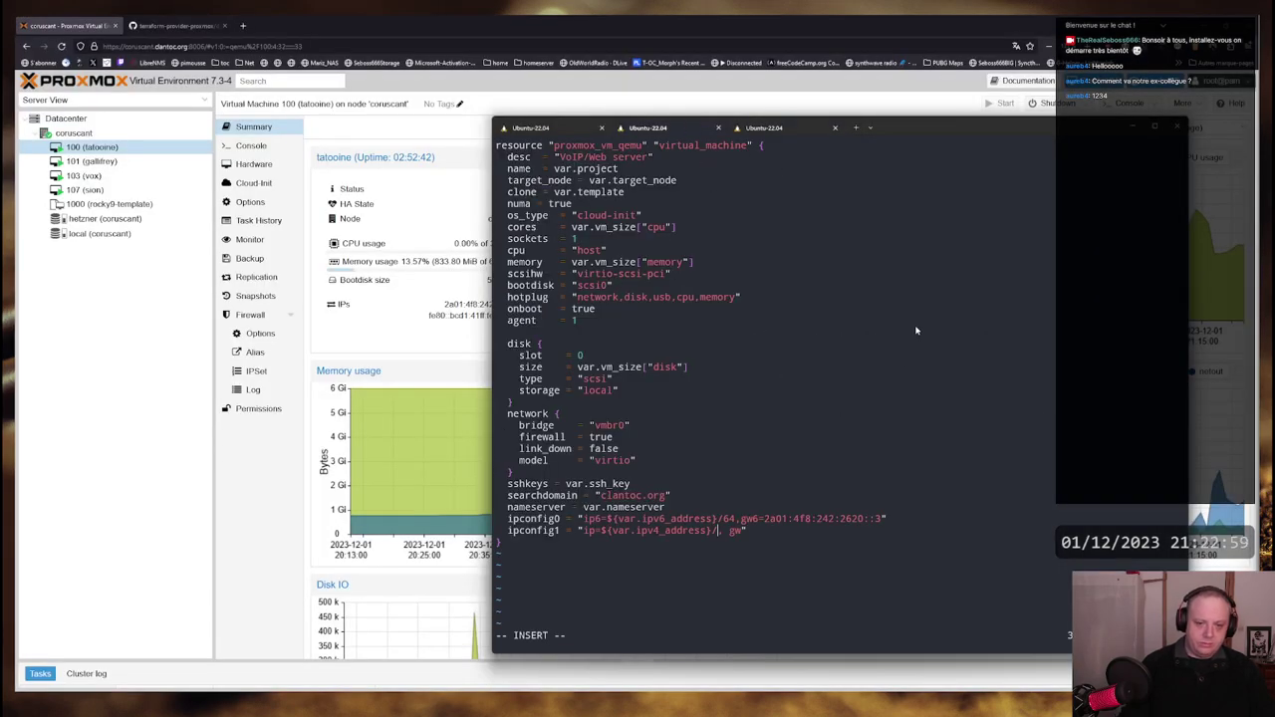
{"action": "type", "text": "29, gw="}
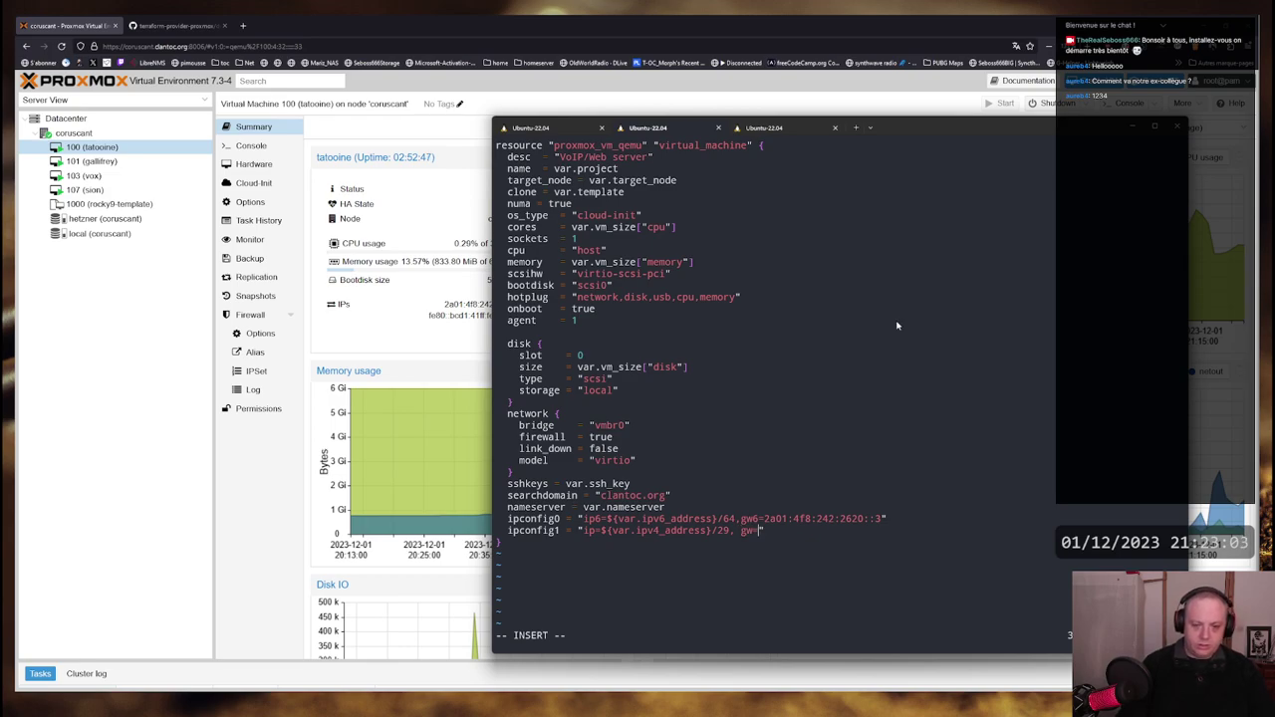
{"action": "key", "text": "BackSpace"}
{"action": "key", "text": "alt+Tab"}
{"action": "key", "text": "alt+Tab"}
{"action": "key", "text": "alt+Tab"}
{"action": "key", "text": "alt+Tab"}
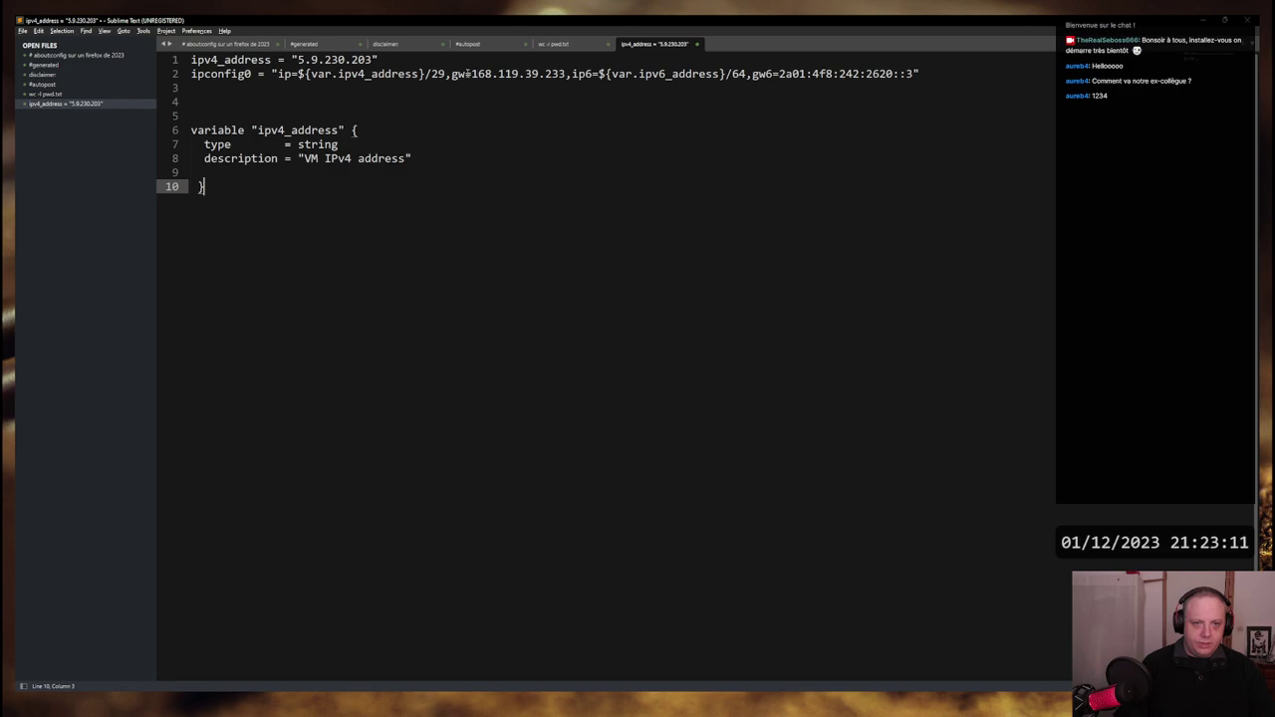
{"action": "left_click_drag", "start_coordinate": [473, 73], "coordinate": [564, 74]}
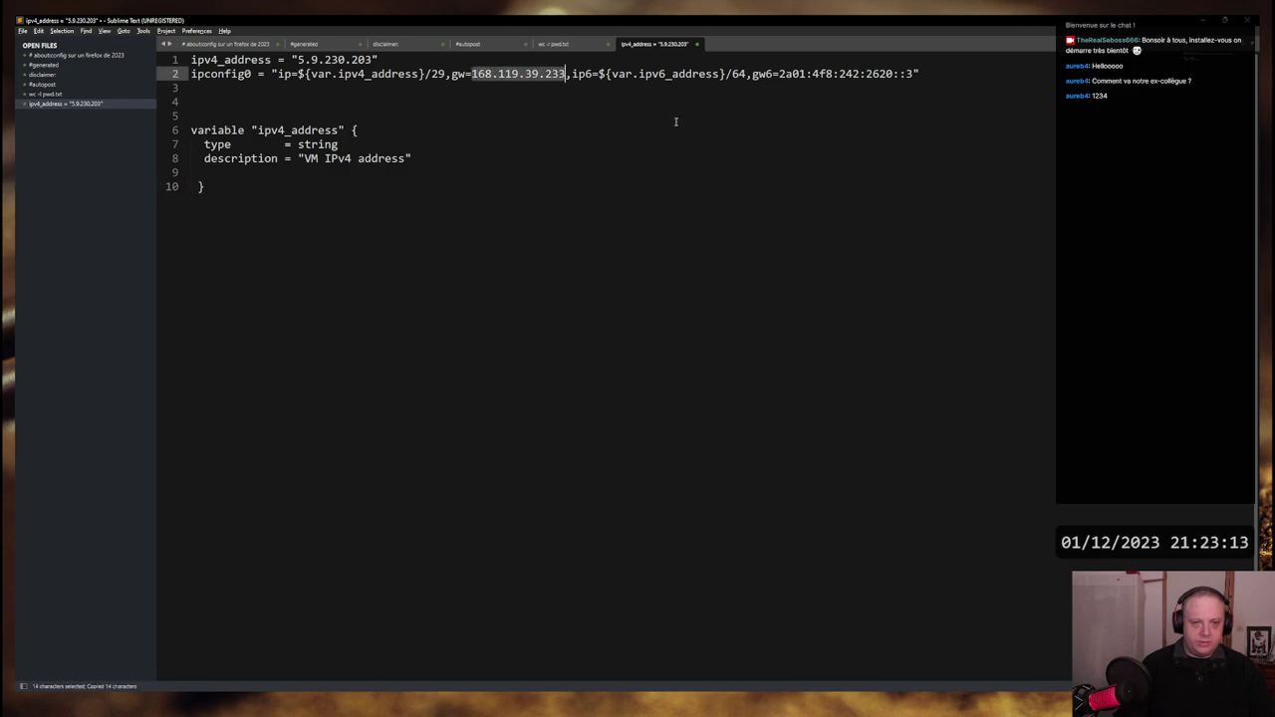
{"action": "key", "text": "alt+Tab"}
{"action": "key", "text": "alt+Tab"}
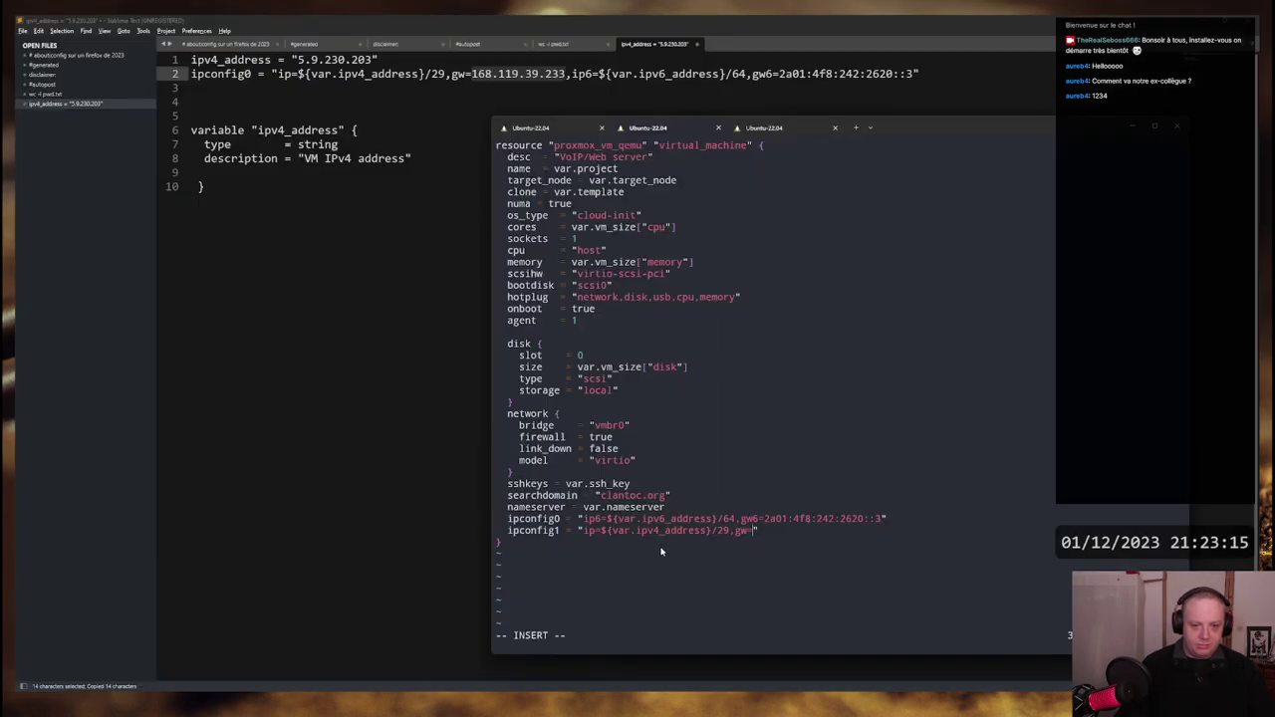
{"action": "key", "text": "ctrl+v"}
- Undo the garbled paste, re-paste 168.119.39.233 after gw=, and save tatooine.tf with :wq
{"action": "type", "text": "[u"}
{"action": "key", "text": "Escape"}
{"action": "key", "text": "u"}
{"action": "key", "text": "i"}
{"action": "key", "text": "BackSpace"}
{"action": "key", "text": "Right"}
{"action": "key", "text": "Right"}
{"action": "key", "text": "Right"}
{"action": "key", "text": "Right"}
{"action": "key", "text": "ctrl+shift+v"}
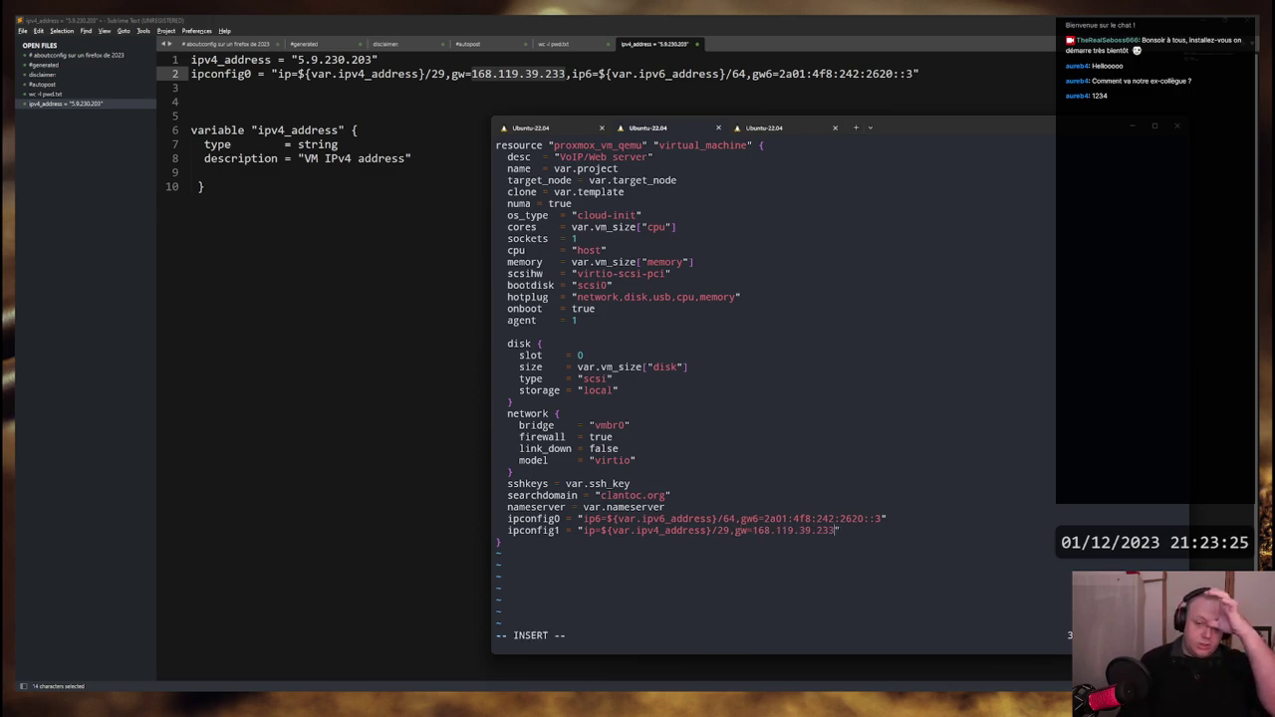
{"action": "key", "text": "Right"}
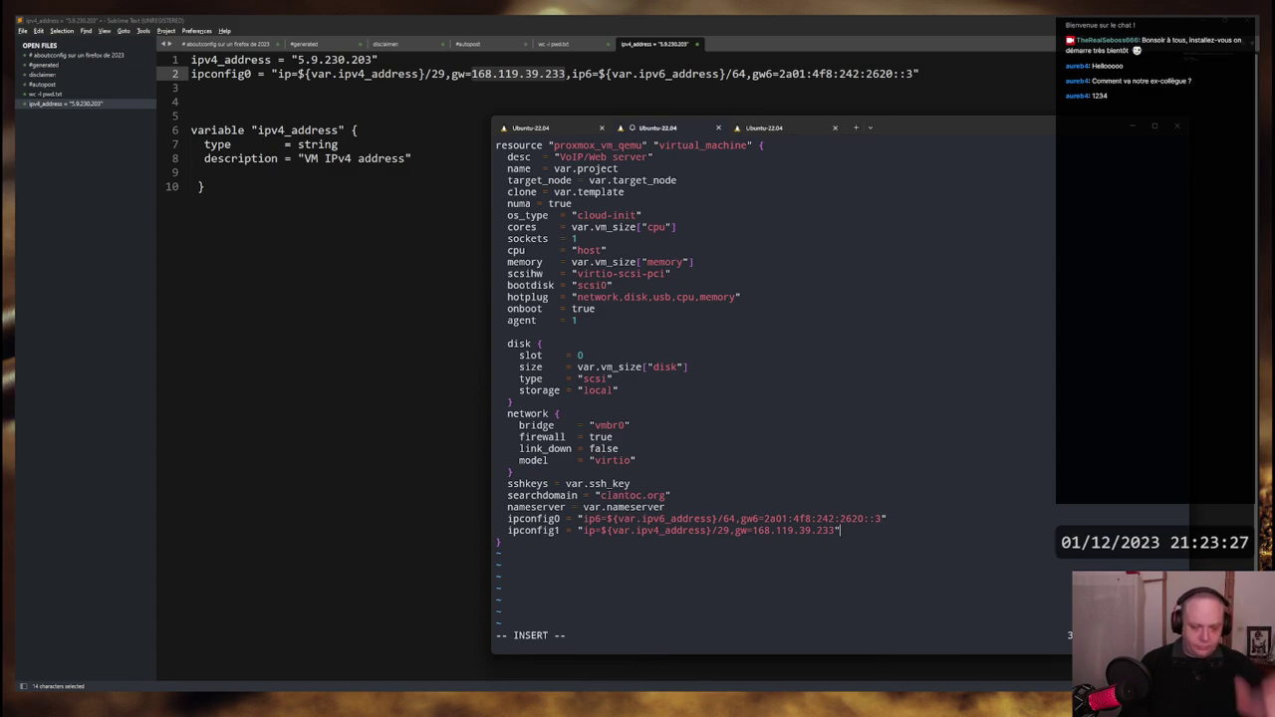
{"action": "key", "text": "Escape"}
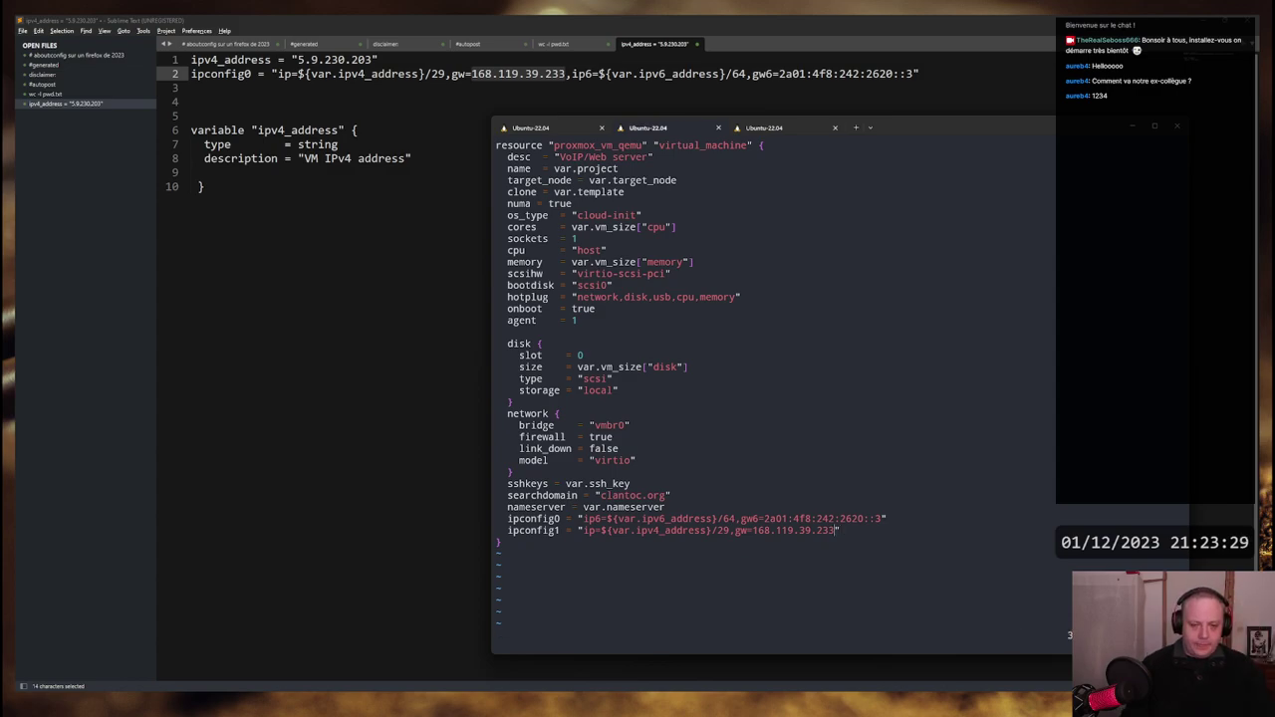
{"action": "type", "text": ":wq"}
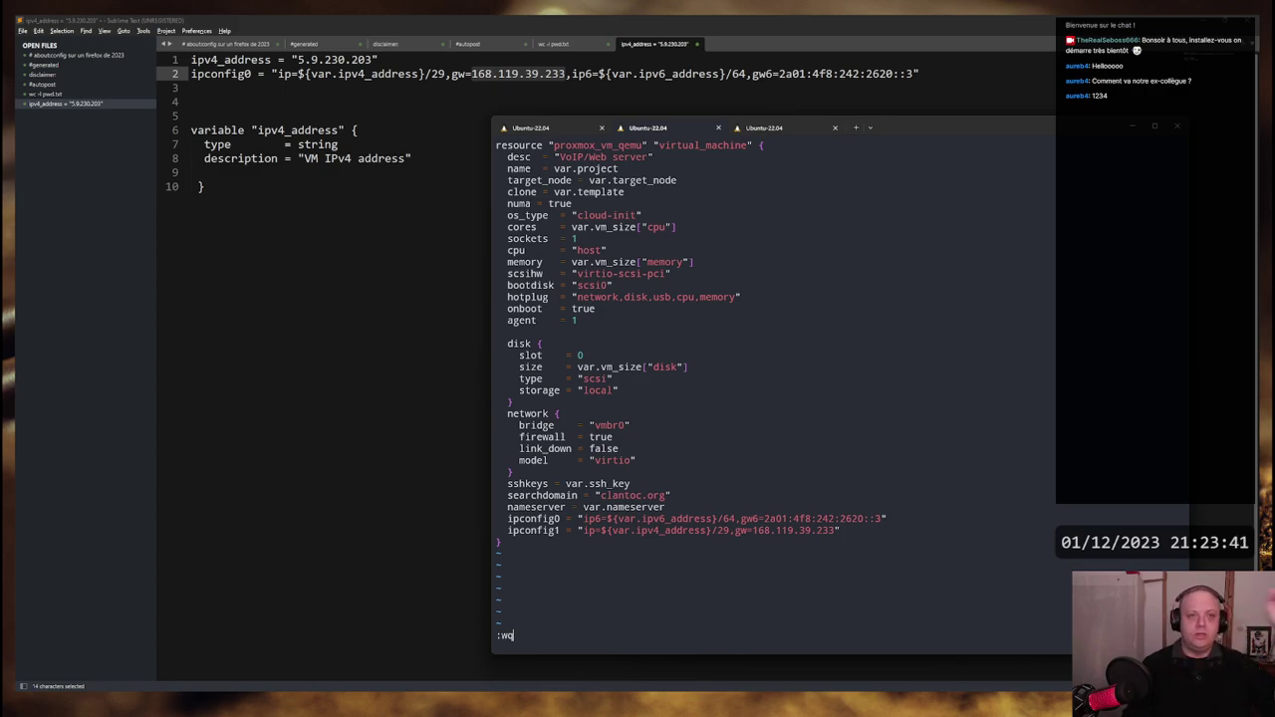
{"action": "key", "text": "Return"}
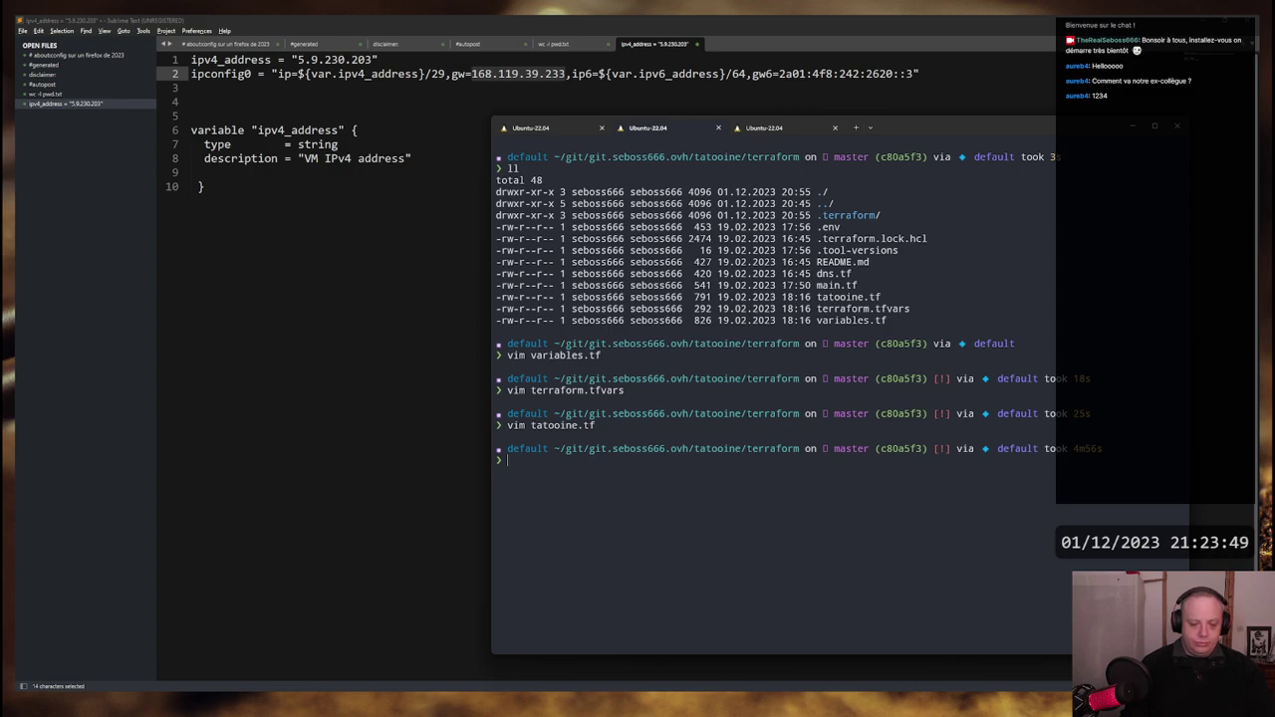
- Run terraform plan and review its VM replacement: 1 to add, 1 to destroy
{"action": "type", "text": "rraform plan"}
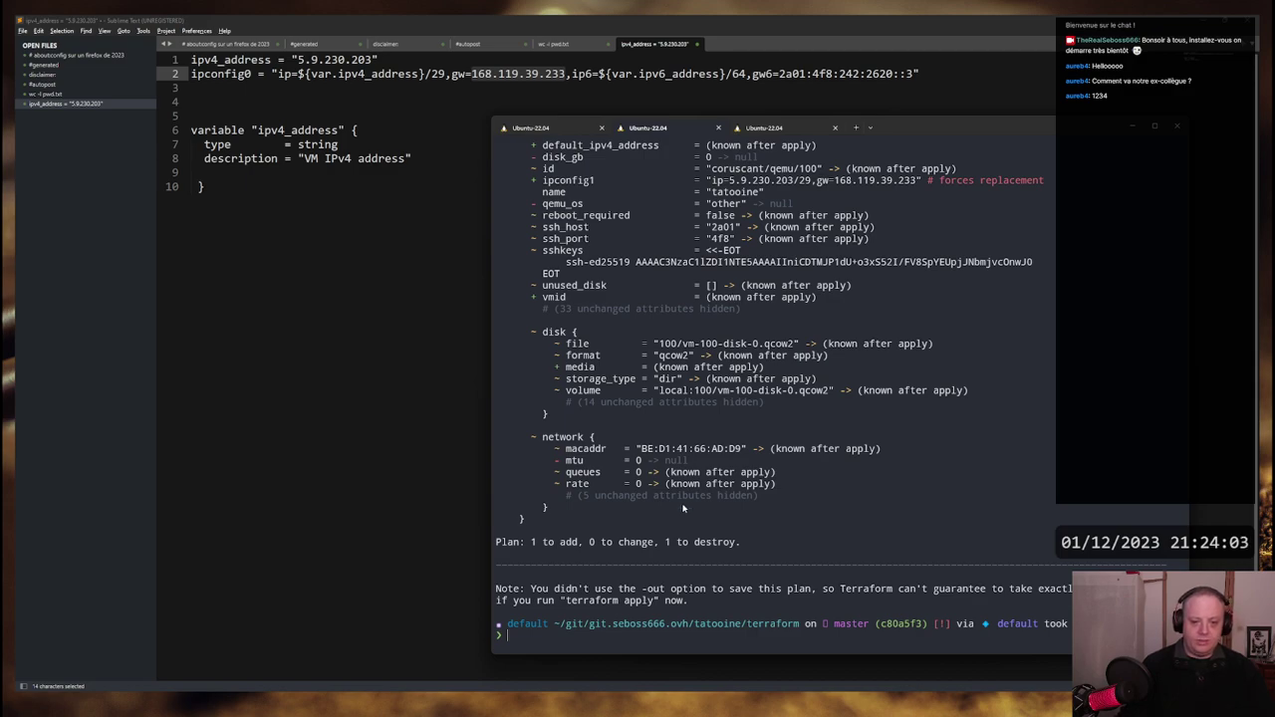
{"action": "left_click_drag", "start_coordinate": [666, 543], "coordinate": [736, 543]}
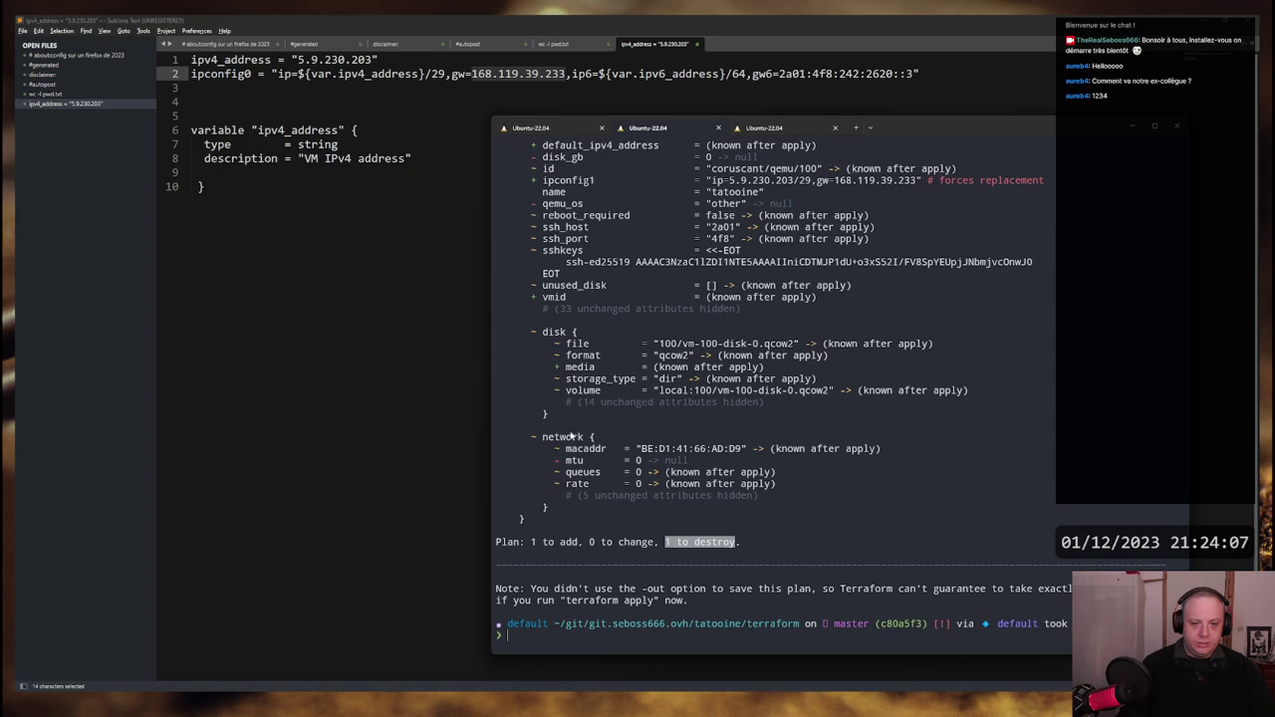
{"action": "scroll", "coordinate": [585, 411], "scroll_direction": "up", "scroll_amount": 3}
{"action": "scroll", "coordinate": [578, 520], "scroll_direction": "up", "scroll_amount": 4}
{"action": "scroll", "coordinate": [612, 425], "scroll_direction": "up", "scroll_amount": 4}
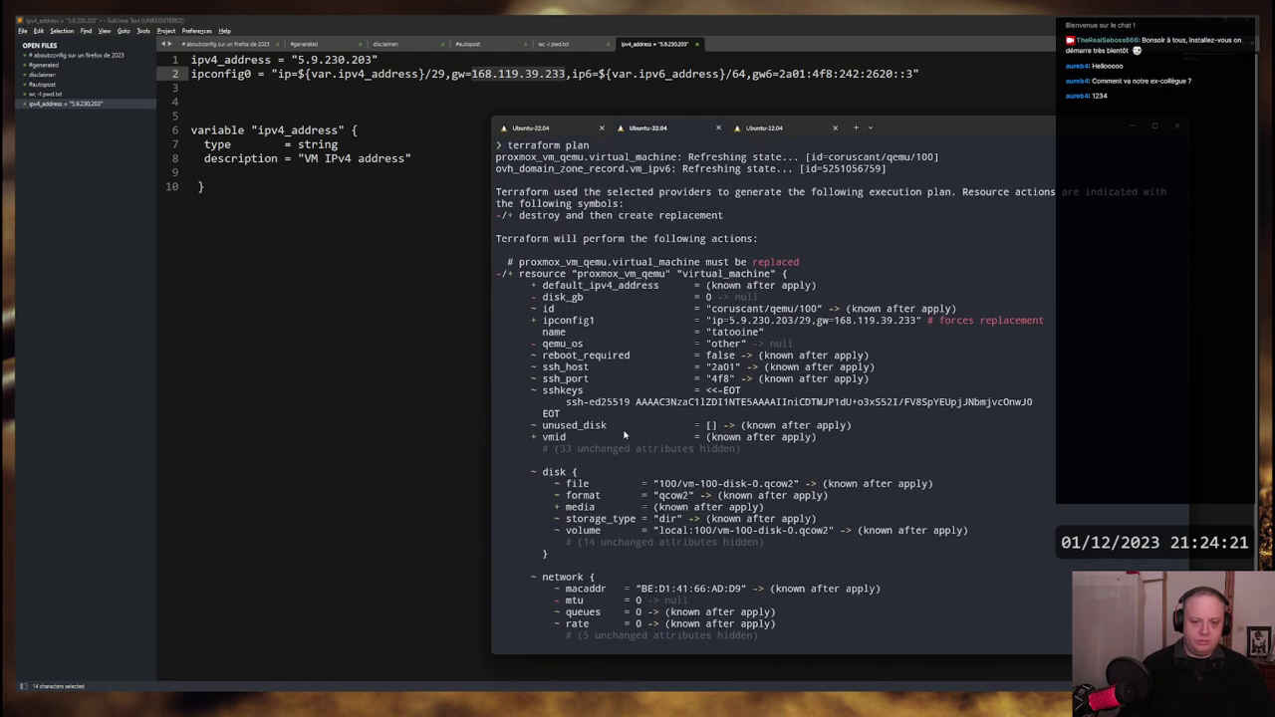
{"action": "scroll", "coordinate": [623, 435], "scroll_direction": "down", "scroll_amount": 1}
{"action": "scroll", "coordinate": [684, 393], "scroll_direction": "down", "scroll_amount": 3}
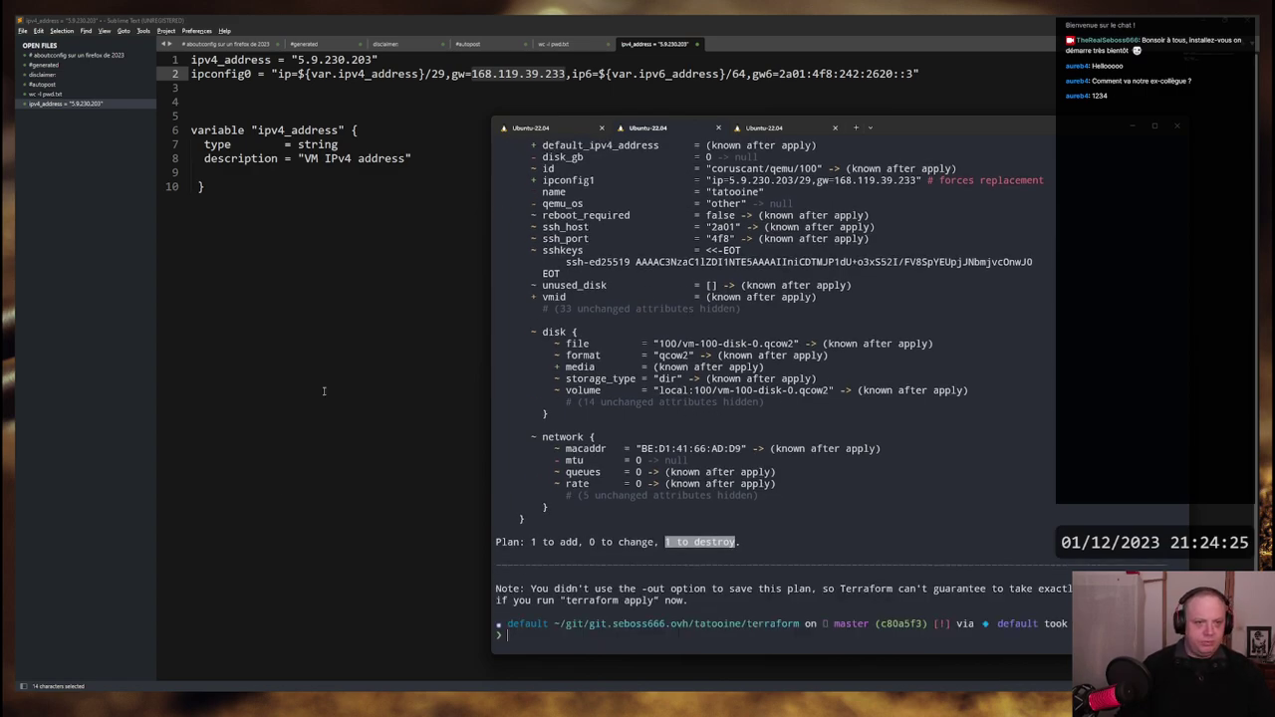
{"action": "key", "text": "alt+Tab"}
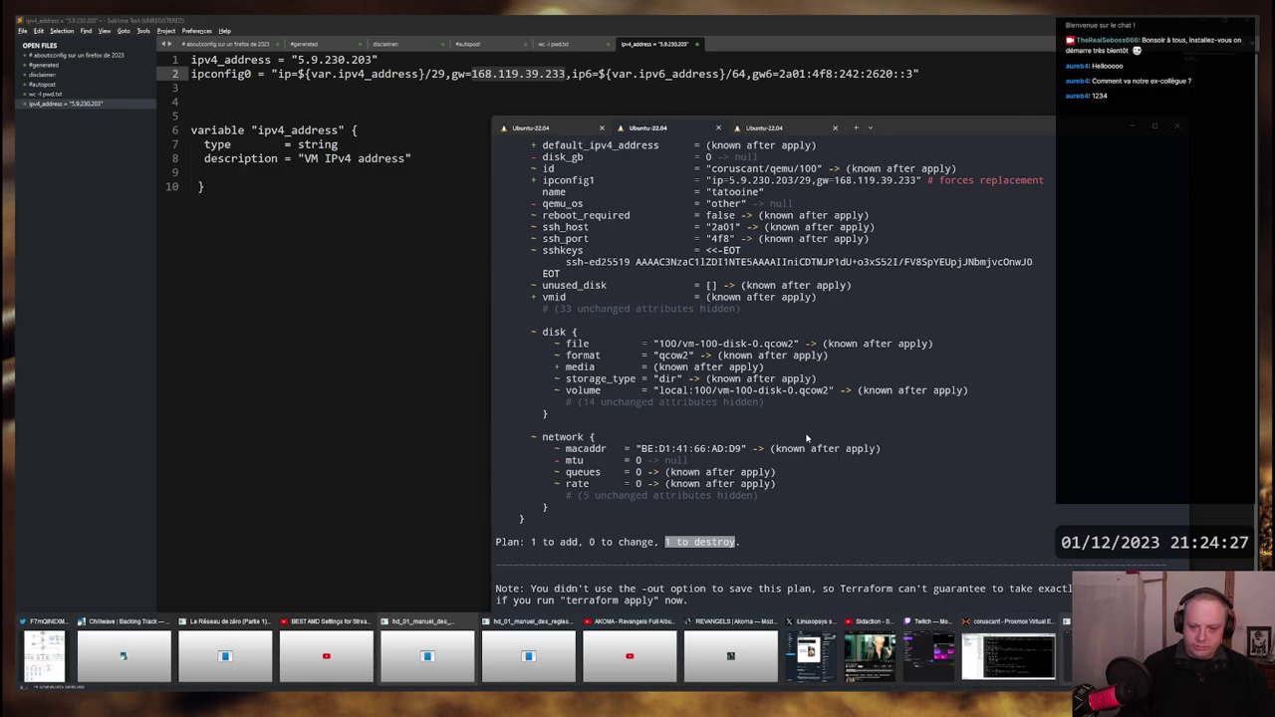
- Open the terraform-provider-proxmox repository's latest release, v2.9.14
{"action": "scroll", "coordinate": [551, 402], "scroll_direction": "up", "scroll_amount": 20}
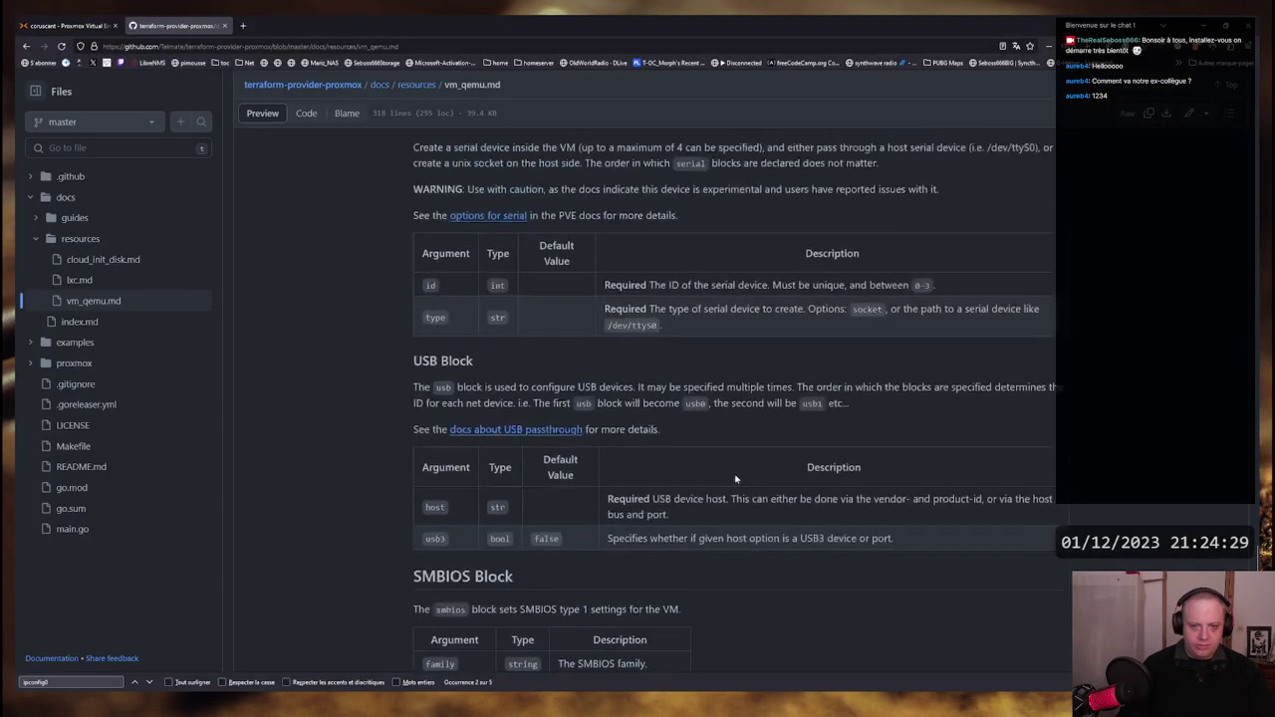
{"action": "scroll", "coordinate": [712, 411], "scroll_direction": "up", "scroll_amount": 10}
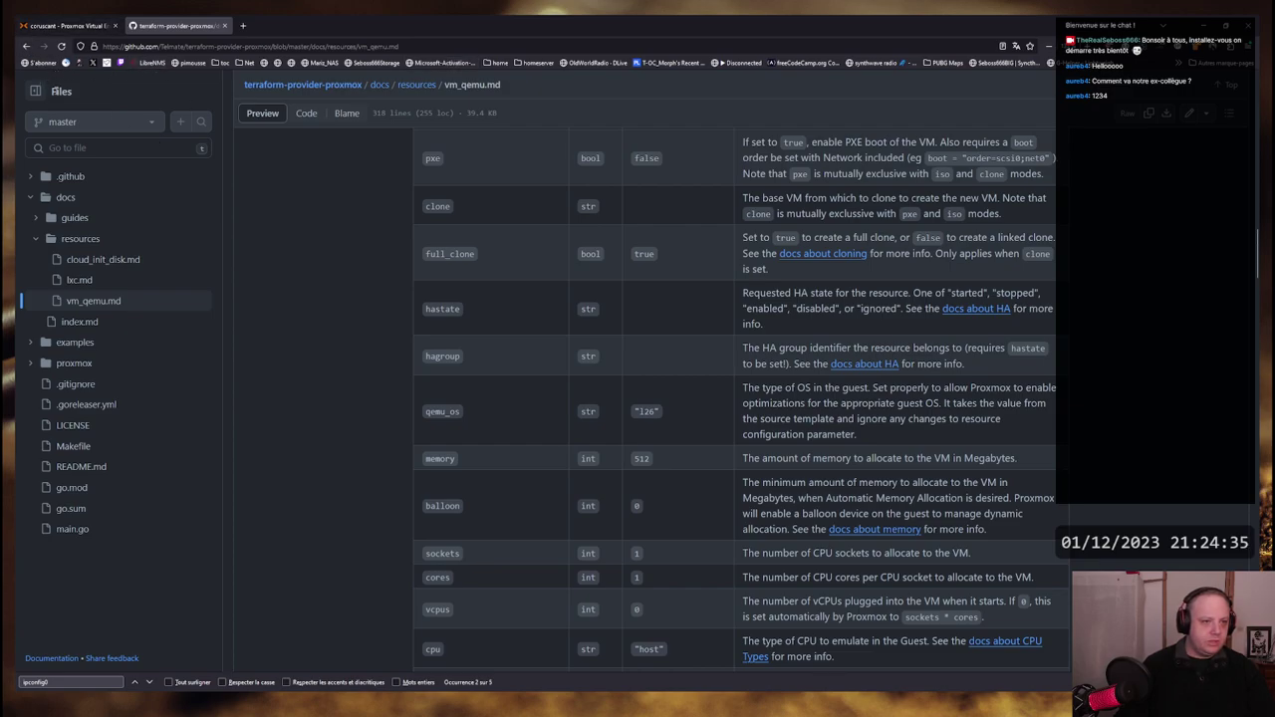
{"action": "scroll", "coordinate": [279, 189], "scroll_direction": "up", "scroll_amount": 15}
{"action": "scroll", "coordinate": [715, 252], "scroll_direction": "up", "scroll_amount": 5}
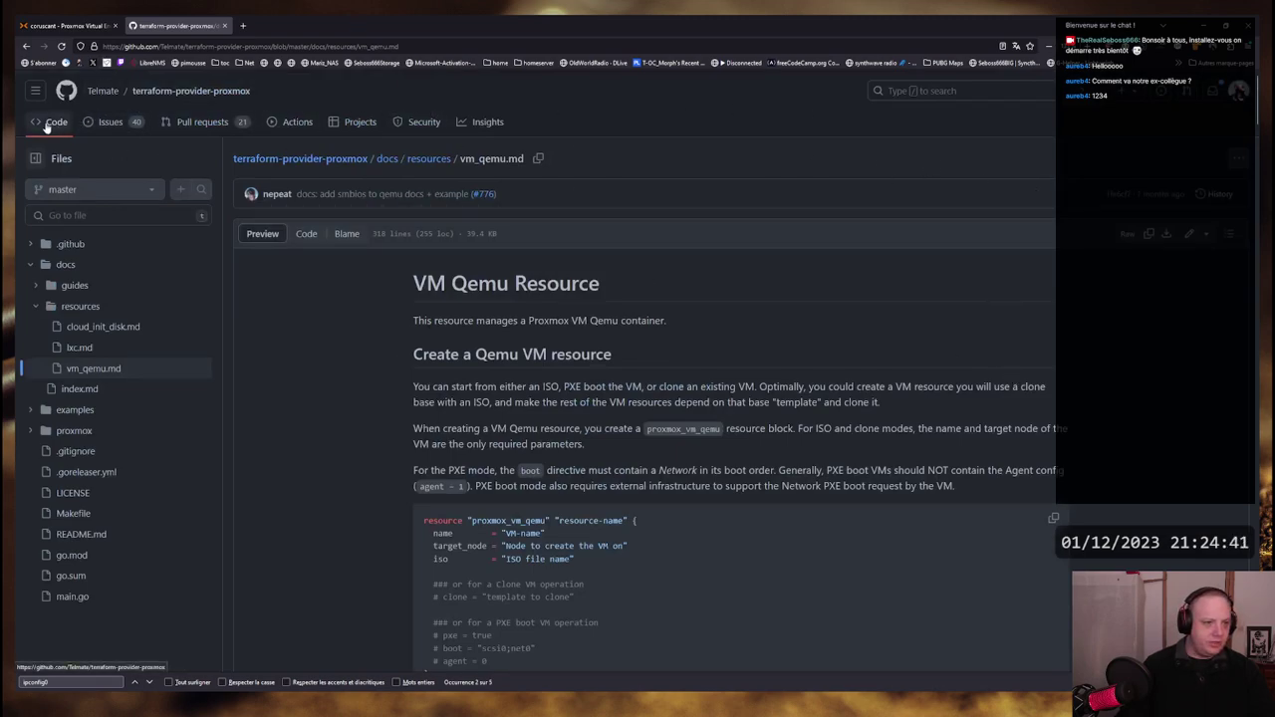
{"action": "left_click", "coordinate": [179, 92]}
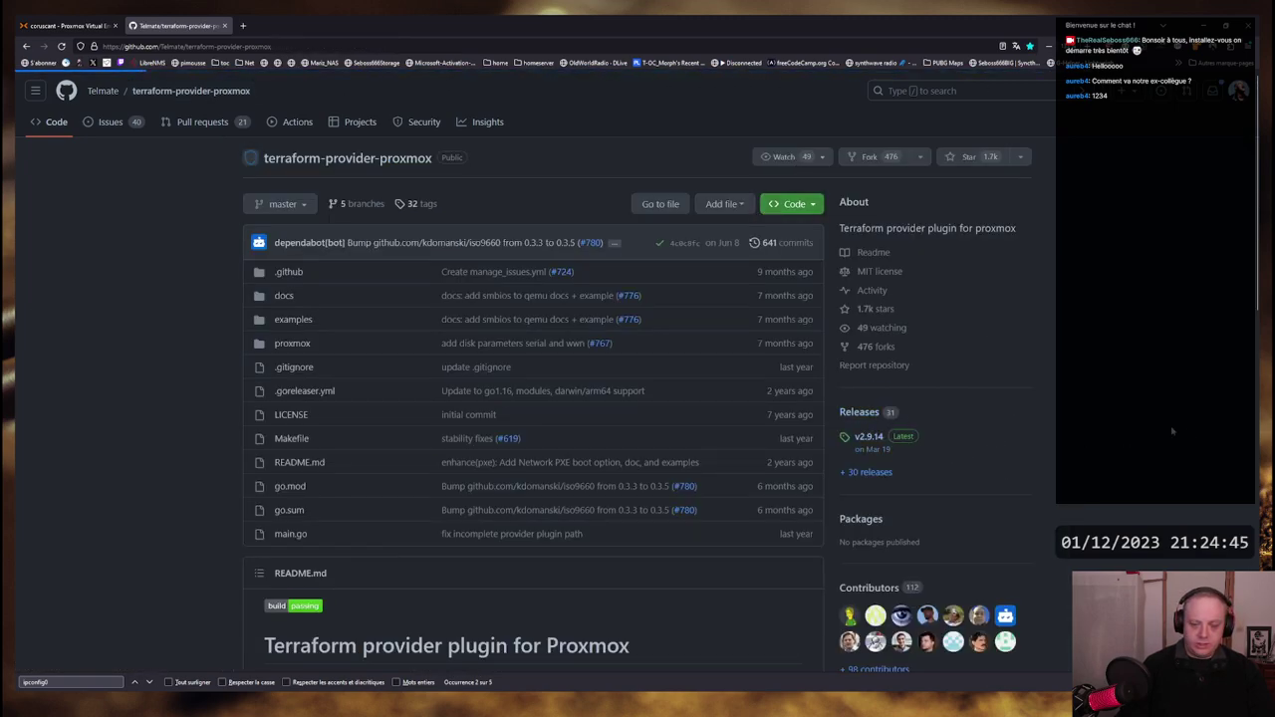
{"action": "scroll", "coordinate": [697, 399], "scroll_direction": "down", "scroll_amount": 1}
{"action": "left_click", "coordinate": [859, 370]}
{"action": "key", "text": "alt+Tab"}
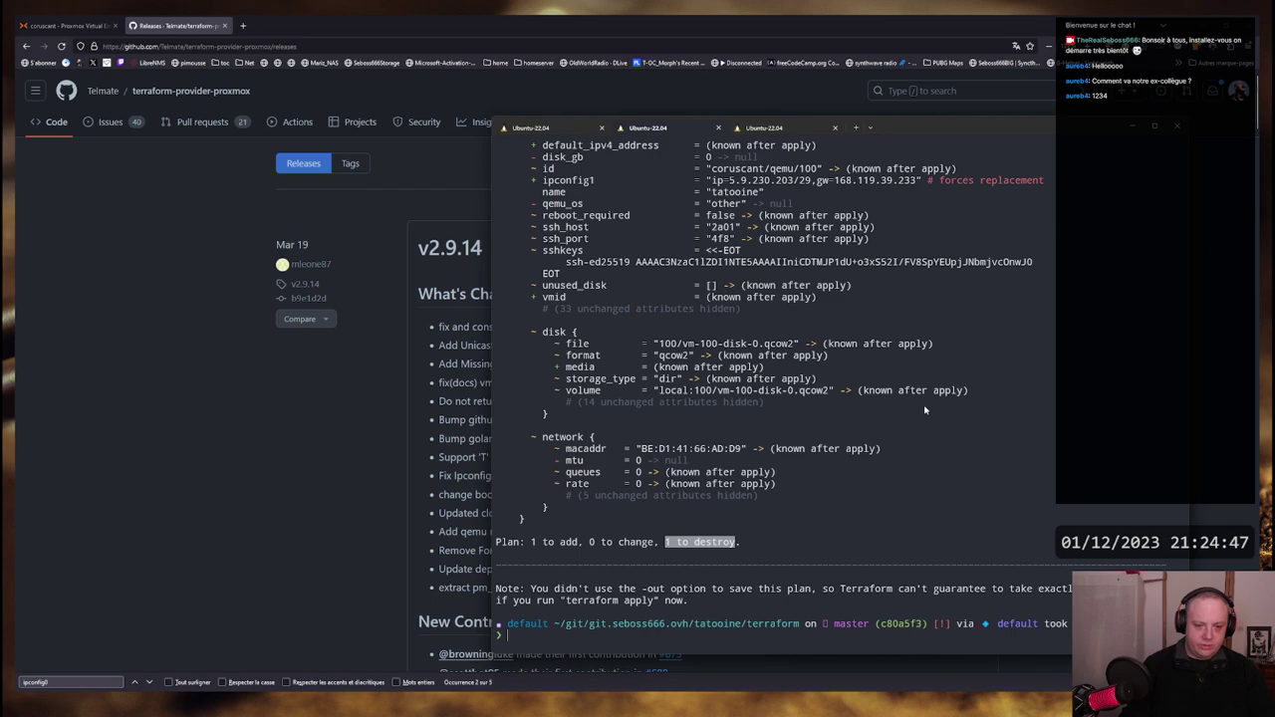
- Open main.tf in vim and change the proxmox provider version 2.9.9 to 2.9.14
{"action": "type", "text": "vim ma"}
{"action": "key", "text": "Tab"}
{"action": "key", "text": "Return"}
{"action": "key", "text": "Down"}
{"action": "key", "text": "Down"}
{"action": "key", "text": "Down"}
{"action": "key", "text": "Down"}
{"action": "key", "text": "Down"}
{"action": "key", "text": "Down"}
{"action": "key", "text": "Down"}
{"action": "key", "text": "Down"}
{"action": "key", "text": "Down"}
{"action": "key", "text": "Down"}
{"action": "key", "text": "Down"}
{"action": "key", "text": "Down"}
{"action": "key", "text": "Down"}
{"action": "key", "text": "Down"}
{"action": "key", "text": "Down"}
{"action": "type", "text": "s"}
{"action": "type", "text": "14"}
{"action": "key", "text": "Down"}
{"action": "key", "text": "Down"}
{"action": "key", "text": "Down"}
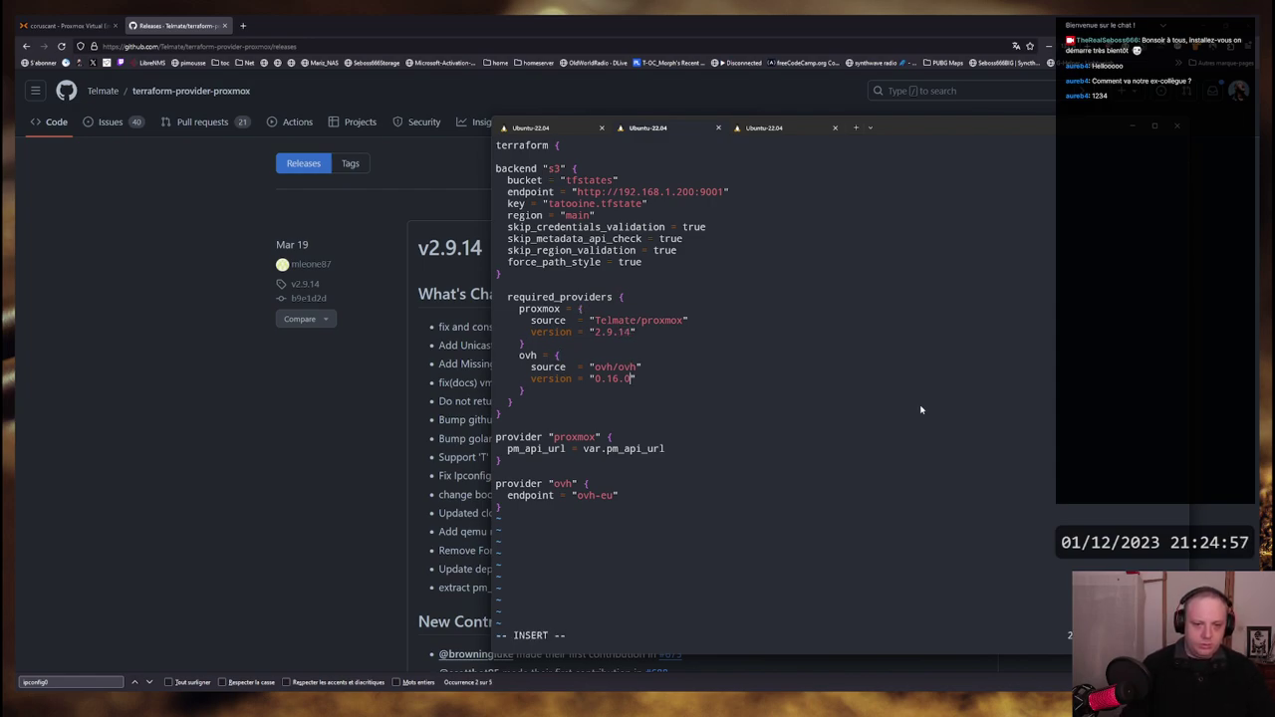
- Begin a new browser search for the Terraform provider in a fresh tab
{"action": "key", "text": "alt+Tab"}
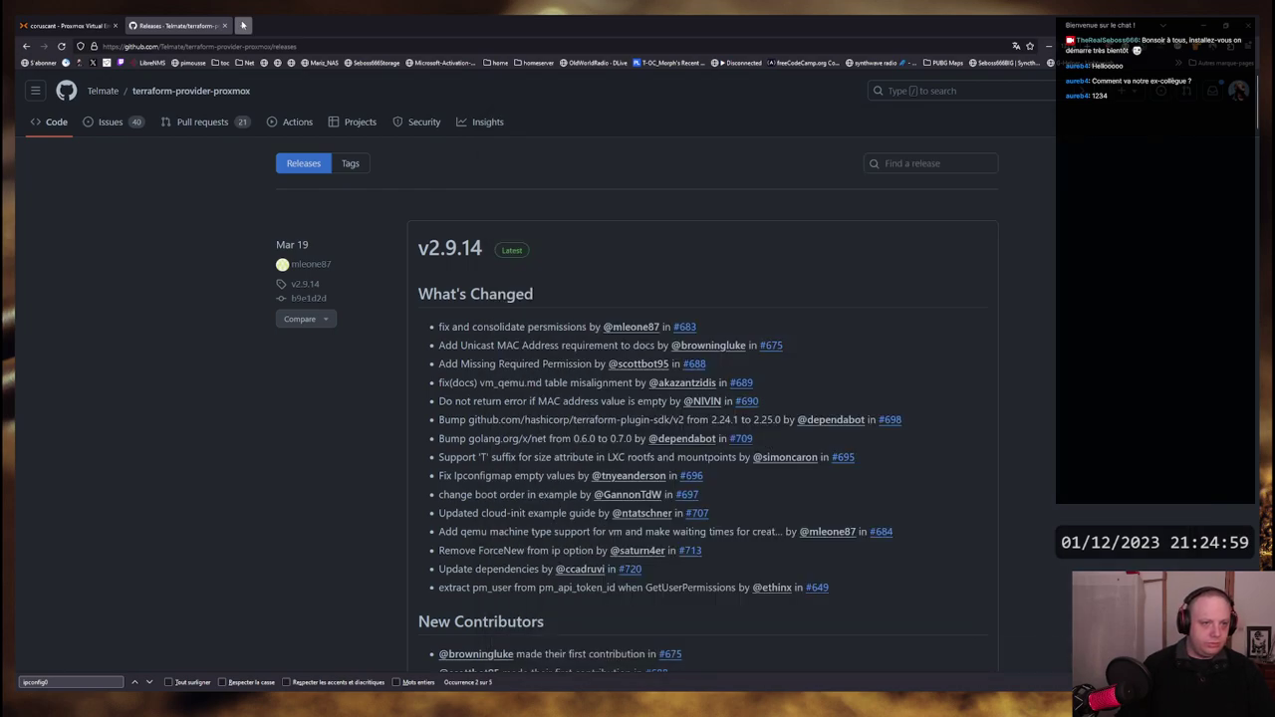
{"action": "key", "text": "ctrl+t"}
{"action": "type", "text": "terraform provu"}
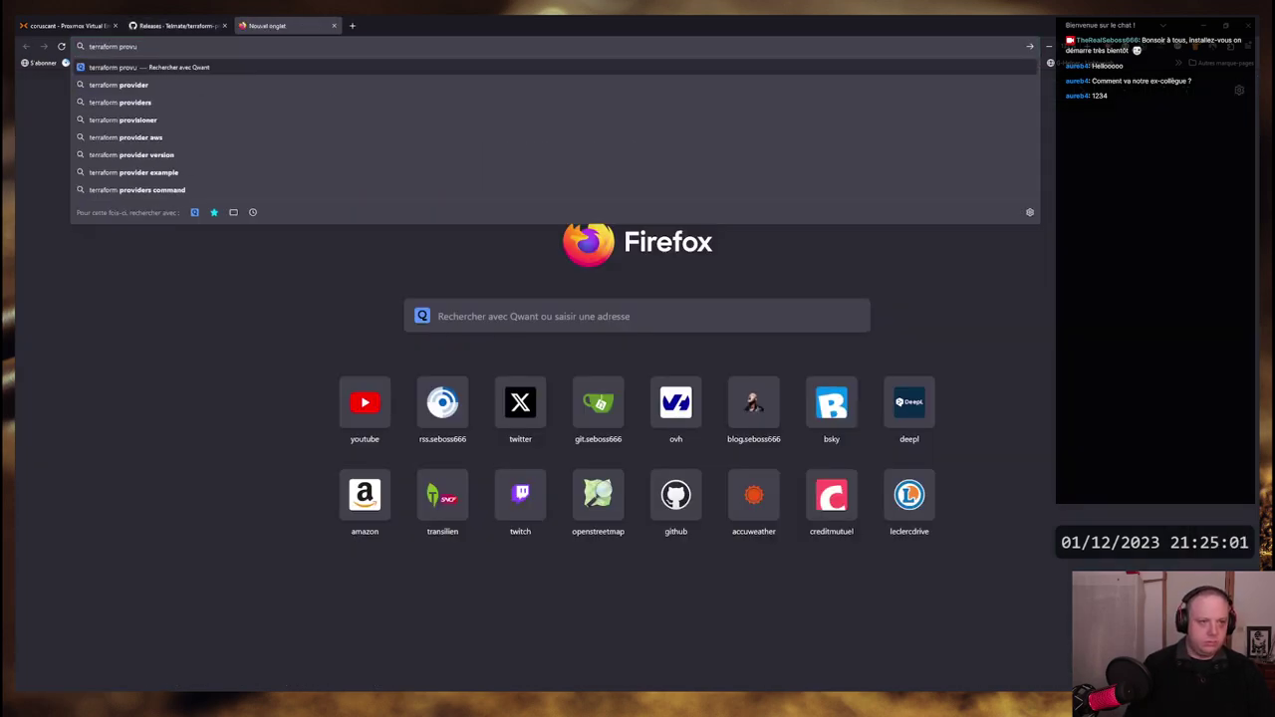
- Search Qwant for 'terraform provider ovh' and open the ovh/terraform-provider-ovh GitHub repository
{"action": "key", "text": "BackSpace"}
{"action": "type", "text": "ider ovh"}
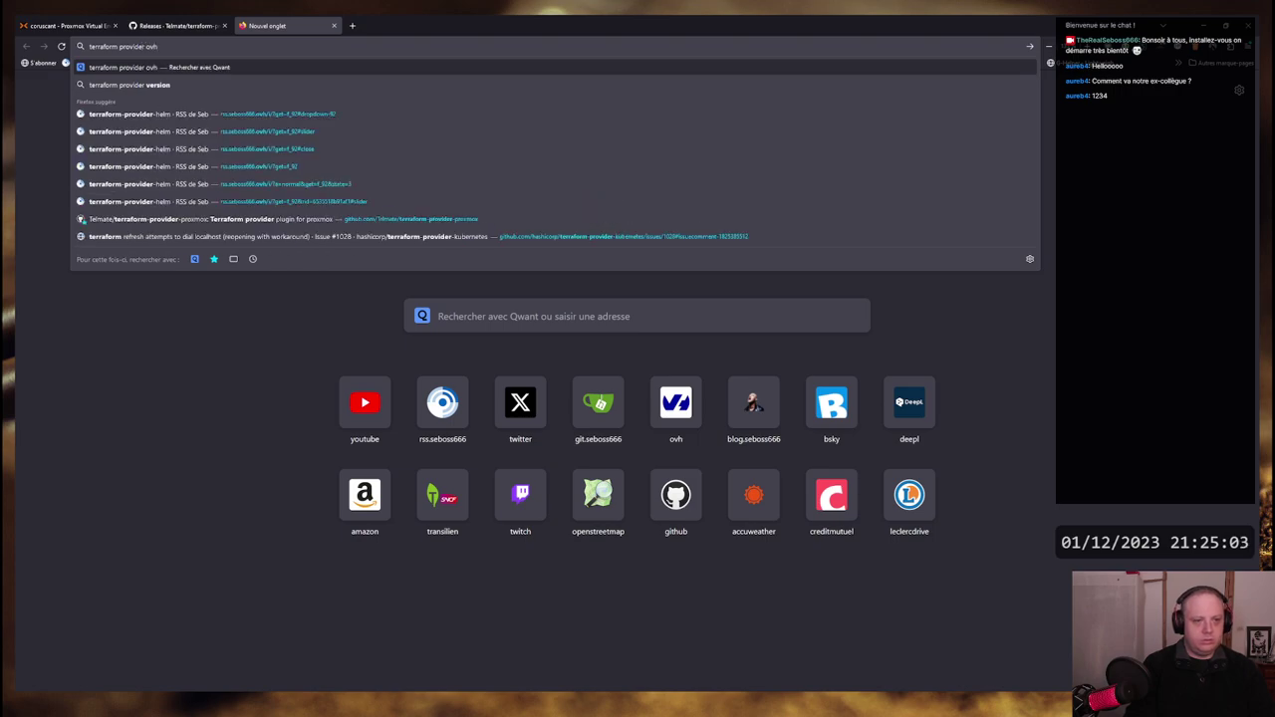
{"action": "key", "text": "Return"}
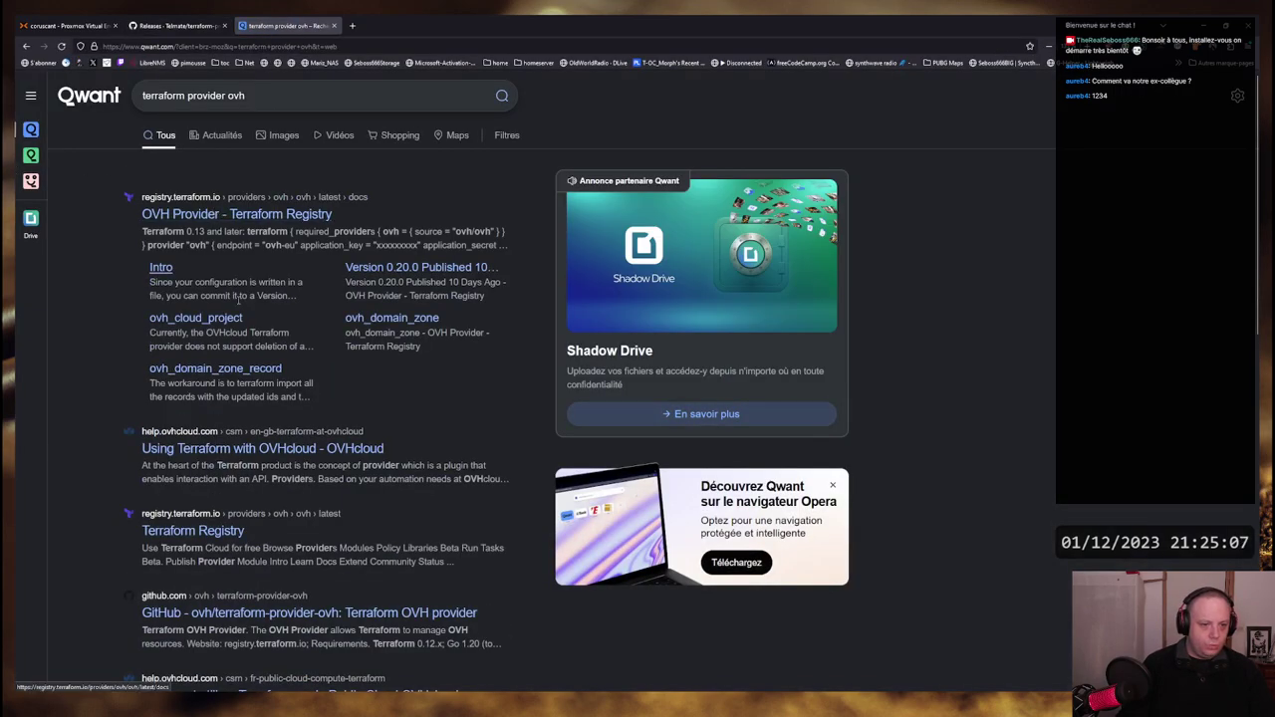
{"action": "scroll", "coordinate": [269, 438], "scroll_direction": "down", "scroll_amount": 2}
{"action": "left_click", "coordinate": [249, 445]}
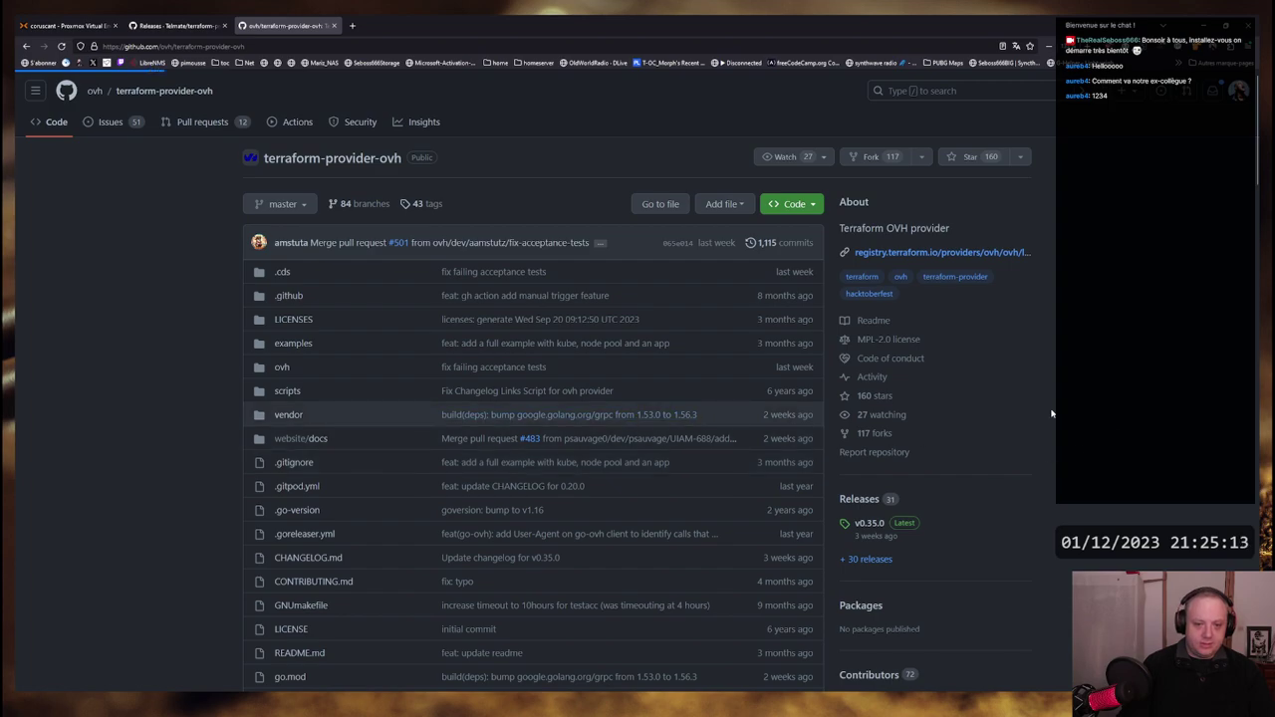
{"action": "key", "text": "alt+Tab"}
{"action": "key", "text": "BackSpace"}
{"action": "key", "text": "BackSpace"}
- Set the ovh provider version to 0.35.0, save main.tf, and delete .terraform.lock.hcl
{"action": "type", "text": "35"}
{"action": "key", "text": "Escape"}
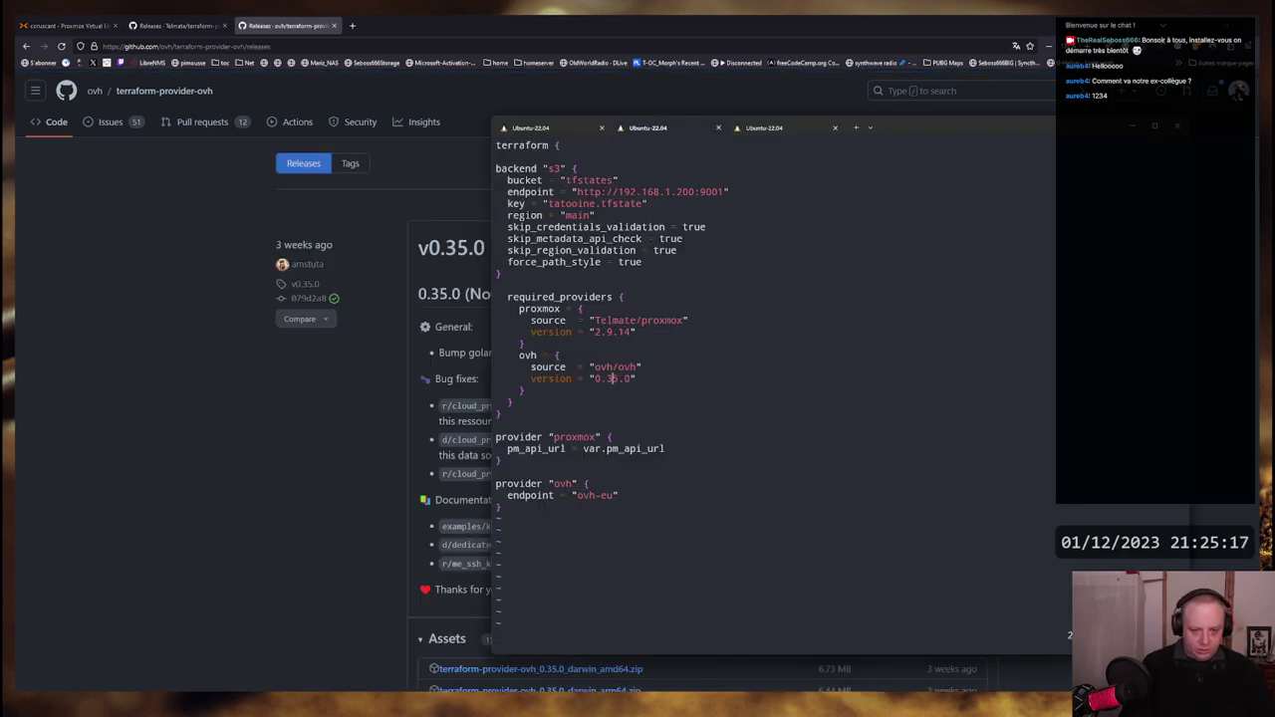
{"action": "type", "text": ":wq"}
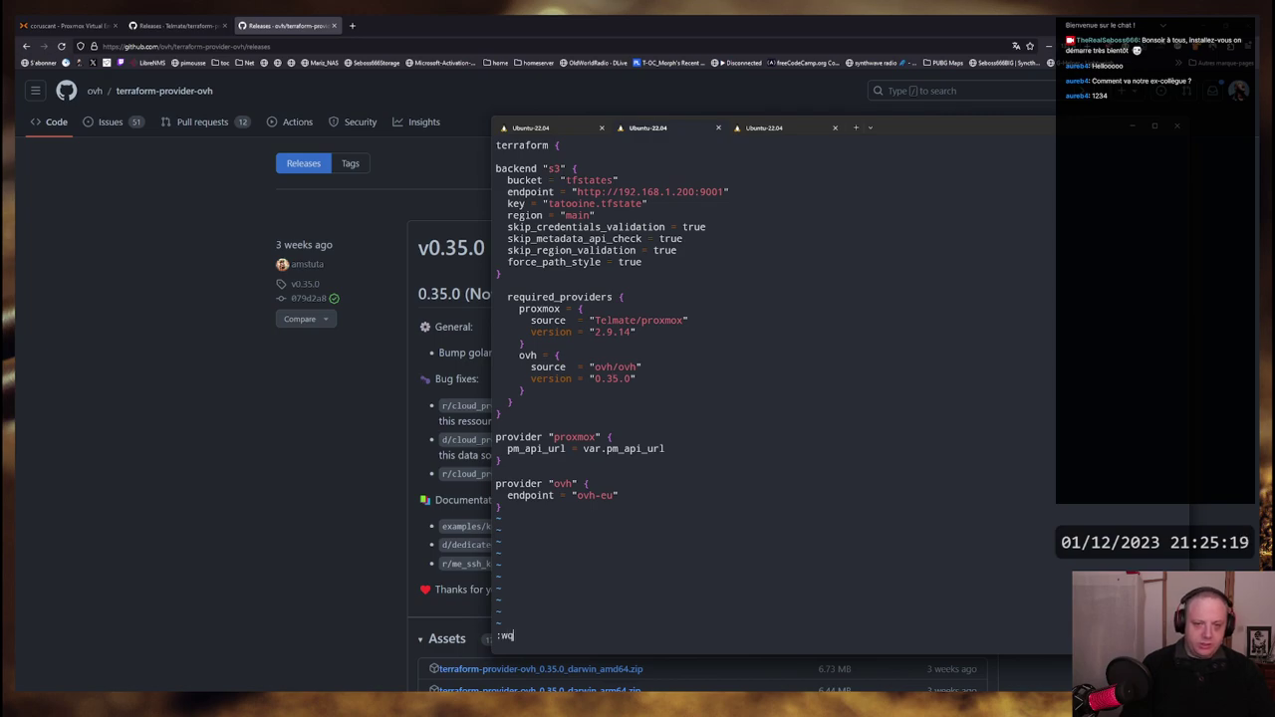
{"action": "key", "text": "Return"}
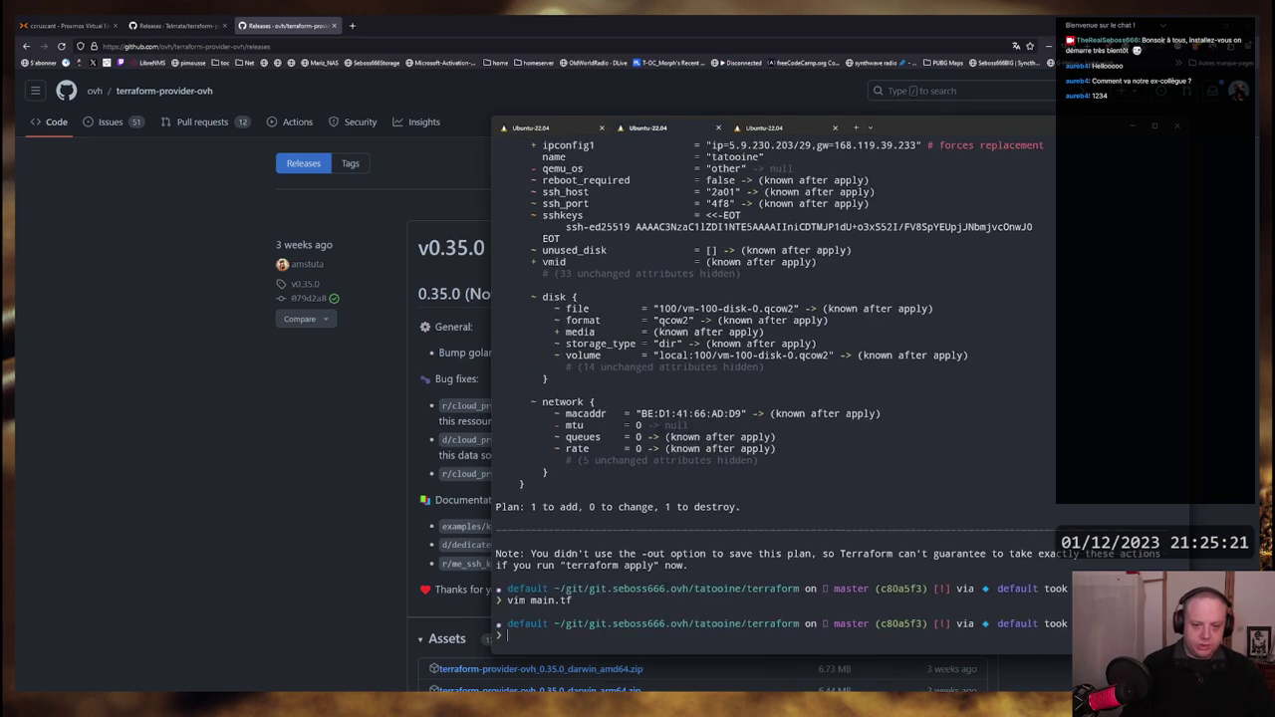
{"action": "type", "text": "rm .terraform.lock.hcl"}
{"action": "key", "text": "Return"}
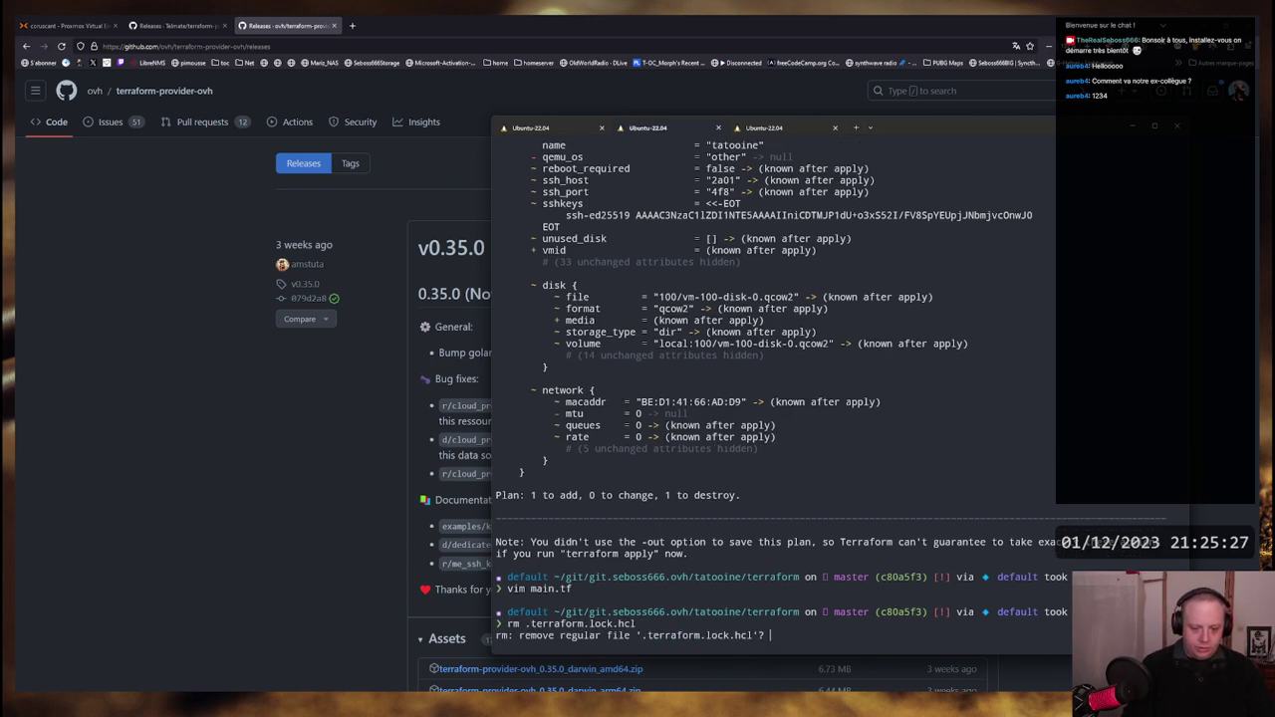
{"action": "type", "text": "o"}
{"action": "key", "text": "Return"}
- Run terraform init -upgrade to install the new provider versions, then terraform plan
{"action": "type", "text": "terraform init"}
{"action": "key", "text": "Return"}
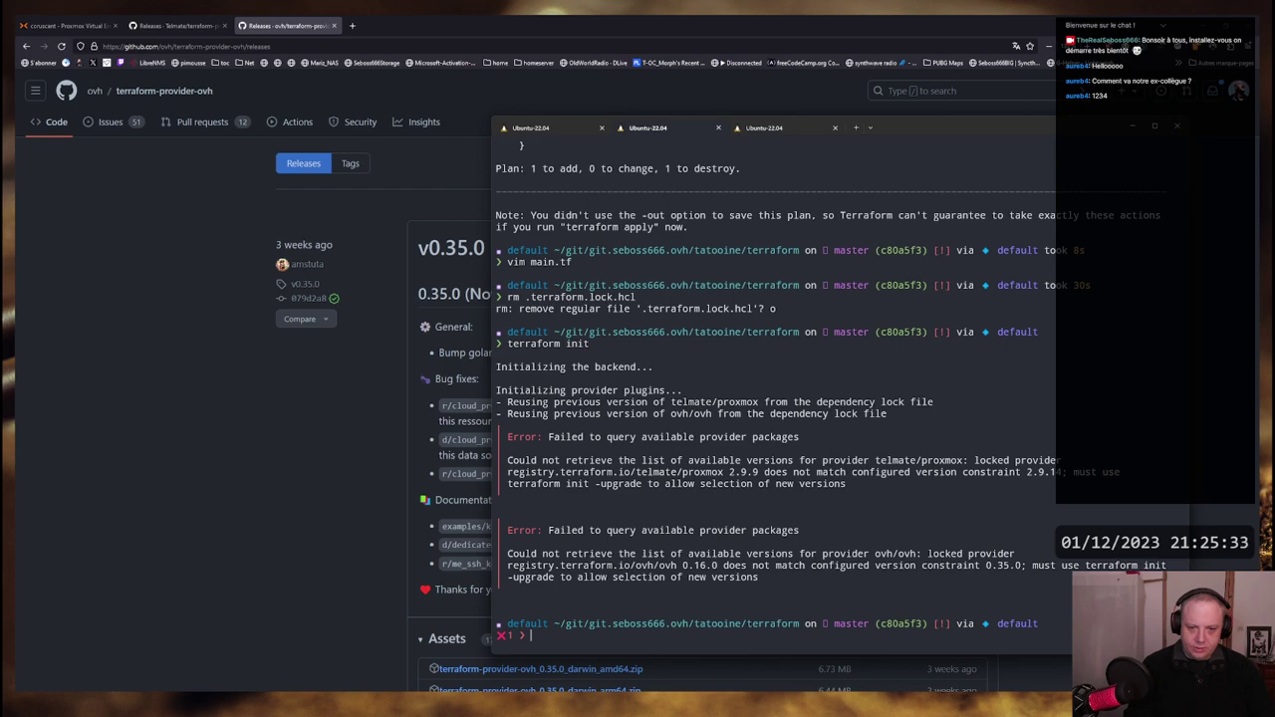
{"action": "key", "text": "Up"}
{"action": "type", "text": "-upgrade"}
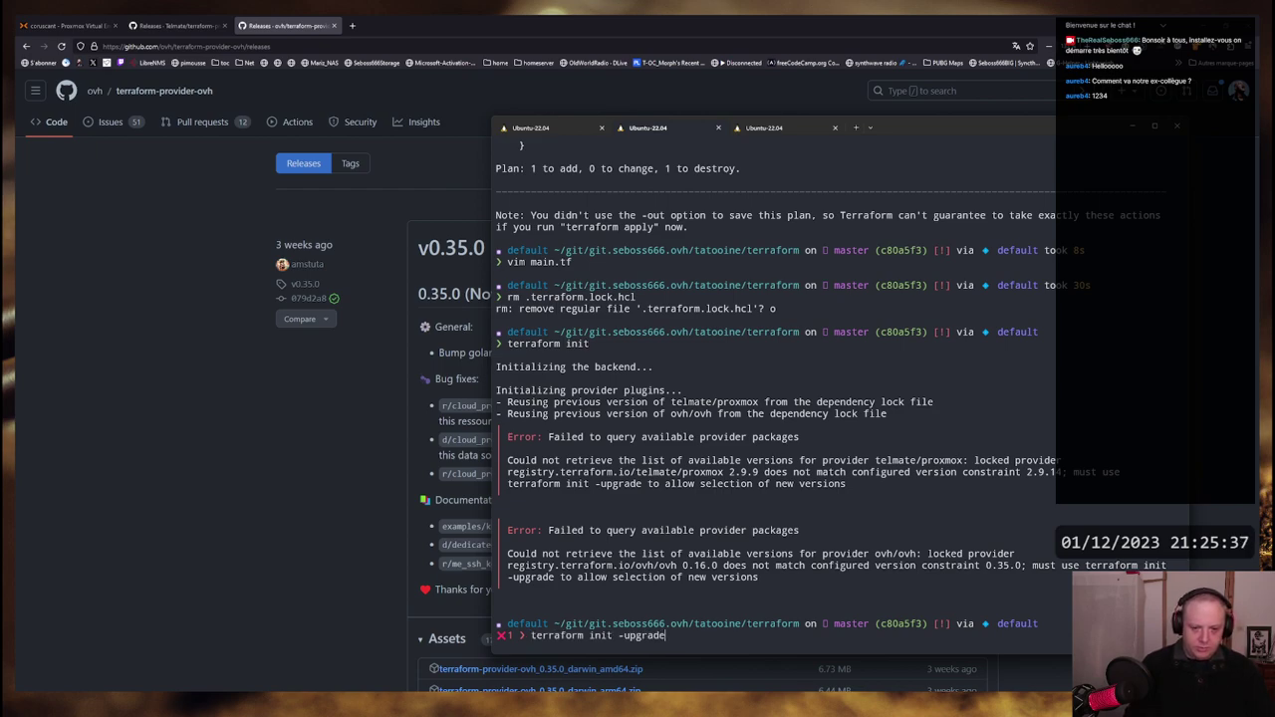
{"action": "key", "text": "Return"}
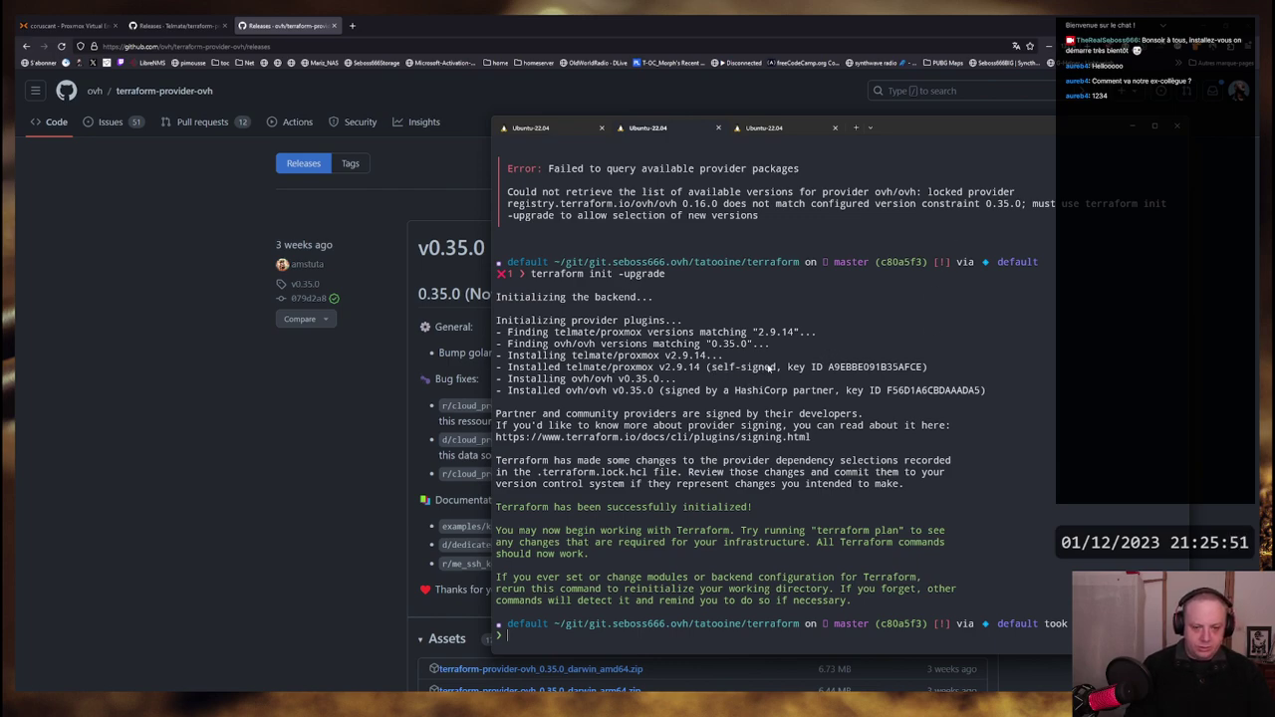
{"action": "type", "text": "terraform plan"}
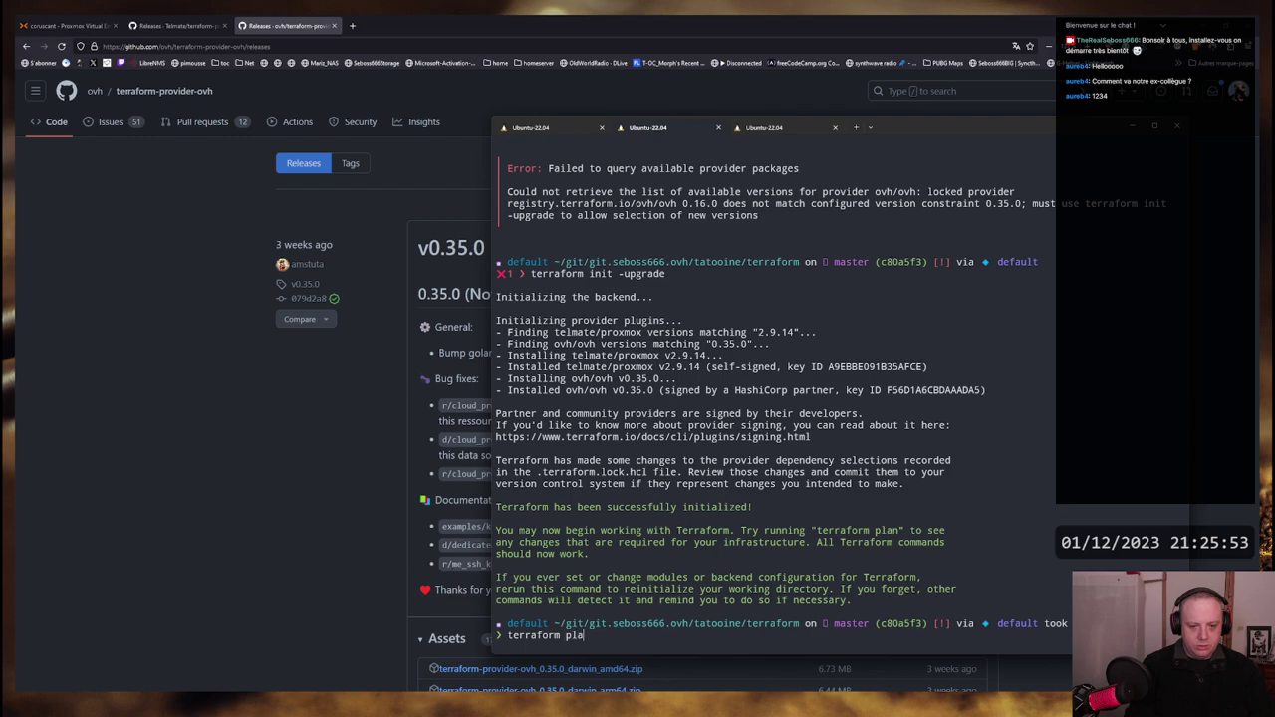
{"action": "key", "text": "Return"}
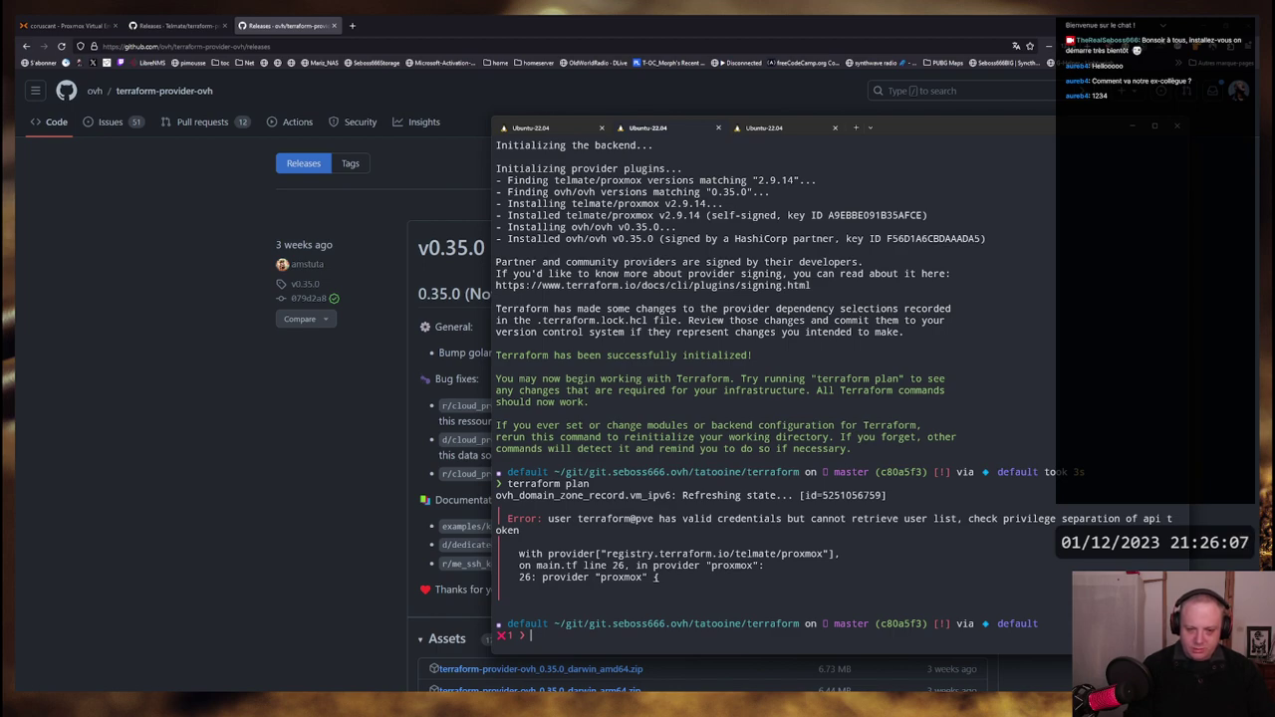
- Reopen main.tf in vim, quit unchanged, and select the 'cannot retrieve user list' error
{"action": "type", "text": "vim"}
{"action": "key", "text": "BackSpace"}
{"action": "key", "text": "BackSpace"}
{"action": "key", "text": "BackSpace"}
{"action": "type", "text": "lvim main.tf"}
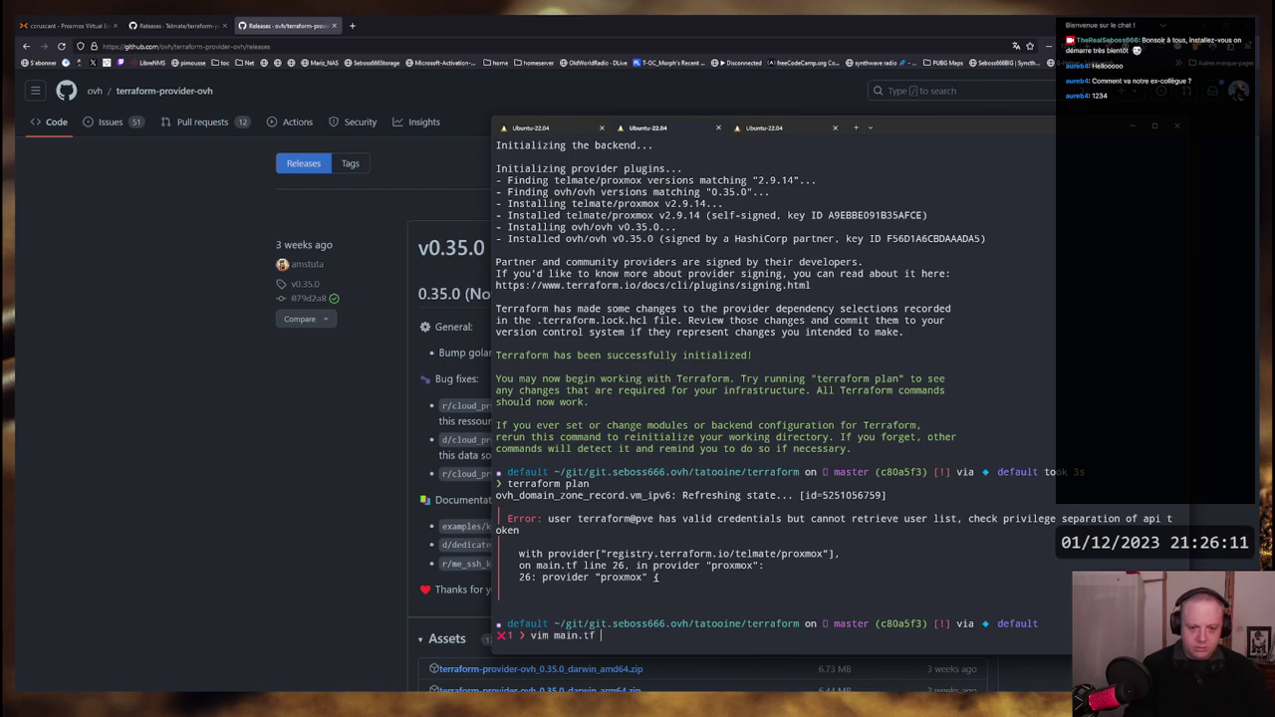
{"action": "key", "text": "Return"}
{"action": "left_click", "coordinate": [495, 423]}
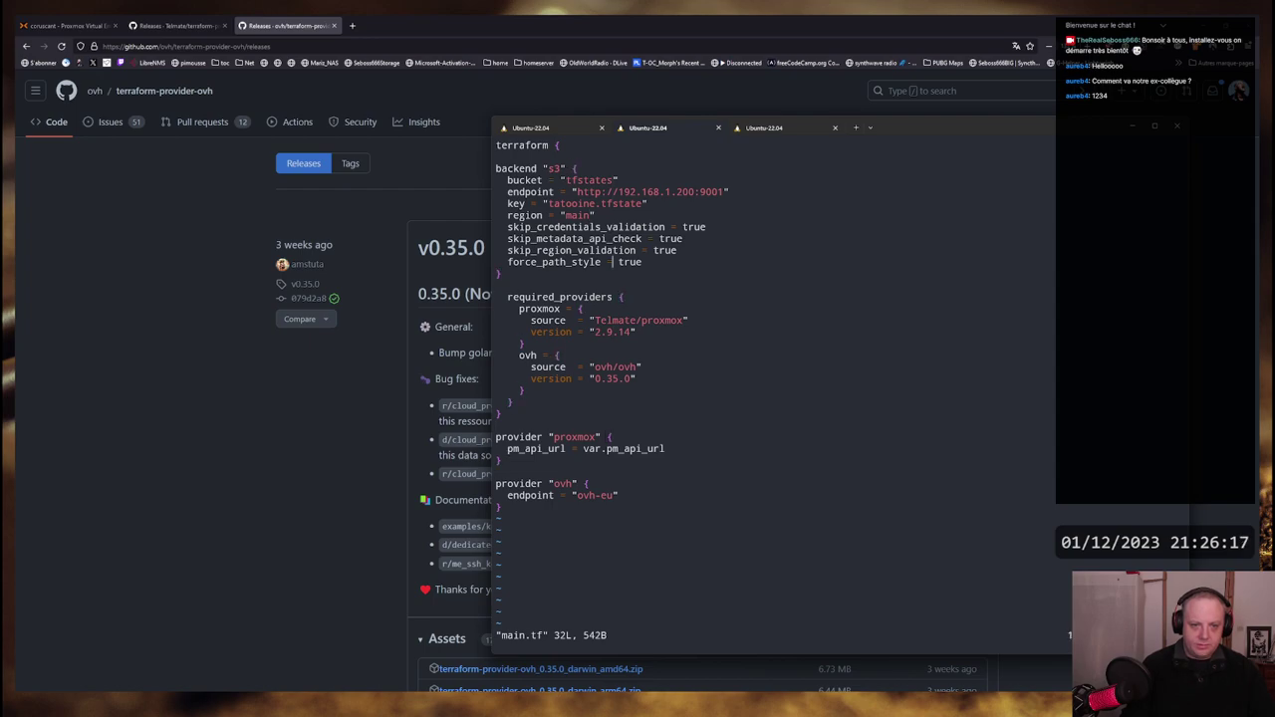
{"action": "key", "text": "j"}
{"action": "key", "text": "j"}
{"action": "key", "text": "j"}
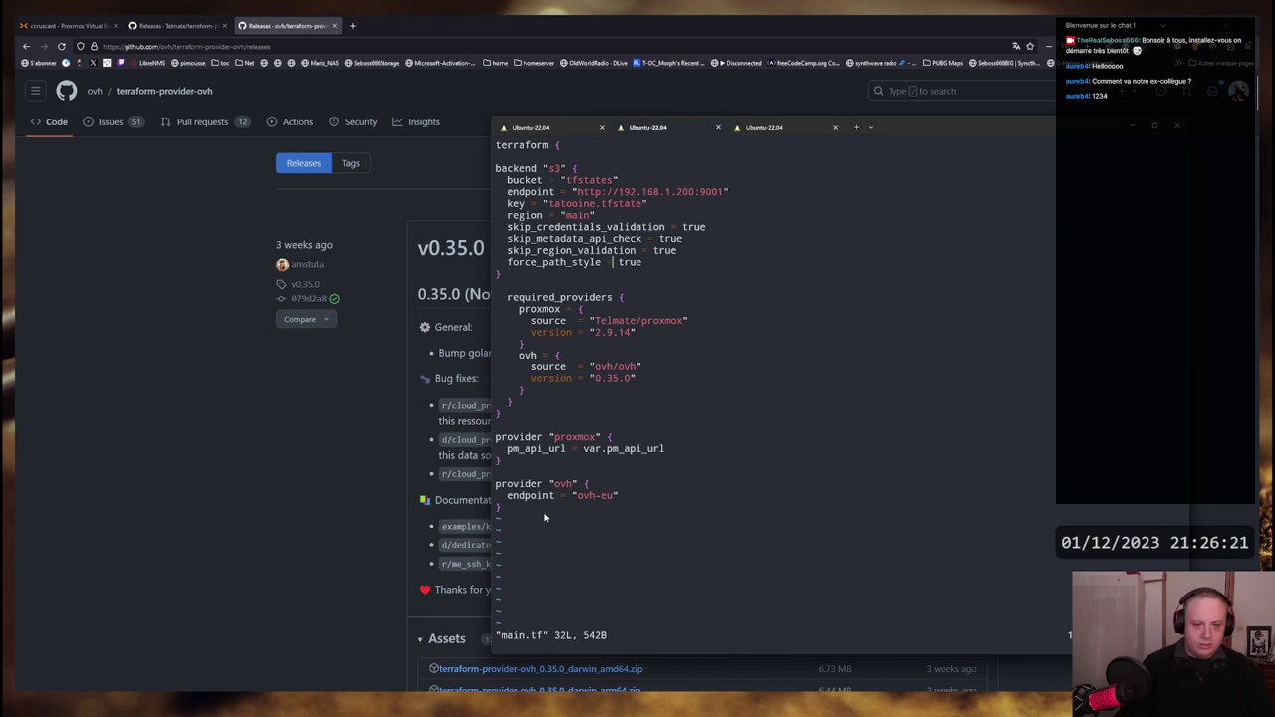
{"action": "type", "text": ":q"}
{"action": "key", "text": "Return"}
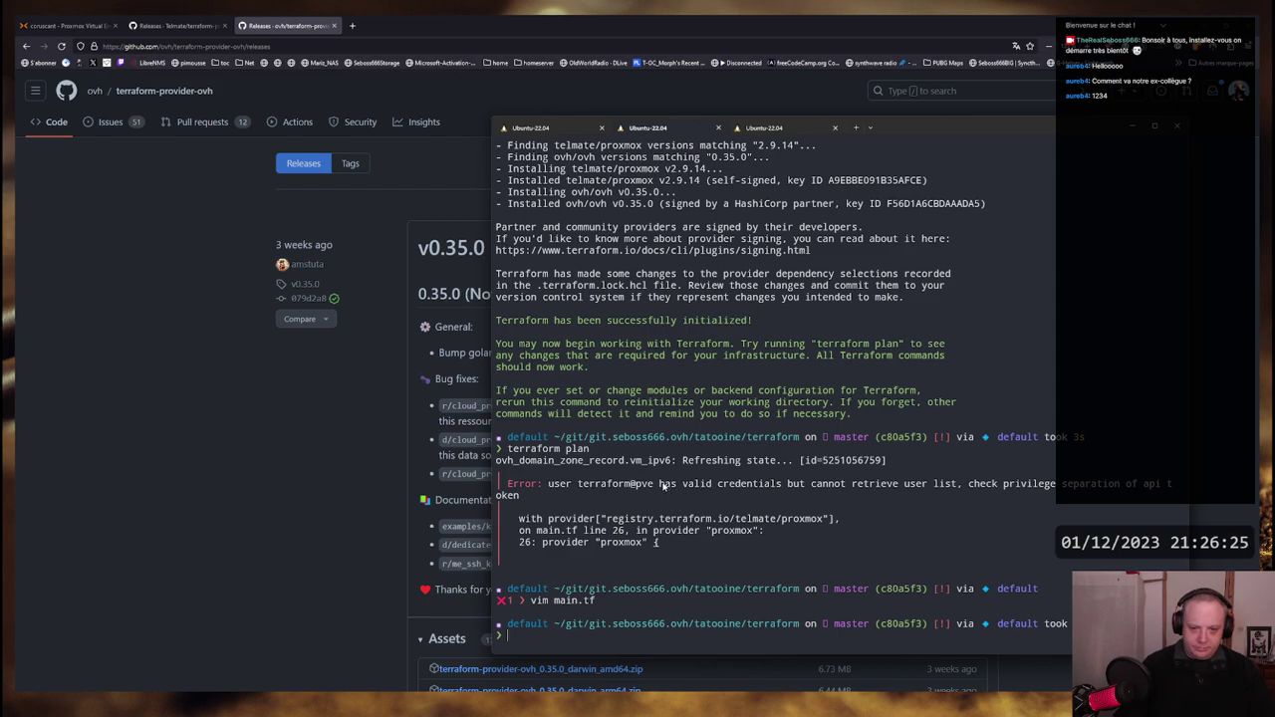
{"action": "left_click_drag", "start_coordinate": [960, 487], "coordinate": [801, 488]}
- Search all terraform-provider-proxmox issues, open and closed, for 'cannot retrieve user list'
{"action": "left_click", "coordinate": [289, 25]}
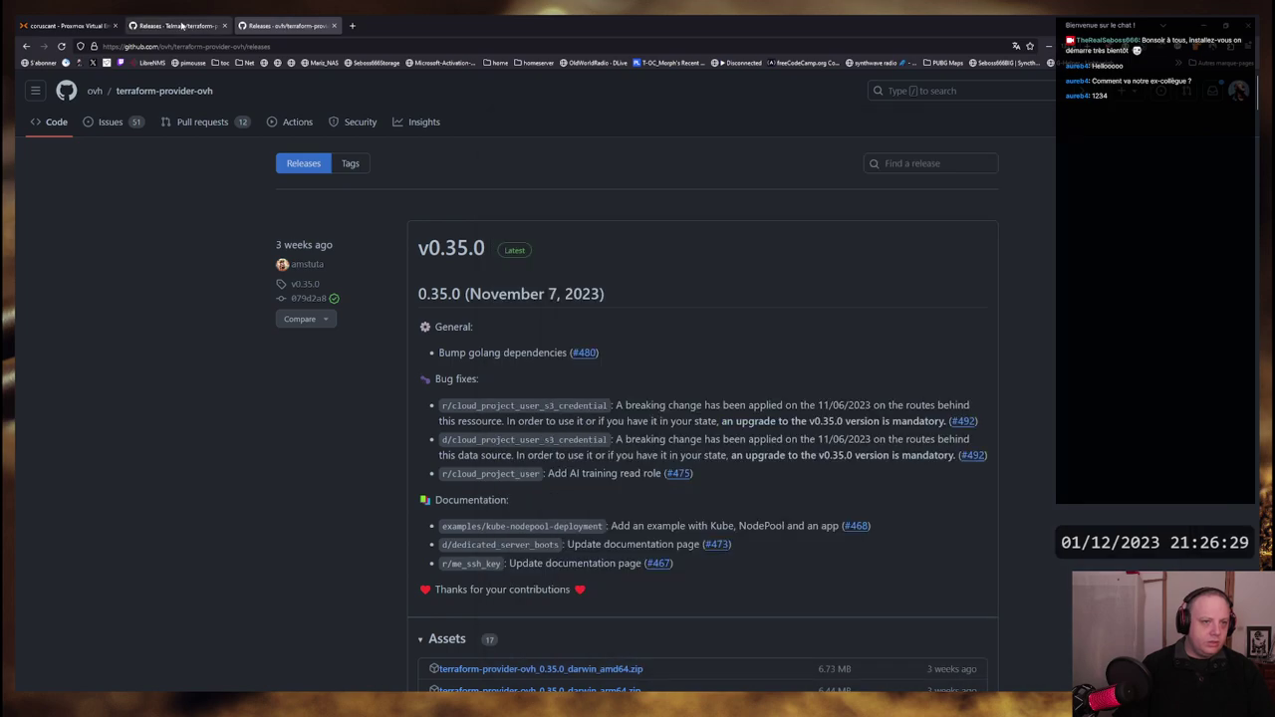
{"action": "left_click", "coordinate": [174, 25]}
{"action": "left_click", "coordinate": [110, 121]}
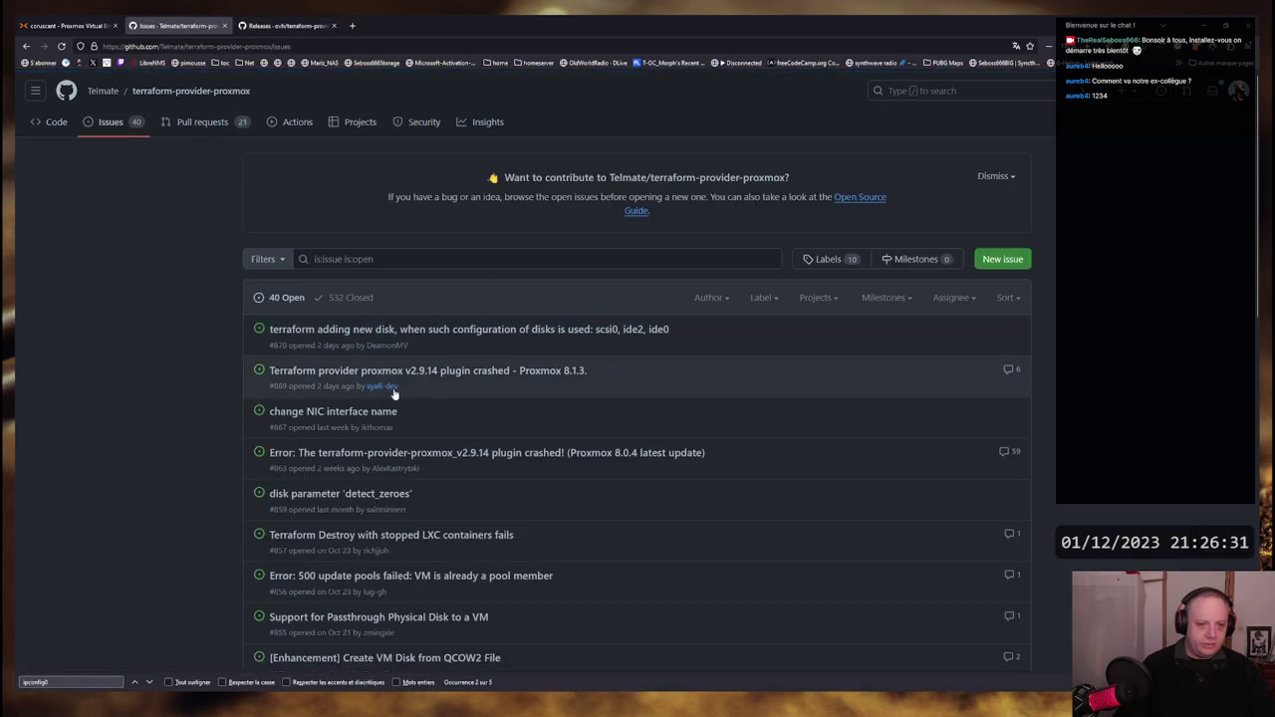
{"action": "double_click", "coordinate": [343, 259]}
{"action": "key", "text": "BackSpace"}
{"action": "type", "text": "cannot retrieve user list"}
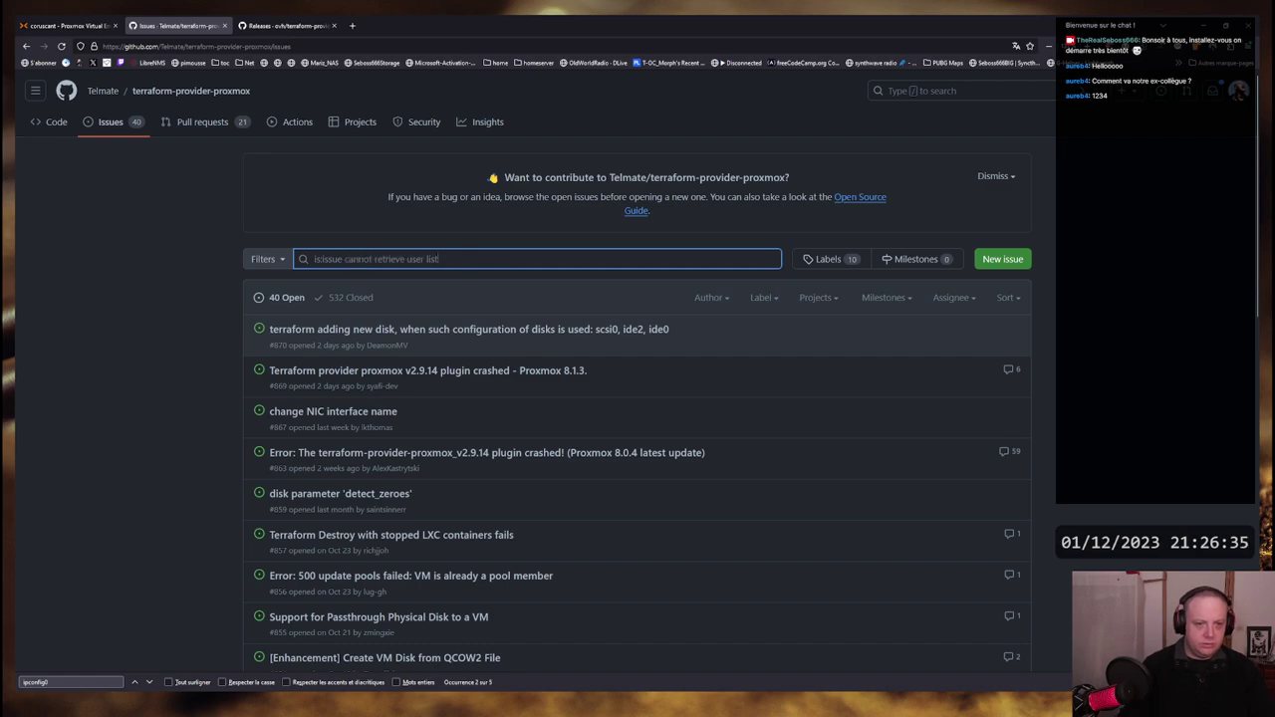
{"action": "key", "text": "Return"}
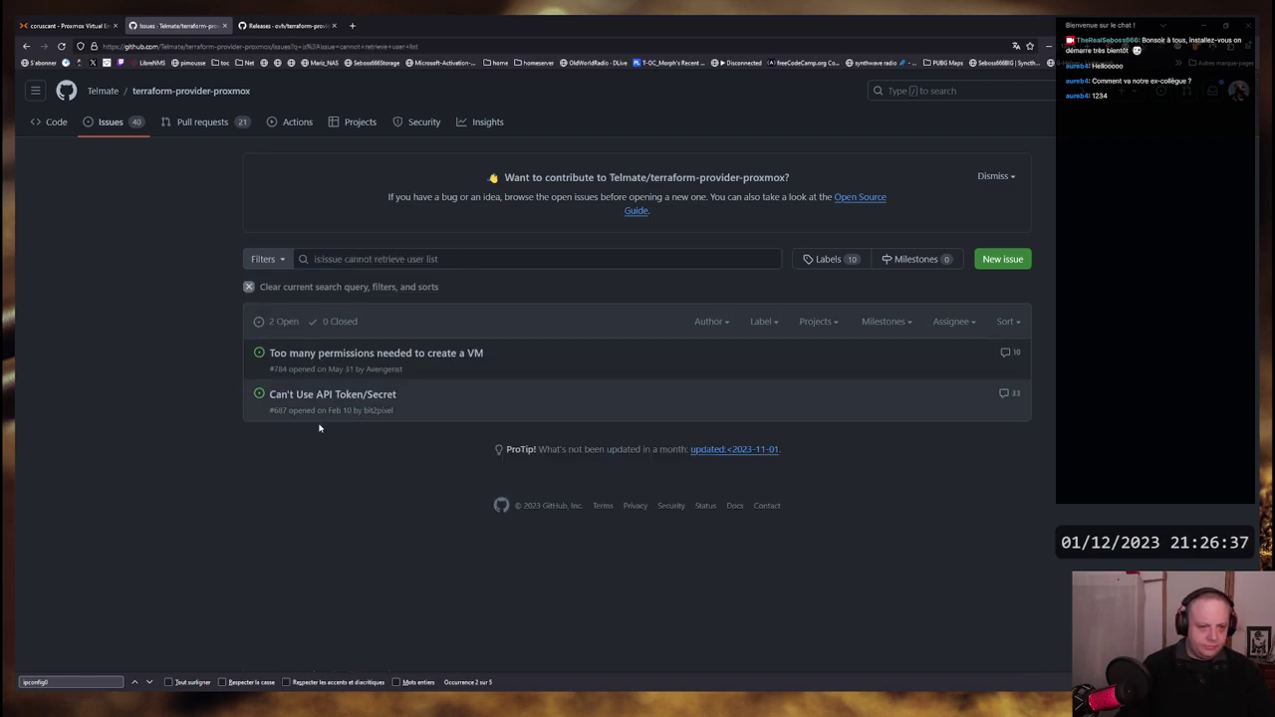
- Open issue #687 and highlight the comments advising a downgrade to provider 2.9.11
{"action": "middle_click", "coordinate": [329, 397]}
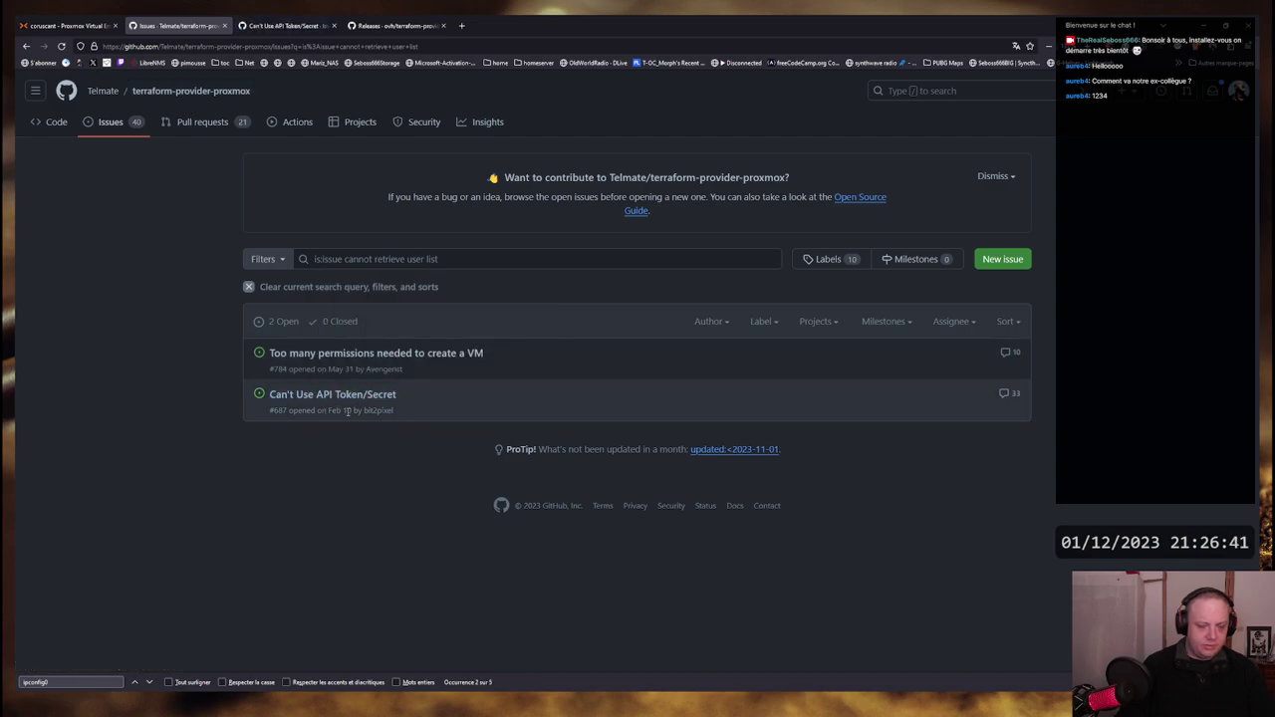
{"action": "key", "text": "ctrl+Tab"}
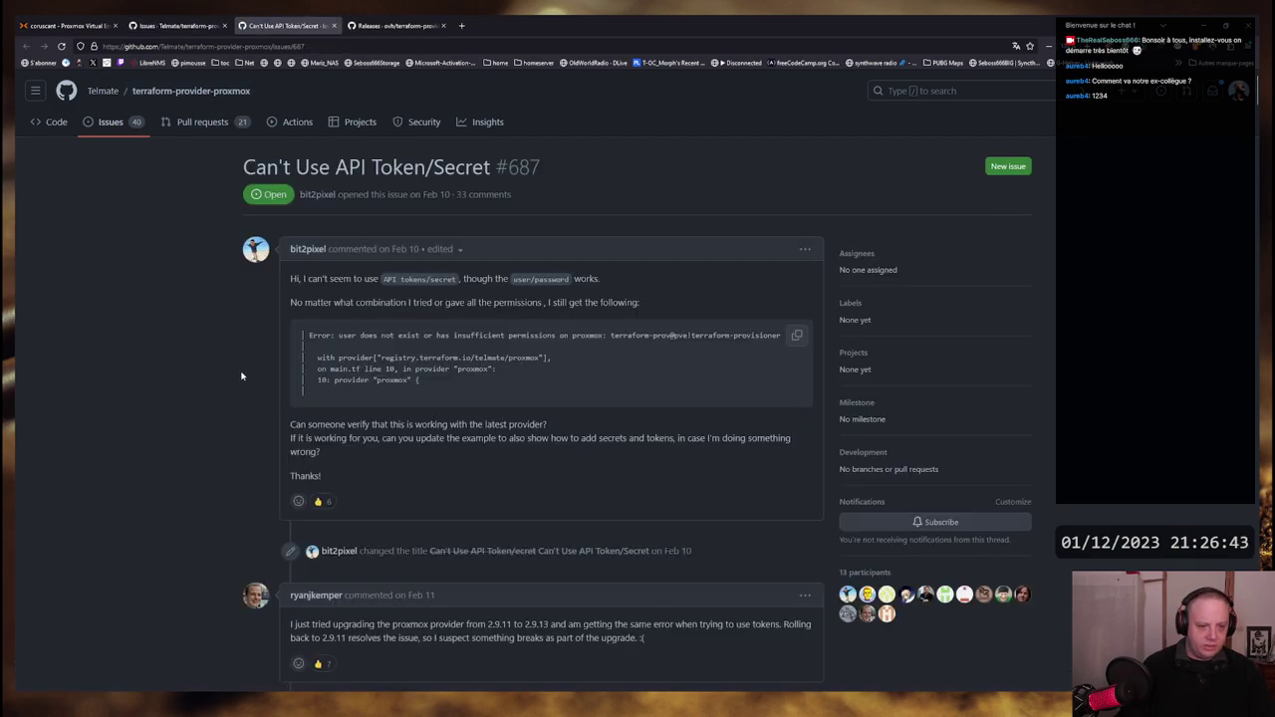
{"action": "scroll", "coordinate": [242, 383], "scroll_direction": "down", "scroll_amount": 4}
{"action": "left_click_drag", "start_coordinate": [296, 203], "coordinate": [648, 216]}
{"action": "left_click", "coordinate": [648, 216]}
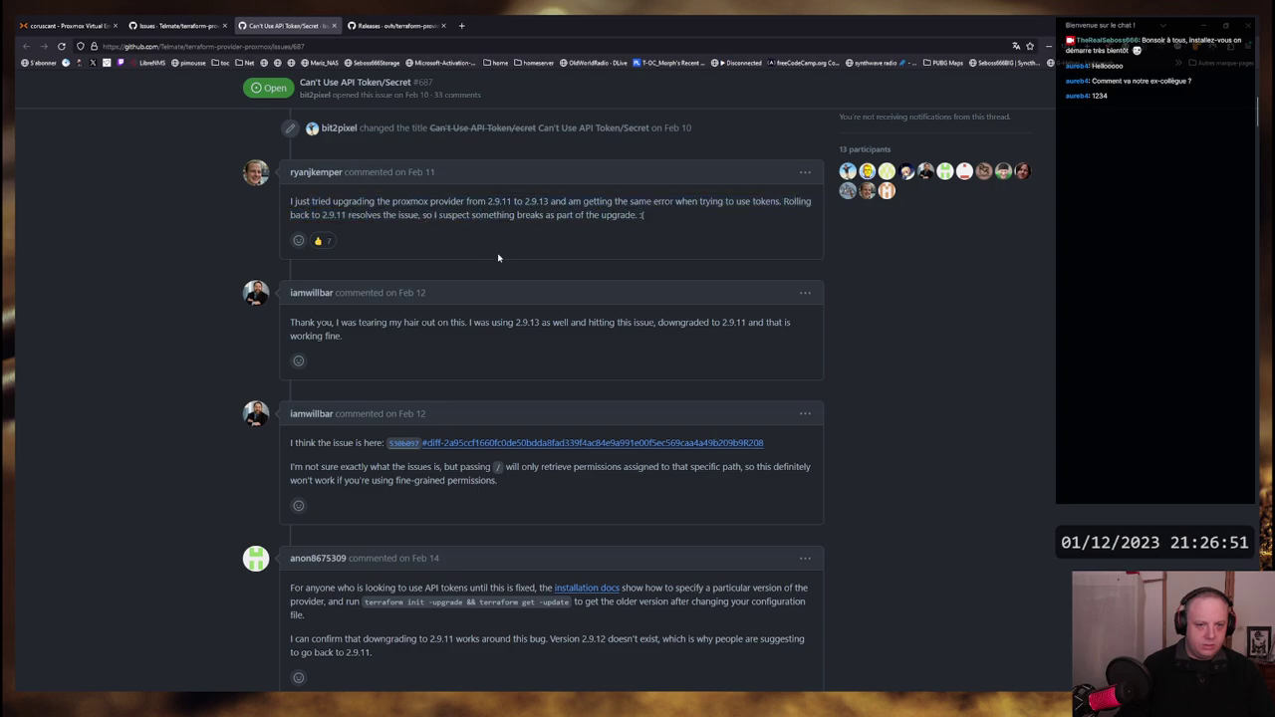
{"action": "left_click_drag", "start_coordinate": [313, 215], "coordinate": [436, 215]}
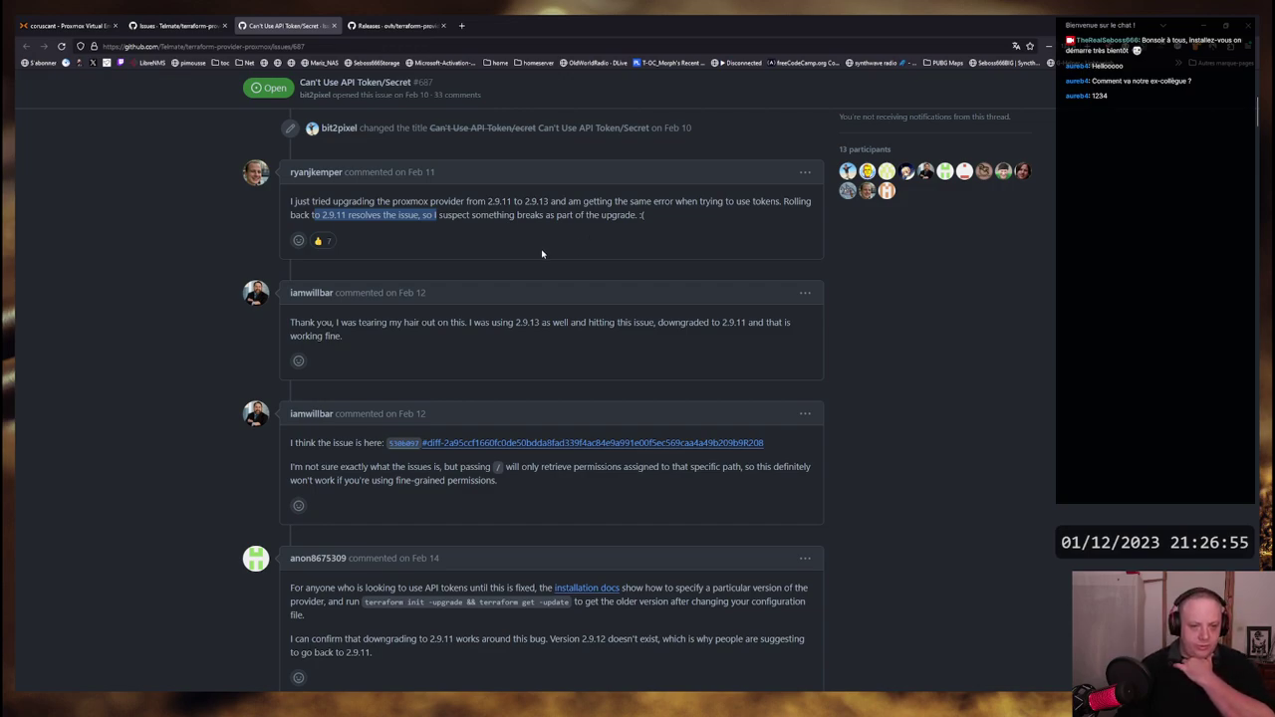
{"action": "scroll", "coordinate": [543, 350], "scroll_direction": "down", "scroll_amount": 5}
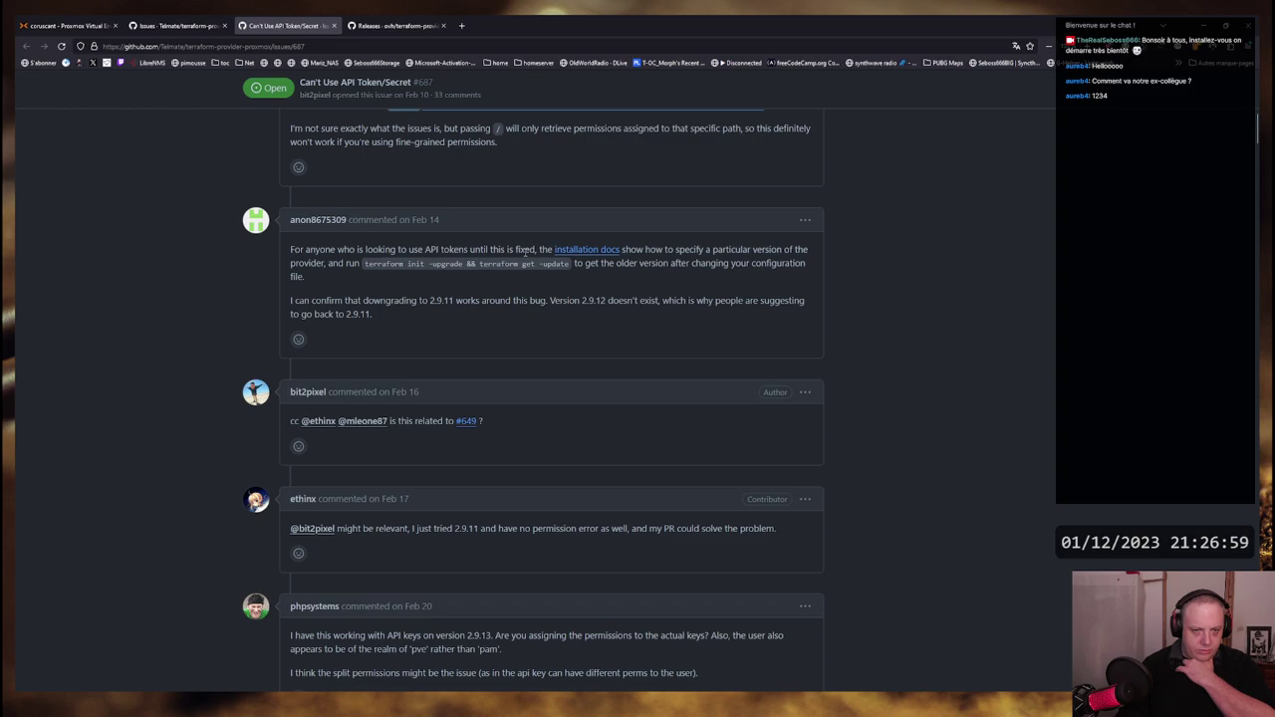
{"action": "left_click_drag", "start_coordinate": [677, 249], "coordinate": [783, 249]}
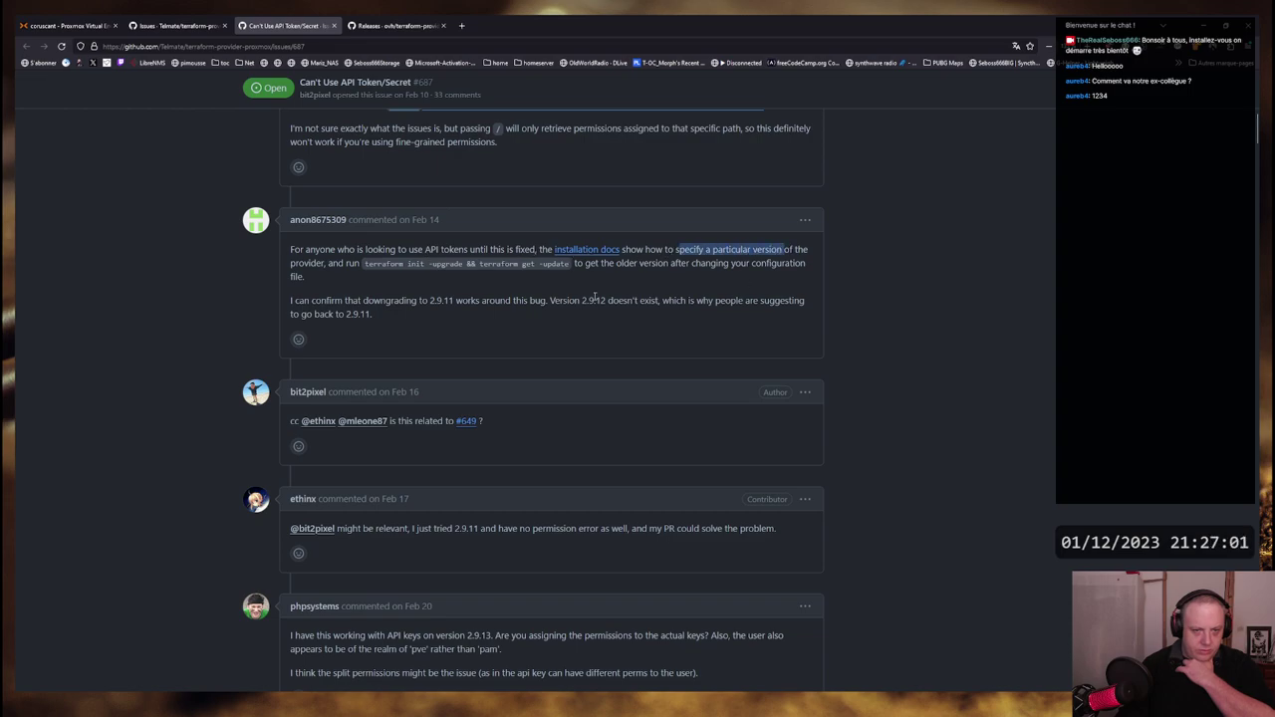
{"action": "left_click_drag", "start_coordinate": [295, 257], "coordinate": [737, 264]}
{"action": "left_click_drag", "start_coordinate": [574, 263], "coordinate": [789, 264]}
{"action": "left_click", "coordinate": [788, 264]}
{"action": "left_click_drag", "start_coordinate": [297, 301], "coordinate": [777, 301]}
{"action": "left_click", "coordinate": [777, 300]}
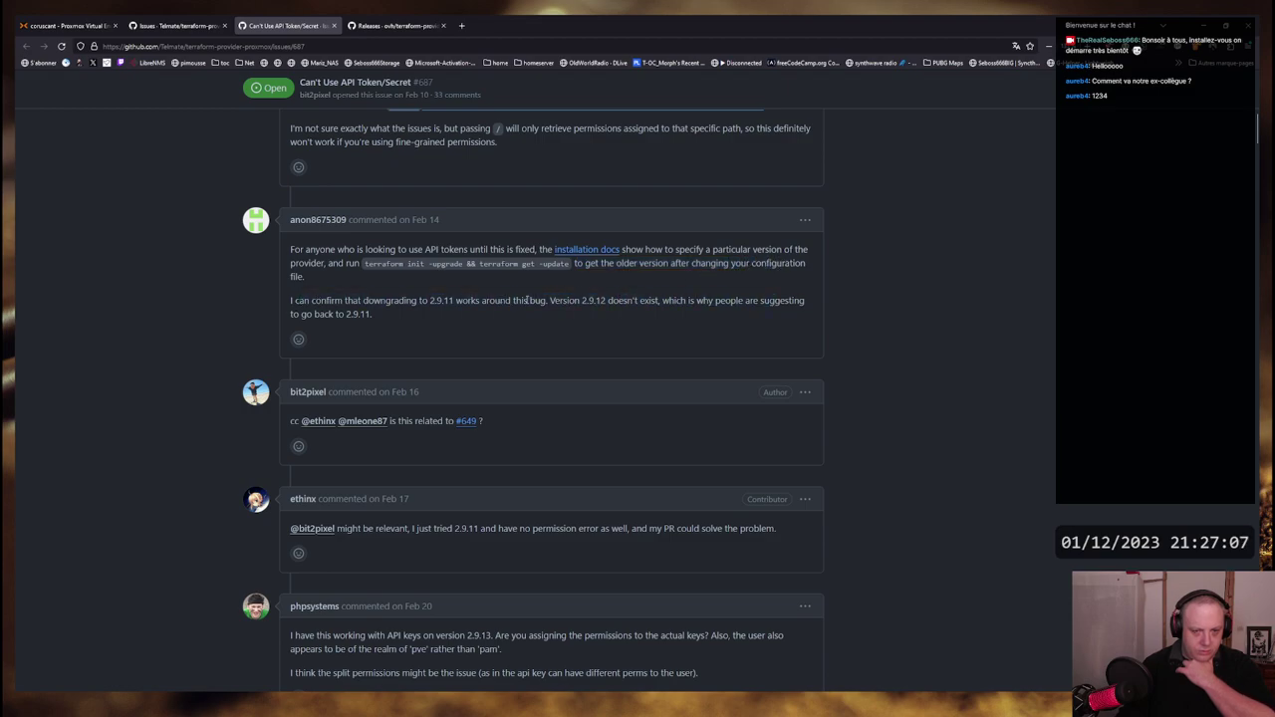
- Read the later comments, highlighting the privilege separation explanation and the 2.9.14 error report
{"action": "scroll", "coordinate": [637, 307], "scroll_direction": "down", "scroll_amount": 1}
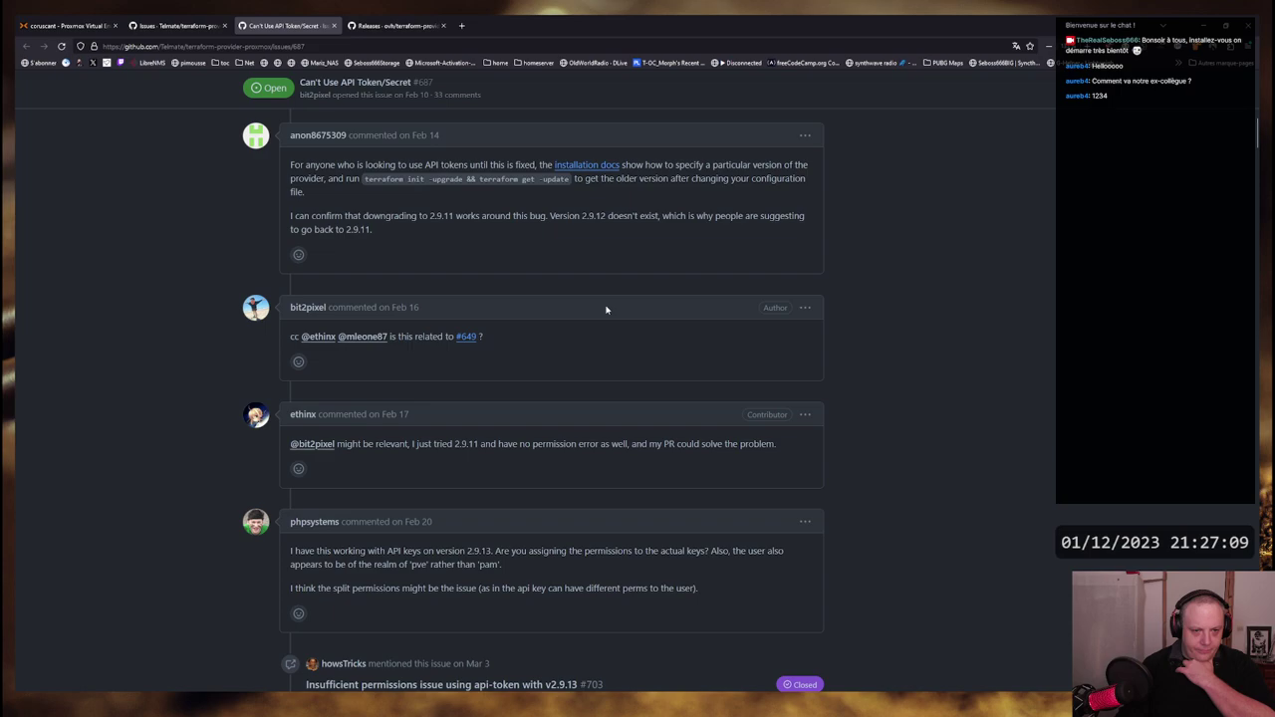
{"action": "scroll", "coordinate": [605, 310], "scroll_direction": "down", "scroll_amount": 5}
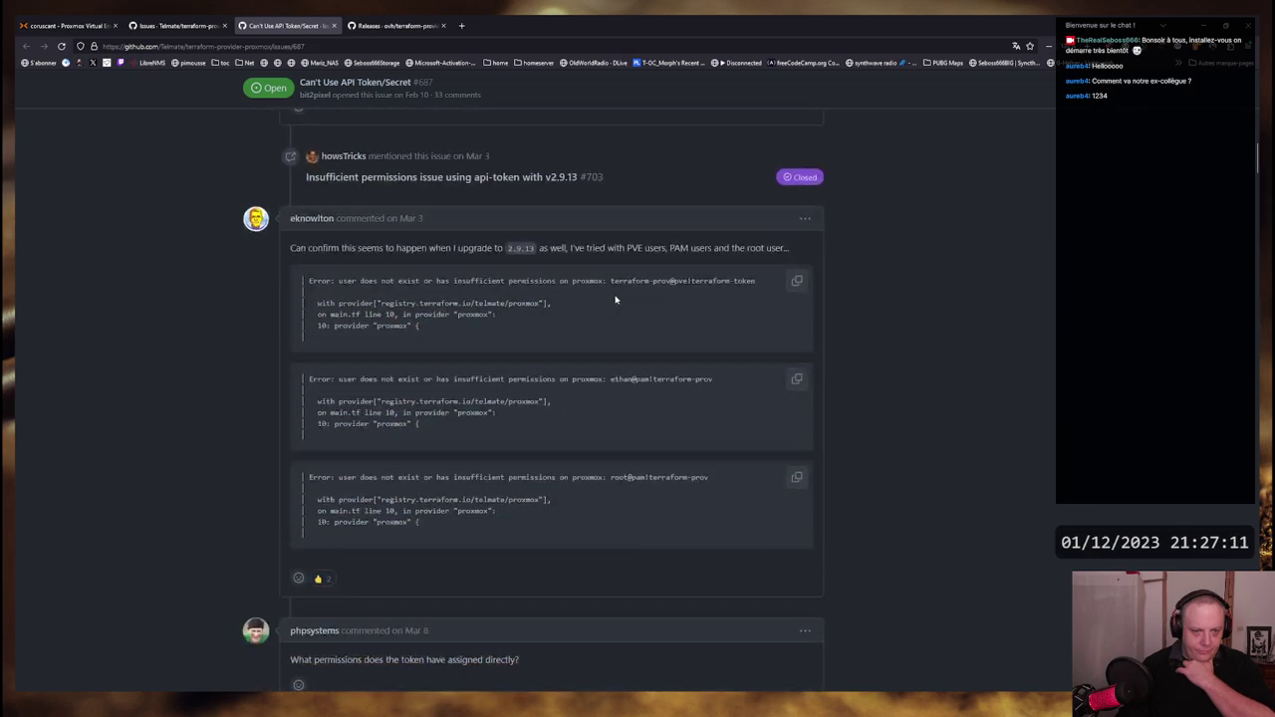
{"action": "scroll", "coordinate": [616, 300], "scroll_direction": "down", "scroll_amount": 5}
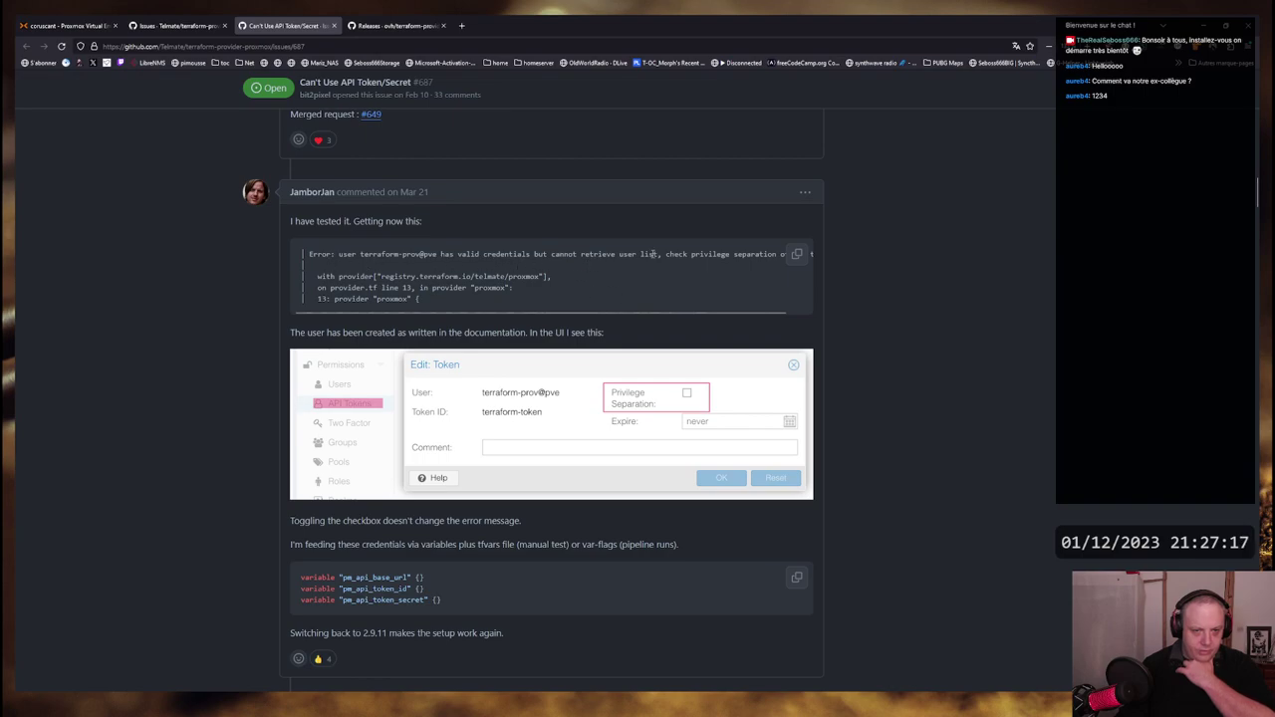
{"action": "scroll", "coordinate": [669, 254], "scroll_direction": "down", "scroll_amount": 3}
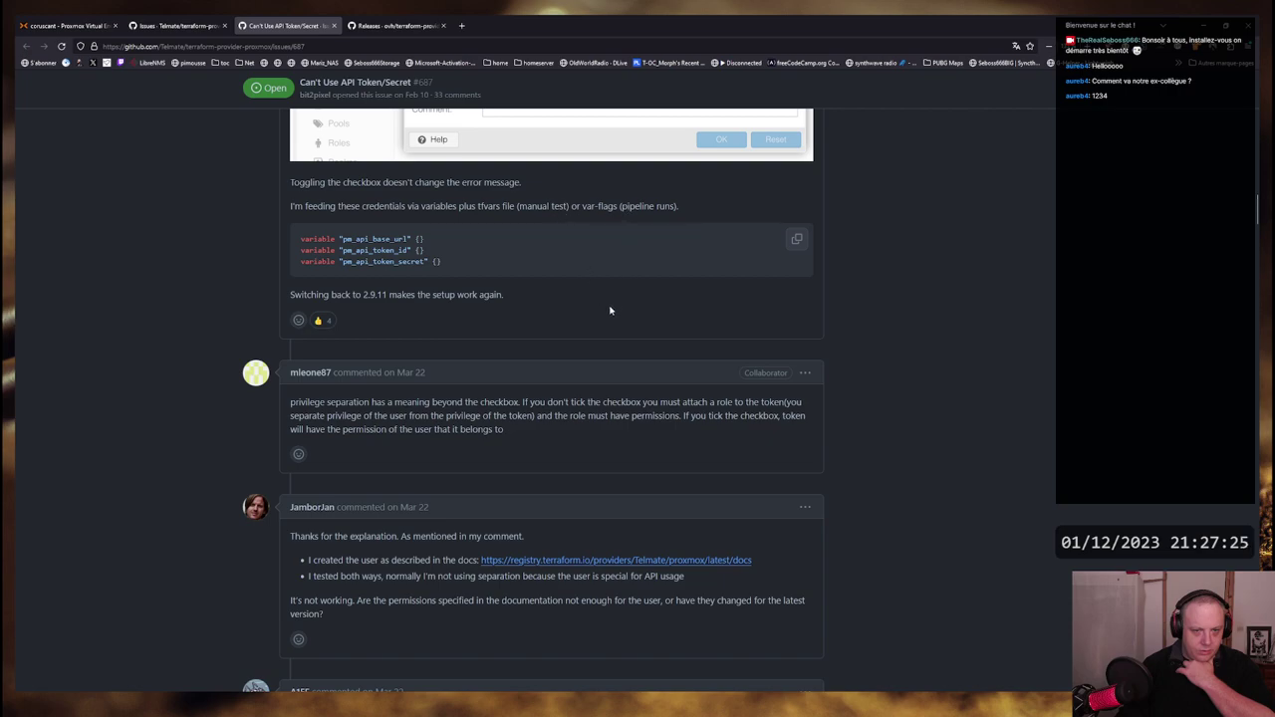
{"action": "scroll", "coordinate": [611, 311], "scroll_direction": "down", "scroll_amount": 2}
{"action": "left_click_drag", "start_coordinate": [288, 233], "coordinate": [772, 262]}
{"action": "left_click", "coordinate": [772, 264]}
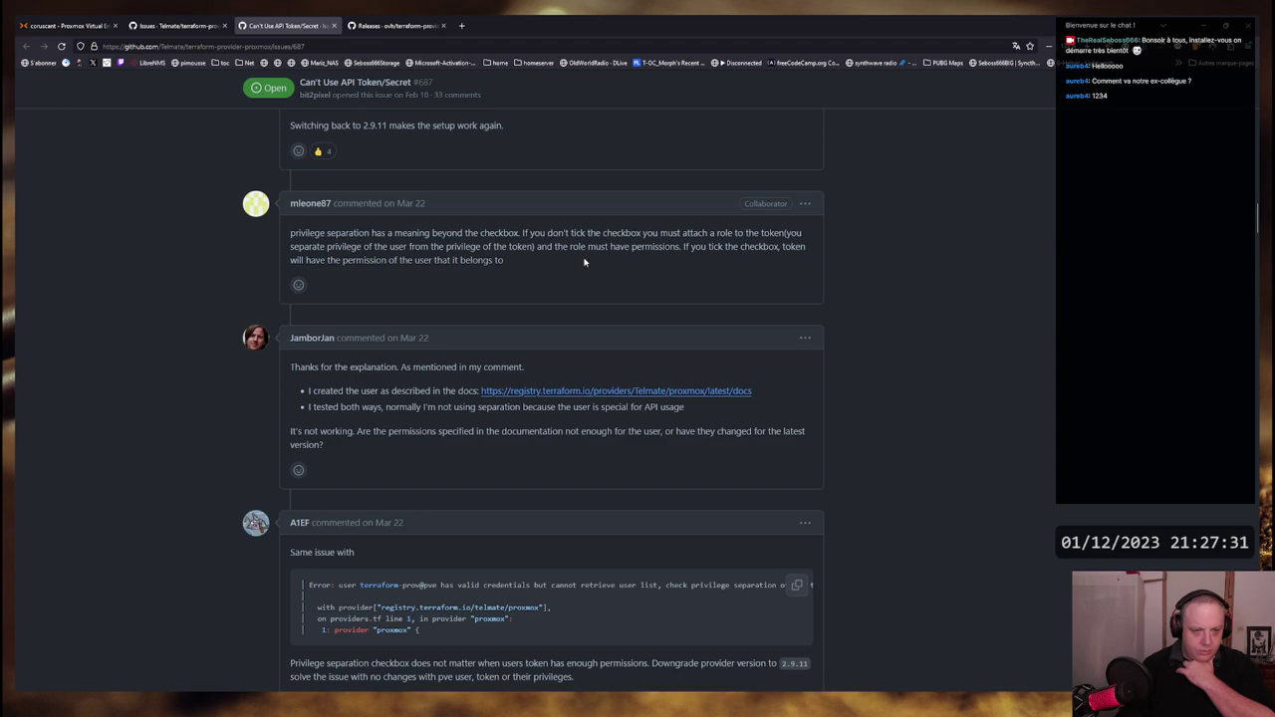
{"action": "scroll", "coordinate": [585, 262], "scroll_direction": "down", "scroll_amount": 3}
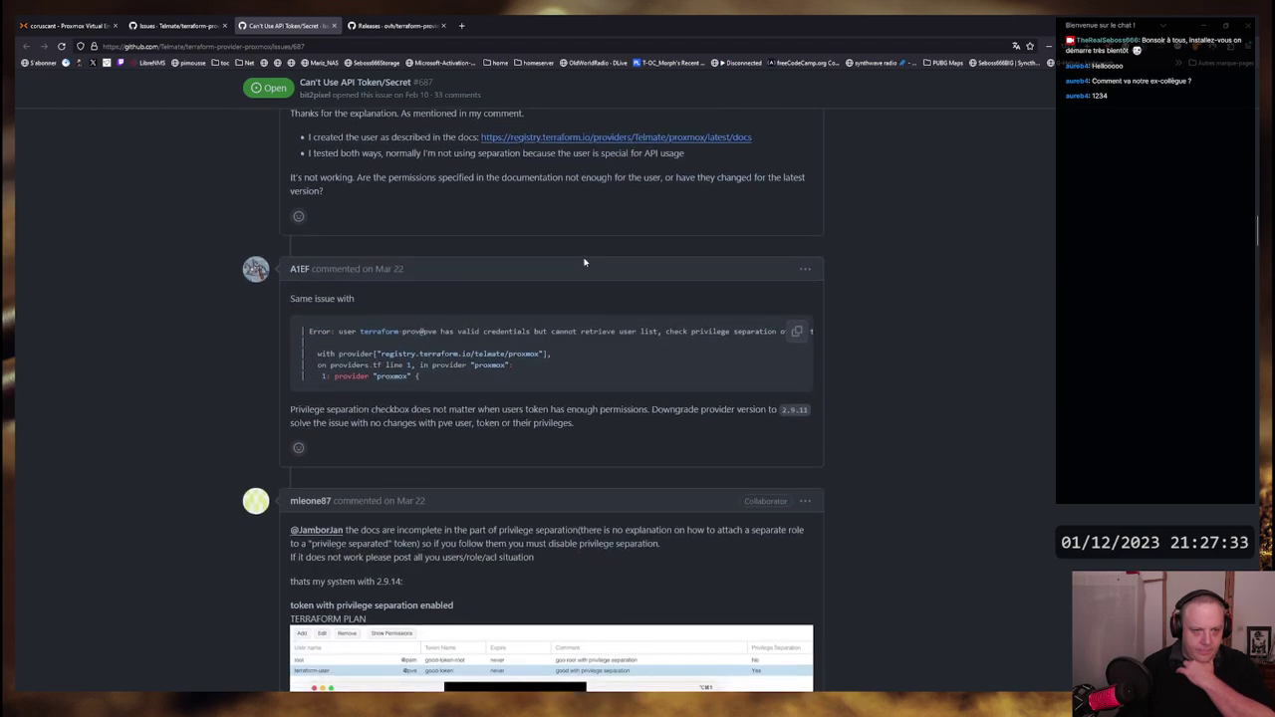
{"action": "scroll", "coordinate": [573, 238], "scroll_direction": "up", "scroll_amount": 1}
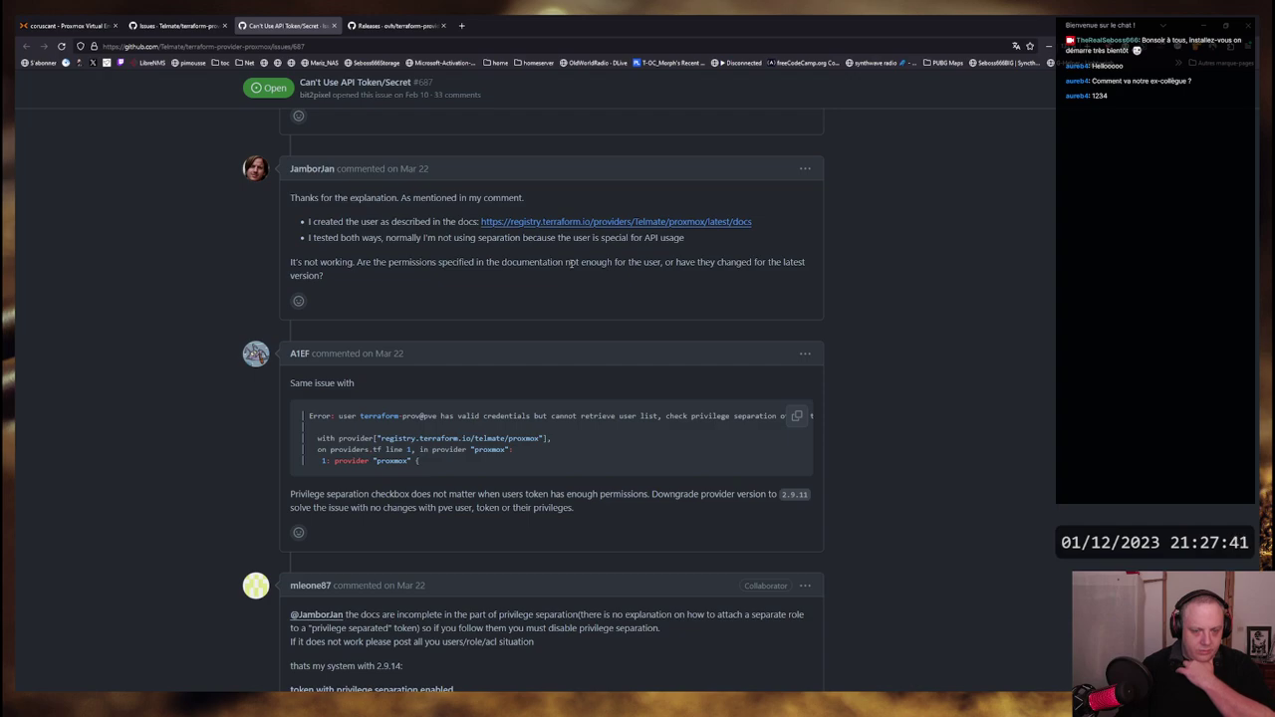
{"action": "scroll", "coordinate": [574, 249], "scroll_direction": "down", "scroll_amount": 1}
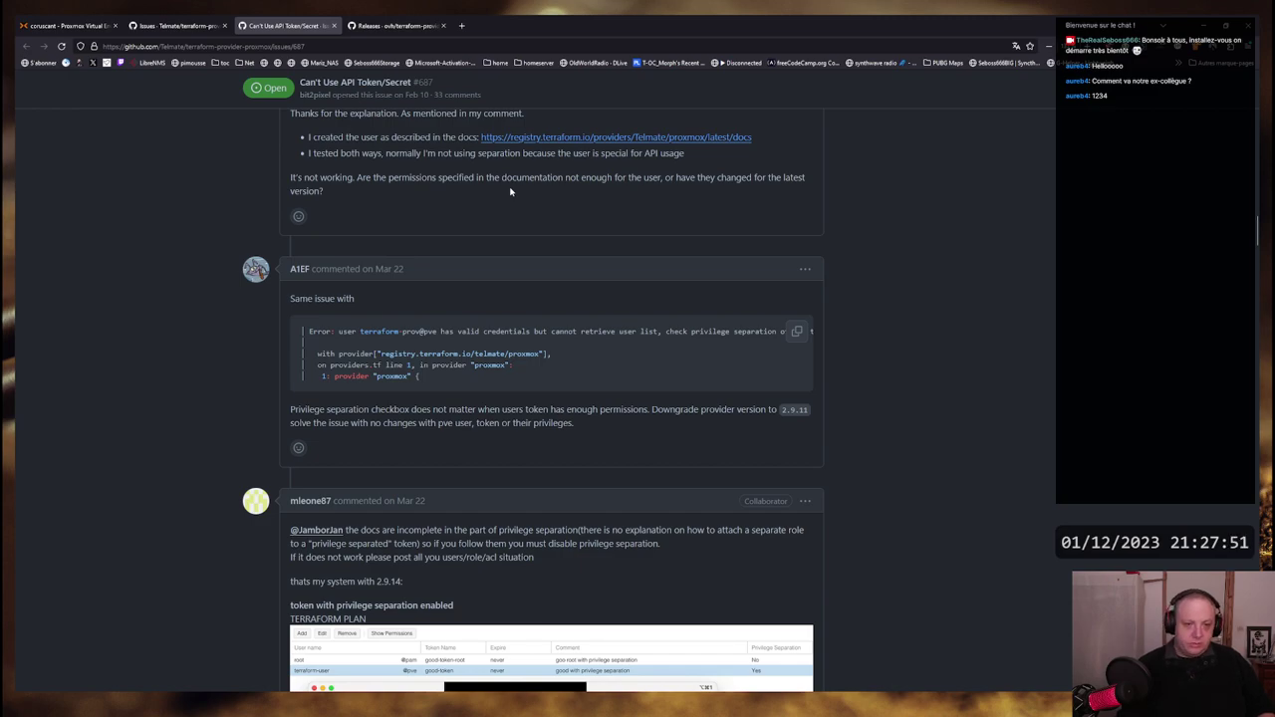
{"action": "scroll", "coordinate": [538, 206], "scroll_direction": "down", "scroll_amount": 3}
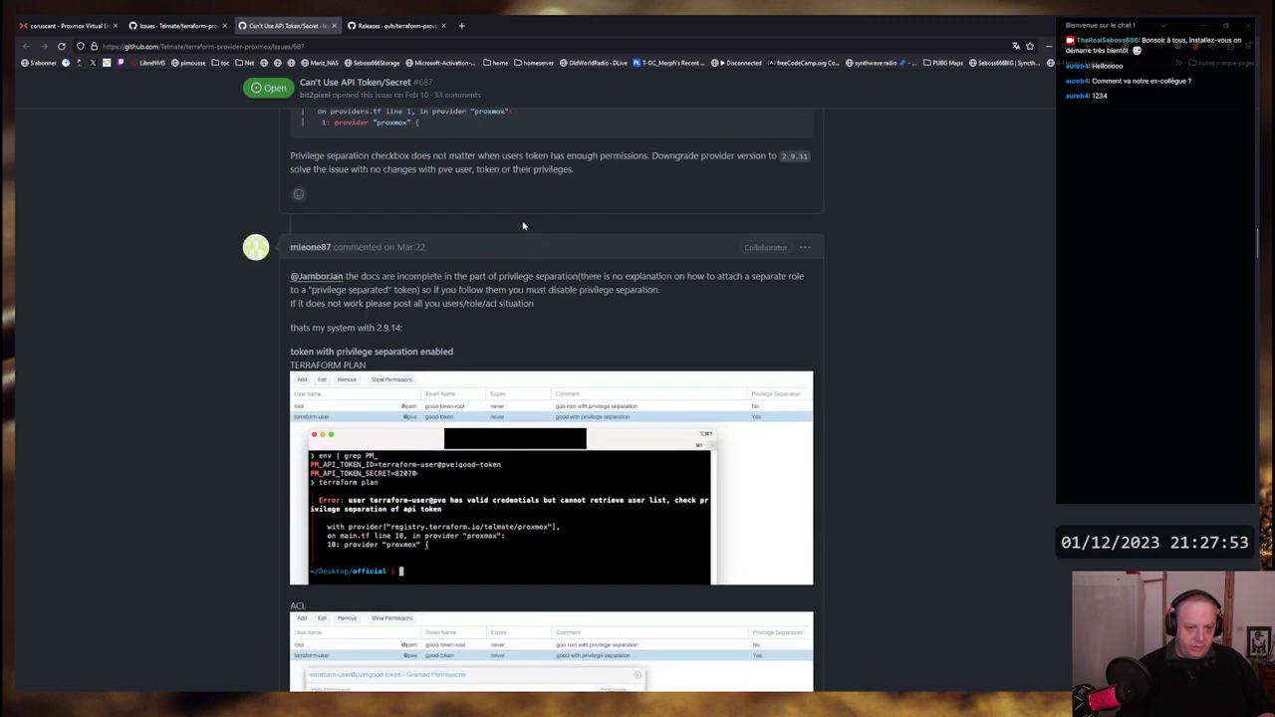
{"action": "scroll", "coordinate": [505, 175], "scroll_direction": "down", "scroll_amount": 15}
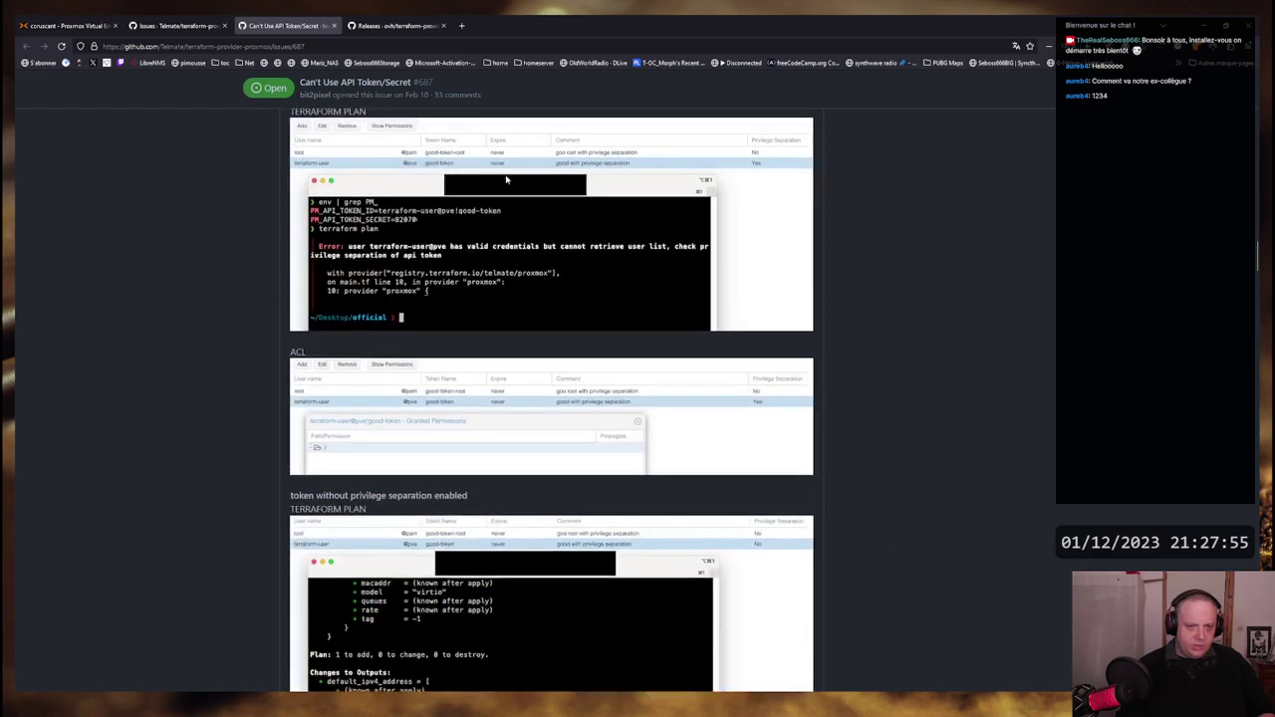
{"action": "scroll", "coordinate": [513, 171], "scroll_direction": "down", "scroll_amount": 15}
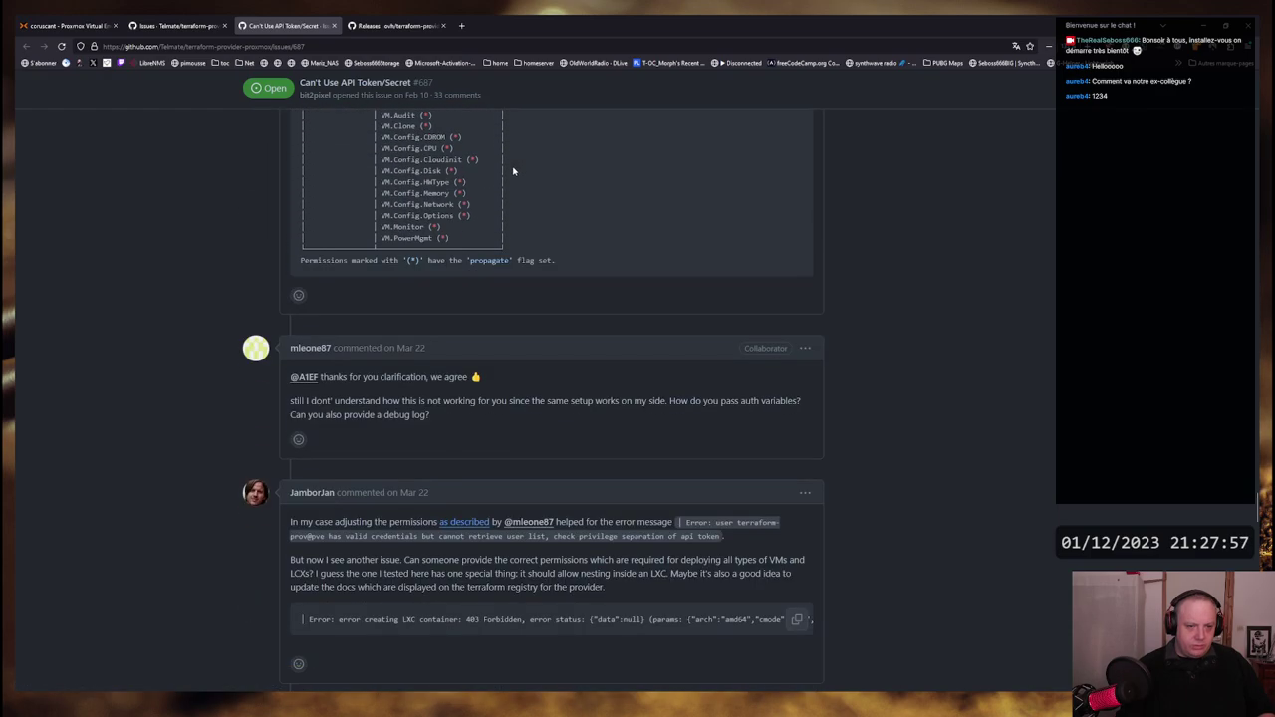
{"action": "scroll", "coordinate": [512, 173], "scroll_direction": "down", "scroll_amount": 5}
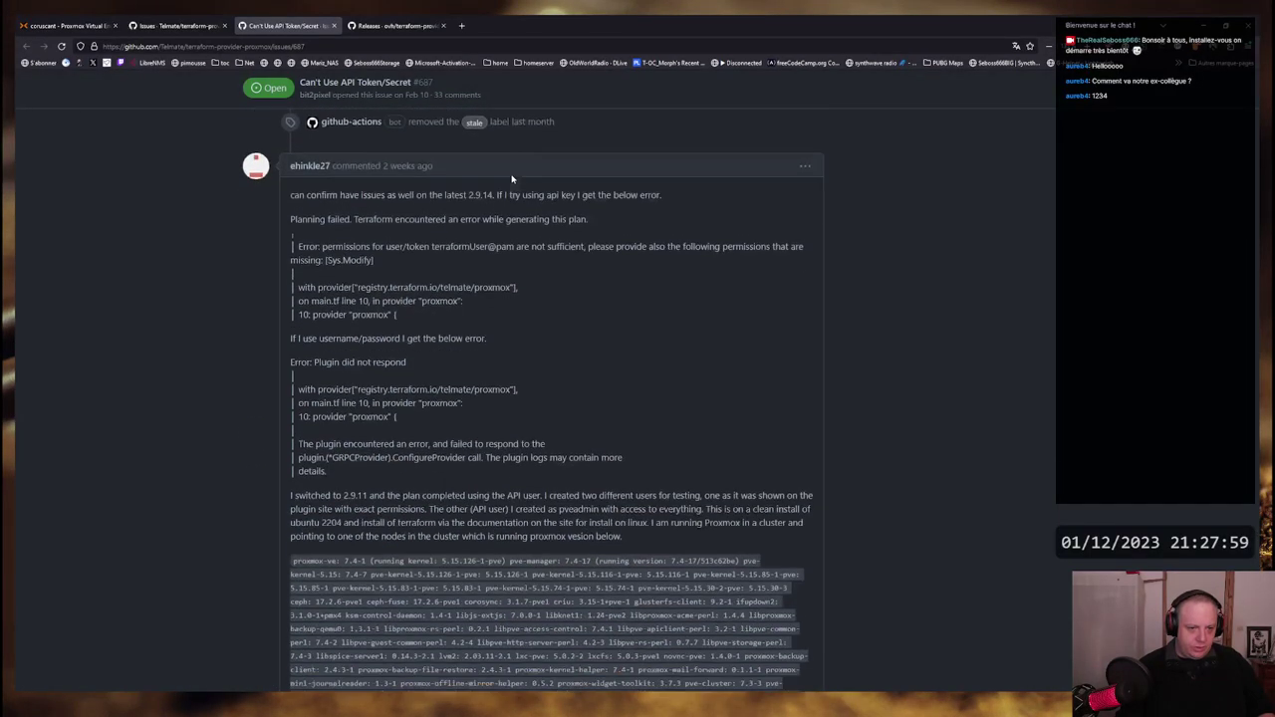
{"action": "scroll", "coordinate": [453, 219], "scroll_direction": "up", "scroll_amount": 1}
{"action": "left_click_drag", "start_coordinate": [297, 196], "coordinate": [647, 196]}
{"action": "left_click", "coordinate": [530, 195]}
{"action": "scroll", "coordinate": [612, 242], "scroll_direction": "down", "scroll_amount": 5}
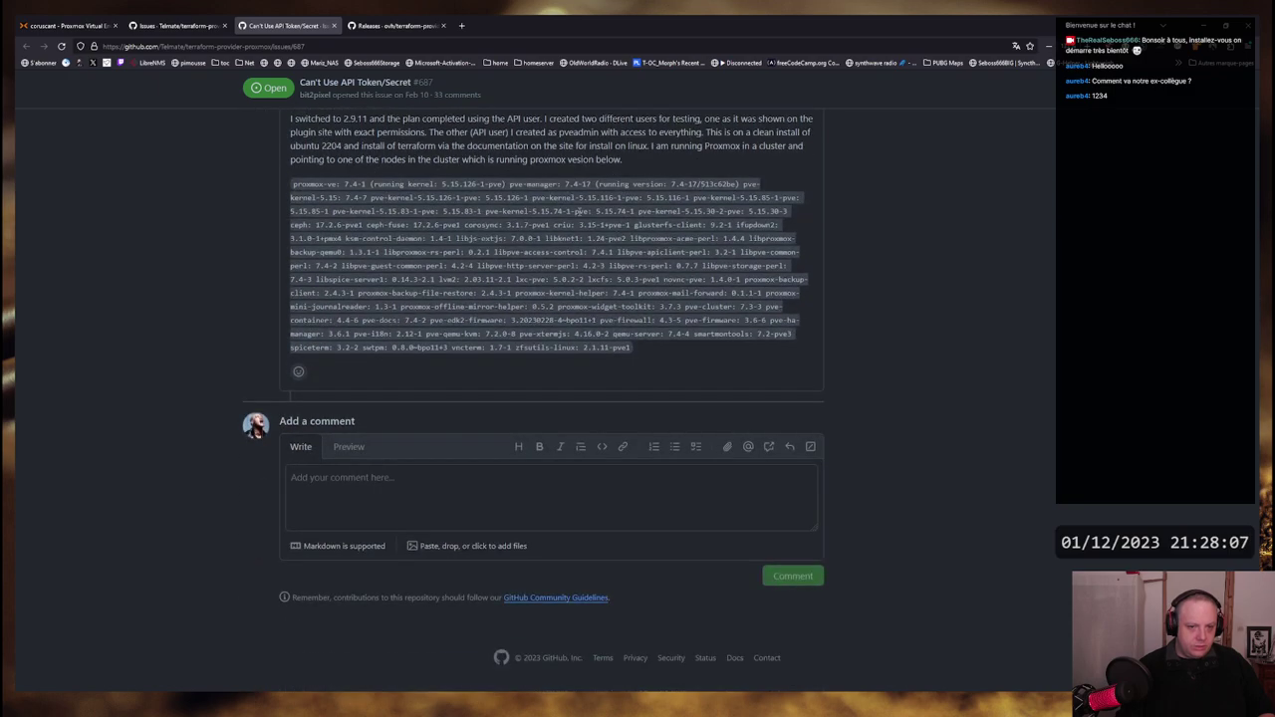
{"action": "scroll", "coordinate": [511, 346], "scroll_direction": "up", "scroll_amount": 15}
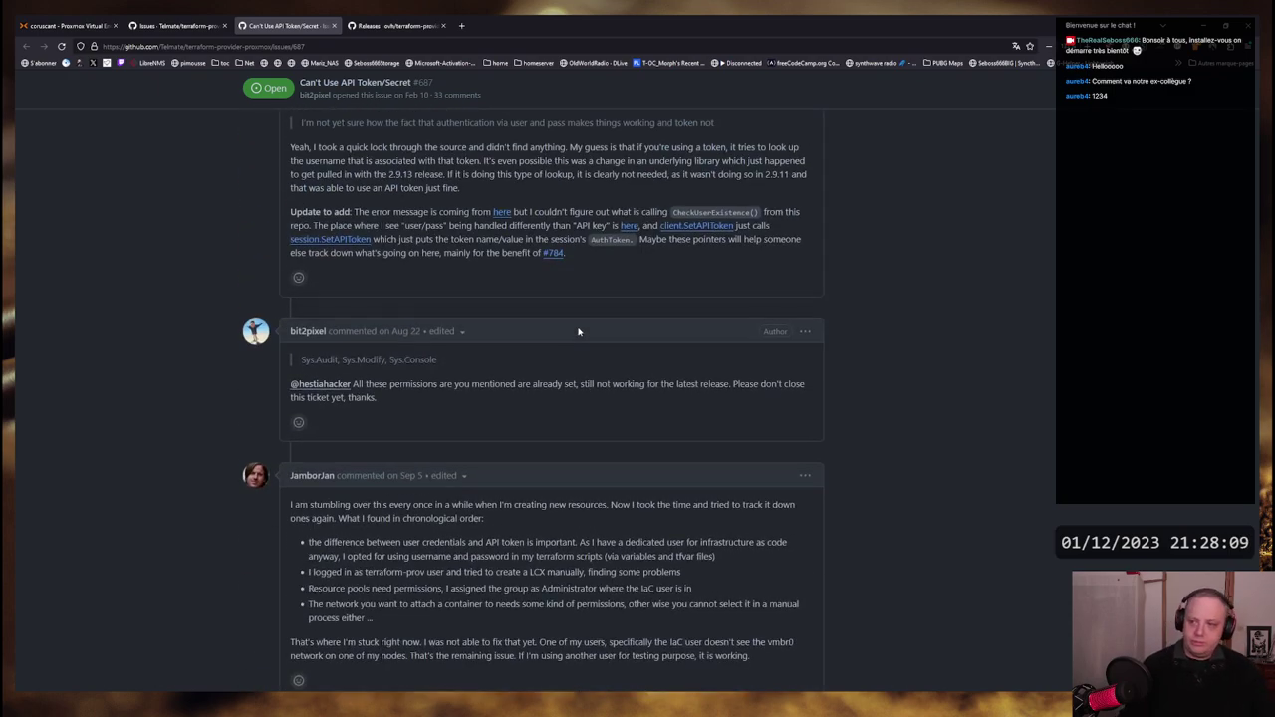
- Edit main.tf in vim to pin the Telmate/proxmox provider version to 2.9.11 and save
{"action": "key", "text": "alt+Tab"}
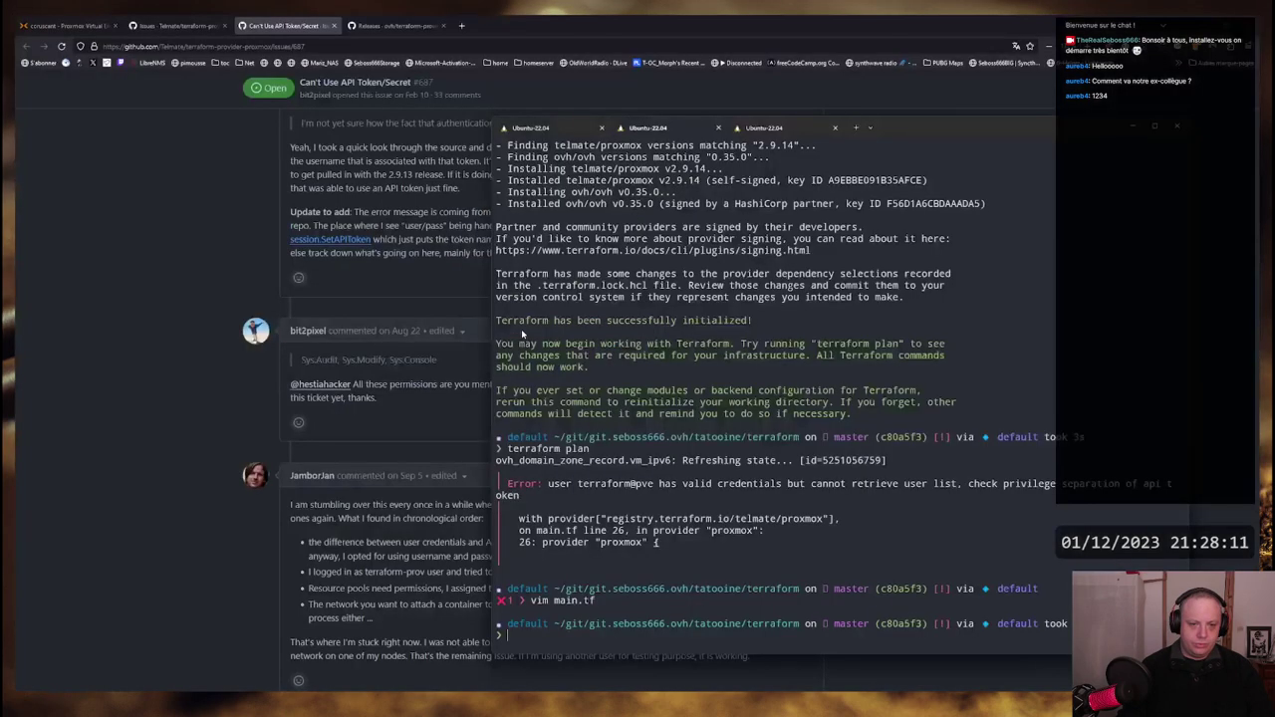
{"action": "type", "text": "vim main.tf"}
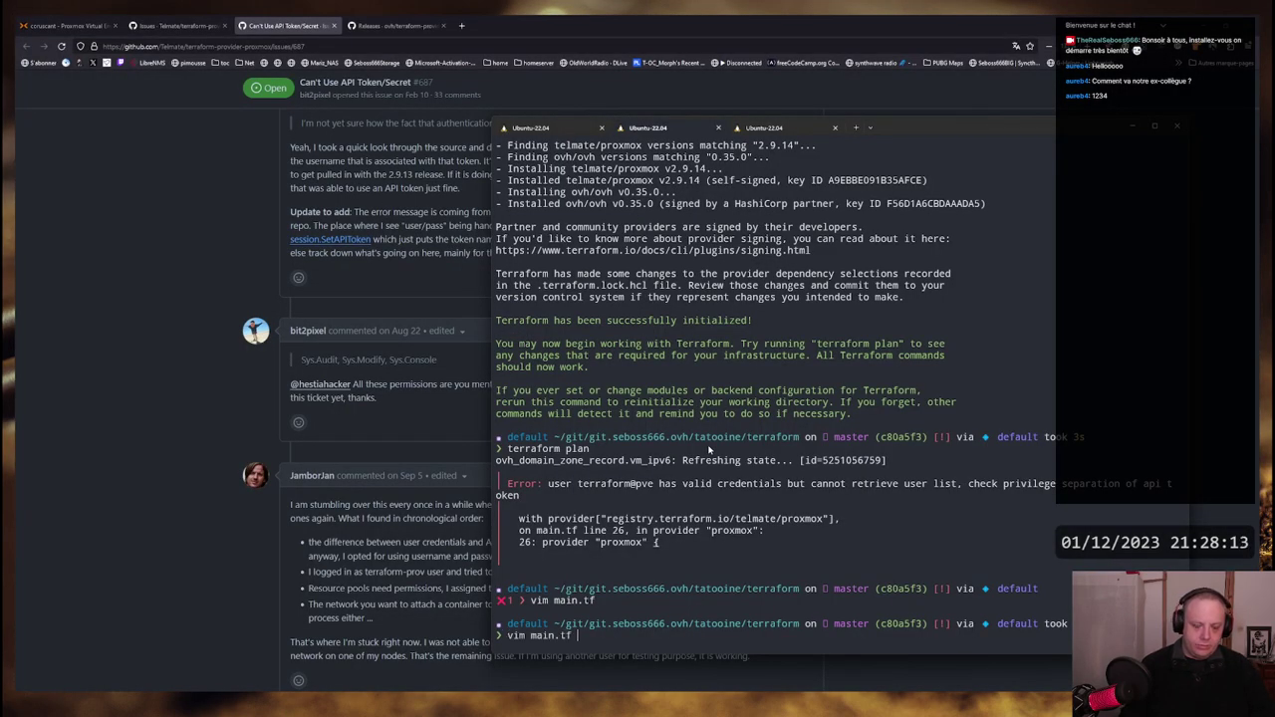
{"action": "key", "text": "Return"}
{"action": "key", "text": "Down"}
{"action": "key", "text": "Down"}
{"action": "key", "text": "Down"}
{"action": "key", "text": "Down"}
{"action": "key", "text": "Down"}
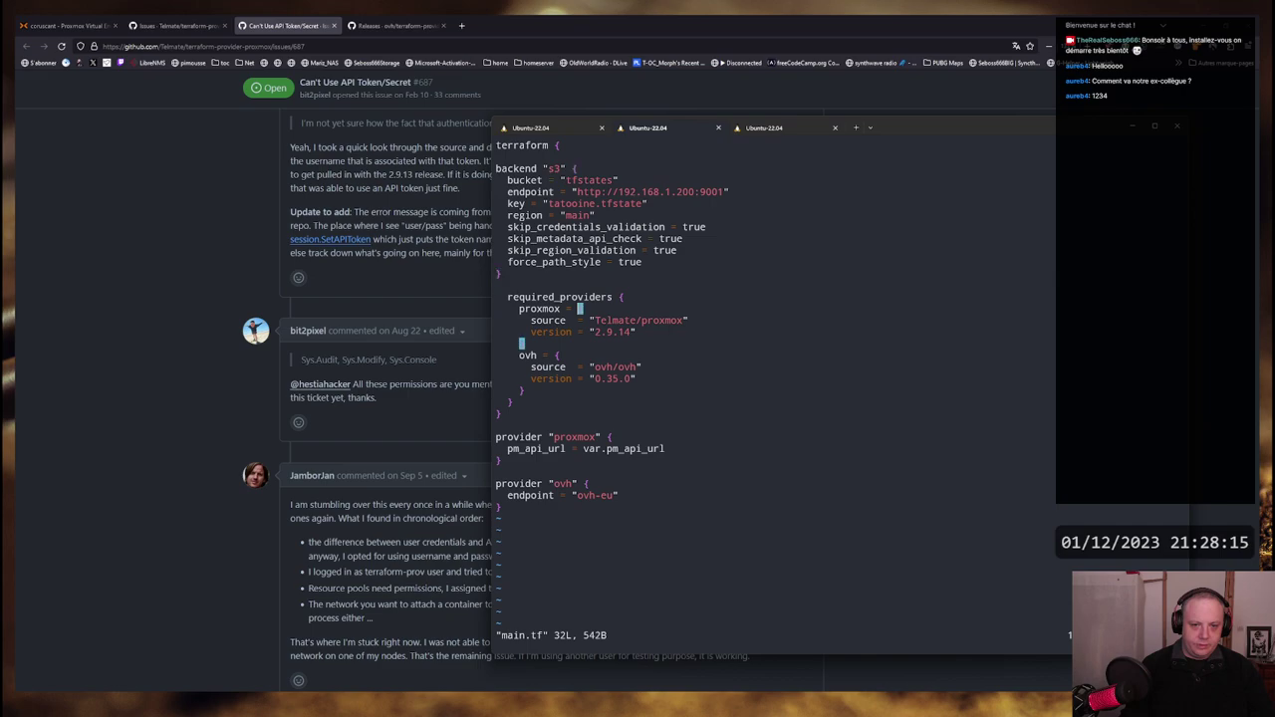
{"action": "key", "text": "i"}
{"action": "key", "text": "BackSpace"}
{"action": "type", "text": "3"}
{"action": "key", "text": "Escape"}
{"action": "type", "text": ":wq"}
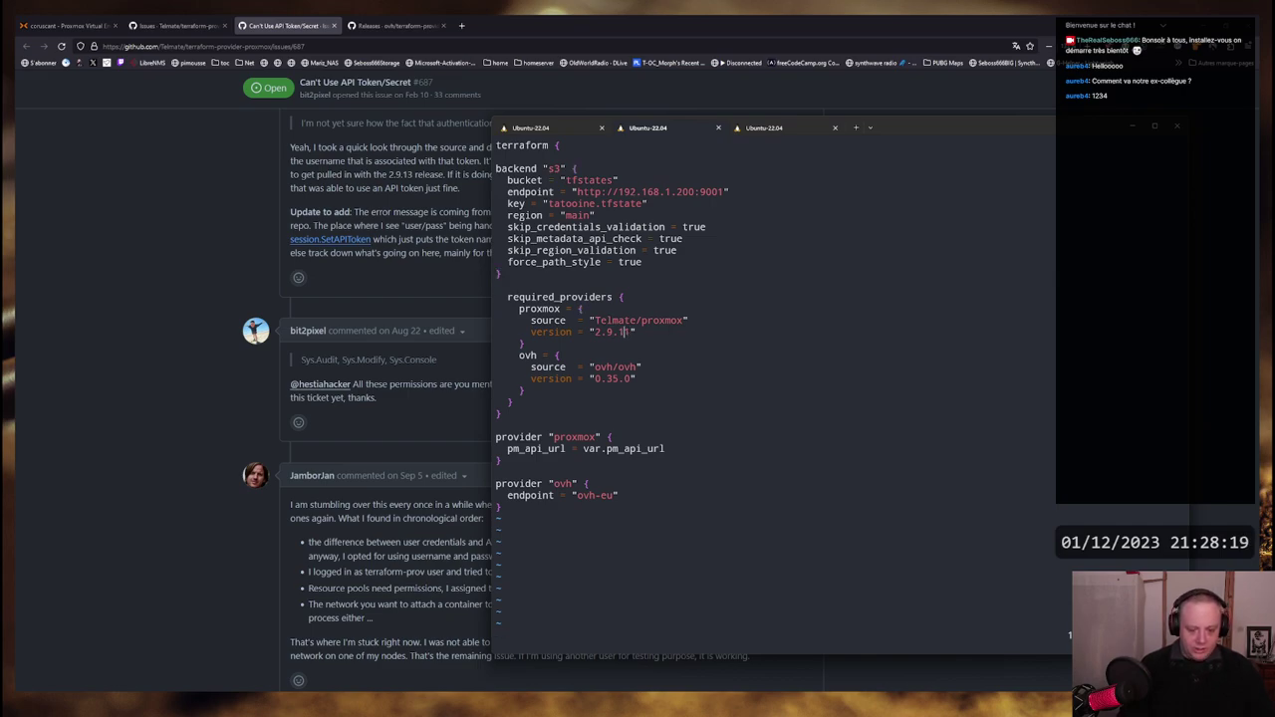
{"action": "key", "text": "Return"}
- Rerun terraform init -upgrade to install provider 2.9.11, then run terraform plan
{"action": "type", "text": "terraform plan"}
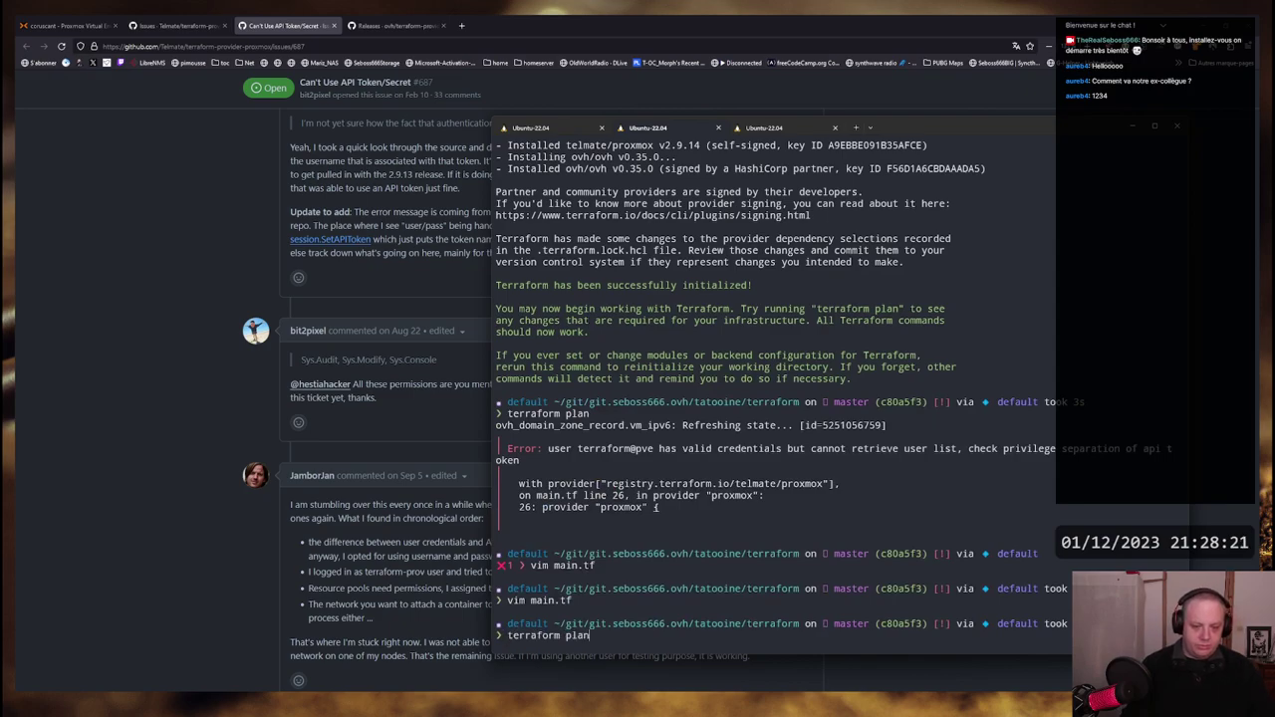
{"action": "key", "text": "Up"}
{"action": "key", "text": "Return"}
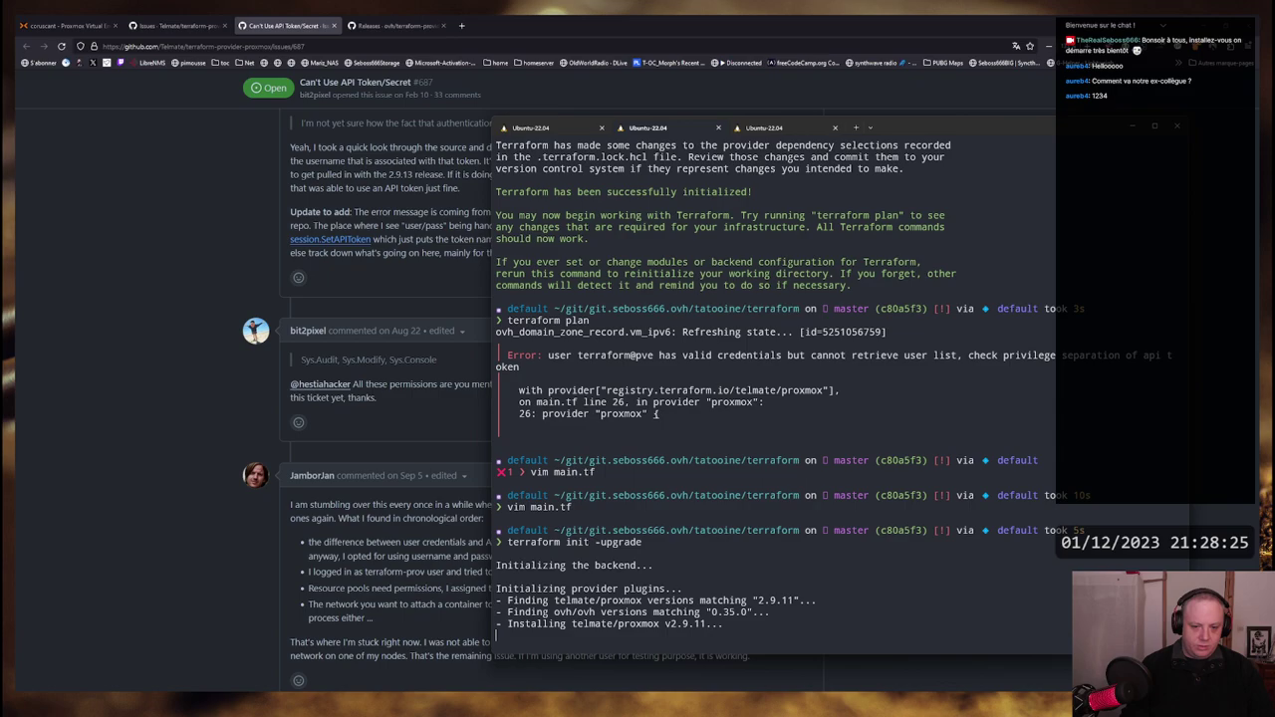
{"action": "type", "text": "terraform plan"}
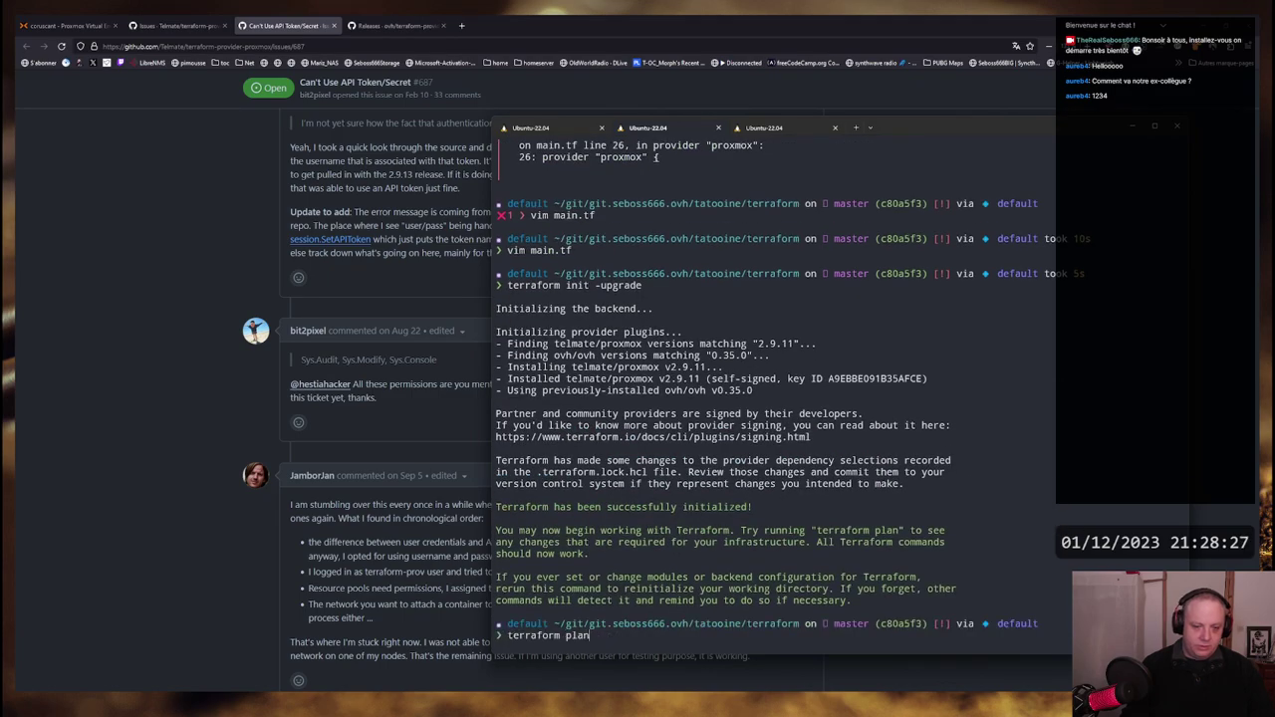
{"action": "key", "text": "Return"}
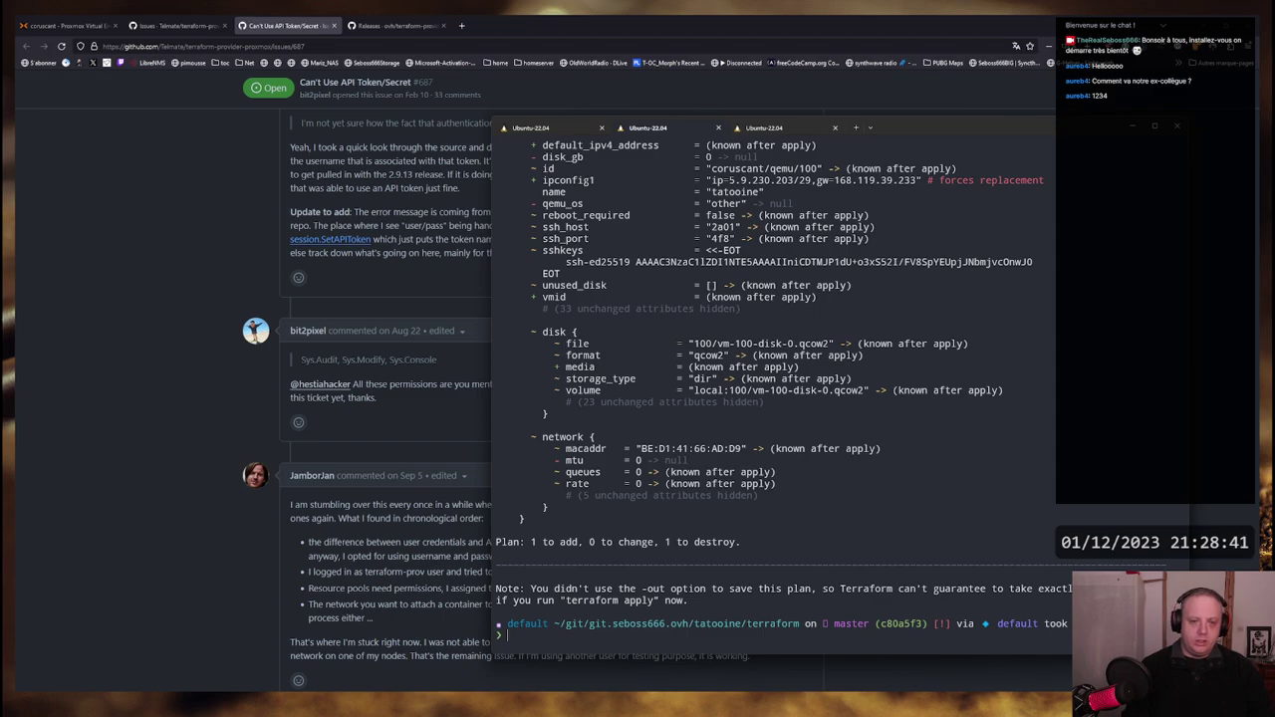
- Replace the issue search terms with 'ipconfig recreate' and run the search
{"action": "left_click", "coordinate": [147, 458]}
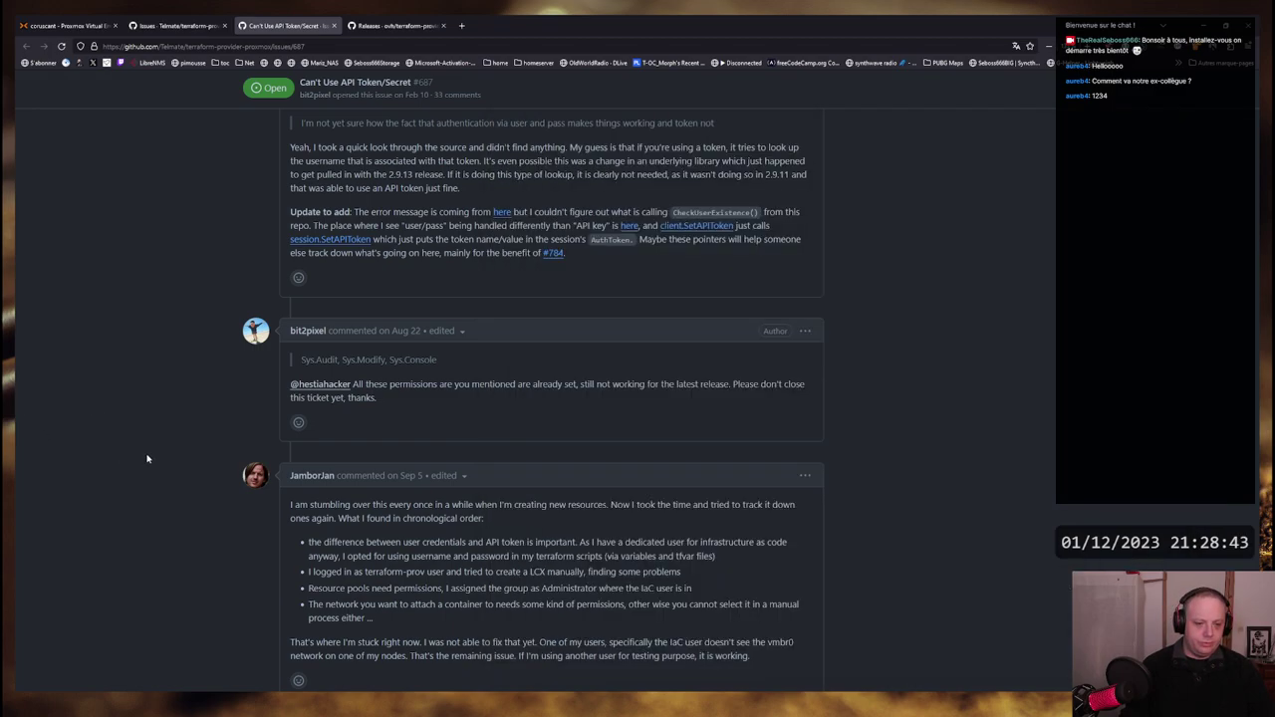
{"action": "scroll", "coordinate": [339, 479], "scroll_direction": "down", "scroll_amount": 15}
{"action": "scroll", "coordinate": [348, 479], "scroll_direction": "down", "scroll_amount": 2}
{"action": "left_click_drag", "start_coordinate": [1257, 344], "coordinate": [1257, 85]}
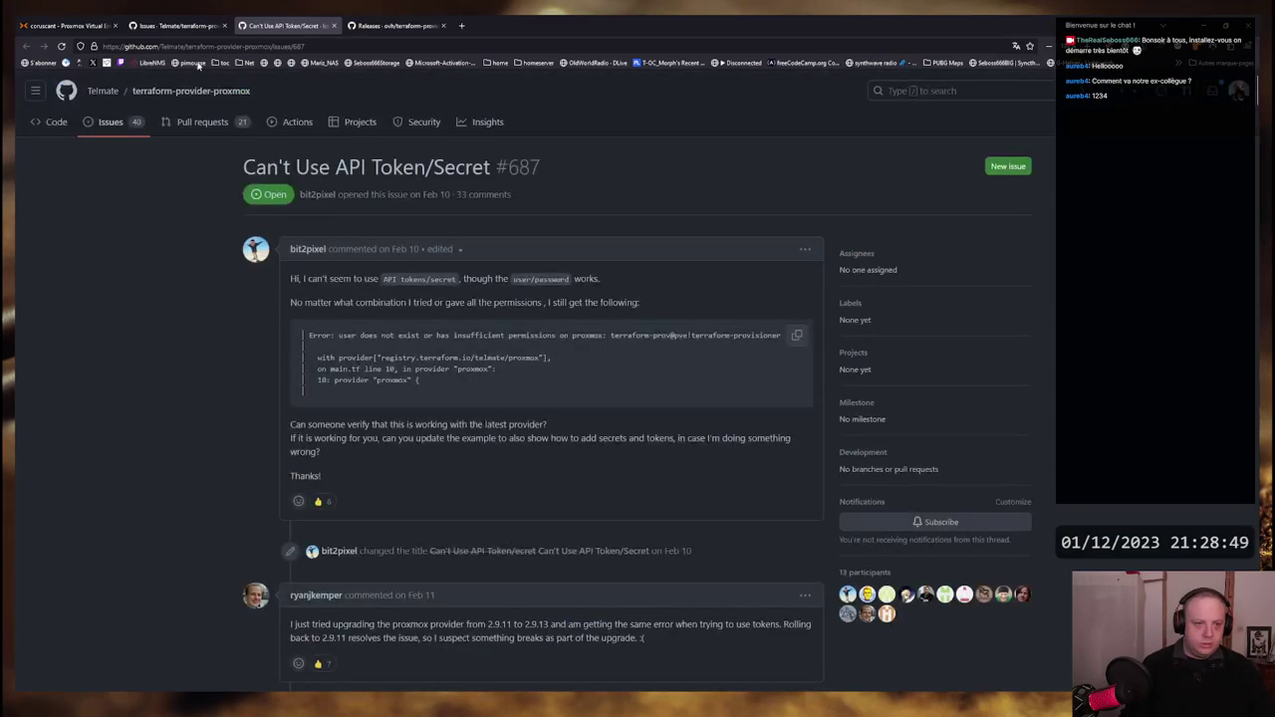
{"action": "left_click", "coordinate": [175, 24]}
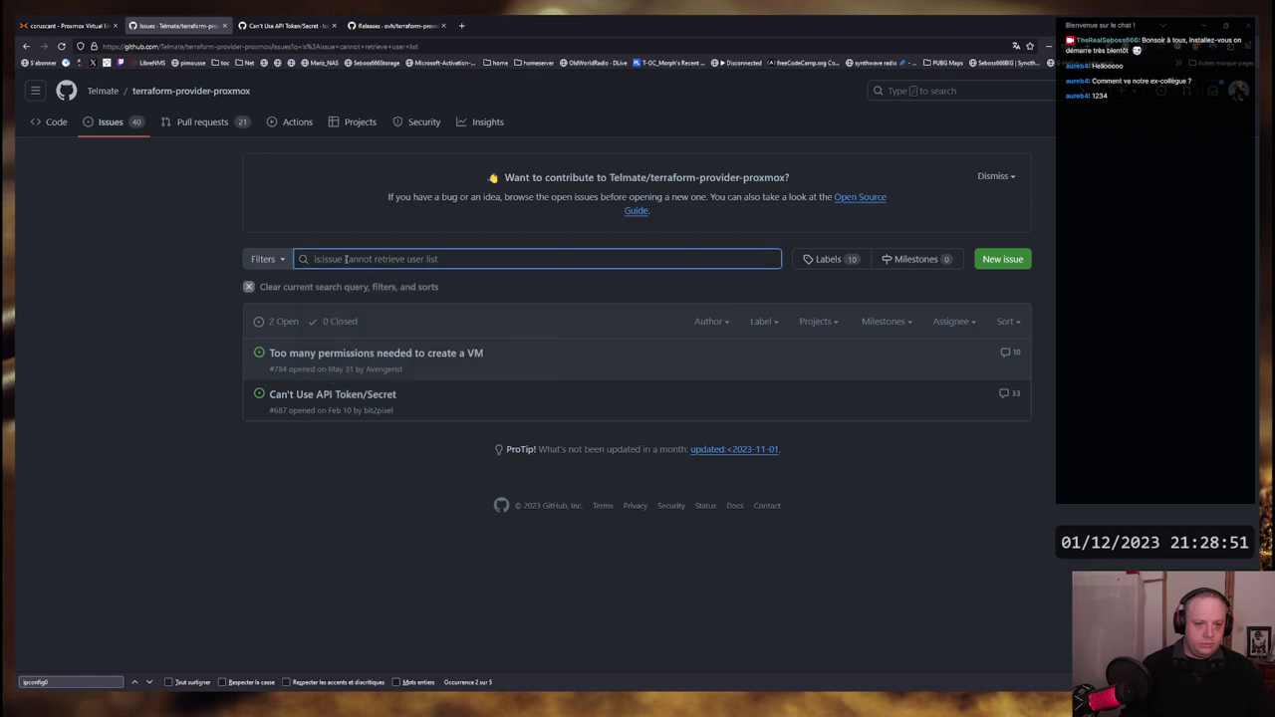
{"action": "left_click_drag", "start_coordinate": [345, 259], "coordinate": [628, 259]}
{"action": "type", "text": "ipconfig"}
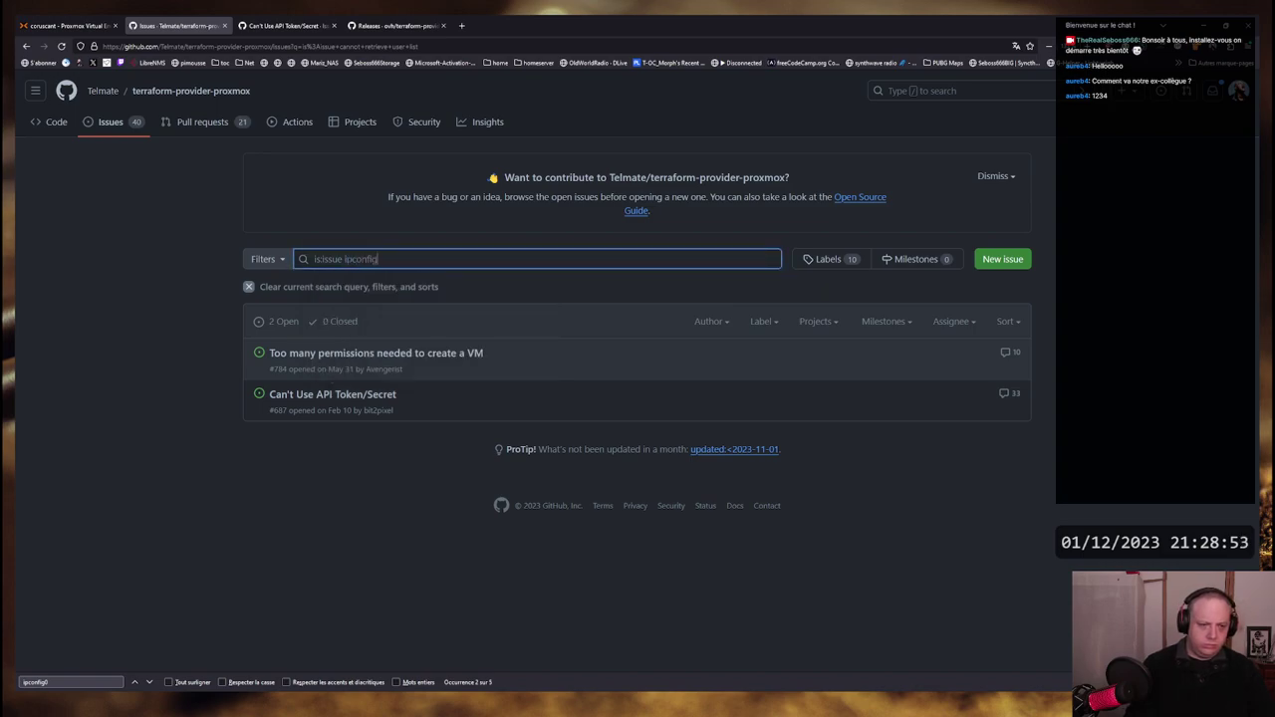
{"action": "type", "text": " recreate"}
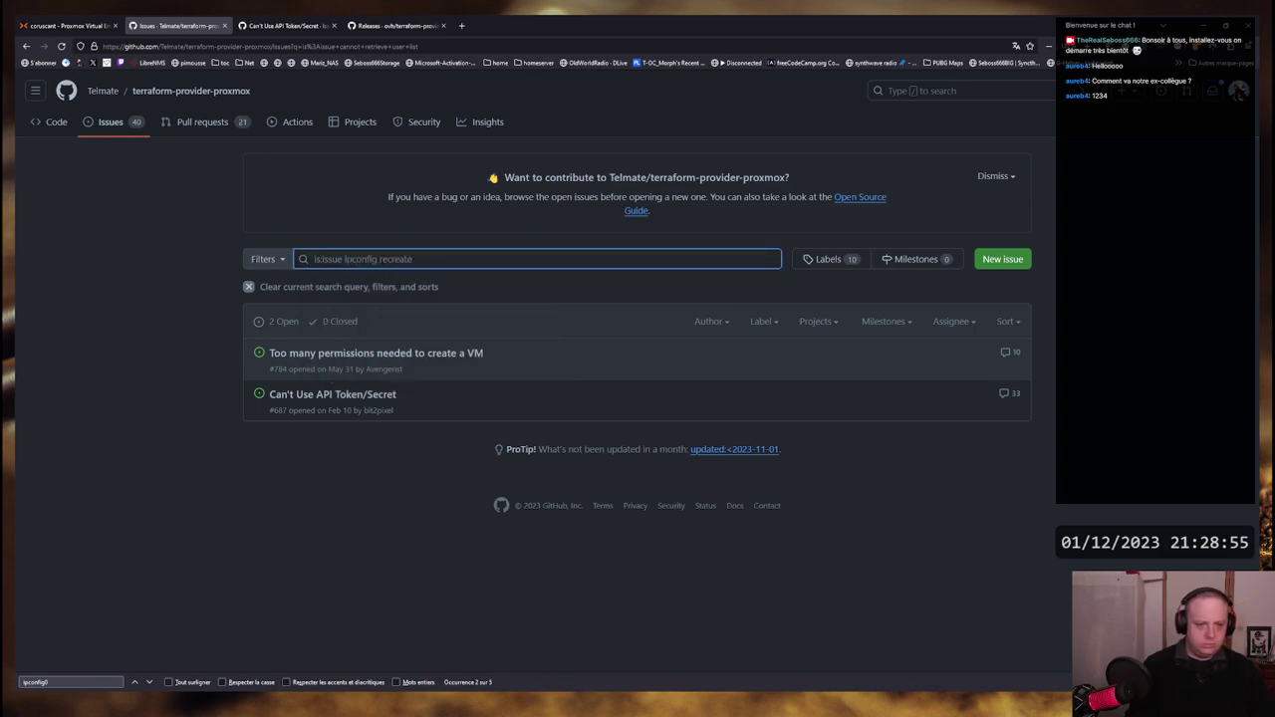
{"action": "key", "text": "Return"}
- Refine the query to 'ipconfig1 recreate' and open the cloud_init example issue in a new tab
{"action": "mouse_move", "coordinate": [390, 356]}
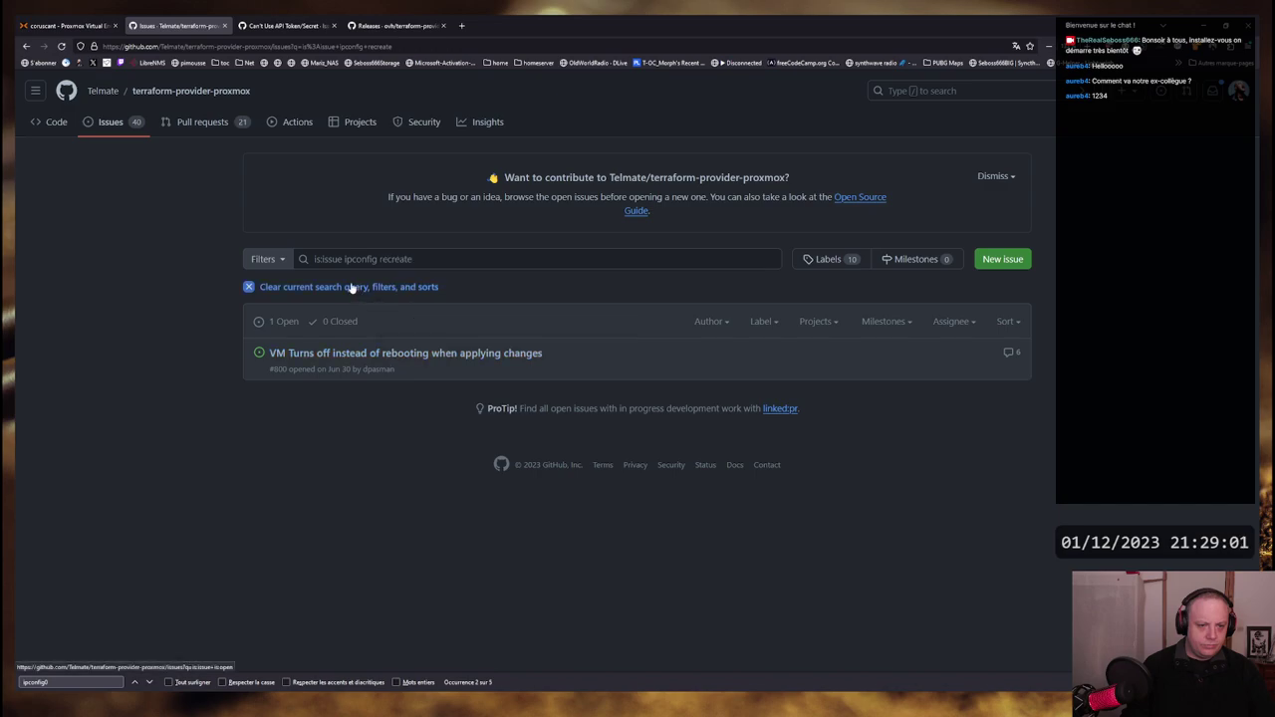
{"action": "left_click", "coordinate": [375, 258]}
{"action": "type", "text": "1"}
{"action": "key", "text": "Return"}
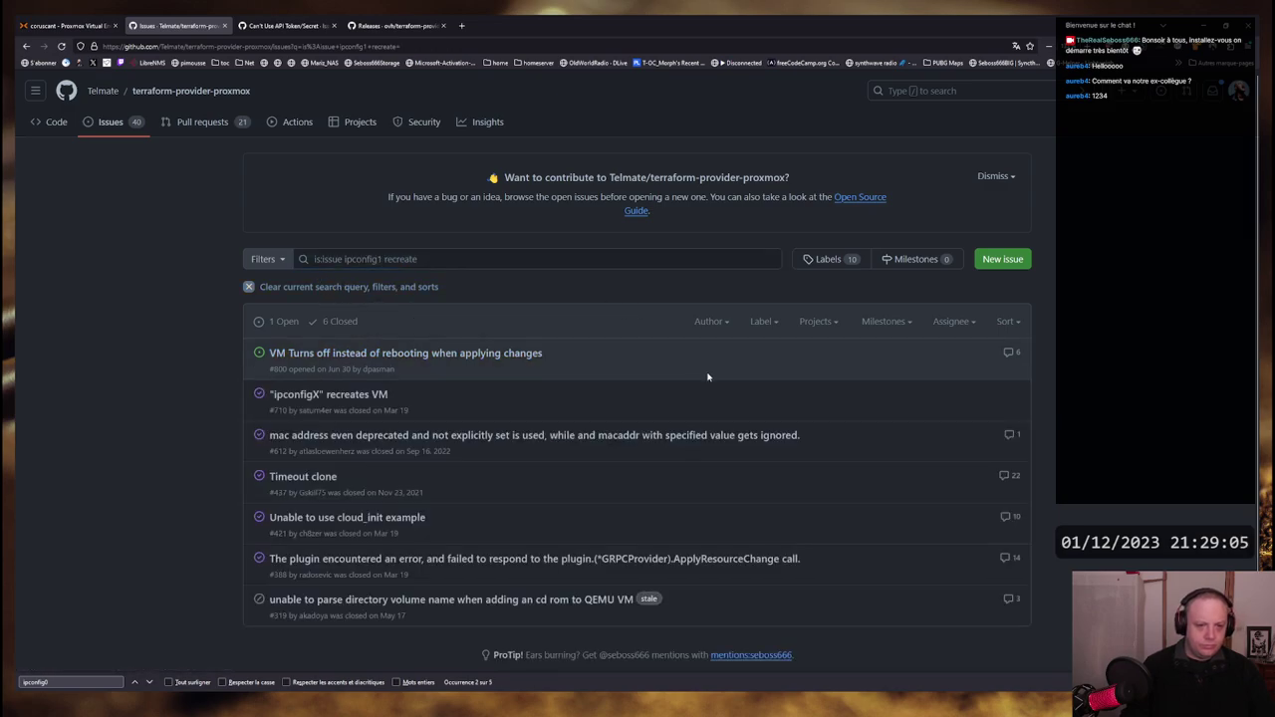
{"action": "scroll", "coordinate": [623, 378], "scroll_direction": "down", "scroll_amount": 2}
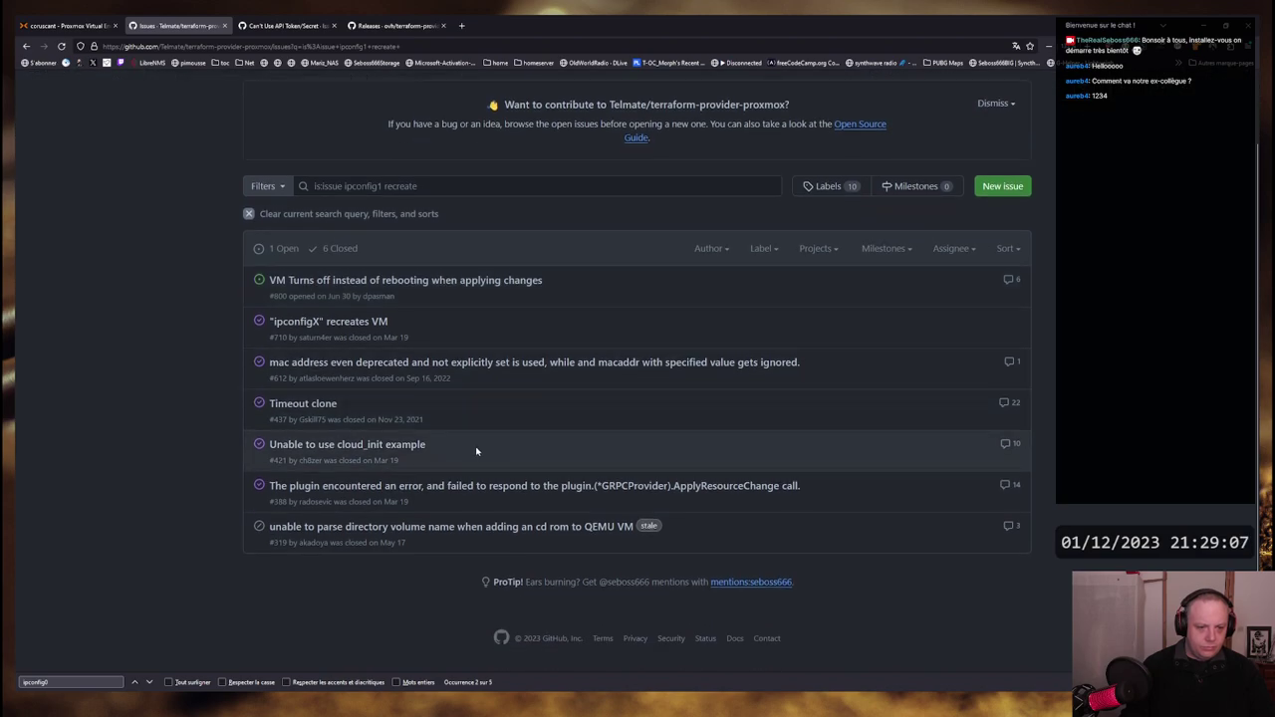
{"action": "middle_click", "coordinate": [403, 446]}
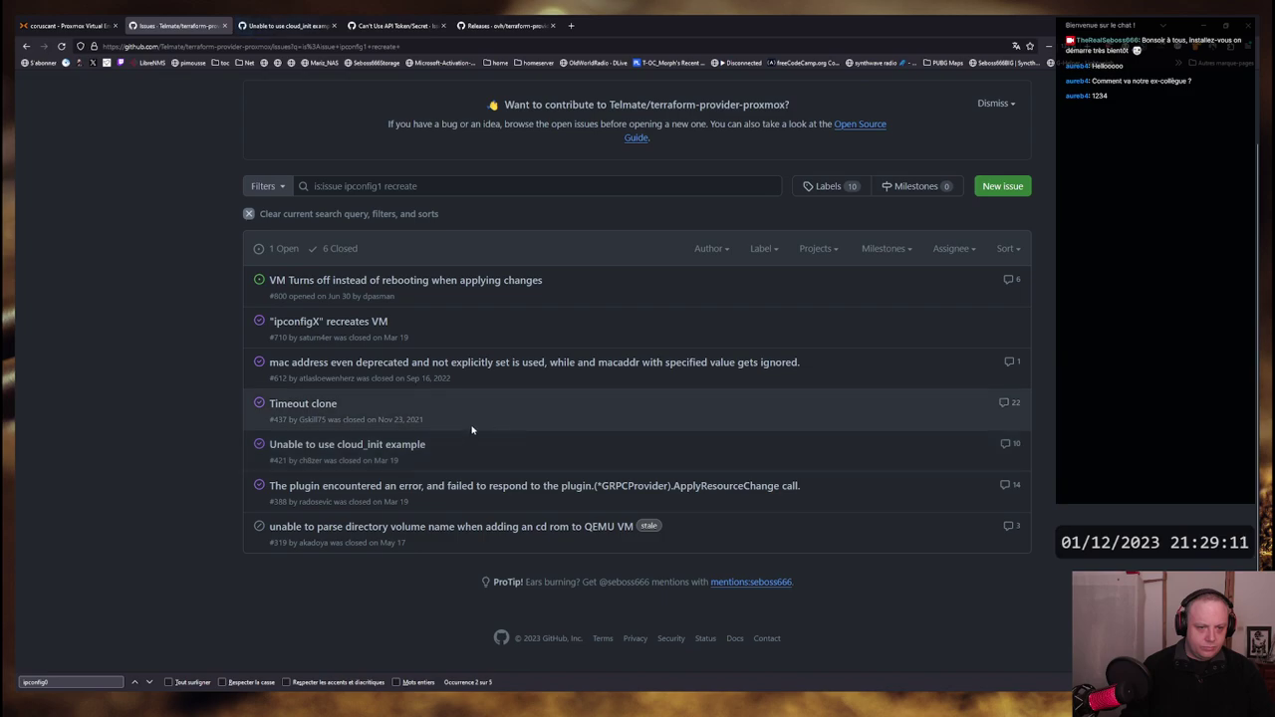
- Read issue #421's stack trace and comments, then close its tab
{"action": "left_click", "coordinate": [284, 25]}
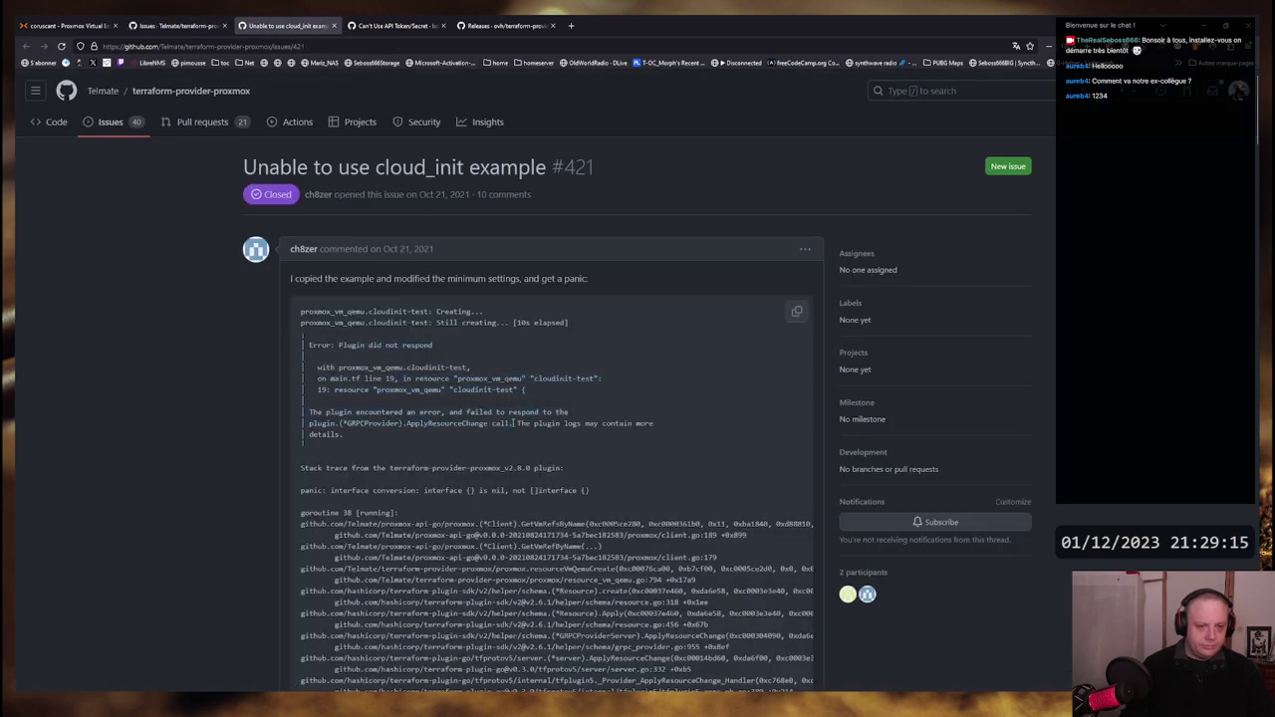
{"action": "scroll", "coordinate": [355, 426], "scroll_direction": "down", "scroll_amount": 5}
{"action": "mouse_move", "coordinate": [329, 236]}
{"action": "left_mouse_down"}
{"action": "mouse_move", "coordinate": [557, 364]}
{"action": "mouse_move", "coordinate": [558, 520]}
{"action": "mouse_move", "coordinate": [655, 574]}
{"action": "left_mouse_up"}
{"action": "left_click", "coordinate": [658, 577]}
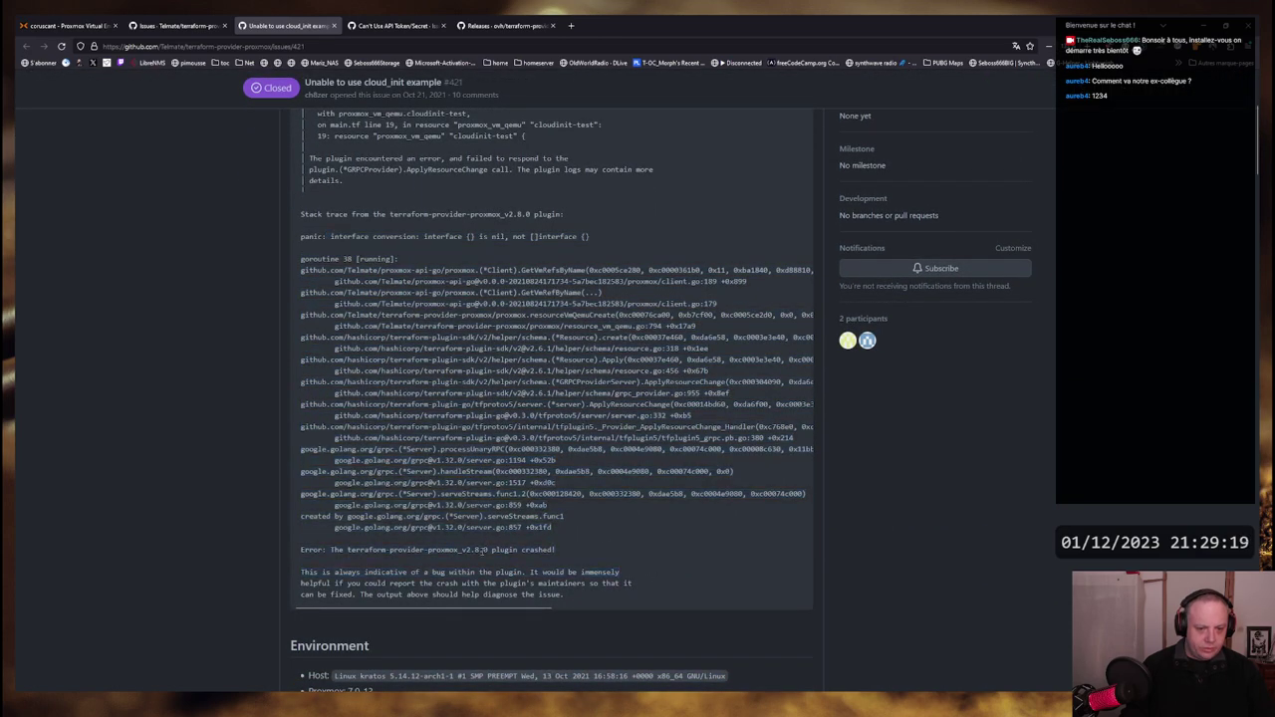
{"action": "scroll", "coordinate": [488, 550], "scroll_direction": "down", "scroll_amount": 8}
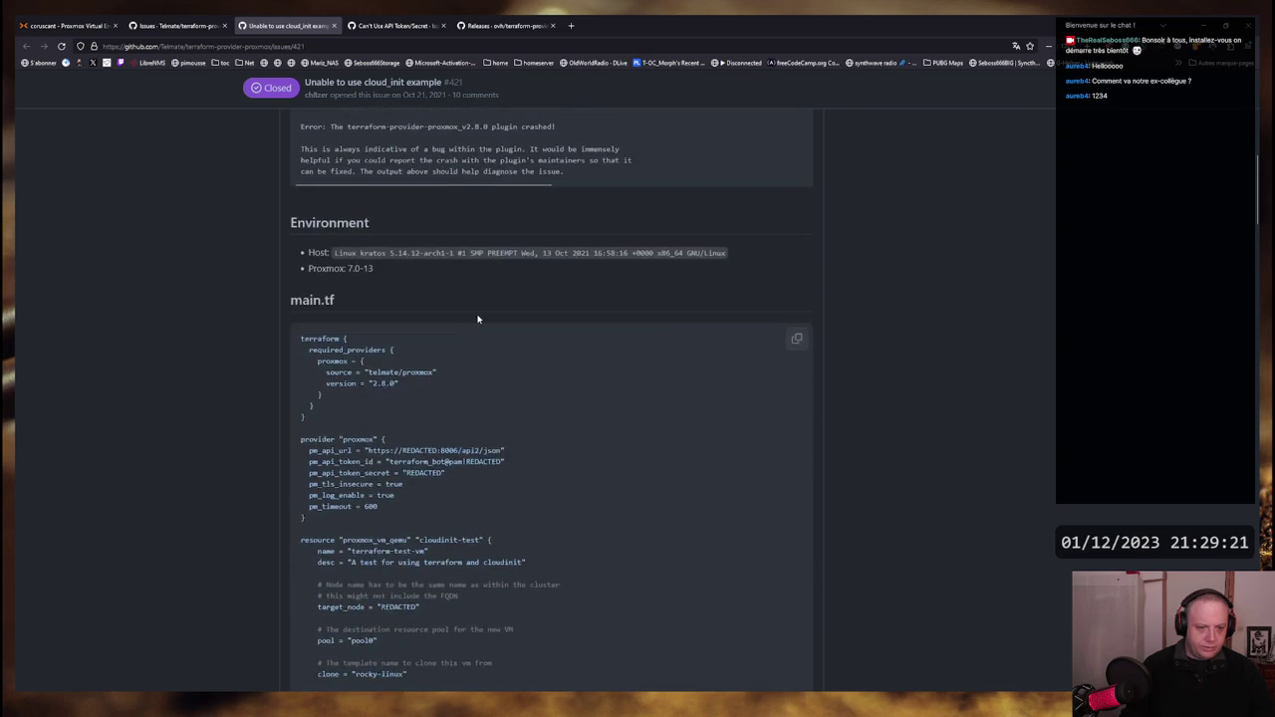
{"action": "scroll", "coordinate": [544, 348], "scroll_direction": "down", "scroll_amount": 15}
{"action": "scroll", "coordinate": [558, 323], "scroll_direction": "up", "scroll_amount": 13}
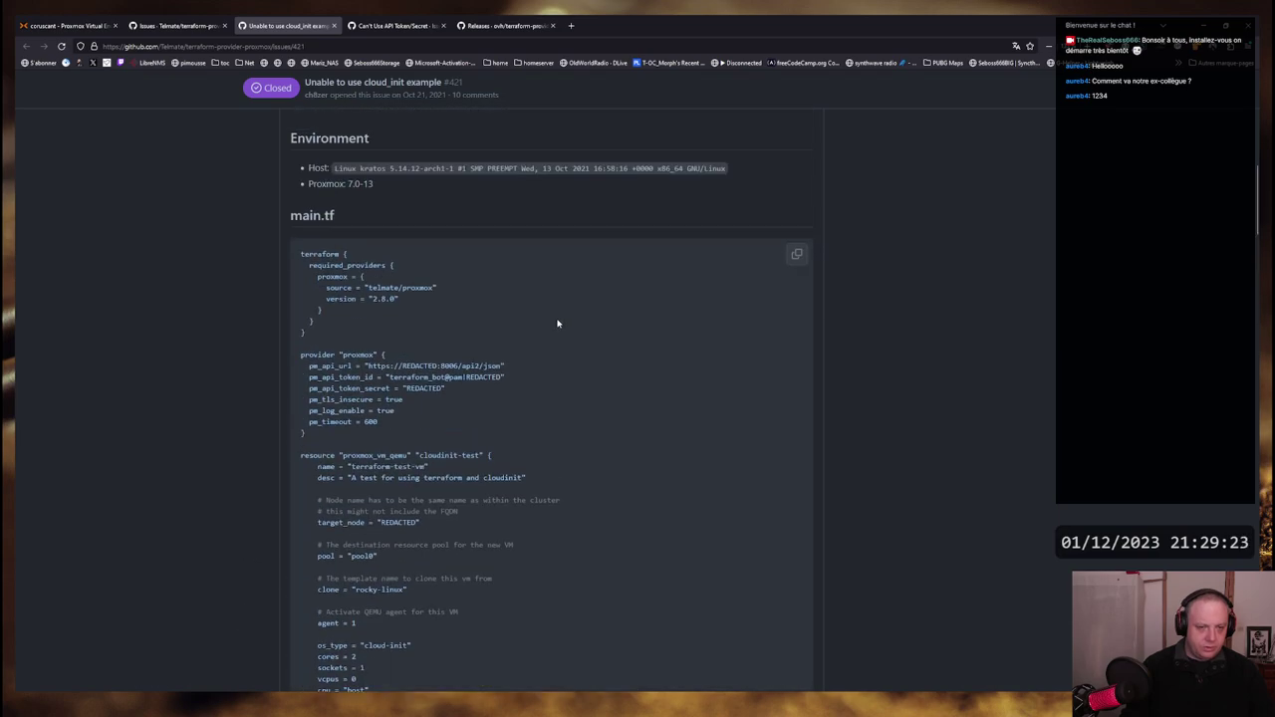
{"action": "scroll", "coordinate": [556, 321], "scroll_direction": "down", "scroll_amount": 20}
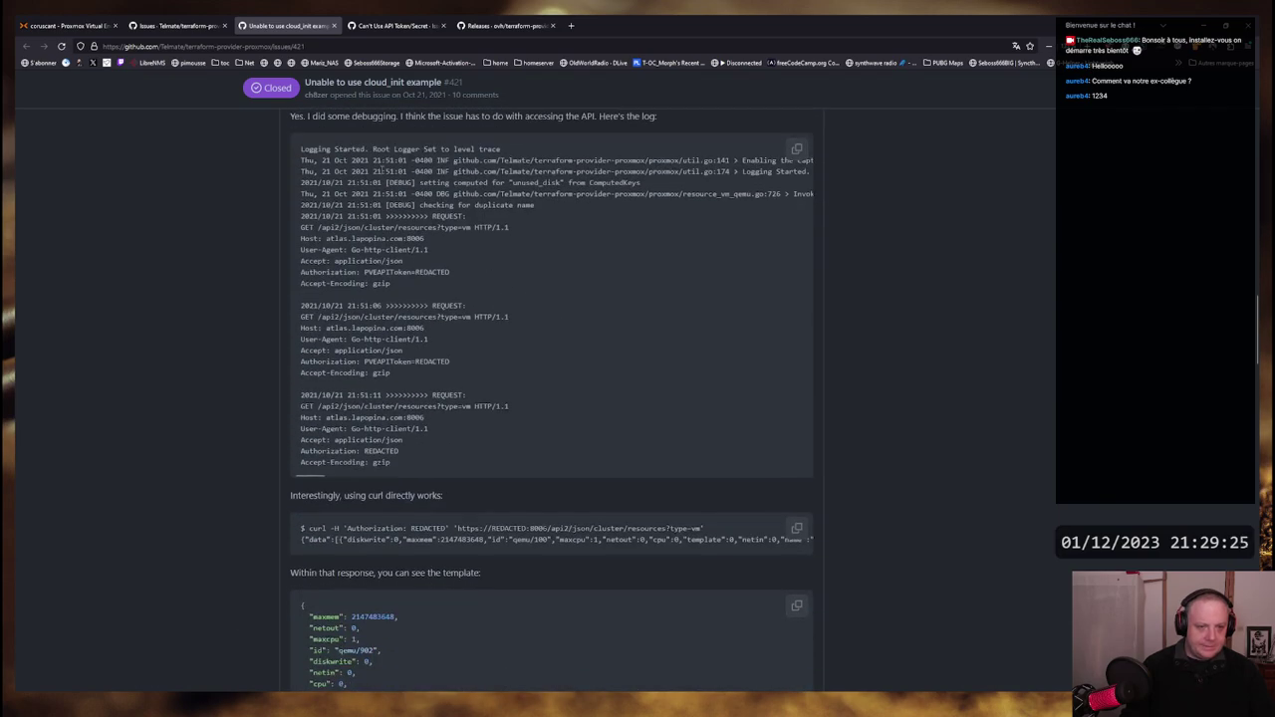
{"action": "scroll", "coordinate": [454, 213], "scroll_direction": "up", "scroll_amount": 2}
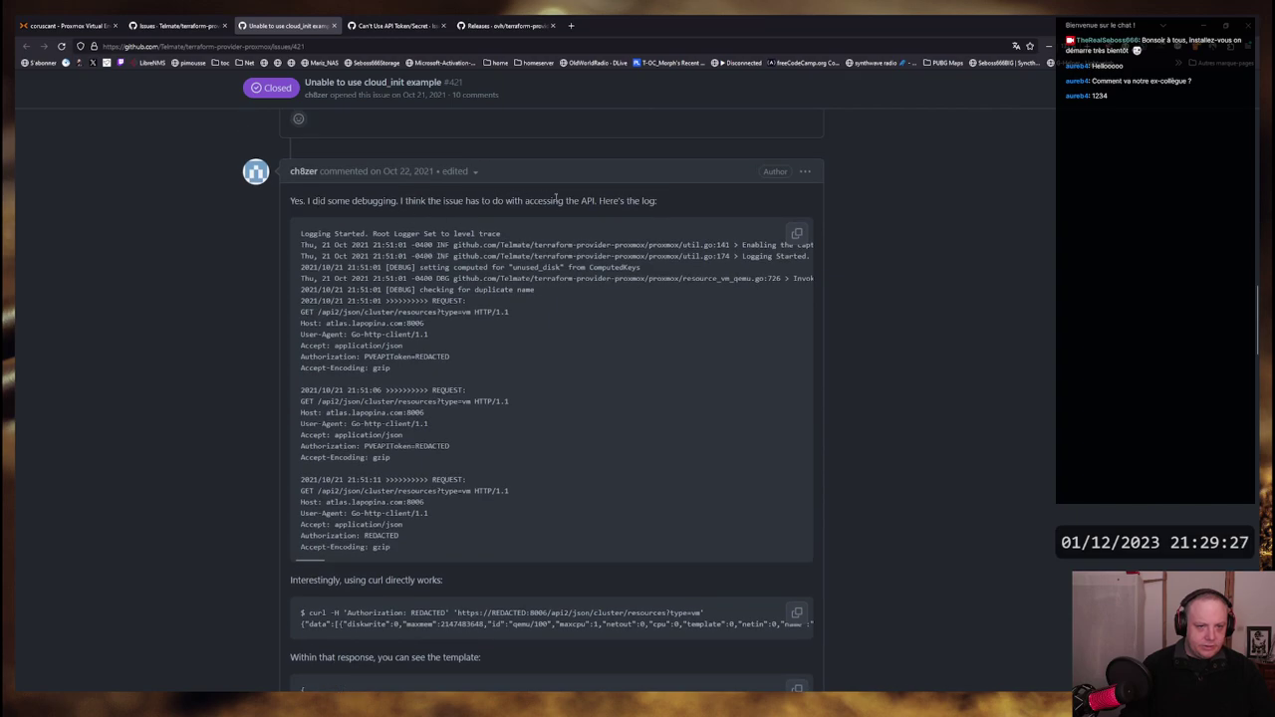
{"action": "scroll", "coordinate": [581, 455], "scroll_direction": "down", "scroll_amount": 10}
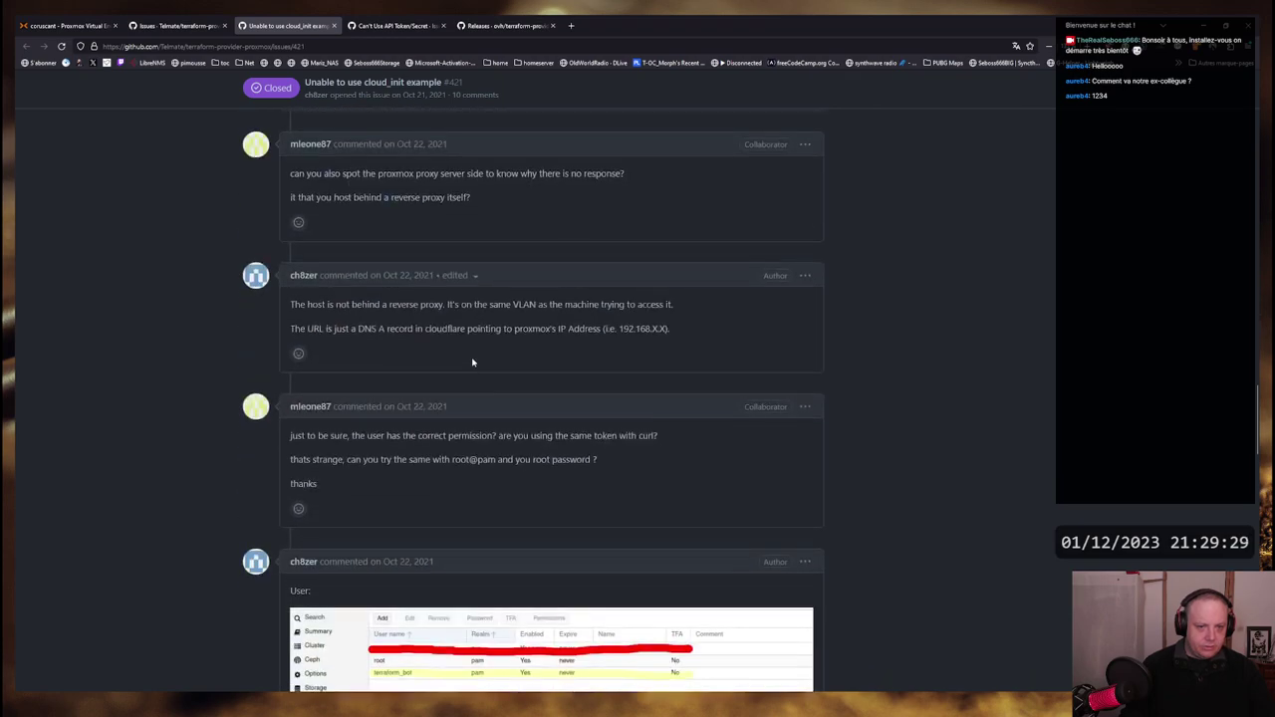
{"action": "scroll", "coordinate": [442, 435], "scroll_direction": "down", "scroll_amount": 10}
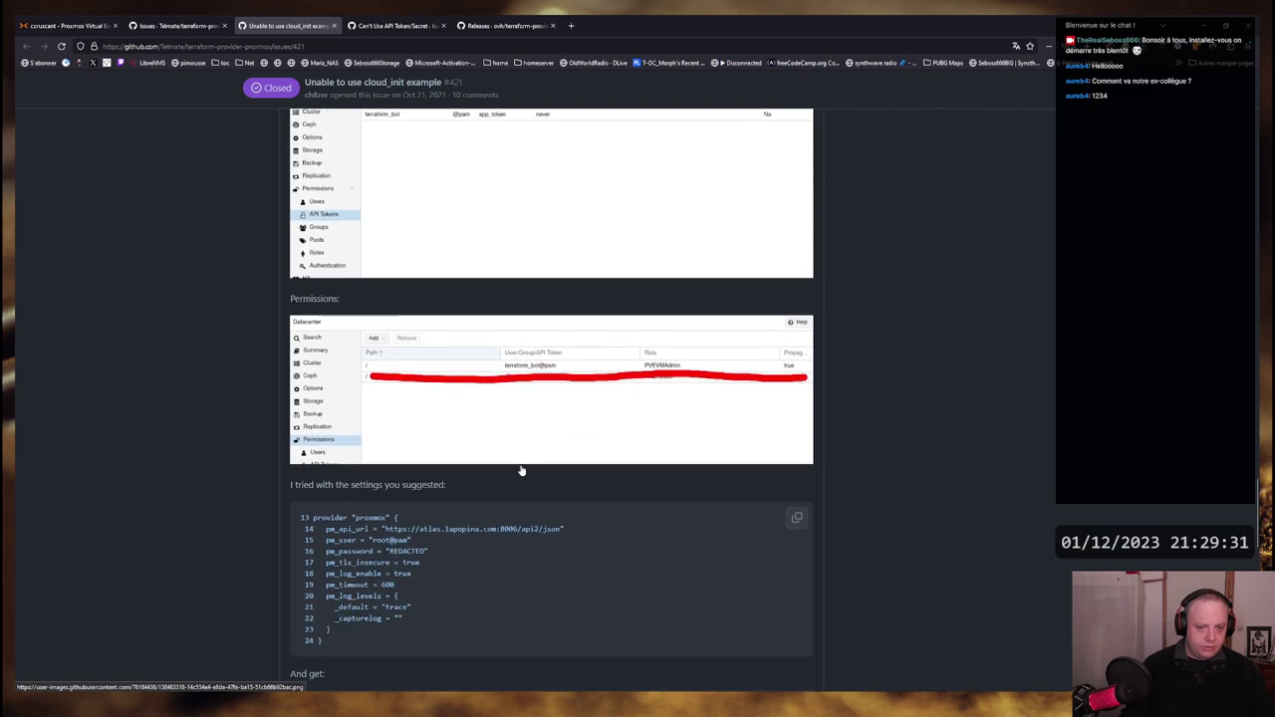
{"action": "key", "text": "ctrl+w"}
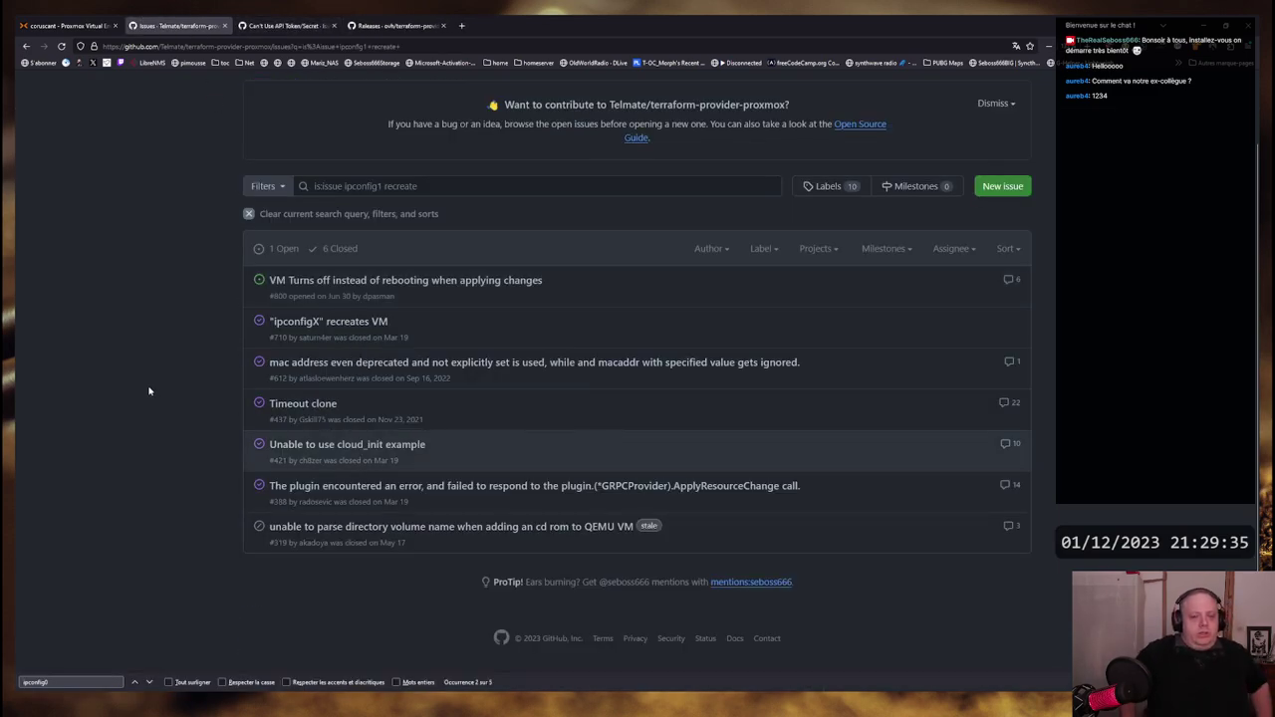
- Open the "ipconfigX" recreates VM issue #710 and highlight the comment about ForceNew
{"action": "left_click", "coordinate": [377, 322]}
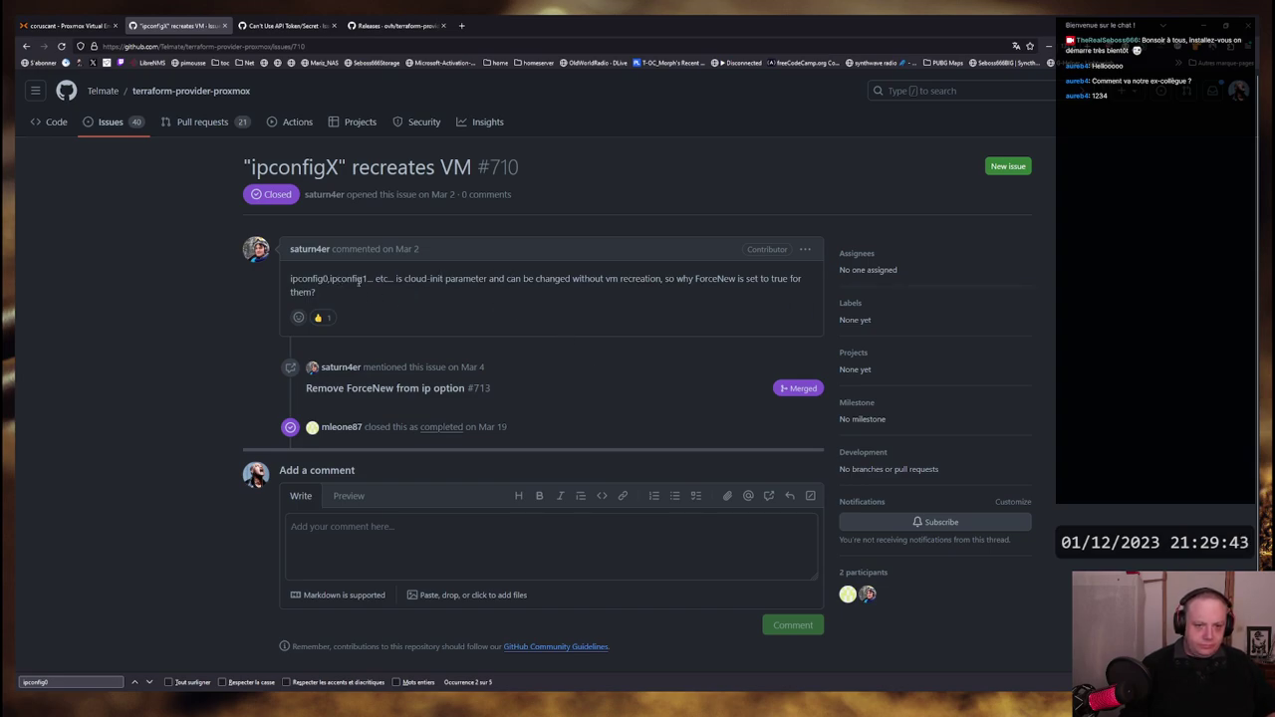
{"action": "left_click_drag", "start_coordinate": [436, 282], "coordinate": [510, 279]}
{"action": "left_click", "coordinate": [714, 280]}
{"action": "left_click_drag", "start_coordinate": [768, 279], "coordinate": [289, 279]}
{"action": "left_click", "coordinate": [423, 279]}
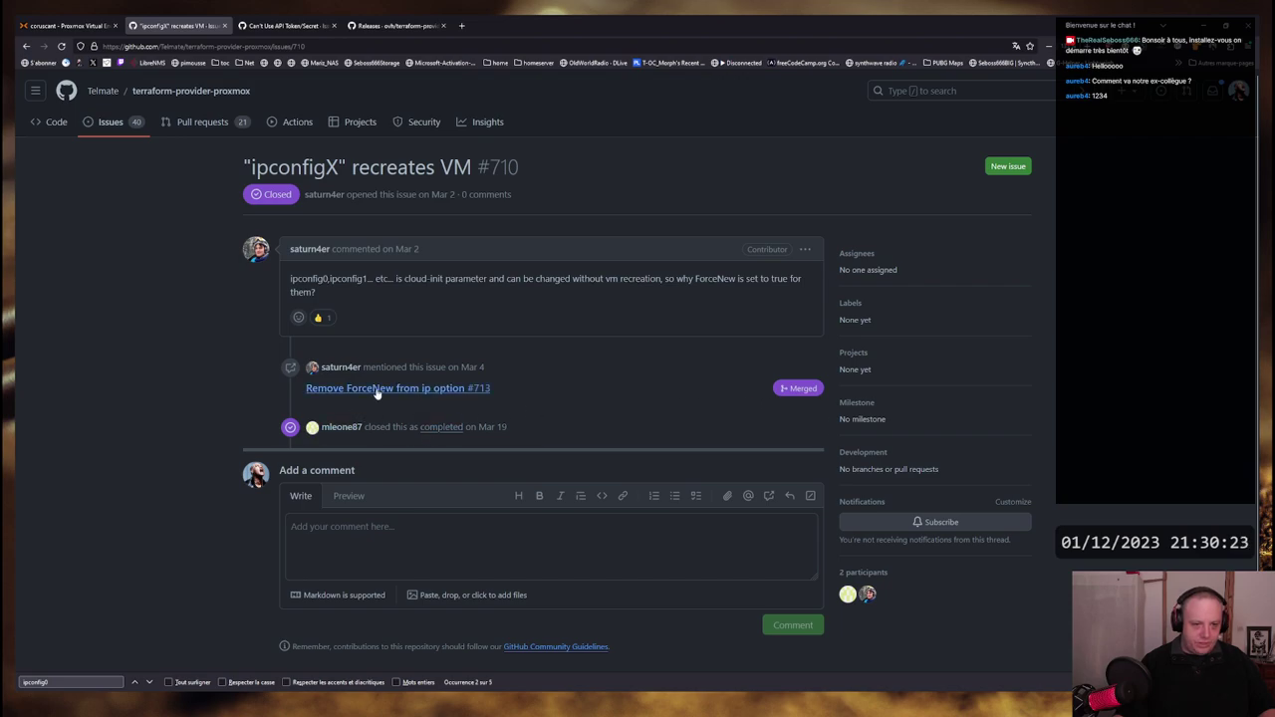
- Open linked pull request #713 and highlight that the change needs no VM recreation
{"action": "middle_click", "coordinate": [418, 388]}
{"action": "left_click", "coordinate": [310, 22]}
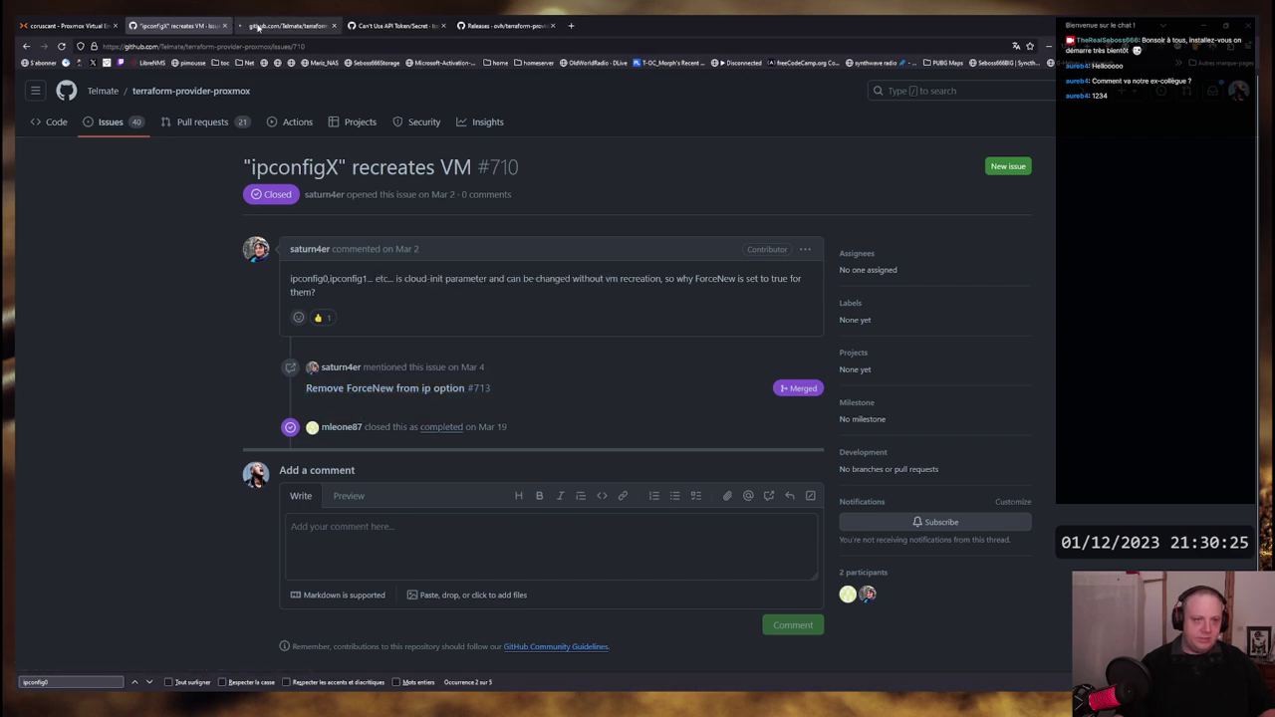
{"action": "left_click_drag", "start_coordinate": [585, 297], "coordinate": [434, 298]}
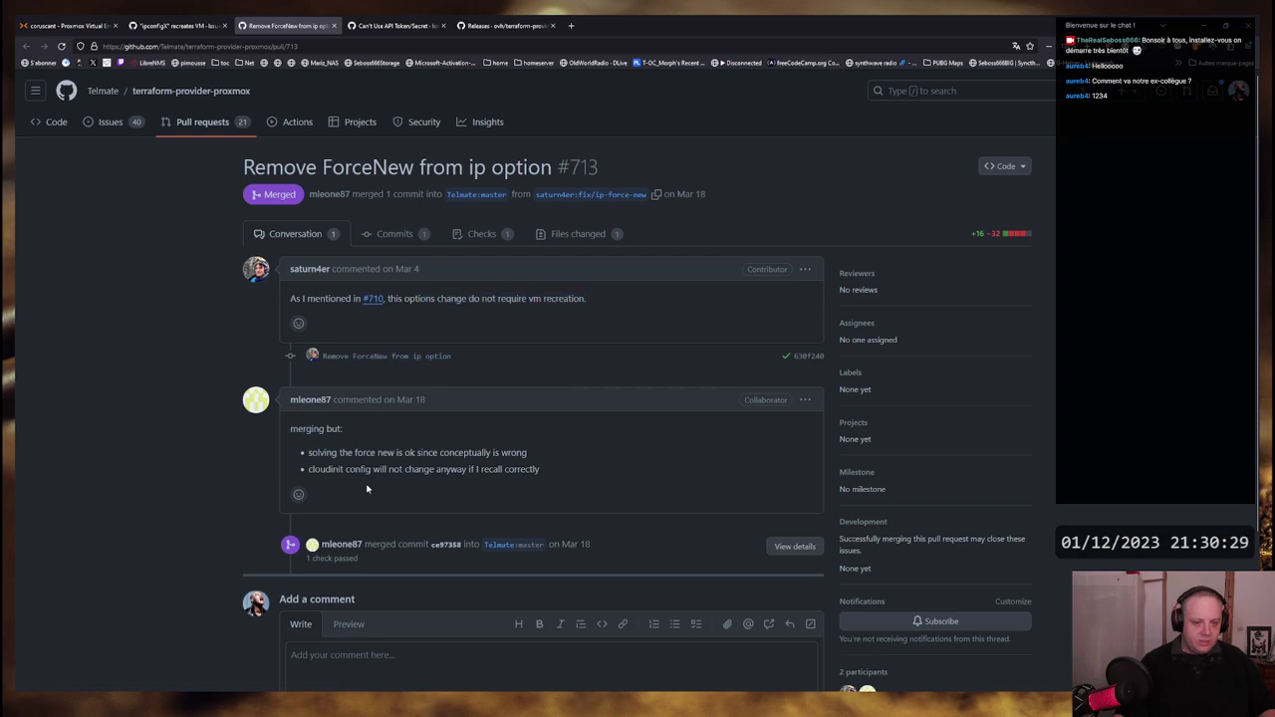
- Highlight PR #713's cloudinit config merge notes, then open the repository main page in a background tab
{"action": "mouse_move", "coordinate": [310, 451]}
{"action": "left_mouse_down"}
{"action": "mouse_move", "coordinate": [525, 455]}
{"action": "mouse_move", "coordinate": [538, 473]}
{"action": "mouse_move", "coordinate": [325, 470]}
{"action": "left_mouse_up"}
{"action": "left_click", "coordinate": [325, 470]}
{"action": "left_click_drag", "start_coordinate": [541, 470], "coordinate": [313, 471]}
{"action": "left_click", "coordinate": [311, 469]}
{"action": "left_click_drag", "start_coordinate": [539, 470], "coordinate": [317, 470]}
{"action": "left_click", "coordinate": [317, 470]}
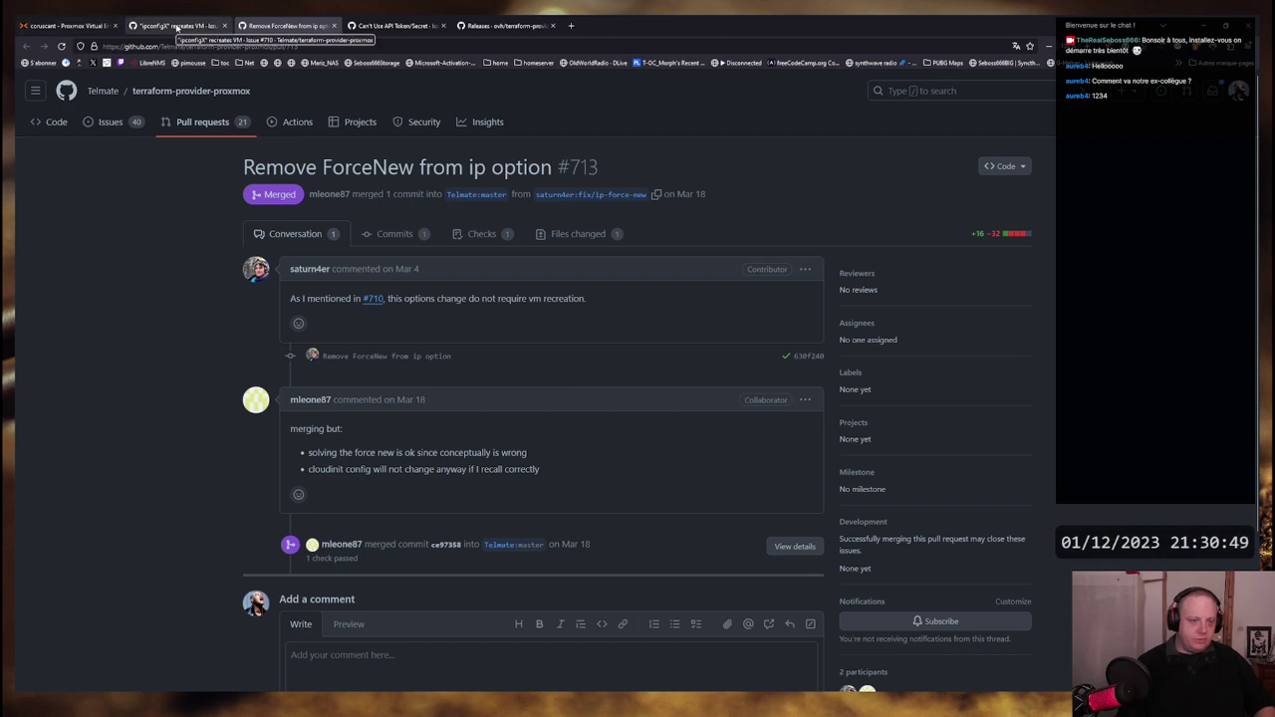
{"action": "middle_click", "coordinate": [190, 91]}
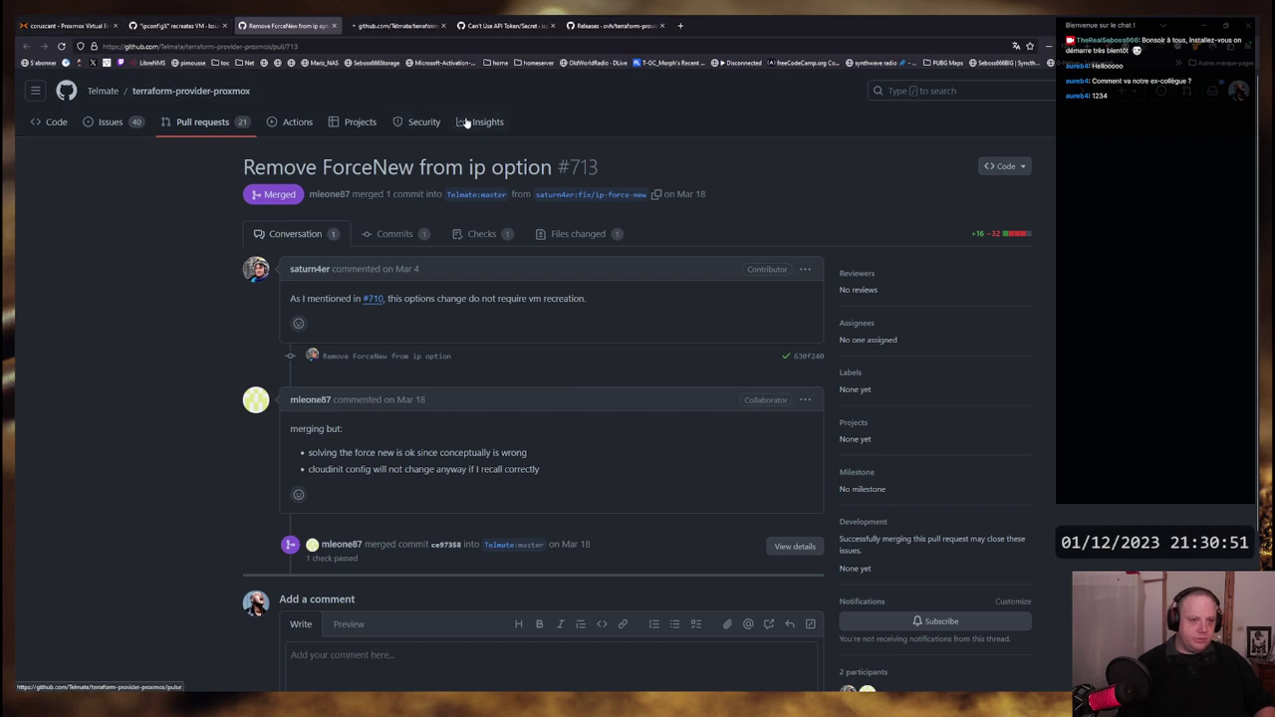
- Confirm the v2.9.14 release notes include 'Remove ForceNew from ip option', then return to Proxmox
{"action": "left_click", "coordinate": [396, 25]}
{"action": "left_click", "coordinate": [869, 437]}
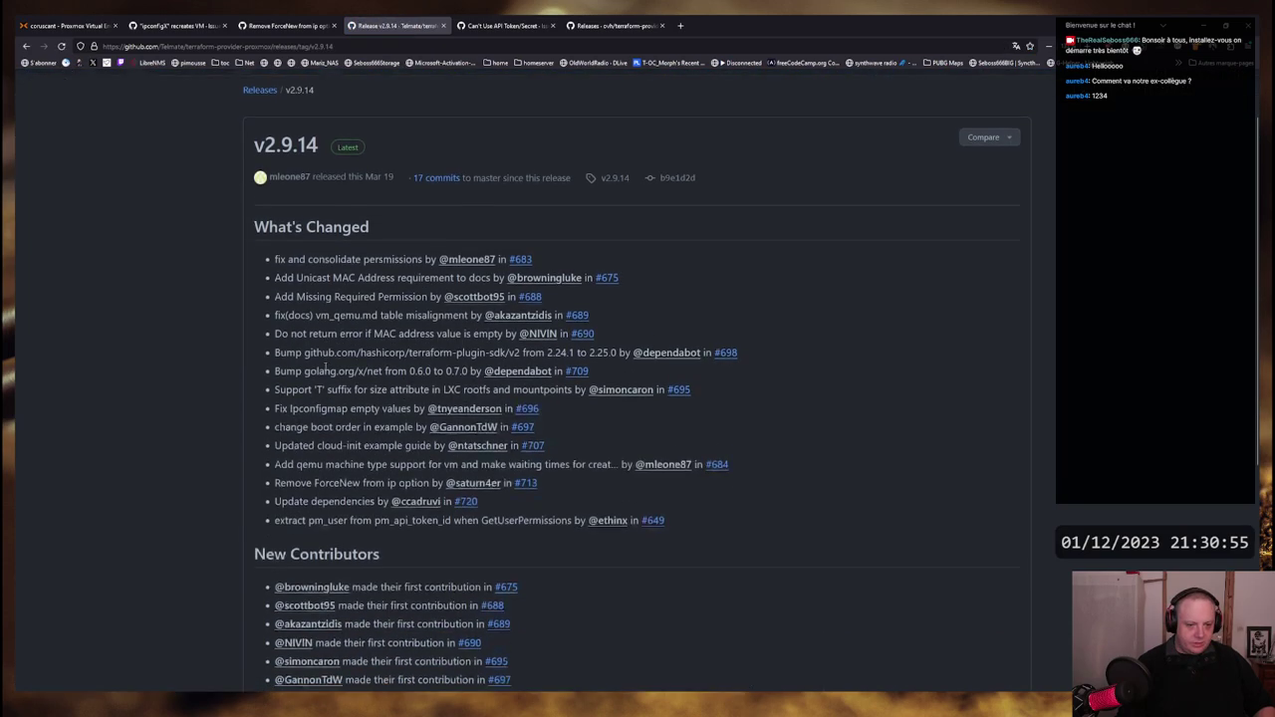
{"action": "scroll", "coordinate": [326, 367], "scroll_direction": "down", "scroll_amount": 1}
{"action": "left_click_drag", "start_coordinate": [441, 468], "coordinate": [276, 469]}
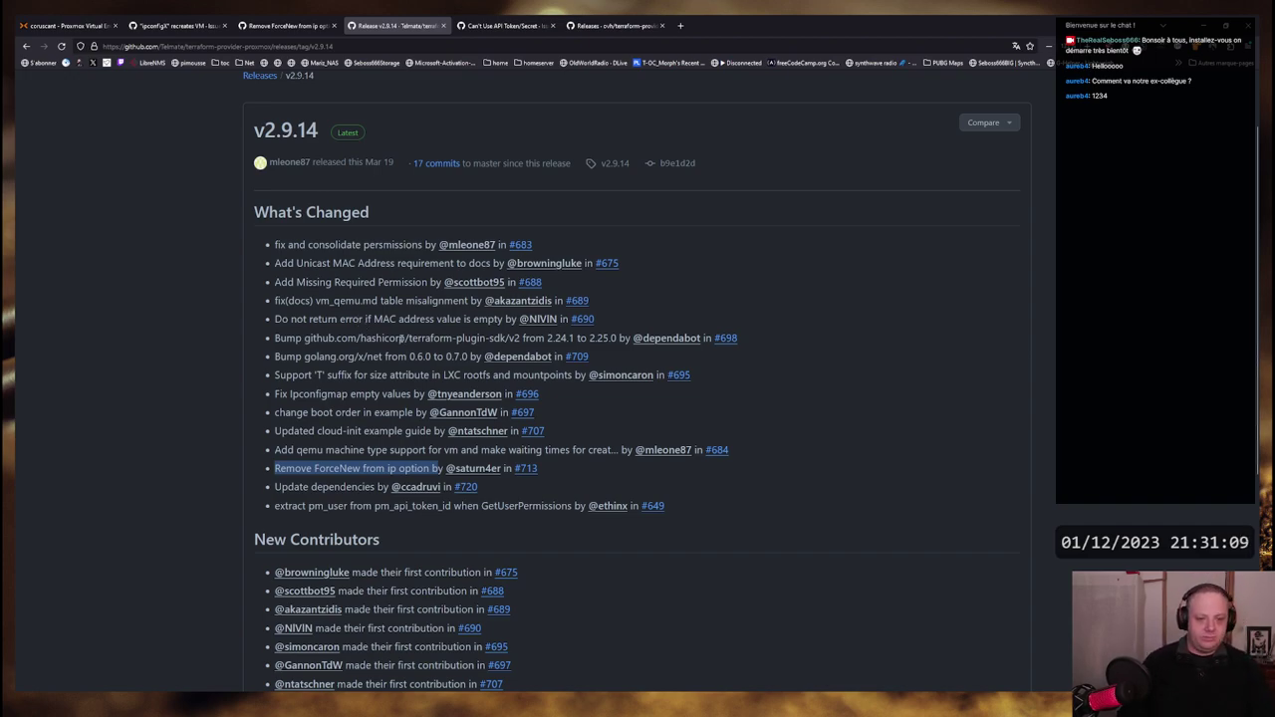
{"action": "key", "text": "ctrl+1"}
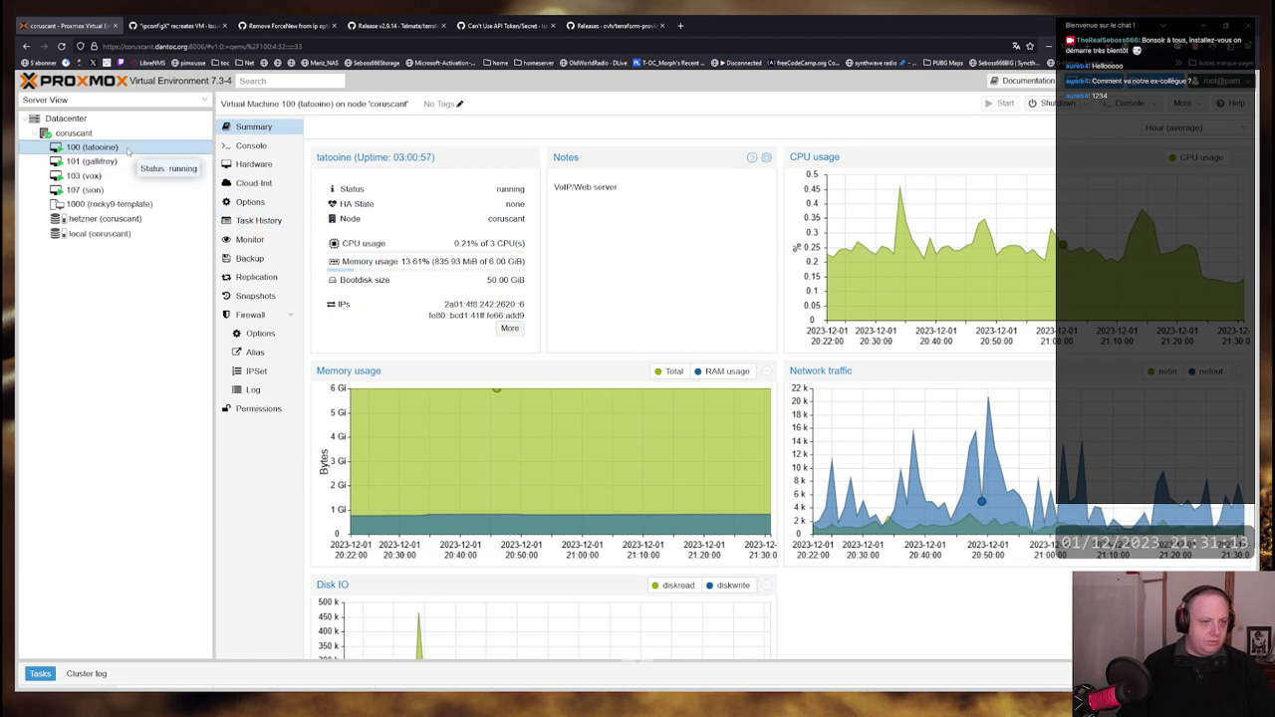
- Show VM 100 tatooine's Backup page listing its seven vzdump backups on hetzner
{"action": "right_click", "coordinate": [129, 154]}
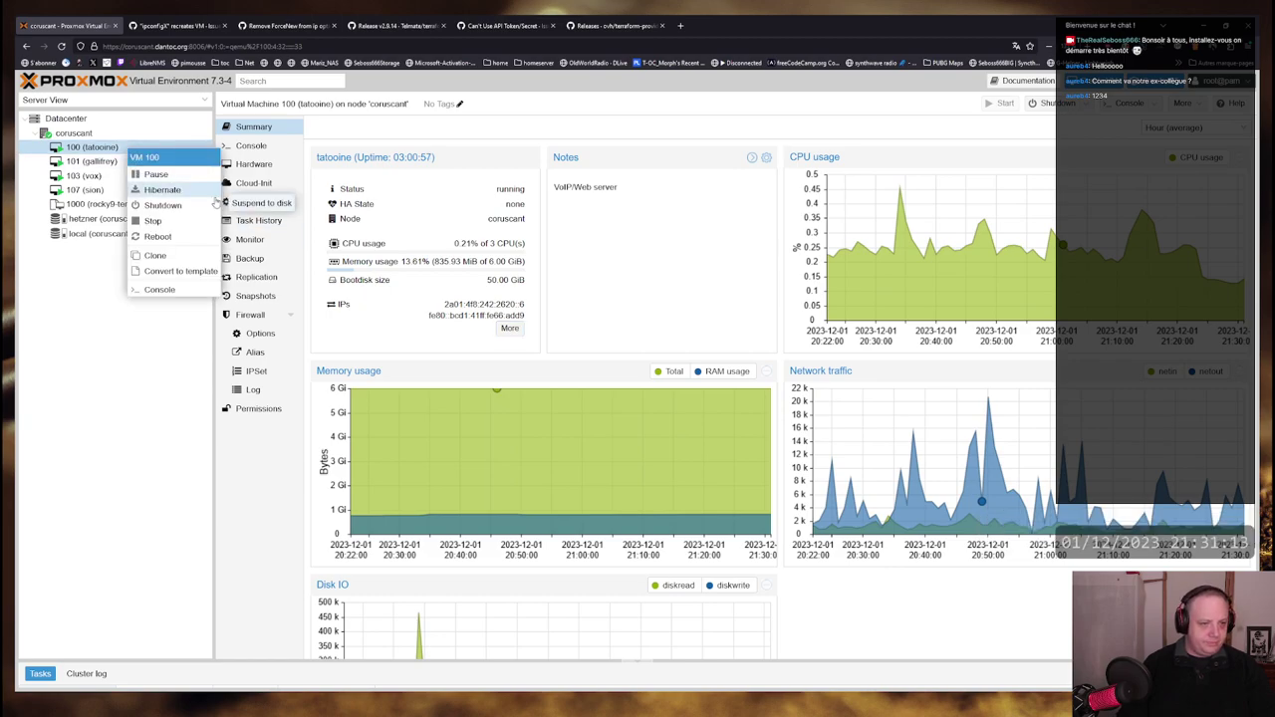
{"action": "left_click", "coordinate": [80, 287]}
{"action": "left_click", "coordinate": [234, 257]}
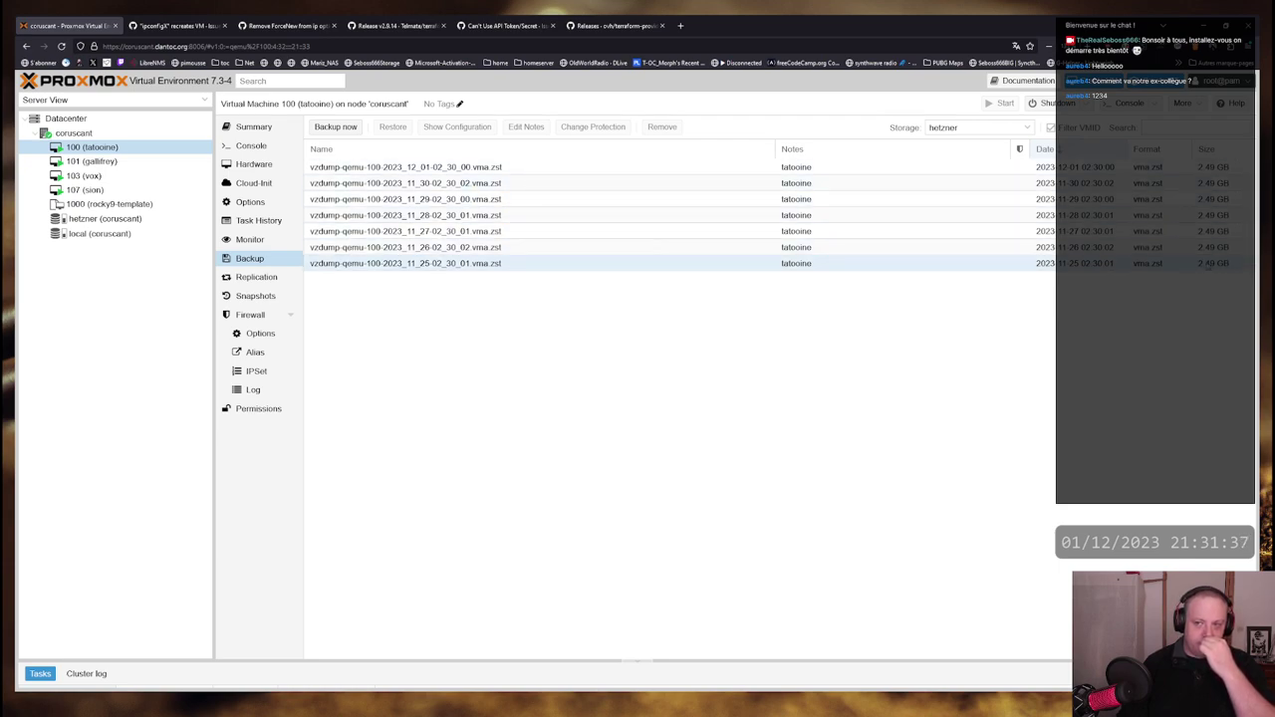
- Back up VM 100 now to hetzner storage in Snapshot mode and close the finished task log
{"action": "left_click", "coordinate": [336, 128]}
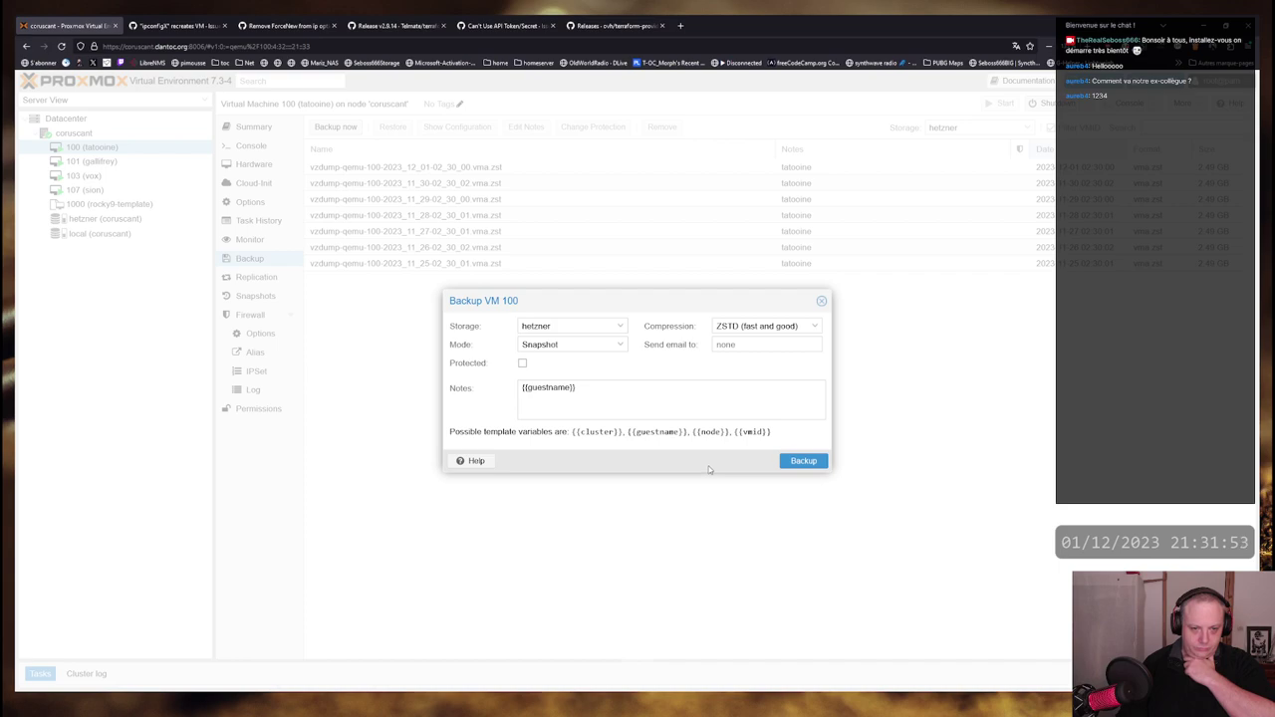
{"action": "left_click", "coordinate": [803, 461]}
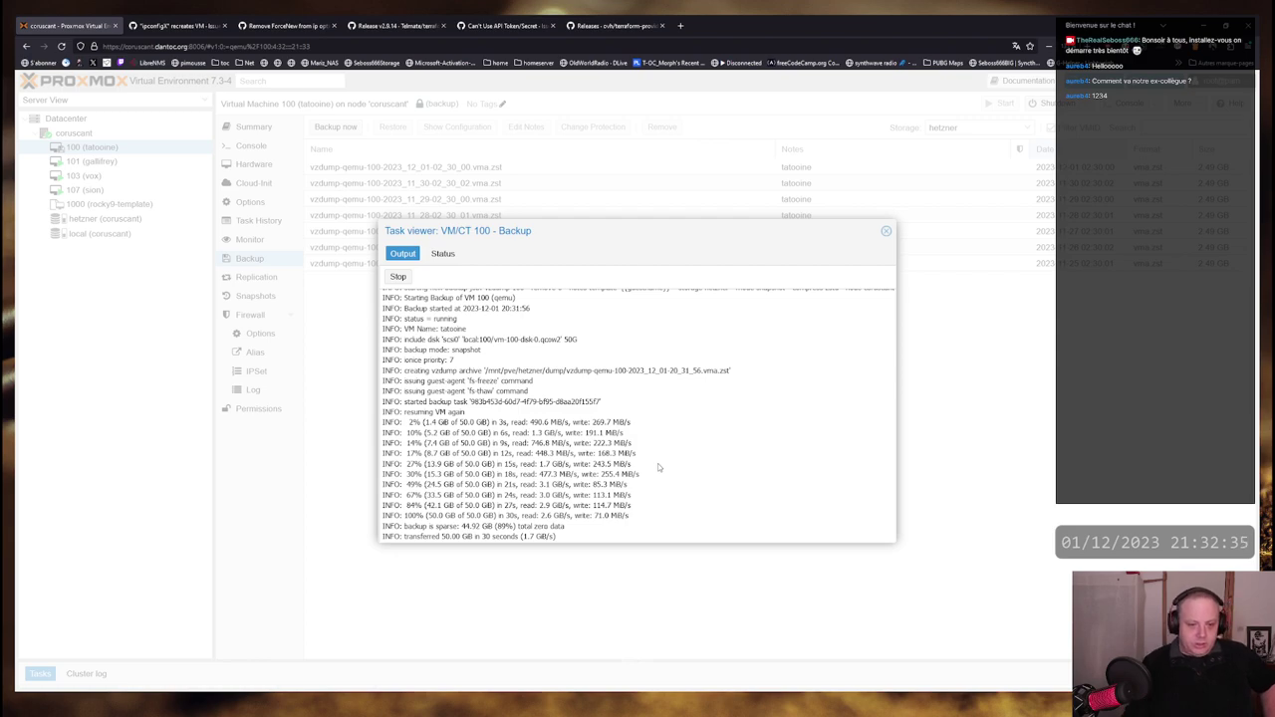
{"action": "left_click", "coordinate": [885, 231]}
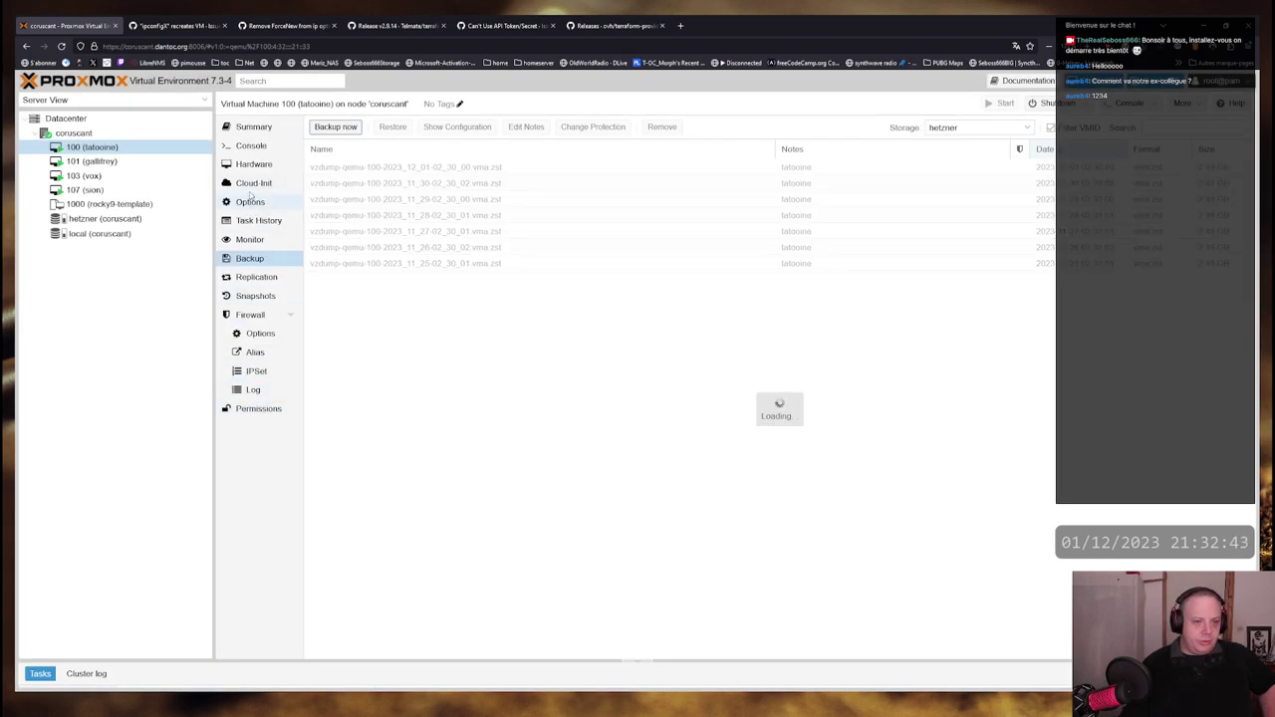
{"action": "mouse_move", "coordinate": [223, 713]}
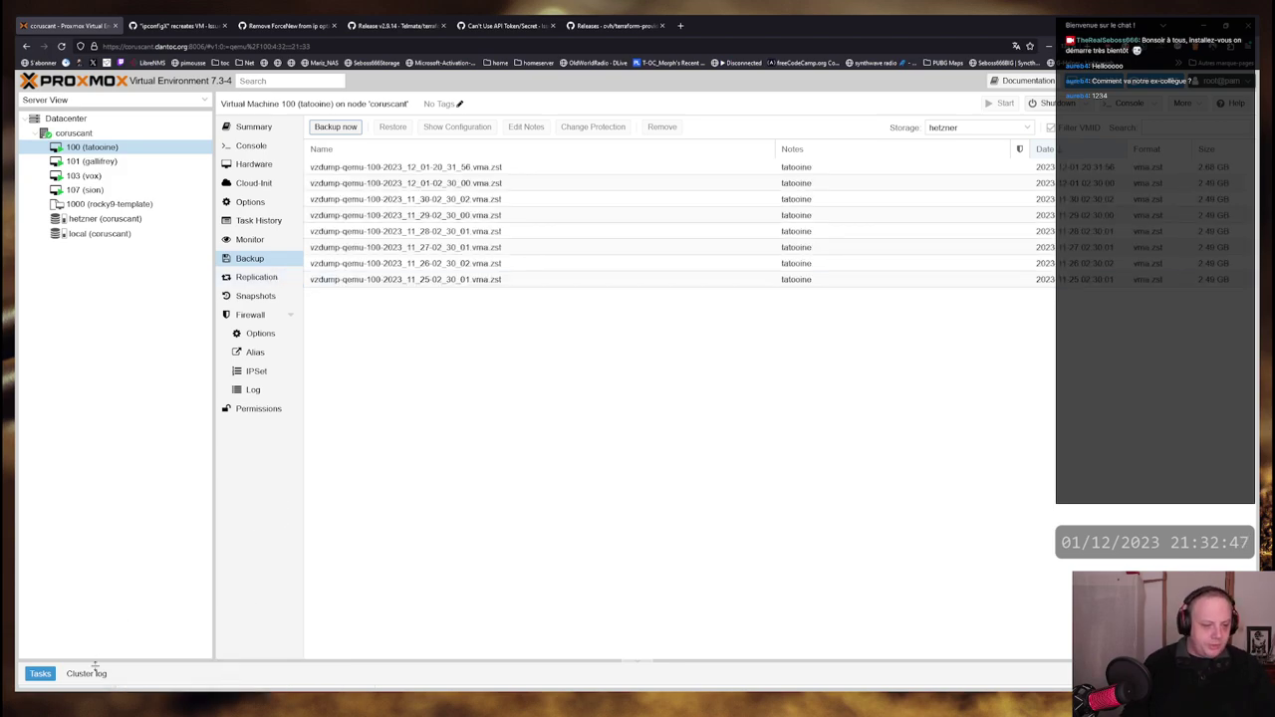
- Run poweroff in the tatooine SSH session, then view VM 100's Cloud-Init settings in Proxmox
{"action": "key", "text": "alt+Tab"}
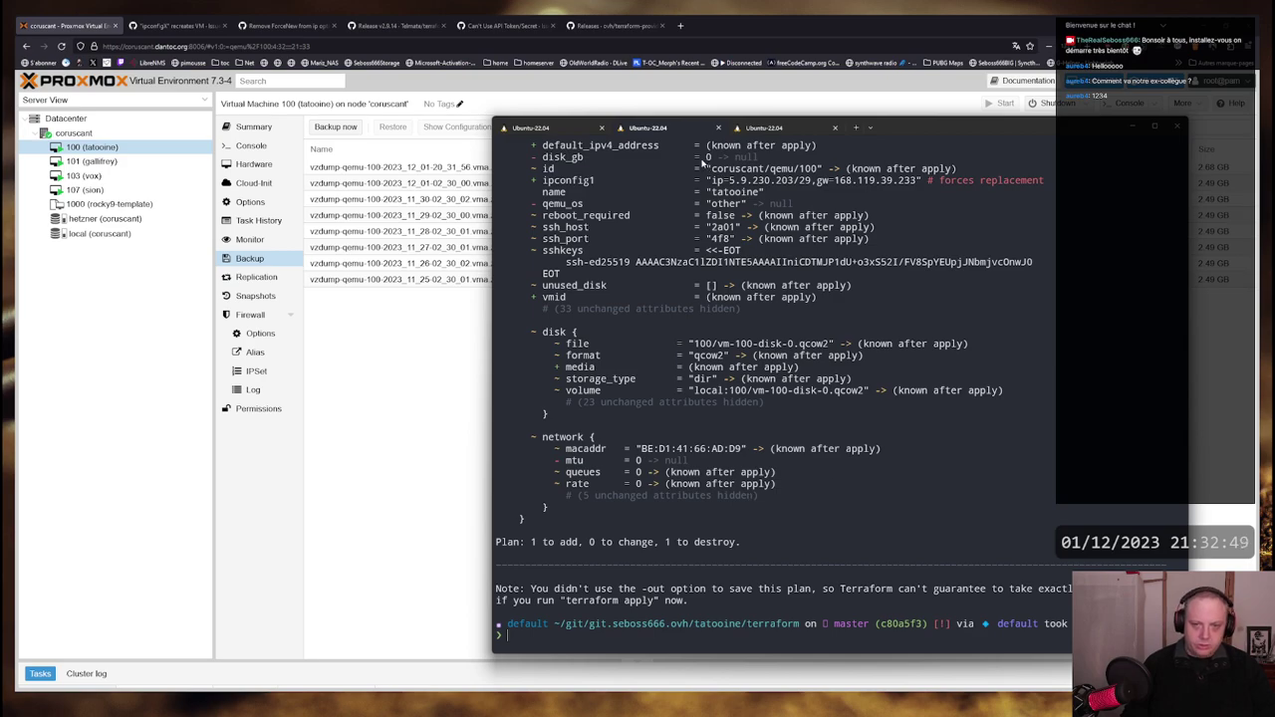
{"action": "left_click", "coordinate": [539, 130]}
{"action": "type", "text": "poweroff"}
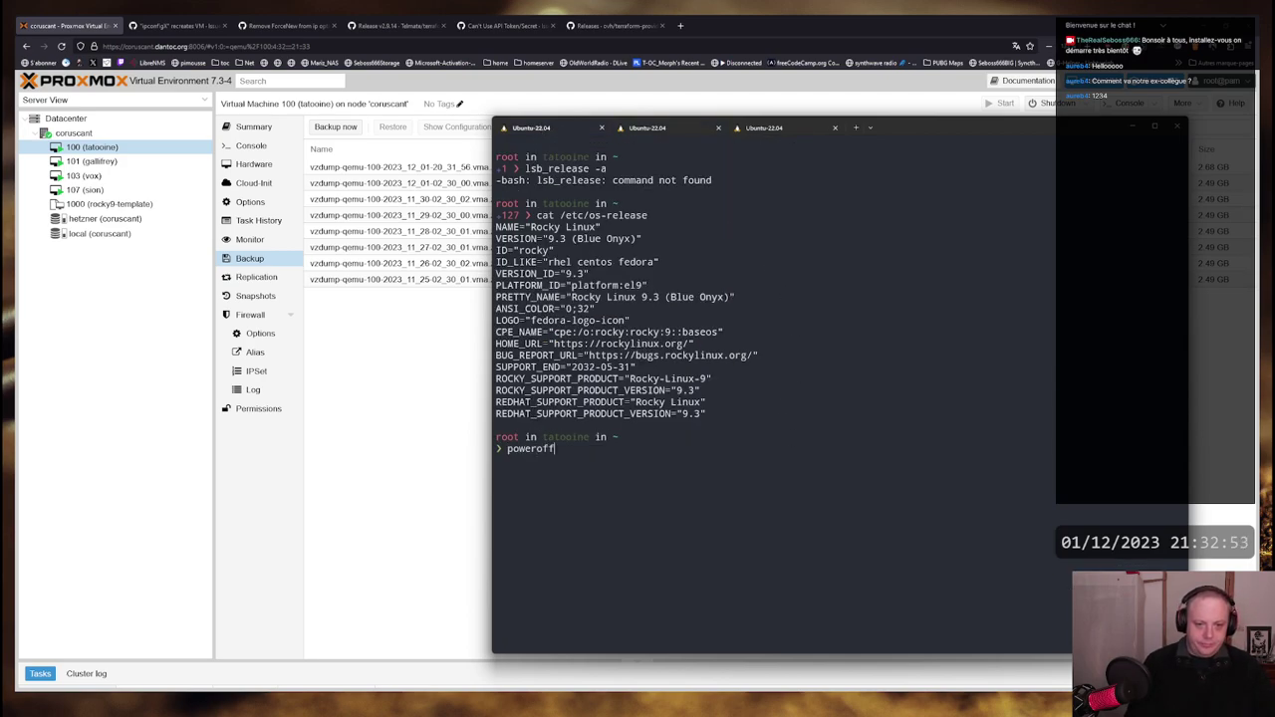
{"action": "key", "text": "Return"}
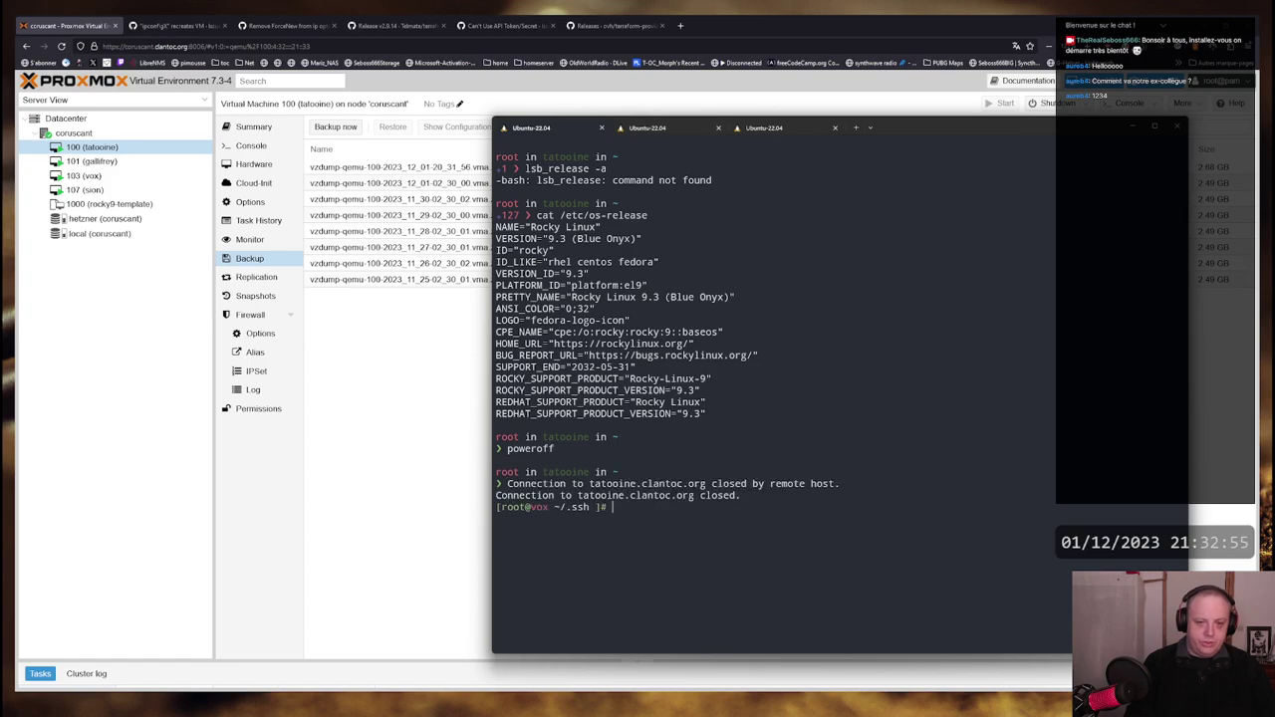
{"action": "left_click", "coordinate": [261, 187]}
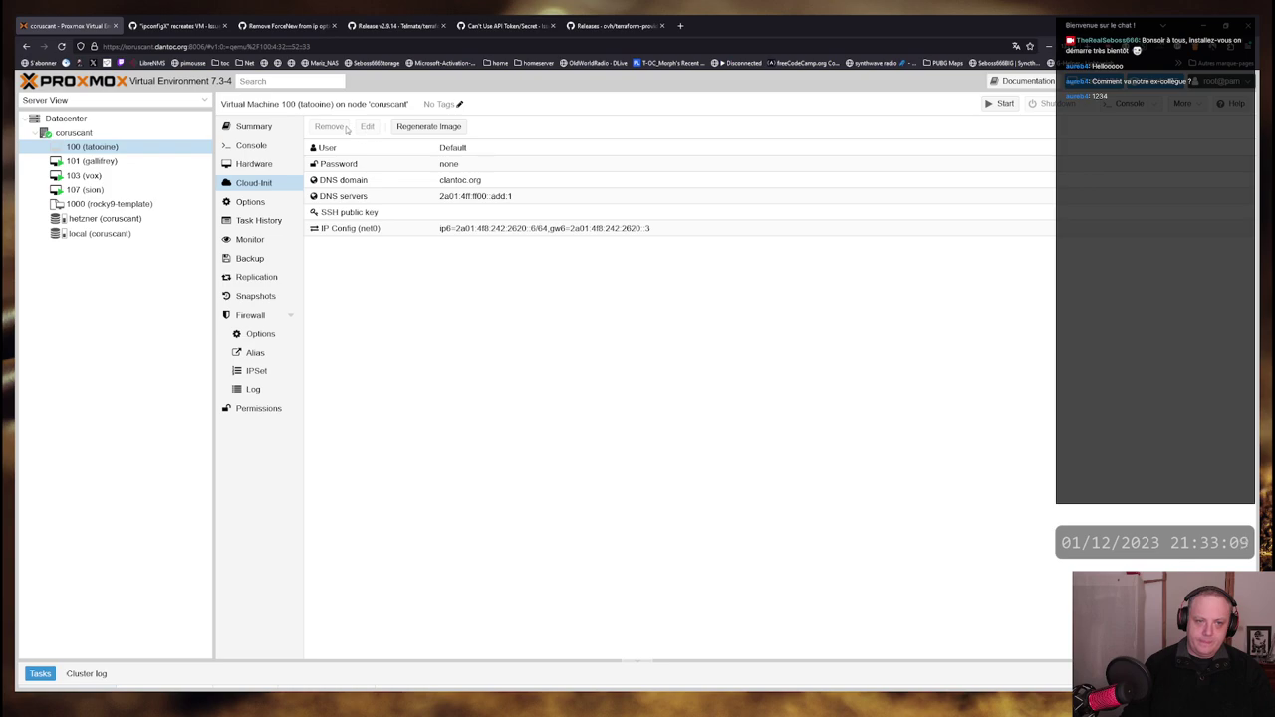
- Open the IP Config (net0) editor for VM 100 and clear the IPv4 field
{"action": "left_click", "coordinate": [404, 228]}
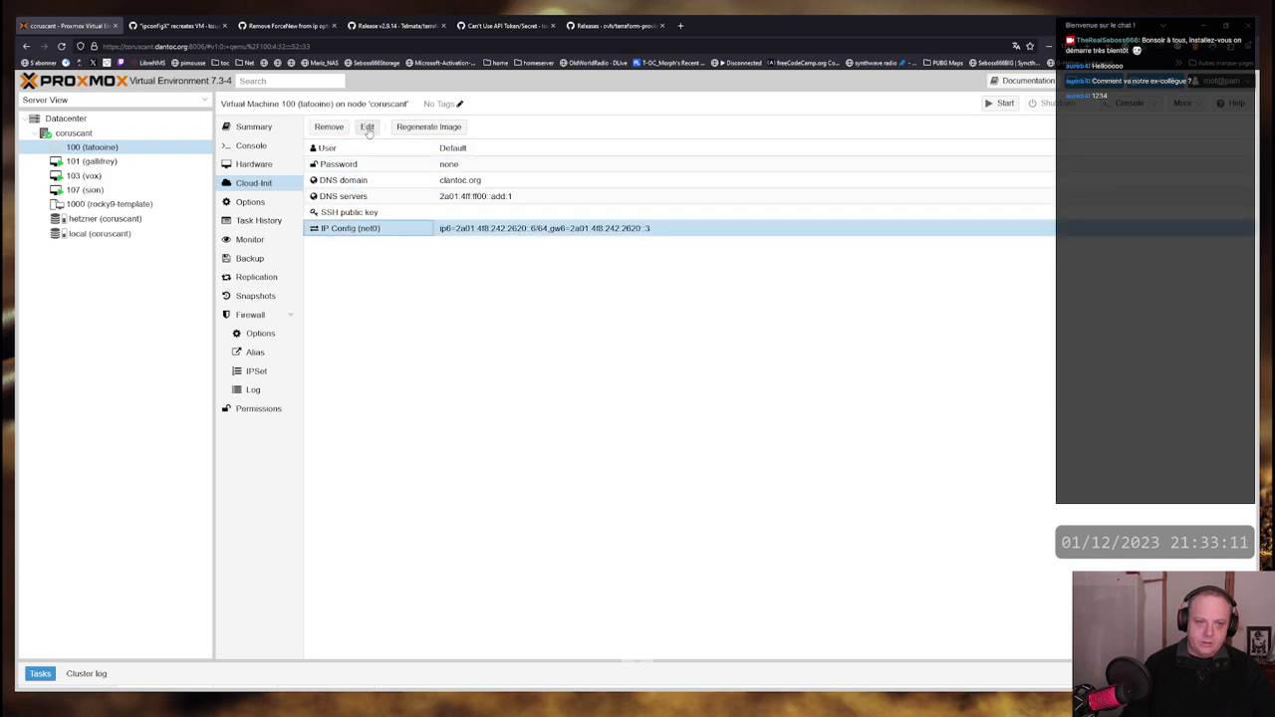
{"action": "right_click", "coordinate": [396, 331]}
{"action": "left_click", "coordinate": [368, 276]}
{"action": "key", "text": "alt+Tab"}
{"action": "key", "text": "alt+Tab"}
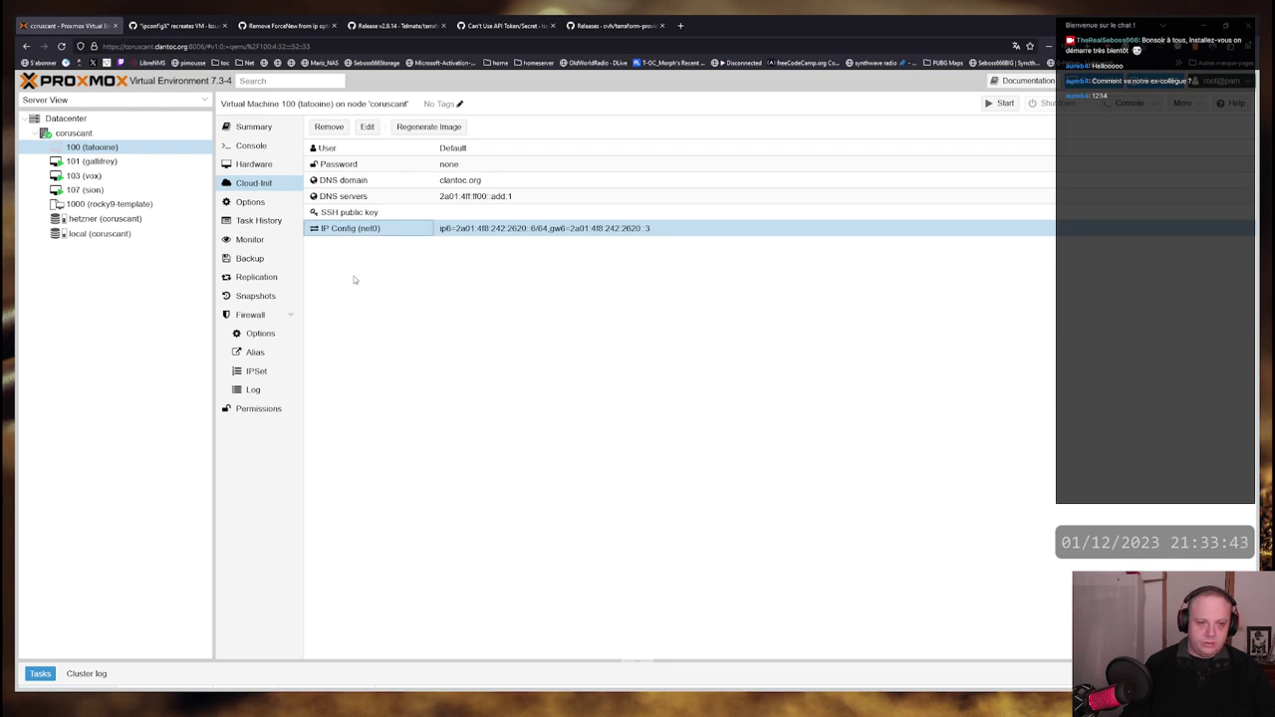
{"action": "left_click", "coordinate": [366, 127]}
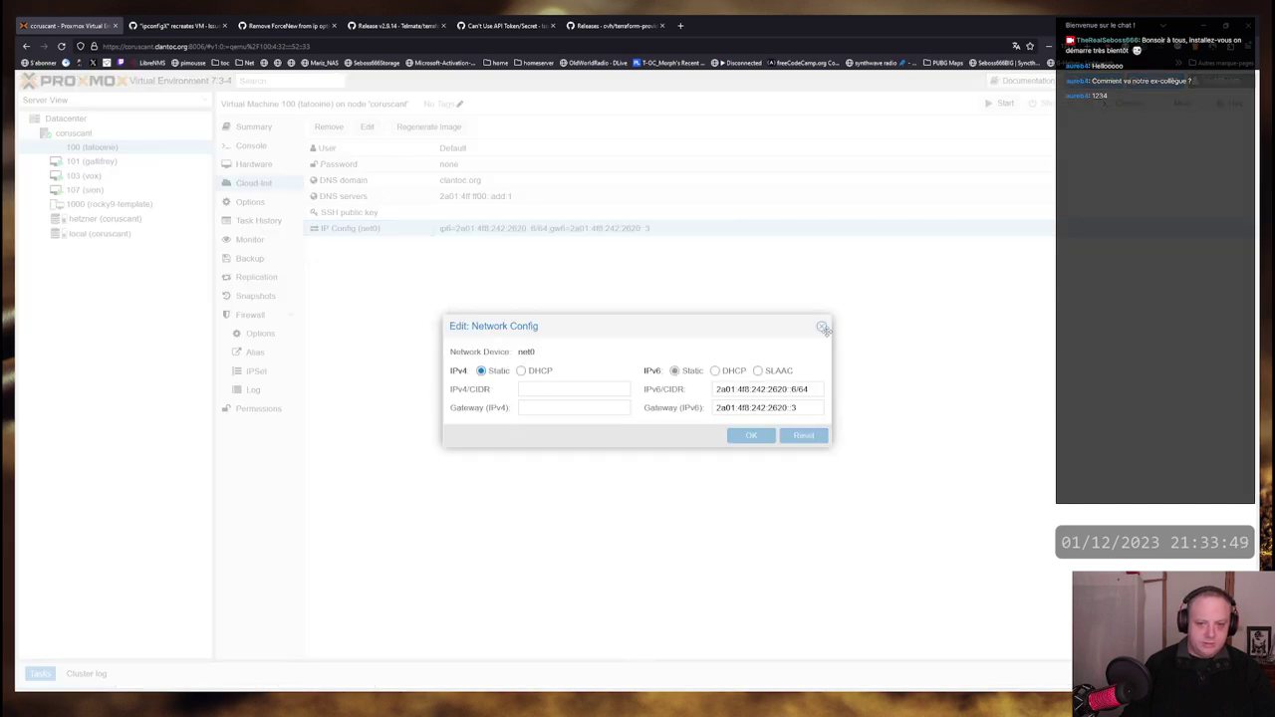
{"action": "left_click", "coordinate": [537, 390]}
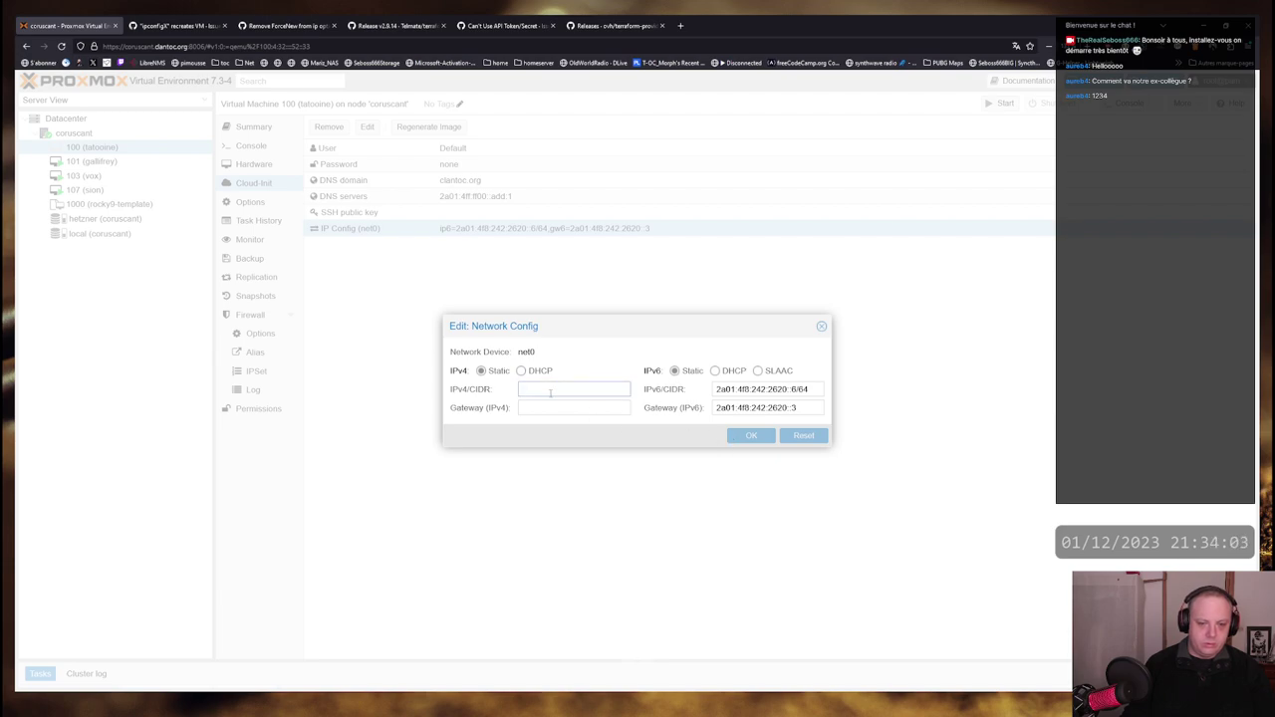
{"action": "type", "text": "123123"}
{"action": "key", "text": "BackSpace"}
{"action": "key", "text": "BackSpace"}
{"action": "key", "text": "BackSpace"}
{"action": "key", "text": "BackSpace"}
{"action": "key", "text": "BackSpace"}
{"action": "key", "text": "BackSpace"}
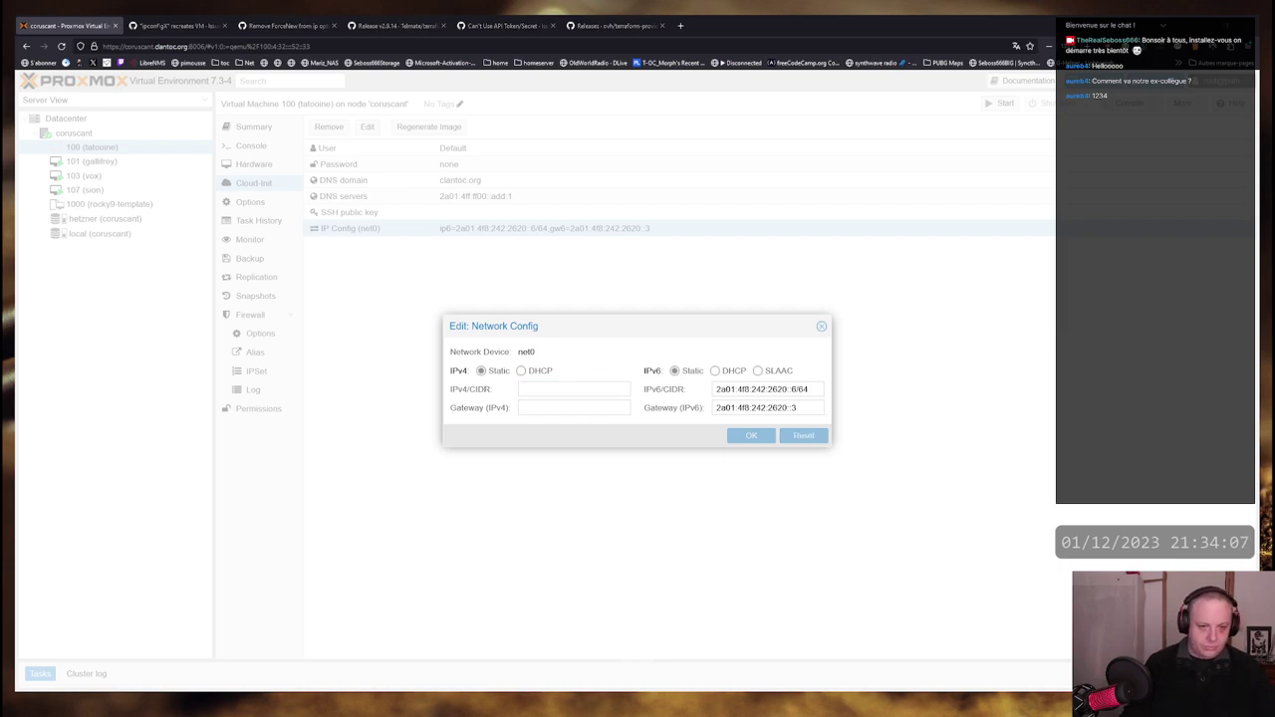
- Copy 5.9.230.203/29 from the Terraform plan and paste it as net0's IPv4 address
{"action": "key", "text": "alt+Tab"}
{"action": "left_click", "coordinate": [547, 392]}
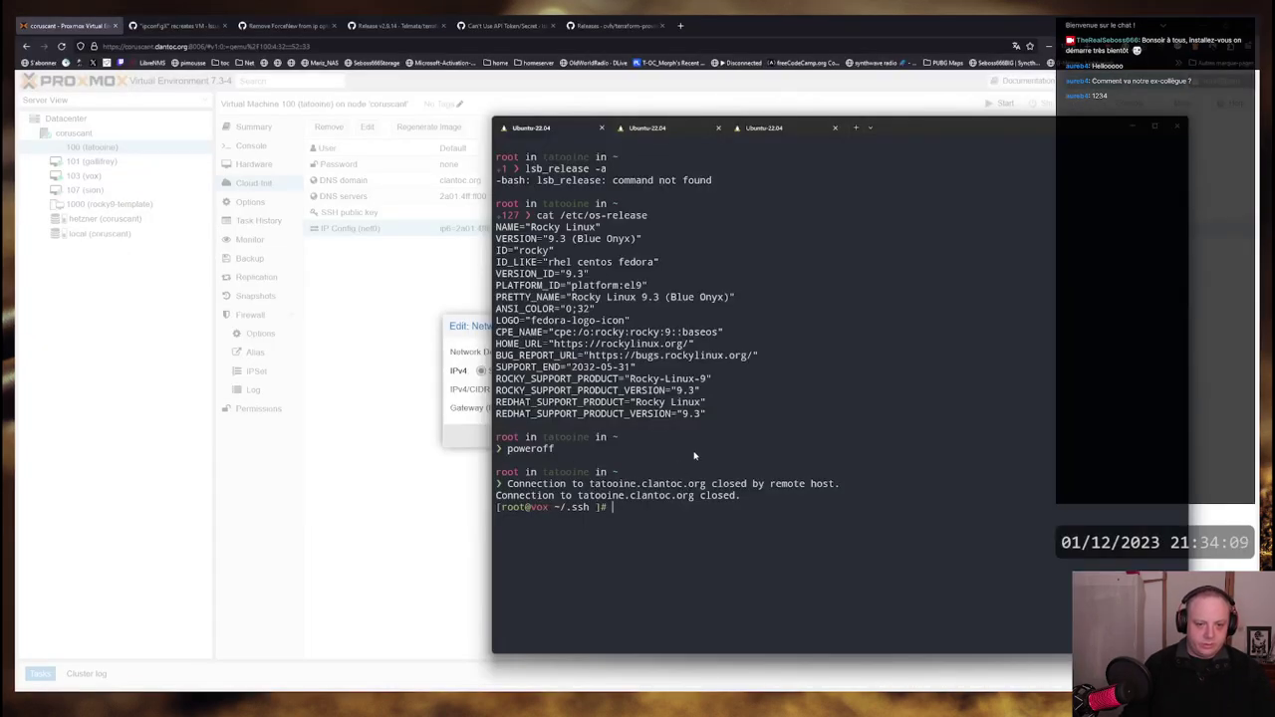
{"action": "left_click", "coordinate": [814, 134]}
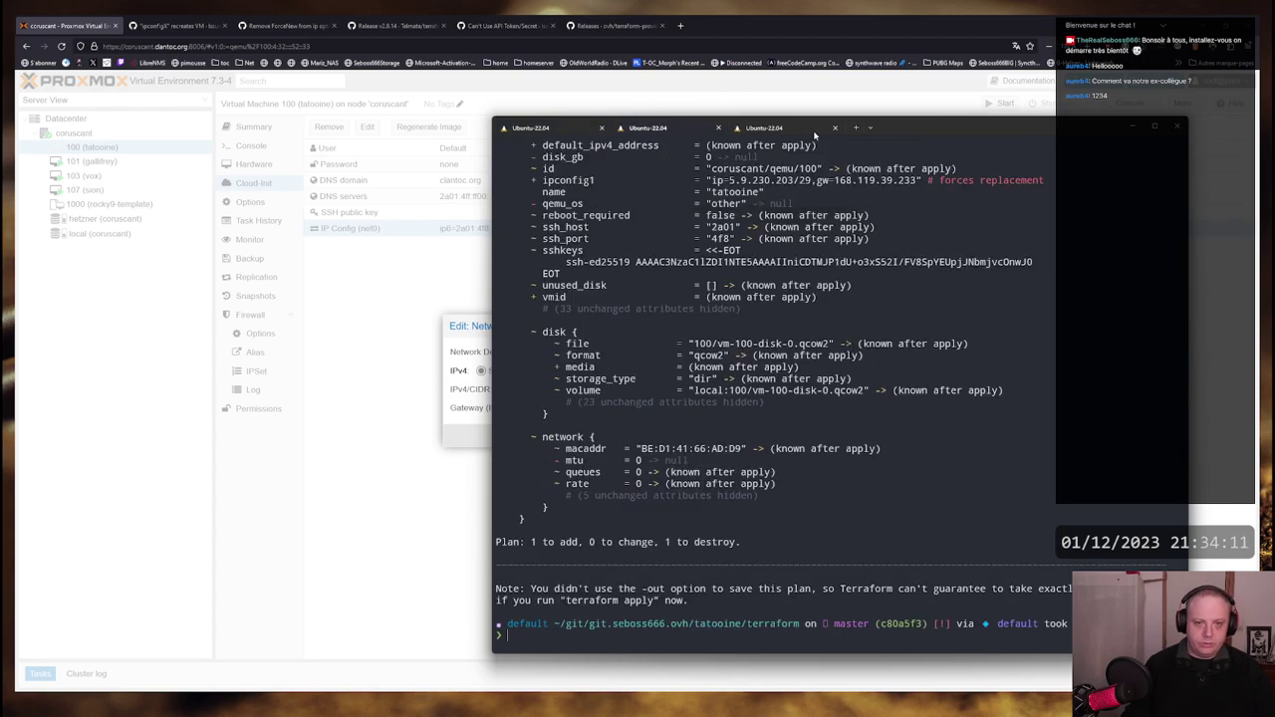
{"action": "key", "text": "Up"}
{"action": "key", "text": "Up"}
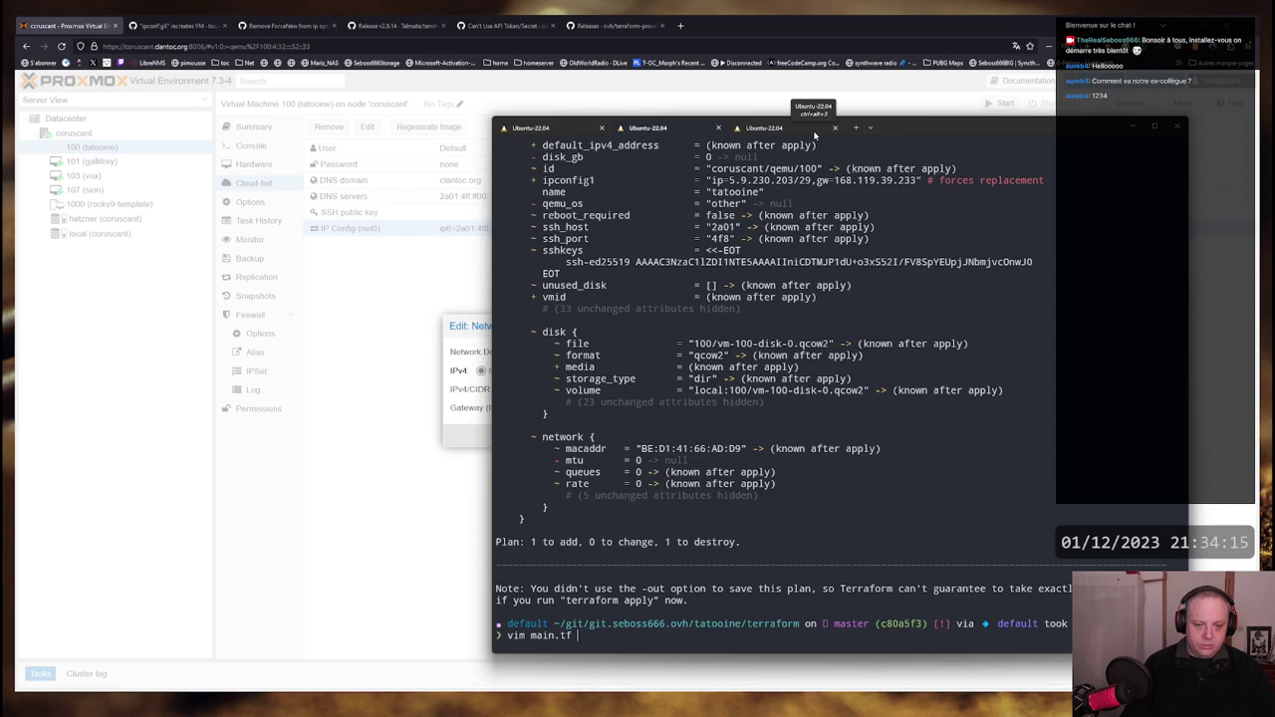
{"action": "key", "text": "Up"}
{"action": "key", "text": "Up"}
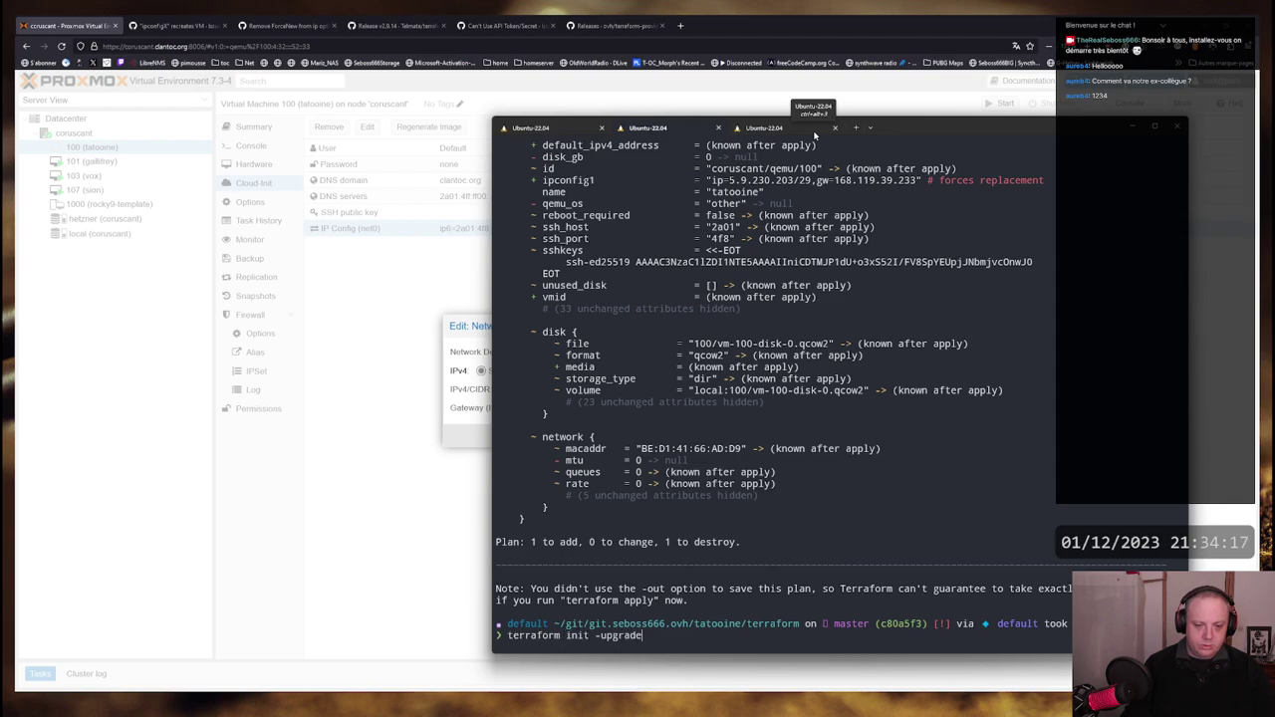
{"action": "left_click_drag", "start_coordinate": [728, 181], "coordinate": [792, 186]}
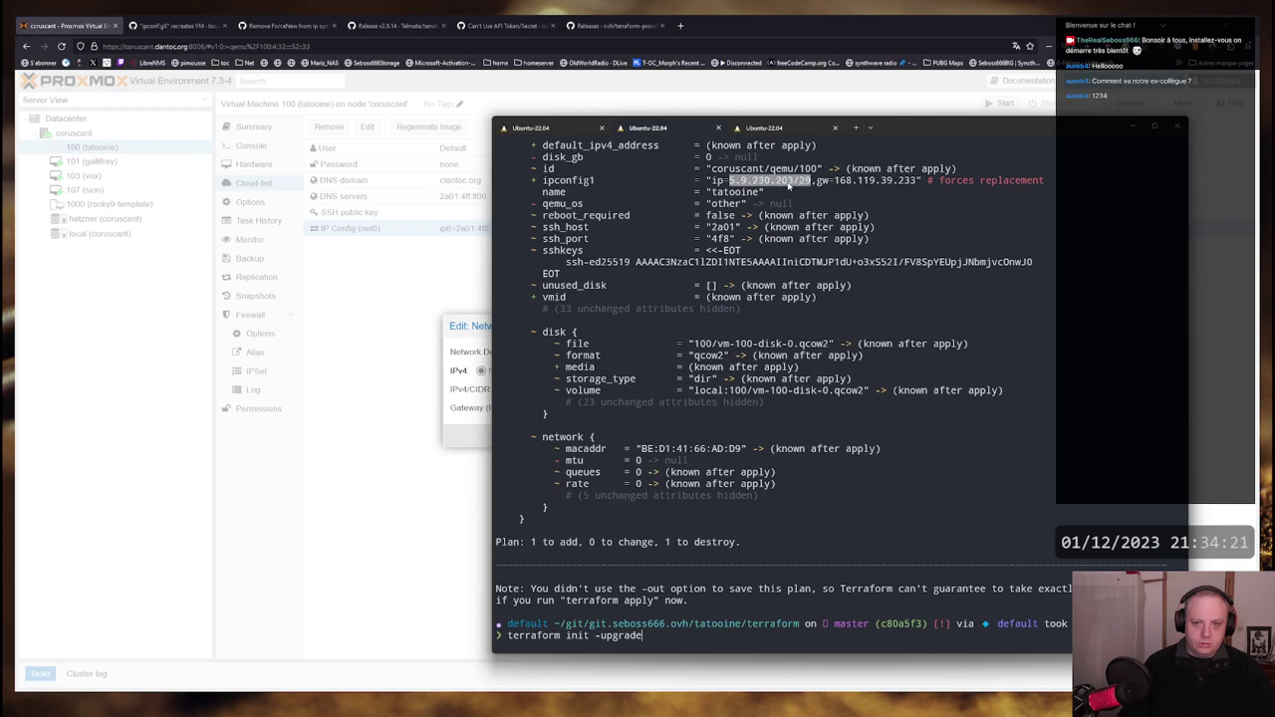
{"action": "key", "text": "ctrl+c"}
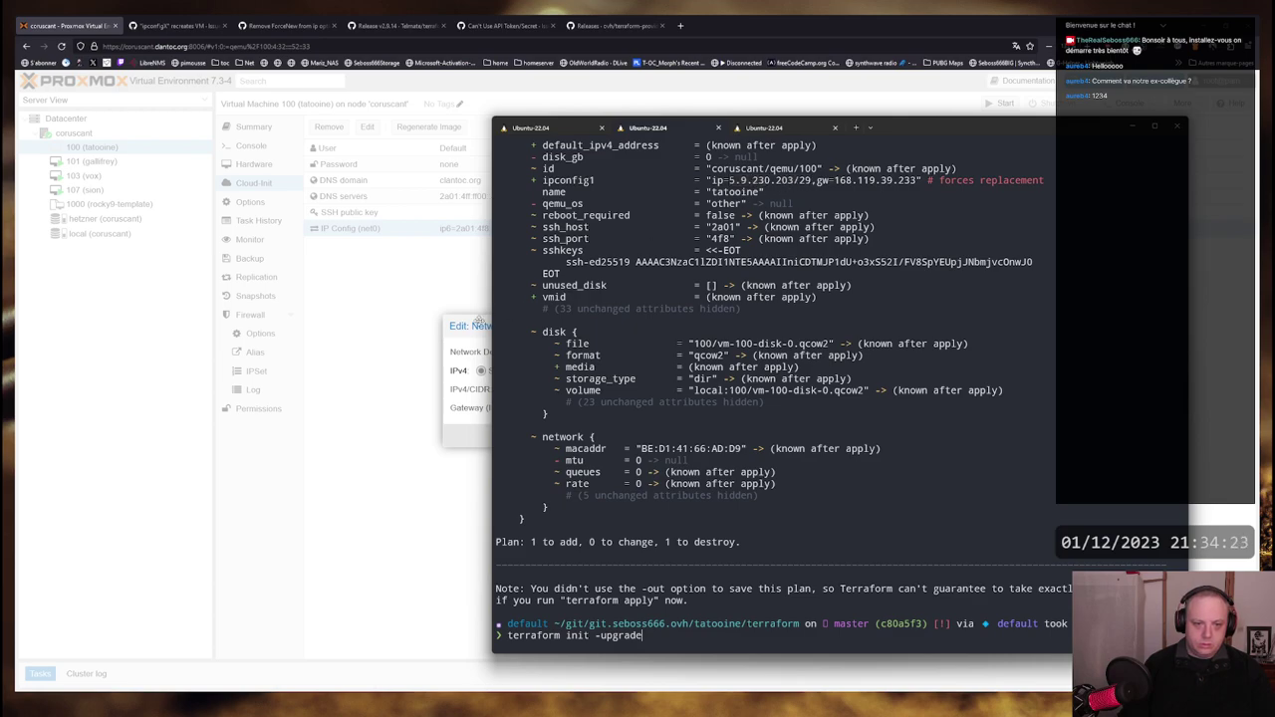
{"action": "left_click", "coordinate": [482, 319]}
{"action": "left_click", "coordinate": [544, 388]}
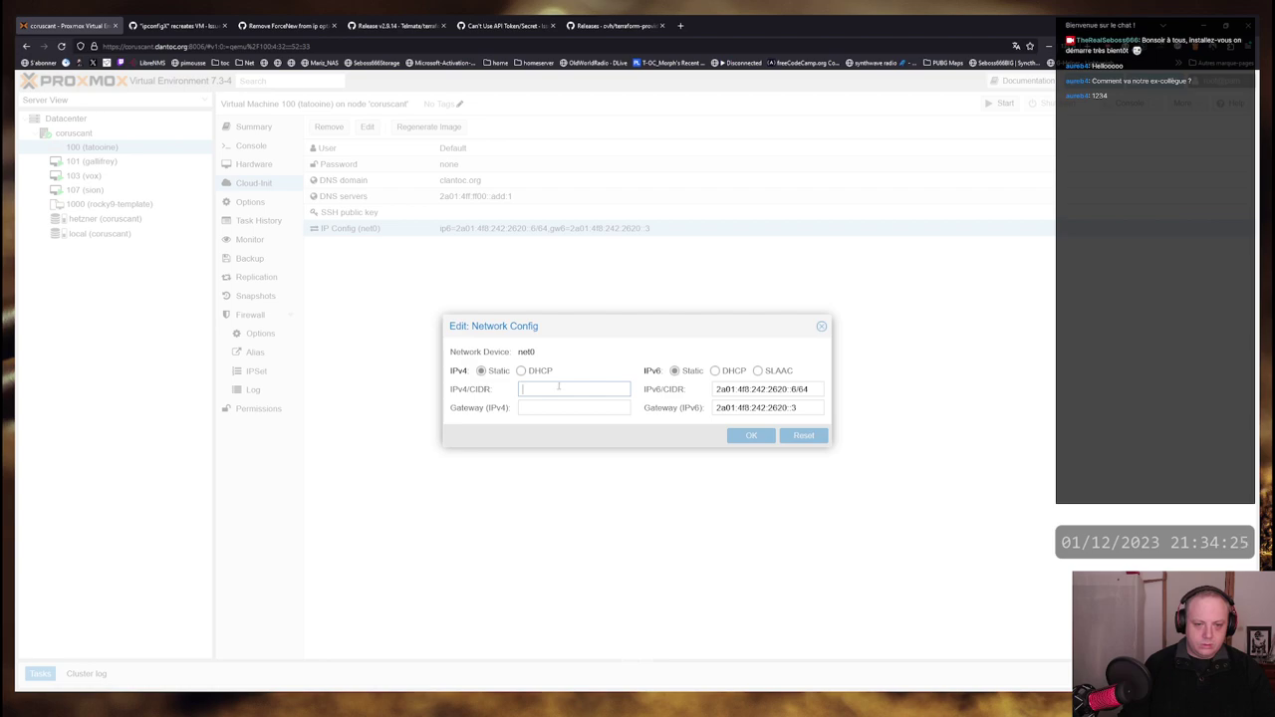
{"action": "key", "text": "ctrl+v"}
- Set the IPv4 gateway to 168.119.39.233, copied from the terminal, and save
{"action": "left_click", "coordinate": [579, 413]}
{"action": "key", "text": "alt+Tab"}
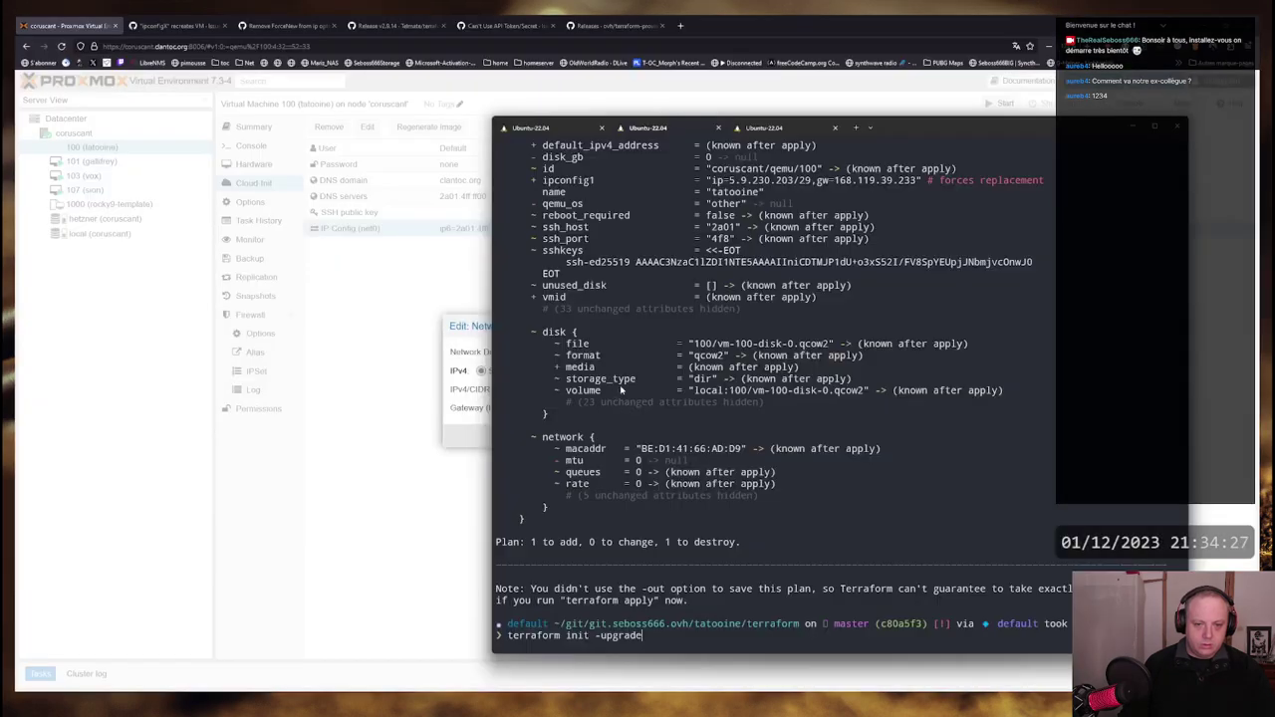
{"action": "left_click_drag", "start_coordinate": [833, 184], "coordinate": [915, 187]}
{"action": "key", "text": "ctrl+c"}
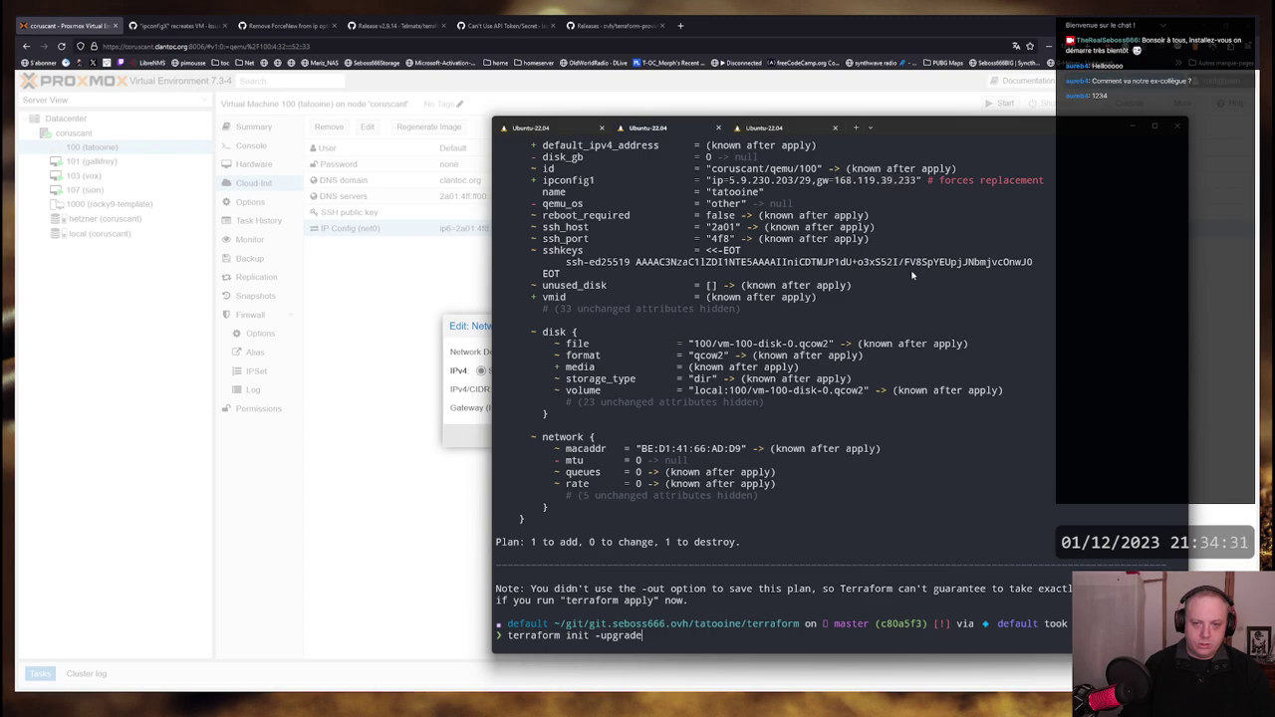
{"action": "key", "text": "alt+Tab"}
{"action": "key", "text": "ctrl+v"}
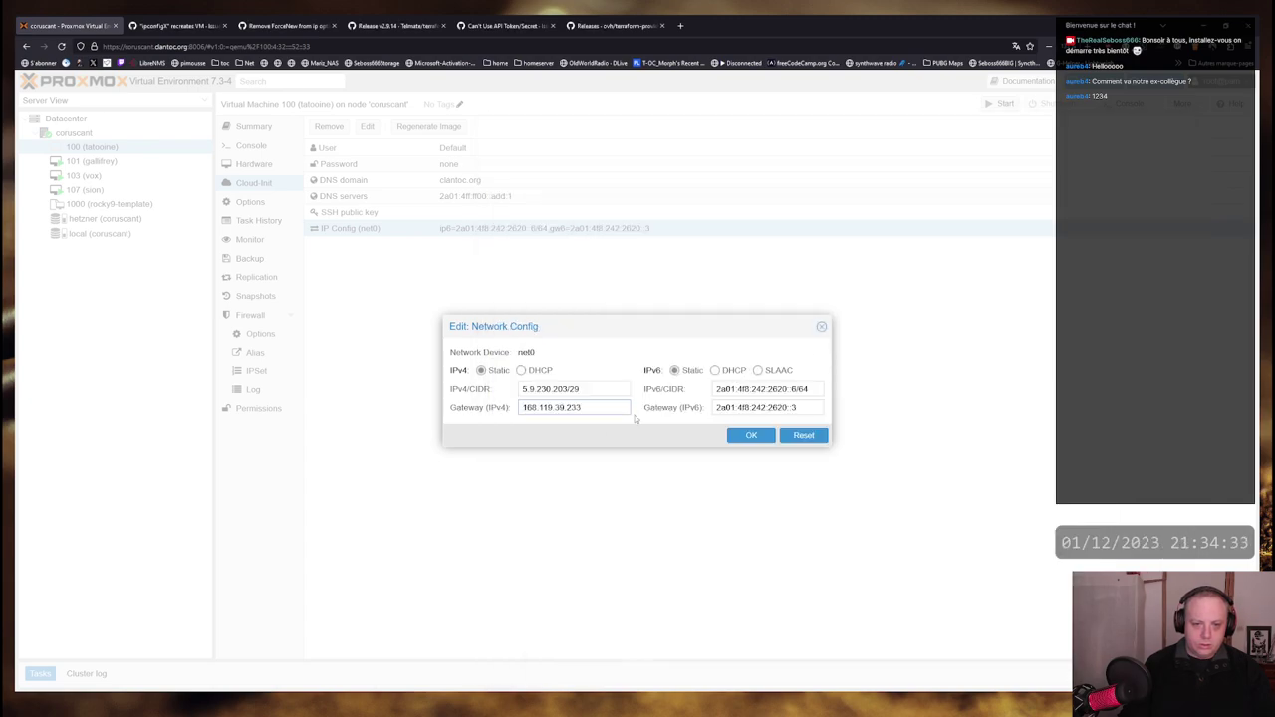
{"action": "left_click", "coordinate": [750, 436]}
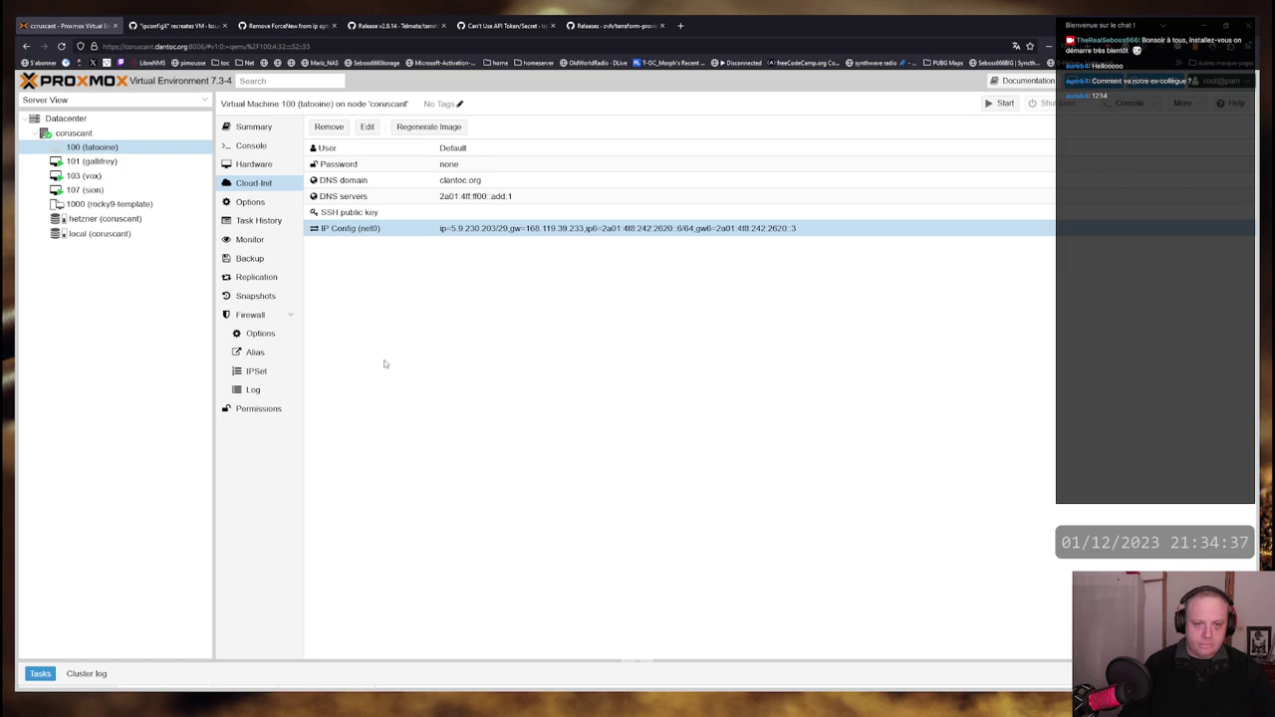
- Start VM 100 (tatooine) and open its console
{"action": "left_click", "coordinate": [79, 147]}
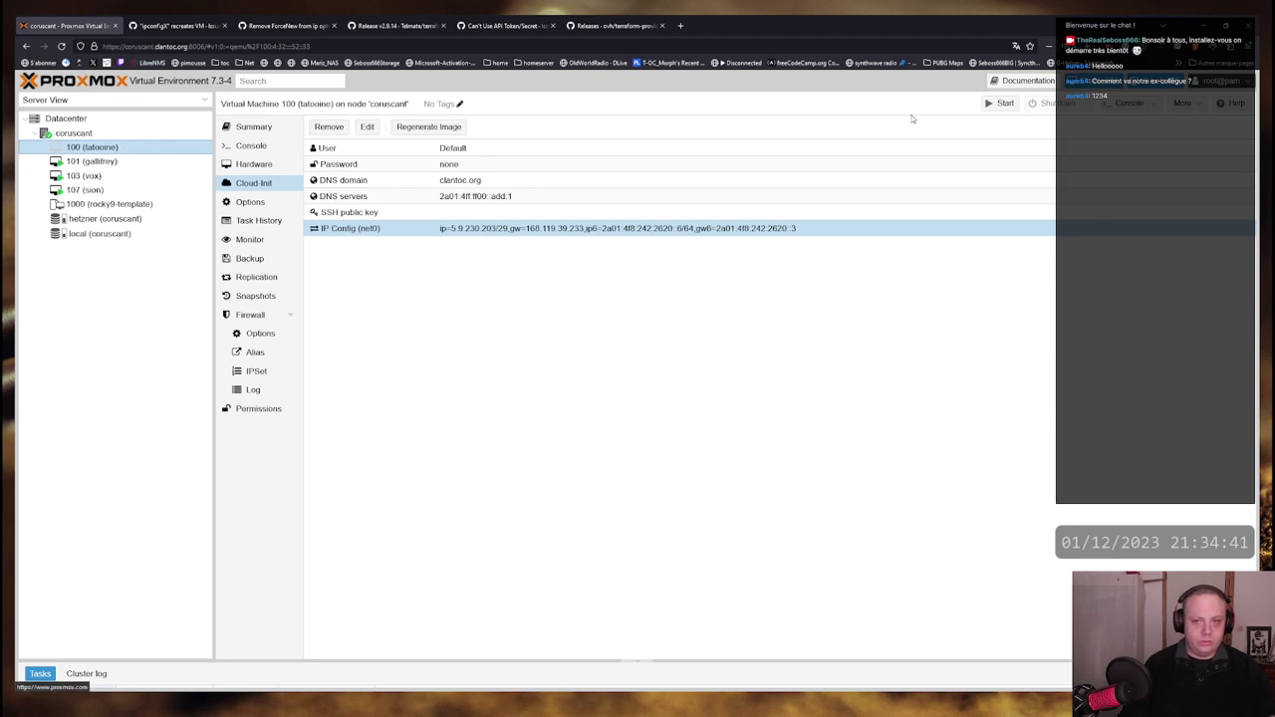
{"action": "left_click", "coordinate": [1005, 103]}
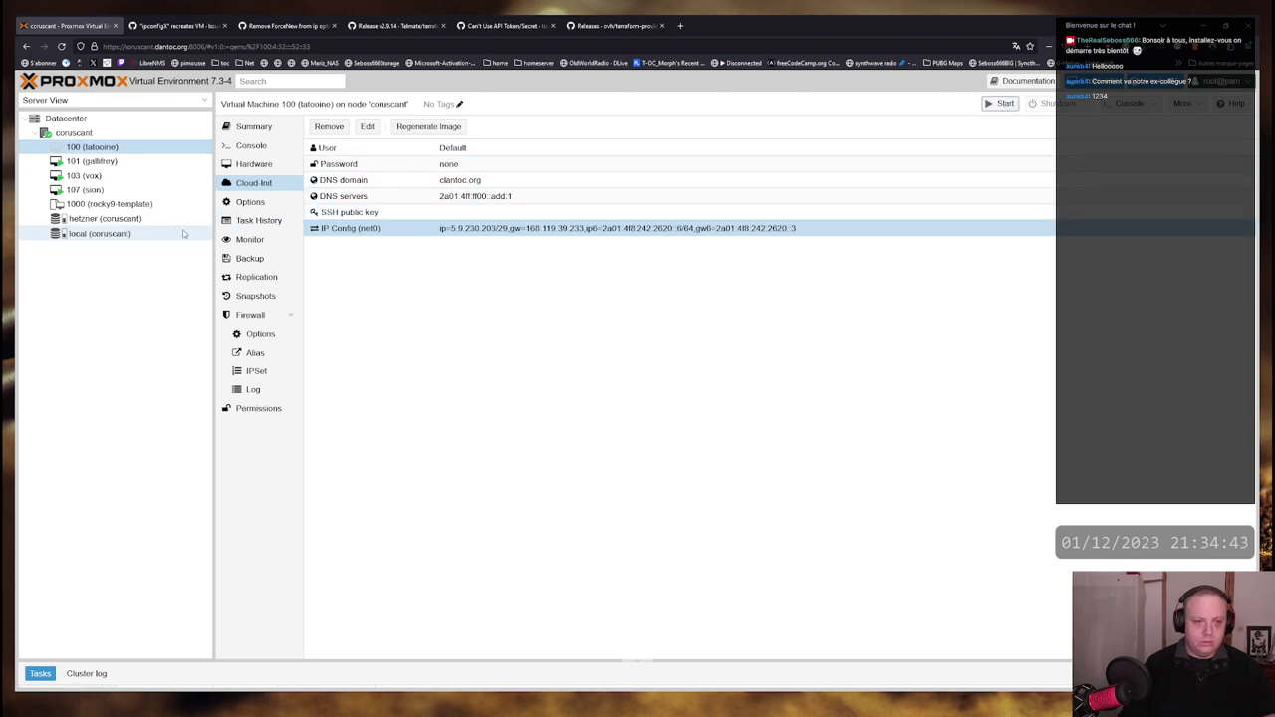
{"action": "left_click", "coordinate": [249, 147]}
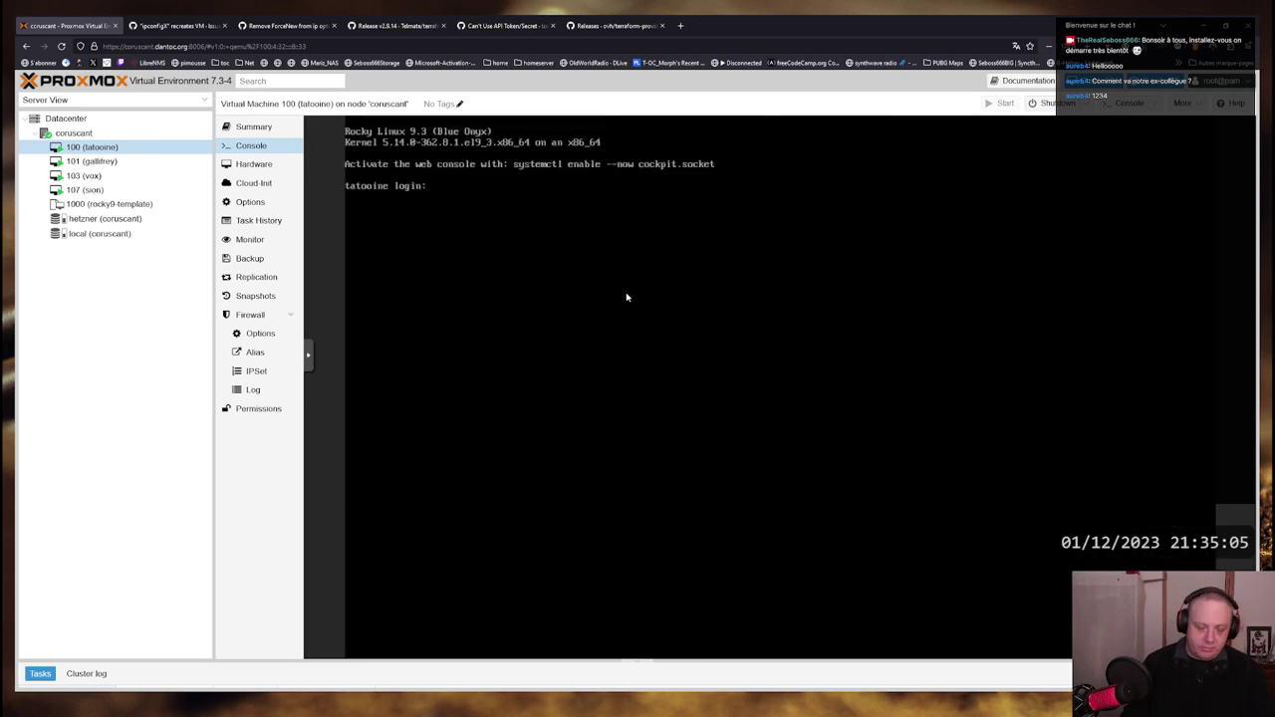
{"action": "type", "text": "eboss"}
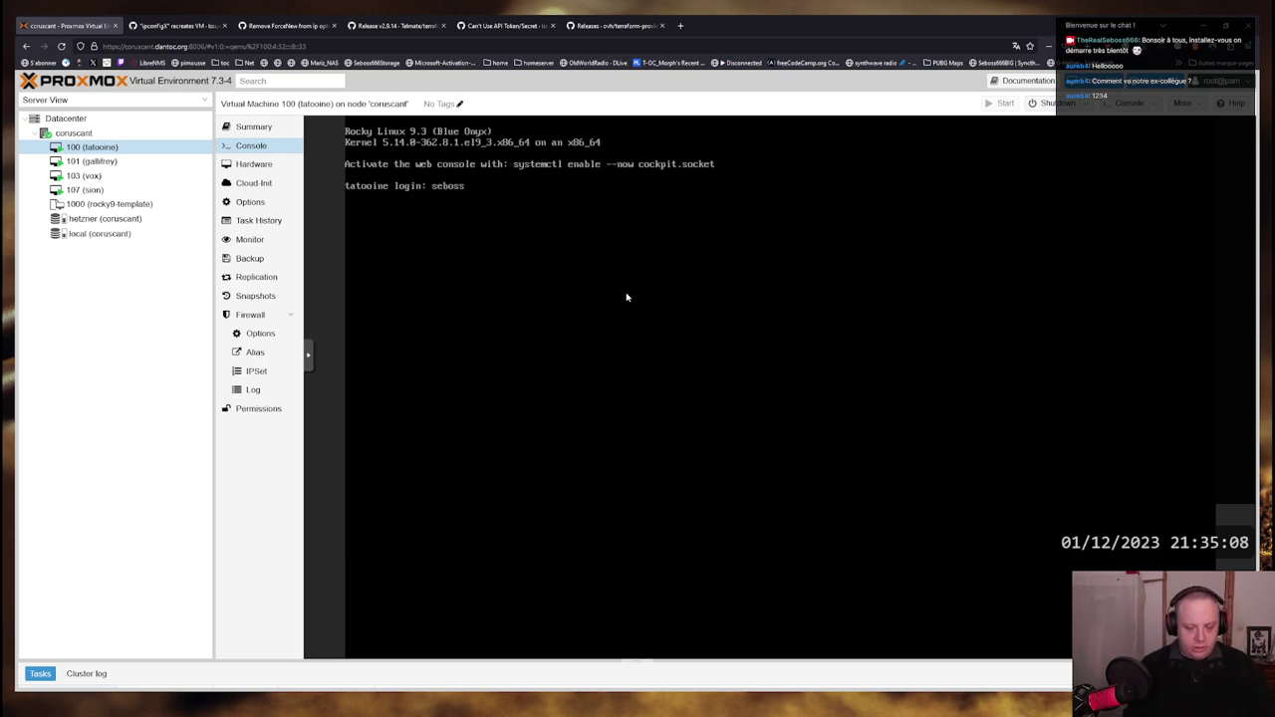
- Open the blog.seboss666.info site in a new browser tab
{"action": "key", "text": "alt+Tab"}
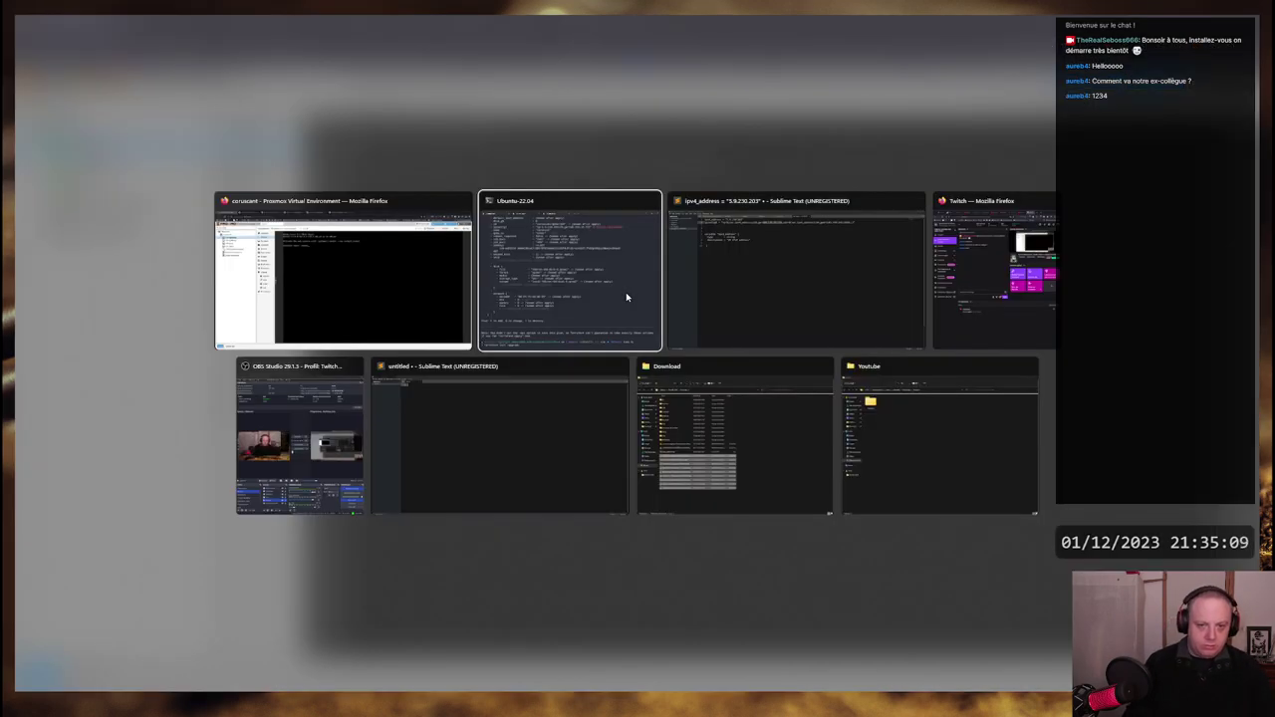
{"action": "key", "text": "alt+Tab"}
{"action": "key", "text": "alt+Tab"}
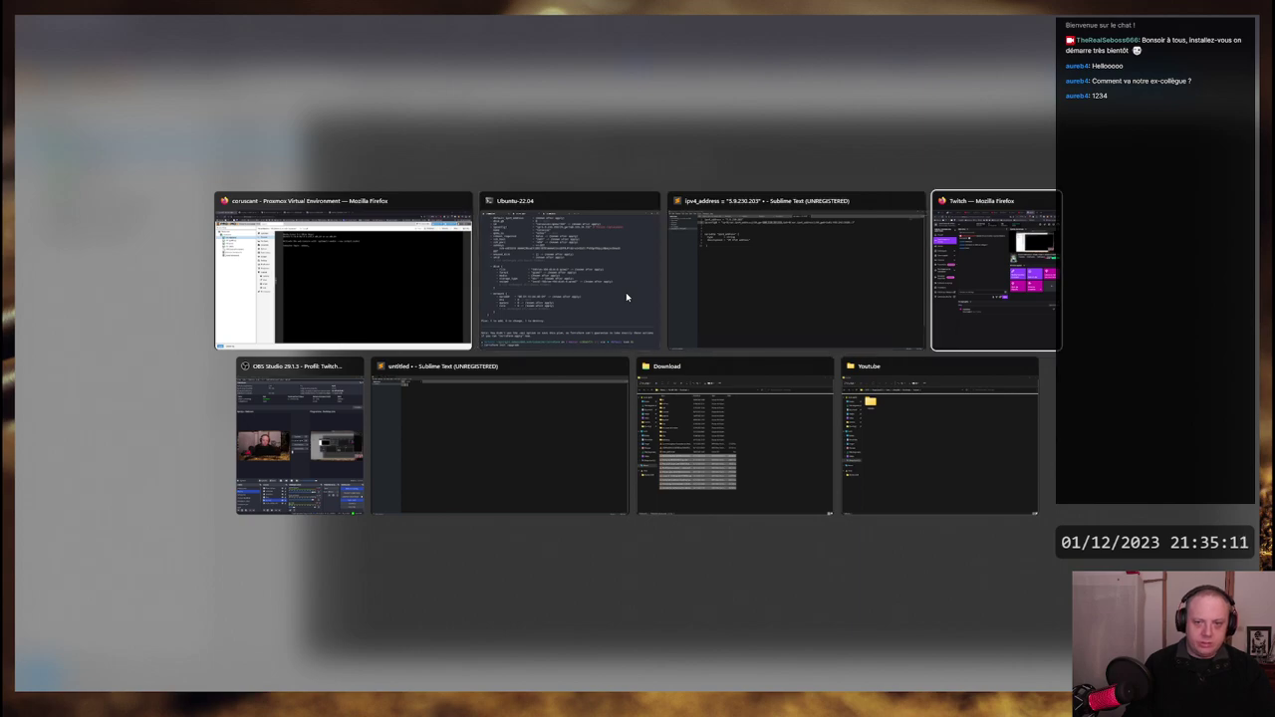
{"action": "key", "text": "alt+Tab"}
{"action": "key", "text": "alt+shift+Tab"}
{"action": "key", "text": "alt+shift+Tab"}
{"action": "key", "text": "alt+shift+Tab"}
{"action": "key", "text": "alt+shift+Tab"}
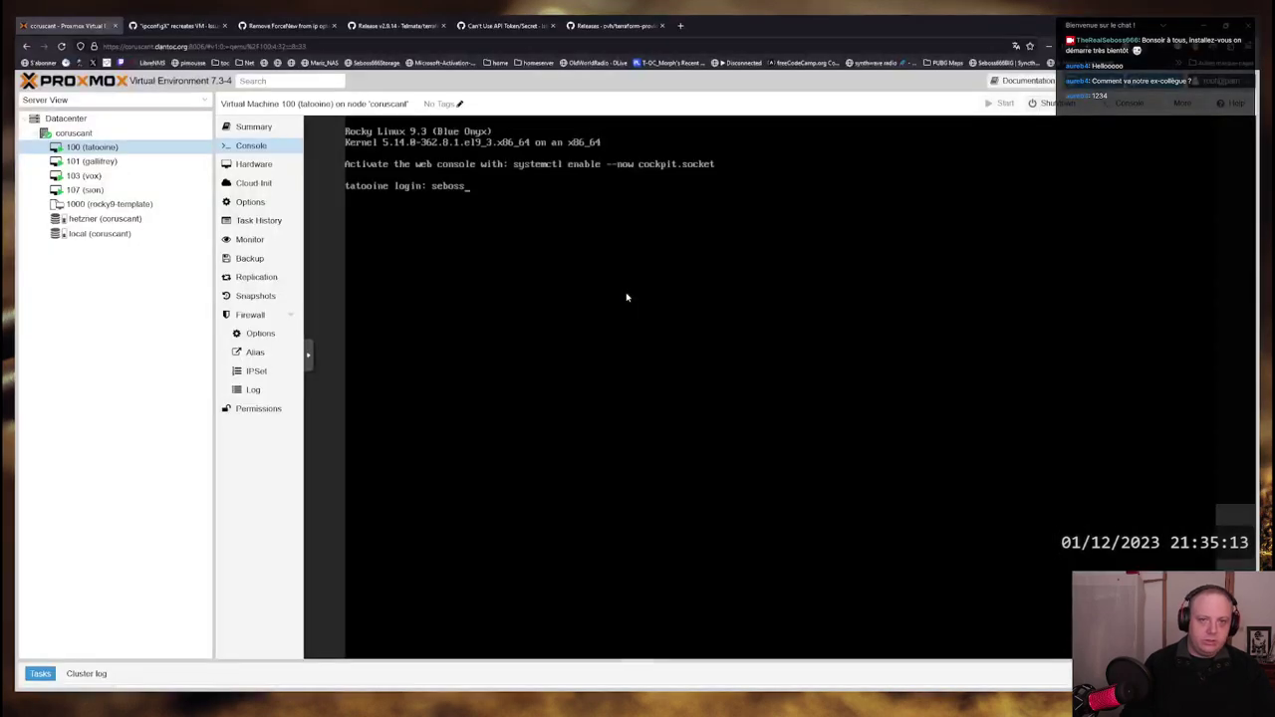
{"action": "left_click", "coordinate": [680, 25]}
{"action": "type", "text": "blog.seboss666.info/"}
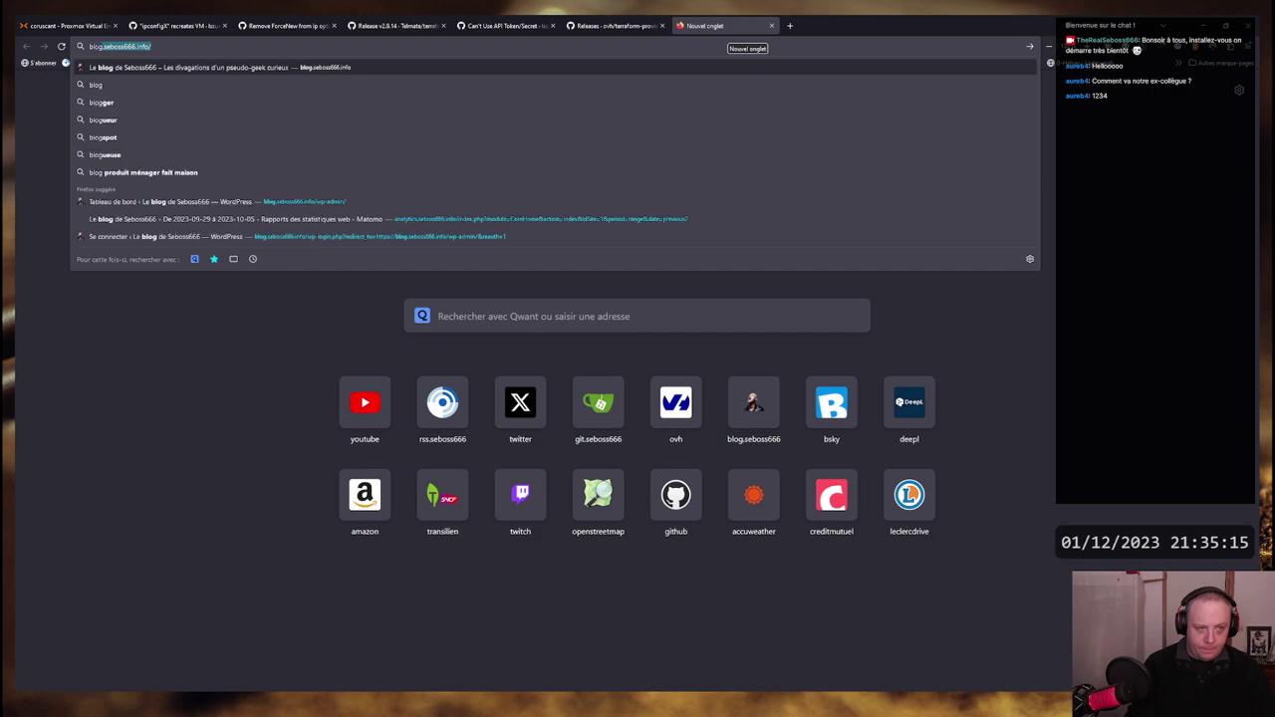
{"action": "key", "text": "Return"}
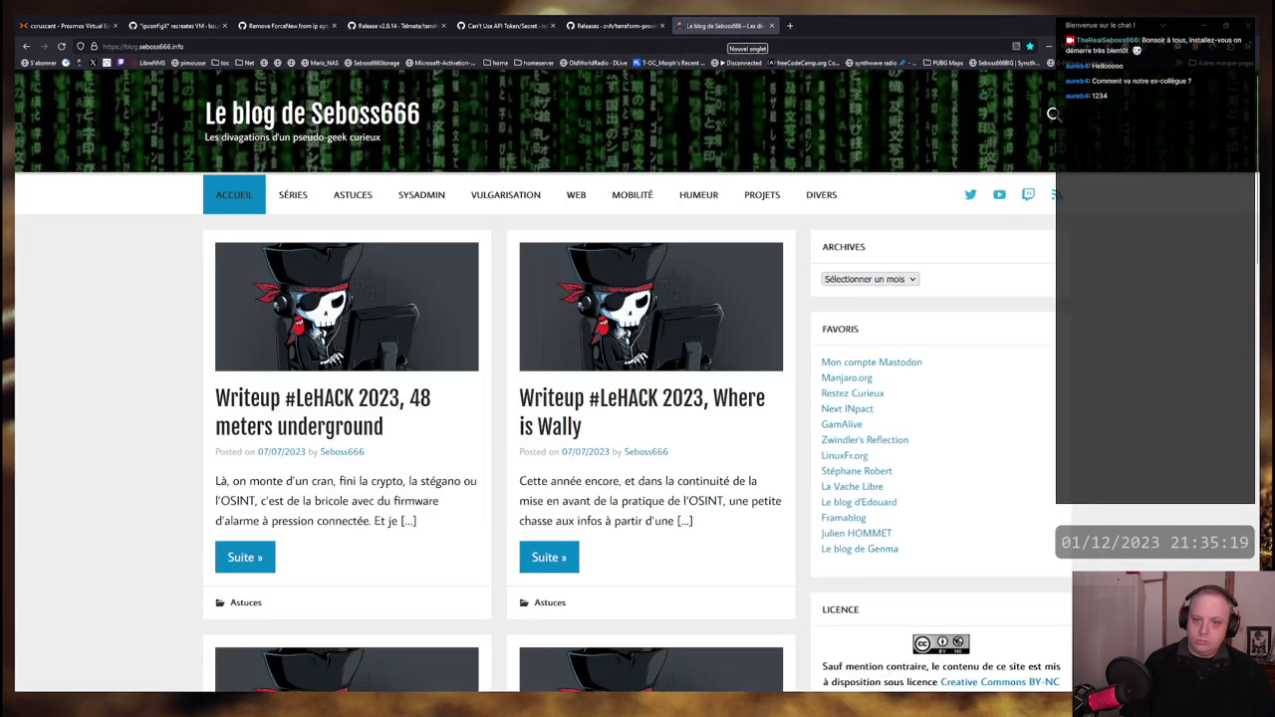
{"action": "key", "text": "alt+Tab"}
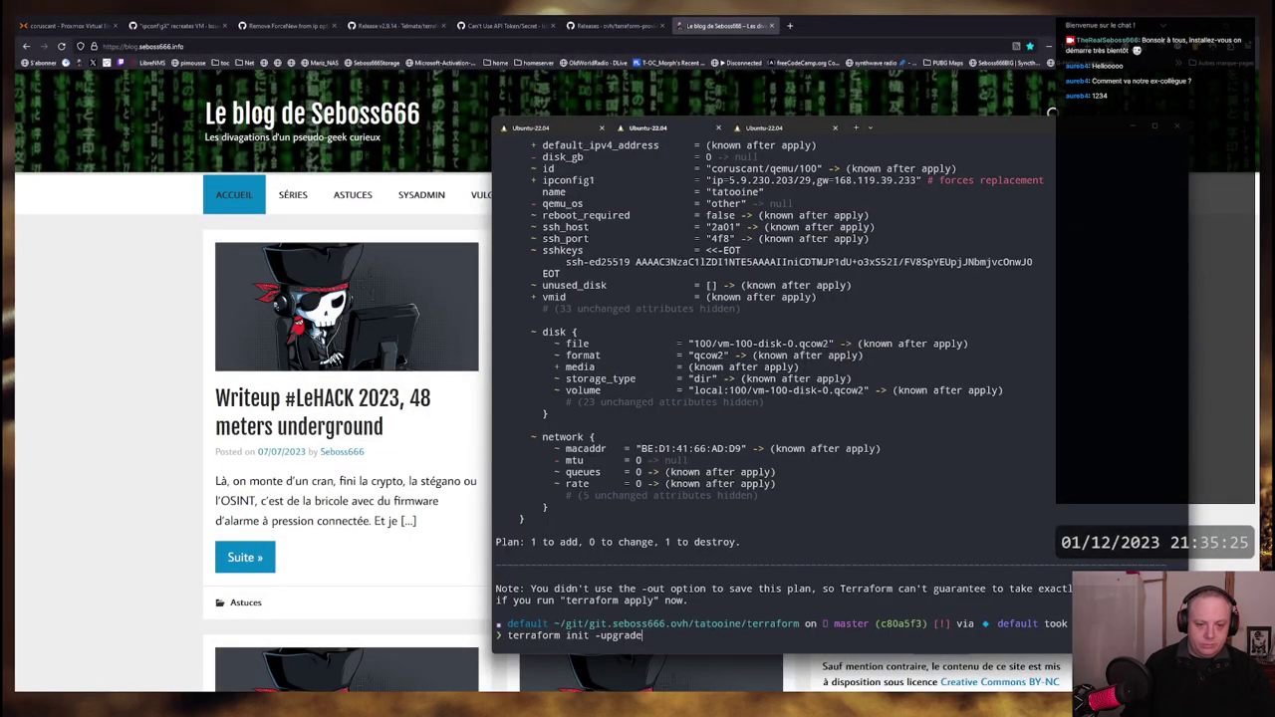
- Attempt SSH to tatooine, then query tatooine.clantoc.org's A and AAAA records with dig
{"action": "left_click", "coordinate": [648, 128]}
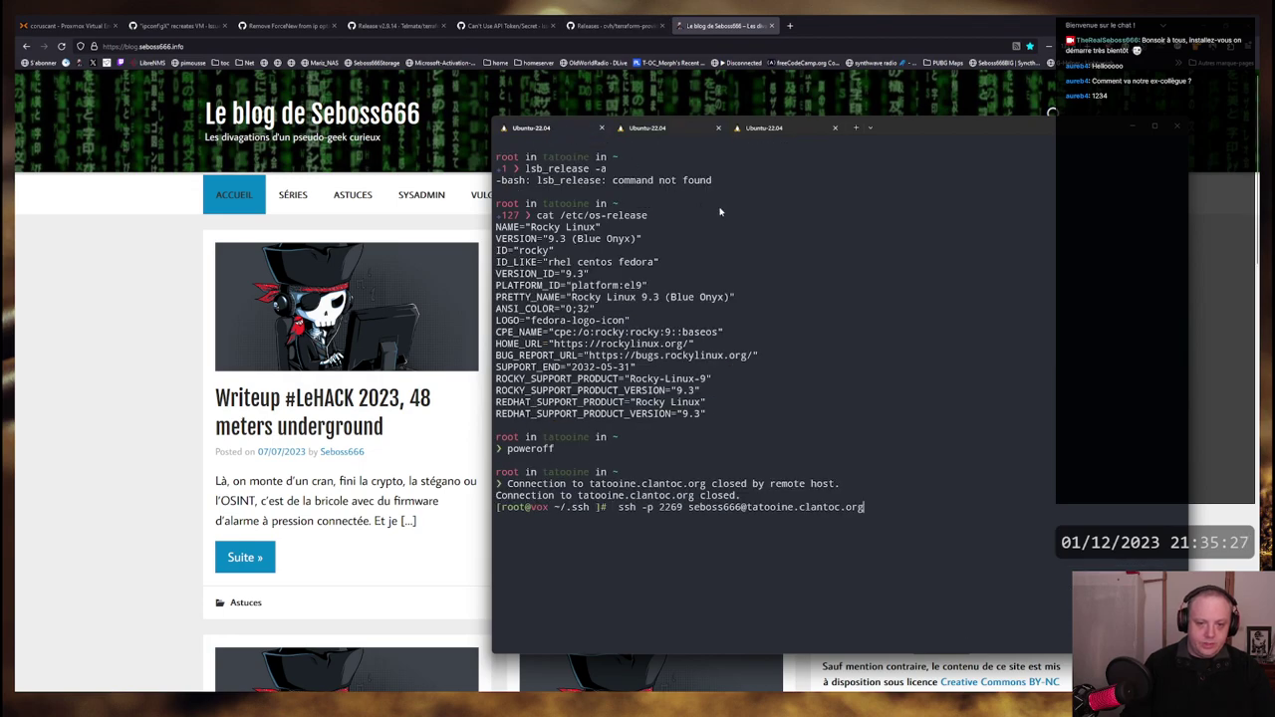
{"action": "key", "text": "Return"}
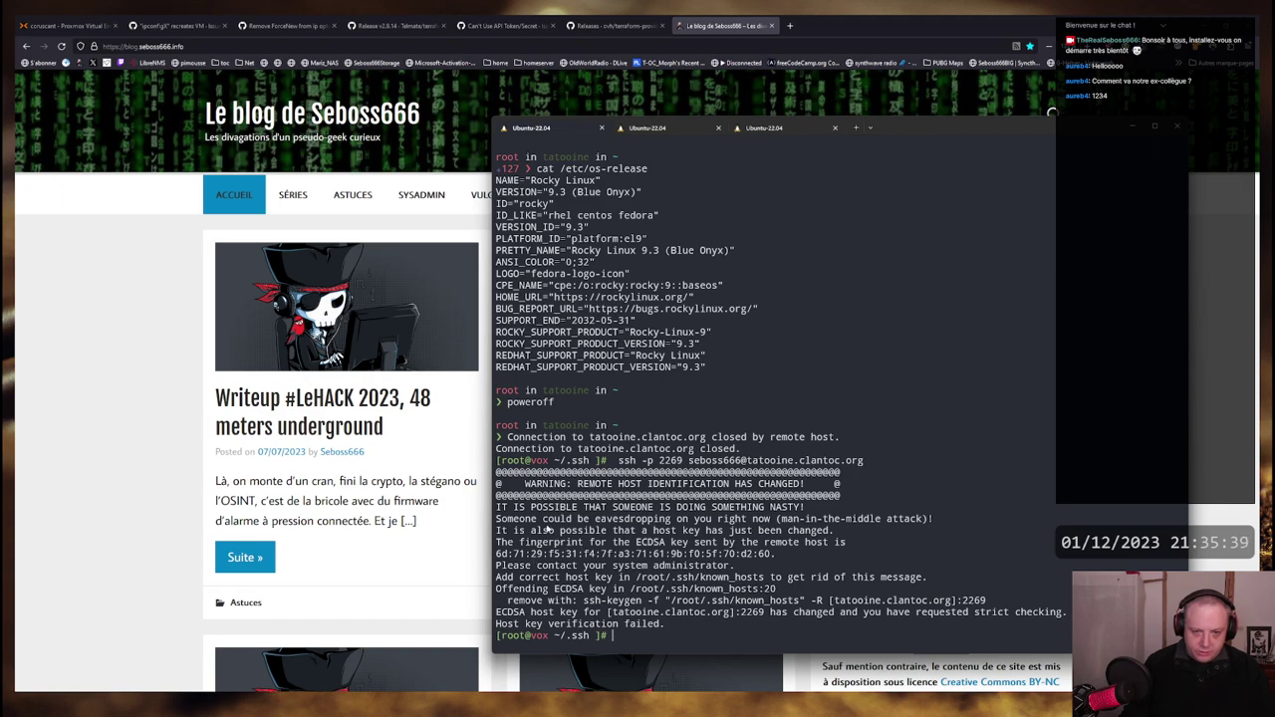
{"action": "key", "text": "Up"}
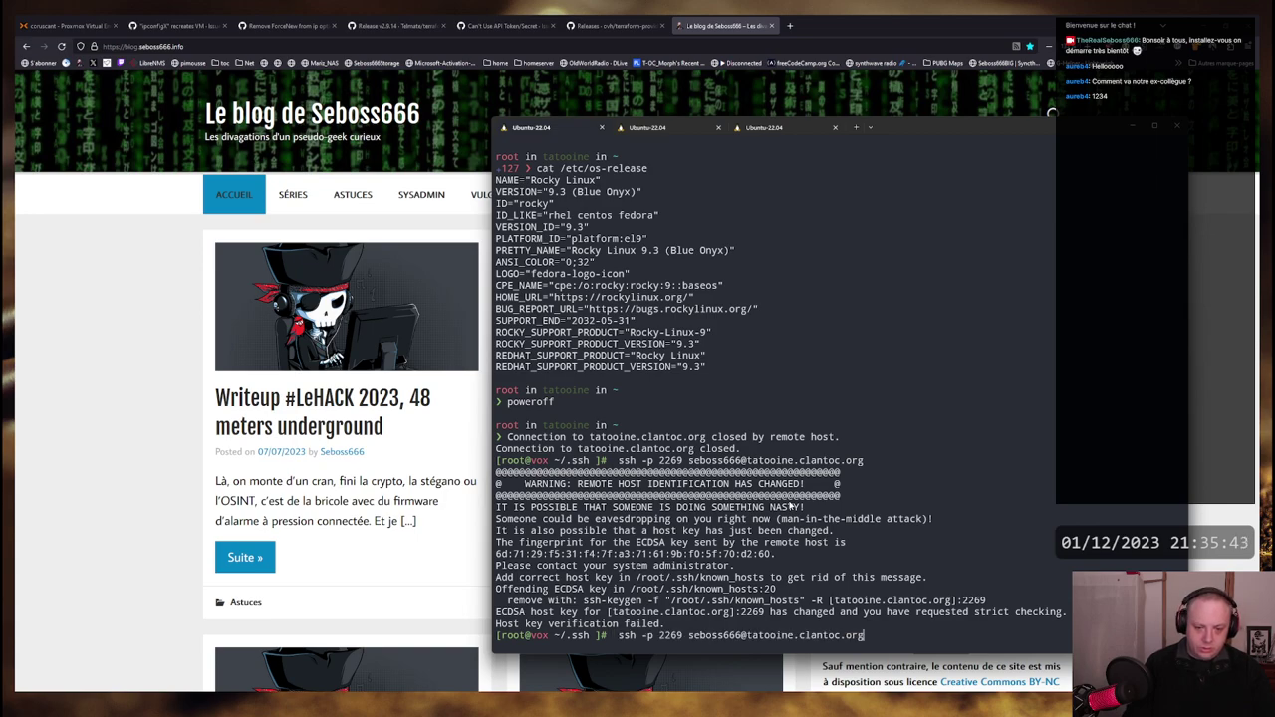
{"action": "key", "text": "ctrl+u"}
{"action": "type", "text": "dig "}
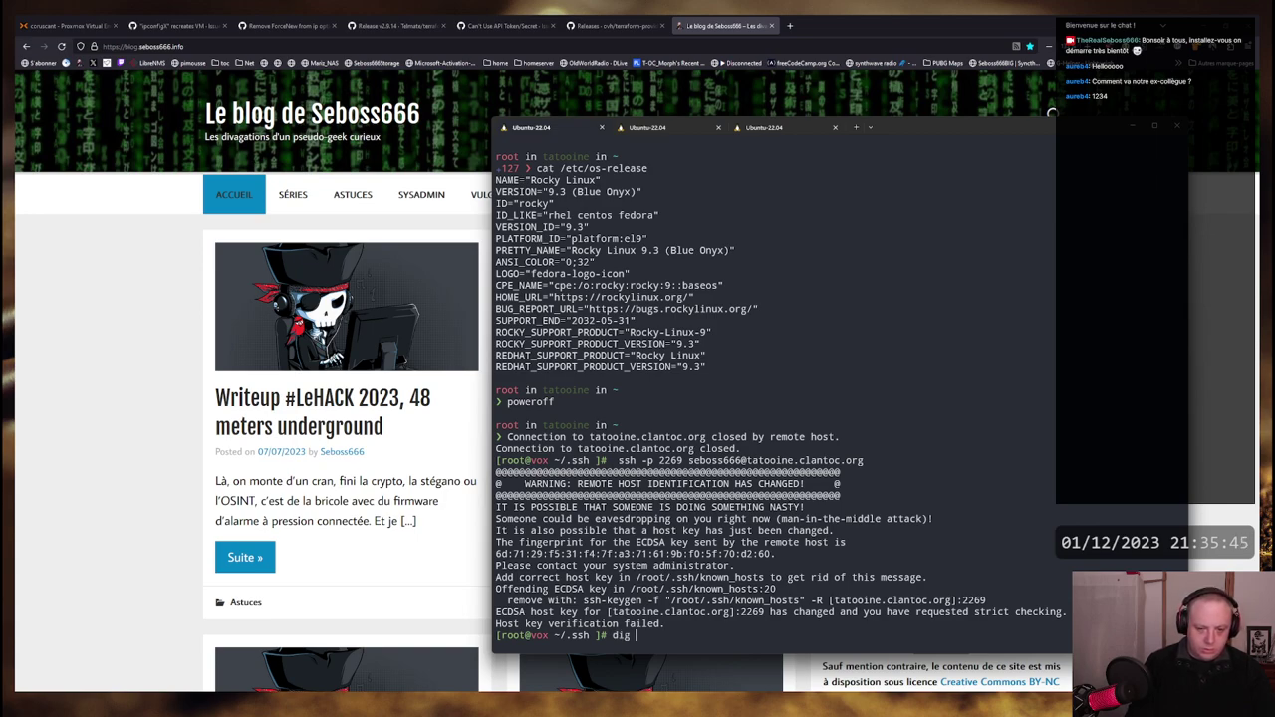
{"action": "type", "text": "tatooine.cla"}
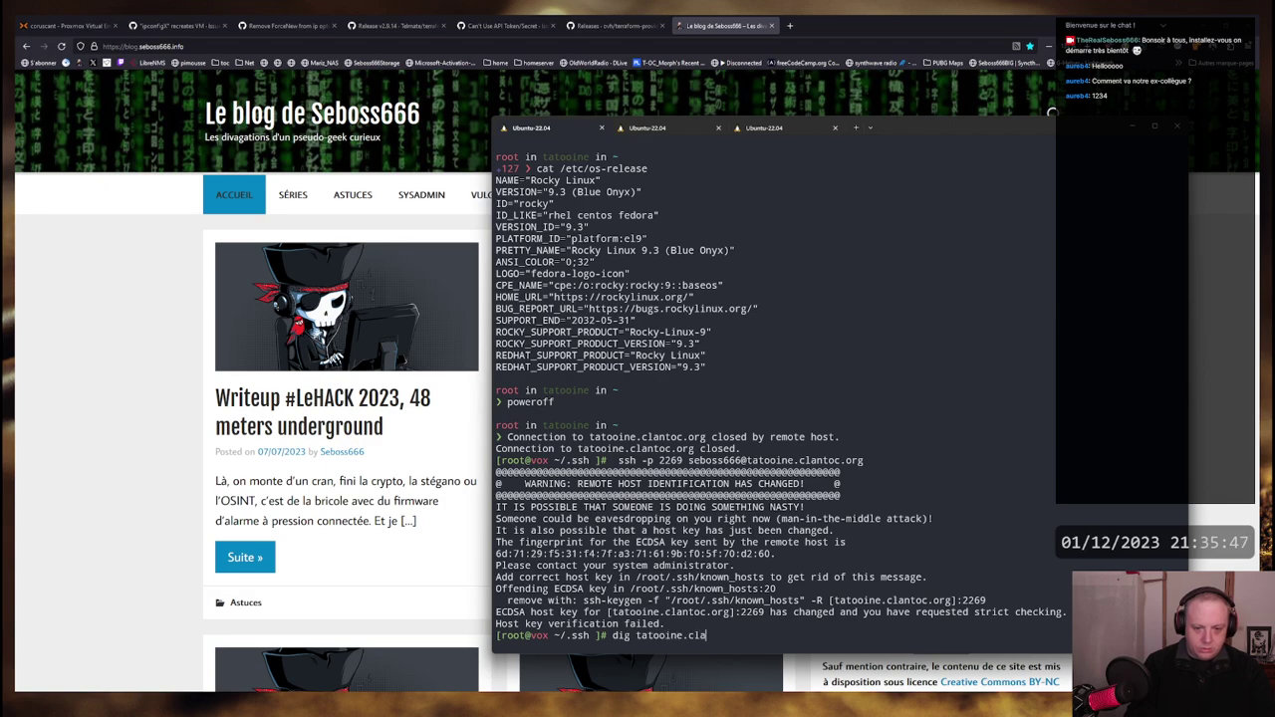
{"action": "type", "text": "ntoc.org"}
{"action": "key", "text": "Return"}
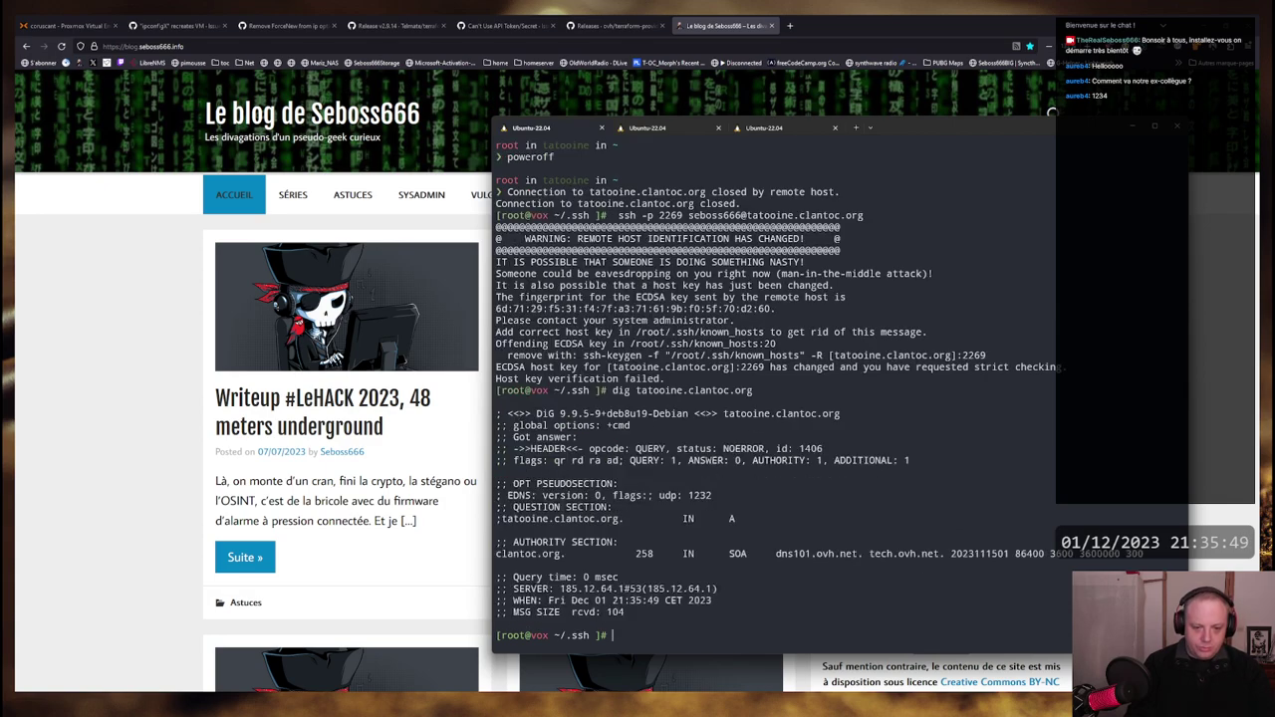
{"action": "key", "text": "Up"}
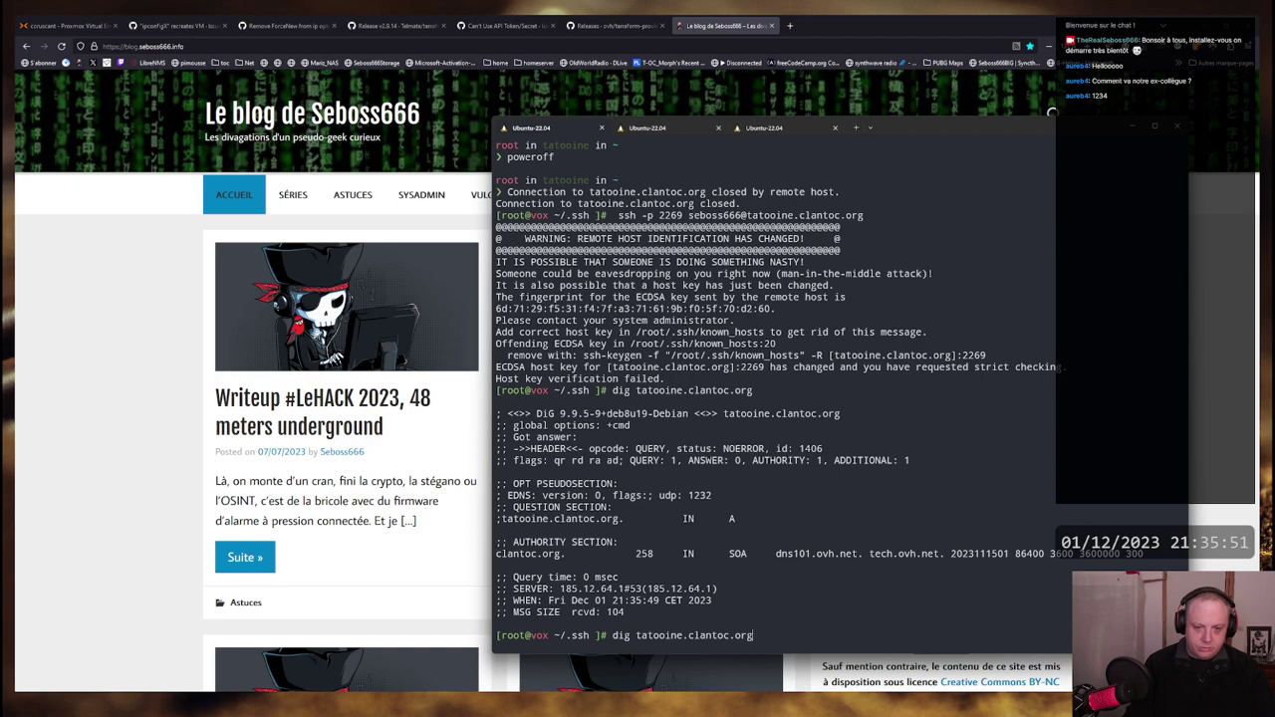
{"action": "type", "text": "AAAA"}
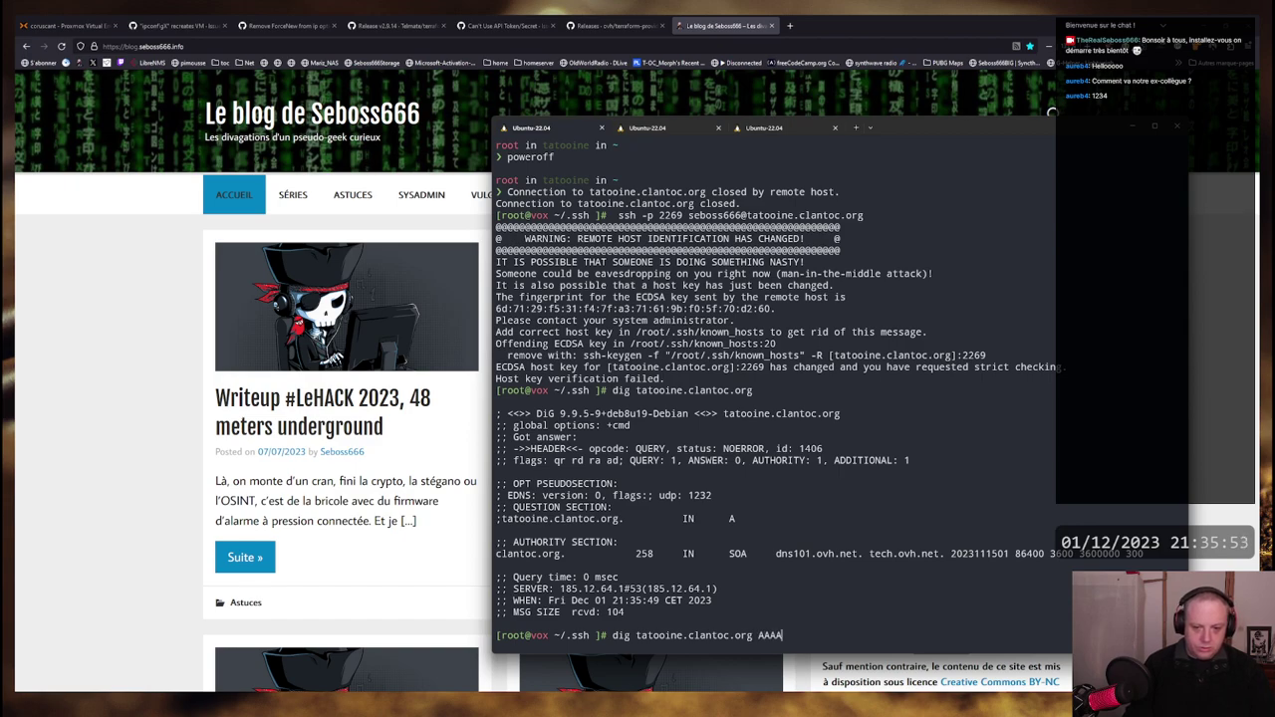
{"action": "key", "text": "Return"}
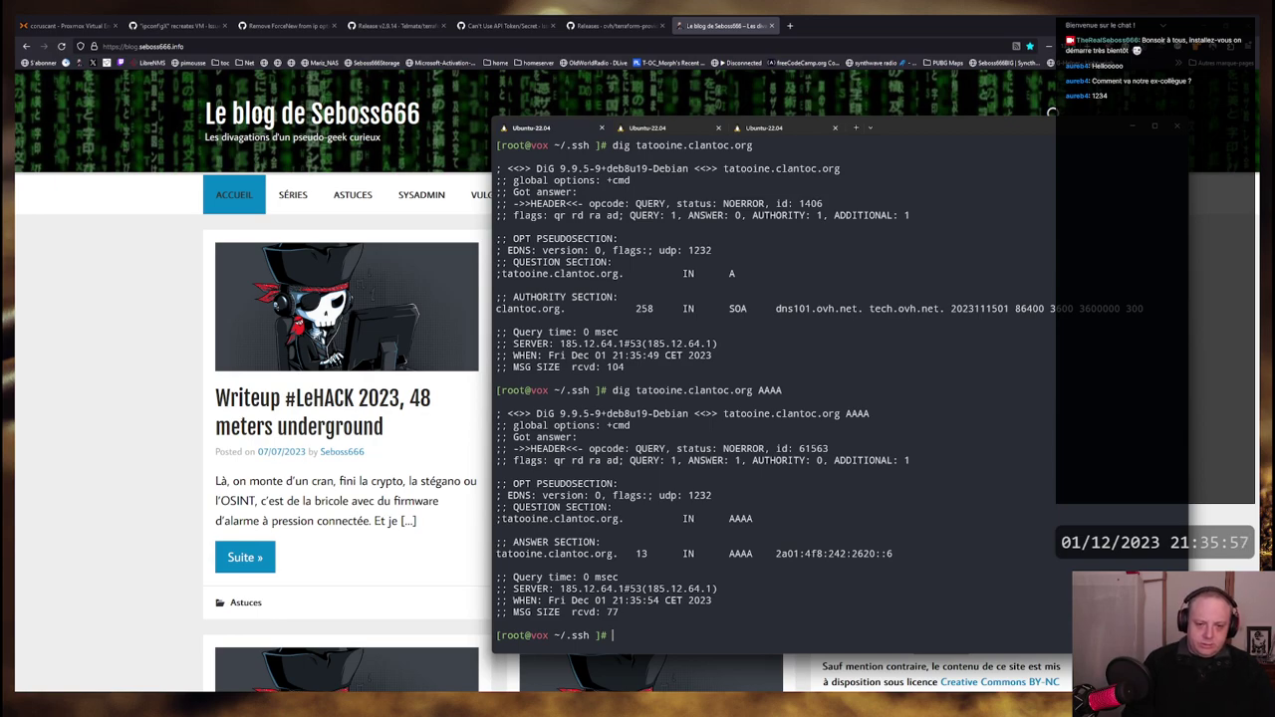
- SSH into tatooine on port 2269 with -oStrictHostKeyChecking=no to bypass the changed host key
{"action": "key", "text": "Up"}
{"action": "key", "text": "Up"}
{"action": "key", "text": "Up"}
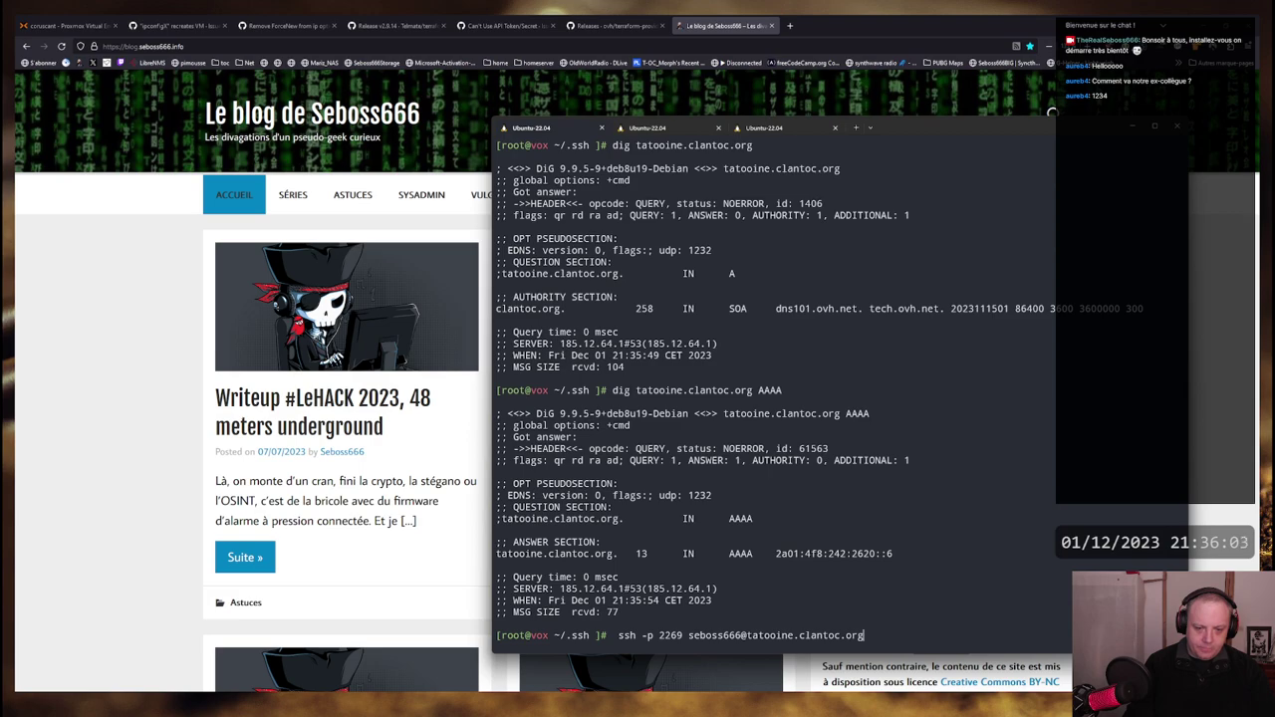
{"action": "key", "text": "ctrl+u"}
{"action": "type", "text": "vim conf"}
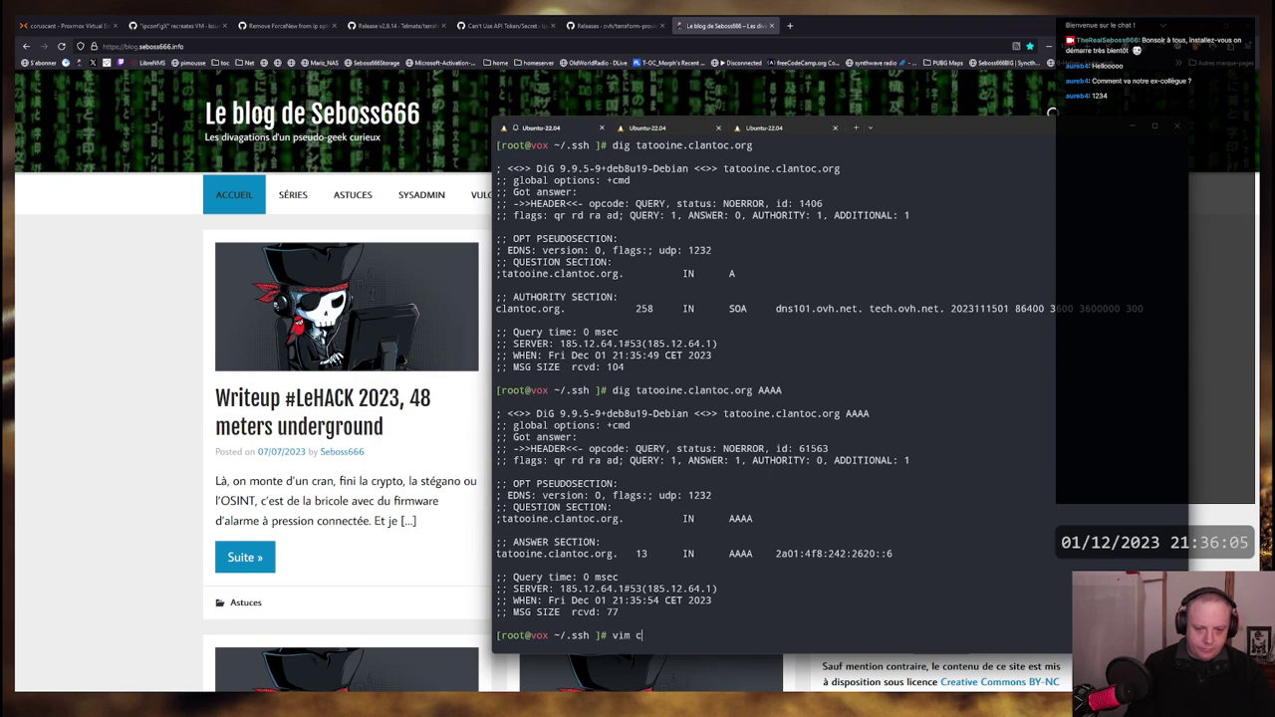
{"action": "key", "text": "BackSpace"}
{"action": "key", "text": "BackSpace"}
{"action": "key", "text": "BackSpace"}
{"action": "key", "text": "BackSpace"}
{"action": "key", "text": "BackSpace"}
{"action": "key", "text": "BackSpace"}
{"action": "key", "text": "BackSpace"}
{"action": "key", "text": "BackSpace"}
{"action": "key", "text": "Up"}
{"action": "key", "text": "Up"}
{"action": "key", "text": "Up"}
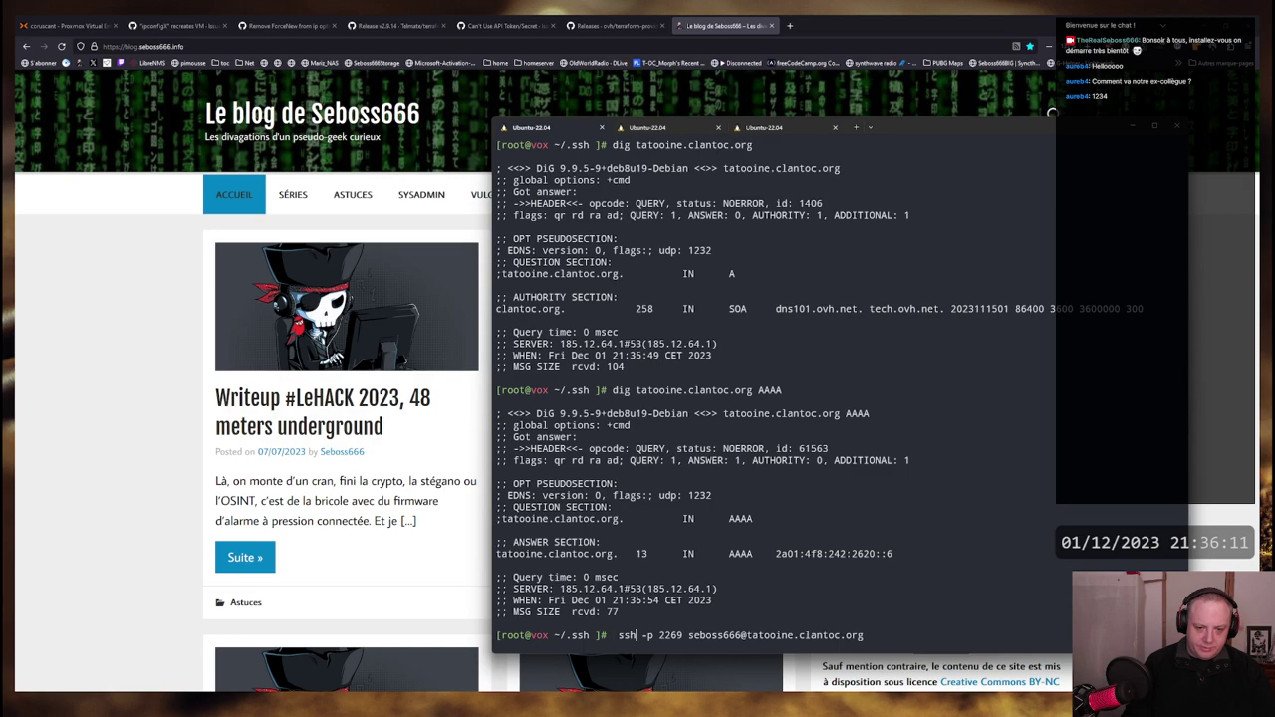
{"action": "type", "text": "-oStric"}
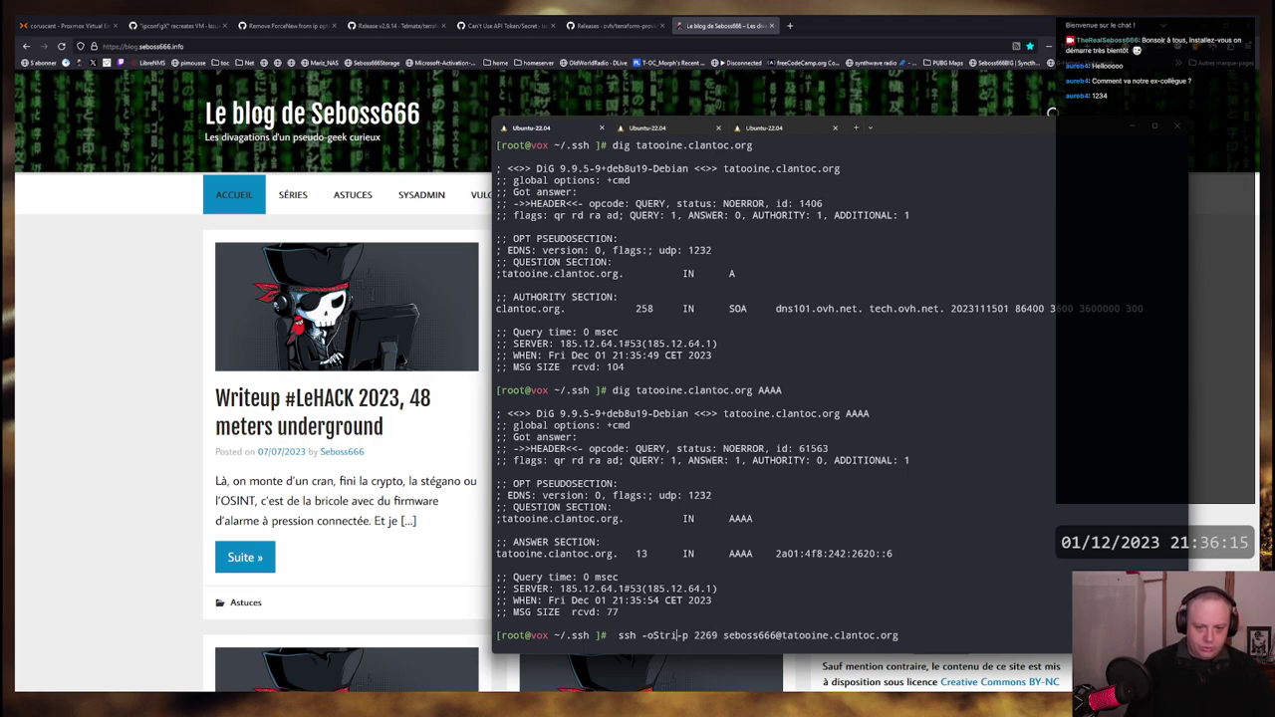
{"action": "type", "text": "tHost"}
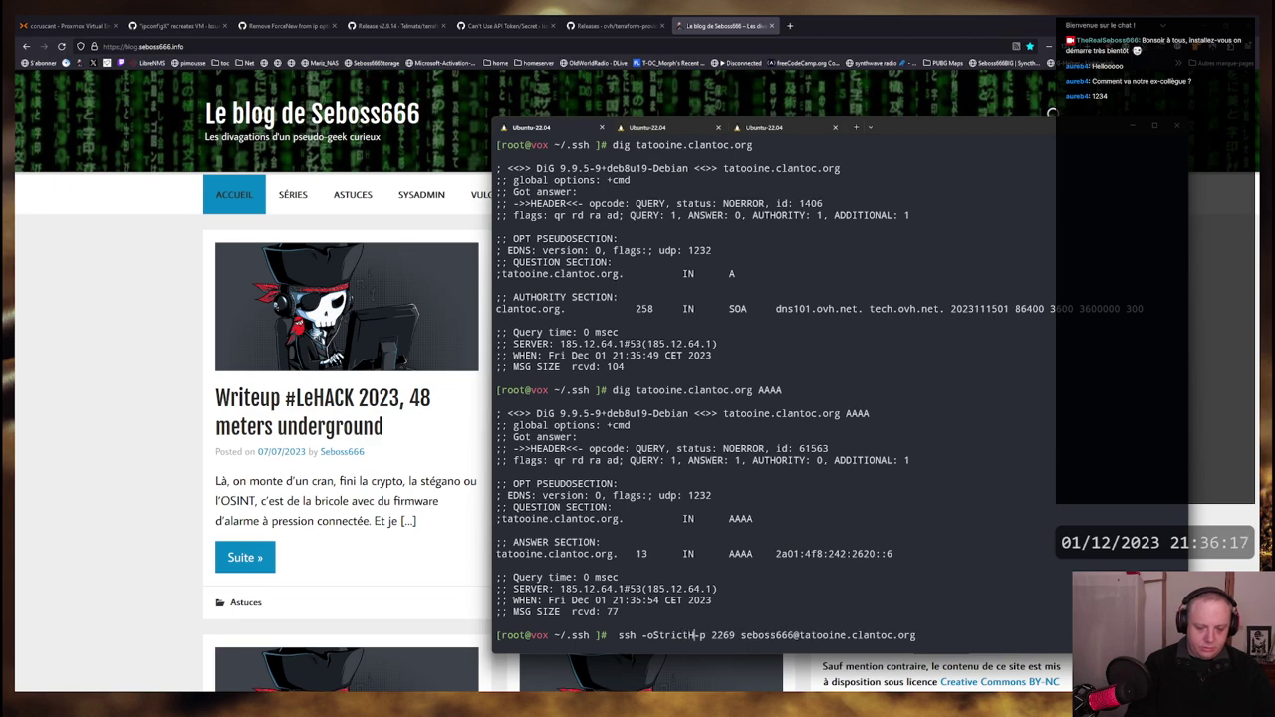
{"action": "type", "text": "KeyChe"}
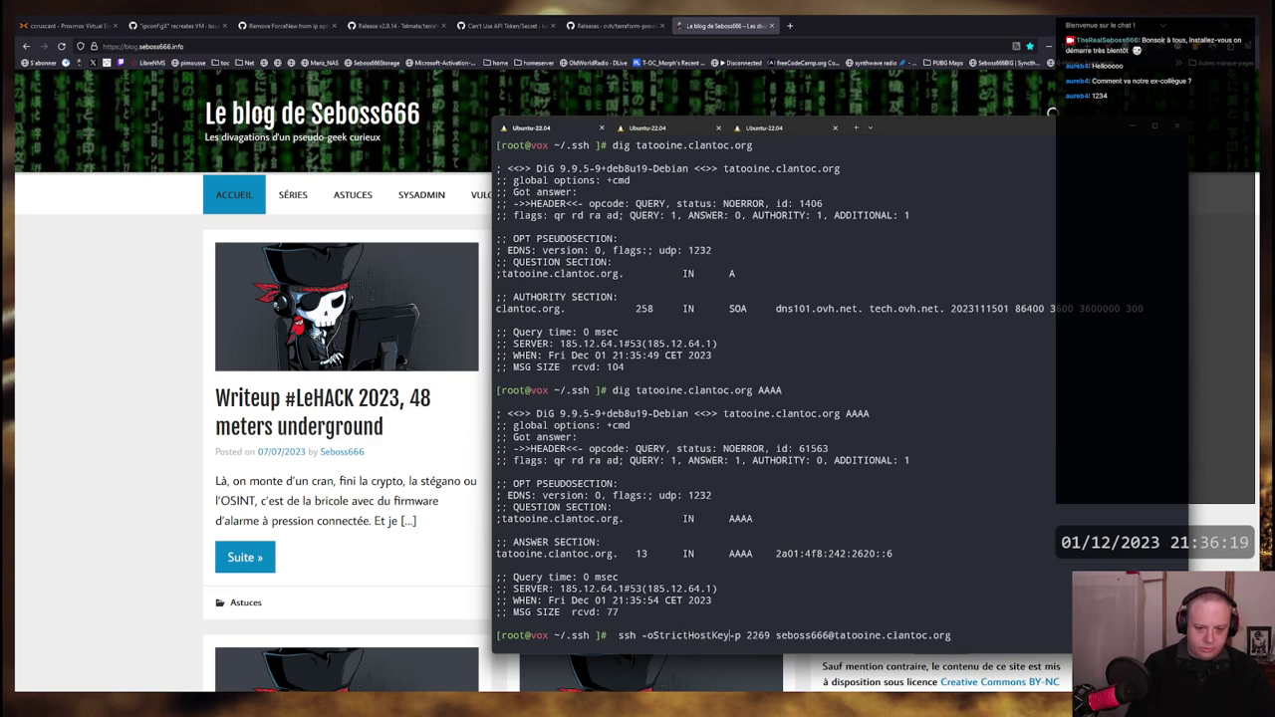
{"action": "type", "text": "cking"}
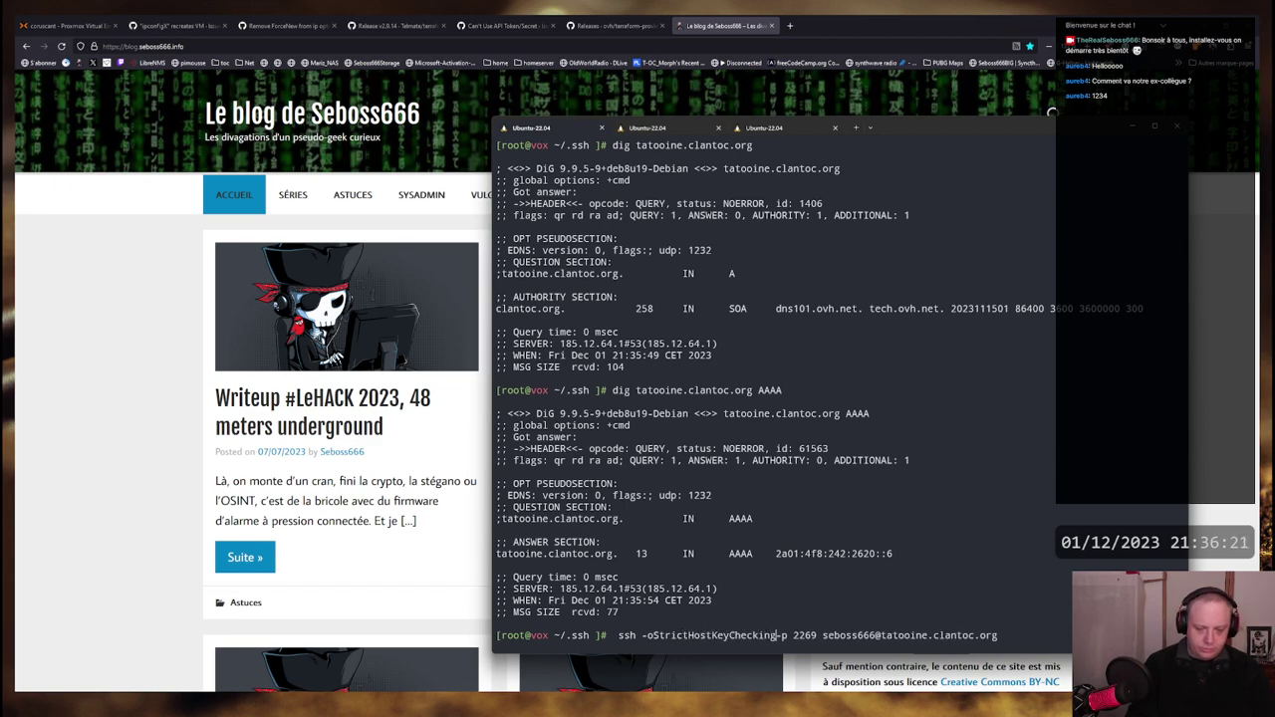
{"action": "type", "text": "=no"}
{"action": "key", "text": "Return"}
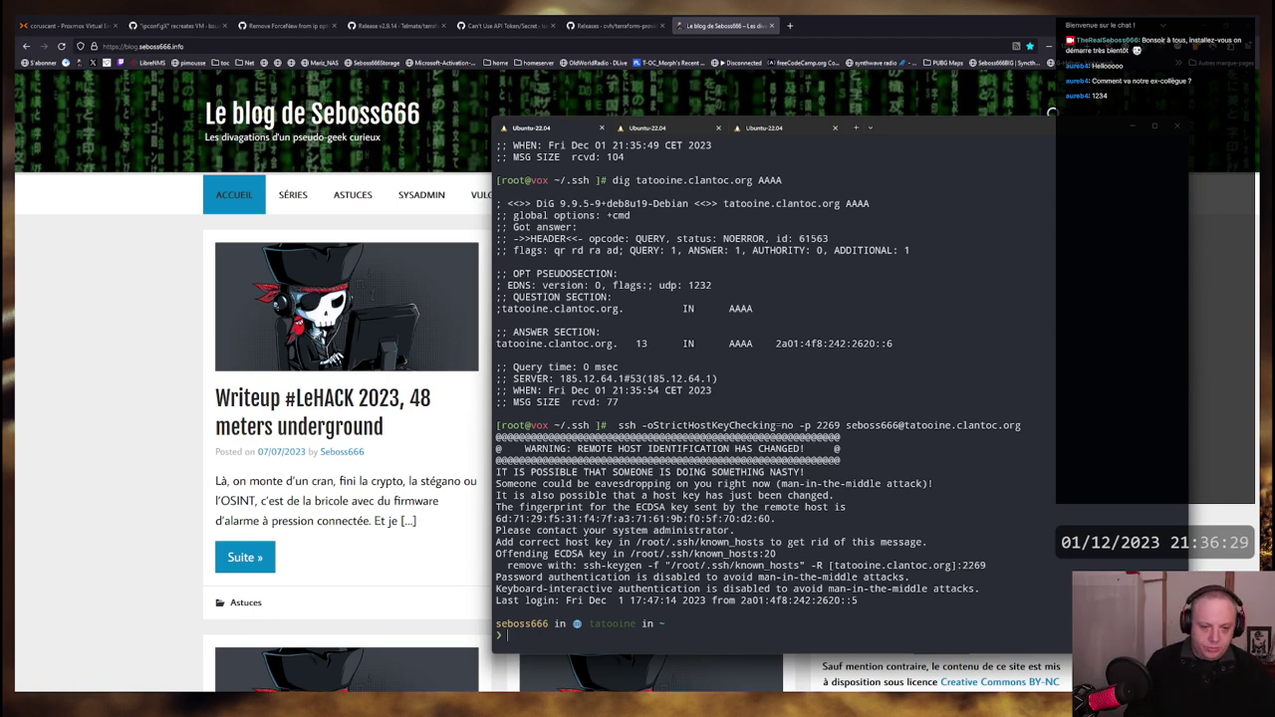
- Check eth0 shows 5.9.230.203/29 with ip a, then ping google.fr over IPv6 and with -4
{"action": "type", "text": "ip a"}
{"action": "key", "text": "Return"}
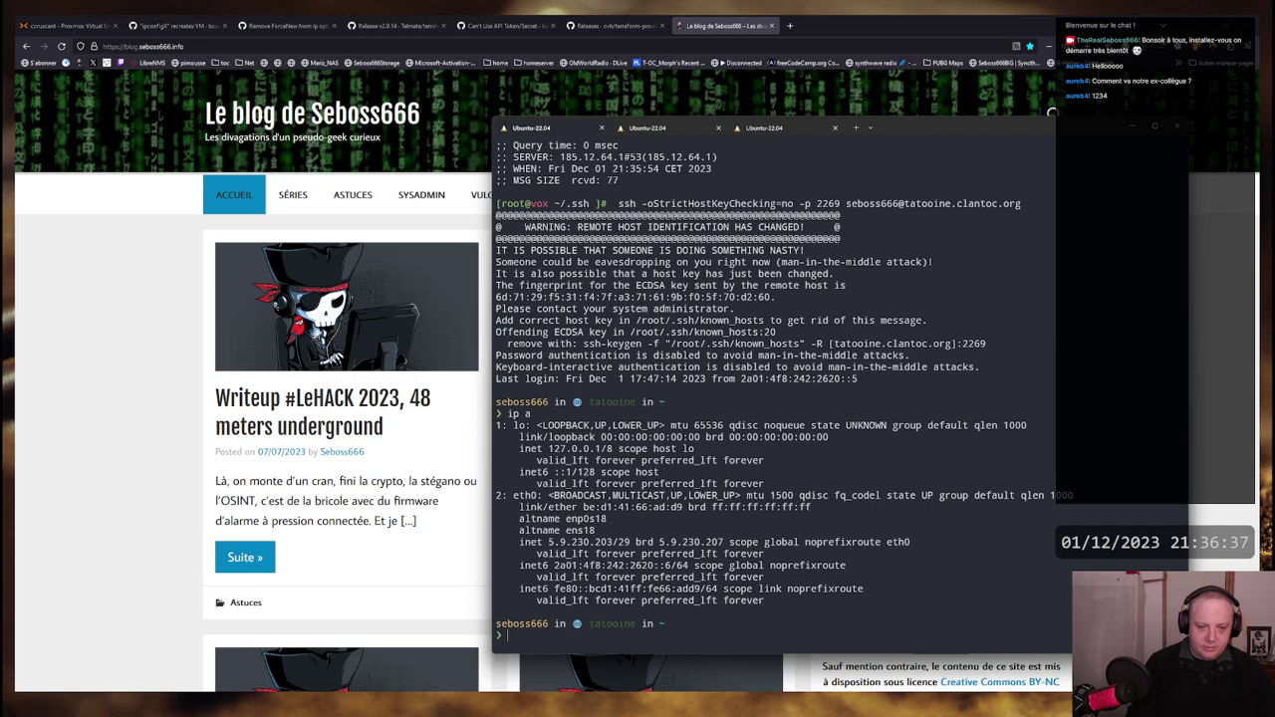
{"action": "type", "text": "ping"}
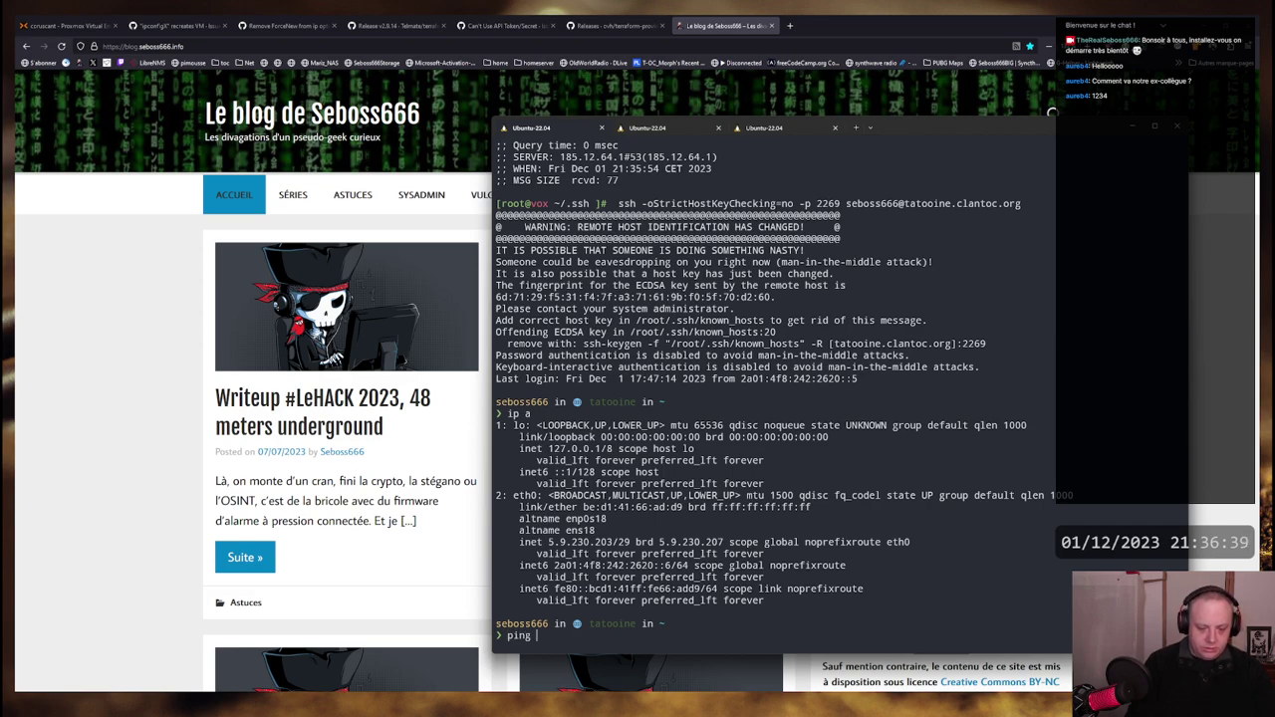
{"action": "type", "text": " google.fr"}
{"action": "key", "text": "Return"}
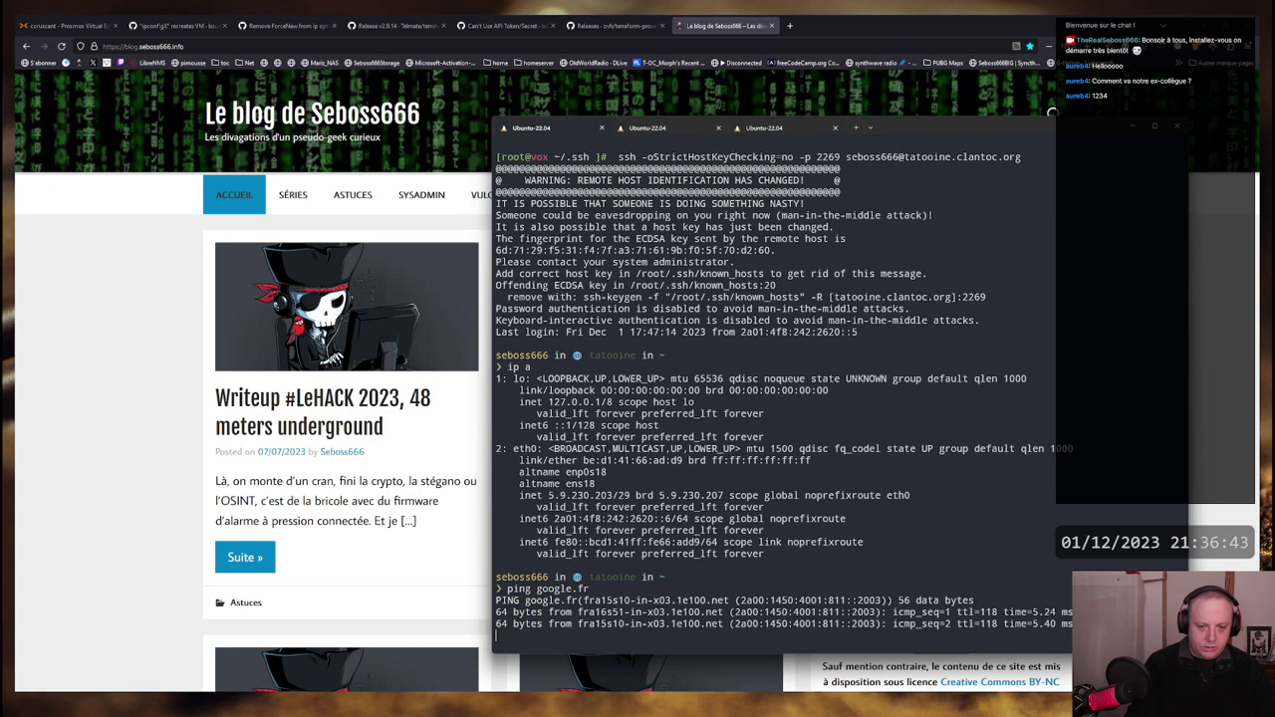
{"action": "key", "text": "ctrl+c"}
{"action": "type", "text": "ping -4  google.fr"}
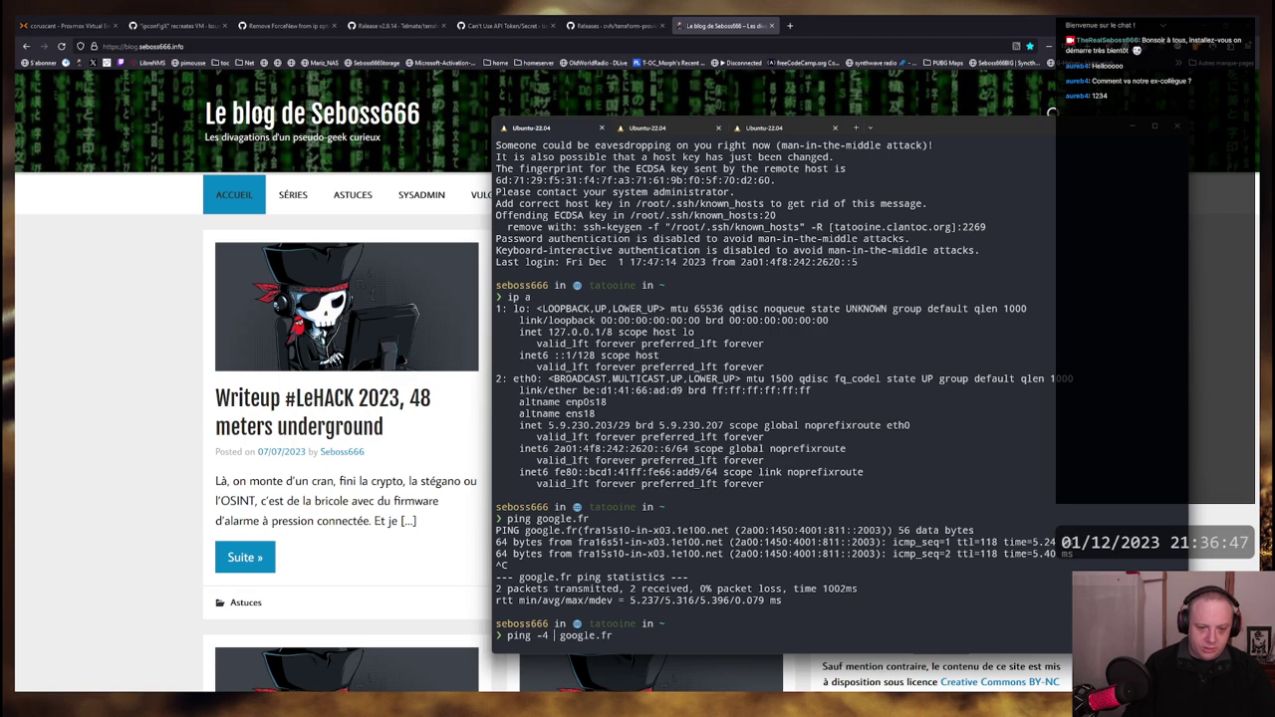
{"action": "key", "text": "Return"}
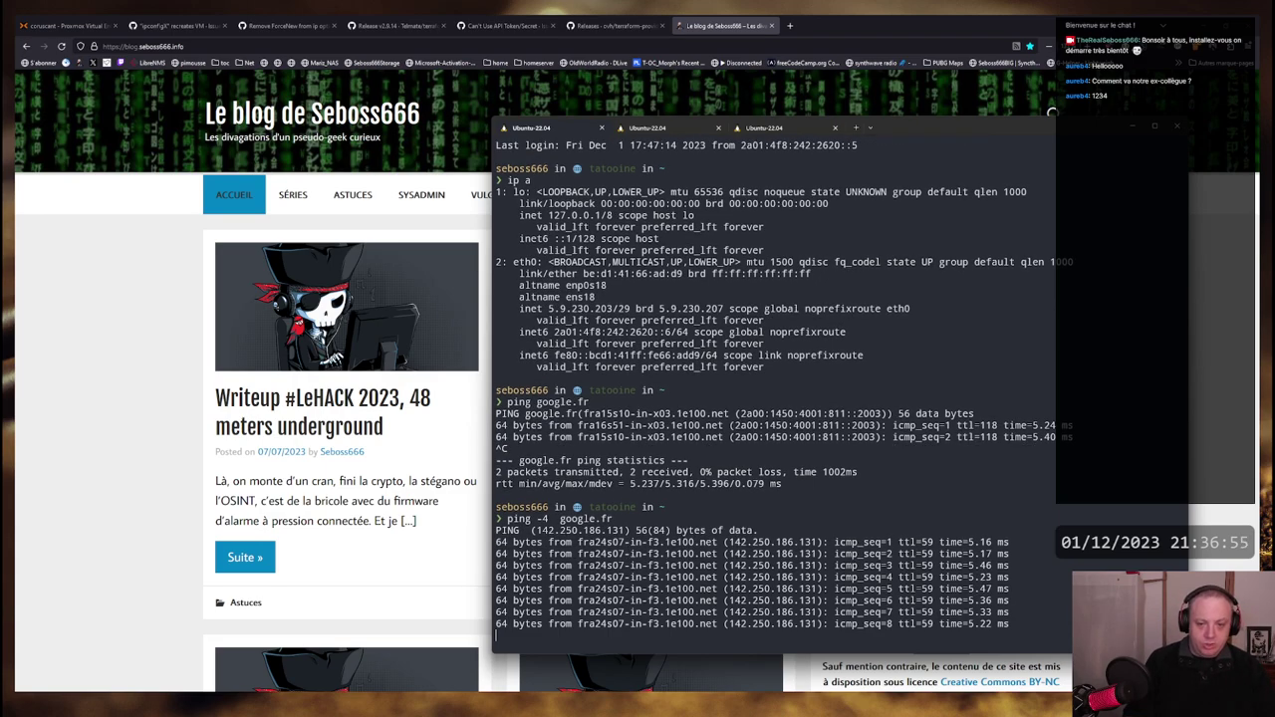
{"action": "key", "text": "ctrl+c"}
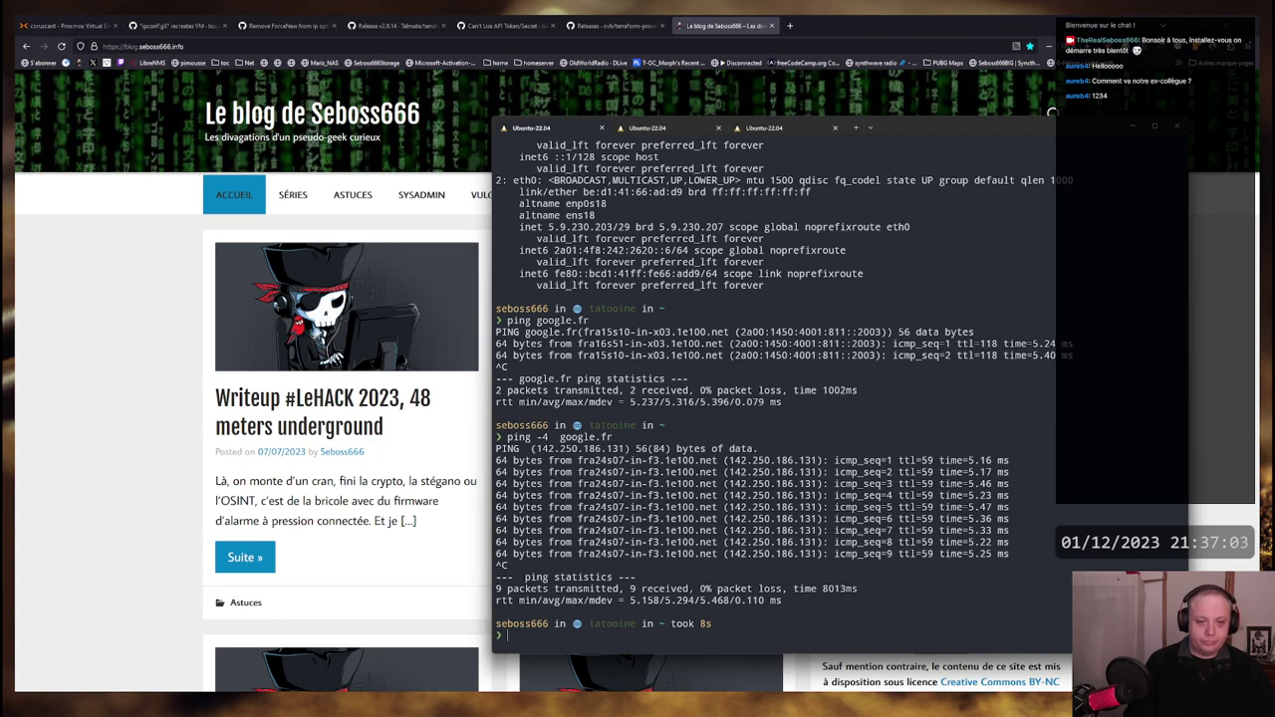
- Rerun terraform plan in the Terraform tab, still showing 1 to add, 1 to destroy
{"action": "type", "text": "s"}
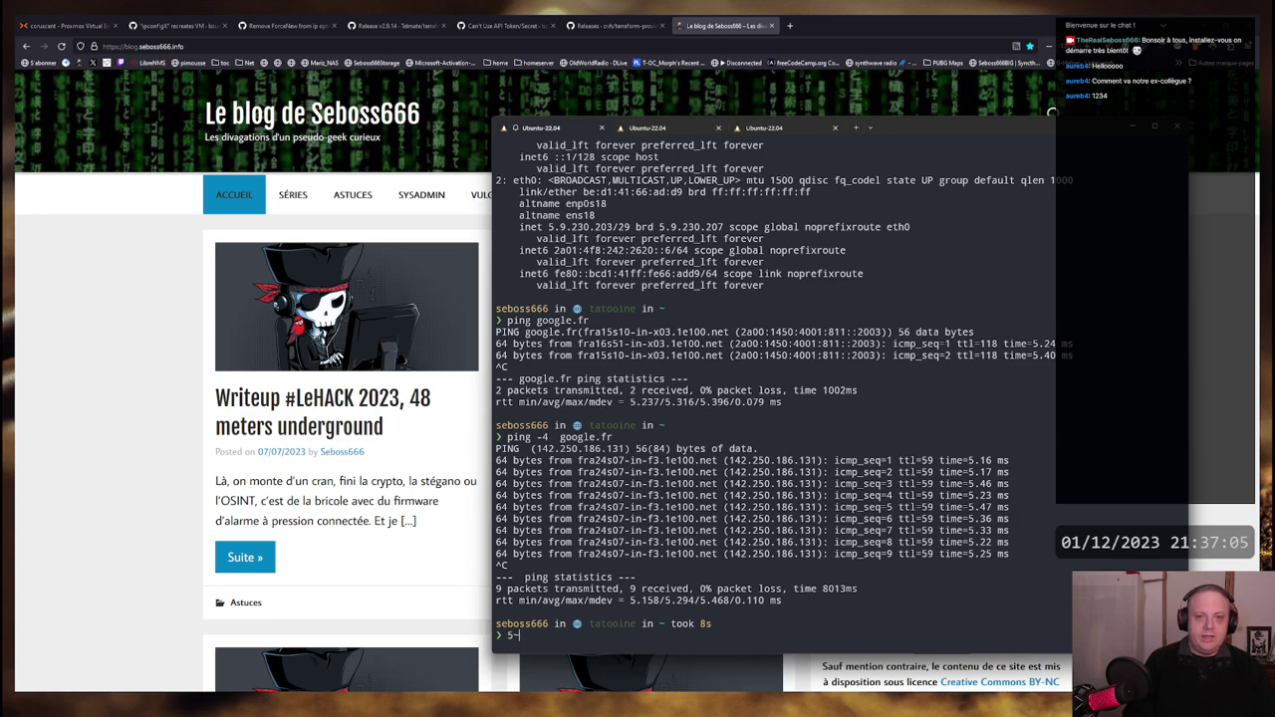
{"action": "key", "text": "ctrl+Tab"}
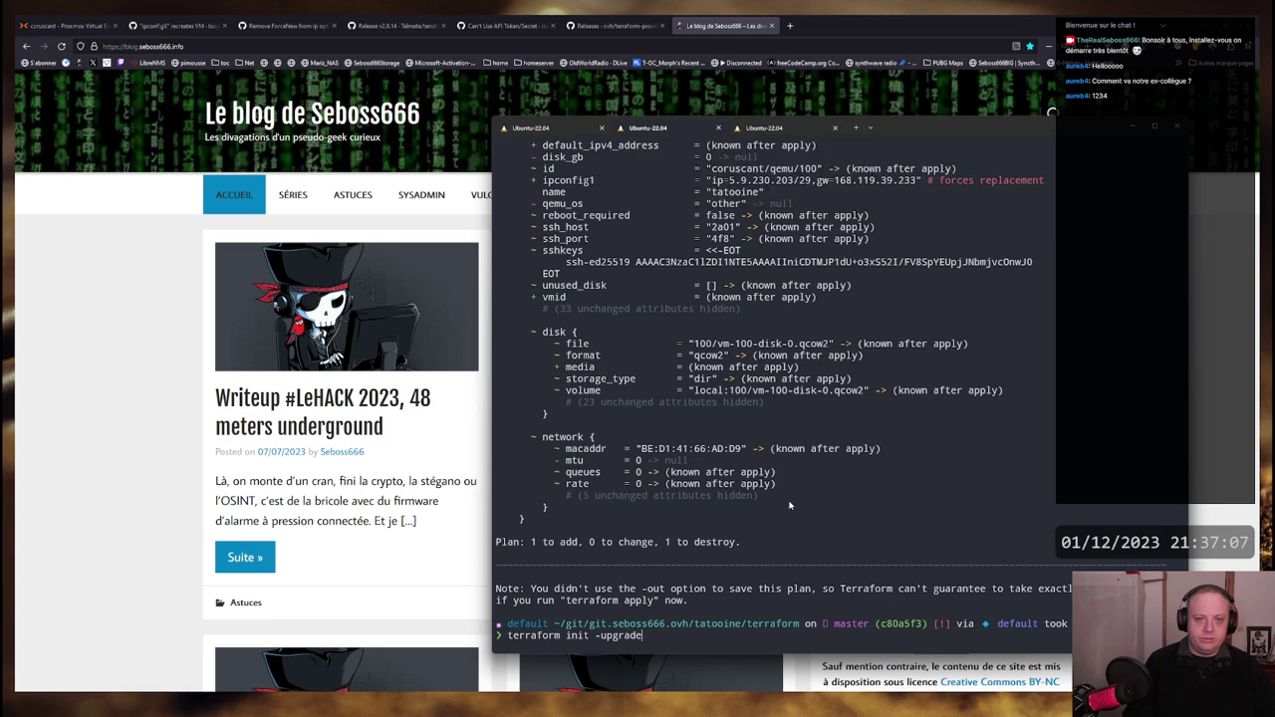
{"action": "key", "text": "BackSpace"}
{"action": "key", "text": "BackSpace"}
{"action": "key", "text": "BackSpace"}
{"action": "key", "text": "BackSpace"}
{"action": "key", "text": "BackSpace"}
{"action": "key", "text": "BackSpace"}
{"action": "key", "text": "BackSpace"}
{"action": "key", "text": "BackSpace"}
{"action": "key", "text": "BackSpace"}
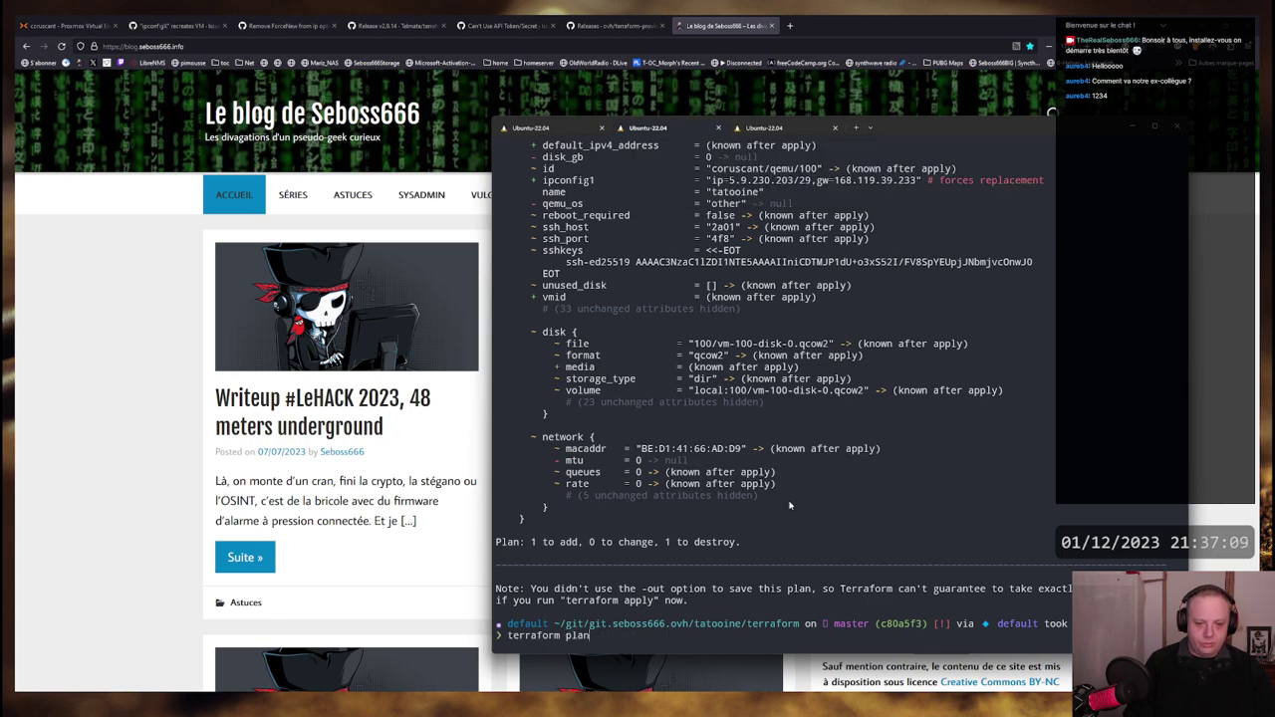
{"action": "key", "text": "Return"}
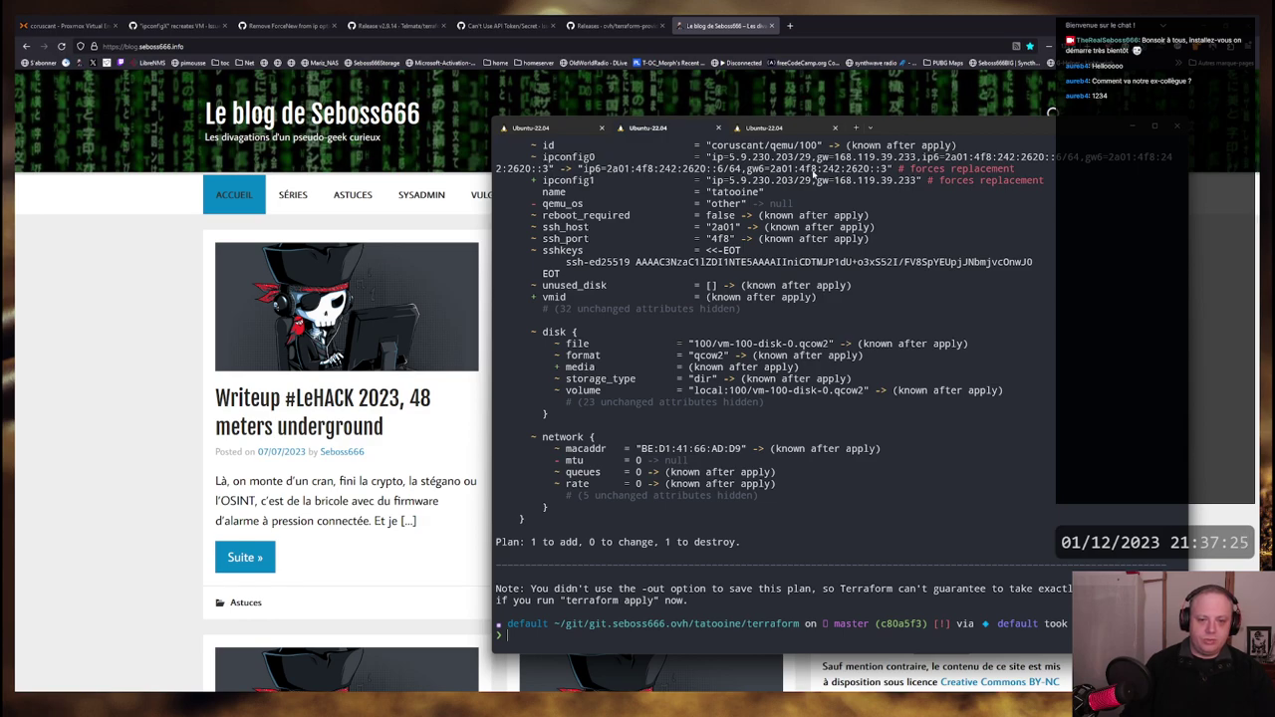
{"action": "key", "text": "Up"}
{"action": "key", "text": "Up"}
{"action": "key", "text": "Up"}
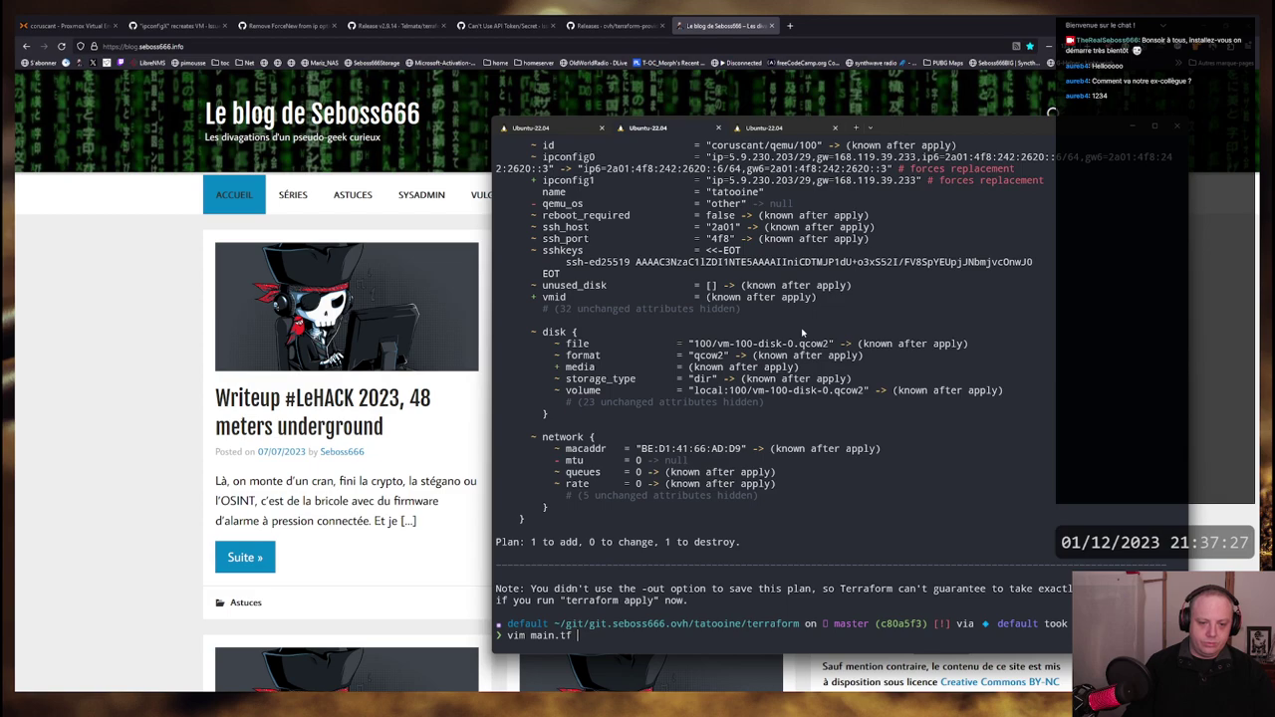
- Look over main.tf in vim, quit it, and open tatooine.tf
{"action": "key", "text": "Return"}
{"action": "key", "text": "Down"}
{"action": "key", "text": "Down"}
{"action": "key", "text": "Down"}
{"action": "key", "text": "Down"}
{"action": "key", "text": "Down"}
{"action": "key", "text": "Down"}
{"action": "key", "text": "Up"}
{"action": "key", "text": "Up"}
{"action": "key", "text": "Up"}
{"action": "key", "text": "Up"}
{"action": "key", "text": "Up"}
{"action": "key", "text": "Up"}
{"action": "key", "text": "Up"}
{"action": "key", "text": "Up"}
{"action": "key", "text": "Up"}
{"action": "key", "text": "Up"}
{"action": "key", "text": "Up"}
{"action": "key", "text": "Up"}
{"action": "key", "text": "Up"}
{"action": "key", "text": "Up"}
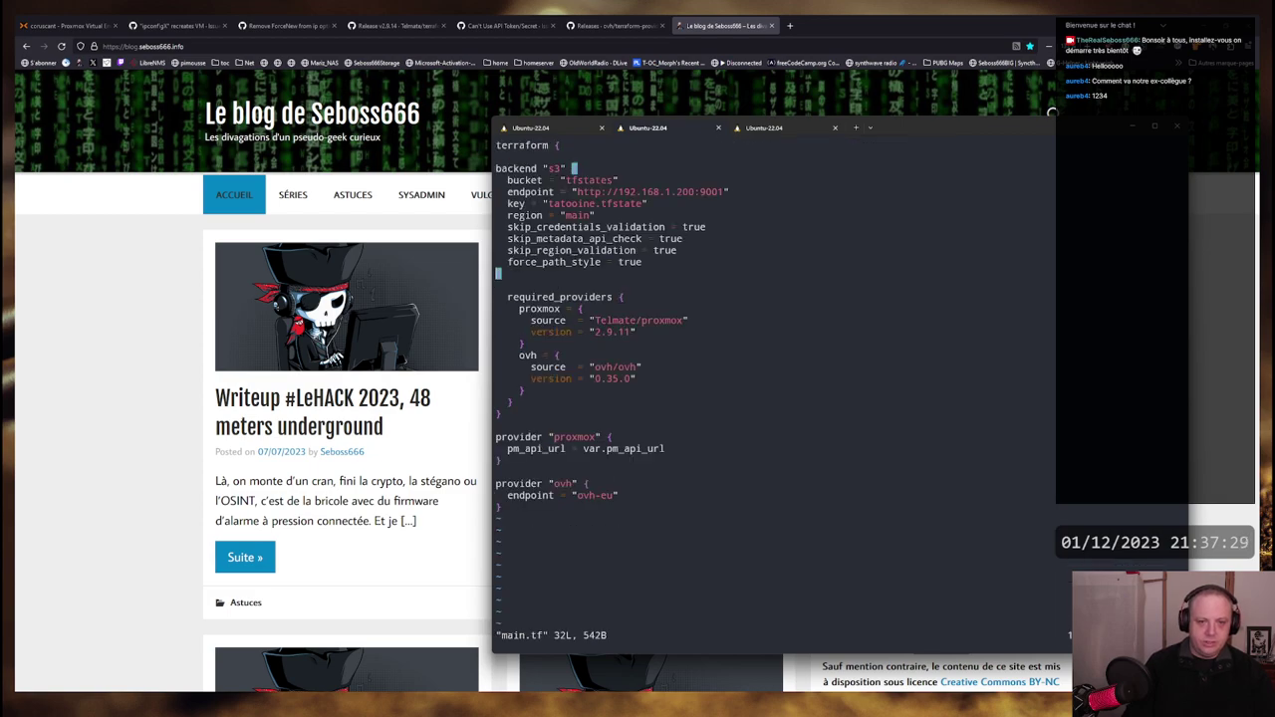
{"action": "key", "text": ":"}
{"action": "key", "text": "q"}
{"action": "key", "text": "Return"}
{"action": "type", "text": "vim"}
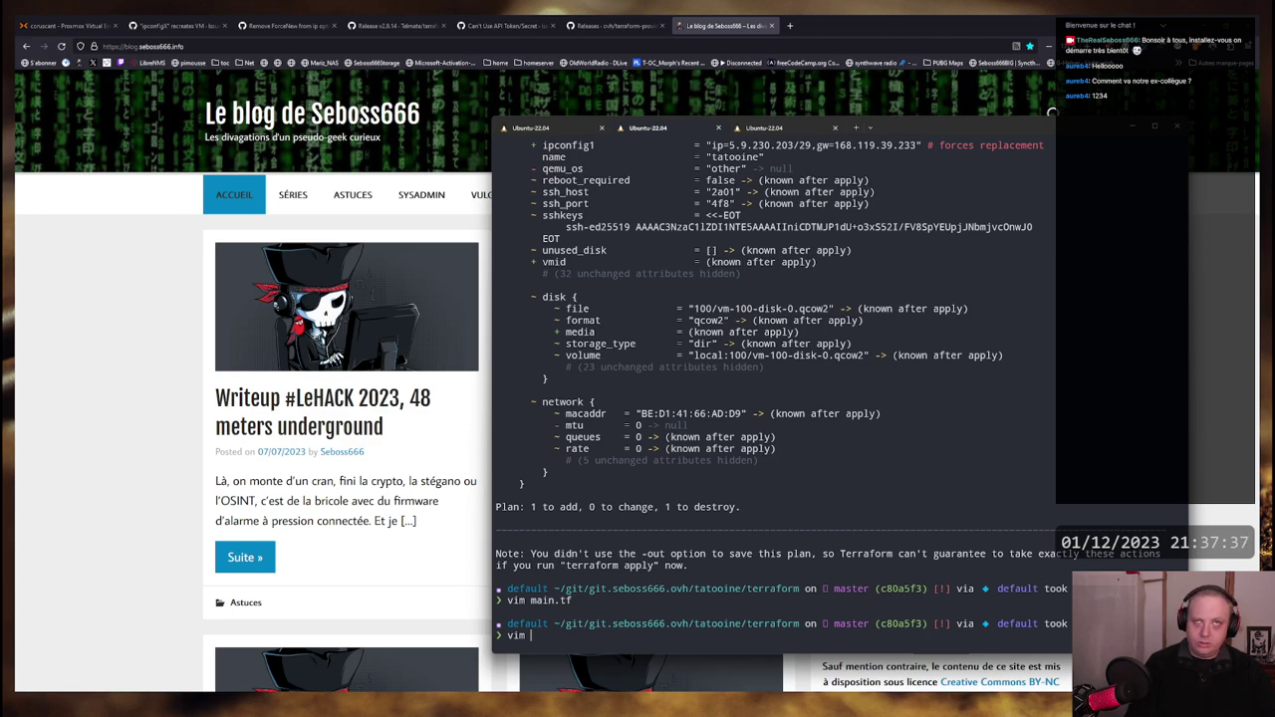
{"action": "type", "text": "tatooine.tf"}
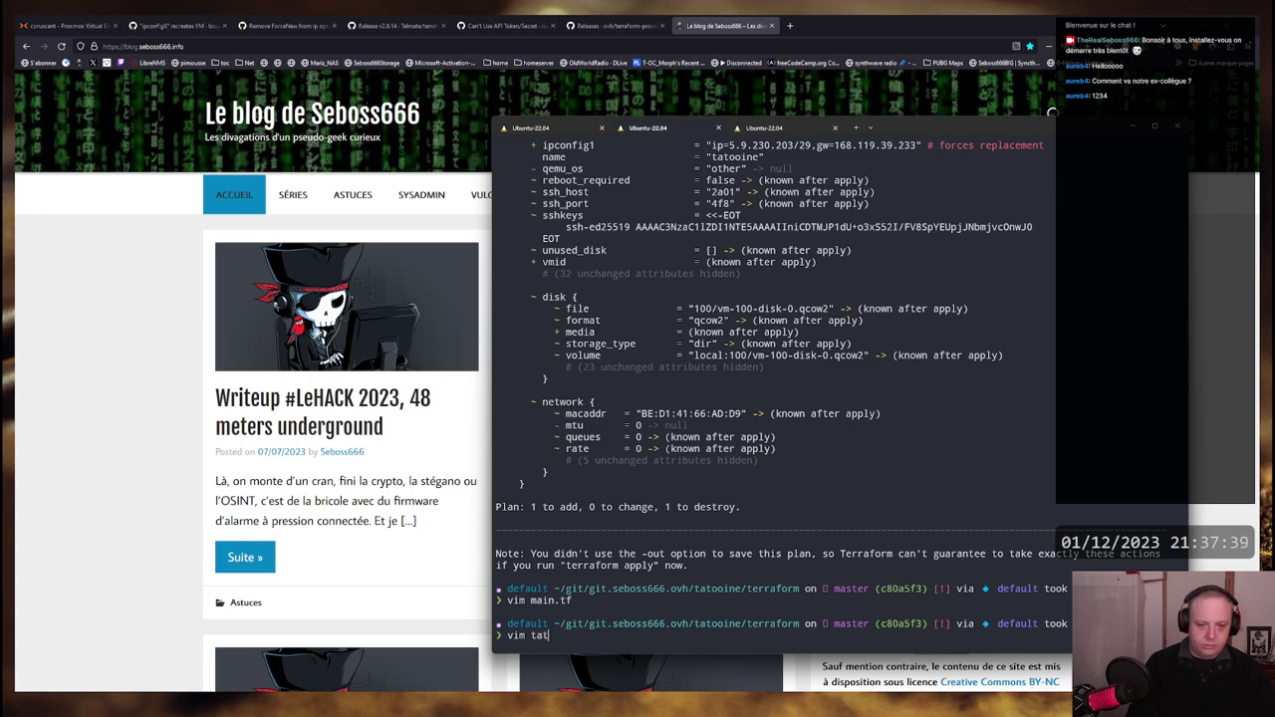
{"action": "key", "text": "Return"}
- Prepend ipconfig1's IPv4 value and a comma to the start of ipconfig0 in tatooine.tf
{"action": "left_click", "coordinate": [835, 530]}
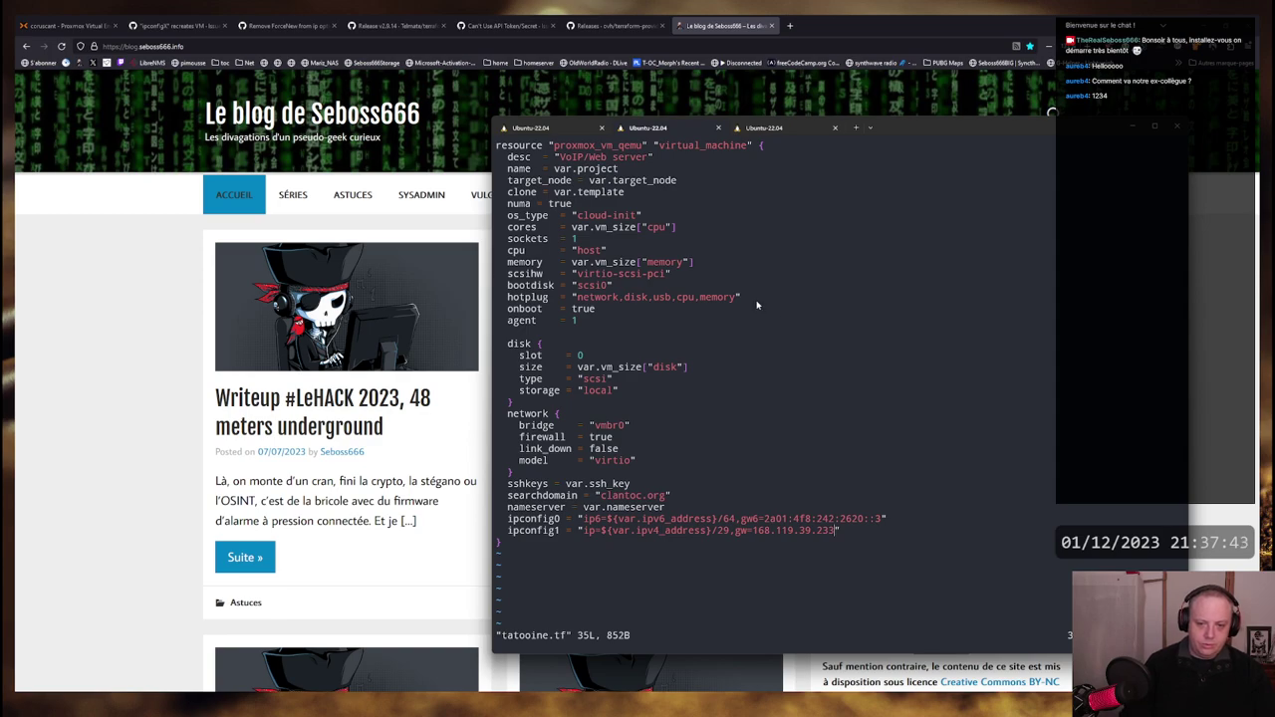
{"action": "left_click_drag", "start_coordinate": [584, 532], "coordinate": [832, 535]}
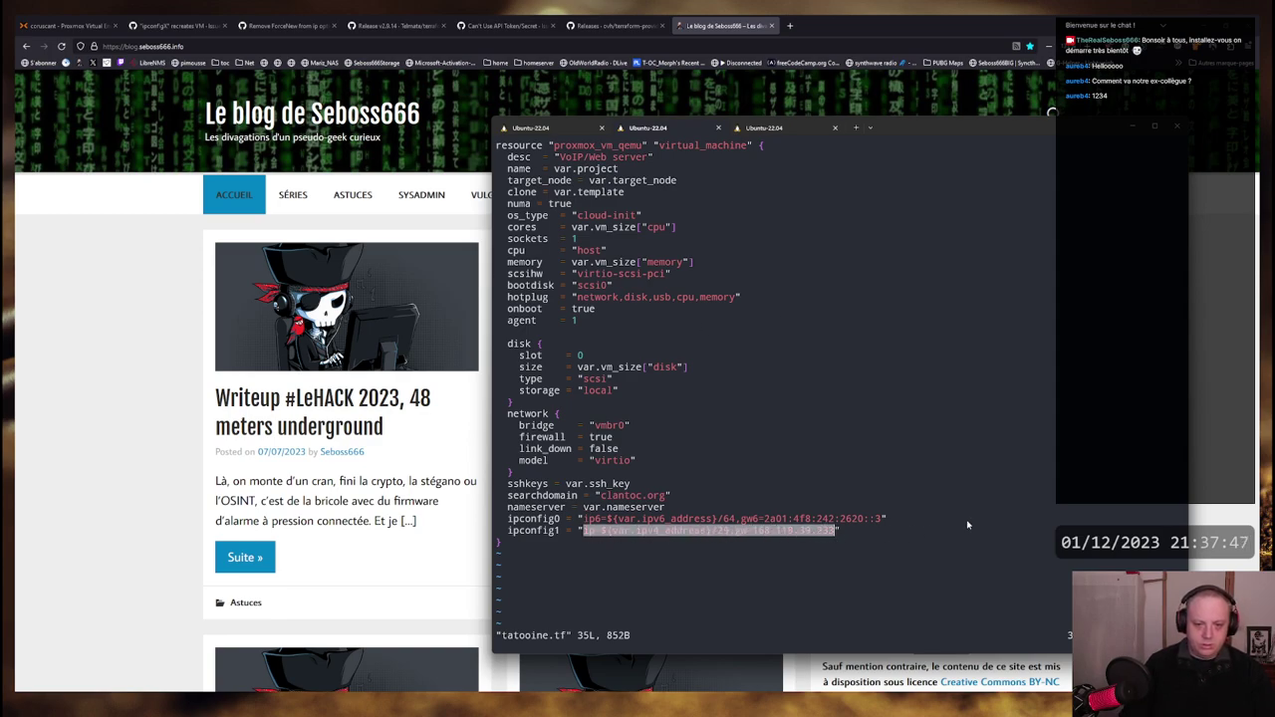
{"action": "key", "text": "ctrl+c"}
{"action": "key", "text": "f"}
{"action": "key", "text": "quotedbl"}
{"action": "type", "text": "ar.i"}
{"action": "key", "text": "ctrl+shift+v"}
{"action": "type", "text": ","}
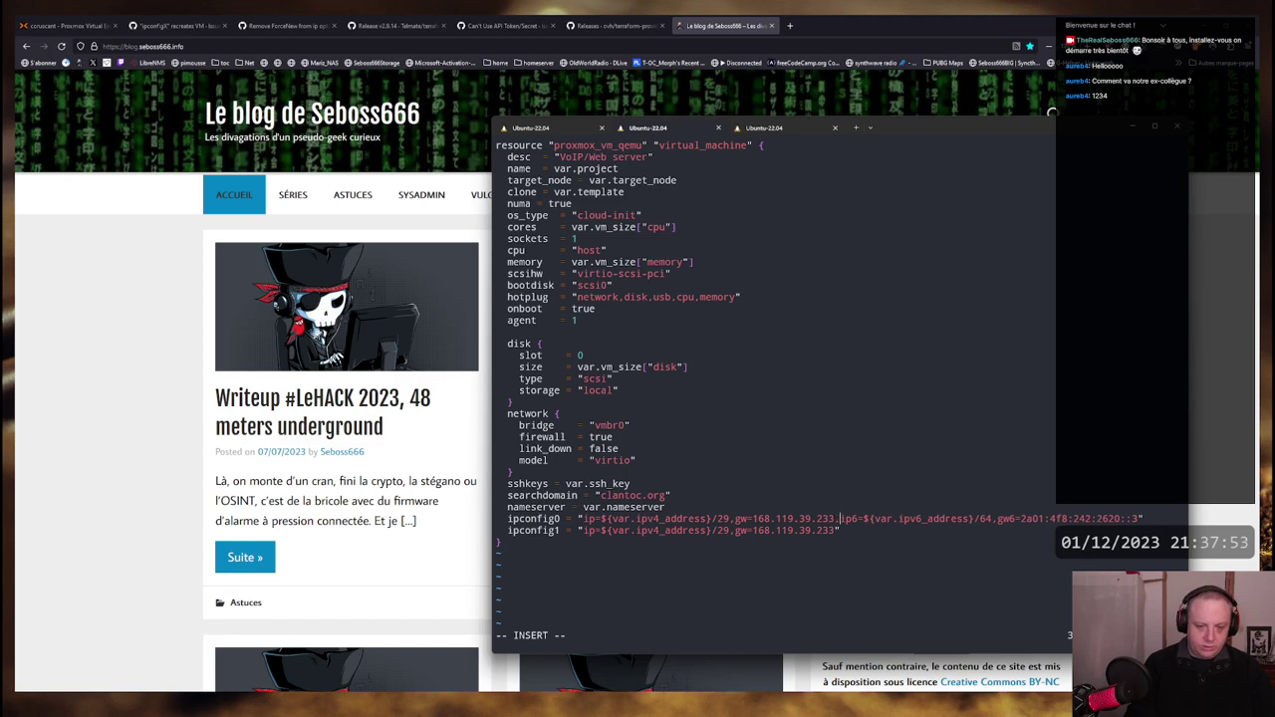
{"action": "key", "text": "Escape"}
- Delete the ipconfig1 line, save tatooine.tf with :wq, and rerun terraform plan
{"action": "key", "text": "j"}
{"action": "key", "text": "d"}
{"action": "key", "text": "d"}
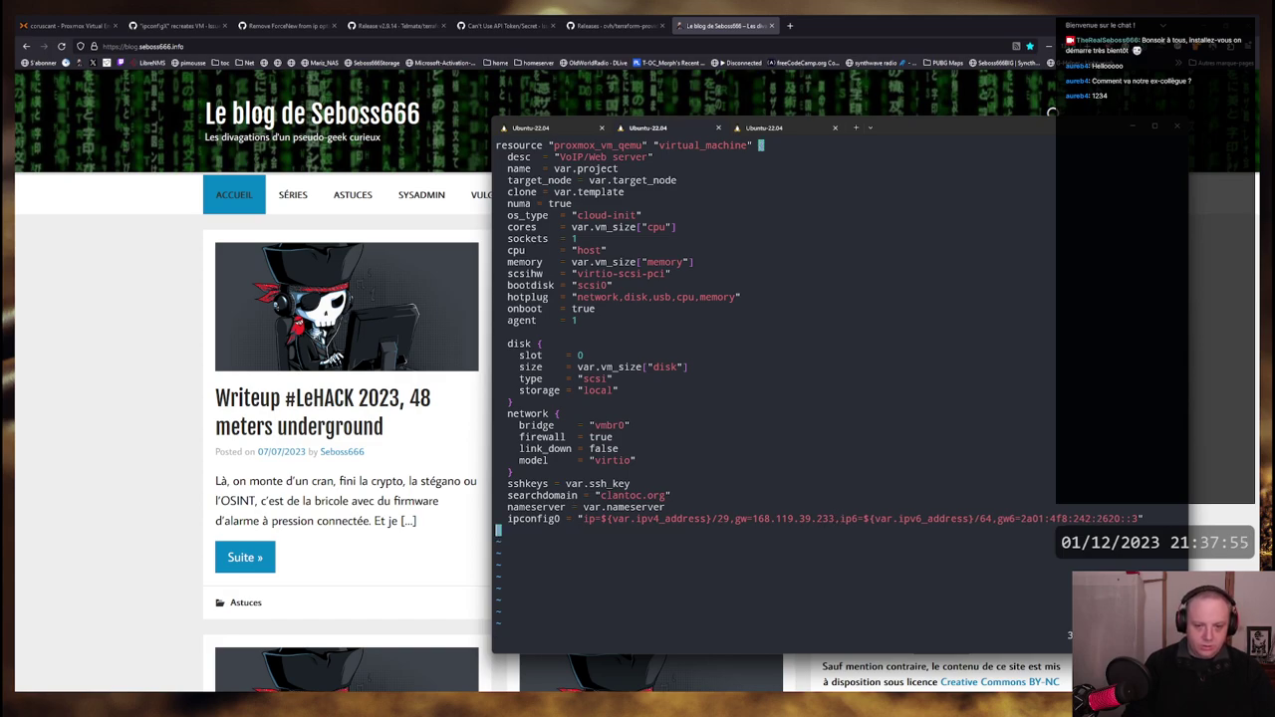
{"action": "type", "text": ":wq"}
{"action": "key", "text": "Return"}
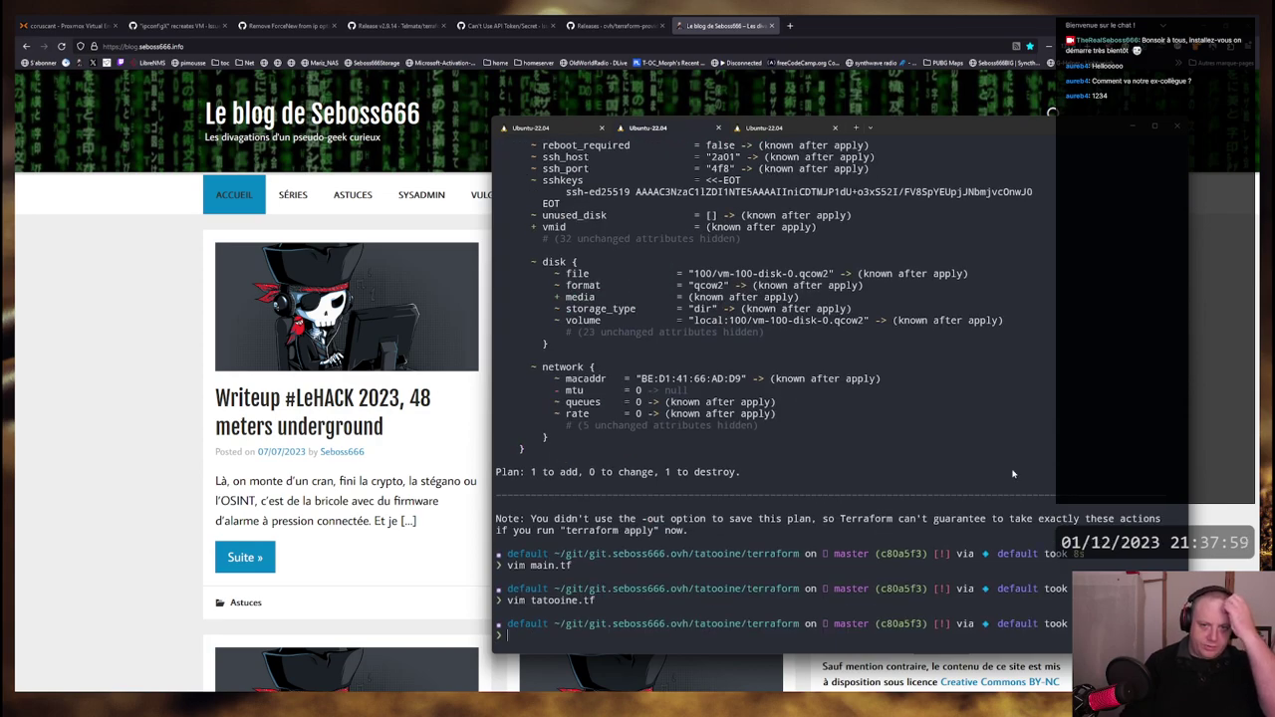
{"action": "type", "text": "terraform plan"}
{"action": "key", "text": "Return"}
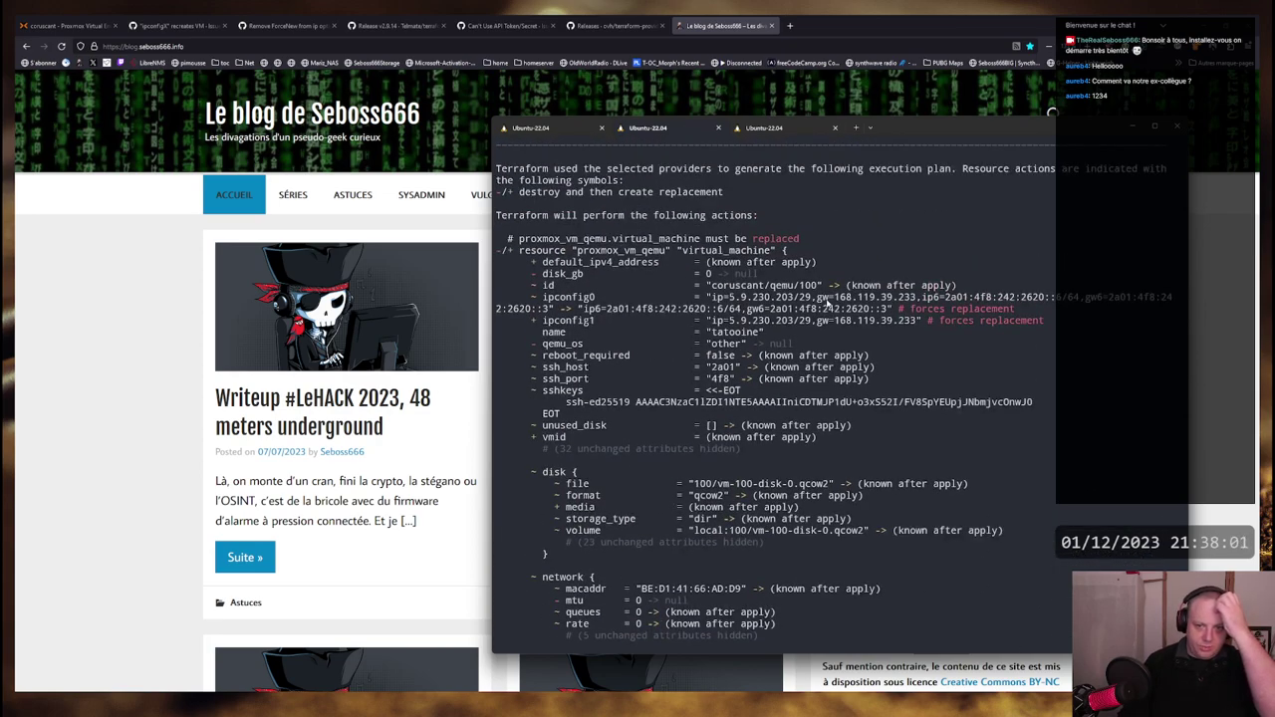
- Rerun terraform plan until it reports No changes
{"action": "type", "text": "vim main.tf"}
{"action": "key", "text": "Down"}
{"action": "key", "text": "Return"}
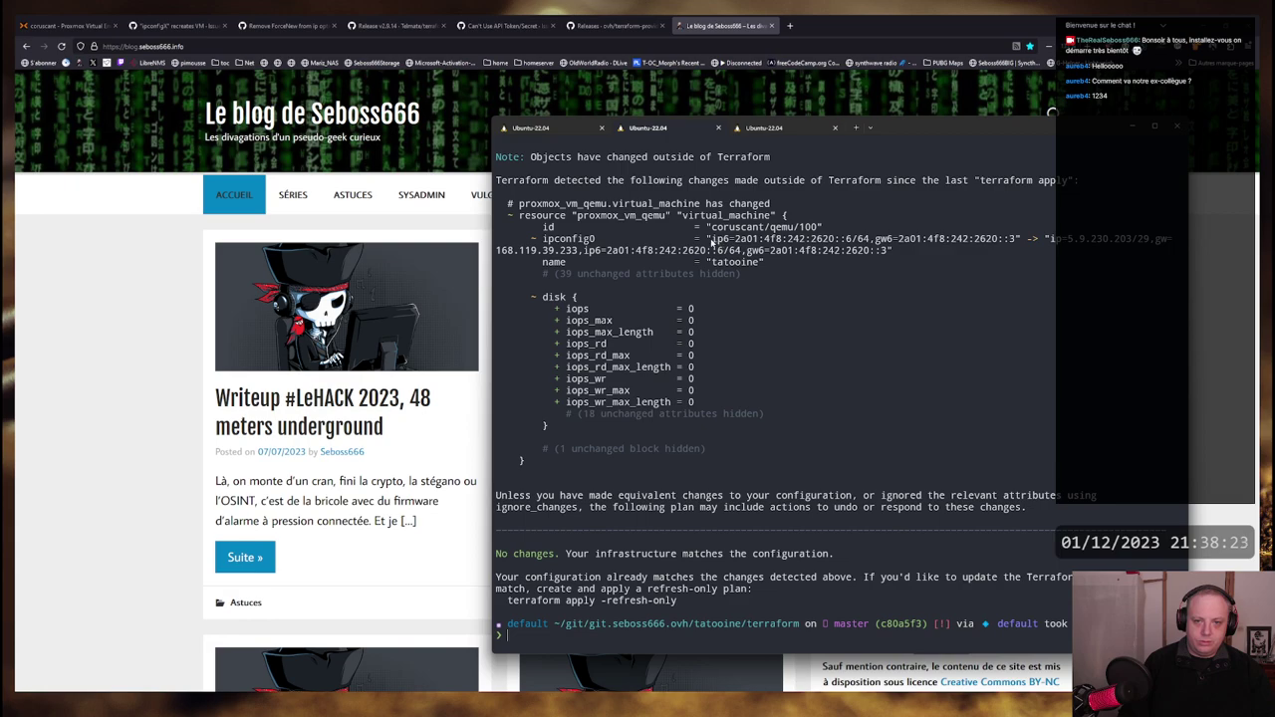
{"action": "type", "text": "terraform plan"}
{"action": "key", "text": "Return"}
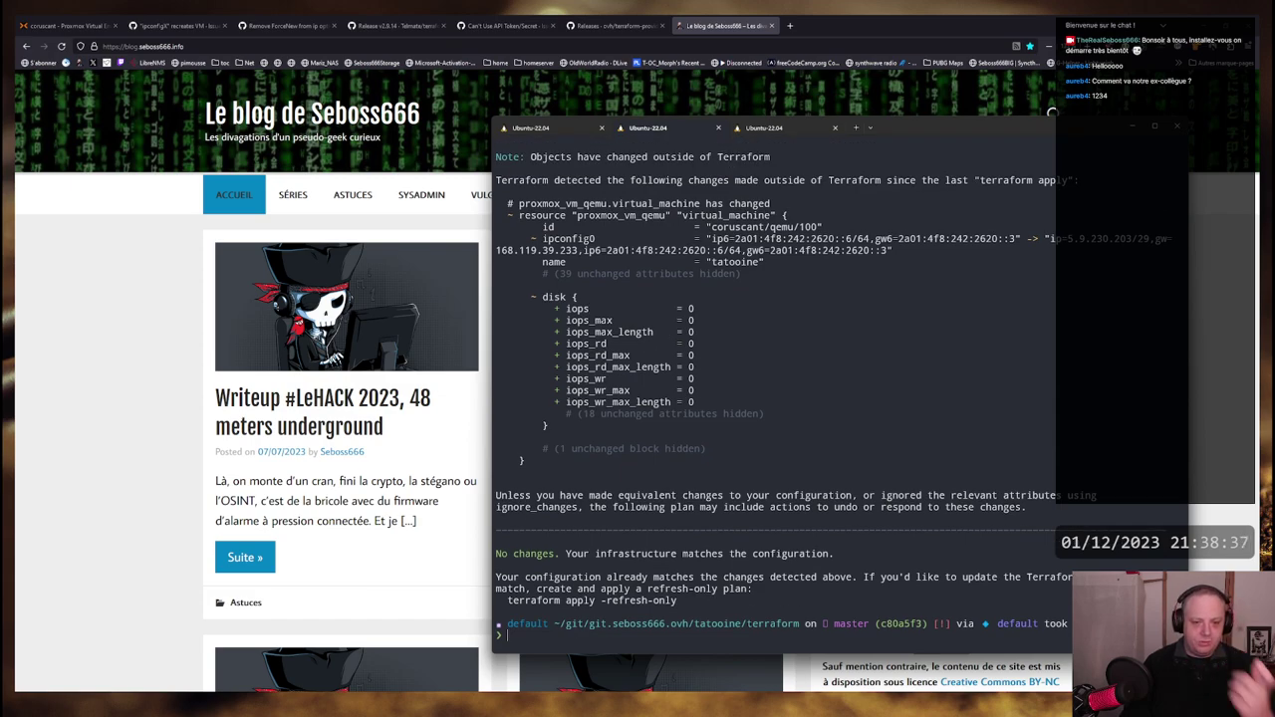
- Enter terraform apply -refresh-only at the prompt
{"action": "type", "text": "terraform plan --refresh"}
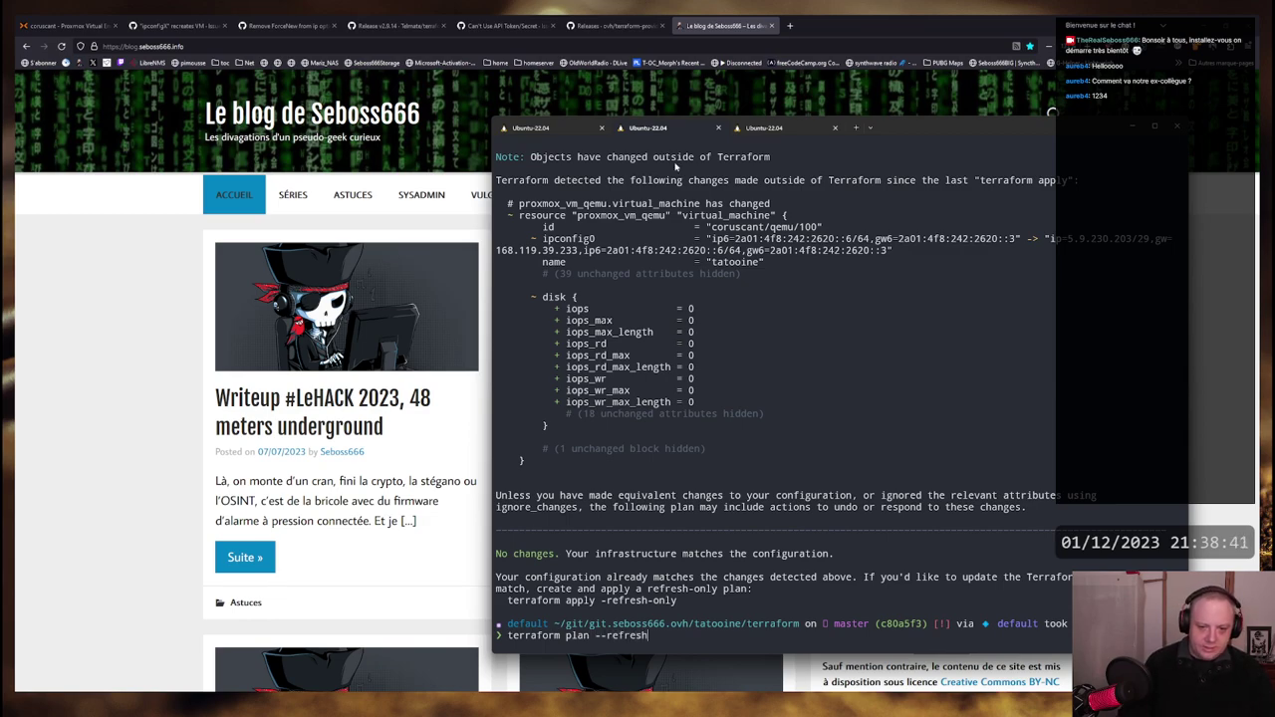
{"action": "key", "text": "BackSpace"}
{"action": "key", "text": "BackSpace"}
{"action": "key", "text": "BackSpace"}
{"action": "key", "text": "BackSpace"}
{"action": "key", "text": "BackSpace"}
{"action": "key", "text": "BackSpace"}
{"action": "key", "text": "BackSpace"}
{"action": "key", "text": "BackSpace"}
{"action": "key", "text": "BackSpace"}
{"action": "key", "text": "BackSpace"}
{"action": "key", "text": "BackSpace"}
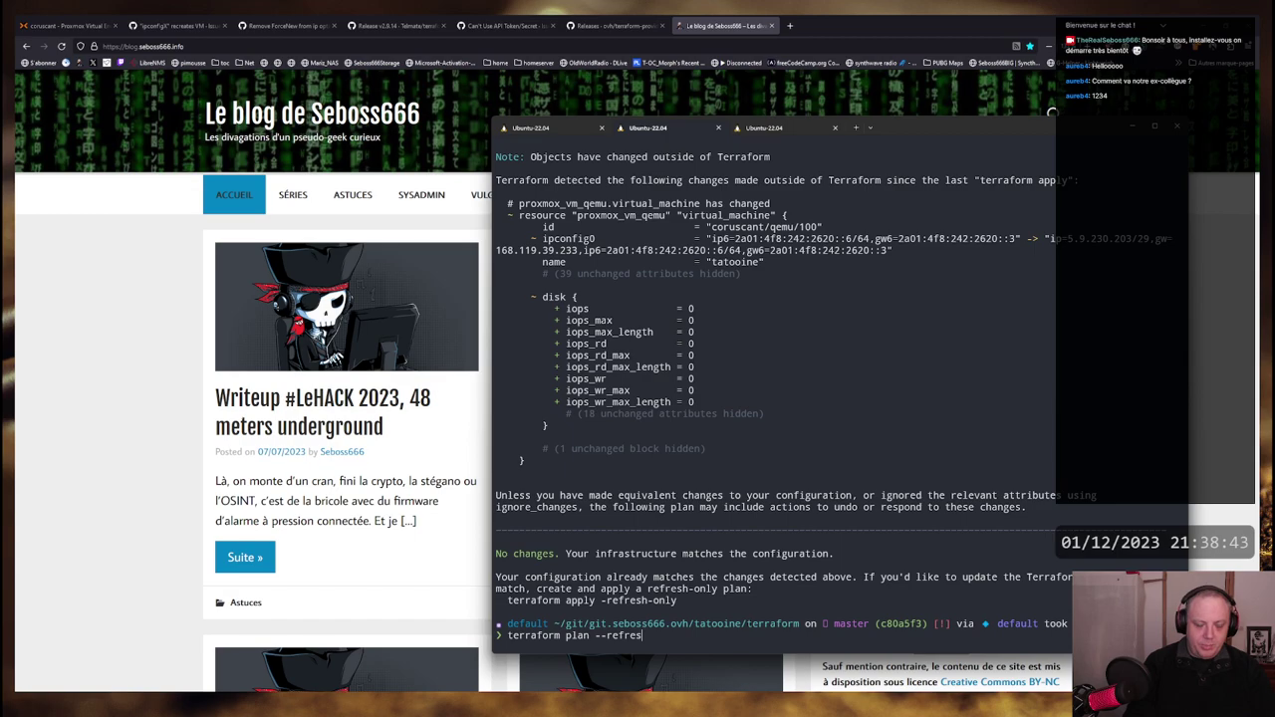
{"action": "key", "text": "BackSpace"}
{"action": "key", "text": "BackSpace"}
{"action": "key", "text": "BackSpace"}
{"action": "type", "text": "ap"}
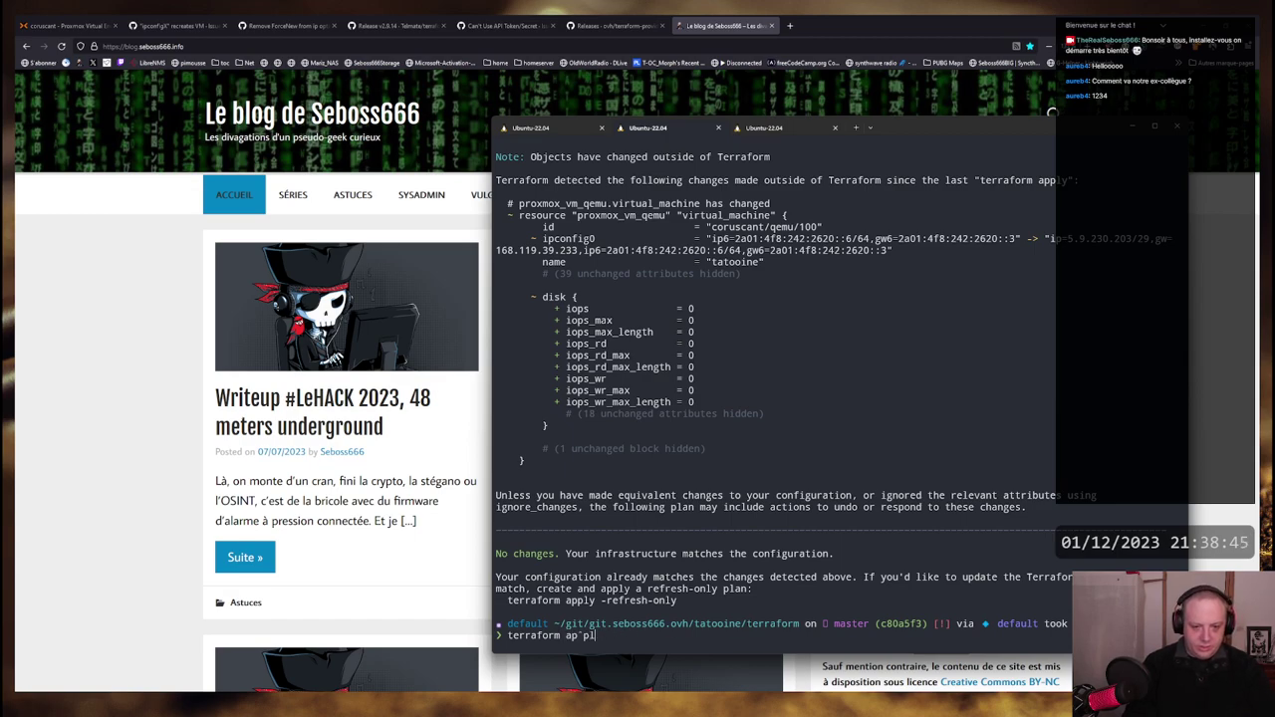
{"action": "type", "text": "ply -refresh-only"}
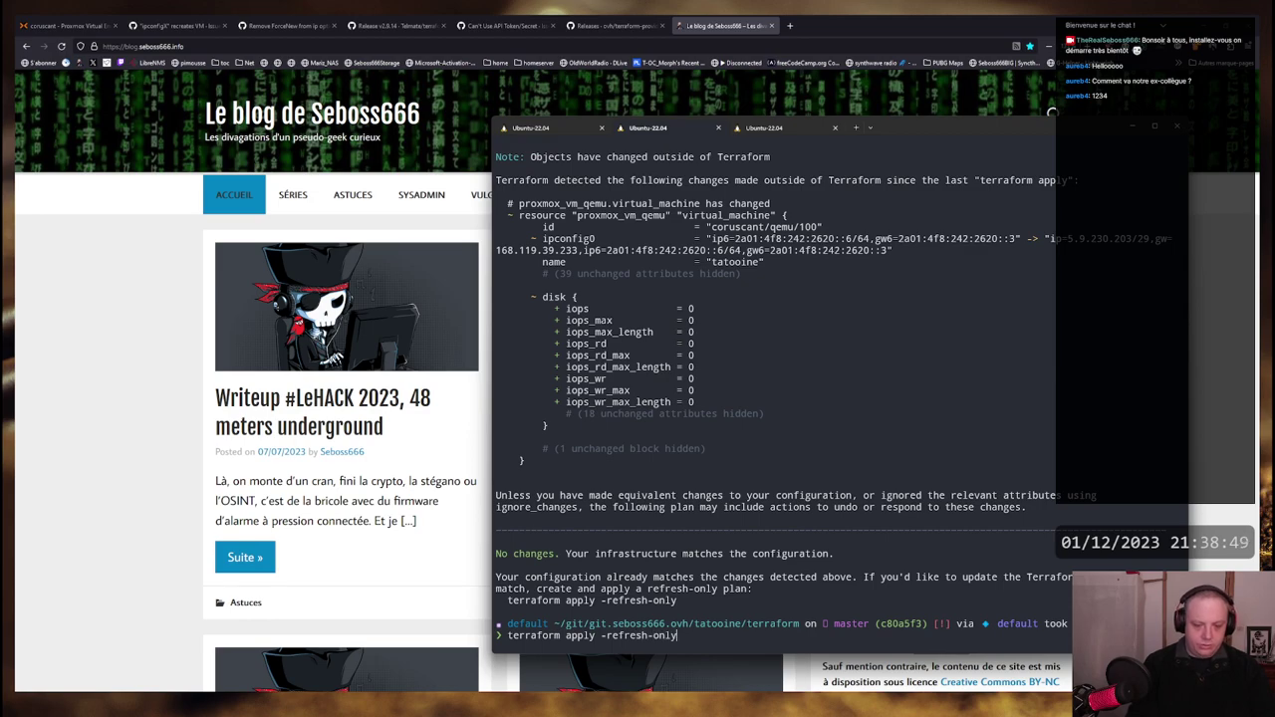
- Run terraform apply -refresh-only after fixing the aply typo, confirm yes, then run terraform plan
{"action": "key", "text": "Return"}
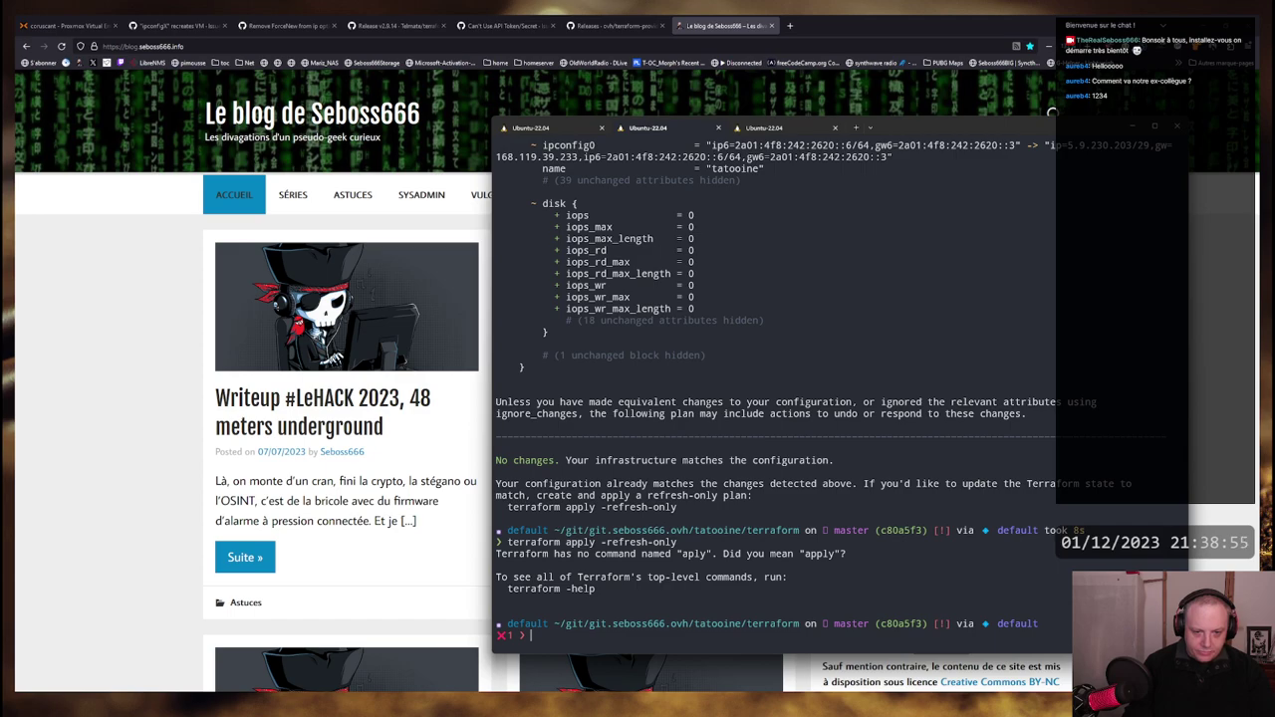
{"action": "key", "text": "Up"}
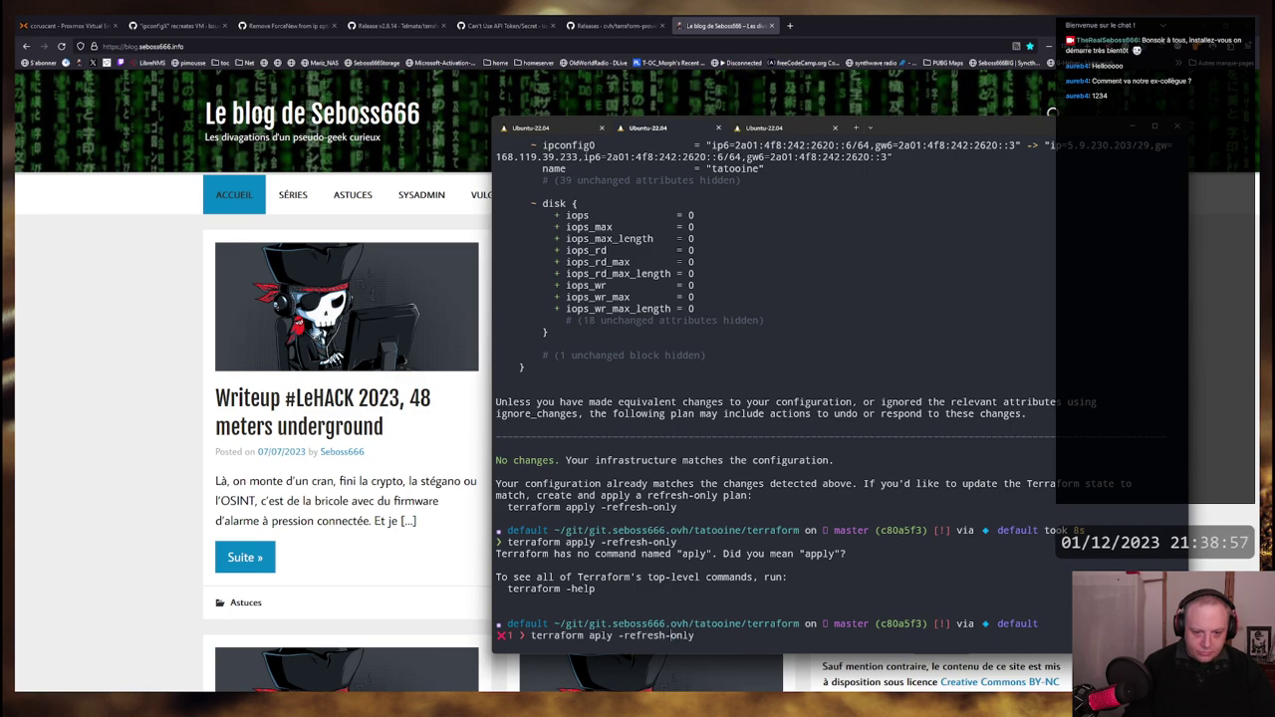
{"action": "type", "text": "p"}
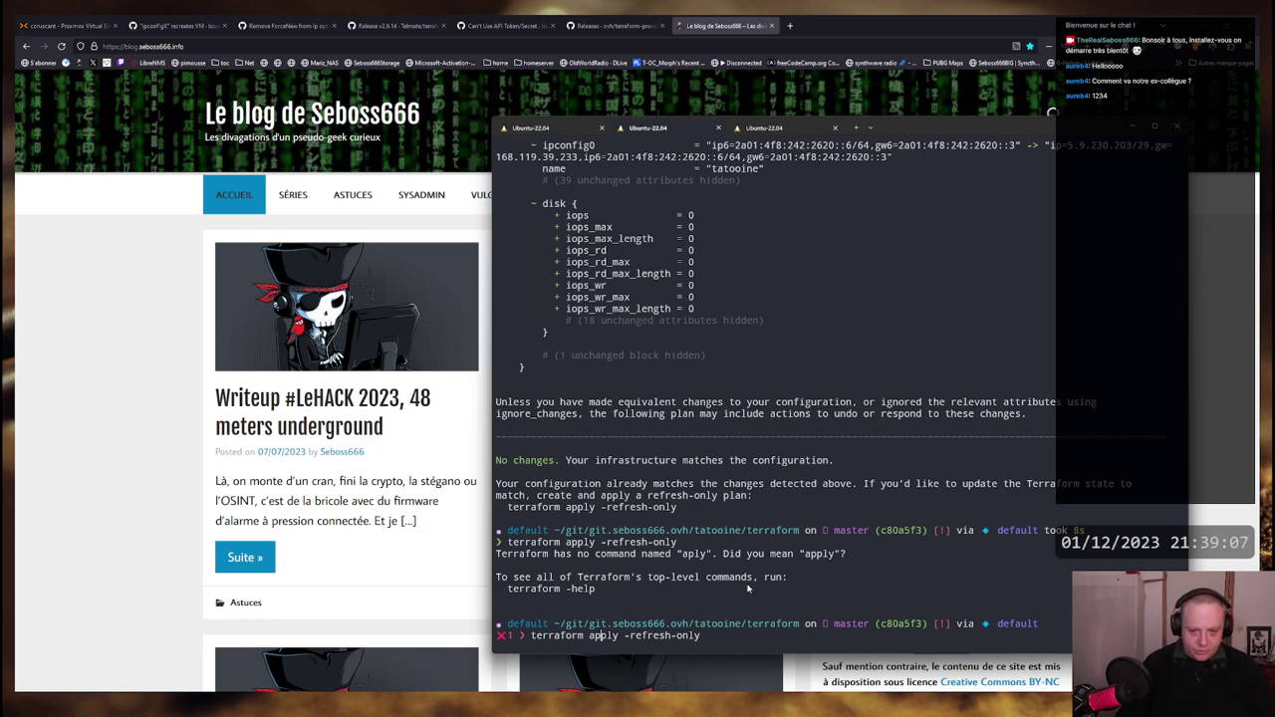
{"action": "left_click_drag", "start_coordinate": [854, 556], "coordinate": [503, 538]}
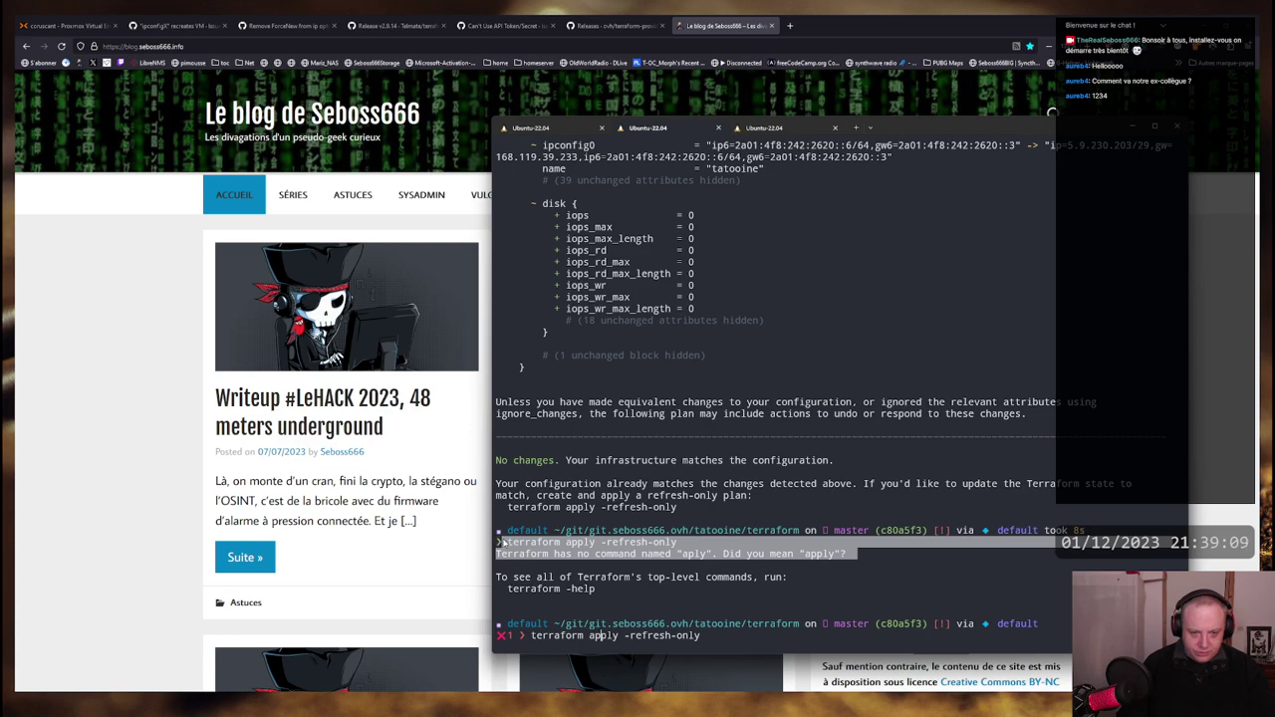
{"action": "left_click", "coordinate": [574, 546]}
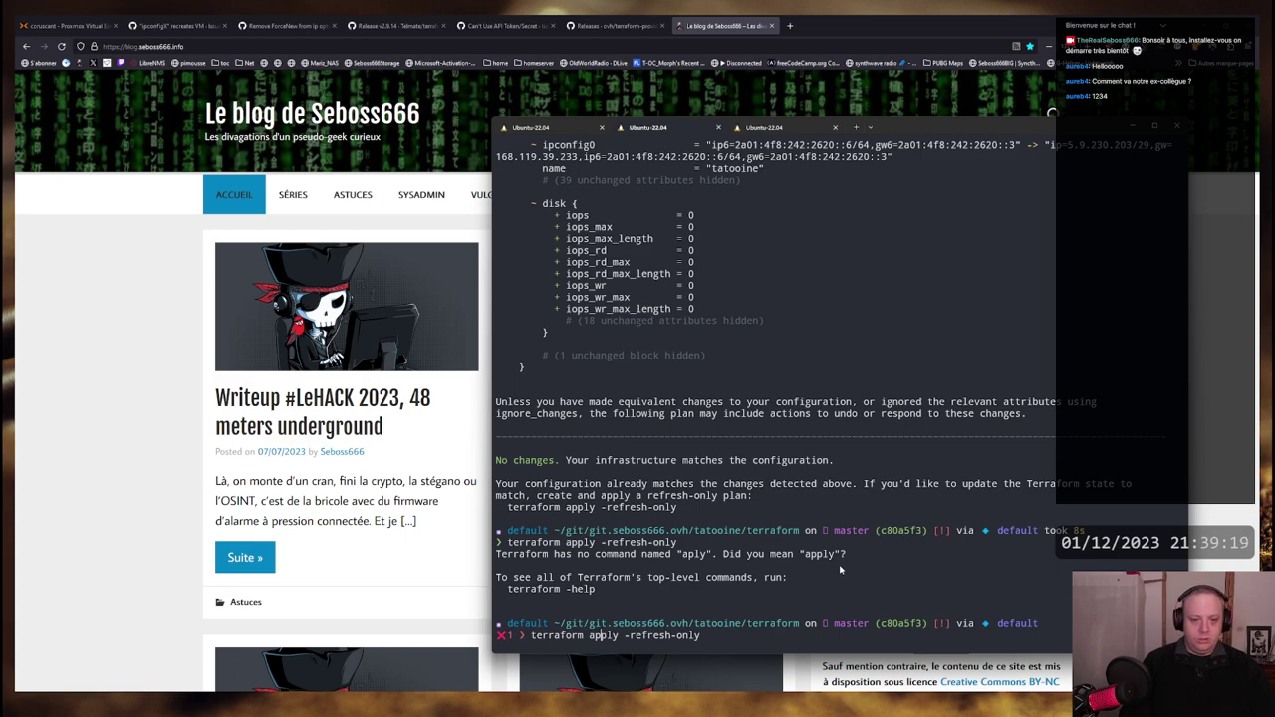
{"action": "key", "text": "Return"}
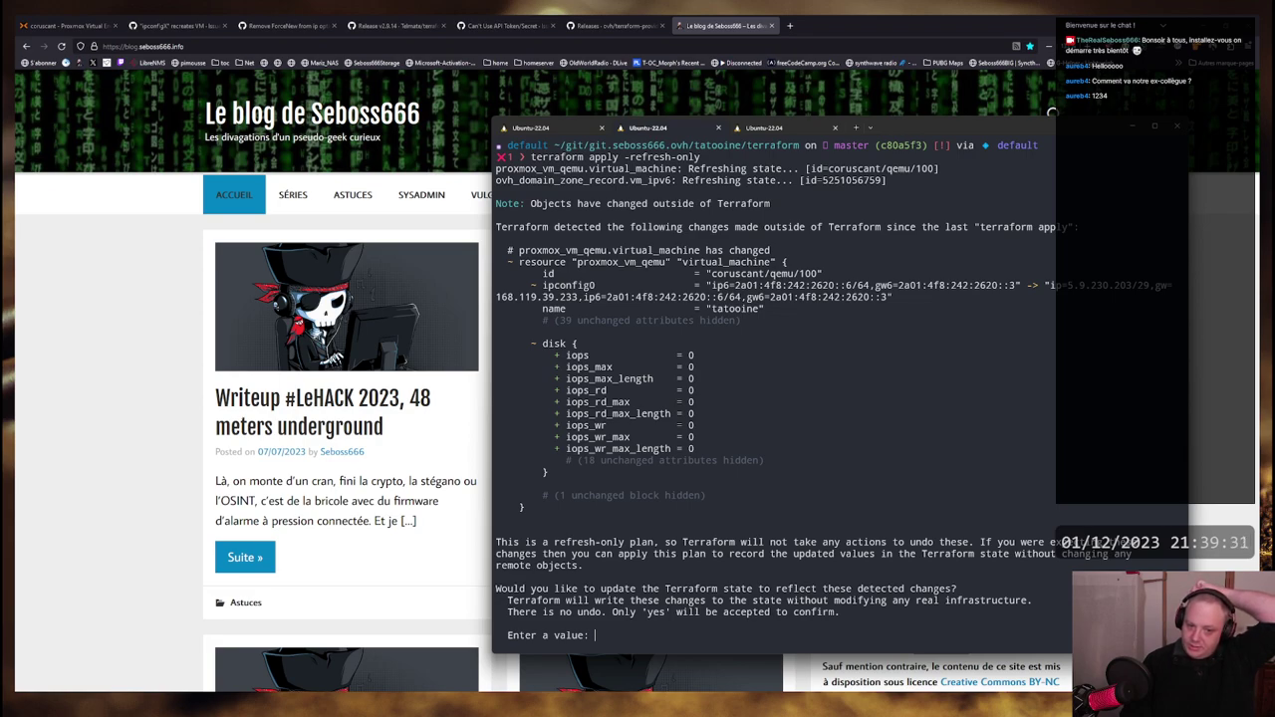
{"action": "type", "text": "yes"}
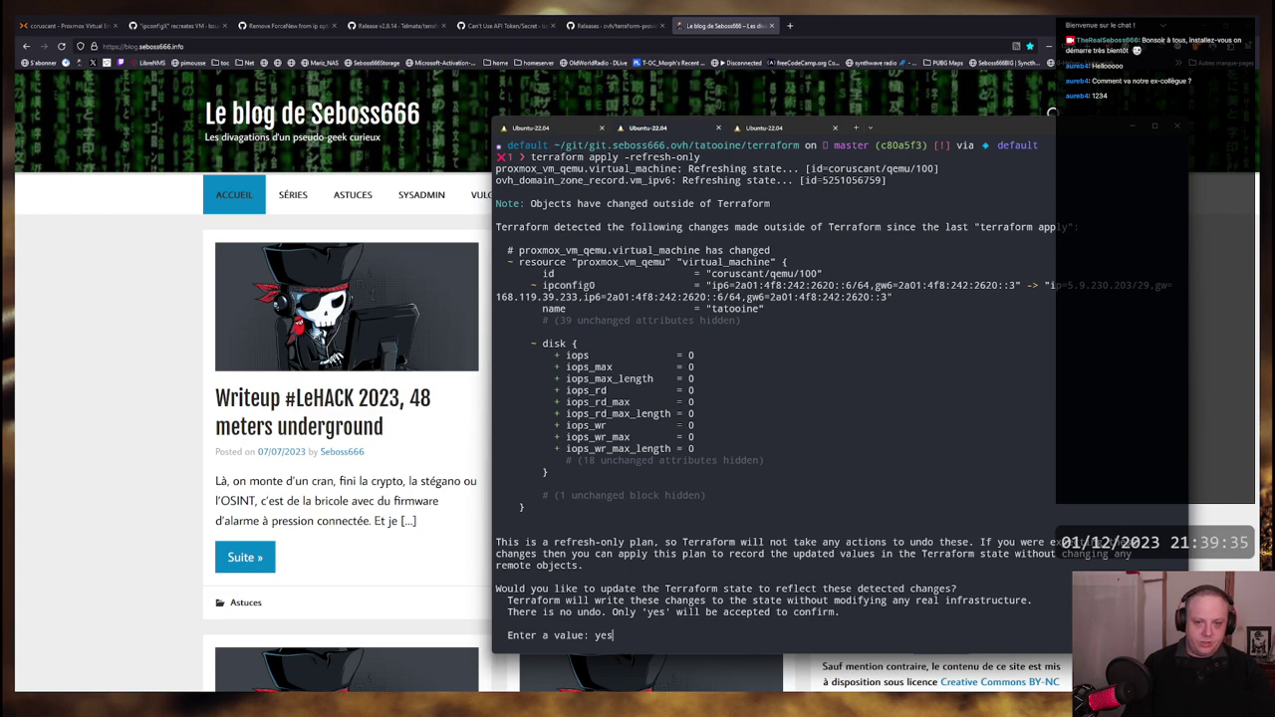
{"action": "key", "text": "Return"}
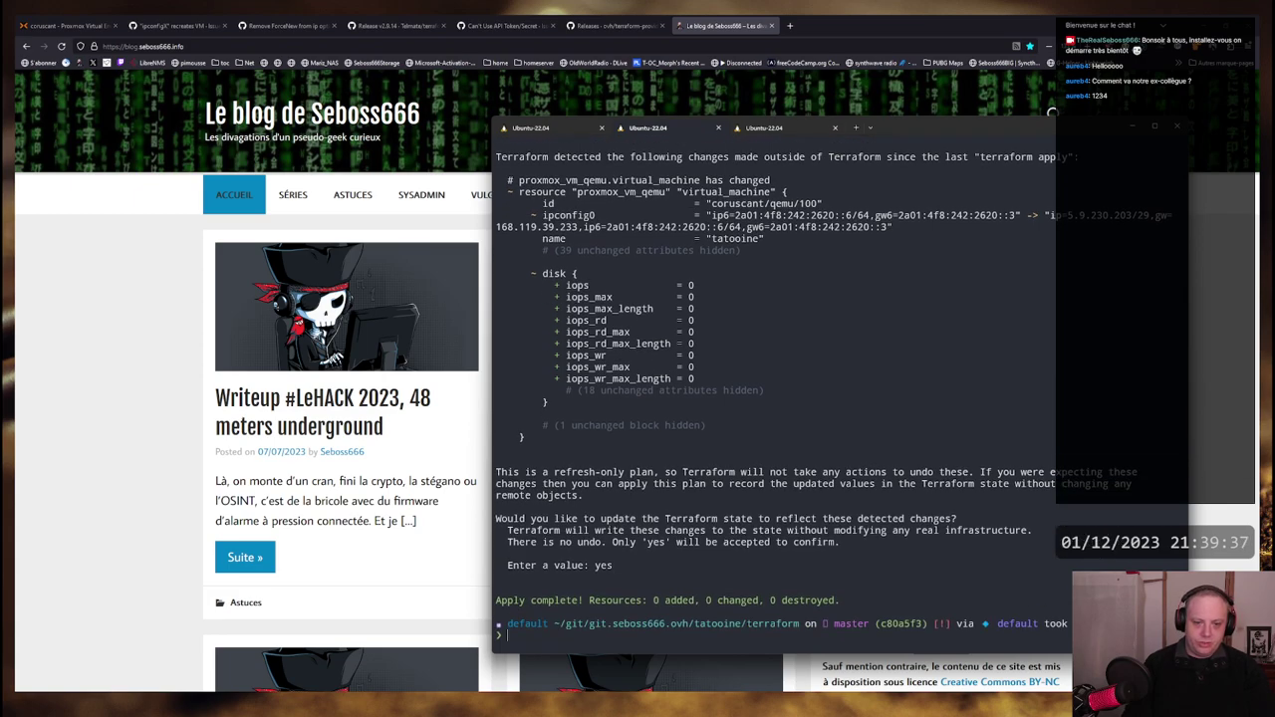
{"action": "type", "text": "terraform plan"}
{"action": "key", "text": "Return"}
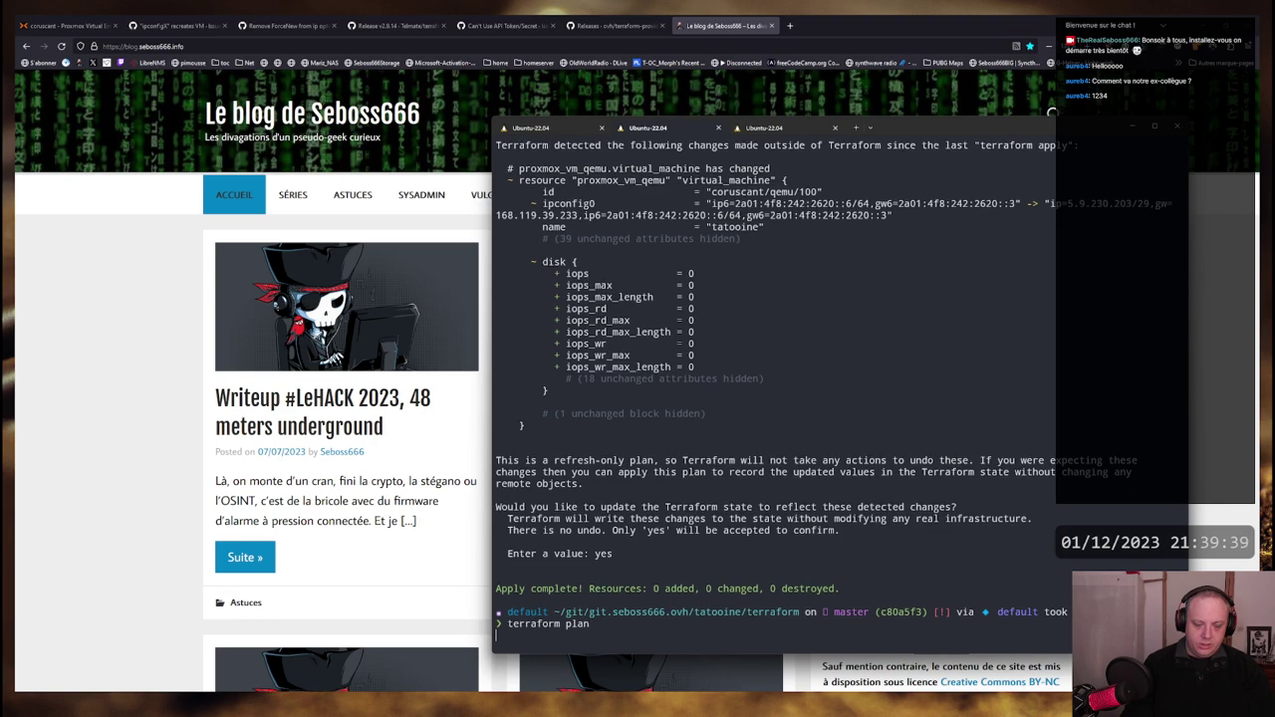
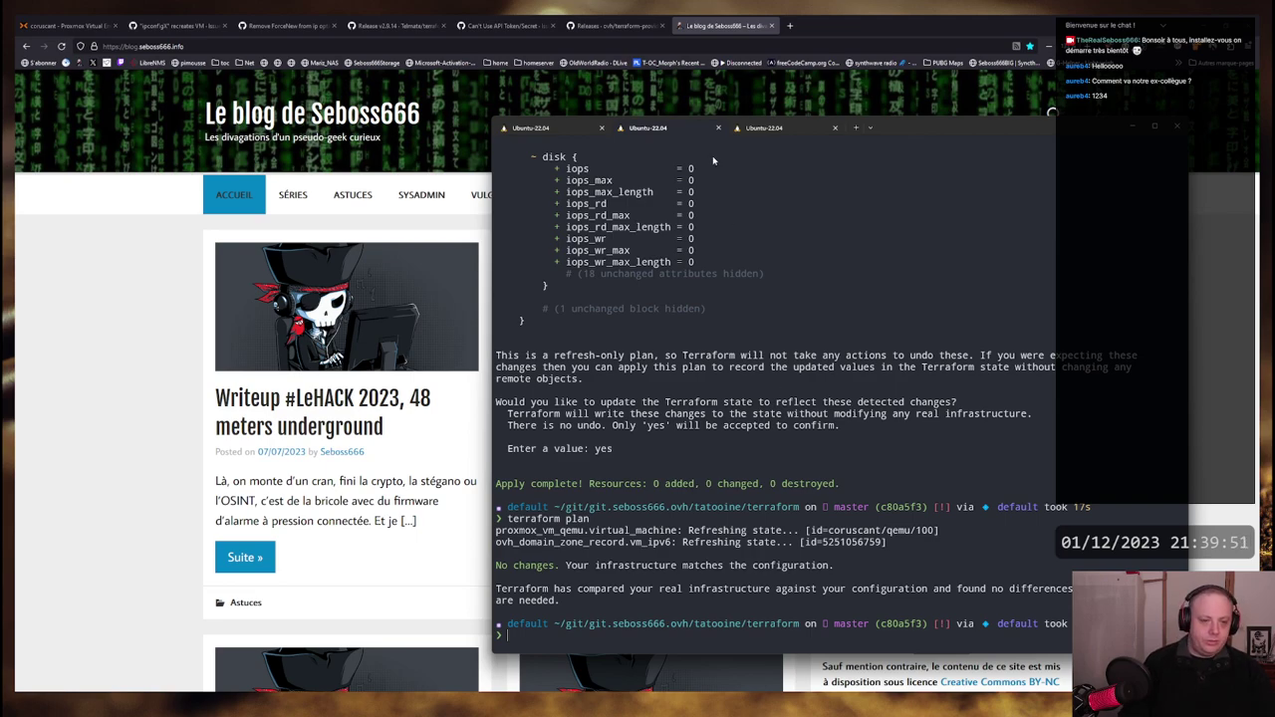
- Go to Datacenter > Firewall > IPSet and start adding an address to tatooine
{"action": "left_click", "coordinate": [50, 25]}
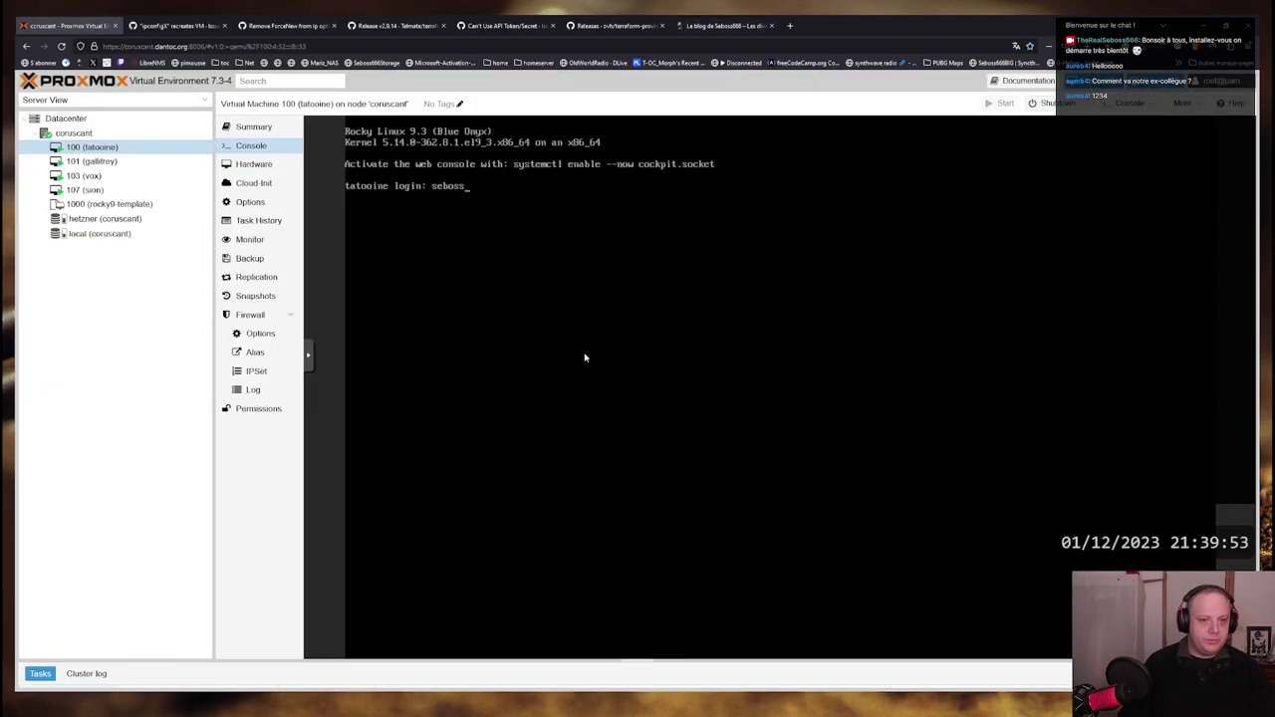
{"action": "key", "text": "BackSpace"}
{"action": "key", "text": "BackSpace"}
{"action": "key", "text": "BackSpace"}
{"action": "key", "text": "BackSpace"}
{"action": "key", "text": "BackSpace"}
{"action": "key", "text": "BackSpace"}
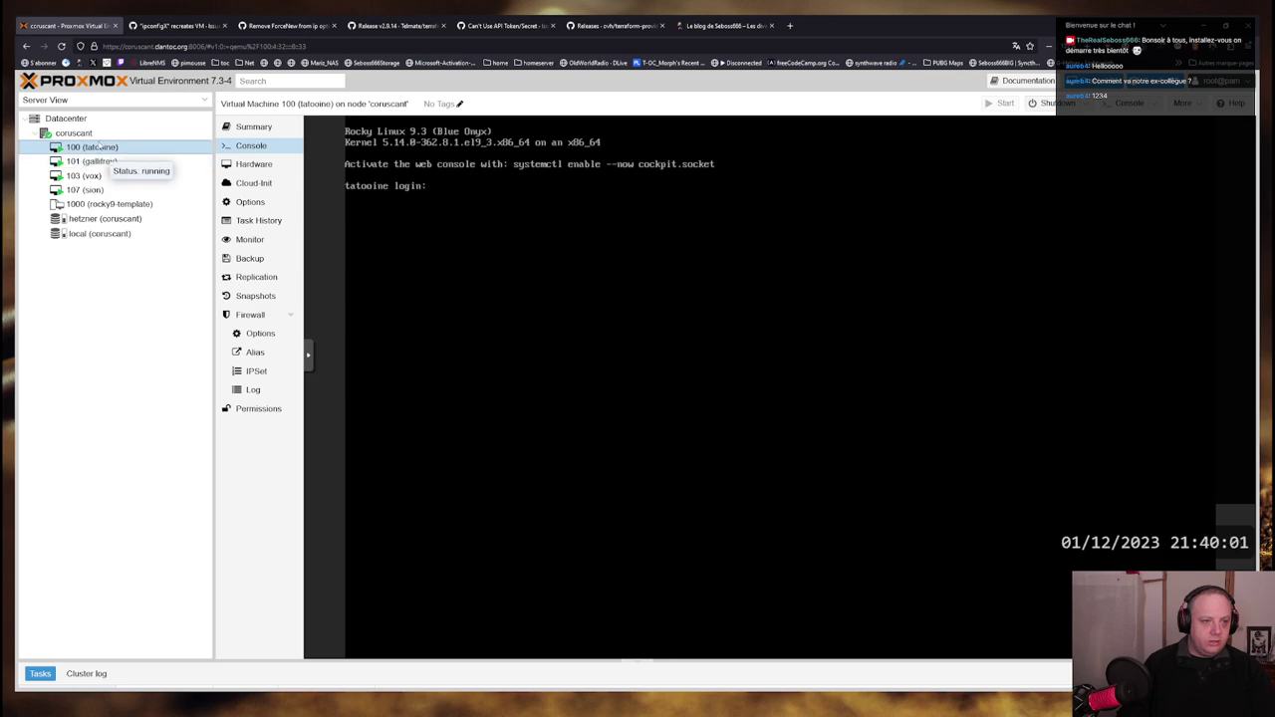
{"action": "left_click", "coordinate": [66, 117]}
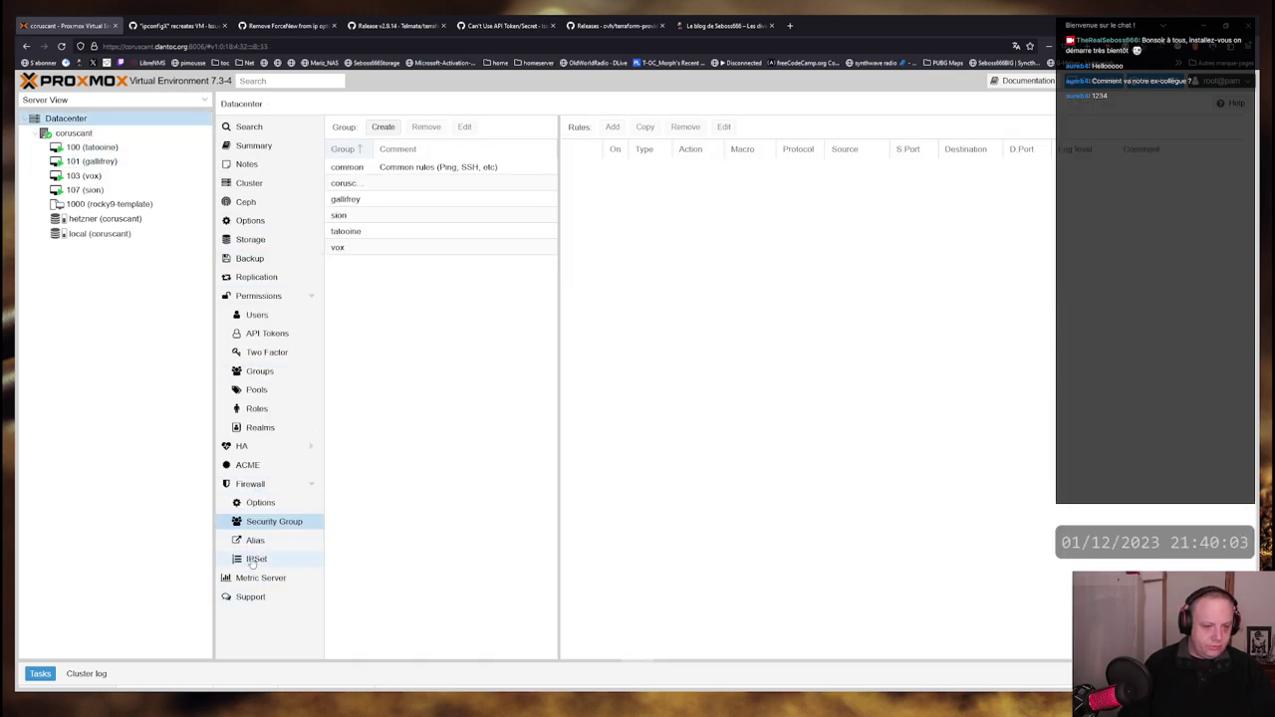
{"action": "left_click", "coordinate": [255, 560]}
{"action": "left_click", "coordinate": [358, 247]}
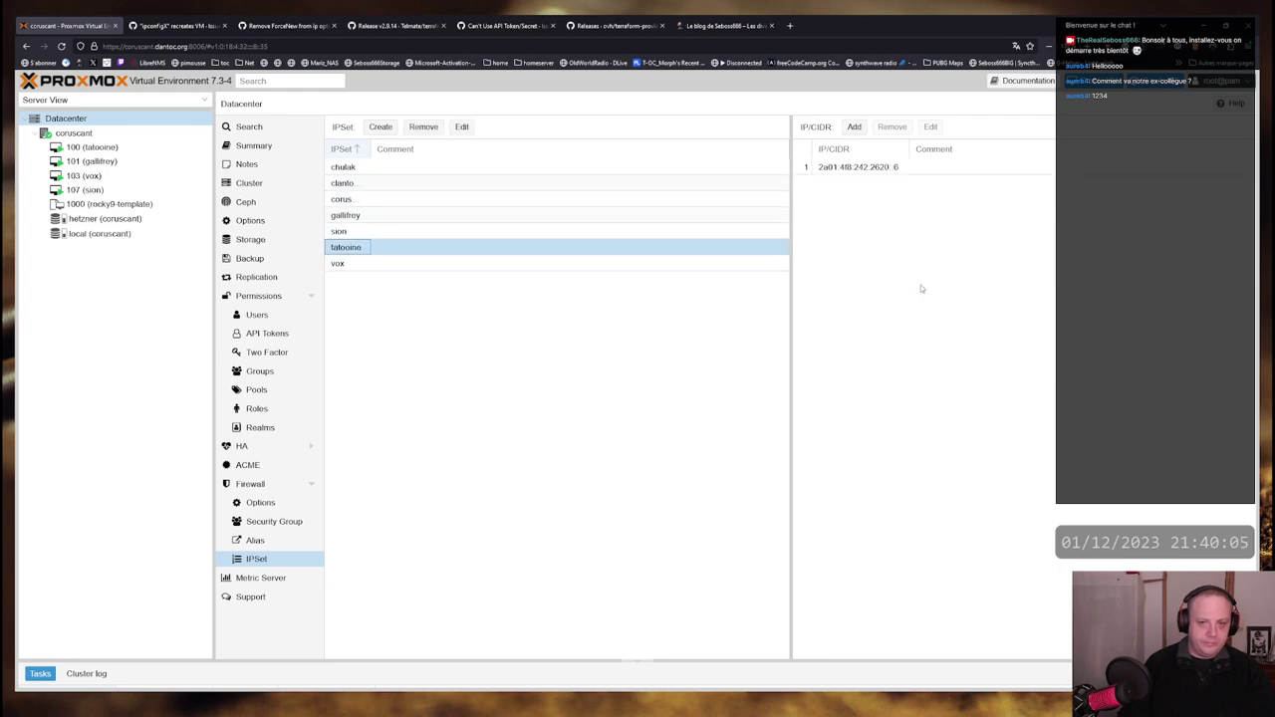
{"action": "left_click", "coordinate": [854, 127]}
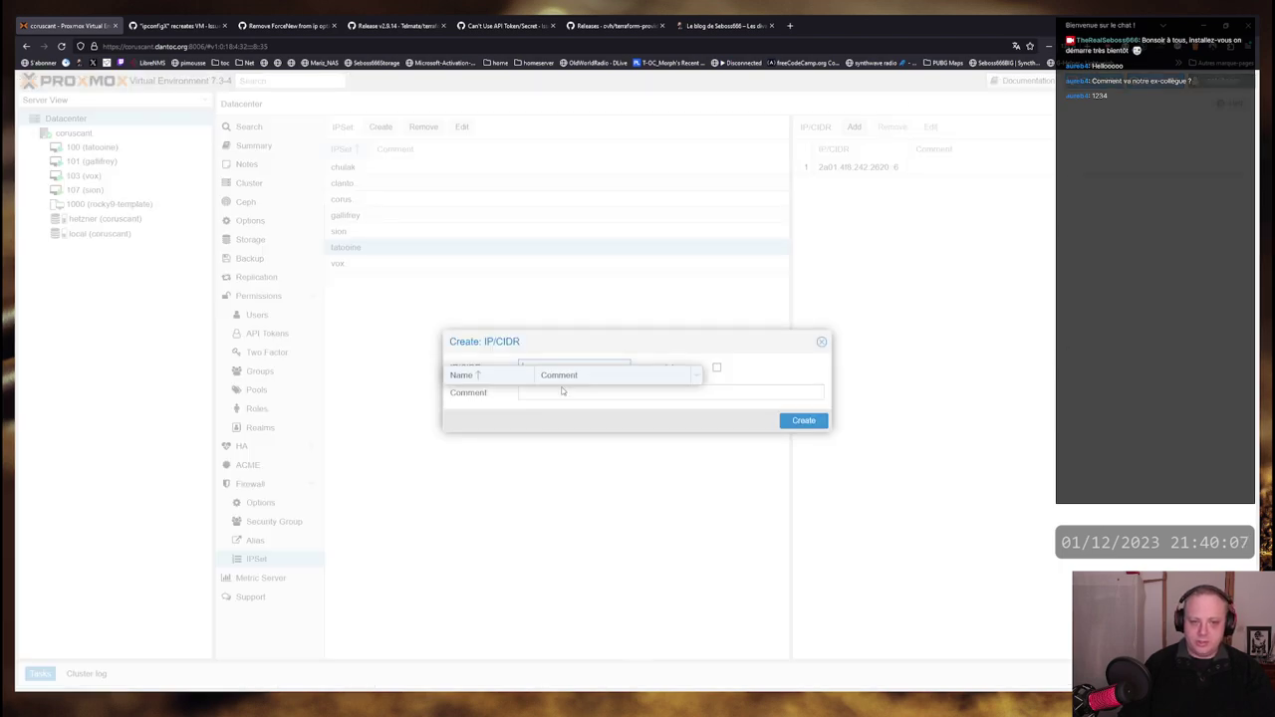
- Reposition the add-address form, check its address suggestions, then cancel it
{"action": "left_click_drag", "start_coordinate": [676, 340], "coordinate": [743, 368]}
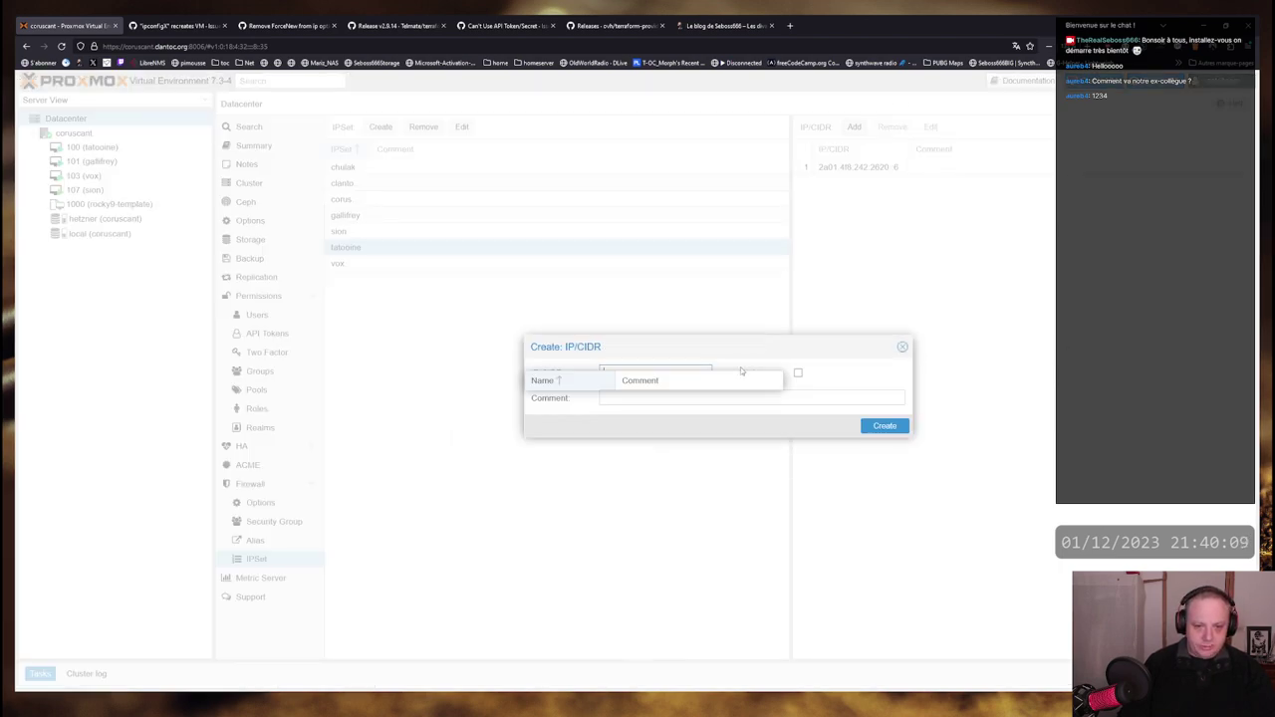
{"action": "left_click", "coordinate": [639, 398]}
{"action": "left_click", "coordinate": [619, 371]}
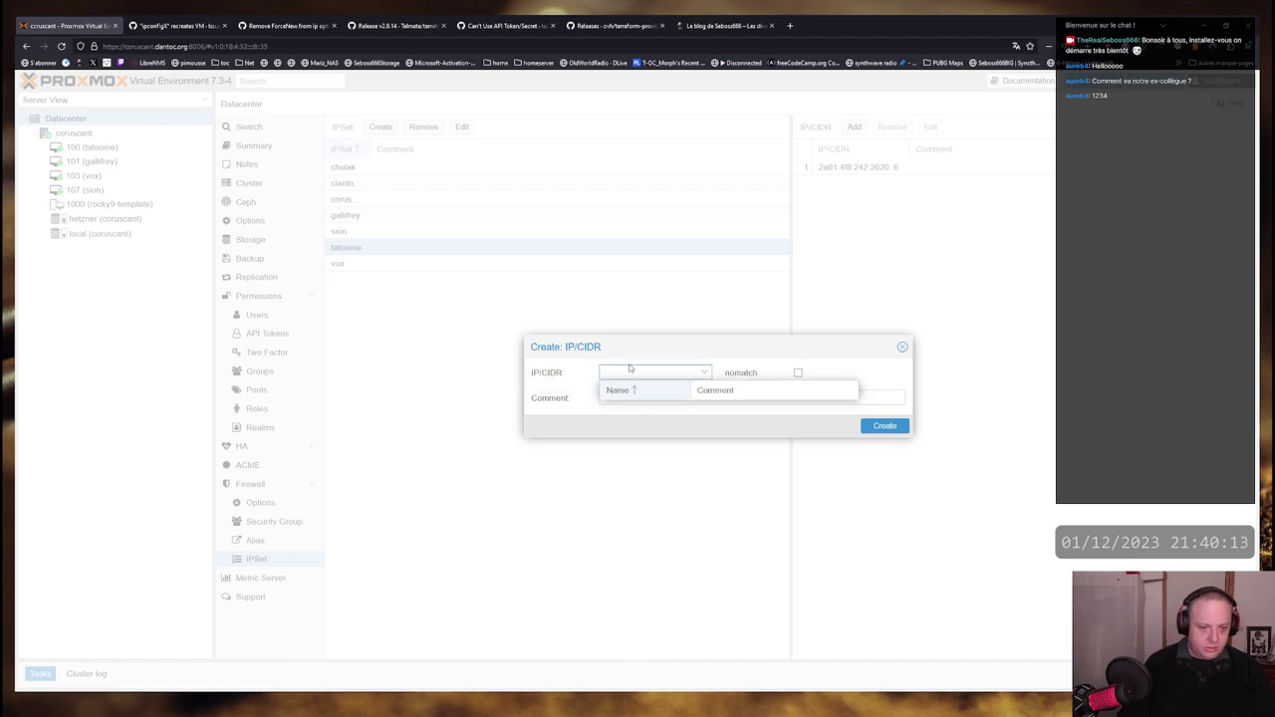
{"action": "left_click", "coordinate": [897, 349]}
- Compare tatooine's address entry with gallifrey's and vox's, then reopen tatooine's add-address form
{"action": "left_click", "coordinate": [254, 541]}
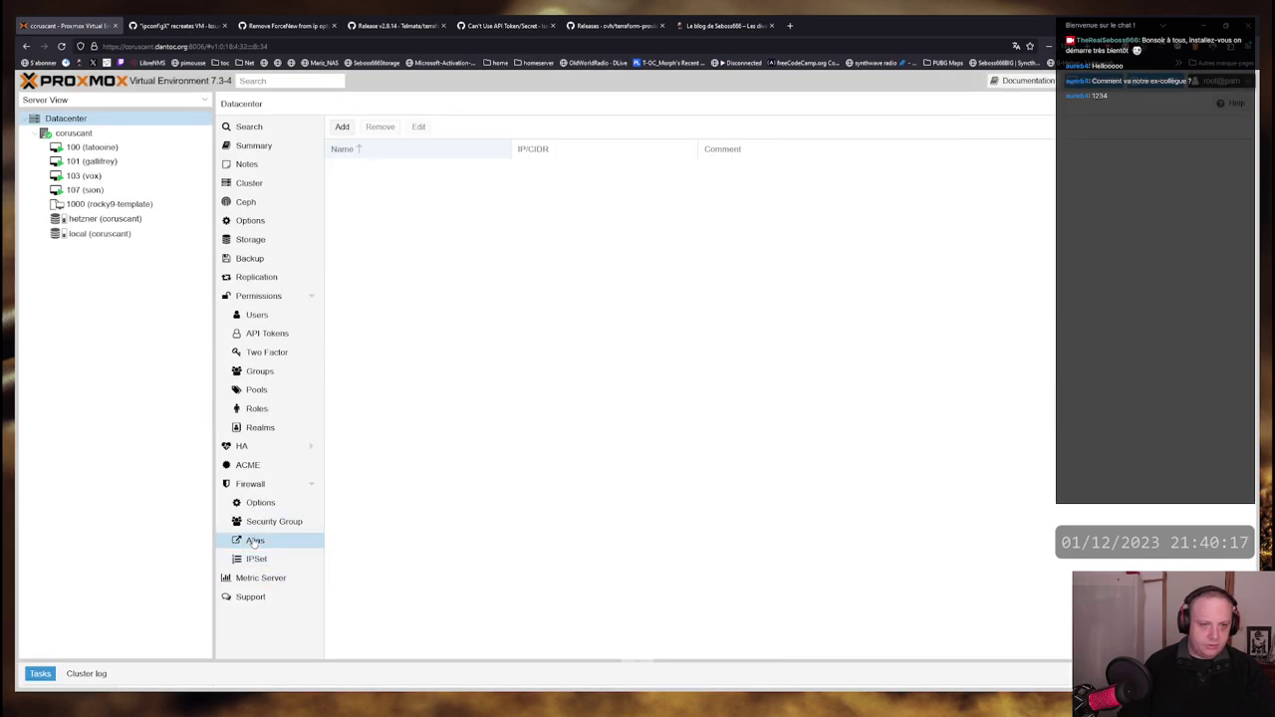
{"action": "left_click", "coordinate": [256, 559]}
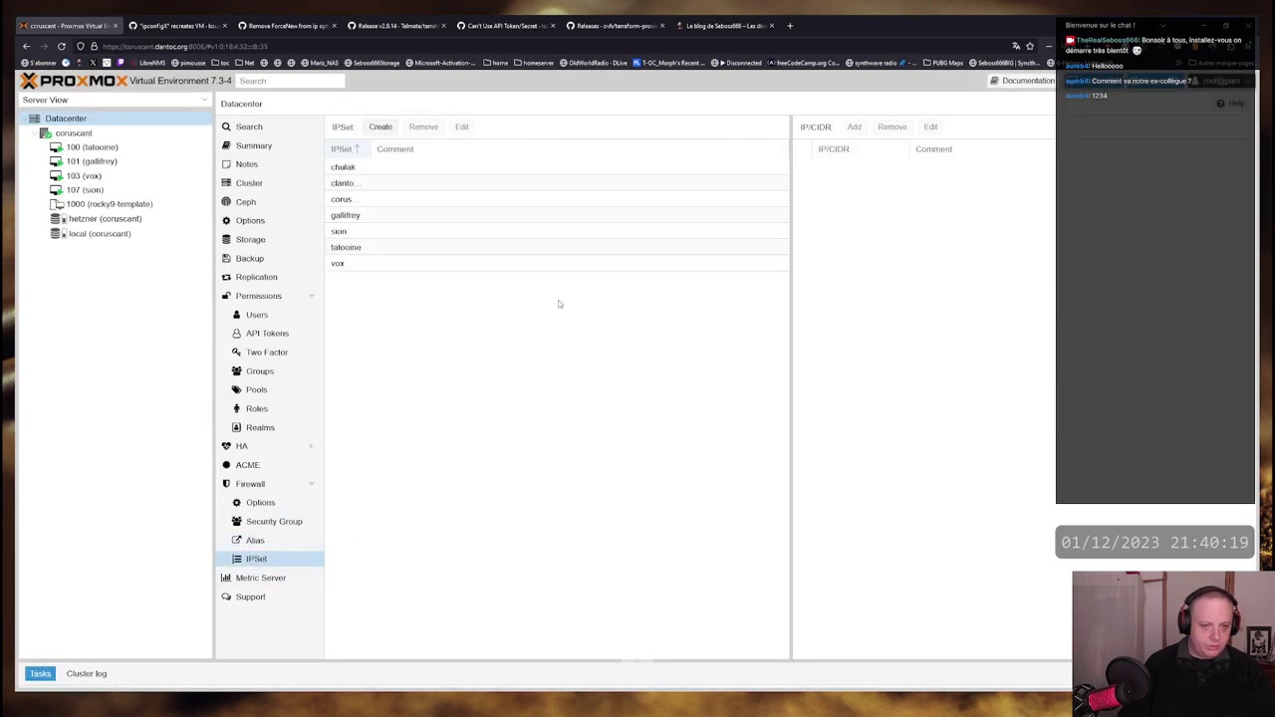
{"action": "left_click", "coordinate": [373, 253]}
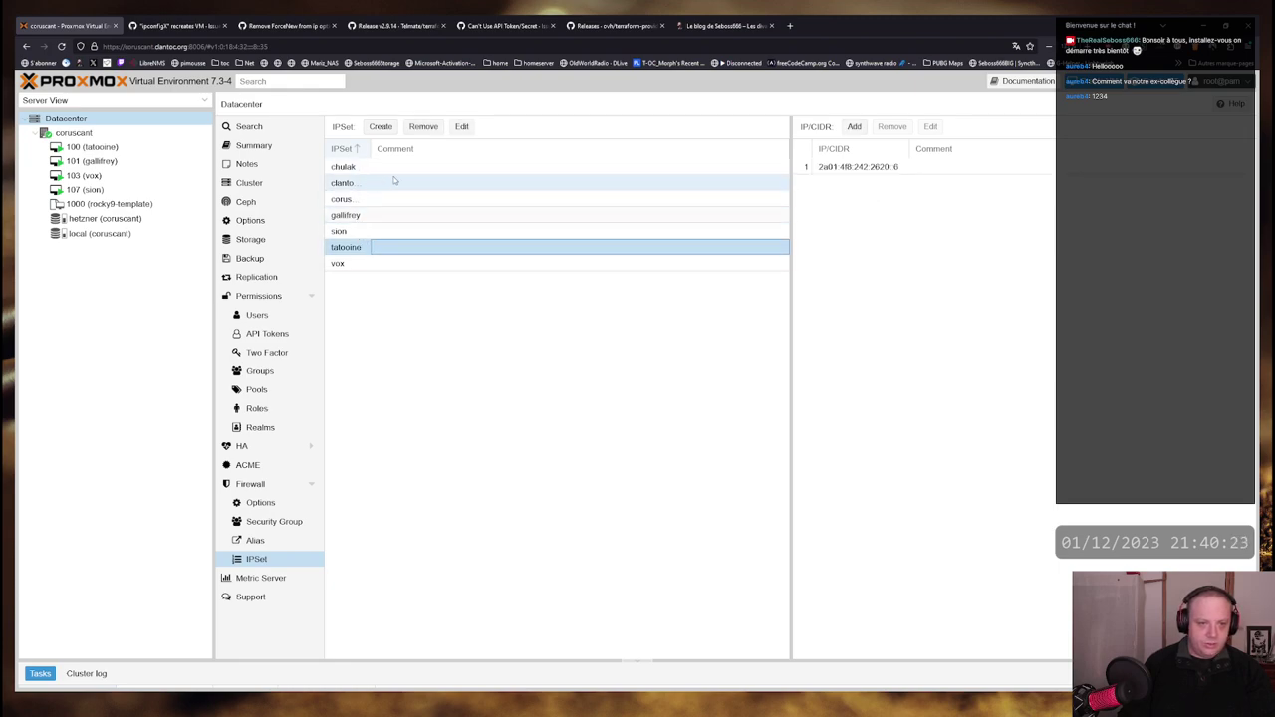
{"action": "left_click", "coordinate": [381, 219]}
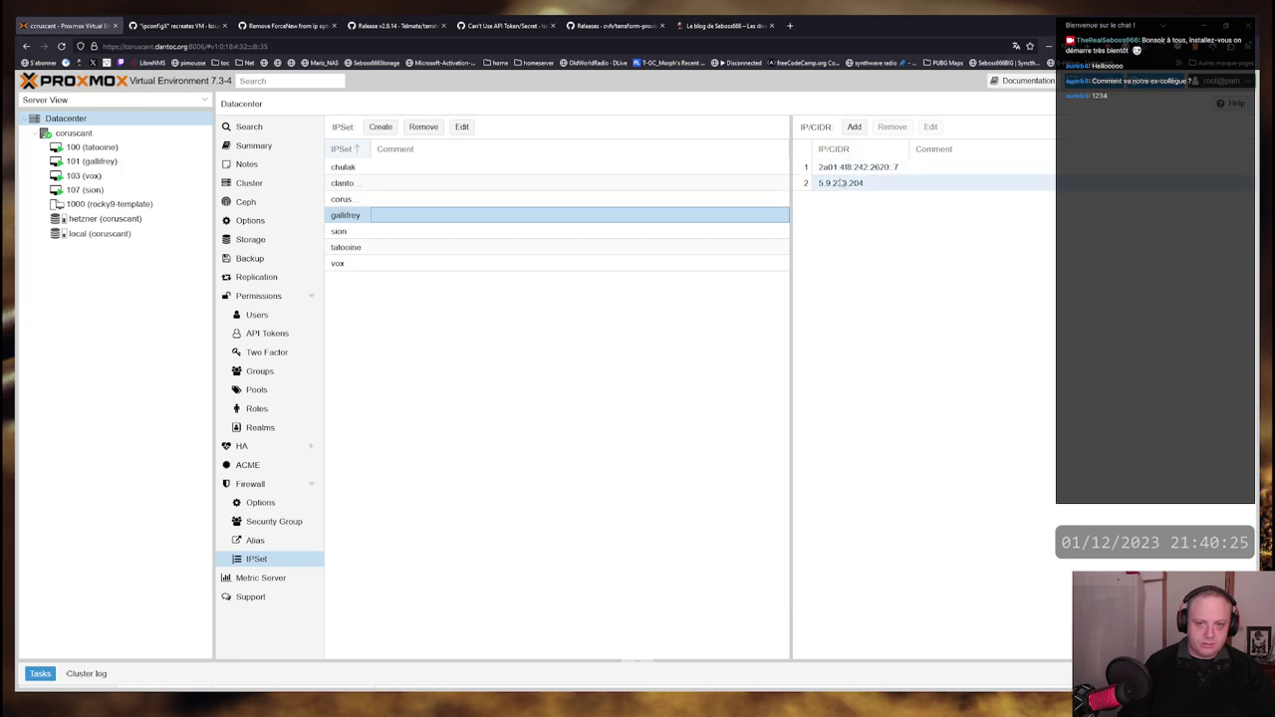
{"action": "left_click", "coordinate": [370, 263]}
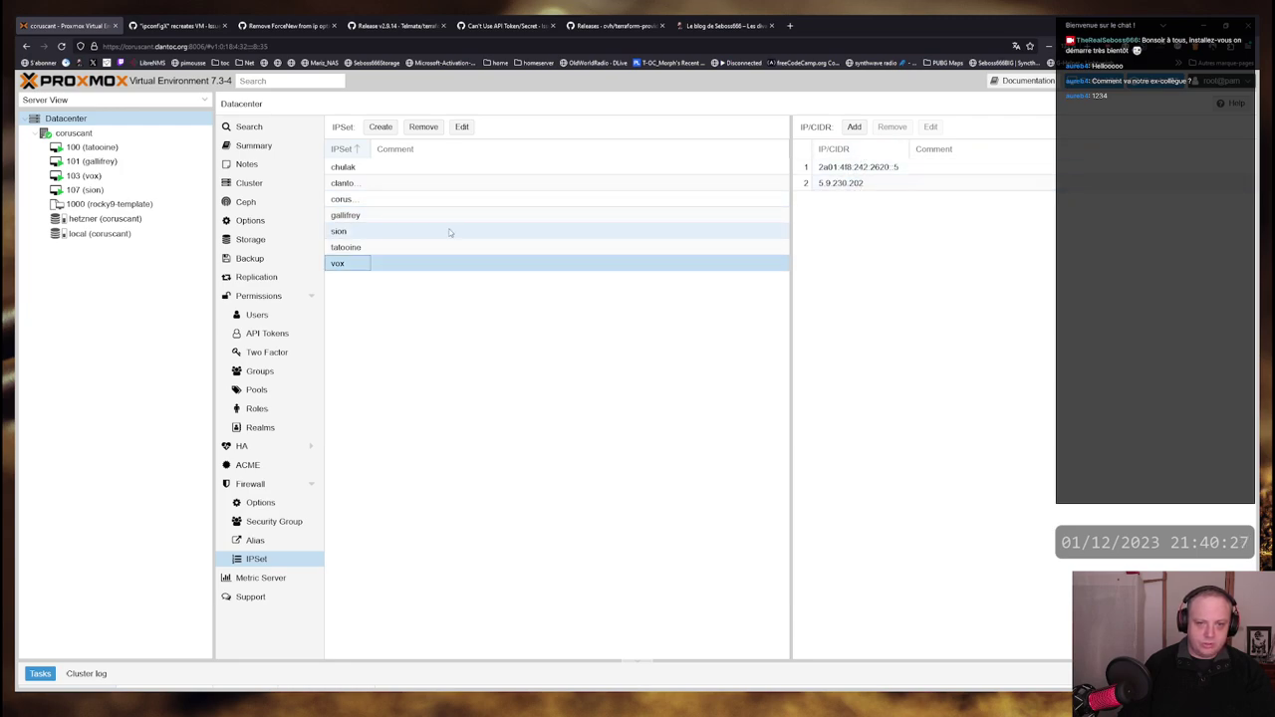
{"action": "left_click", "coordinate": [376, 248]}
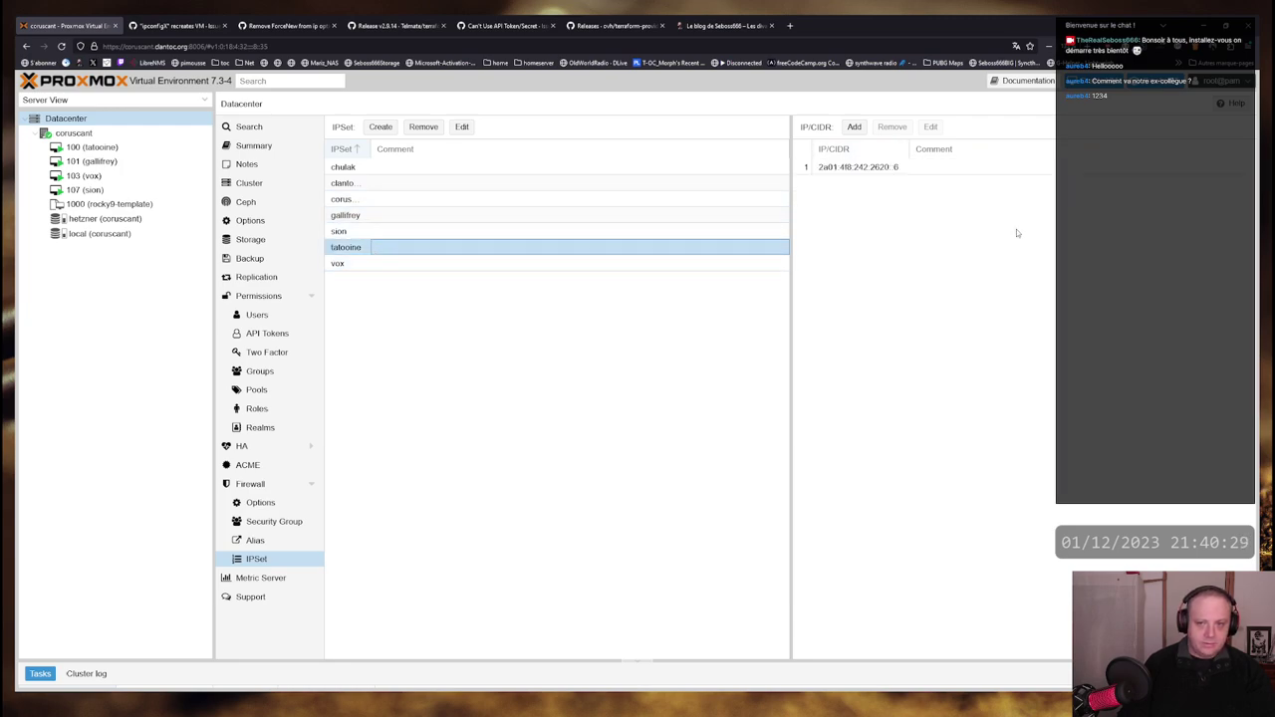
{"action": "left_click", "coordinate": [854, 126]}
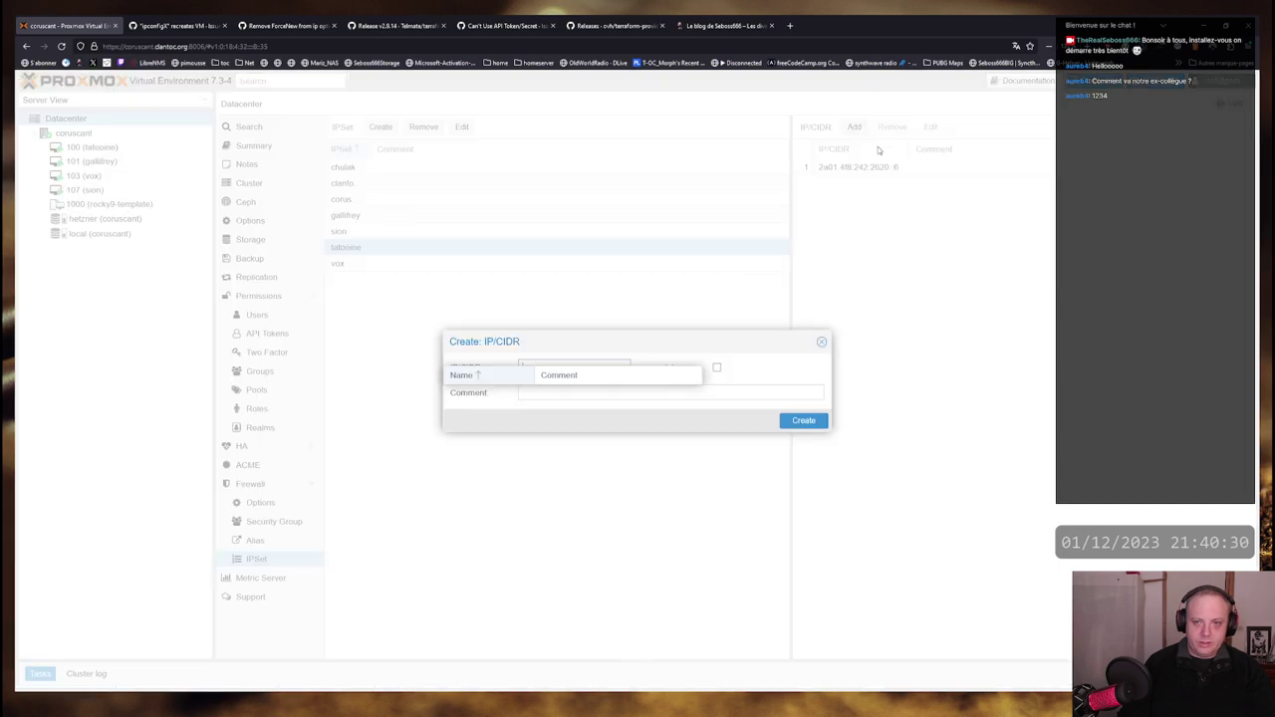
- Build the address 5.9.230.203/29 from the pasted network config line and terminal output
{"action": "left_click", "coordinate": [593, 363]}
{"action": "key", "text": "ctrl+v"}
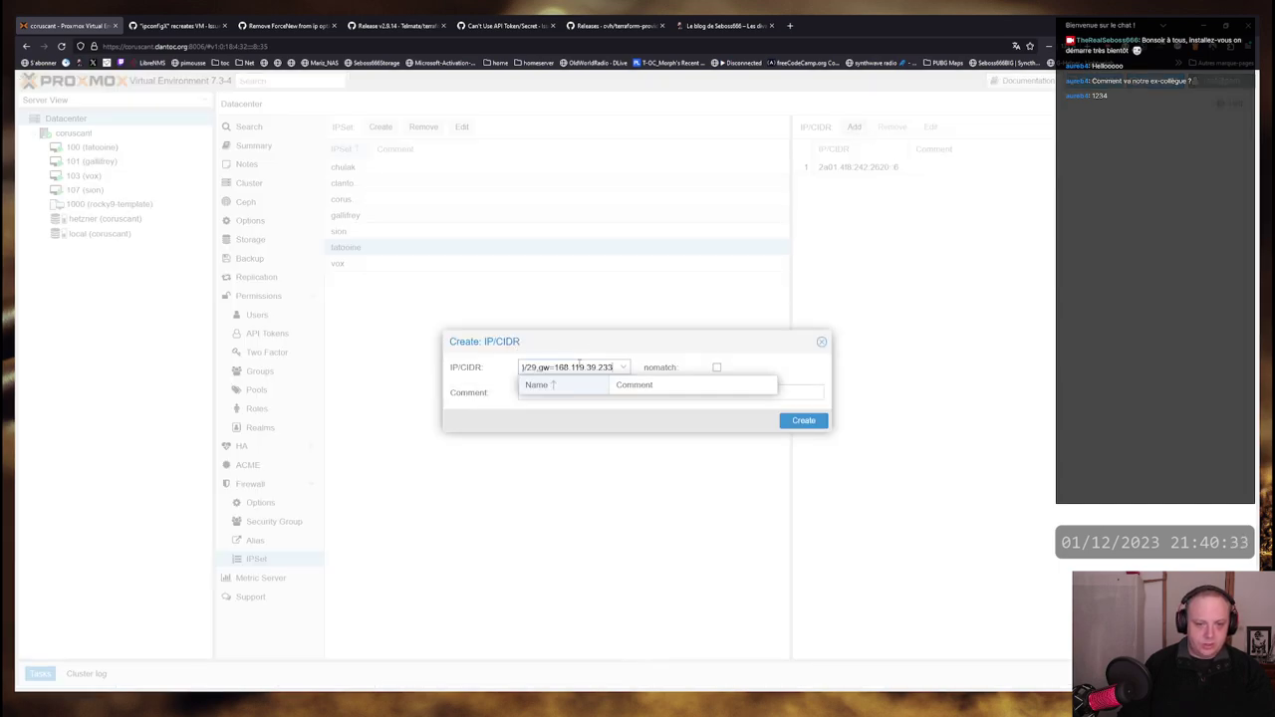
{"action": "key", "text": "ctrl+a"}
{"action": "key", "text": "End"}
{"action": "key", "text": "shift+Left"}
{"action": "key", "text": "shift+Left"}
{"action": "key", "text": "shift+Left"}
{"action": "key", "text": "shift+Left"}
{"action": "key", "text": "shift+Left"}
{"action": "key", "text": "shift+Left"}
{"action": "key", "text": "shift+Left"}
{"action": "key", "text": "shift+Left"}
{"action": "key", "text": "shift+Left"}
{"action": "key", "text": "shift+Left"}
{"action": "key", "text": "shift+Left"}
{"action": "key", "text": "shift+Left"}
{"action": "key", "text": "shift+Left"}
{"action": "key", "text": "shift+Left"}
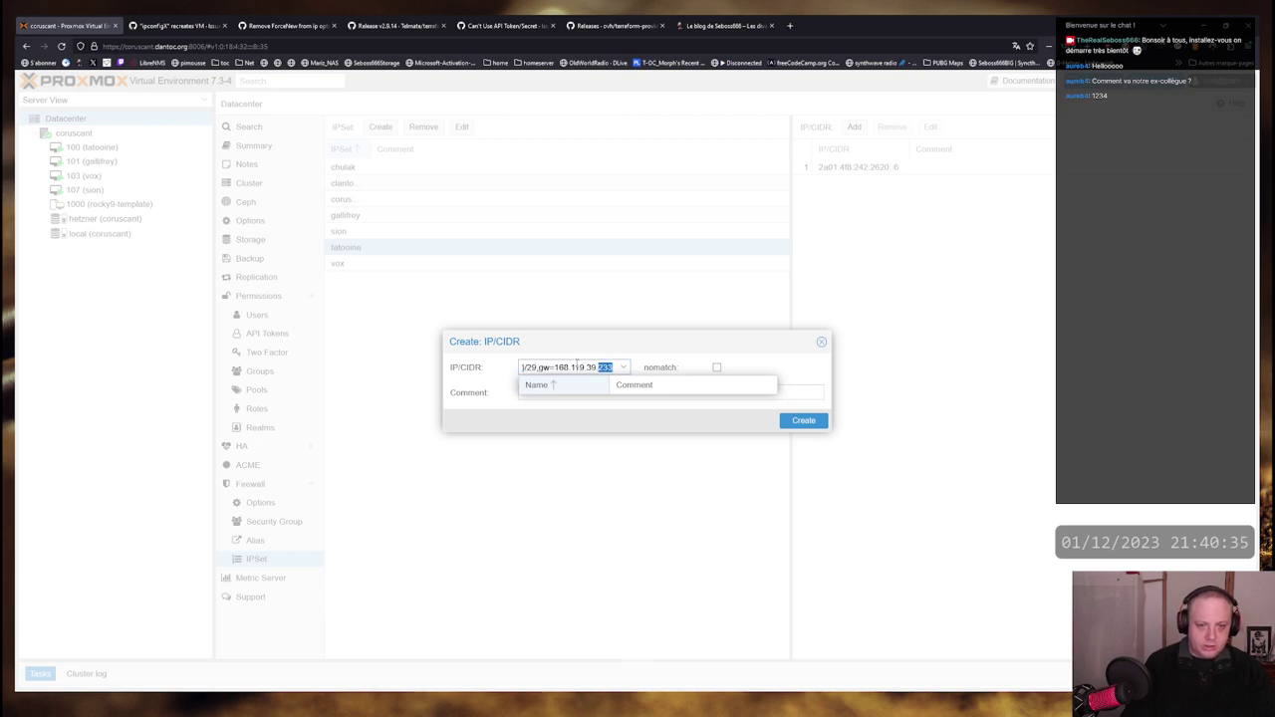
{"action": "key", "text": "Left"}
{"action": "key", "text": "Left"}
{"action": "key", "text": "Left"}
{"action": "key", "text": "Left"}
{"action": "key", "text": "Left"}
{"action": "key", "text": "Left"}
{"action": "key", "text": "Left"}
{"action": "key", "text": "Left"}
{"action": "key", "text": "Left"}
{"action": "key", "text": "Left"}
{"action": "key", "text": "Left"}
{"action": "key", "text": "Left"}
{"action": "key", "text": "Left"}
{"action": "key", "text": "Left"}
{"action": "key", "text": "Left"}
{"action": "key", "text": "Left"}
{"action": "key", "text": "Left"}
{"action": "key", "text": "Left"}
{"action": "key", "text": "Left"}
{"action": "key", "text": "Left"}
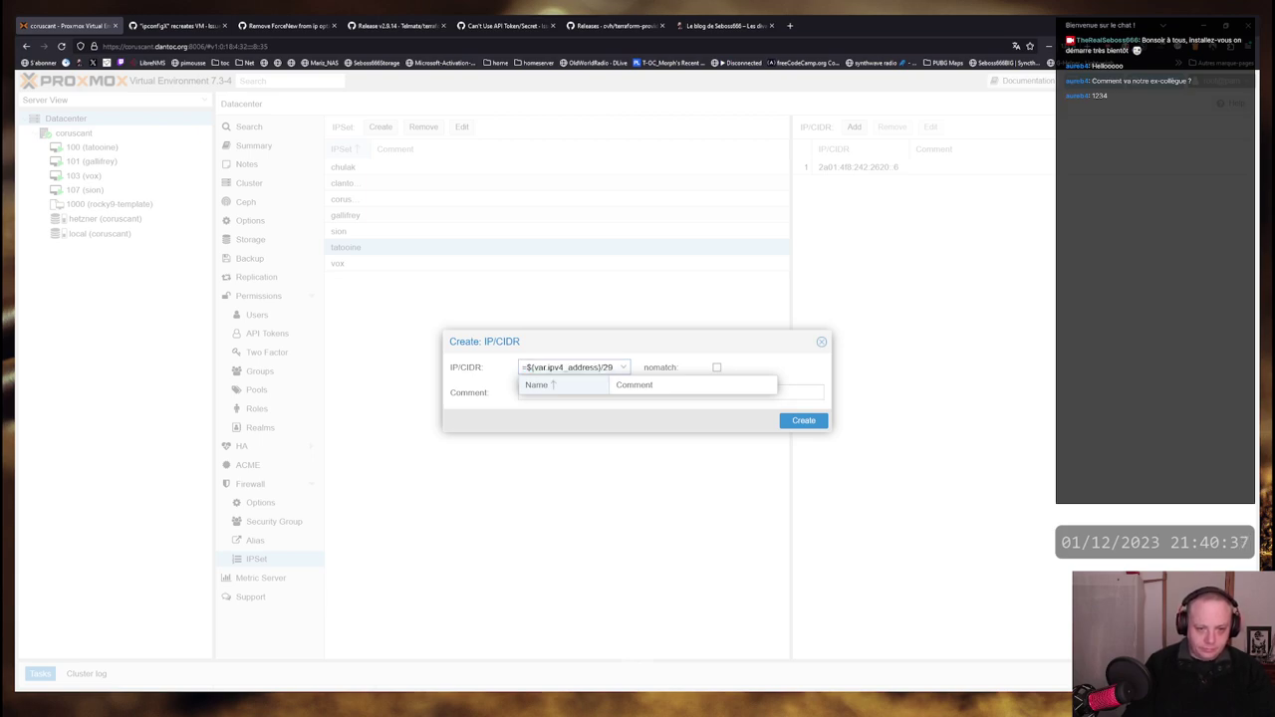
{"action": "key", "text": "shift+Home"}
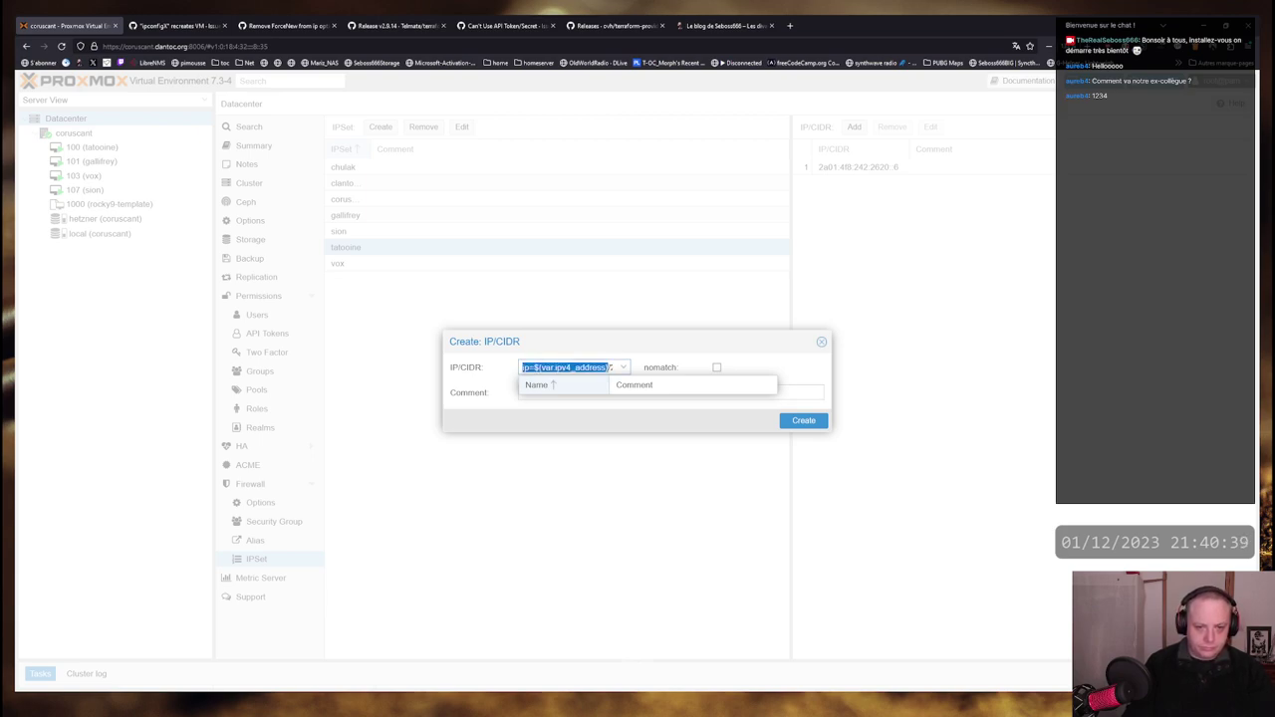
{"action": "key", "text": "BackSpace"}
{"action": "key", "text": "alt+Tab"}
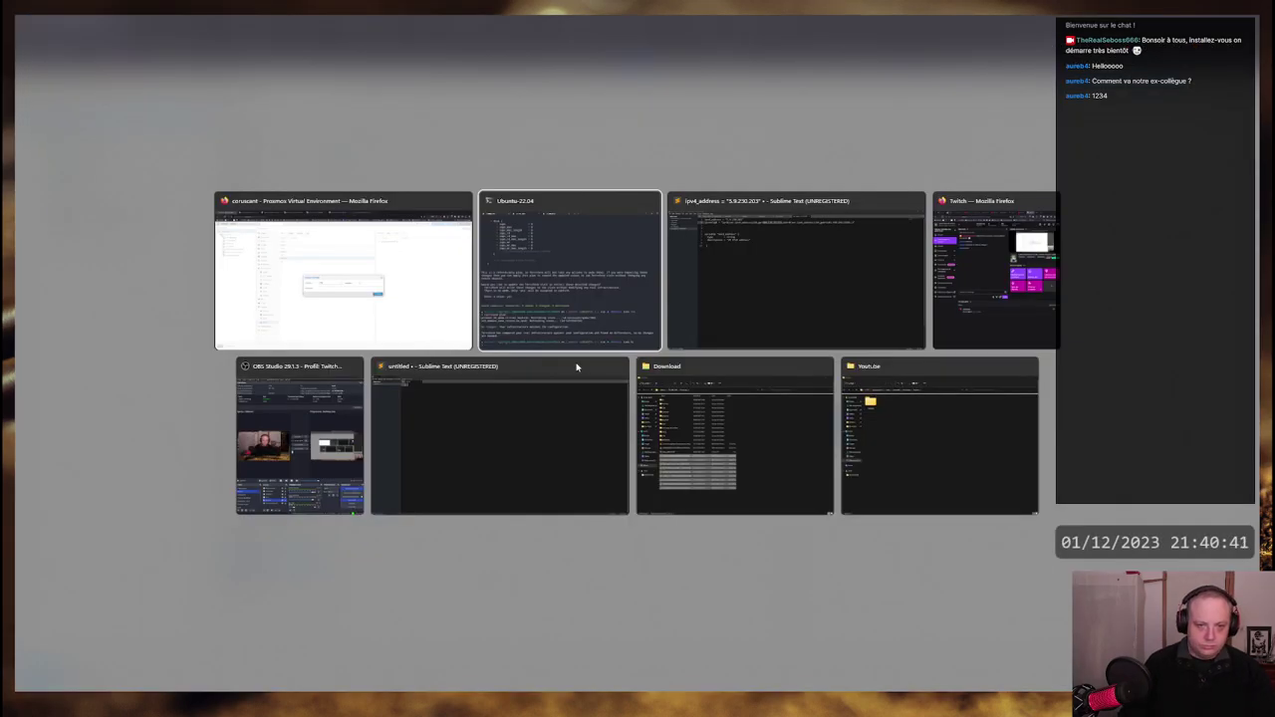
{"action": "scroll", "coordinate": [625, 416], "scroll_direction": "up", "scroll_amount": 5}
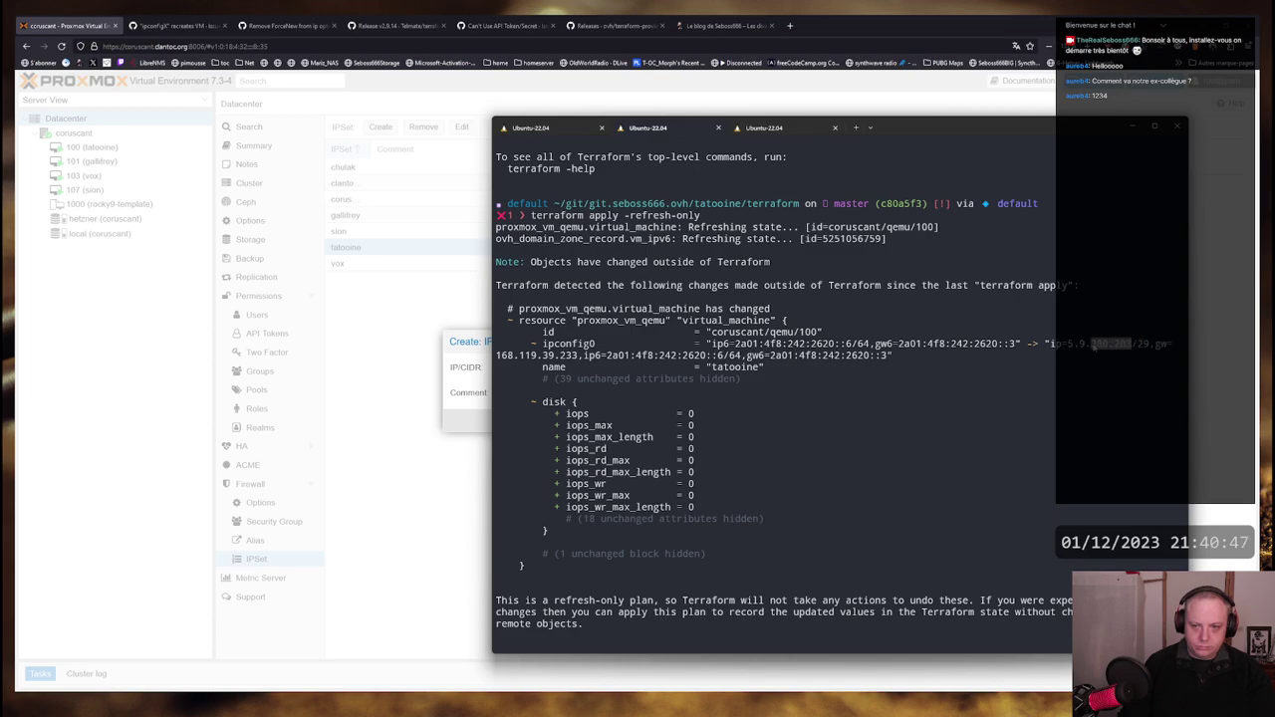
{"action": "key", "text": "alt+Tab"}
{"action": "type", "text": "5.9.230.203"}
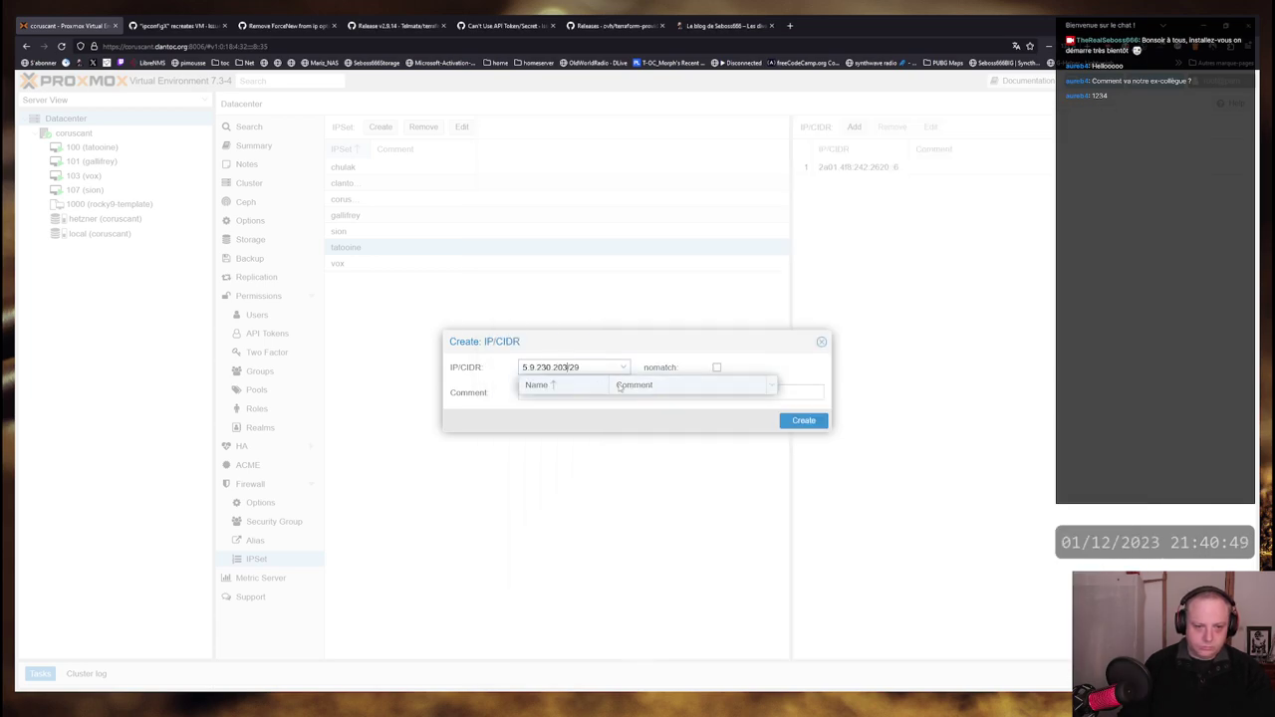
- Try submitting 5.9.230.203/29, plain and with nomatch, dismissing the verification errors
{"action": "left_click", "coordinate": [797, 423]}
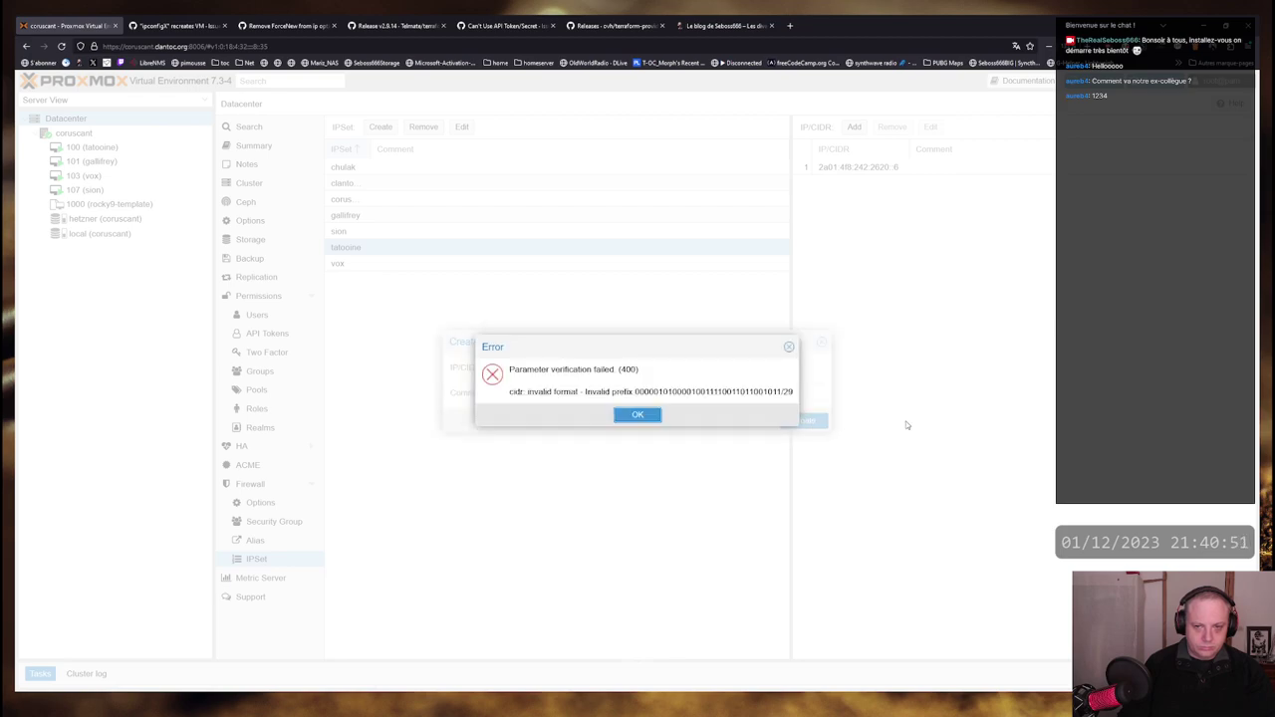
{"action": "left_click", "coordinate": [637, 417]}
{"action": "left_click", "coordinate": [590, 366]}
{"action": "triple_click", "coordinate": [590, 367]}
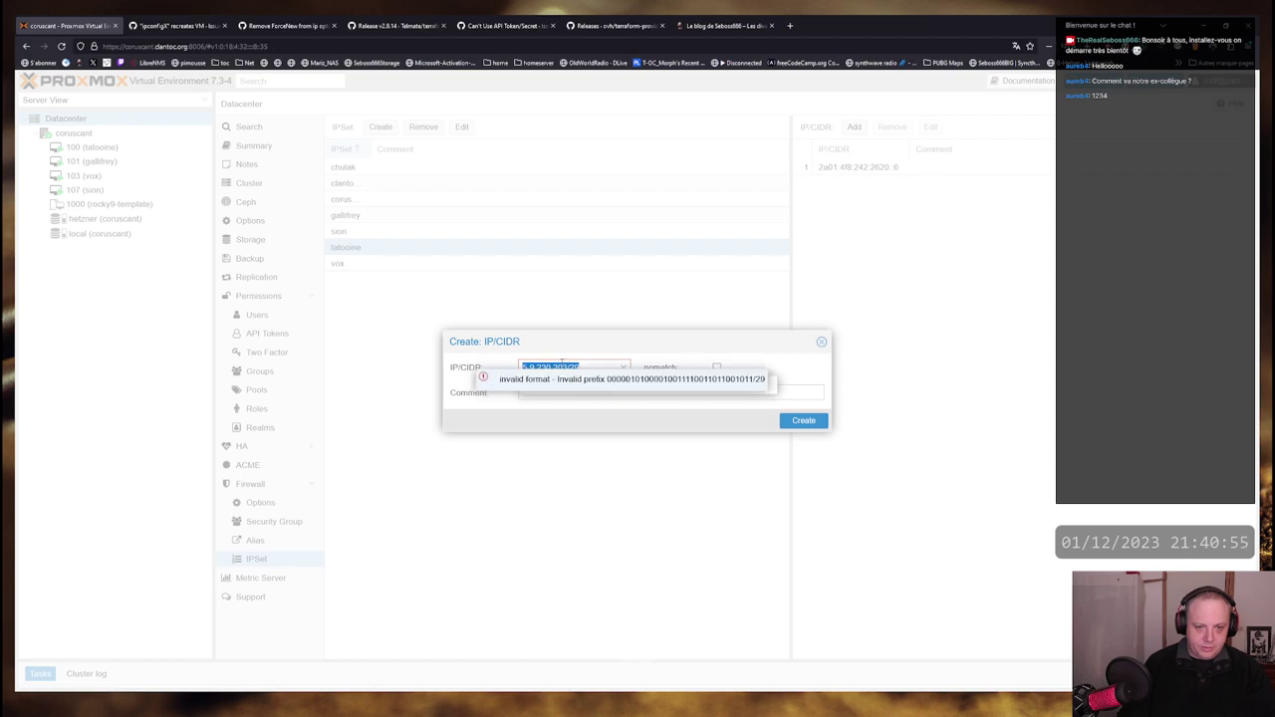
{"action": "left_click_drag", "start_coordinate": [592, 342], "coordinate": [615, 294]}
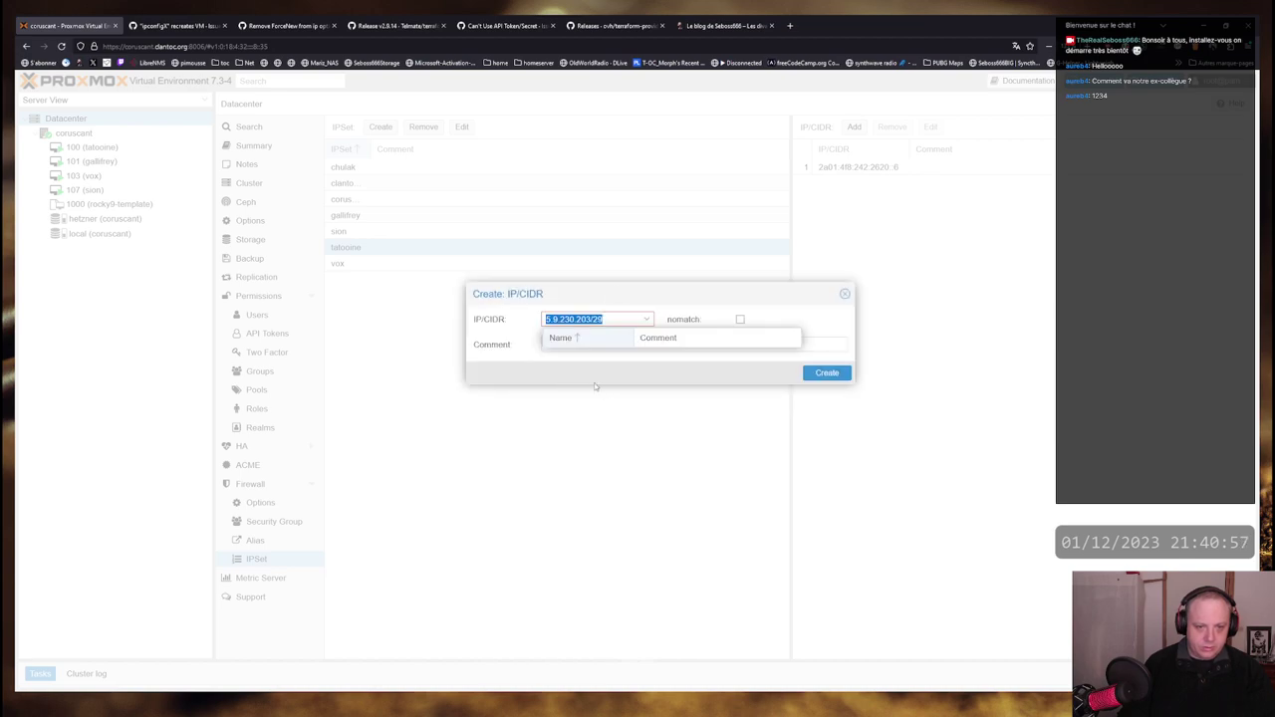
{"action": "left_click", "coordinate": [562, 370]}
{"action": "left_click", "coordinate": [603, 320]}
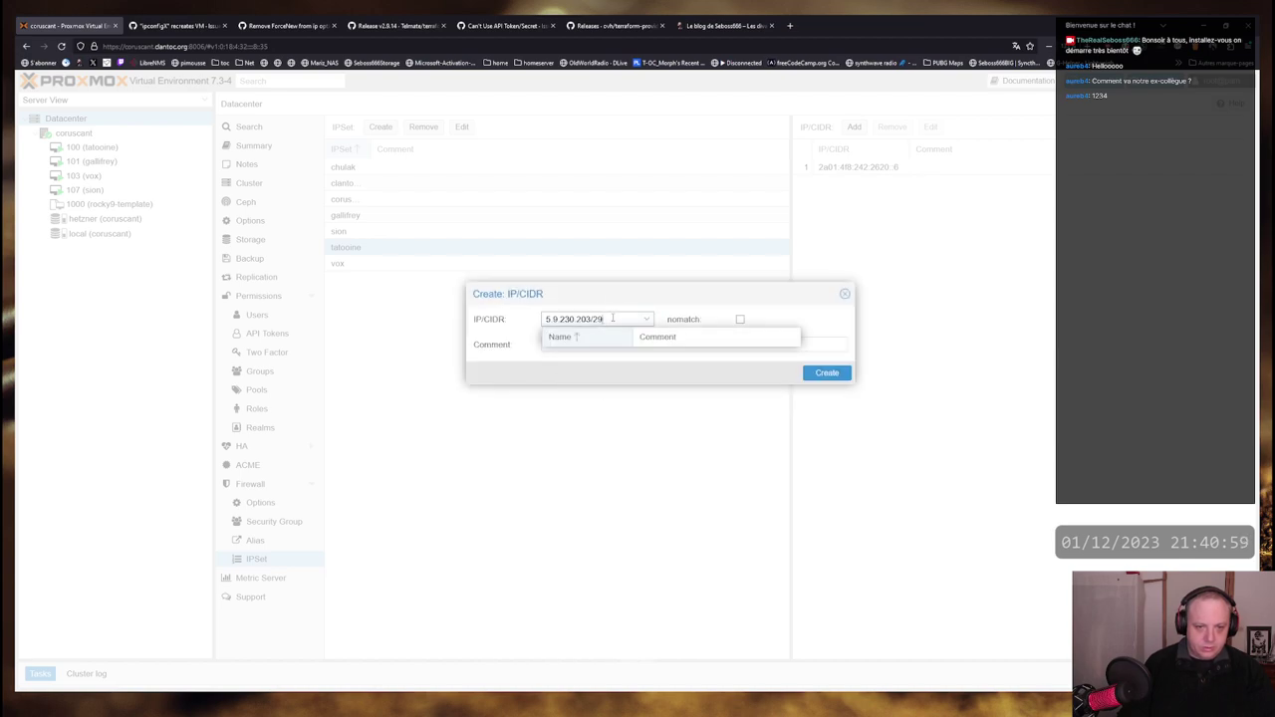
{"action": "left_click", "coordinate": [740, 320]}
{"action": "left_click", "coordinate": [831, 375]}
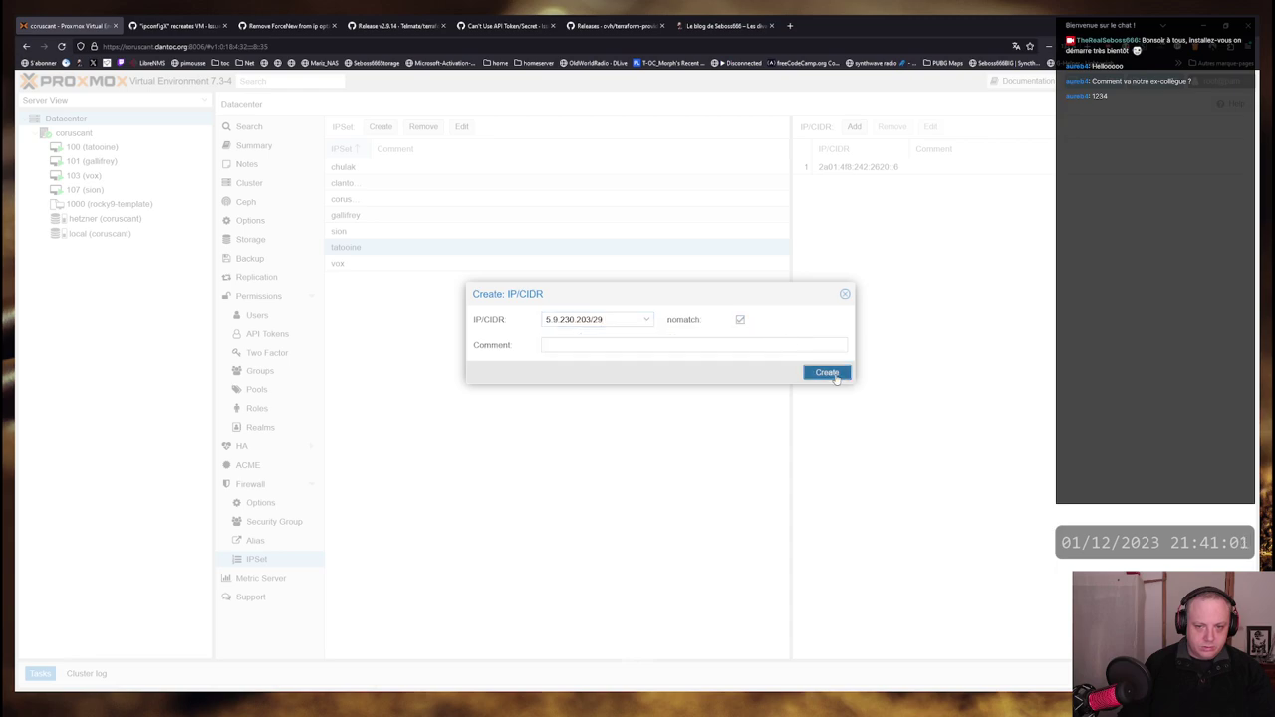
{"action": "left_click", "coordinate": [642, 415]}
- Replace the value with 5.9.230.203, untick nomatch and create the tatooine entry
{"action": "left_click", "coordinate": [603, 319]}
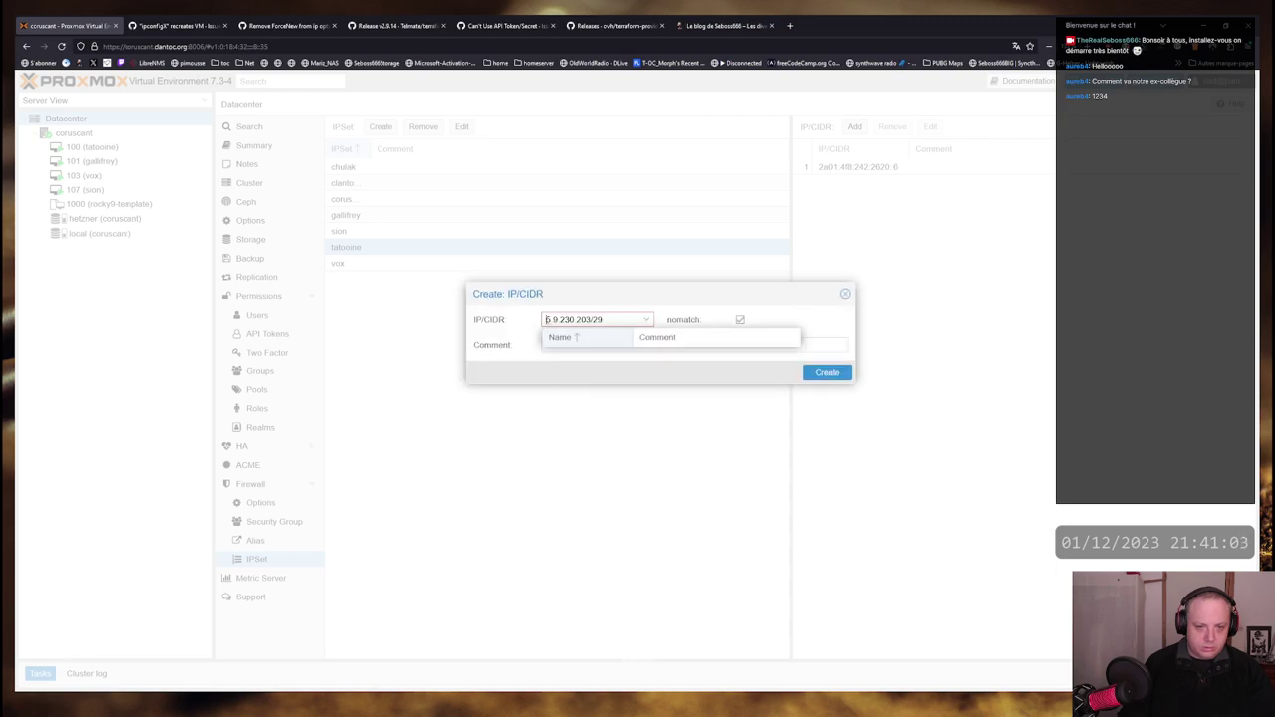
{"action": "double_click", "coordinate": [607, 319]}
{"action": "left_click", "coordinate": [614, 318]}
{"action": "key", "text": "ctrl+a"}
{"action": "key", "text": "BackSpace"}
{"action": "type", "text": "5.9"}
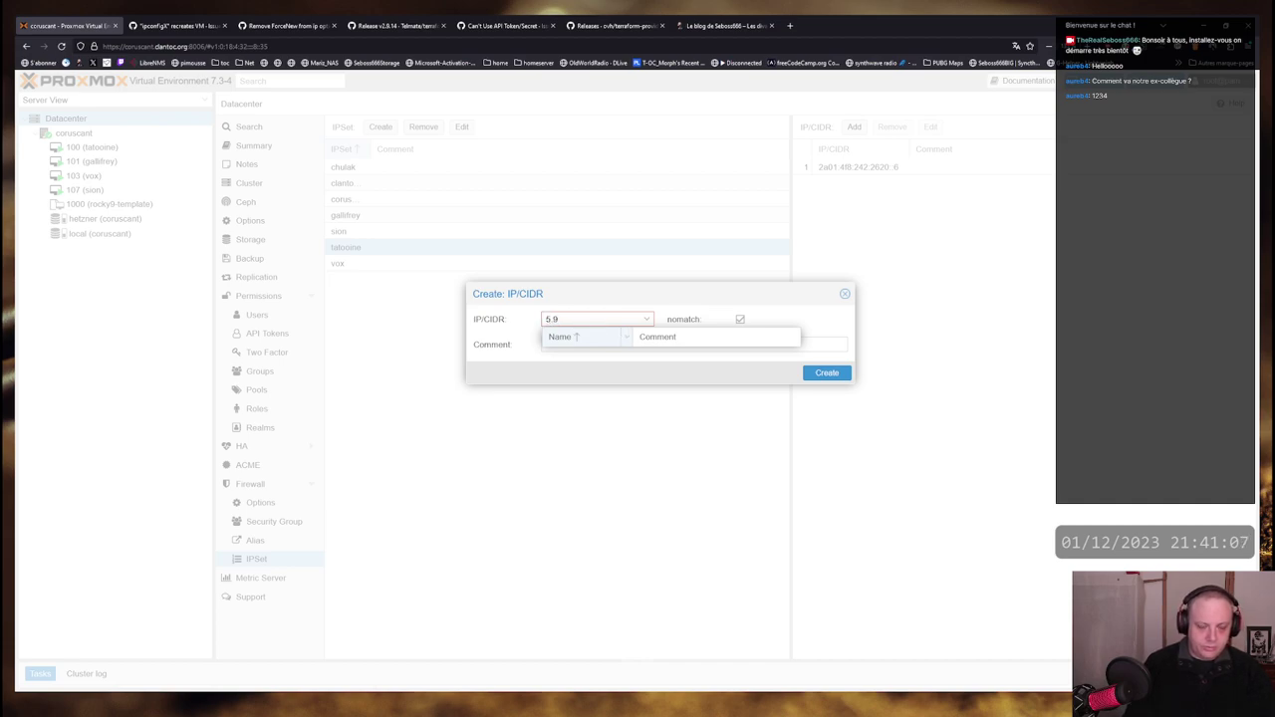
{"action": "key", "text": "BackSpace"}
{"action": "key", "text": "BackSpace"}
{"action": "key", "text": "BackSpace"}
{"action": "type", "text": "5.9.230.203"}
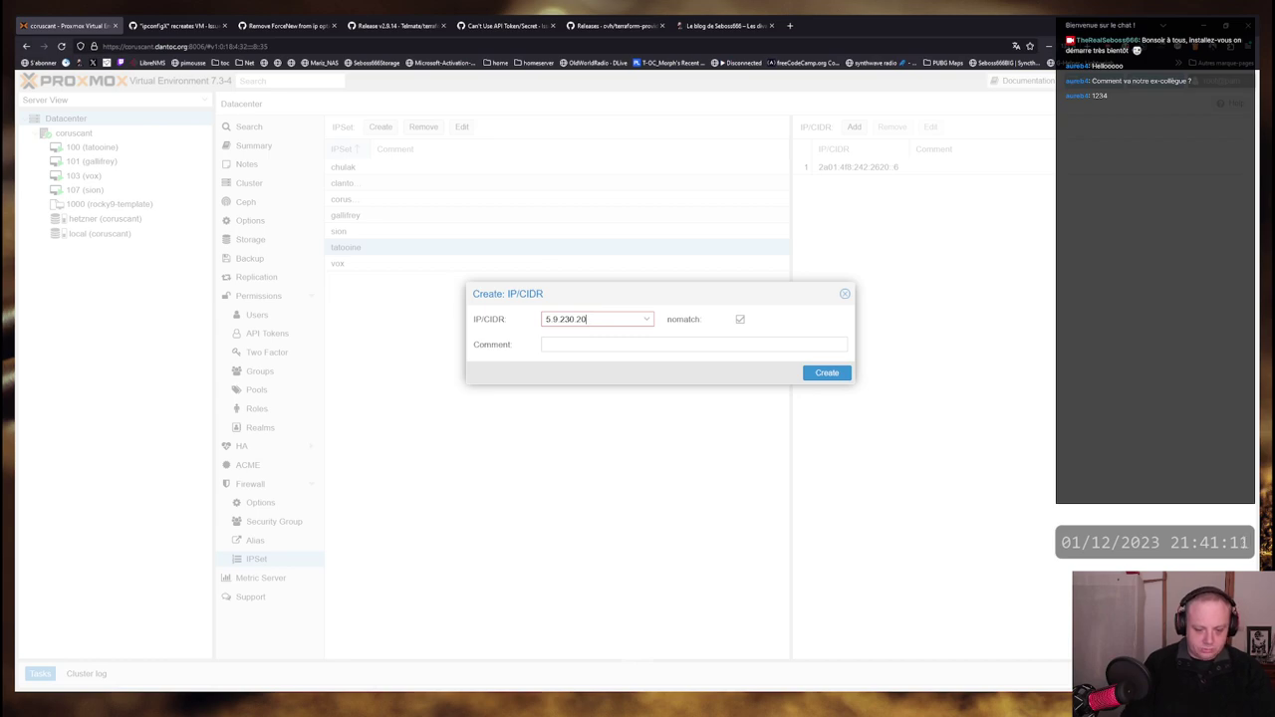
{"action": "left_click", "coordinate": [741, 320]}
{"action": "left_click", "coordinate": [827, 373]}
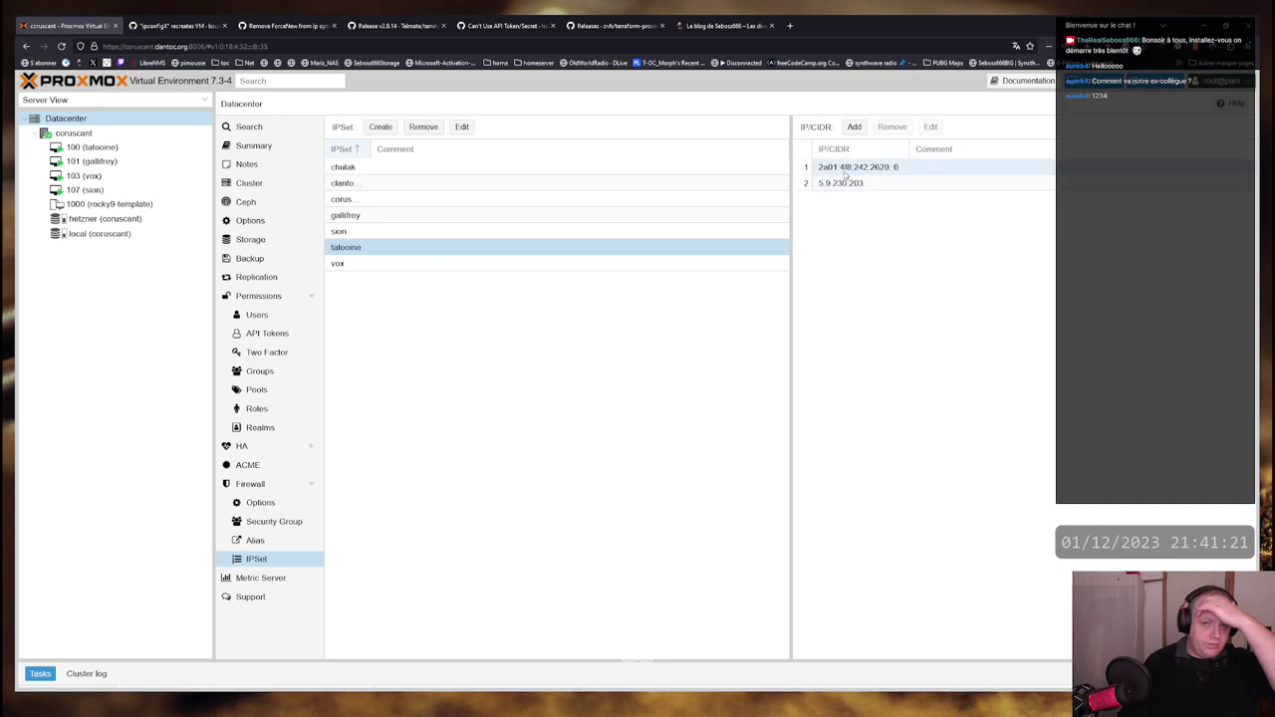
- In a new Ubuntu tab, run sudo apt update && sudo apt install nmap
{"action": "mouse_move", "coordinate": [95, 712]}
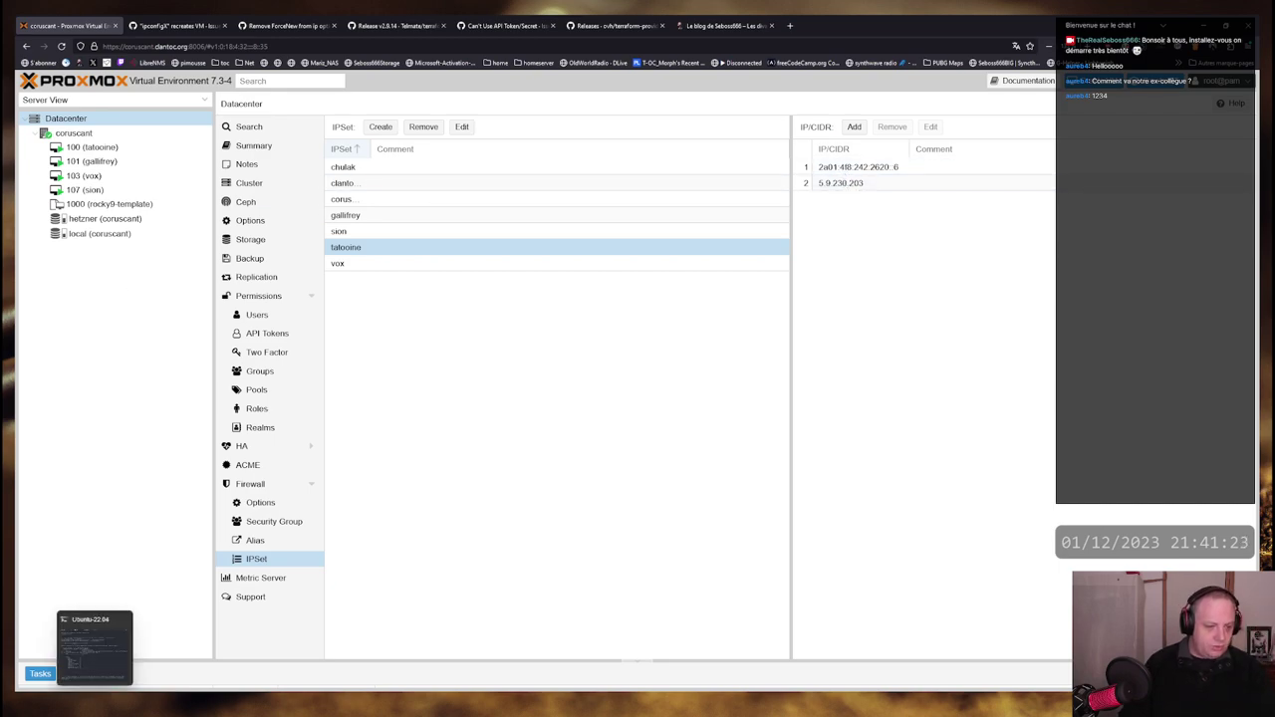
{"action": "left_click", "coordinate": [94, 647]}
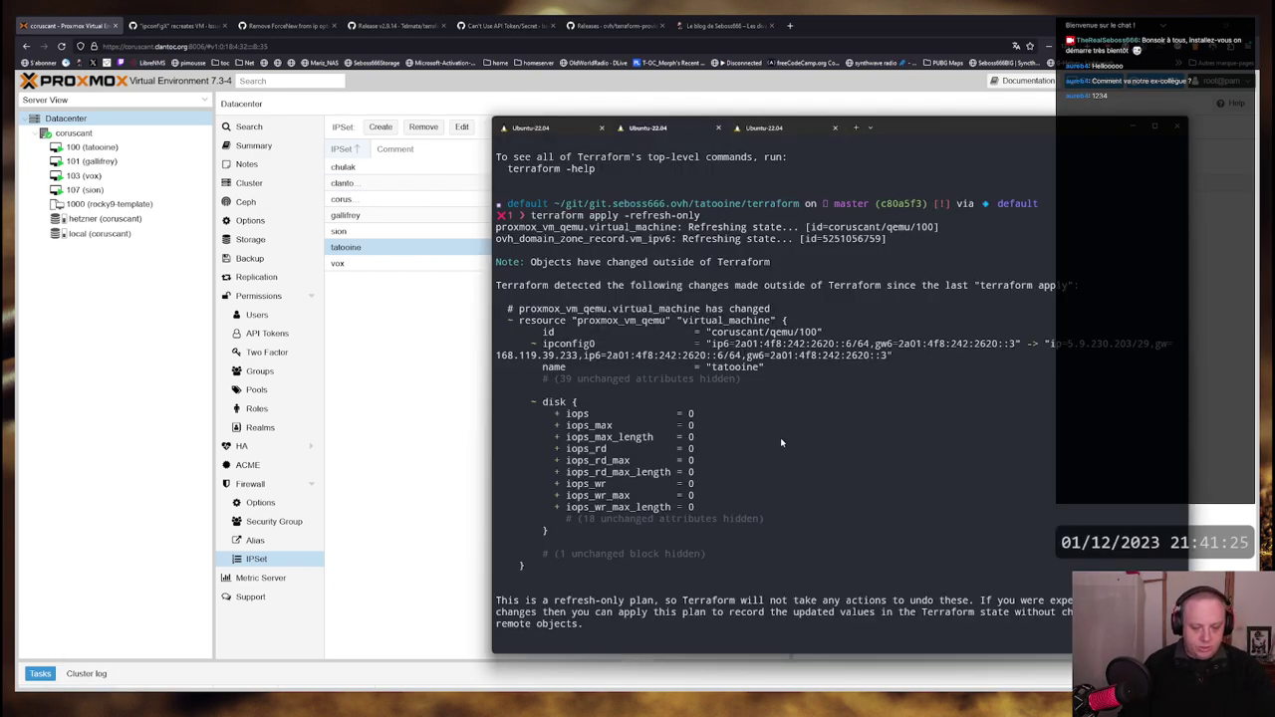
{"action": "key", "text": "ctrl+shift+t"}
{"action": "type", "text": "nma"}
{"action": "key", "text": "BackSpace"}
{"action": "key", "text": "BackSpace"}
{"action": "key", "text": "BackSpace"}
{"action": "type", "text": "sudo apt update &"}
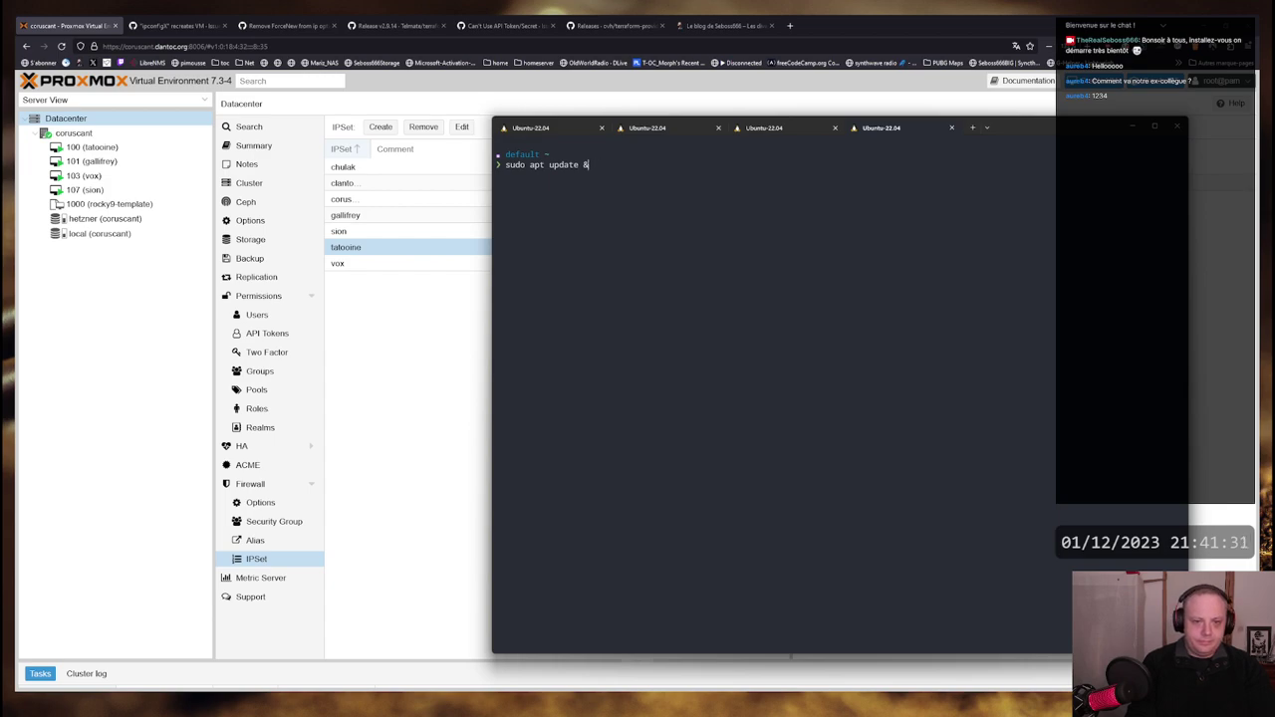
{"action": "type", "text": "& sudpo"}
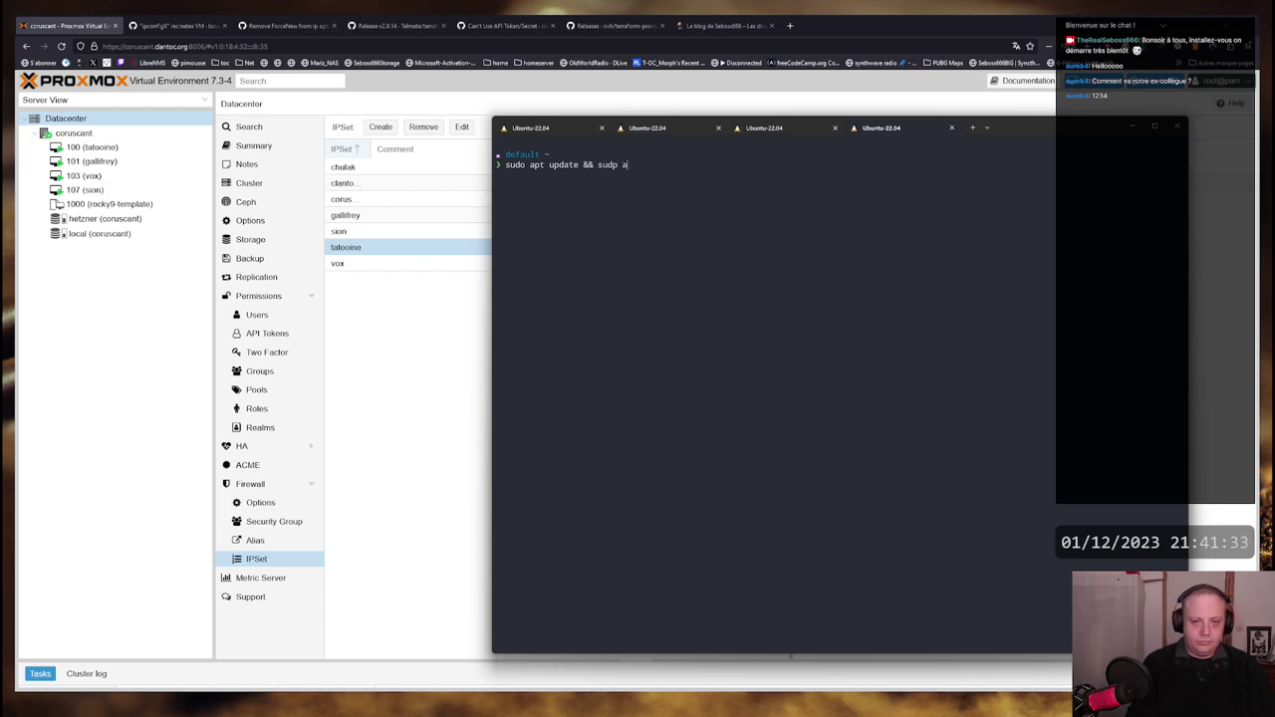
{"action": "key", "text": "BackSpace"}
{"action": "key", "text": "BackSpace"}
{"action": "type", "text": "o pat oin"}
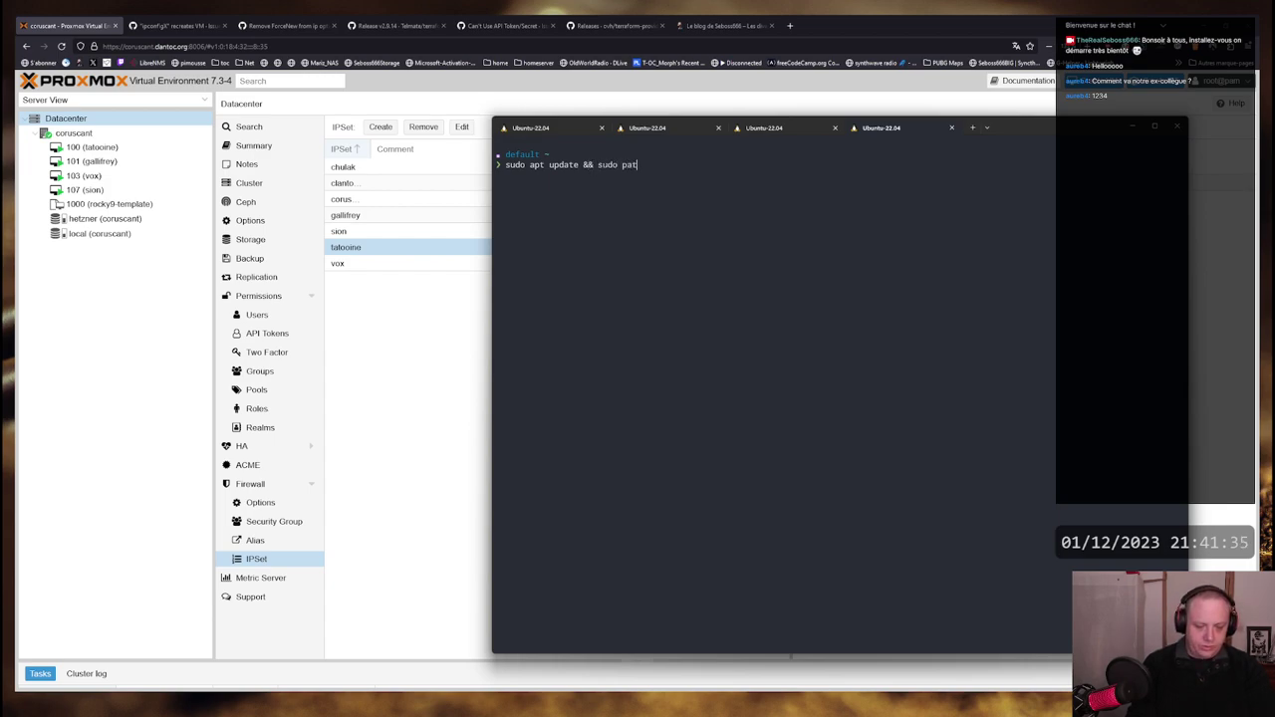
{"action": "key", "text": "BackSpace"}
{"action": "key", "text": "BackSpace"}
{"action": "key", "text": "BackSpace"}
{"action": "key", "text": "BackSpace"}
{"action": "key", "text": "BackSpace"}
{"action": "key", "text": "BackSpace"}
{"action": "key", "text": "BackSpace"}
{"action": "type", "text": "apt "}
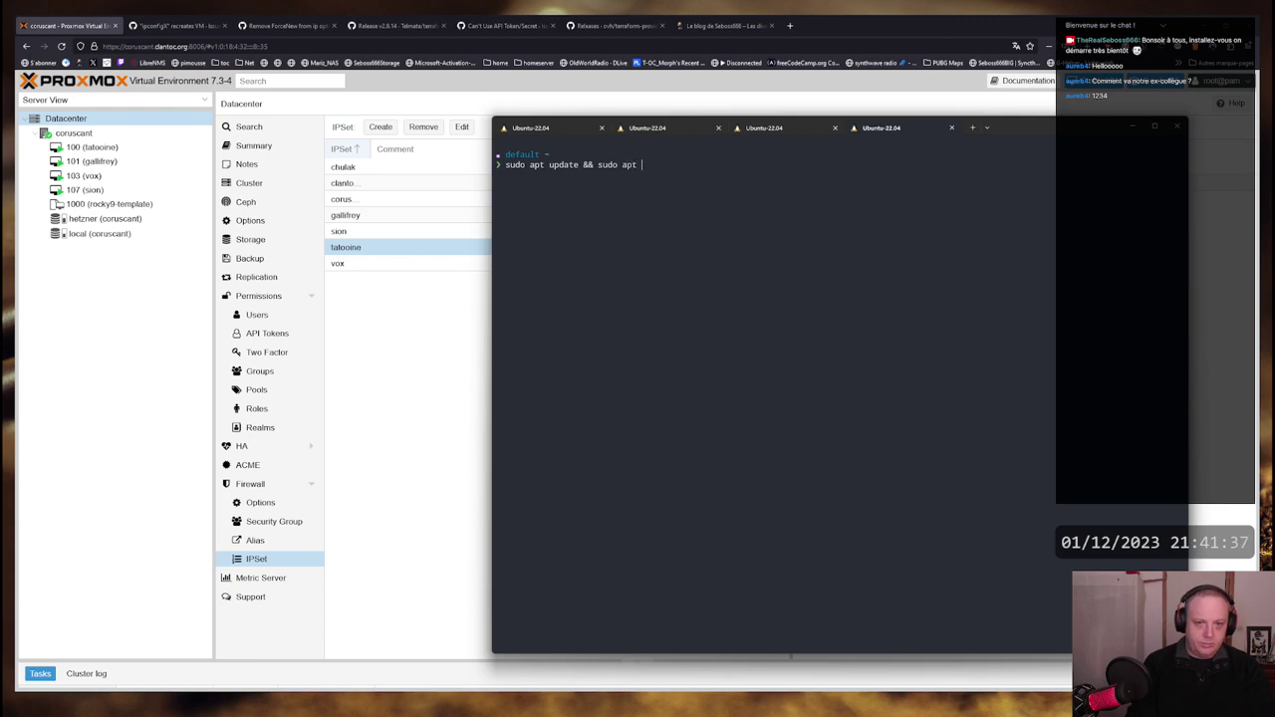
{"action": "type", "text": "install nmap"}
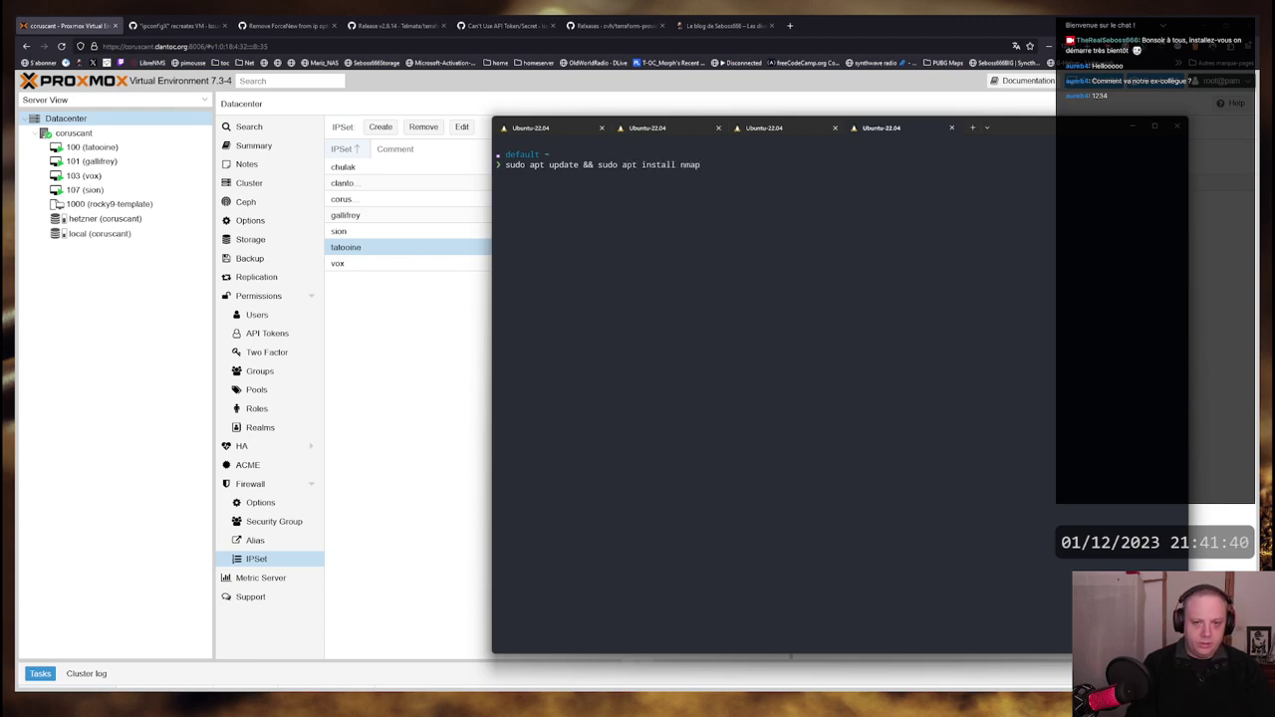
{"action": "key", "text": "Return"}
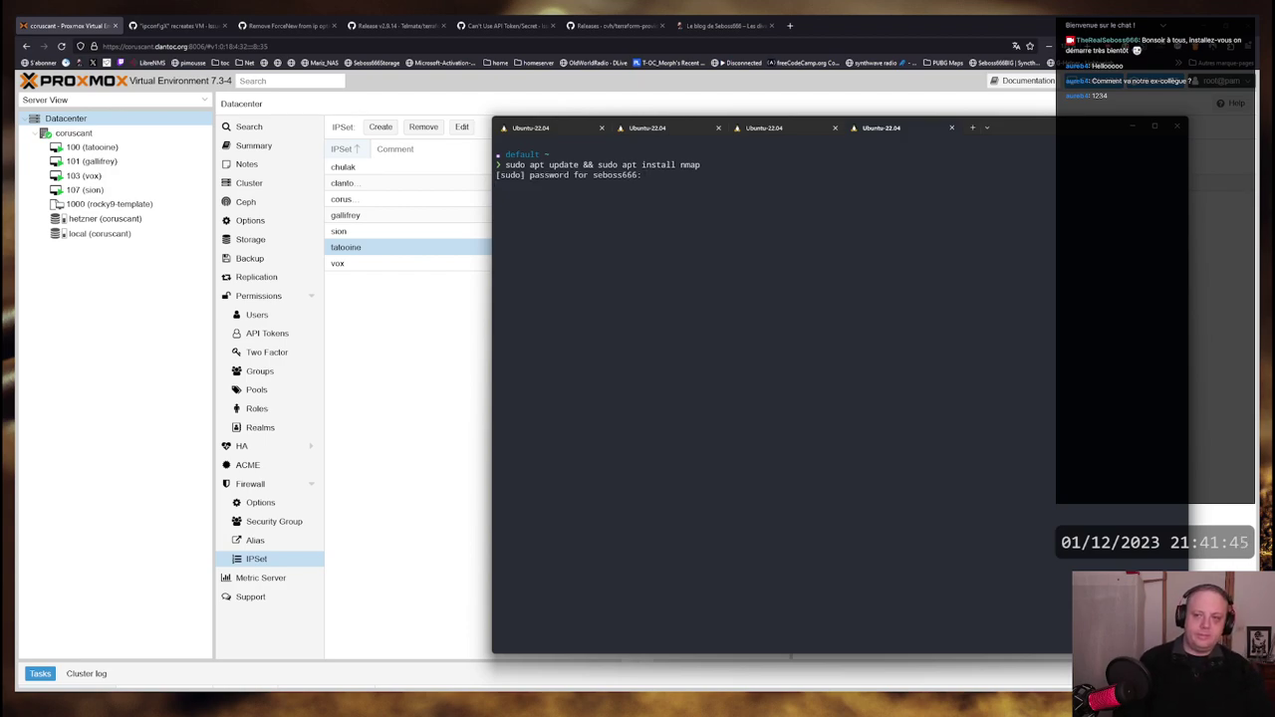
- Enter the sudo password, confirm the nmap install, and begin an nmap -p2269 command
{"action": "key", "text": "Return"}
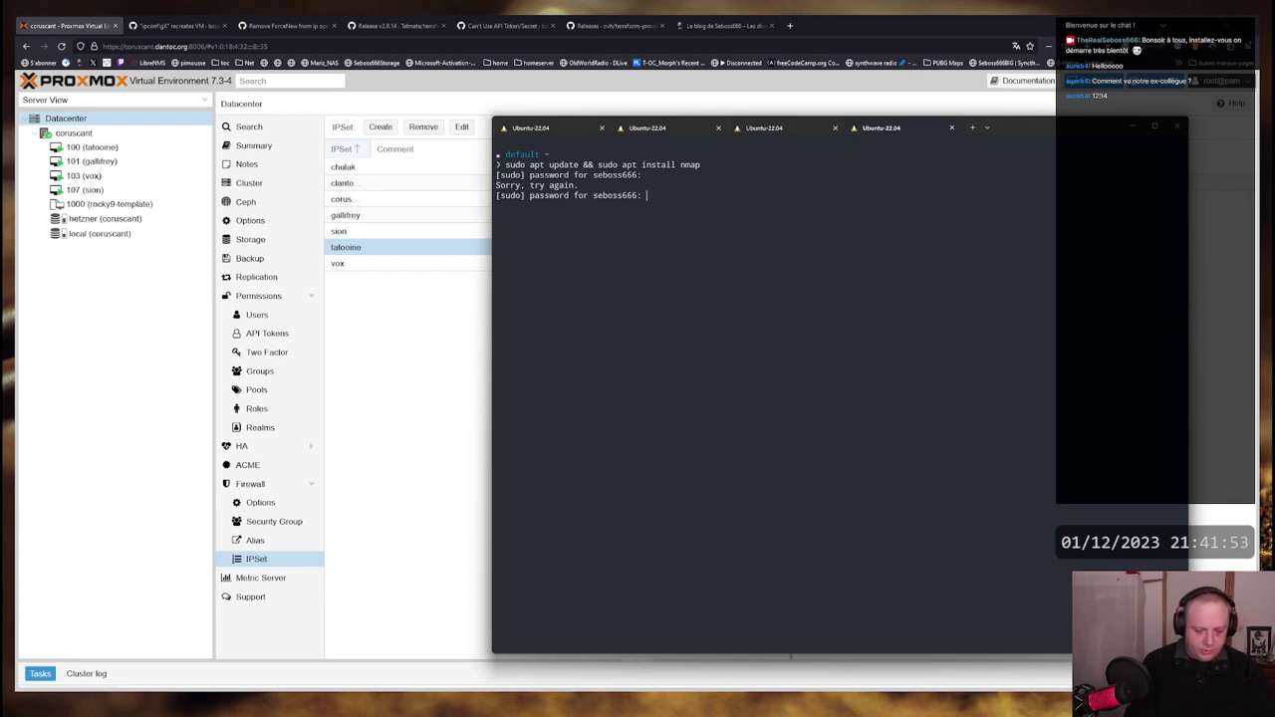
{"action": "key", "text": "Return"}
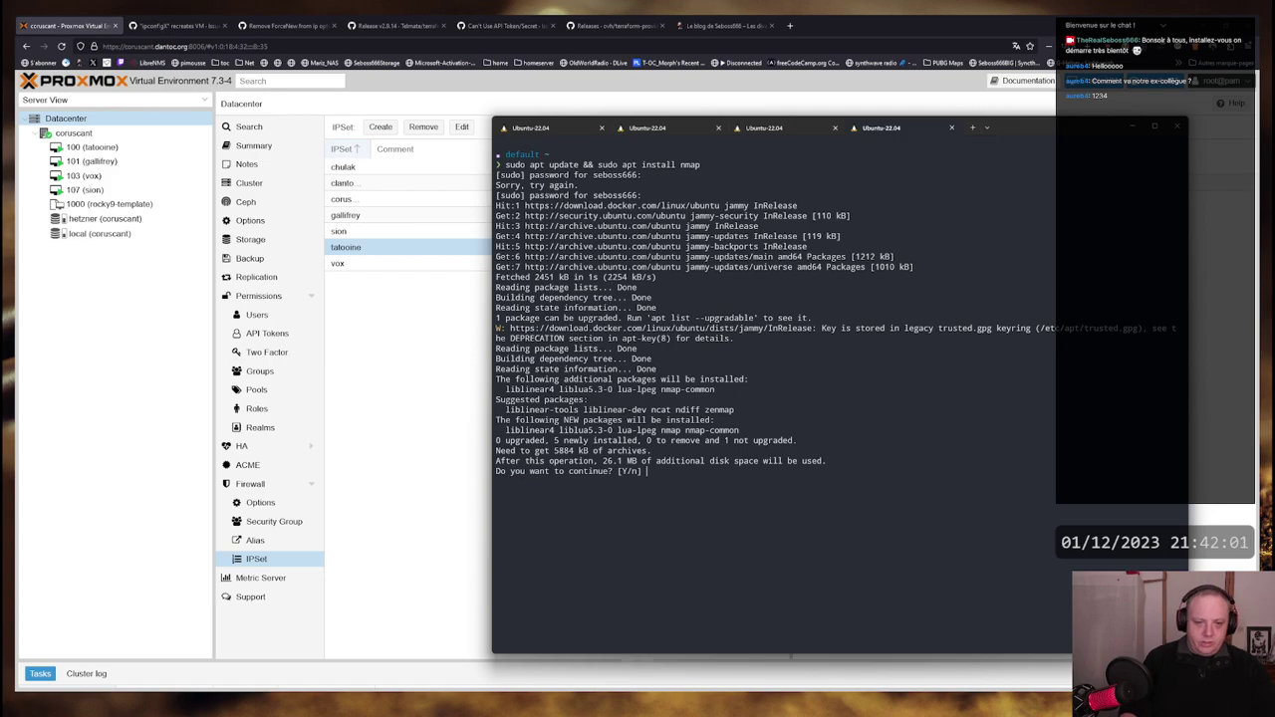
{"action": "key", "text": "Return"}
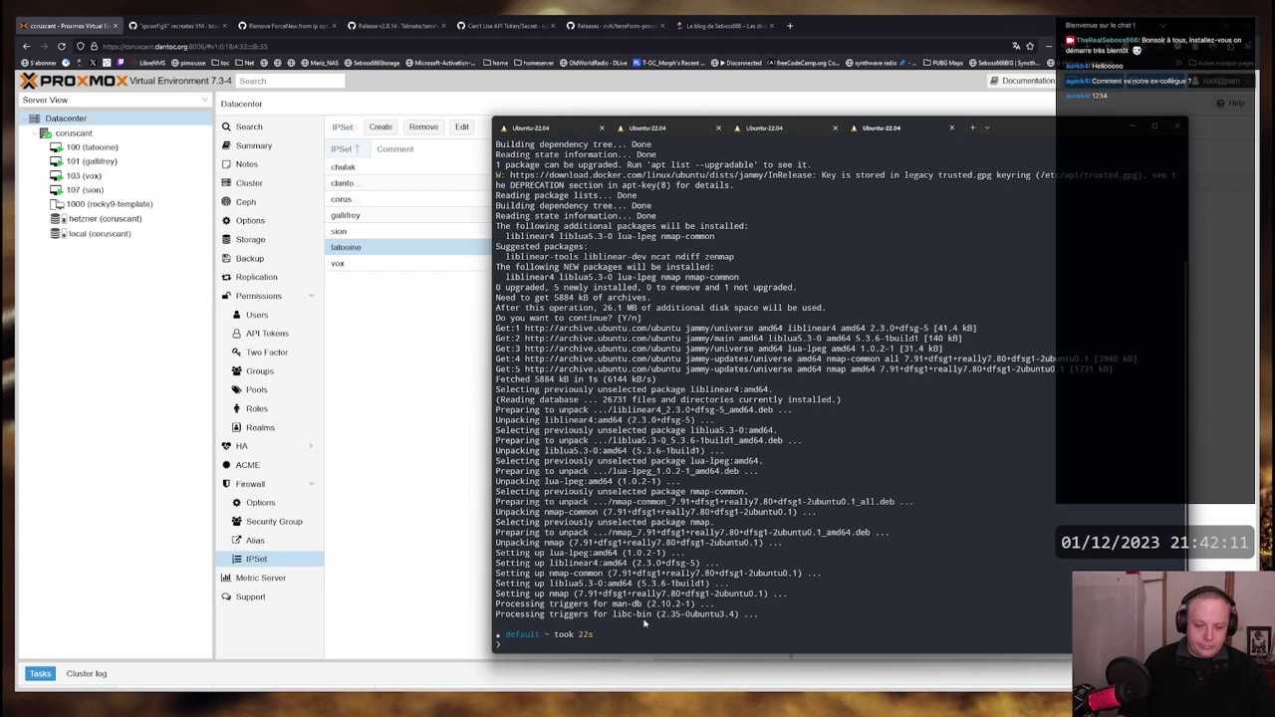
{"action": "type", "text": "nmap -p"}
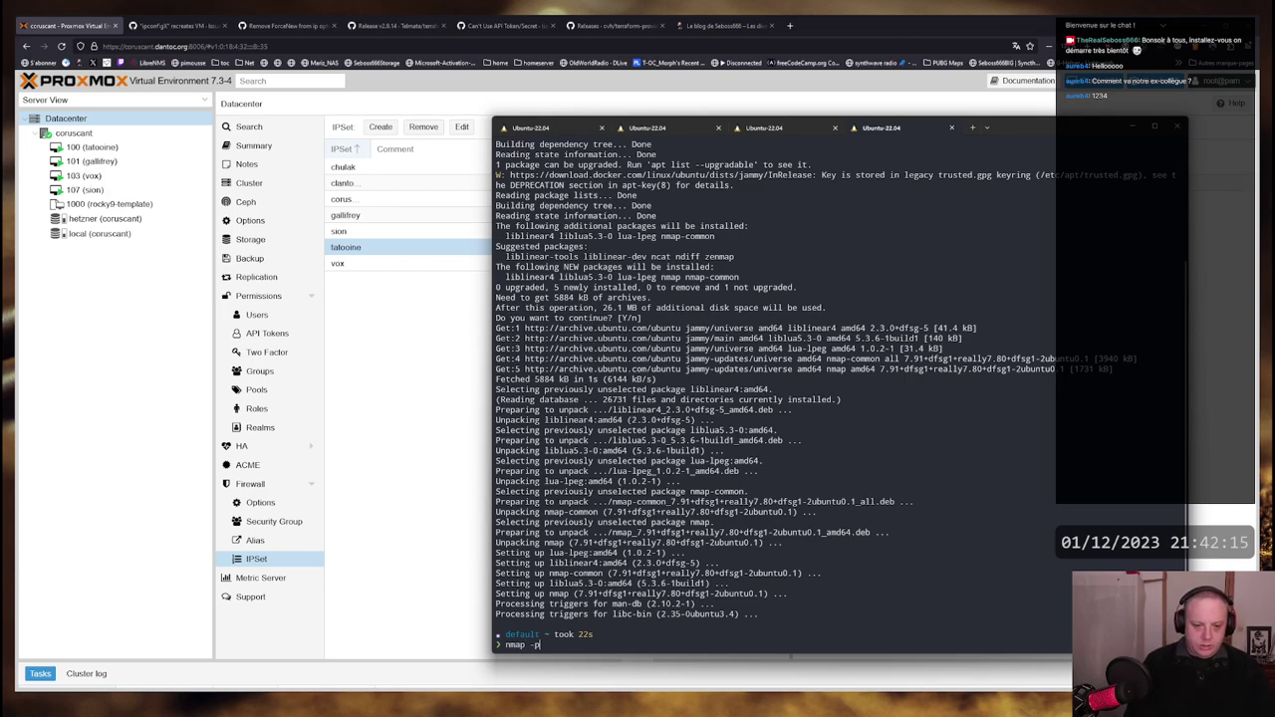
{"action": "type", "text": "2269"}
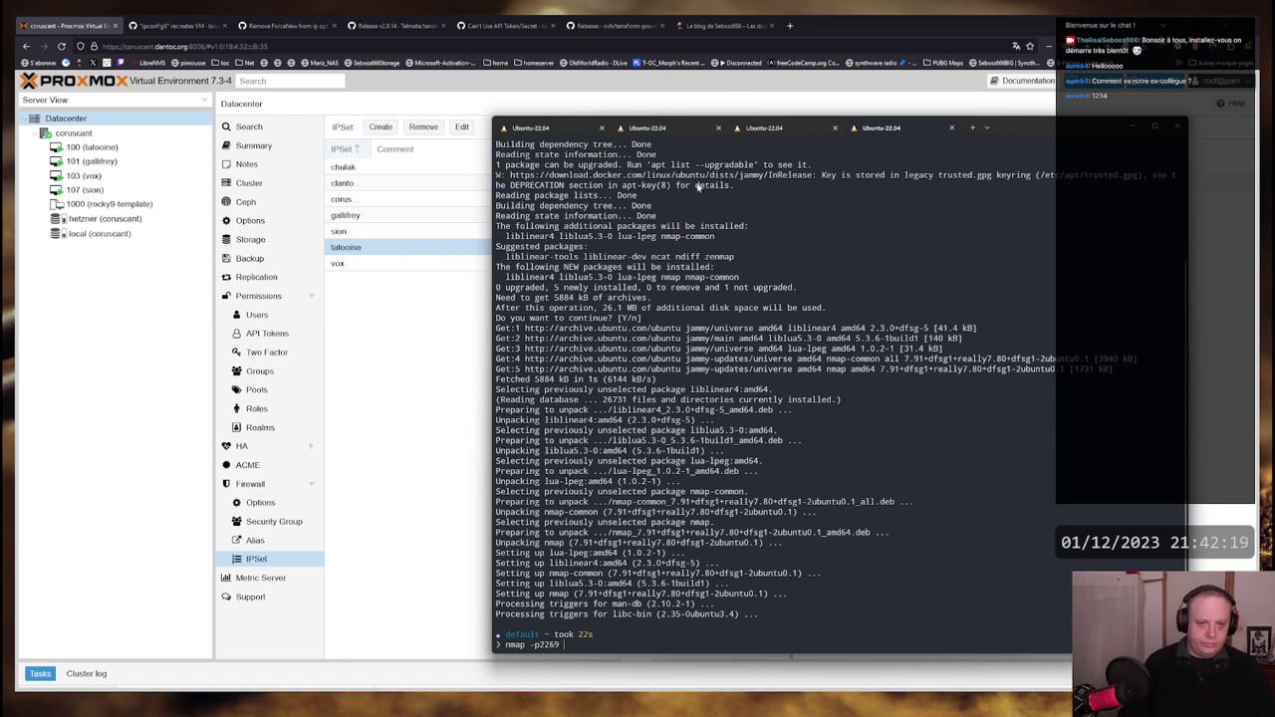
- Copy 5.9.230.203 from its entry in the tatooine IP set
{"action": "key", "text": "alt+Tab"}
{"action": "right_click", "coordinate": [856, 183]}
{"action": "left_click", "coordinate": [837, 190]}
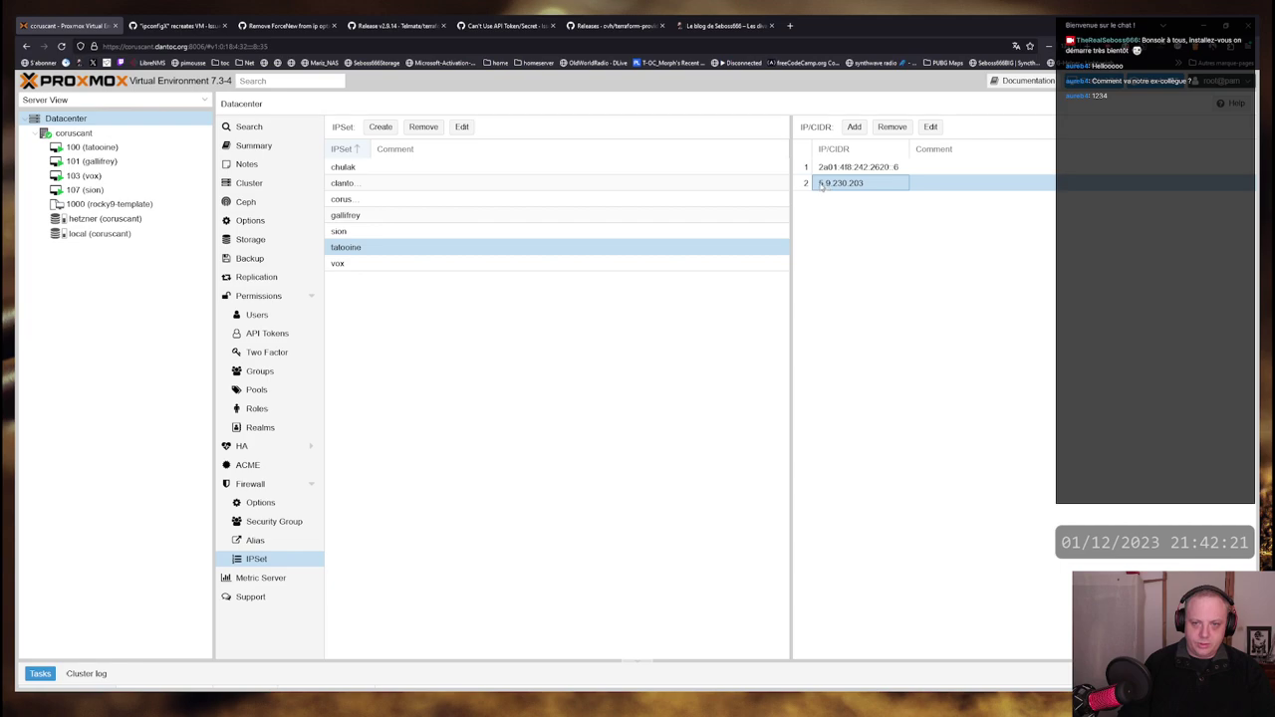
{"action": "double_click", "coordinate": [859, 188]}
{"action": "left_click_drag", "start_coordinate": [564, 368], "coordinate": [519, 371]}
{"action": "key", "text": "ctrl+c"}
- Scan port 2269 on 5.9.230.203 with nmap, rerunning it with -Pn
{"action": "key", "text": "alt+Tab"}
{"action": "key", "text": "ctrl+v"}
{"action": "key", "text": "Return"}
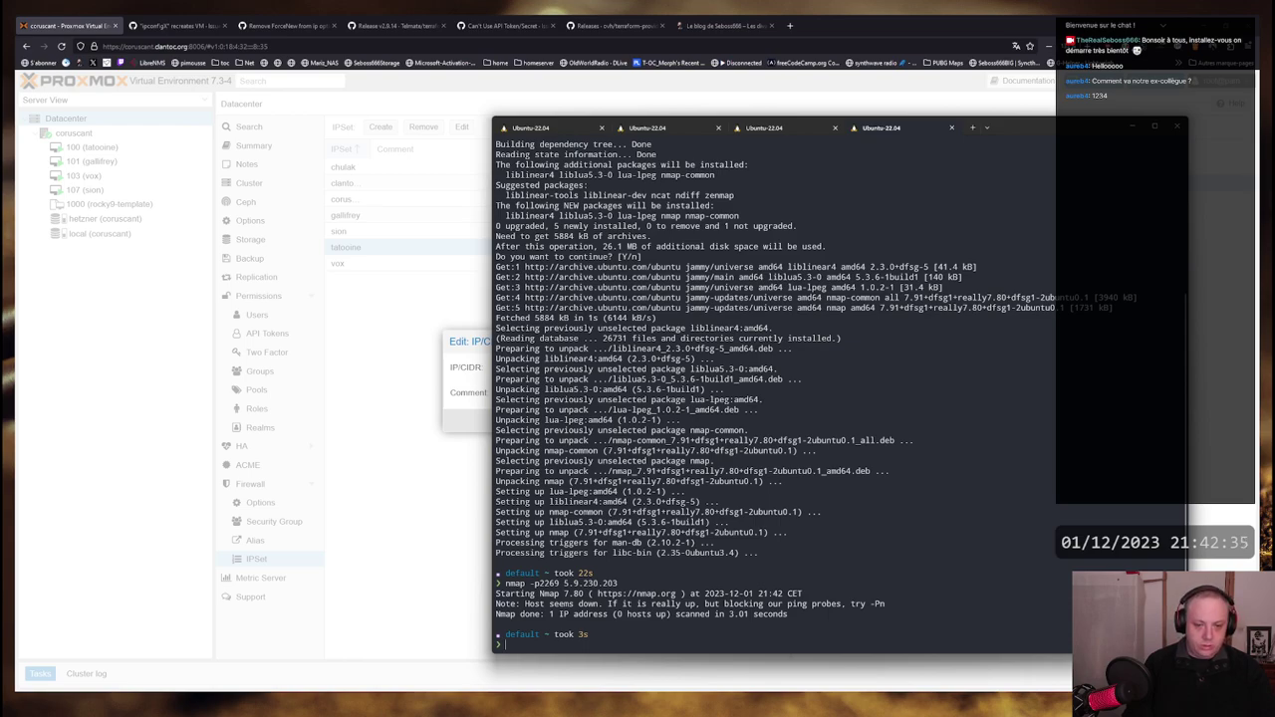
{"action": "key", "text": "Up"}
{"action": "type", "text": "-Pn"}
{"action": "key", "text": "Return"}
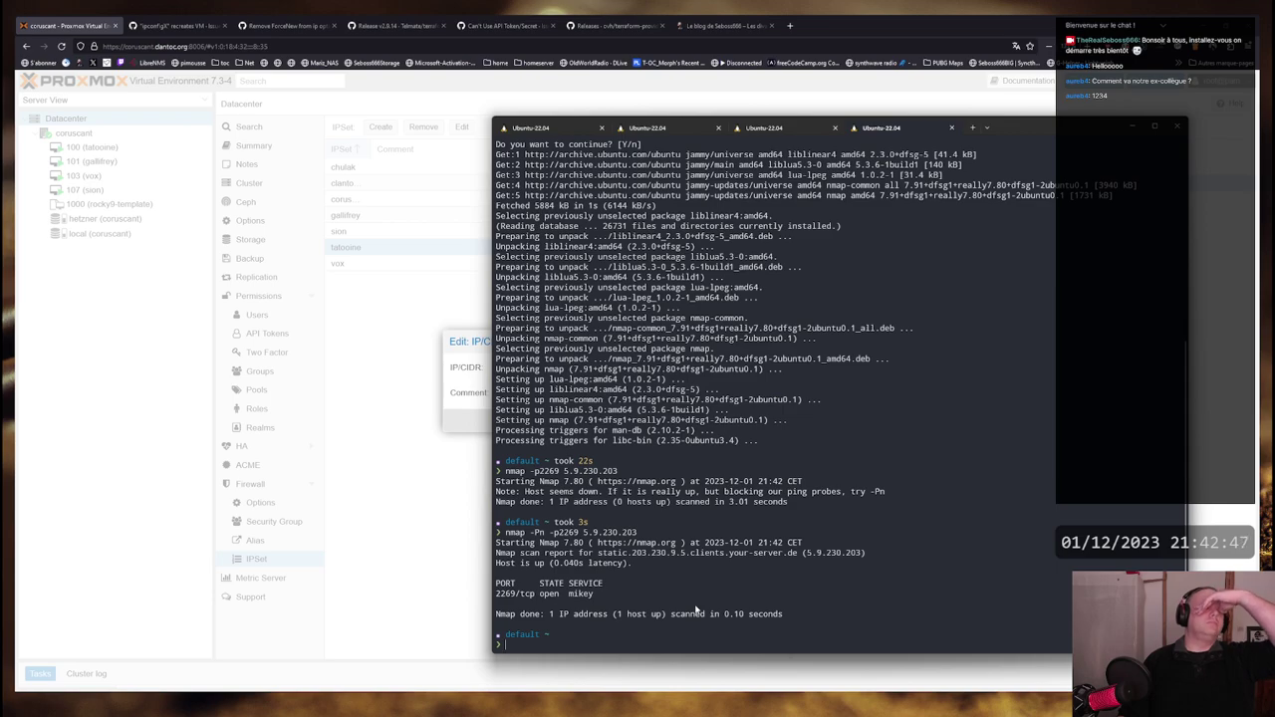
- Ping 5.9.230.203, then stop it to see the statistics
{"action": "type", "text": "ping"}
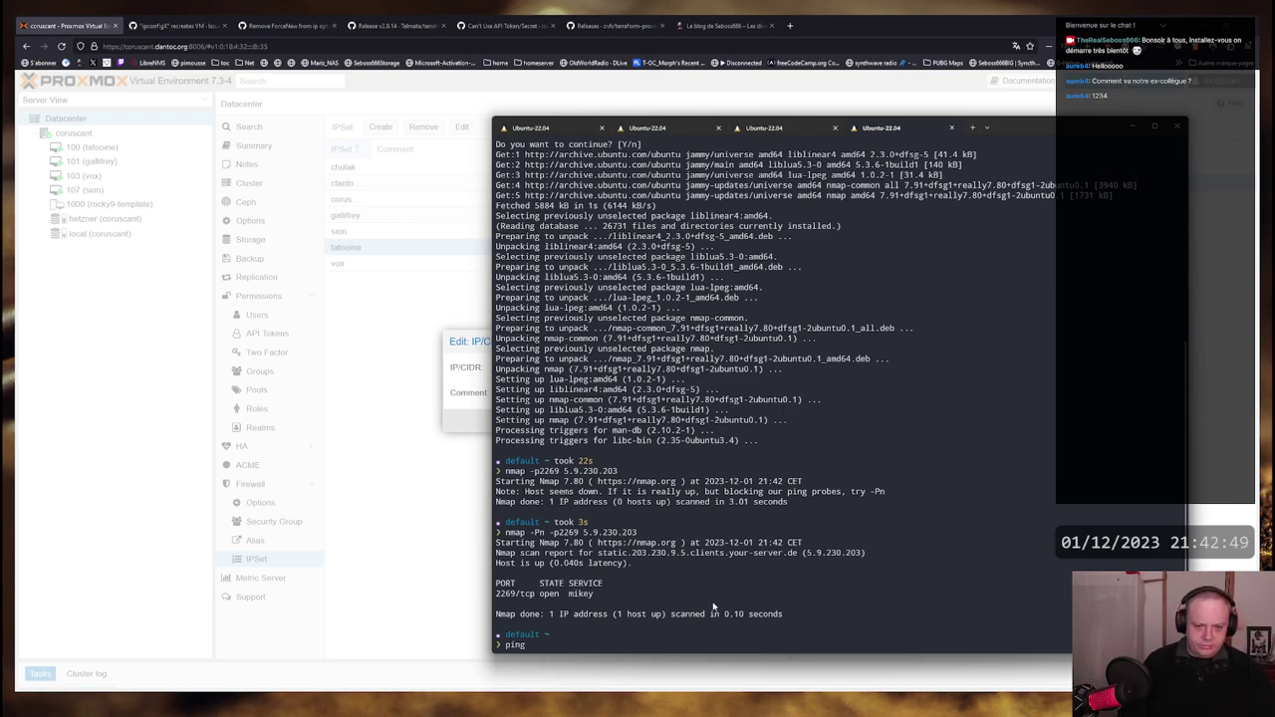
{"action": "key", "text": "ctrl+v"}
{"action": "key", "text": "Return"}
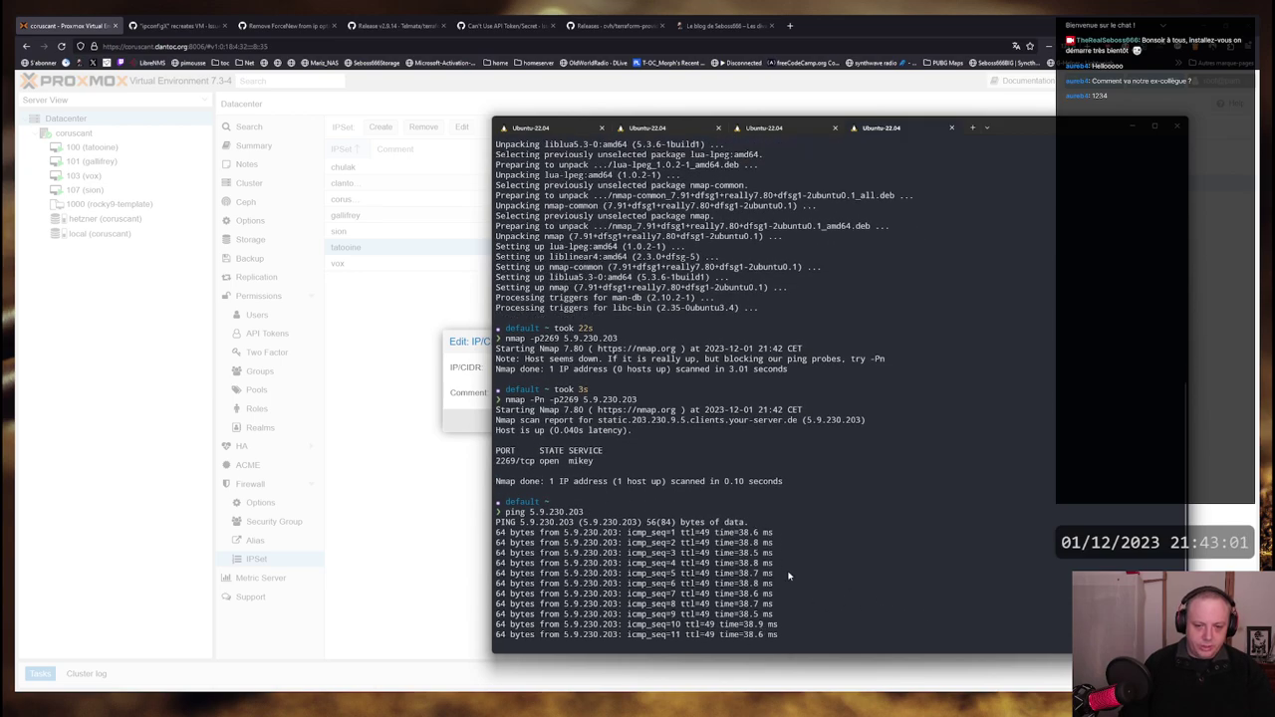
{"action": "key", "text": "ctrl+c"}
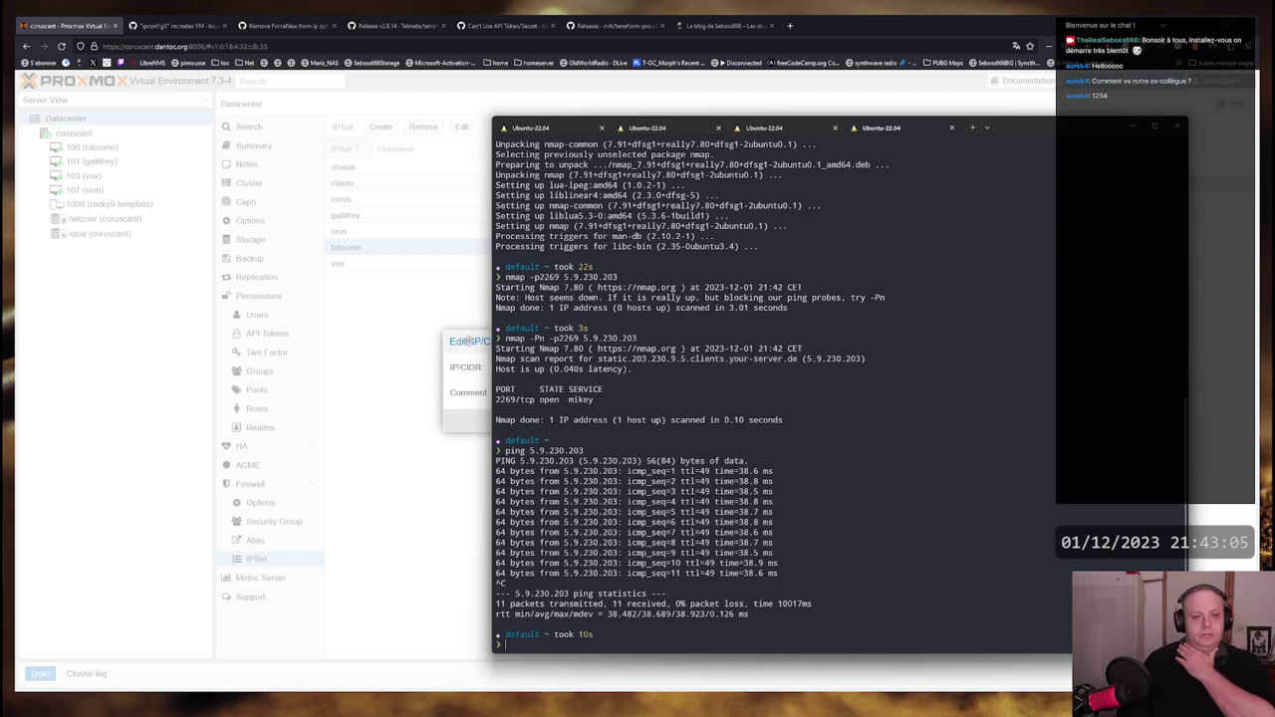
- Close the Proxmox address edit dialog unchanged and return to the Terraform terminal tab
{"action": "left_click", "coordinate": [468, 341]}
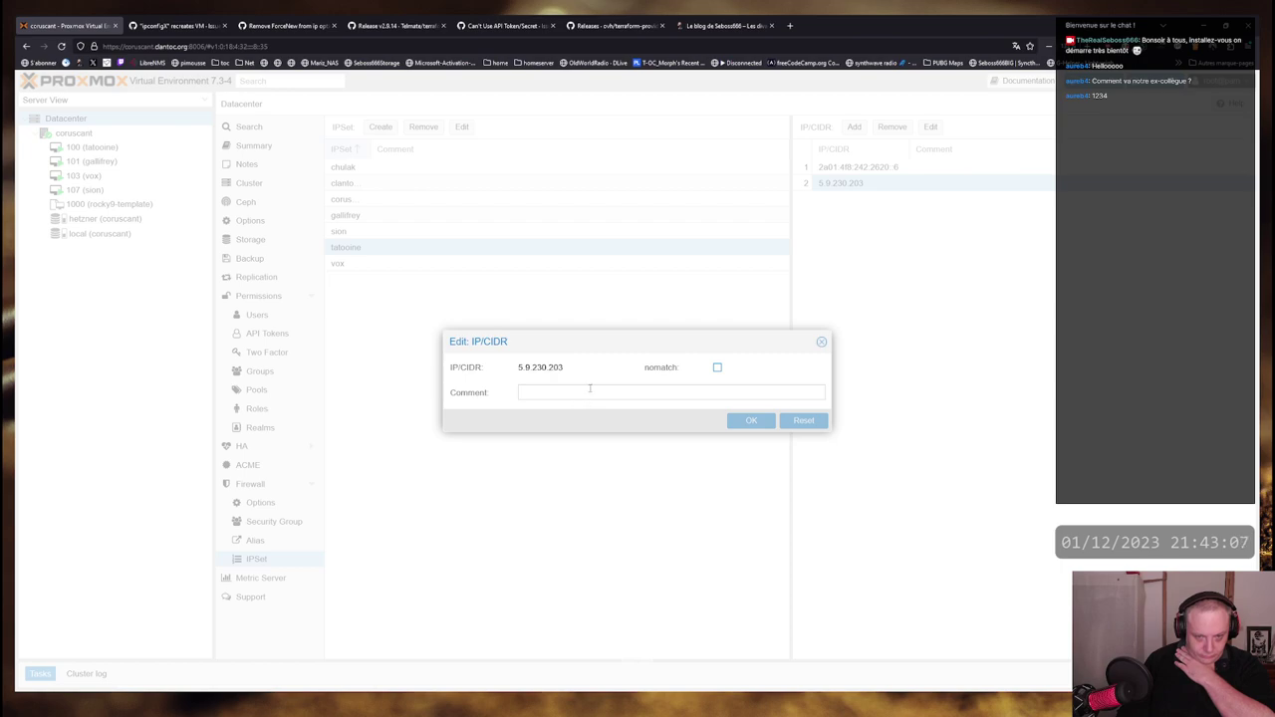
{"action": "left_click", "coordinate": [821, 342]}
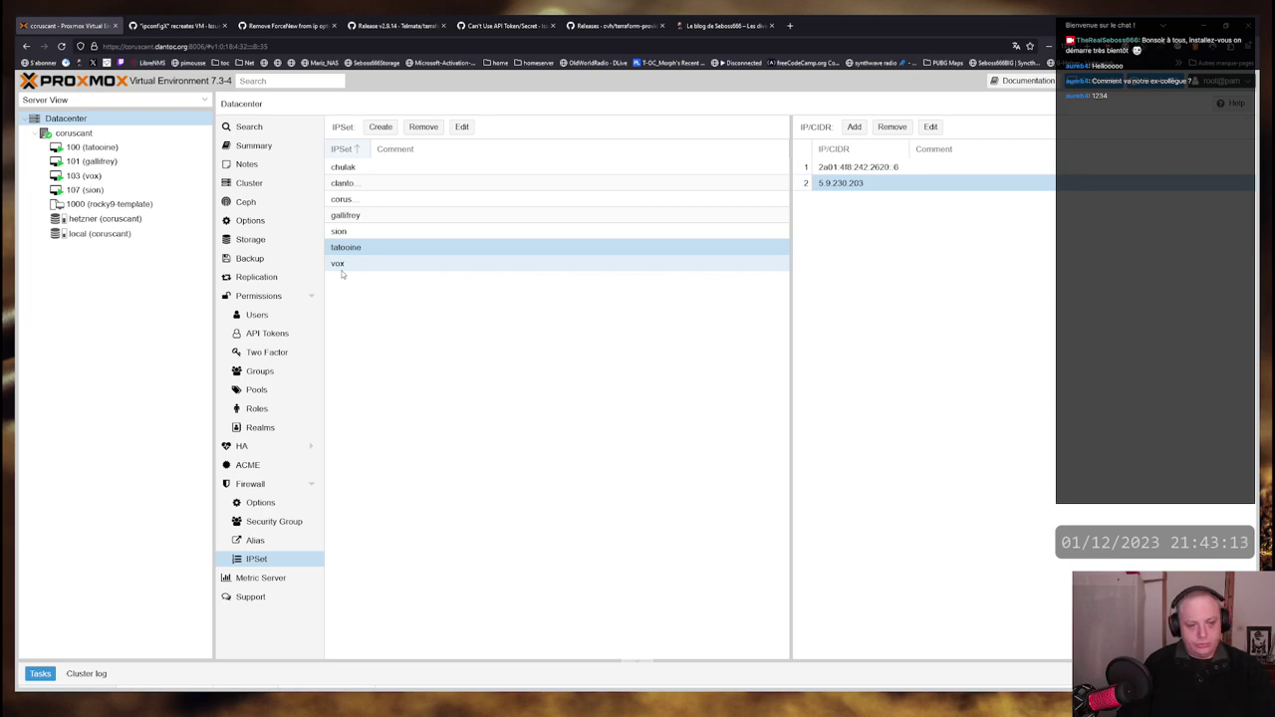
{"action": "key", "text": "alt+Tab"}
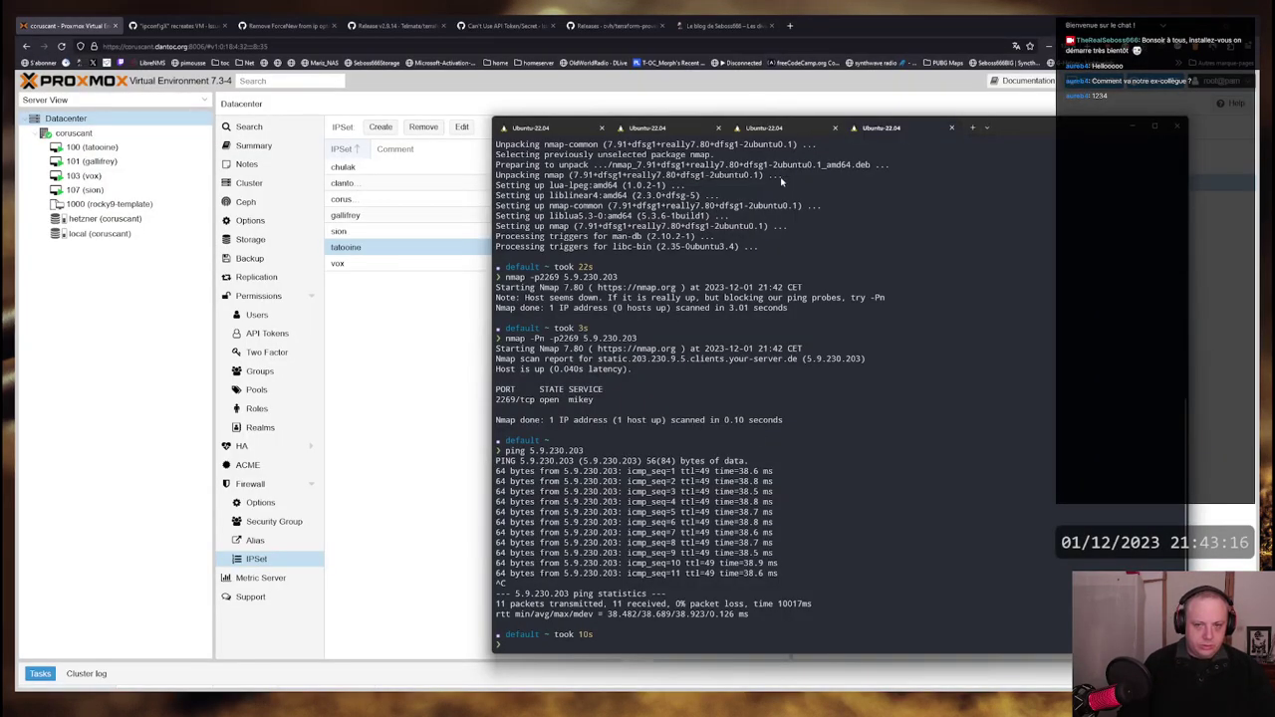
{"action": "left_click", "coordinate": [669, 130]}
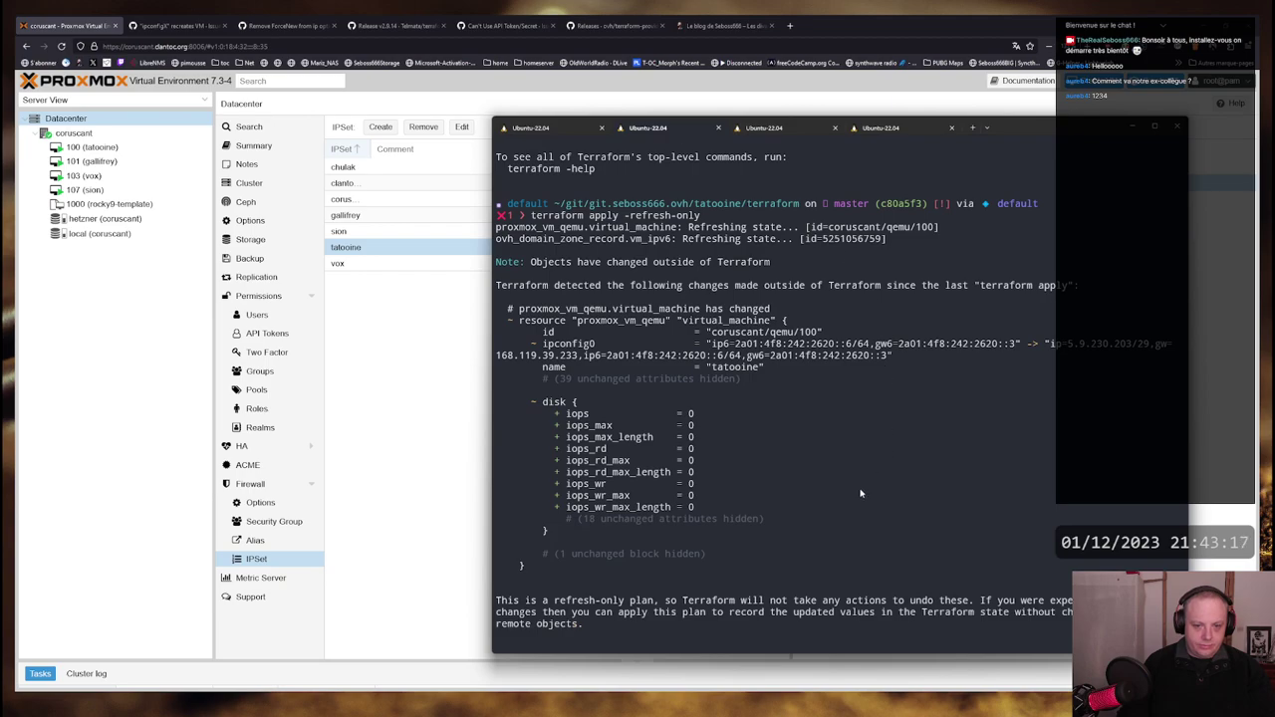
- List the terraform folder's files and open dns.tf in vim
{"action": "scroll", "coordinate": [814, 450], "scroll_direction": "down", "scroll_amount": 7}
{"action": "type", "text": "ll"}
{"action": "key", "text": "Return"}
{"action": "type", "text": "vi"}
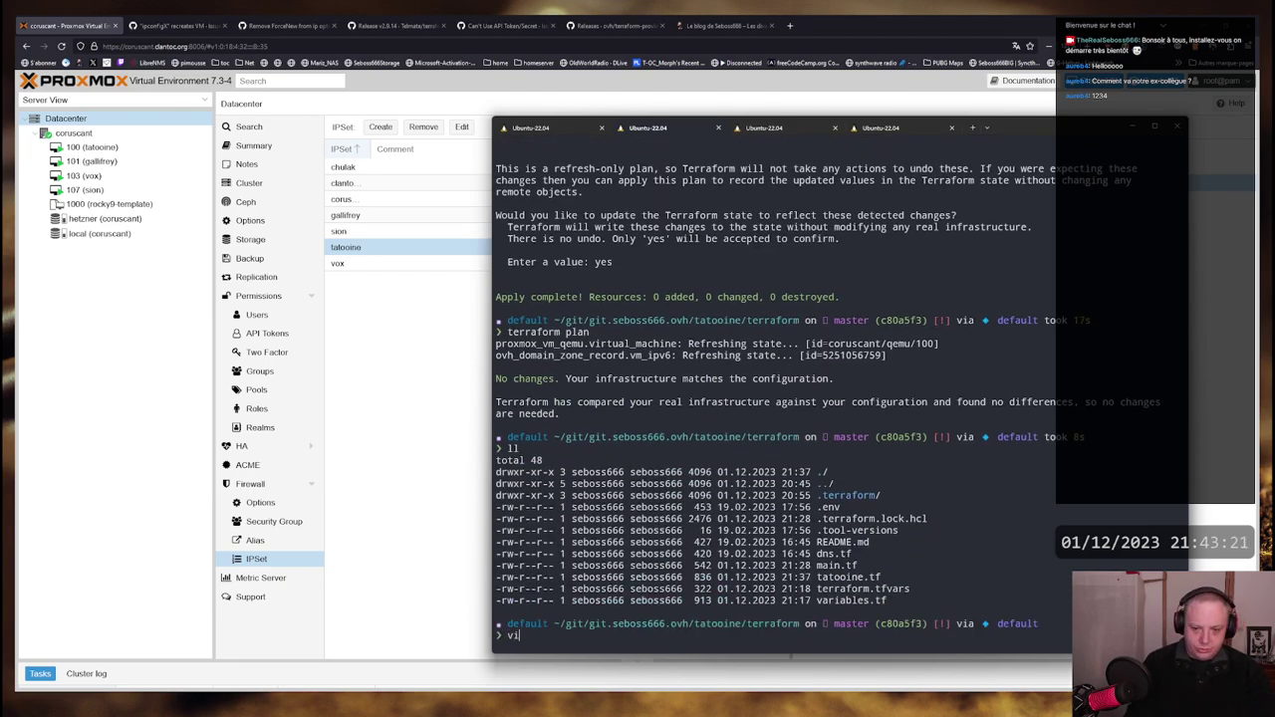
{"action": "type", "text": "m dns.tf"}
{"action": "key", "text": "Return"}
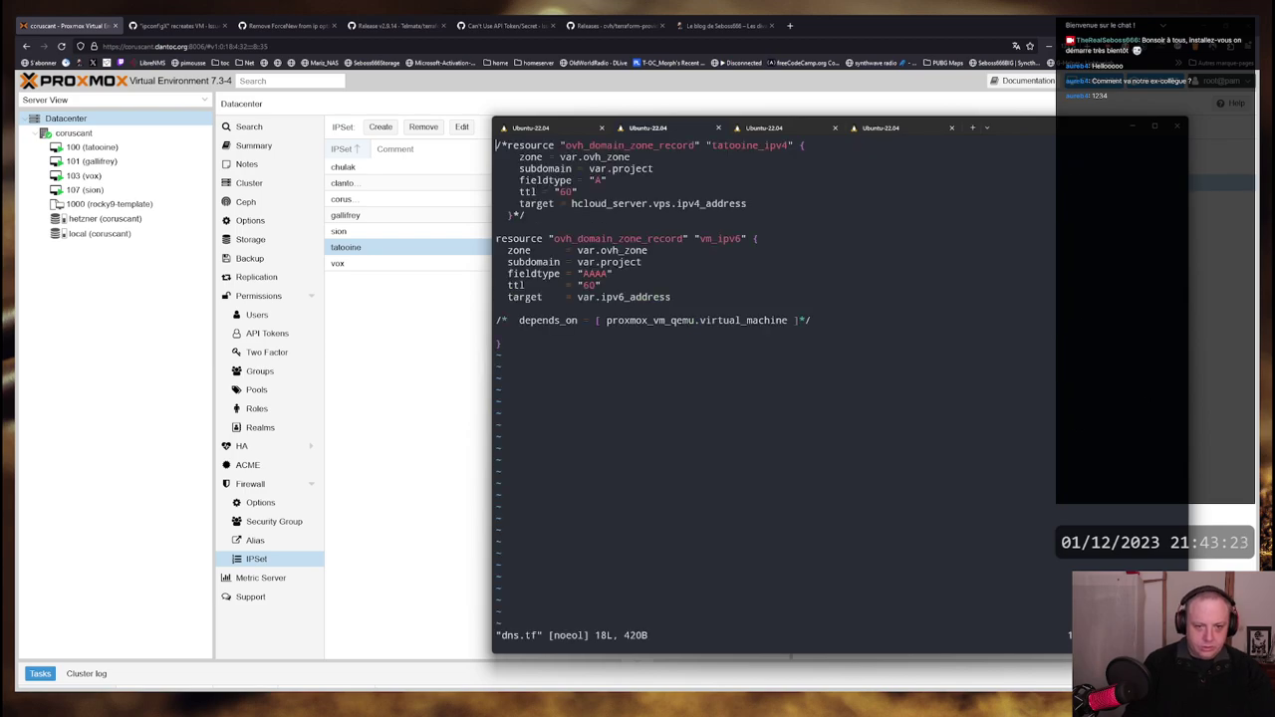
- Uncomment the tatooine_ipv4 record by deleting its leading /*
{"action": "key", "text": "Down"}
{"action": "key", "text": "Down"}
{"action": "key", "text": "Down"}
{"action": "key", "text": "Down"}
{"action": "key", "text": "Down"}
{"action": "key", "text": "Down"}
{"action": "key", "text": "Down"}
{"action": "key", "text": "Down"}
{"action": "key", "text": "Down"}
{"action": "key", "text": "Down"}
{"action": "key", "text": "Down"}
{"action": "key", "text": "Up"}
{"action": "key", "text": "Up"}
{"action": "key", "text": "Up"}
{"action": "key", "text": "Up"}
{"action": "key", "text": "Up"}
{"action": "key", "text": "Up"}
{"action": "key", "text": "Up"}
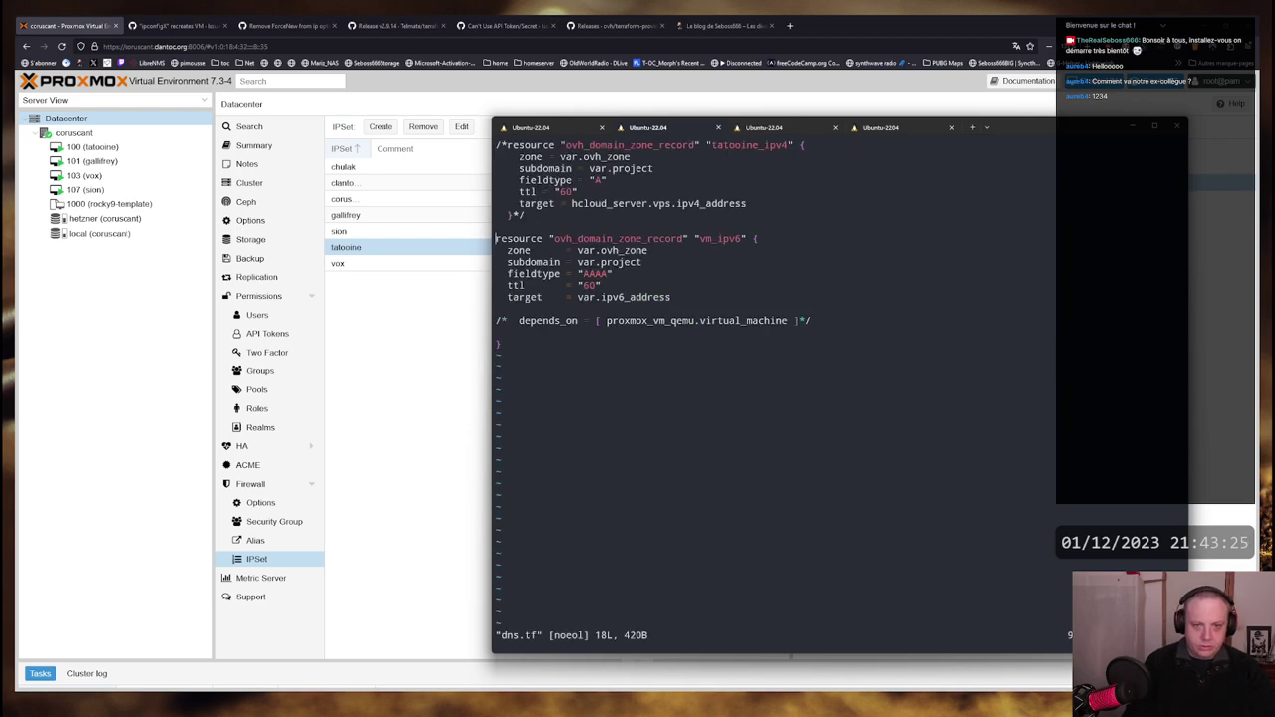
{"action": "key", "text": "Up"}
{"action": "key", "text": "Up"}
{"action": "key", "text": "Up"}
{"action": "key", "text": "Up"}
{"action": "key", "text": "Down"}
{"action": "key", "text": "Down"}
{"action": "key", "text": "Down"}
{"action": "key", "text": "Down"}
{"action": "key", "text": "End"}
{"action": "key", "text": "Left"}
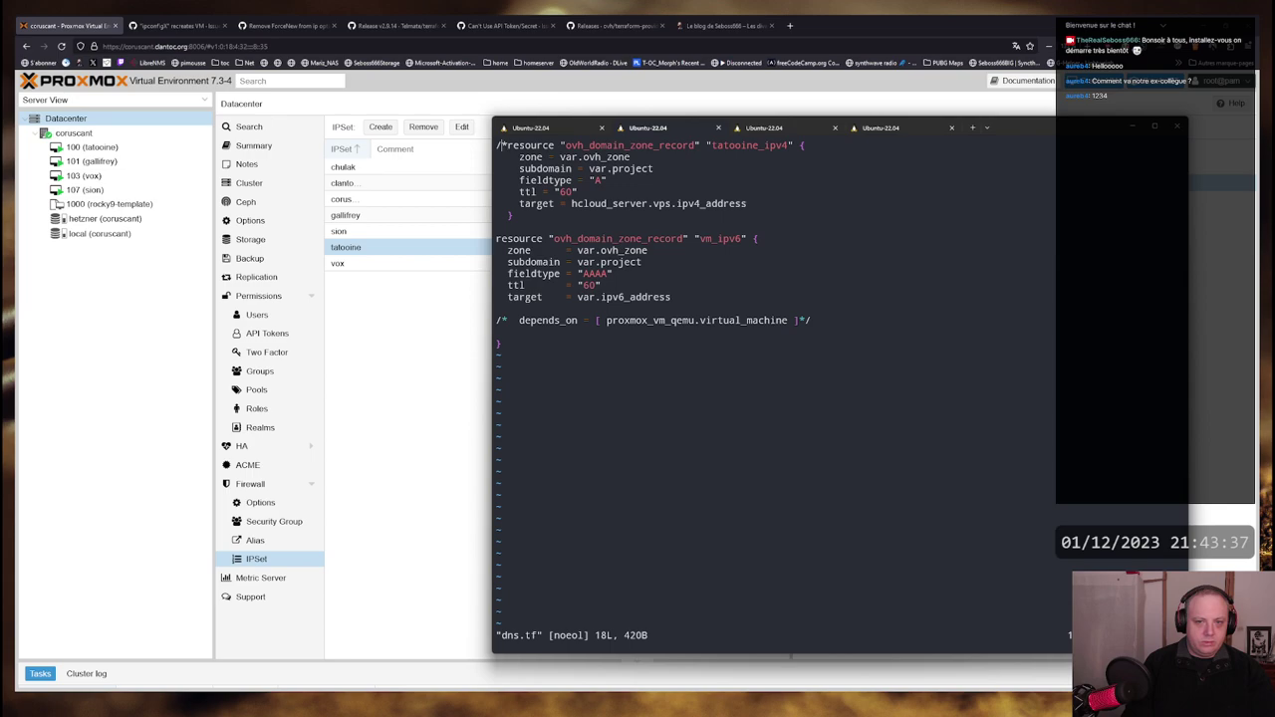
{"action": "key", "text": "x"}
{"action": "key", "text": "x"}
{"action": "key", "text": "Down"}
{"action": "key", "text": "Down"}
{"action": "key", "text": "Down"}
{"action": "key", "text": "Down"}
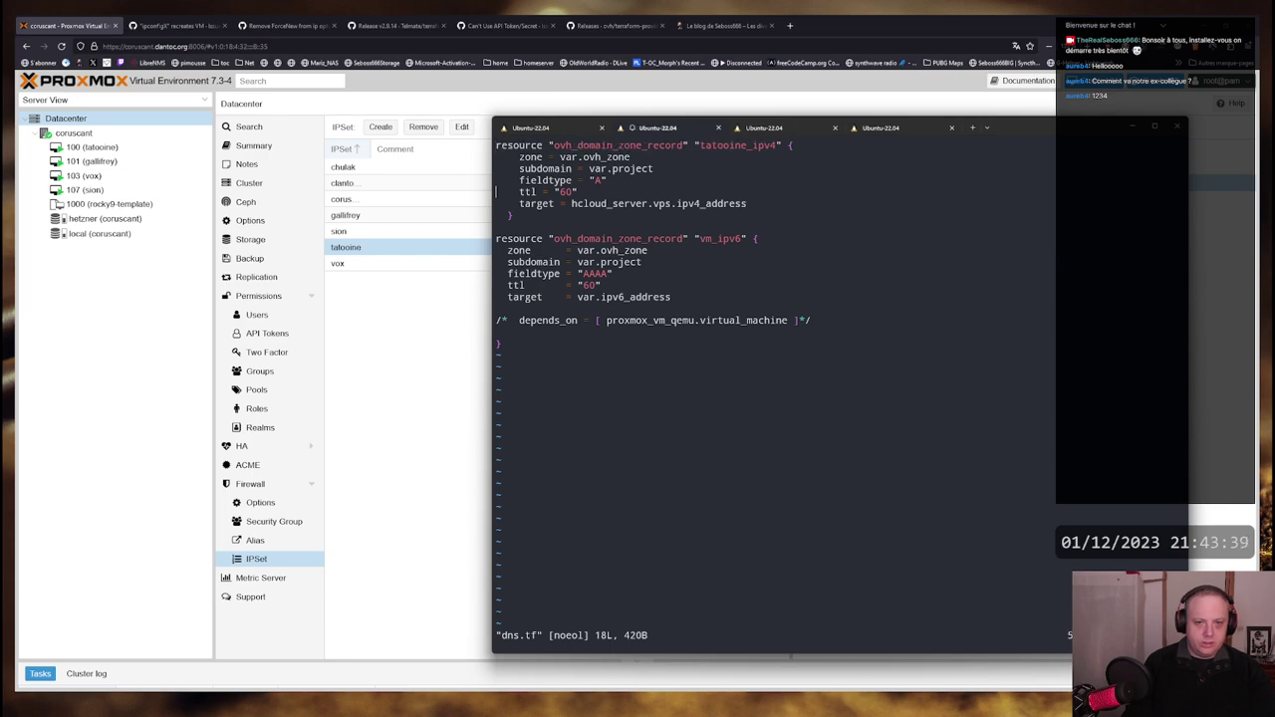
- Change the record's target from hcloud_server.vps.ipv4_address to var.ipv4_address
{"action": "key", "text": "Down"}
{"action": "key", "text": "End"}
{"action": "key", "text": "Left"}
{"action": "key", "text": "b"}
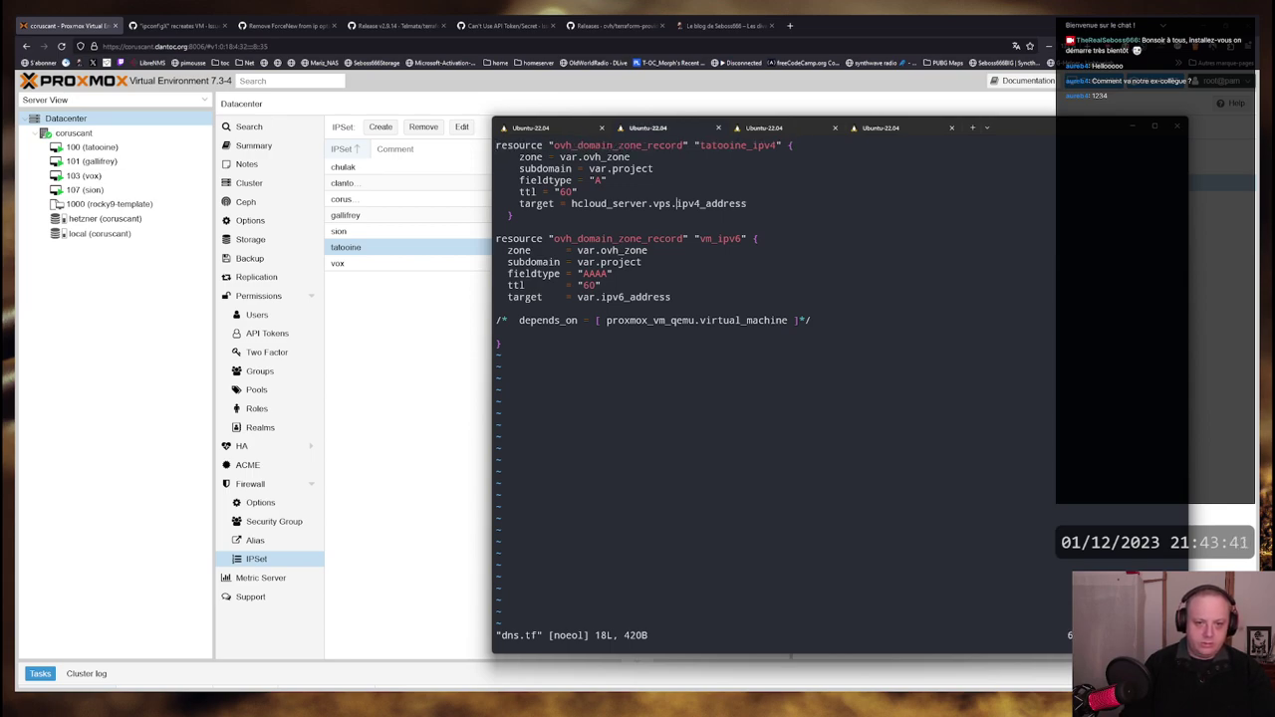
{"action": "key", "text": "e"}
{"action": "key", "text": "i"}
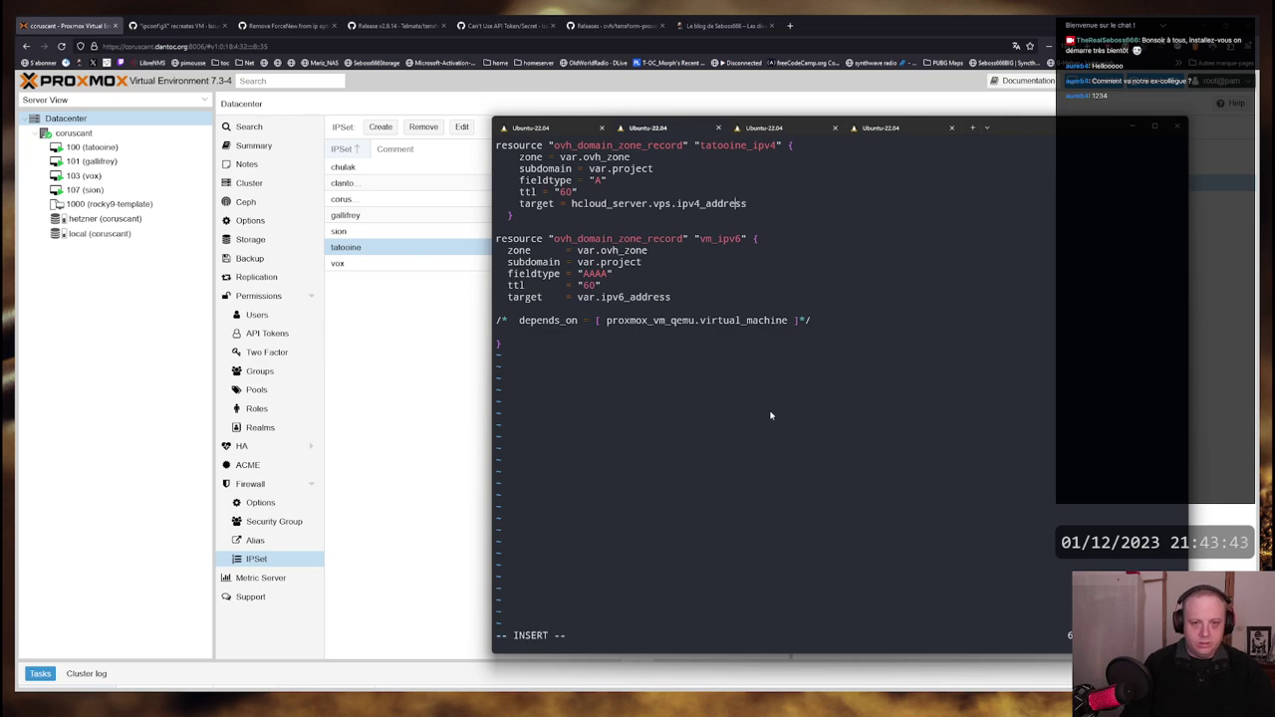
{"action": "key", "text": "BackSpace"}
{"action": "key", "text": "BackSpace"}
{"action": "key", "text": "BackSpace"}
{"action": "key", "text": "BackSpace"}
{"action": "key", "text": "BackSpace"}
{"action": "key", "text": "BackSpace"}
{"action": "key", "text": "BackSpace"}
{"action": "key", "text": "BackSpace"}
{"action": "key", "text": "BackSpace"}
{"action": "key", "text": "BackSpace"}
{"action": "key", "text": "BackSpace"}
{"action": "key", "text": "BackSpace"}
{"action": "key", "text": "BackSpace"}
{"action": "key", "text": "BackSpace"}
{"action": "key", "text": "BackSpace"}
{"action": "key", "text": "BackSpace"}
{"action": "key", "text": "BackSpace"}
{"action": "type", "text": "var"}
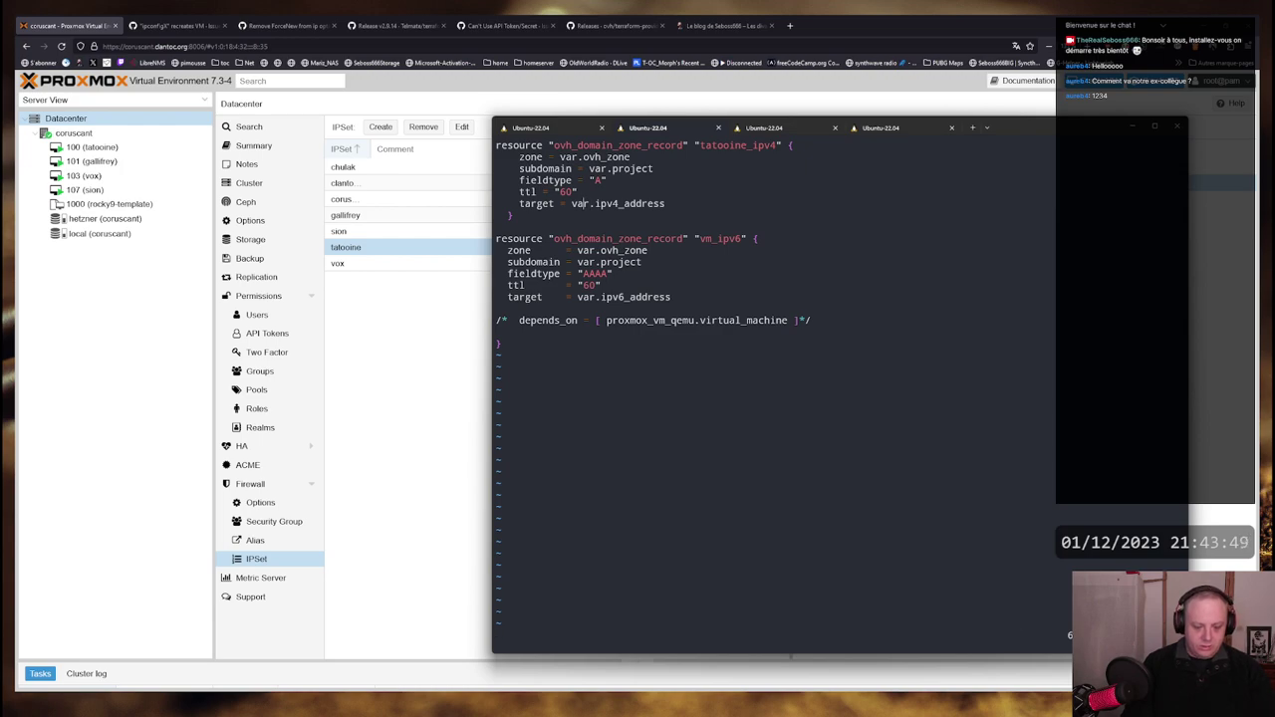
- Save dns.tf with :wq and run terraform plan
{"action": "type", "text": ":wq"}
{"action": "key", "text": "Return"}
{"action": "type", "text": "terraform plan"}
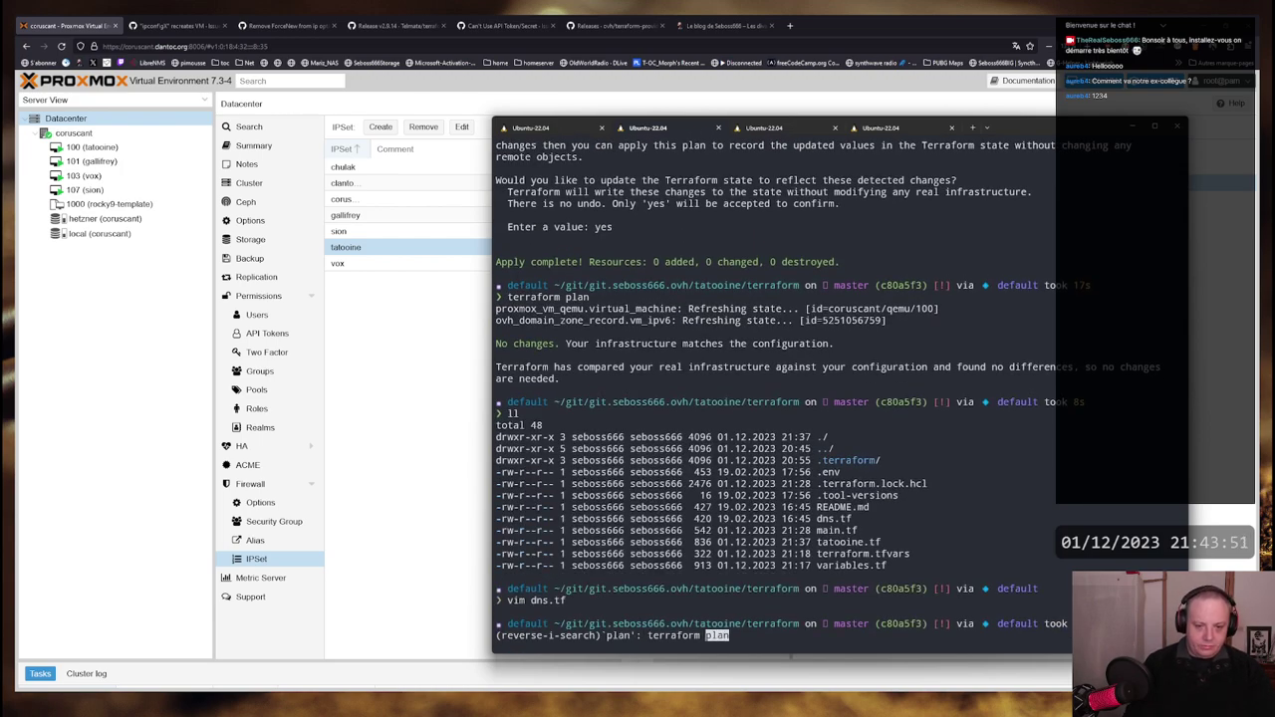
{"action": "key", "text": "Return"}
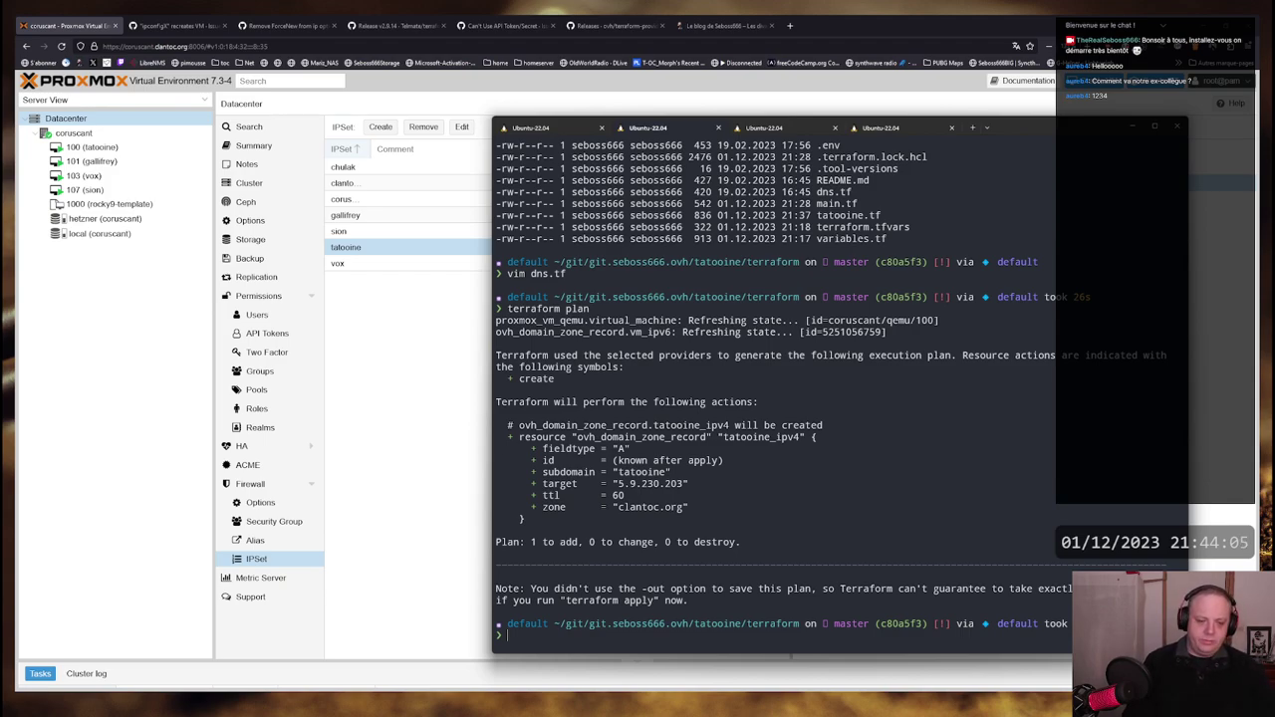
- Look up blog.seboss666.info with dig to confirm it resolves
{"action": "key", "text": "Up"}
{"action": "key", "text": "Up"}
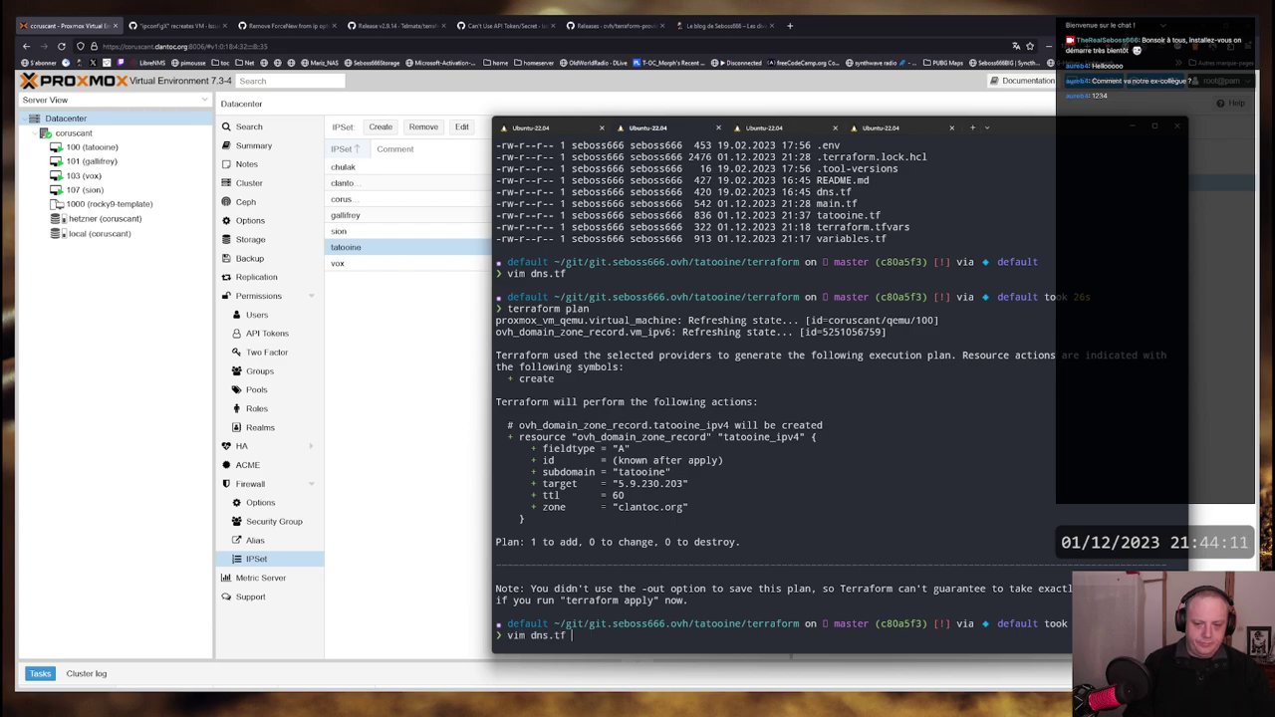
{"action": "key", "text": "Down"}
{"action": "key", "text": "Down"}
{"action": "type", "text": "dig blog."}
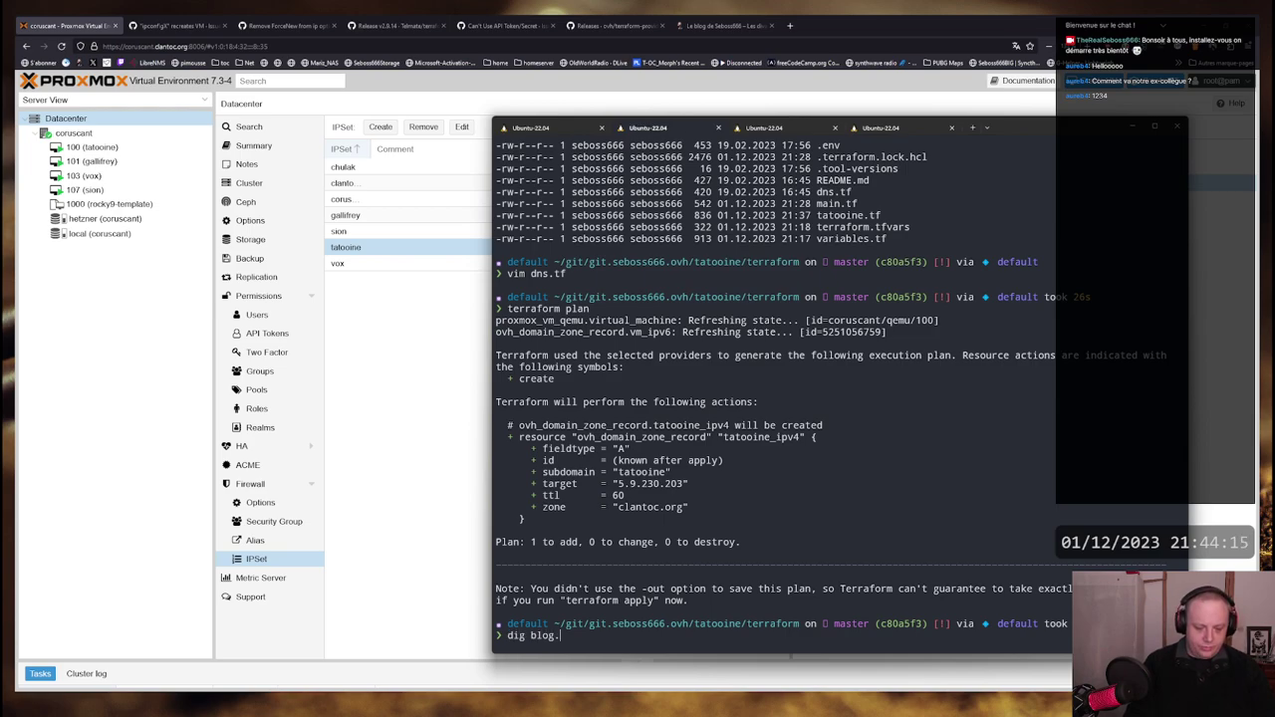
{"action": "type", "text": "seboss66."}
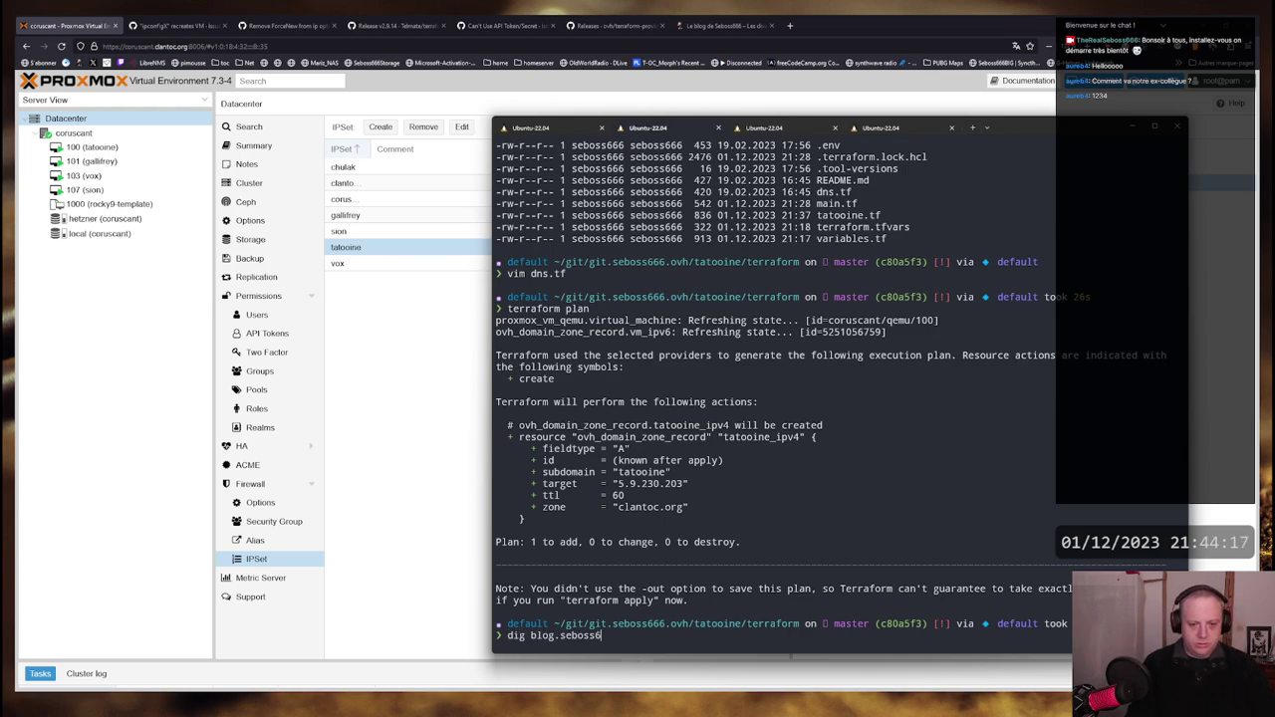
{"action": "key", "text": "BackSpace"}
{"action": "type", "text": "6.info"}
{"action": "key", "text": "Return"}
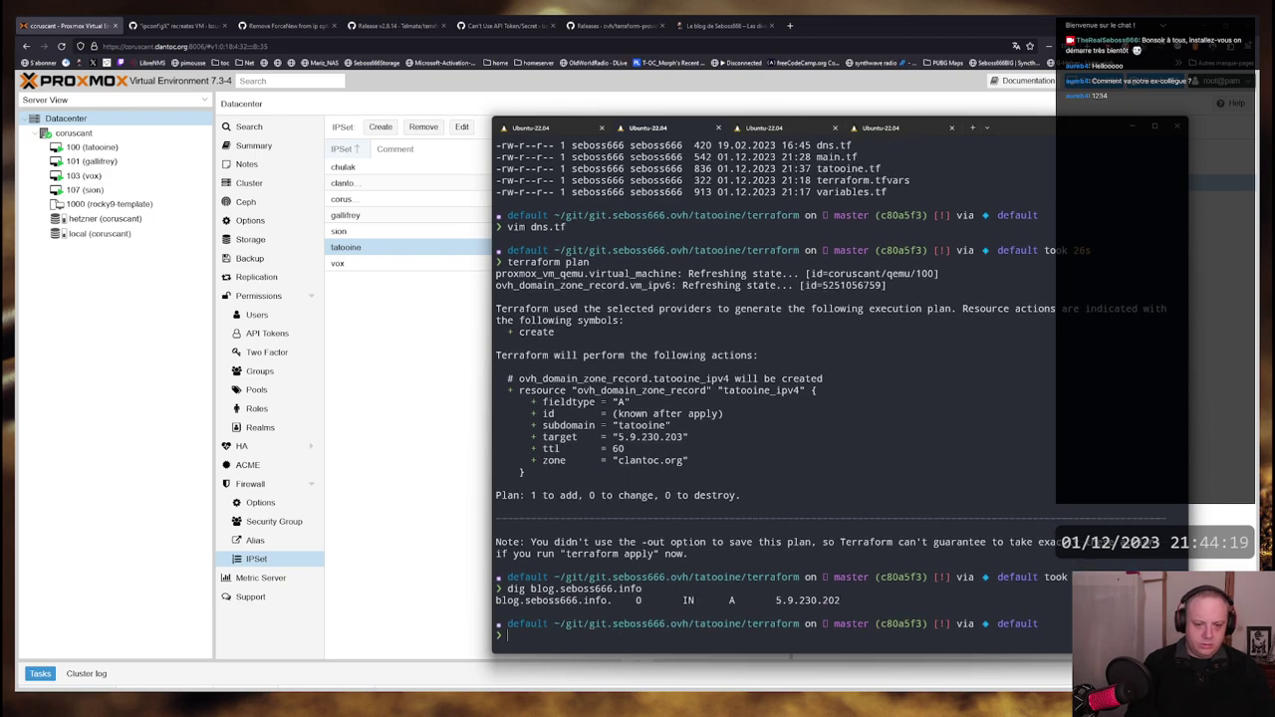
- Run terraform apply and answer yes to create the tatooine A record
{"action": "type", "text": "terraform plan"}
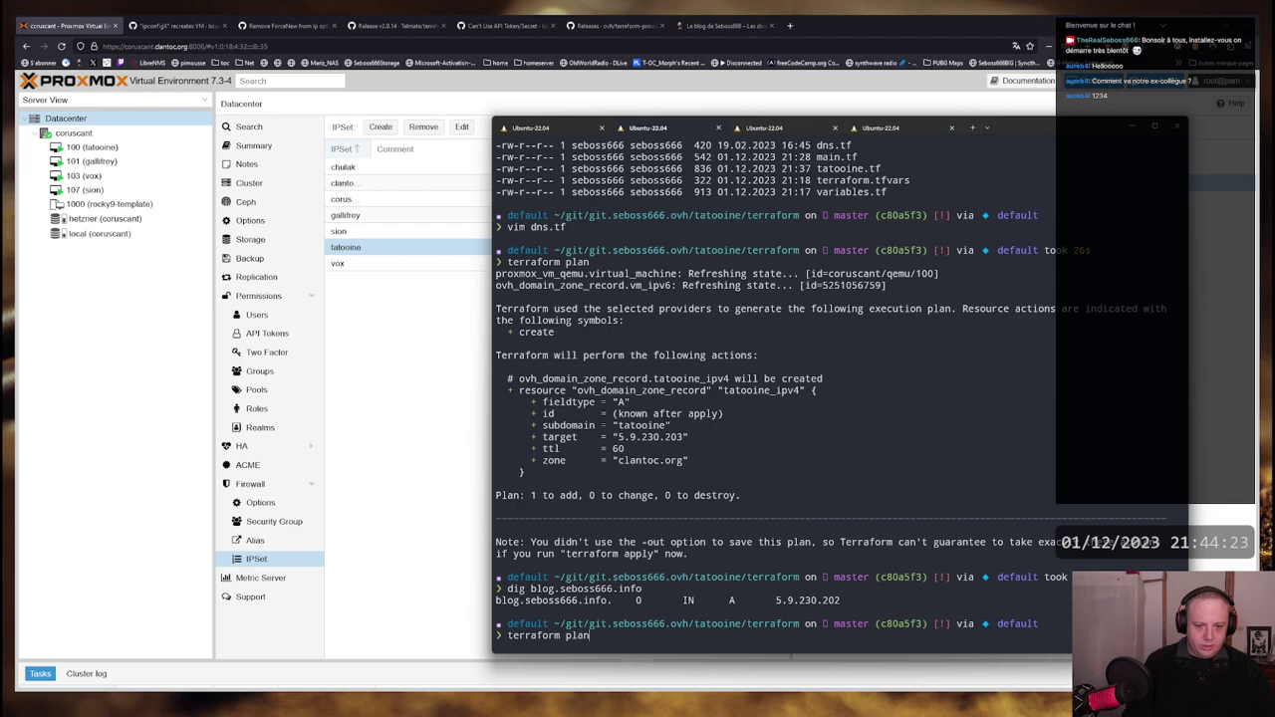
{"action": "key", "text": "Up"}
{"action": "key", "text": "Up"}
{"action": "key", "text": "Down"}
{"action": "key", "text": "Up"}
{"action": "key", "text": "Down"}
{"action": "key", "text": "Down"}
{"action": "type", "text": "terraform apply"}
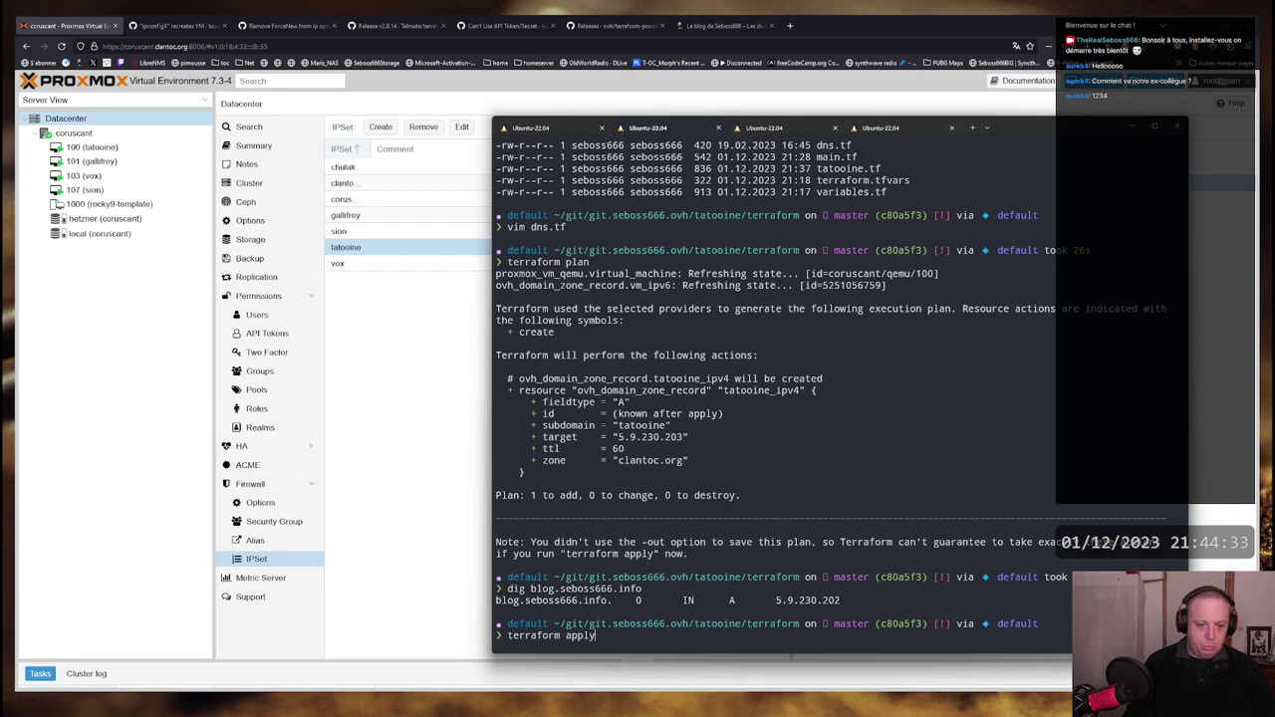
{"action": "key", "text": "Return"}
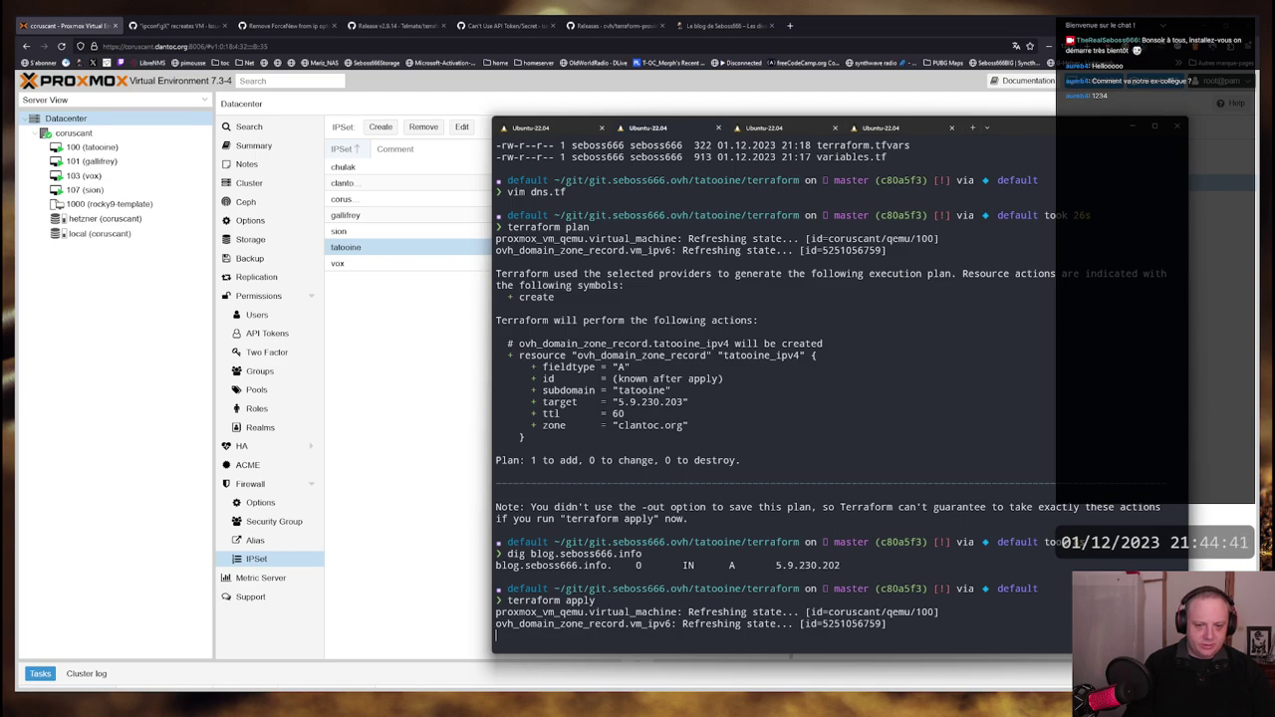
{"action": "type", "text": "yes"}
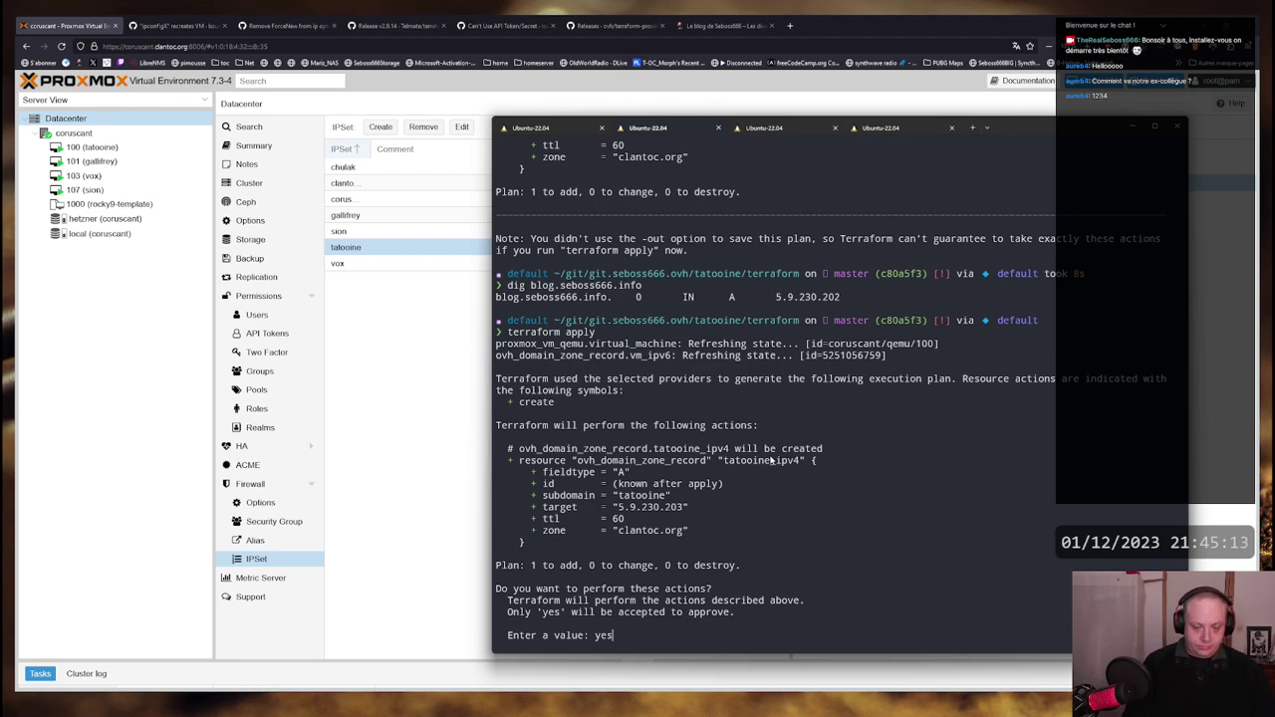
{"action": "key", "text": "Return"}
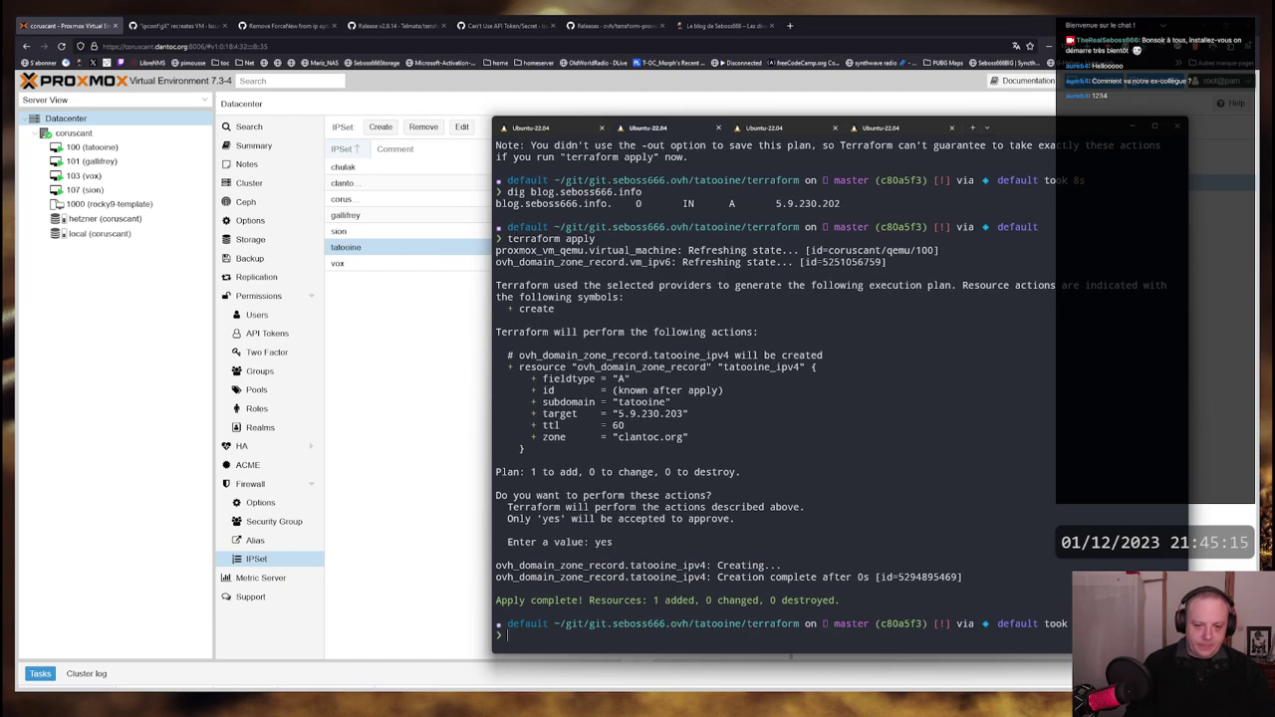
- Browse the Terraform session's command history, then cancel a reverse search for dig
{"action": "type", "text": "terraform plan"}
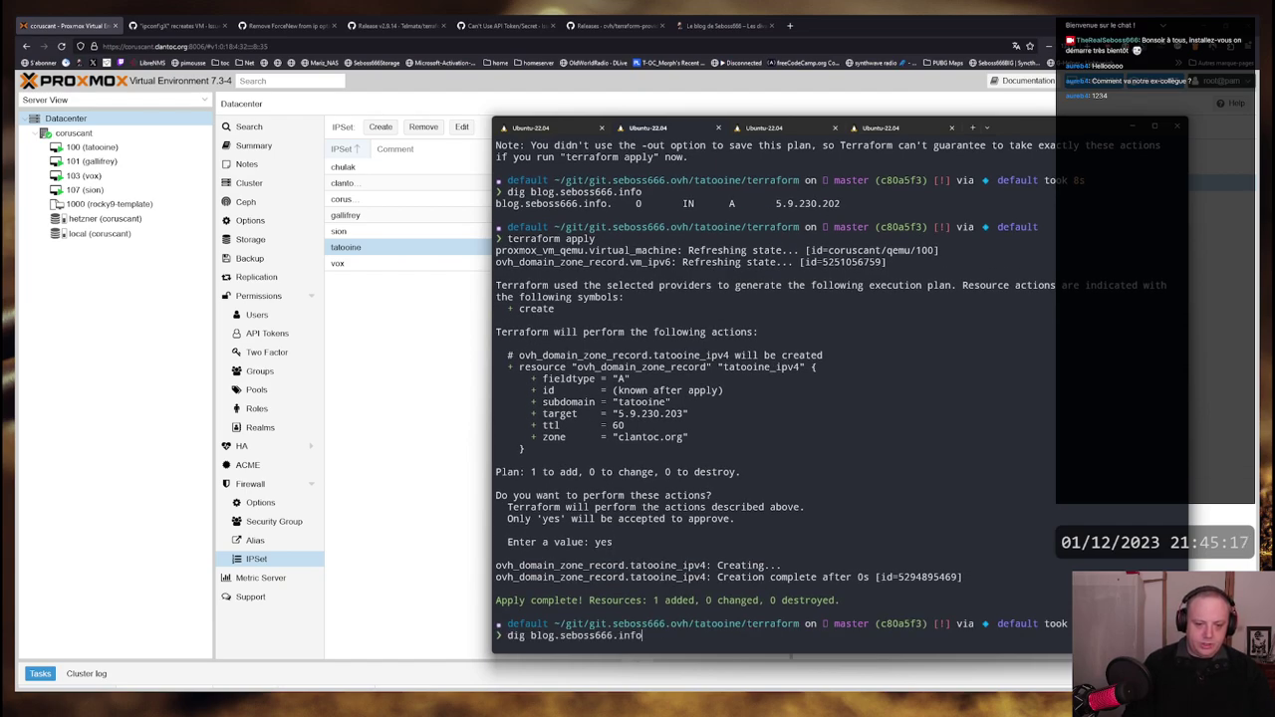
{"action": "key", "text": "Up"}
{"action": "key", "text": "Up"}
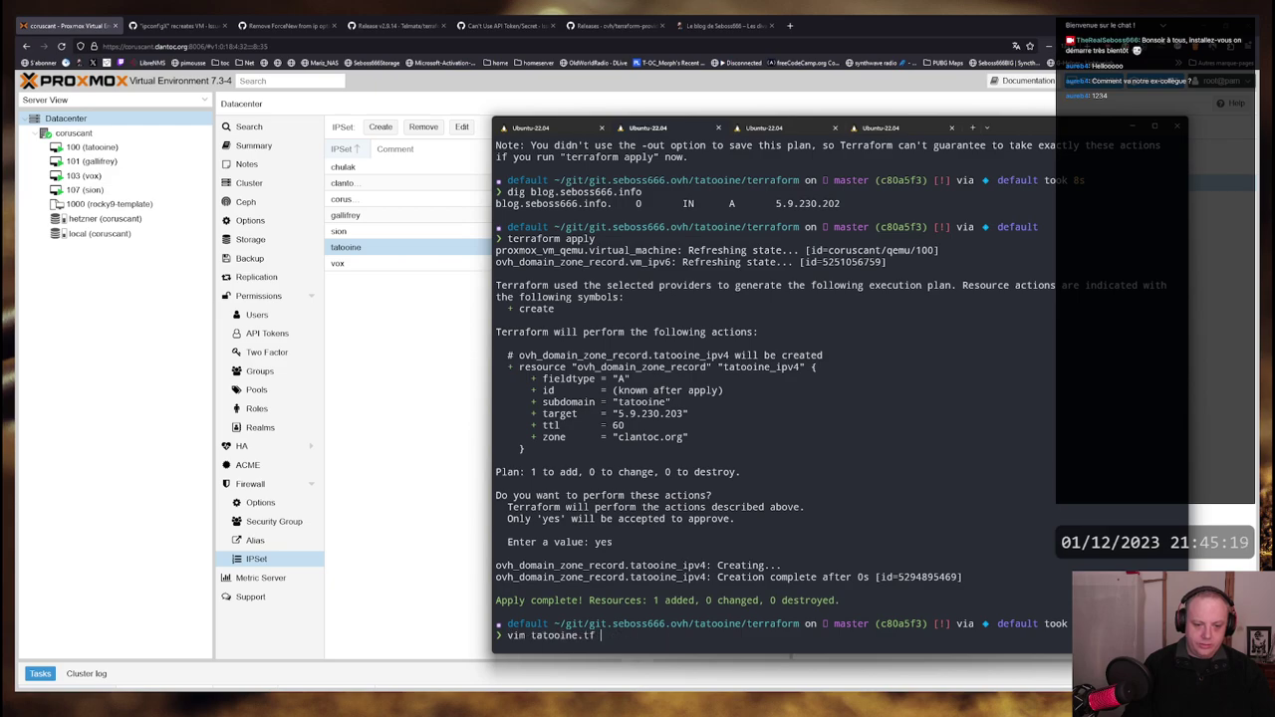
{"action": "key", "text": "Down"}
{"action": "key", "text": "Down"}
{"action": "key", "text": "Up"}
{"action": "key", "text": "Up"}
{"action": "key", "text": "Up"}
{"action": "key", "text": "Up"}
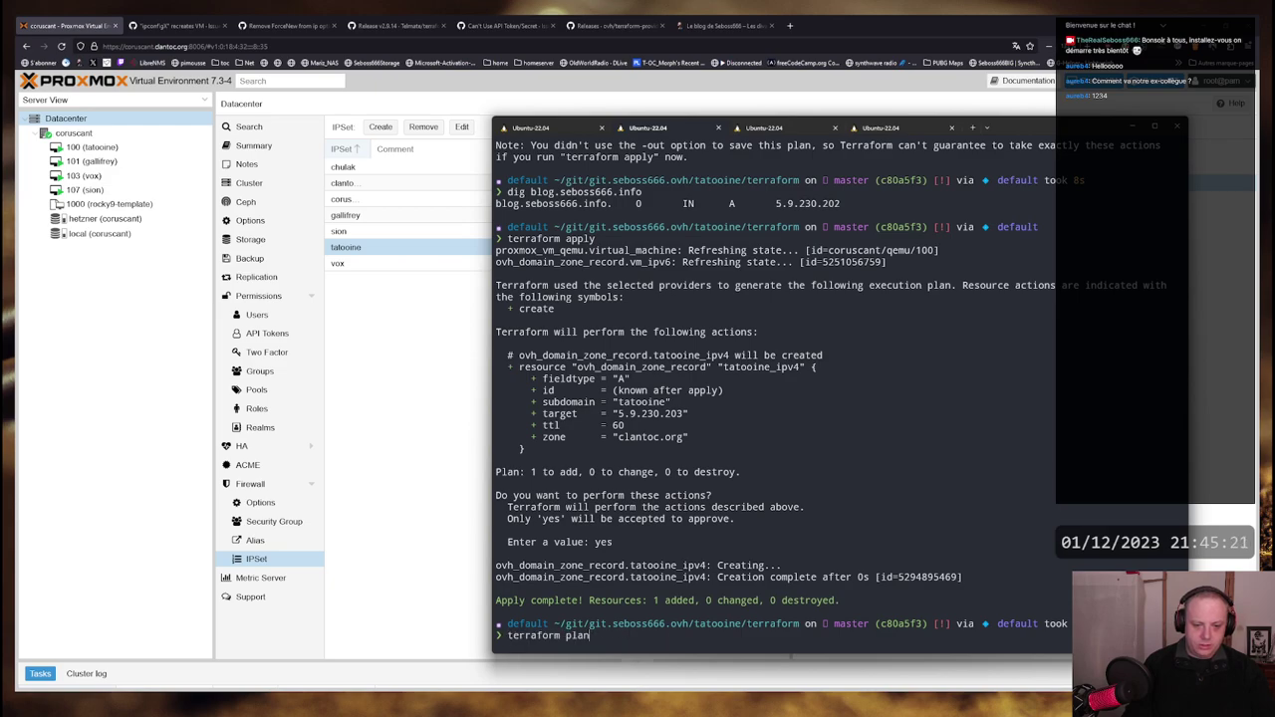
{"action": "key", "text": "Up"}
{"action": "key", "text": "ctrl+c"}
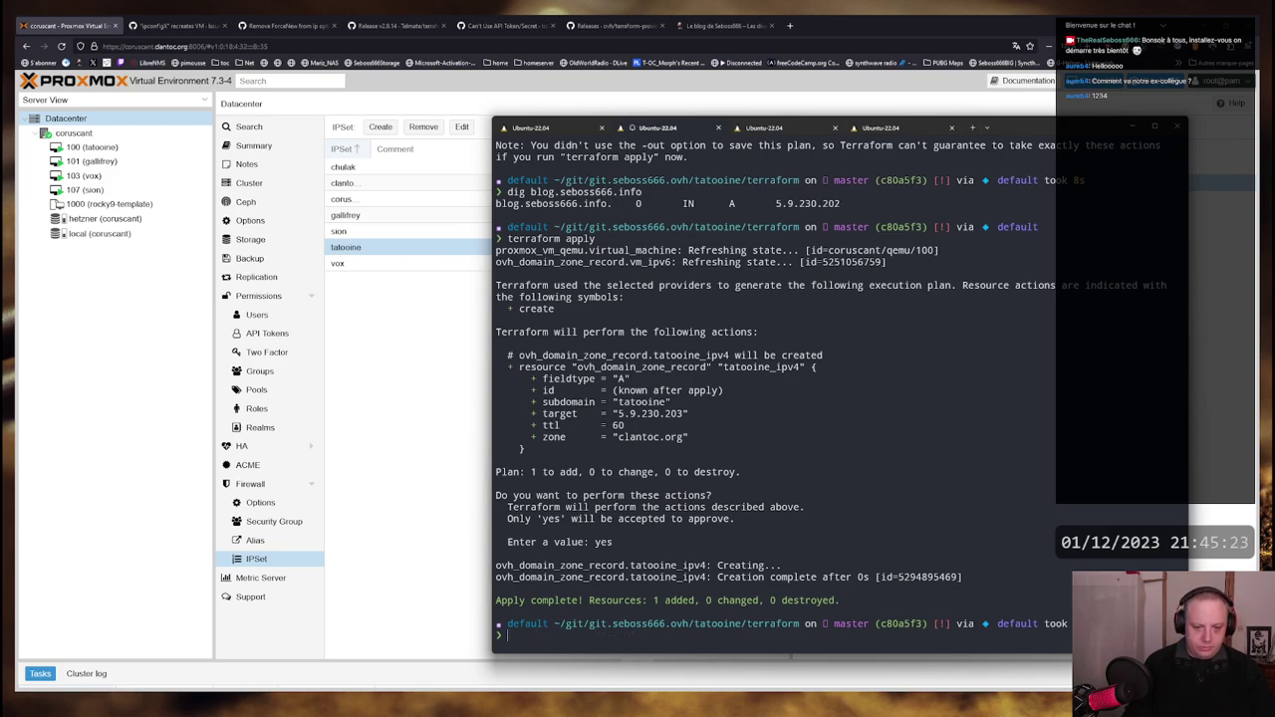
{"action": "key", "text": "ctrl+r"}
{"action": "type", "text": "dig"}
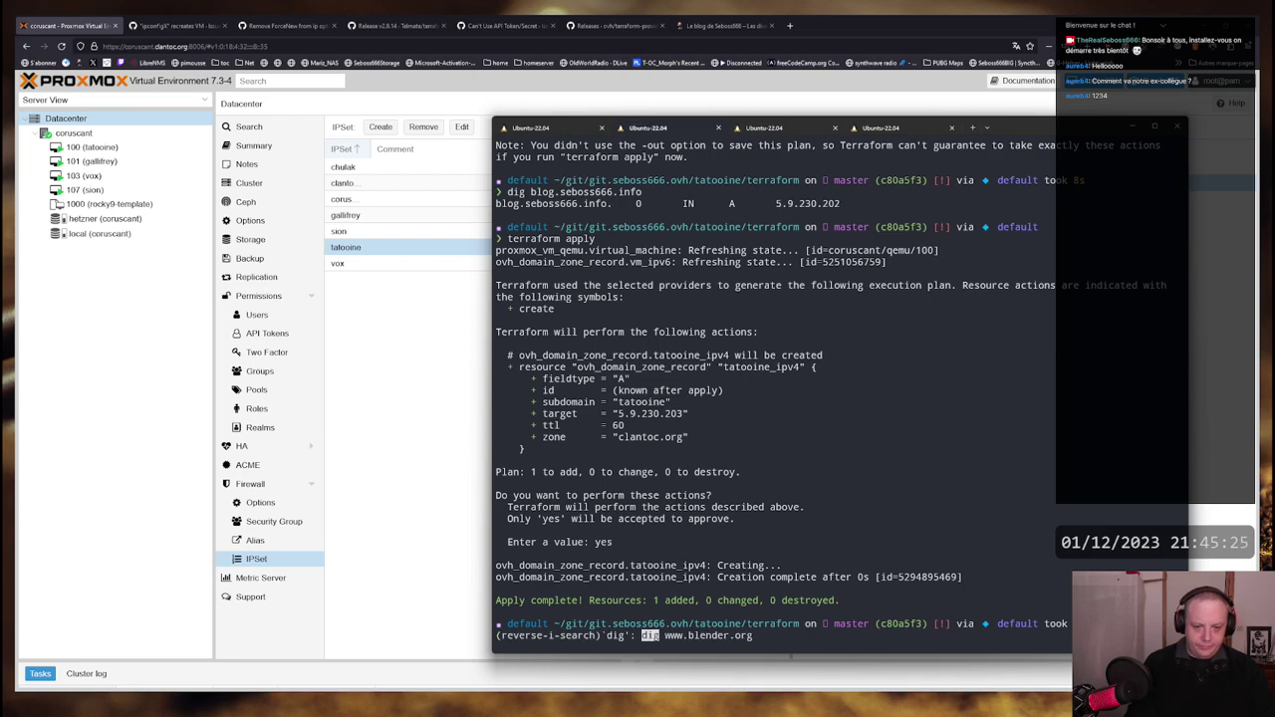
{"action": "key", "text": "ctrl+r"}
{"action": "key", "text": "ctrl+c"}
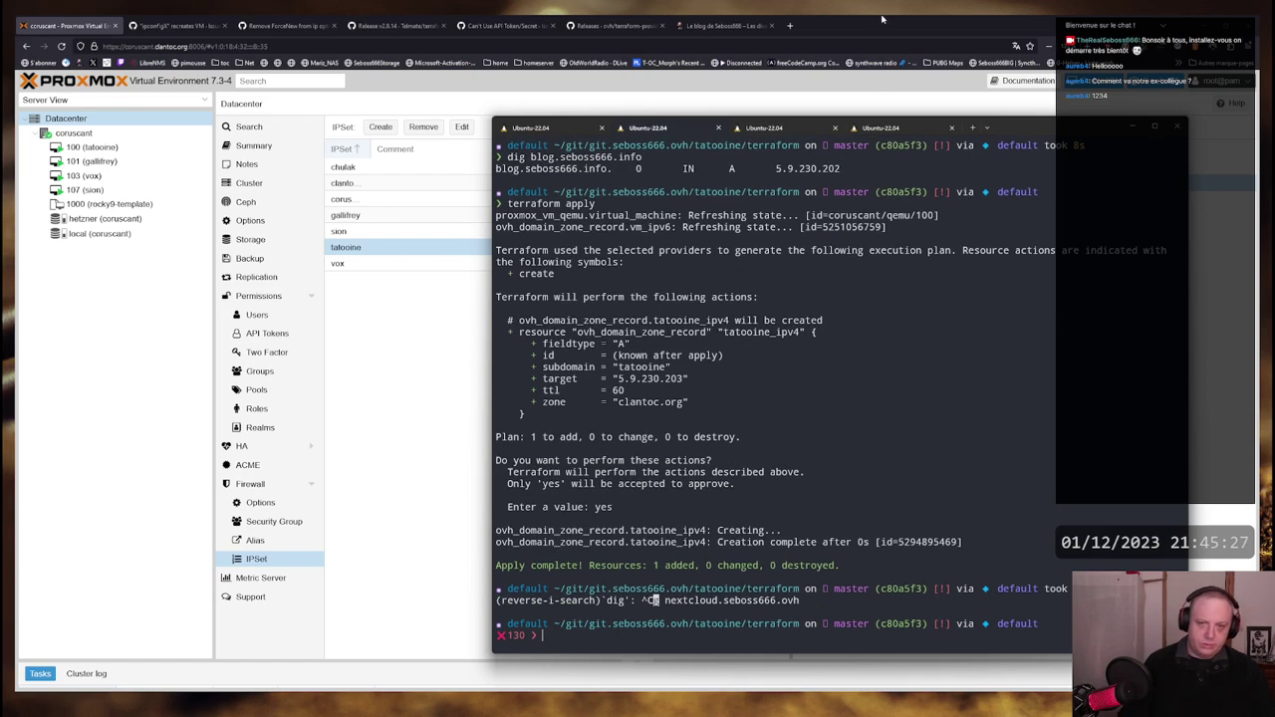
- Glance at the vox SSH, Terraform and tatooine ping sessions, clearing stray prompt input
{"action": "left_click", "coordinate": [779, 130]}
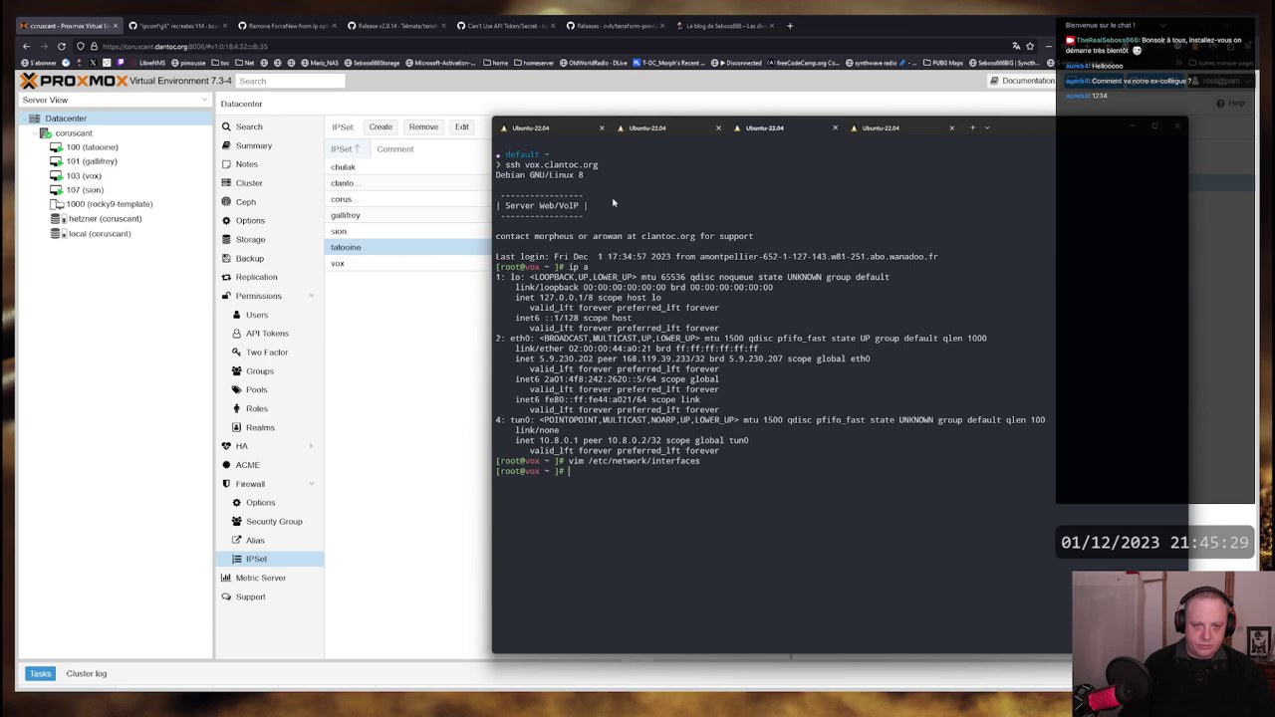
{"action": "left_click", "coordinate": [652, 128]}
{"action": "key", "text": "Up"}
{"action": "key", "text": "Down"}
{"action": "left_click", "coordinate": [524, 130]}
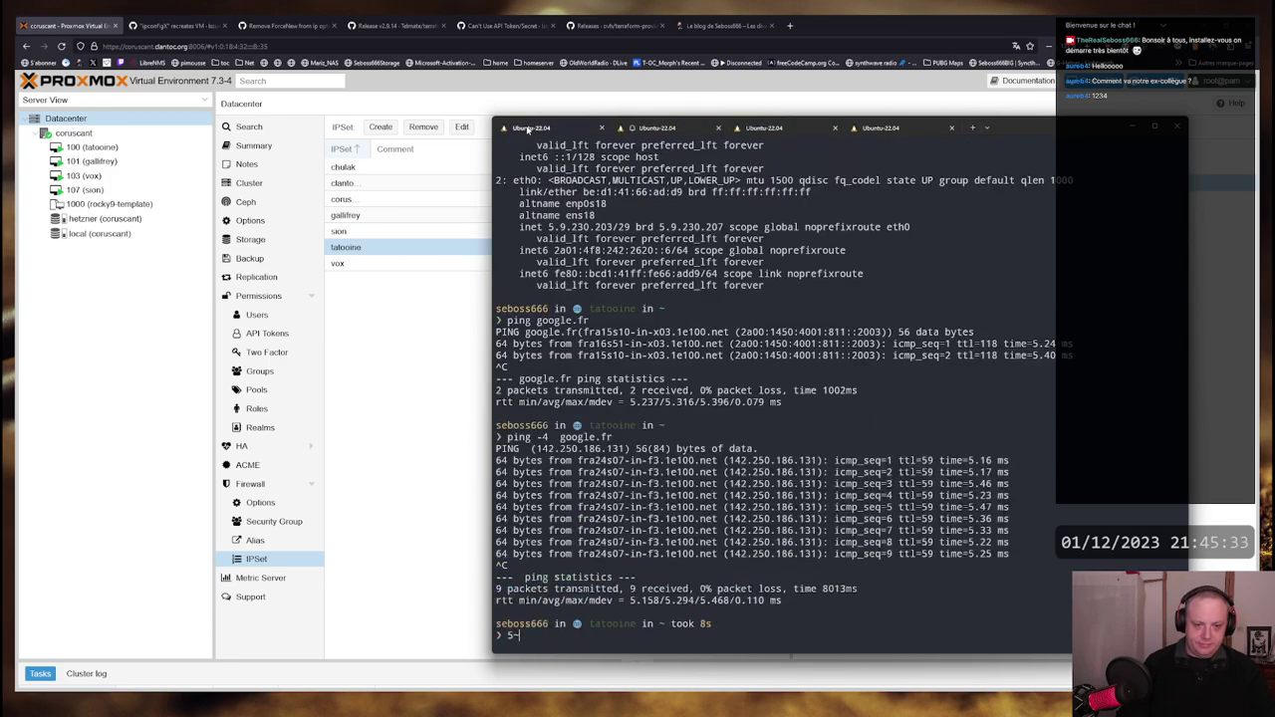
{"action": "key", "text": "BackSpace"}
{"action": "key", "text": "BackSpace"}
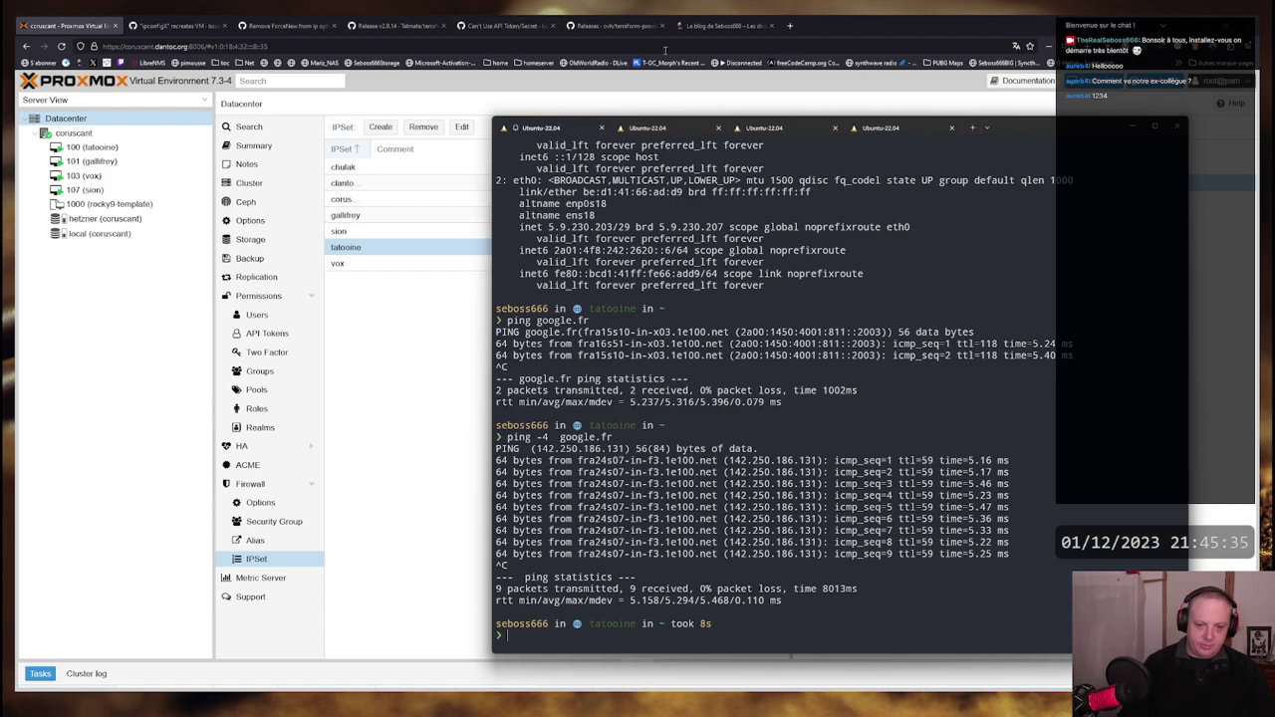
- In the nmap session, search history for an earlier dig command, then cancel it
{"action": "left_click", "coordinate": [881, 129]}
{"action": "key", "text": "Up"}
{"action": "key", "text": "Up"}
{"action": "key", "text": "Up"}
{"action": "key", "text": "Up"}
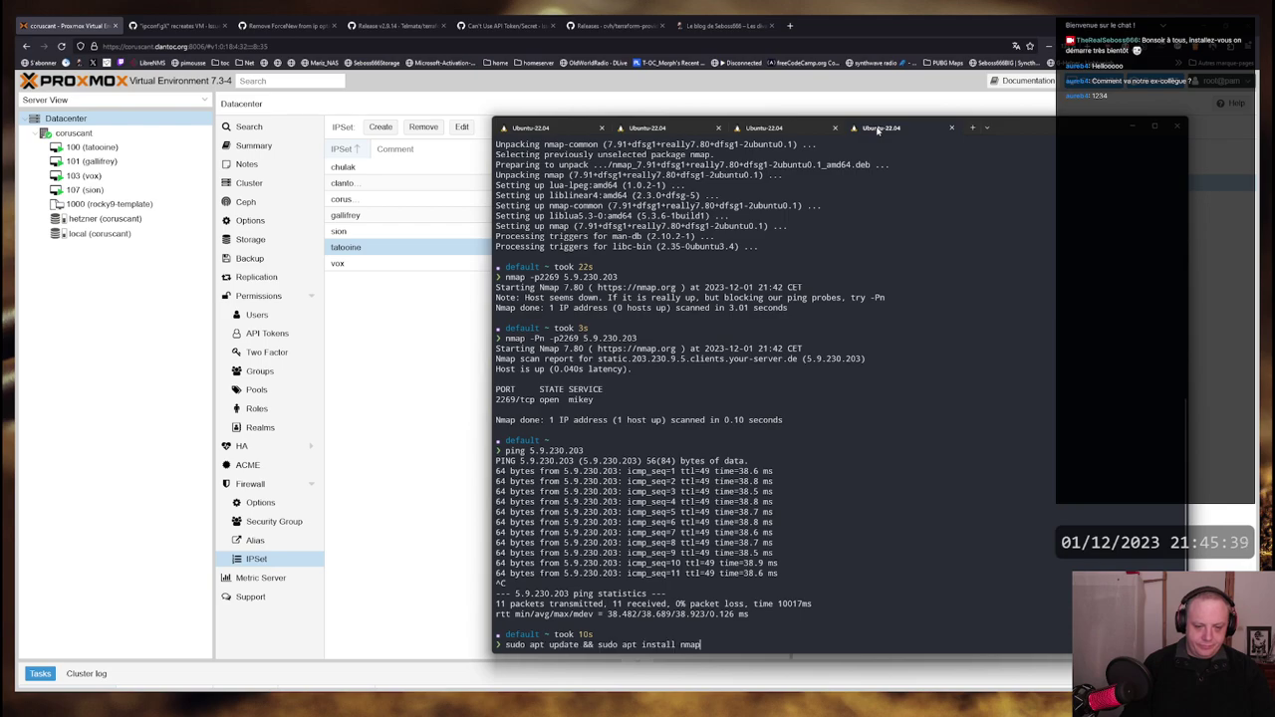
{"action": "key", "text": "ctrl+u"}
{"action": "key", "text": "ctrl+r"}
{"action": "type", "text": "dig"}
{"action": "key", "text": "ctrl+r"}
{"action": "key", "text": "ctrl+r"}
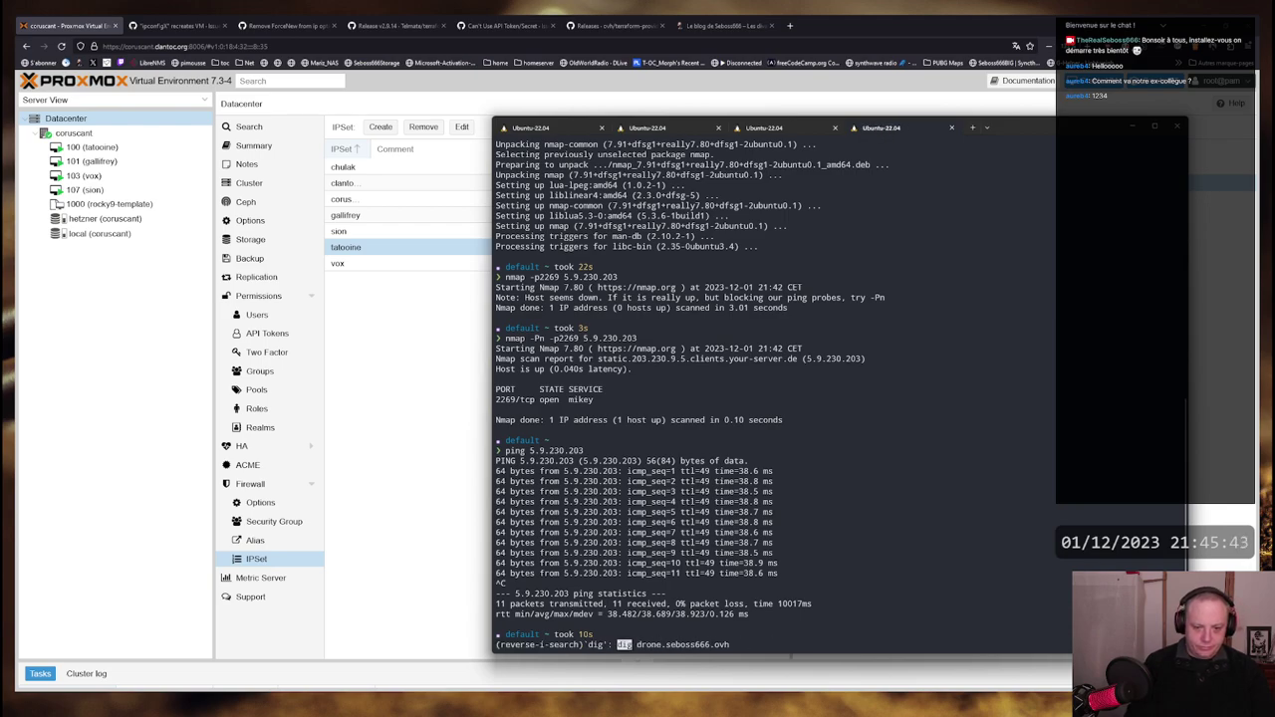
{"action": "key", "text": "ctrl+c"}
- Look up tatooine.clantoc.org with dig, correcting the misspelled tattoine host name
{"action": "type", "text": "dig"}
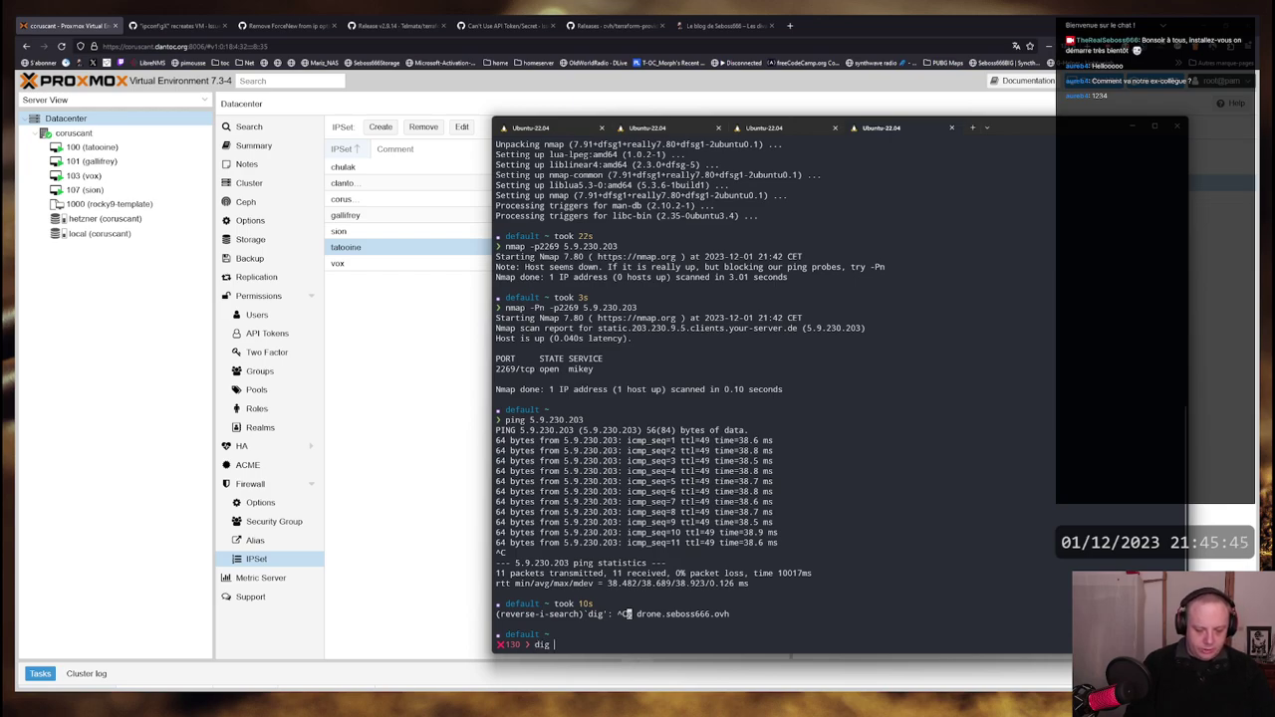
{"action": "type", "text": " tattoine.clantoc.org"}
{"action": "key", "text": "Return"}
{"action": "key", "text": "Up"}
{"action": "key", "text": "Left"}
{"action": "key", "text": "Left"}
{"action": "key", "text": "Left"}
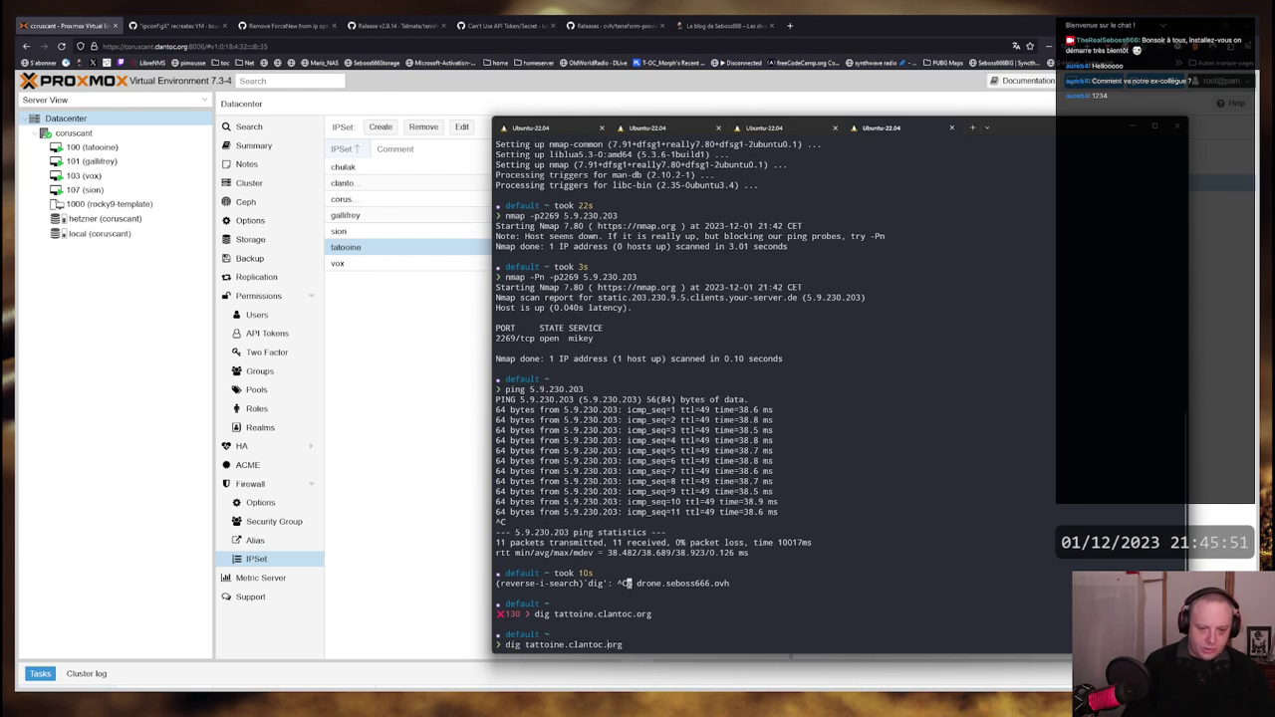
{"action": "key", "text": "BackSpace"}
{"action": "key", "text": "Return"}
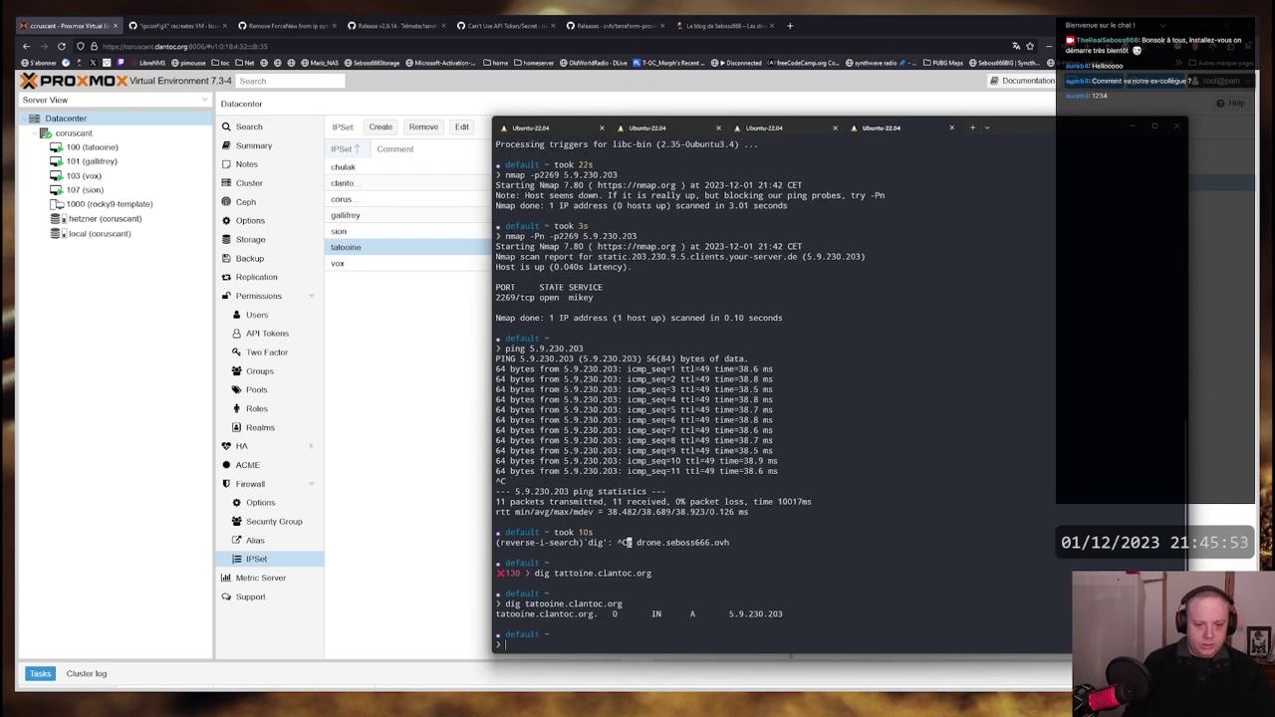
{"action": "scroll", "coordinate": [909, 330], "scroll_direction": "up", "scroll_amount": 2, "text": "ctrl"}
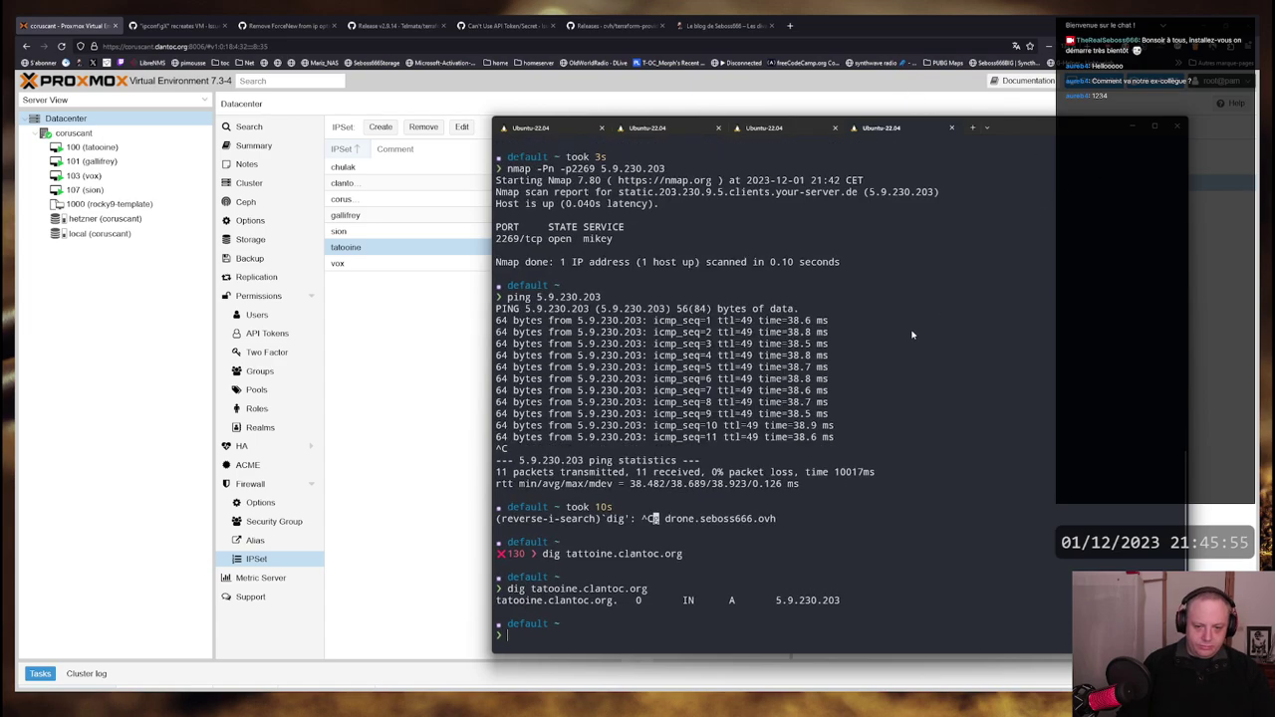
- Review each session tab, cancel Terraform's pending history search, and end on the Terraform tab
{"action": "left_click", "coordinate": [775, 132]}
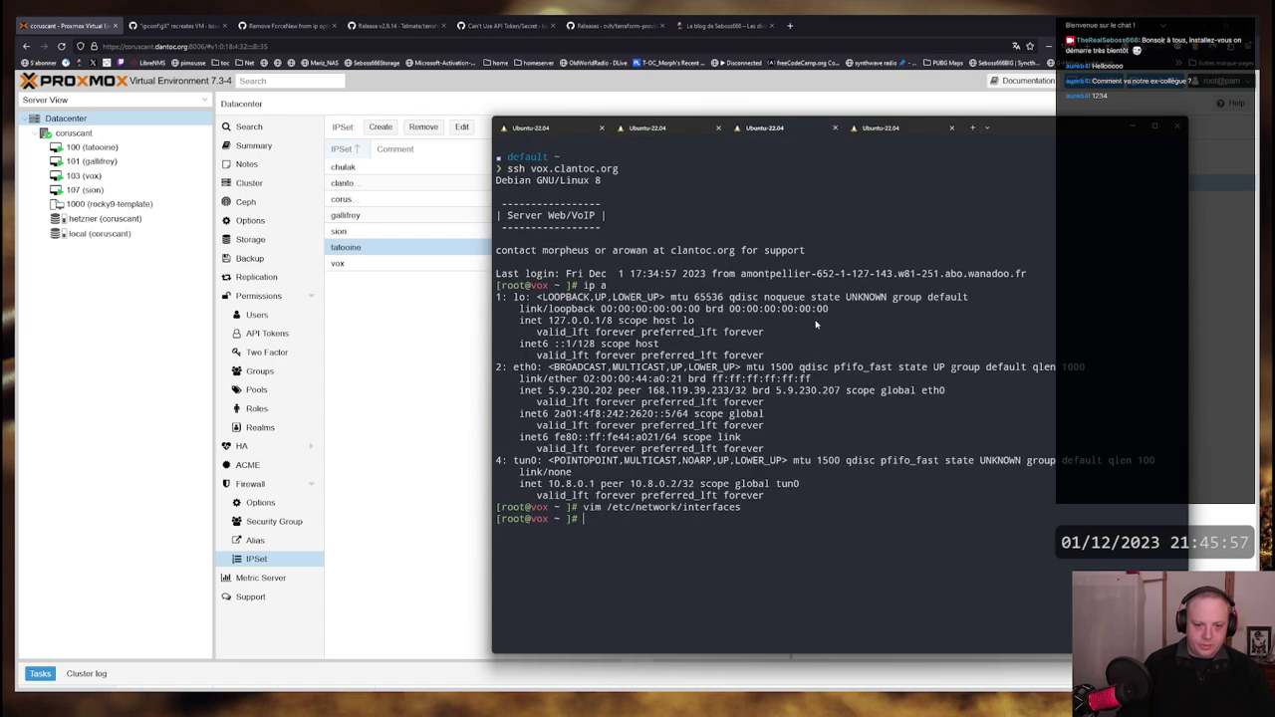
{"action": "left_click", "coordinate": [674, 132]}
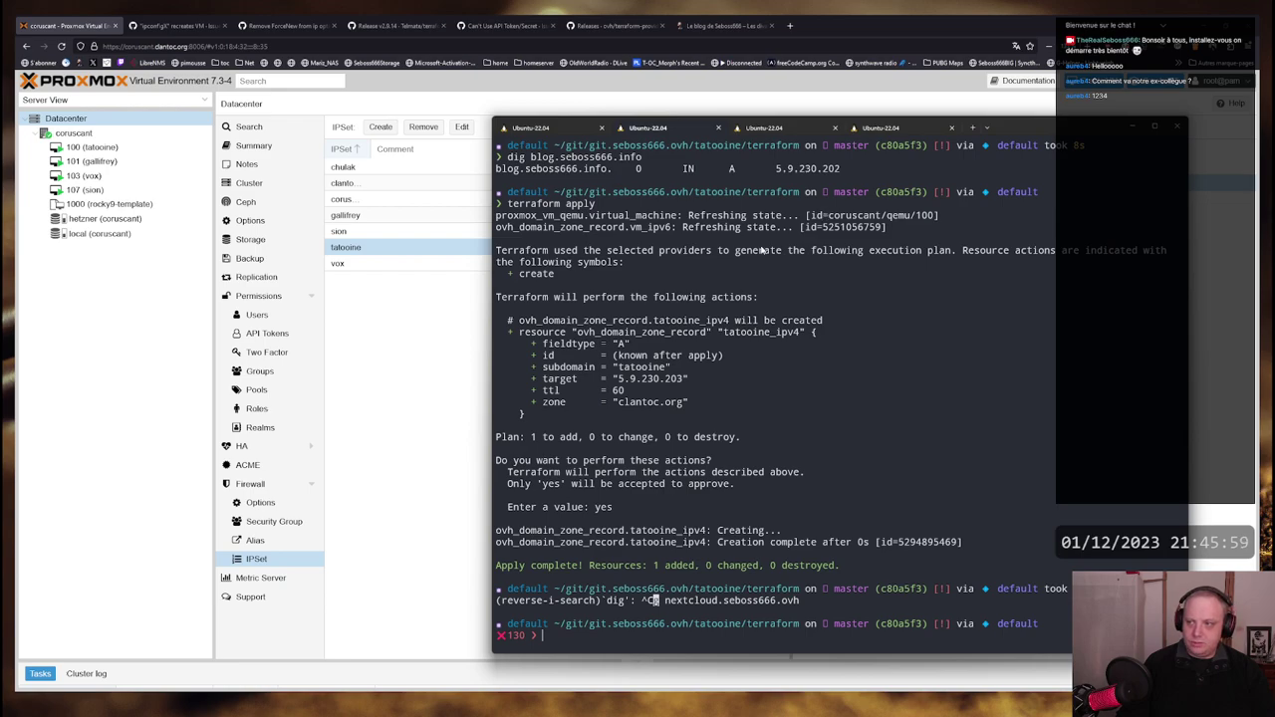
{"action": "left_click", "coordinate": [538, 128]}
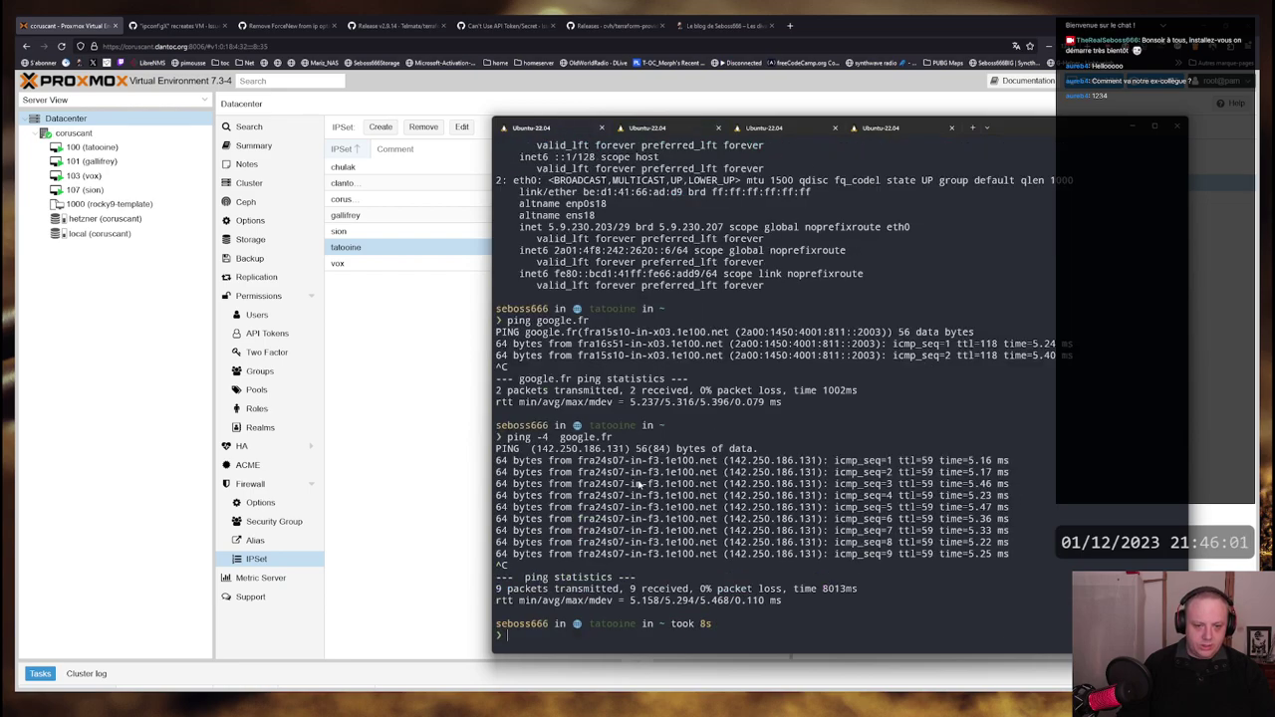
{"action": "left_click", "coordinate": [870, 129]}
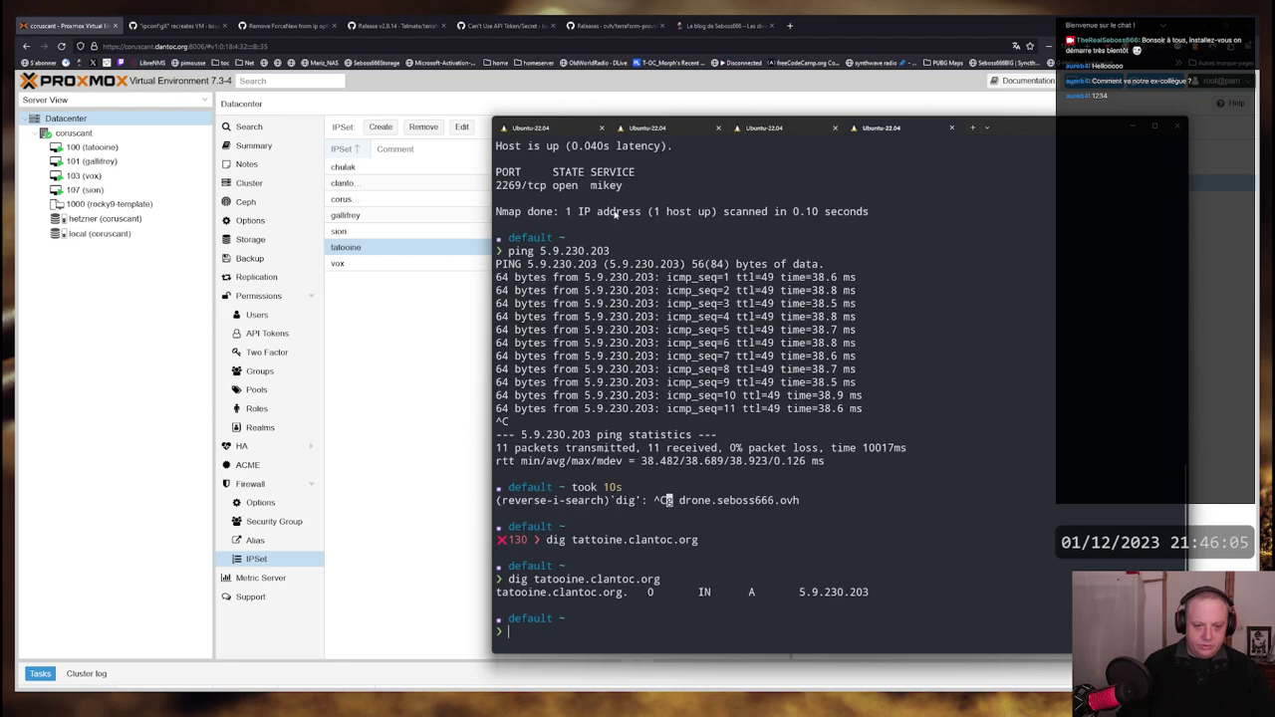
{"action": "left_click", "coordinate": [764, 130]}
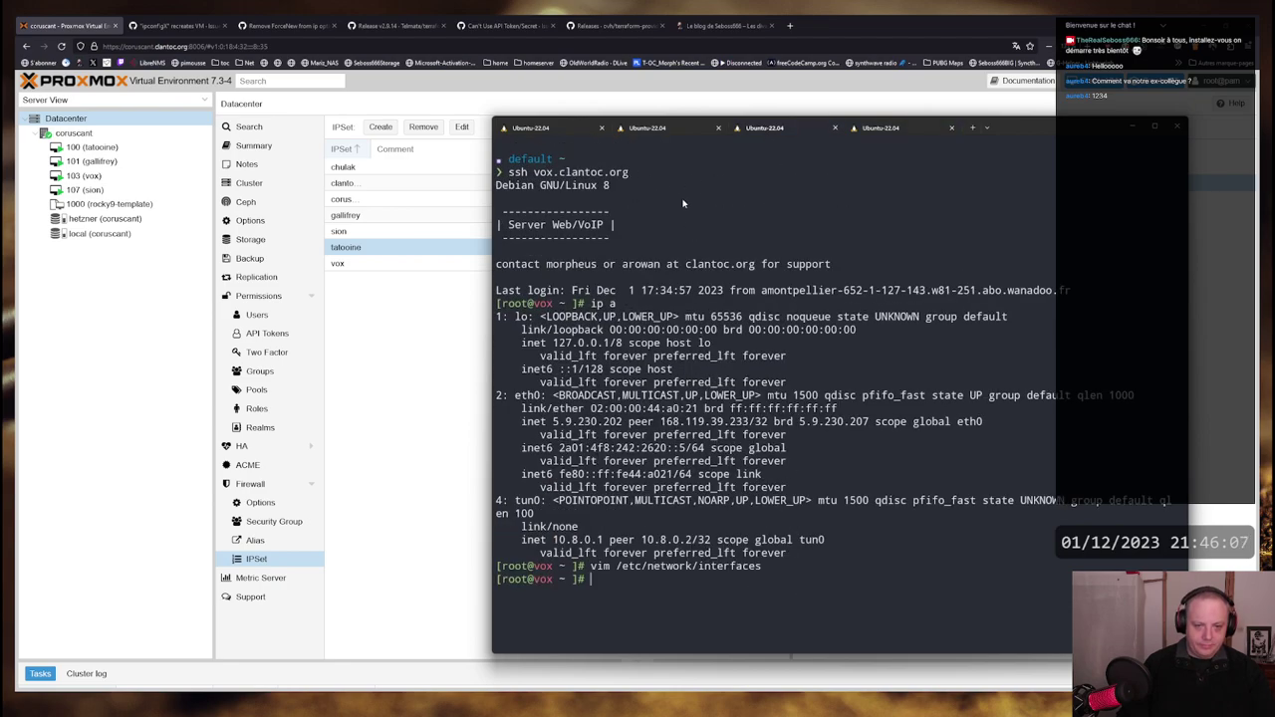
{"action": "left_click", "coordinate": [681, 129]}
{"action": "key", "text": "ctrl+c"}
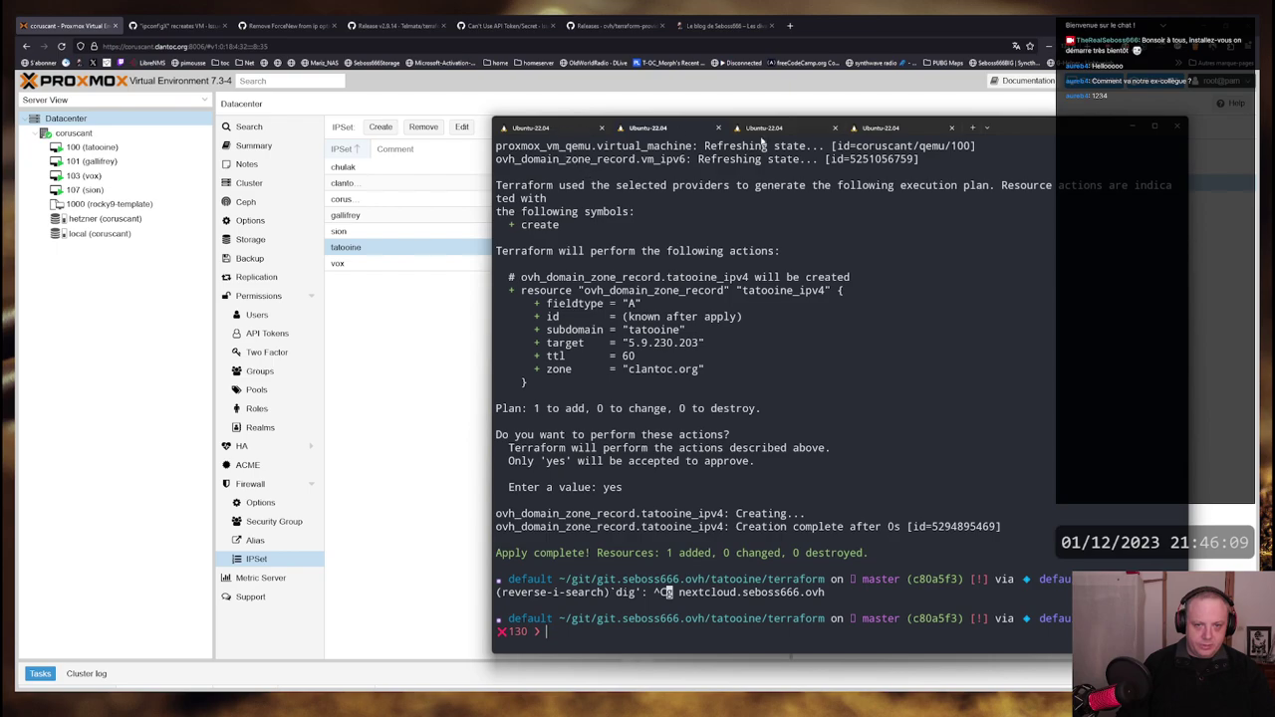
{"action": "left_click", "coordinate": [880, 129]}
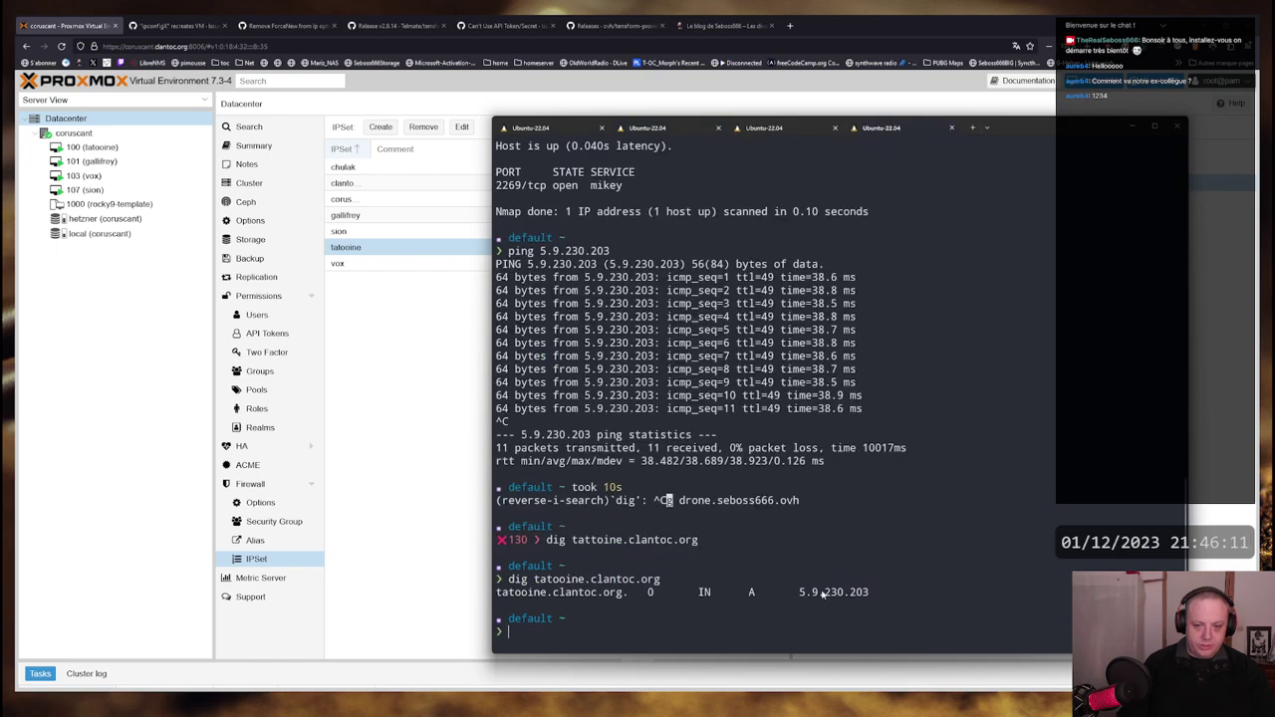
{"action": "left_click", "coordinate": [543, 129]}
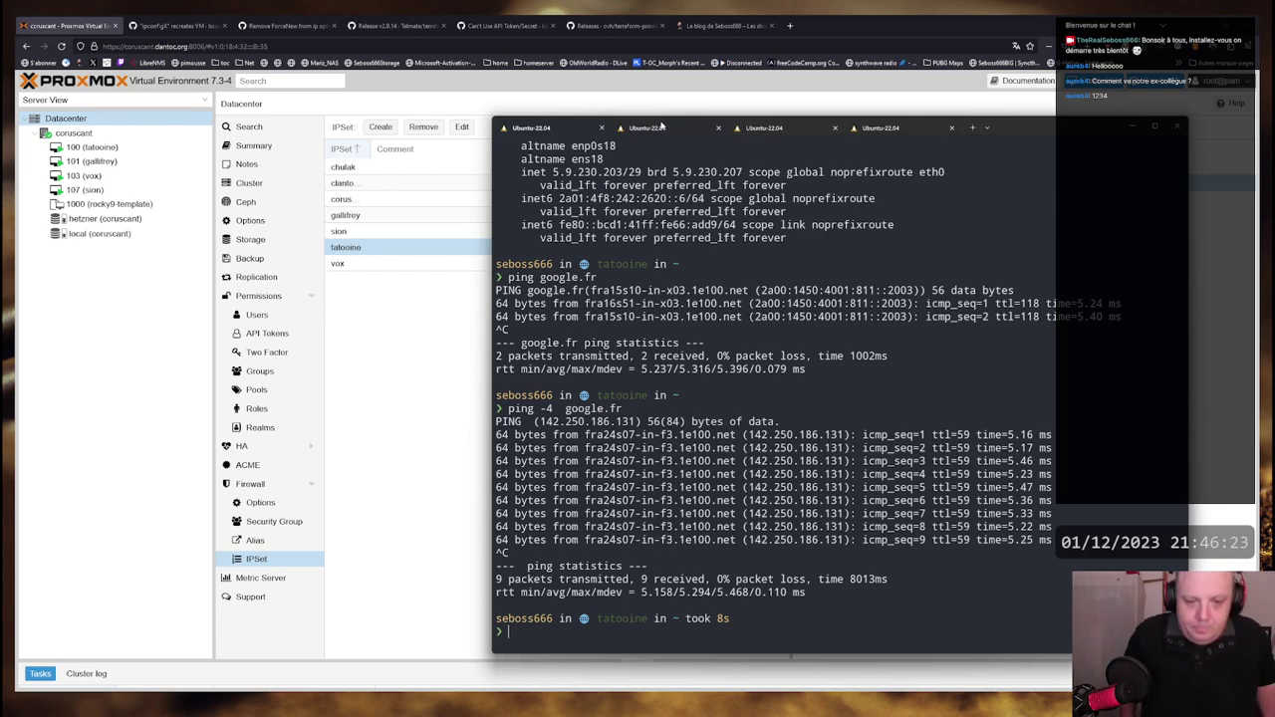
{"action": "left_click", "coordinate": [669, 127]}
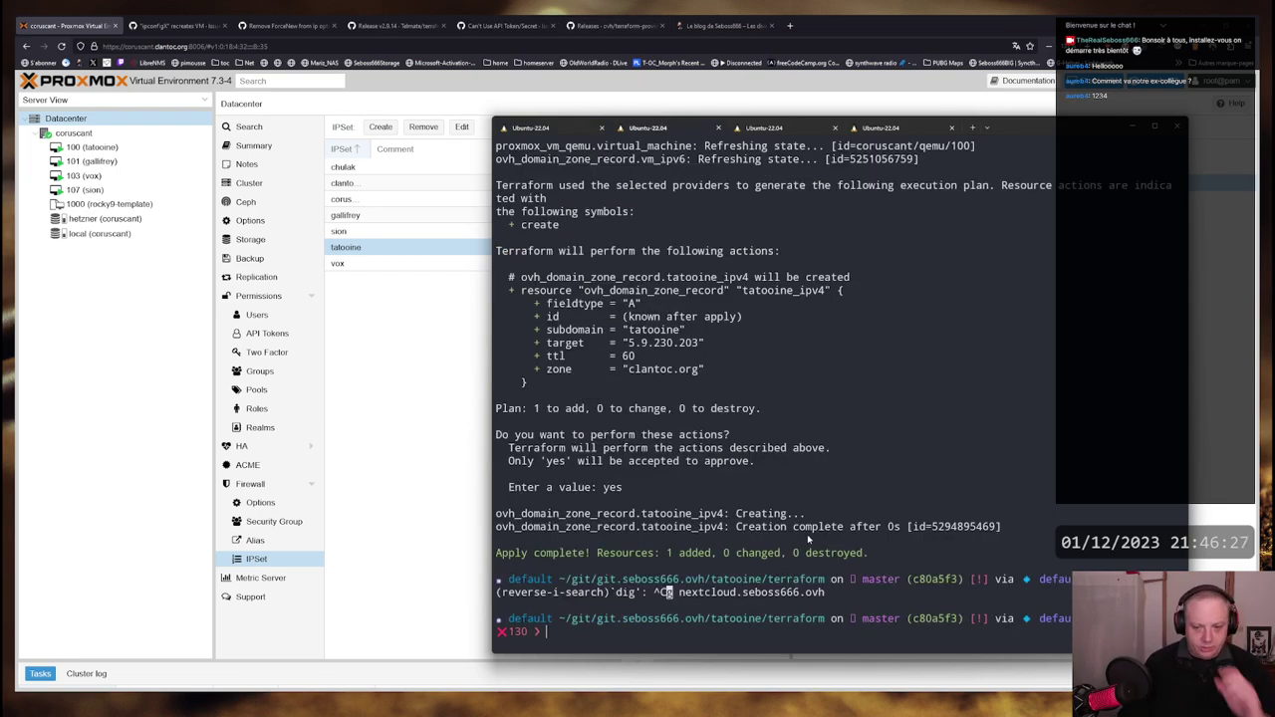
- List the modified files with git status and open the full git diff
{"action": "type", "text": "git status"}
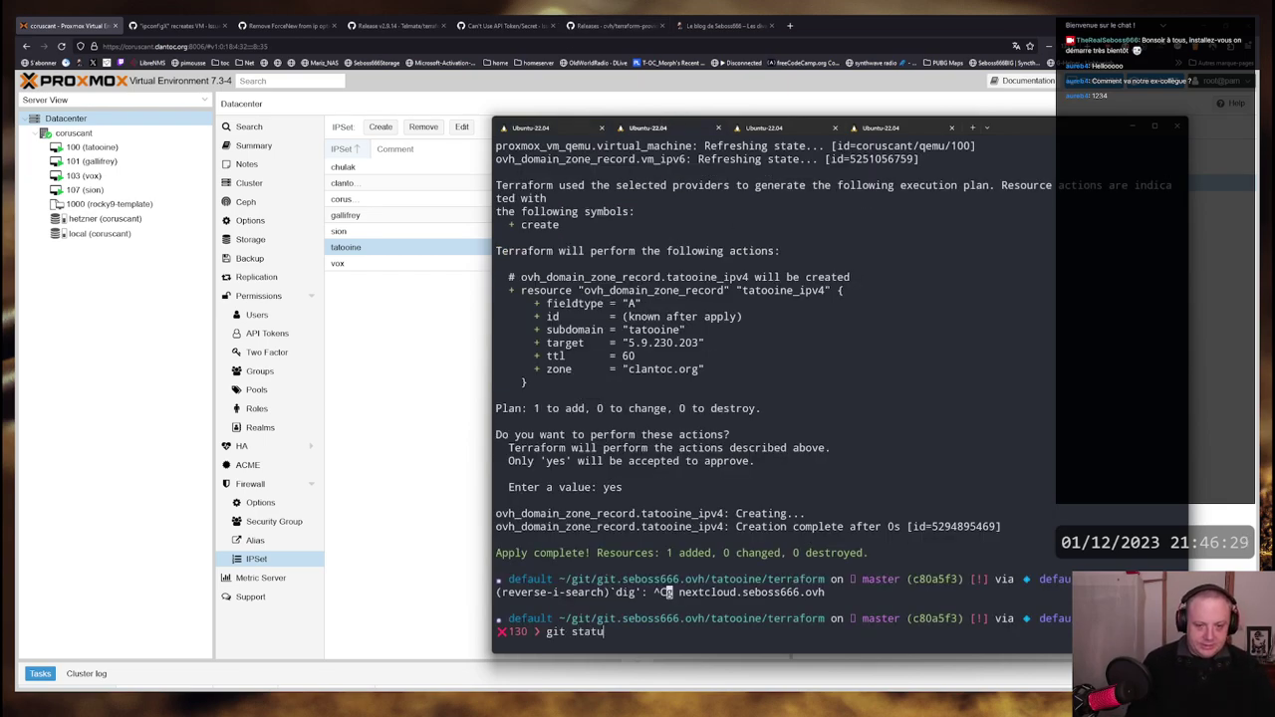
{"action": "key", "text": "Return"}
{"action": "type", "text": "git d"}
{"action": "key", "text": "BackSpace"}
{"action": "key", "text": "BackSpace"}
{"action": "key", "text": "BackSpace"}
{"action": "key", "text": "BackSpace"}
{"action": "key", "text": "BackSpace"}
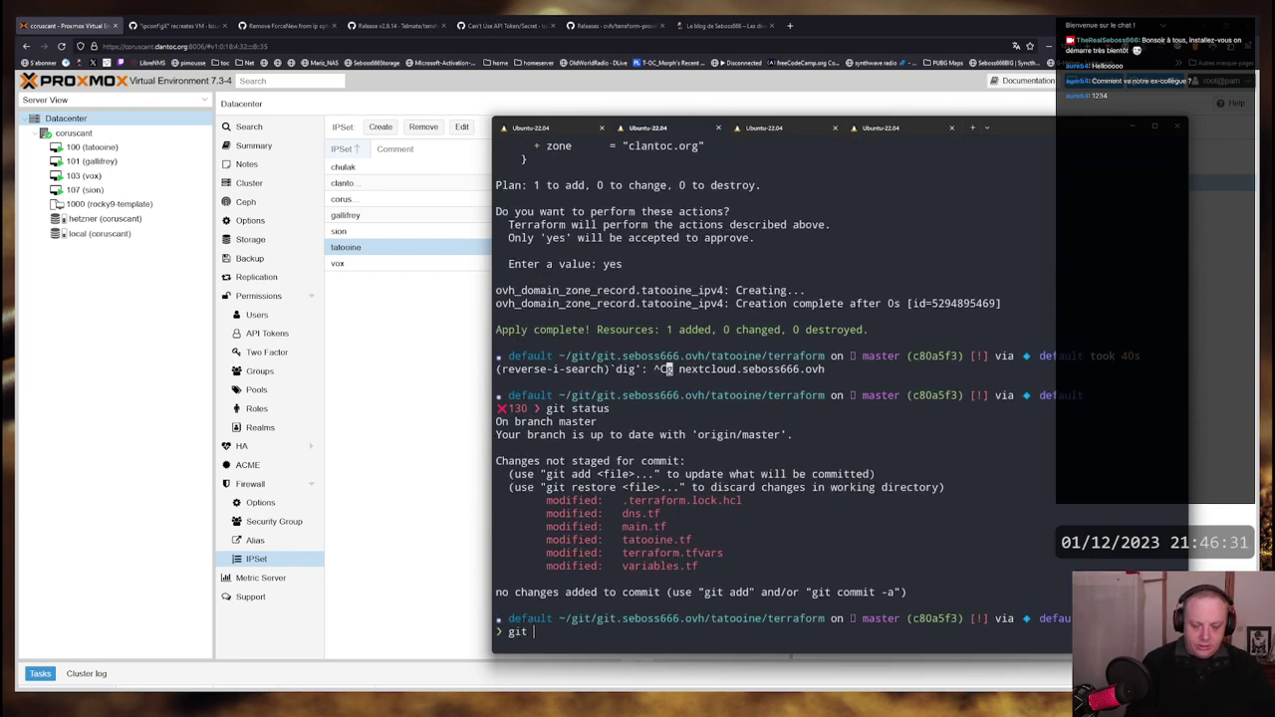
{"action": "type", "text": "git diff"}
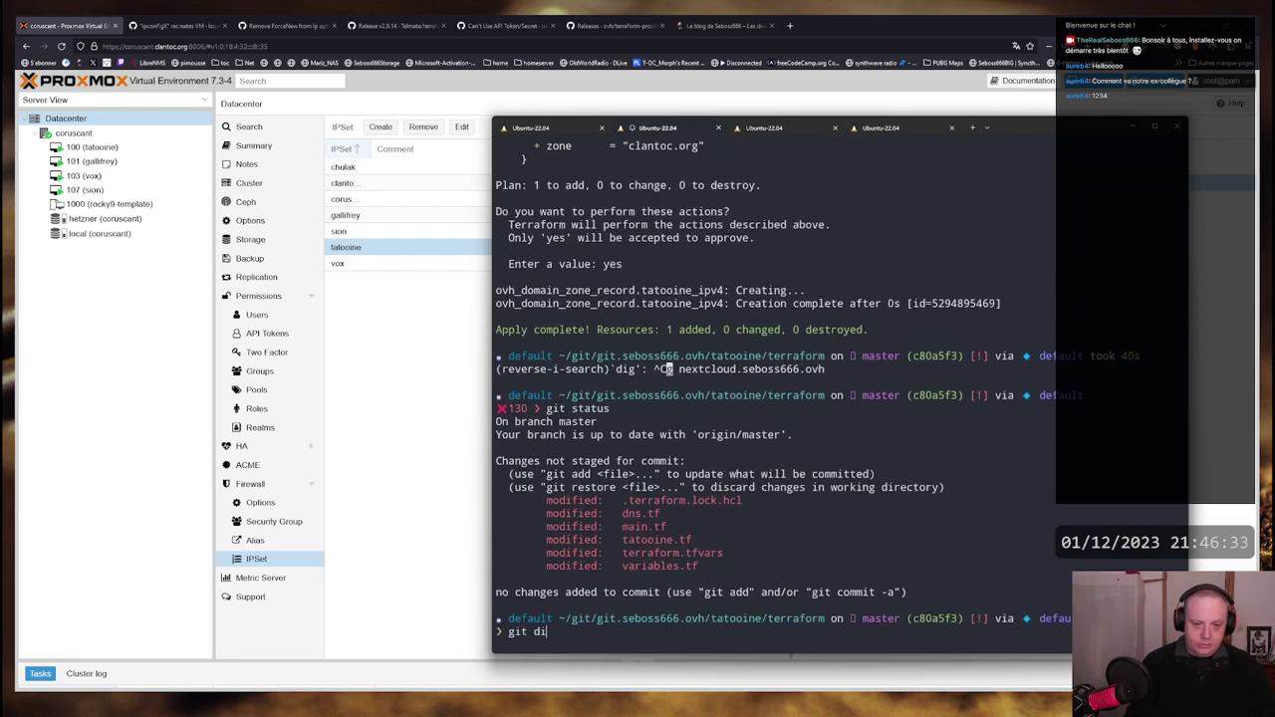
{"action": "key", "text": "Return"}
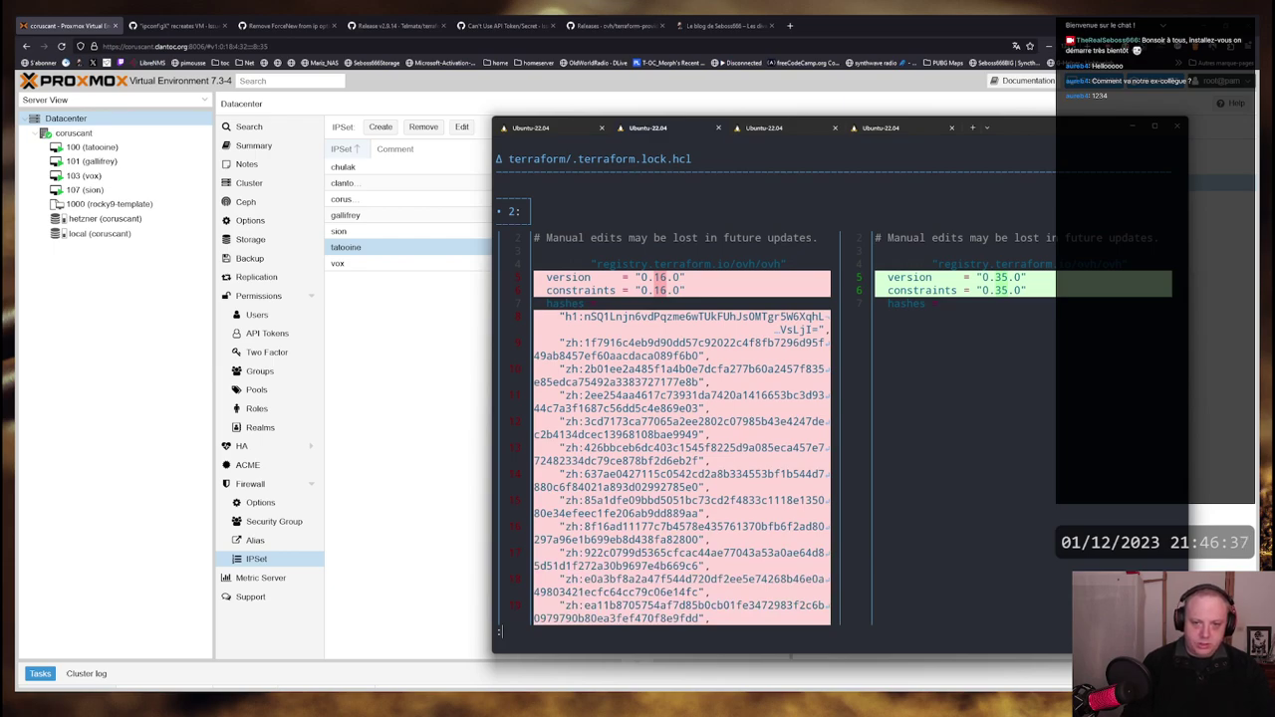
- Page through the diff from the provider version bumps to the new ipv4_address variable
{"action": "scroll", "coordinate": [857, 398], "scroll_direction": "down", "scroll_amount": 12}
{"action": "scroll", "coordinate": [856, 398], "scroll_direction": "down", "scroll_amount": 11}
{"action": "scroll", "coordinate": [853, 383], "scroll_direction": "down", "scroll_amount": 12}
{"action": "scroll", "coordinate": [833, 398], "scroll_direction": "down", "scroll_amount": 6}
{"action": "scroll", "coordinate": [835, 383], "scroll_direction": "down", "scroll_amount": 8}
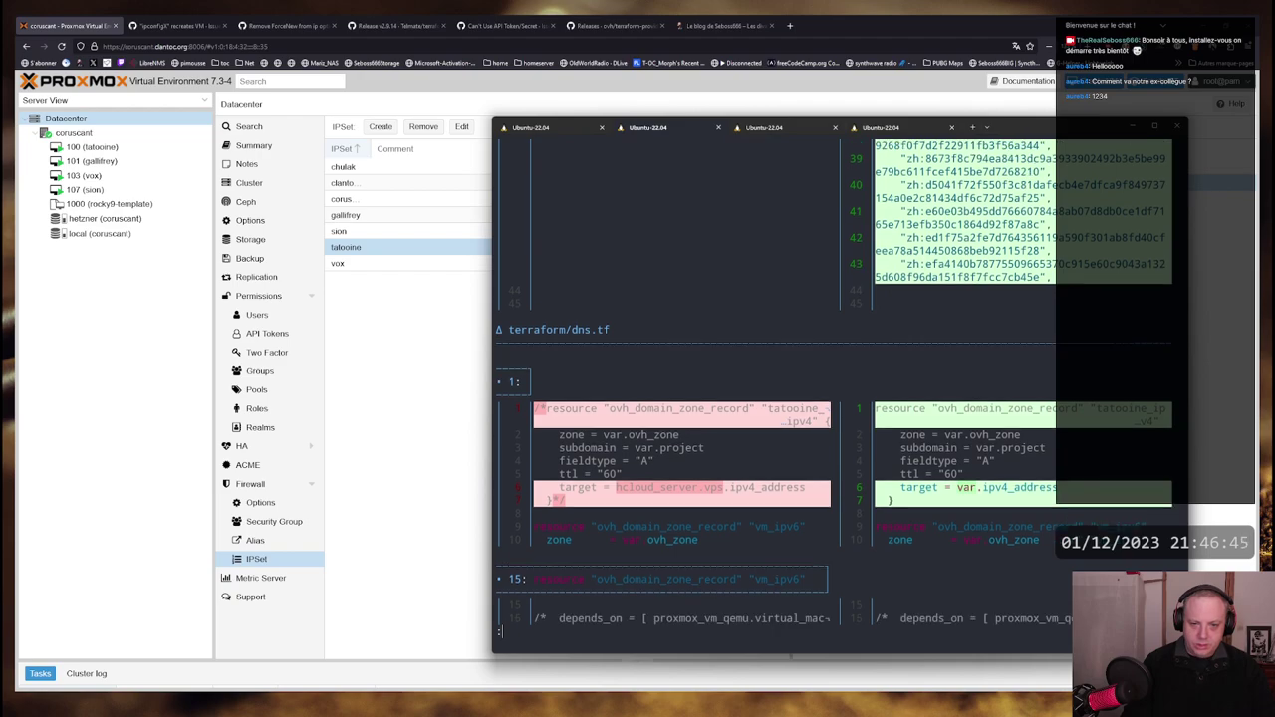
{"action": "scroll", "coordinate": [835, 383], "scroll_direction": "down", "scroll_amount": 8}
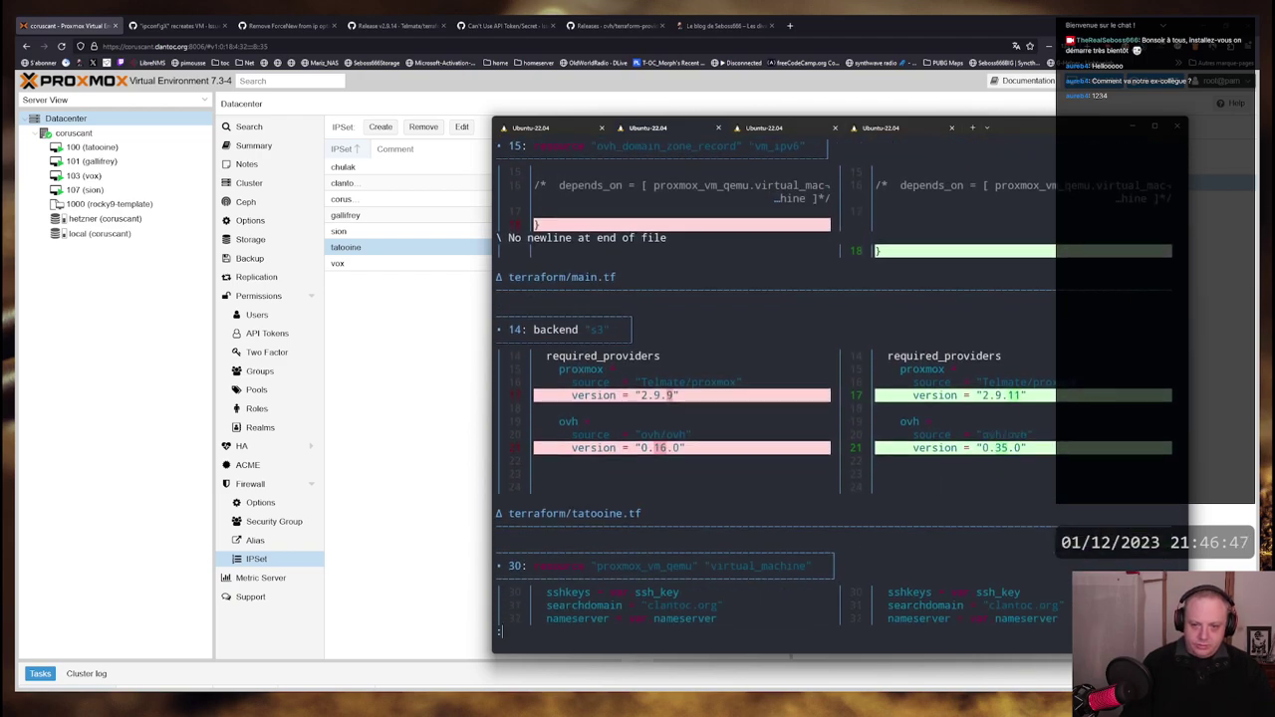
{"action": "scroll", "coordinate": [834, 384], "scroll_direction": "down", "scroll_amount": 5}
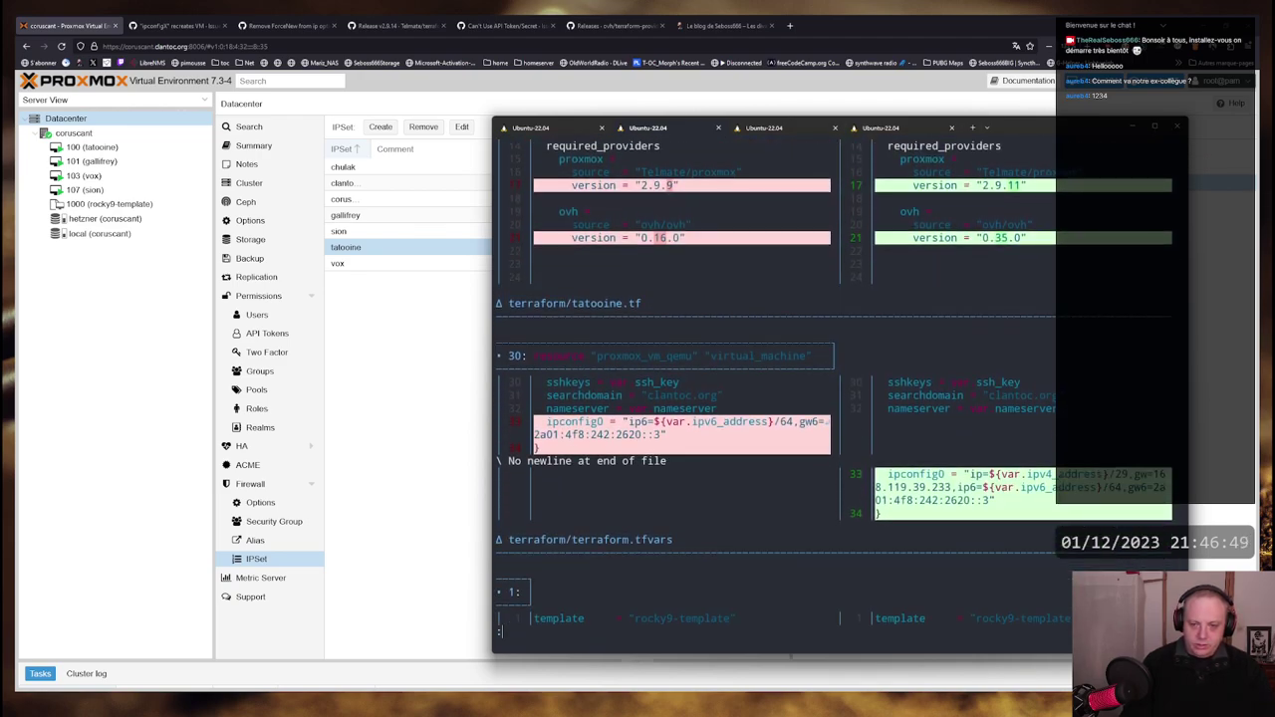
{"action": "scroll", "coordinate": [834, 384], "scroll_direction": "down", "scroll_amount": 10}
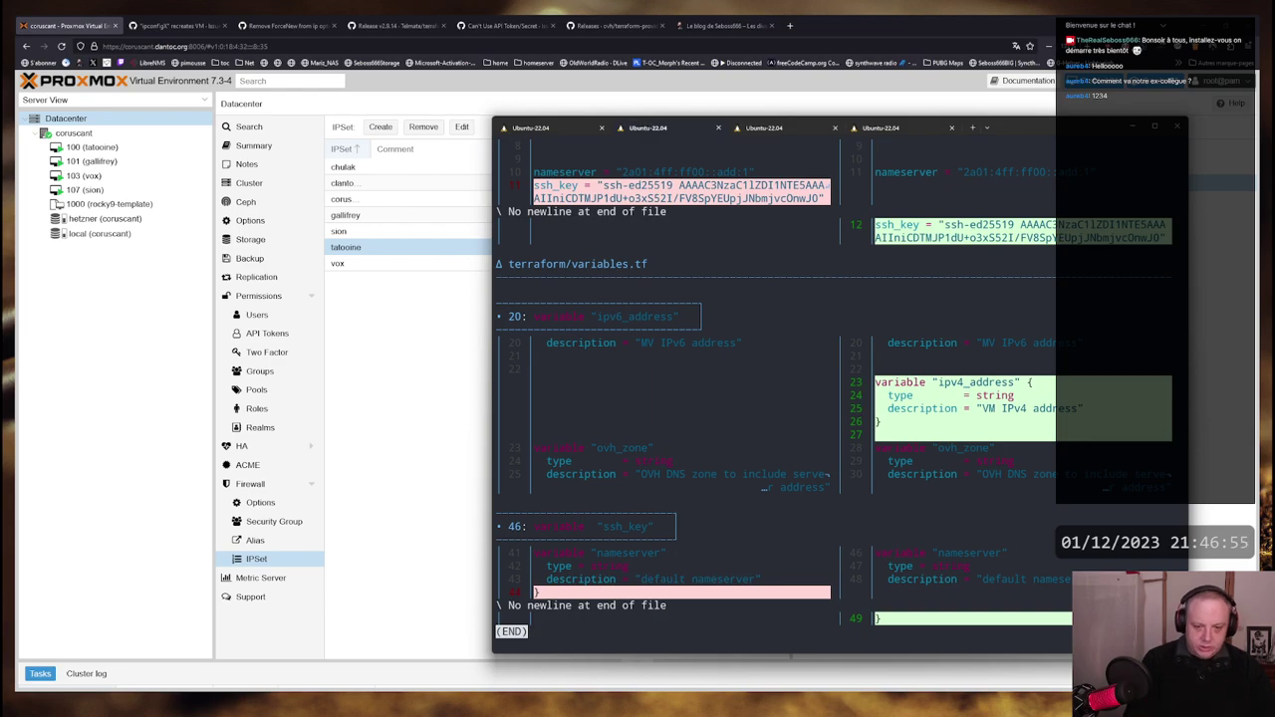
- Stage .terraform.lock.hcl and main.tf and commit them as the provider upgrade
{"action": "key", "text": "q"}
{"action": "type", "text": "git status"}
{"action": "key", "text": "Return"}
{"action": "type", "text": "gi"}
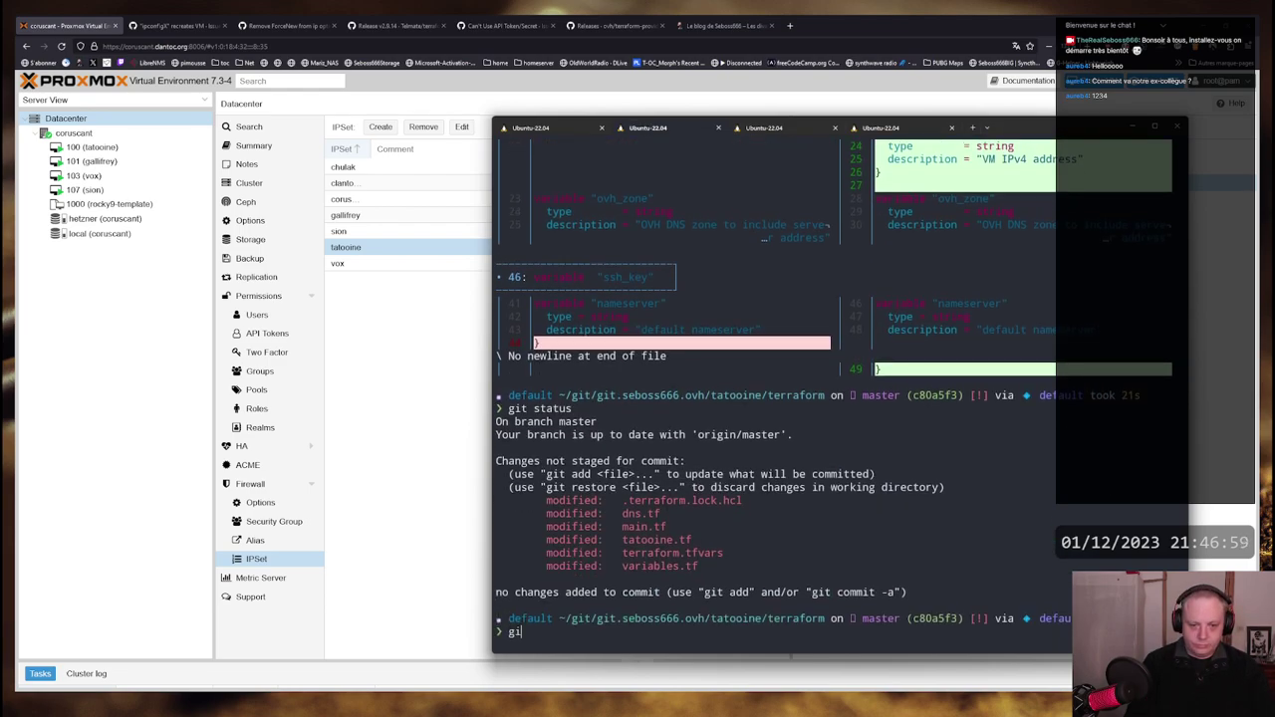
{"action": "type", "text": "t add .terraform.lock.hcl "}
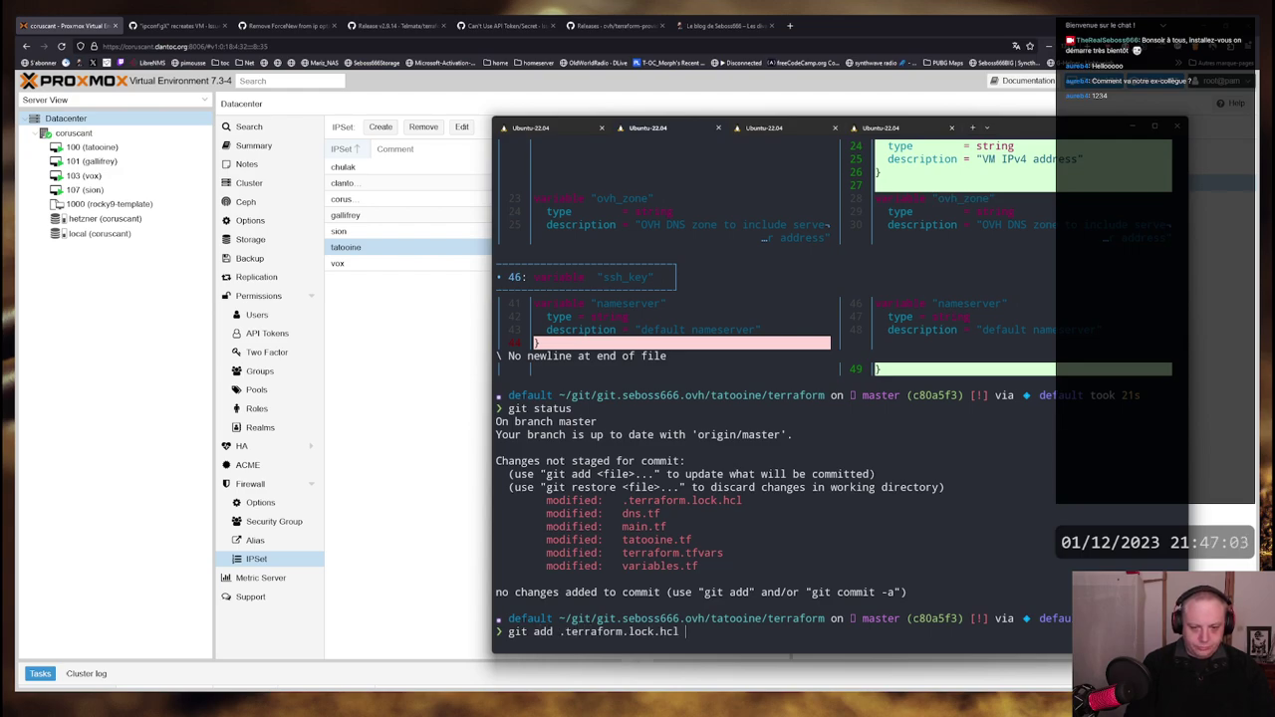
{"action": "type", "text": "main.tf"}
{"action": "key", "text": "Return"}
{"action": "type", "text": "git commit -m \"upgrade provide"}
{"action": "type", "text": "rs\""}
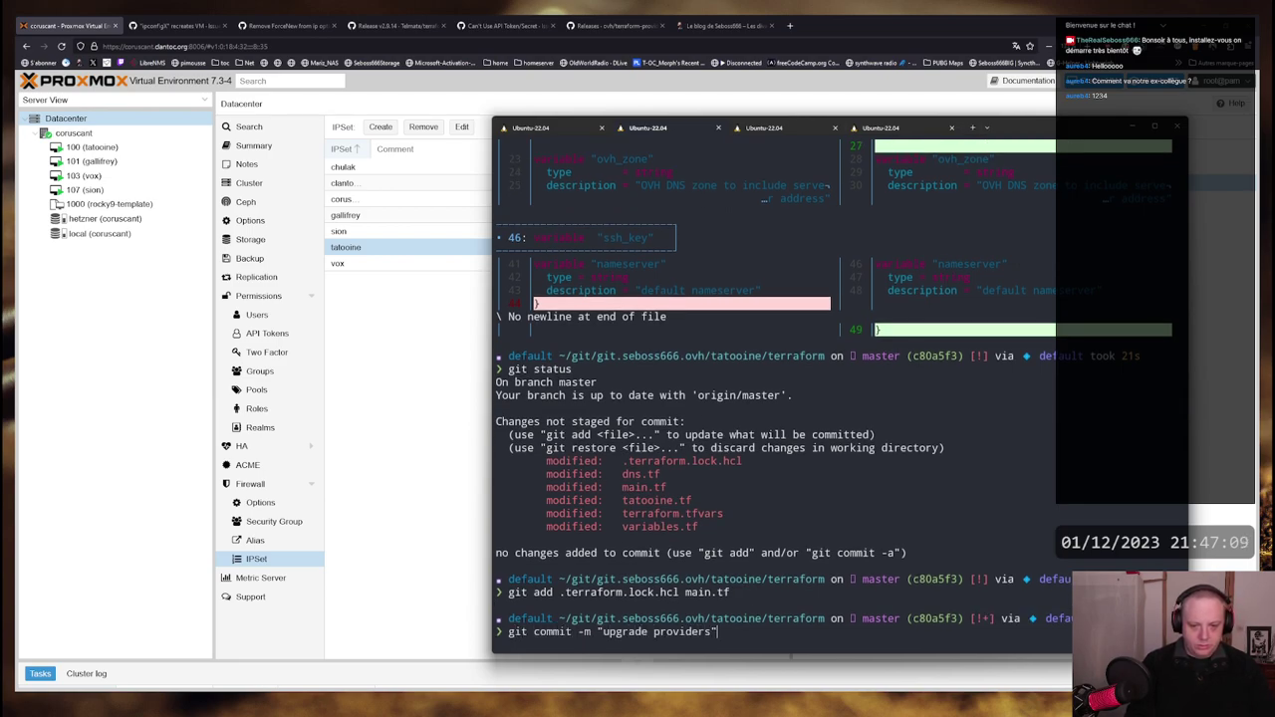
{"action": "key", "text": "Return"}
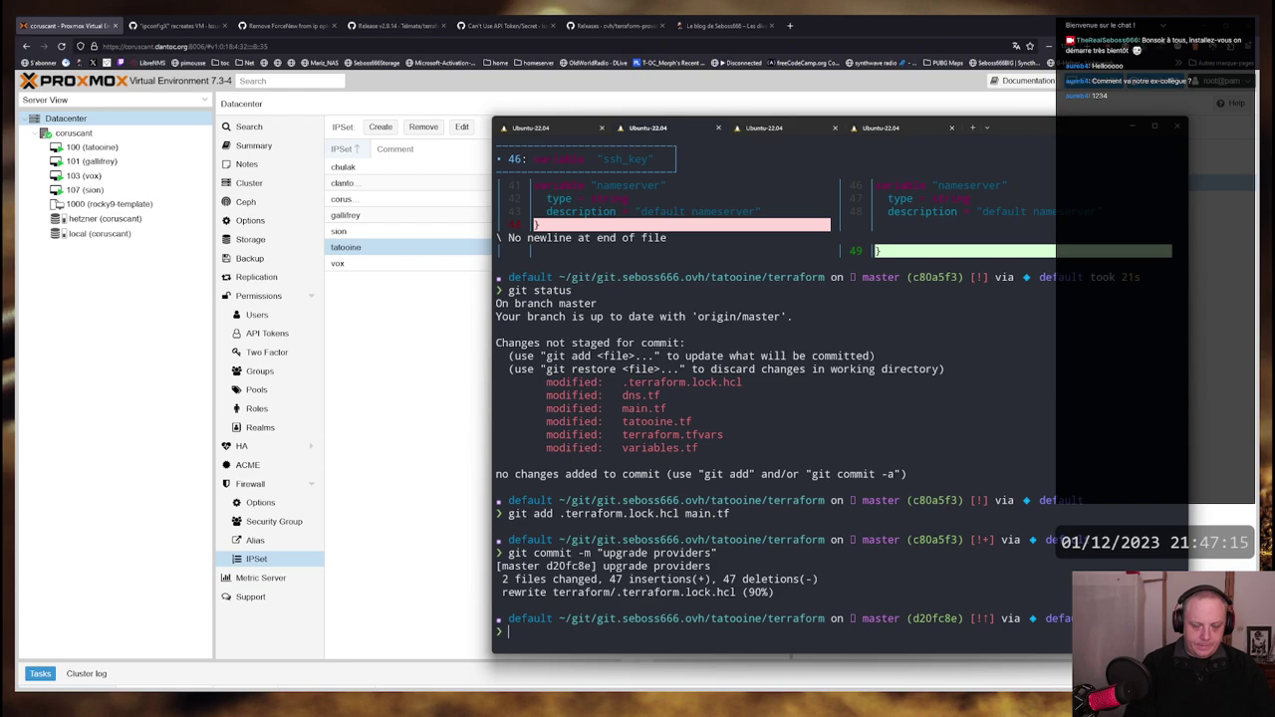
- Commit remaining changes as "add ipv4 to VM (updated after manual change on Proxmox)" and push
{"action": "type", "text": "git status"}
{"action": "key", "text": "Return"}
{"action": "type", "text": "git add "}
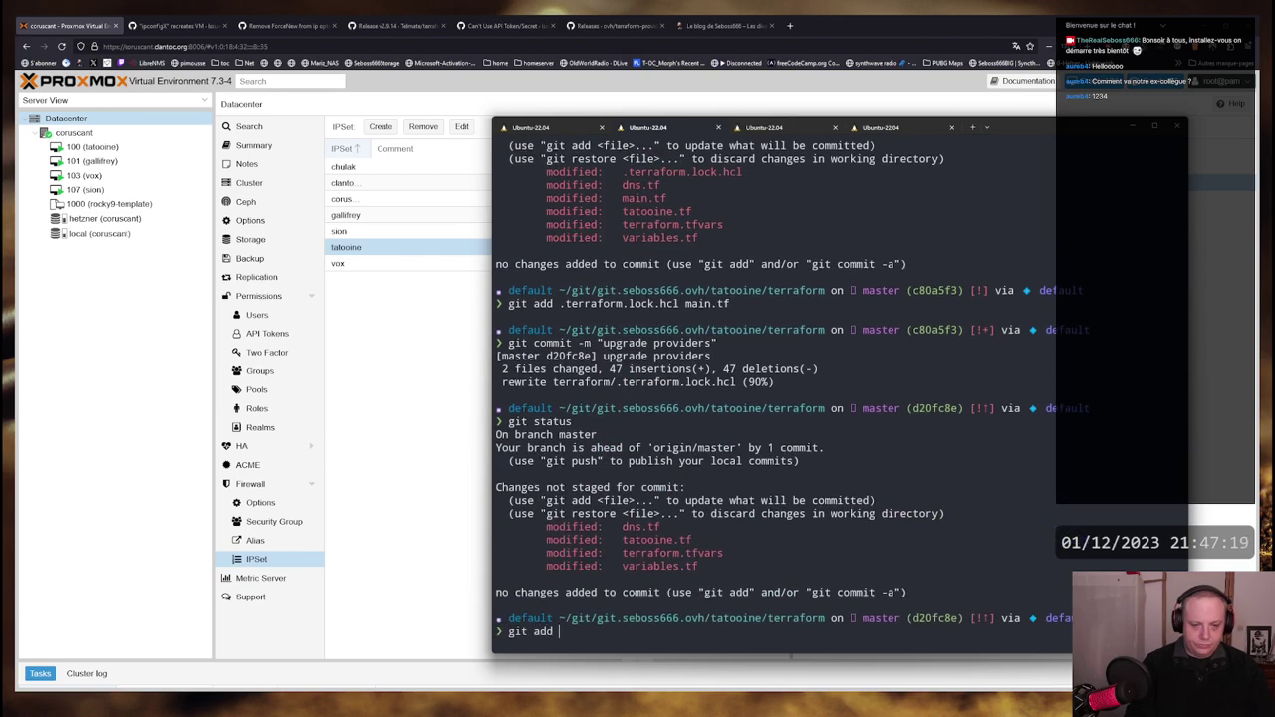
{"action": "type", "text": "."}
{"action": "key", "text": "Return"}
{"action": "type", "text": "git com"}
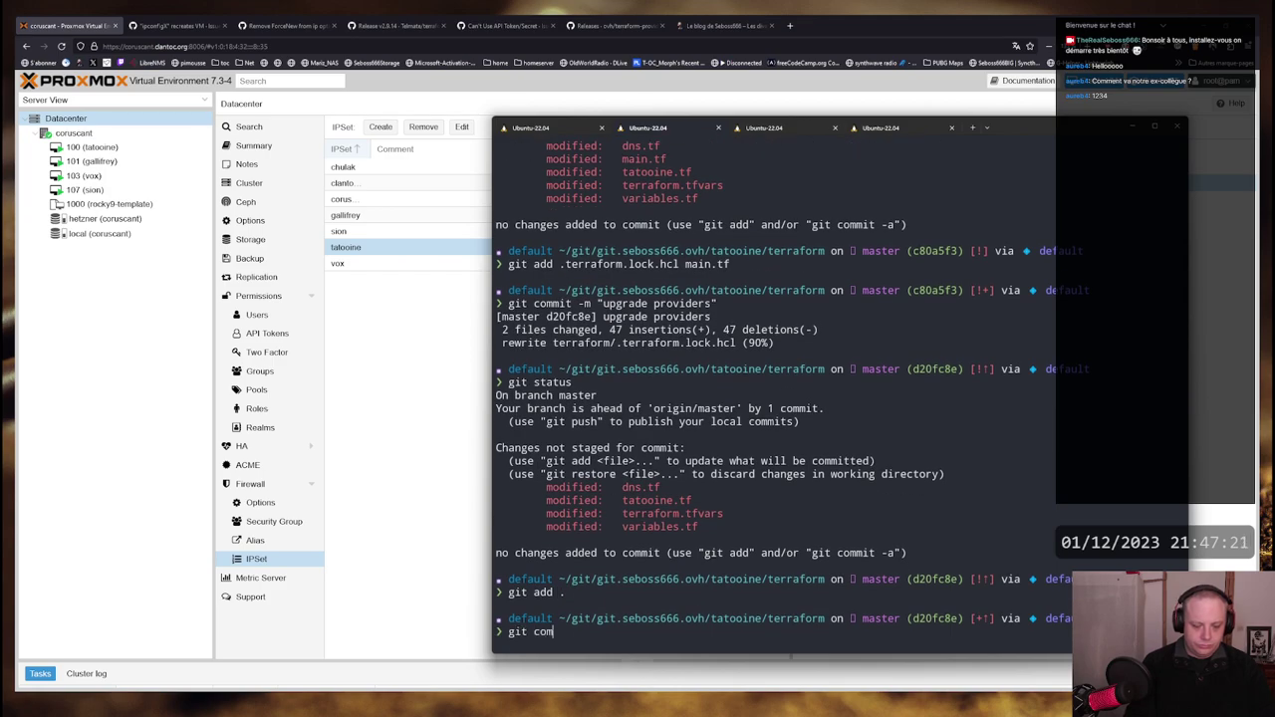
{"action": "type", "text": "mit -m \"add ipv"}
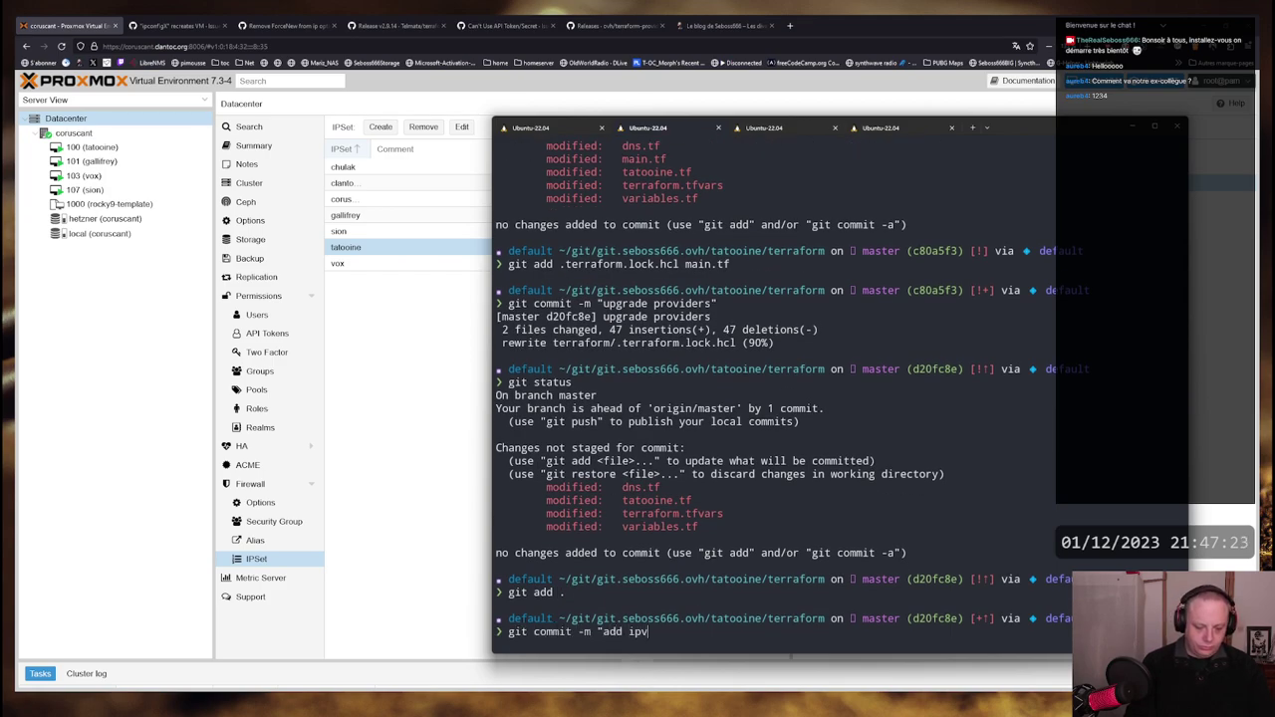
{"action": "type", "text": "4 to tatto"}
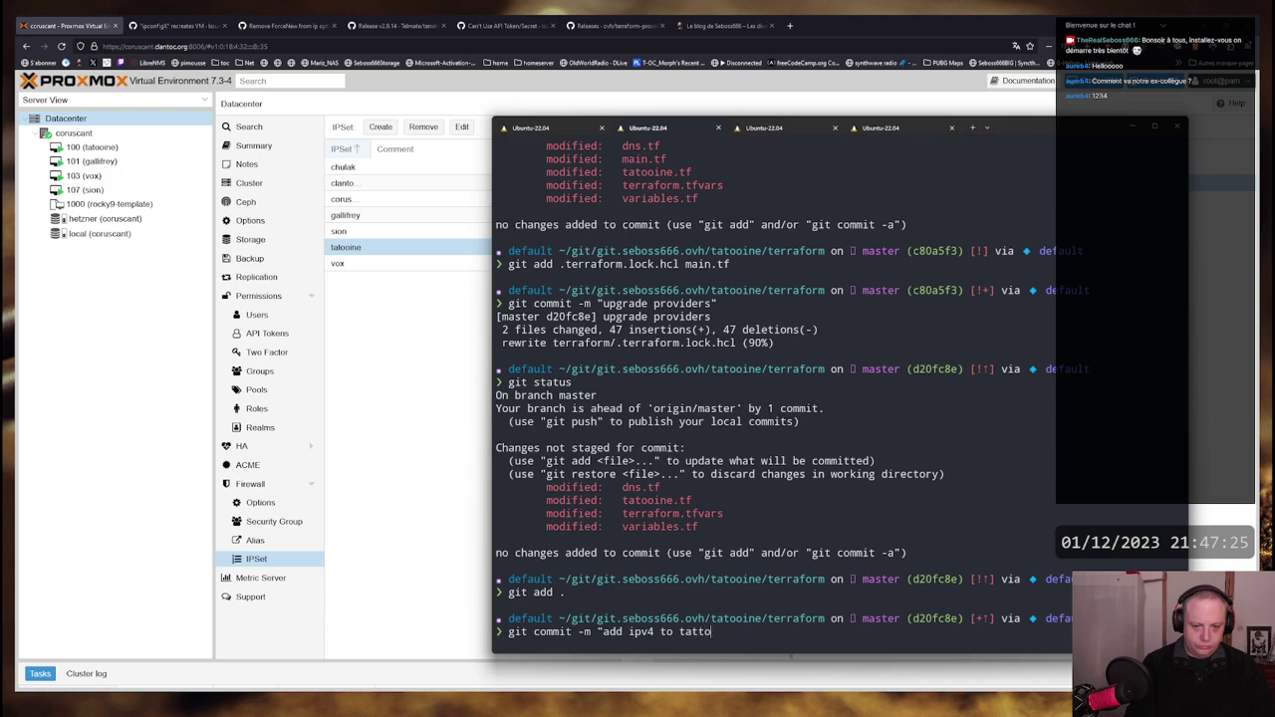
{"action": "key", "text": "BackSpace"}
{"action": "key", "text": "BackSpace"}
{"action": "key", "text": "BackSpace"}
{"action": "key", "text": "BackSpace"}
{"action": "key", "text": "BackSpace"}
{"action": "type", "text": "VM"}
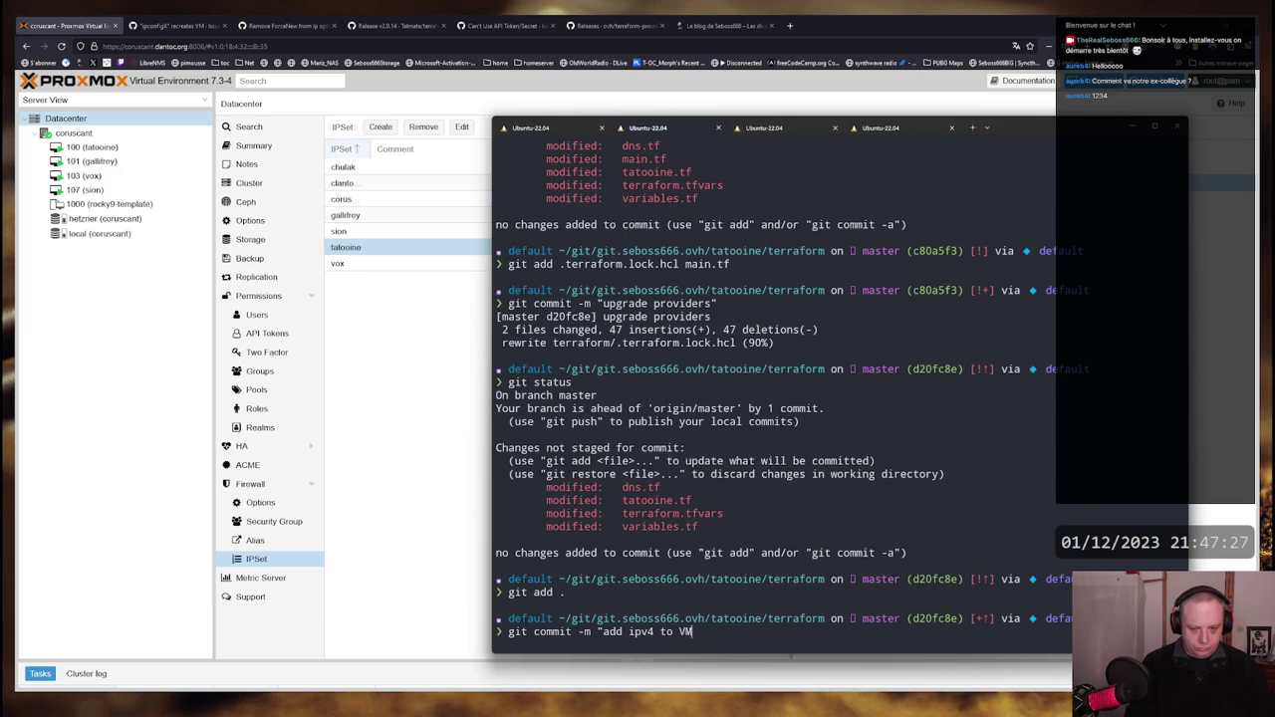
{"action": "type", "text": " (updated afte"}
{"action": "type", "text": "r manual chan"}
{"action": "type", "text": "ge on "}
{"action": "type", "text": "Proxmox\""}
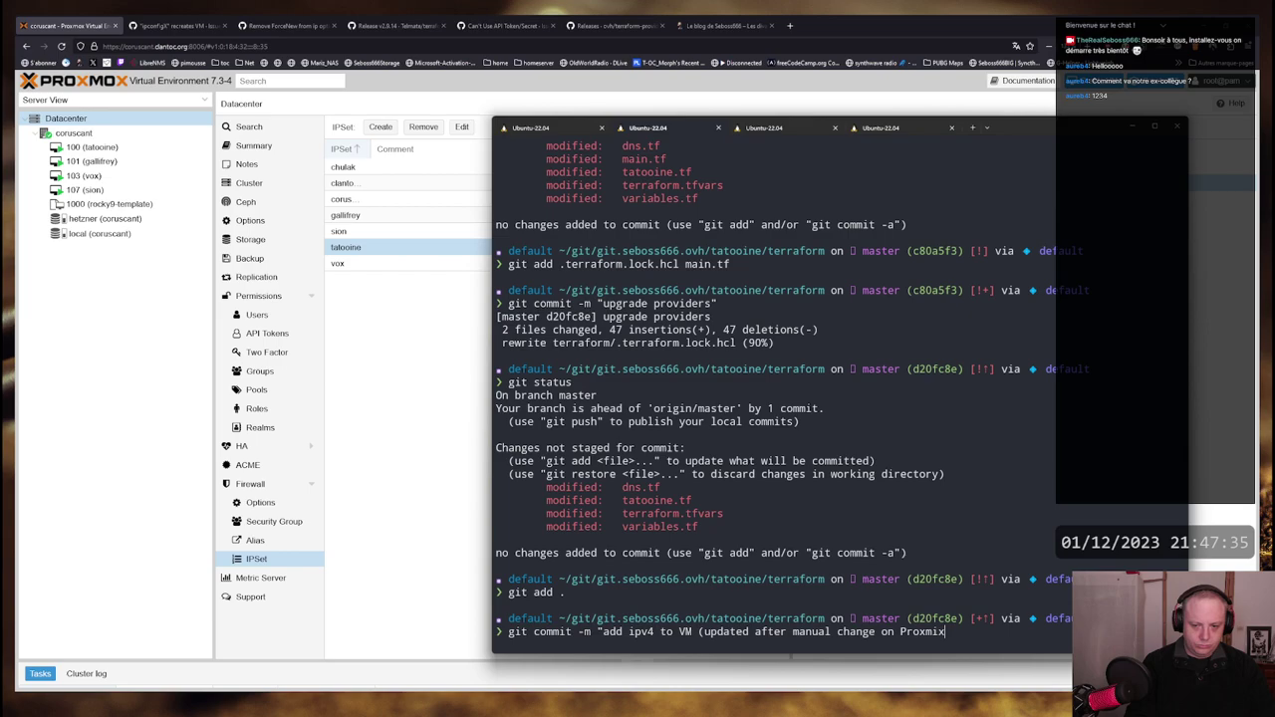
{"action": "type", "text": ")"}
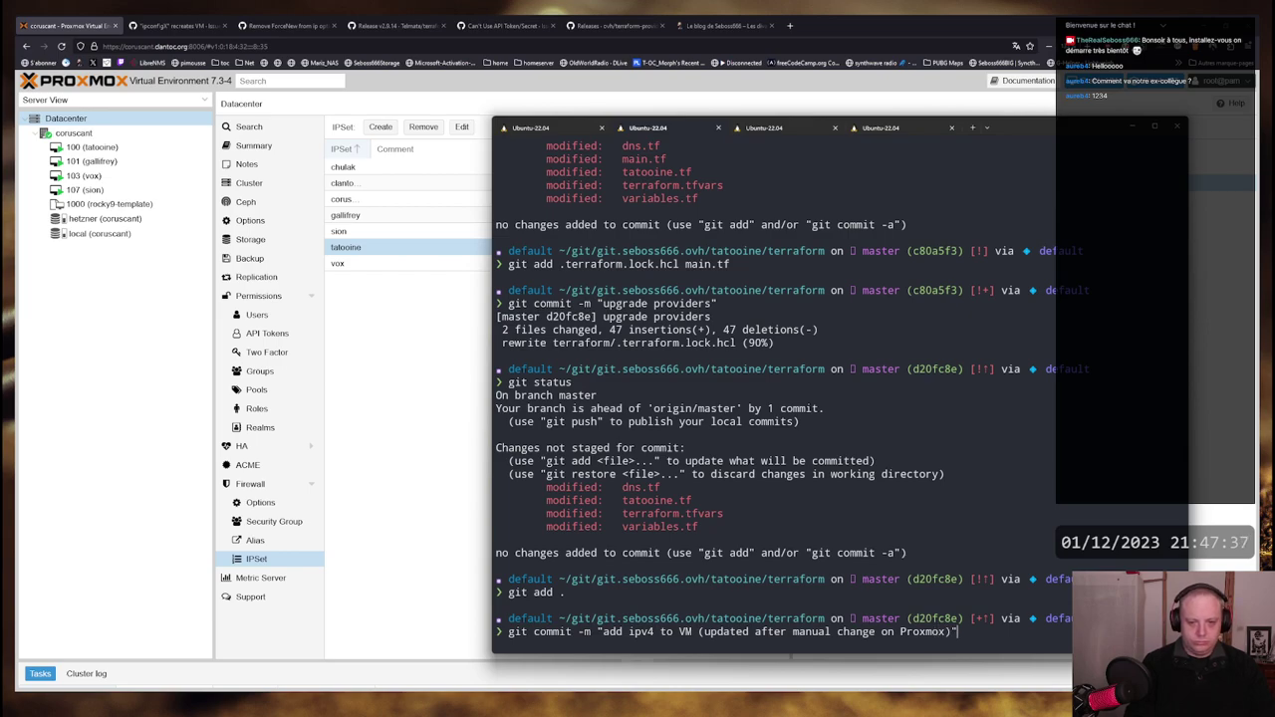
{"action": "key", "text": "Return"}
{"action": "type", "text": "git push"}
{"action": "key", "text": "Return"}
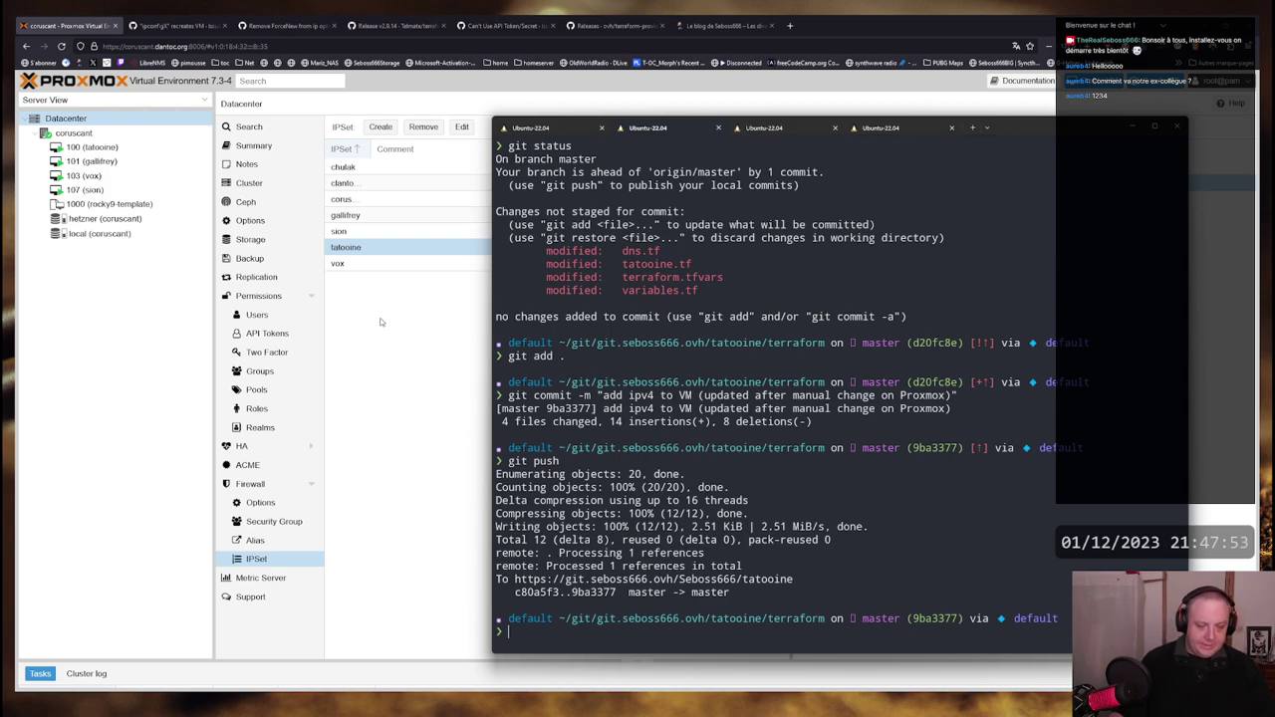
- Check tatooine's IPSet, then SSH to tatooine.clantoc.org in a new, enlarged terminal tab
{"action": "left_click", "coordinate": [430, 294]}
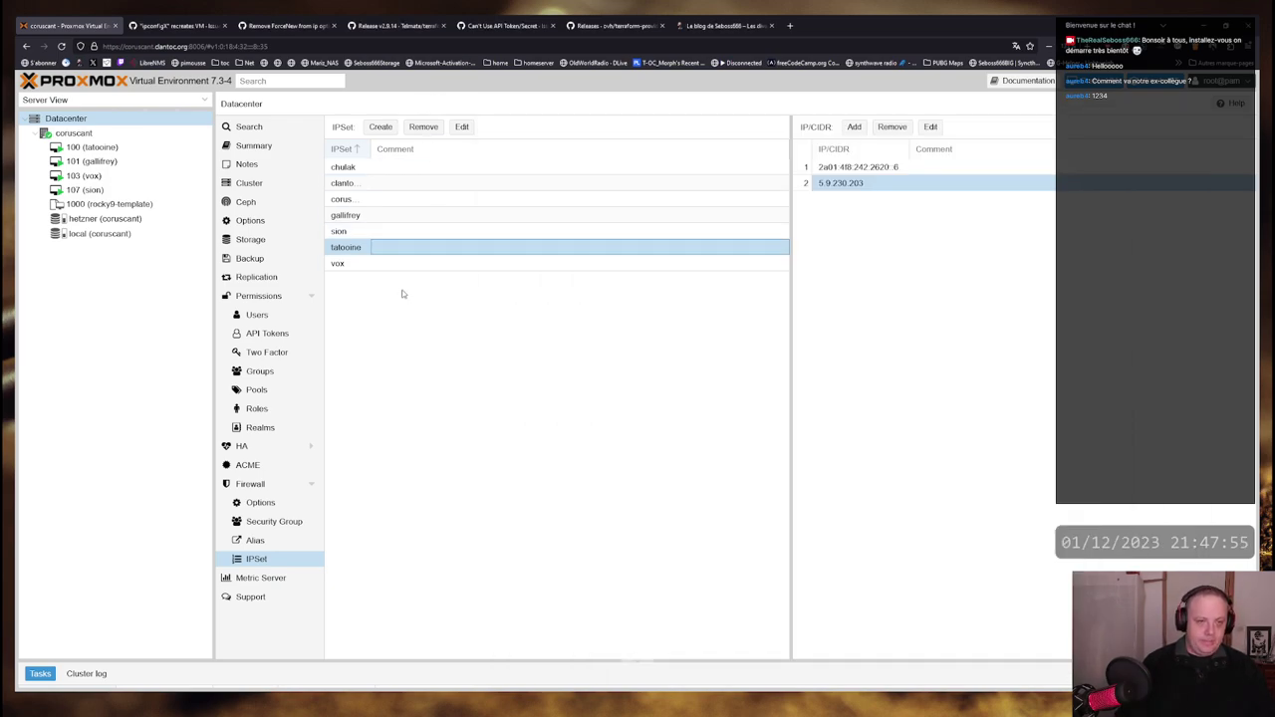
{"action": "key", "text": "alt+Tab"}
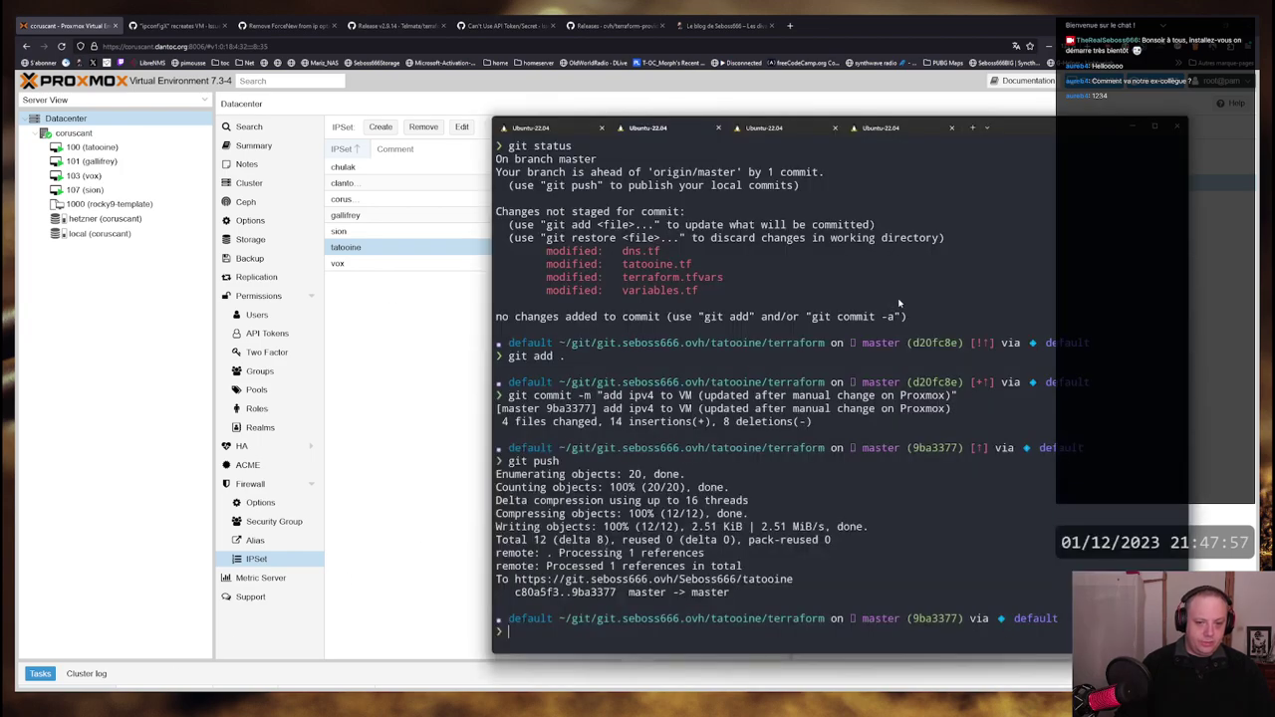
{"action": "key", "text": "ctrl+shift+t"}
{"action": "type", "text": "s"}
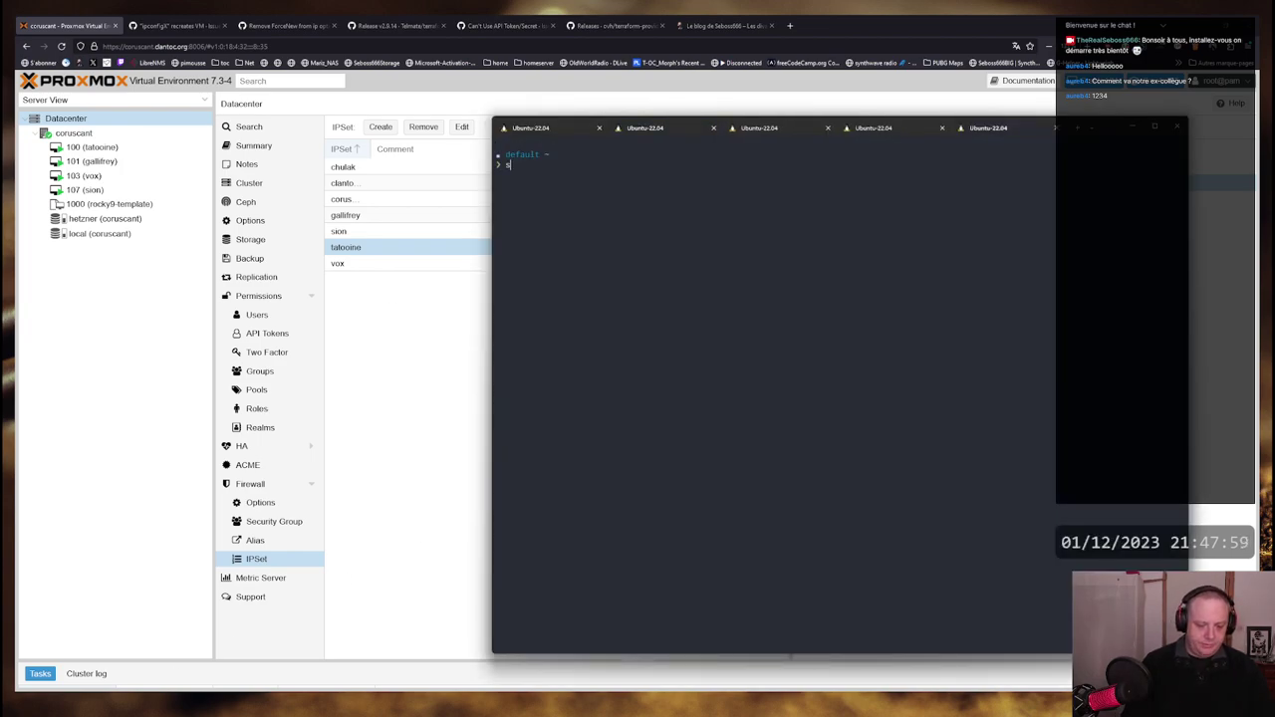
{"action": "type", "text": "sh tatooine.dantooi"}
{"action": "key", "text": "BackSpace"}
{"action": "type", "text": ".org"}
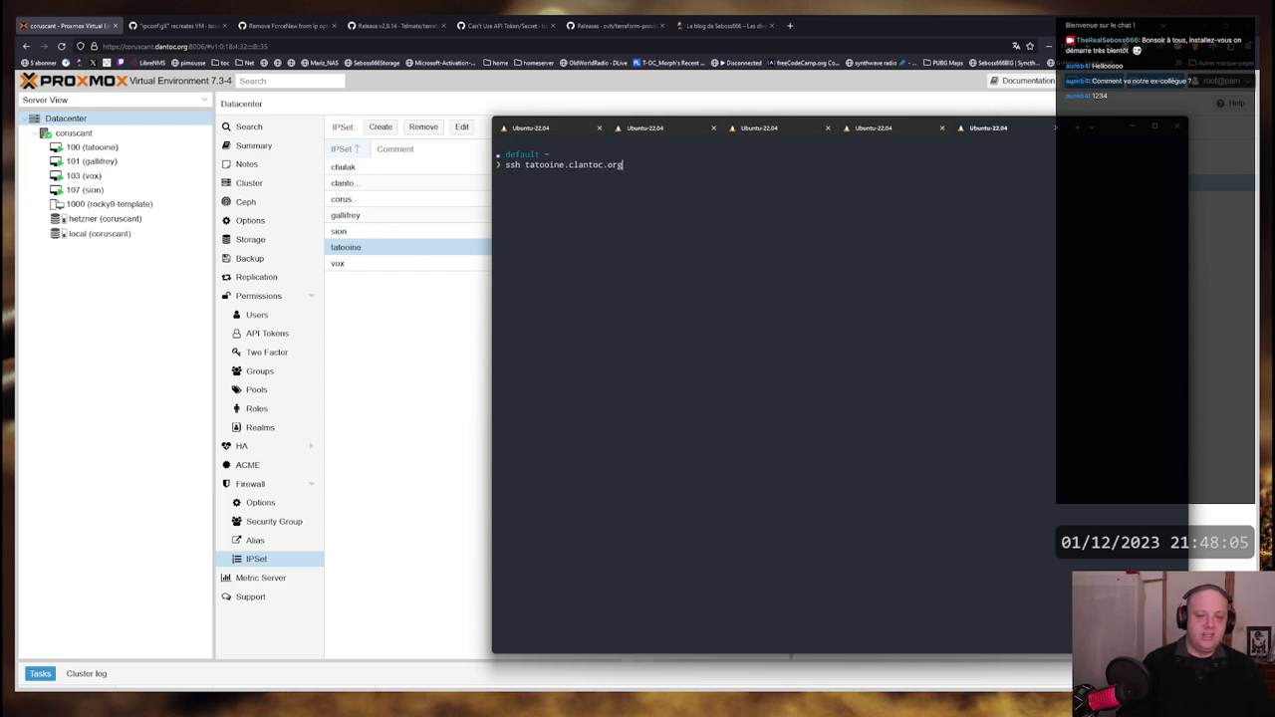
{"action": "key", "text": "ctrl+plus"}
{"action": "key", "text": "ctrl+plus"}
{"action": "key", "text": "ctrl+plus"}
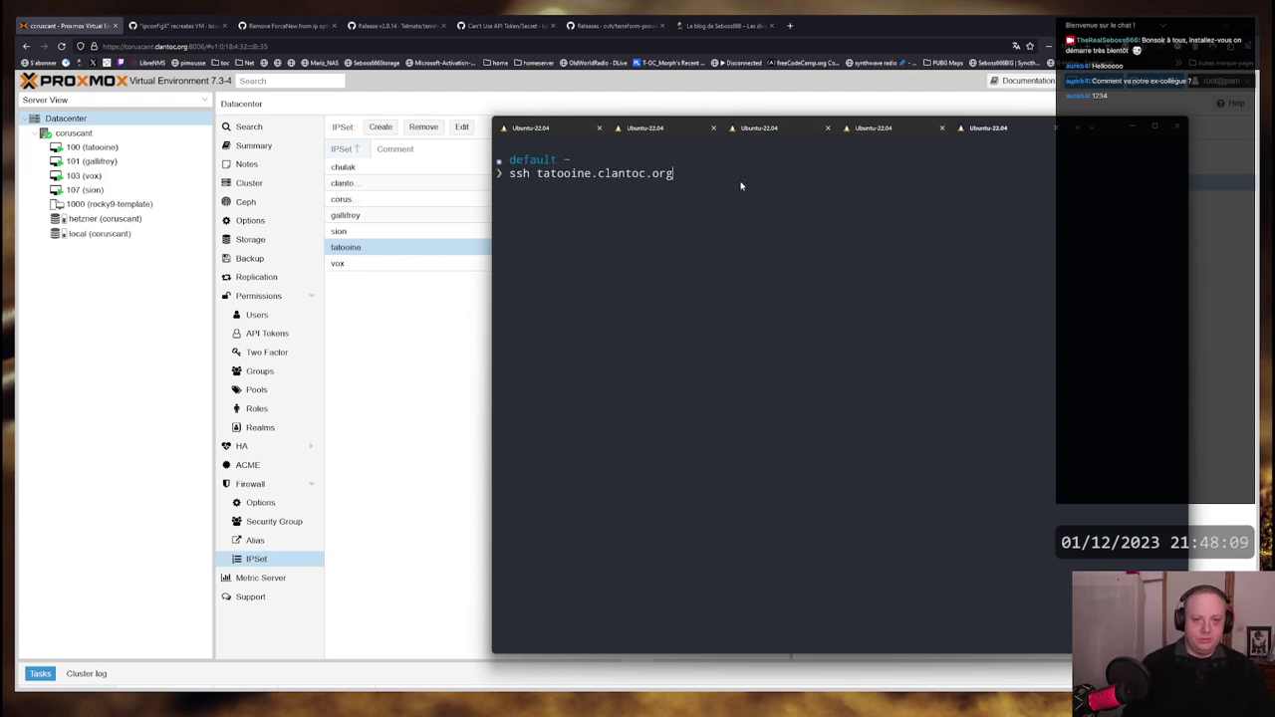
{"action": "key", "text": "Return"}
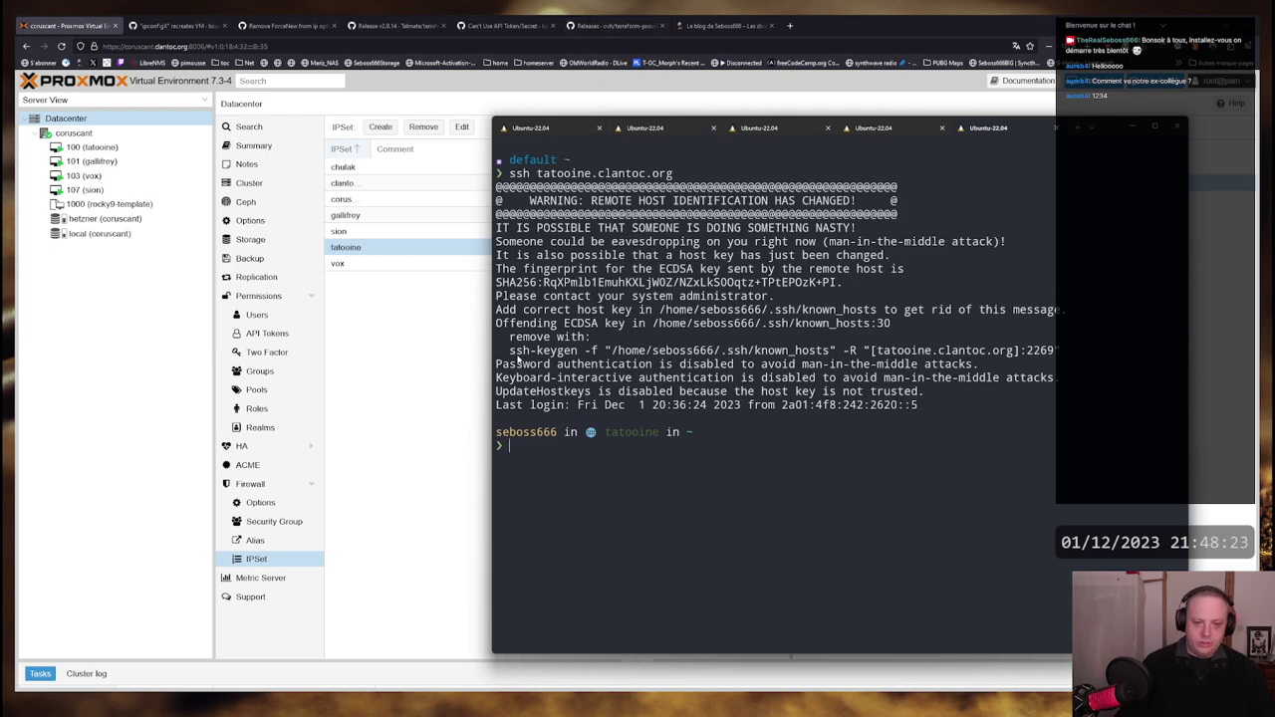
- Select the suggested ssh-keygen command and scroll back through the earlier ping session
{"action": "left_click_drag", "start_coordinate": [511, 354], "coordinate": [816, 359]}
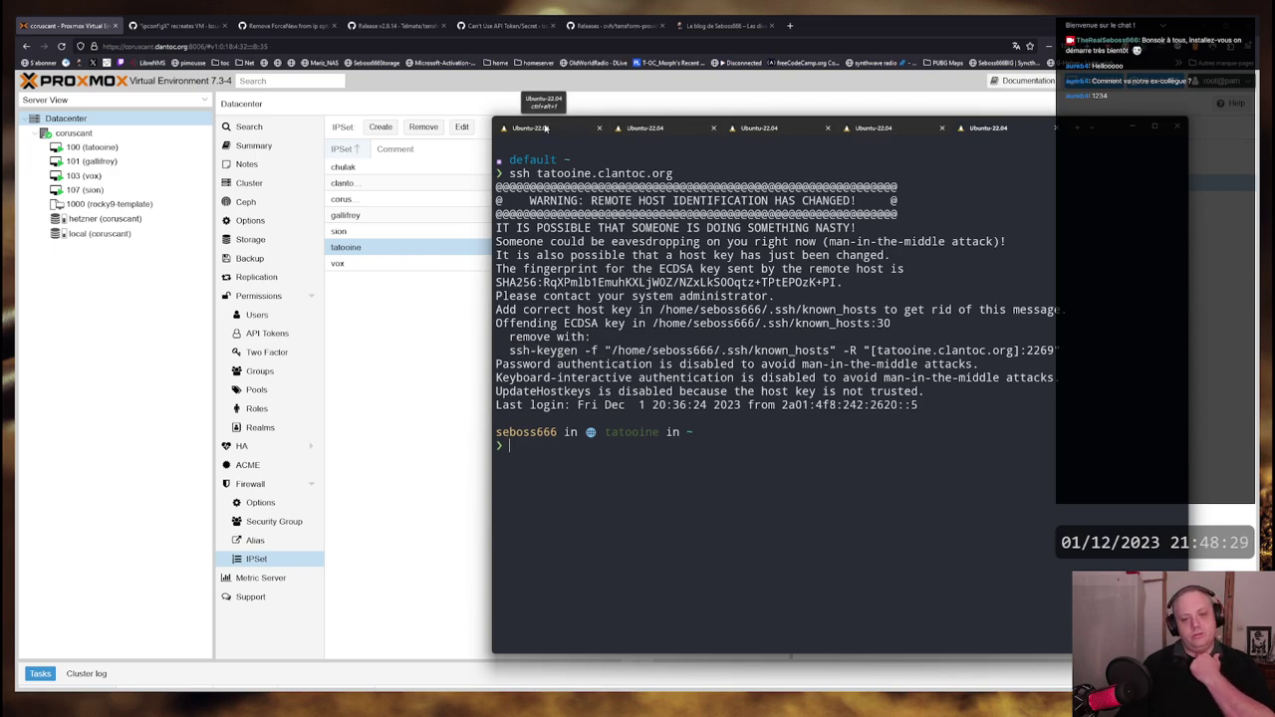
{"action": "left_click", "coordinate": [546, 128]}
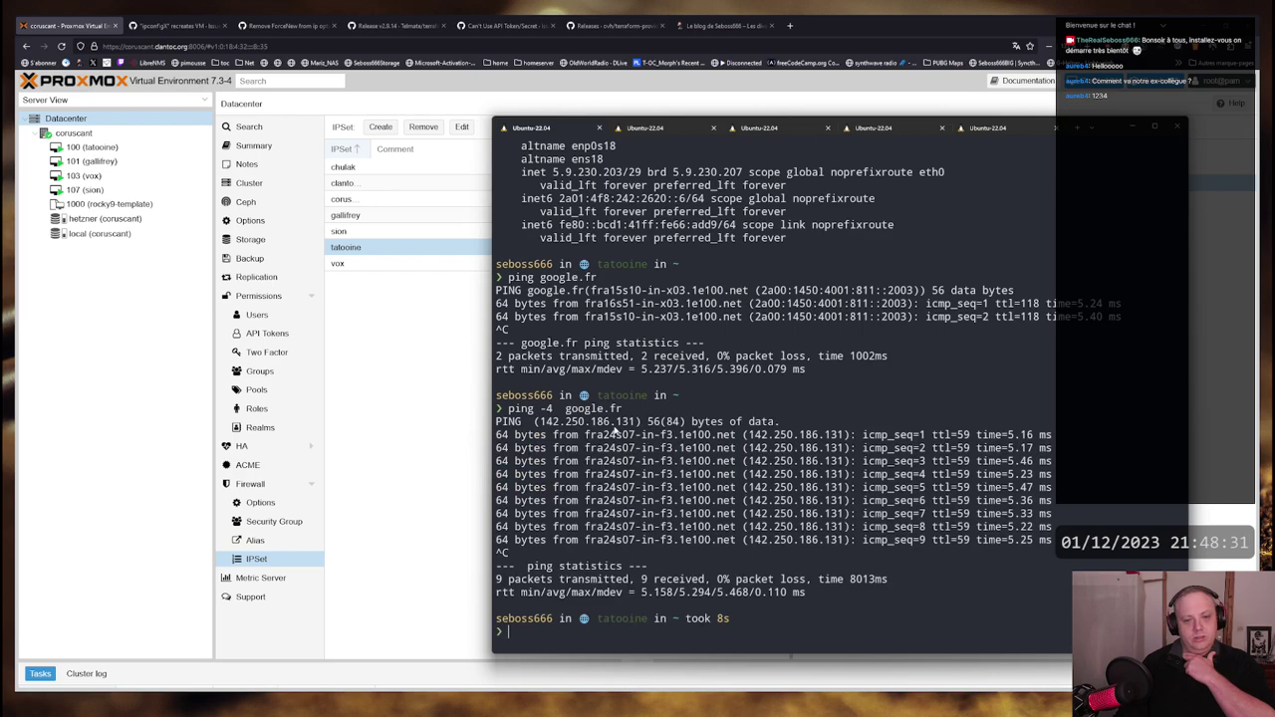
{"action": "scroll", "coordinate": [619, 416], "scroll_direction": "up", "scroll_amount": 15}
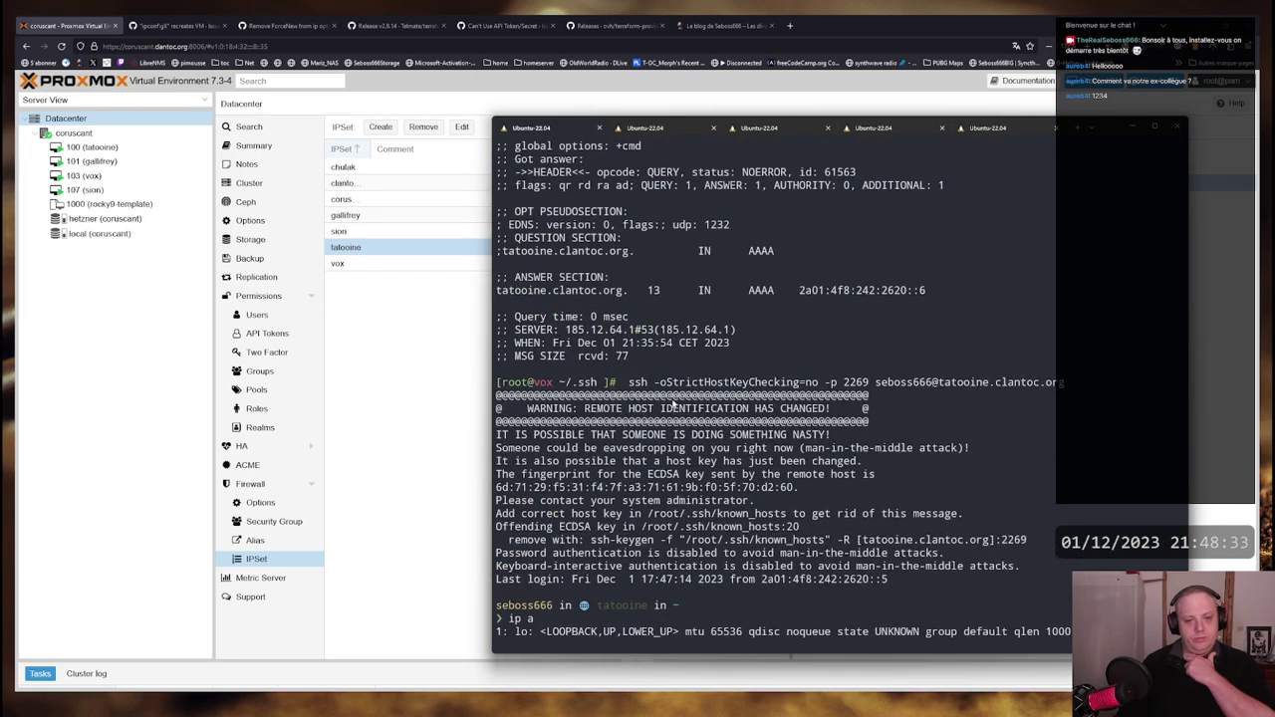
{"action": "scroll", "coordinate": [677, 370], "scroll_direction": "up", "scroll_amount": 9}
- Review the old session's scrollback and select the ssh-keygen host-key cleanup command in the new tatooine tab
{"action": "scroll", "coordinate": [701, 182], "scroll_direction": "up", "scroll_amount": 5}
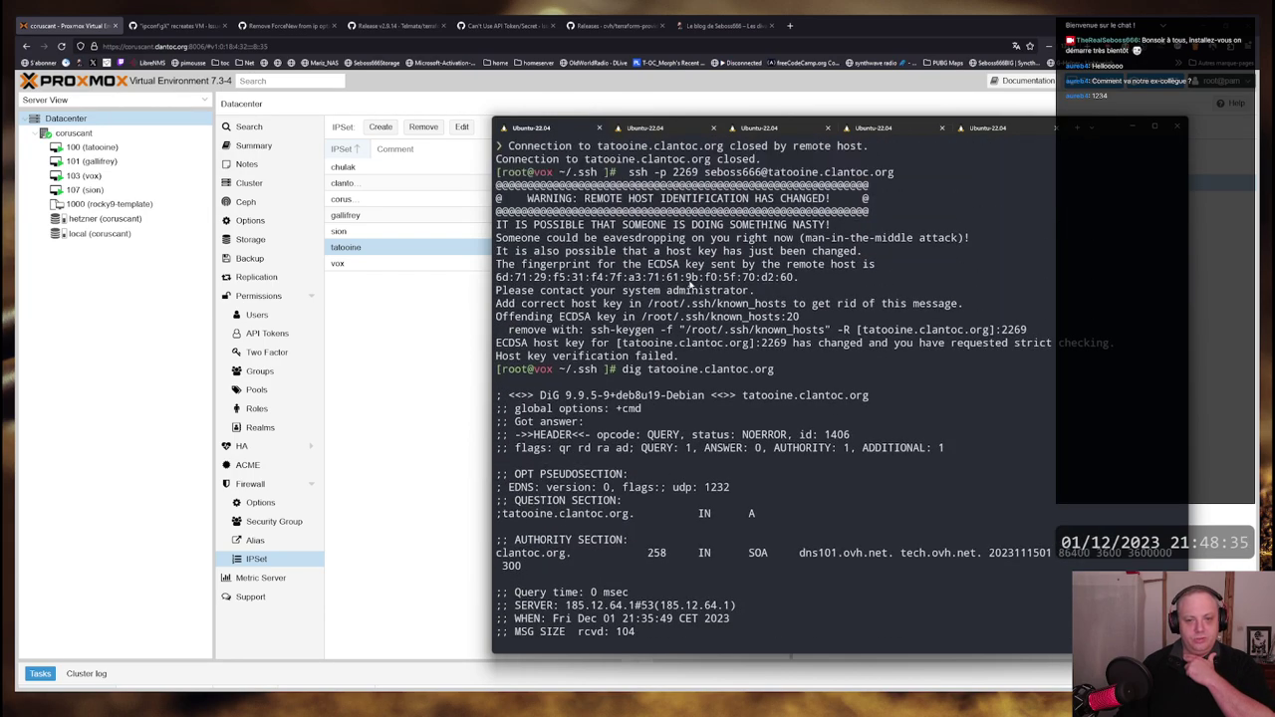
{"action": "scroll", "coordinate": [665, 329], "scroll_direction": "up", "scroll_amount": 5}
{"action": "scroll", "coordinate": [666, 330], "scroll_direction": "up", "scroll_amount": 7}
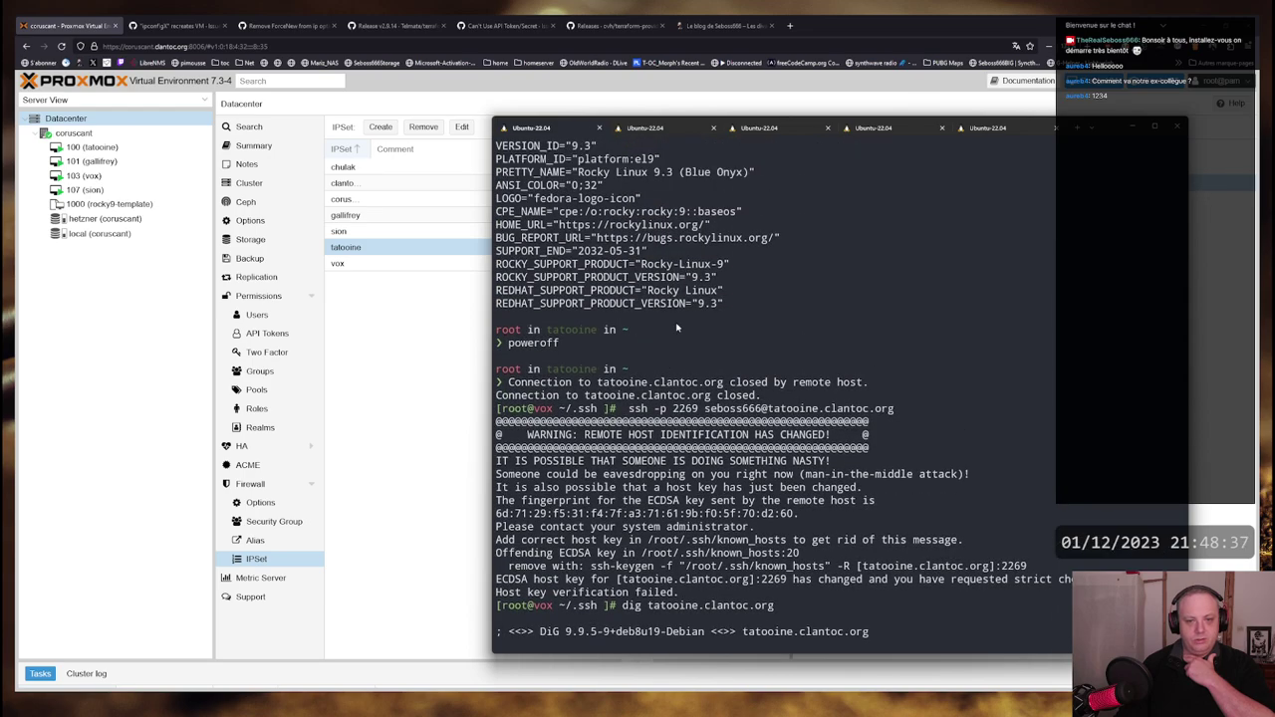
{"action": "scroll", "coordinate": [770, 356], "scroll_direction": "up", "scroll_amount": 9}
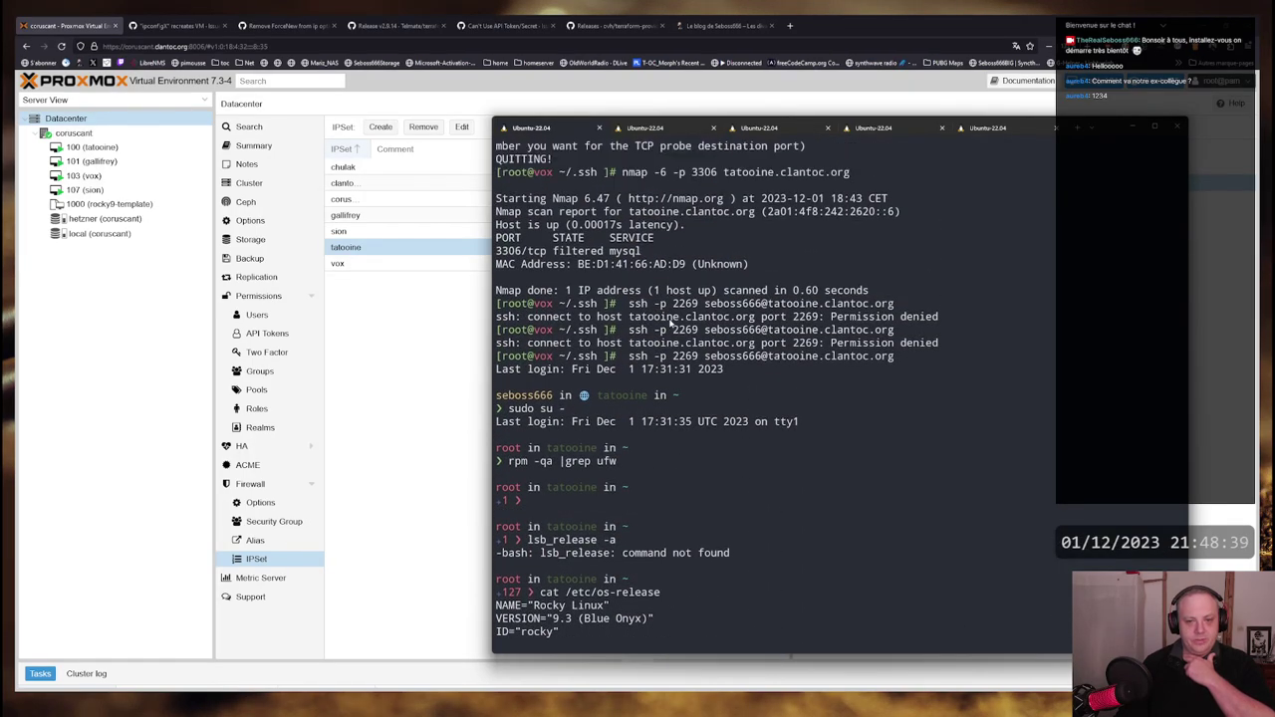
{"action": "left_click_drag", "start_coordinate": [832, 343], "coordinate": [969, 344]}
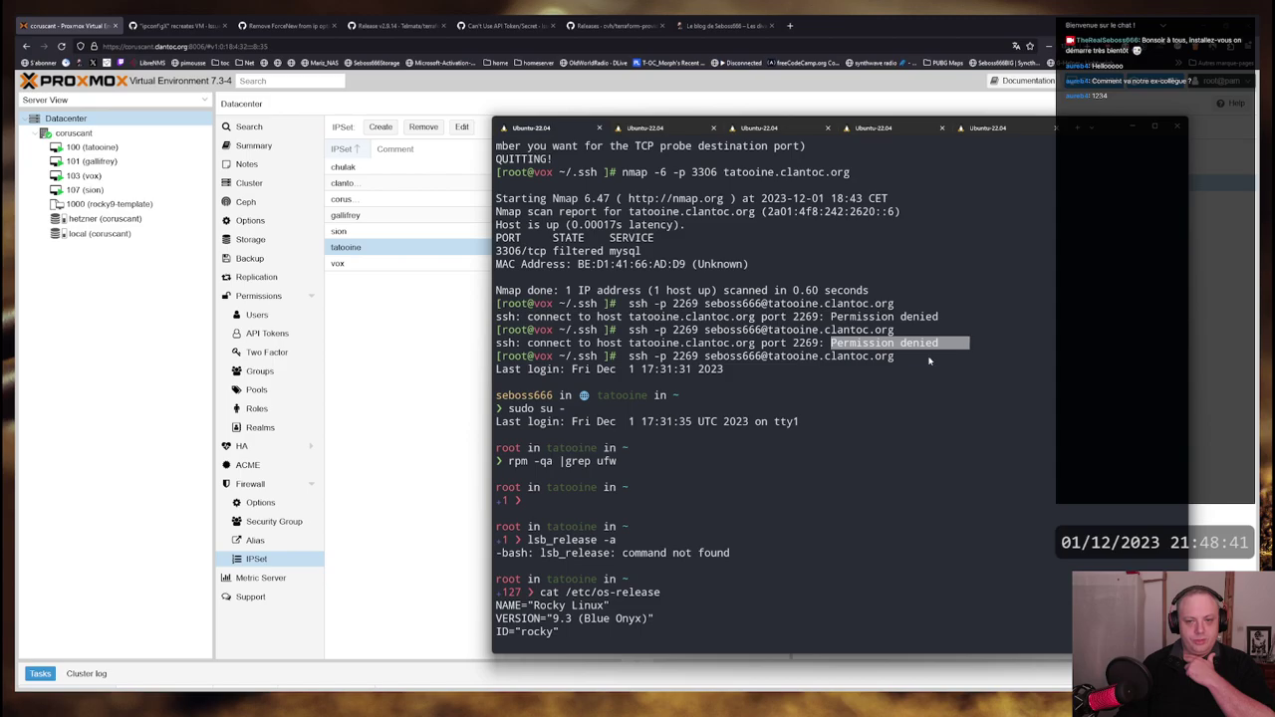
{"action": "scroll", "coordinate": [706, 307], "scroll_direction": "down", "scroll_amount": 11}
{"action": "scroll", "coordinate": [705, 307], "scroll_direction": "down", "scroll_amount": 20}
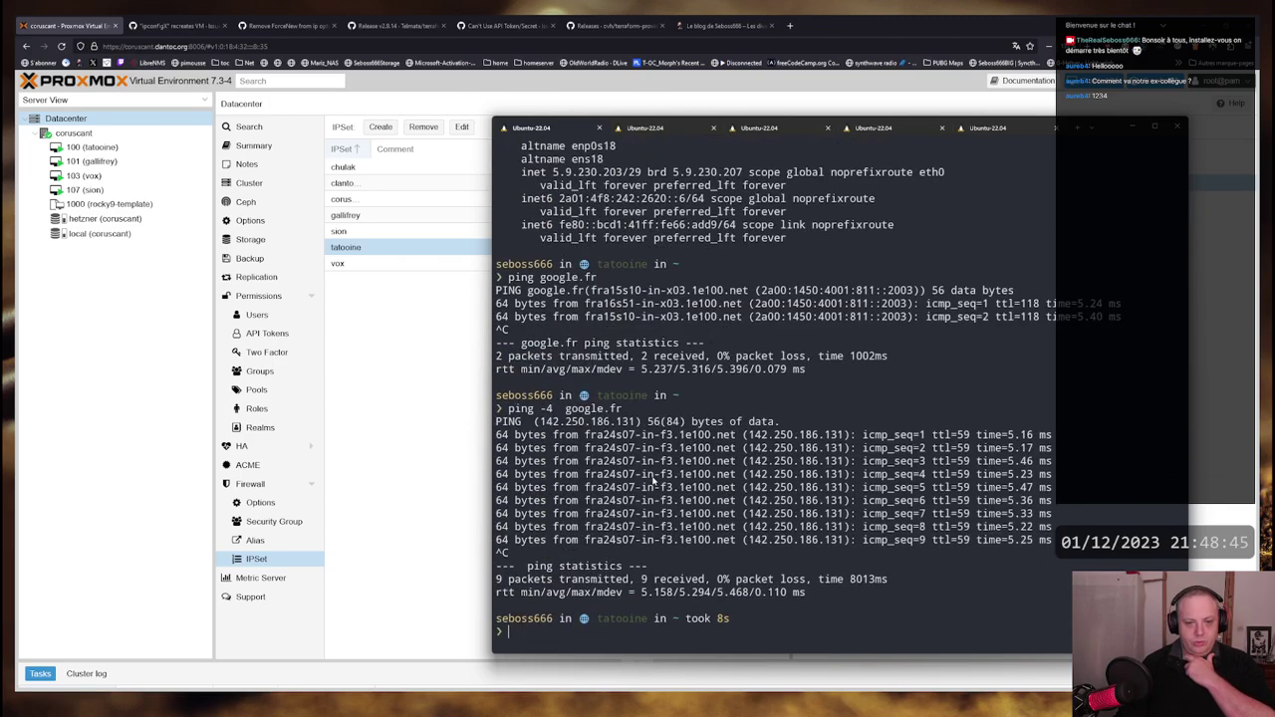
{"action": "left_click", "coordinate": [984, 129]}
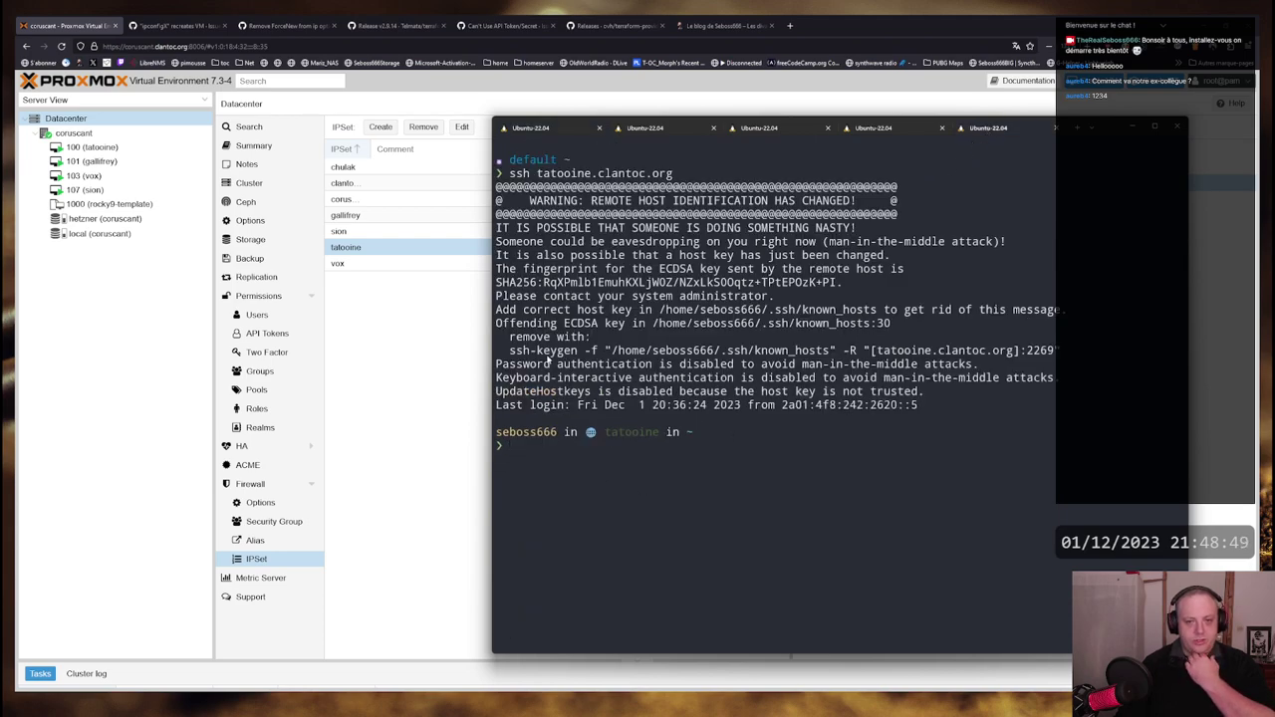
{"action": "left_click_drag", "start_coordinate": [509, 351], "coordinate": [1052, 351]}
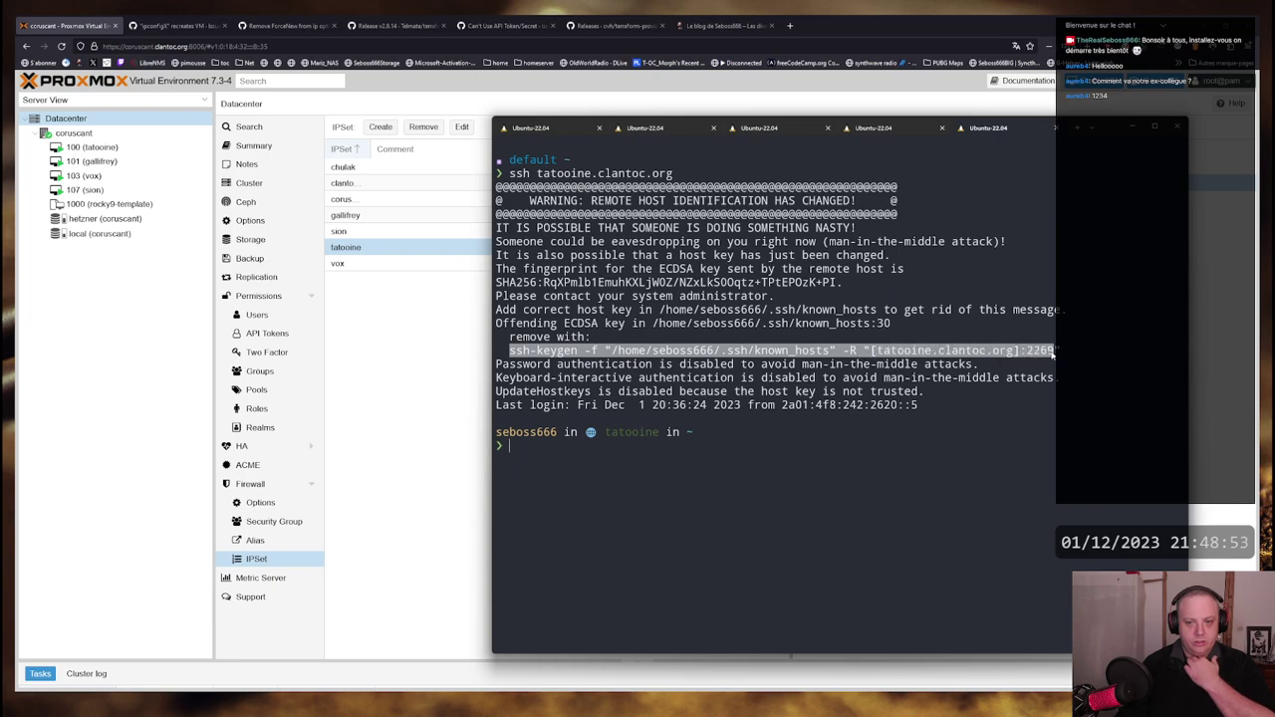
{"action": "key", "text": "ctrl+c"}
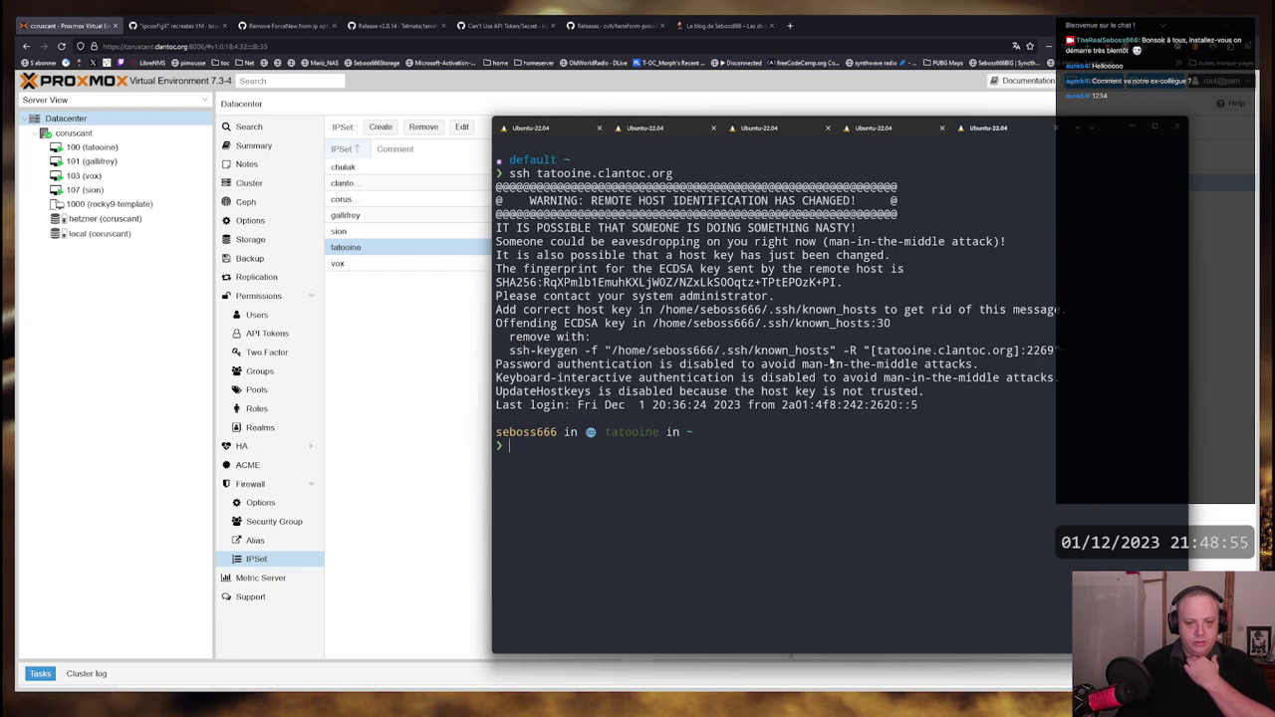
- Log out of the old tatooine and vox sessions and close the git, vox and dig tabs
{"action": "key", "text": "ctrl+d"}
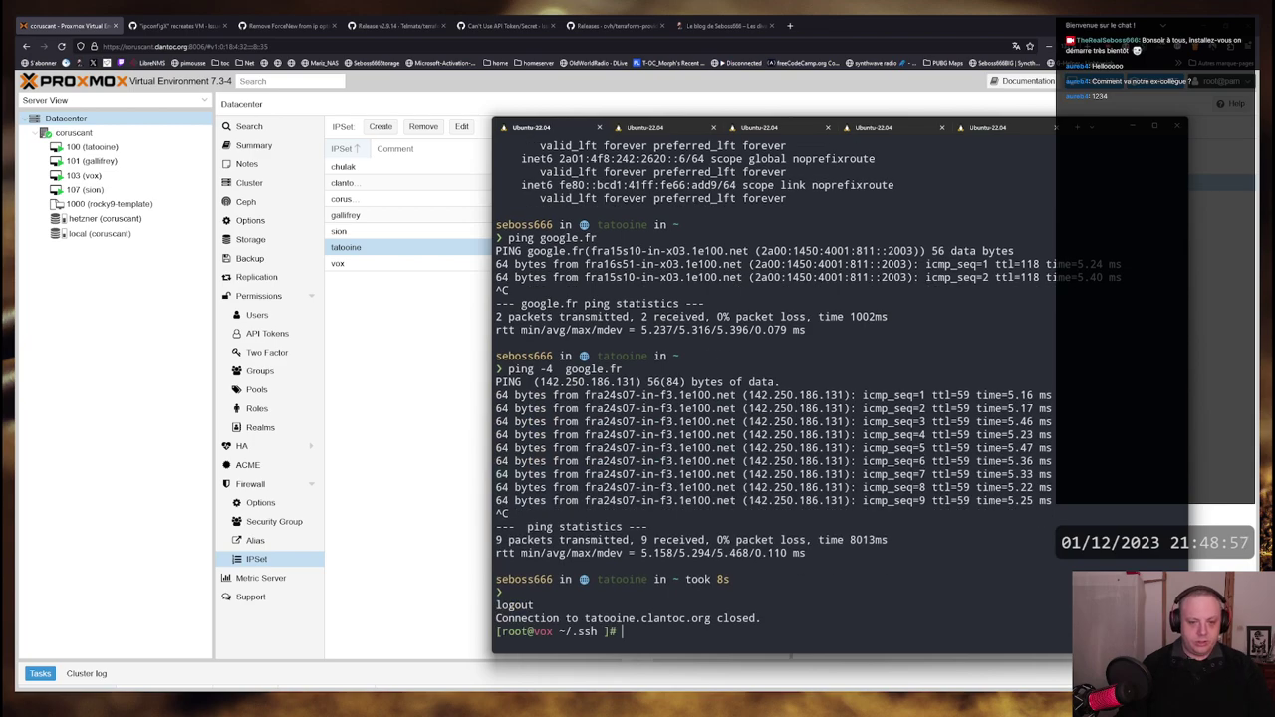
{"action": "key", "text": "ctrl+d"}
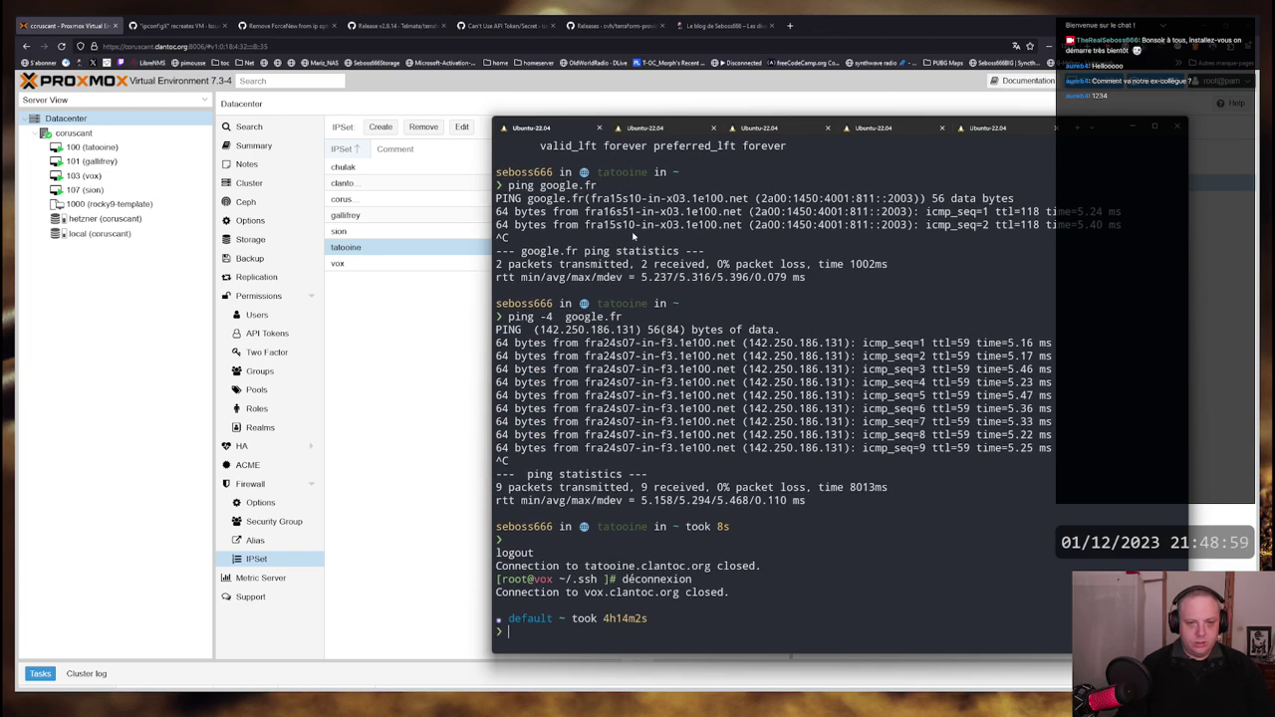
{"action": "left_click", "coordinate": [650, 128]}
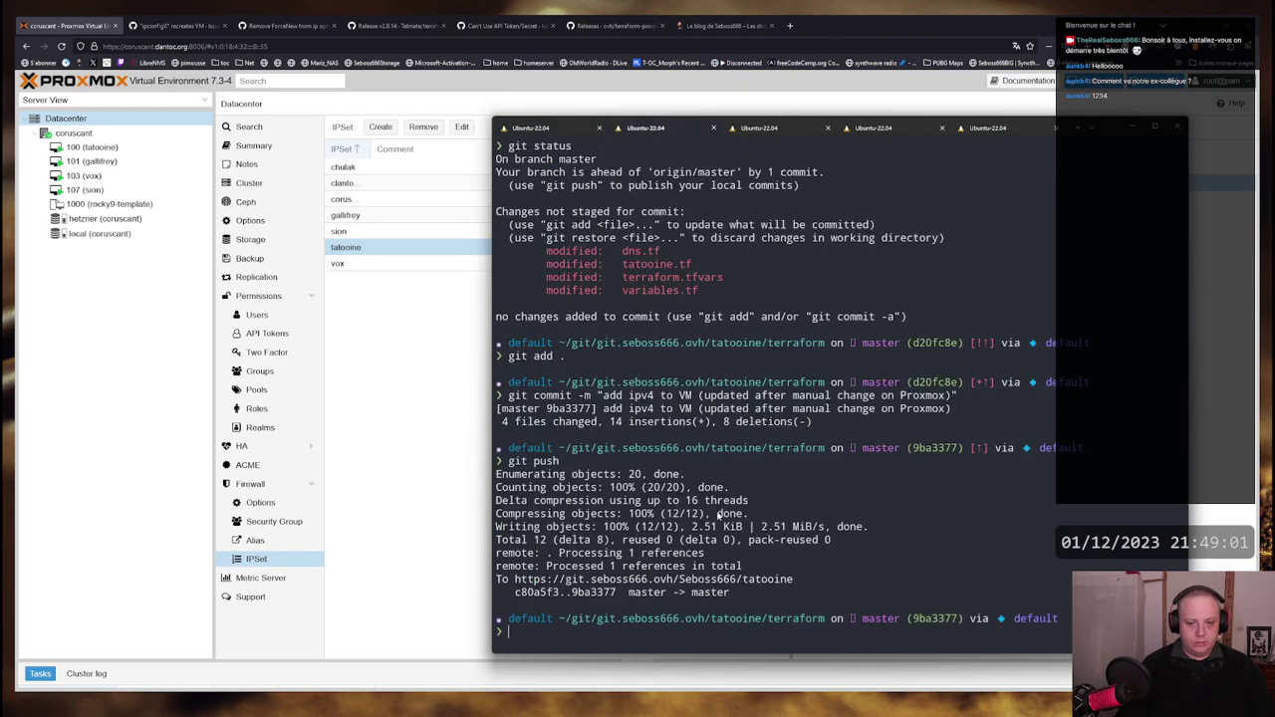
{"action": "key", "text": "ctrl+d"}
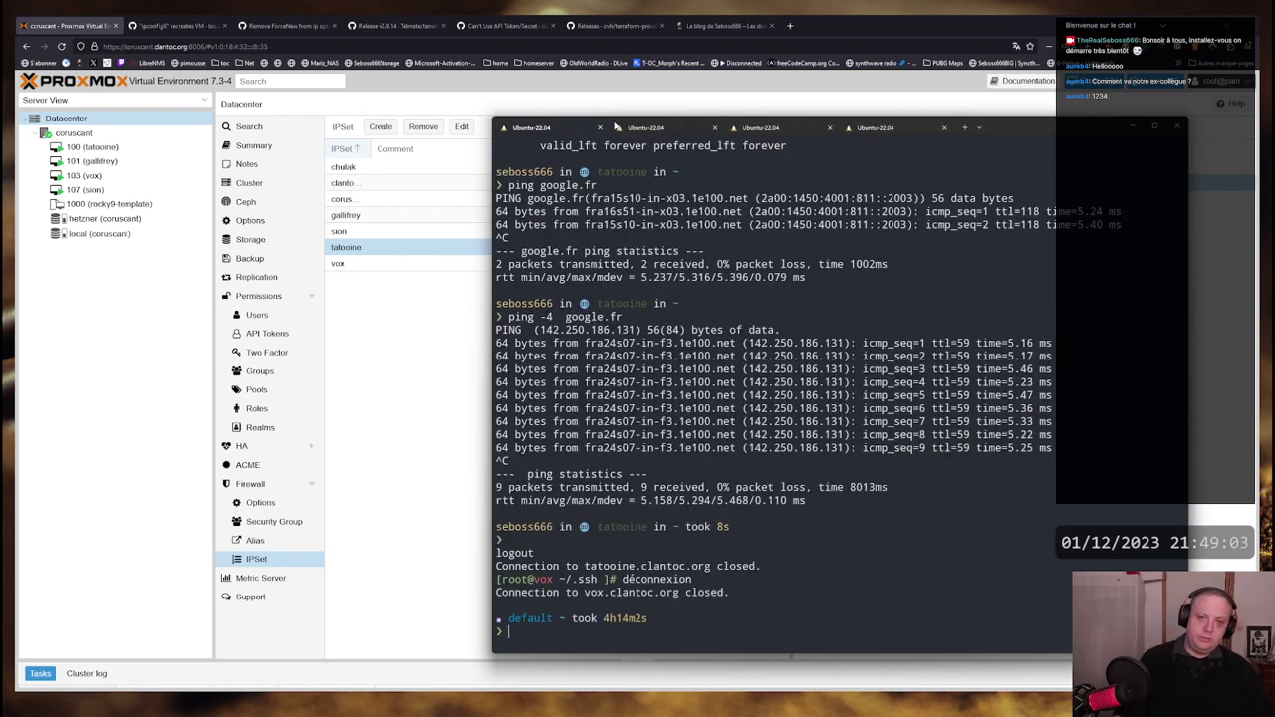
{"action": "left_click", "coordinate": [684, 130]}
{"action": "key", "text": "ctrl+d"}
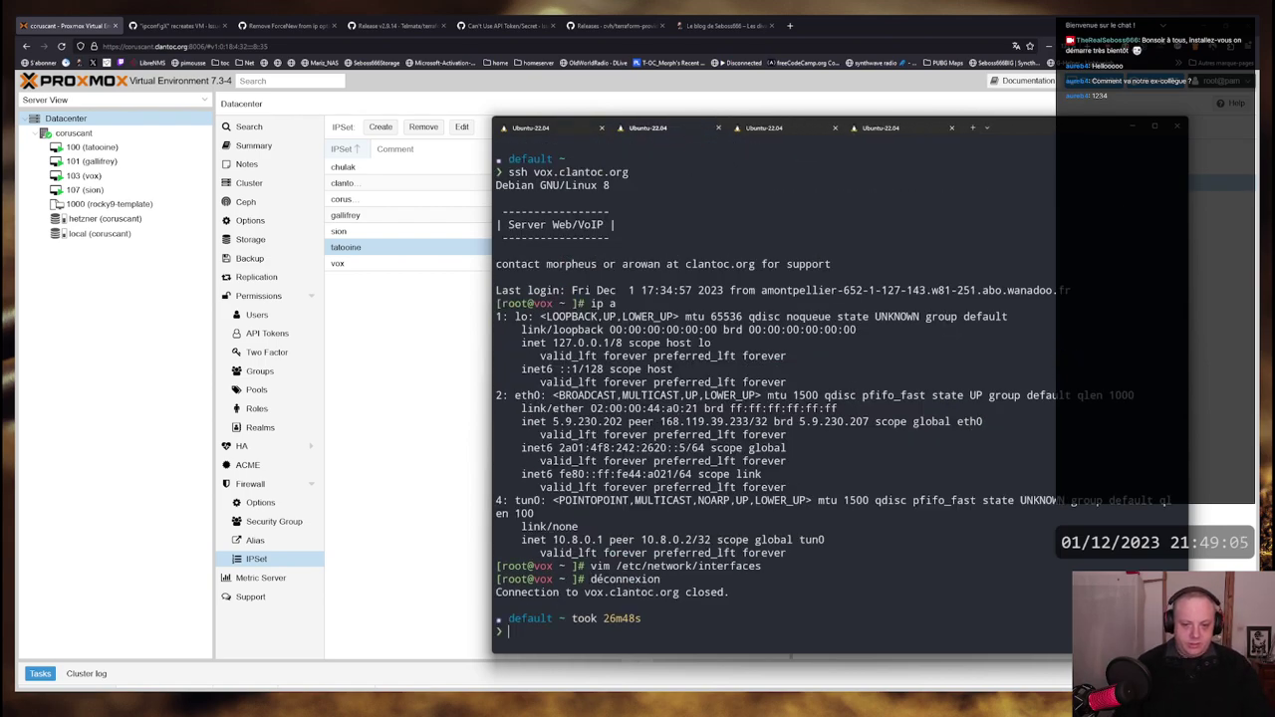
{"action": "key", "text": "ctrl+d"}
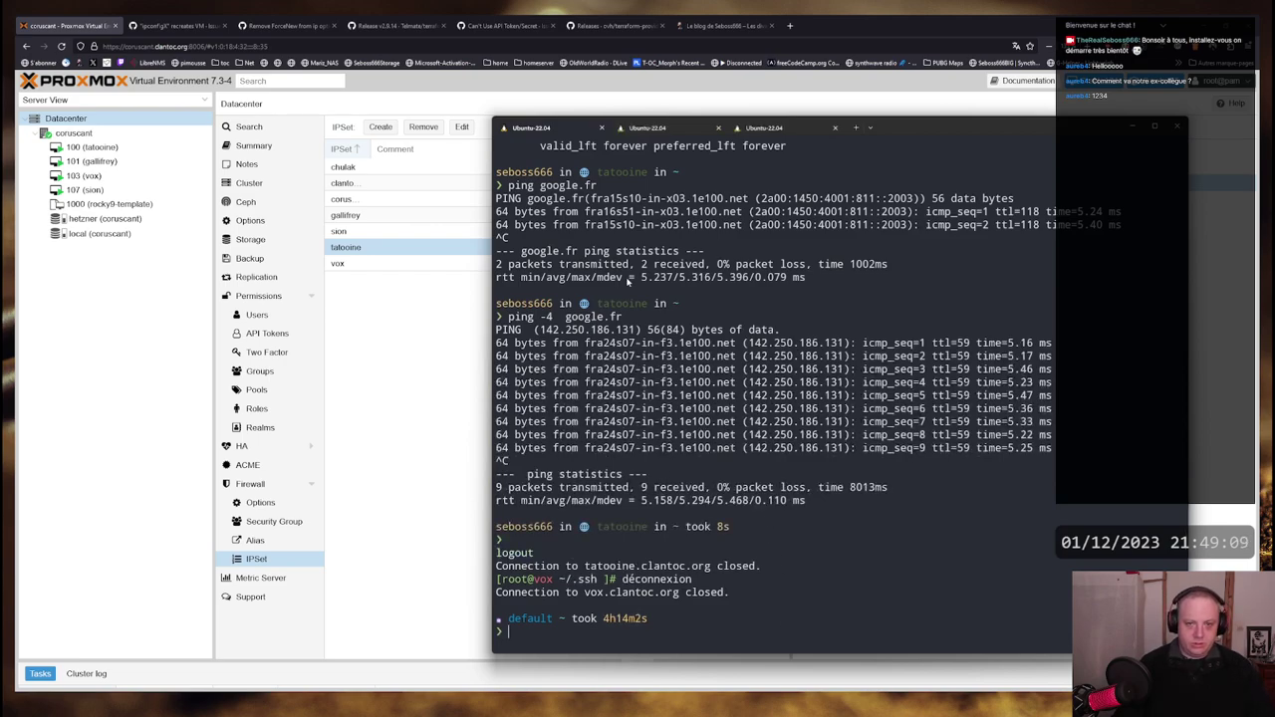
{"action": "left_click", "coordinate": [643, 132]}
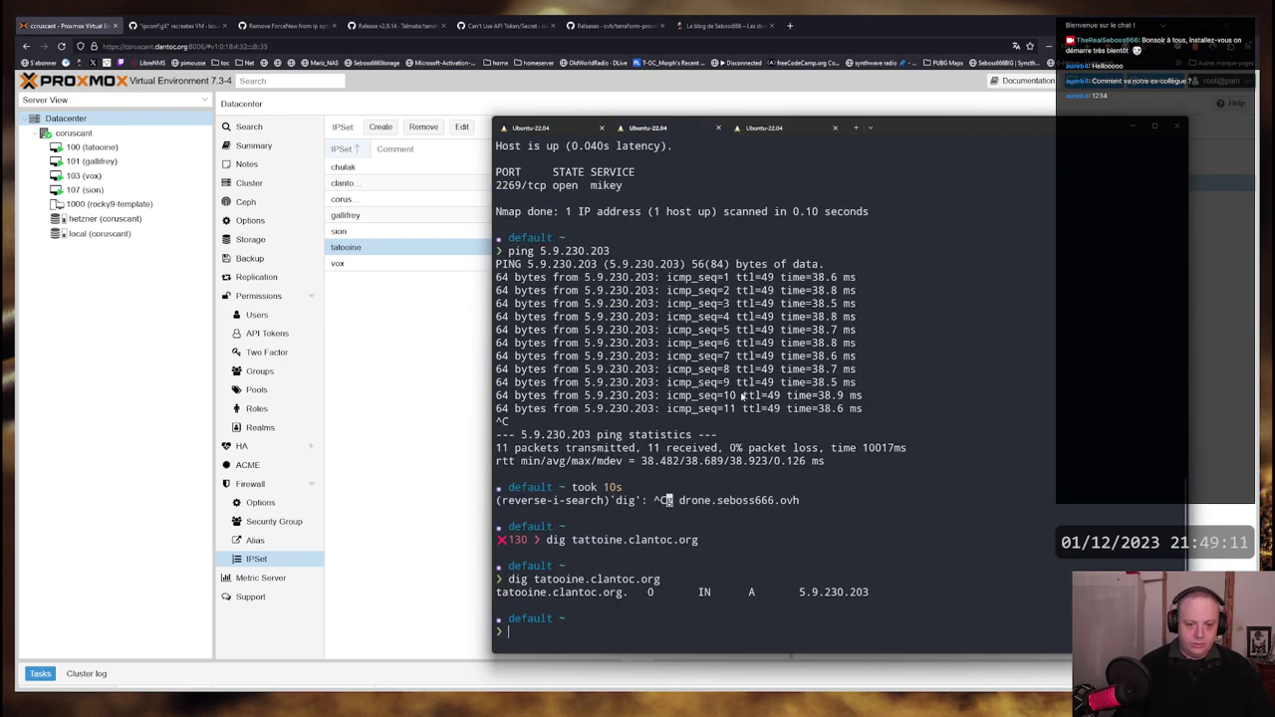
{"action": "key", "text": "ctrl+d"}
{"action": "key", "text": "ctrl+d"}
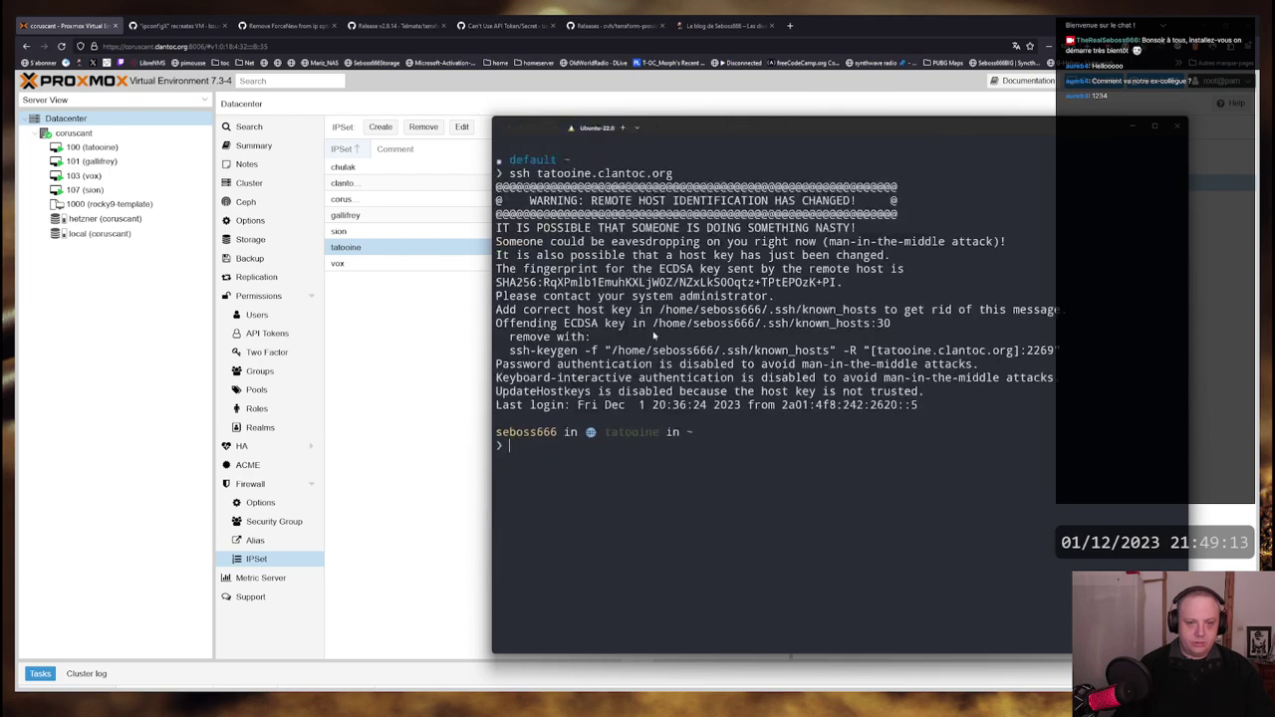
{"action": "left_click_drag", "start_coordinate": [725, 146], "coordinate": [696, 126]}
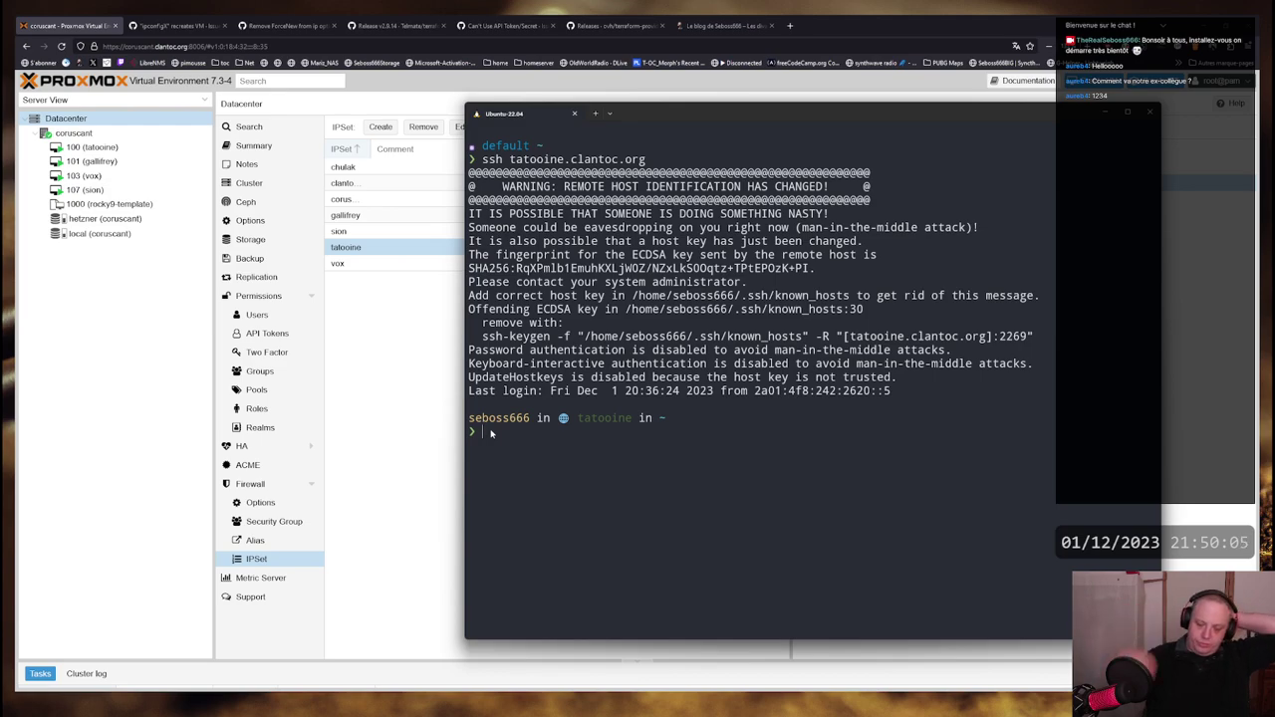
- Open a new terminal tab and SSH to vox.clantoc.org
{"action": "key", "text": "ctrl+shift+t"}
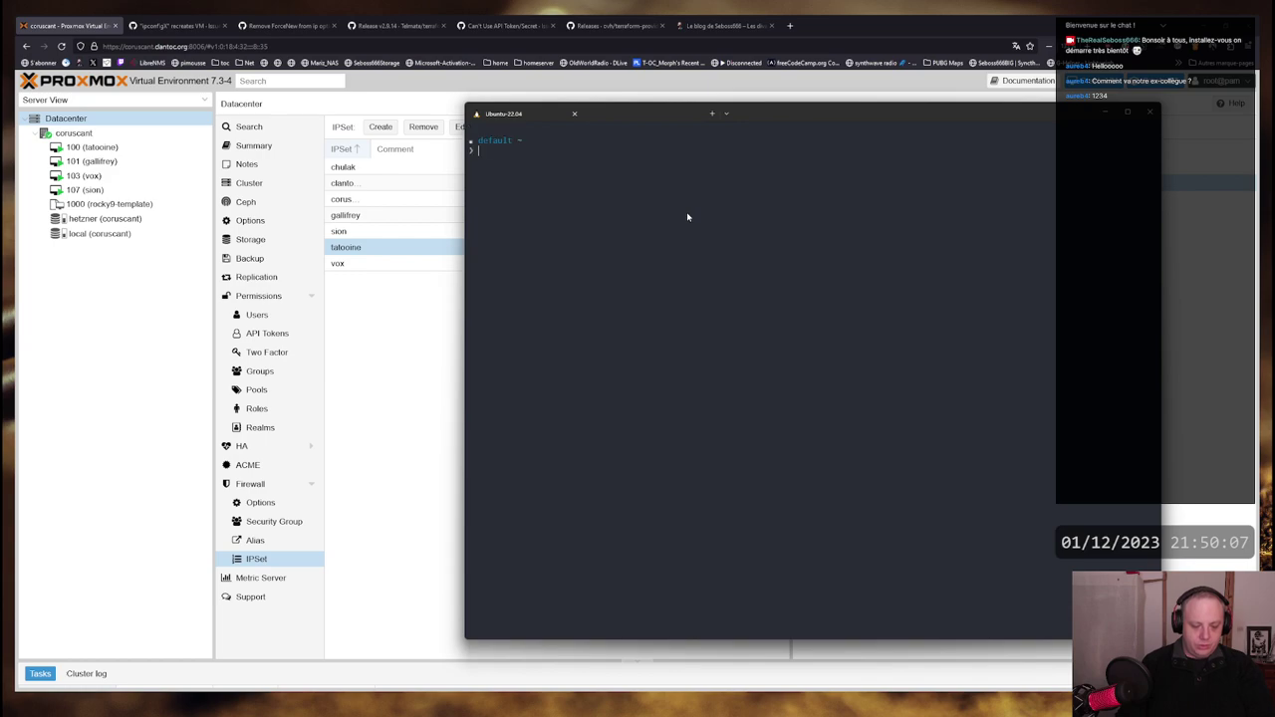
{"action": "type", "text": "ssh vox.clantoc.org"}
{"action": "key", "text": "Return"}
{"action": "scroll", "coordinate": [777, 311], "scroll_direction": "up", "scroll_amount": 2, "text": "ctrl"}
{"action": "scroll", "coordinate": [777, 310], "scroll_direction": "up", "scroll_amount": 1, "text": "ctrl"}
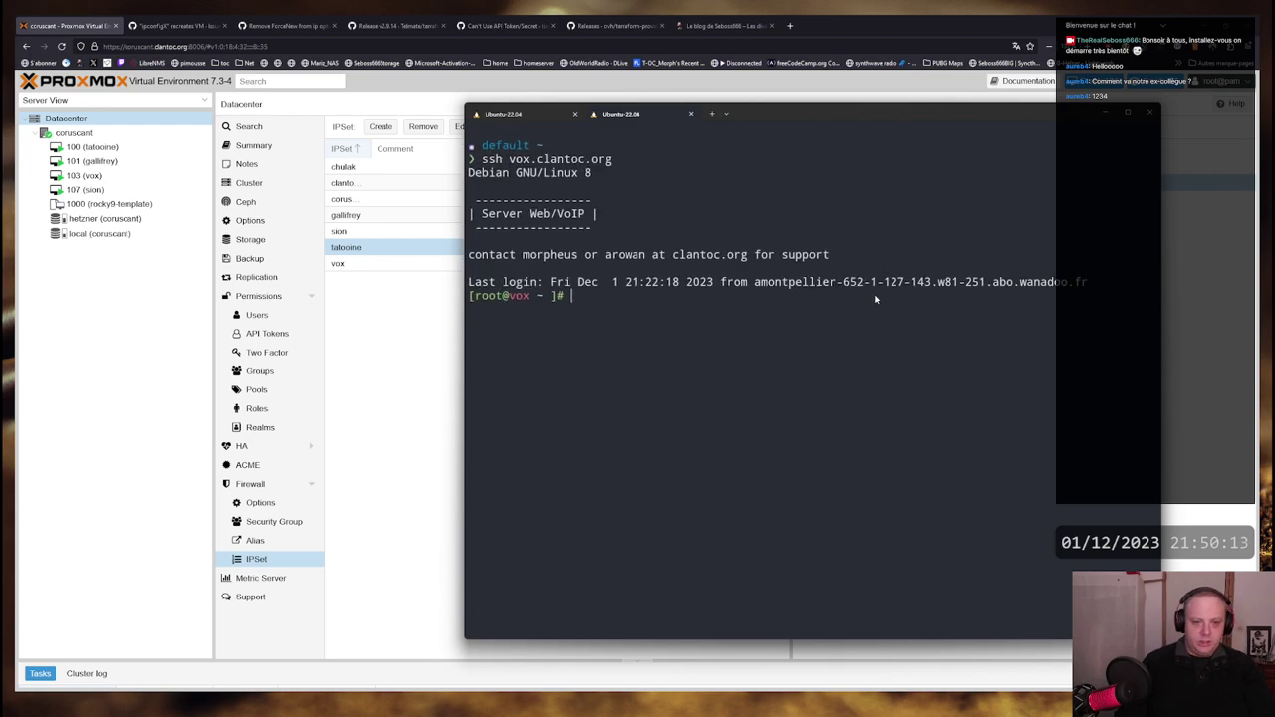
- Change into /etc/nginx/ and list its contents with ls -l
{"action": "type", "text": "cd /etc/"}
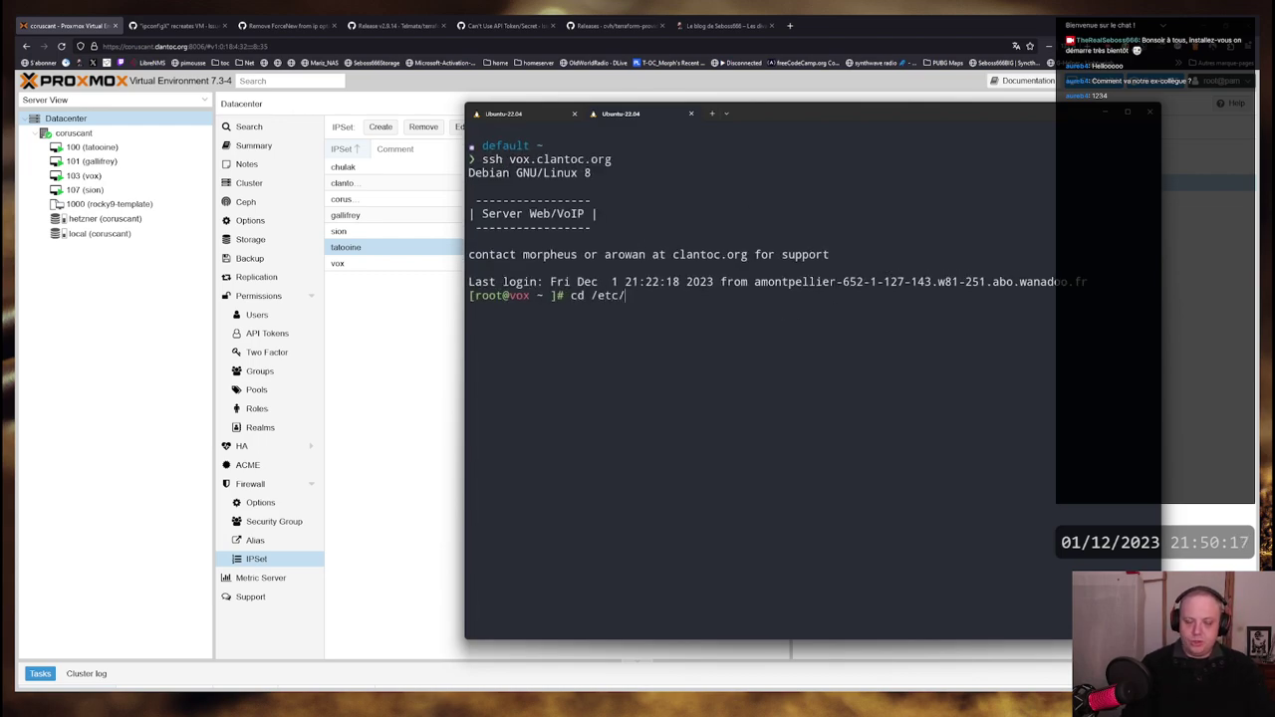
{"action": "type", "text": "nginx/"}
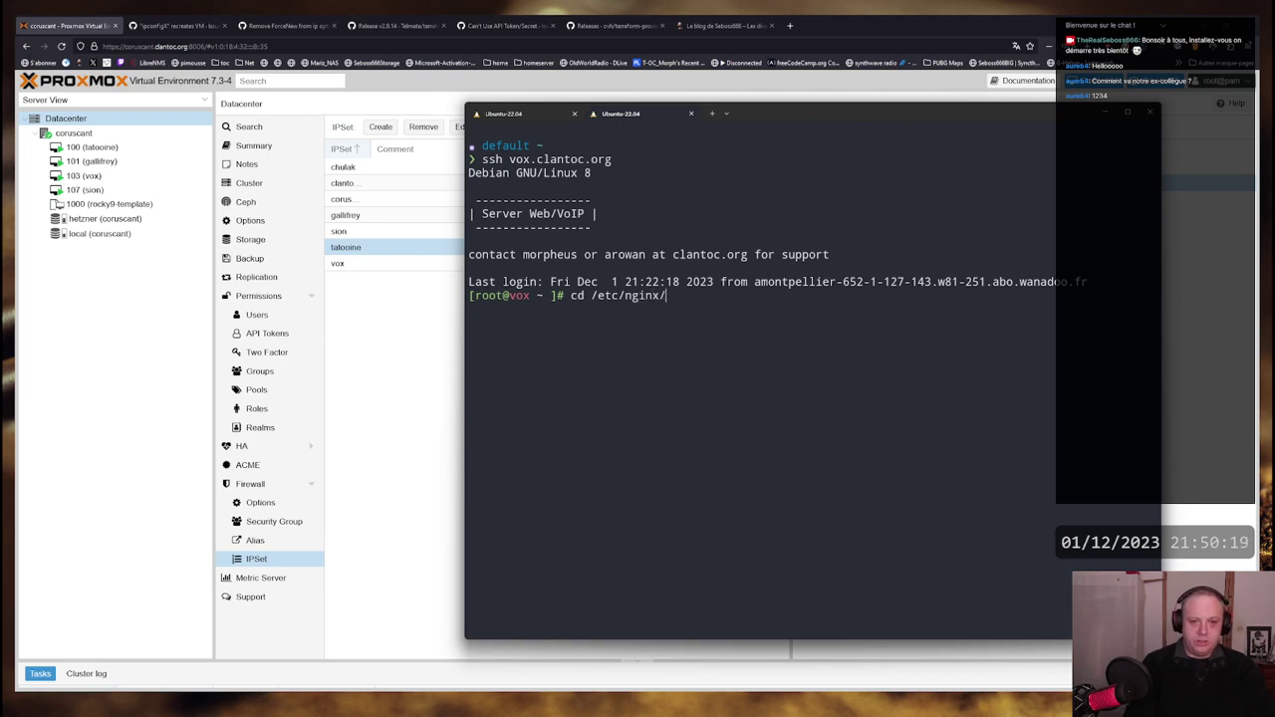
{"action": "key", "text": "Return"}
{"action": "type", "text": "ls -l"}
{"action": "key", "text": "Return"}
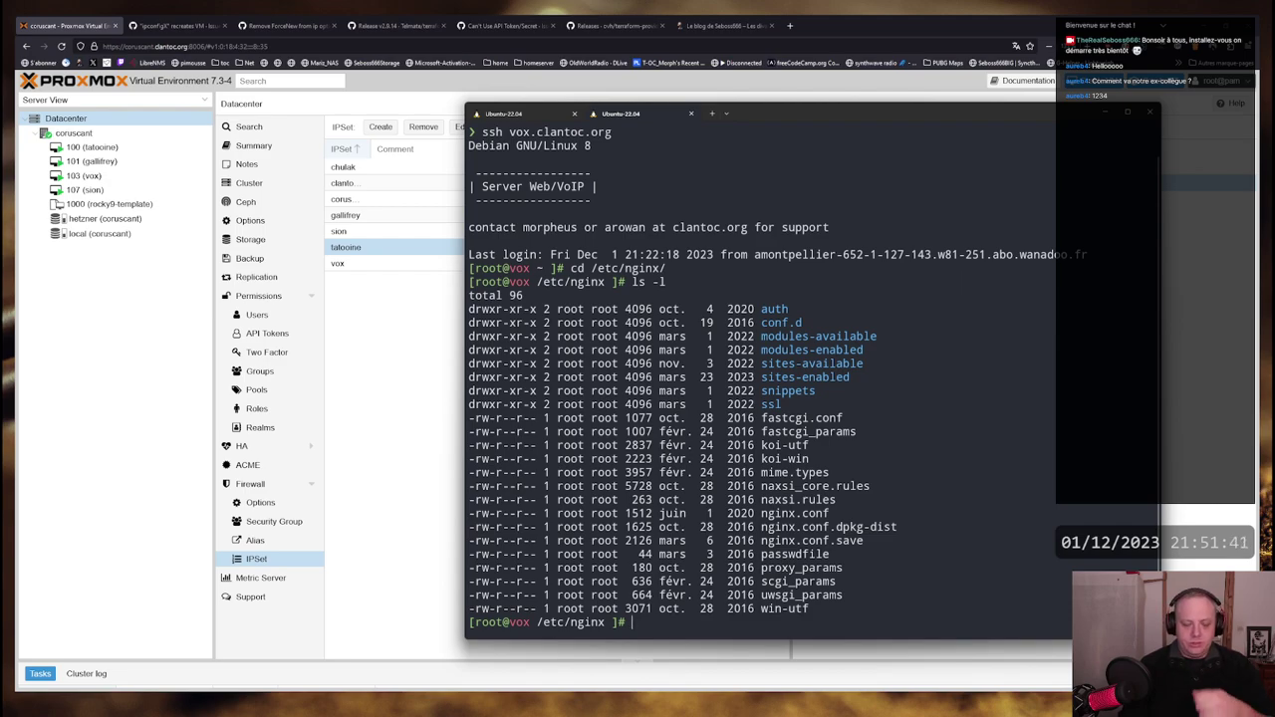
{"action": "type", "text": "l sites-enabled/"}
- List sites-enabled and highlight the analytics, blog, arowan.be and monitoring vhost entries
{"action": "key", "text": "Return"}
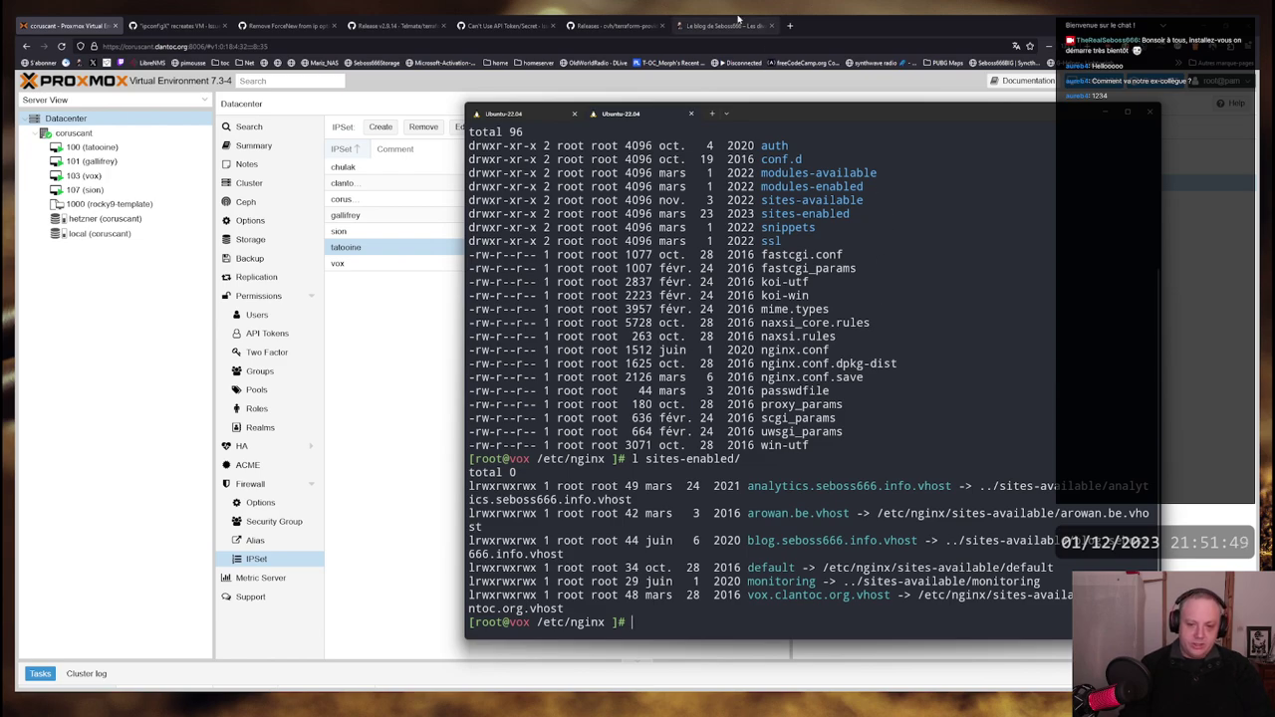
{"action": "left_click_drag", "start_coordinate": [749, 486], "coordinate": [953, 486]}
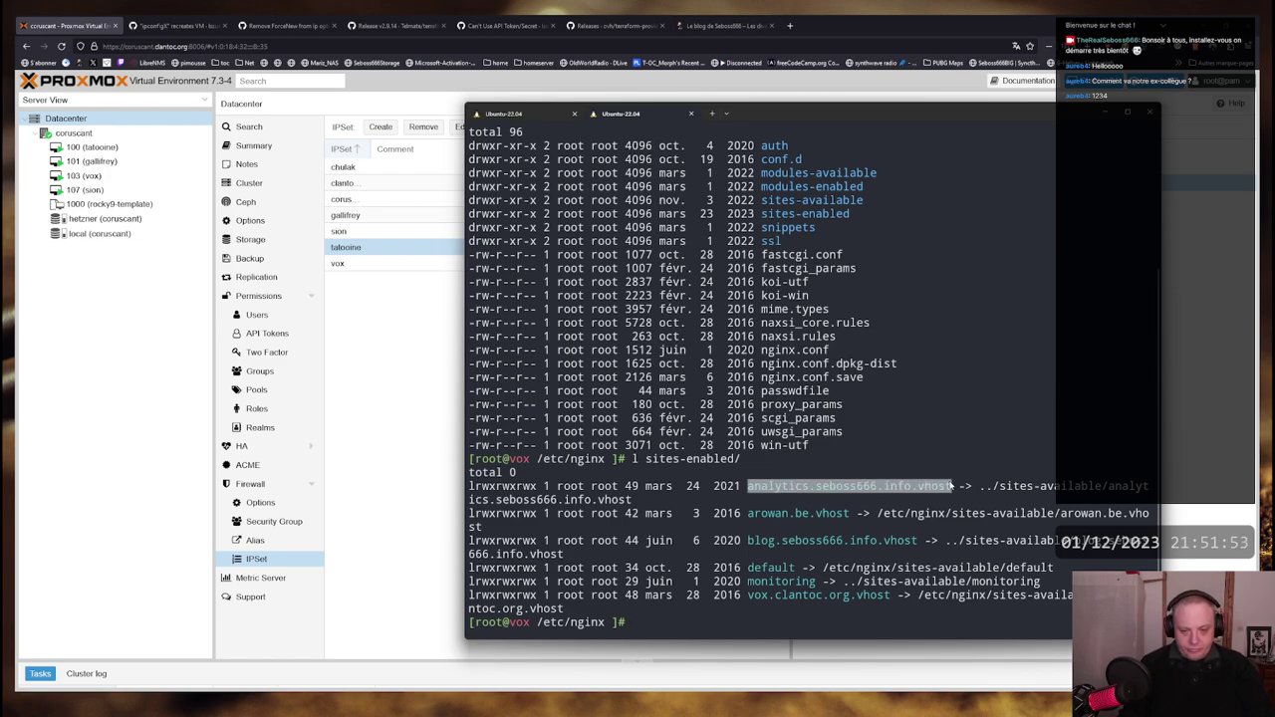
{"action": "left_click_drag", "start_coordinate": [749, 486], "coordinate": [945, 487]}
{"action": "left_click_drag", "start_coordinate": [750, 541], "coordinate": [916, 541]}
{"action": "left_click_drag", "start_coordinate": [747, 513], "coordinate": [848, 516]}
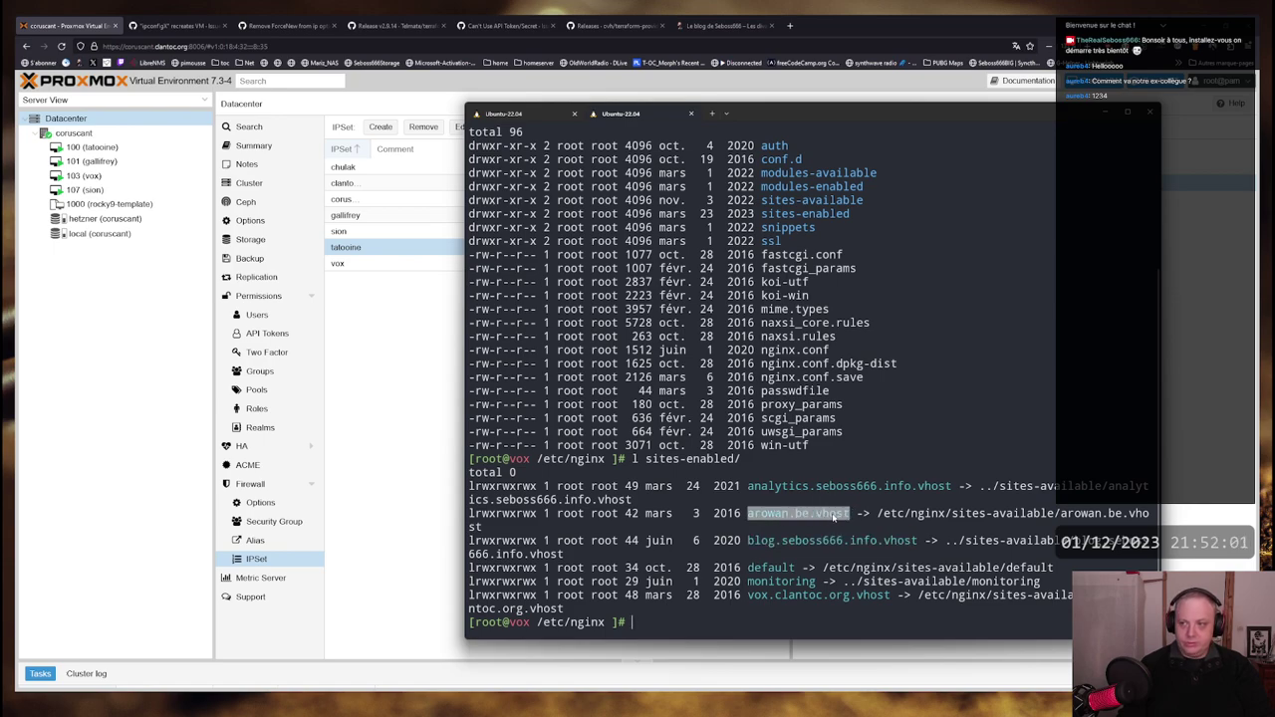
{"action": "left_click_drag", "start_coordinate": [748, 581], "coordinate": [812, 583]}
{"action": "left_click", "coordinate": [809, 584]}
- Begin viewing the monitoring vhost with less, then cancel the command
{"action": "type", "text": "less mlo"}
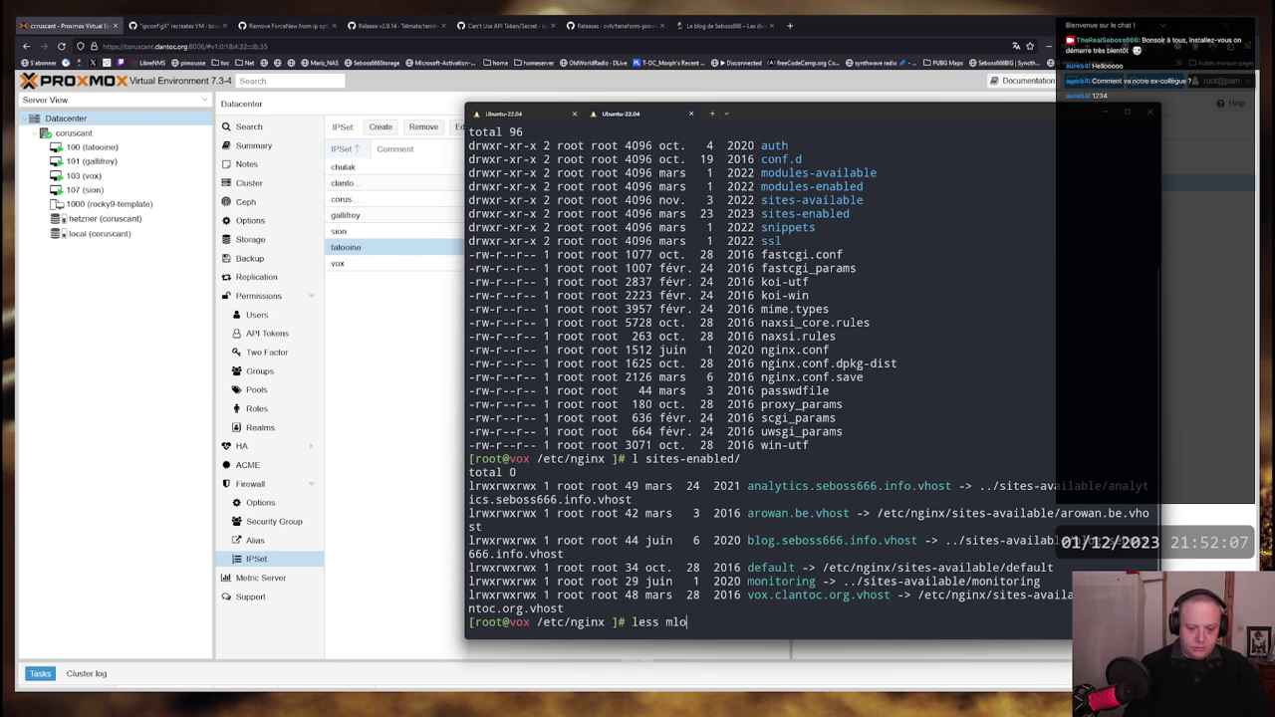
{"action": "key", "text": "BackSpace"}
{"action": "key", "text": "BackSpace"}
{"action": "type", "text": "oni"}
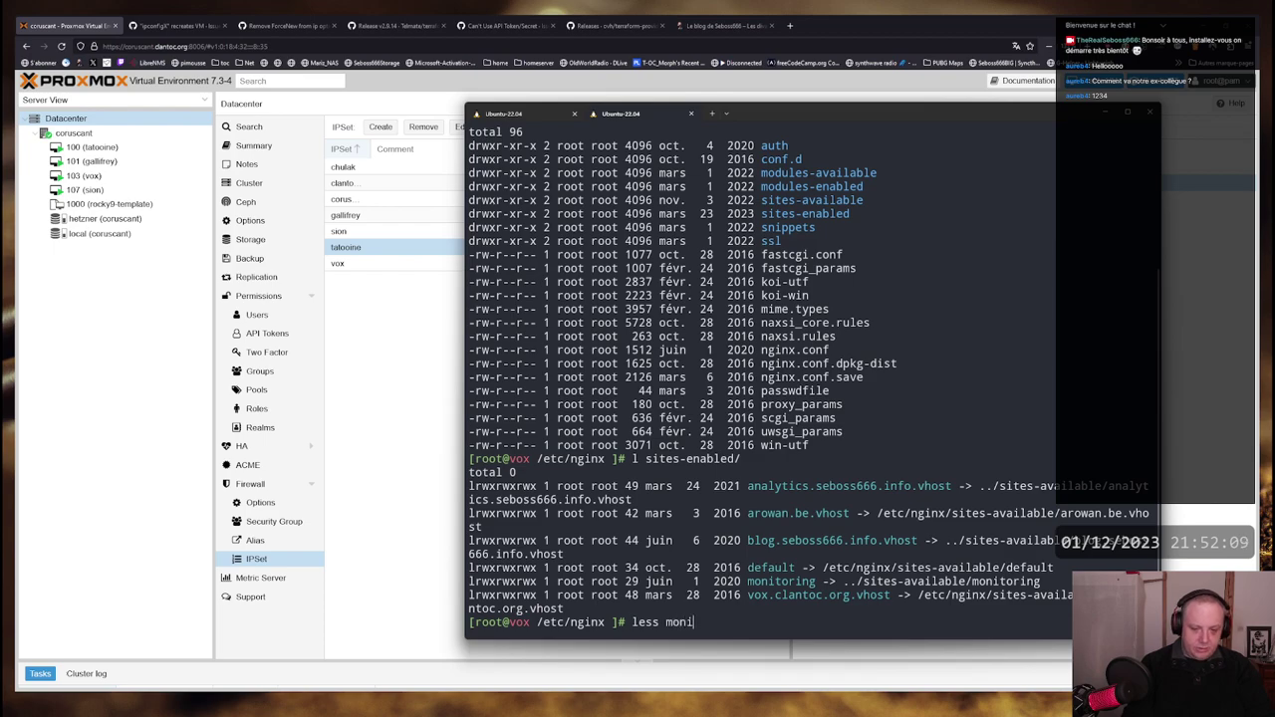
{"action": "type", "text": "toring"}
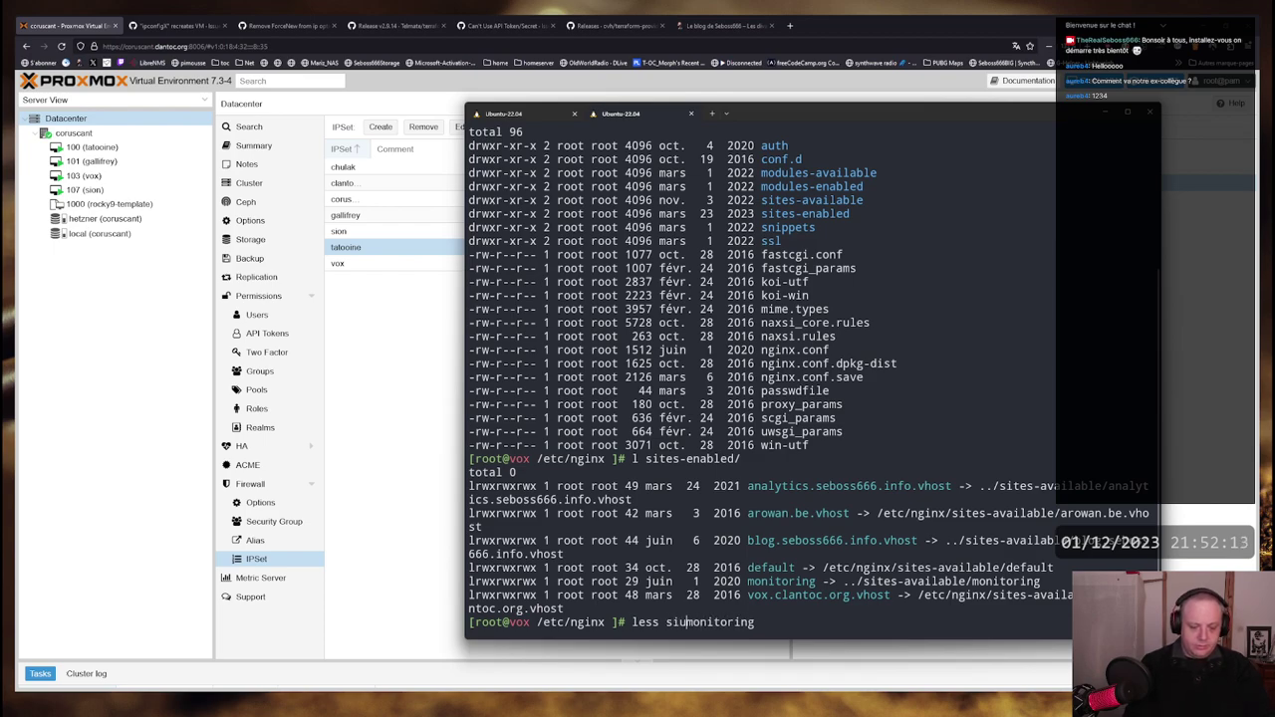
{"action": "key", "text": "BackSpace"}
{"action": "key", "text": "BackSpace"}
{"action": "key", "text": "BackSpace"}
{"action": "key", "text": "BackSpace"}
{"action": "key", "text": "ctrl+c"}
- Enter sites-enabled/ after a failed cd !$ attempt and list its vhost symlinks with ll
{"action": "type", "text": "cd !:$"}
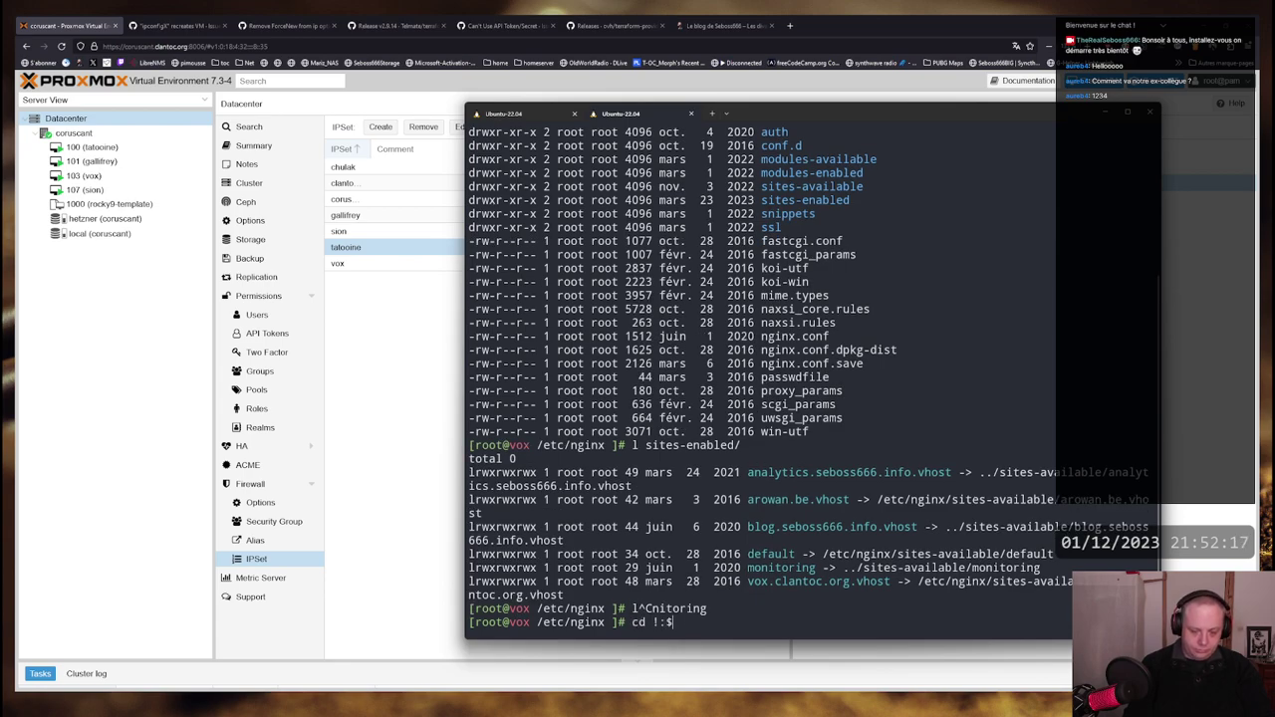
{"action": "key", "text": "BackSpace"}
{"action": "key", "text": "BackSpace"}
{"action": "type", "text": "$^"}
{"action": "key", "text": "Return"}
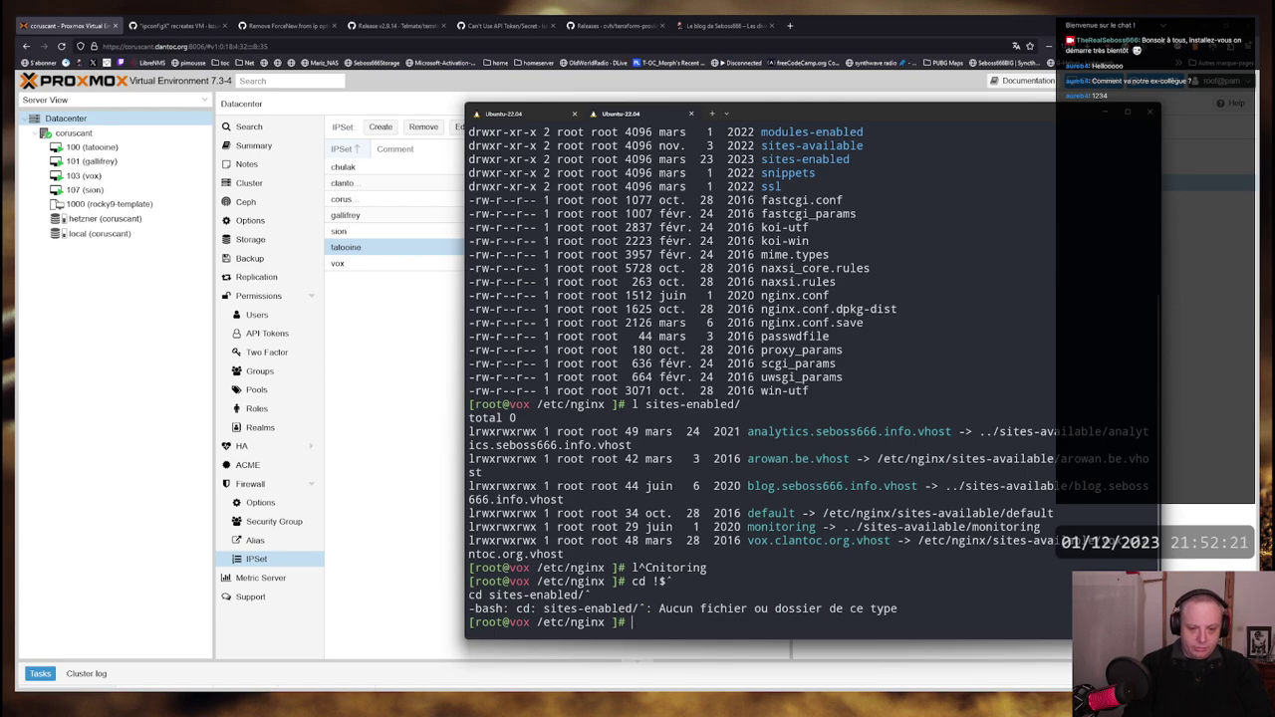
{"action": "type", "text": "cd sites-enabled/"}
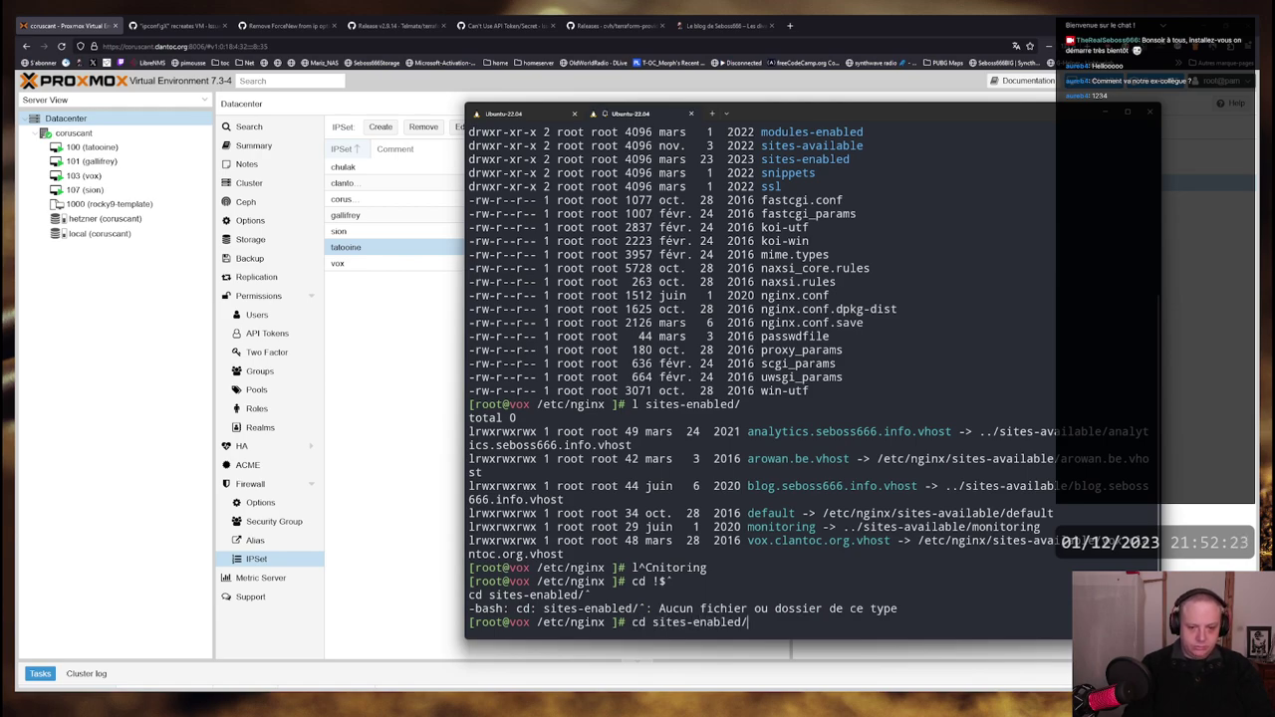
{"action": "key", "text": "Return"}
{"action": "type", "text": "ll"}
{"action": "key", "text": "Return"}
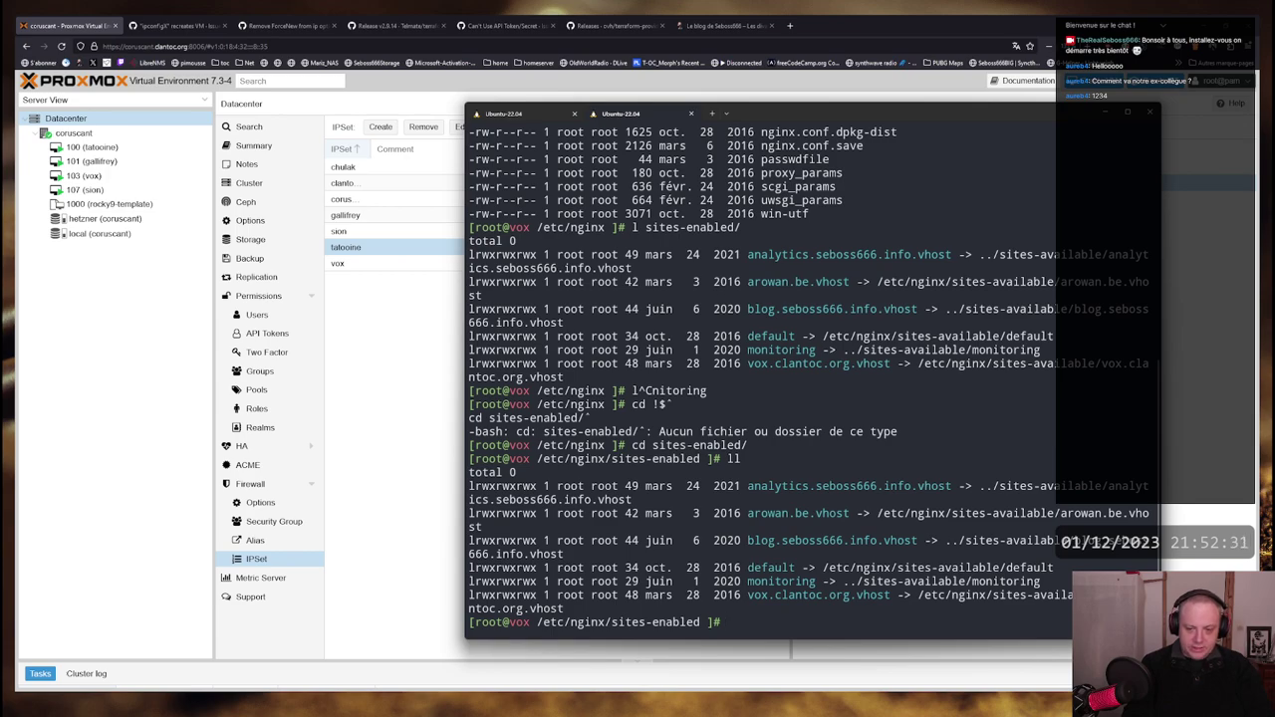
- Page through the monitoring vhost and /etc/snmp/snmpd.conf in less, quitting each with q
{"action": "type", "text": "less monitoring"}
{"action": "key", "text": "Return"}
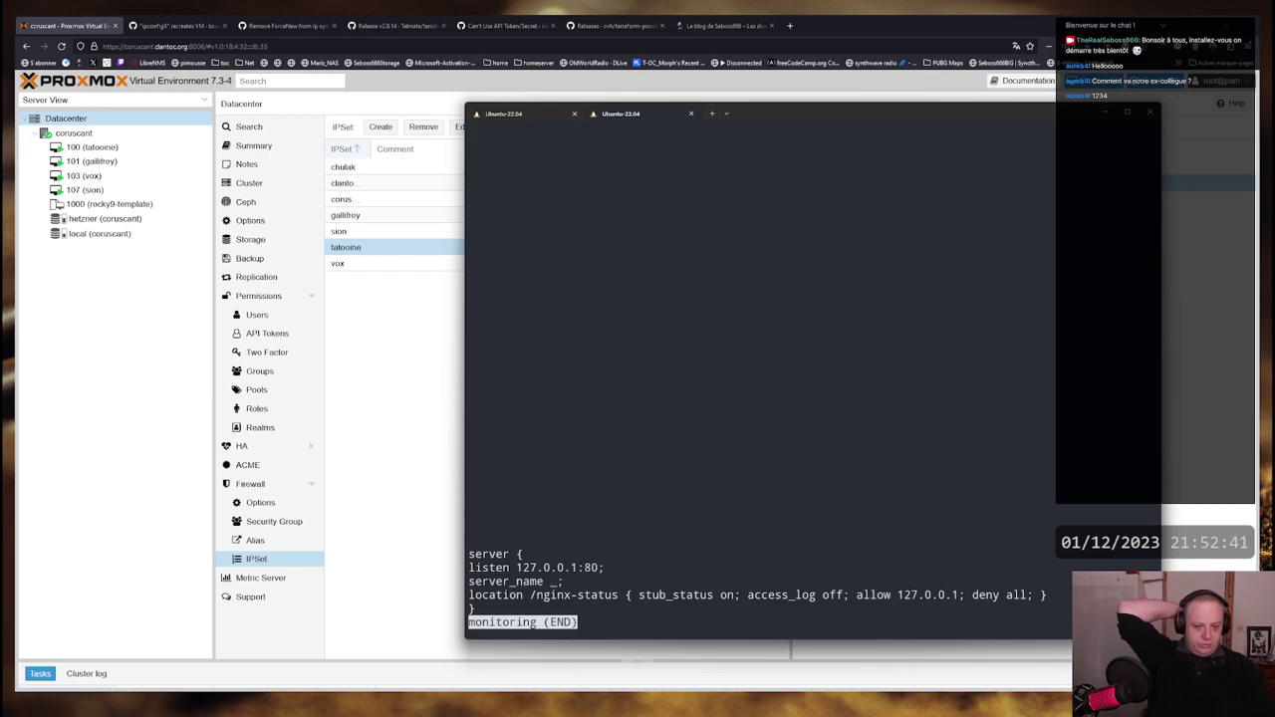
{"action": "type", "text": "q"}
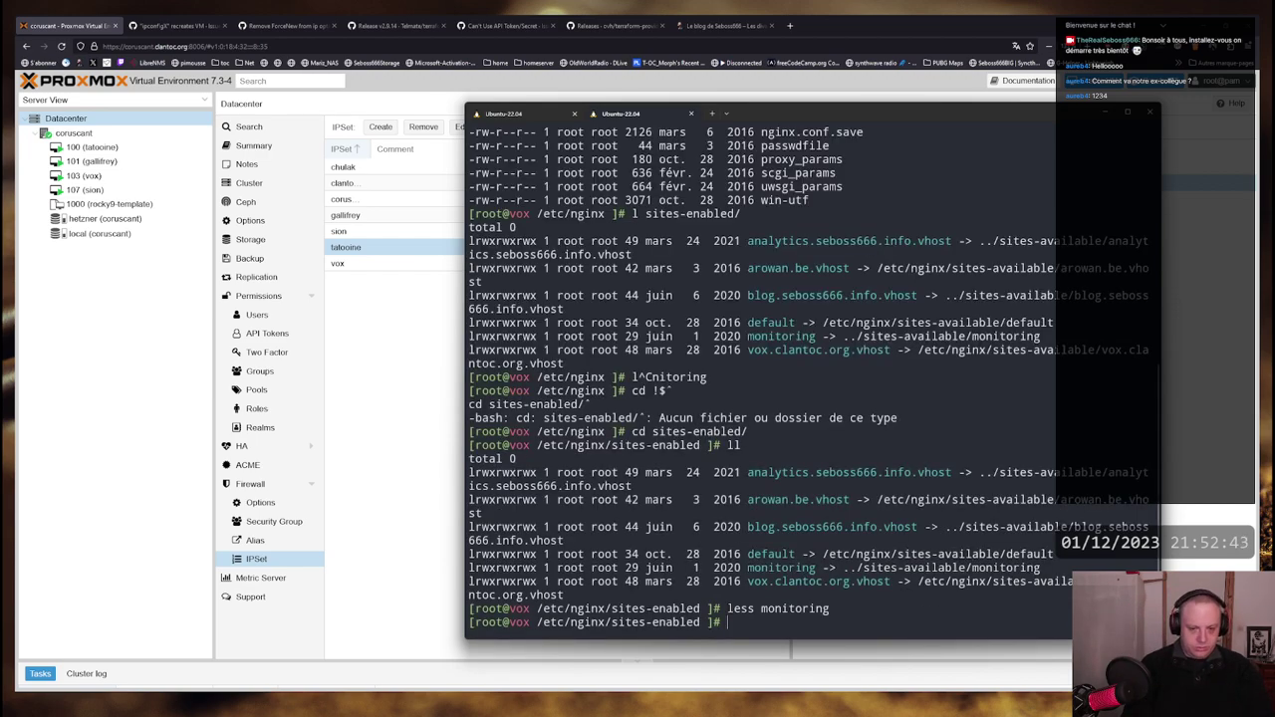
{"action": "type", "text": "less /etc/snmp"}
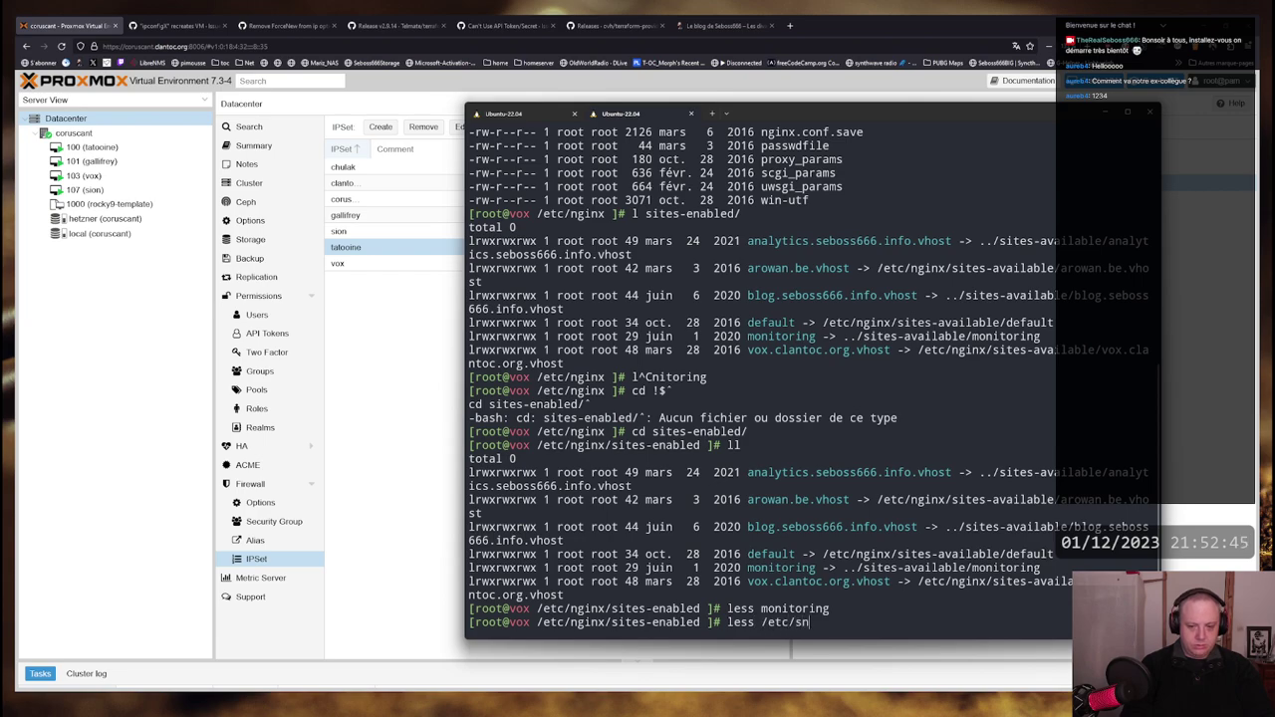
{"action": "key", "text": "Tab"}
{"action": "key", "text": "Tab"}
{"action": "type", "text": "/snmp"}
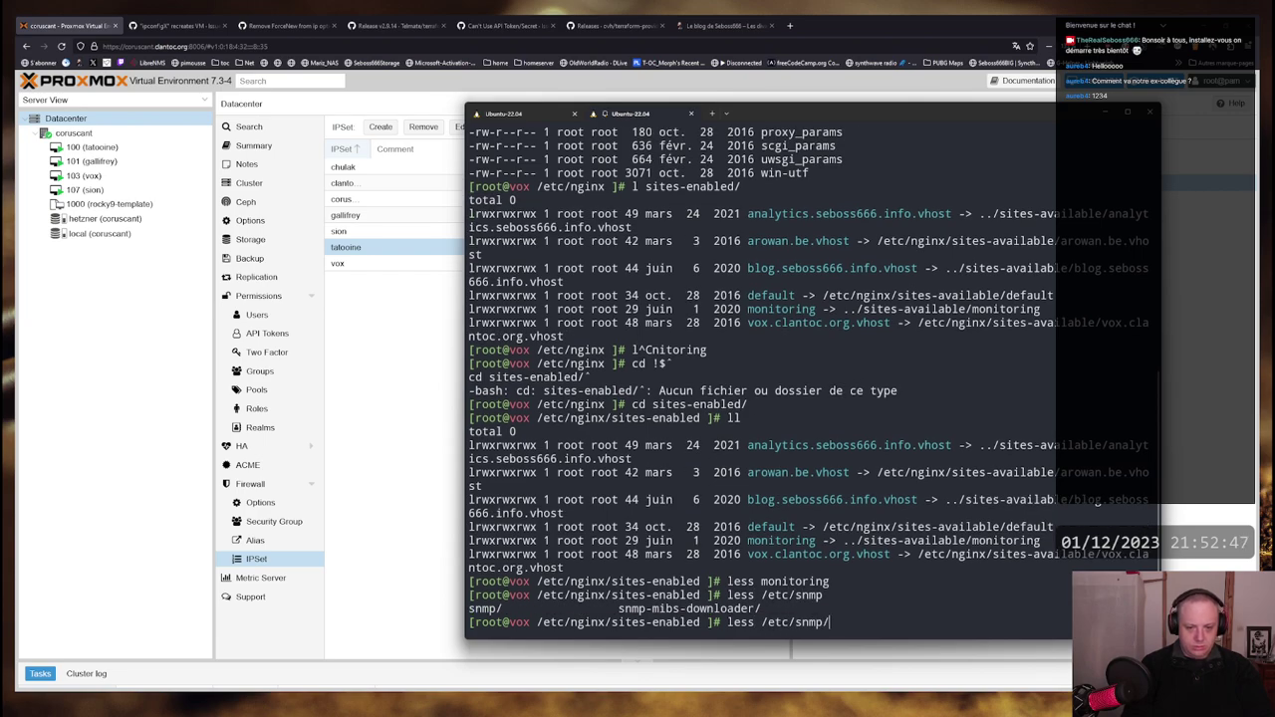
{"action": "key", "text": "Tab"}
{"action": "key", "text": "Tab"}
{"action": "type", "text": "d.conf"}
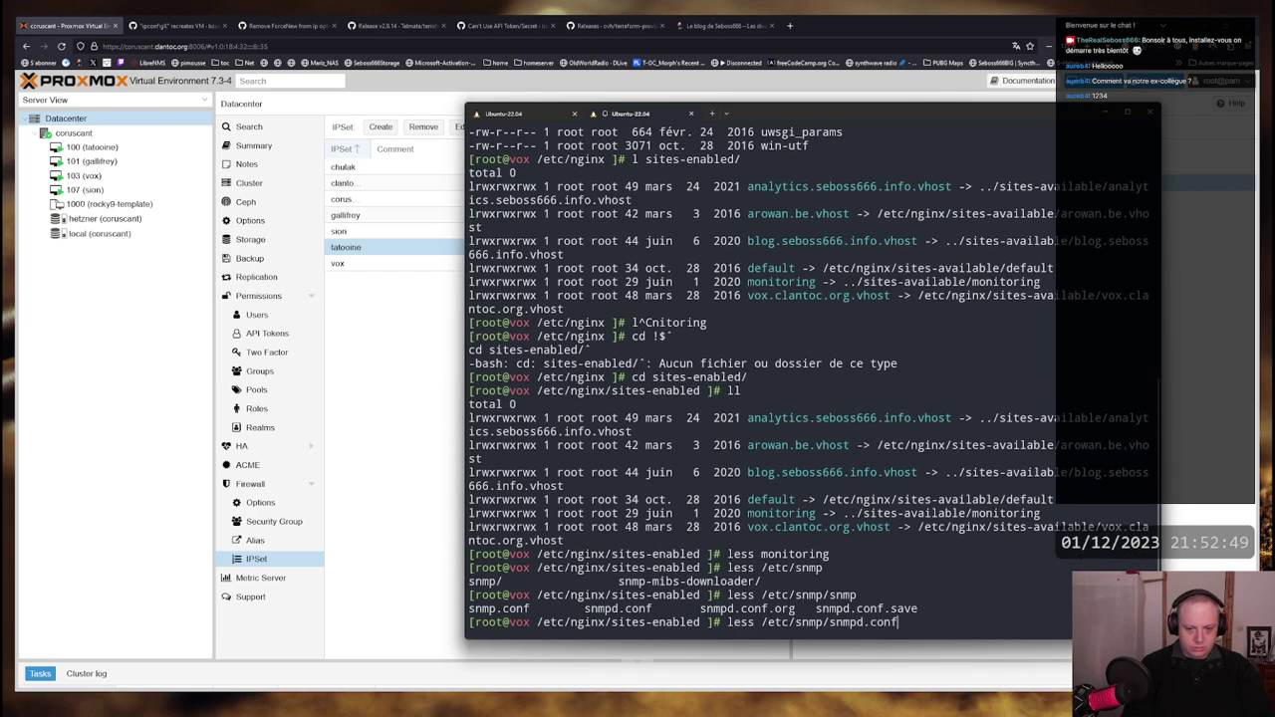
{"action": "key", "text": "Return"}
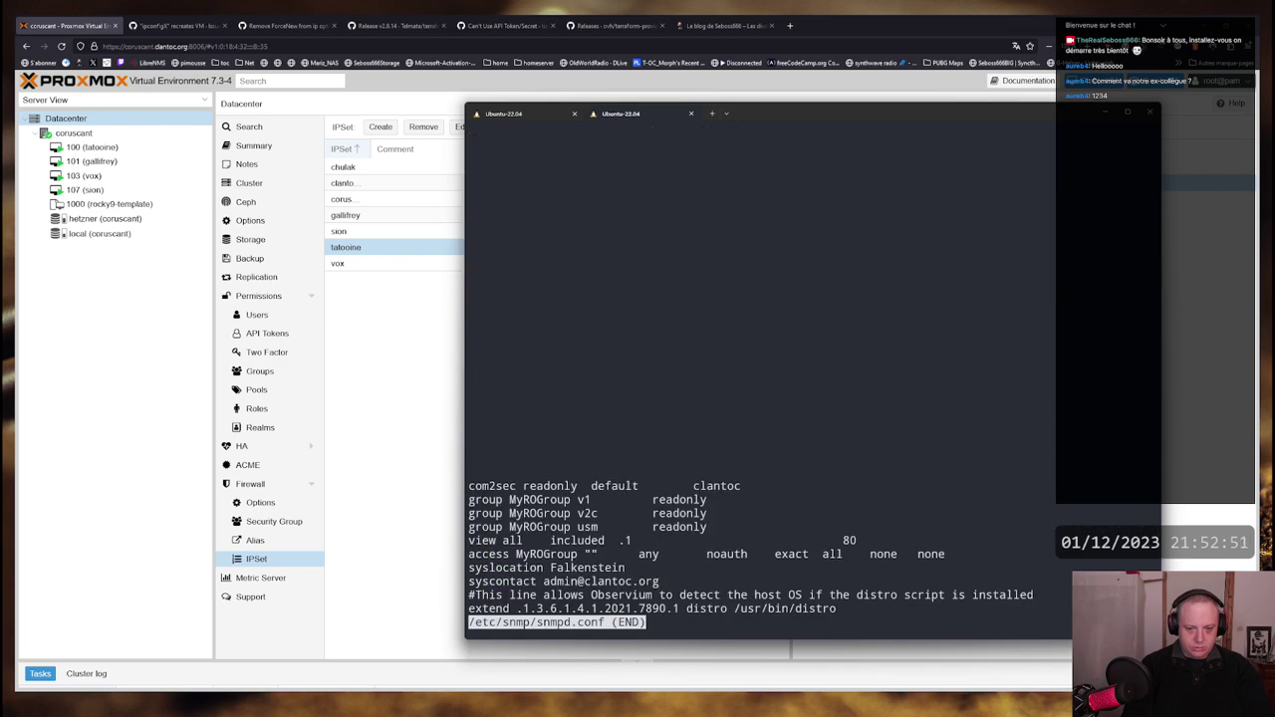
{"action": "key", "text": "Down"}
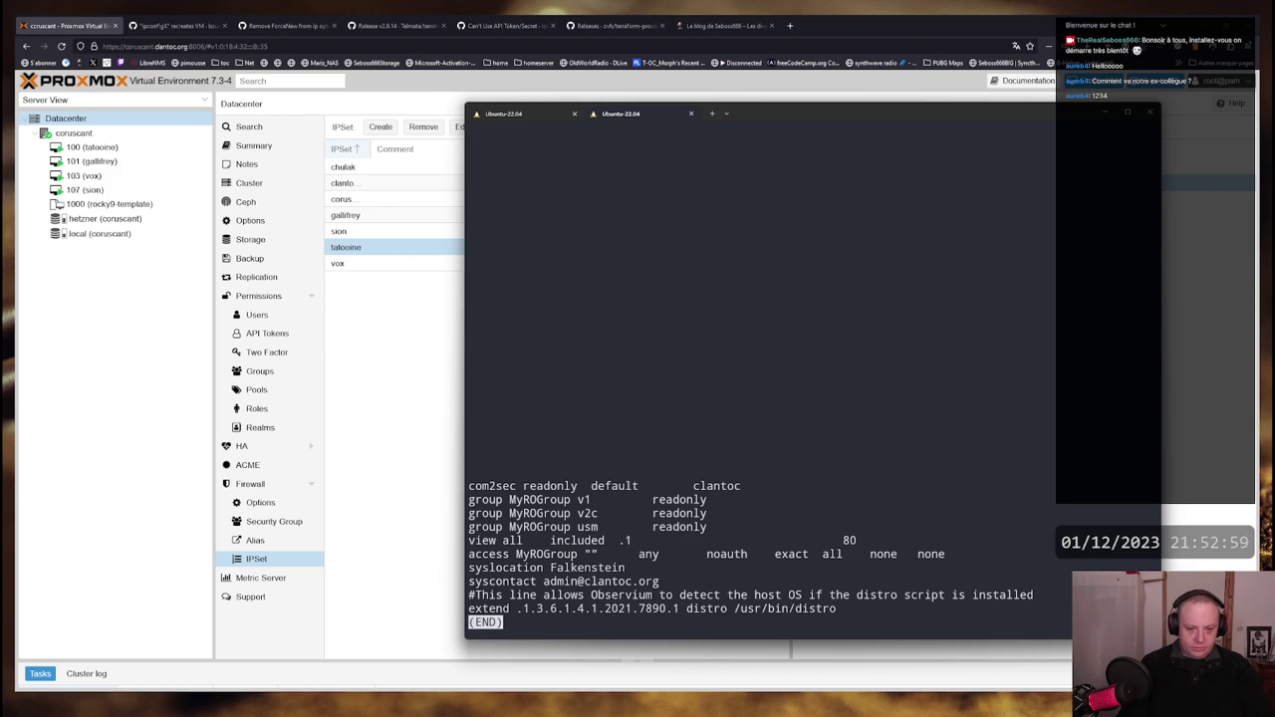
{"action": "key", "text": "q"}
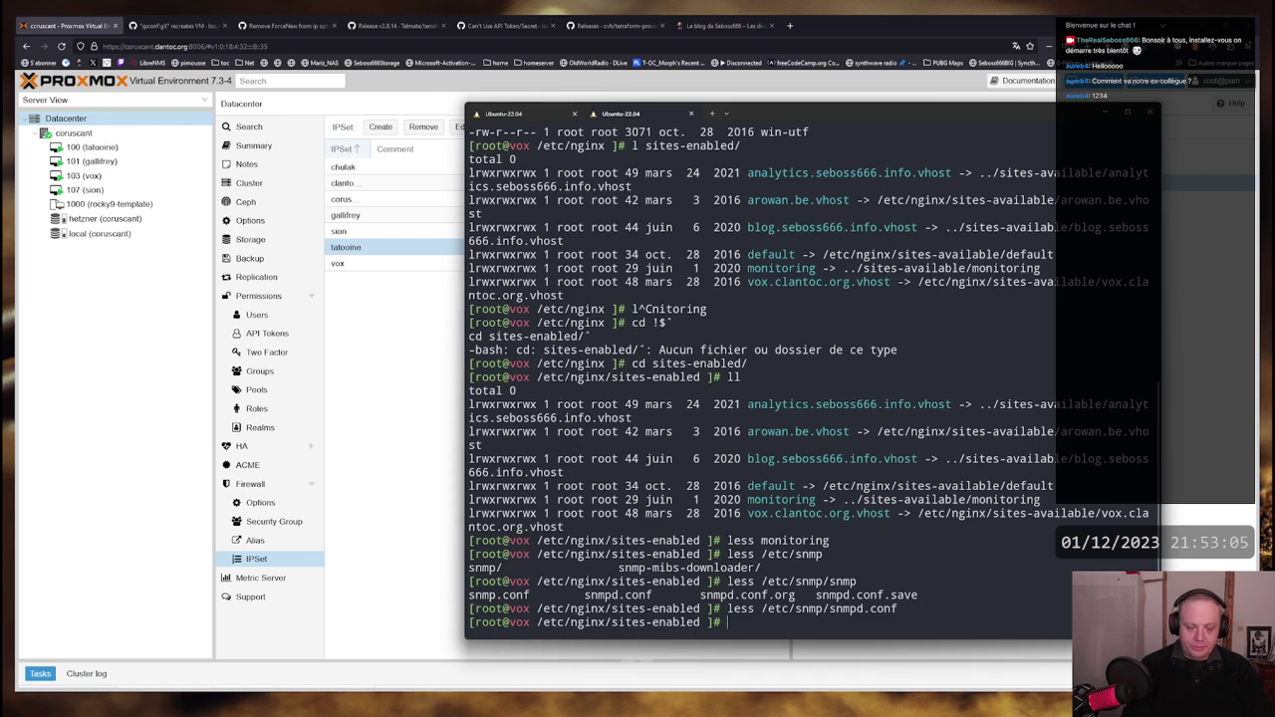
- Highlight the vox.clantoc.org.vhost entry in the sites-enabled listing
{"action": "left_click_drag", "start_coordinate": [750, 516], "coordinate": [890, 515]}
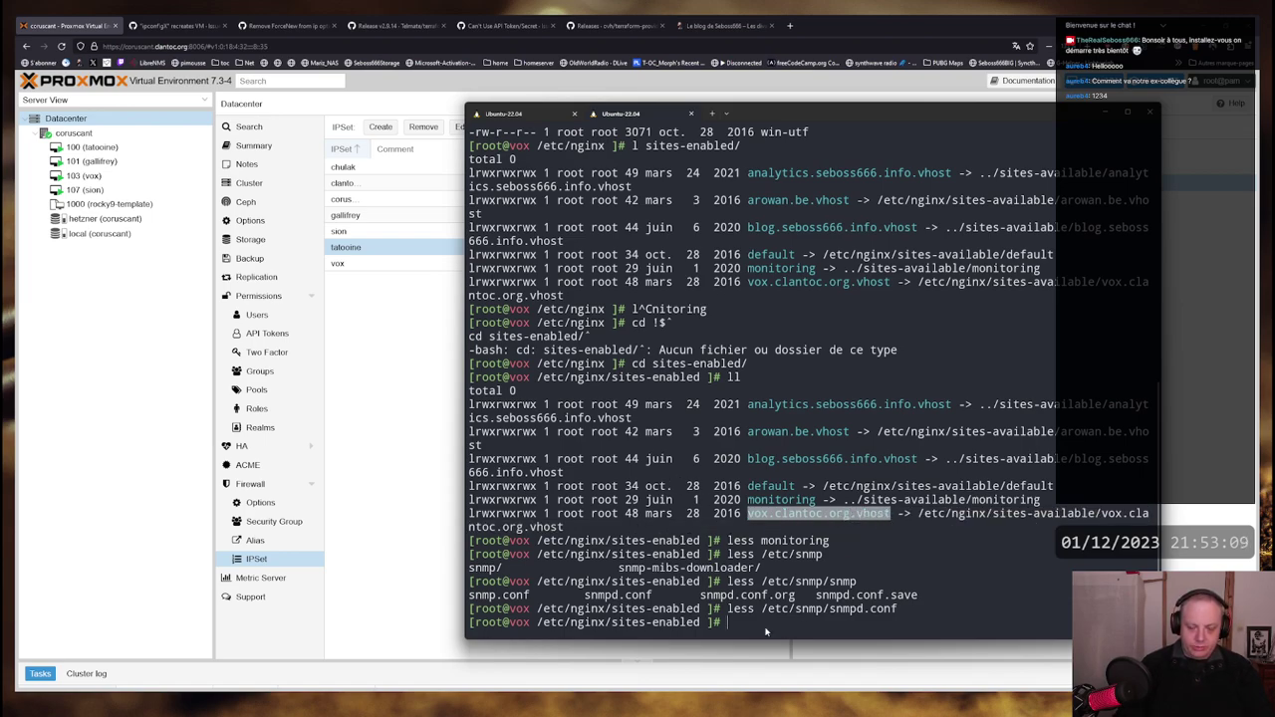
{"action": "left_click_drag", "start_coordinate": [749, 516], "coordinate": [891, 514]}
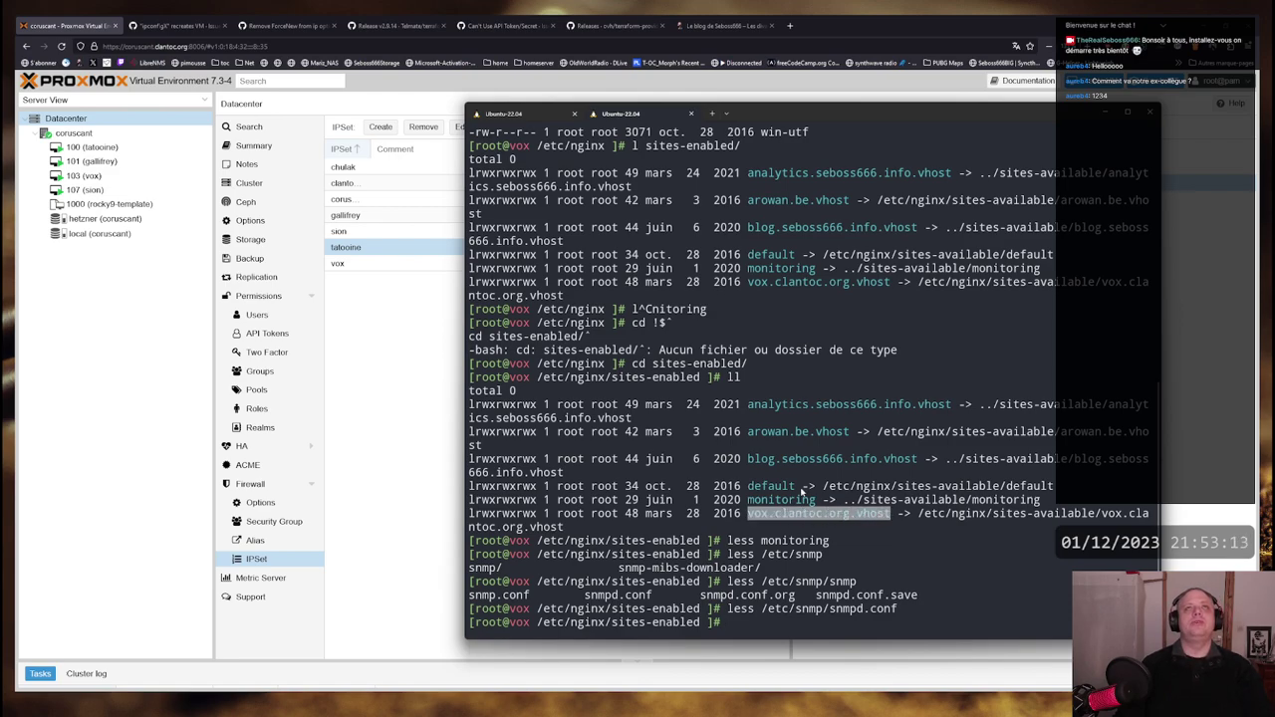
{"action": "mouse_move", "coordinate": [749, 516]}
{"action": "left_mouse_down"}
{"action": "mouse_move", "coordinate": [893, 513]}
{"action": "mouse_move", "coordinate": [769, 516]}
{"action": "left_mouse_up"}
{"action": "left_click", "coordinate": [850, 518]}
{"action": "left_click", "coordinate": [784, 523]}
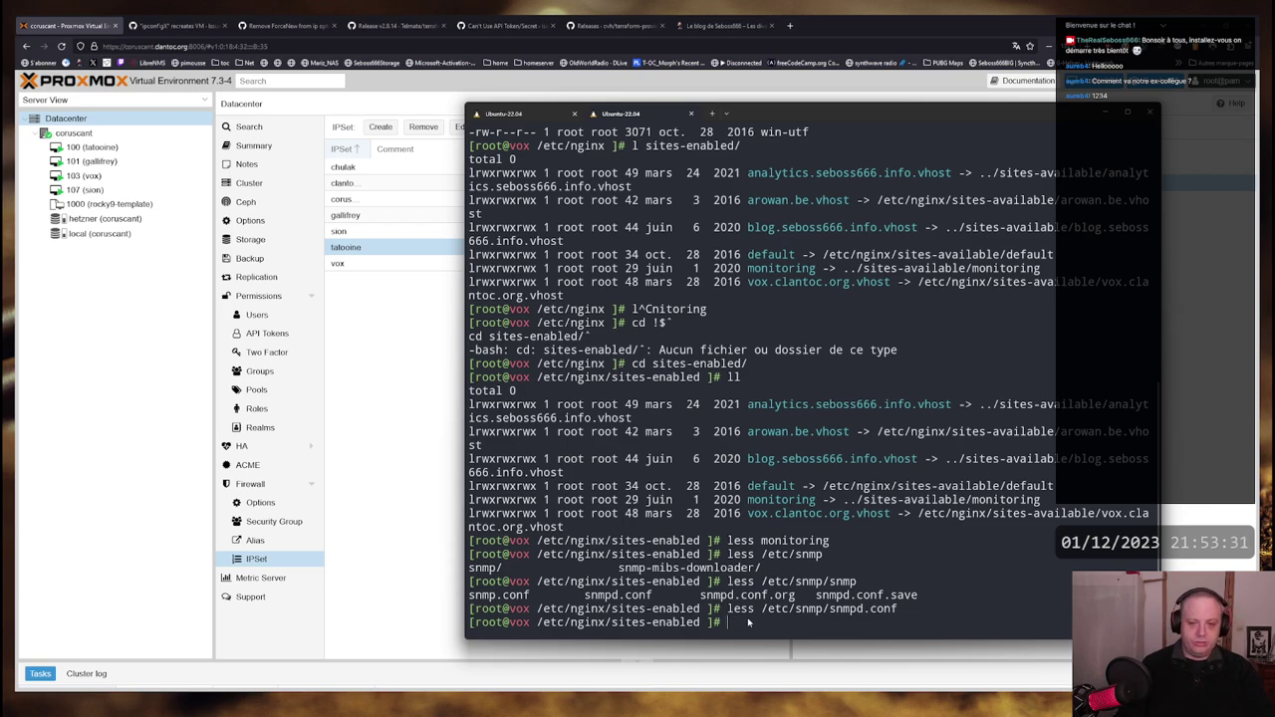
{"action": "left_click_drag", "start_coordinate": [747, 513], "coordinate": [890, 515]}
{"action": "left_click", "coordinate": [833, 543]}
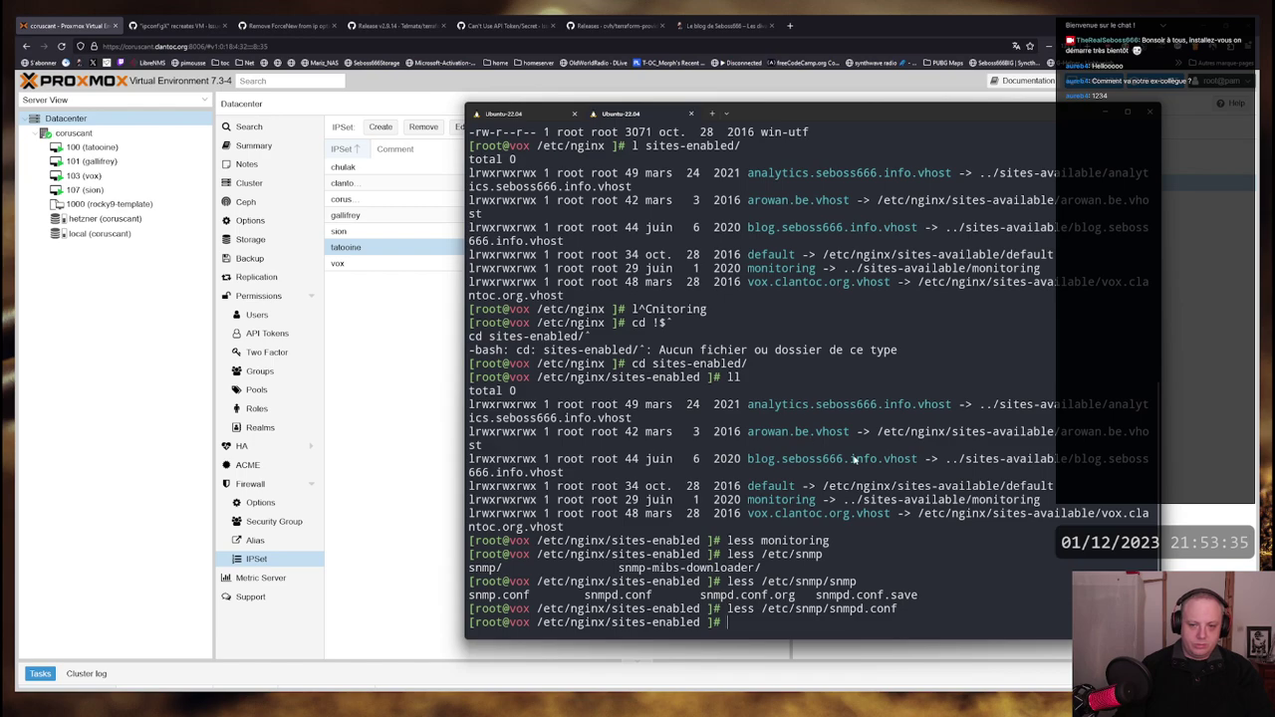
- Open blog.seboss666.info.vhost in less and highlight the error503.html maintenance path
{"action": "type", "text": "less b"}
{"action": "key", "text": "Tab"}
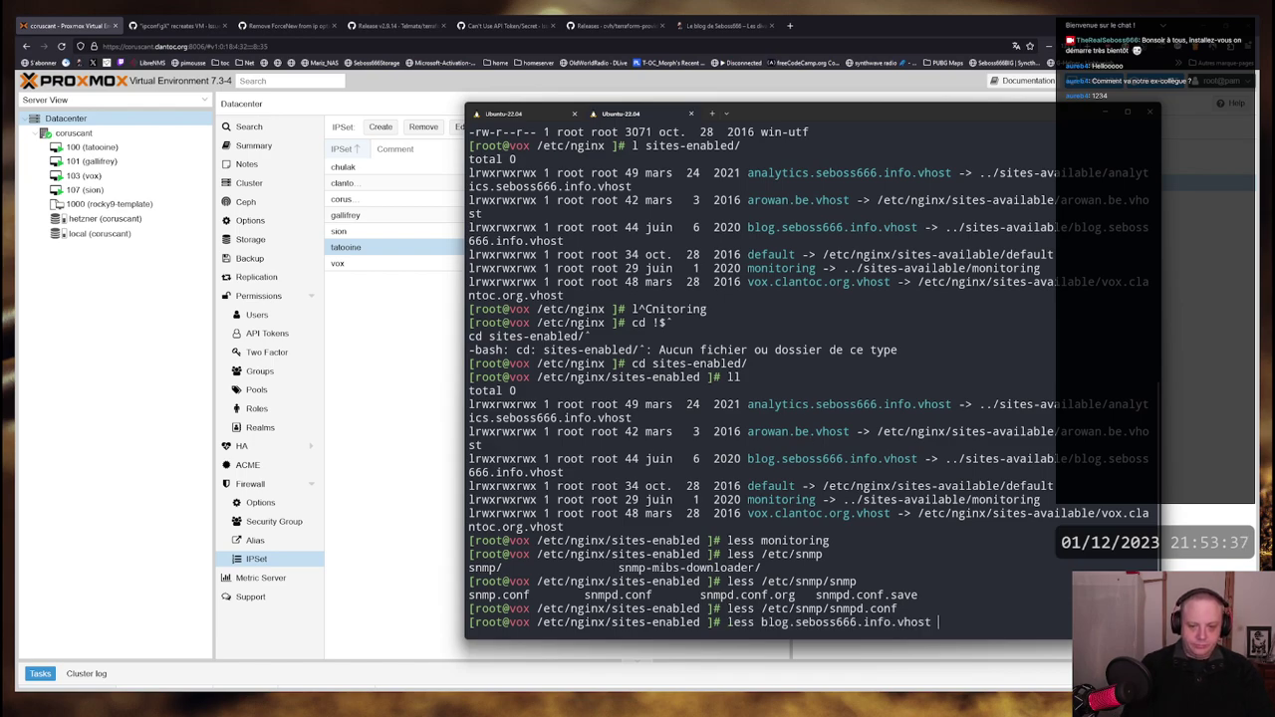
{"action": "key", "text": "Return"}
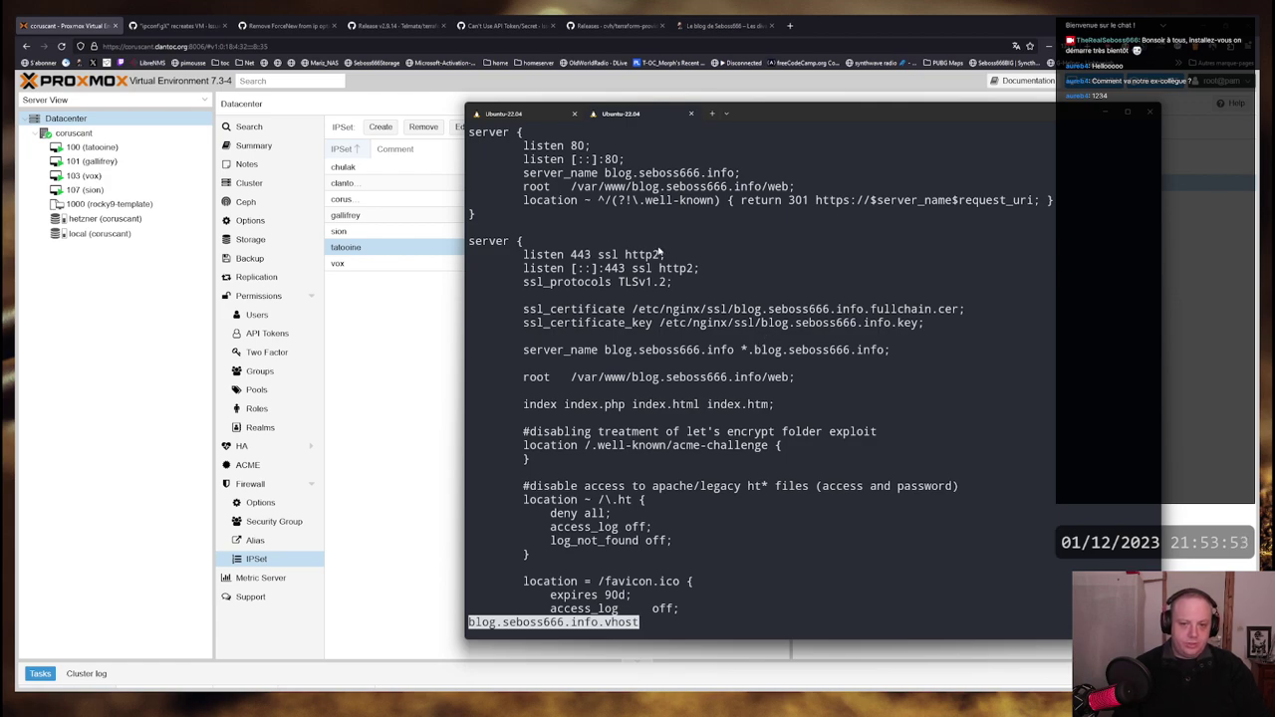
{"action": "scroll", "coordinate": [658, 251], "scroll_direction": "down", "scroll_amount": 6}
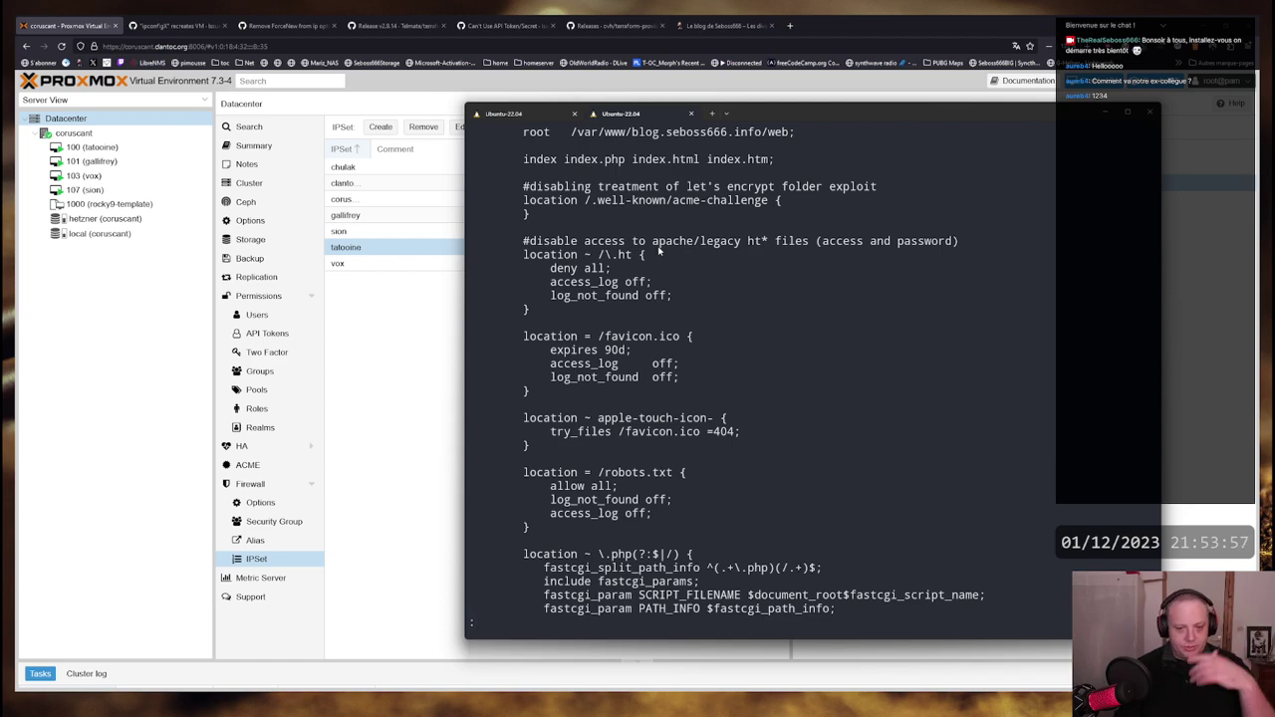
{"action": "scroll", "coordinate": [658, 251], "scroll_direction": "down", "scroll_amount": 10}
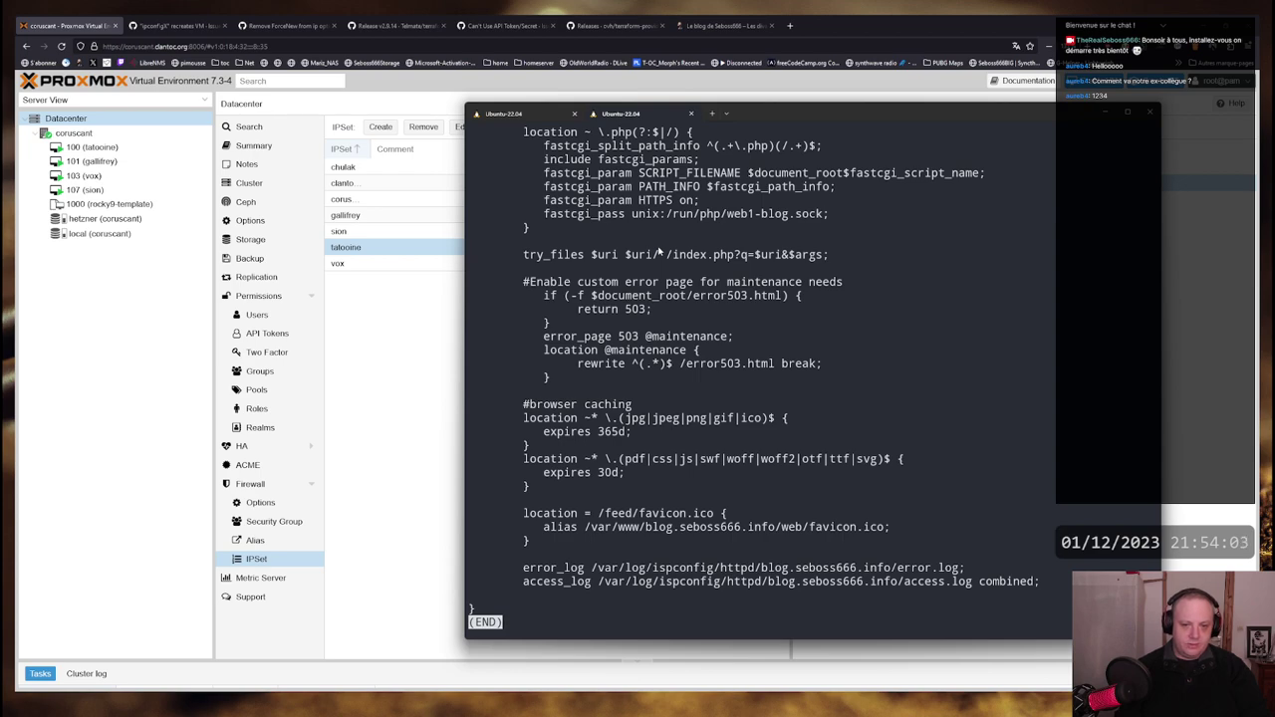
{"action": "scroll", "coordinate": [658, 251], "scroll_direction": "up", "scroll_amount": 4}
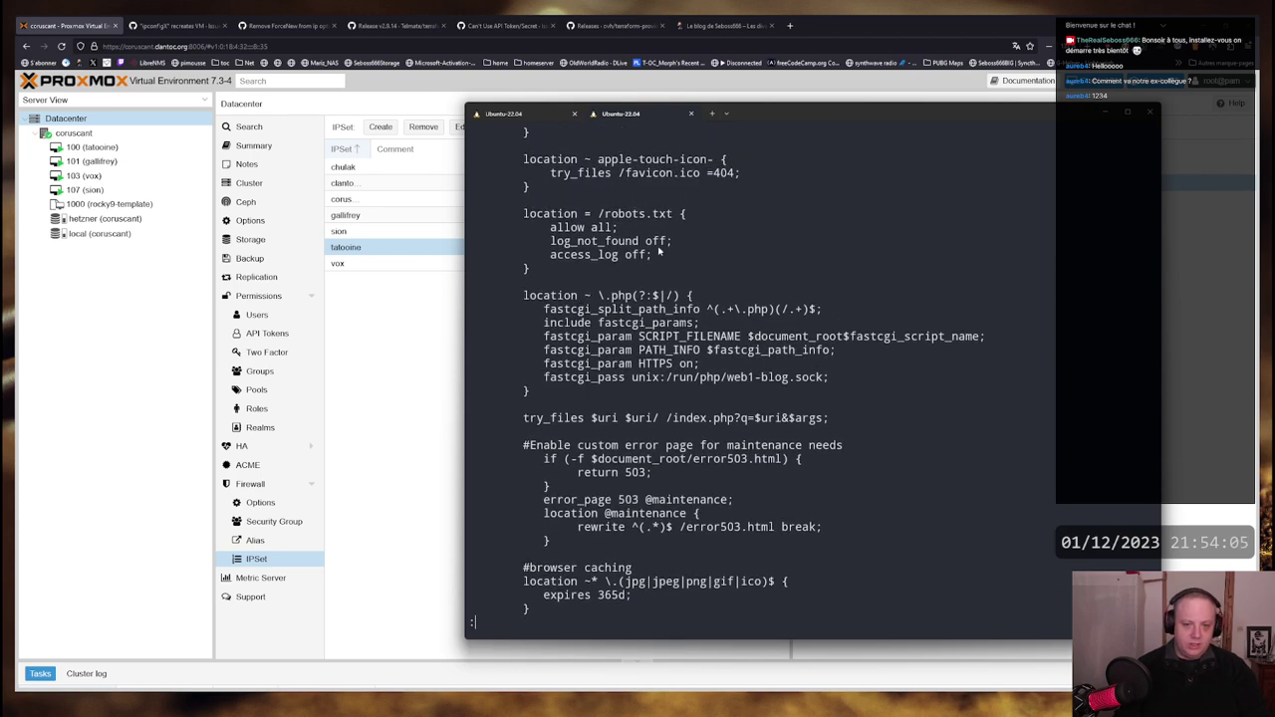
{"action": "left_click_drag", "start_coordinate": [687, 459], "coordinate": [798, 459]}
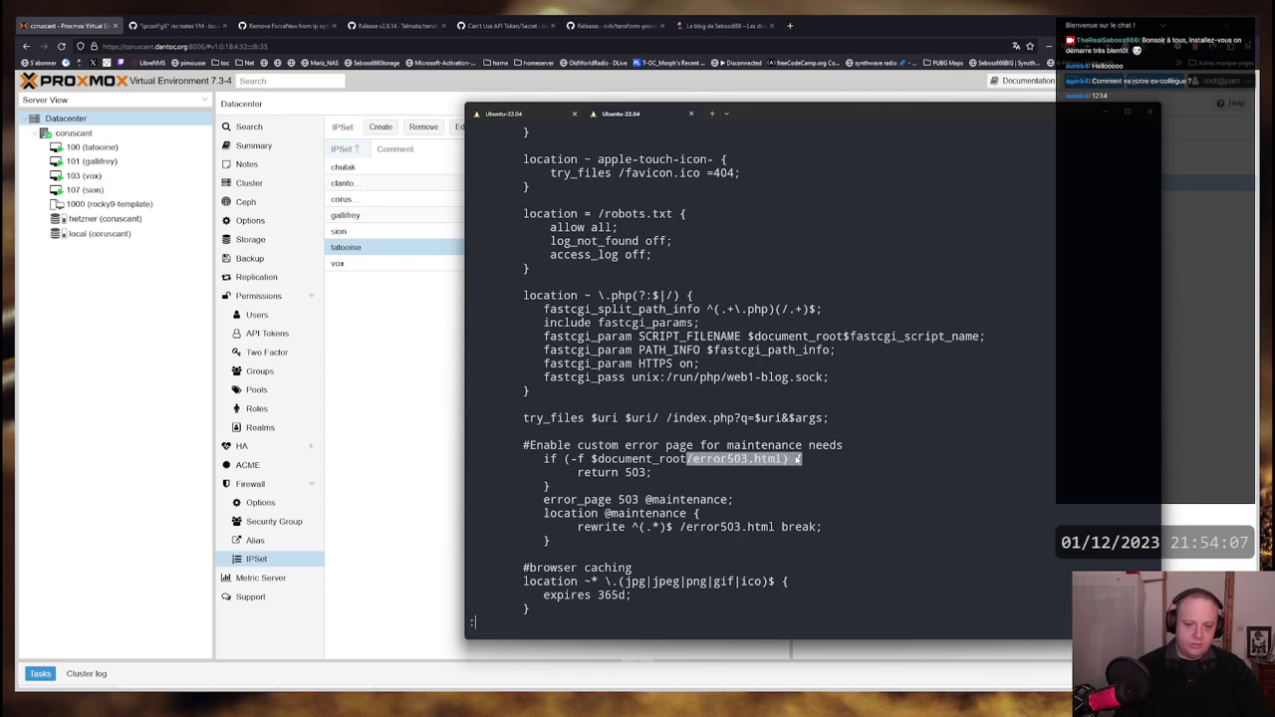
{"action": "left_click", "coordinate": [754, 425]}
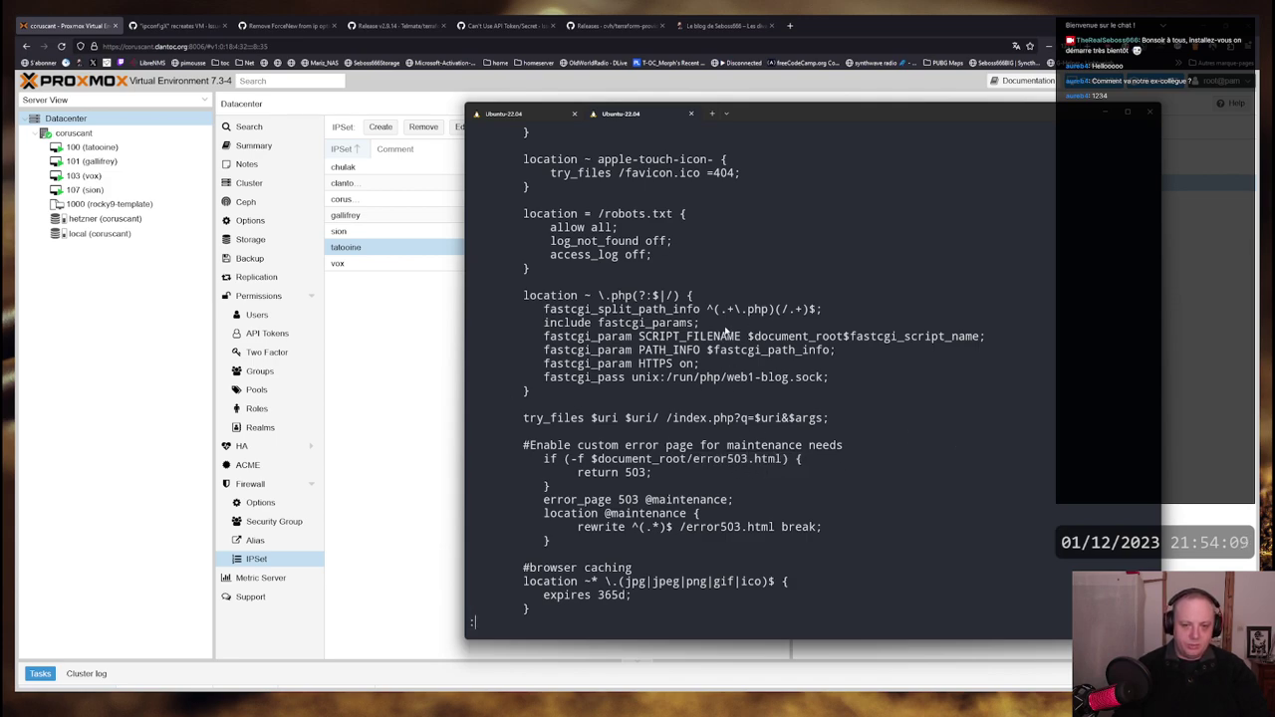
- Scroll up to mark the ssl_certificate and key path lines, then quit the pager
{"action": "scroll", "coordinate": [879, 413], "scroll_direction": "up", "scroll_amount": 5}
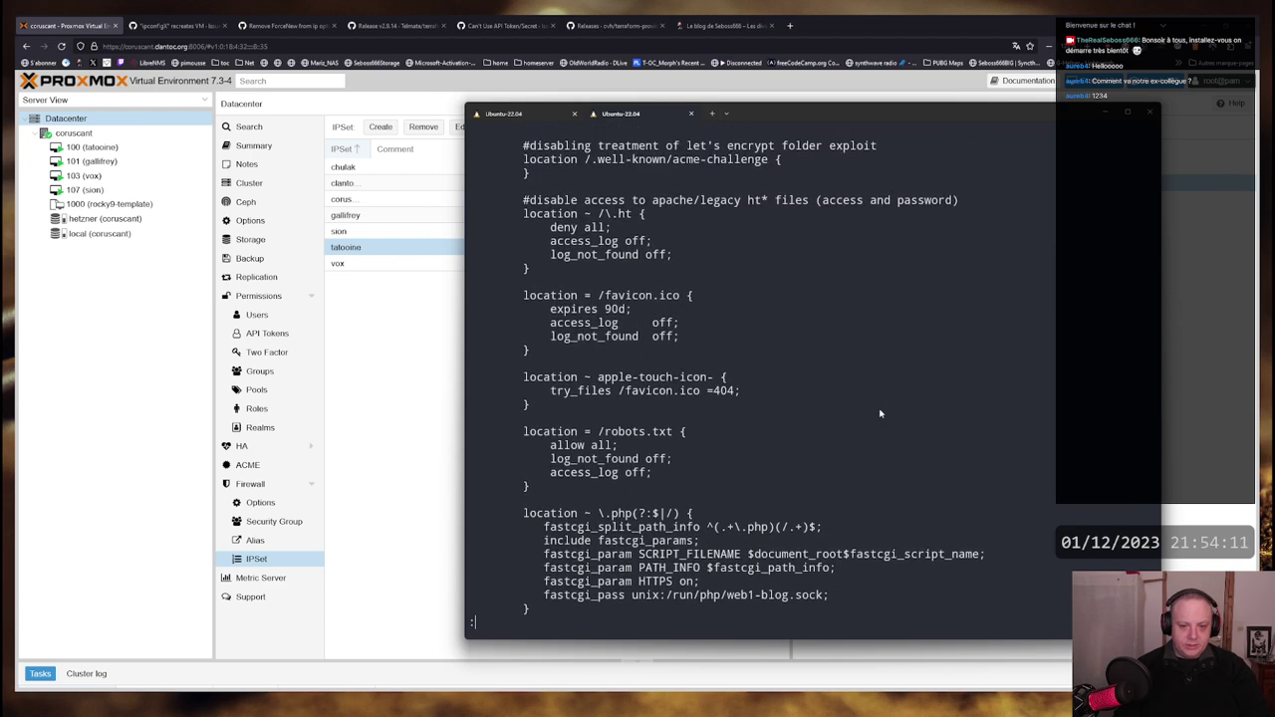
{"action": "scroll", "coordinate": [879, 413], "scroll_direction": "down", "scroll_amount": 1}
{"action": "scroll", "coordinate": [880, 413], "scroll_direction": "up", "scroll_amount": 2}
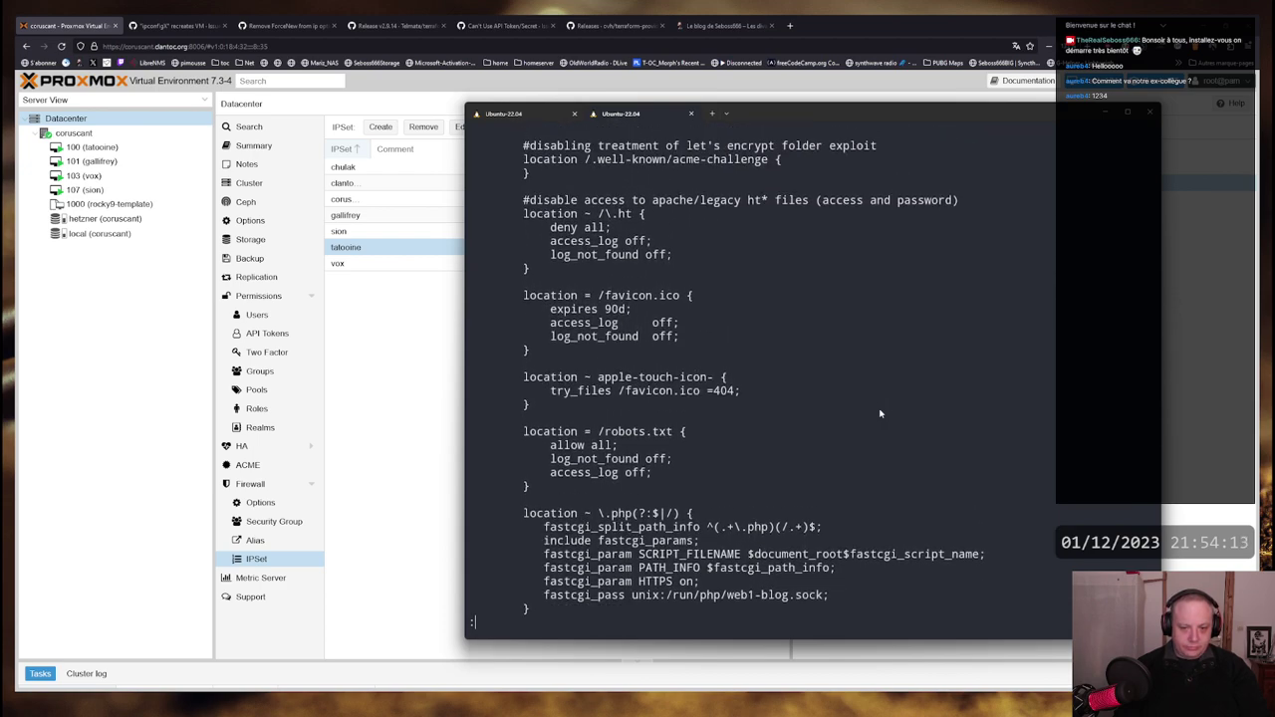
{"action": "scroll", "coordinate": [880, 413], "scroll_direction": "up", "scroll_amount": 3}
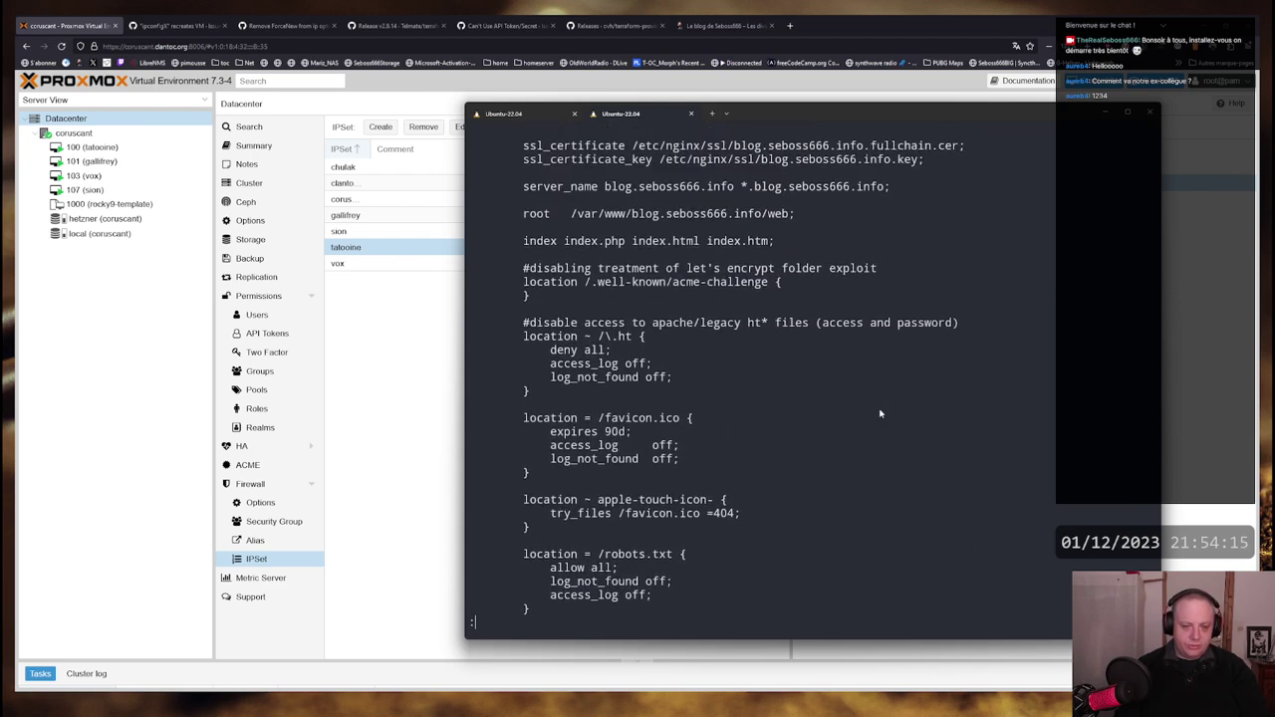
{"action": "scroll", "coordinate": [880, 414], "scroll_direction": "up", "scroll_amount": 3}
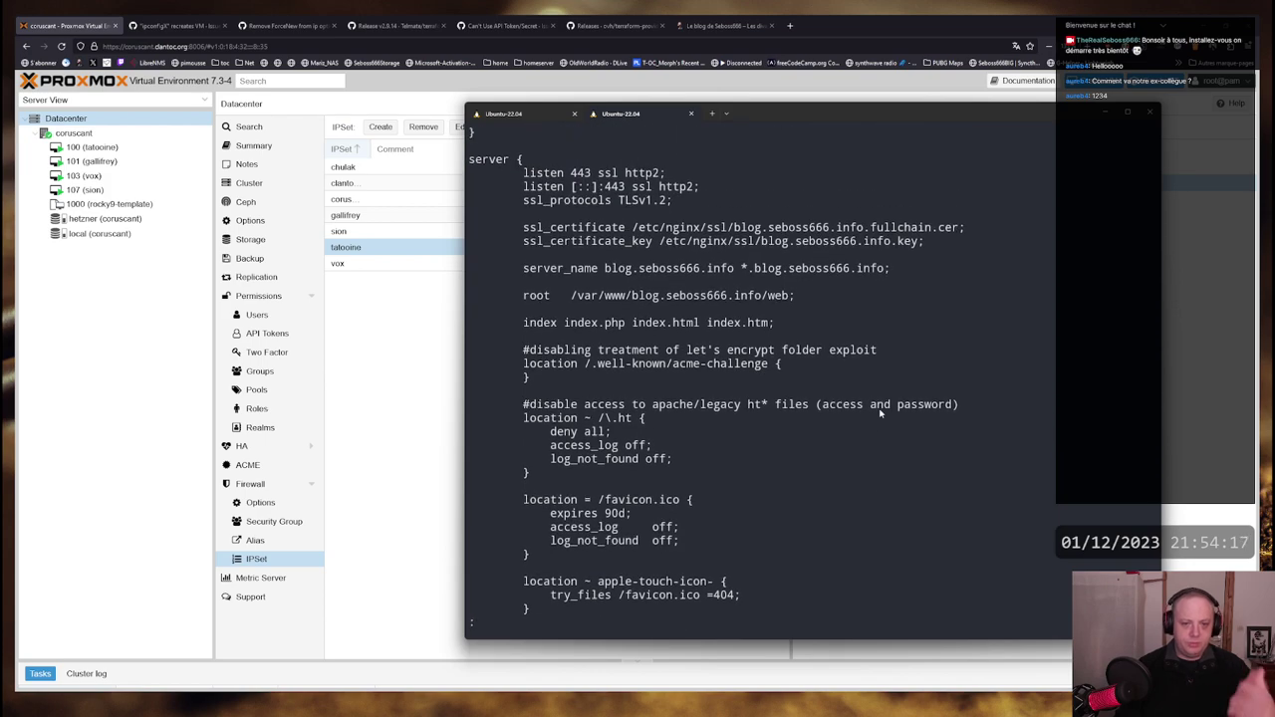
{"action": "scroll", "coordinate": [879, 414], "scroll_direction": "up", "scroll_amount": 3}
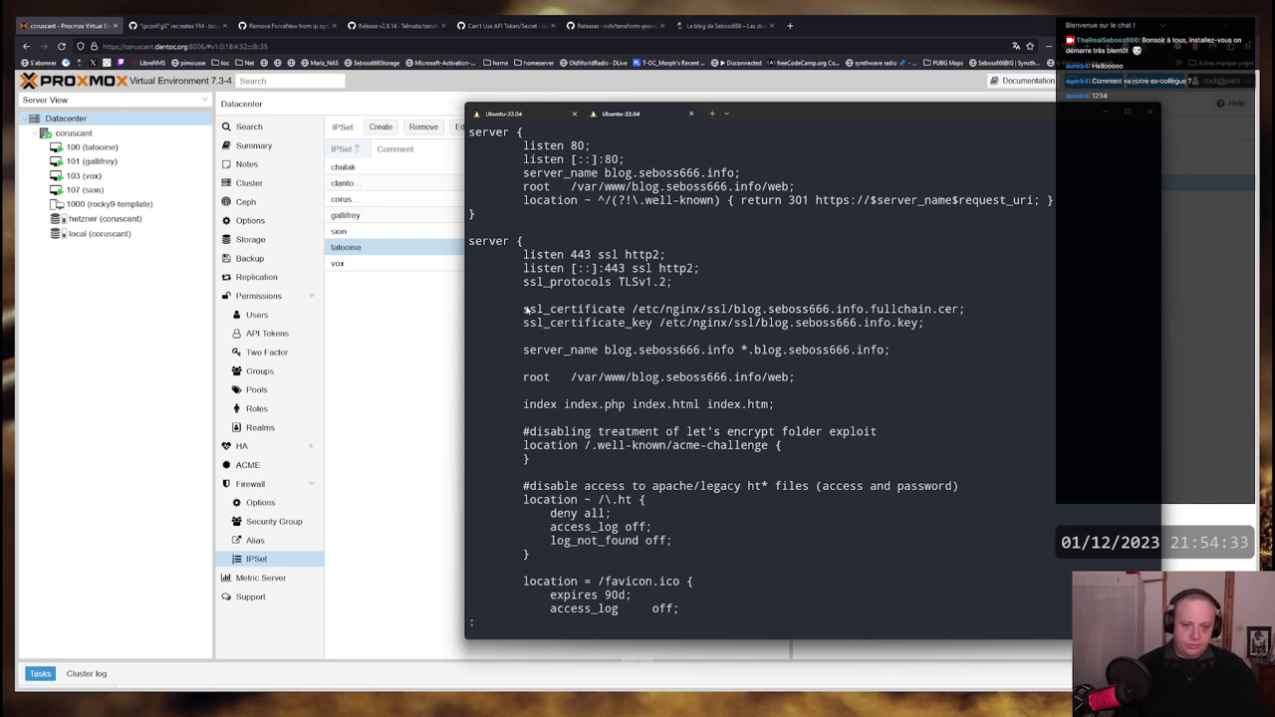
{"action": "mouse_move", "coordinate": [524, 310]}
{"action": "left_mouse_down"}
{"action": "mouse_move", "coordinate": [923, 324]}
{"action": "mouse_move", "coordinate": [632, 324]}
{"action": "mouse_move", "coordinate": [525, 309]}
{"action": "left_mouse_up"}
{"action": "left_click", "coordinate": [925, 323]}
{"action": "left_click", "coordinate": [528, 311]}
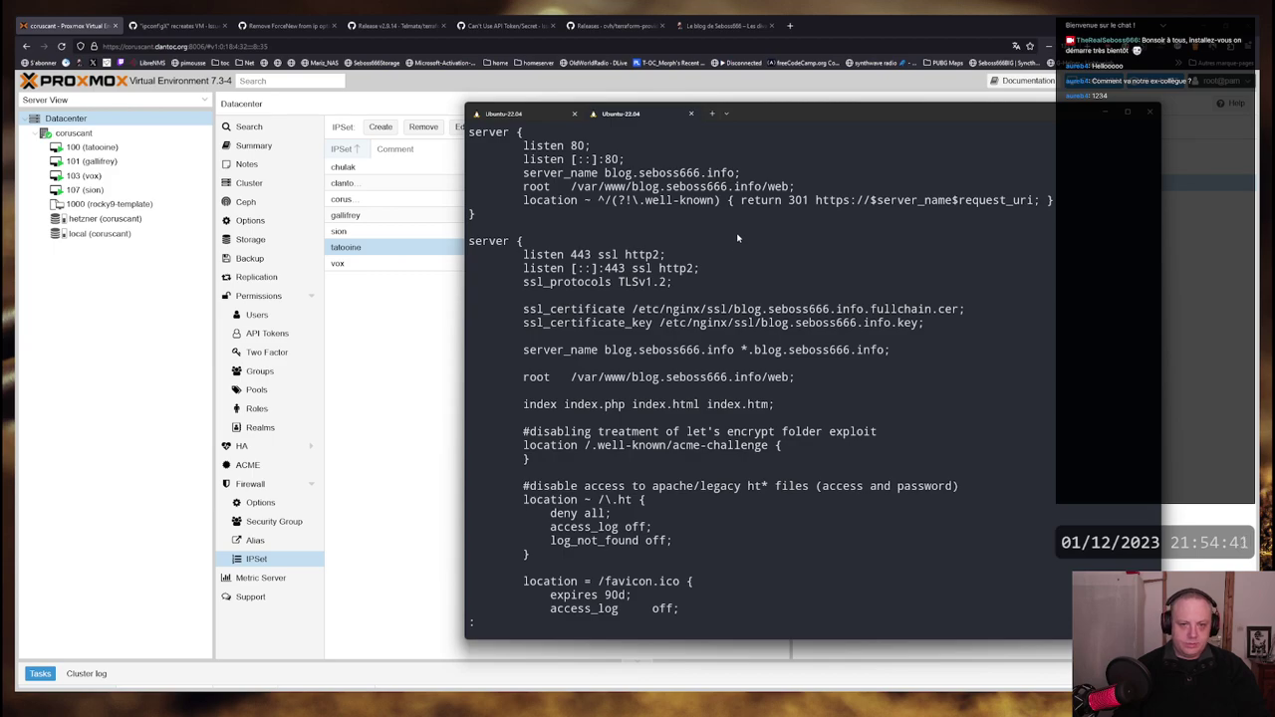
{"action": "scroll", "coordinate": [738, 238], "scroll_direction": "down", "scroll_amount": 7}
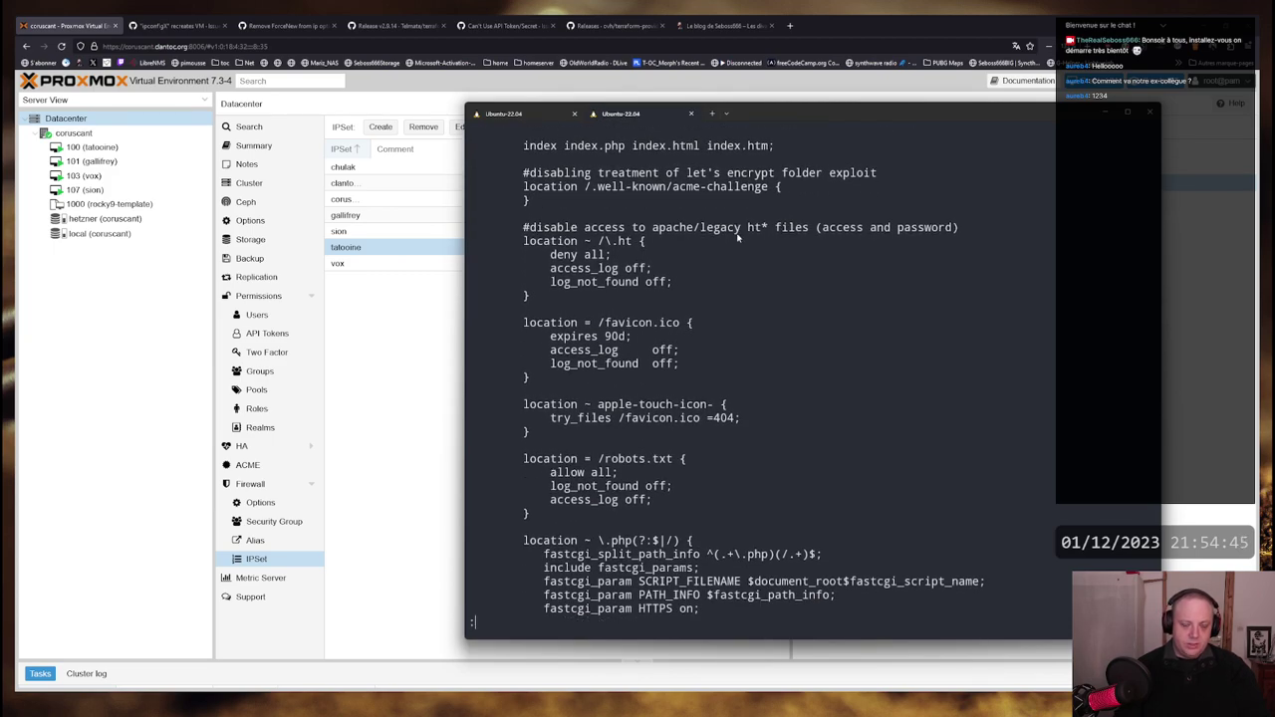
{"action": "key", "text": "q"}
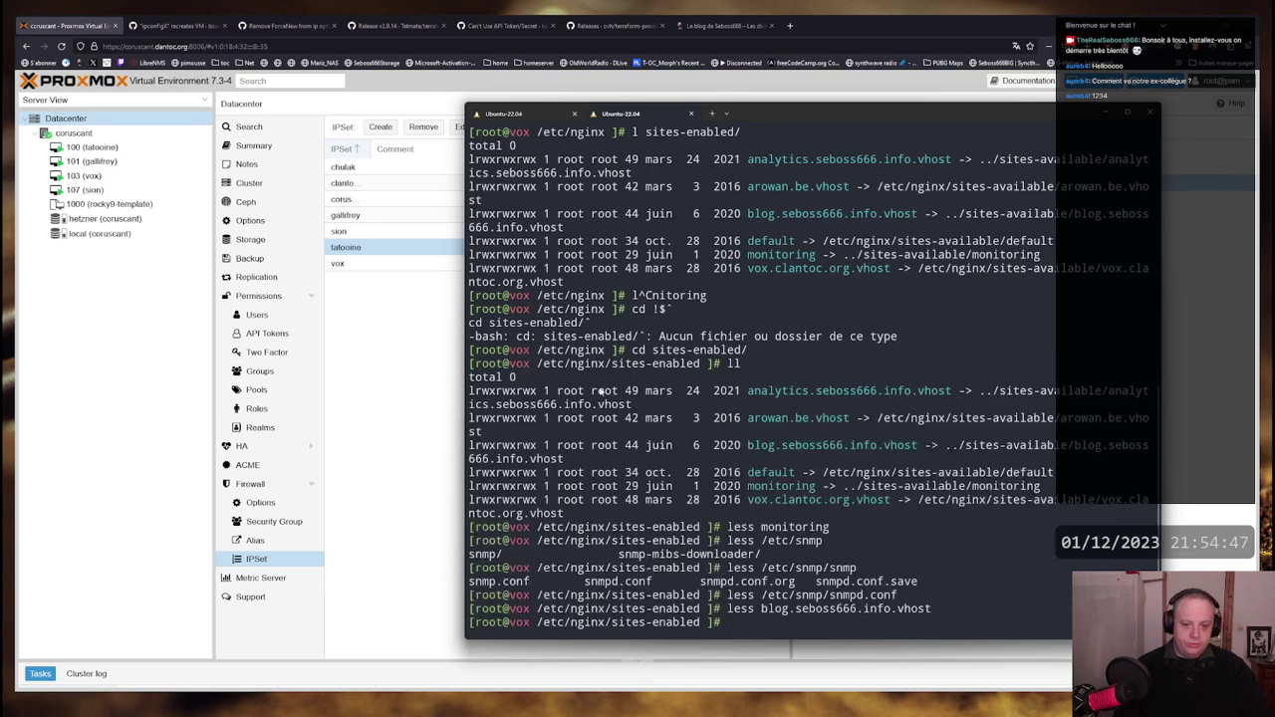
- Reopen the blog vhost, highlight http2 on the listen 443 line, and quit less
{"action": "key", "text": "Up"}
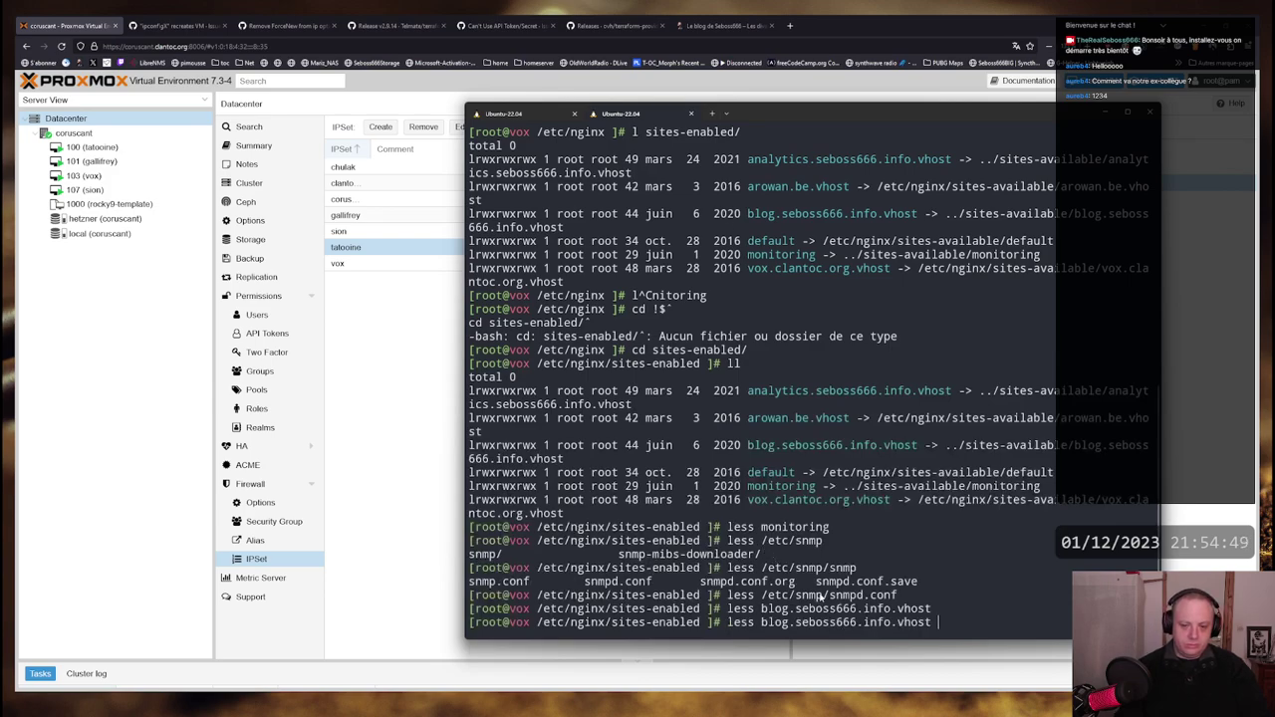
{"action": "key", "text": "Return"}
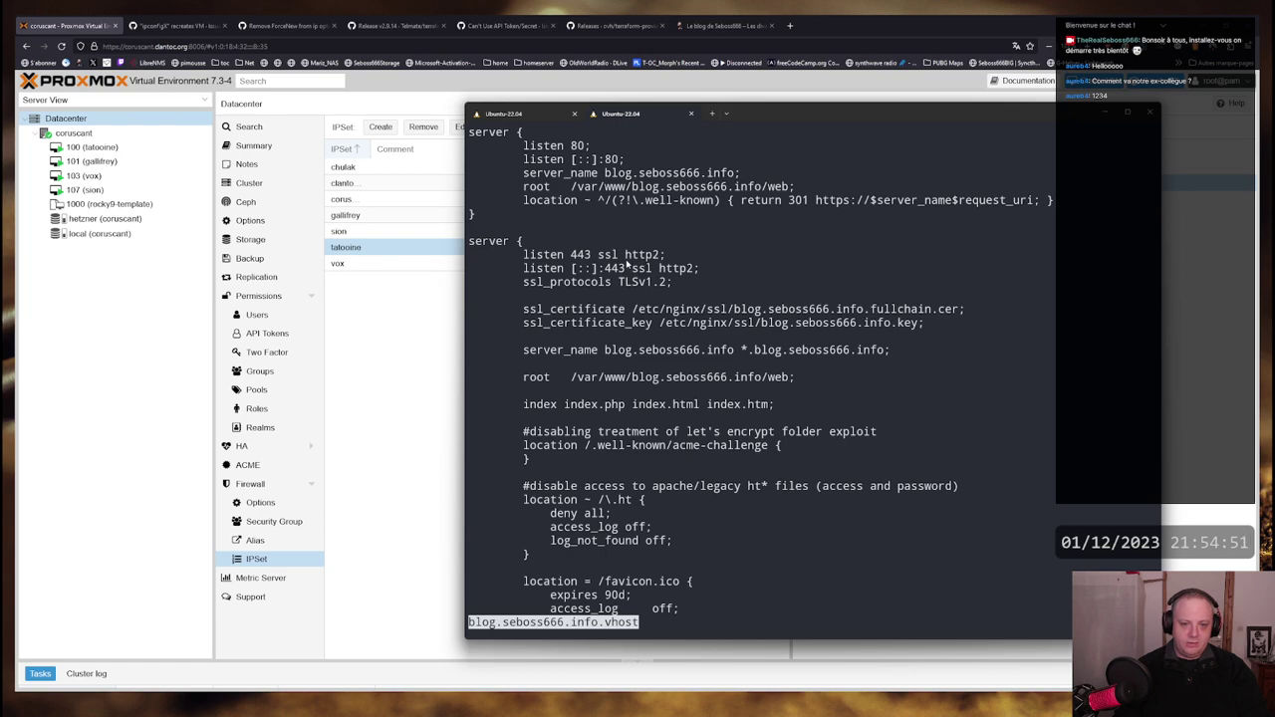
{"action": "left_click_drag", "start_coordinate": [626, 256], "coordinate": [660, 256]}
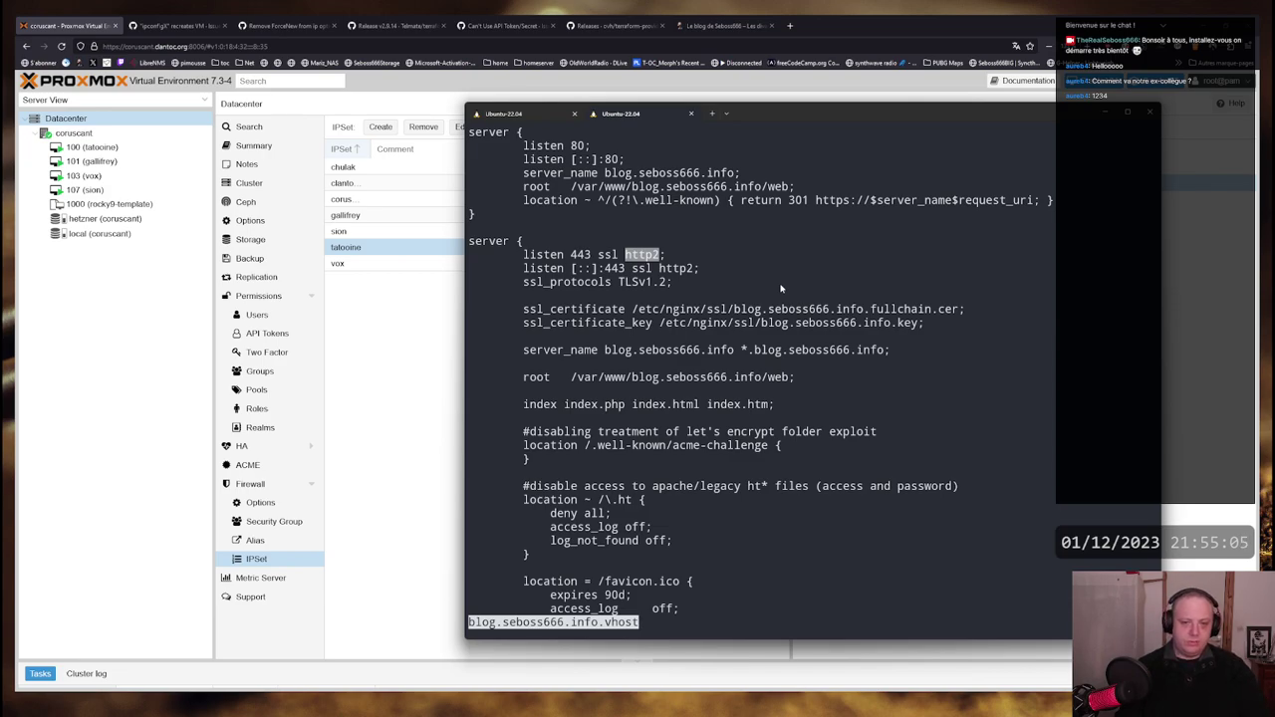
{"action": "key", "text": "q"}
- Switch to the tatooine ssh session
{"action": "key", "text": "Up"}
{"action": "key", "text": "Down"}
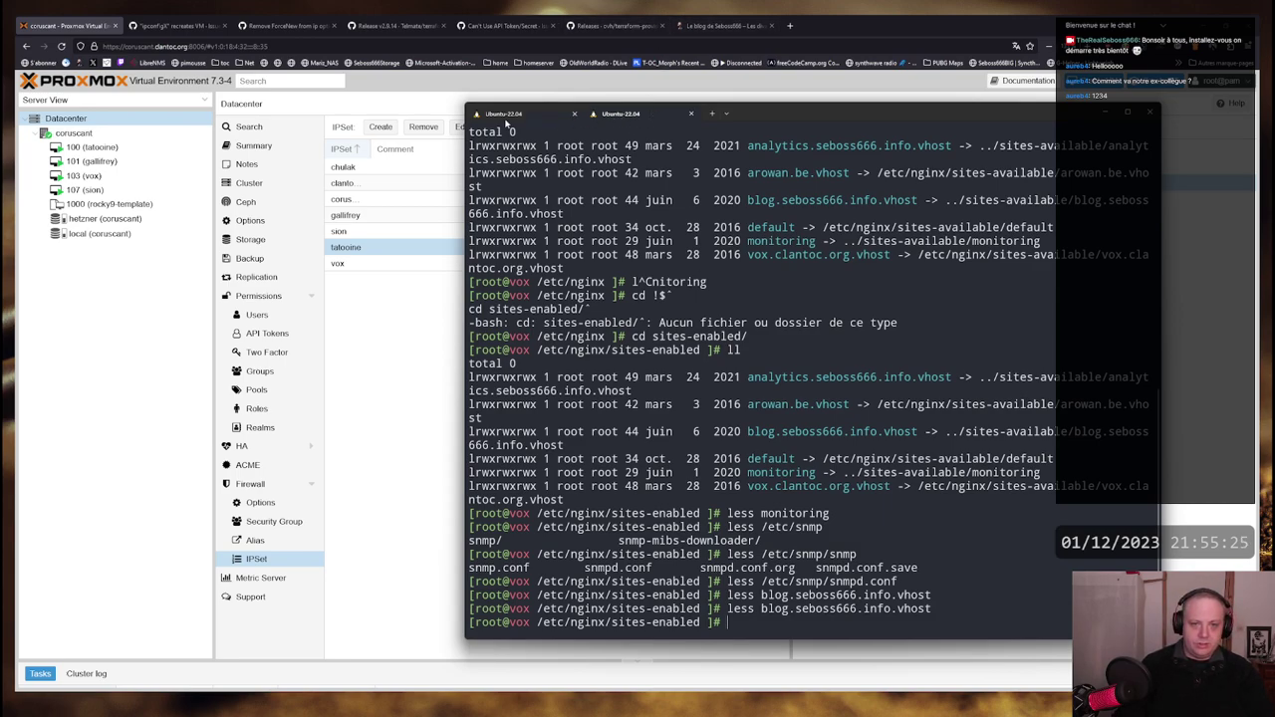
{"action": "left_click", "coordinate": [626, 113]}
- Run dig blog.seboss666.info twice in a new local shell, noting the TTL of 0
{"action": "key", "text": "ctrl+shift+Tab"}
{"action": "key", "text": "ctrl+shift+t"}
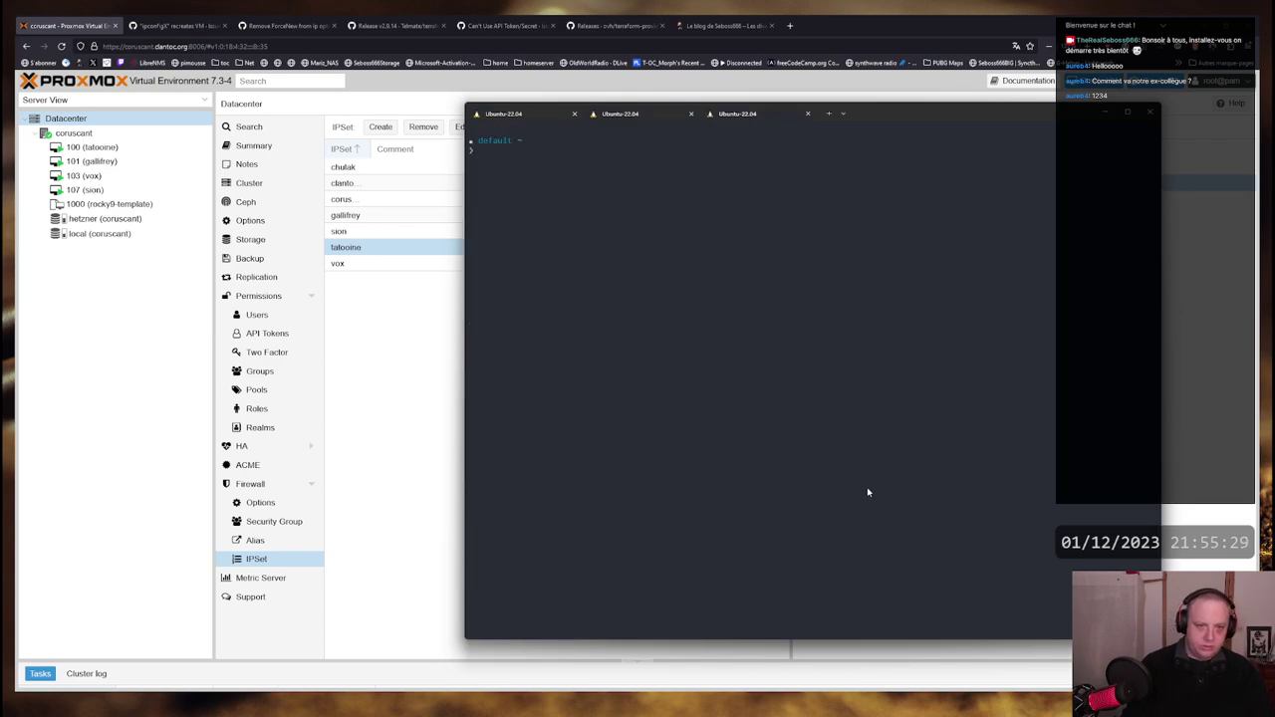
{"action": "type", "text": "dig bl"}
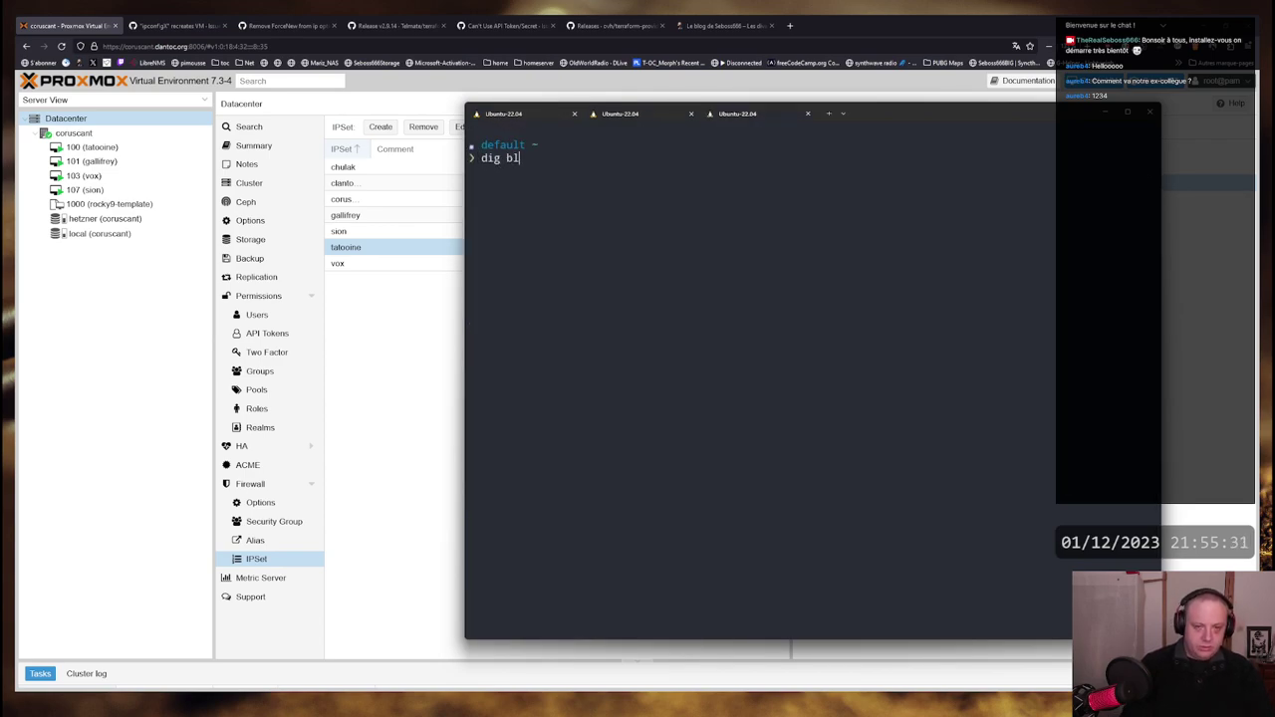
{"action": "type", "text": "og.seboss666.info"}
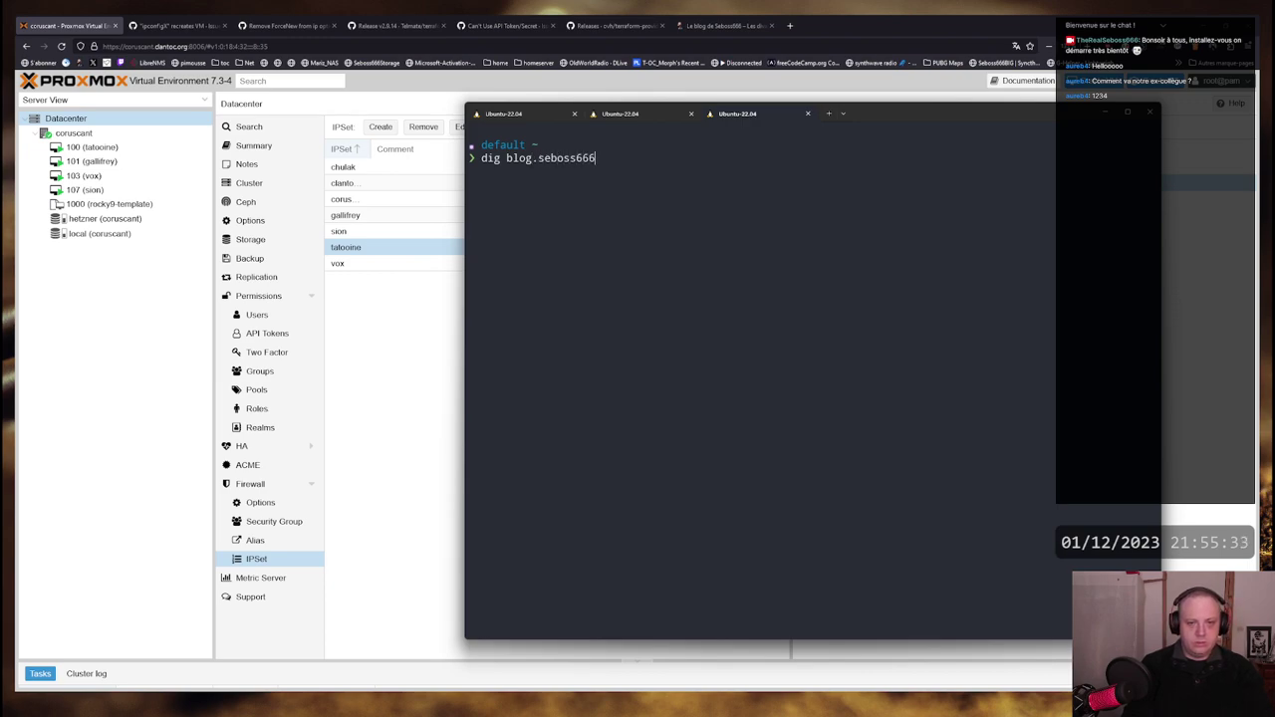
{"action": "key", "text": "Return"}
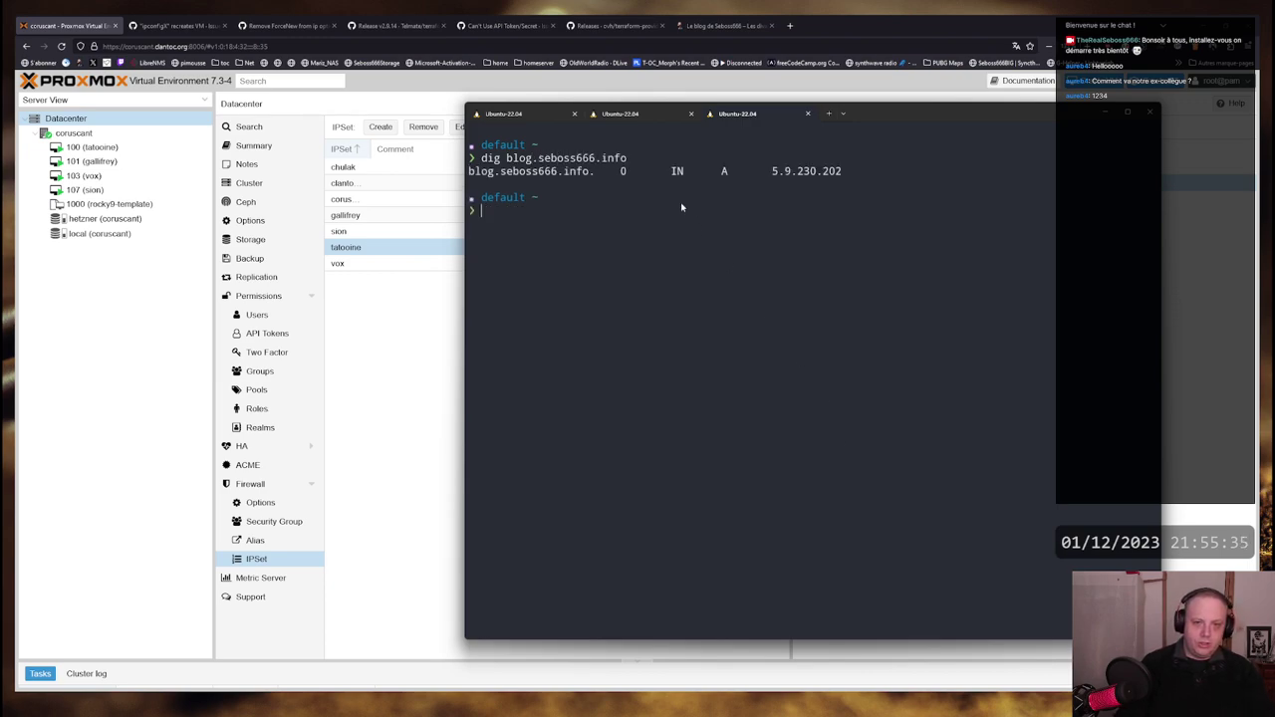
{"action": "double_click", "coordinate": [625, 172]}
{"action": "left_click", "coordinate": [624, 171]}
{"action": "key", "text": "Up"}
{"action": "key", "text": "Return"}
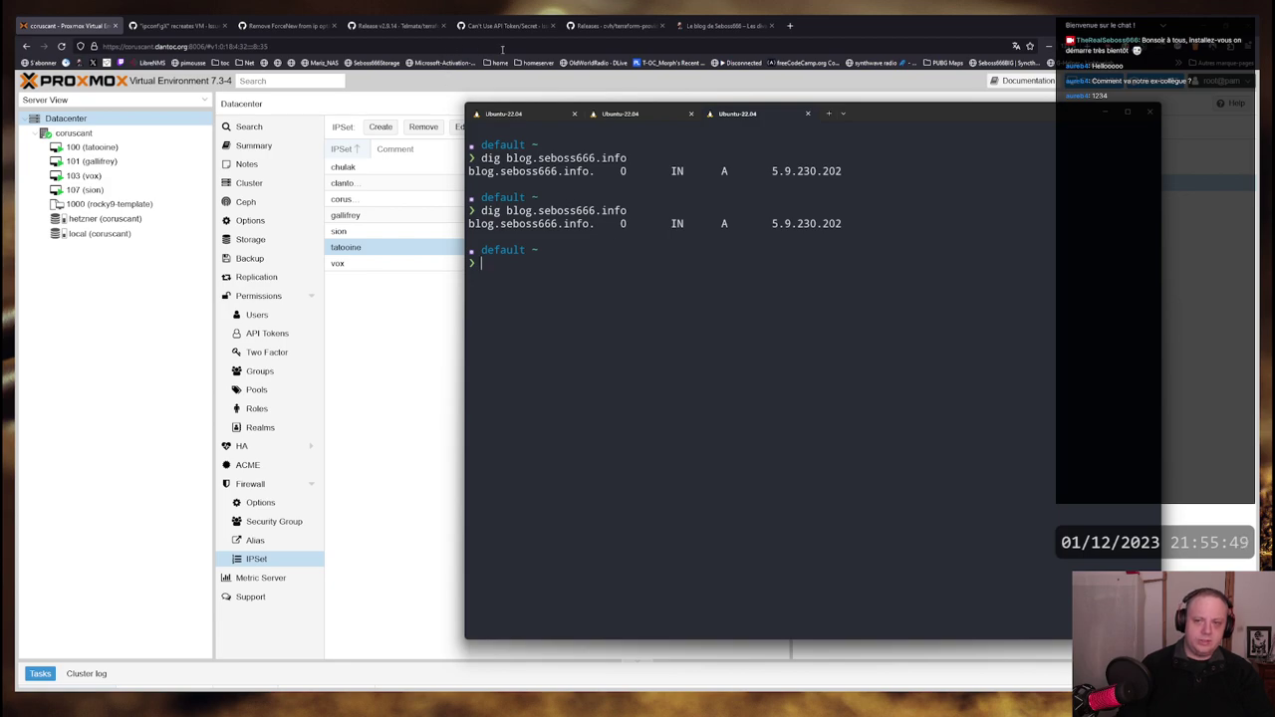
- Search 'dns ttl zero' in a new tab and open the first IONOS TTL article
{"action": "left_click", "coordinate": [790, 24]}
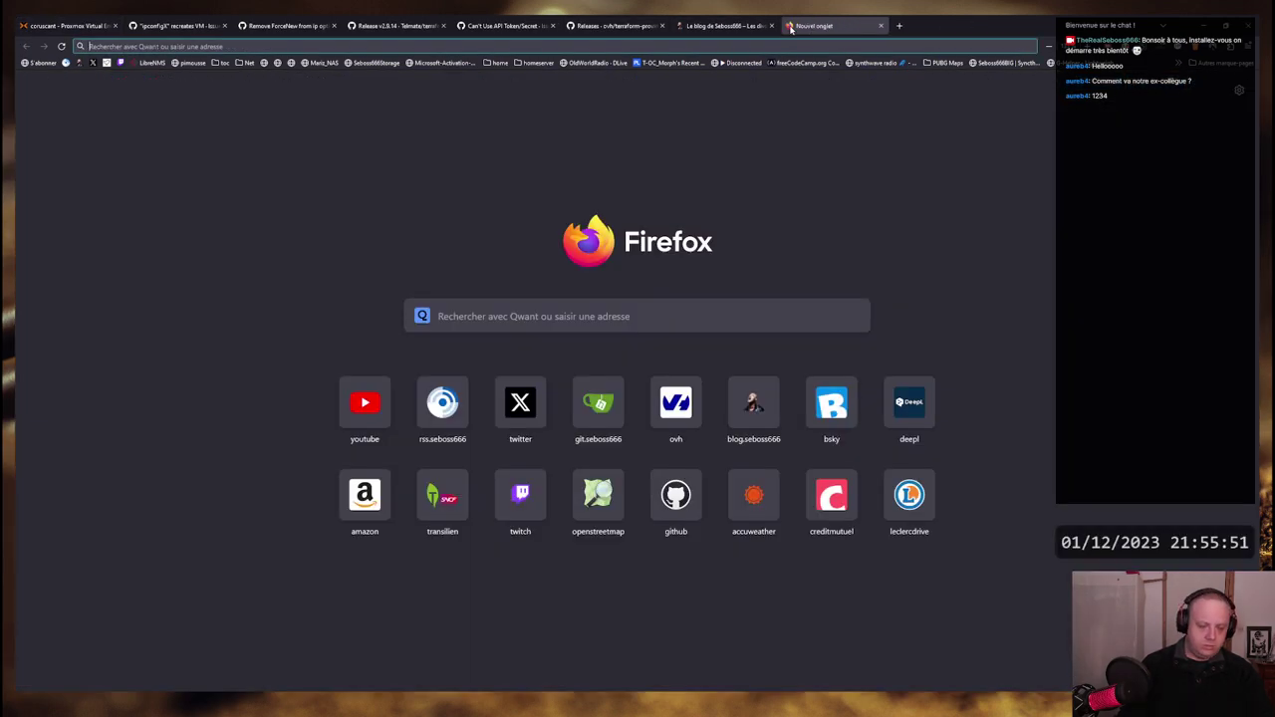
{"action": "type", "text": "dns ttl 0"}
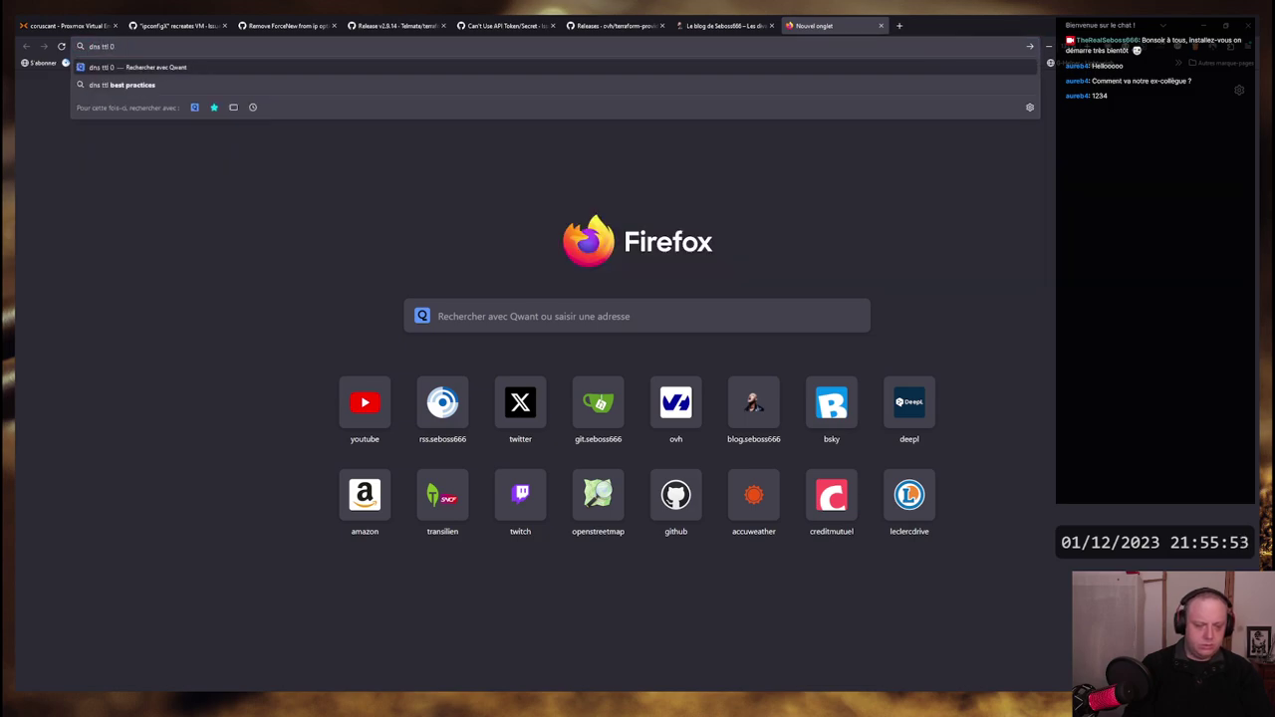
{"action": "key", "text": "BackSpace"}
{"action": "type", "text": "zero"}
{"action": "key", "text": "Return"}
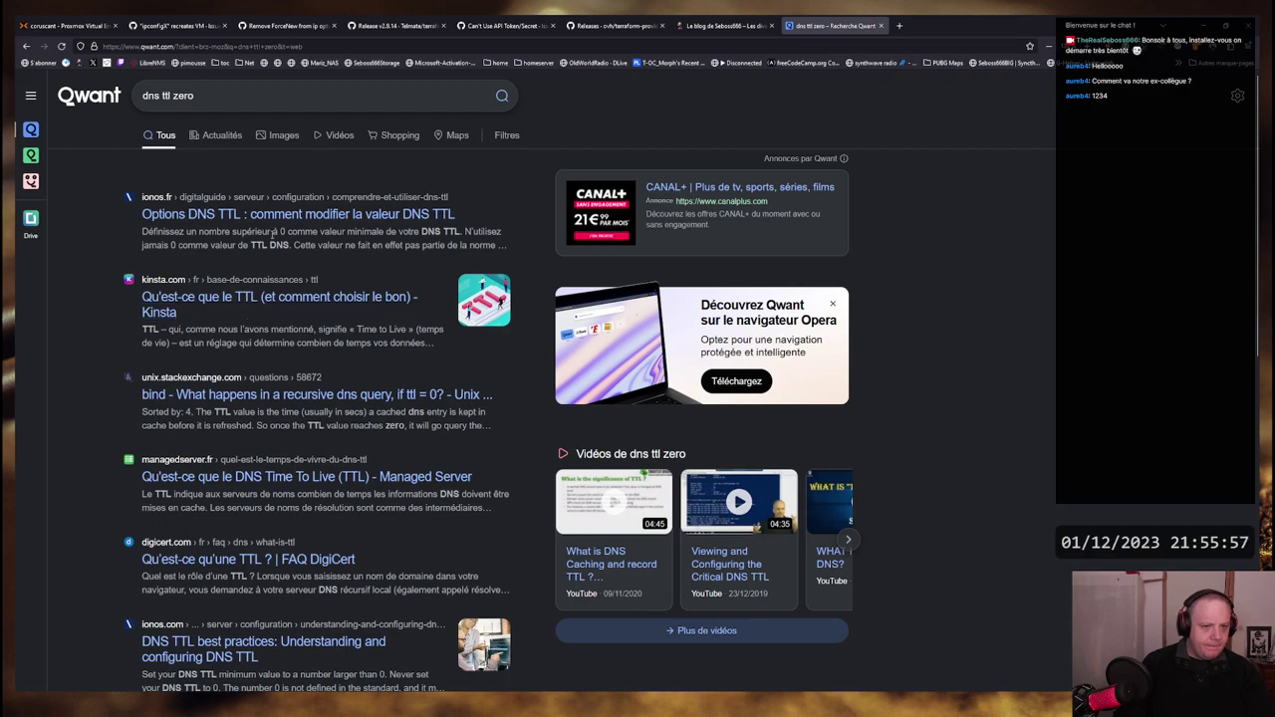
{"action": "left_click_drag", "start_coordinate": [169, 231], "coordinate": [435, 240]}
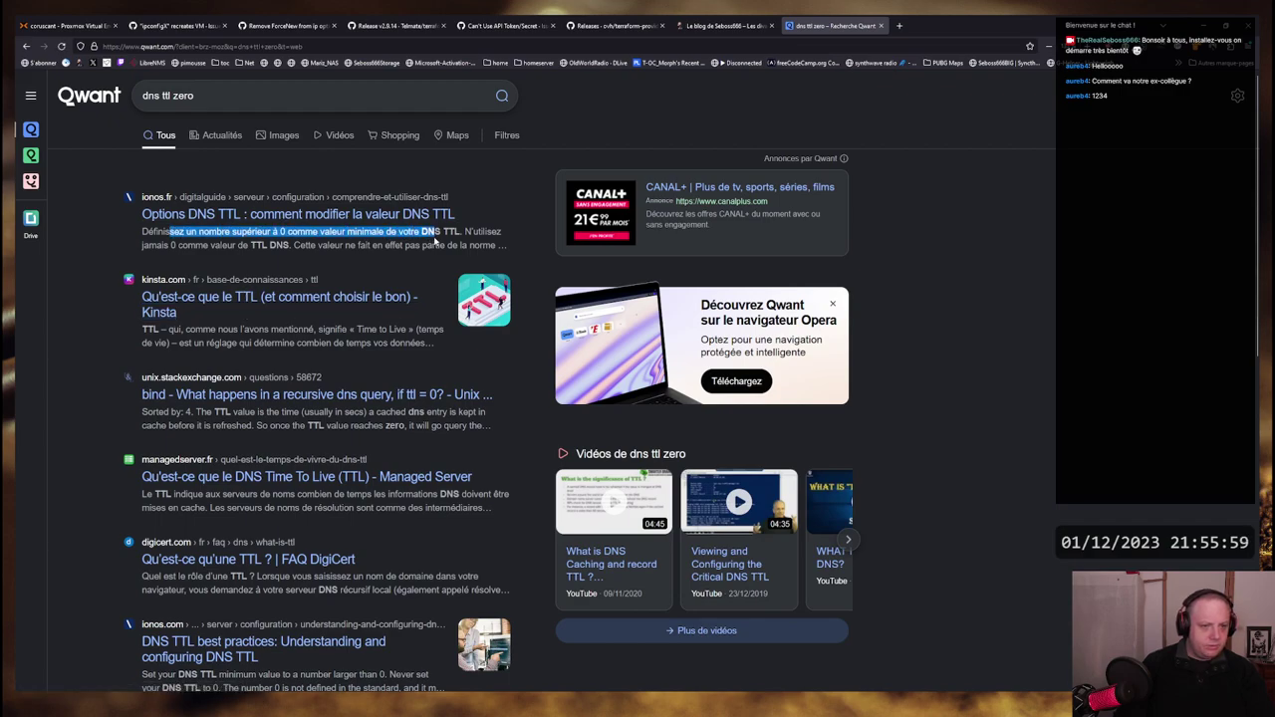
{"action": "left_click", "coordinate": [305, 243]}
{"action": "left_click_drag", "start_coordinate": [148, 245], "coordinate": [421, 245]}
{"action": "left_click", "coordinate": [420, 245]}
{"action": "middle_click", "coordinate": [329, 214]}
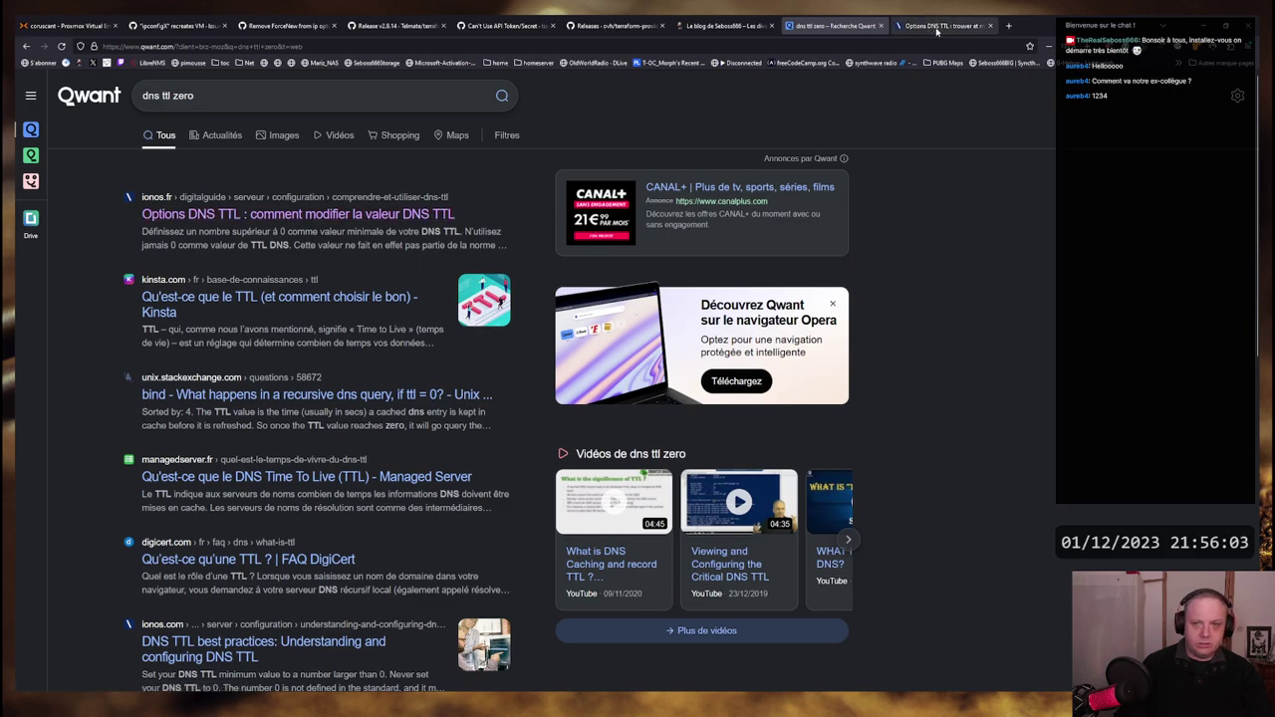
{"action": "left_click", "coordinate": [942, 25]}
- Dismiss the cookie dialog and find the article's warning against a TTL of 0
{"action": "left_click", "coordinate": [817, 371]}
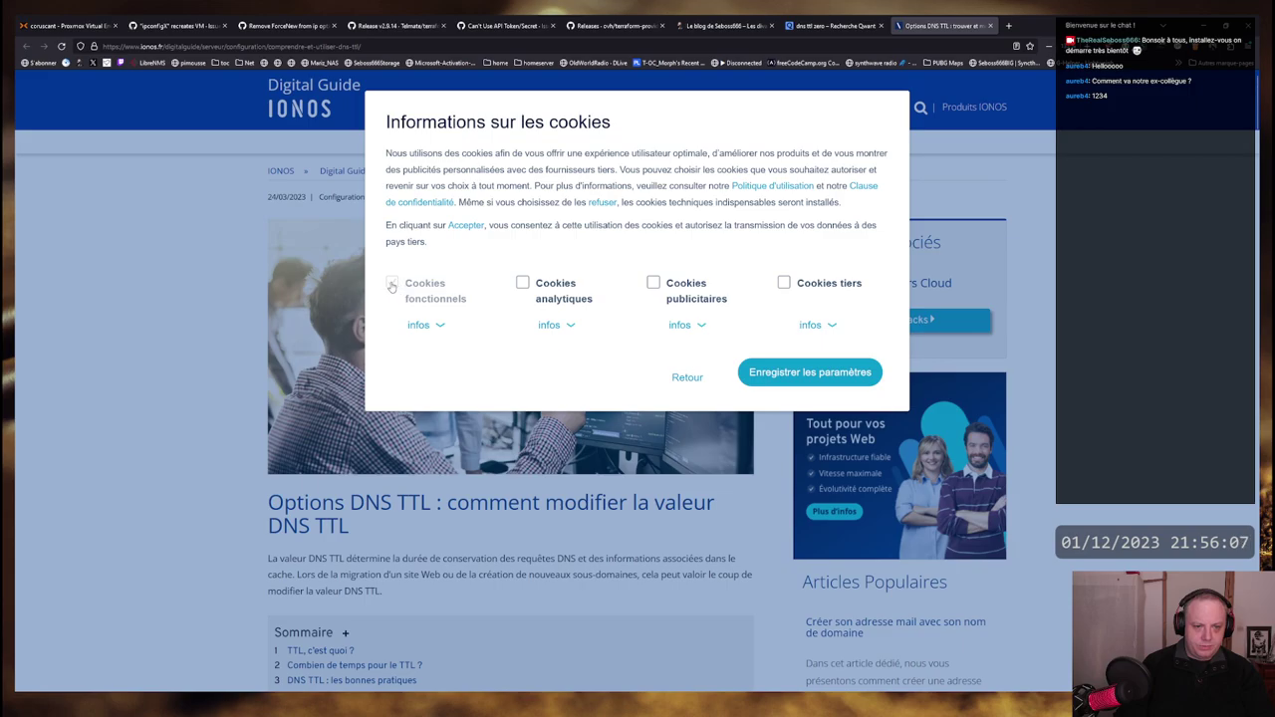
{"action": "scroll", "coordinate": [648, 318], "scroll_direction": "down", "scroll_amount": 4}
{"action": "left_click", "coordinate": [784, 373]}
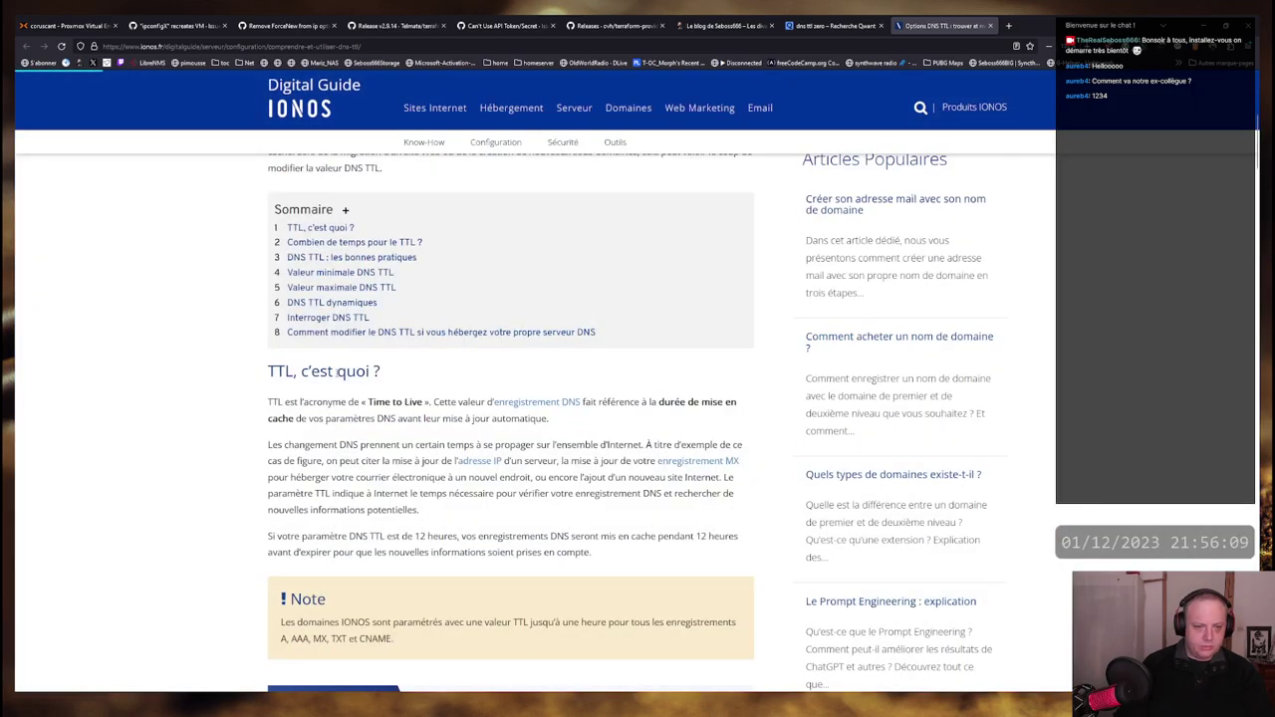
{"action": "scroll", "coordinate": [189, 330], "scroll_direction": "down", "scroll_amount": 5}
{"action": "scroll", "coordinate": [212, 329], "scroll_direction": "down", "scroll_amount": 2}
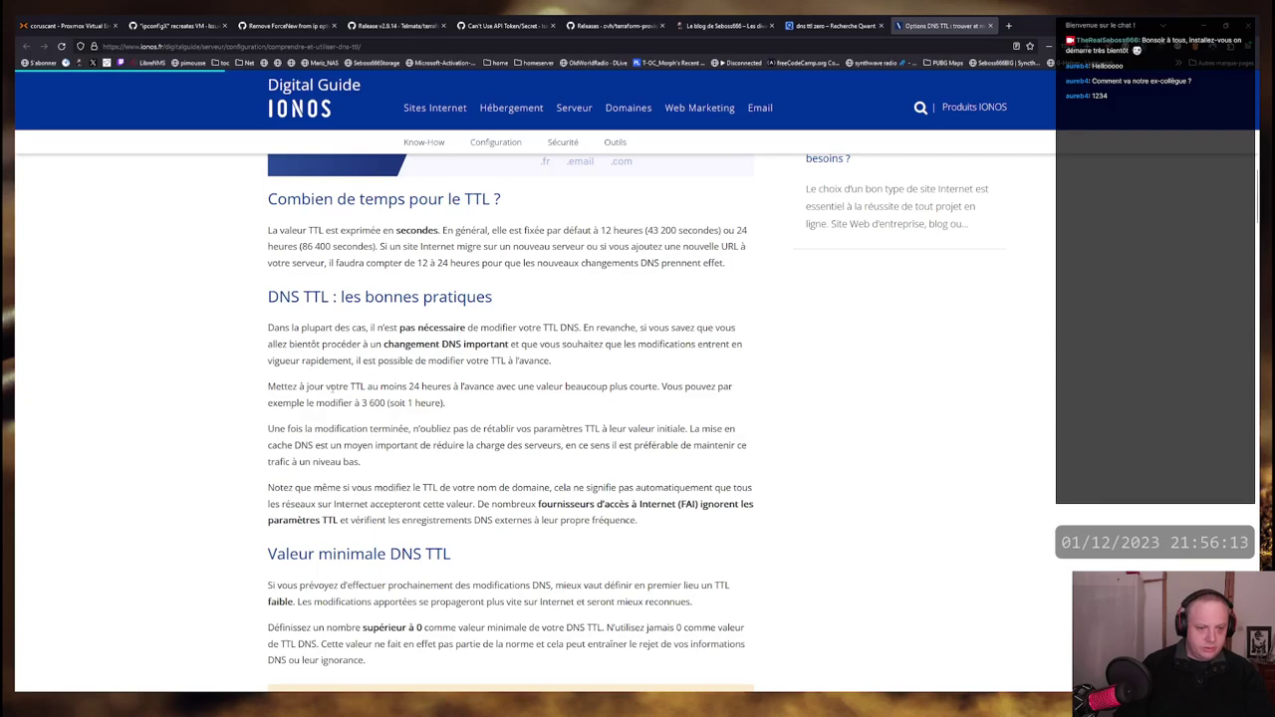
{"action": "scroll", "coordinate": [520, 327], "scroll_direction": "up", "scroll_amount": 1}
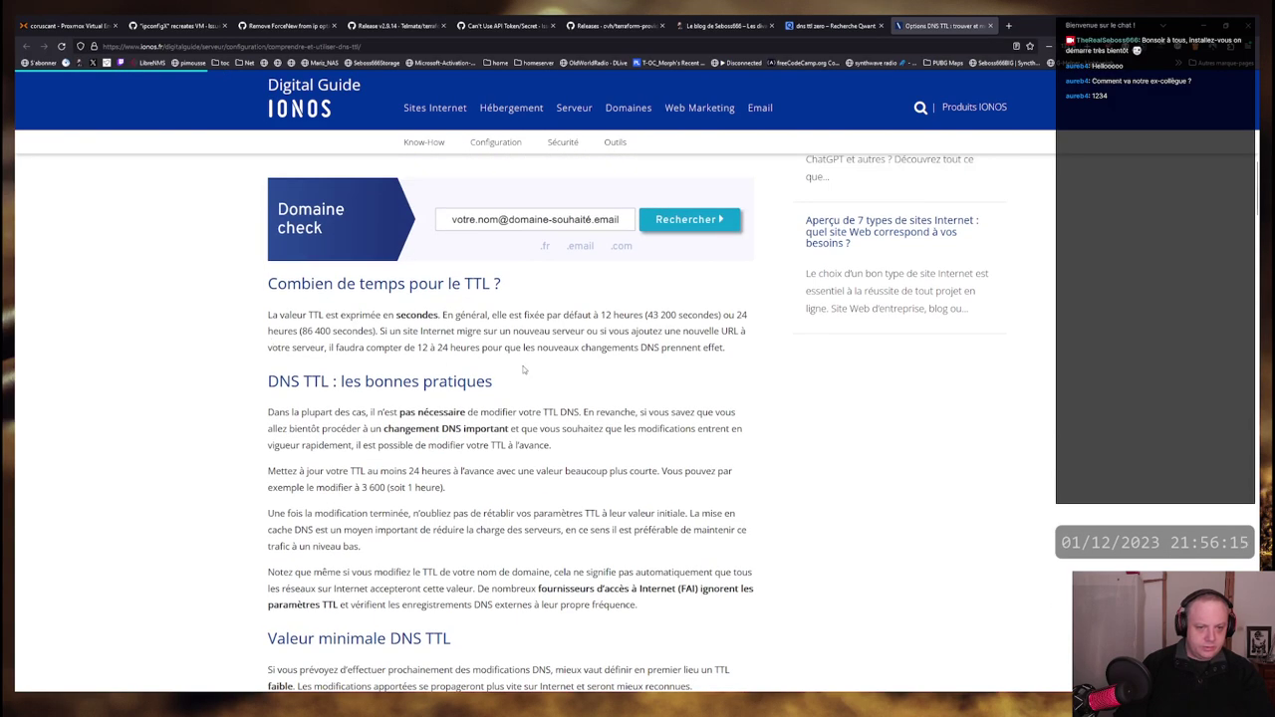
{"action": "scroll", "coordinate": [548, 367], "scroll_direction": "down", "scroll_amount": 1}
{"action": "key", "text": "ctrl+f"}
{"action": "type", "text": "n'u"}
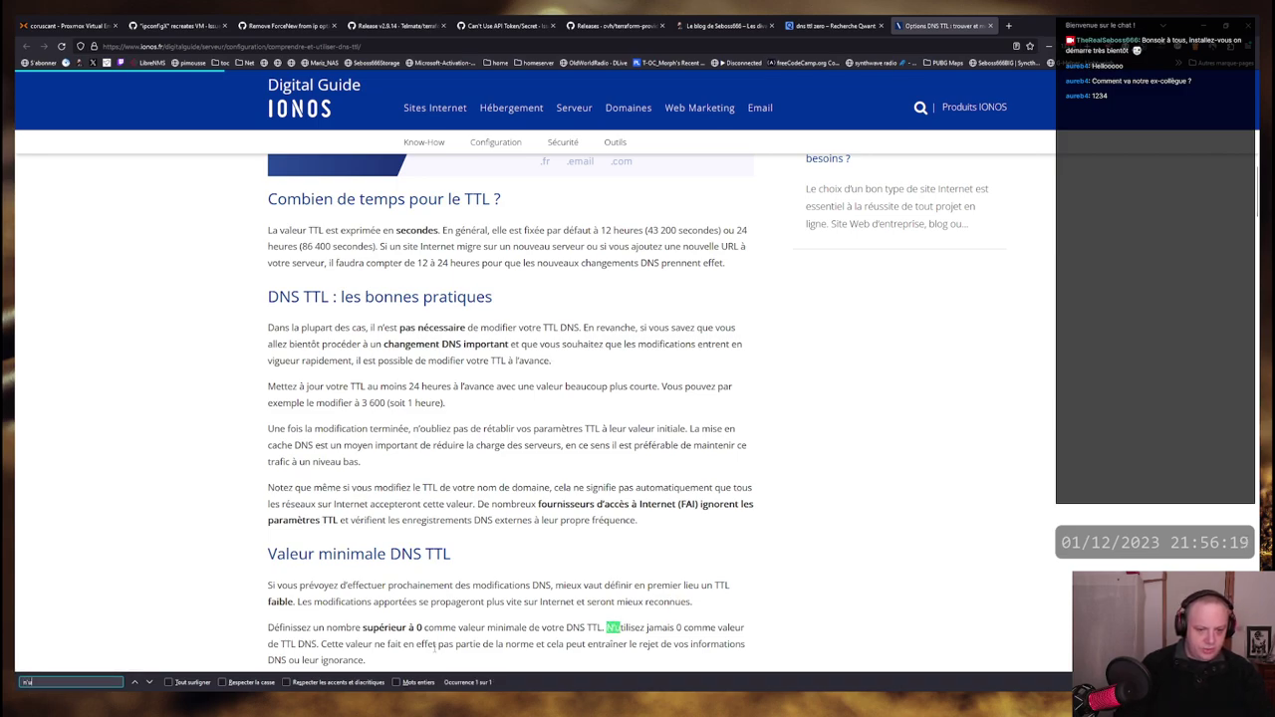
{"action": "left_click_drag", "start_coordinate": [386, 645], "coordinate": [347, 659]}
{"action": "left_click", "coordinate": [371, 656]}
{"action": "scroll", "coordinate": [568, 576], "scroll_direction": "down", "scroll_amount": 3}
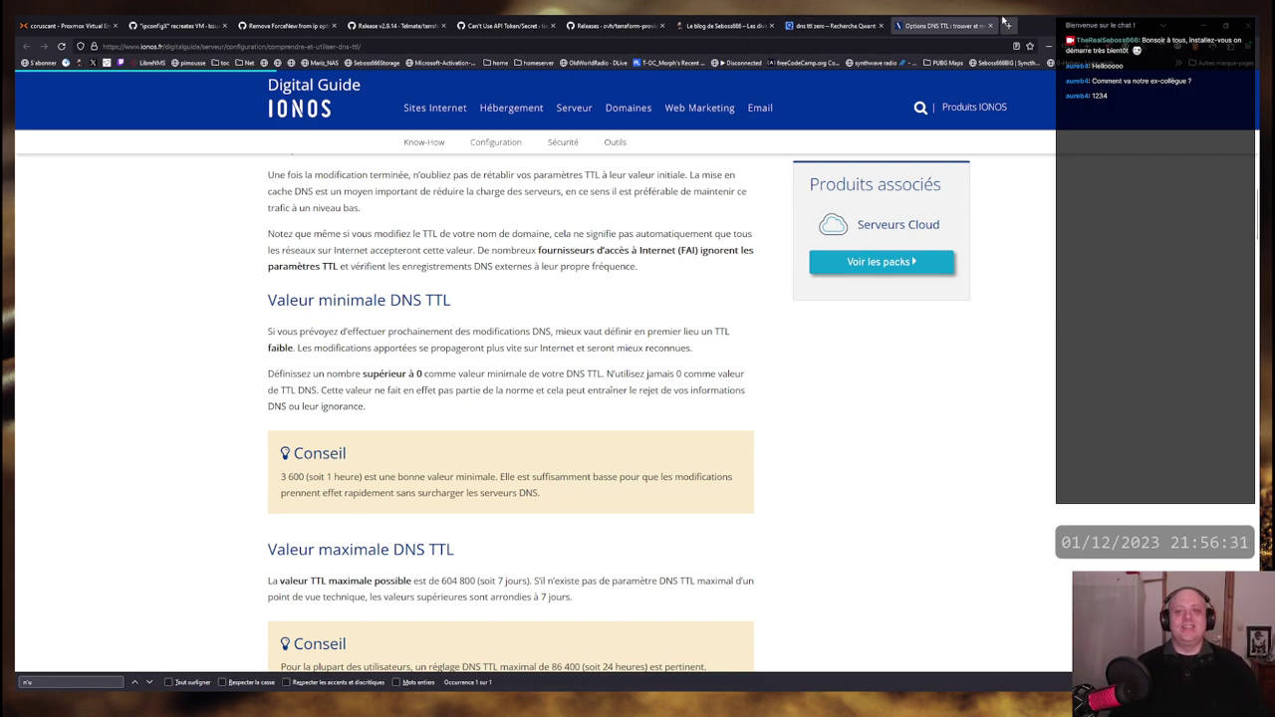
- Start a new tab with 'ovh manager' typed and pick its suggestion
{"action": "left_click", "coordinate": [1008, 25]}
{"action": "type", "text": "ovh manager"}
{"action": "key", "text": "Down"}
{"action": "key", "text": "Down"}
{"action": "key", "text": "Down"}
{"action": "key", "text": "Down"}
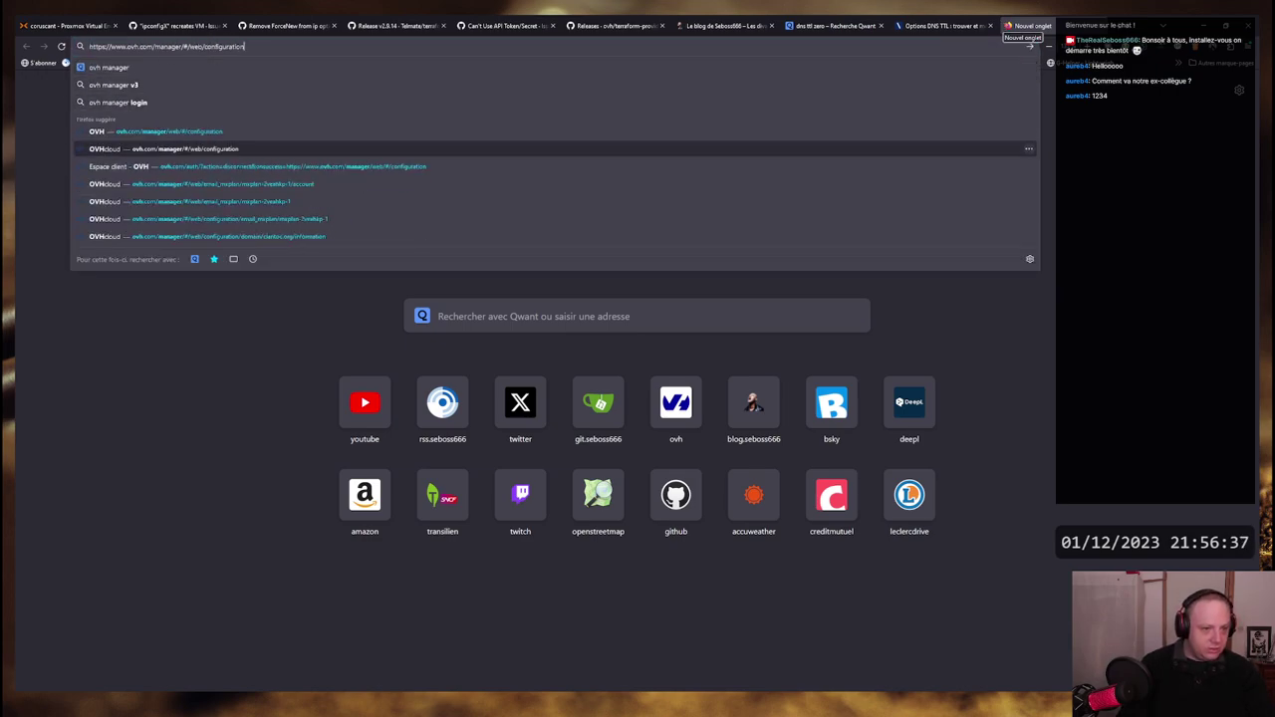
- Load the OVH manager domain page for seboss666.info by editing the URL
{"action": "key", "text": "Down"}
{"action": "key", "text": "Down"}
{"action": "key", "text": "Down"}
{"action": "key", "text": "Down"}
{"action": "key", "text": "Down"}
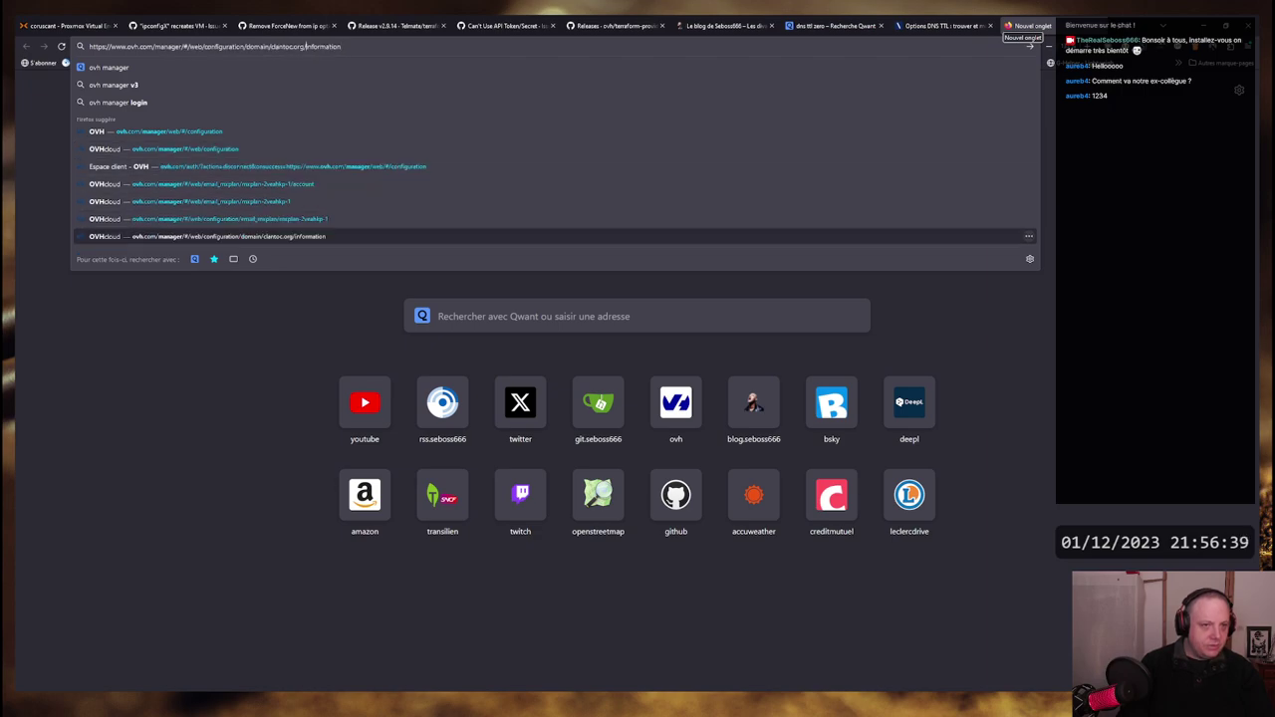
{"action": "key", "text": "ctrl+shift+Left"}
{"action": "type", "text": "serbo"}
{"action": "key", "text": "BackSpace"}
{"action": "key", "text": "BackSpace"}
{"action": "key", "text": "BackSpace"}
{"action": "type", "text": "boss666"}
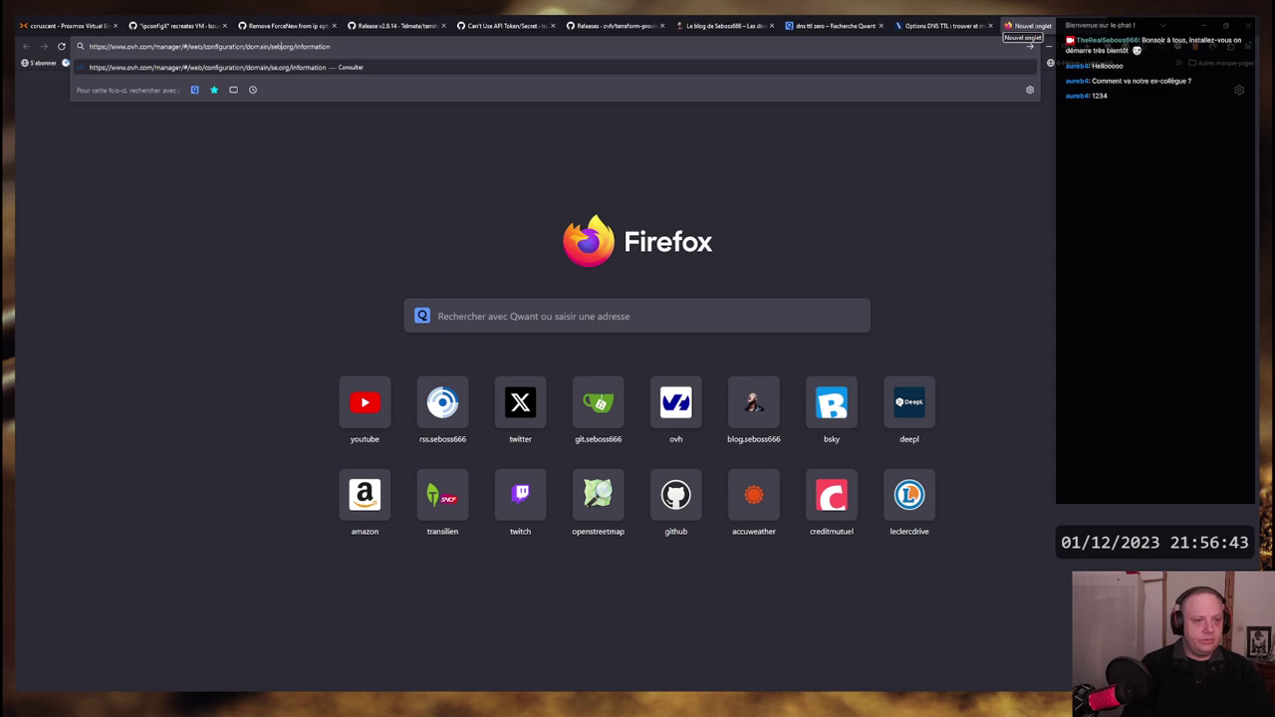
{"action": "double_click", "coordinate": [315, 46]}
{"action": "type", "text": "info"}
{"action": "key", "text": "Return"}
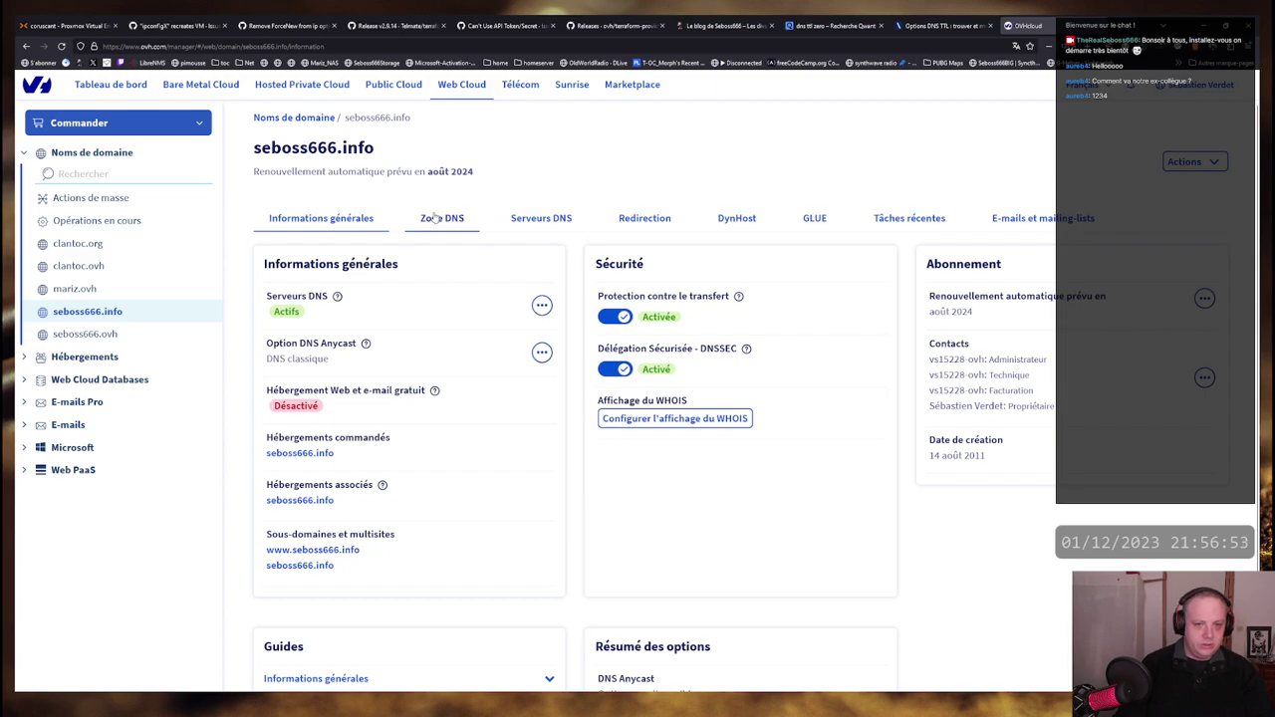
- Open the DNS zone, filter it to blog records, then list and scroll all records
{"action": "left_click", "coordinate": [435, 215]}
{"action": "left_click", "coordinate": [910, 328]}
{"action": "type", "text": "blog"}
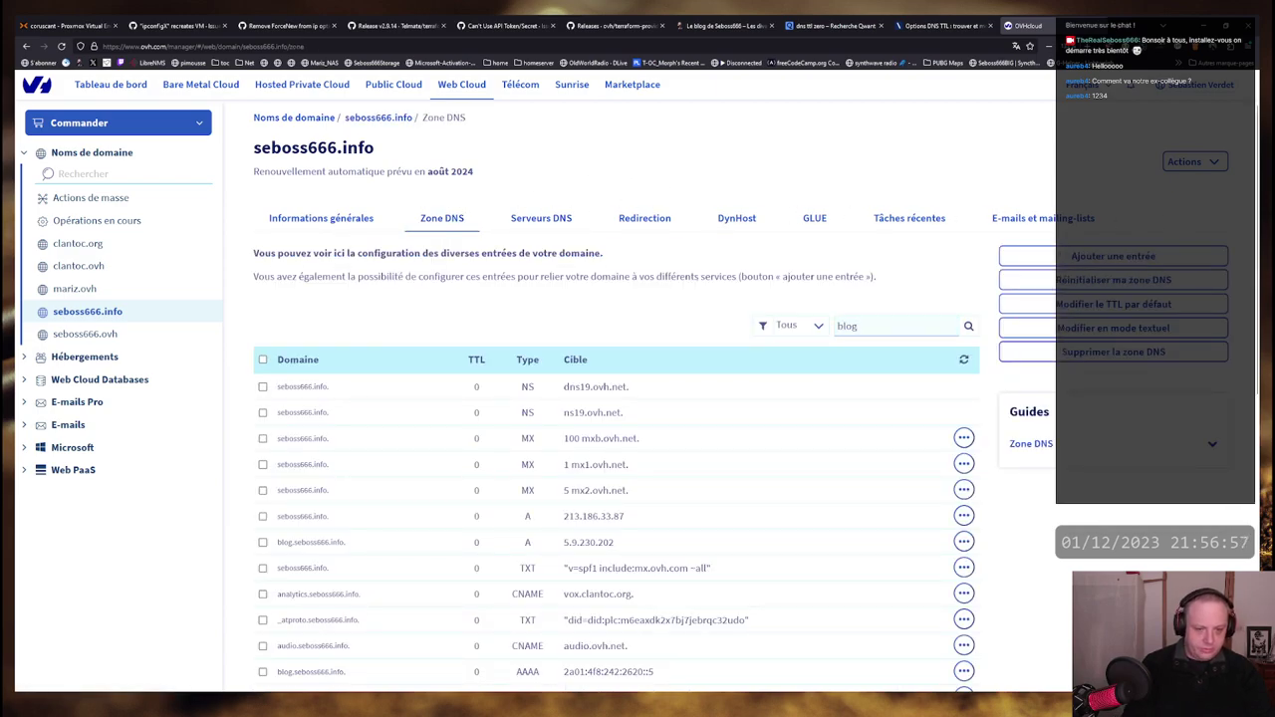
{"action": "key", "text": "Return"}
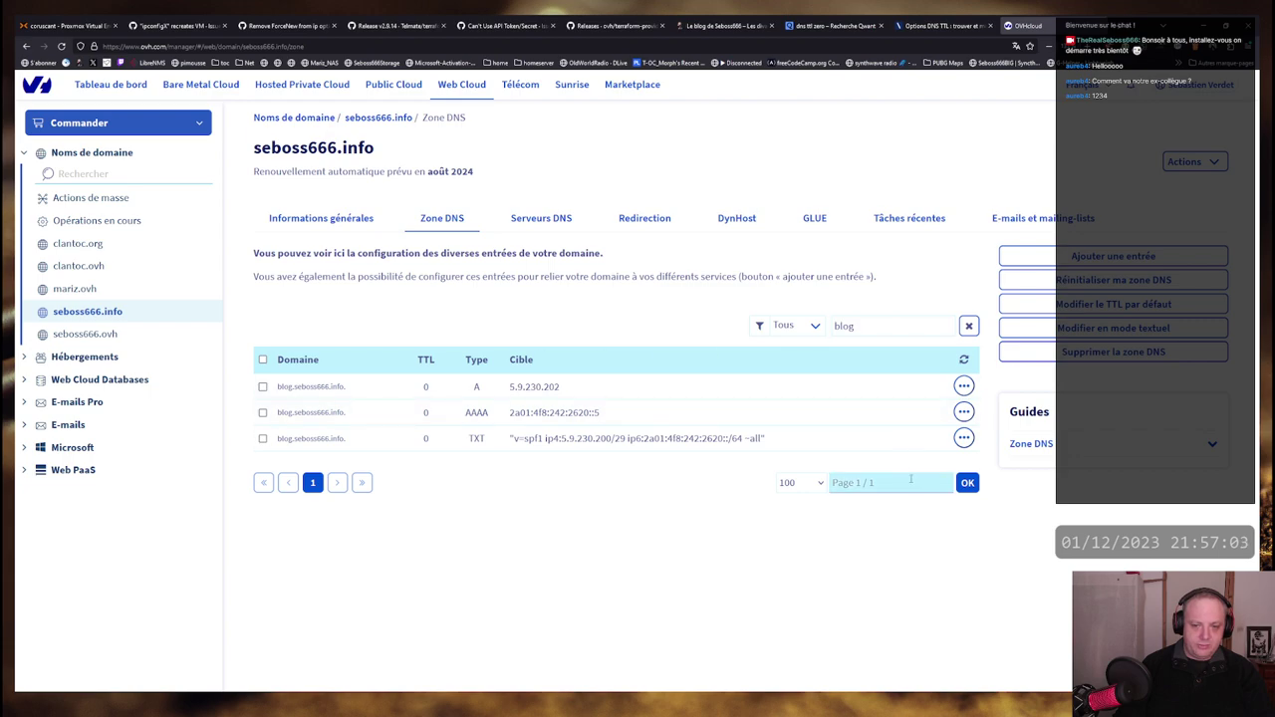
{"action": "double_click", "coordinate": [844, 325]}
{"action": "key", "text": "BackSpace"}
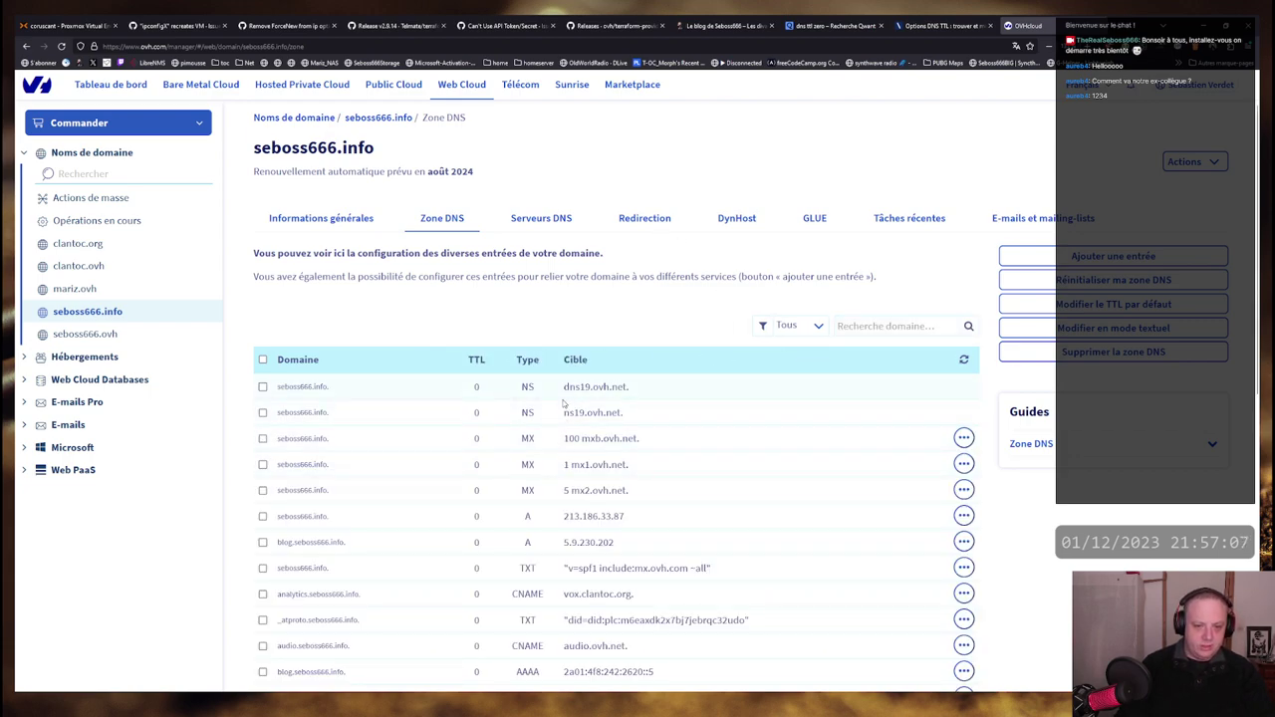
{"action": "left_click", "coordinate": [481, 492]}
{"action": "scroll", "coordinate": [478, 400], "scroll_direction": "down", "scroll_amount": 10}
{"action": "scroll", "coordinate": [478, 400], "scroll_direction": "up", "scroll_amount": 10}
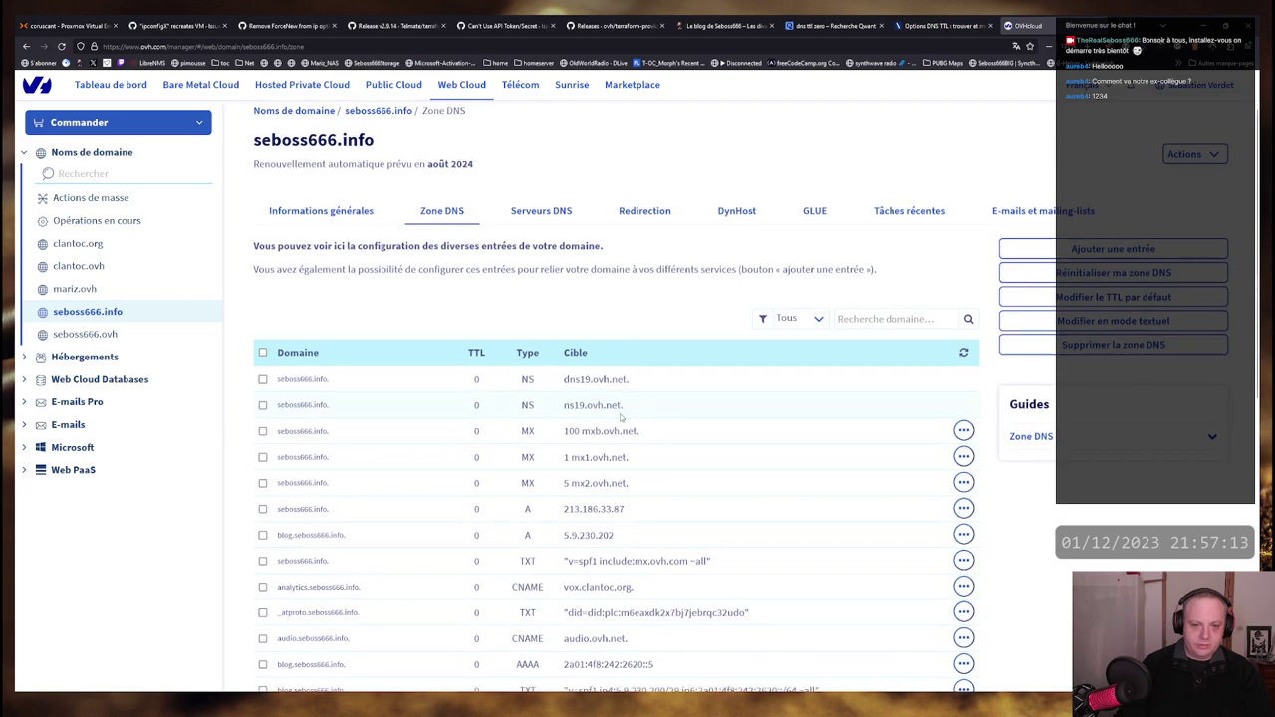
{"action": "scroll", "coordinate": [765, 370], "scroll_direction": "down", "scroll_amount": 3}
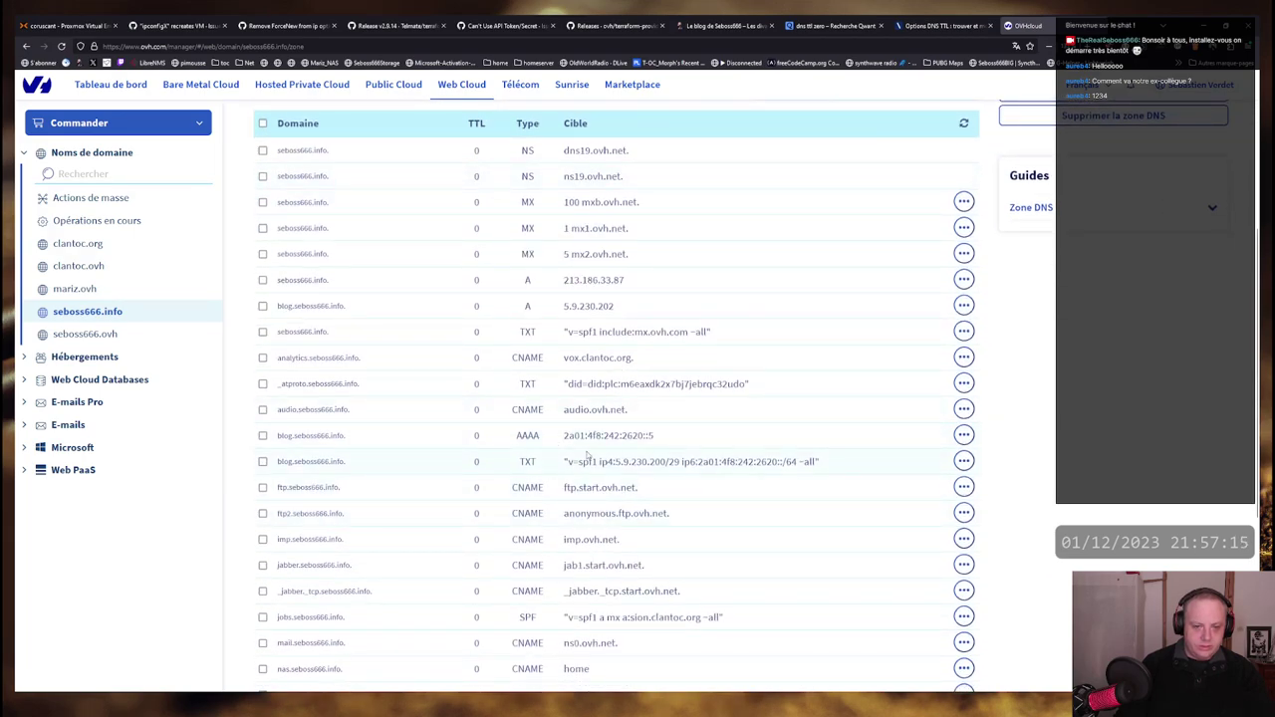
{"action": "scroll", "coordinate": [588, 456], "scroll_direction": "up", "scroll_amount": 3}
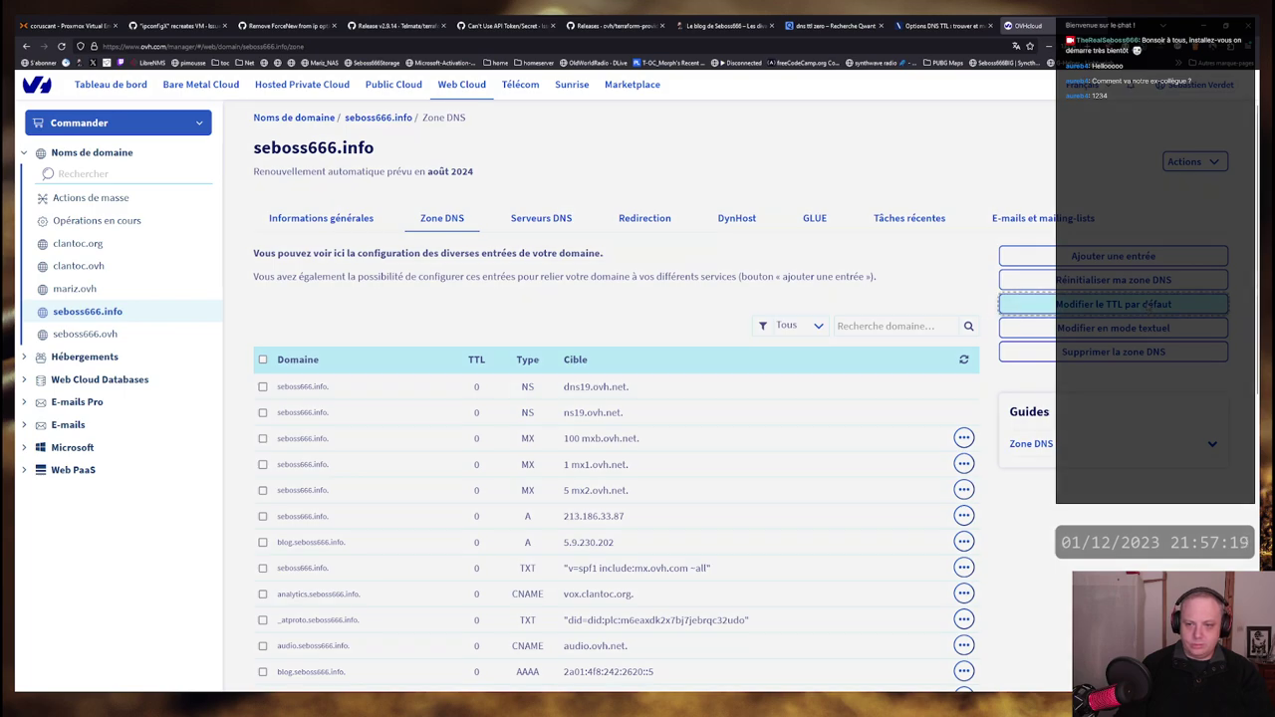
{"action": "left_click", "coordinate": [1032, 305]}
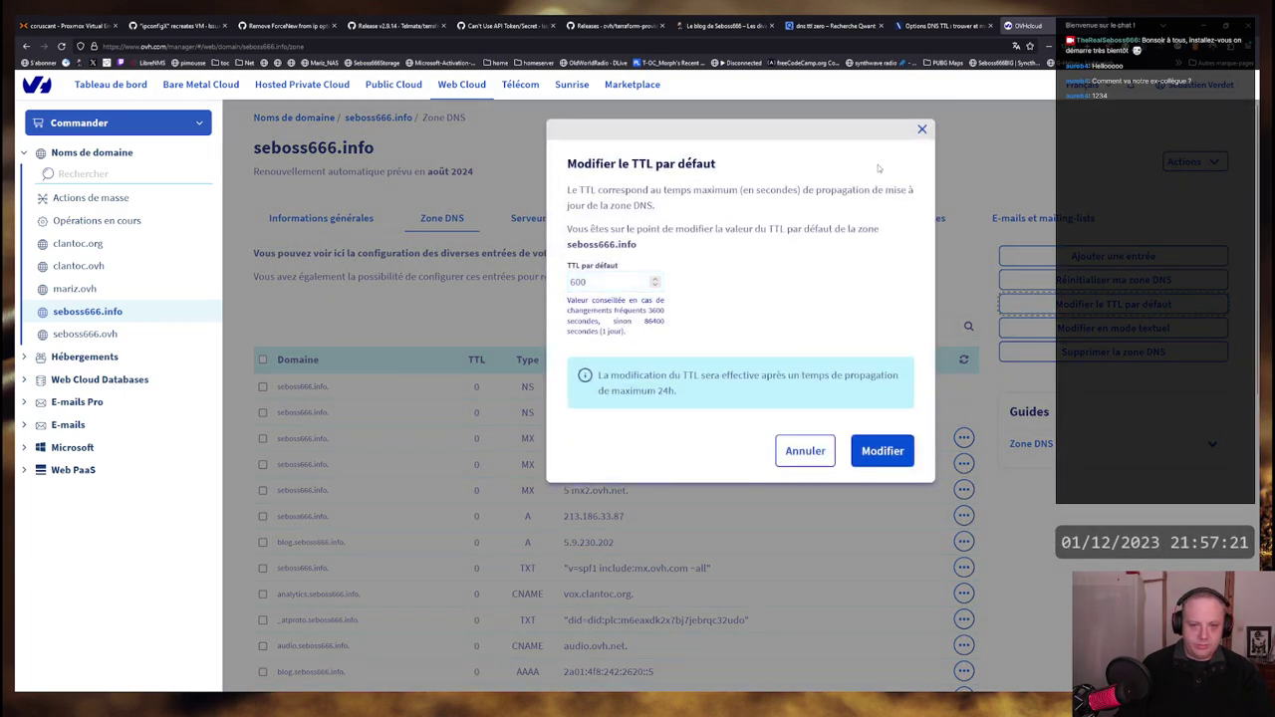
- Close the 600 default TTL setting and filter the DNS zone to blog records
{"action": "left_click", "coordinate": [922, 128]}
{"action": "left_click", "coordinate": [873, 321]}
{"action": "type", "text": "blog"}
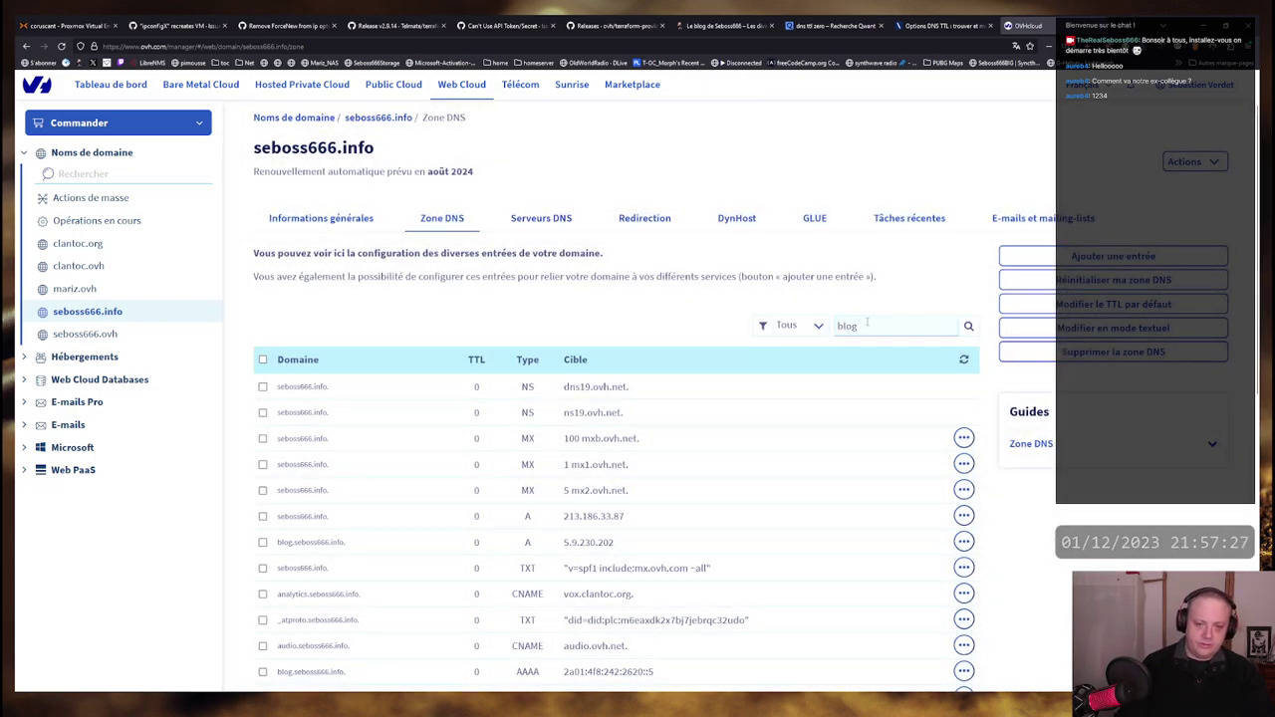
{"action": "key", "text": "Return"}
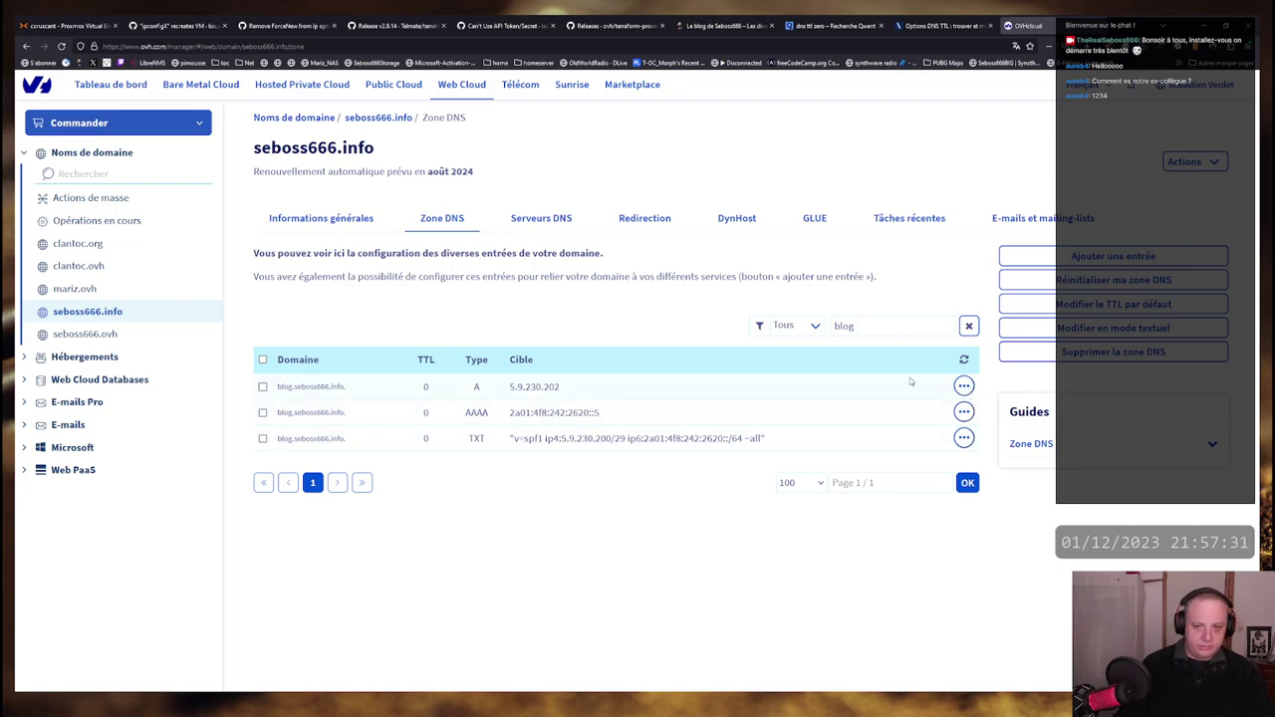
- Inspect the blog A record's TTL in its editor, cancel unchanged, and compare with the terminal
{"action": "left_click", "coordinate": [963, 386]}
{"action": "left_click", "coordinate": [914, 410]}
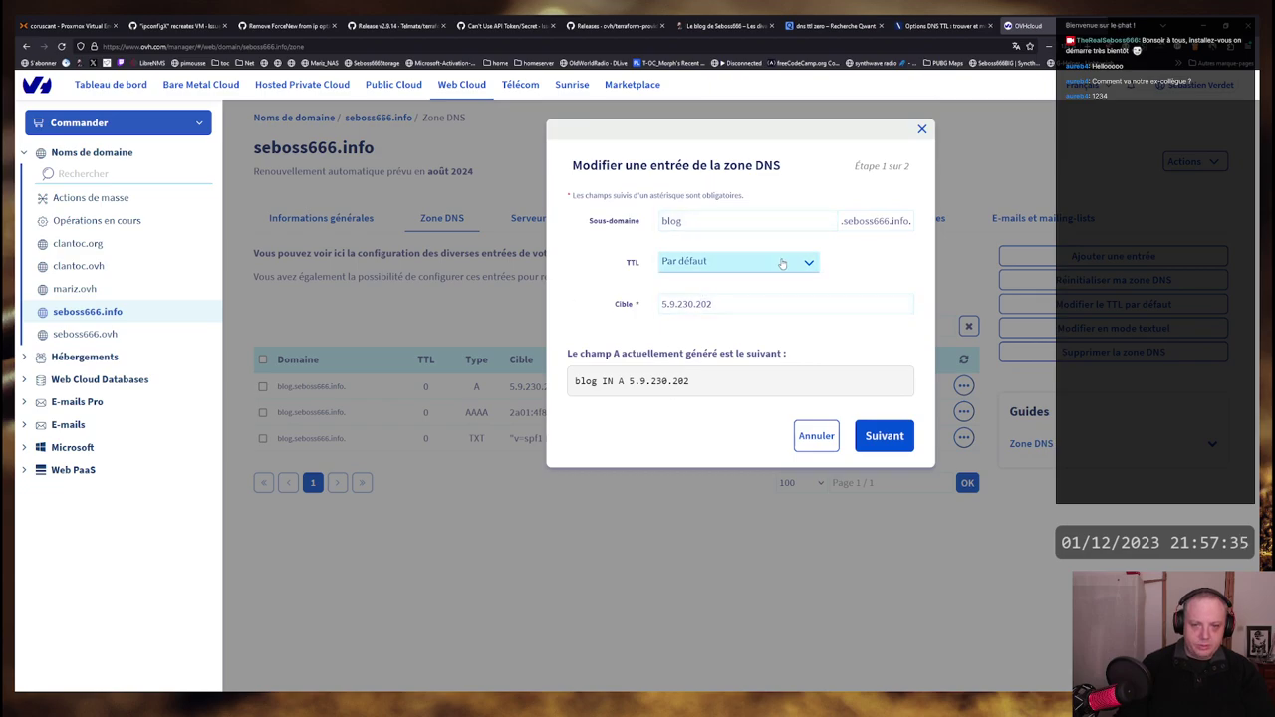
{"action": "left_click", "coordinate": [922, 129]}
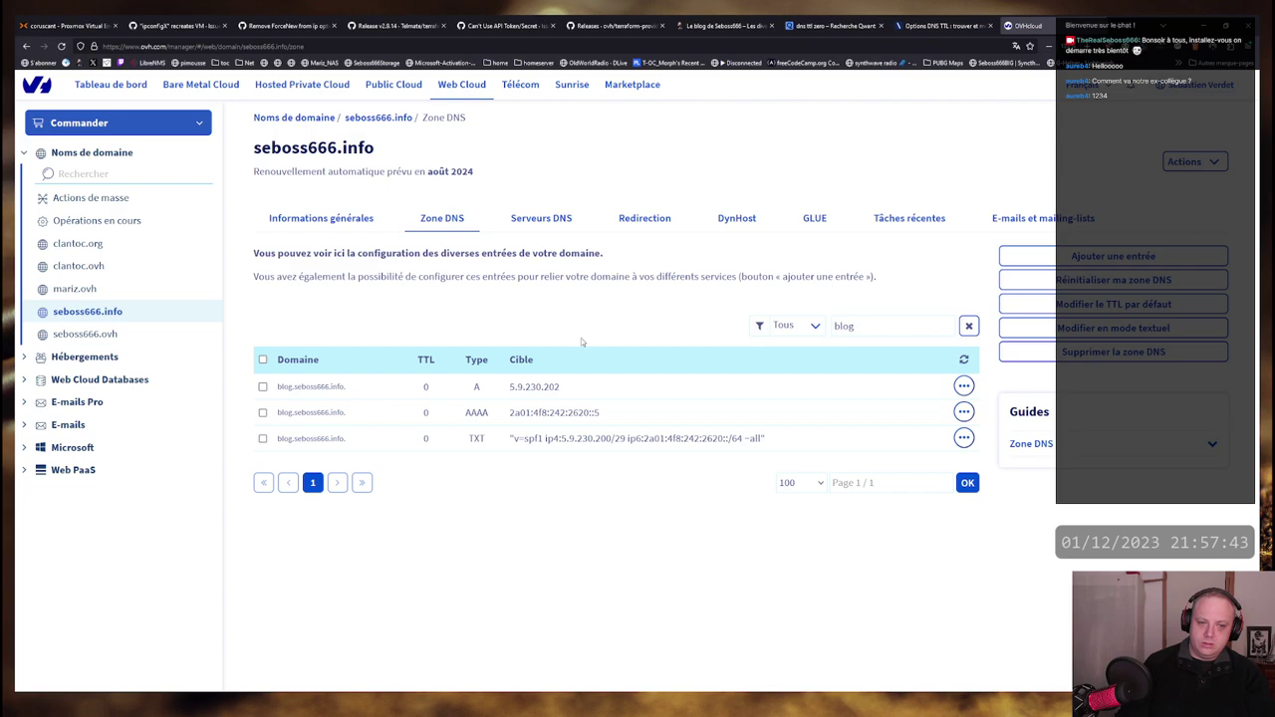
{"action": "key", "text": "alt+Tab"}
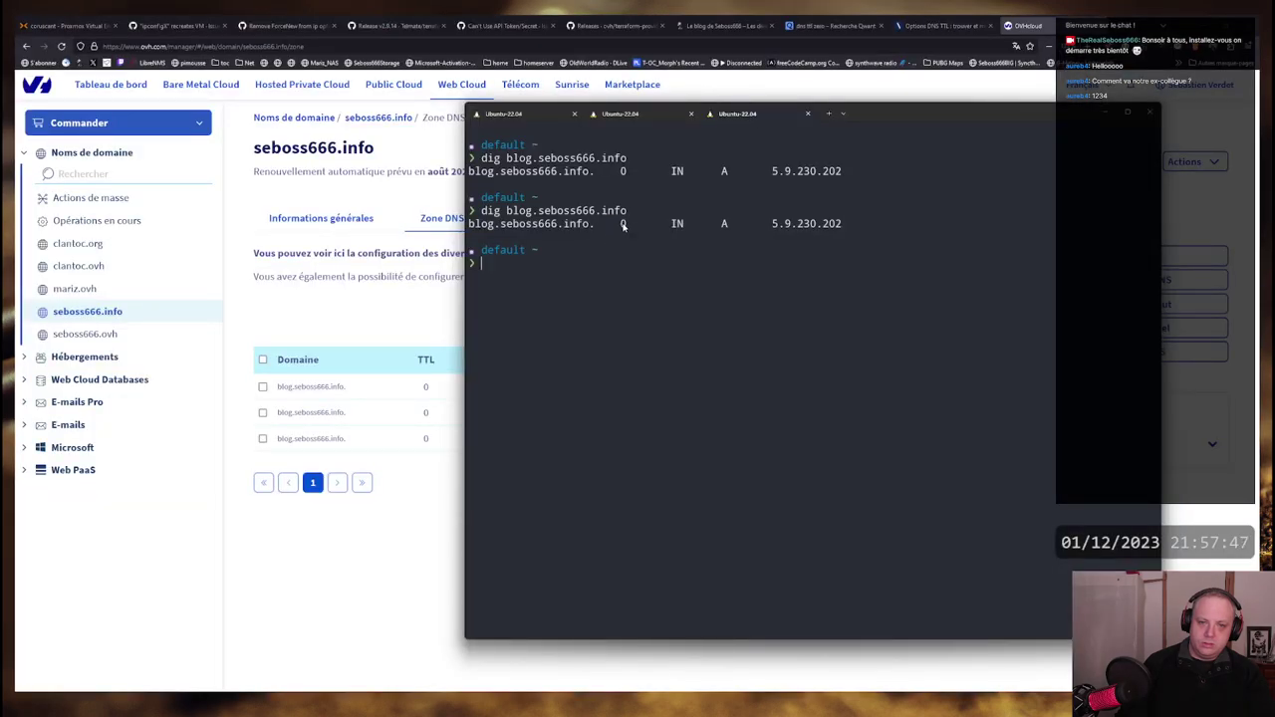
{"action": "key", "text": "alt+Tab"}
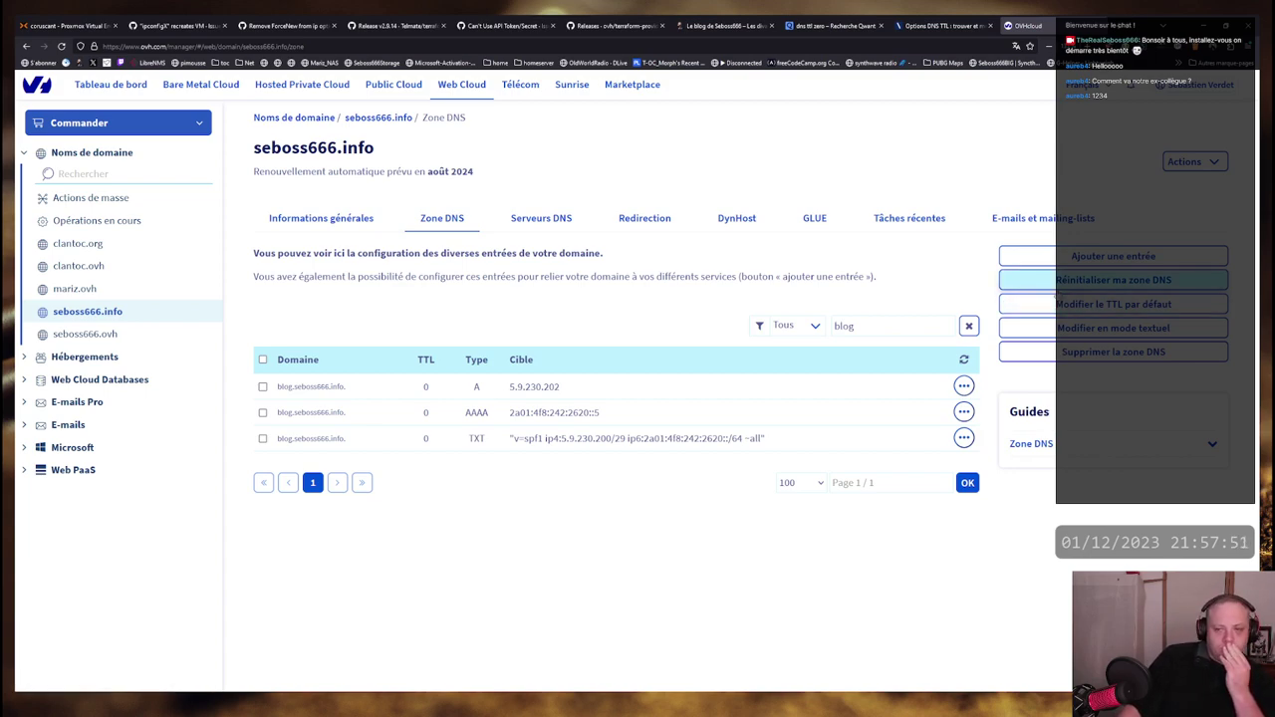
{"action": "left_click", "coordinate": [1053, 324]}
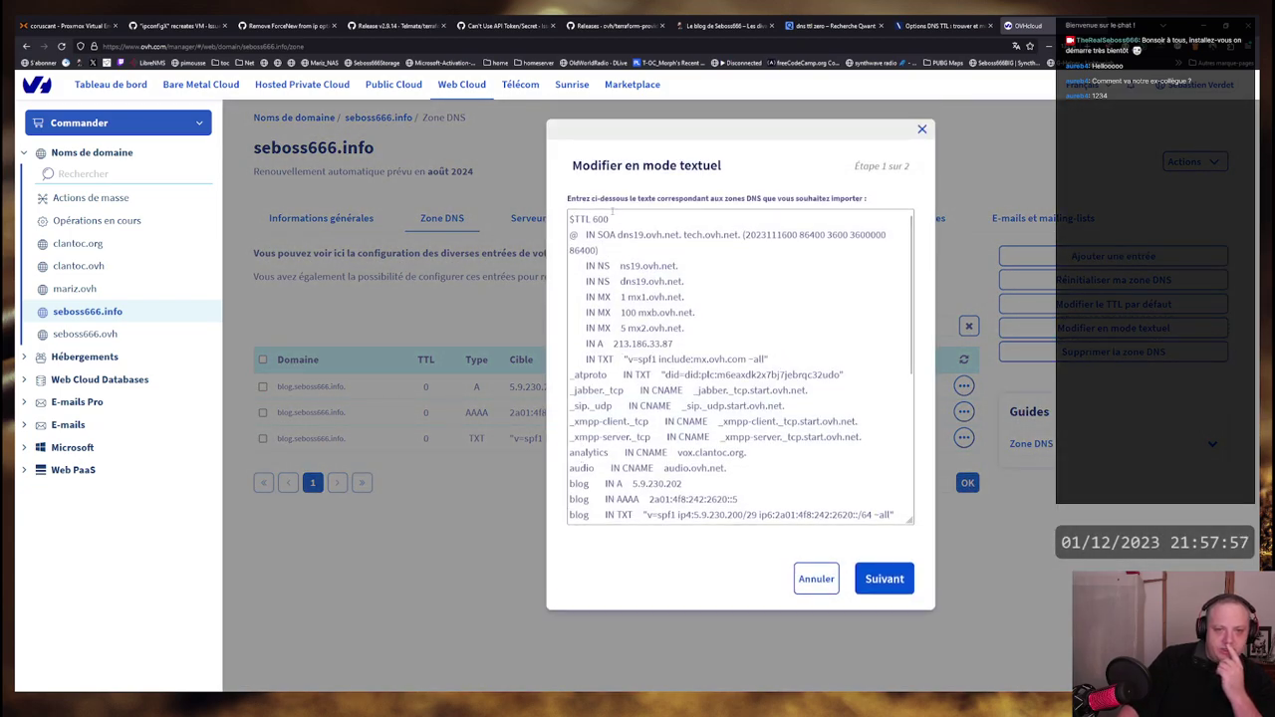
{"action": "scroll", "coordinate": [694, 312], "scroll_direction": "down", "scroll_amount": 5}
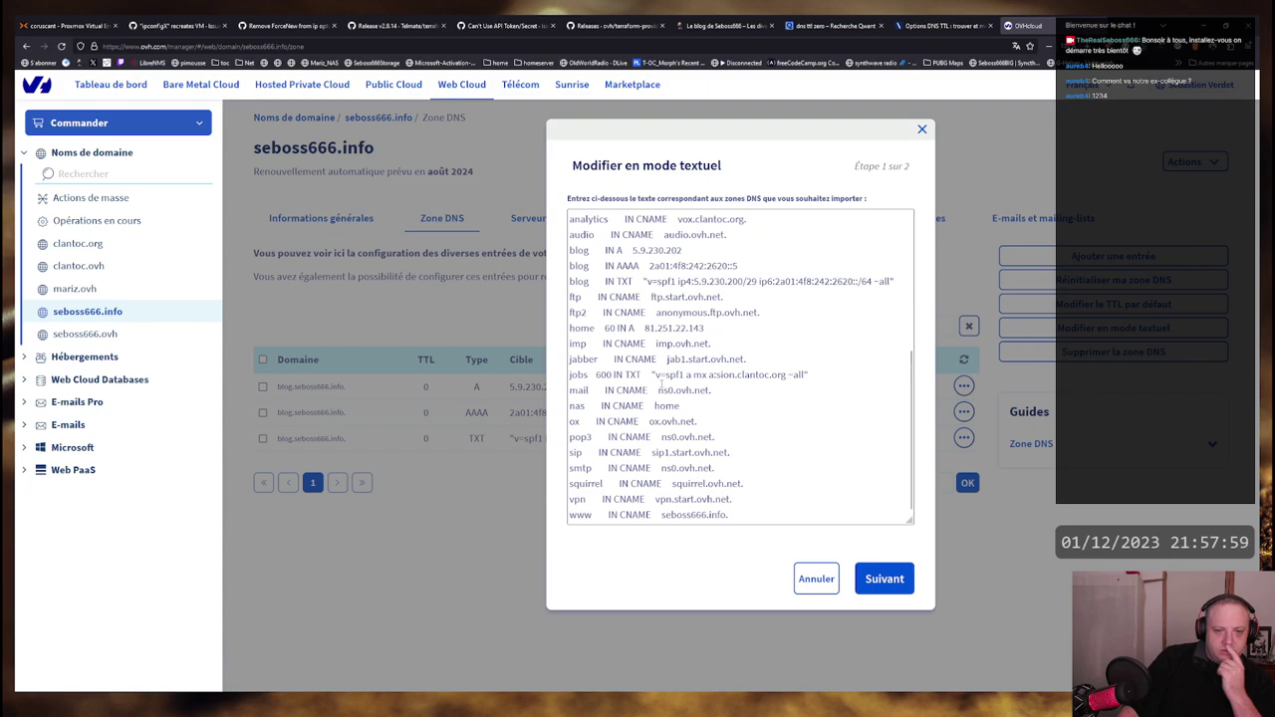
{"action": "scroll", "coordinate": [643, 396], "scroll_direction": "up", "scroll_amount": 5}
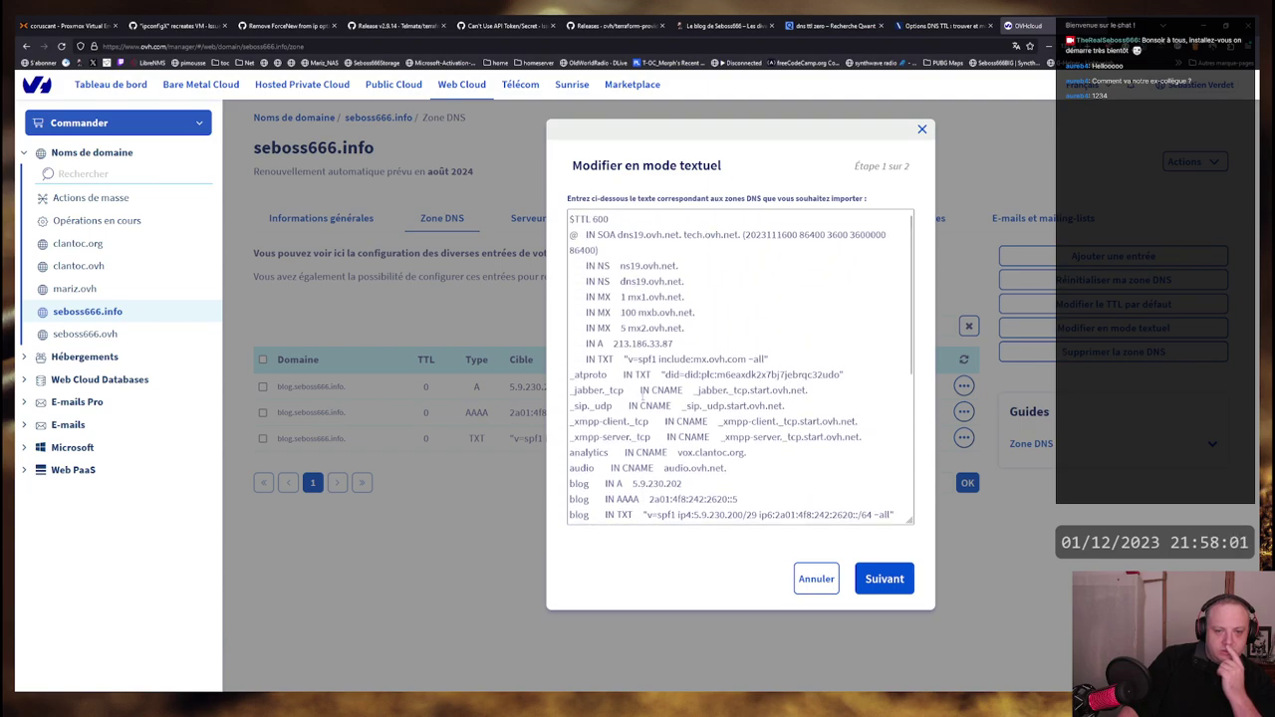
{"action": "scroll", "coordinate": [644, 397], "scroll_direction": "down", "scroll_amount": 5}
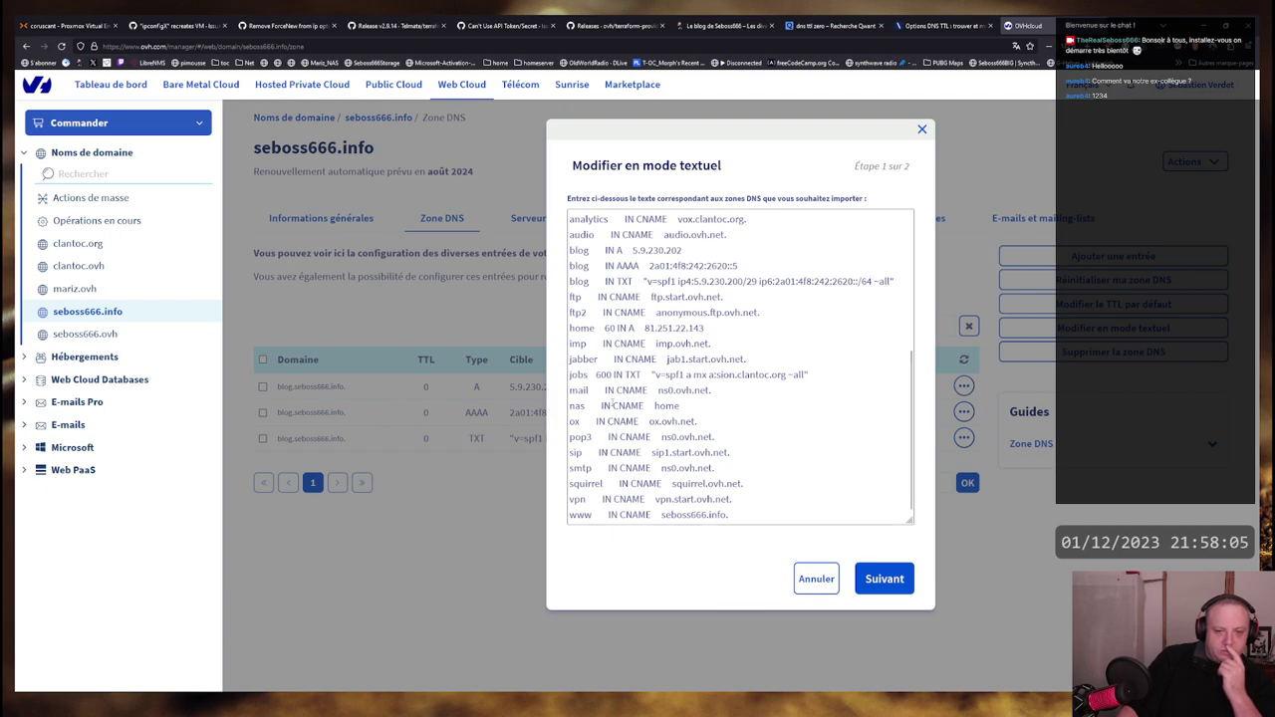
{"action": "scroll", "coordinate": [615, 405], "scroll_direction": "up", "scroll_amount": 5}
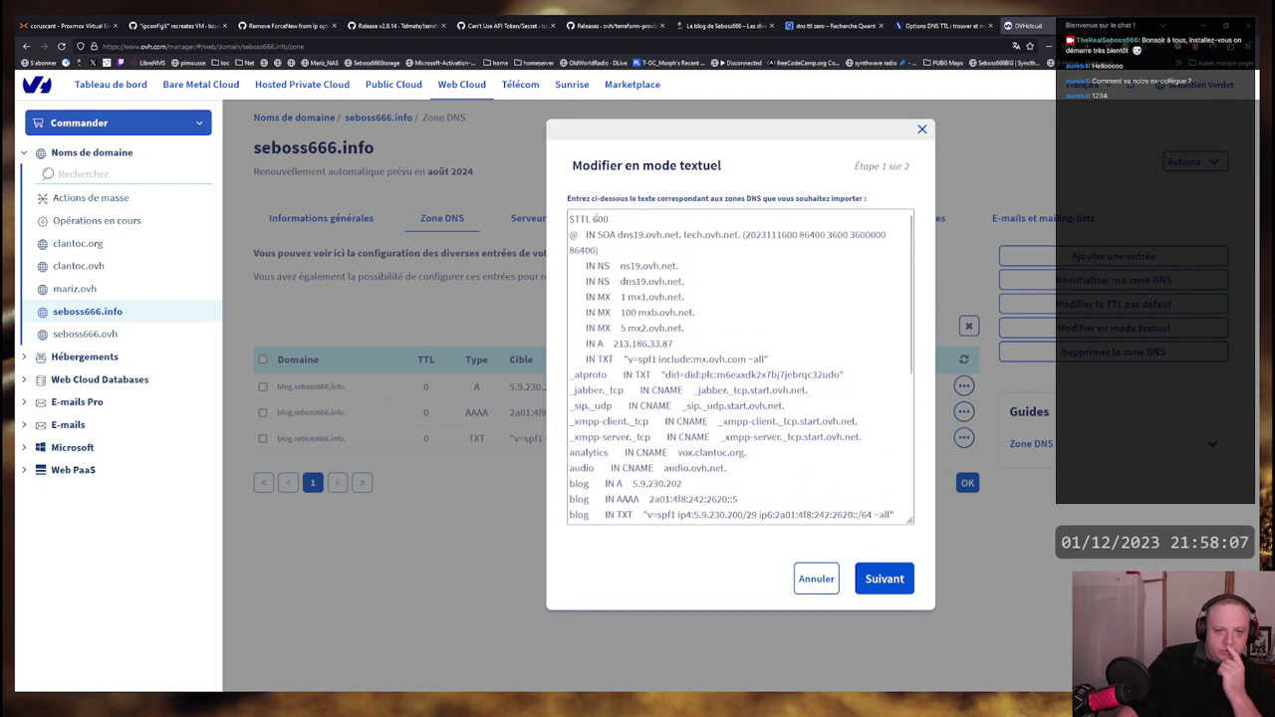
{"action": "left_click", "coordinate": [816, 579]}
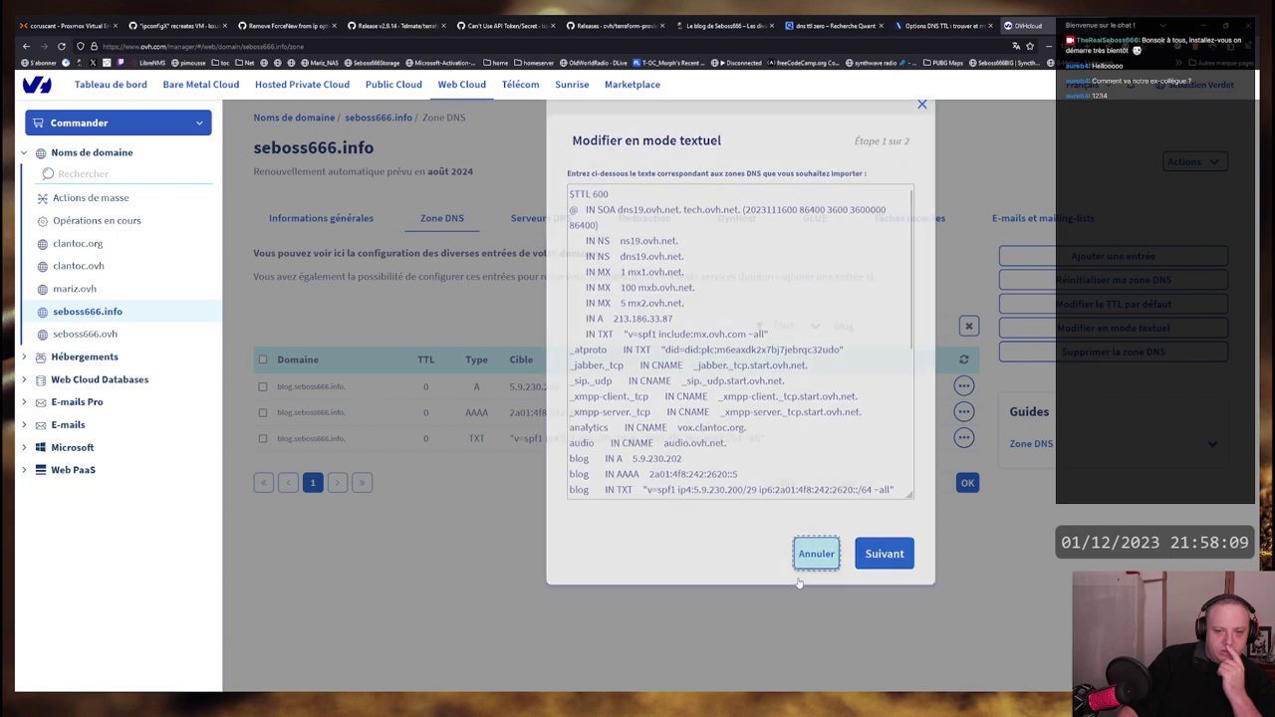
- Rerun dig blog.seboss666.info with +all and note the 172.26.176.1 DNS server
{"action": "key", "text": "alt+Tab"}
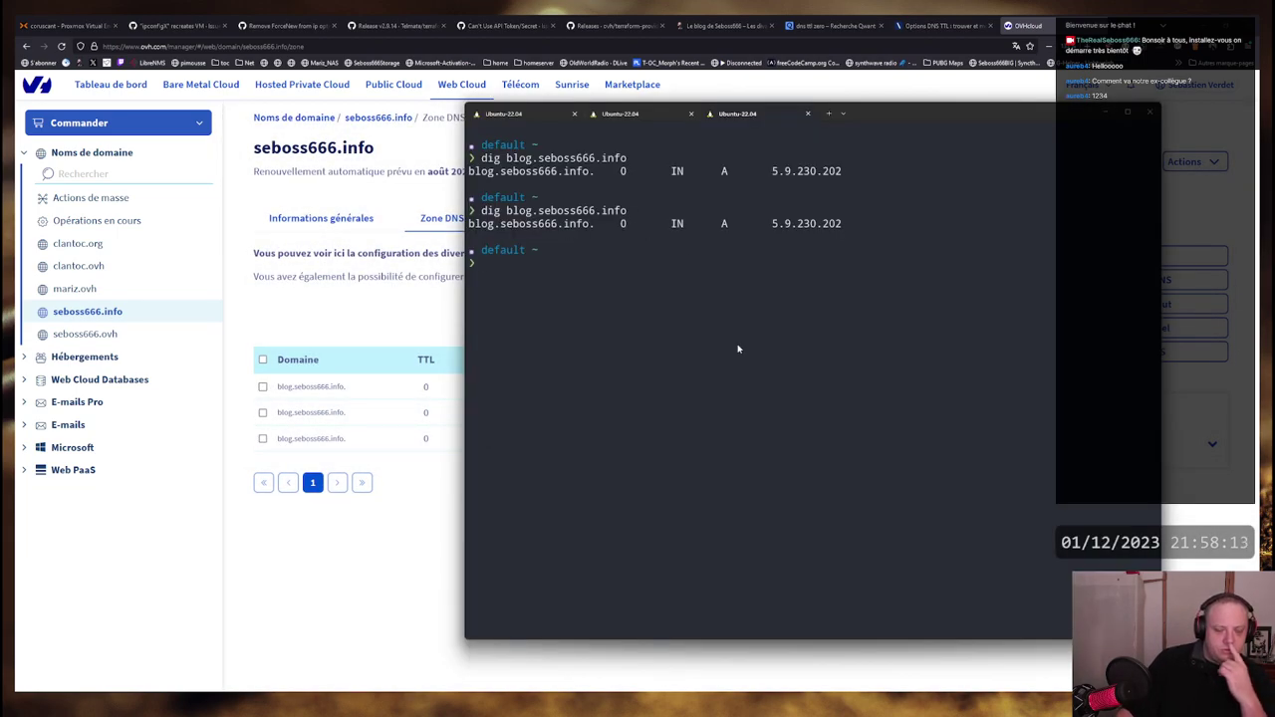
{"action": "key", "text": "Up"}
{"action": "type", "text": "+all"}
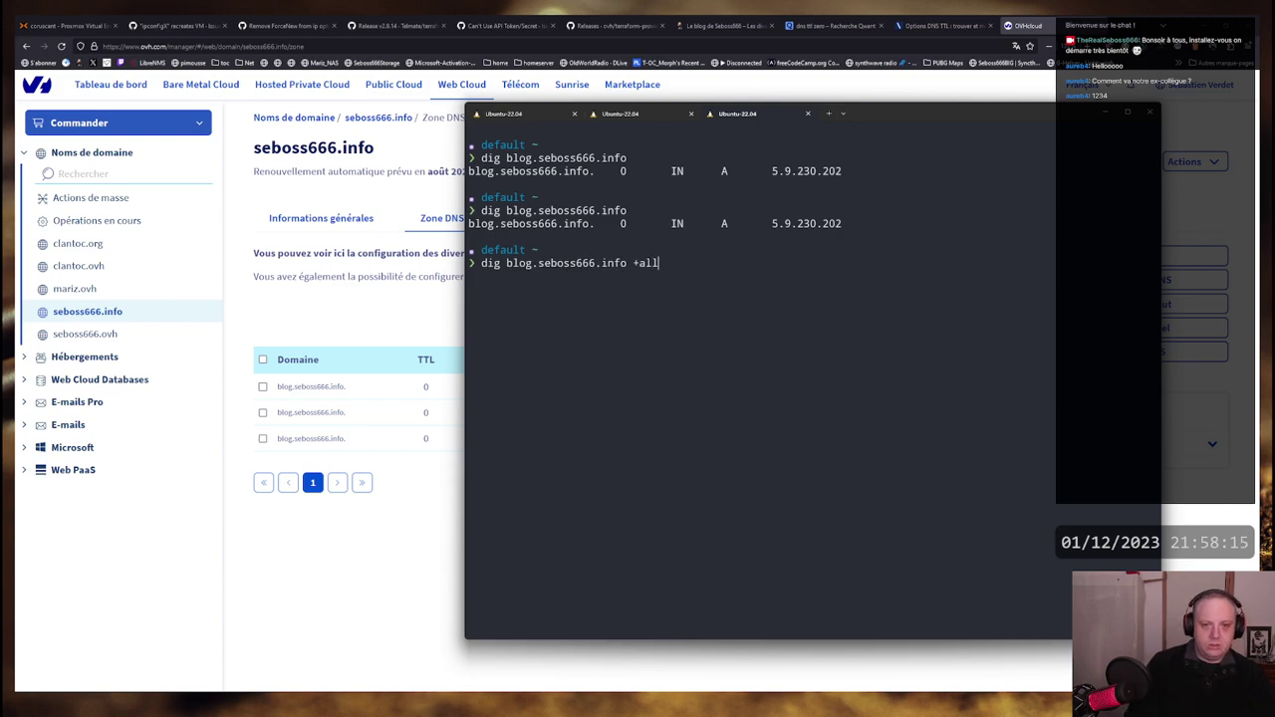
{"action": "key", "text": "Return"}
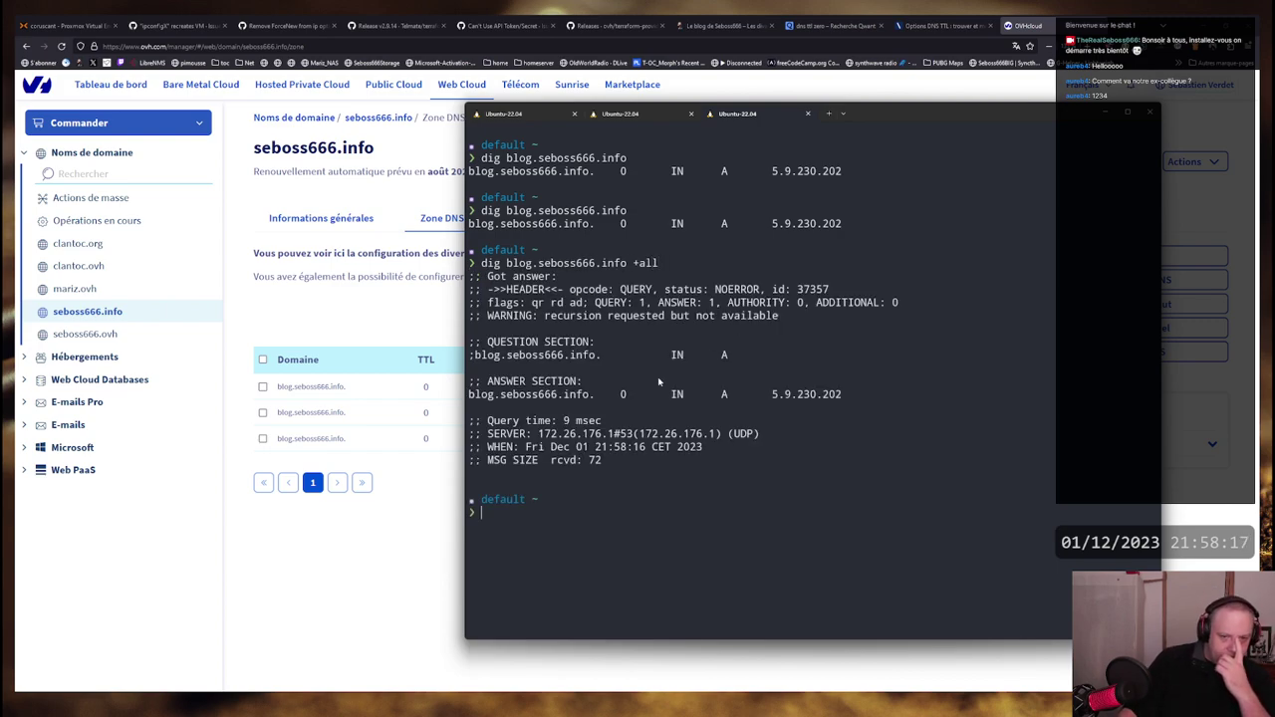
{"action": "left_click_drag", "start_coordinate": [539, 434], "coordinate": [615, 435]}
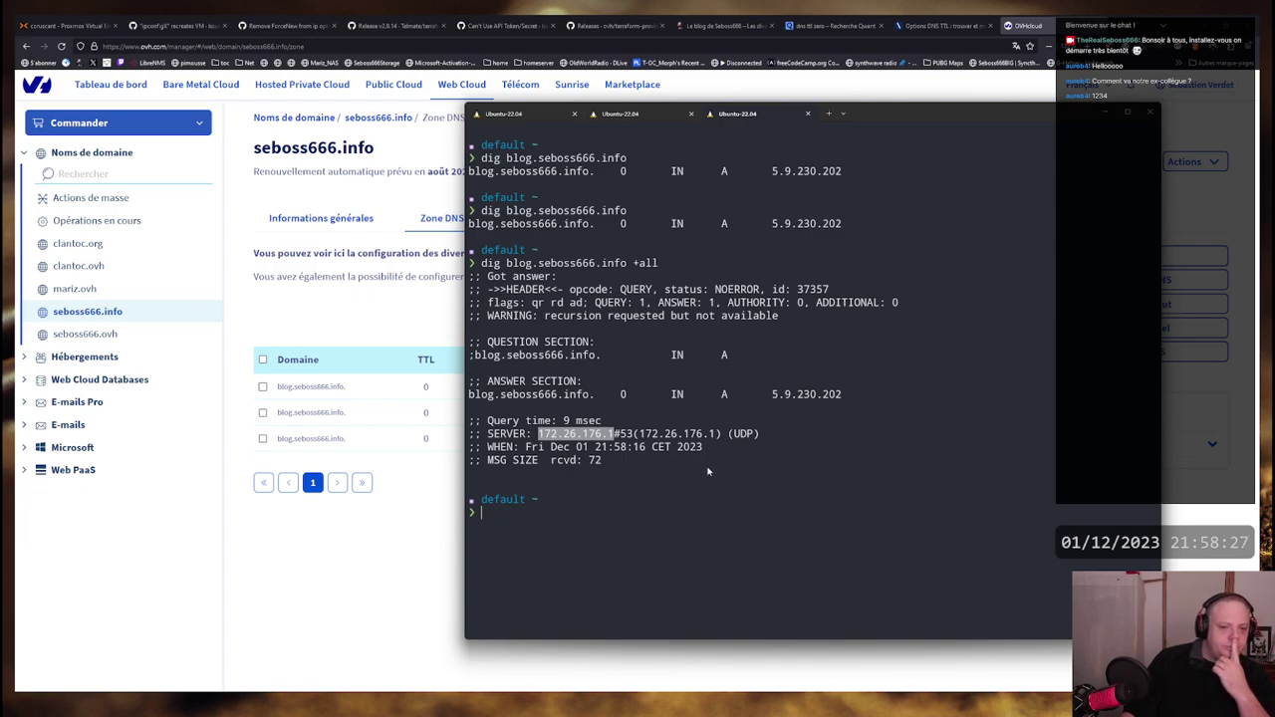
- Query blog.seboss666.info via @1.1.1.1, noting TTL 600, then run ip route show
{"action": "key", "text": "Up"}
{"action": "key", "text": "BackSpace"}
{"action": "key", "text": "BackSpace"}
{"action": "key", "text": "BackSpace"}
{"action": "key", "text": "BackSpace"}
{"action": "type", "text": "@1.1.1.1"}
{"action": "key", "text": "Return"}
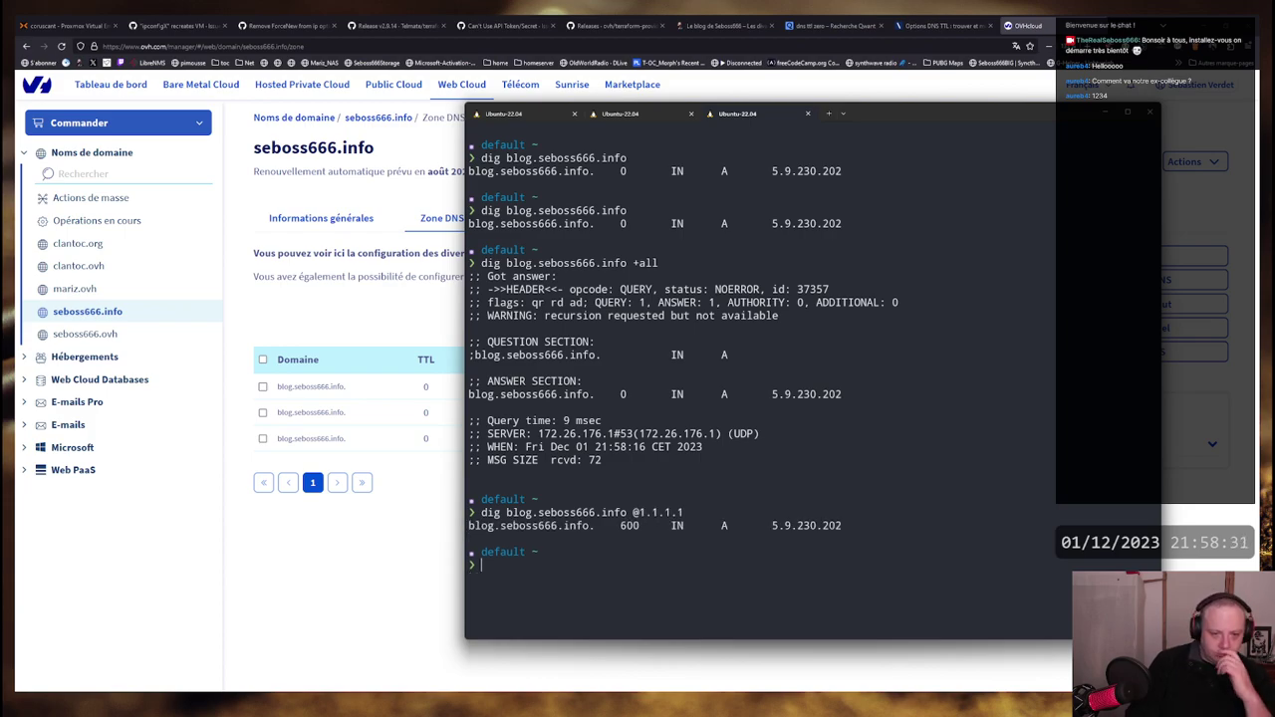
{"action": "double_click", "coordinate": [628, 525]}
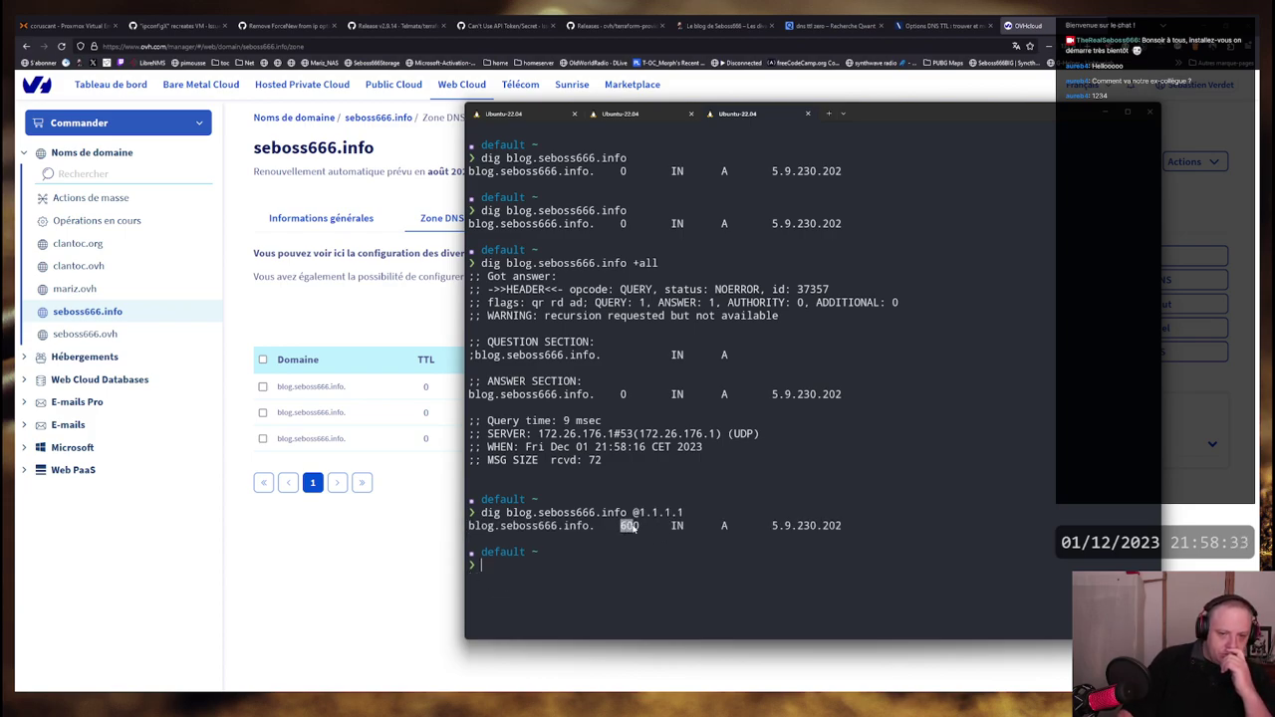
{"action": "left_click_drag", "start_coordinate": [615, 439], "coordinate": [540, 437]}
{"action": "left_click", "coordinate": [573, 438]}
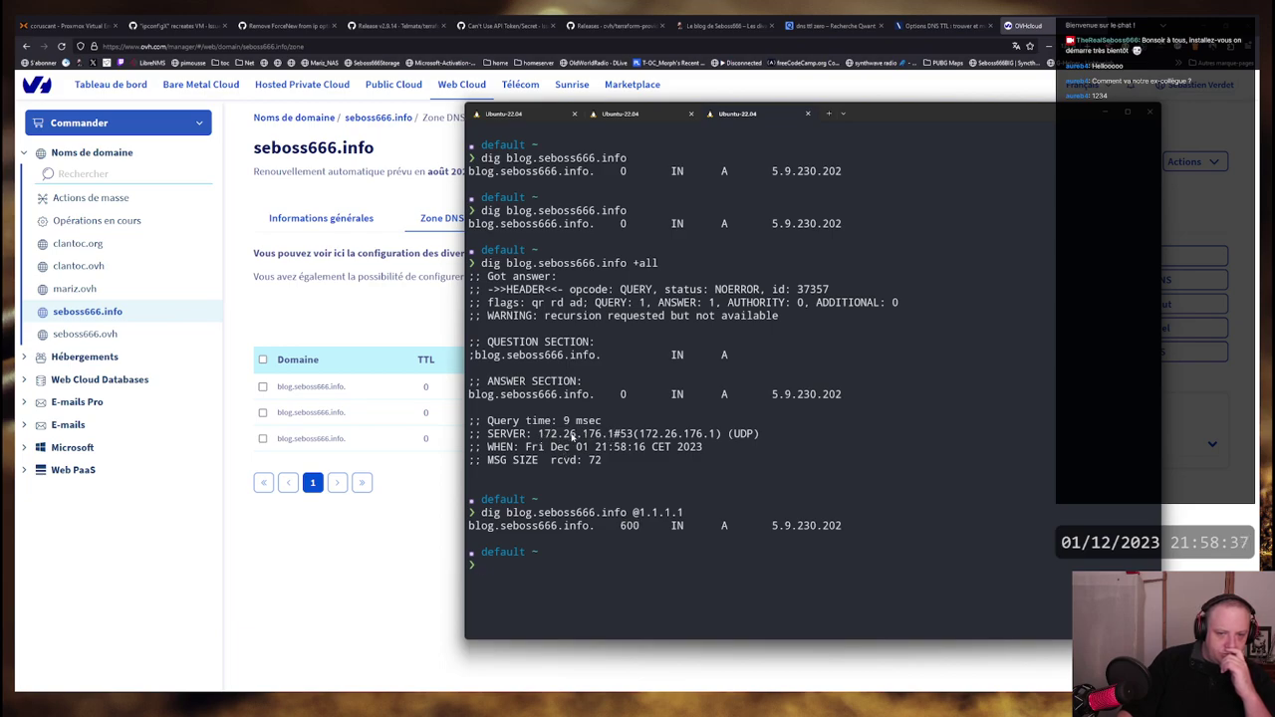
{"action": "type", "text": "ip route show"}
{"action": "key", "text": "Return"}
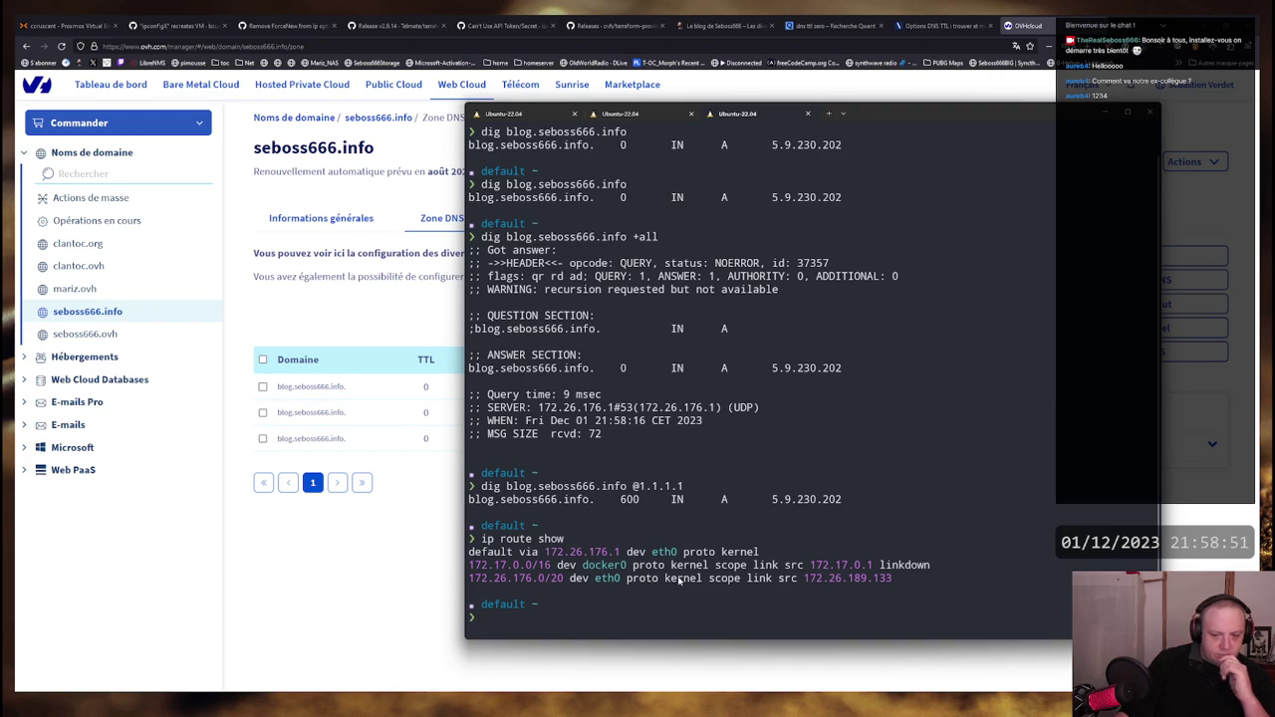
- Try 'ip calc' on the copied 172.17.0.0/16 docker network
{"action": "type", "text": "ip calc"}
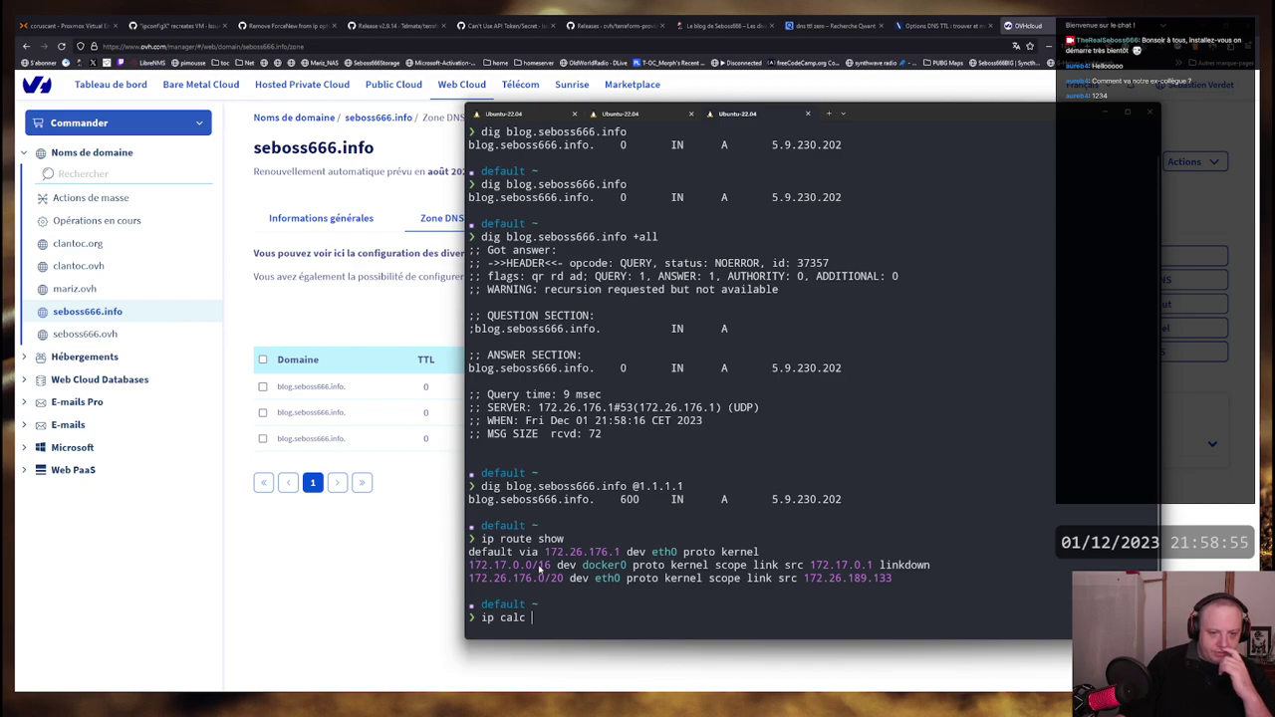
{"action": "left_click_drag", "start_coordinate": [472, 567], "coordinate": [558, 568]}
{"action": "key", "text": "super+c"}
{"action": "right_click", "coordinate": [712, 612]}
{"action": "type", "text": "c"}
{"action": "right_click", "coordinate": [681, 605]}
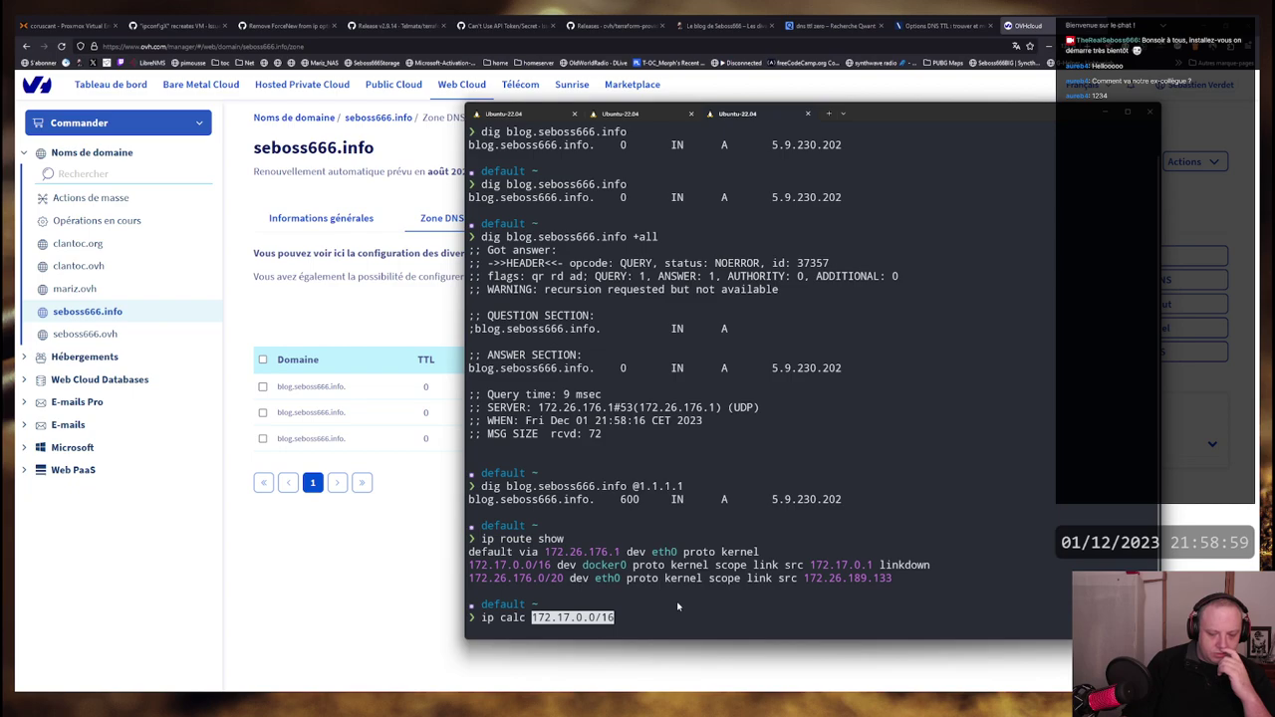
{"action": "key", "text": "Return"}
- Search apt for ipcalc packages with 'apt search ipcalc'
{"action": "type", "text": "ipcal"}
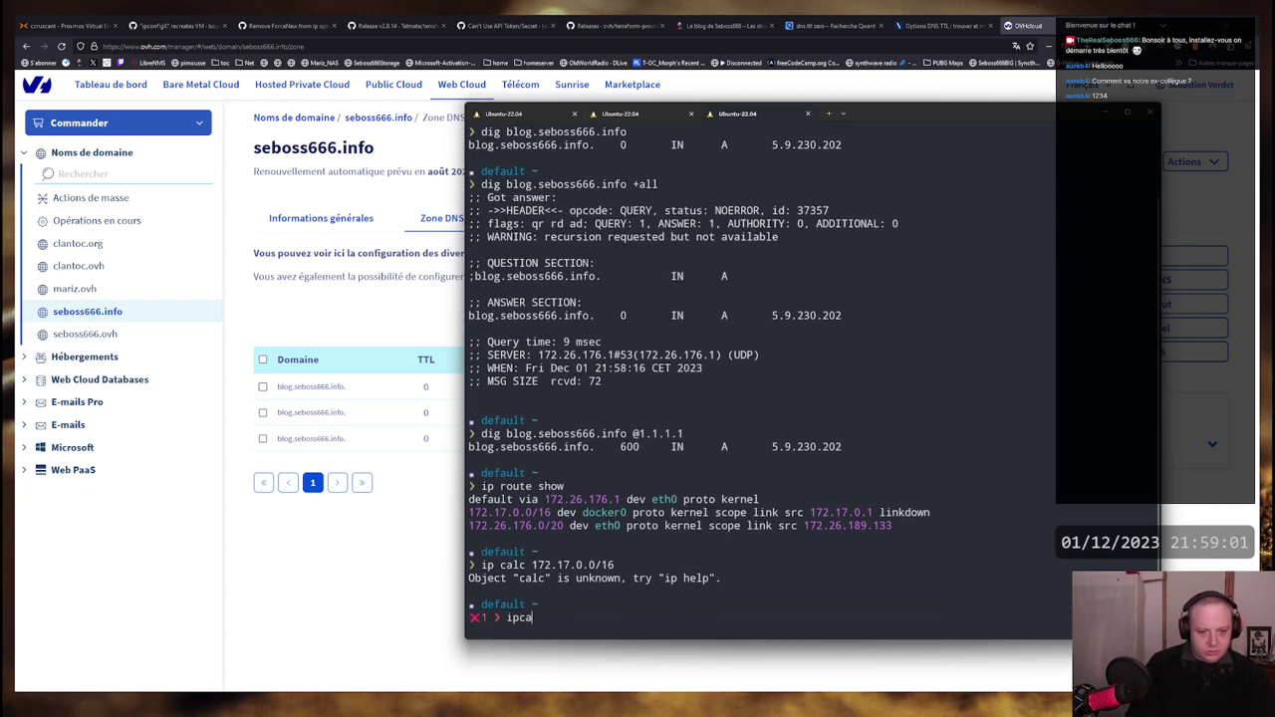
{"action": "key", "text": "BackSpace"}
{"action": "key", "text": "BackSpace"}
{"action": "key", "text": "BackSpace"}
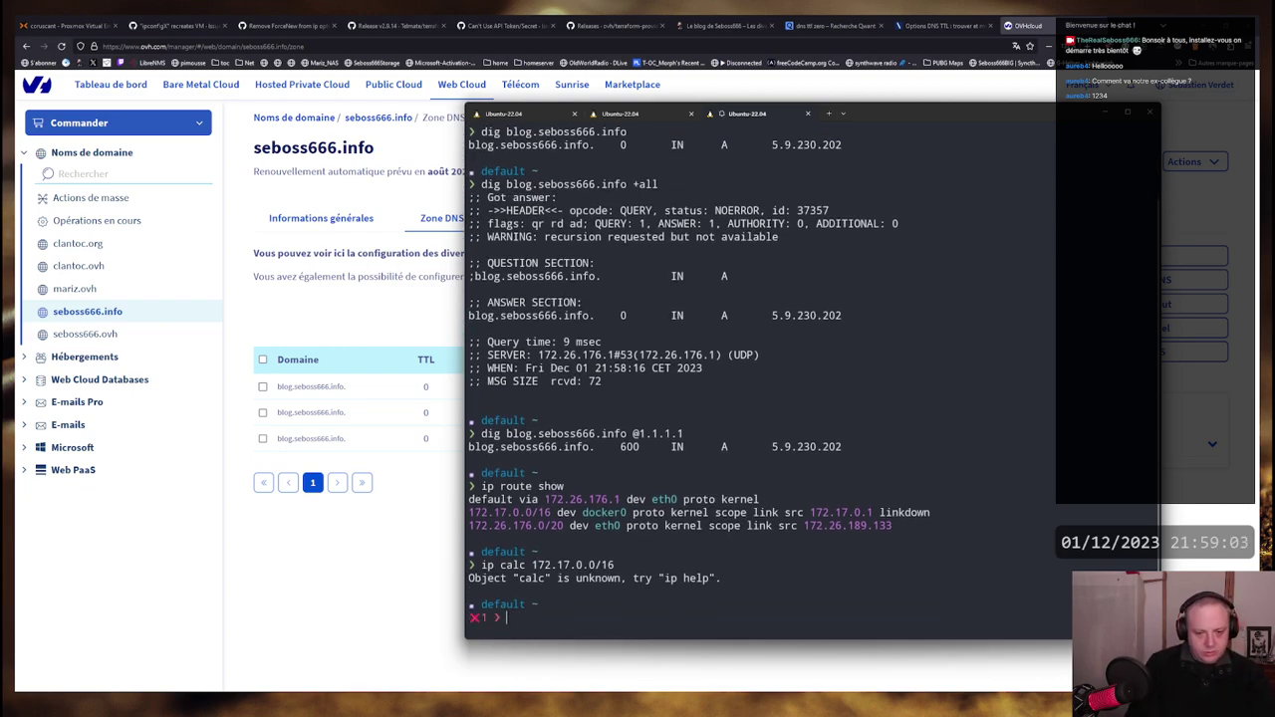
{"action": "type", "text": "apt sear"}
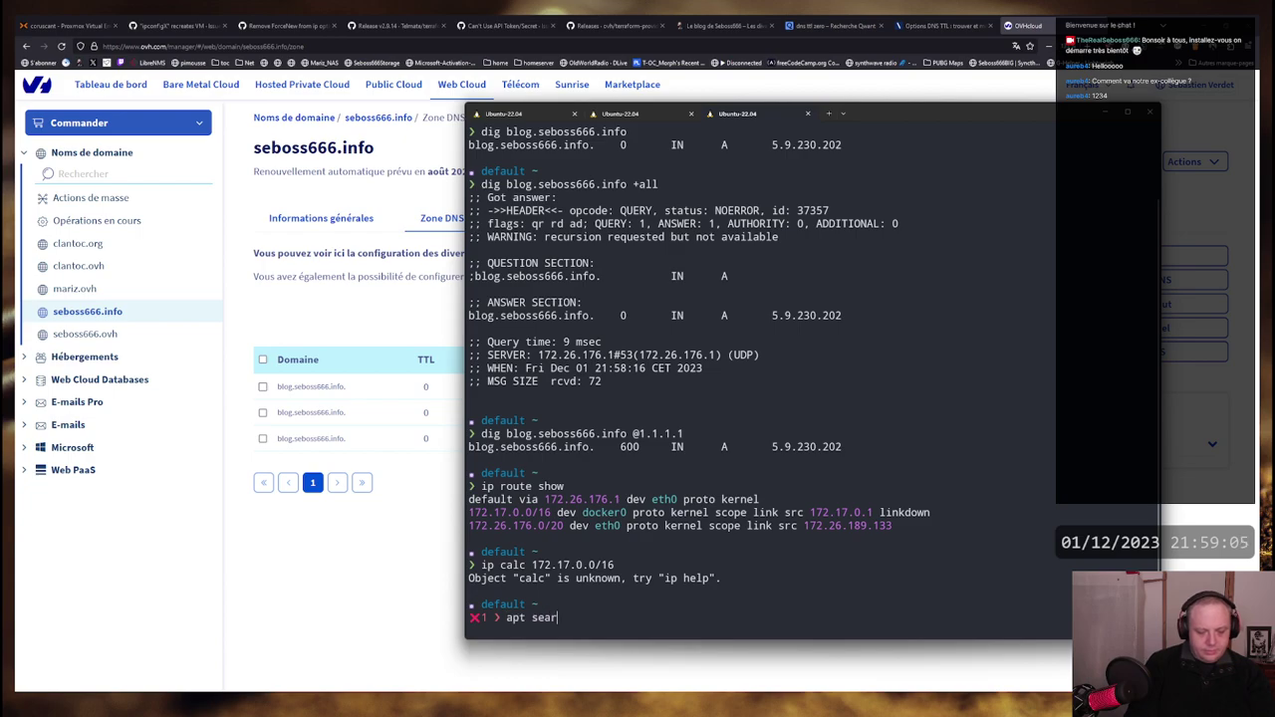
{"action": "type", "text": "ch ipcalc"}
{"action": "key", "text": "Return"}
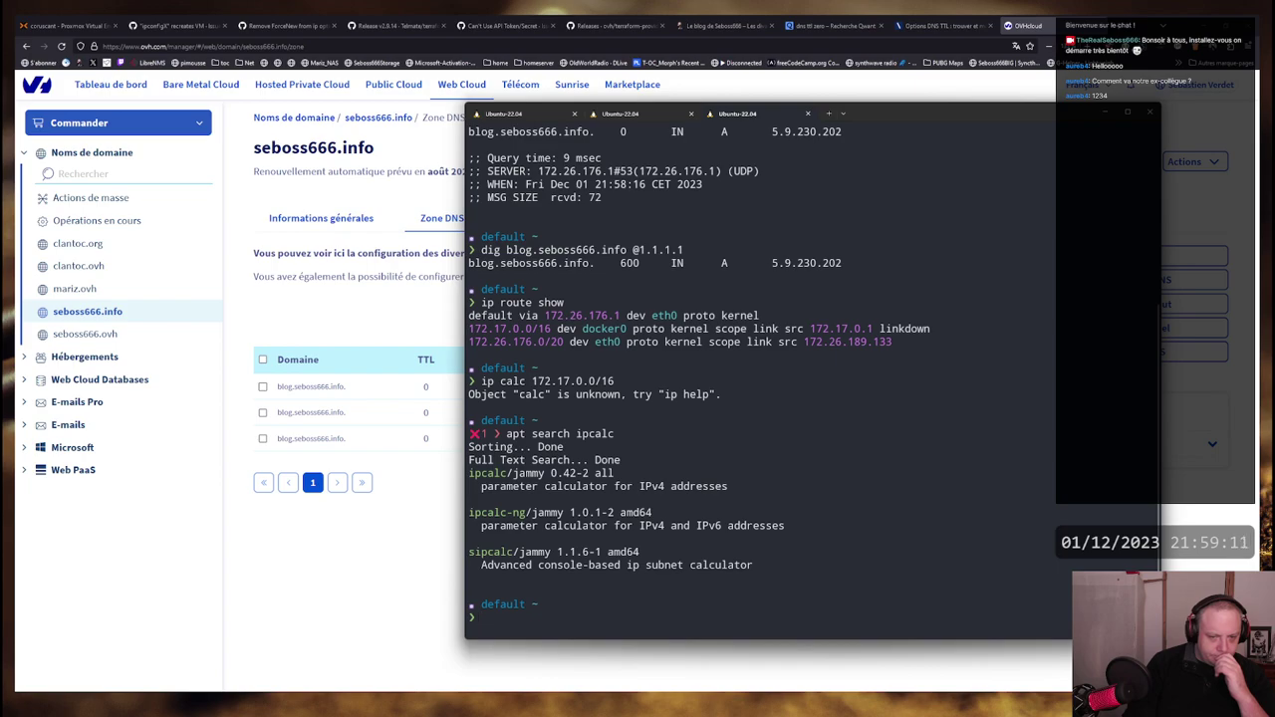
- Install ipcalc-ng with sudo, fixing the 'sudi' typo and entering the account password
{"action": "type", "text": "sudi apt install ipcalc-ng"}
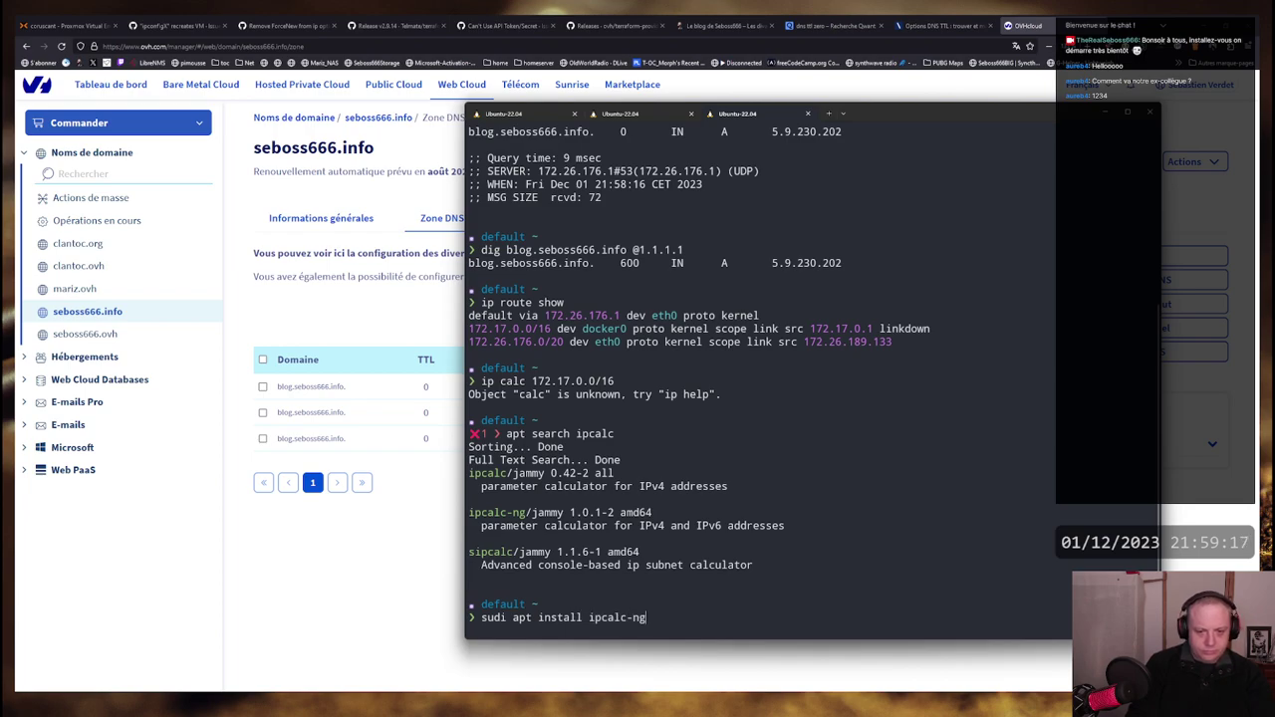
{"action": "key", "text": "Return"}
{"action": "key", "text": "Up"}
{"action": "key", "text": "BackSpace"}
{"action": "type", "text": "o"}
{"action": "key", "text": "Return"}
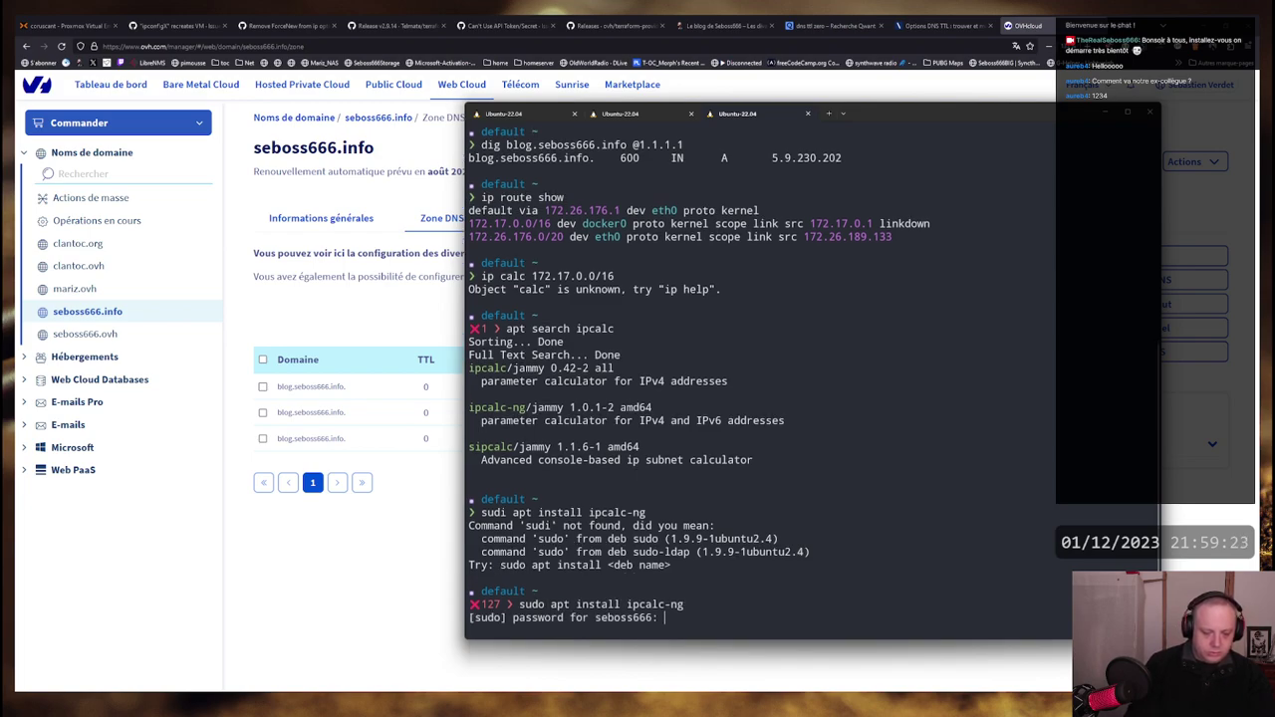
{"action": "key", "text": "Return"}
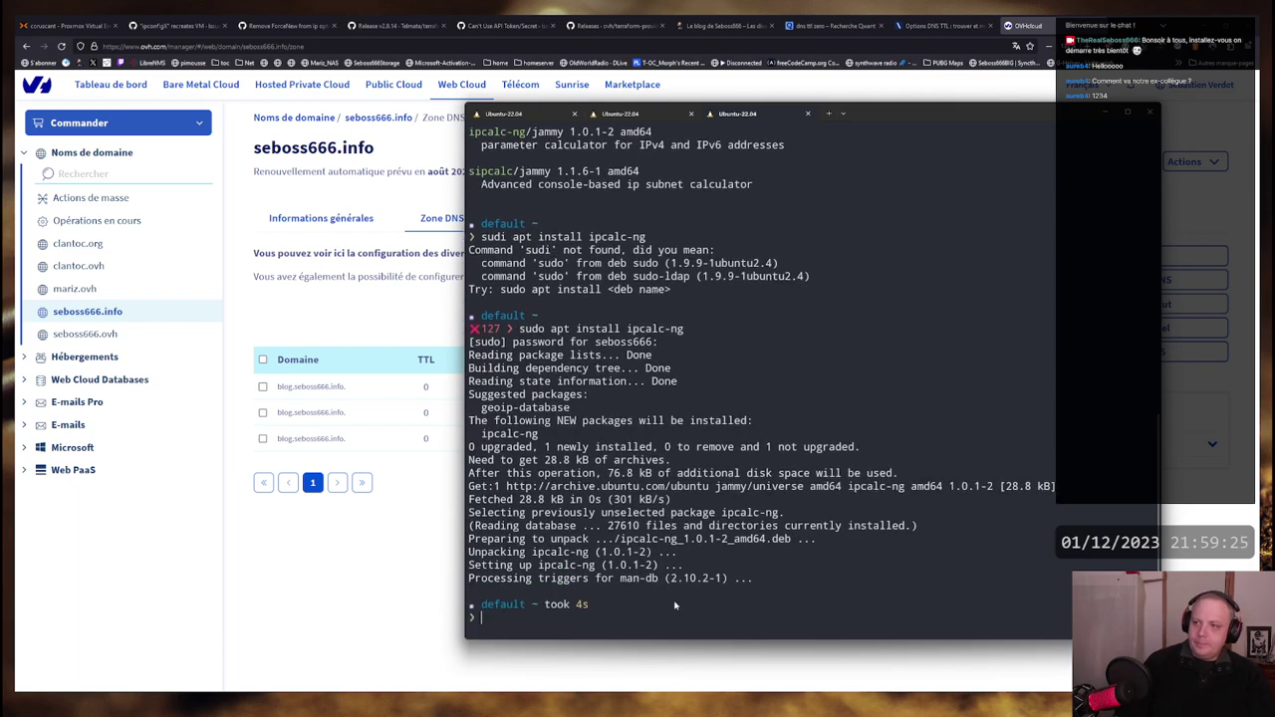
- Display the ipcalc-ng help in the Ubuntu WSL terminal
{"action": "type", "text": "ipc"}
{"action": "key", "text": "Tab"}
{"action": "key", "text": "Tab"}
{"action": "key", "text": "Tab"}
{"action": "type", "text": "a"}
{"action": "key", "text": "Tab"}
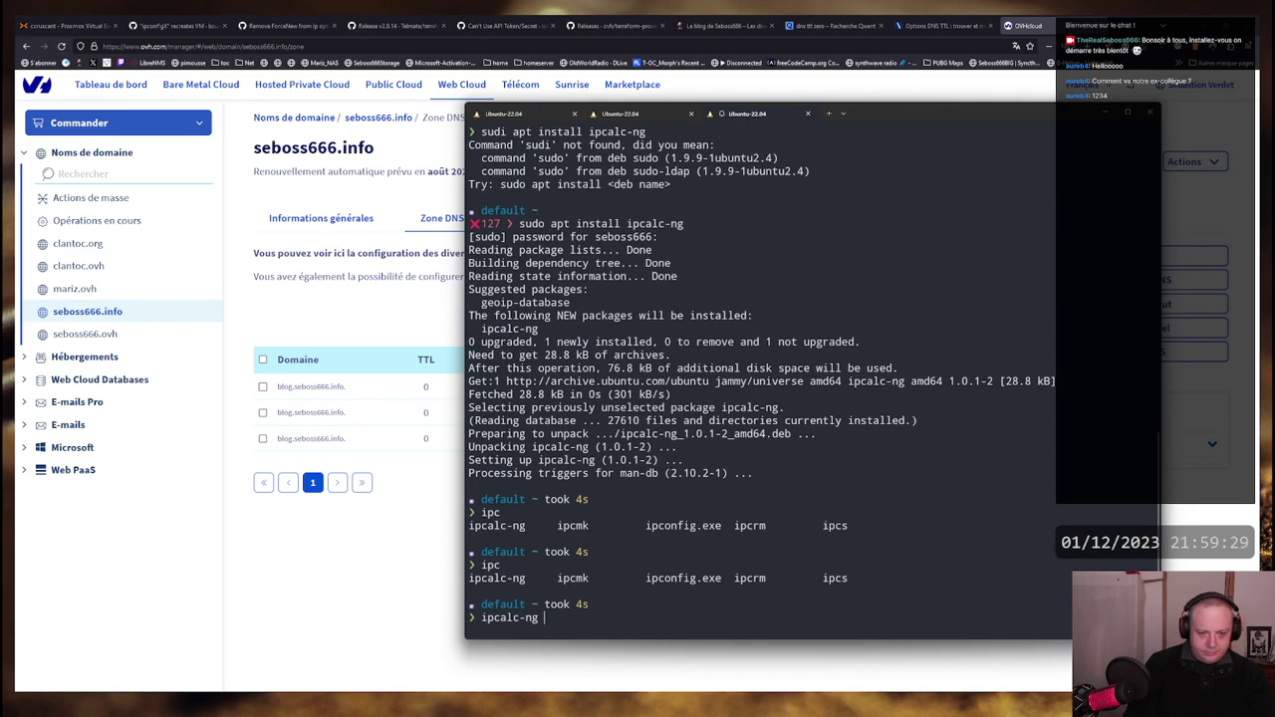
{"action": "type", "text": "--help"}
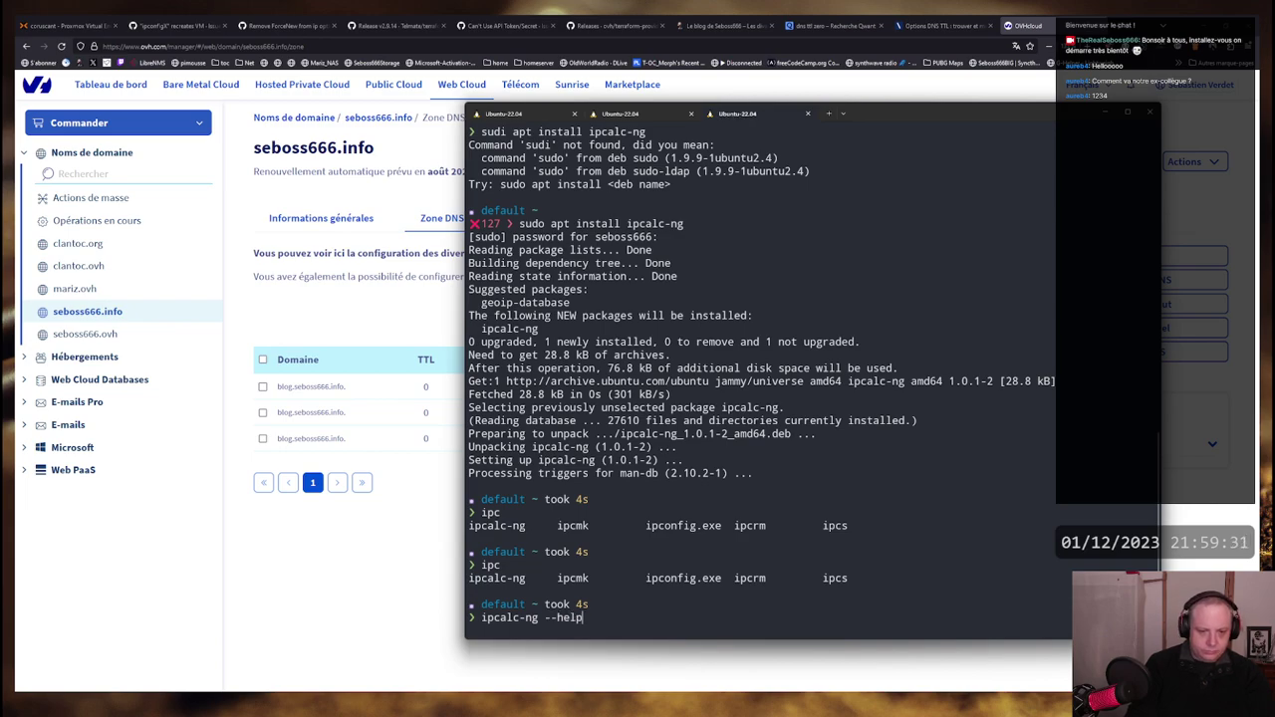
{"action": "key", "text": "Return"}
{"action": "scroll", "coordinate": [544, 364], "scroll_direction": "up", "scroll_amount": 9}
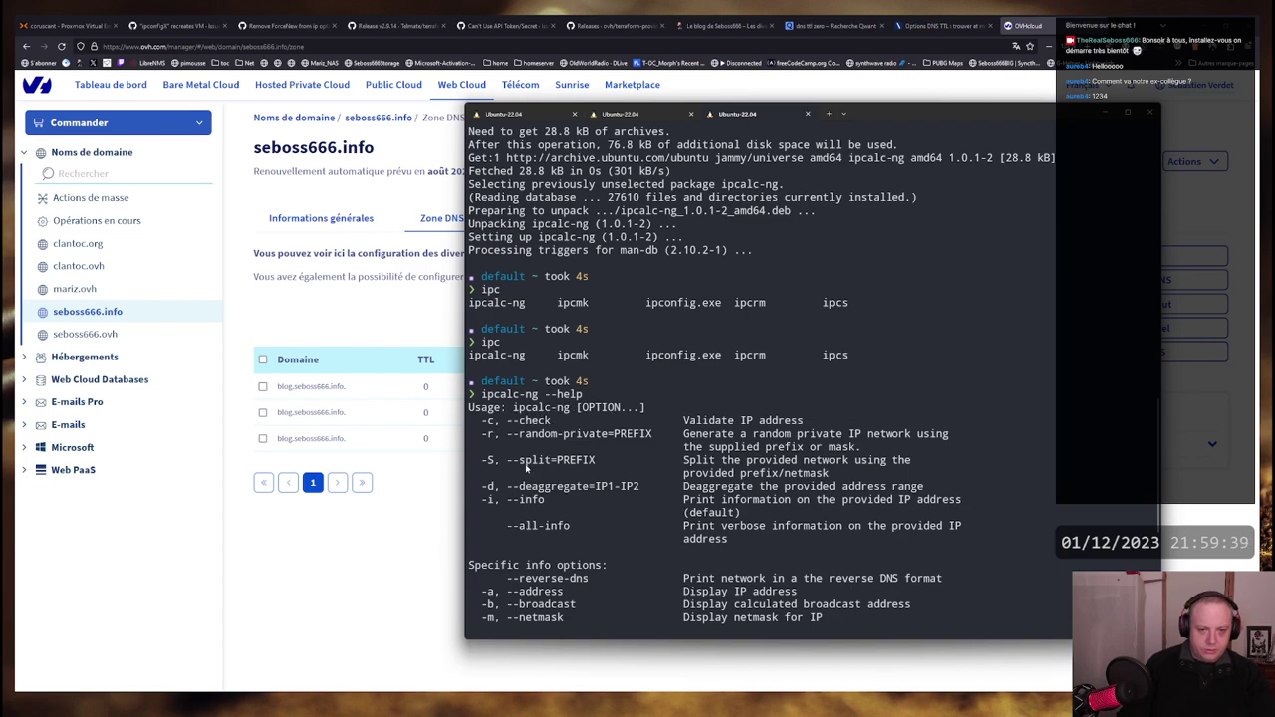
{"action": "scroll", "coordinate": [679, 462], "scroll_direction": "down", "scroll_amount": 4}
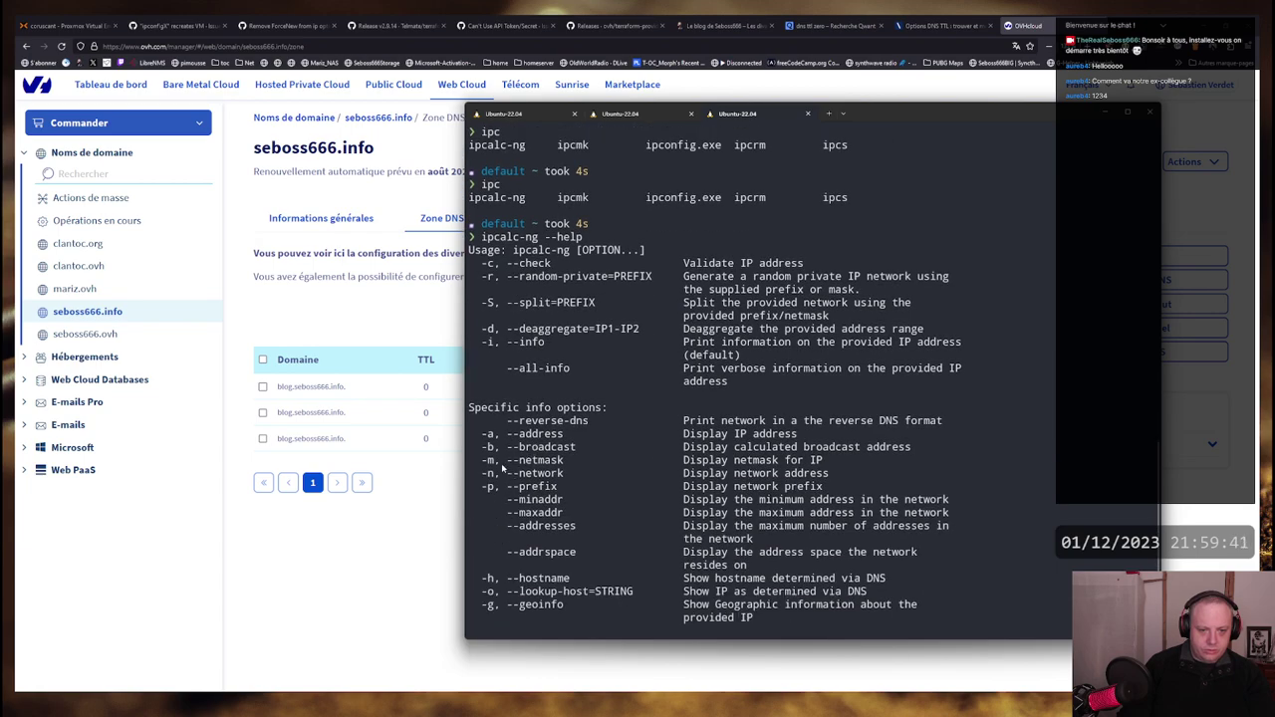
{"action": "scroll", "coordinate": [539, 447], "scroll_direction": "down", "scroll_amount": 5}
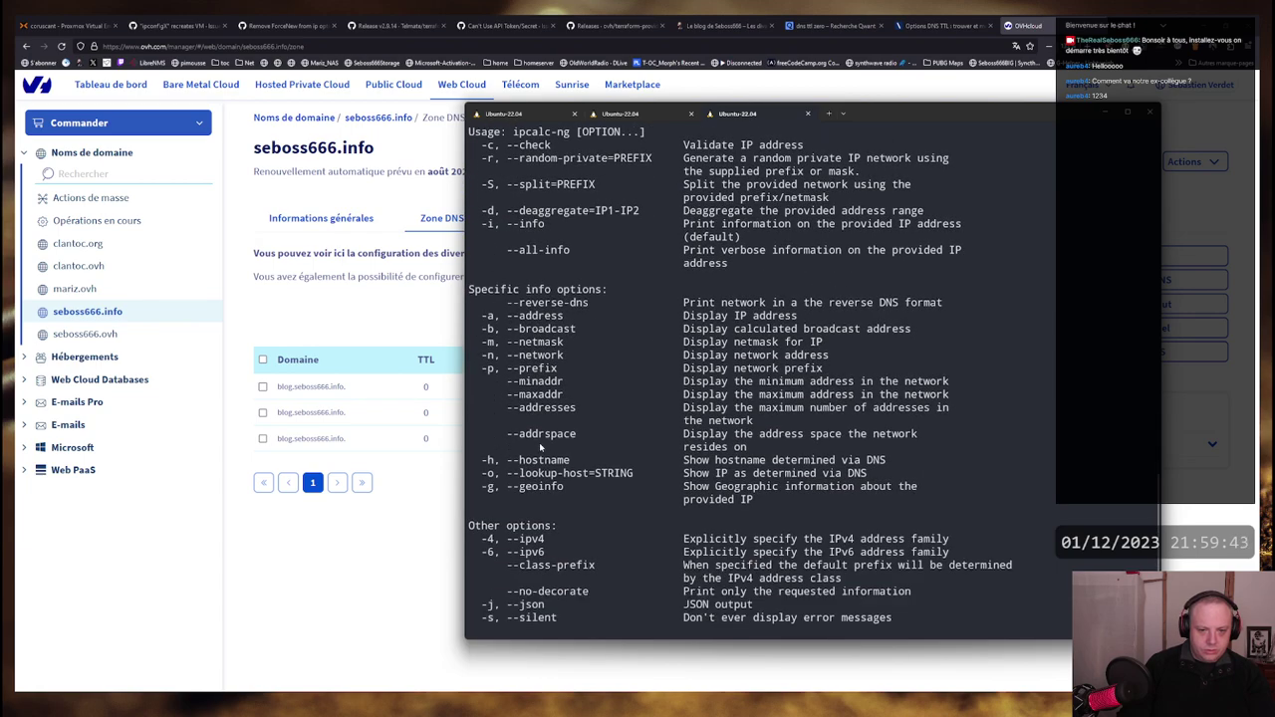
- Calculate the details of 172.17.0.0/16 with ipcalc-ng and pick out the 172.26.176.0/20 WSL network
{"action": "key", "text": "Up"}
{"action": "key", "text": "BackSpace"}
{"action": "key", "text": "BackSpace"}
{"action": "key", "text": "BackSpace"}
{"action": "key", "text": "BackSpace"}
{"action": "key", "text": "BackSpace"}
{"action": "key", "text": "BackSpace"}
{"action": "key", "text": "ctrl+shift+v"}
{"action": "key", "text": "Return"}
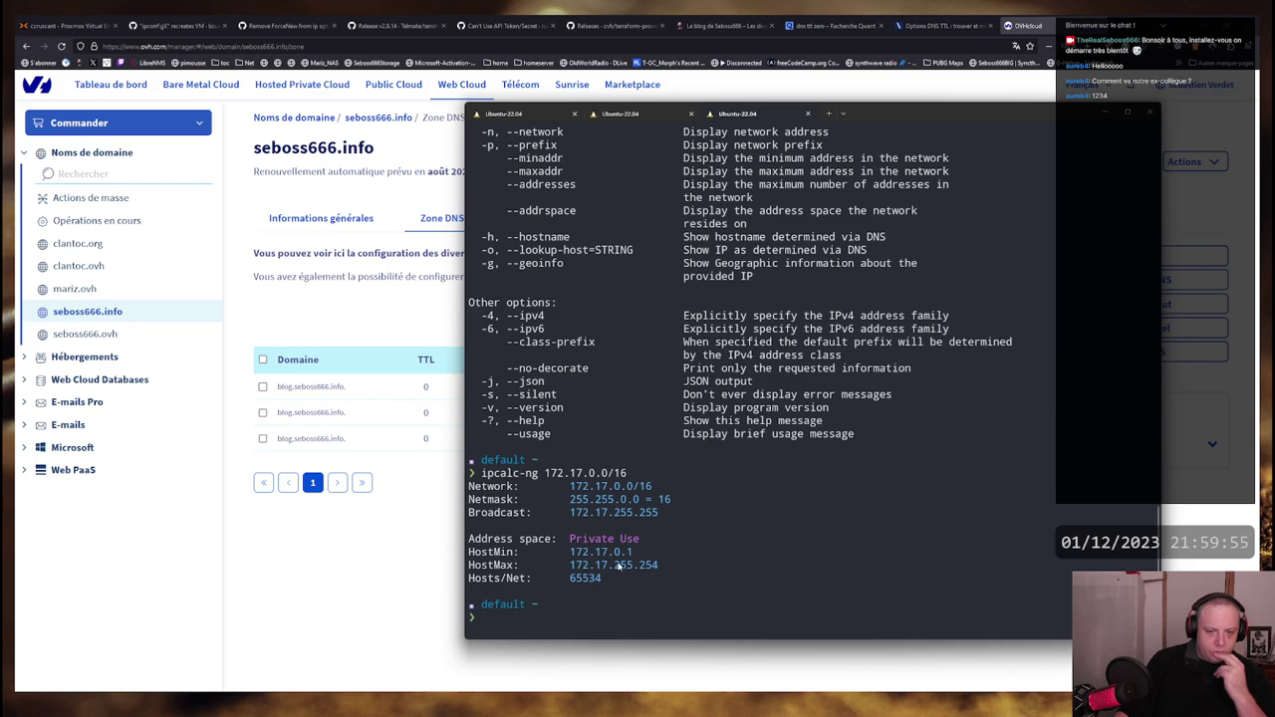
{"action": "scroll", "coordinate": [629, 569], "scroll_direction": "up", "scroll_amount": 20}
{"action": "scroll", "coordinate": [640, 453], "scroll_direction": "up", "scroll_amount": 7}
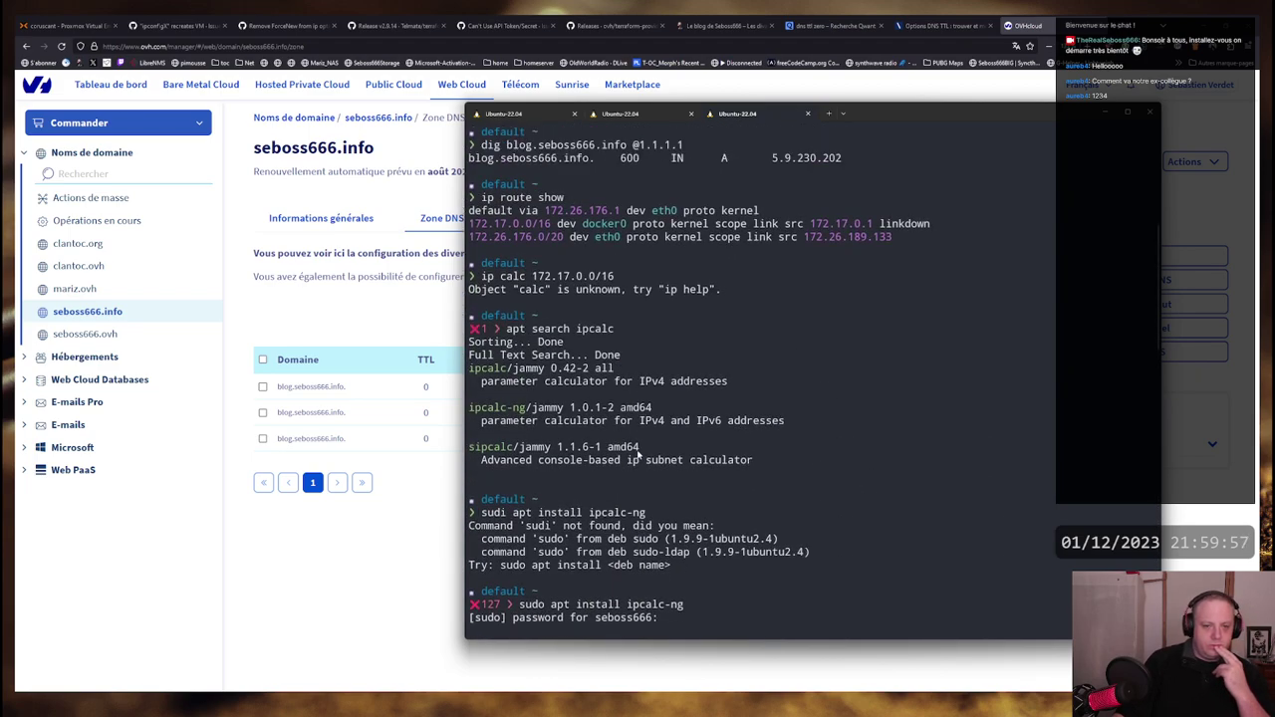
{"action": "mouse_move", "coordinate": [473, 224]}
{"action": "left_mouse_down"}
{"action": "mouse_move", "coordinate": [626, 225]}
{"action": "mouse_move", "coordinate": [468, 239]}
{"action": "left_mouse_up"}
{"action": "left_click", "coordinate": [745, 233]}
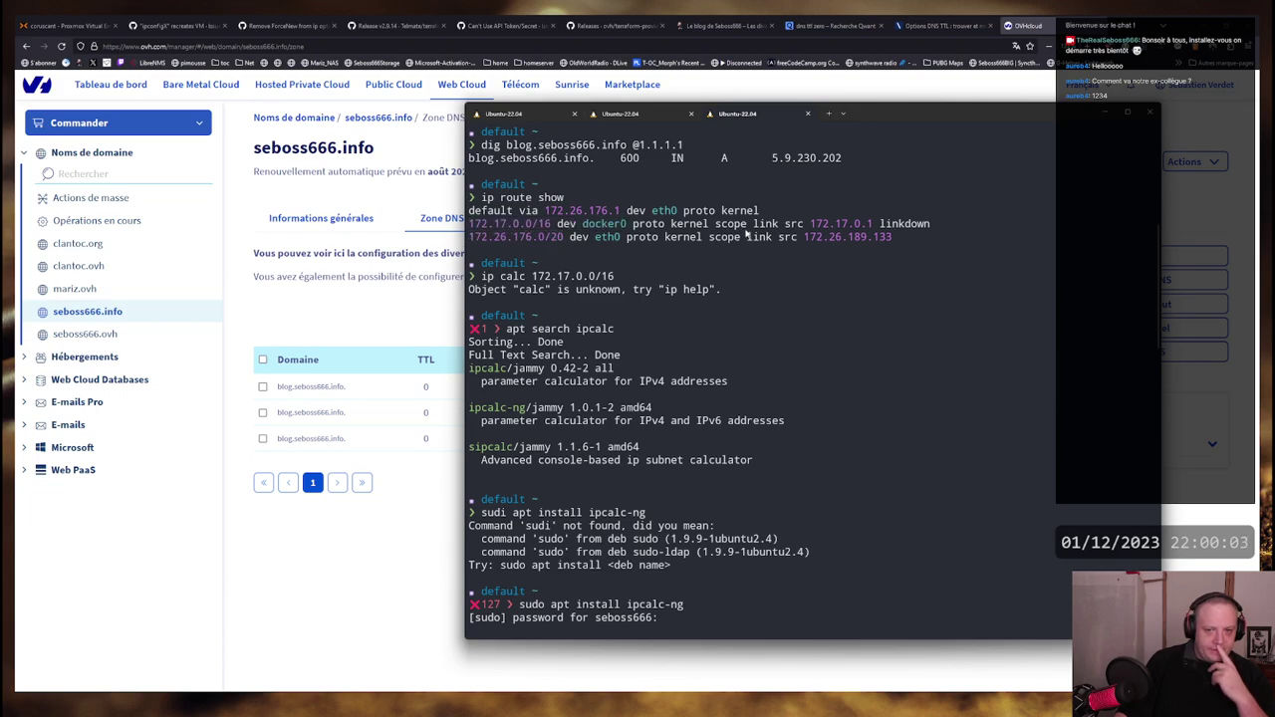
{"action": "left_click_drag", "start_coordinate": [564, 239], "coordinate": [471, 245]}
{"action": "scroll", "coordinate": [734, 353], "scroll_direction": "up", "scroll_amount": 4}
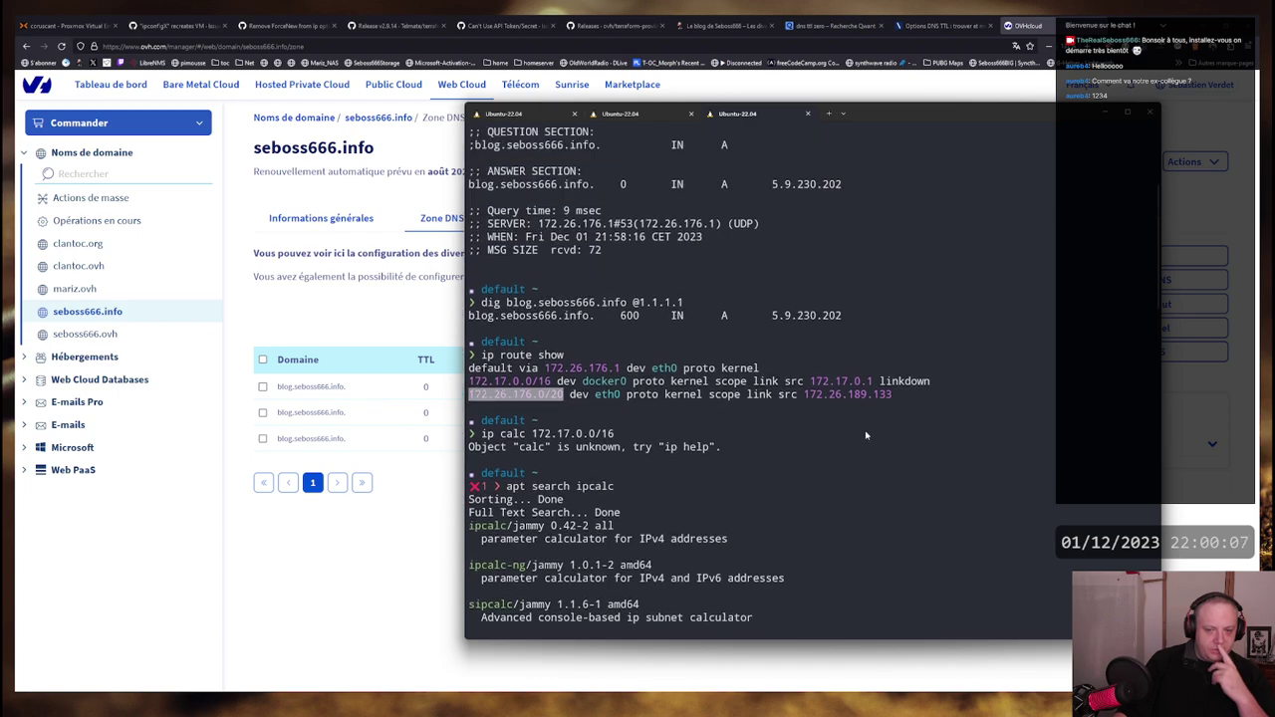
{"action": "scroll", "coordinate": [666, 393], "scroll_direction": "up", "scroll_amount": 3}
{"action": "scroll", "coordinate": [666, 393], "scroll_direction": "down", "scroll_amount": 3}
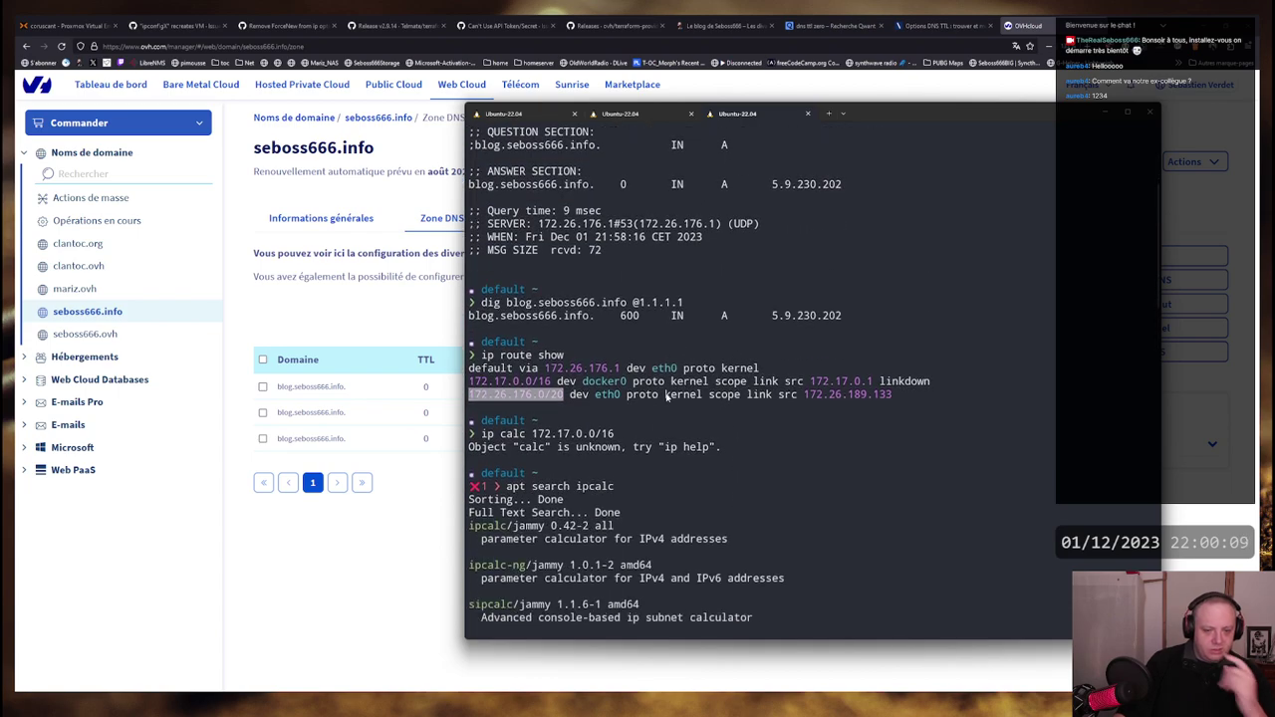
- Print /etc/resolv.conf and locate the 172.26.176.1 nameserver
{"action": "type", "text": "cat /etc/resolv.conf"}
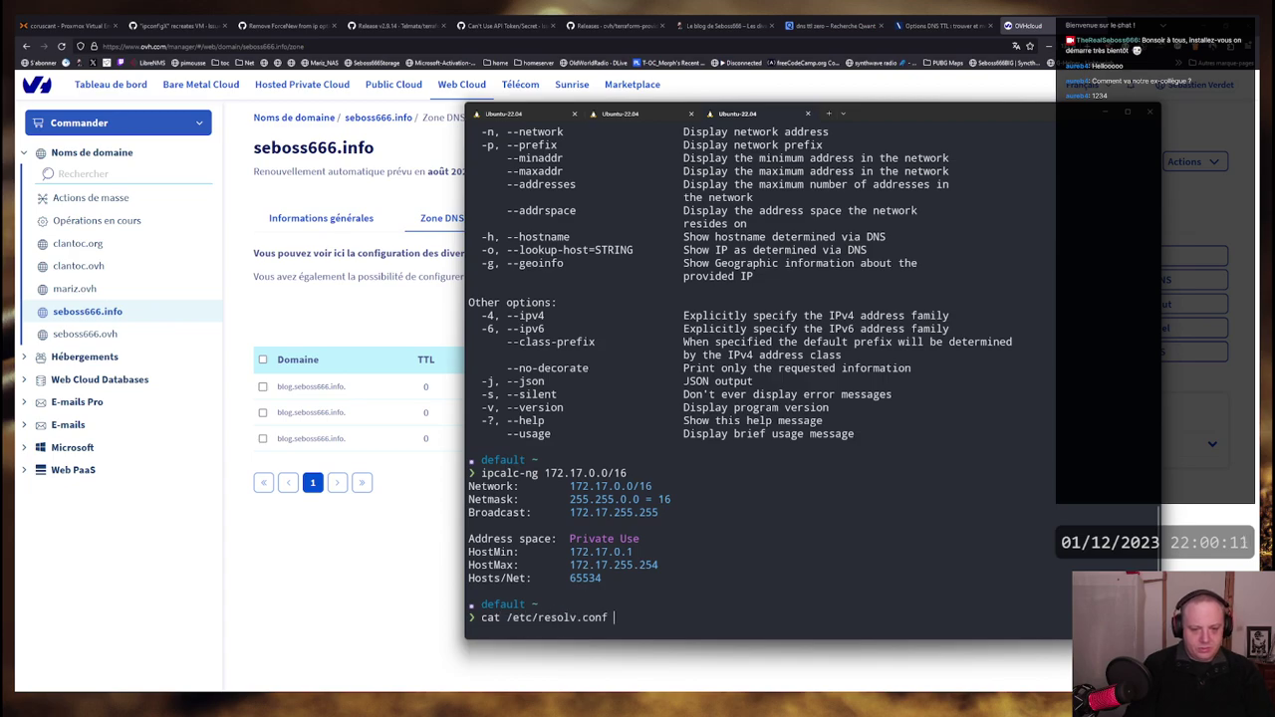
{"action": "key", "text": "Return"}
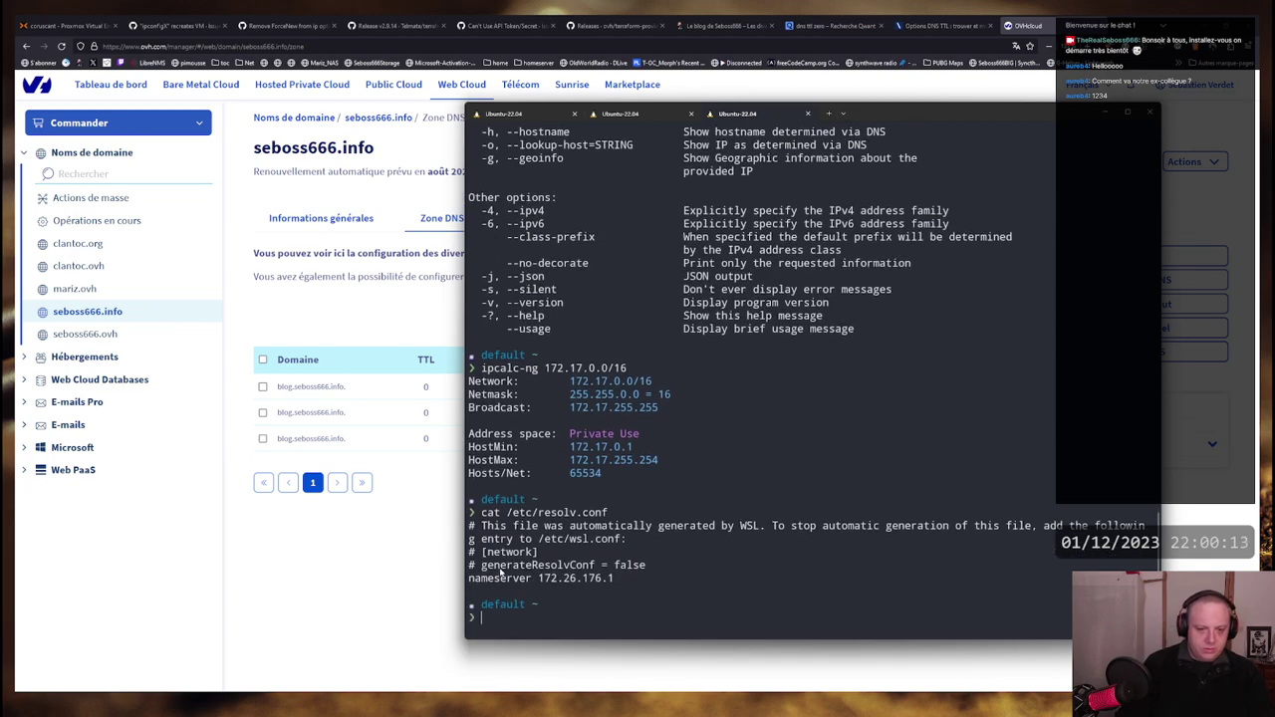
{"action": "left_click_drag", "start_coordinate": [538, 578], "coordinate": [611, 580]}
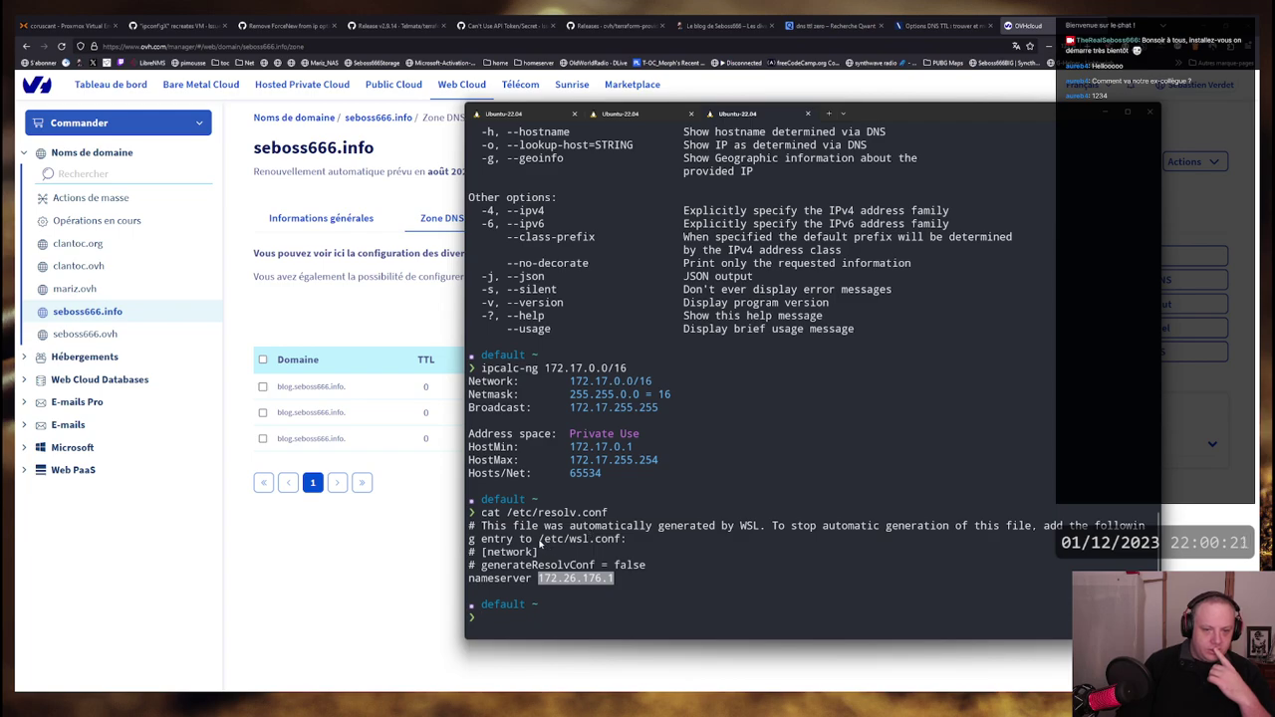
{"action": "left_click", "coordinate": [565, 586]}
{"action": "scroll", "coordinate": [558, 538], "scroll_direction": "up", "scroll_amount": 15}
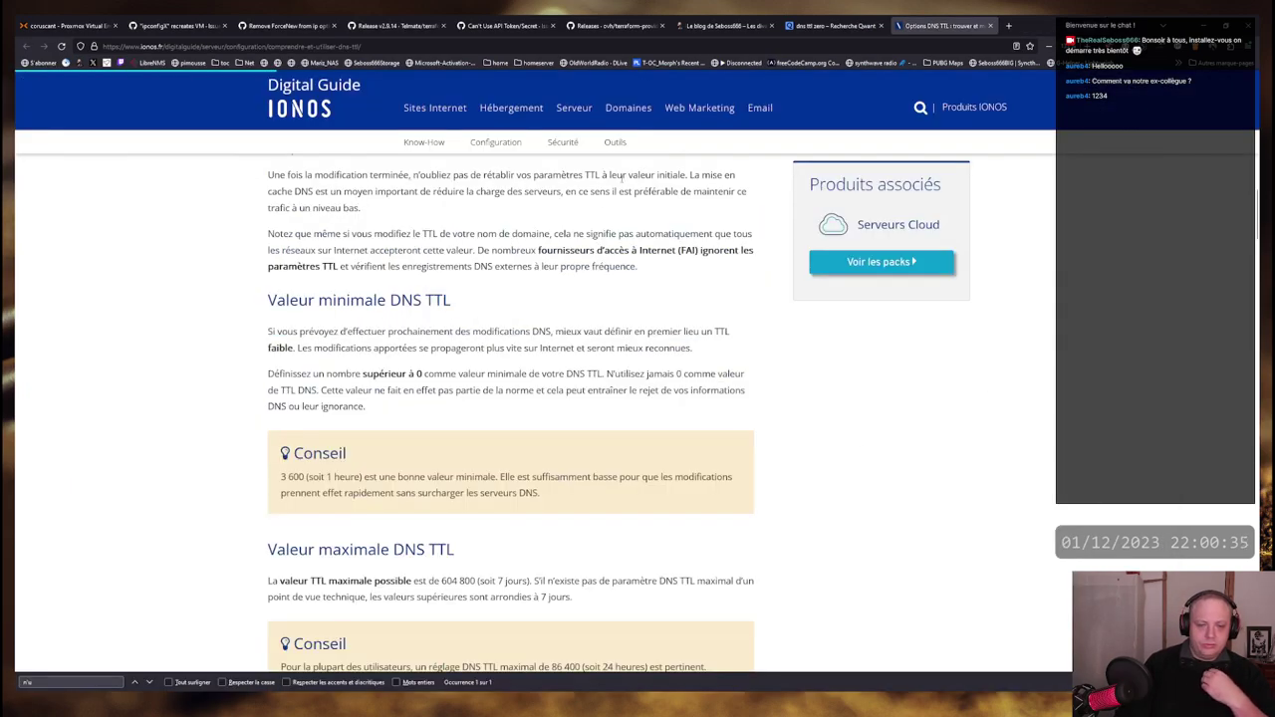
- Close the IONOS DNS TTL article and Qwant search result tabs
{"action": "key", "text": "alt+Tab"}
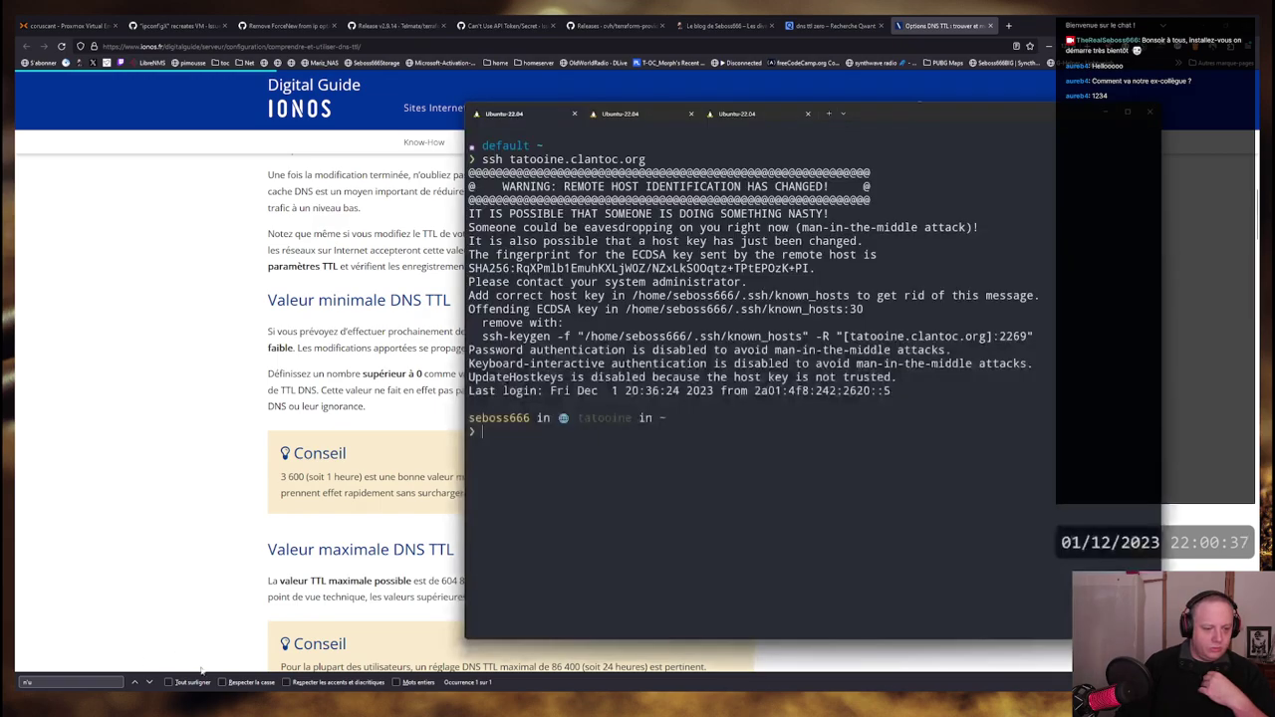
{"action": "key", "text": "alt+Tab"}
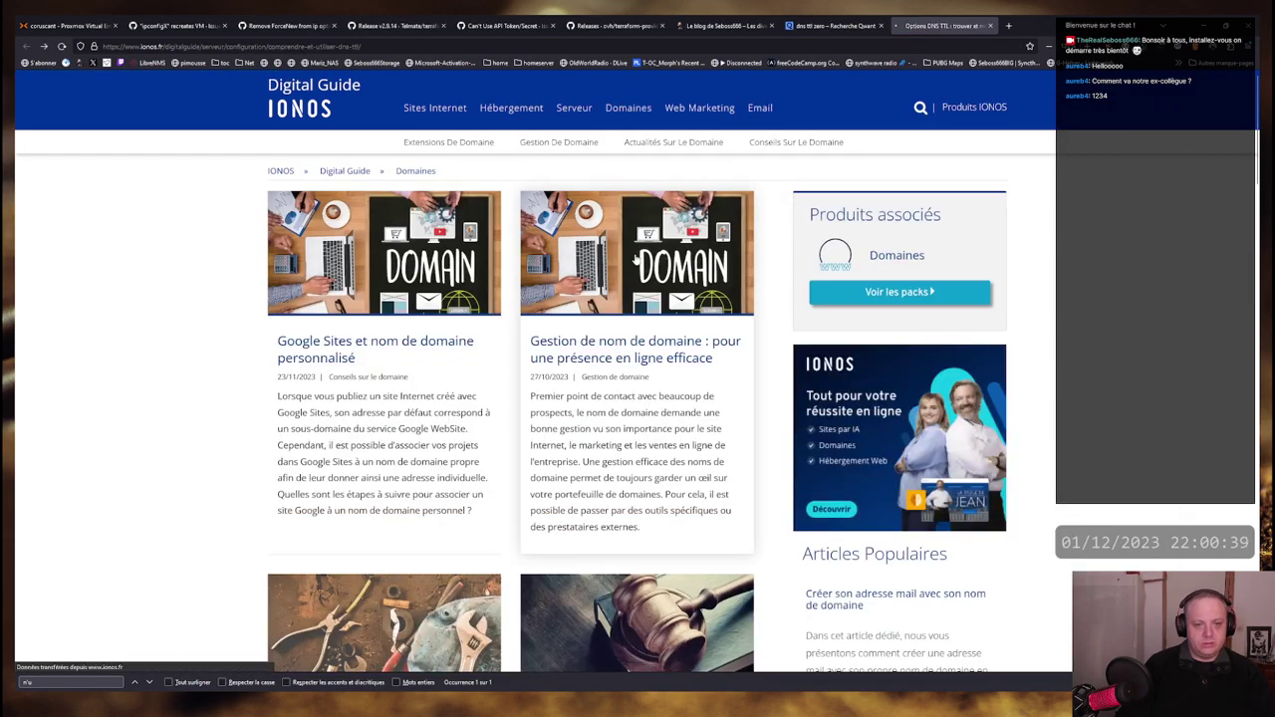
{"action": "middle_click", "coordinate": [963, 33]}
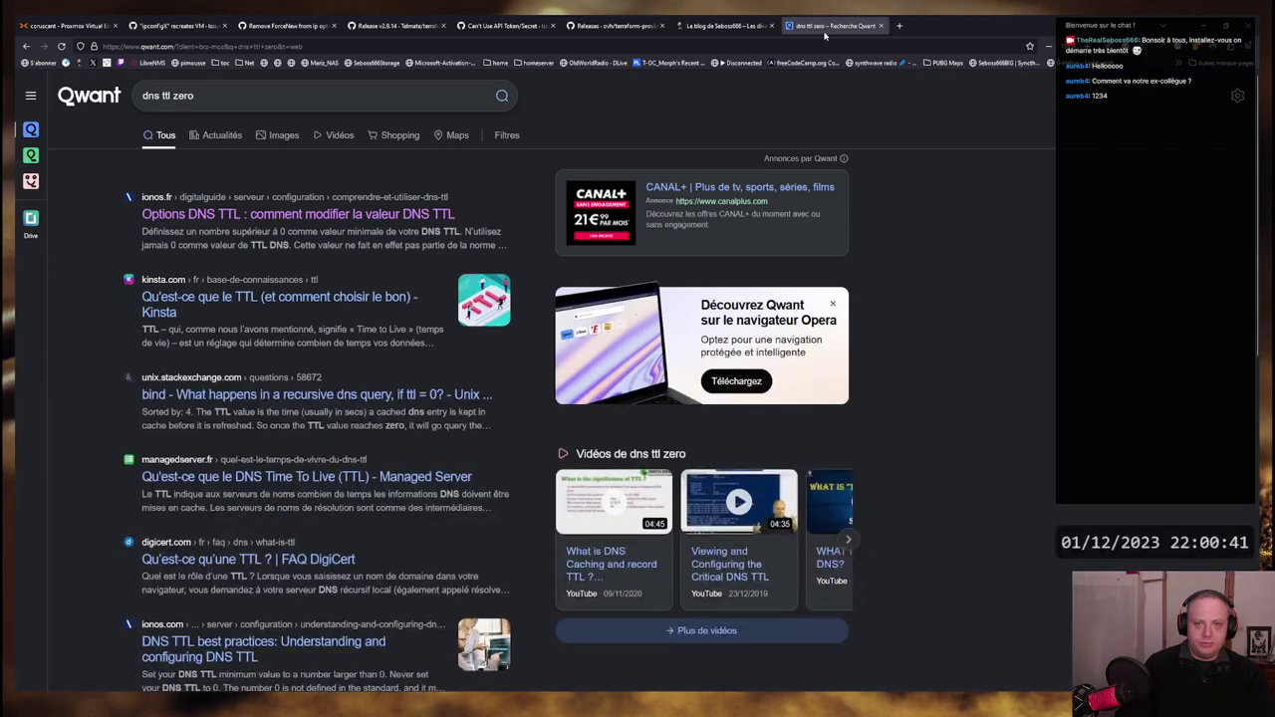
{"action": "middle_click", "coordinate": [825, 33]}
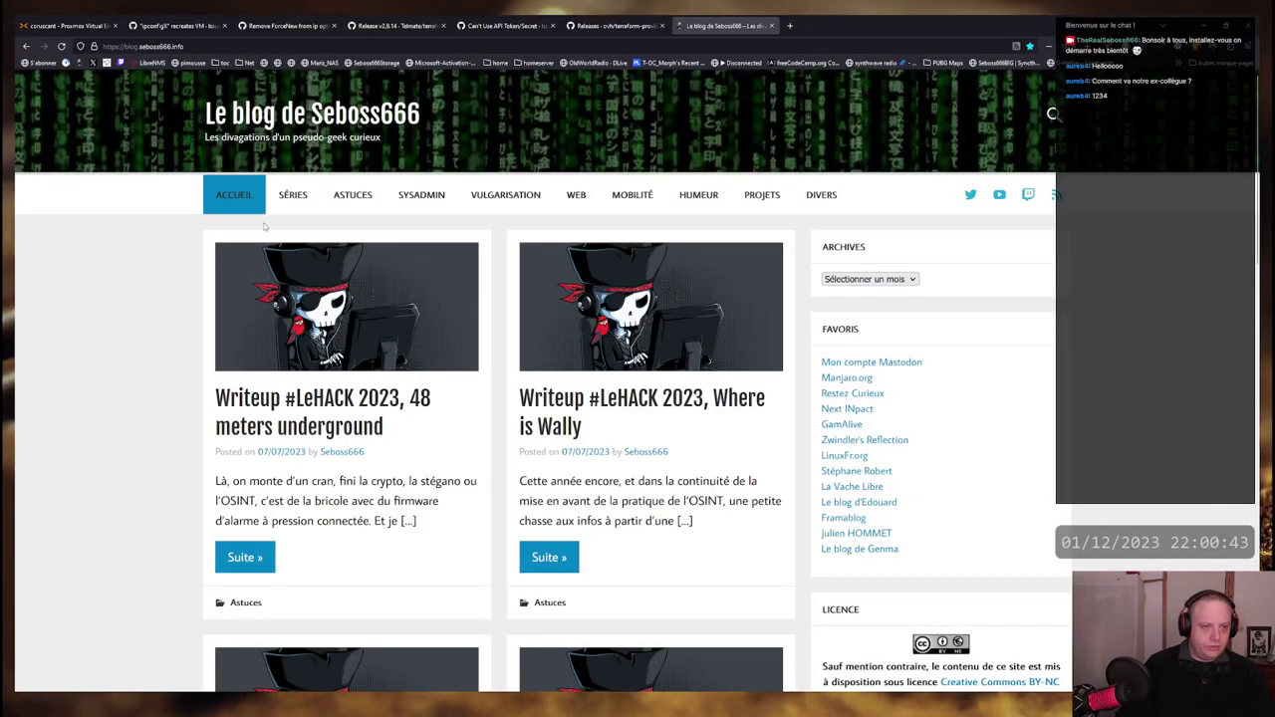
- Sign in to the blog's Matomo with saved credentials, 'Se souvenir de moi' and the two-factor code
{"action": "key", "text": "ctrl+l"}
{"action": "type", "text": "ana"}
{"action": "key", "text": "Return"}
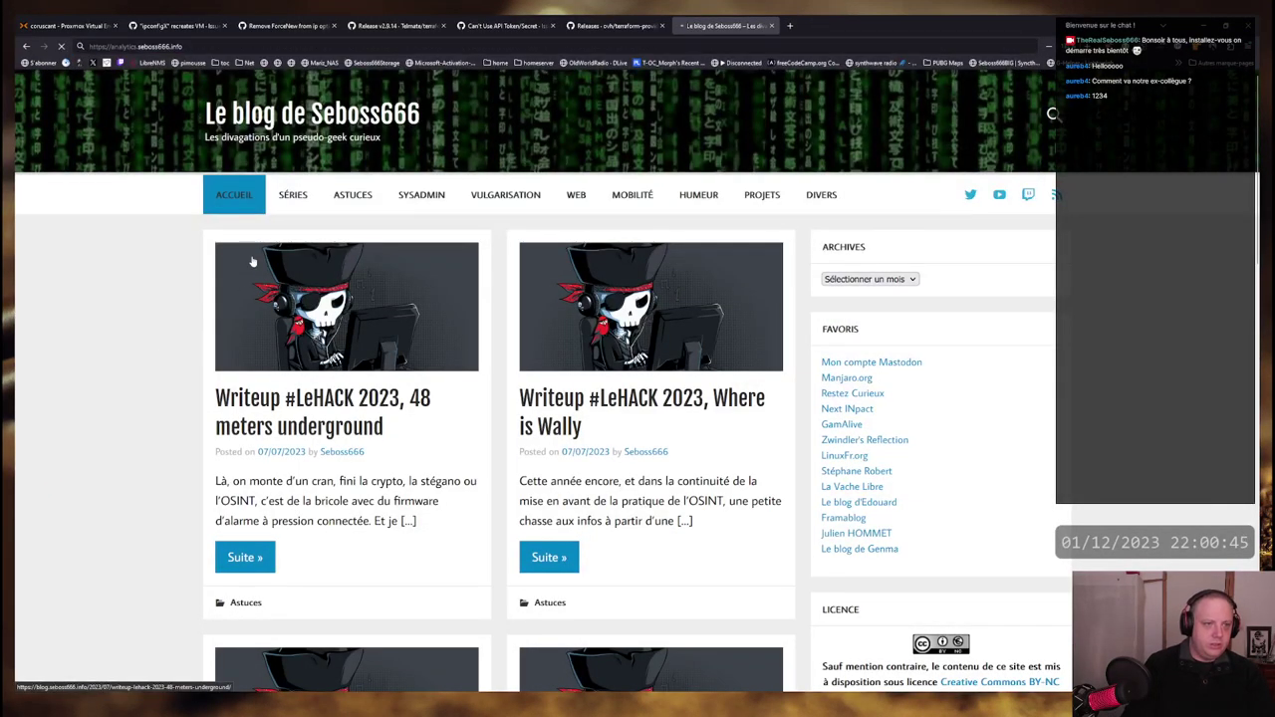
{"action": "left_click", "coordinate": [811, 206]}
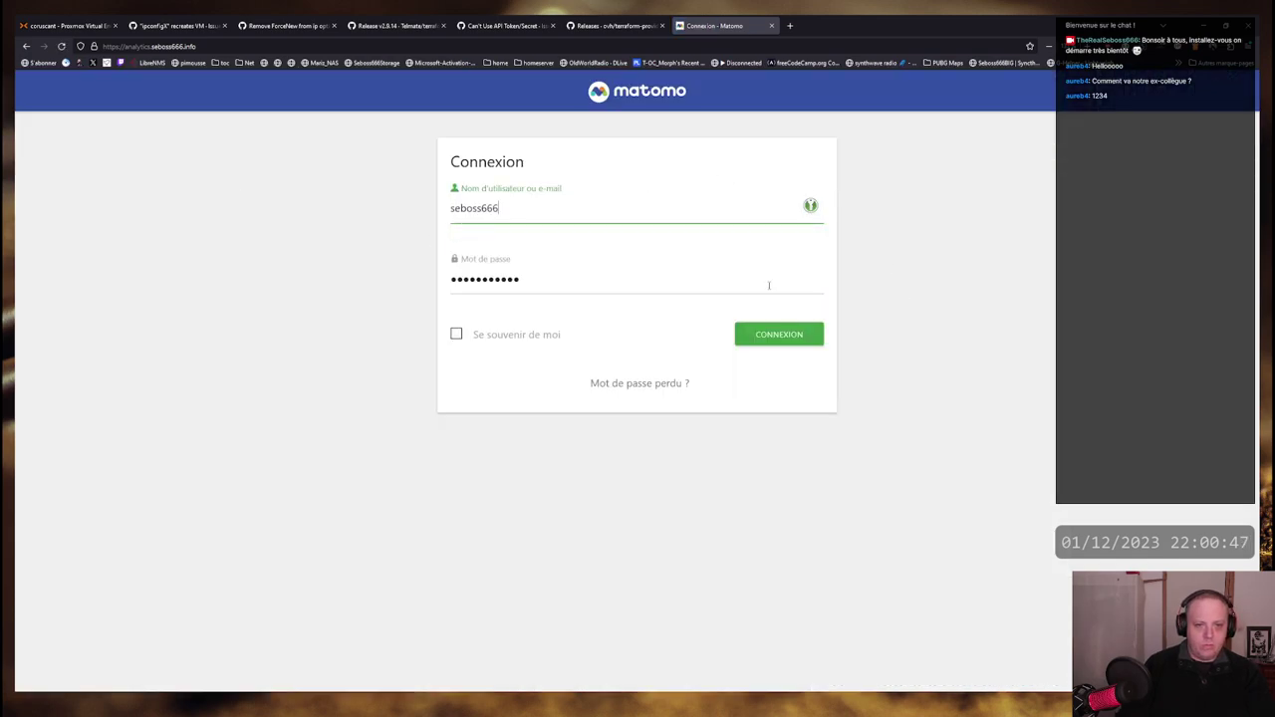
{"action": "left_click", "coordinate": [517, 336]}
{"action": "left_click", "coordinate": [779, 335]}
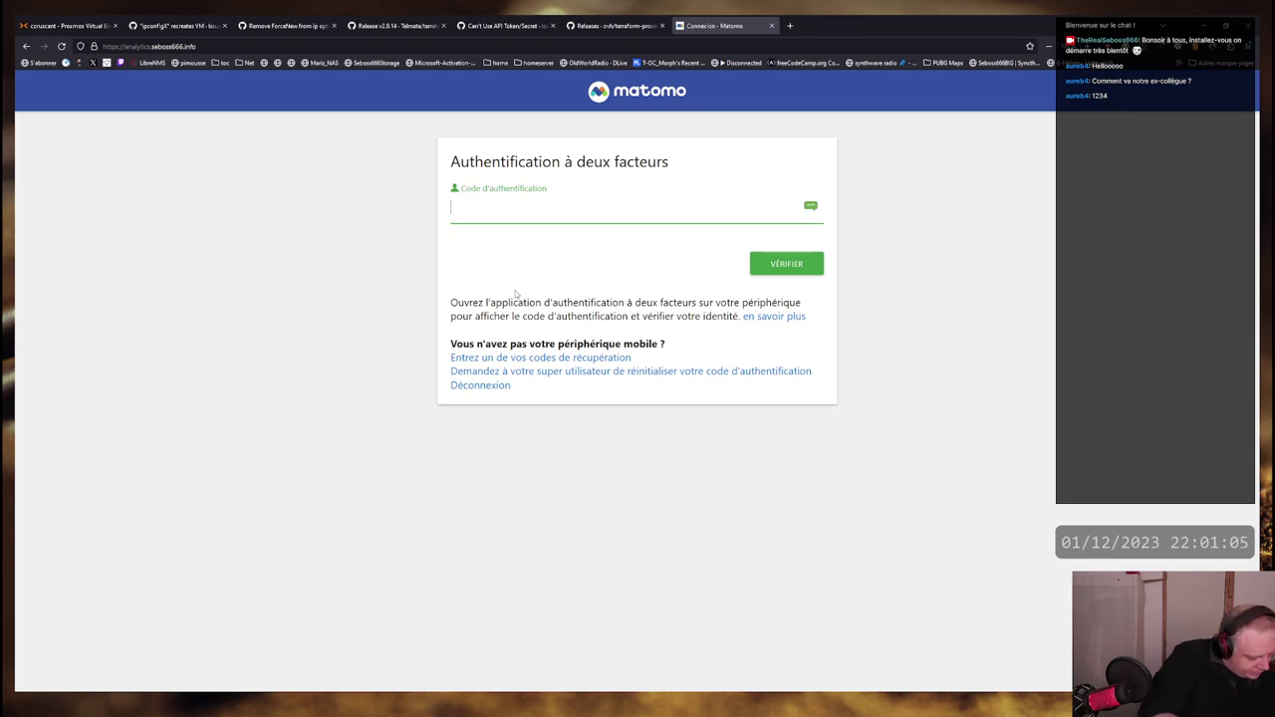
{"action": "key", "text": "Return"}
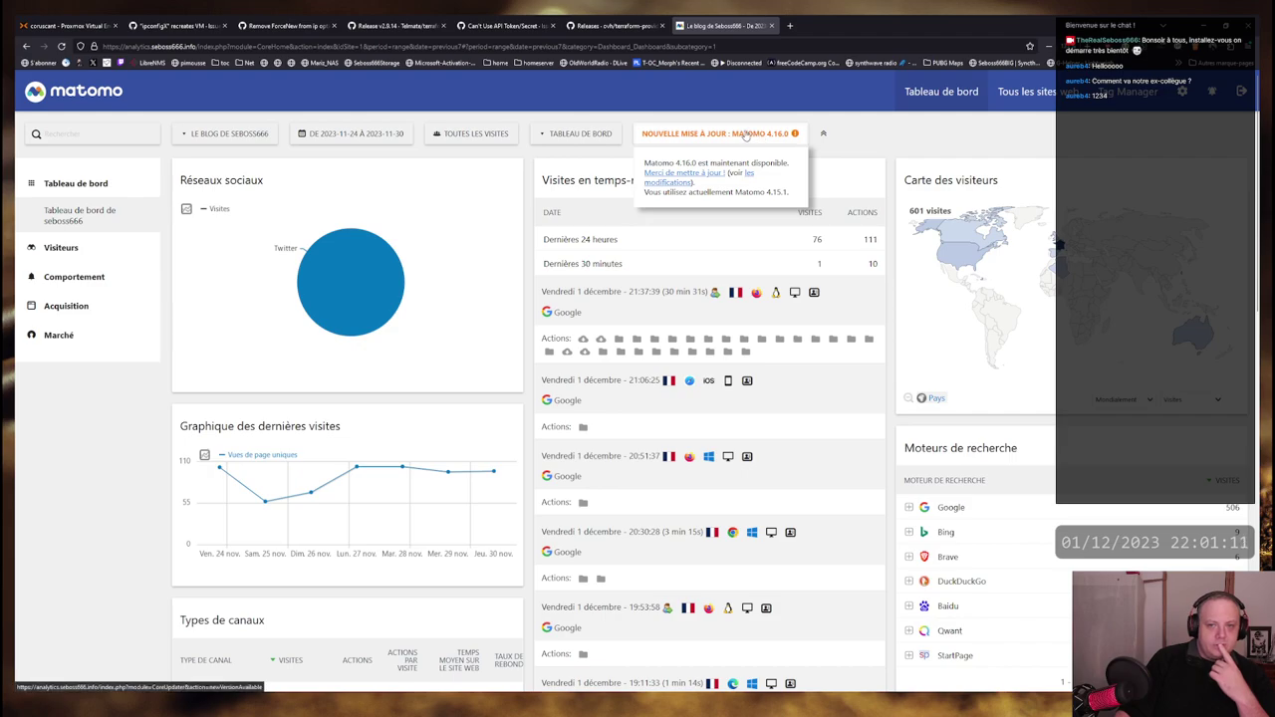
- Start the Matomo 4.16.0 automatic update over HTTPS and read the expired-certificate error
{"action": "left_click", "coordinate": [747, 136]}
{"action": "left_click", "coordinate": [570, 315]}
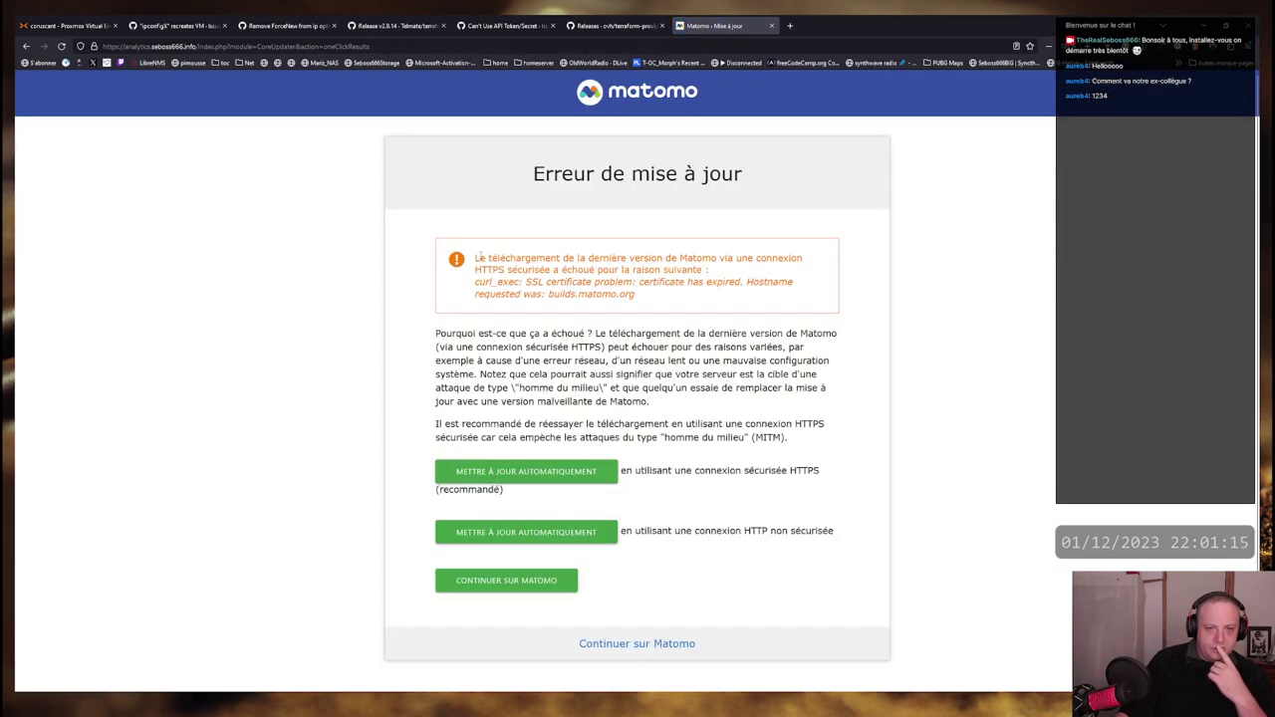
{"action": "mouse_move", "coordinate": [476, 269]}
{"action": "left_mouse_down"}
{"action": "mouse_move", "coordinate": [744, 283]}
{"action": "mouse_move", "coordinate": [533, 282]}
{"action": "mouse_move", "coordinate": [475, 257]}
{"action": "left_mouse_up"}
{"action": "left_click", "coordinate": [629, 284]}
{"action": "left_click_drag", "start_coordinate": [738, 282], "coordinate": [624, 283]}
{"action": "left_click", "coordinate": [623, 283]}
{"action": "left_click_drag", "start_coordinate": [475, 283], "coordinate": [789, 284]}
{"action": "left_click", "coordinate": [770, 287]}
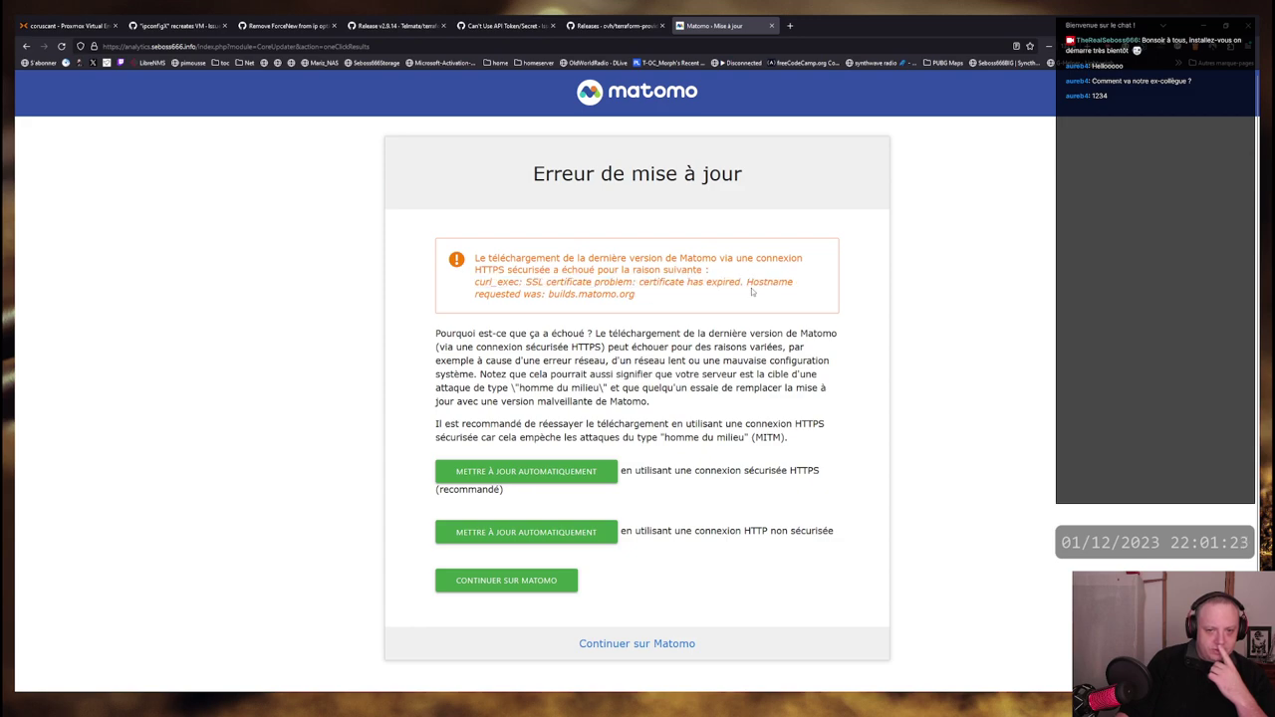
- Apply the update over unsecured HTTP instead and continue back to the Matomo dashboard
{"action": "left_click_drag", "start_coordinate": [493, 261], "coordinate": [655, 299]}
{"action": "left_click", "coordinate": [656, 299]}
{"action": "left_click_drag", "start_coordinate": [476, 282], "coordinate": [595, 283]}
{"action": "left_click", "coordinate": [677, 284]}
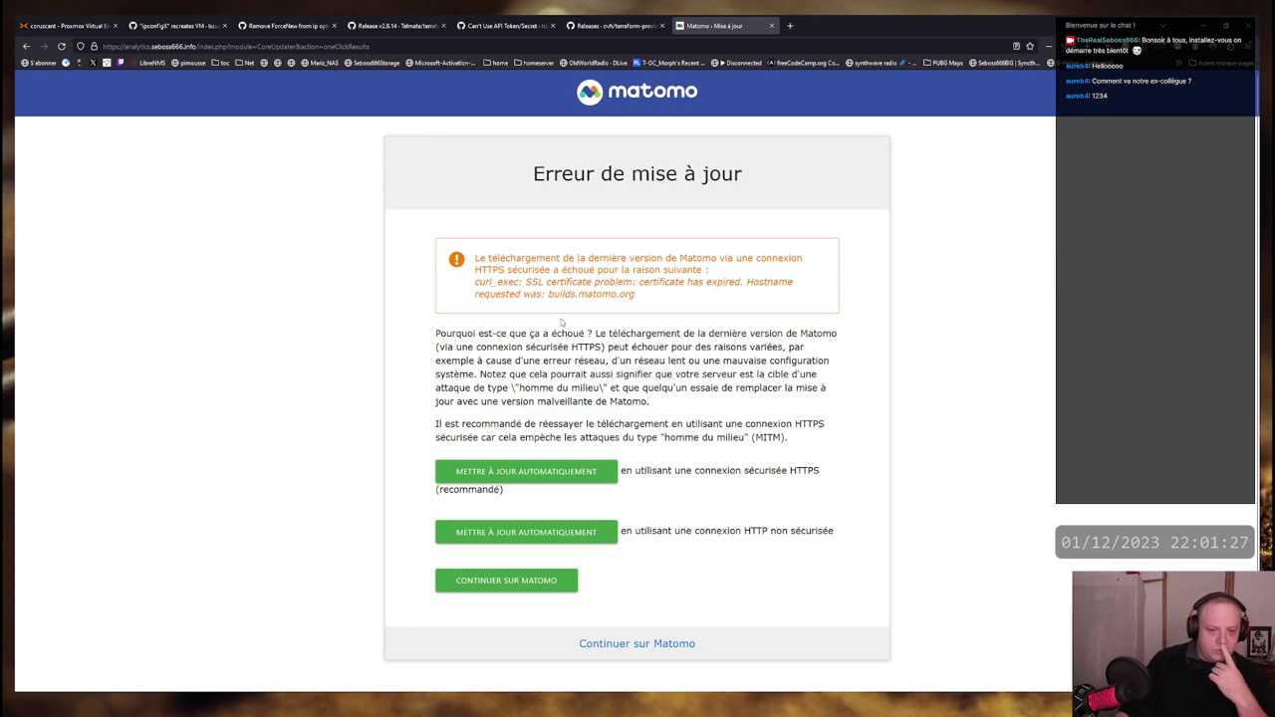
{"action": "left_click", "coordinate": [526, 532]}
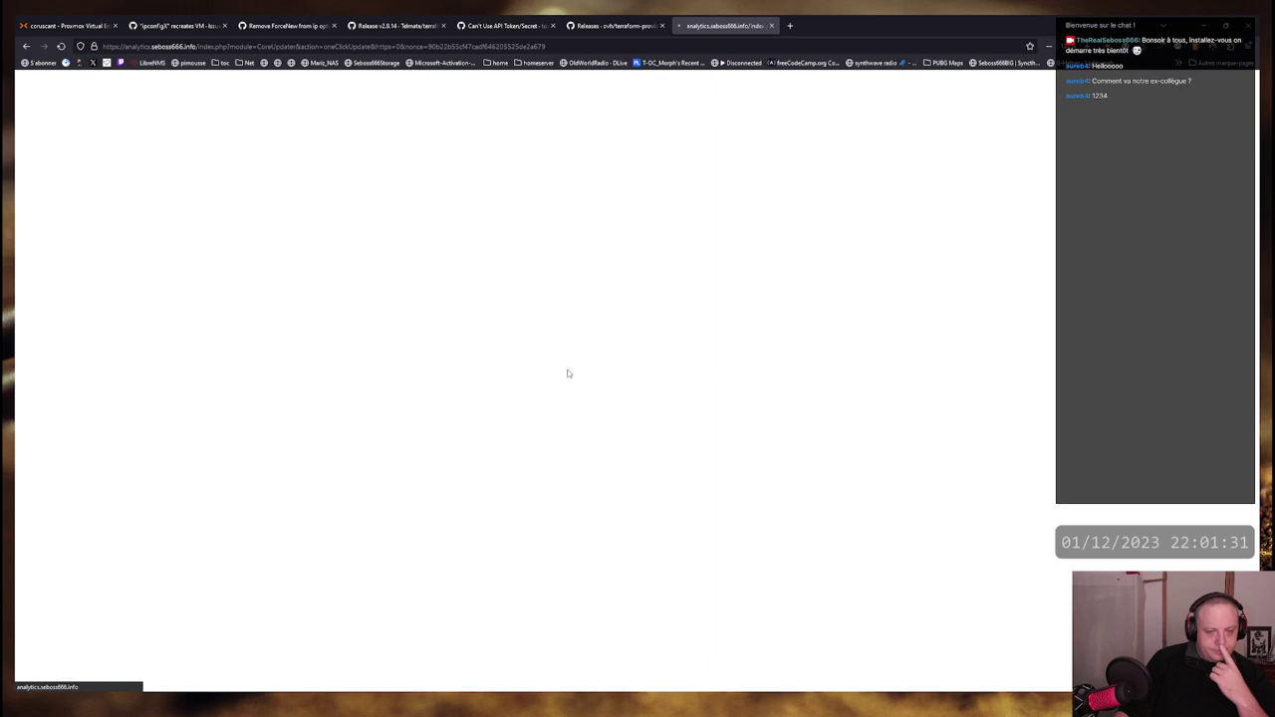
{"action": "left_click", "coordinate": [660, 590]}
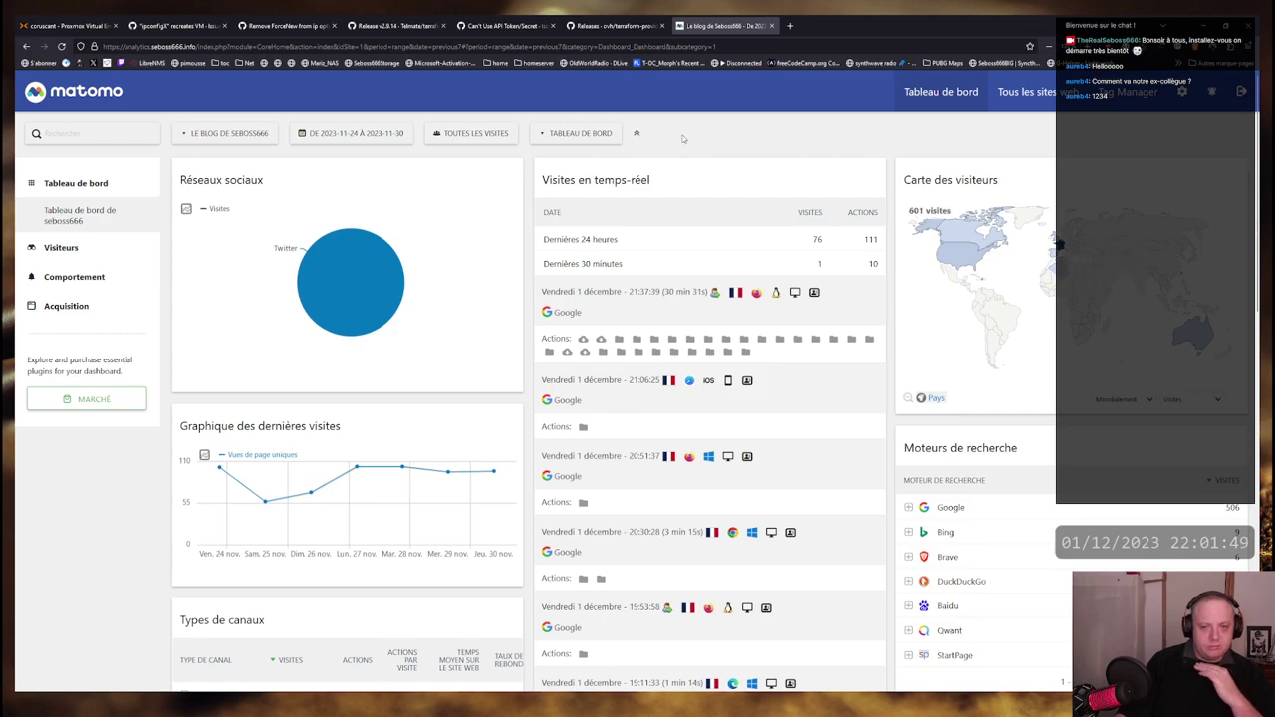
- Inspect the recent real-time visits on the dashboard, including visit times and visitor icons
{"action": "scroll", "coordinate": [683, 139], "scroll_direction": "down", "scroll_amount": 4}
{"action": "scroll", "coordinate": [682, 139], "scroll_direction": "up", "scroll_amount": 5}
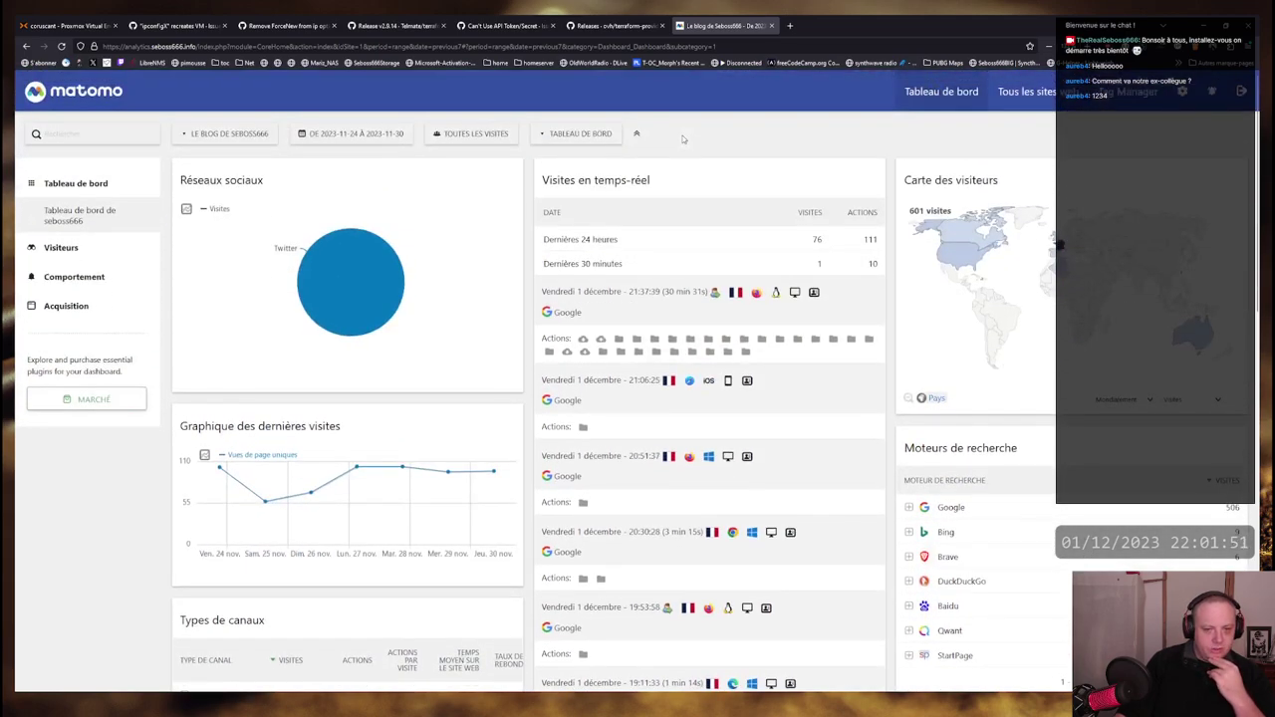
{"action": "scroll", "coordinate": [682, 139], "scroll_direction": "down", "scroll_amount": 10}
{"action": "scroll", "coordinate": [625, 412], "scroll_direction": "up", "scroll_amount": 10}
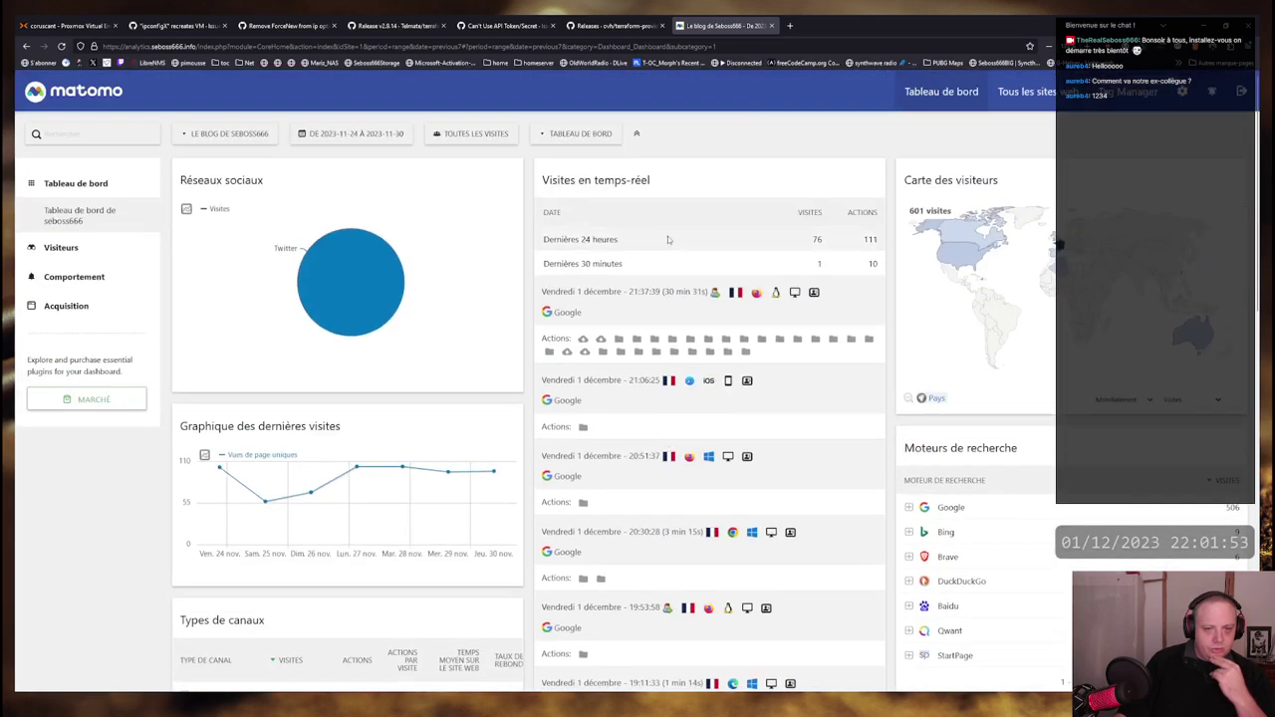
{"action": "left_click_drag", "start_coordinate": [702, 292], "coordinate": [555, 286]}
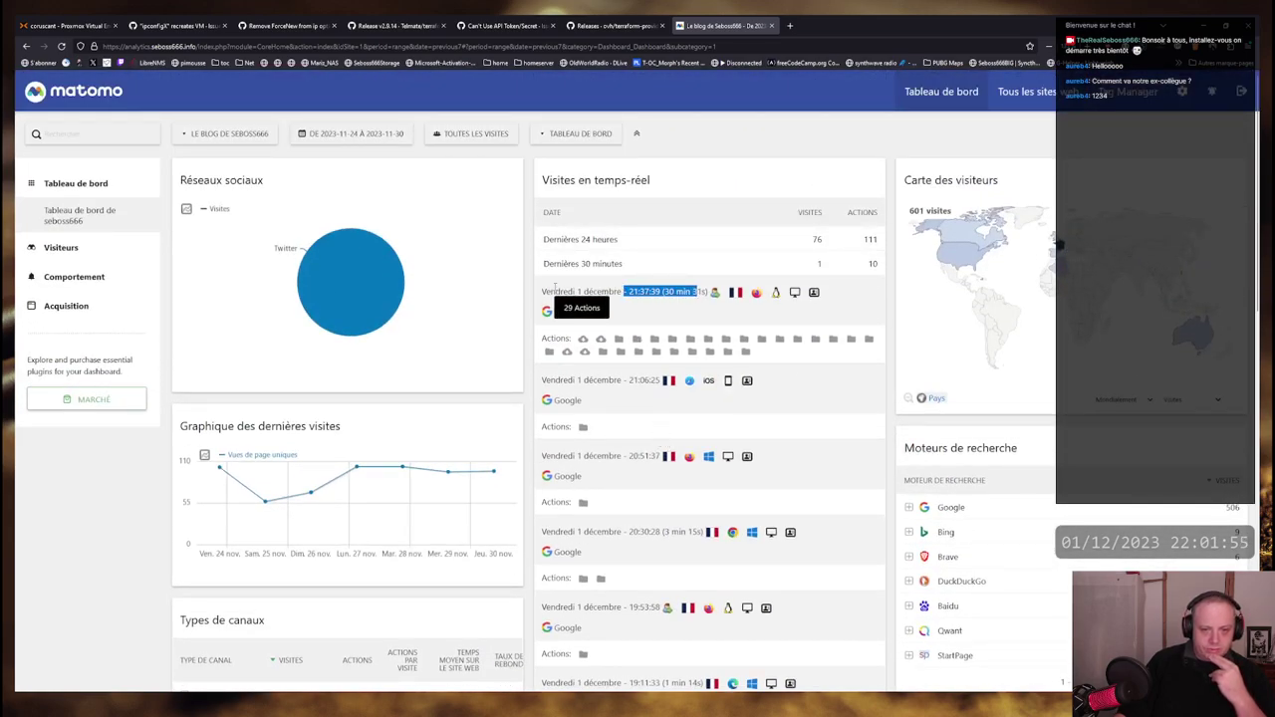
{"action": "left_click", "coordinate": [652, 293]}
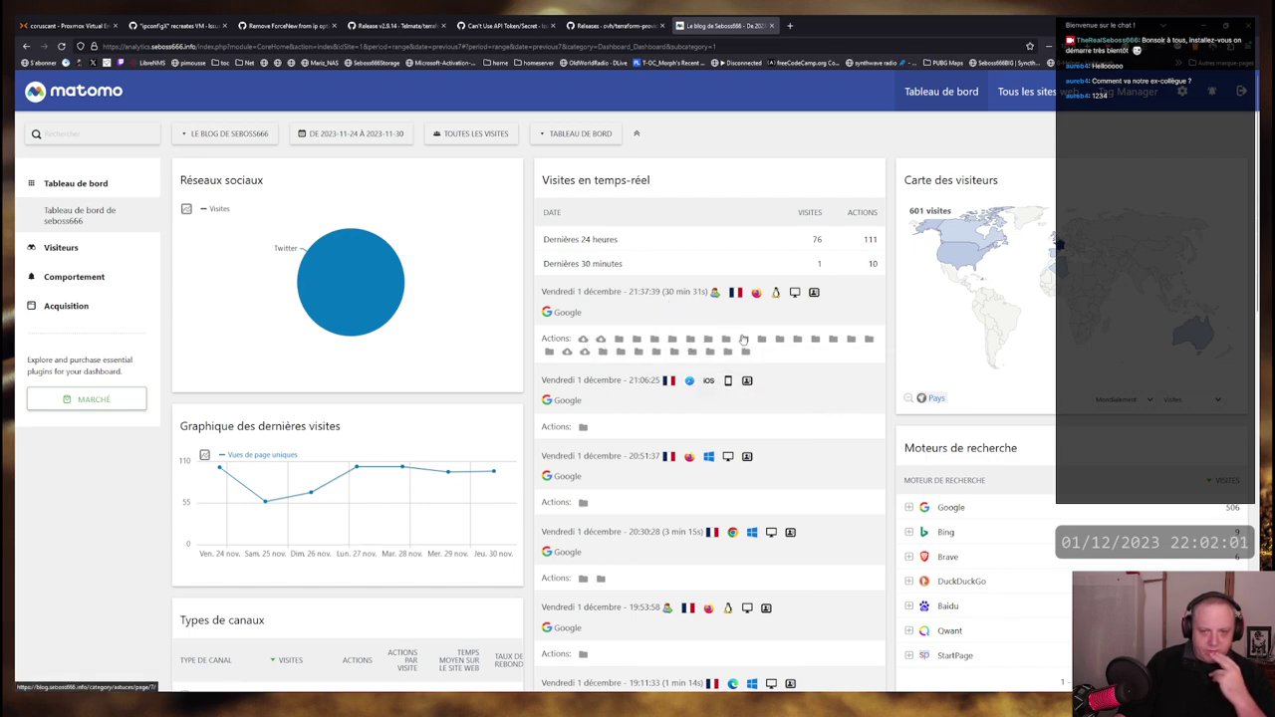
{"action": "mouse_move", "coordinate": [734, 297]}
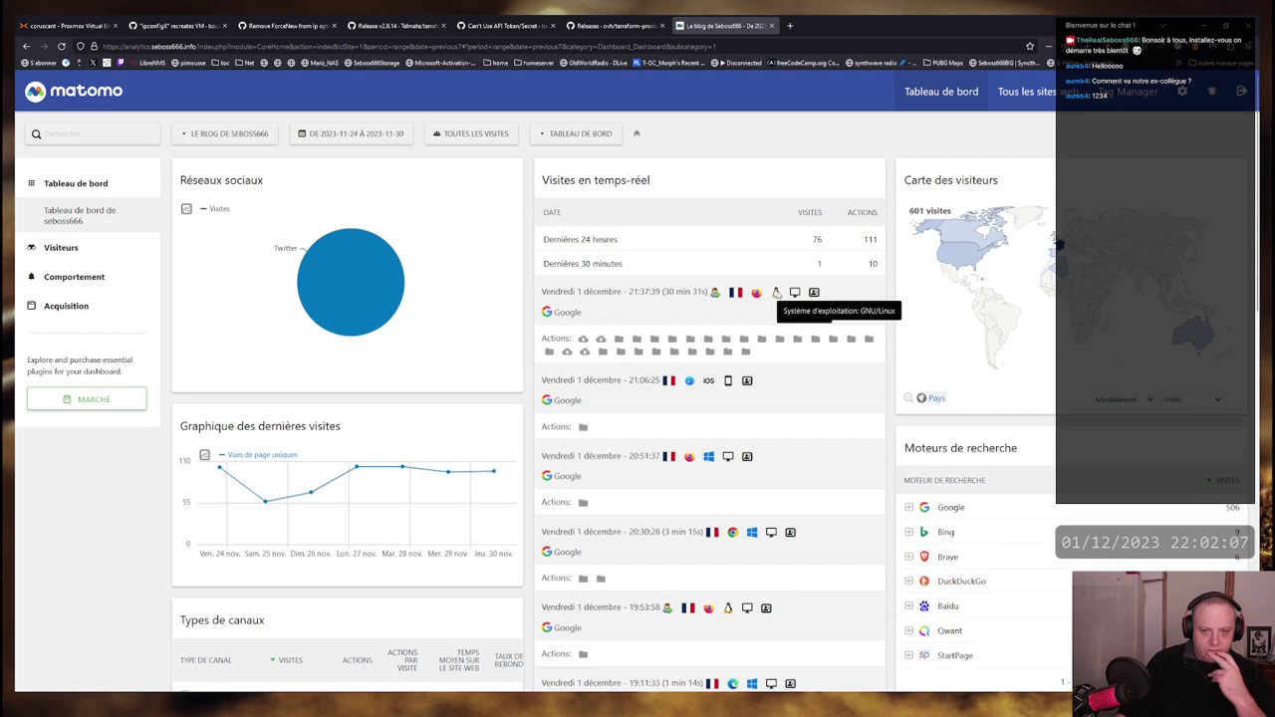
{"action": "mouse_move", "coordinate": [834, 344]}
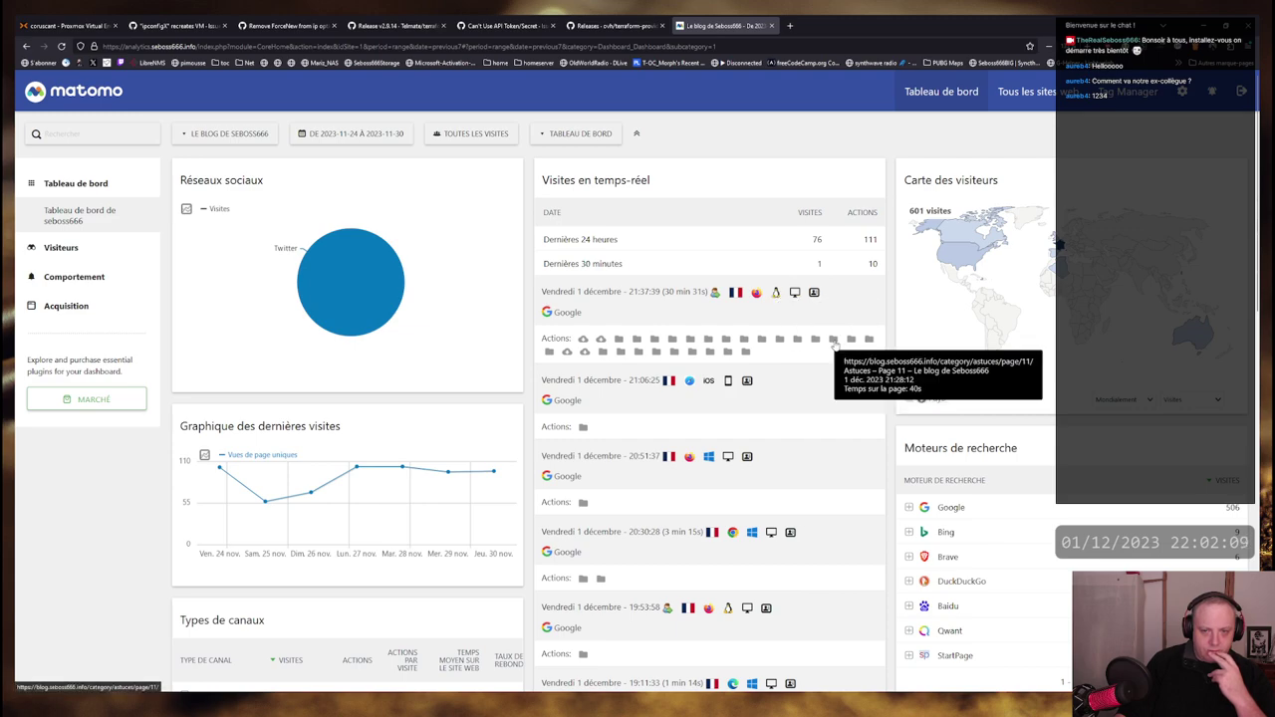
{"action": "mouse_move", "coordinate": [745, 354]}
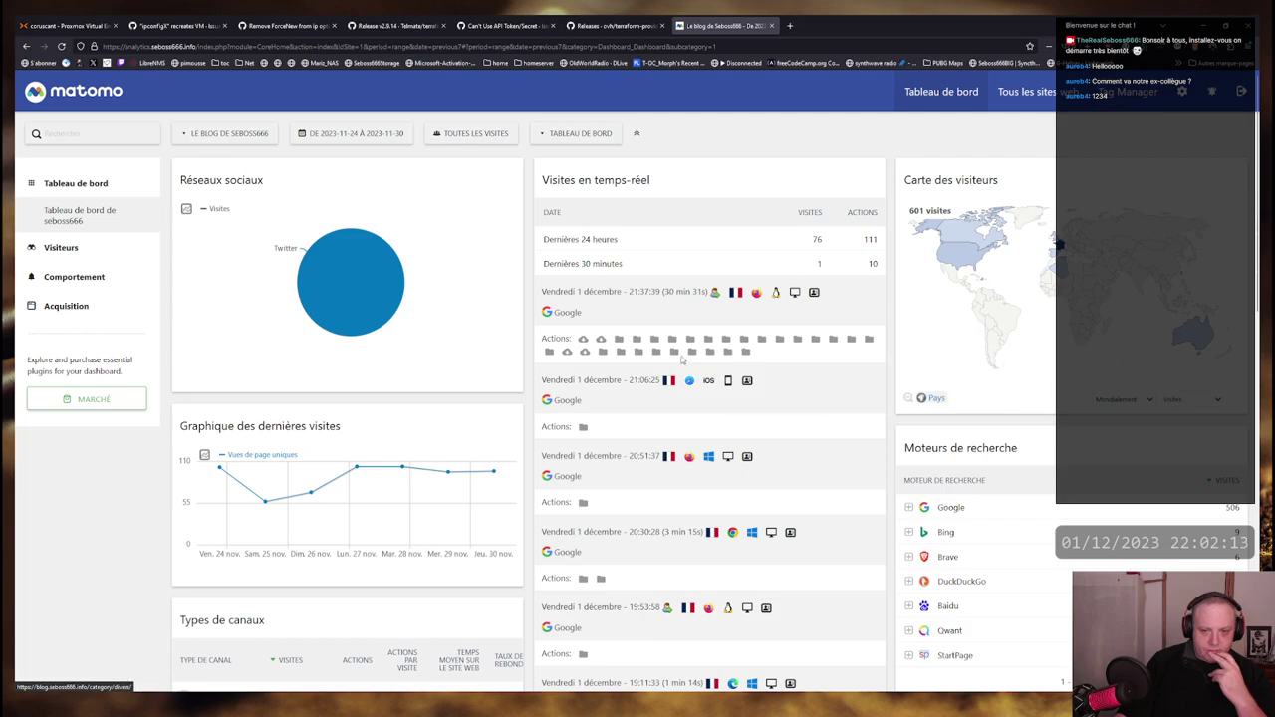
{"action": "mouse_move", "coordinate": [674, 355]}
{"action": "mouse_move", "coordinate": [603, 354]}
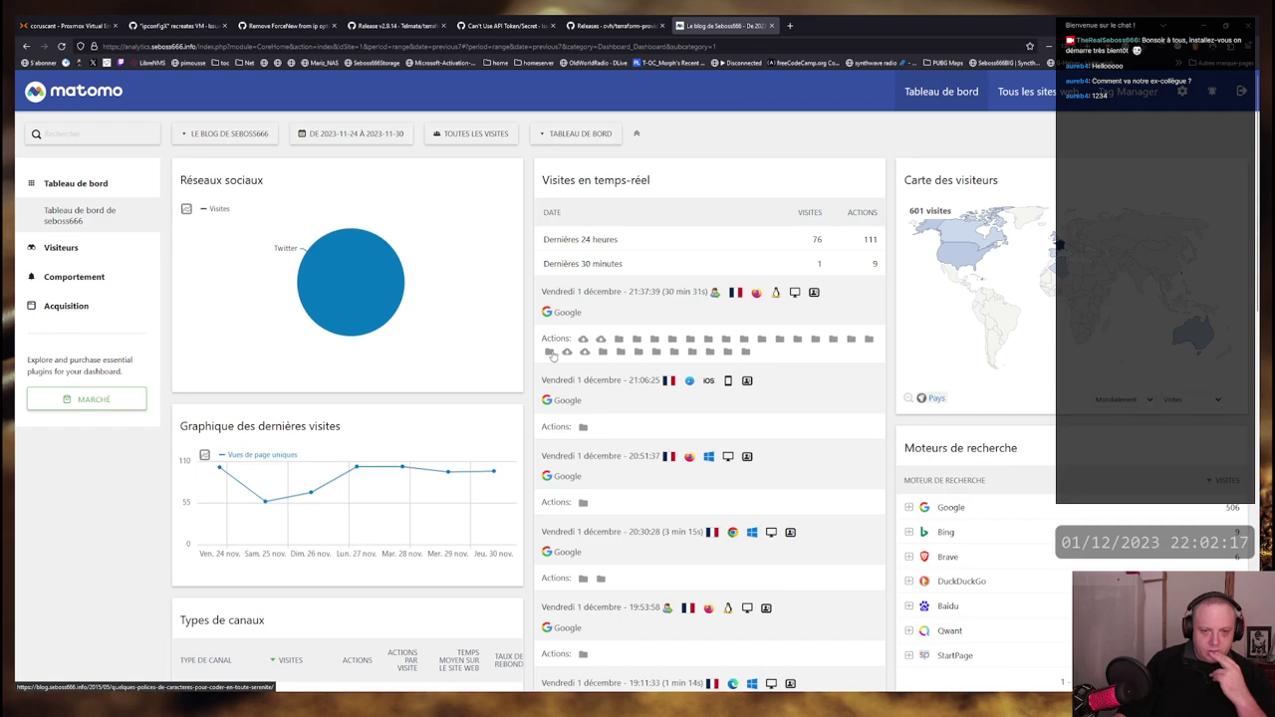
{"action": "mouse_move", "coordinate": [551, 355]}
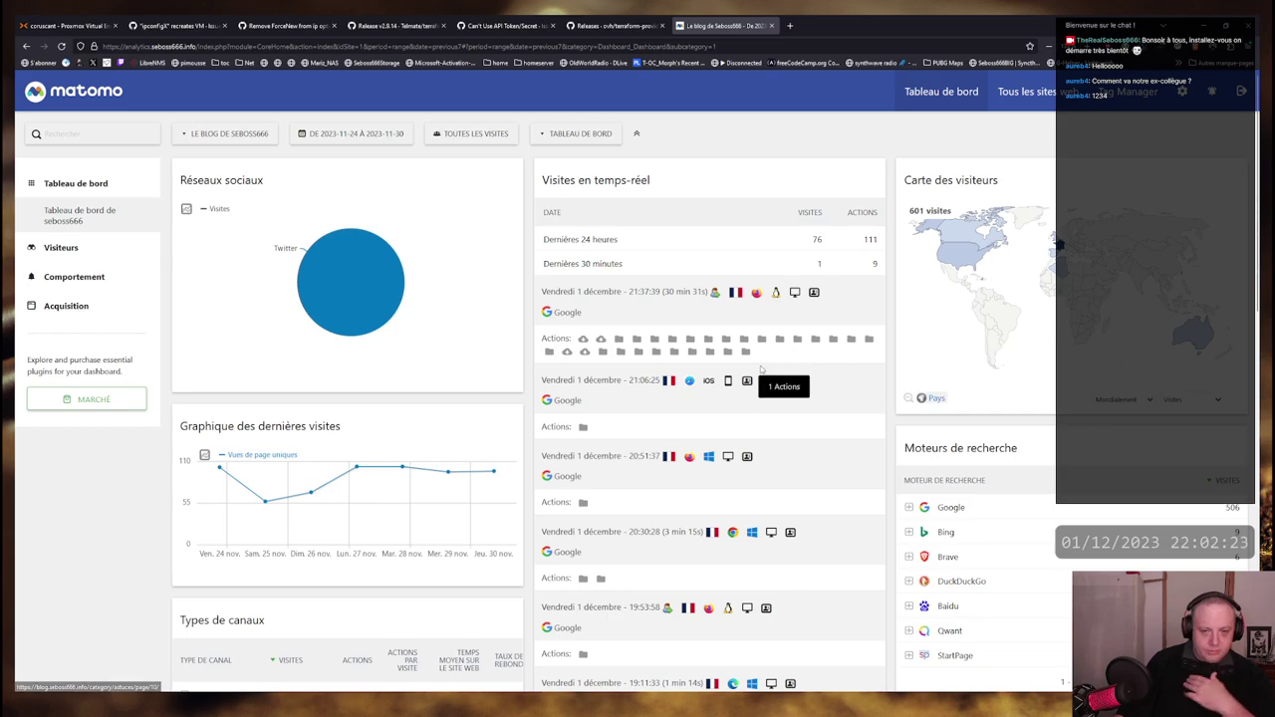
- Open and close the chart's visualization list unchanged, then expand the Acquisition reports section
{"action": "scroll", "coordinate": [794, 384], "scroll_direction": "down", "scroll_amount": 3}
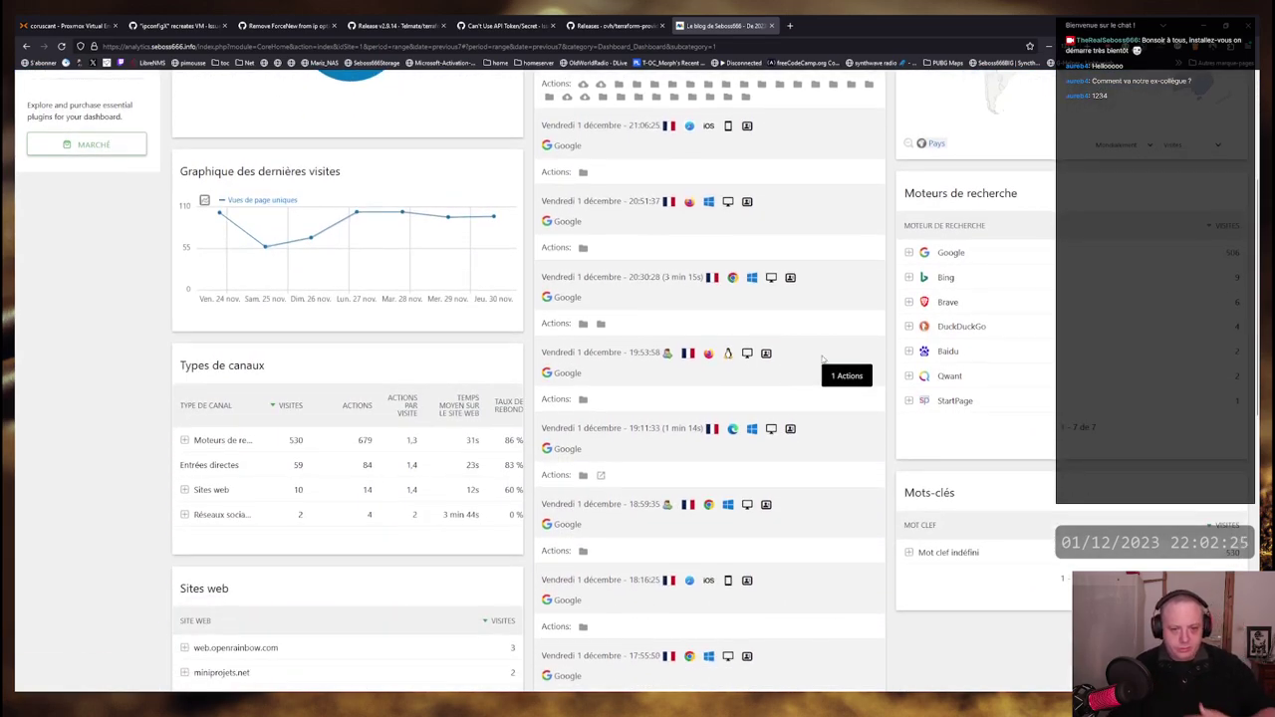
{"action": "scroll", "coordinate": [794, 384], "scroll_direction": "down", "scroll_amount": 8}
{"action": "scroll", "coordinate": [782, 383], "scroll_direction": "up", "scroll_amount": 6}
{"action": "scroll", "coordinate": [777, 382], "scroll_direction": "up", "scroll_amount": 5}
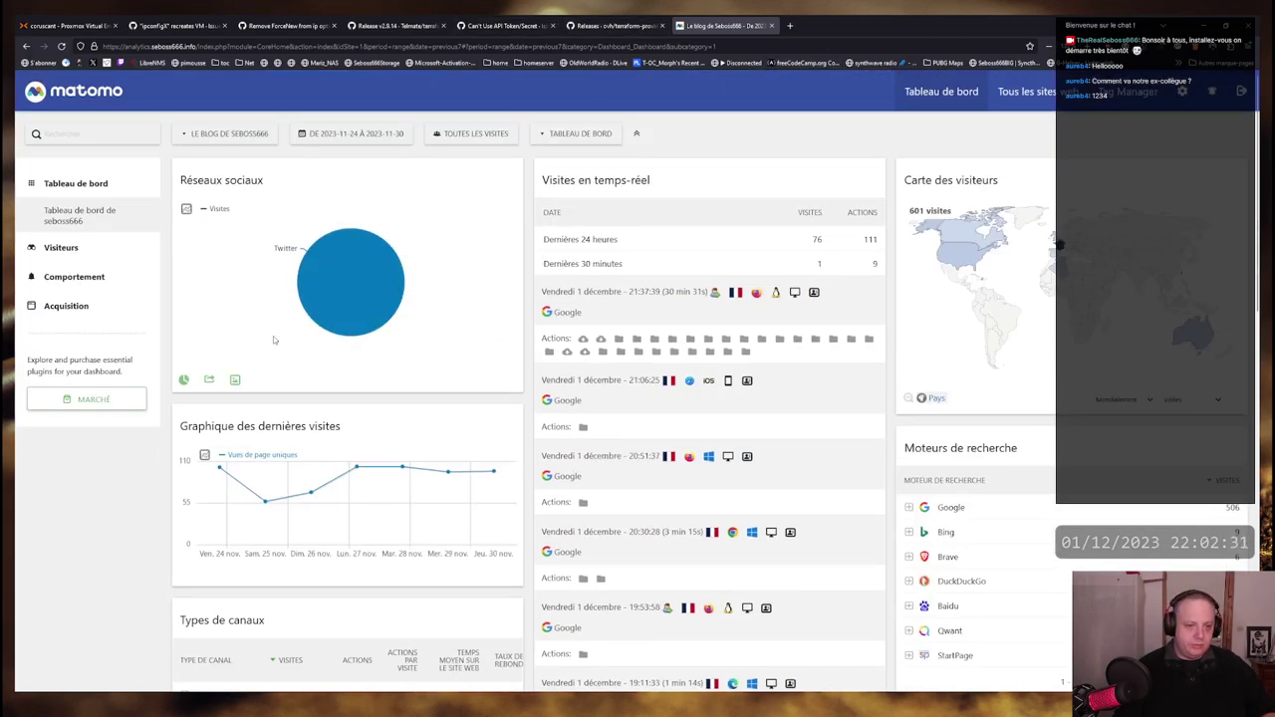
{"action": "left_click", "coordinate": [181, 383]}
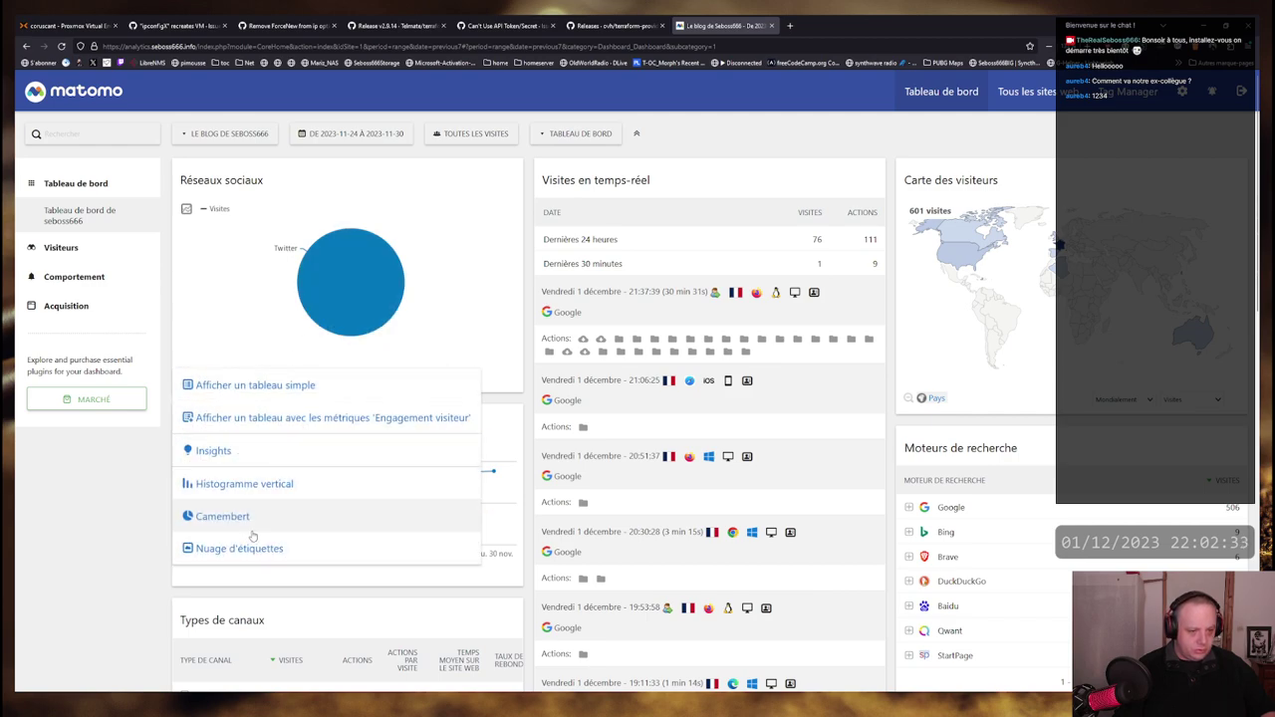
{"action": "left_click", "coordinate": [219, 324]}
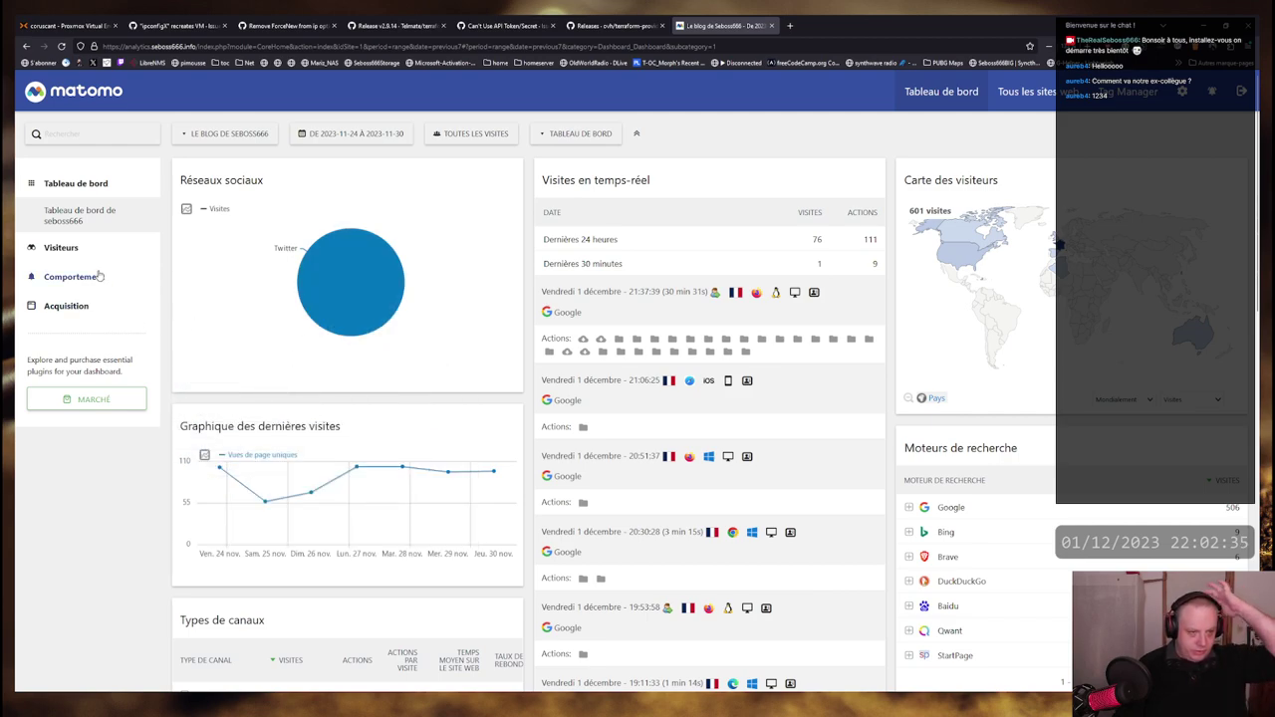
{"action": "left_click", "coordinate": [56, 306]}
- Open Réseaux sociaux, expand Twitter to see its two t.co links, then return to Tableau de bord
{"action": "left_click", "coordinate": [68, 414]}
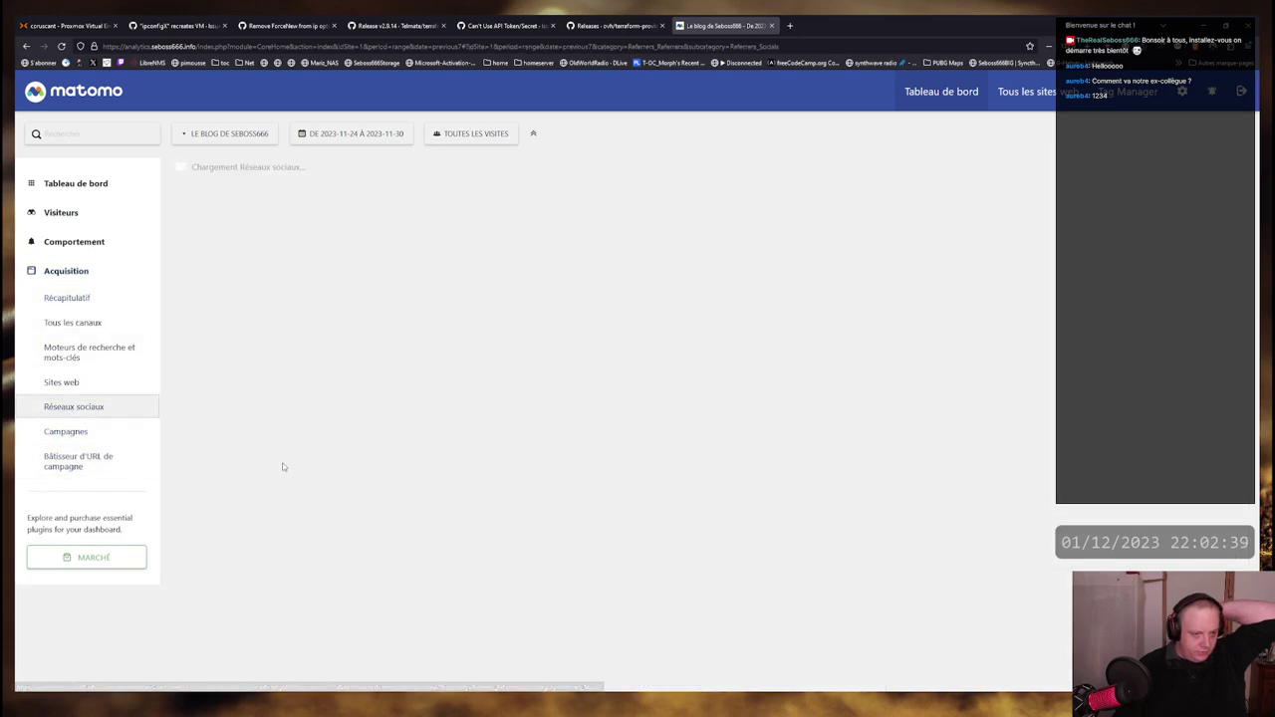
{"action": "left_click", "coordinate": [188, 260]}
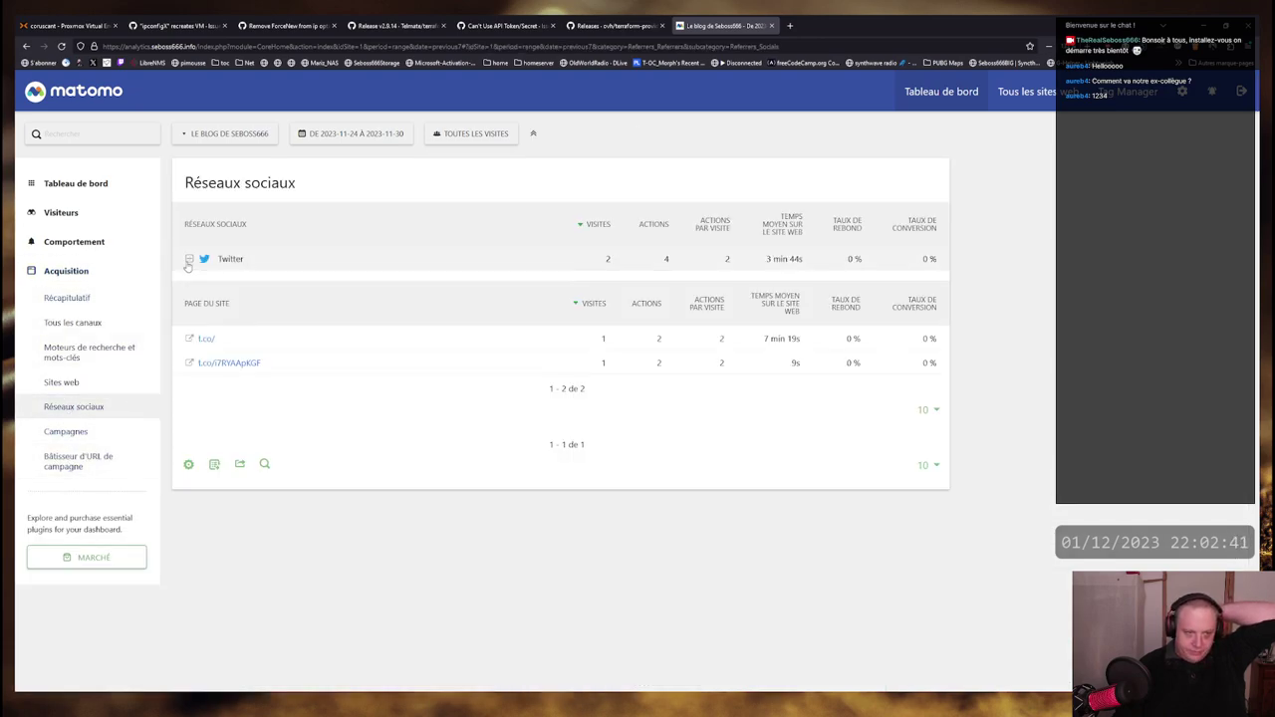
{"action": "left_click", "coordinate": [189, 464]}
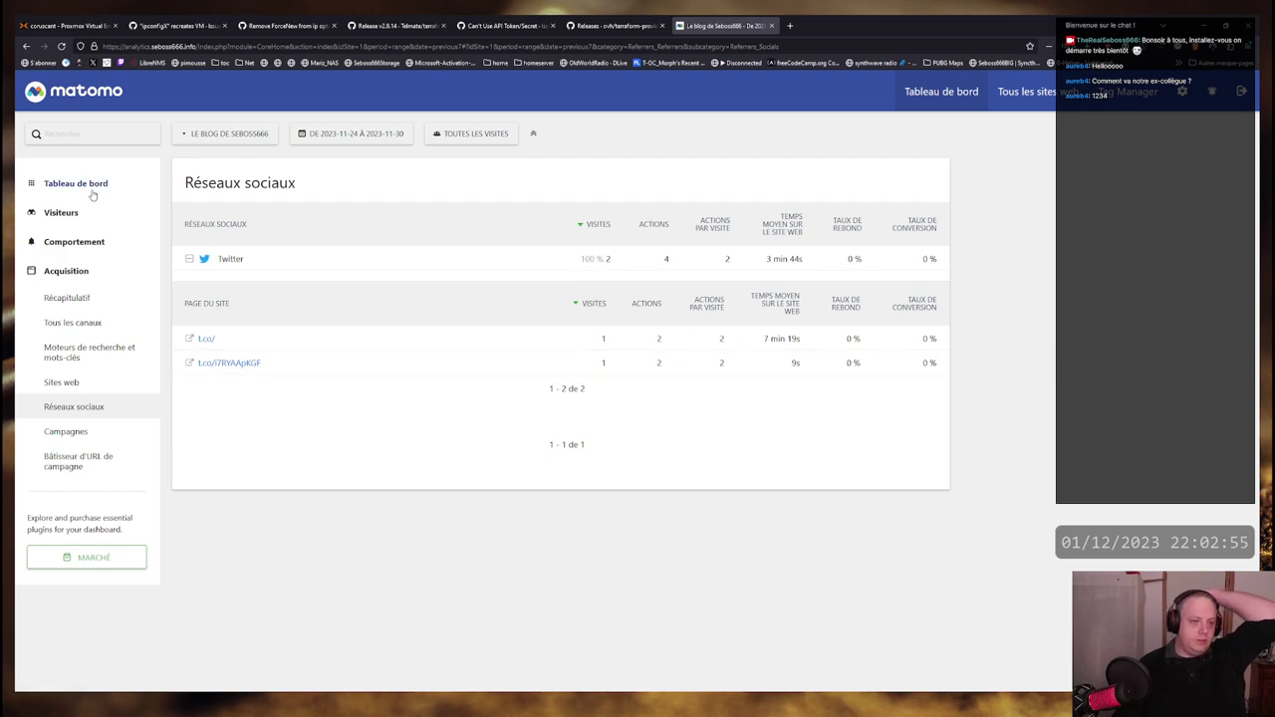
{"action": "left_click", "coordinate": [59, 185]}
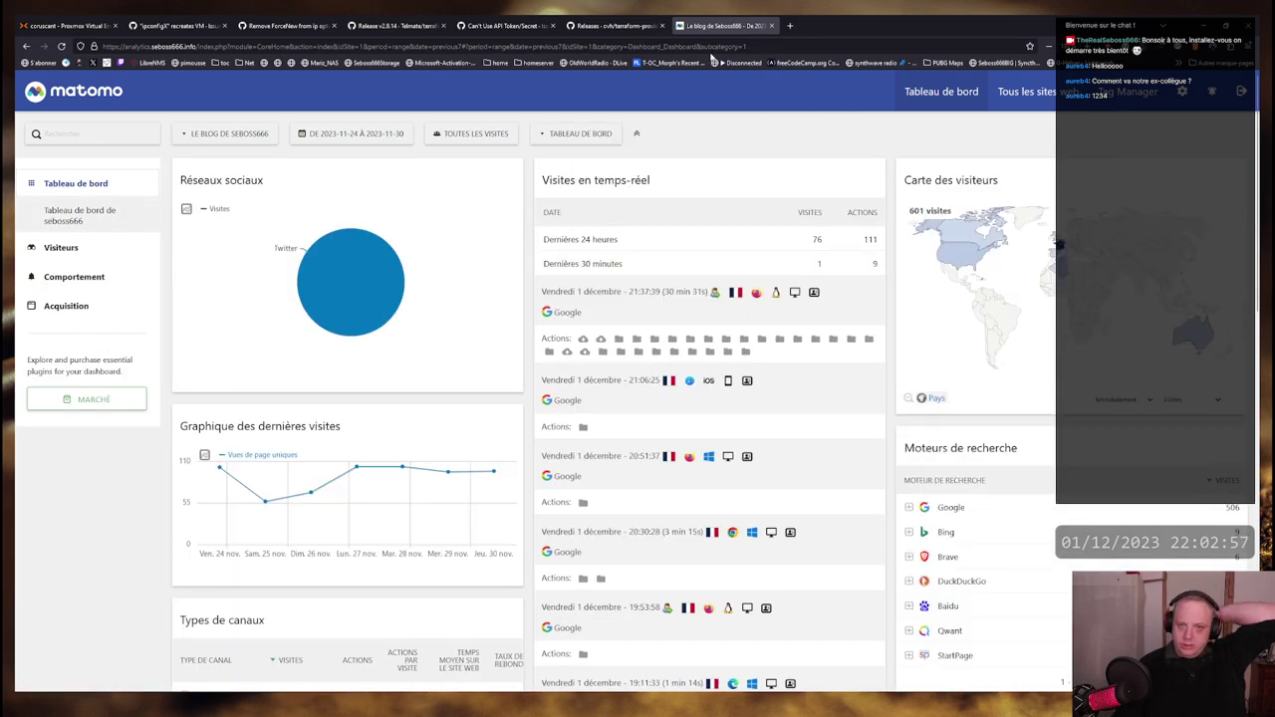
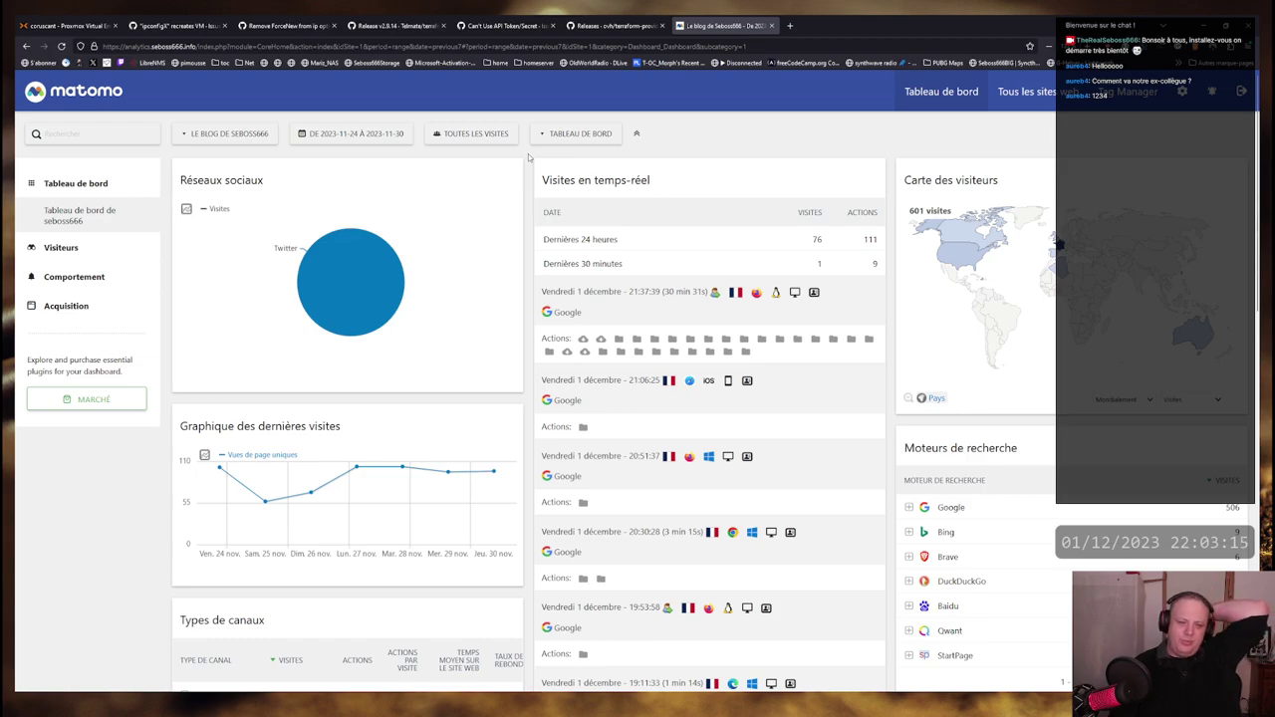
- Show the visitors overview for the month of November 2023, then pick the December 2020 peak
{"action": "left_click", "coordinate": [60, 247]}
{"action": "left_click", "coordinate": [66, 239]}
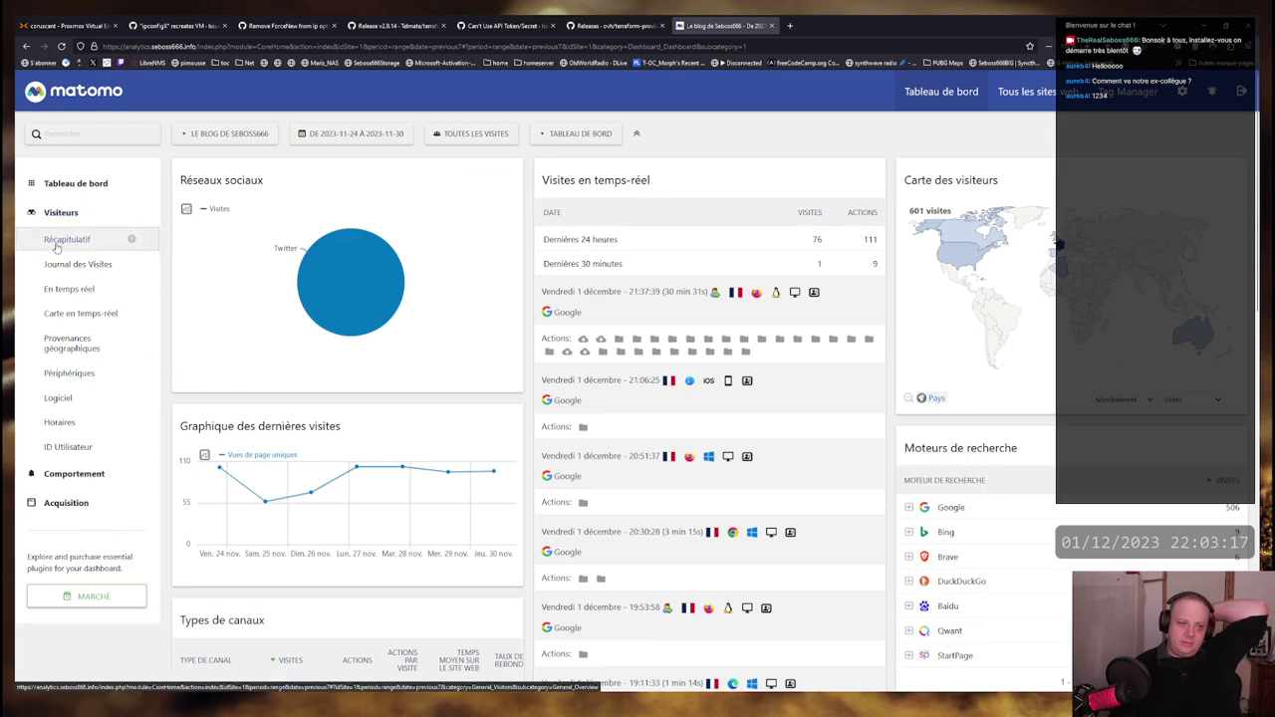
{"action": "left_click", "coordinate": [354, 133]}
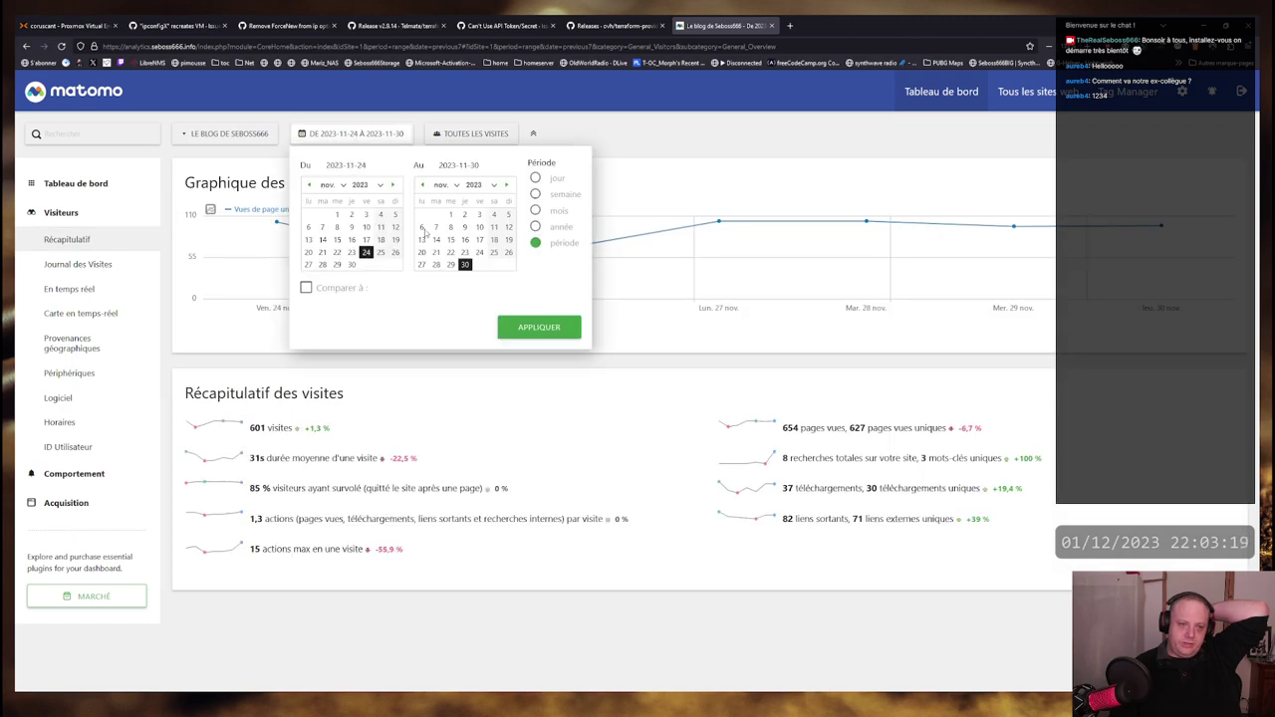
{"action": "left_click", "coordinate": [562, 212]}
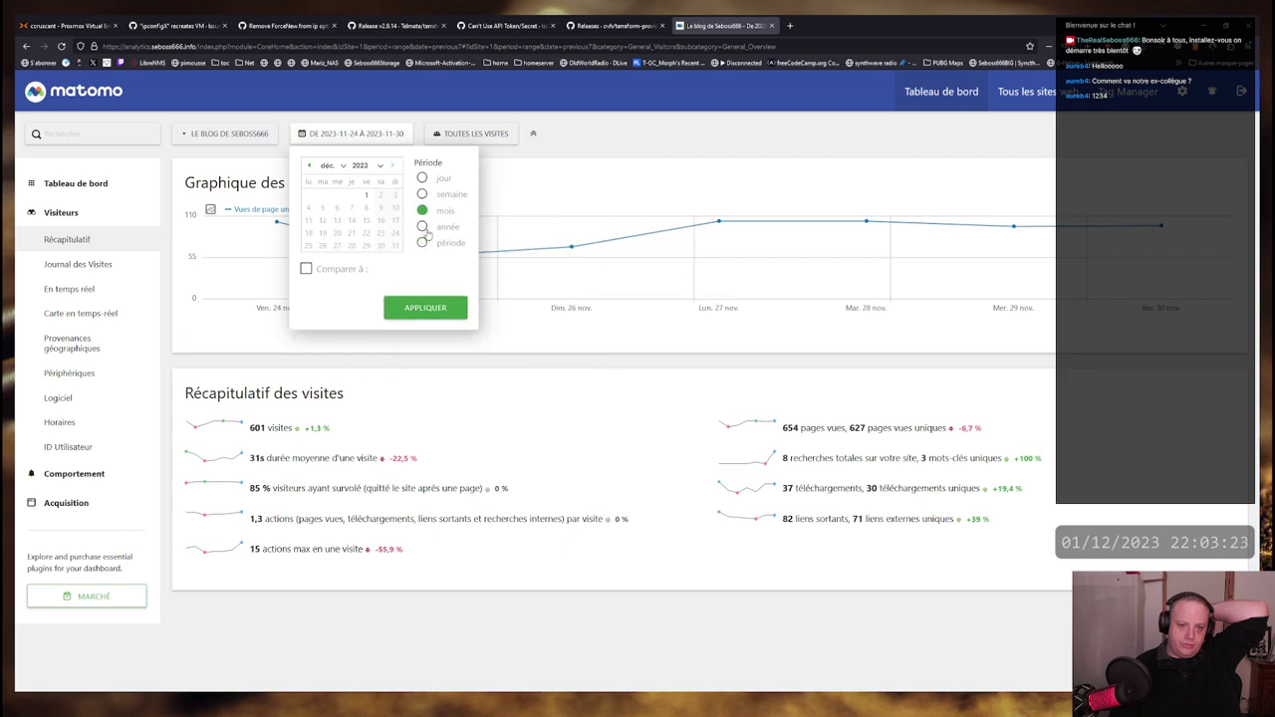
{"action": "left_click", "coordinate": [428, 308]}
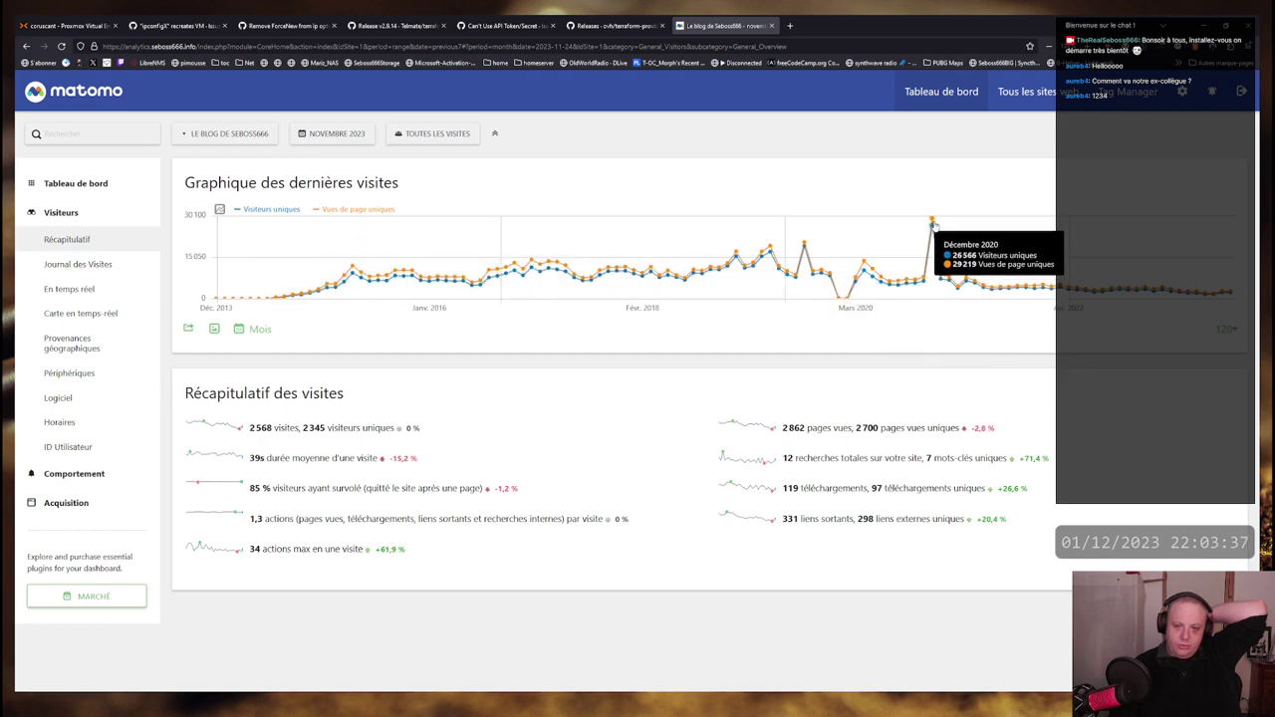
{"action": "left_click", "coordinate": [934, 226]}
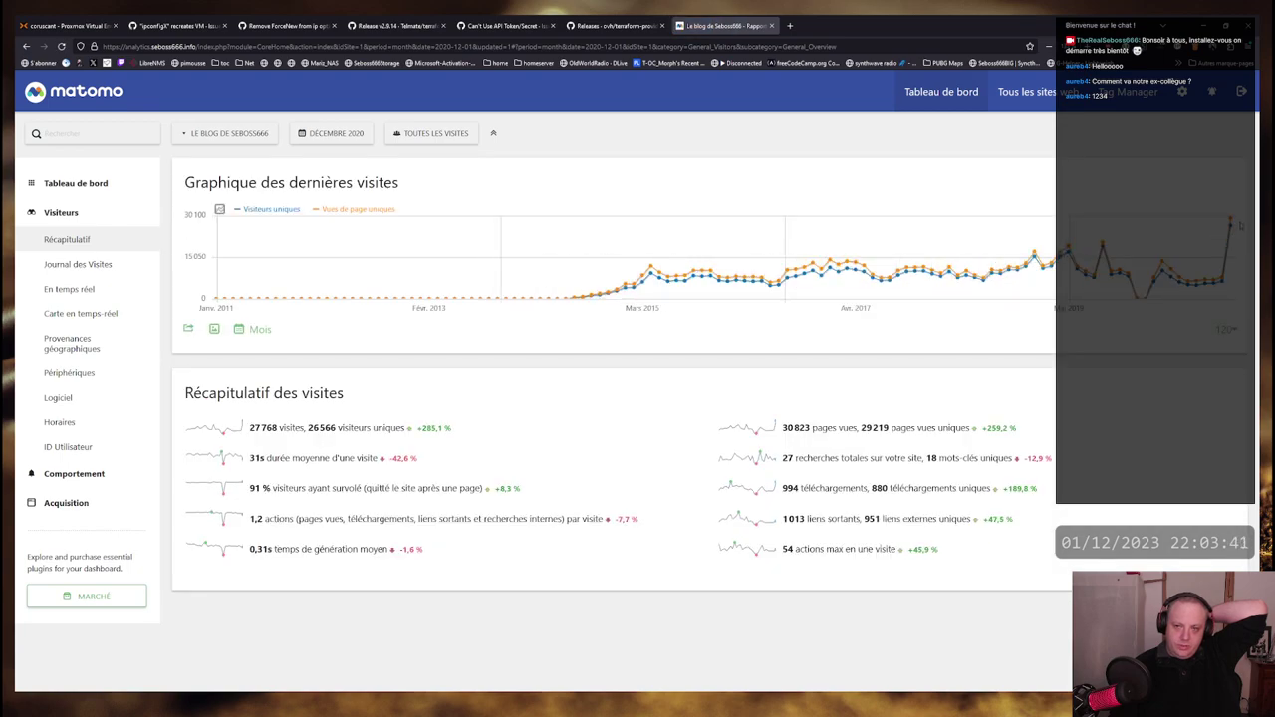
- Review the December 2020 peak: 27,768 visits and 26,566 unique visitors
{"action": "mouse_move", "coordinate": [1231, 221]}
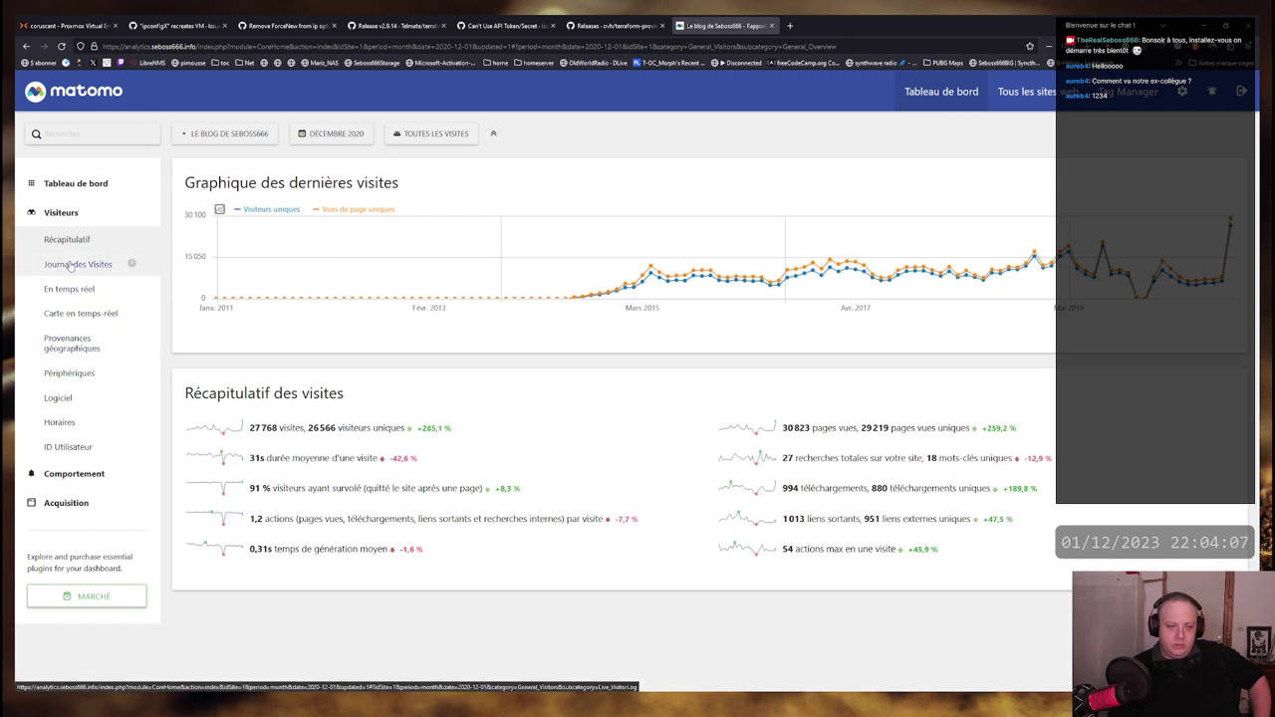
- Open Titres des pages and show the Livebox article's row evolution for December 2020
{"action": "left_click", "coordinate": [74, 473]}
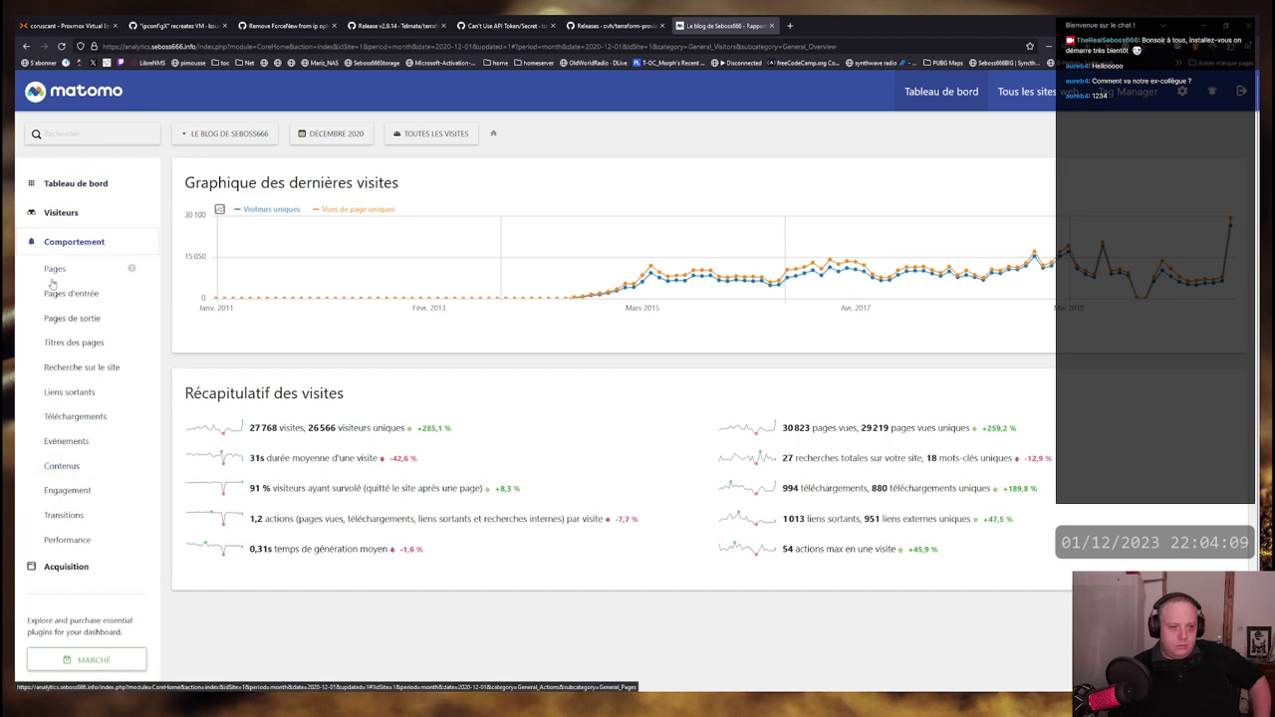
{"action": "left_click", "coordinate": [75, 343]}
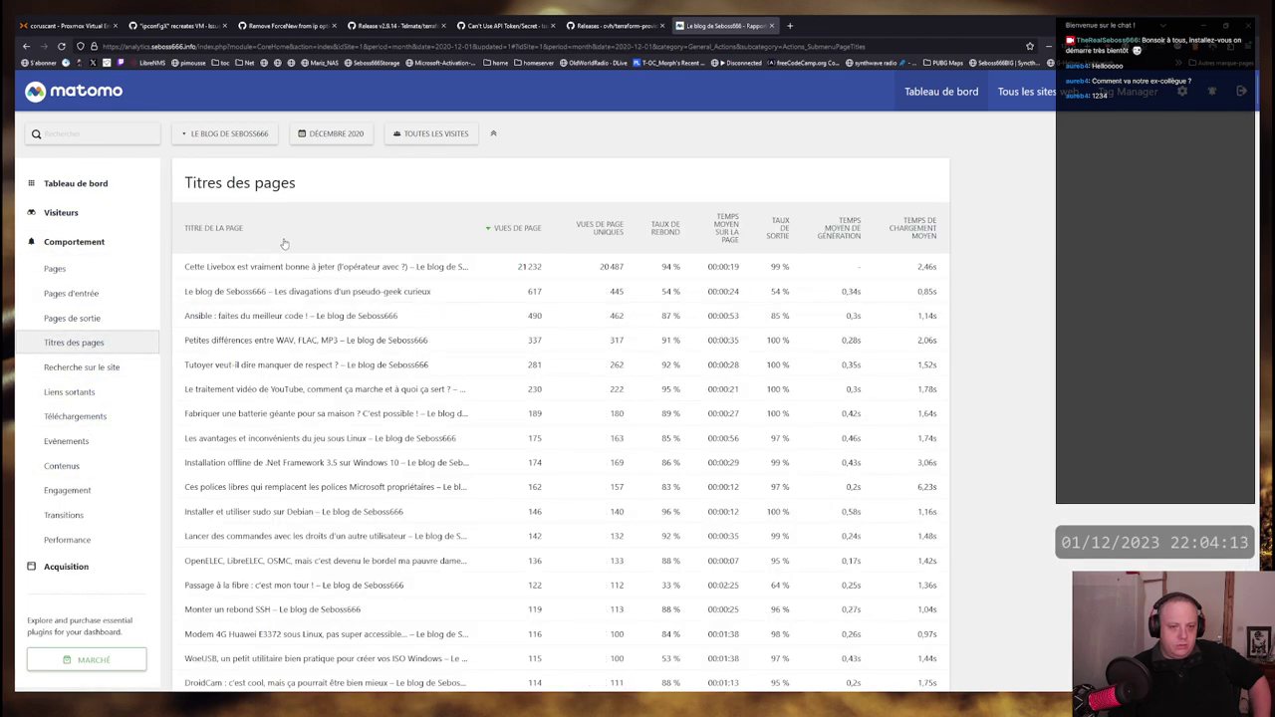
{"action": "scroll", "coordinate": [398, 227], "scroll_direction": "down", "scroll_amount": 2}
{"action": "scroll", "coordinate": [339, 229], "scroll_direction": "up", "scroll_amount": 2}
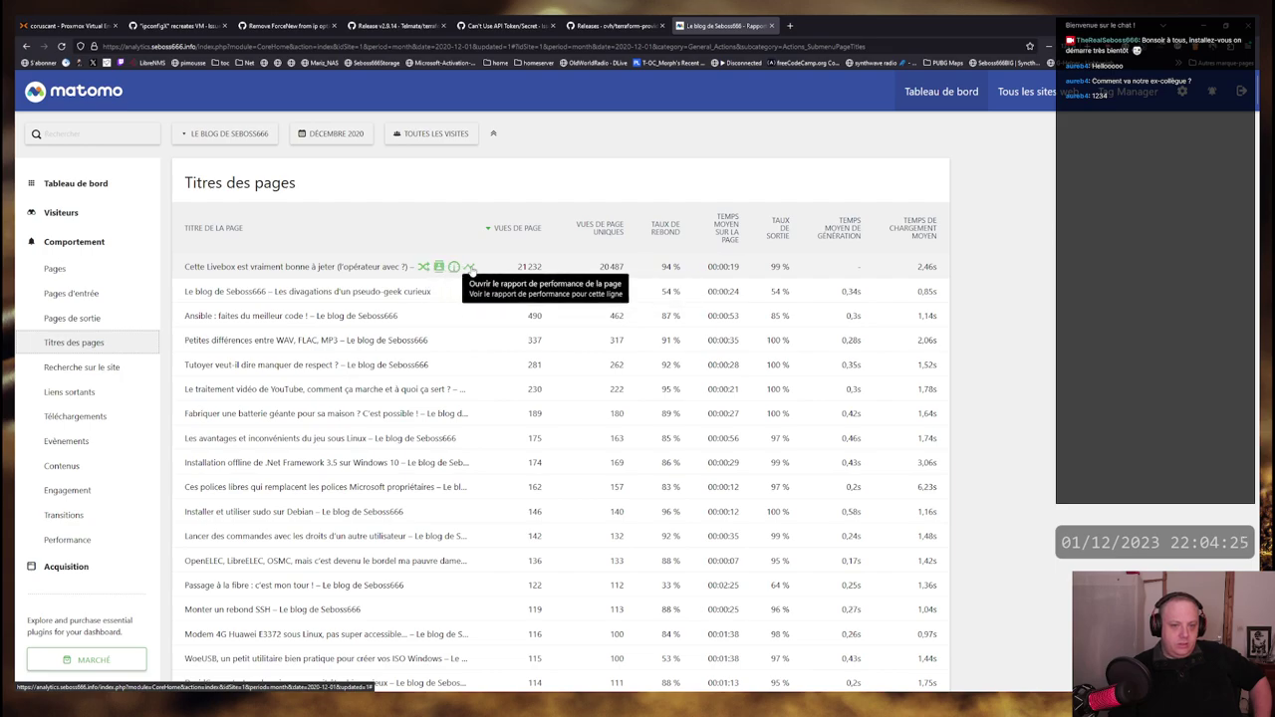
{"action": "left_click", "coordinate": [468, 267]}
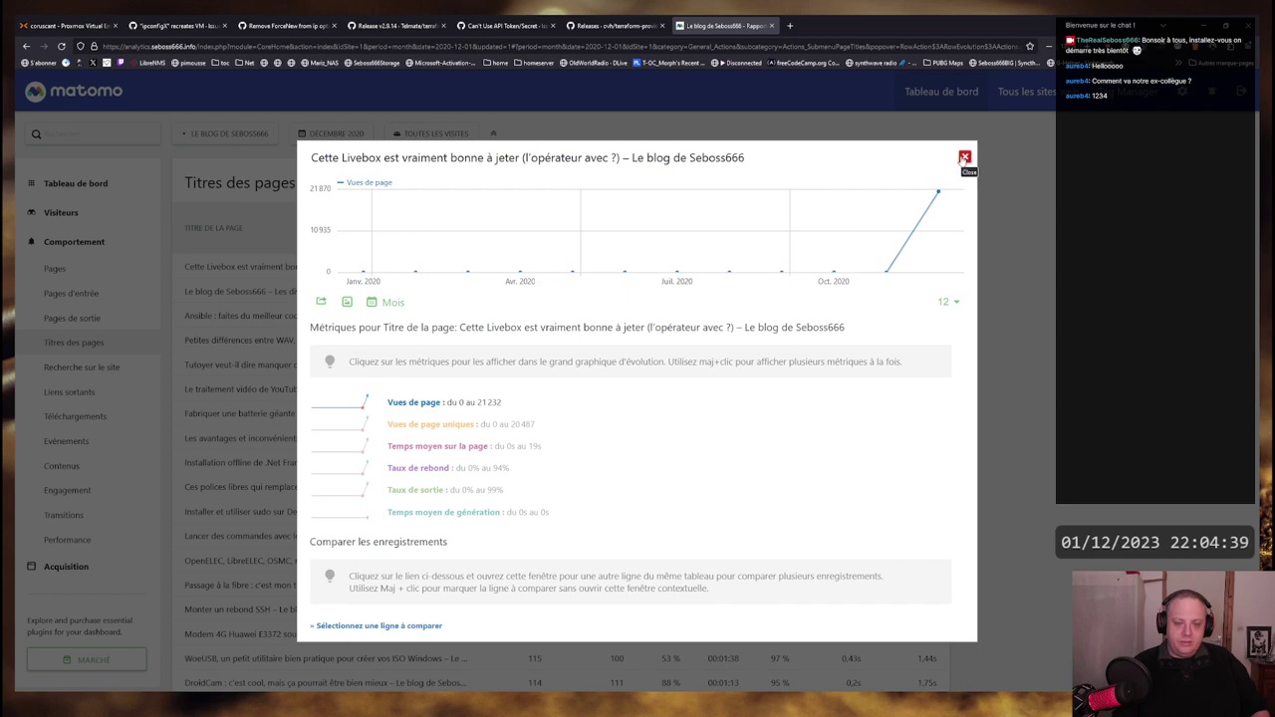
- Check the Livebox article's page performance report (2.45 s total load time), then close it
{"action": "left_click", "coordinate": [964, 157]}
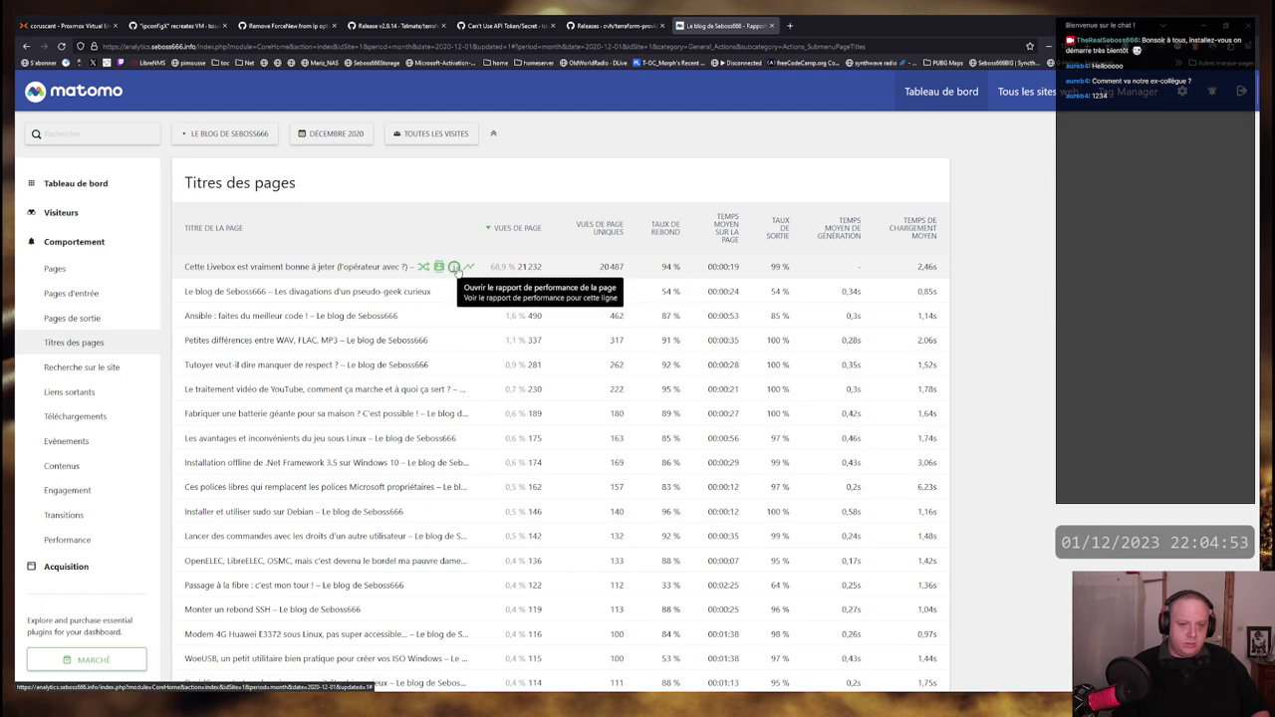
{"action": "left_click", "coordinate": [454, 268]}
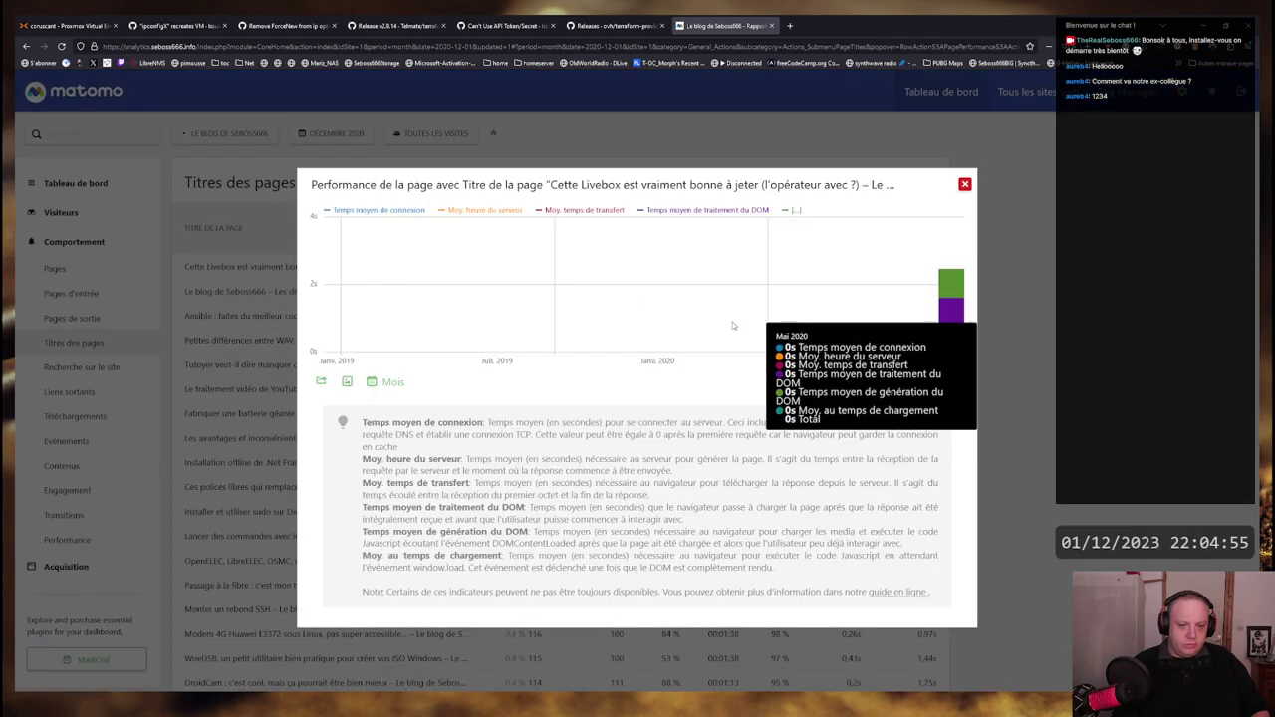
{"action": "mouse_move", "coordinate": [952, 284]}
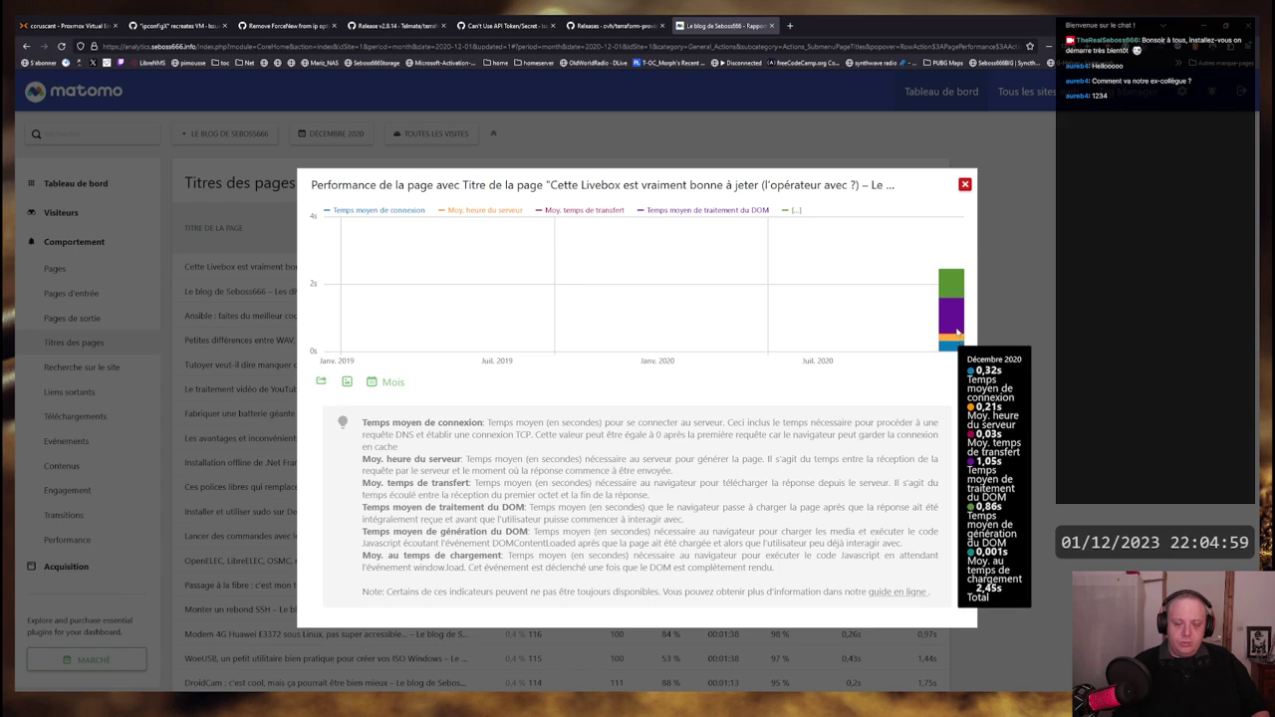
{"action": "left_click", "coordinate": [964, 185]}
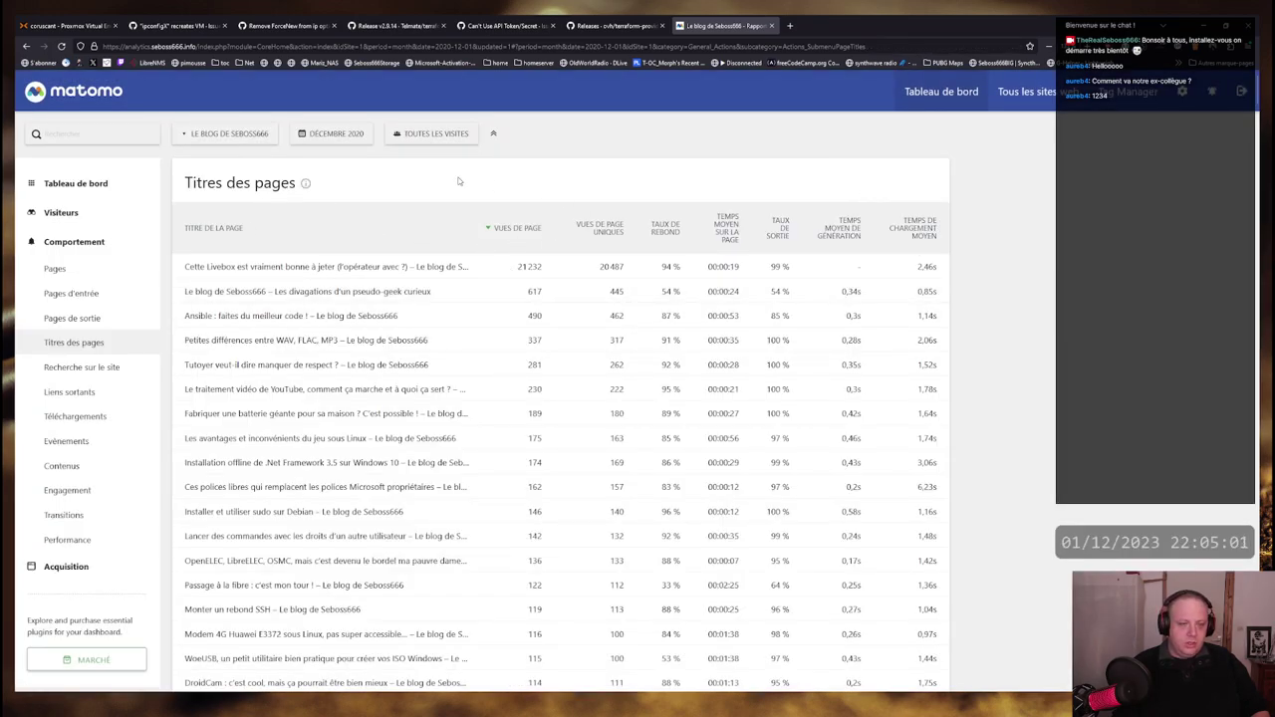
- Return to the blog's Tableau de bord for 24–30 November 2023
{"action": "left_click", "coordinate": [94, 97]}
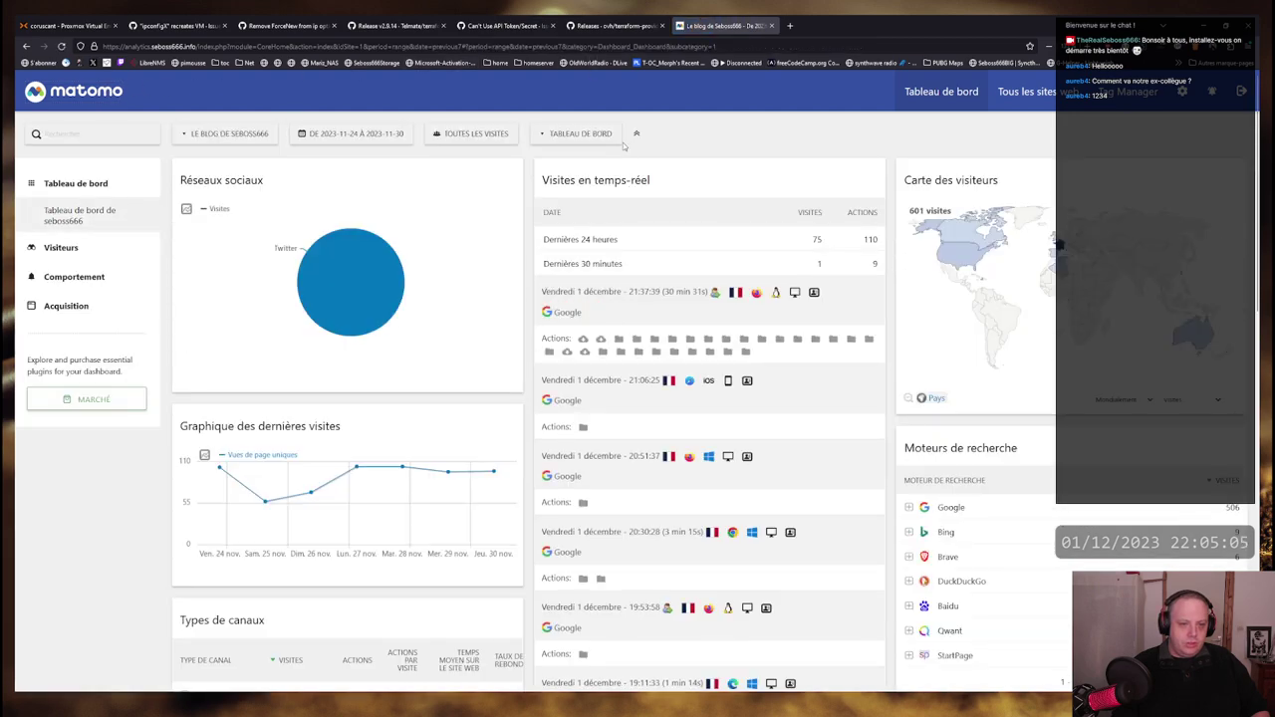
{"action": "mouse_move", "coordinate": [286, 514]}
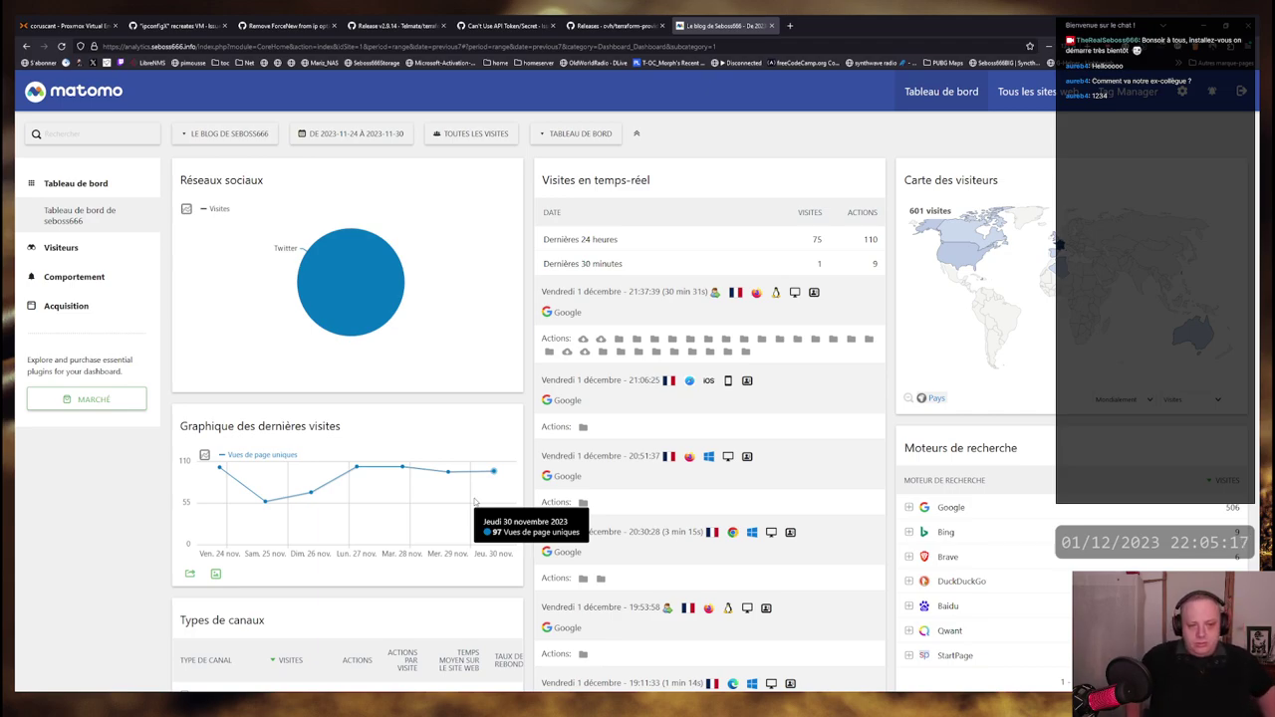
{"action": "left_click", "coordinate": [789, 25]}
- Search the web for goaccess and open the GoAccess - Visual Web Log Analyzer home page
{"action": "type", "text": "gooccess"}
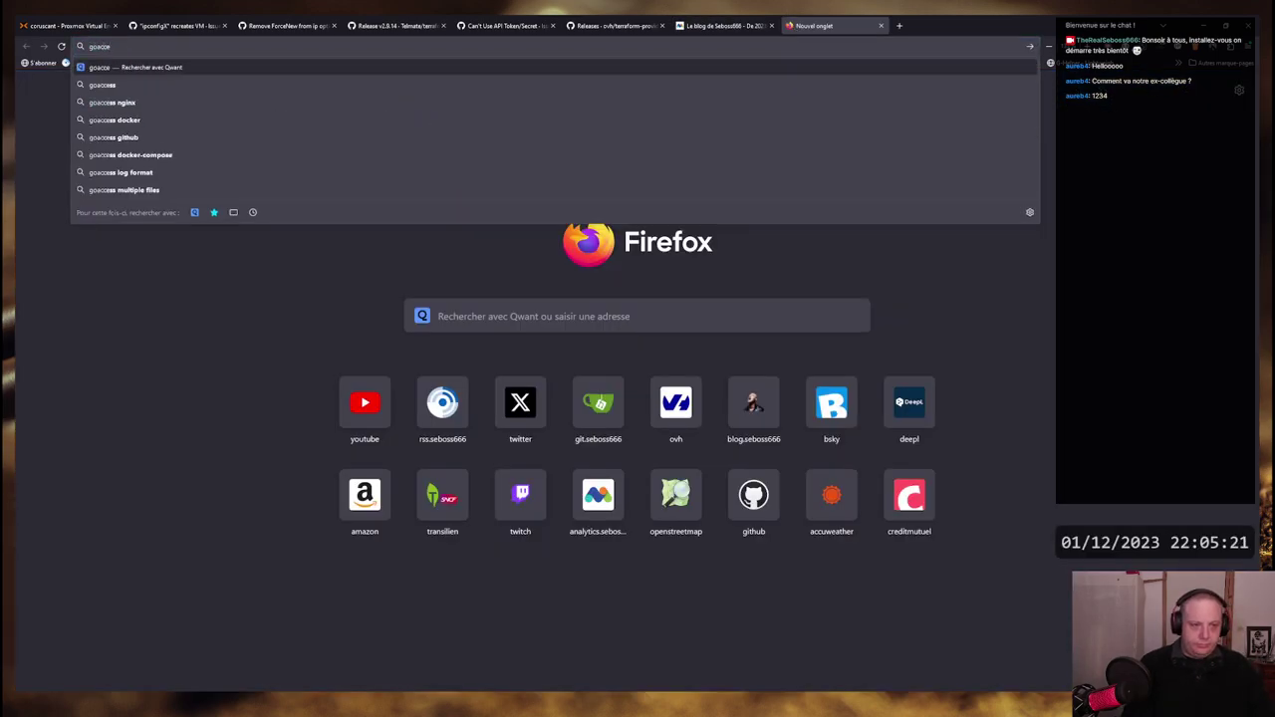
{"action": "key", "text": "Return"}
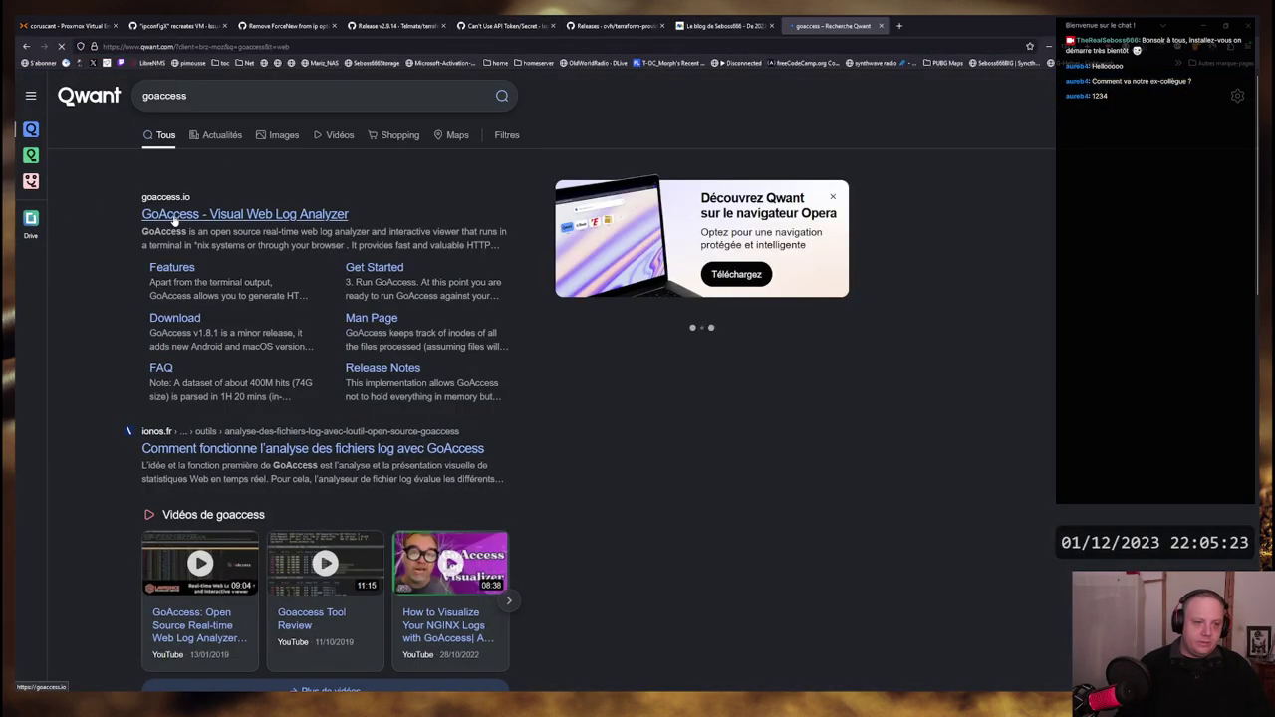
{"action": "left_click", "coordinate": [247, 213]}
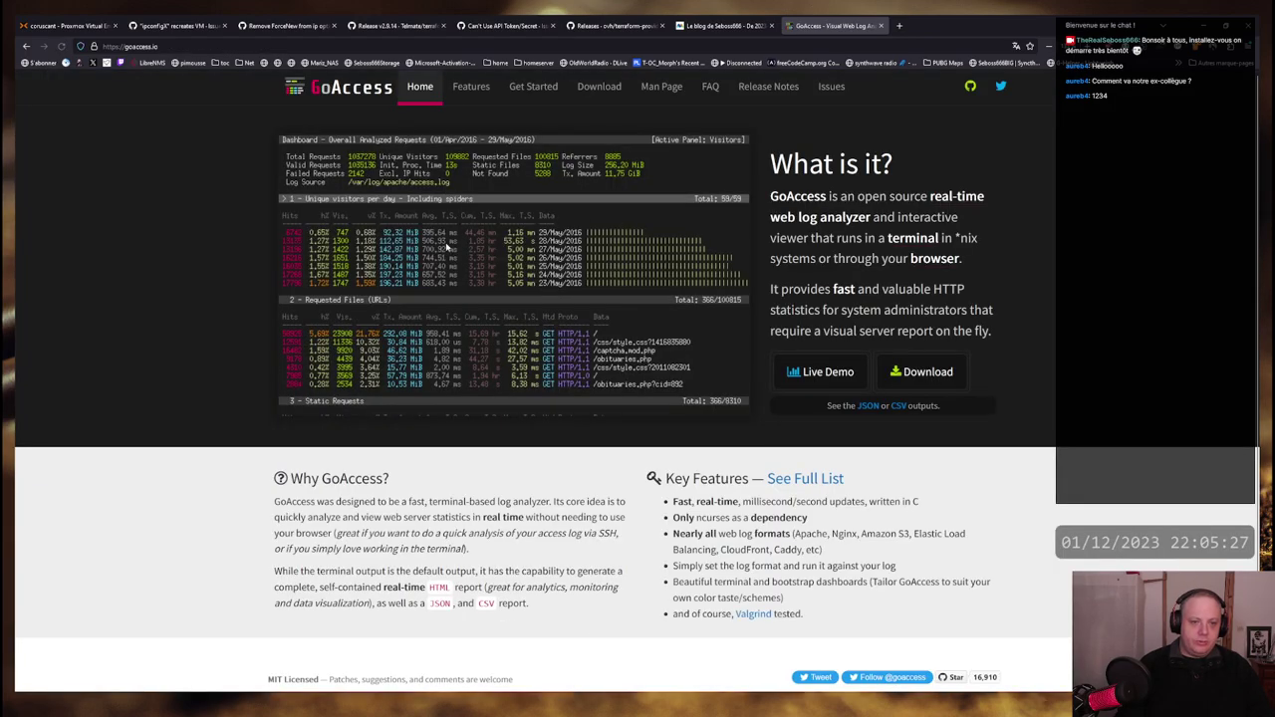
{"action": "scroll", "coordinate": [262, 249], "scroll_direction": "down", "scroll_amount": 1}
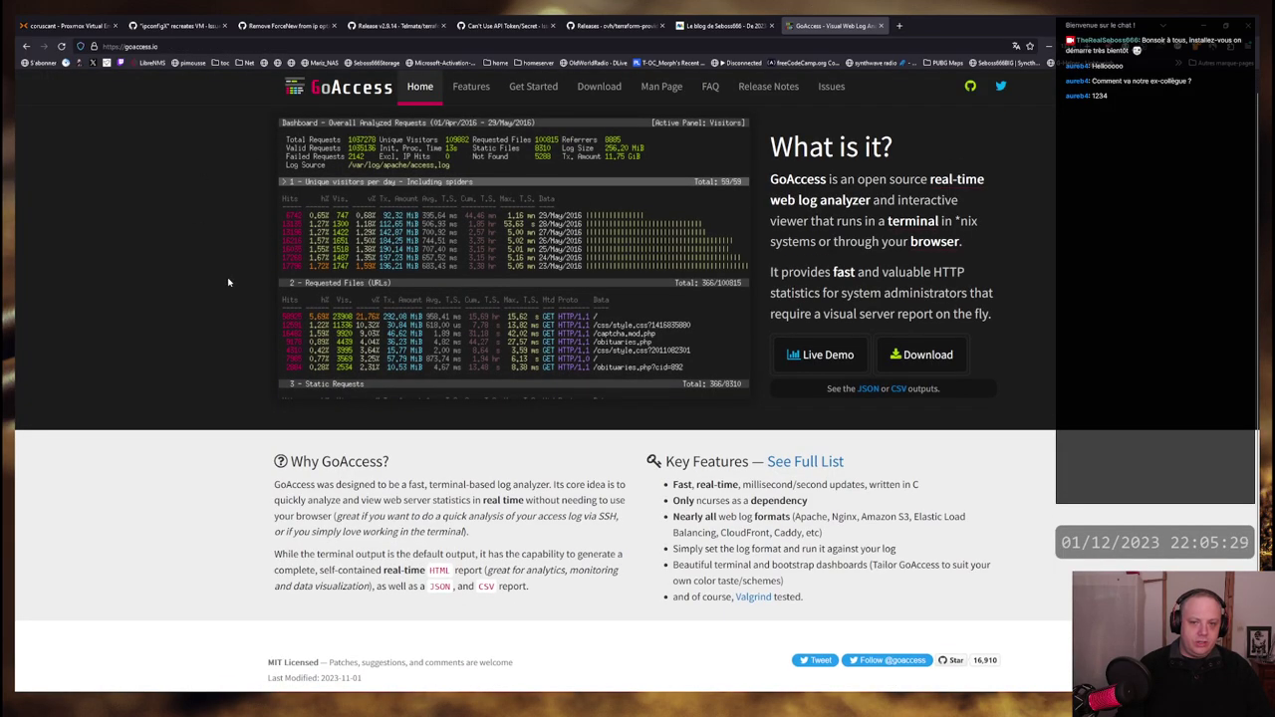
{"action": "scroll", "coordinate": [227, 281], "scroll_direction": "up", "scroll_amount": 1}
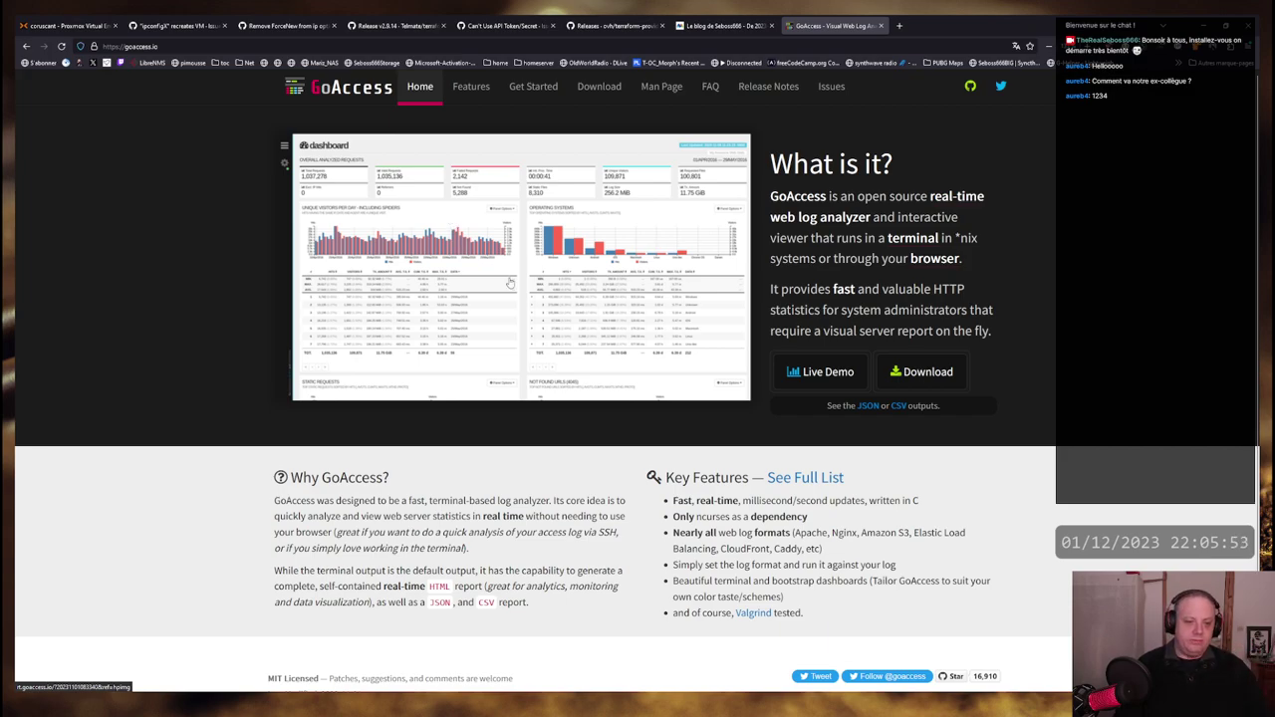
{"action": "scroll", "coordinate": [525, 288], "scroll_direction": "down", "scroll_amount": 1}
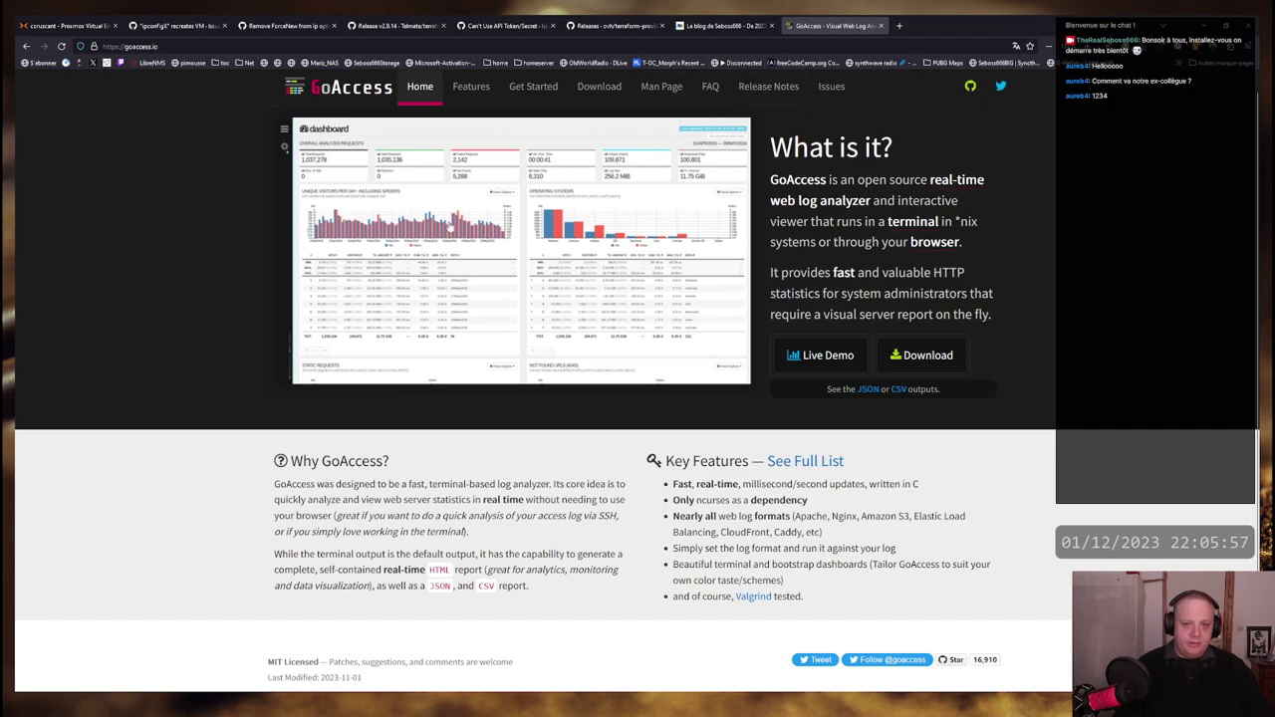
{"action": "scroll", "coordinate": [448, 228], "scroll_direction": "up", "scroll_amount": 1}
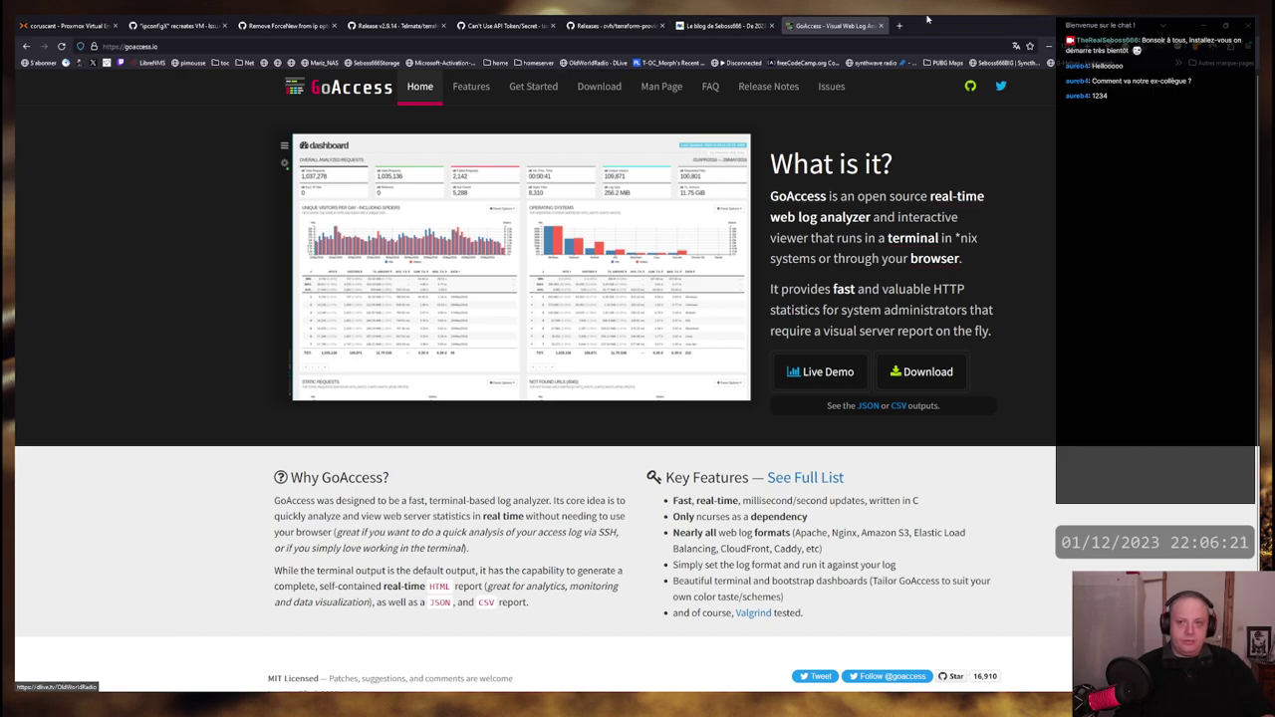
- Check which domains uBlock Origin blocks on goaccess.io, then return to the Matomo blog tab
{"action": "left_click", "coordinate": [1112, 47]}
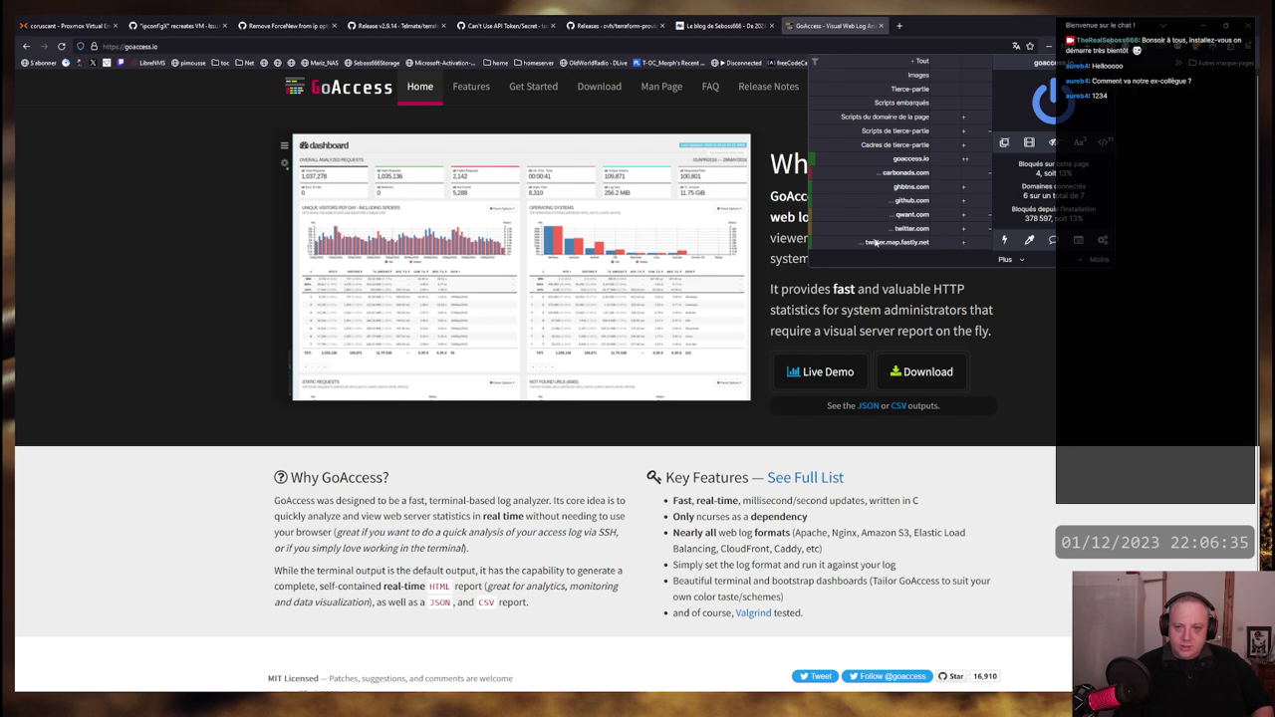
{"action": "left_click", "coordinate": [1064, 337]}
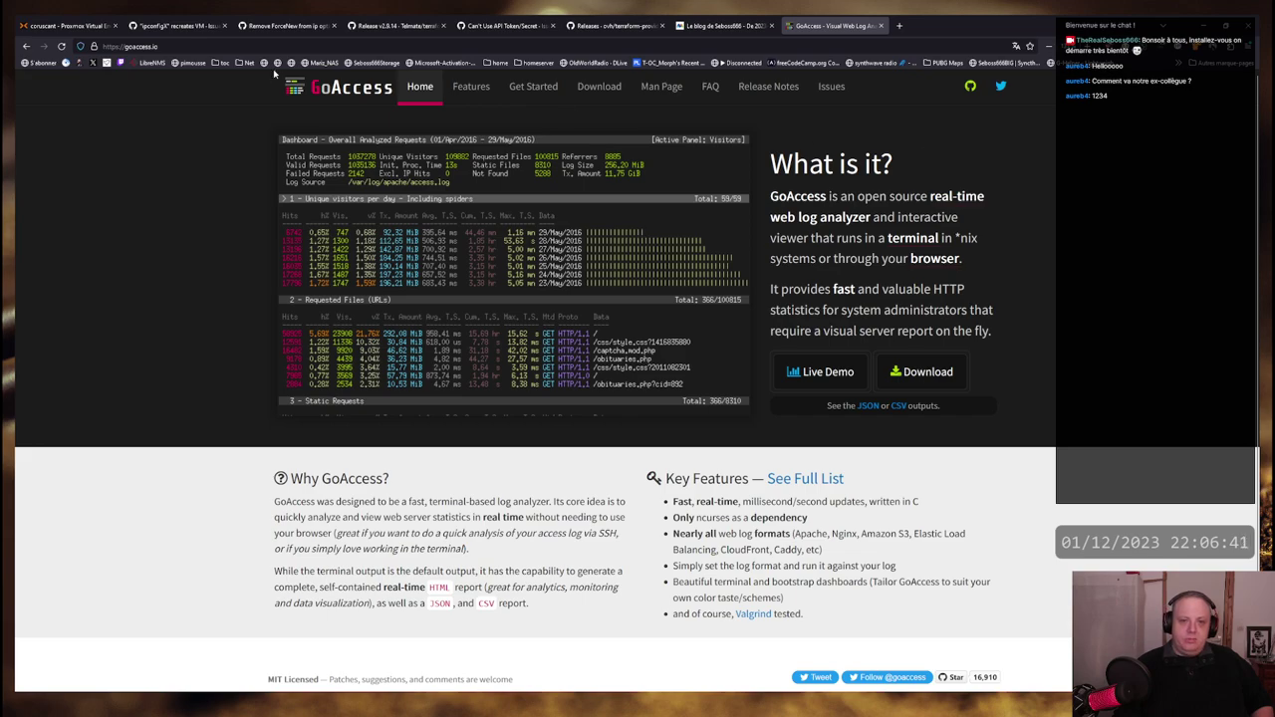
{"action": "left_click", "coordinate": [724, 25]}
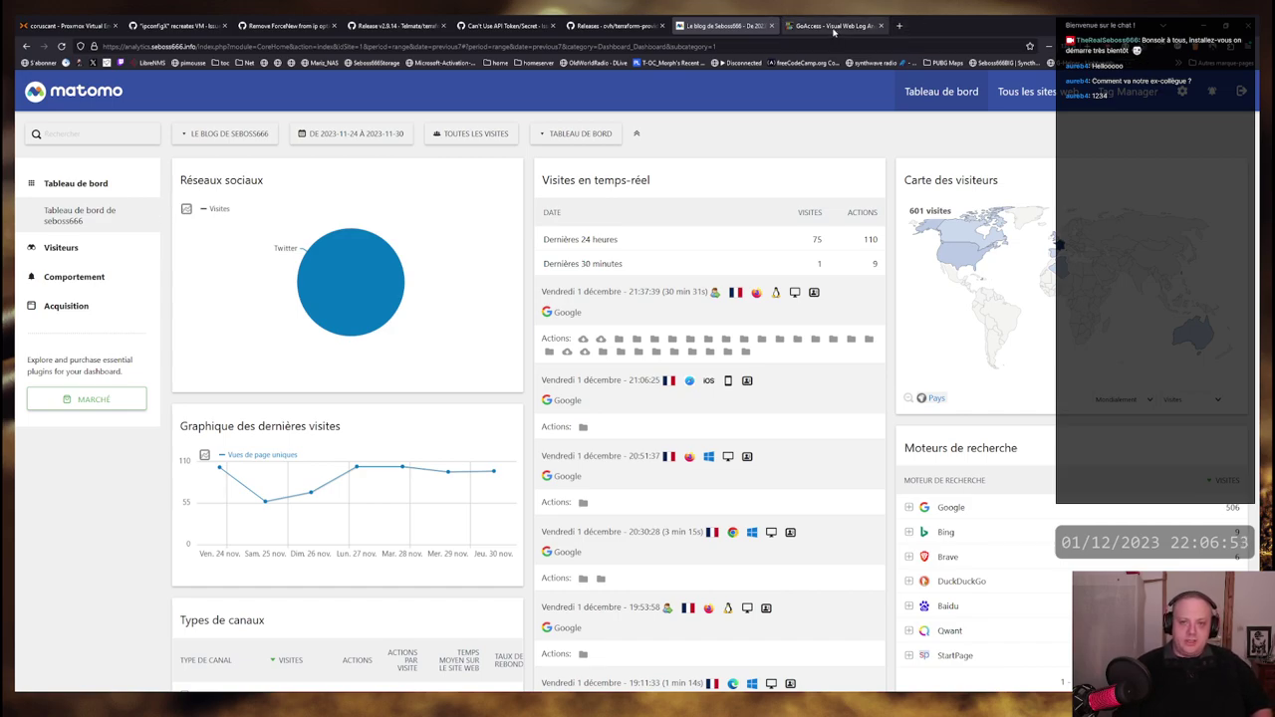
{"action": "left_click", "coordinate": [899, 25]}
- Load the Seboss666 blog home page and open uBlock Origin's request logger for it
{"action": "type", "text": "b"}
{"action": "key", "text": "Return"}
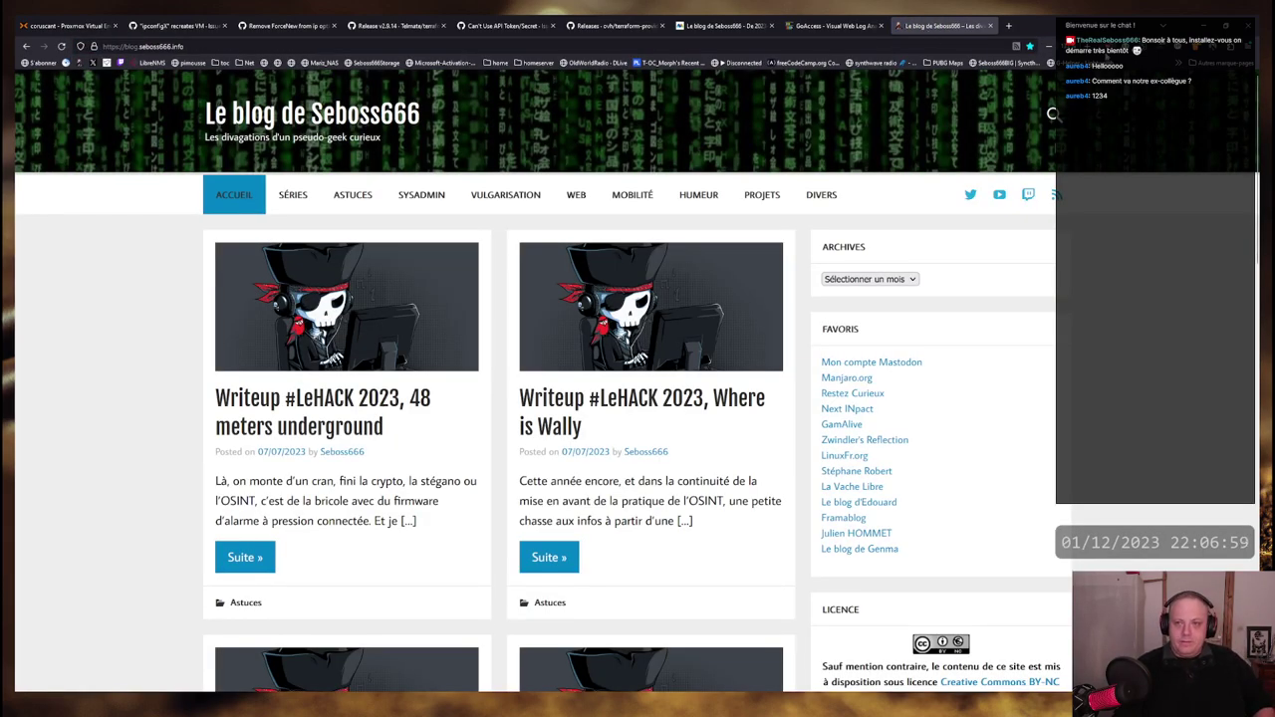
{"action": "left_click", "coordinate": [1096, 45]}
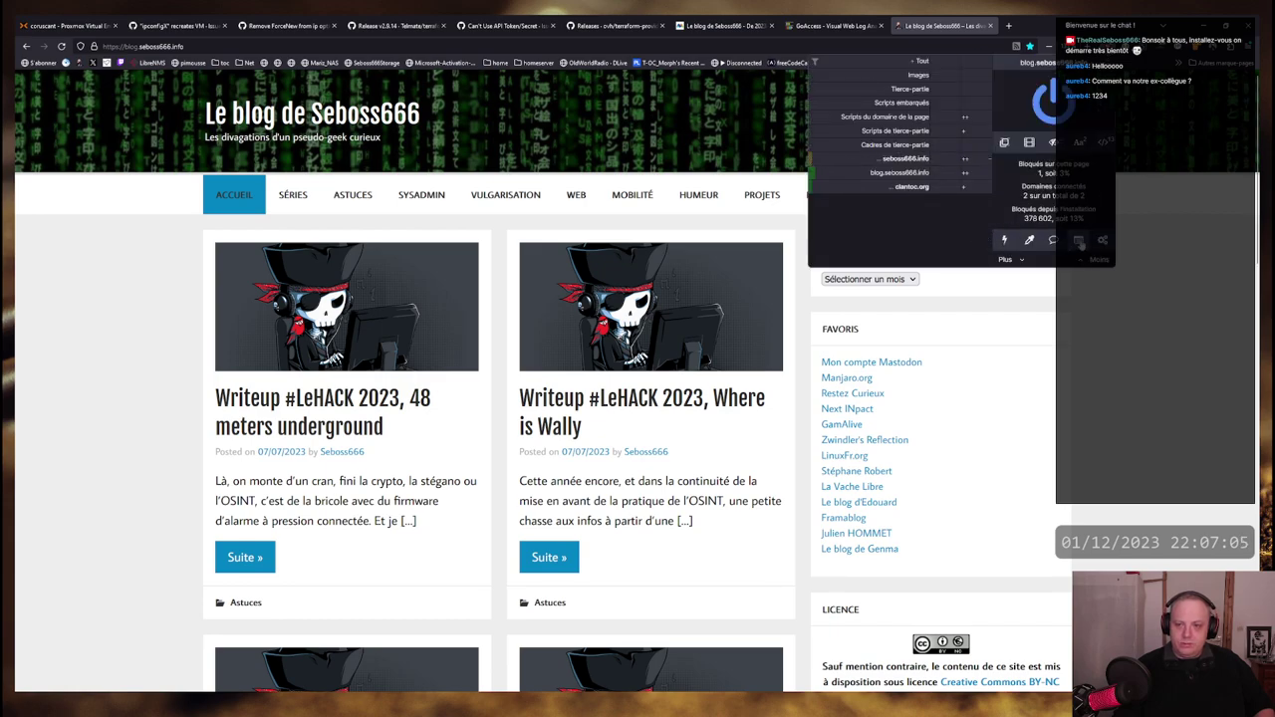
{"action": "left_click", "coordinate": [1079, 241]}
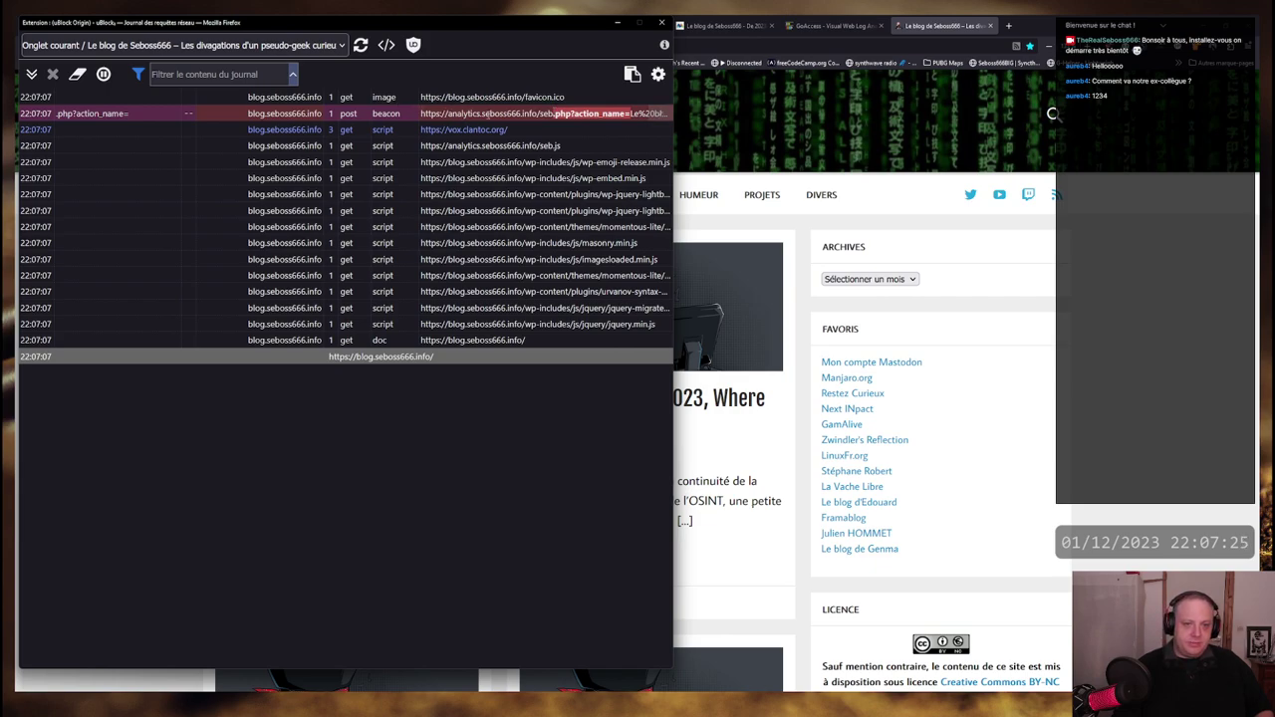
- Widen the request log to show full URLs, then close the logger
{"action": "left_click_drag", "start_coordinate": [673, 136], "coordinate": [1212, 131]}
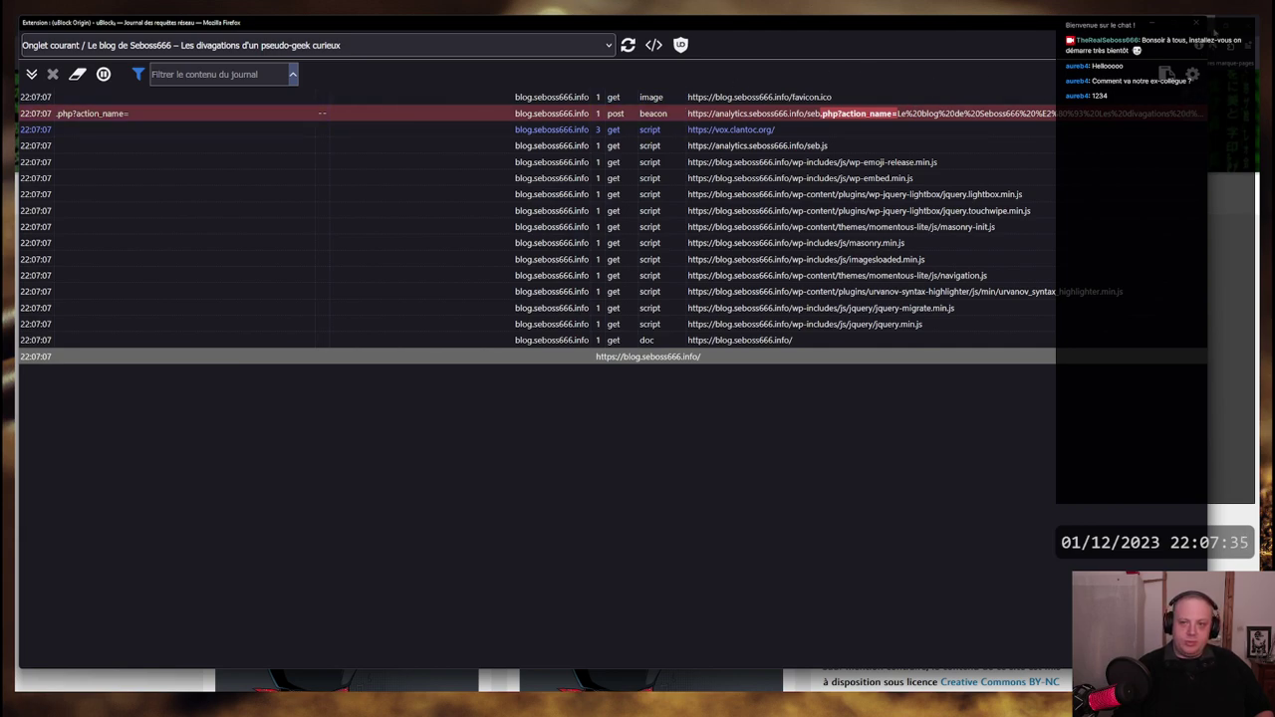
{"action": "left_click", "coordinate": [1197, 24]}
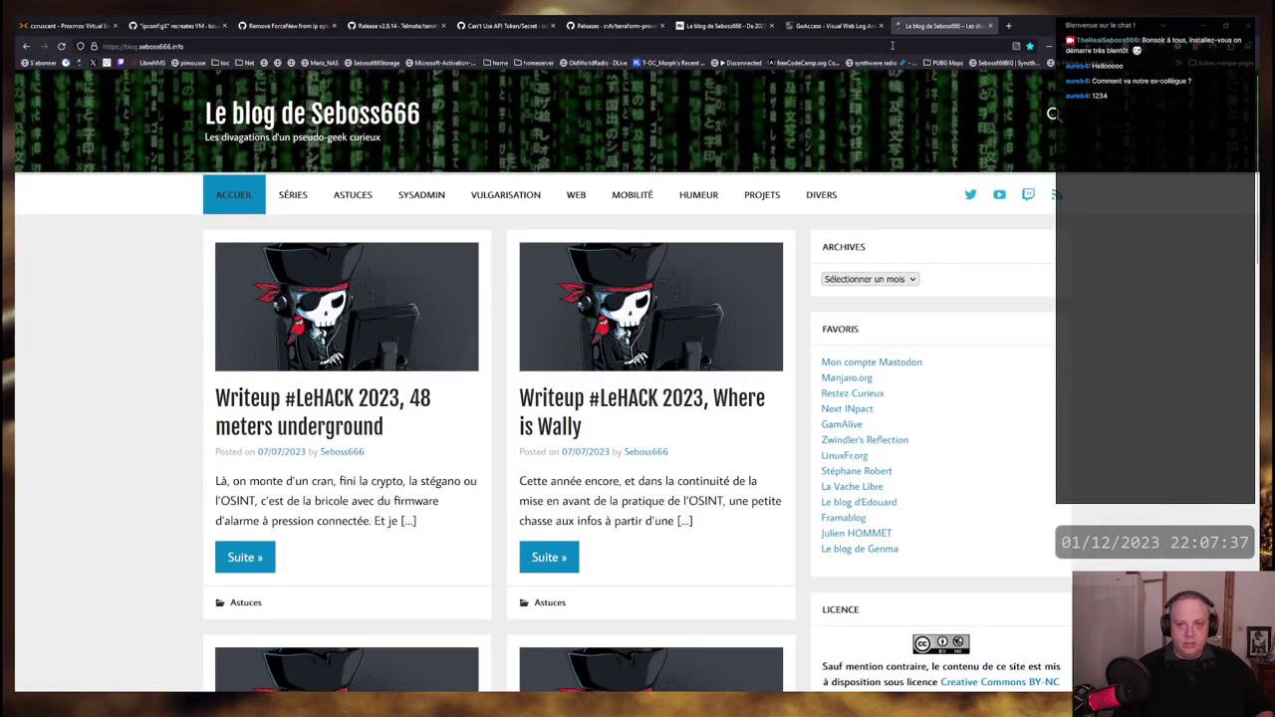
{"action": "left_click", "coordinate": [835, 25]}
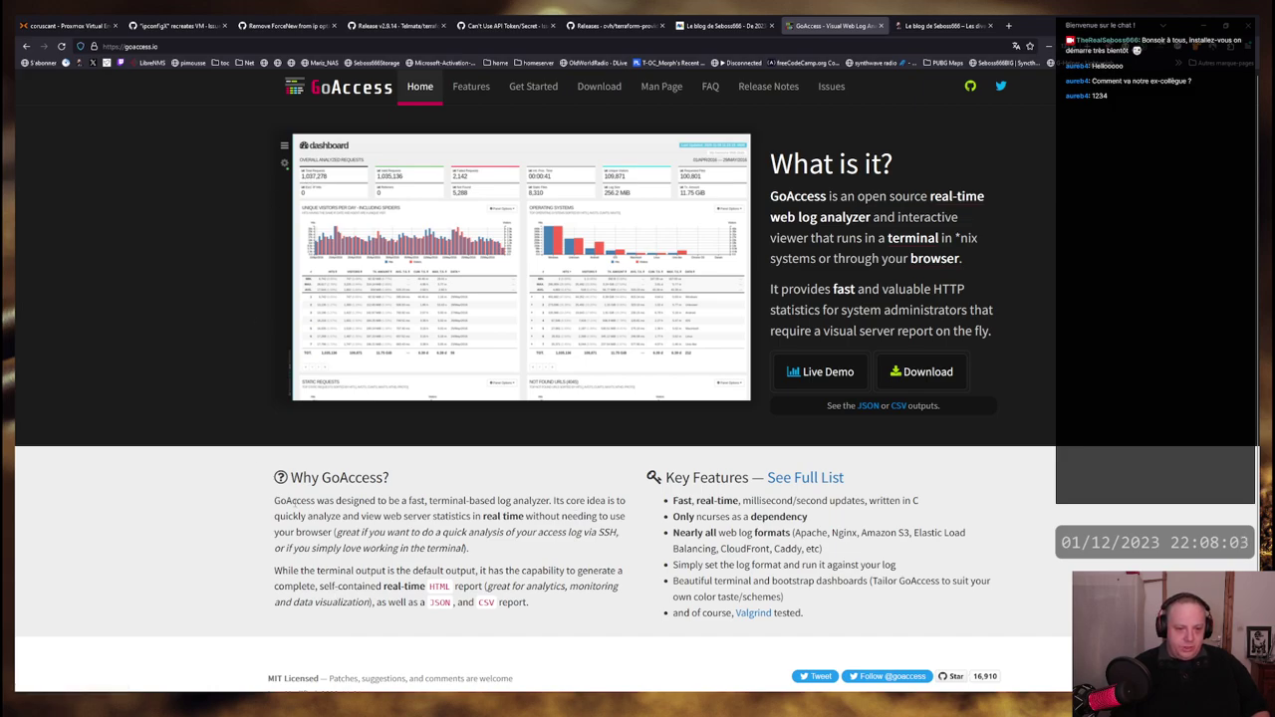
- Select and read the GoAccess homepage description, then go back to the blog's Matomo tab
{"action": "double_click", "coordinate": [299, 504]}
{"action": "left_click_drag", "start_coordinate": [299, 504], "coordinate": [447, 543]}
{"action": "left_click", "coordinate": [446, 553]}
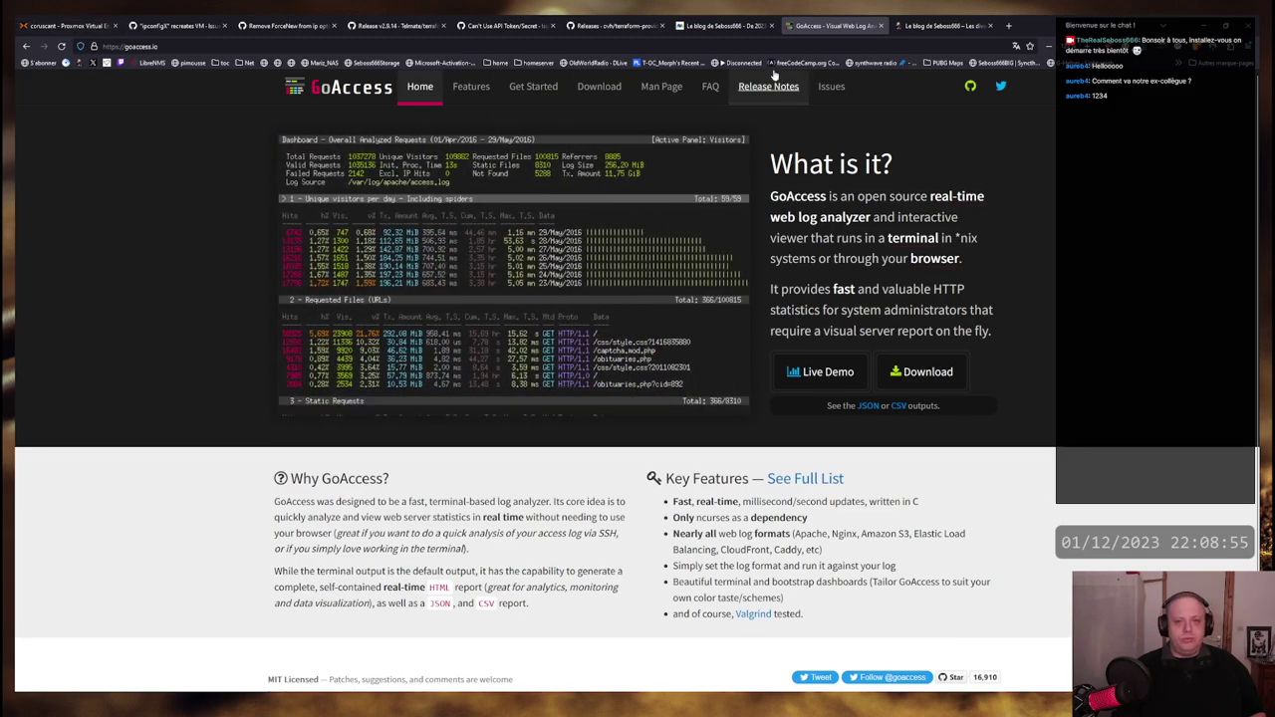
{"action": "left_click", "coordinate": [724, 25]}
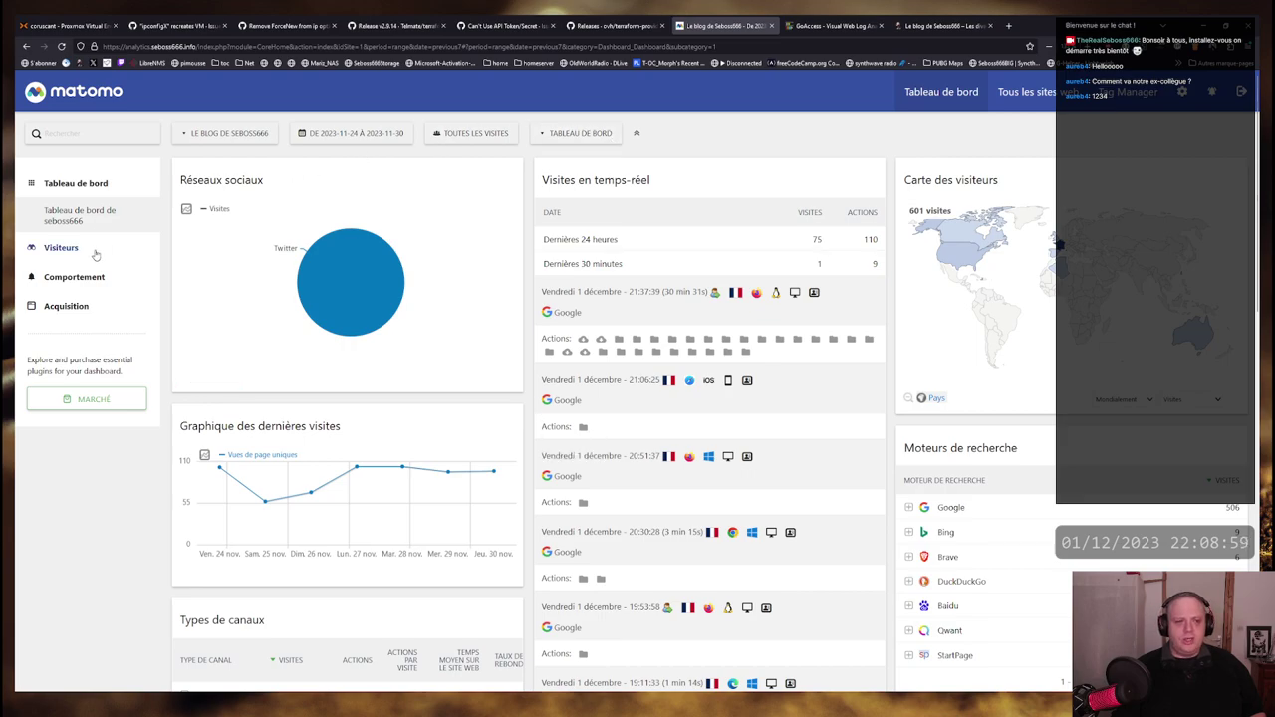
- Set the visitors overview to the month of November 2023 (2,568 visits)
{"action": "left_click", "coordinate": [59, 248]}
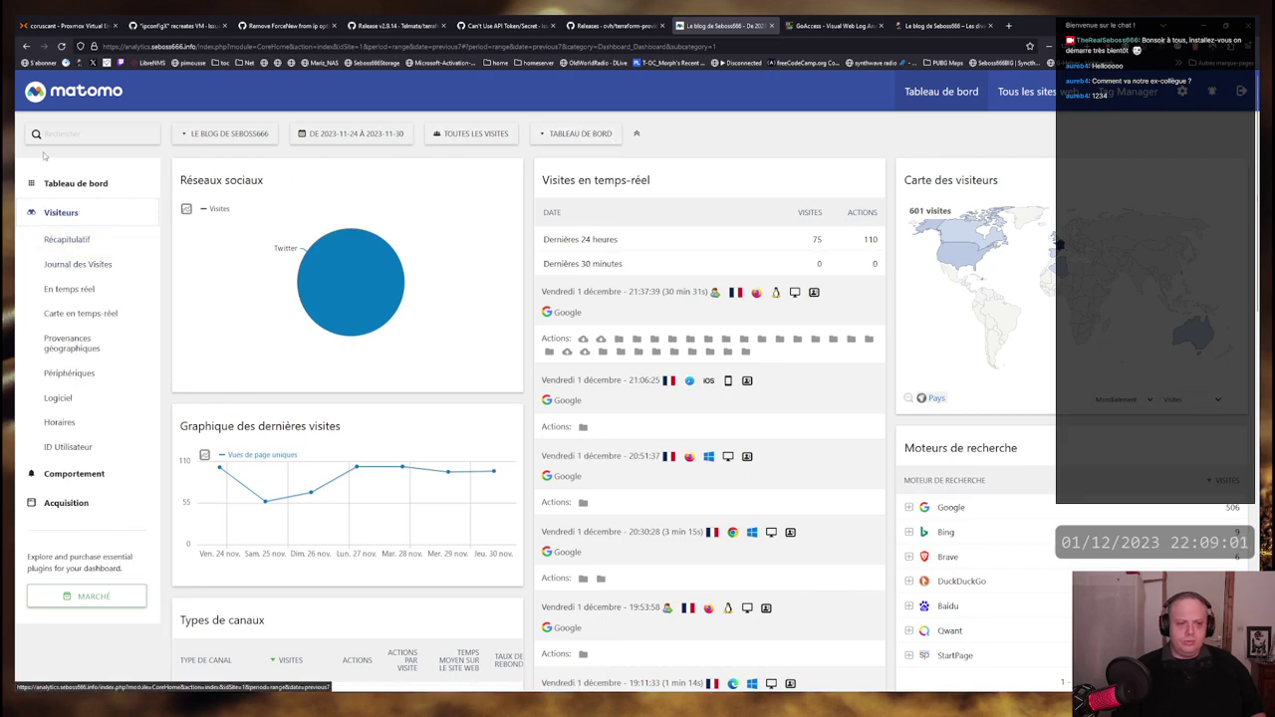
{"action": "left_click", "coordinate": [65, 239]}
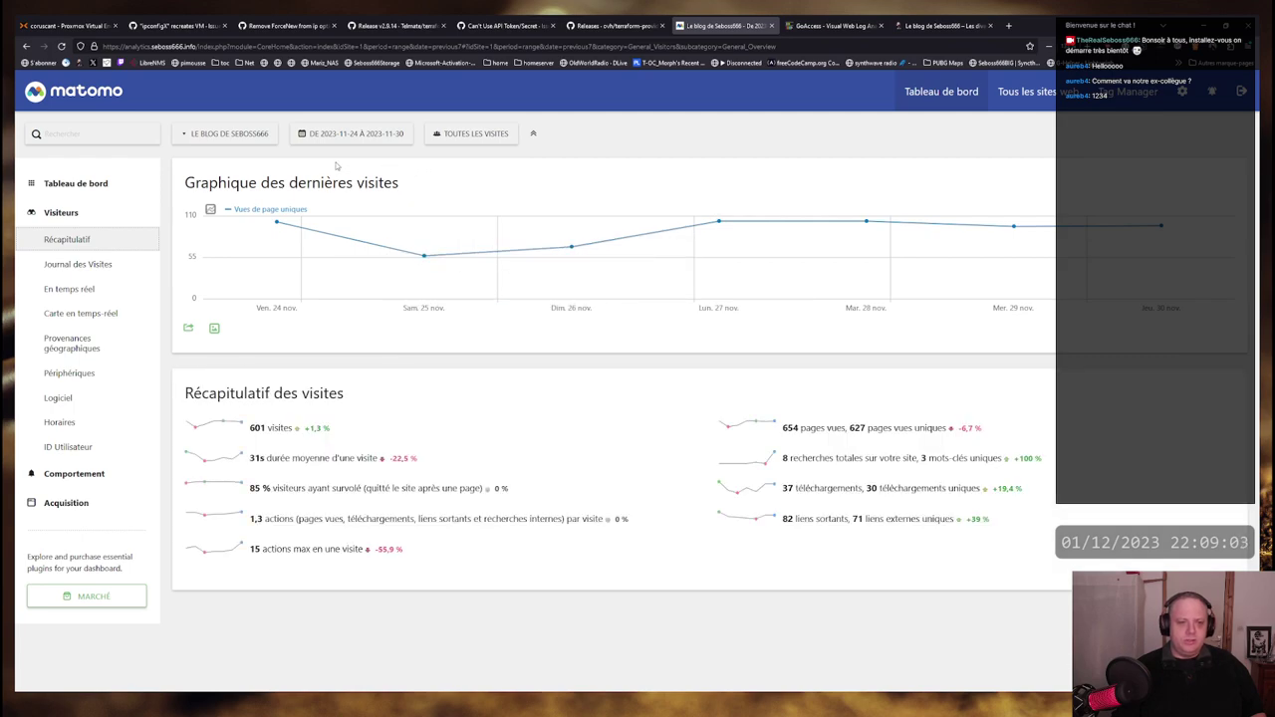
{"action": "left_click", "coordinate": [356, 133]}
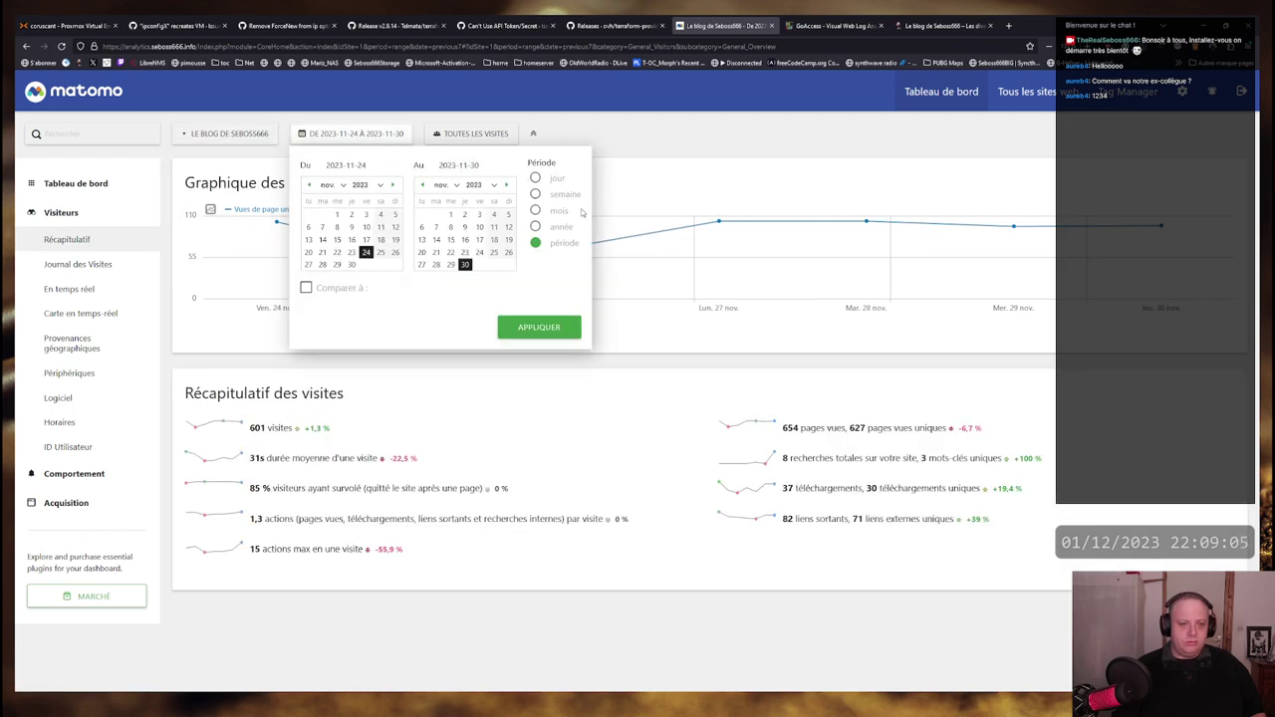
{"action": "left_click", "coordinate": [560, 211]}
{"action": "left_click", "coordinate": [426, 309]}
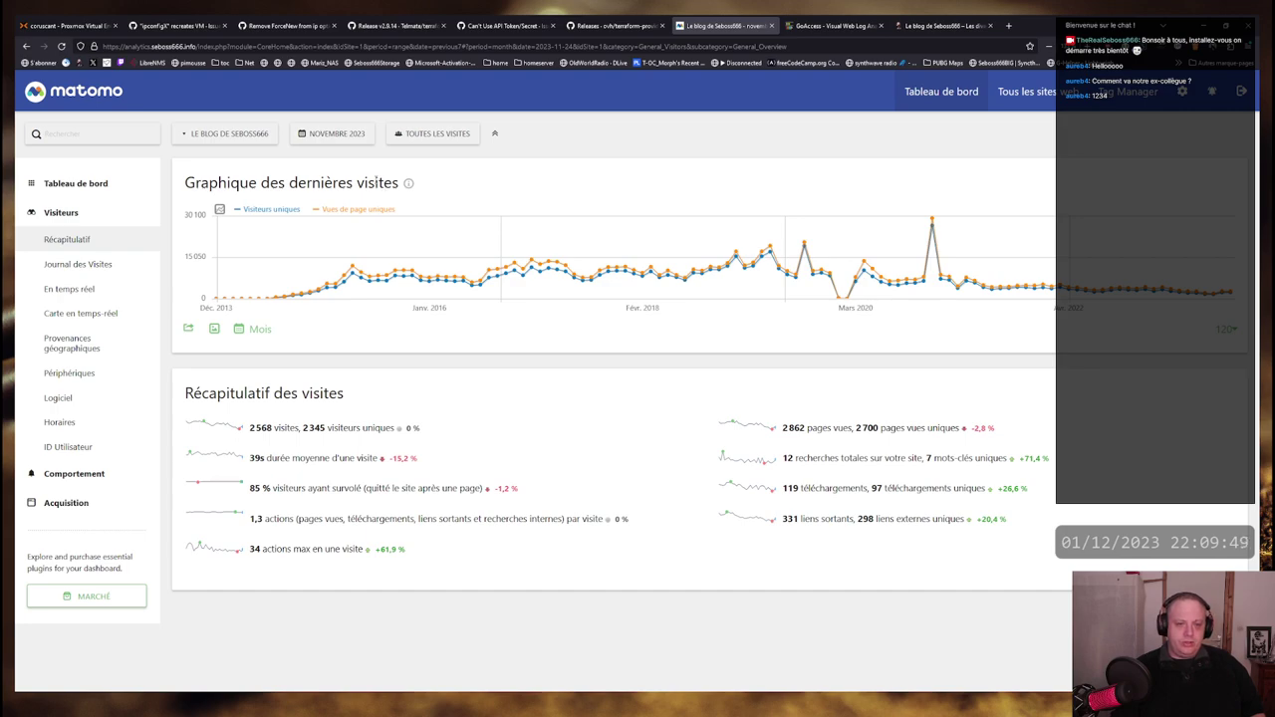
- Select the words of the 'Graphique des dernières visites' title, then open the Windows notification panel
{"action": "double_click", "coordinate": [221, 182]}
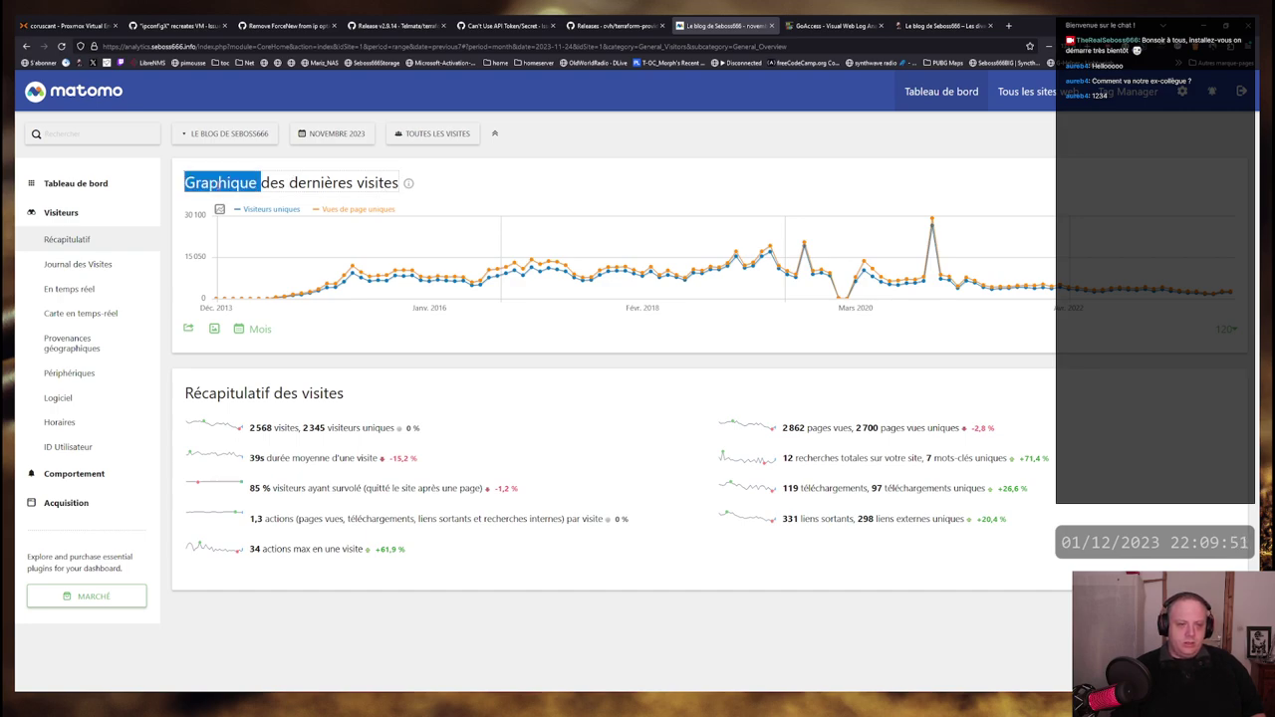
{"action": "double_click", "coordinate": [273, 183]}
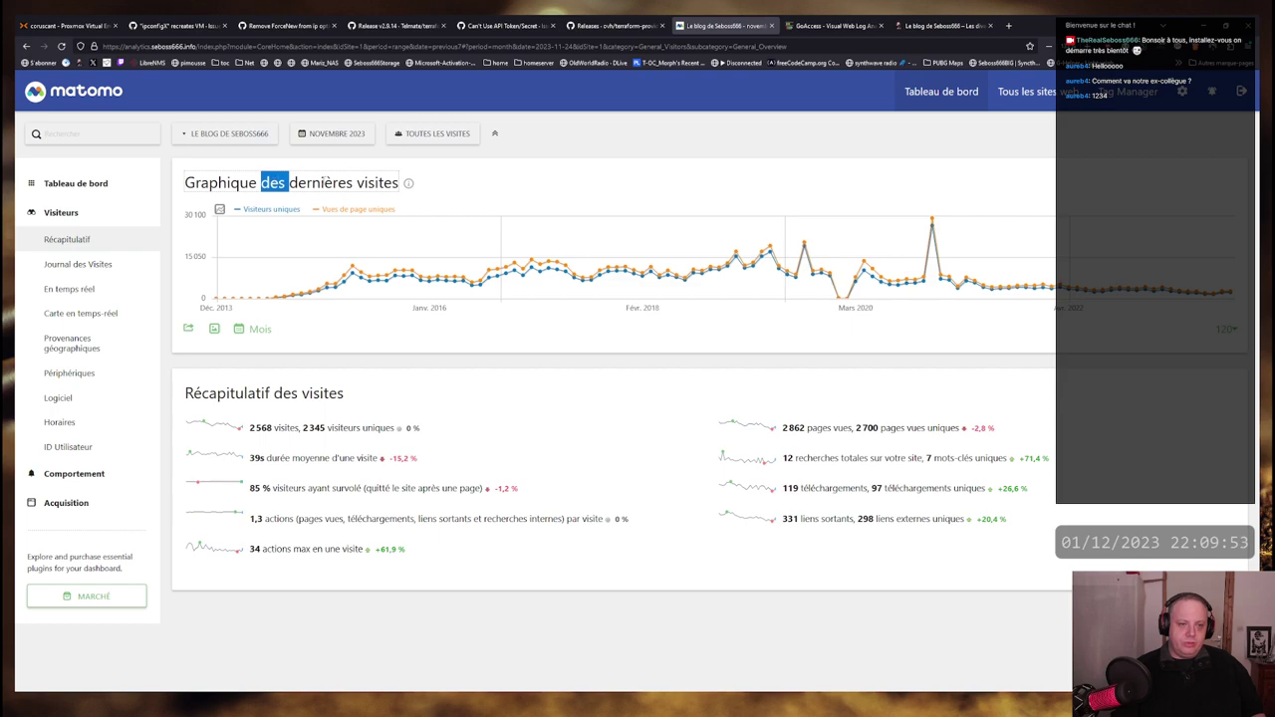
{"action": "double_click", "coordinate": [321, 182]}
{"action": "double_click", "coordinate": [376, 182]}
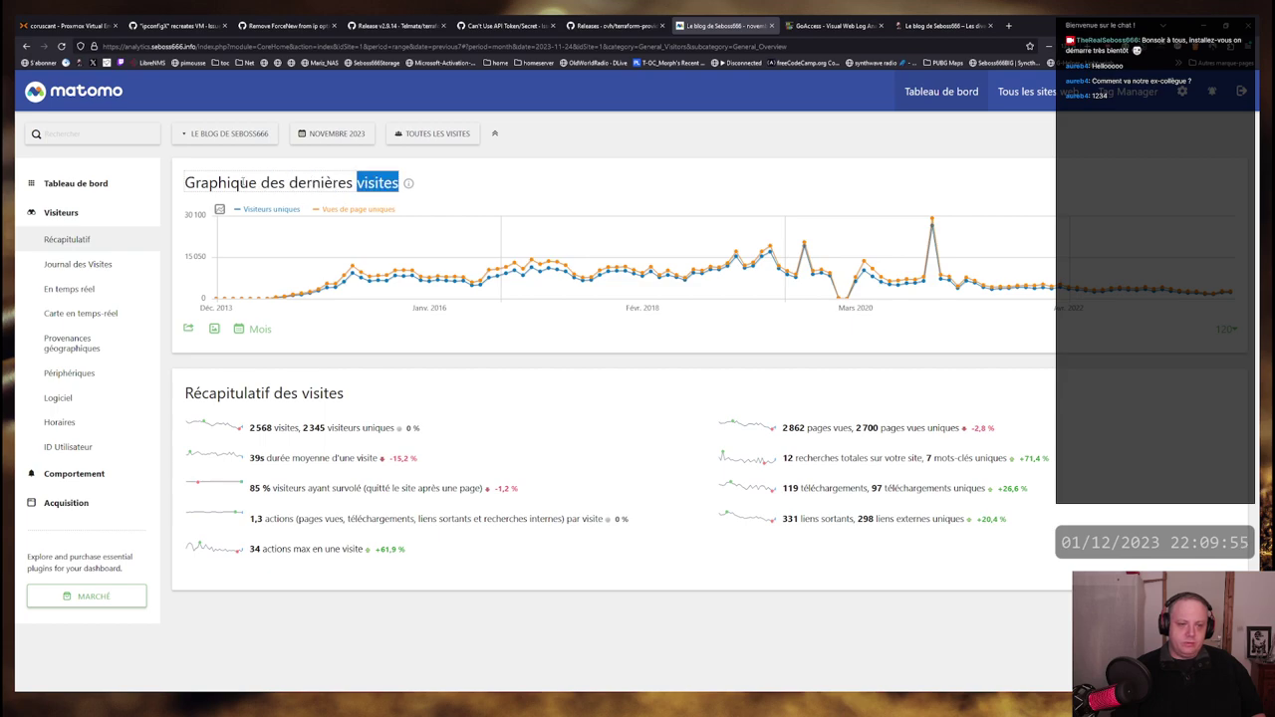
{"action": "double_click", "coordinate": [243, 183]}
{"action": "left_click", "coordinate": [243, 183]}
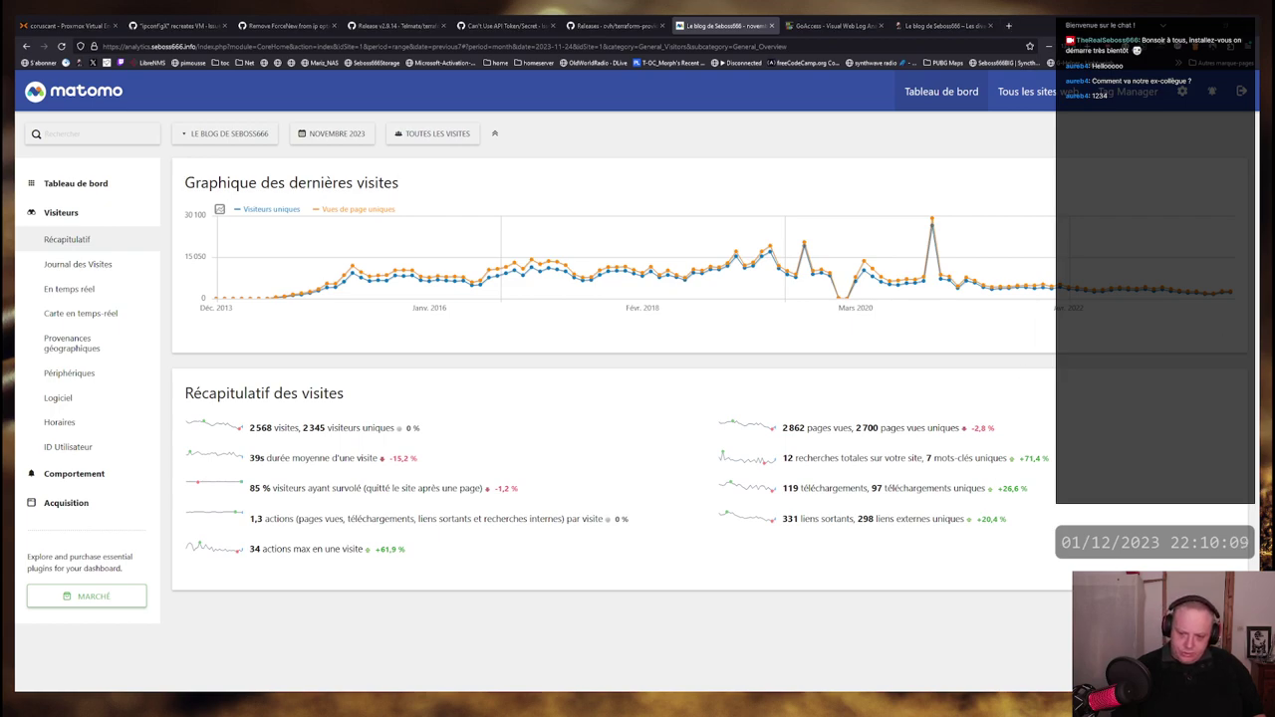
{"action": "key", "text": "super+n"}
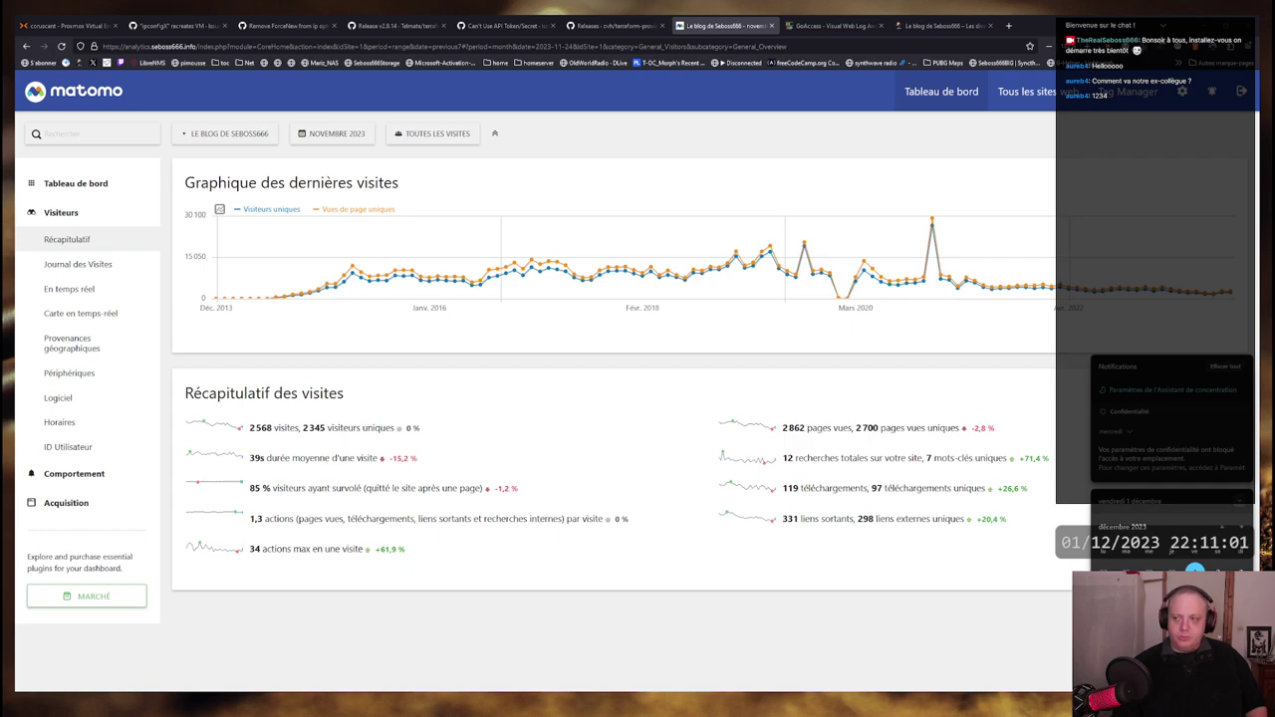
- Dismiss the notification panel, bring the tatooine SSH terminal forward and nudge it right and down
{"action": "key", "text": "Escape"}
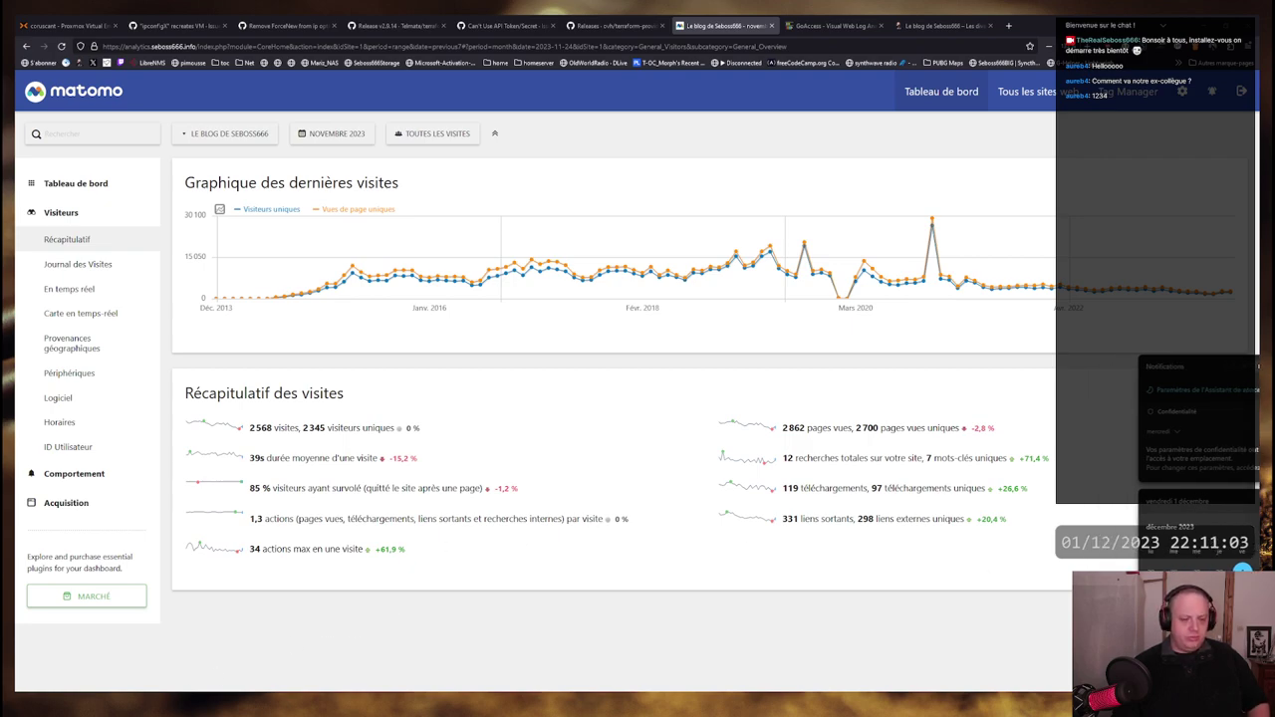
{"action": "key", "text": "alt+Tab"}
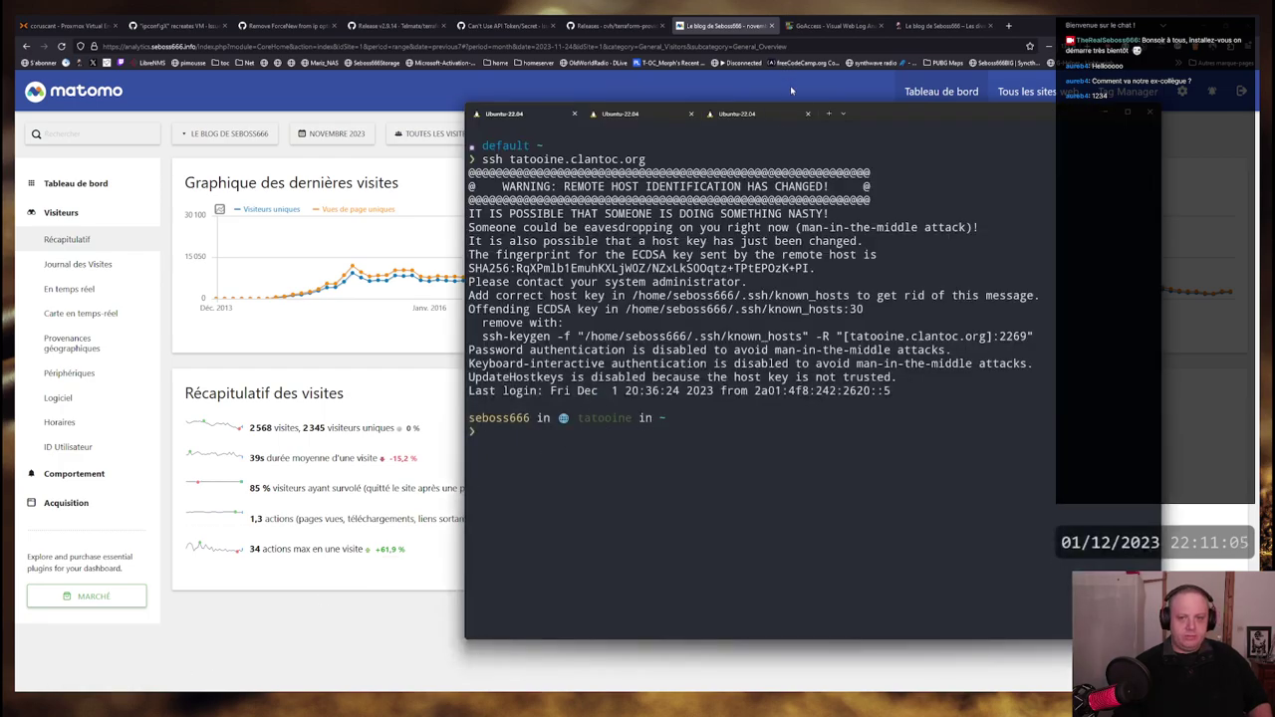
{"action": "left_click_drag", "start_coordinate": [858, 116], "coordinate": [932, 135]}
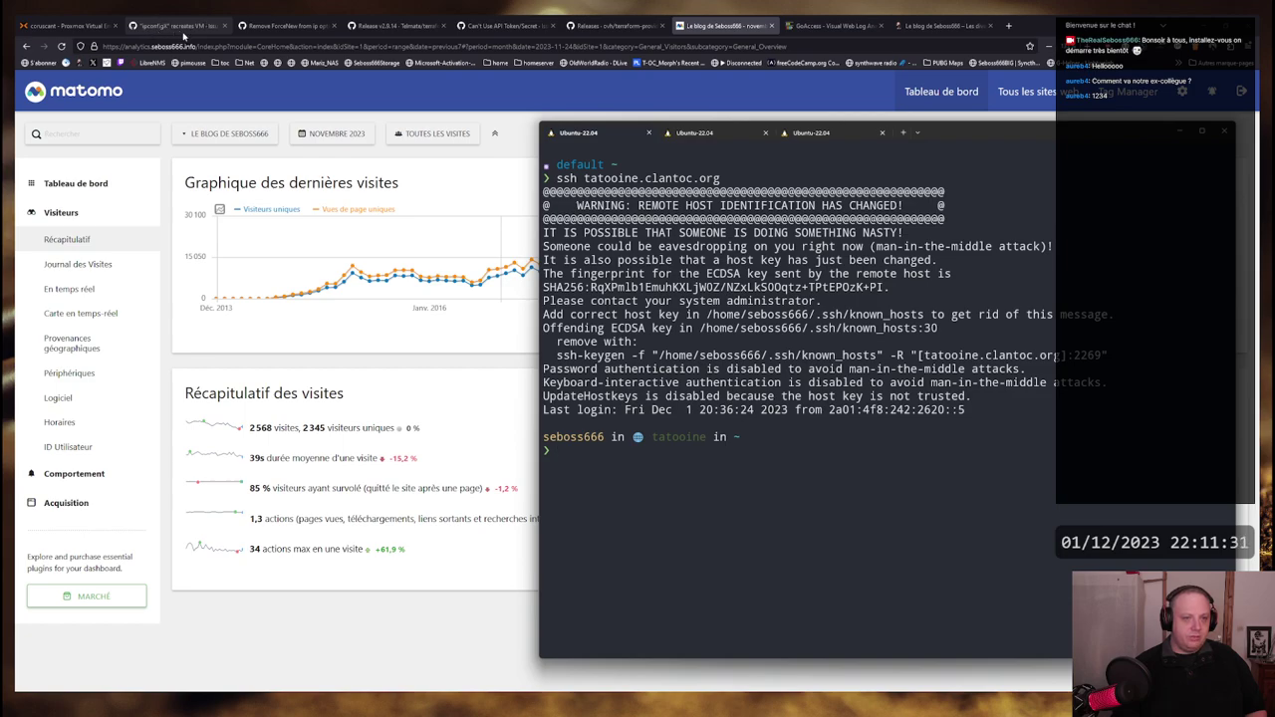
{"action": "mouse_move", "coordinate": [408, 246]}
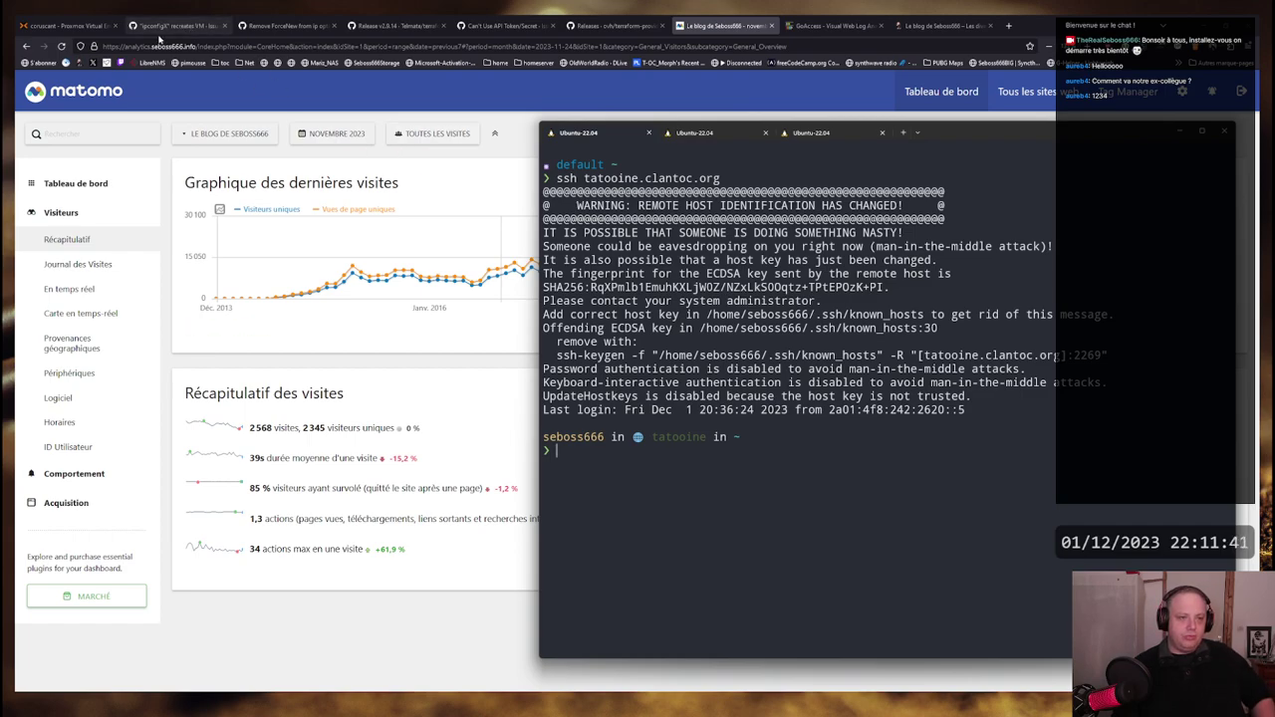
- Bring the browser forward and close the 'Remove ForceNew from ip option' pull request
{"action": "left_click", "coordinate": [174, 27]}
{"action": "left_click", "coordinate": [285, 27]}
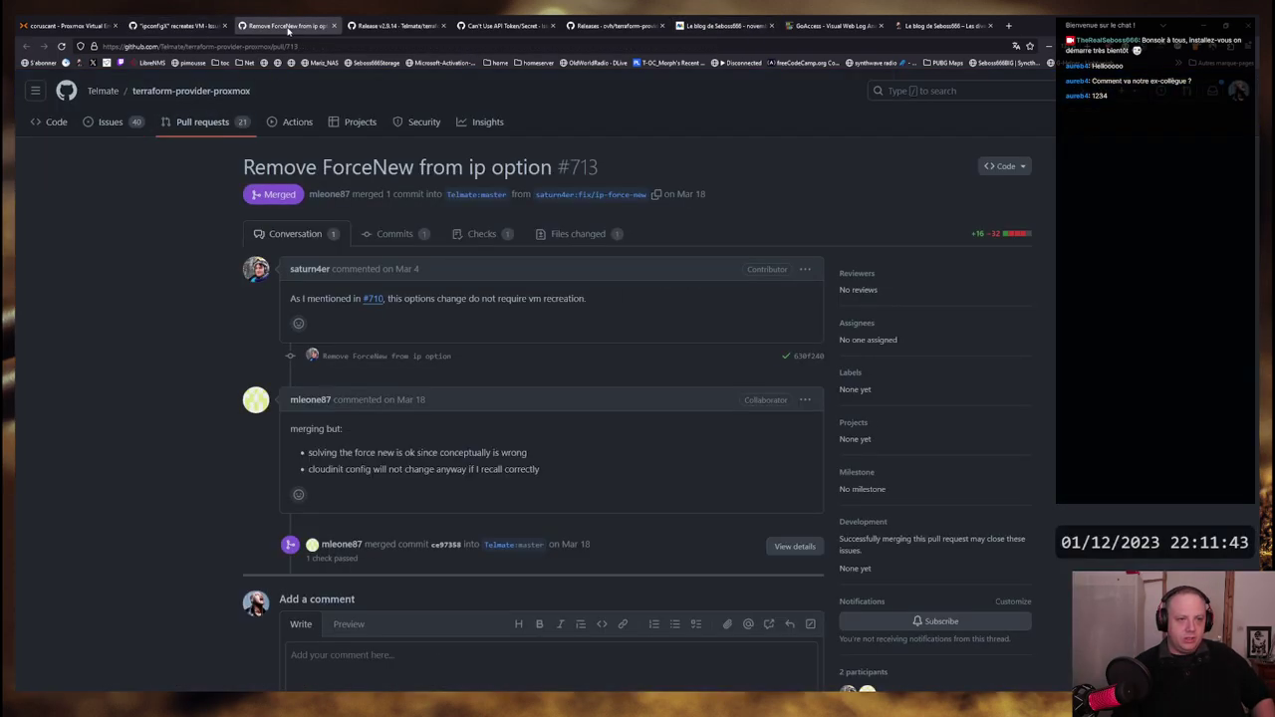
{"action": "middle_click", "coordinate": [314, 29]}
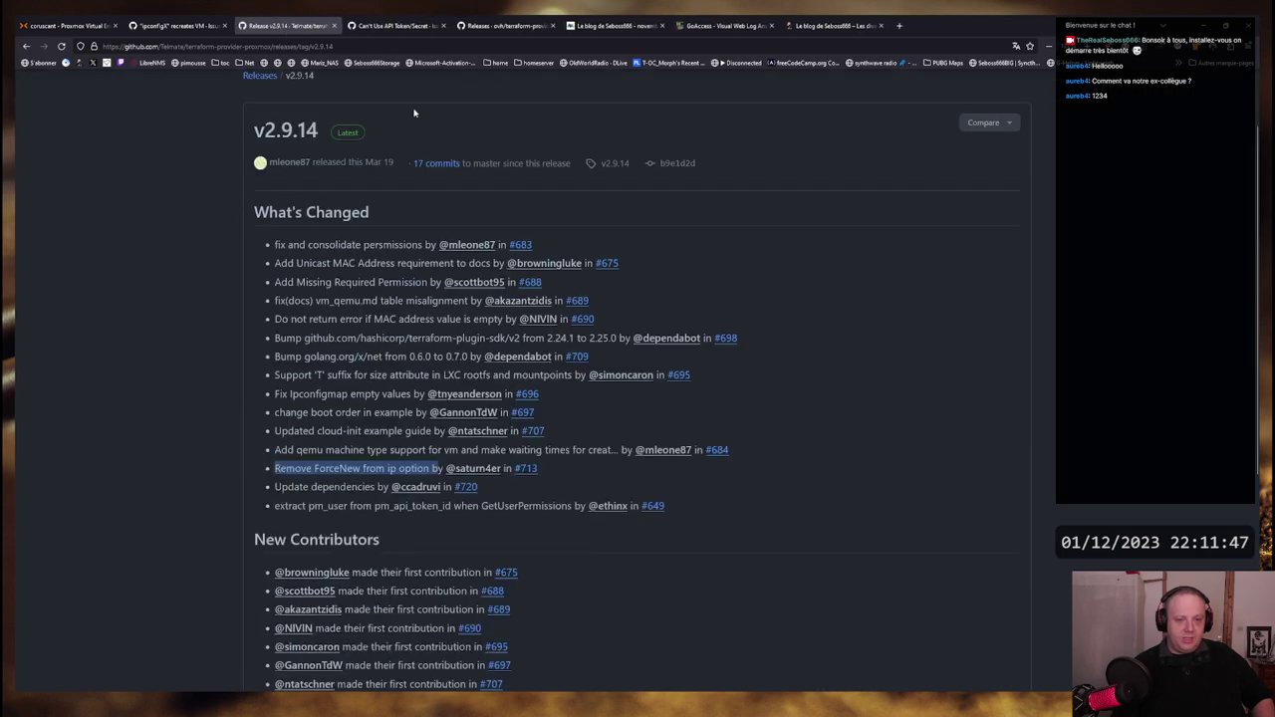
- Read the 'Can't Use API Token/Secret' issue, highlight the 2.9.14 API key error comment, then close it
{"action": "left_click", "coordinate": [388, 27]}
{"action": "scroll", "coordinate": [514, 391], "scroll_direction": "down", "scroll_amount": 15}
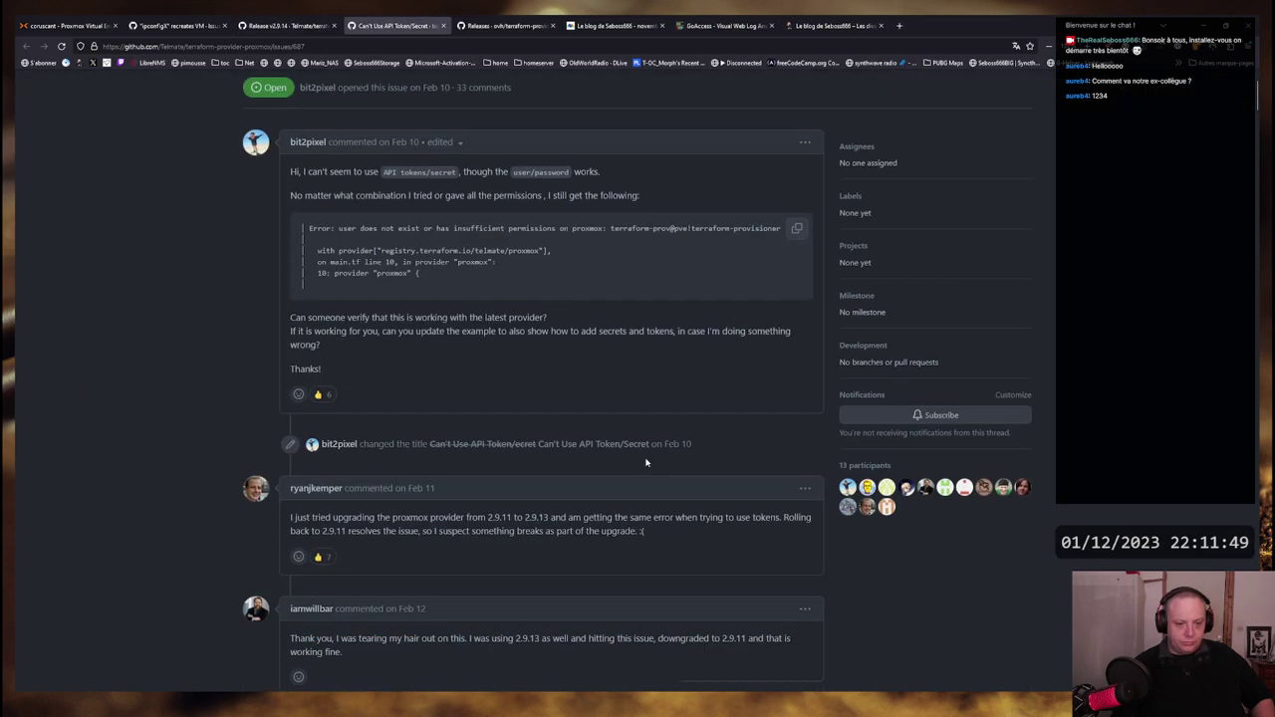
{"action": "scroll", "coordinate": [642, 391], "scroll_direction": "down", "scroll_amount": 20}
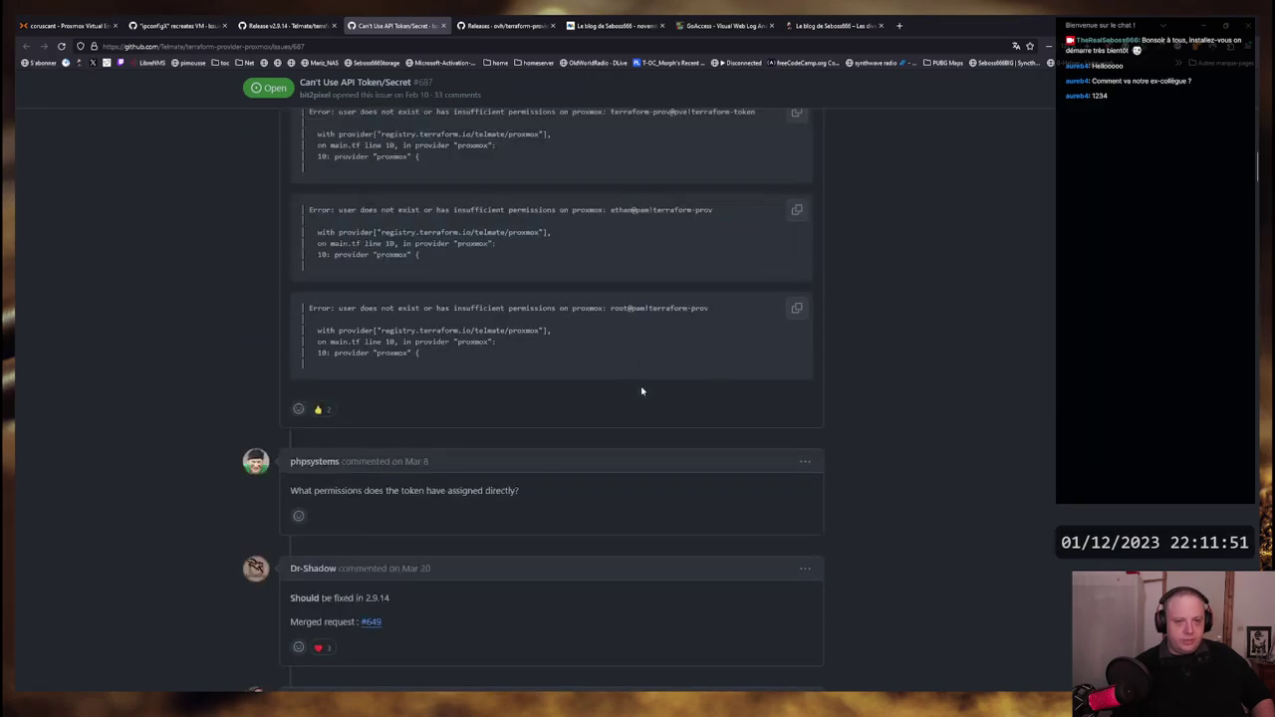
{"action": "scroll", "coordinate": [647, 386], "scroll_direction": "down", "scroll_amount": 20}
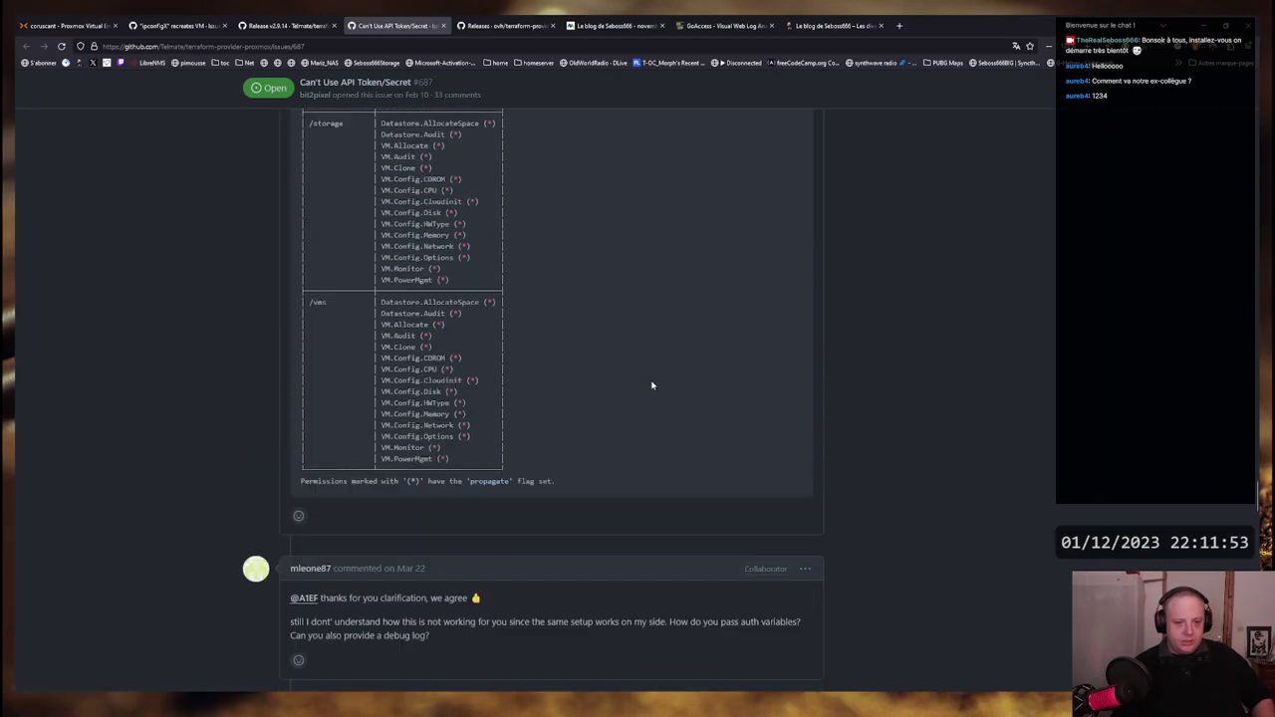
{"action": "scroll", "coordinate": [647, 379], "scroll_direction": "down", "scroll_amount": 3}
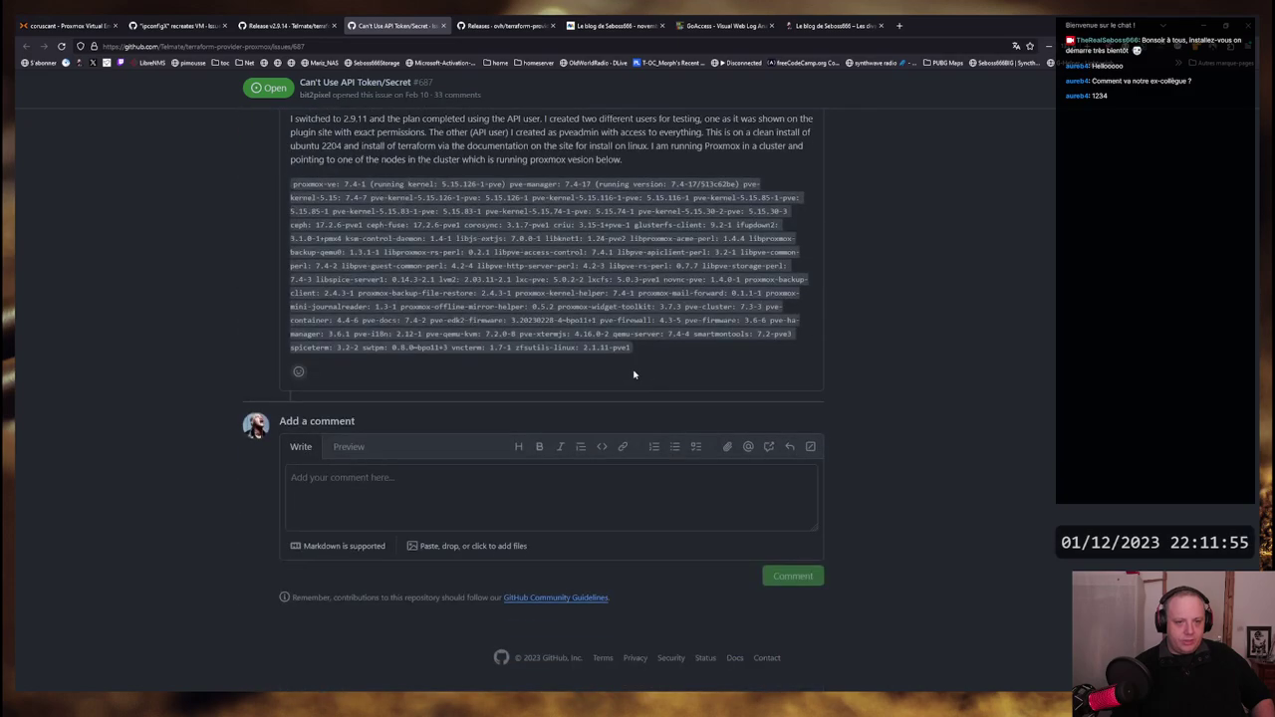
{"action": "scroll", "coordinate": [635, 369], "scroll_direction": "up", "scroll_amount": 5}
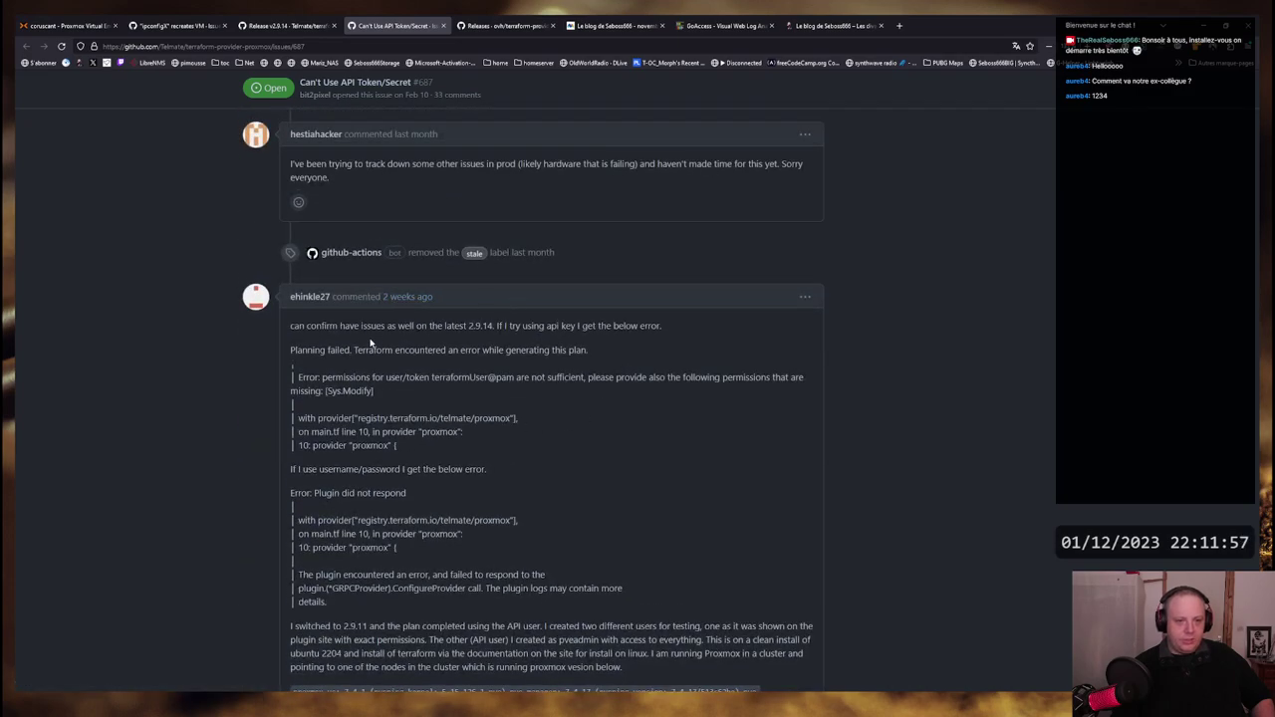
{"action": "left_click_drag", "start_coordinate": [387, 326], "coordinate": [635, 326]}
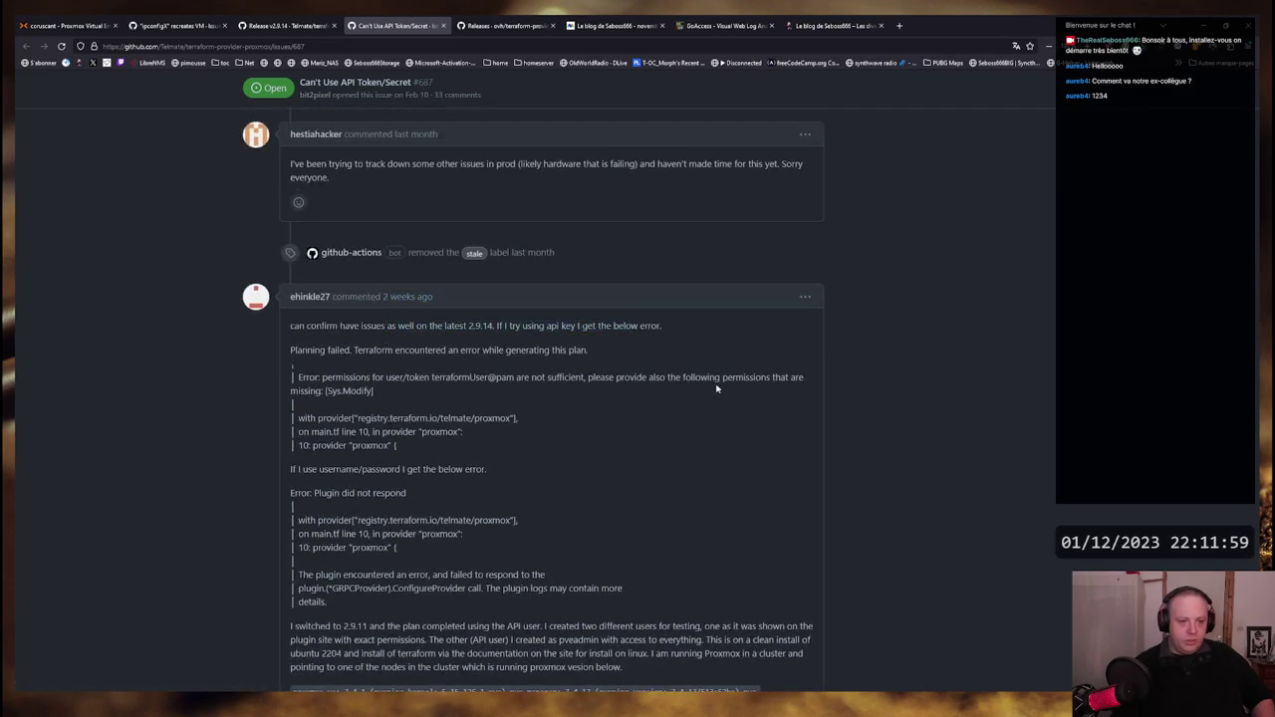
{"action": "key", "text": "ctrl+w"}
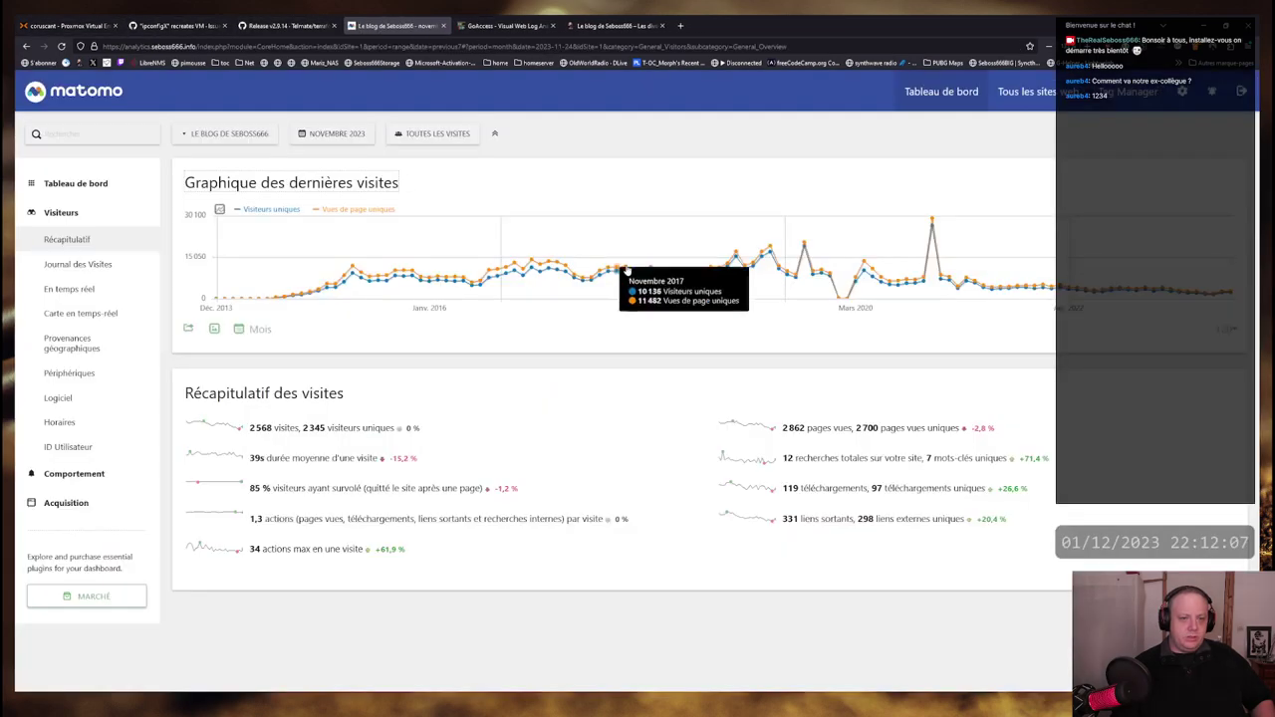
- Close the ovh releases, Release v2.9.14 and ipconfig tabs, returning to Matomo
{"action": "middle_click", "coordinate": [410, 30]}
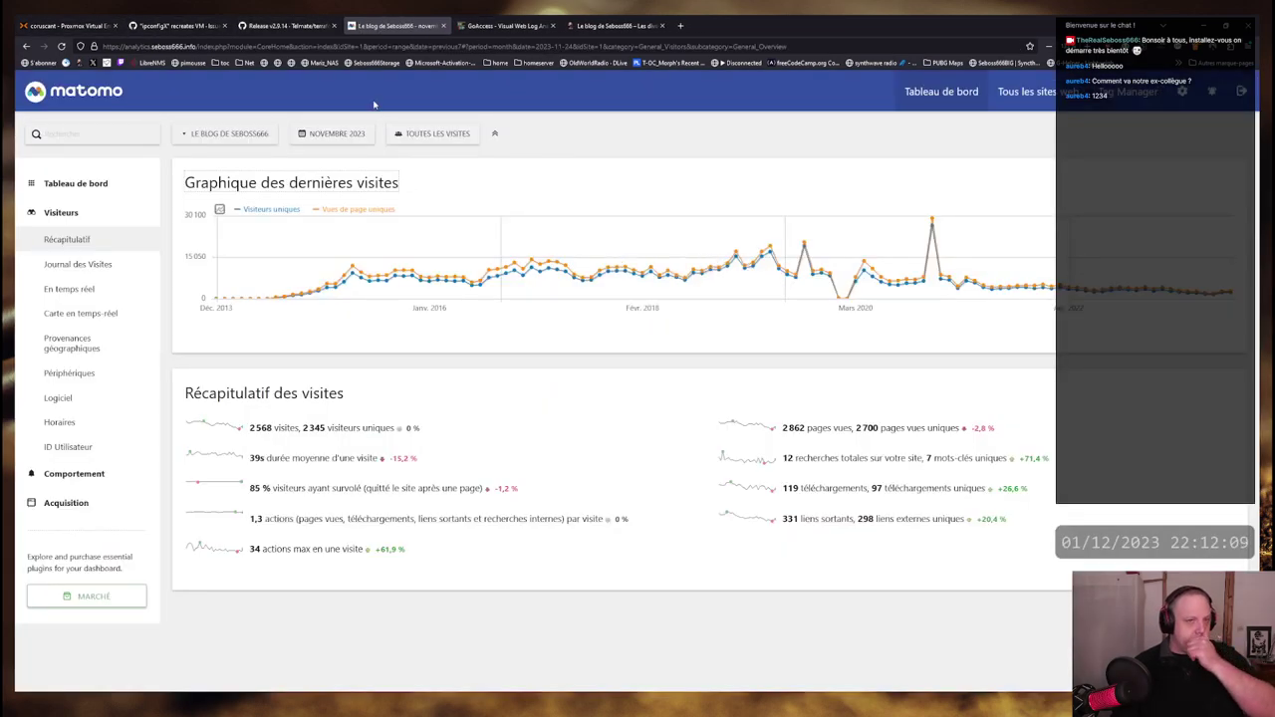
{"action": "middle_click", "coordinate": [282, 27]}
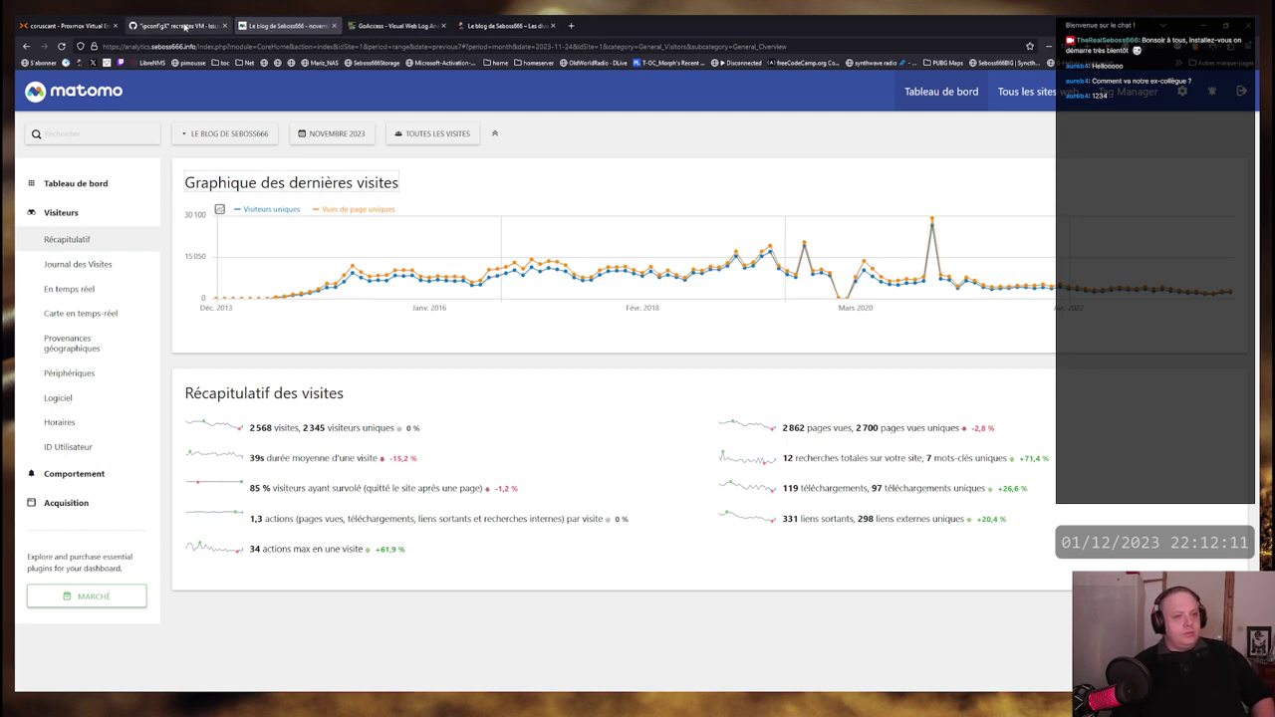
{"action": "middle_click", "coordinate": [179, 27]}
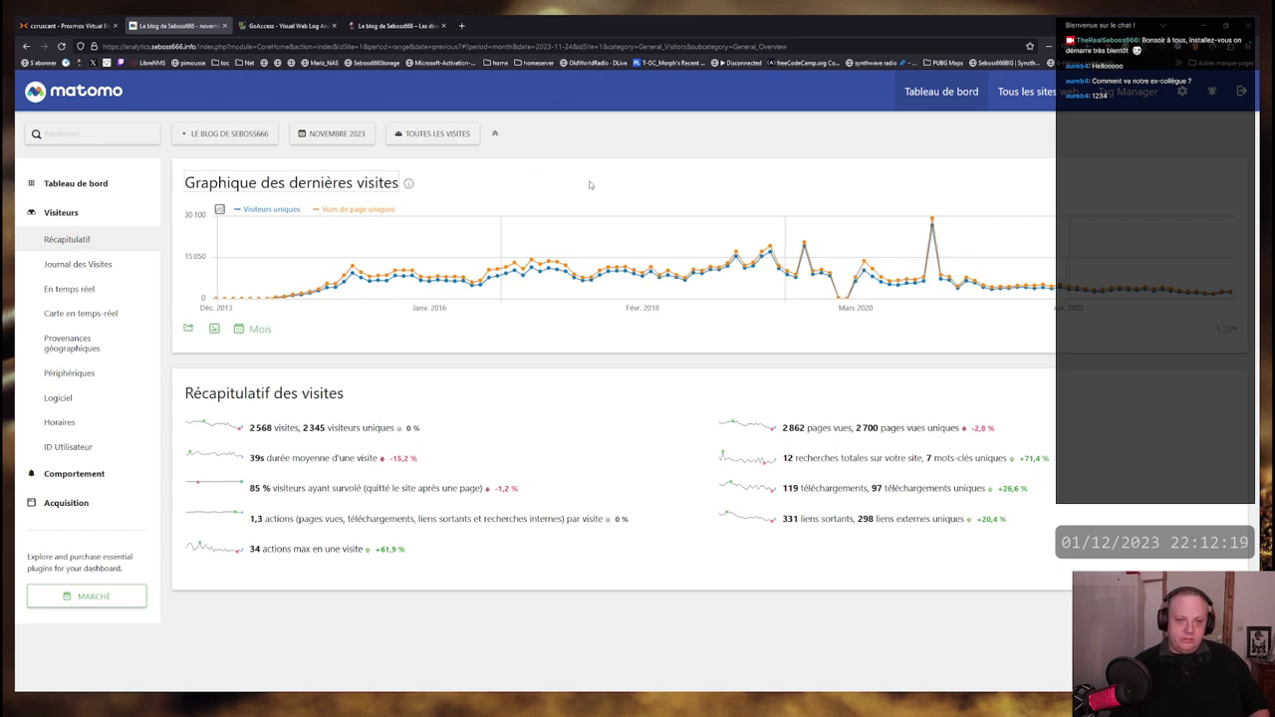
- Select and deselect the visits chart title, then bring the terminal window to the front
{"action": "mouse_move", "coordinate": [185, 182]}
{"action": "left_mouse_down"}
{"action": "mouse_move", "coordinate": [400, 182]}
{"action": "mouse_move", "coordinate": [189, 182]}
{"action": "left_mouse_up"}
{"action": "left_click", "coordinate": [400, 183]}
{"action": "left_click", "coordinate": [398, 183]}
{"action": "mouse_move", "coordinate": [186, 183]}
{"action": "left_mouse_down"}
{"action": "mouse_move", "coordinate": [396, 183]}
{"action": "mouse_move", "coordinate": [185, 182]}
{"action": "left_mouse_up"}
{"action": "left_click", "coordinate": [398, 182]}
{"action": "mouse_move", "coordinate": [185, 183]}
{"action": "left_mouse_down"}
{"action": "mouse_move", "coordinate": [400, 183]}
{"action": "mouse_move", "coordinate": [185, 182]}
{"action": "left_mouse_up"}
{"action": "left_click", "coordinate": [187, 183]}
{"action": "left_click", "coordinate": [395, 182]}
{"action": "left_click", "coordinate": [186, 183]}
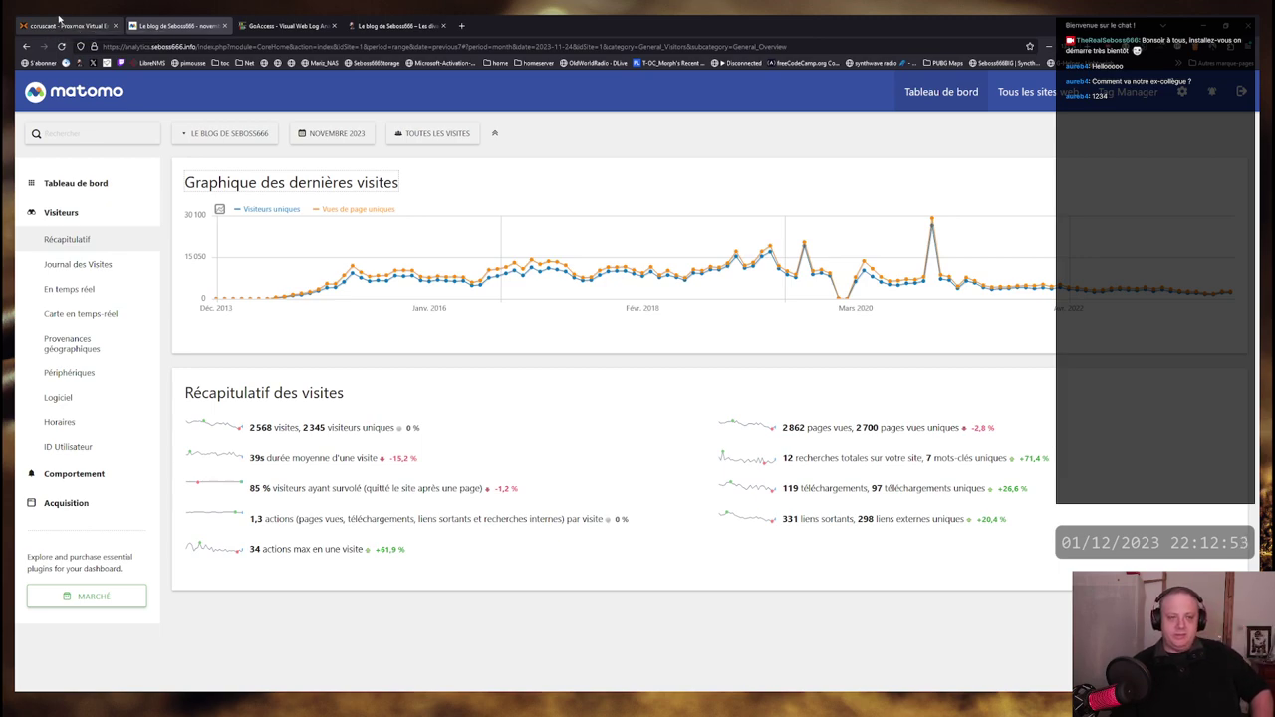
{"action": "key", "text": "alt+Tab"}
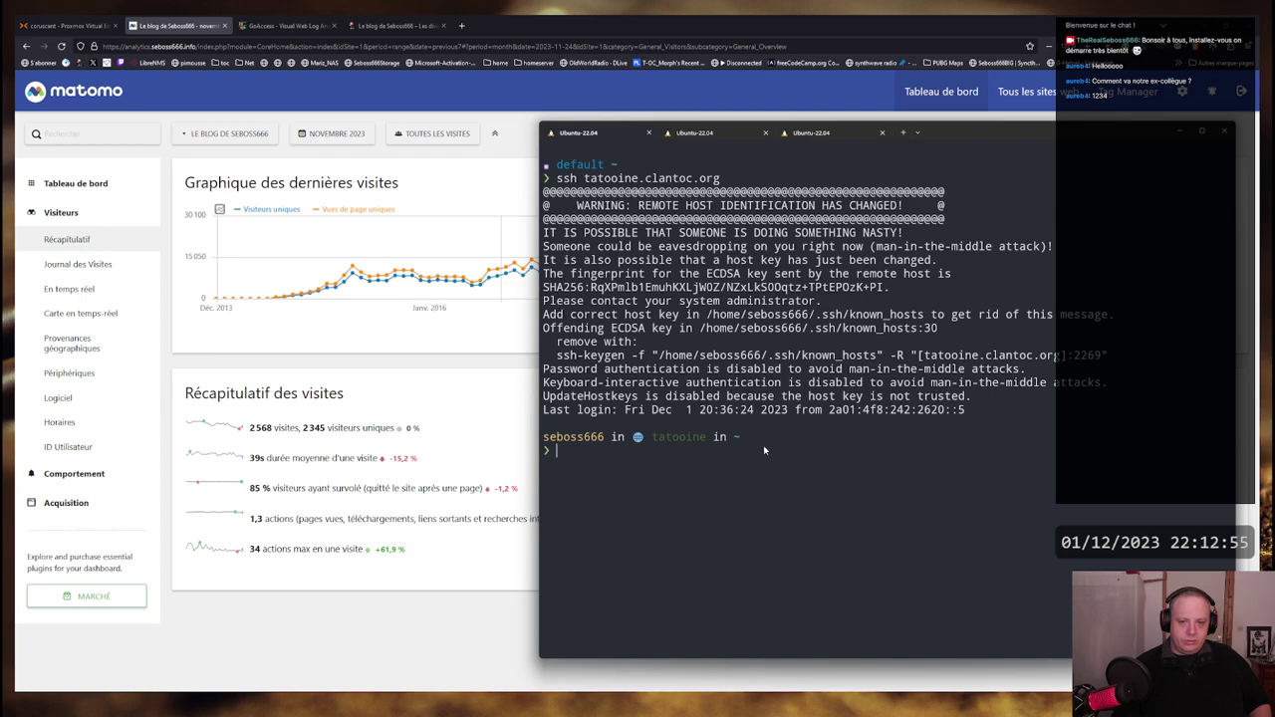
- Switch to the WSL shell session and cd into the git.seboss666.ovh tatooine repository
{"action": "left_click", "coordinate": [698, 133]}
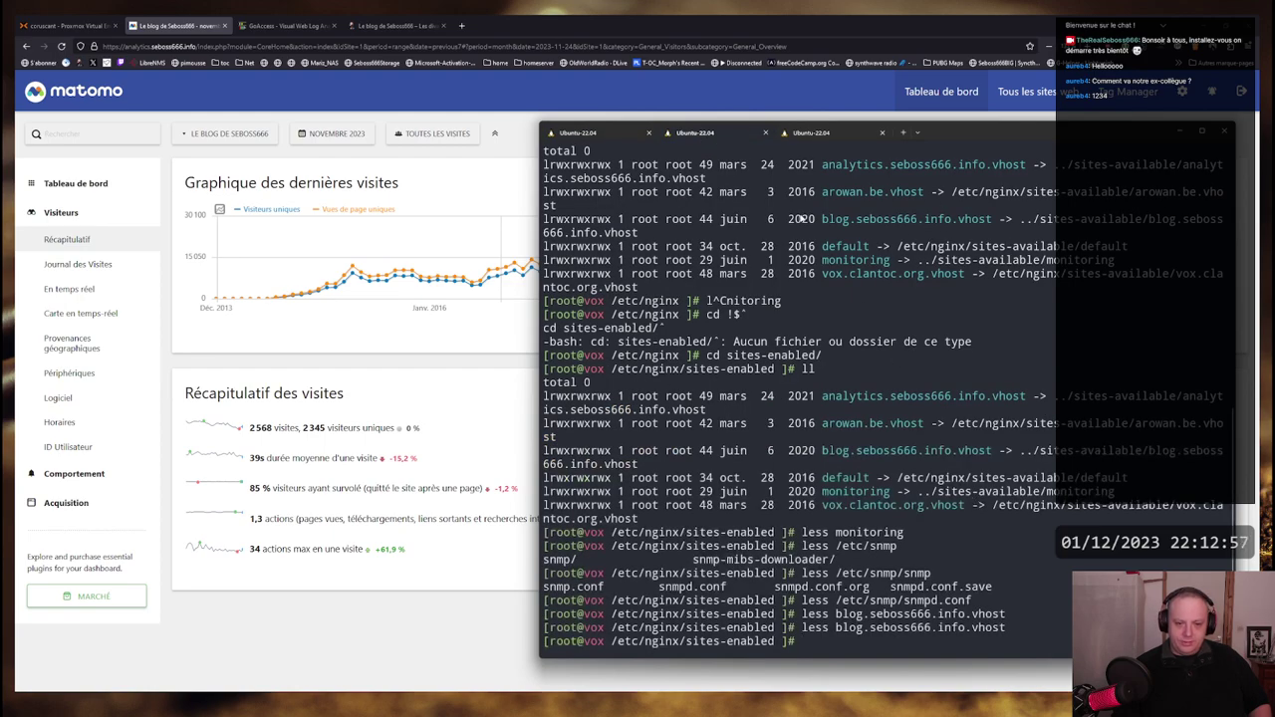
{"action": "left_click", "coordinate": [836, 133]}
{"action": "type", "text": "cd git/.s"}
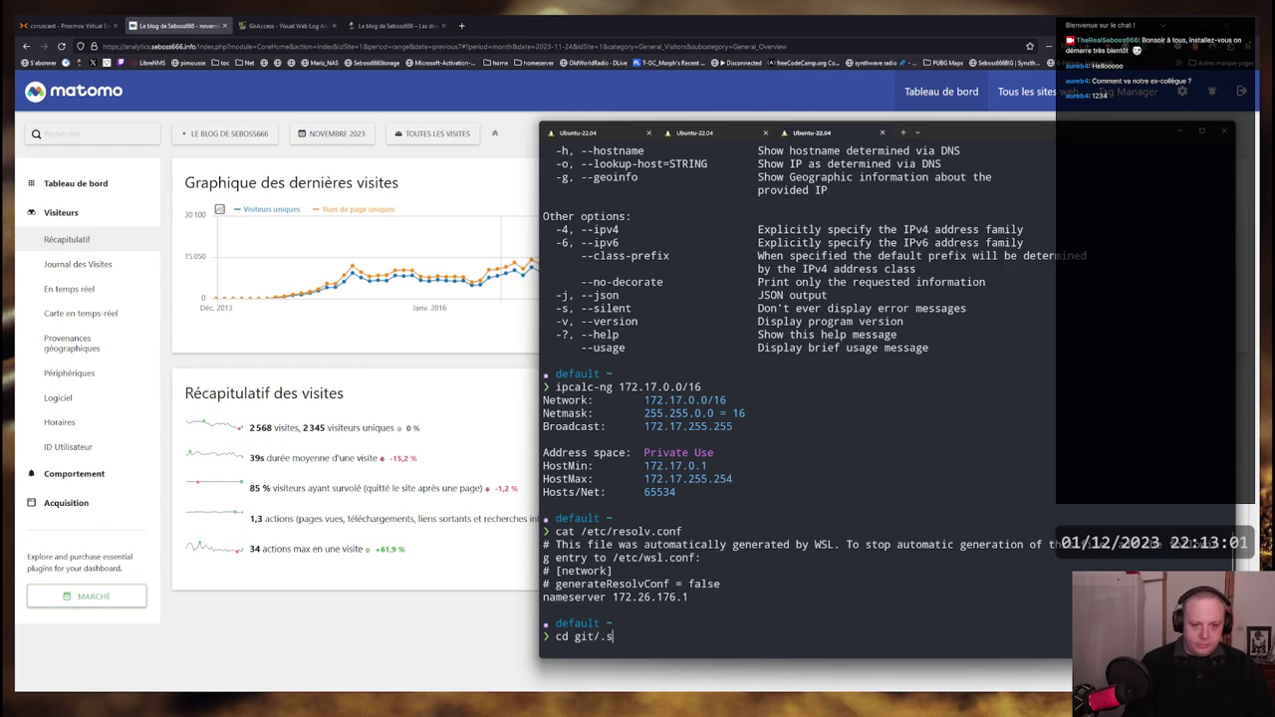
{"action": "type", "text": "it."}
{"action": "key", "text": "Tab"}
{"action": "type", "text": "ta"}
{"action": "key", "text": "Tab"}
{"action": "key", "text": "Return"}
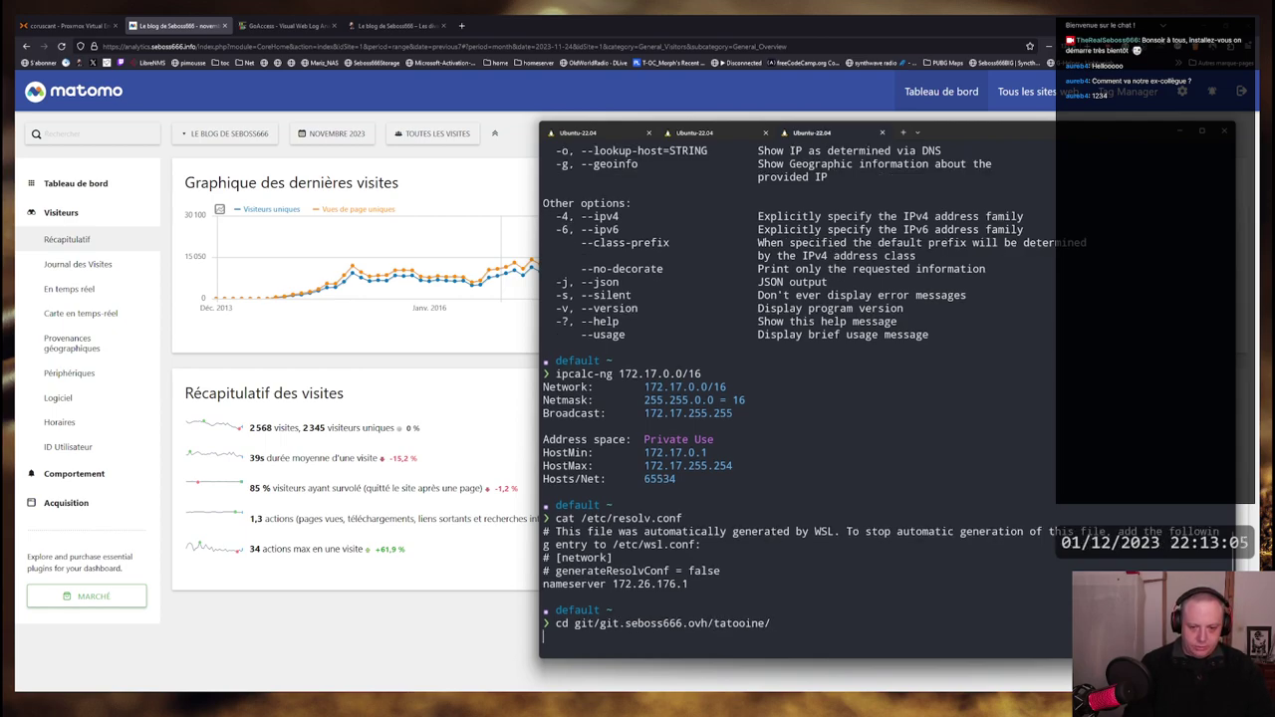
- Move into the ansible directory and then its roles folder, listing the contents
{"action": "type", "text": "cd a"}
{"action": "key", "text": "Tab"}
{"action": "key", "text": "Return"}
{"action": "type", "text": "ll"}
{"action": "key", "text": "Return"}
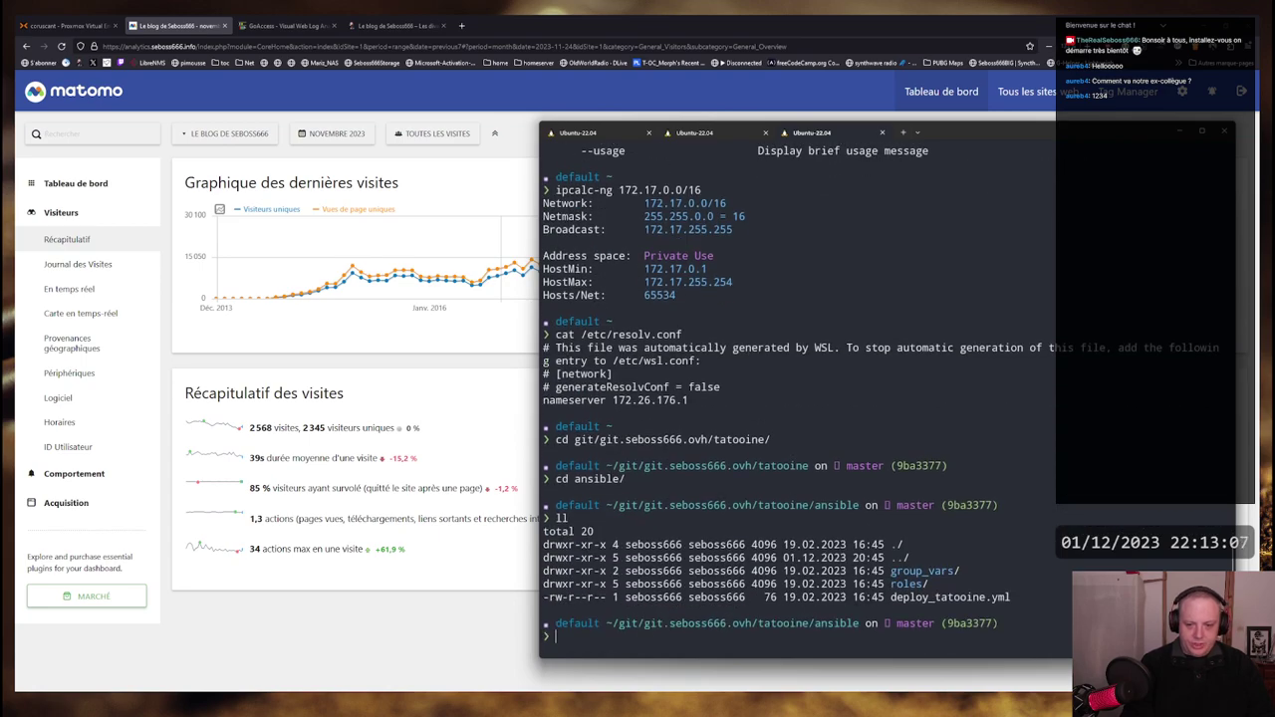
{"action": "type", "text": "vi"}
{"action": "key", "text": "BackSpace"}
{"action": "key", "text": "BackSpace"}
{"action": "type", "text": "cd rol"}
{"action": "key", "text": "Tab"}
{"action": "key", "text": "Return"}
{"action": "type", "text": "ll"}
{"action": "key", "text": "Return"}
- Enter the lemp_stack role, list it, and start vim on tasks/main.yml
{"action": "type", "text": "vi"}
{"action": "key", "text": "BackSpace"}
{"action": "key", "text": "BackSpace"}
{"action": "key", "text": "BackSpace"}
{"action": "type", "text": "cd"}
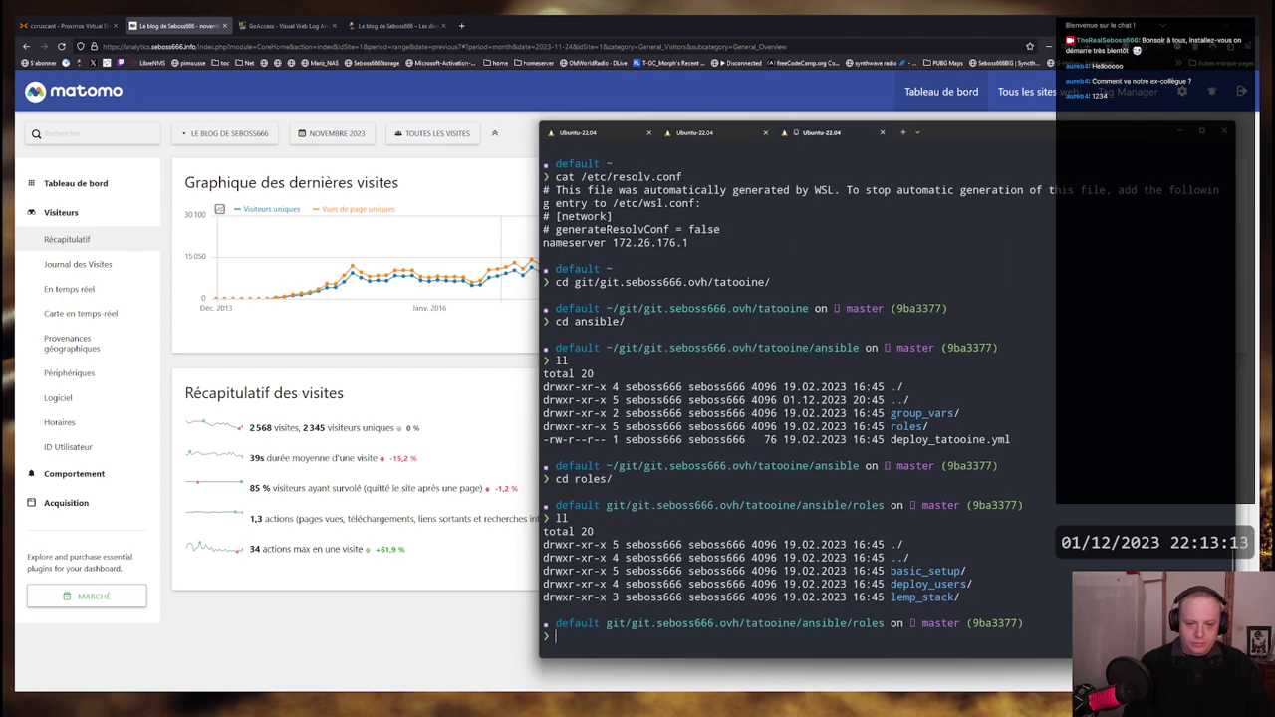
{"action": "type", "text": " lem"}
{"action": "key", "text": "Tab"}
{"action": "key", "text": "Return"}
{"action": "type", "text": "l"}
{"action": "key", "text": "Return"}
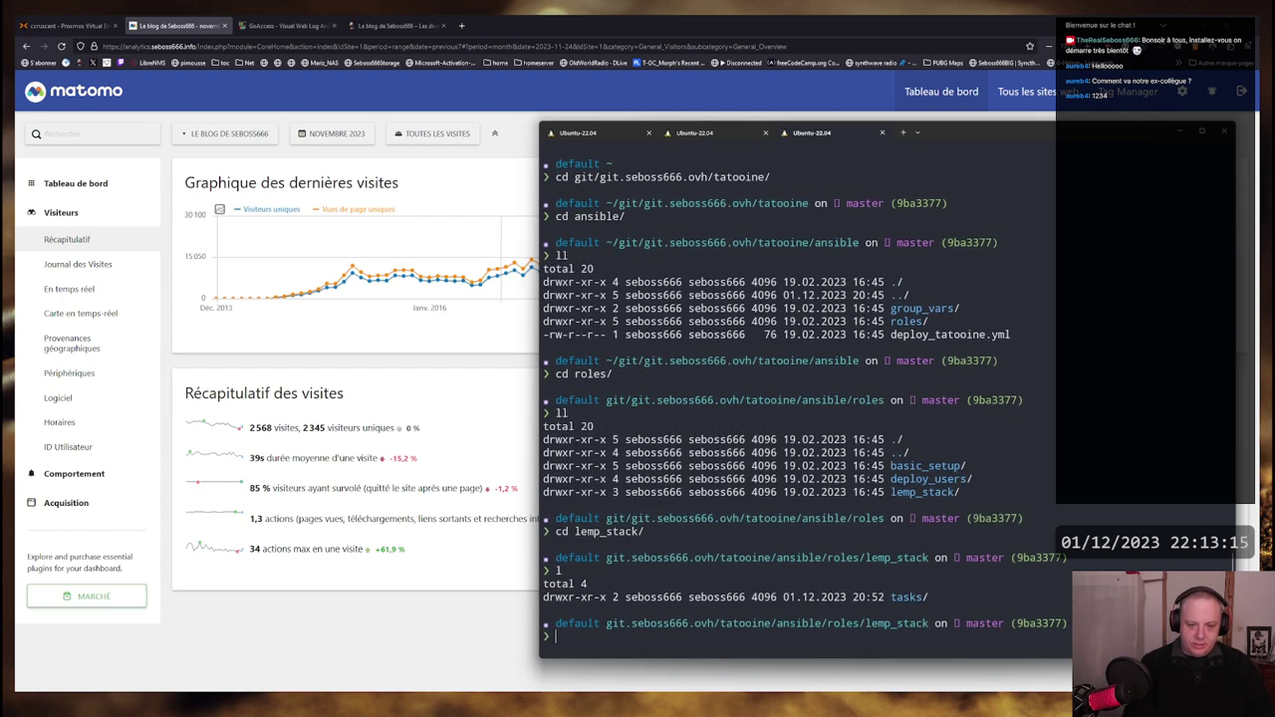
{"action": "key", "text": "BackSpace"}
{"action": "key", "text": "BackSpace"}
{"action": "key", "text": "BackSpace"}
{"action": "type", "text": "vim t"}
{"action": "key", "text": "Tab"}
{"action": "key", "text": "Tab"}
{"action": "key", "text": "Return"}
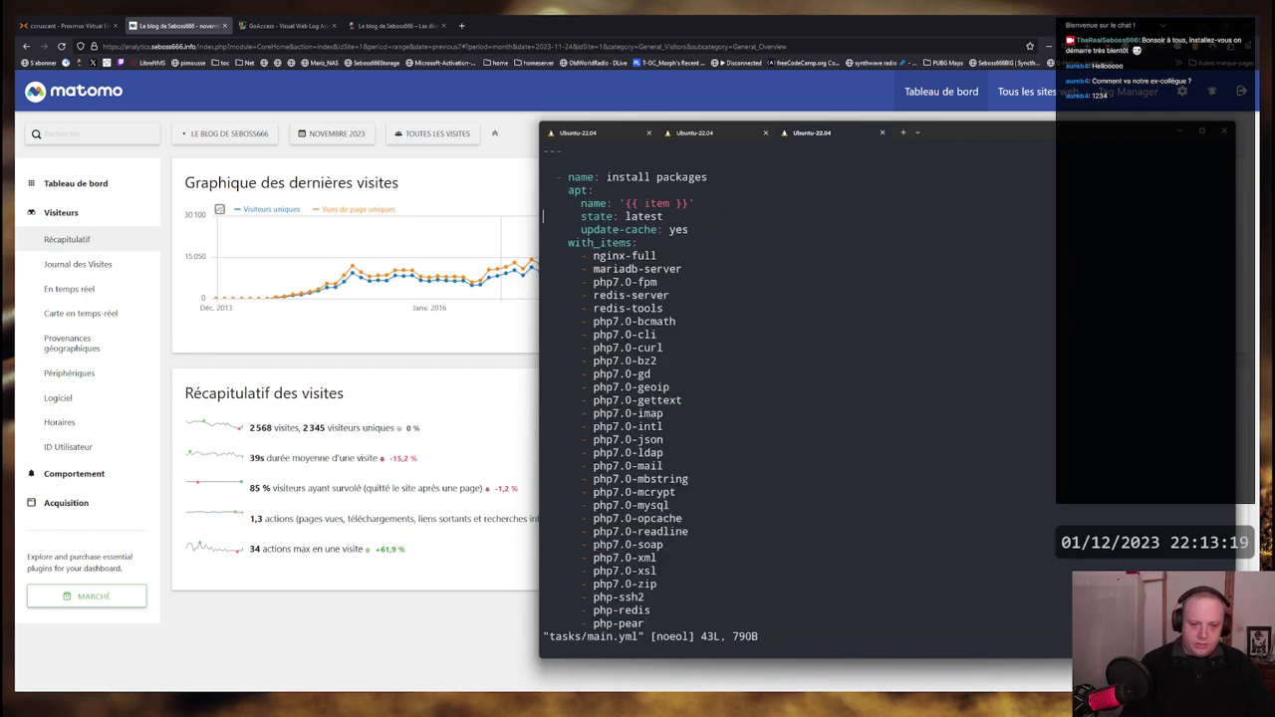
{"action": "key", "text": "Up"}
{"action": "key", "text": "Down"}
{"action": "key", "text": "Down"}
{"action": "key", "text": "Down"}
{"action": "key", "text": "Down"}
{"action": "key", "text": "Down"}
{"action": "key", "text": "Down"}
{"action": "key", "text": "Down"}
{"action": "key", "text": "Down"}
{"action": "key", "text": "Down"}
{"action": "key", "text": "Down"}
{"action": "key", "text": "Down"}
{"action": "key", "text": "Down"}
{"action": "key", "text": "Down"}
{"action": "key", "text": "Down"}
{"action": "key", "text": "Down"}
{"action": "key", "text": "Down"}
{"action": "key", "text": "Down"}
{"action": "key", "text": "Down"}
{"action": "key", "text": "Down"}
{"action": "key", "text": "Down"}
{"action": "key", "text": "Down"}
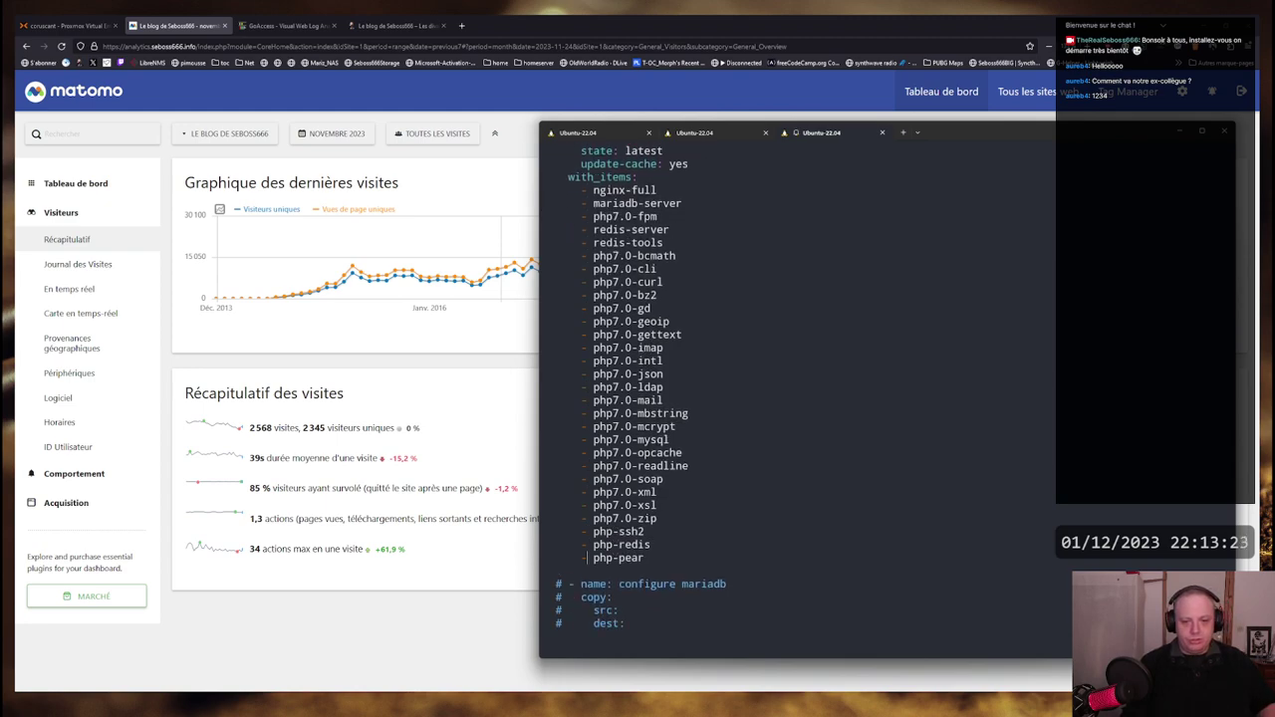
{"action": "left_click", "coordinate": [587, 531]}
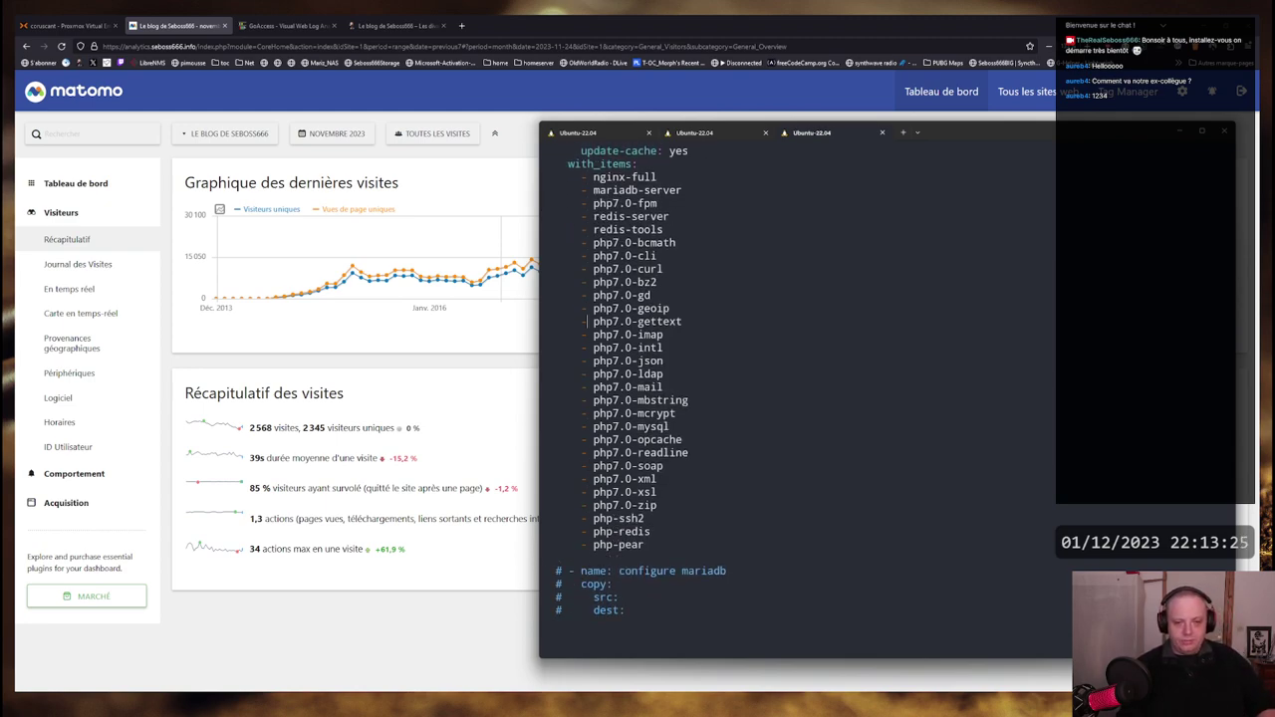
{"action": "key", "text": "Up"}
{"action": "key", "text": "Up"}
{"action": "key", "text": "Up"}
{"action": "key", "text": "Up"}
{"action": "key", "text": "Up"}
{"action": "key", "text": "Up"}
{"action": "key", "text": "Up"}
{"action": "key", "text": "Up"}
{"action": "key", "text": "Up"}
{"action": "key", "text": "Up"}
{"action": "key", "text": "Up"}
{"action": "key", "text": "Up"}
{"action": "key", "text": "Up"}
{"action": "key", "text": "Up"}
{"action": "key", "text": "Up"}
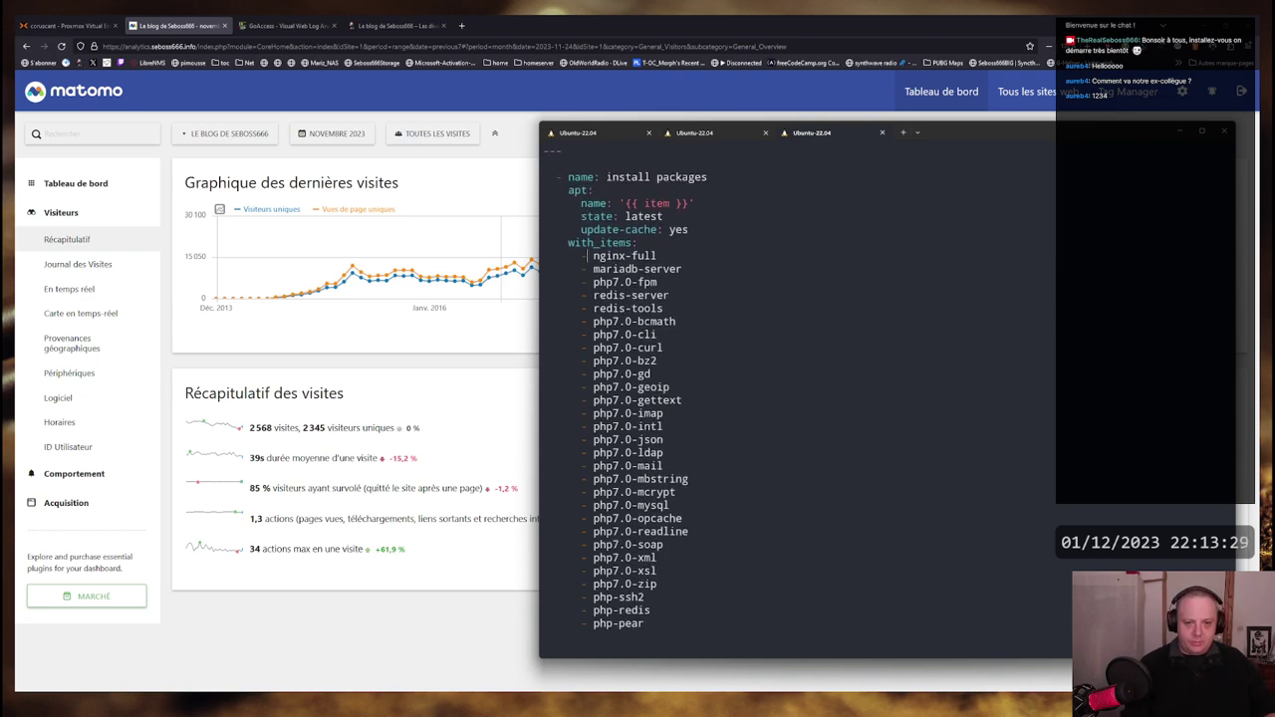
{"action": "key", "text": "Down"}
{"action": "key", "text": "Down"}
{"action": "key", "text": "Down"}
{"action": "key", "text": "Down"}
{"action": "key", "text": "Down"}
{"action": "key", "text": "Down"}
{"action": "key", "text": "Down"}
{"action": "key", "text": "Down"}
{"action": "key", "text": "Down"}
{"action": "key", "text": "Down"}
{"action": "key", "text": "Down"}
{"action": "key", "text": "Down"}
{"action": "key", "text": "Down"}
{"action": "key", "text": "Down"}
{"action": "key", "text": "Down"}
{"action": "key", "text": "Down"}
{"action": "key", "text": "Down"}
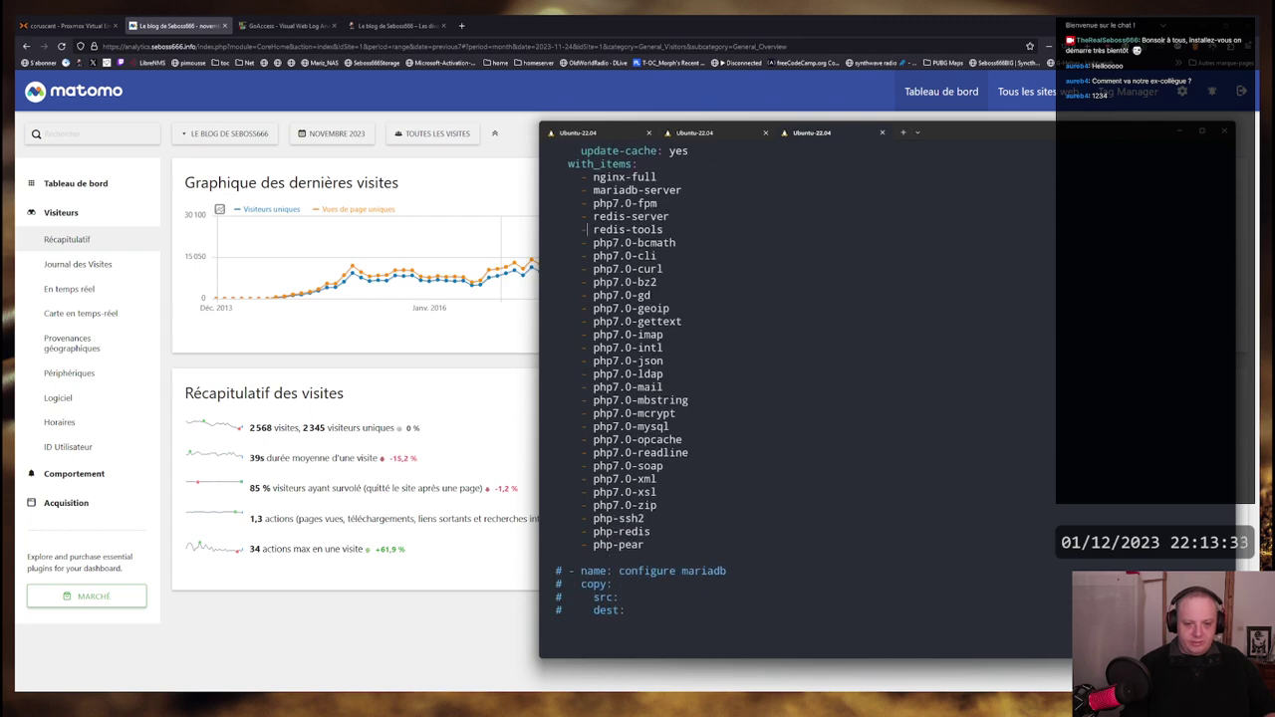
{"action": "key", "text": "Up"}
{"action": "key", "text": "Up"}
{"action": "key", "text": "Up"}
{"action": "key", "text": "Up"}
{"action": "key", "text": "Up"}
{"action": "key", "text": "Up"}
{"action": "key", "text": "Up"}
{"action": "key", "text": "Up"}
{"action": "key", "text": "Up"}
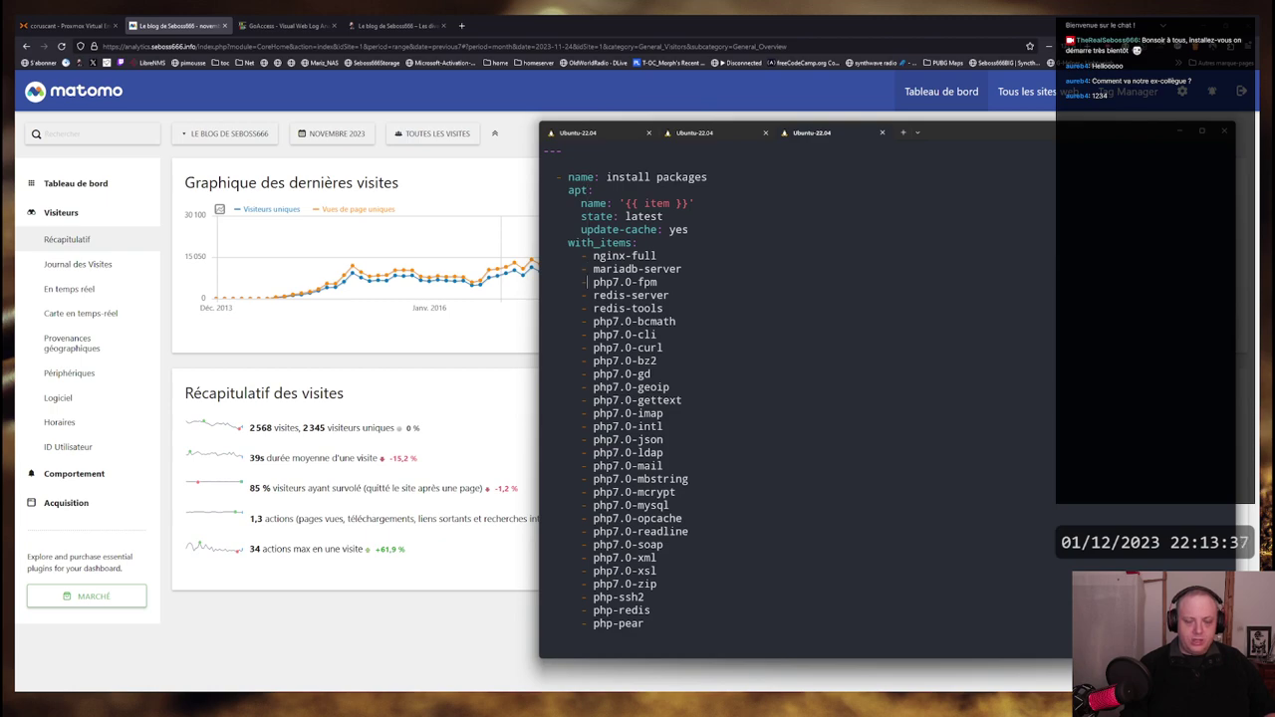
{"action": "key", "text": "Down"}
{"action": "key", "text": "Down"}
{"action": "key", "text": "Down"}
{"action": "key", "text": "Down"}
{"action": "key", "text": "Down"}
{"action": "key", "text": "Down"}
{"action": "key", "text": "Down"}
{"action": "key", "text": "Down"}
{"action": "key", "text": "Down"}
{"action": "key", "text": "Down"}
{"action": "key", "text": "Down"}
{"action": "key", "text": "Down"}
{"action": "key", "text": "Down"}
{"action": "key", "text": "Down"}
{"action": "key", "text": "Down"}
{"action": "key", "text": "Down"}
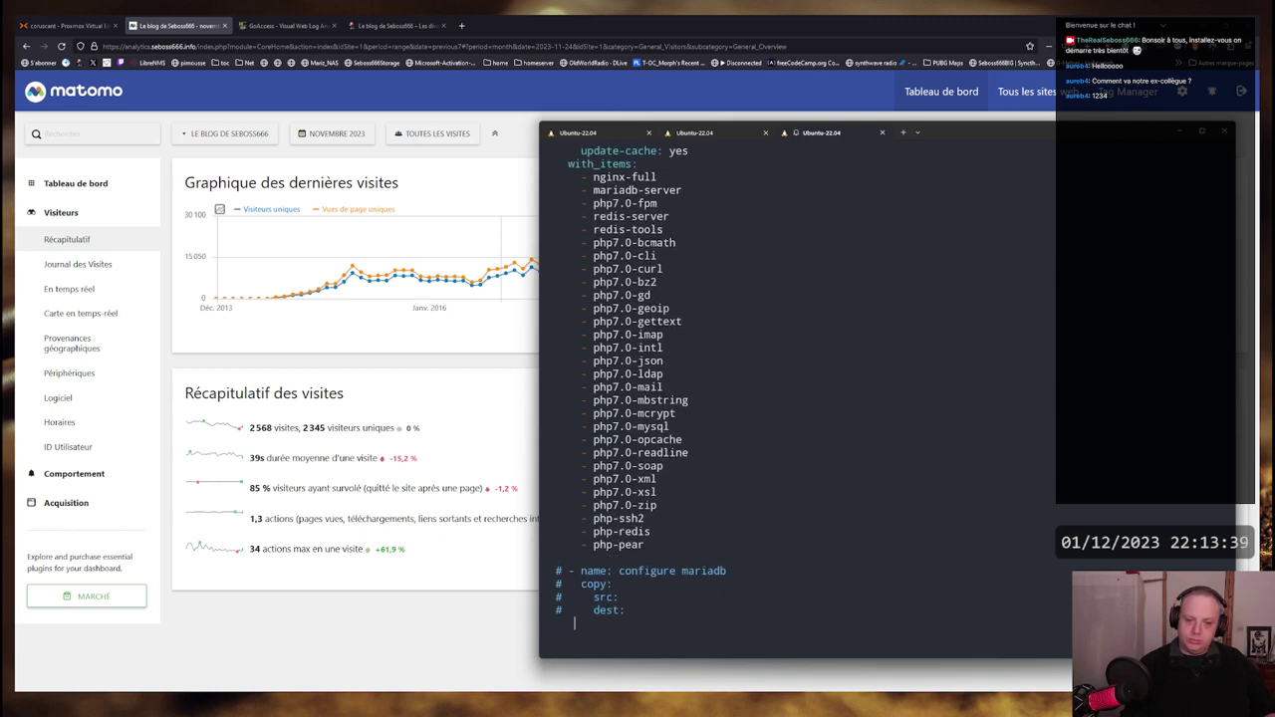
{"action": "key", "text": "Up"}
{"action": "key", "text": "Up"}
{"action": "key", "text": "Up"}
{"action": "key", "text": "Up"}
{"action": "key", "text": "Up"}
{"action": "key", "text": "Up"}
{"action": "key", "text": "Up"}
{"action": "key", "text": "Up"}
{"action": "key", "text": "Up"}
{"action": "key", "text": "Up"}
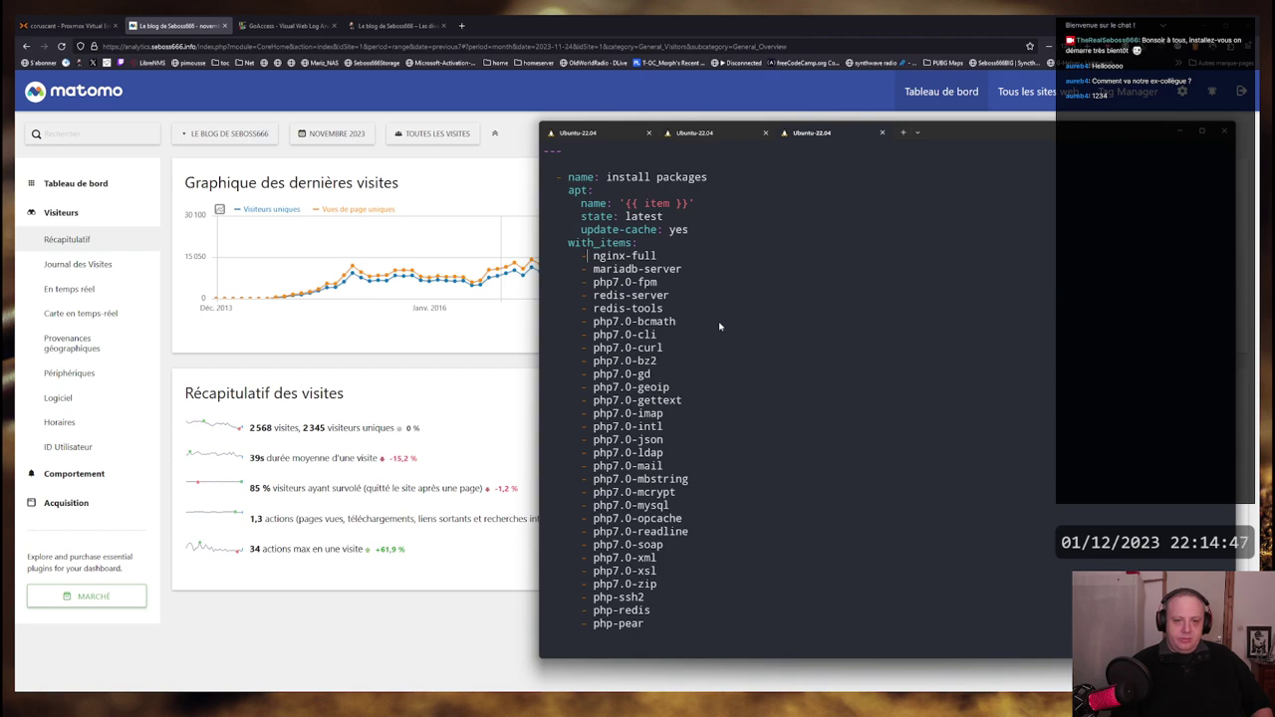
{"action": "key", "text": "Down"}
{"action": "key", "text": "Down"}
{"action": "key", "text": "Down"}
{"action": "key", "text": "Down"}
{"action": "key", "text": "Down"}
{"action": "key", "text": "Down"}
{"action": "key", "text": "Down"}
{"action": "key", "text": "Down"}
{"action": "key", "text": "Down"}
{"action": "key", "text": "Down"}
{"action": "key", "text": "Down"}
{"action": "key", "text": "Down"}
{"action": "key", "text": "Down"}
{"action": "key", "text": "Down"}
{"action": "key", "text": "Down"}
{"action": "key", "text": "Down"}
{"action": "key", "text": "Down"}
{"action": "key", "text": "Down"}
{"action": "key", "text": "Down"}
{"action": "key", "text": "Down"}
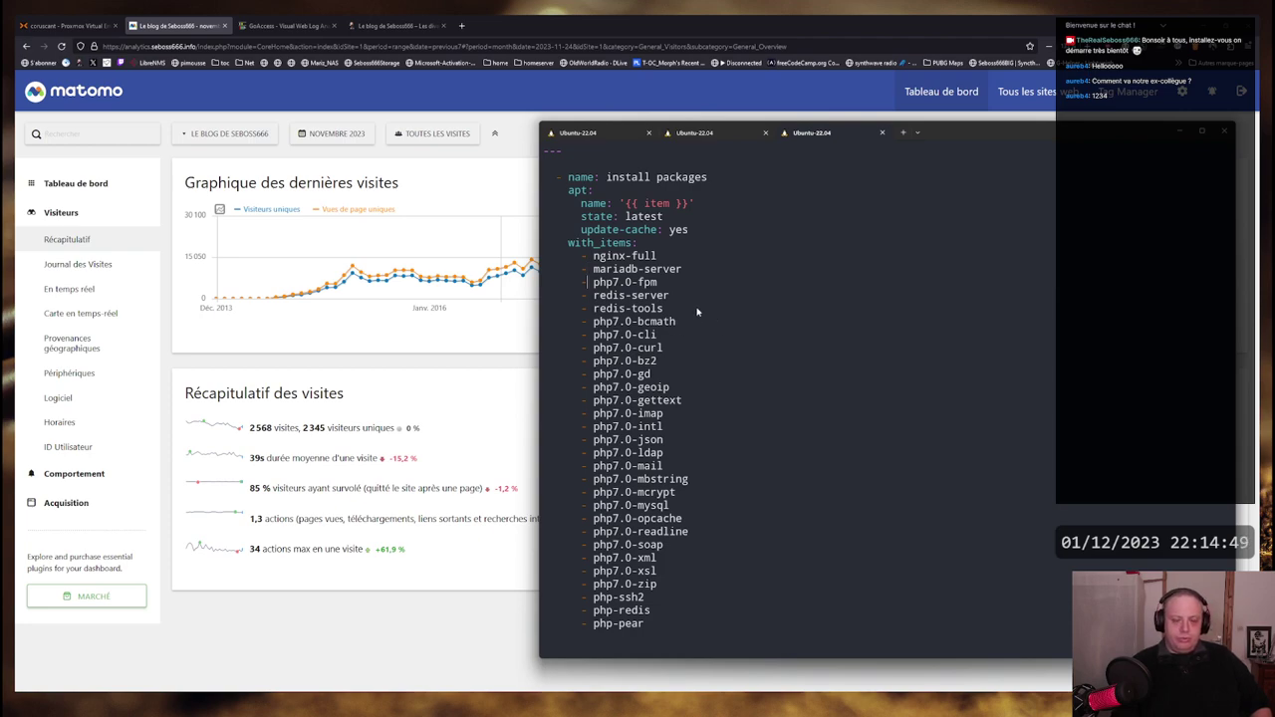
{"action": "key", "text": "Up"}
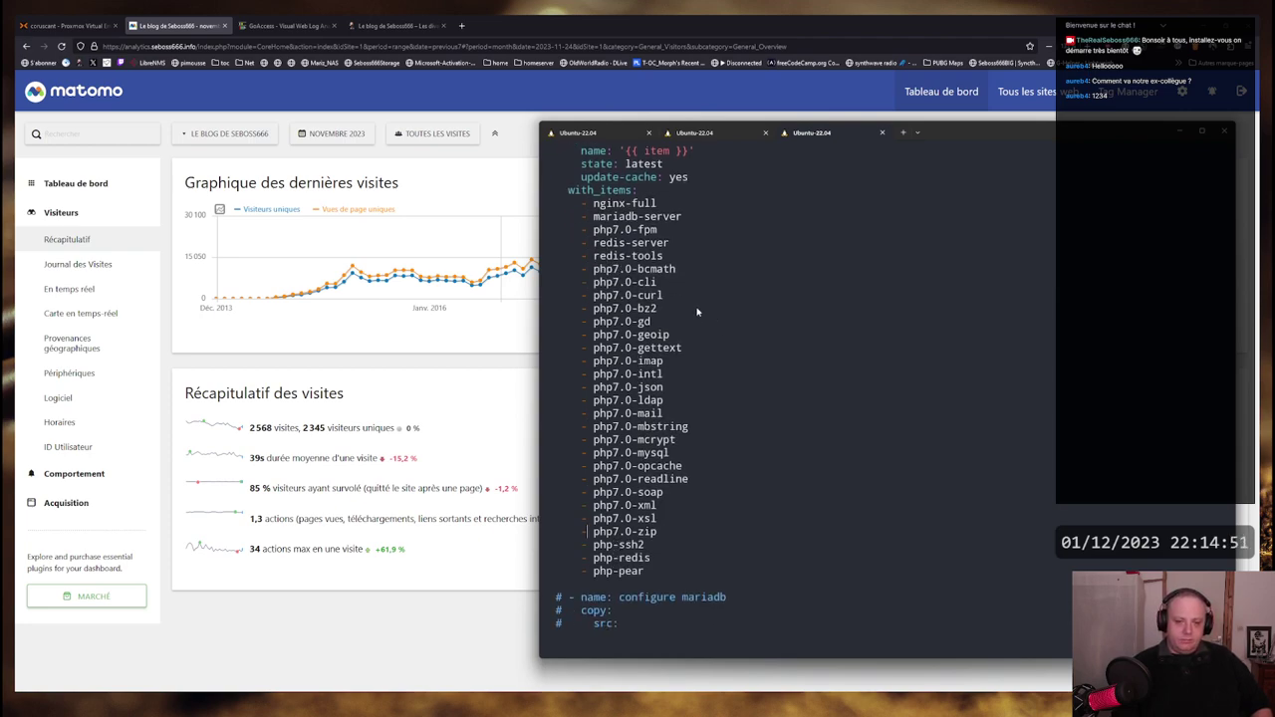
{"action": "key", "text": "Down"}
{"action": "key", "text": "Down"}
{"action": "key", "text": "Down"}
{"action": "key", "text": "Down"}
{"action": "key", "text": "Down"}
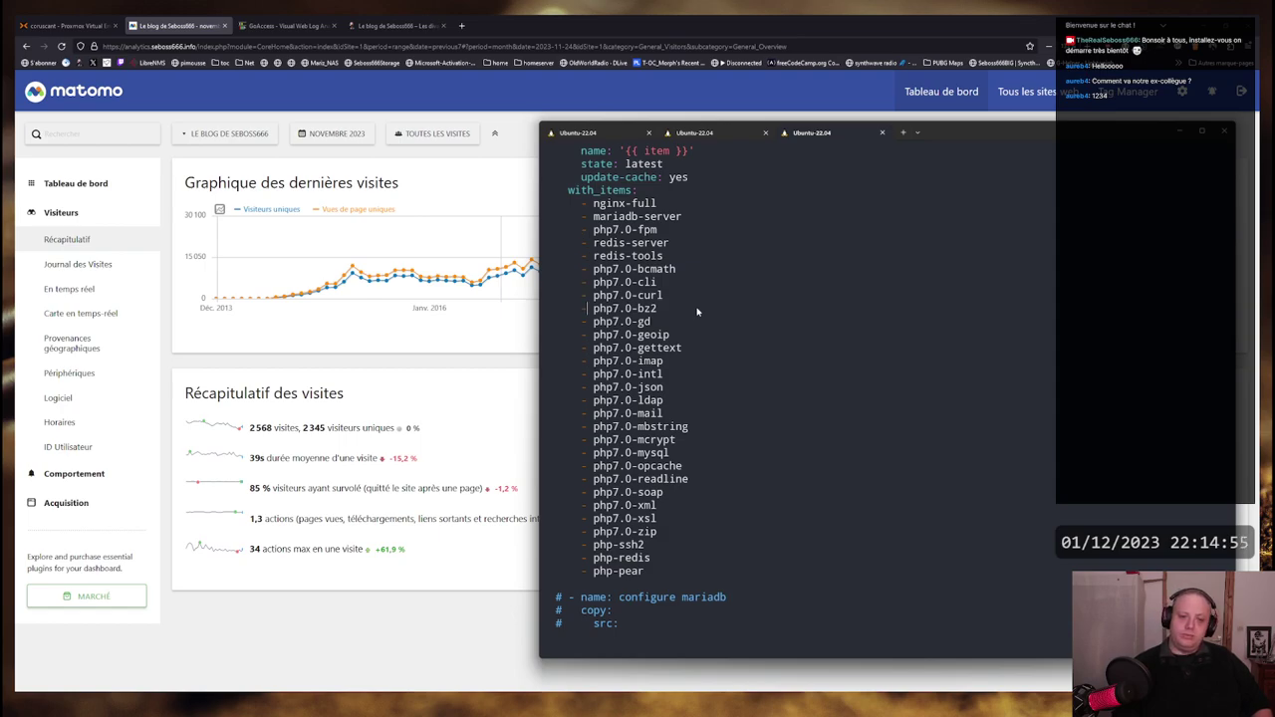
{"action": "key", "text": "Up"}
{"action": "key", "text": "Up"}
{"action": "key", "text": "Up"}
{"action": "key", "text": "Up"}
{"action": "key", "text": "Up"}
{"action": "key", "text": "Up"}
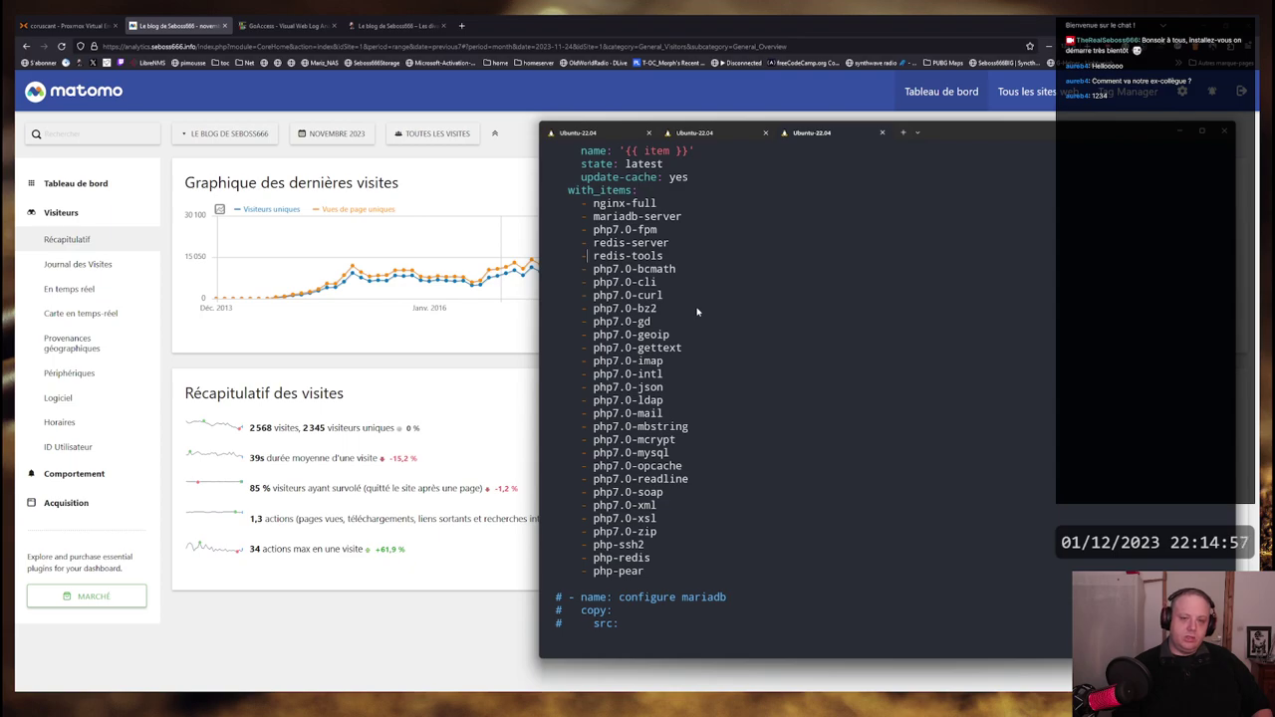
{"action": "key", "text": "Down"}
{"action": "key", "text": "Down"}
{"action": "key", "text": "Down"}
{"action": "key", "text": "Down"}
{"action": "key", "text": "Down"}
{"action": "key", "text": "Down"}
{"action": "key", "text": "Down"}
{"action": "key", "text": "Down"}
{"action": "key", "text": "Down"}
{"action": "key", "text": "Down"}
{"action": "key", "text": "Down"}
{"action": "key", "text": "Down"}
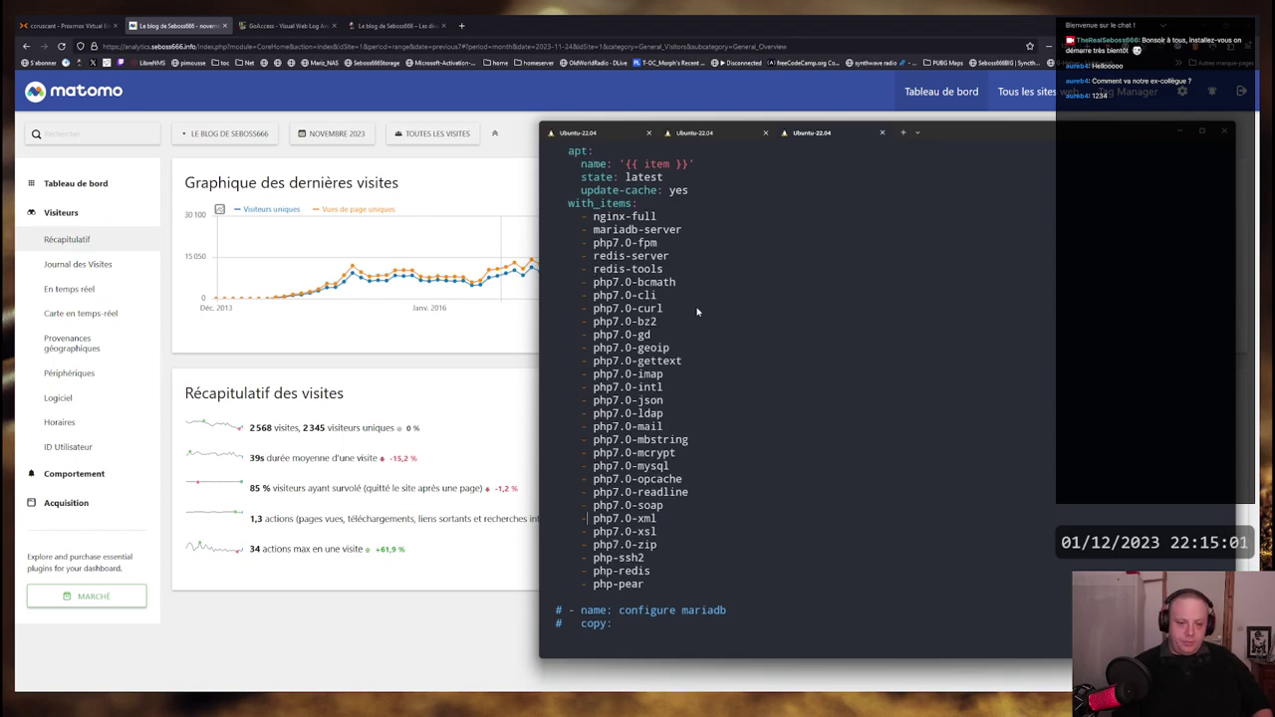
{"action": "key", "text": "Up"}
{"action": "key", "text": "Up"}
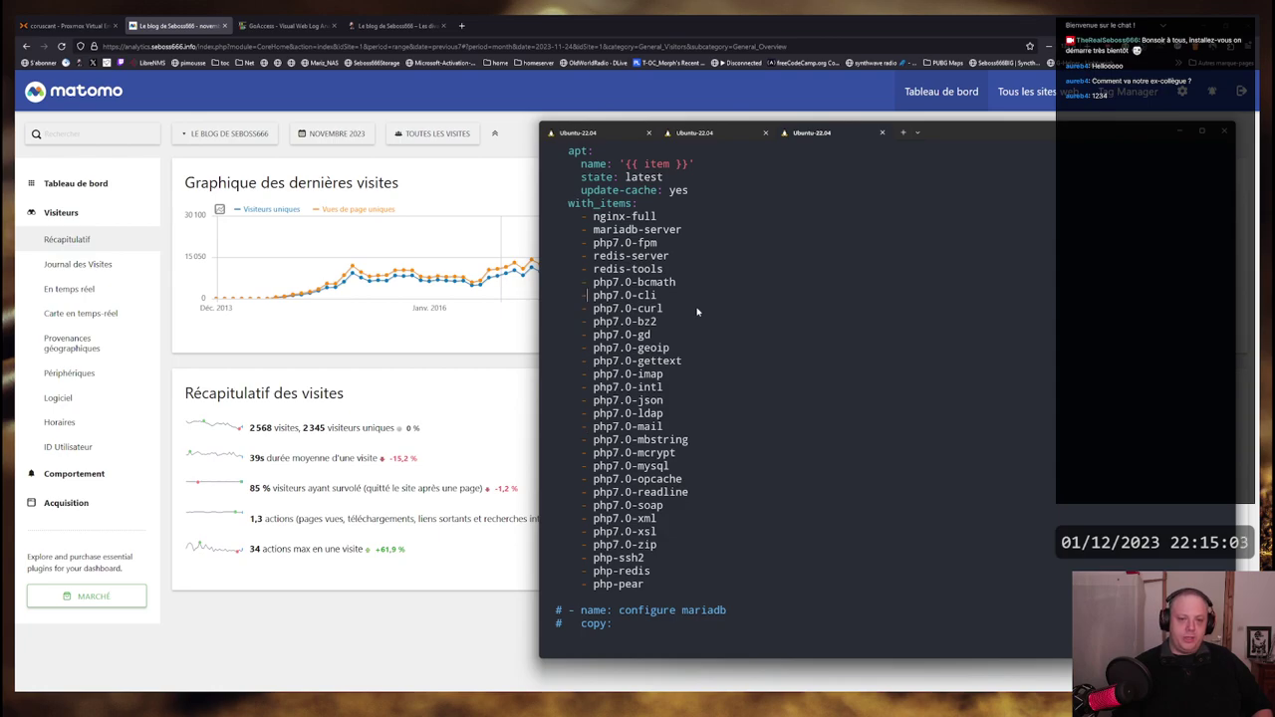
{"action": "key", "text": "Down"}
{"action": "key", "text": "Down"}
{"action": "key", "text": "Down"}
{"action": "key", "text": "Down"}
{"action": "key", "text": "Down"}
{"action": "key", "text": "Down"}
{"action": "key", "text": "Down"}
{"action": "key", "text": "Down"}
{"action": "key", "text": "Down"}
{"action": "key", "text": "Down"}
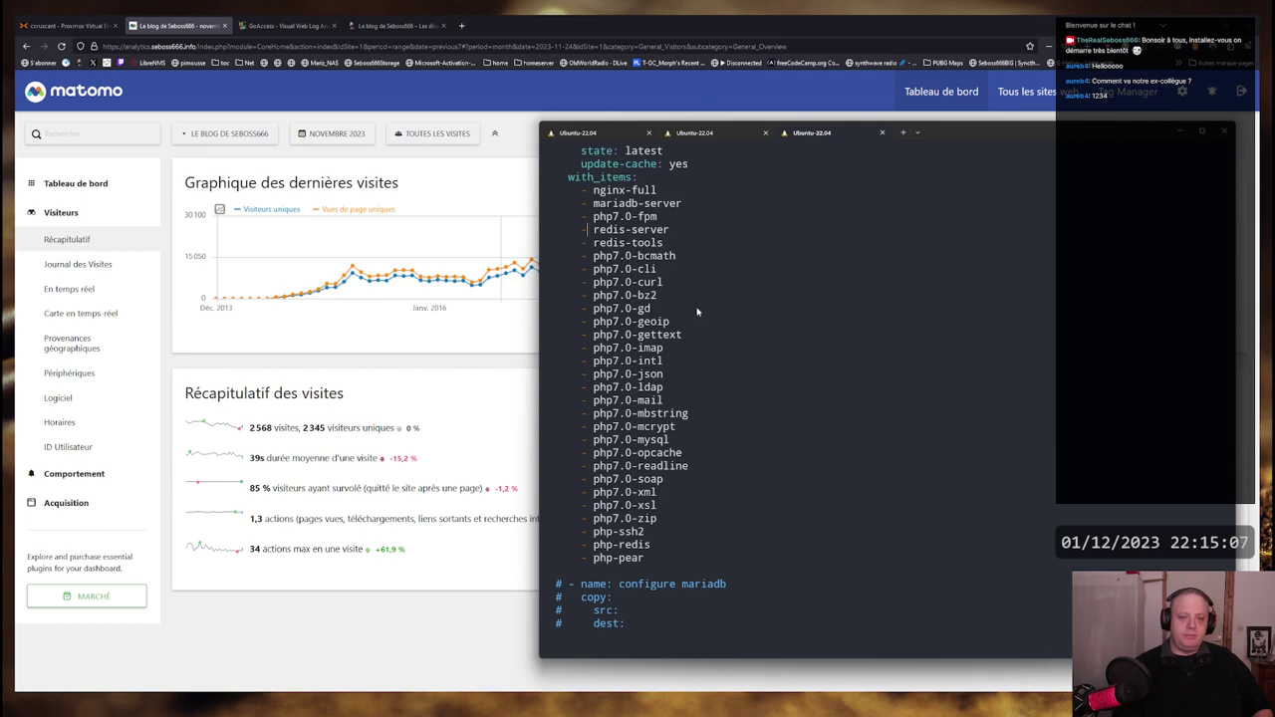
{"action": "key", "text": "Down"}
{"action": "key", "text": "Down"}
{"action": "key", "text": "Down"}
{"action": "key", "text": "Down"}
{"action": "key", "text": "Down"}
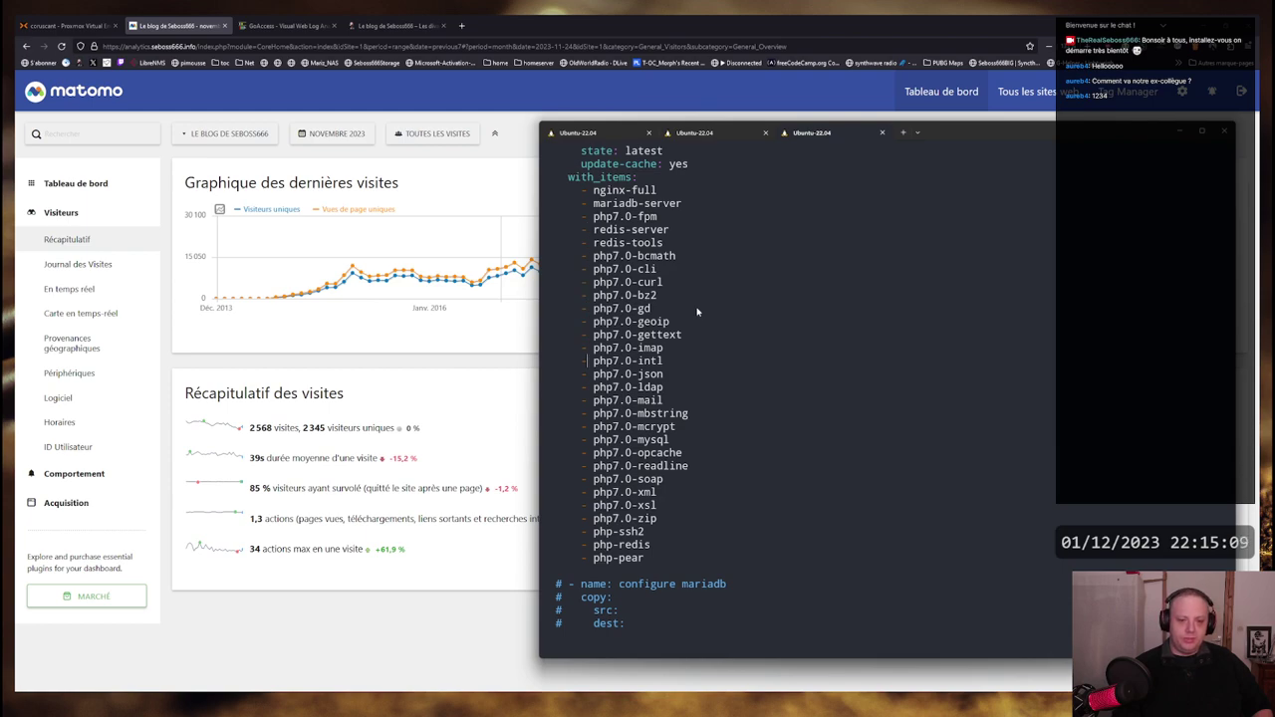
{"action": "key", "text": "Down"}
{"action": "key", "text": "Down"}
{"action": "key", "text": "Down"}
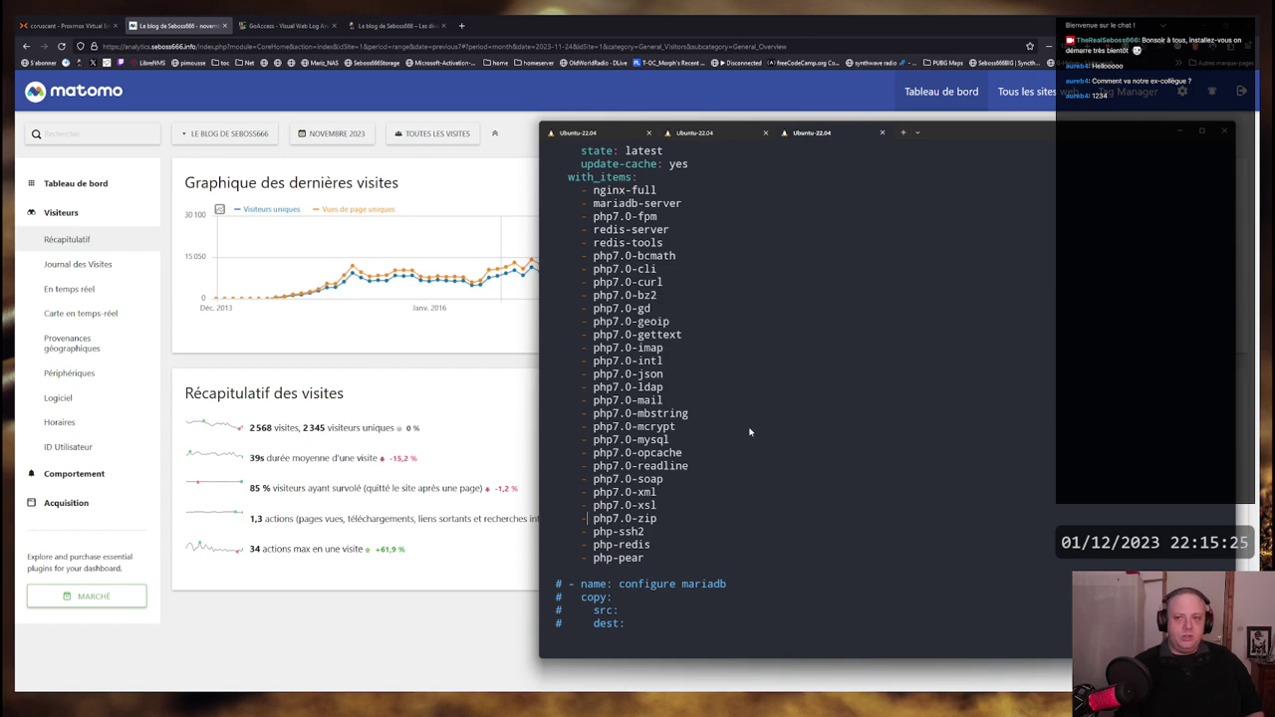
{"action": "key", "text": "Up"}
{"action": "key", "text": "Up"}
{"action": "key", "text": "Up"}
{"action": "key", "text": "Up"}
{"action": "key", "text": "Up"}
{"action": "key", "text": "Up"}
{"action": "key", "text": "Up"}
{"action": "key", "text": "Up"}
{"action": "key", "text": "Up"}
{"action": "key", "text": "Up"}
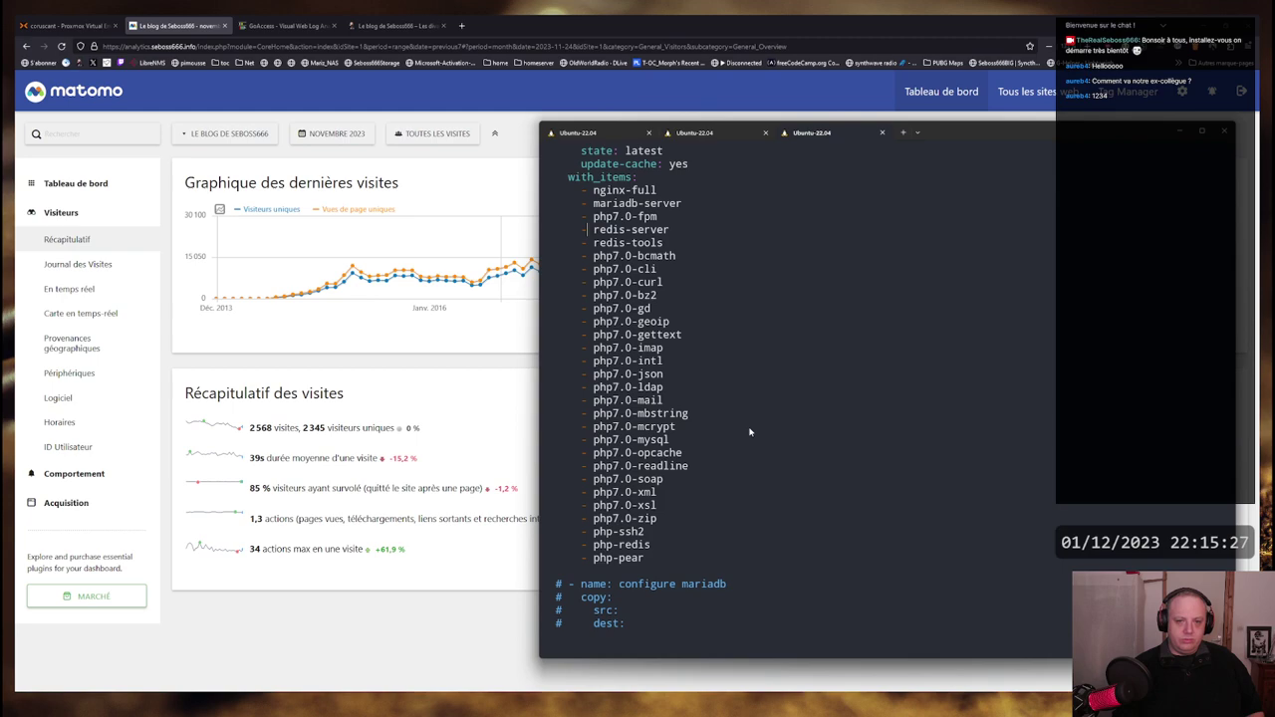
{"action": "key", "text": "Down"}
{"action": "key", "text": "Down"}
{"action": "key", "text": "Down"}
{"action": "key", "text": "Down"}
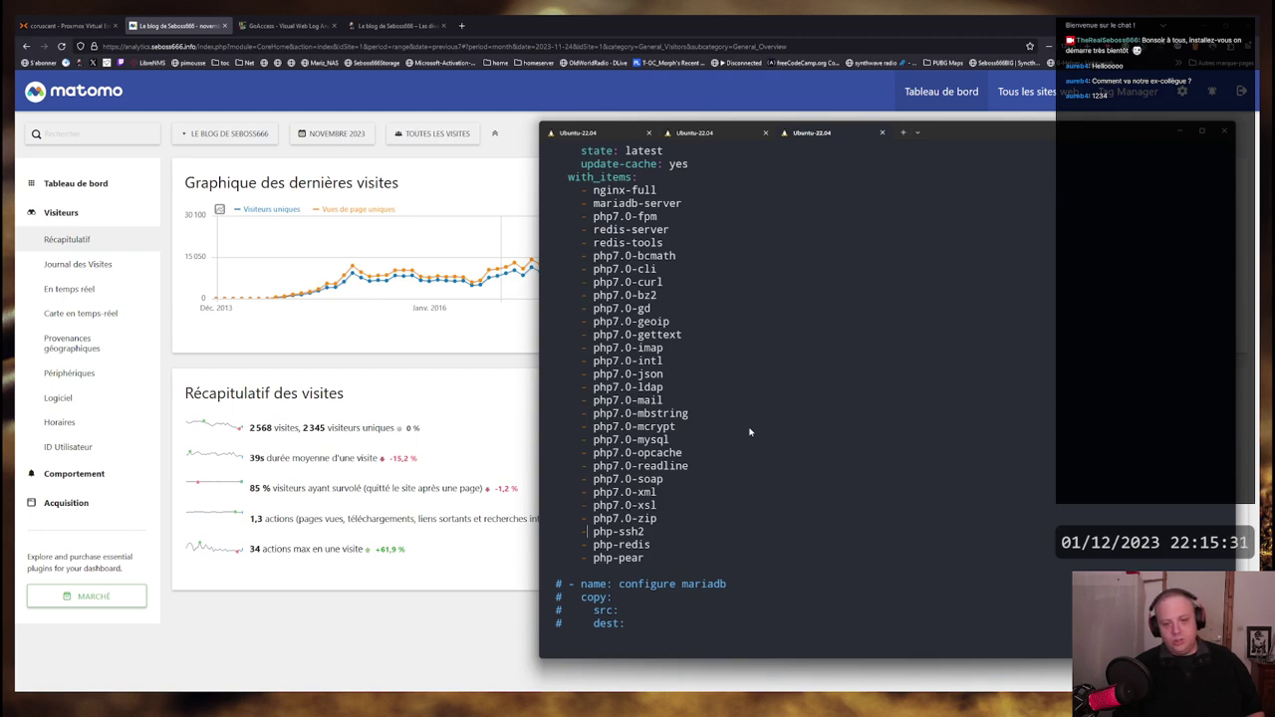
{"action": "key", "text": "Up"}
{"action": "key", "text": "Up"}
{"action": "key", "text": "Up"}
{"action": "key", "text": "Up"}
{"action": "key", "text": "Up"}
{"action": "key", "text": "Up"}
{"action": "key", "text": "Up"}
{"action": "key", "text": "Up"}
{"action": "key", "text": "Up"}
{"action": "key", "text": "Up"}
{"action": "key", "text": "Up"}
{"action": "key", "text": "Up"}
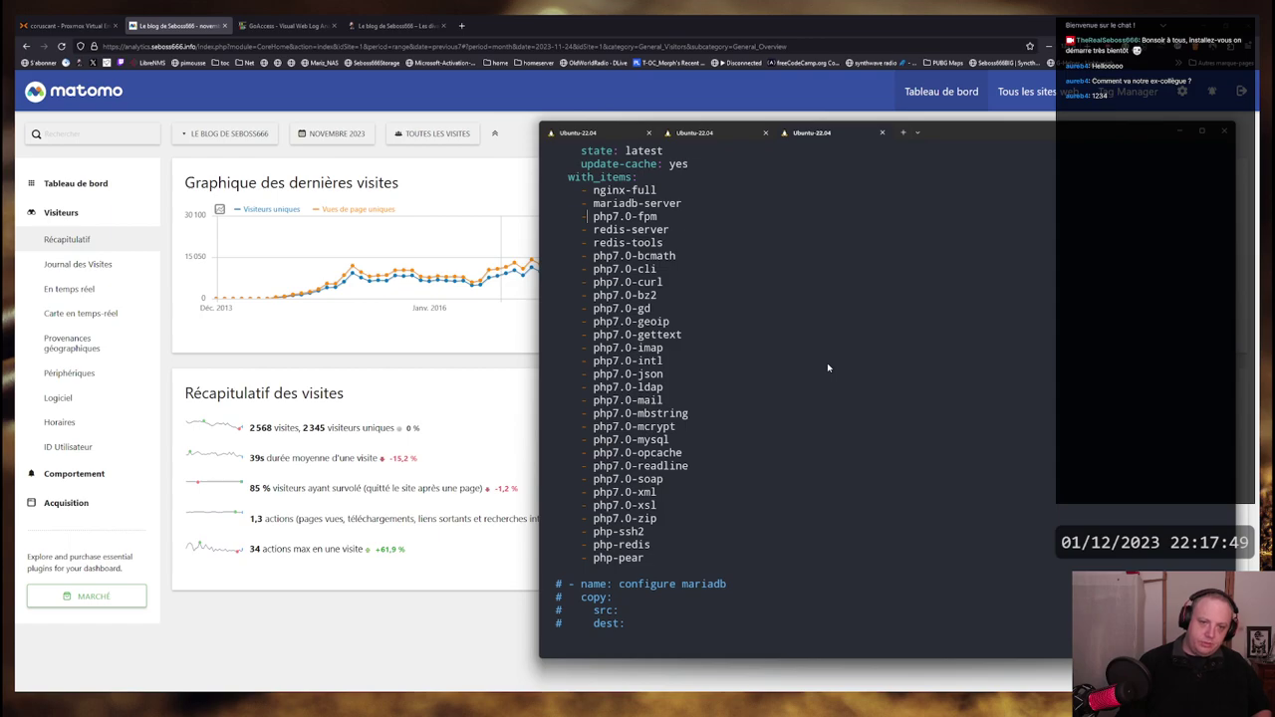
- Scroll up through the lemp_stack install task's with_items package list in Vim
{"action": "scroll", "coordinate": [826, 365], "scroll_direction": "up", "scroll_amount": 4}
- Return to the tasks-file session and step through the install packages task, nginx-full to php7.0-zip
{"action": "key", "text": "q"}
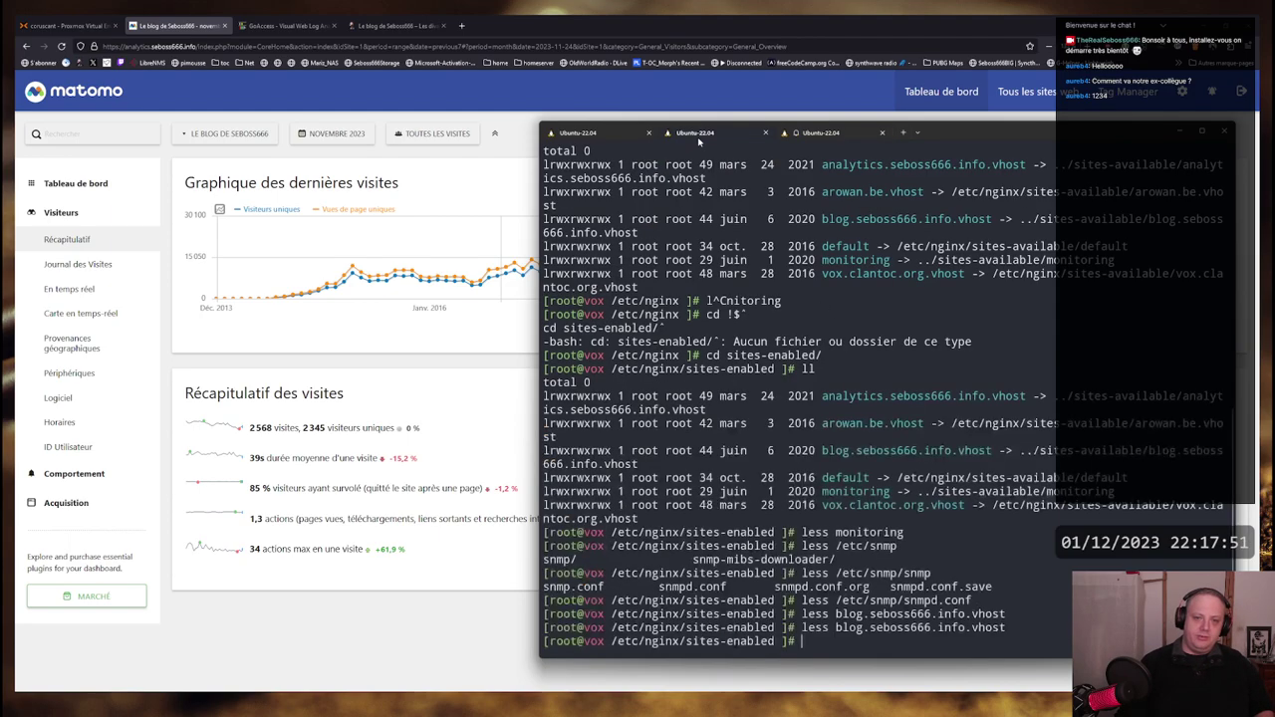
{"action": "left_click", "coordinate": [837, 132]}
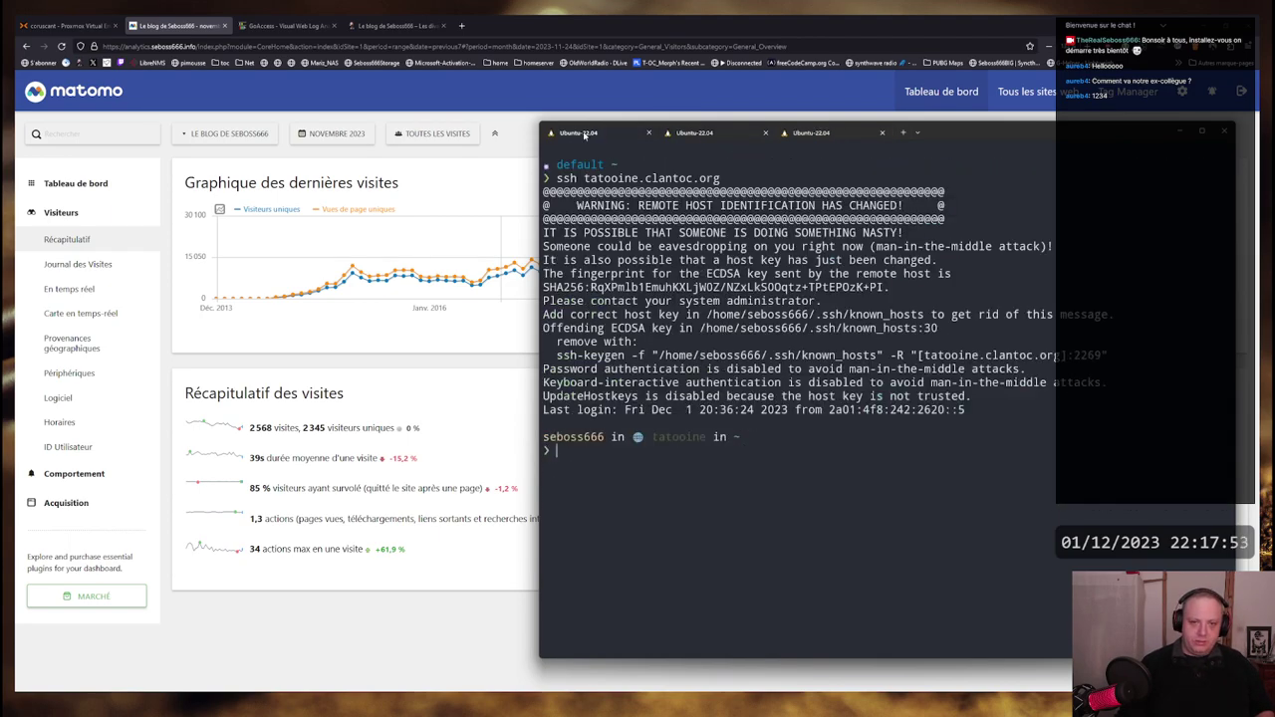
{"action": "left_click", "coordinate": [853, 133]}
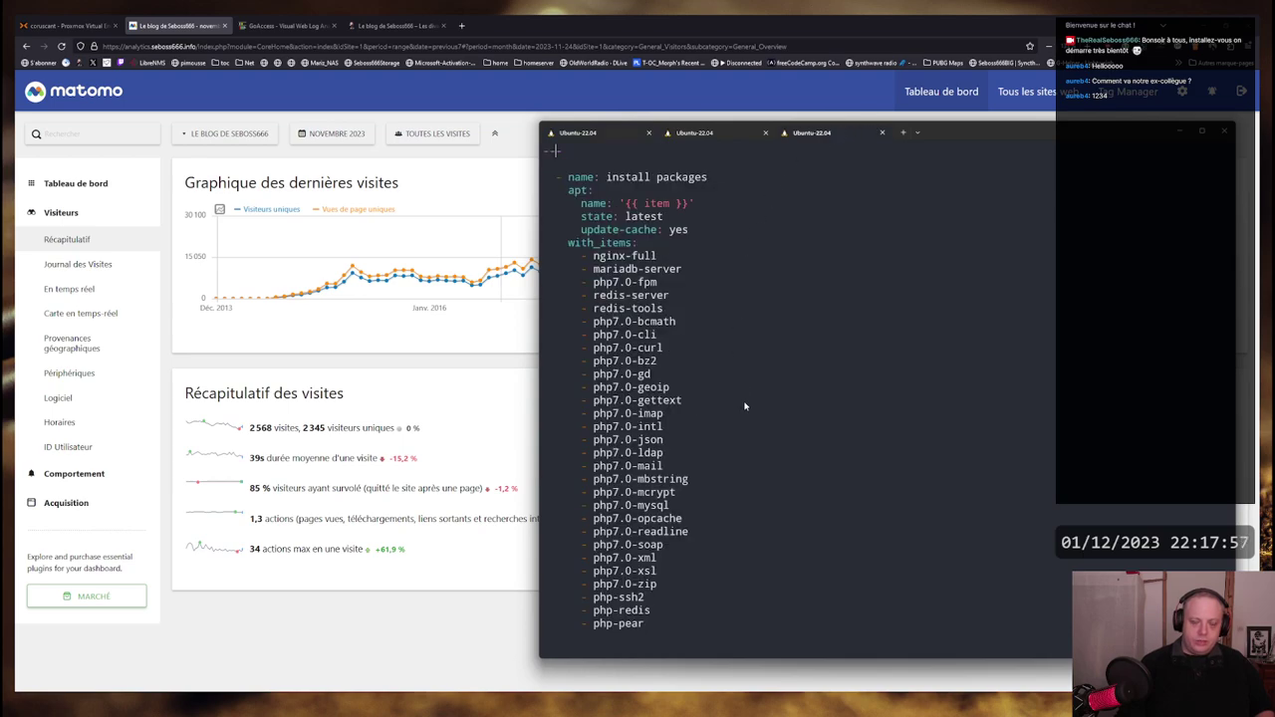
{"action": "key", "text": "Down"}
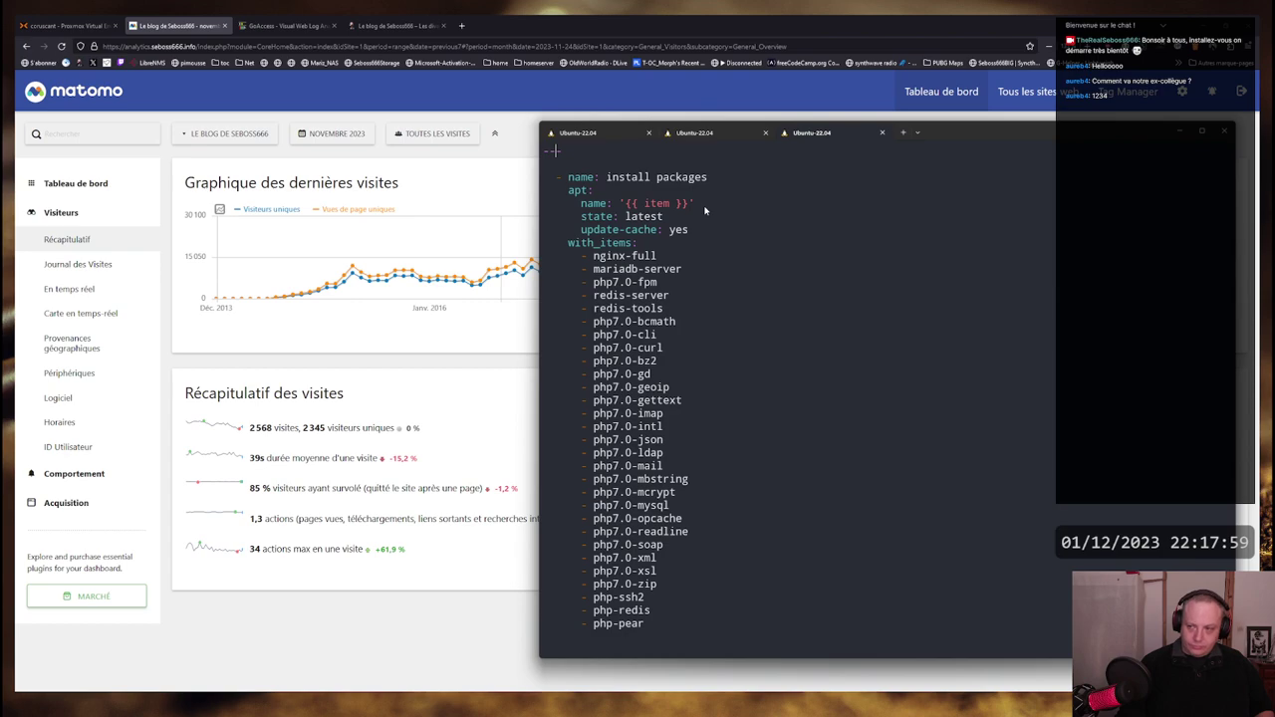
{"action": "key", "text": "Down"}
{"action": "key", "text": "Down"}
{"action": "key", "text": "Down"}
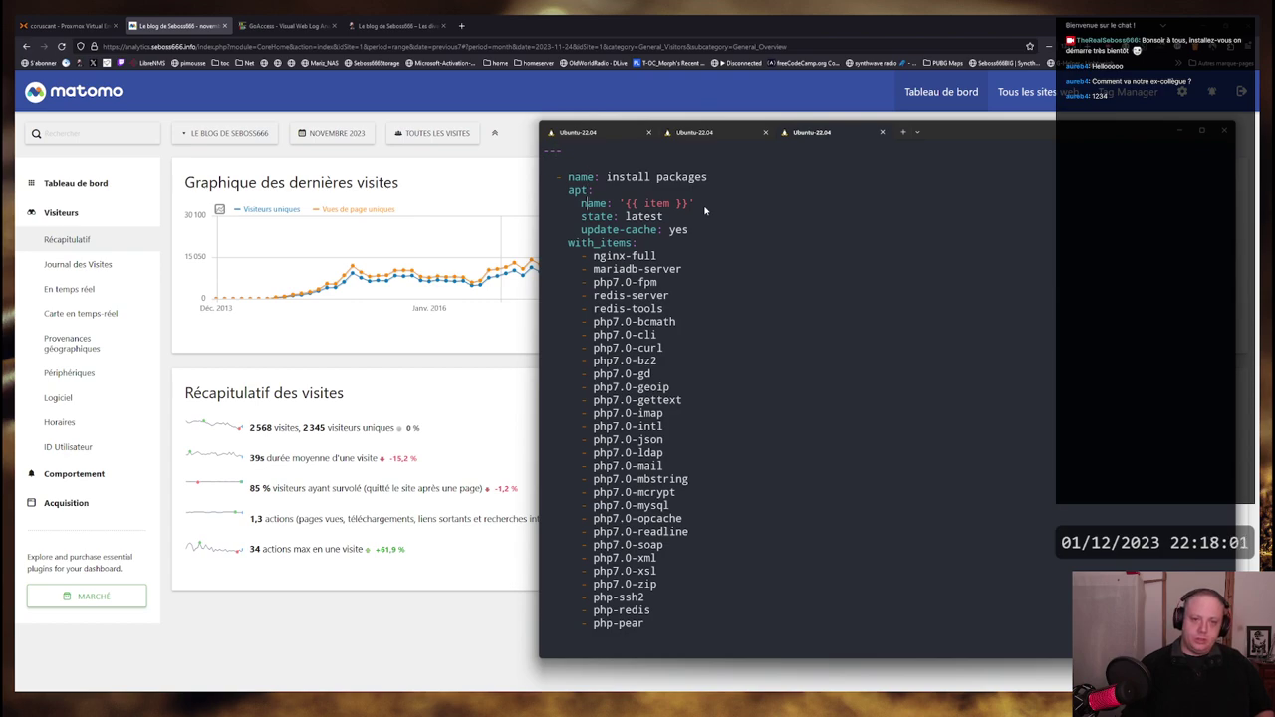
{"action": "key", "text": "Down"}
{"action": "key", "text": "Down"}
{"action": "key", "text": "Down"}
{"action": "key", "text": "Down"}
{"action": "key", "text": "Down"}
{"action": "key", "text": "Down"}
{"action": "key", "text": "Down"}
{"action": "key", "text": "Down"}
{"action": "key", "text": "Down"}
{"action": "key", "text": "Down"}
{"action": "key", "text": "Down"}
{"action": "key", "text": "Down"}
{"action": "key", "text": "Down"}
{"action": "key", "text": "Down"}
{"action": "key", "text": "Down"}
{"action": "key", "text": "Down"}
{"action": "key", "text": "Down"}
{"action": "key", "text": "Down"}
{"action": "key", "text": "Down"}
{"action": "key", "text": "Down"}
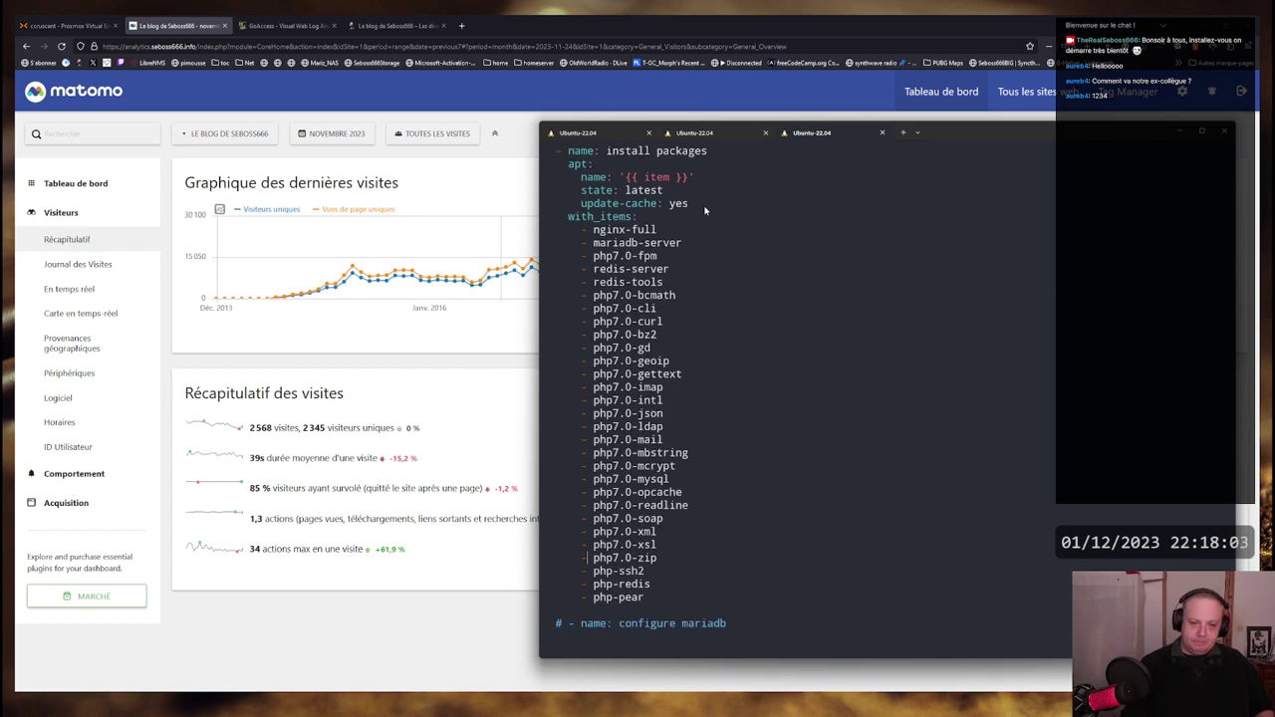
{"action": "key", "text": "Up"}
{"action": "key", "text": "Up"}
{"action": "key", "text": "Up"}
{"action": "key", "text": "Up"}
{"action": "key", "text": "Up"}
{"action": "key", "text": "Up"}
{"action": "key", "text": "Up"}
{"action": "key", "text": "Up"}
{"action": "key", "text": "Up"}
{"action": "key", "text": "Up"}
{"action": "key", "text": "Up"}
{"action": "key", "text": "Up"}
{"action": "key", "text": "Up"}
{"action": "key", "text": "Up"}
{"action": "key", "text": "Up"}
{"action": "key", "text": "Up"}
{"action": "key", "text": "Up"}
{"action": "key", "text": "Up"}
{"action": "key", "text": "Up"}
{"action": "key", "text": "Up"}
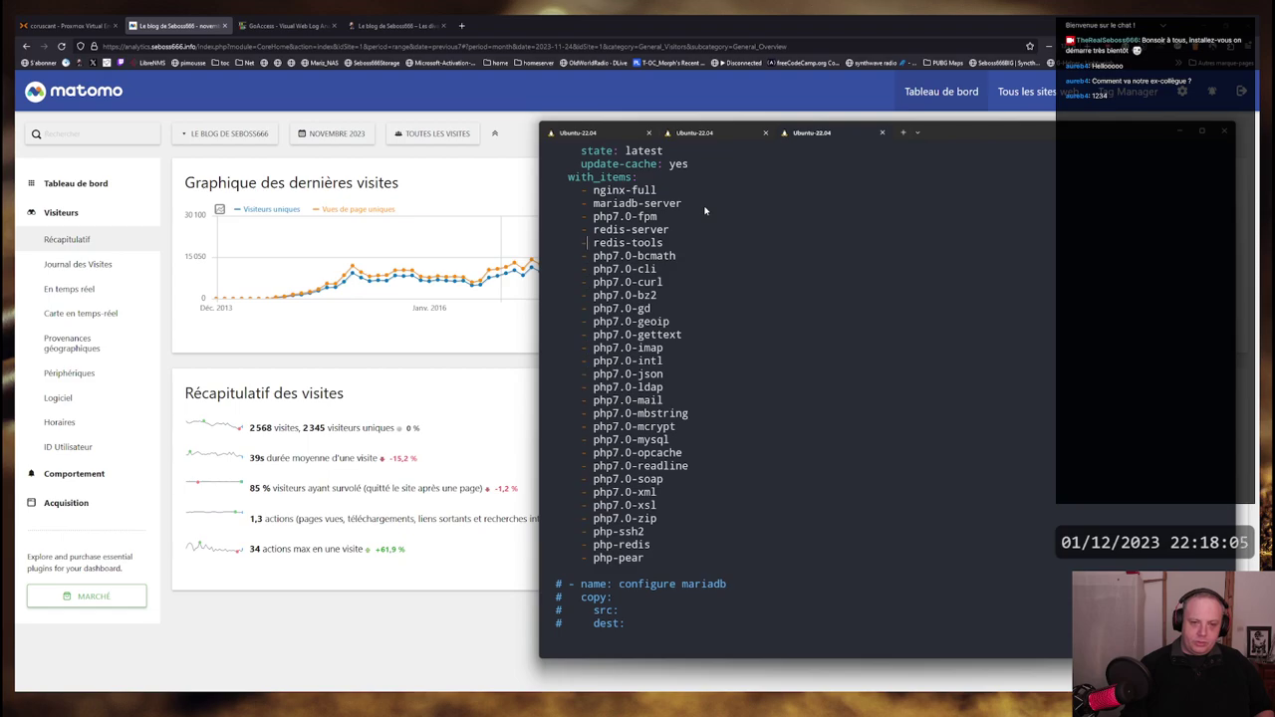
{"action": "key", "text": "Up"}
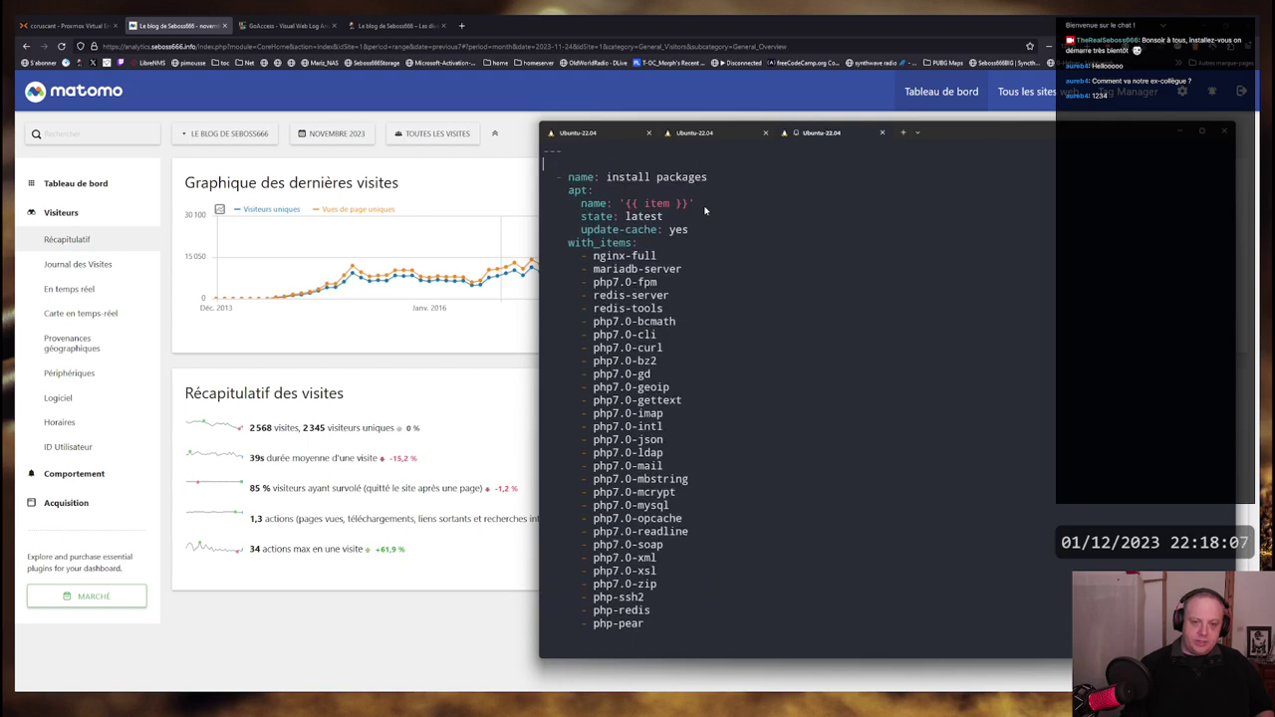
{"action": "key", "text": "Down"}
{"action": "key", "text": "Down"}
{"action": "key", "text": "Down"}
{"action": "key", "text": "Down"}
{"action": "key", "text": "Down"}
{"action": "key", "text": "Down"}
{"action": "key", "text": "Down"}
{"action": "key", "text": "Down"}
{"action": "key", "text": "Down"}
{"action": "key", "text": "Down"}
{"action": "key", "text": "Down"}
{"action": "key", "text": "Down"}
{"action": "key", "text": "Down"}
{"action": "key", "text": "Down"}
{"action": "key", "text": "Down"}
{"action": "key", "text": "Down"}
{"action": "key", "text": "Down"}
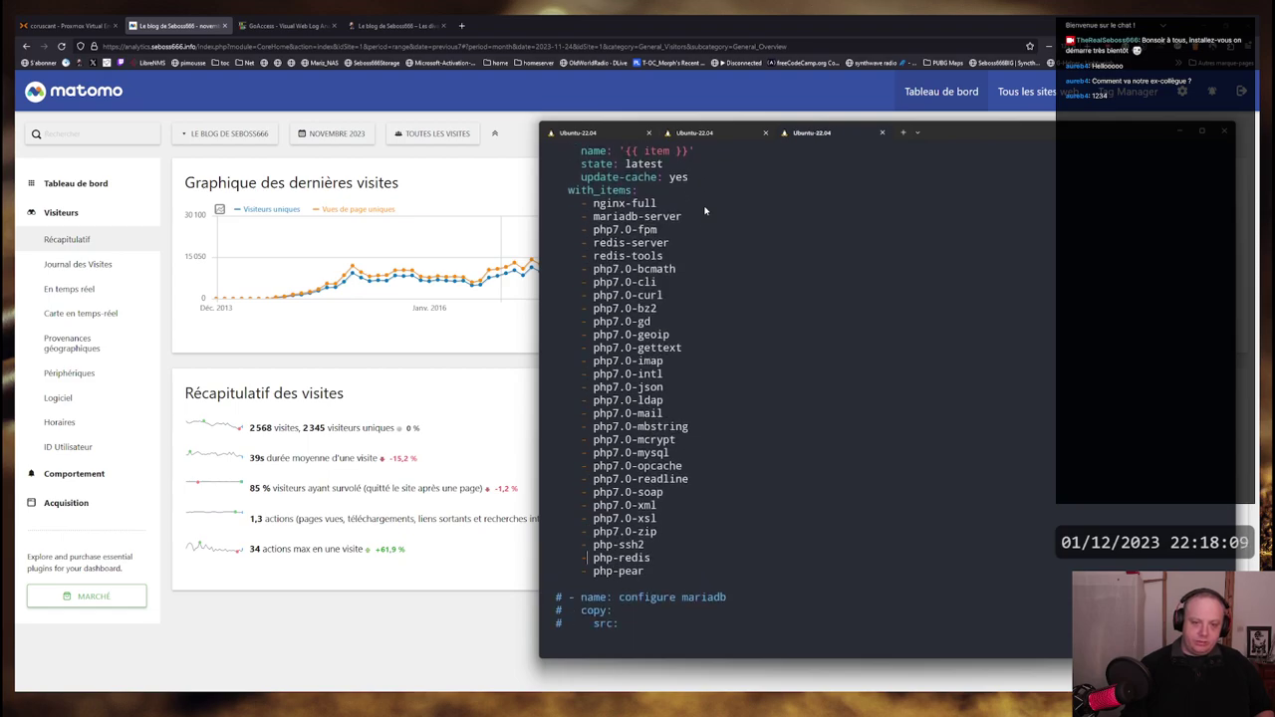
{"action": "key", "text": "Up"}
{"action": "key", "text": "Up"}
{"action": "key", "text": "Up"}
{"action": "key", "text": "Up"}
{"action": "key", "text": "Up"}
{"action": "key", "text": "Up"}
{"action": "key", "text": "Up"}
{"action": "key", "text": "Up"}
{"action": "key", "text": "Up"}
{"action": "key", "text": "Up"}
{"action": "key", "text": "Up"}
{"action": "key", "text": "Up"}
{"action": "key", "text": "Up"}
{"action": "key", "text": "Up"}
{"action": "key", "text": "Up"}
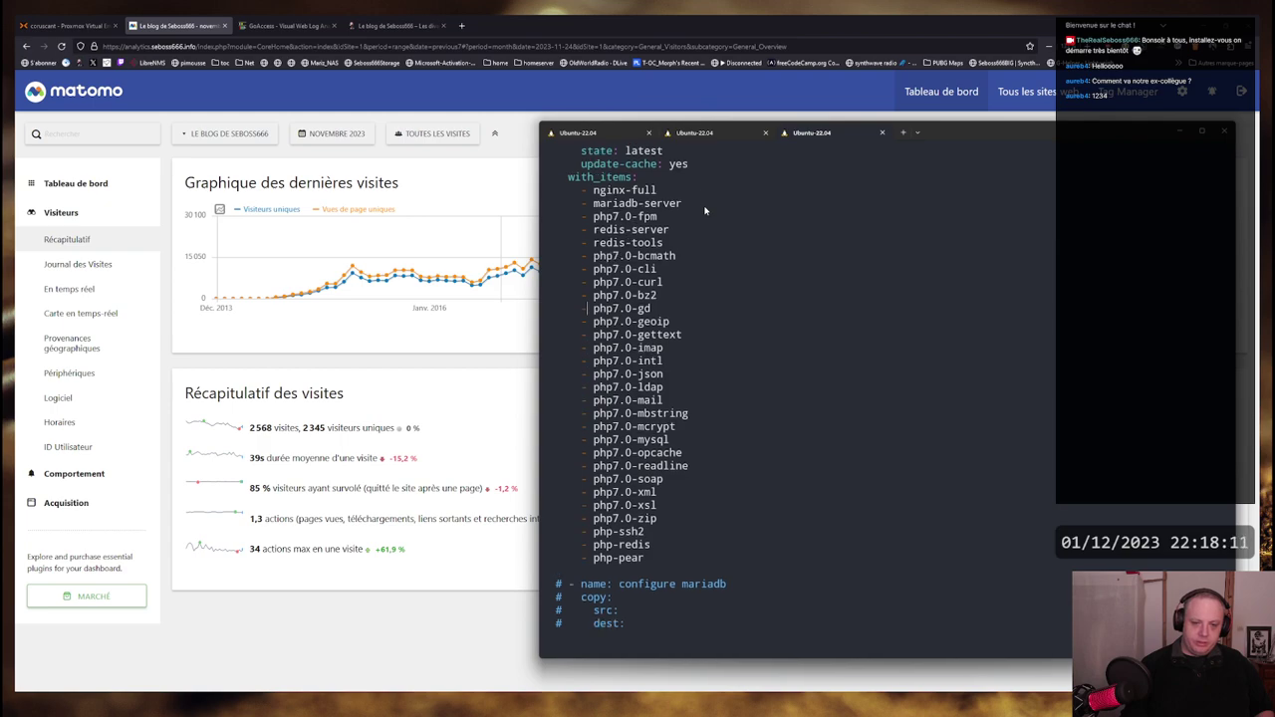
{"action": "key", "text": "Up"}
{"action": "key", "text": "Up"}
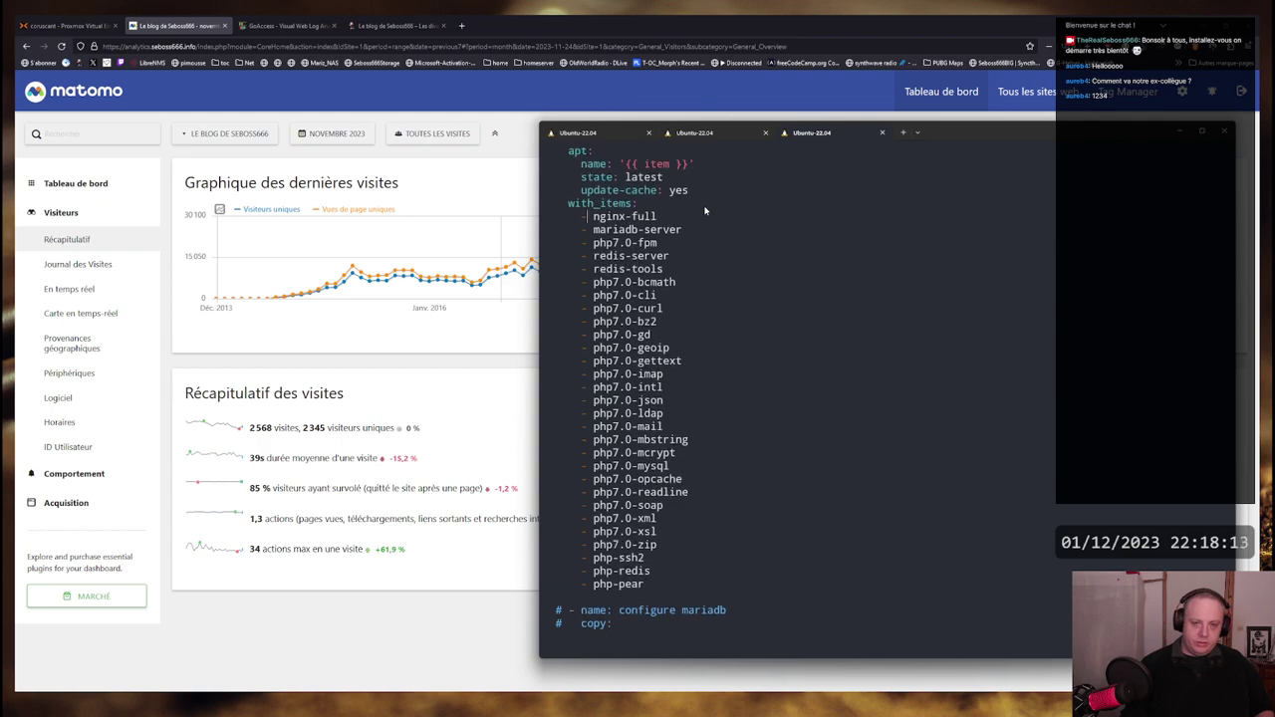
{"action": "key", "text": "Up"}
{"action": "key", "text": "Up"}
{"action": "key", "text": "Up"}
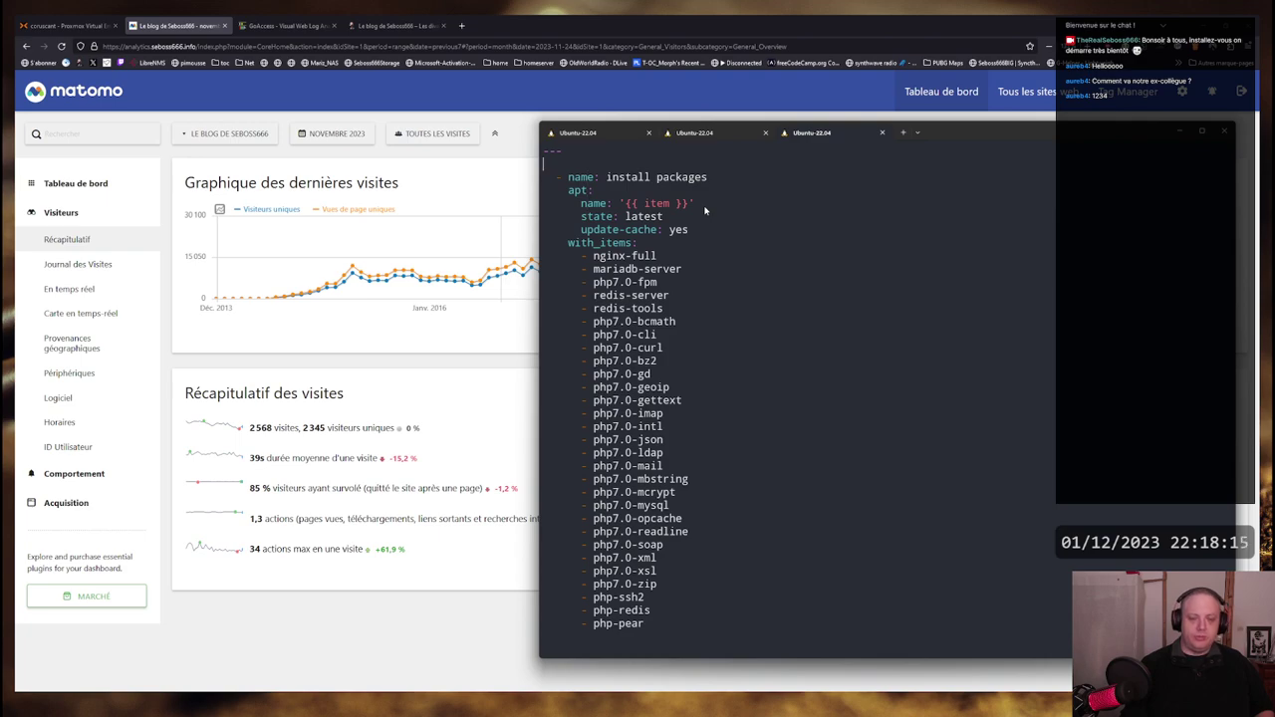
{"action": "key", "text": "Up"}
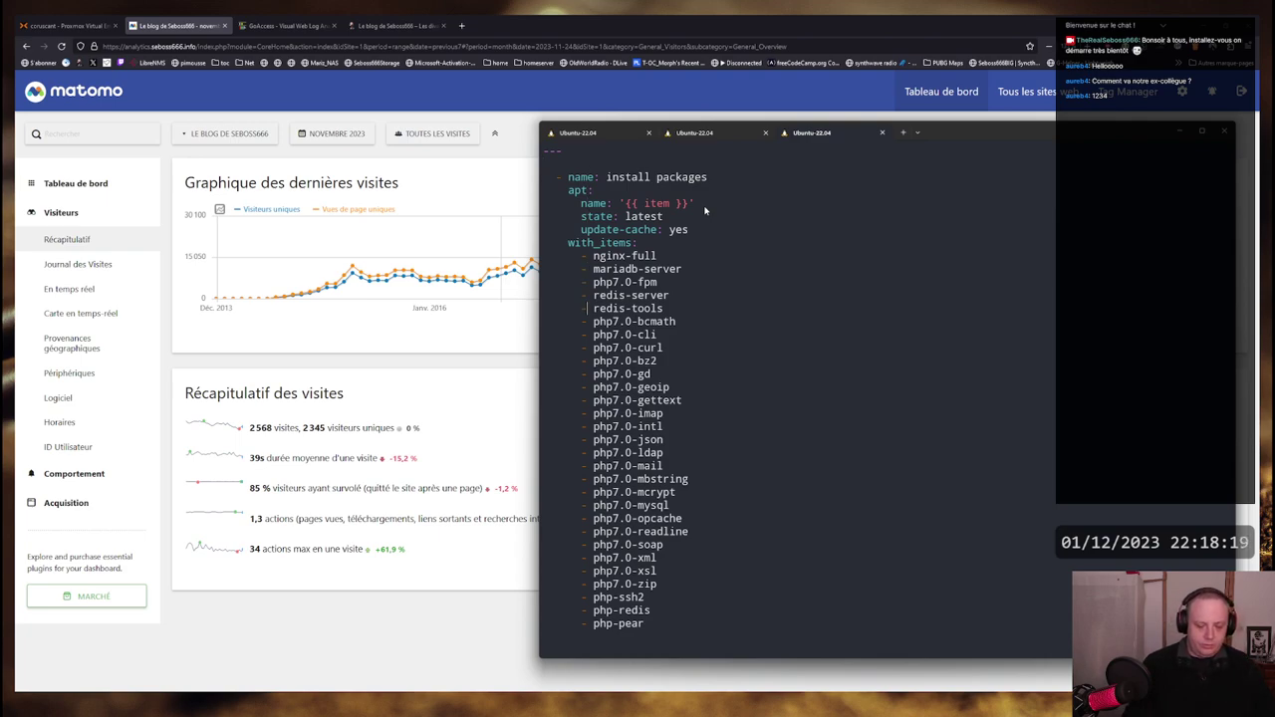
- Quit Vim with :q! without saving and return to the browser
{"action": "type", "text": ":q!"}
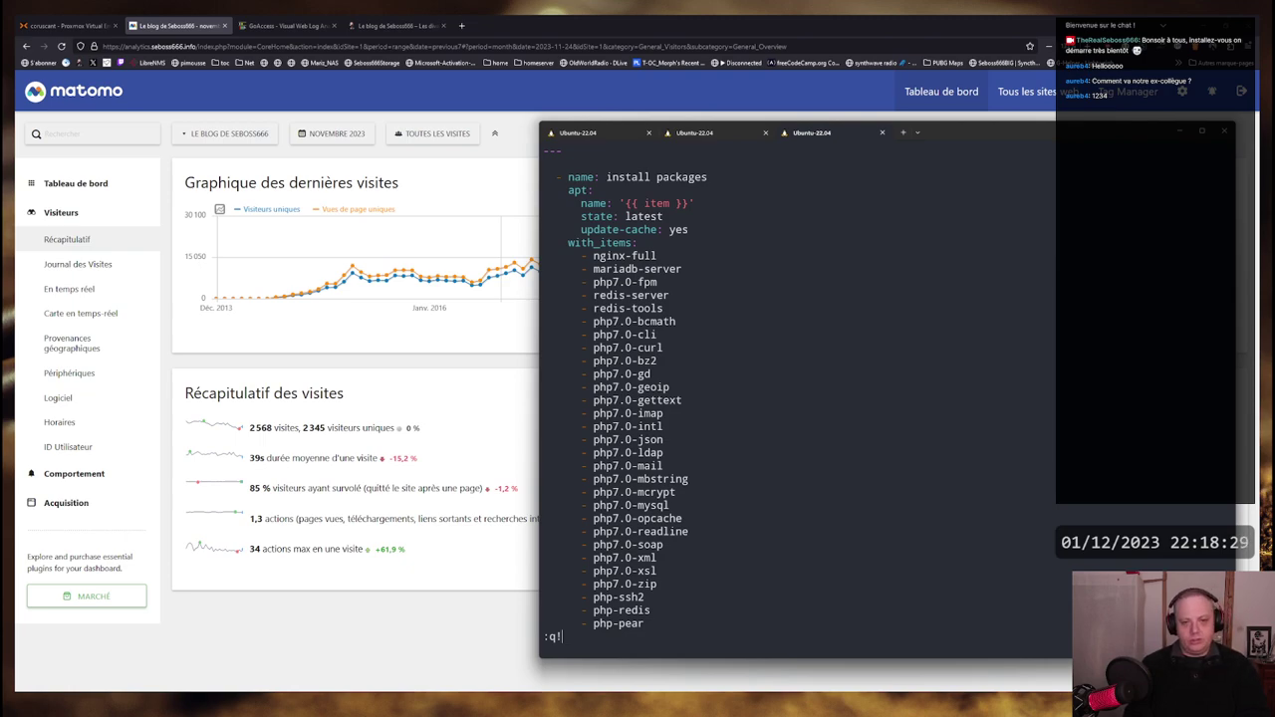
{"action": "key", "text": "Return"}
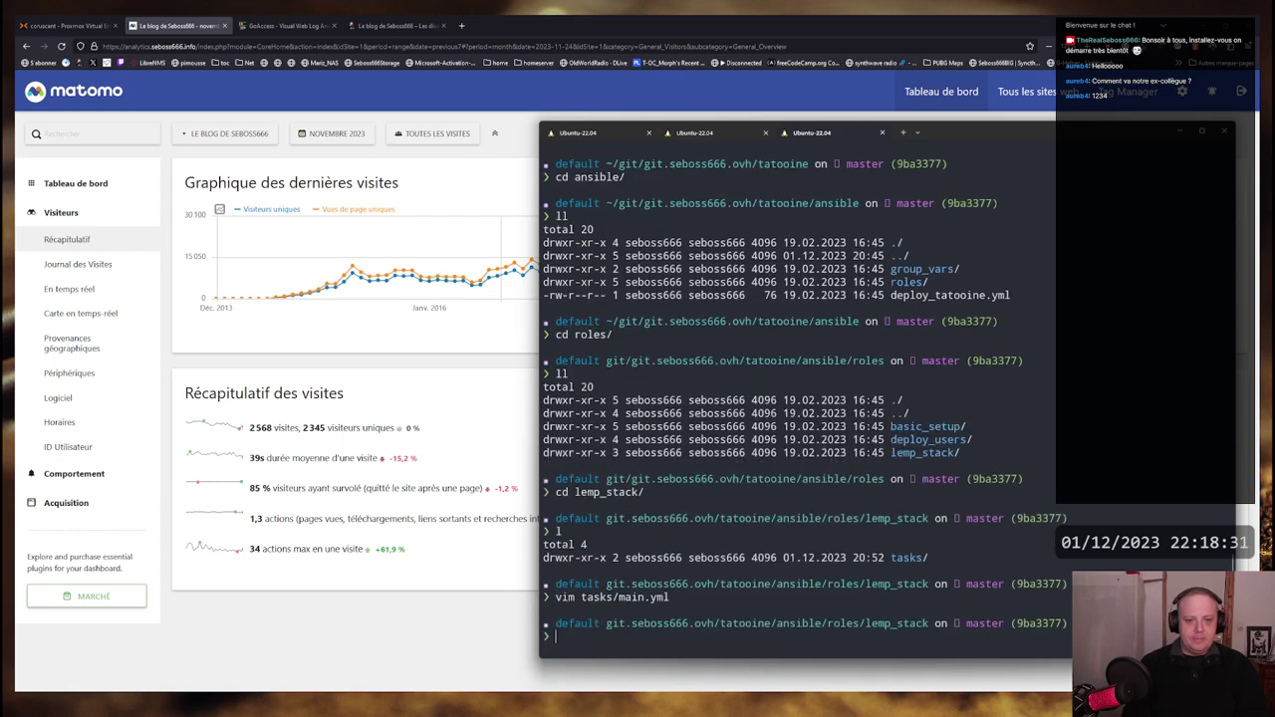
{"action": "left_click", "coordinate": [395, 22]}
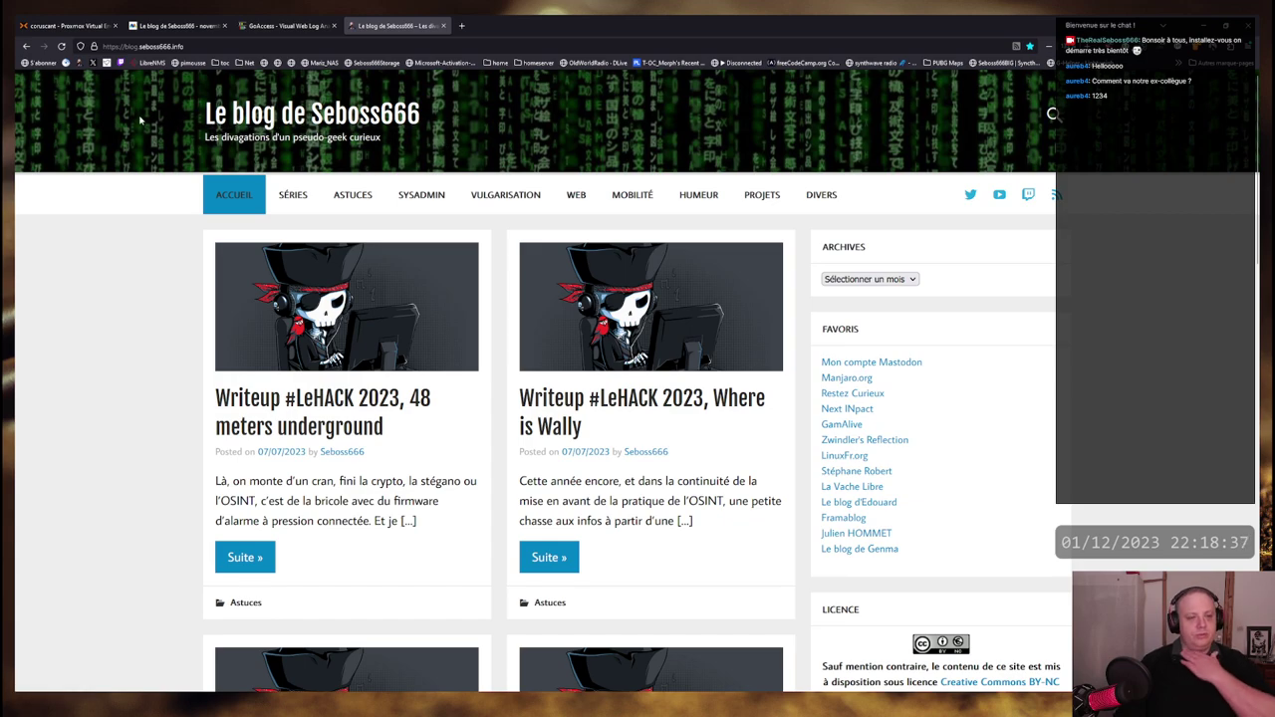
- Reload the blog home page and open page 71, the last page of posts, in a new tab
{"action": "left_click", "coordinate": [312, 113]}
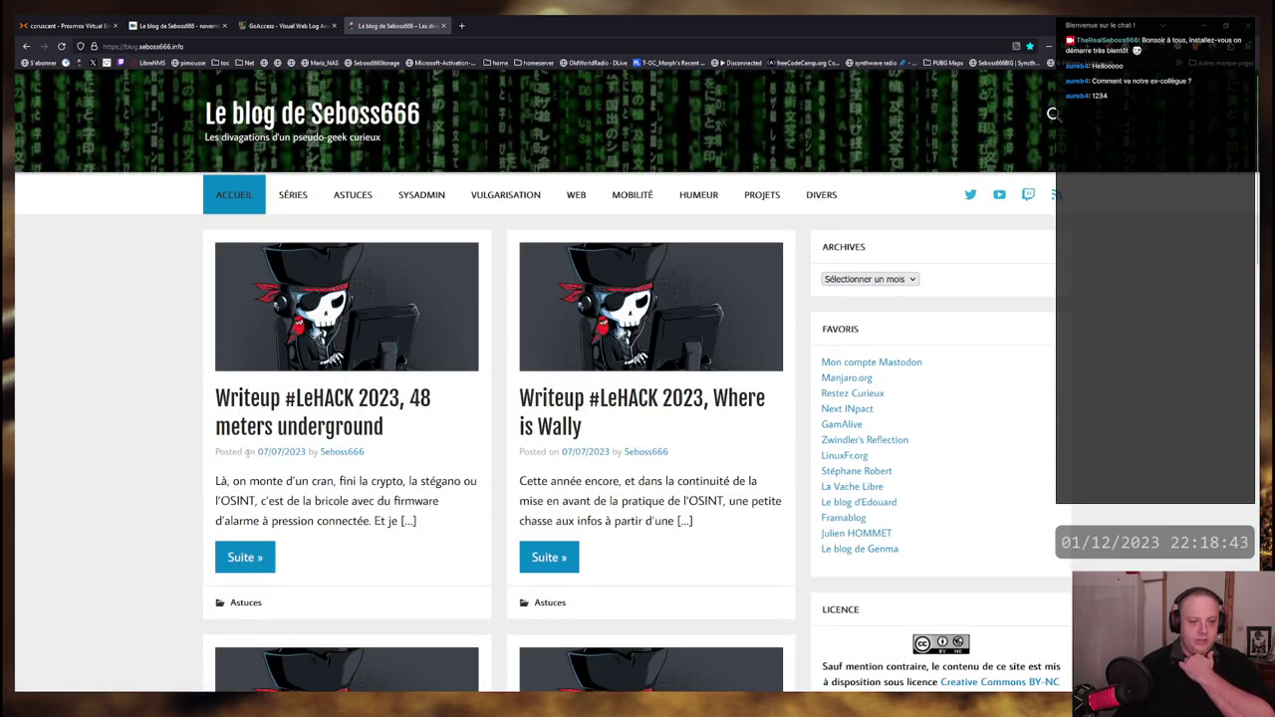
{"action": "mouse_move", "coordinate": [249, 451]}
{"action": "left_mouse_down"}
{"action": "mouse_move", "coordinate": [305, 452]}
{"action": "mouse_move", "coordinate": [223, 451]}
{"action": "mouse_move", "coordinate": [257, 453]}
{"action": "left_mouse_up"}
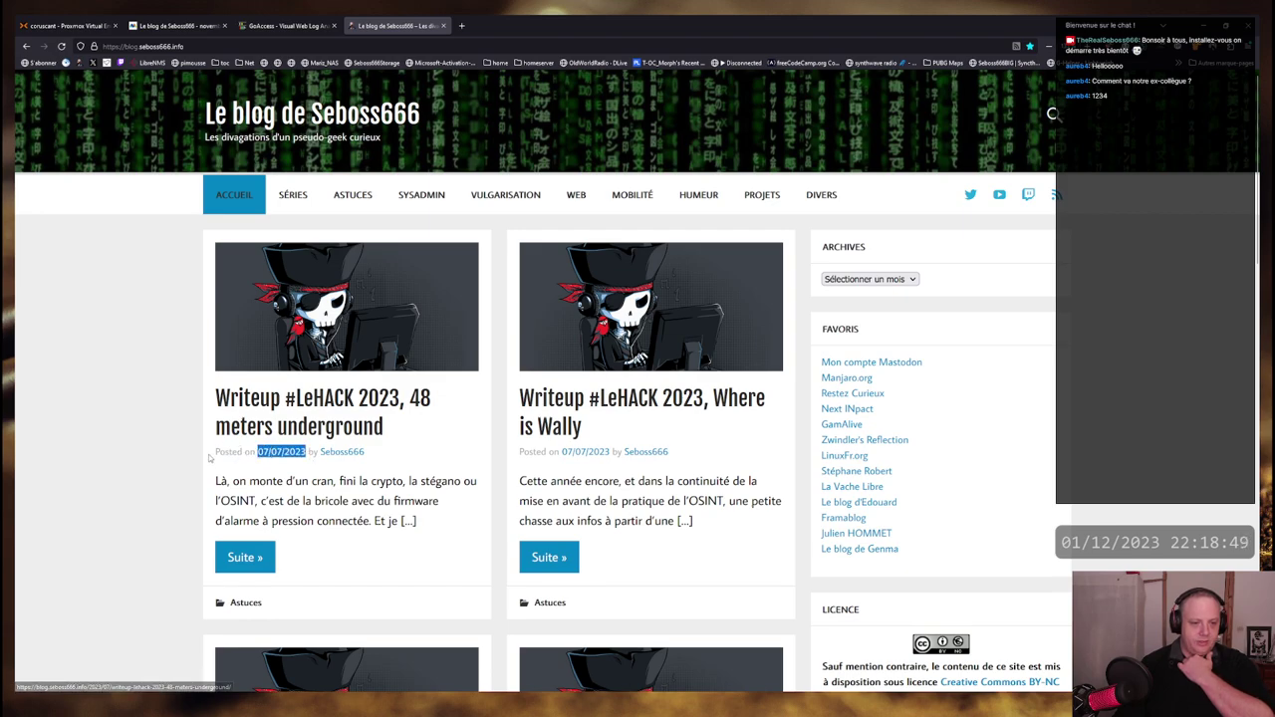
{"action": "scroll", "coordinate": [314, 463], "scroll_direction": "down", "scroll_amount": 5}
{"action": "scroll", "coordinate": [336, 451], "scroll_direction": "down", "scroll_amount": 8}
{"action": "middle_click", "coordinate": [275, 626]}
{"action": "key", "text": "ctrl+Tab"}
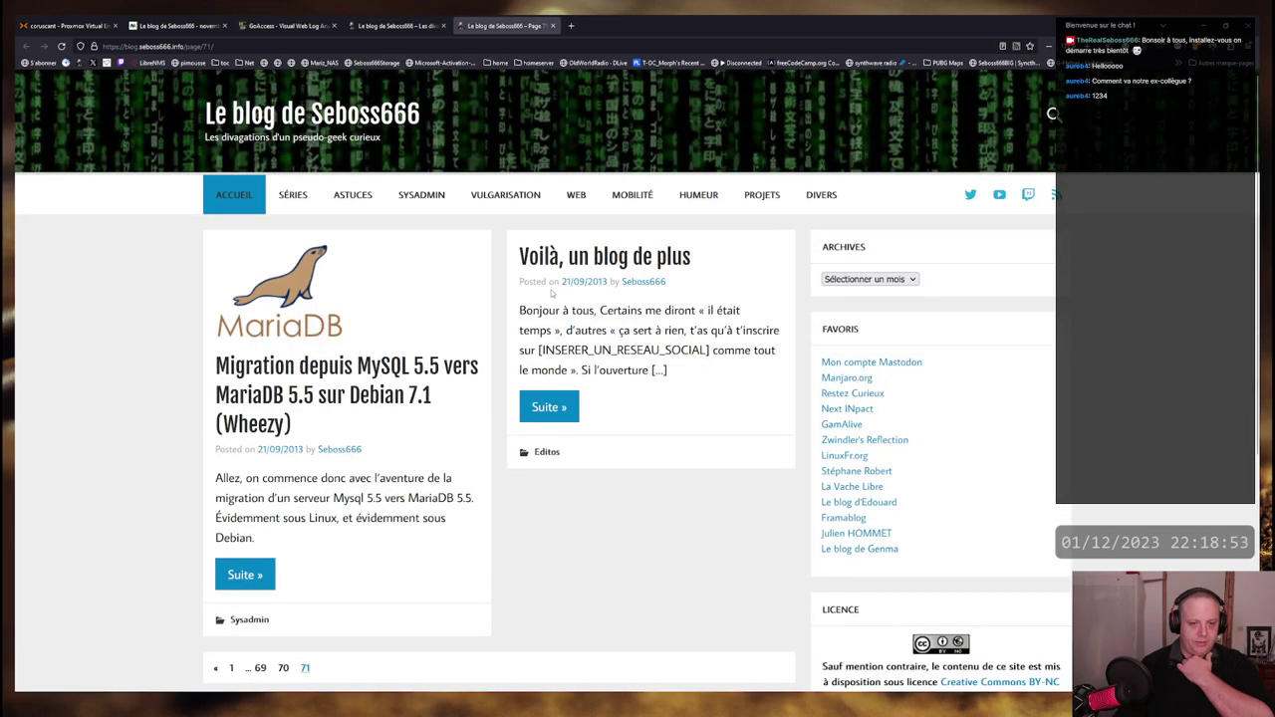
- Review the oldest September 2013 posts, highlighting a post date and the MariaDB post excerpt
{"action": "left_click_drag", "start_coordinate": [667, 282], "coordinate": [559, 282]}
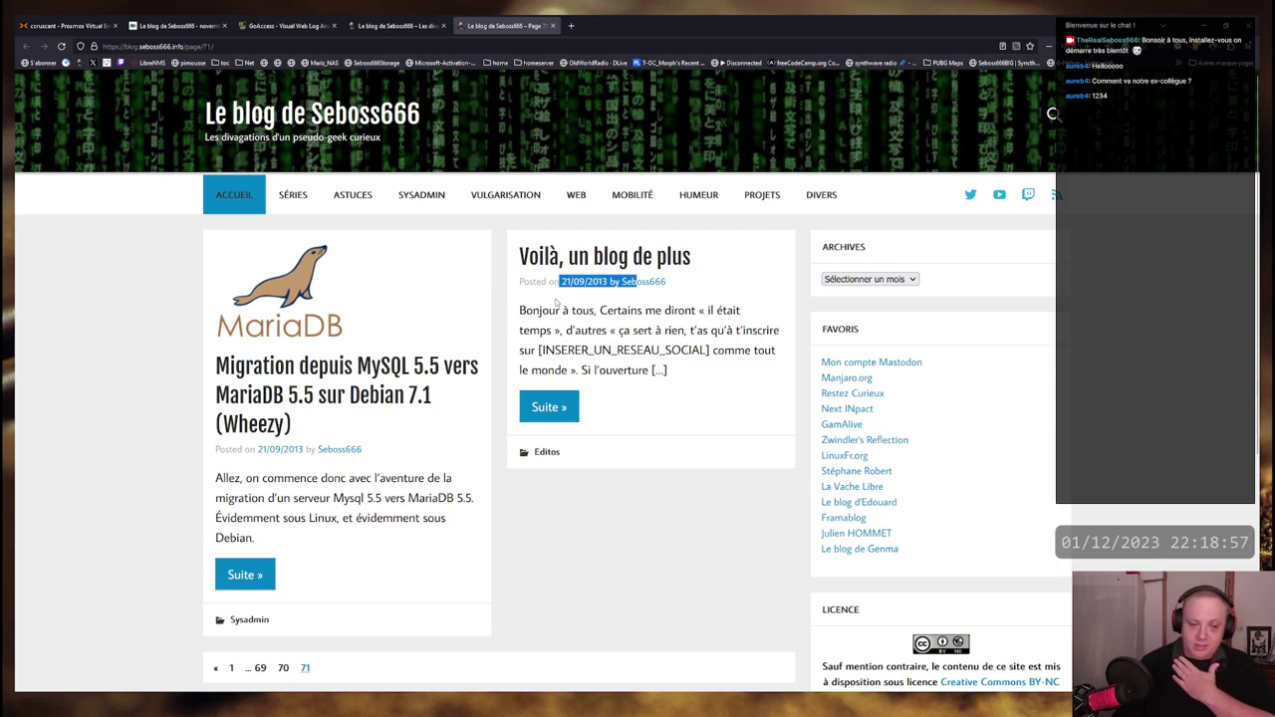
{"action": "left_click", "coordinate": [645, 347]}
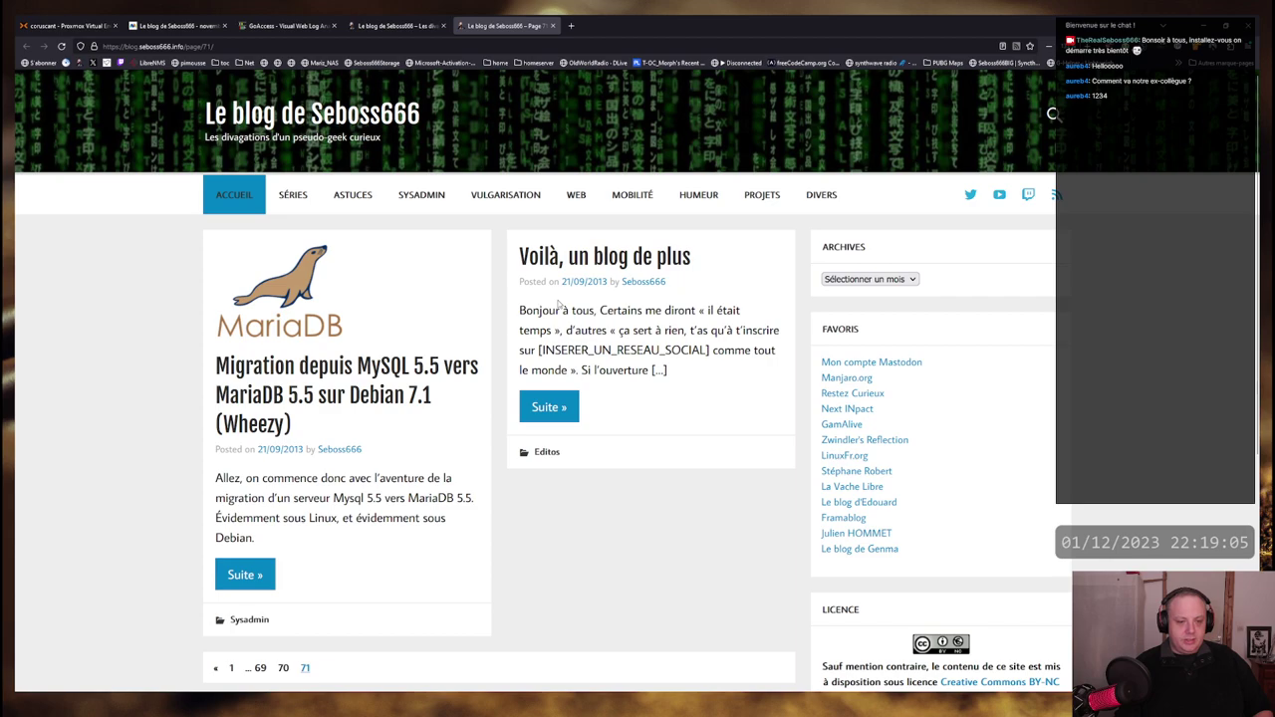
{"action": "scroll", "coordinate": [428, 476], "scroll_direction": "down", "scroll_amount": 1}
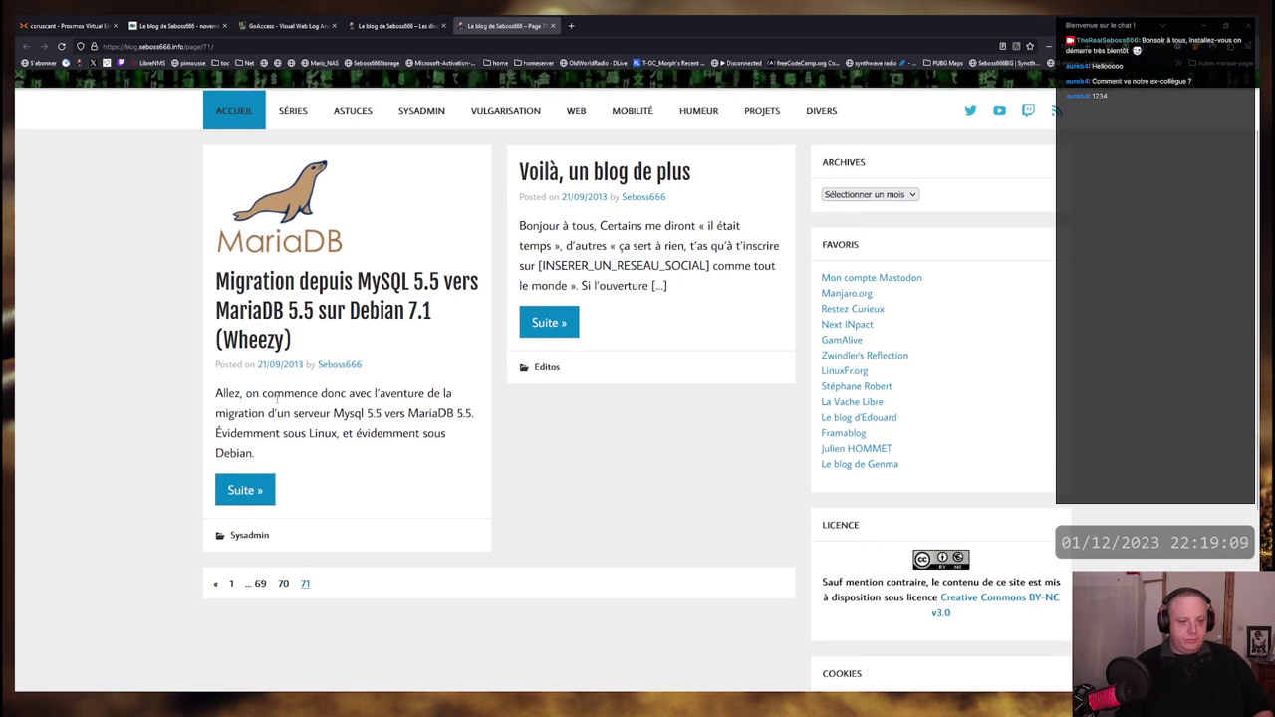
{"action": "left_click_drag", "start_coordinate": [221, 392], "coordinate": [421, 448]}
{"action": "left_click", "coordinate": [399, 428]}
- Go to page 70 of the post list and scroll through its October 2013 posts
{"action": "left_click", "coordinate": [285, 586]}
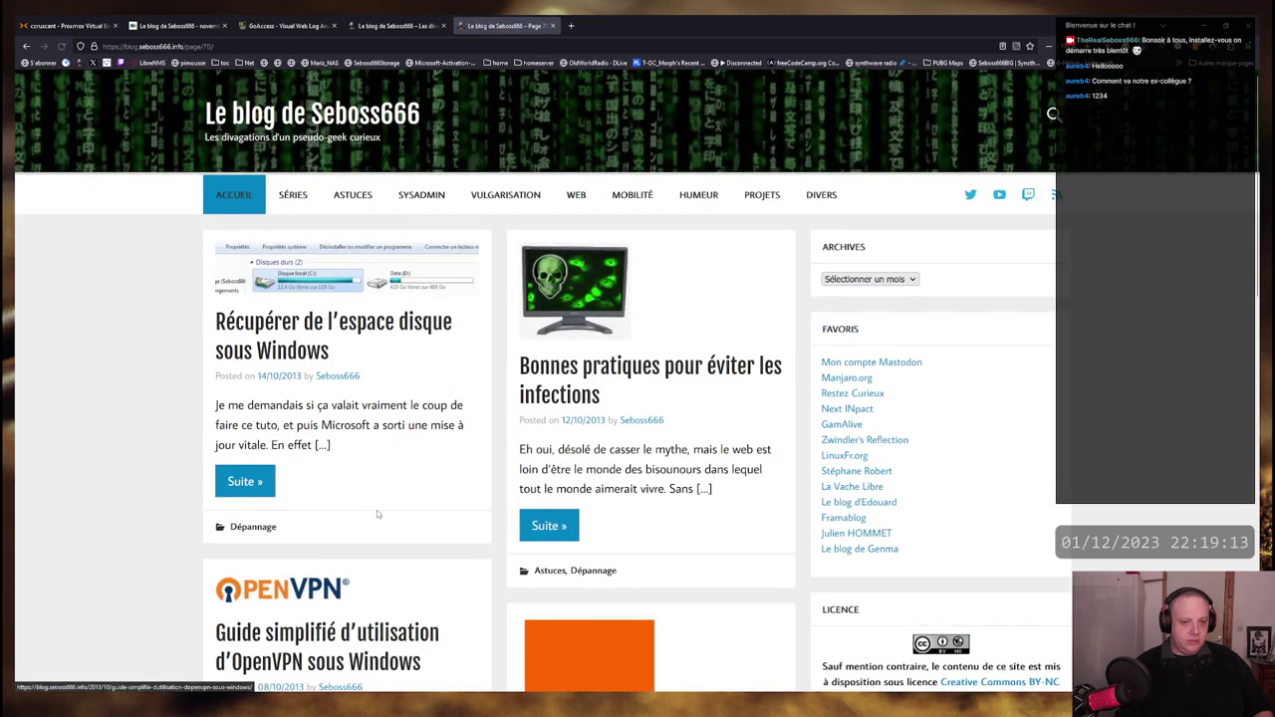
{"action": "scroll", "coordinate": [696, 339], "scroll_direction": "down", "scroll_amount": 4}
{"action": "scroll", "coordinate": [697, 340], "scroll_direction": "down", "scroll_amount": 6}
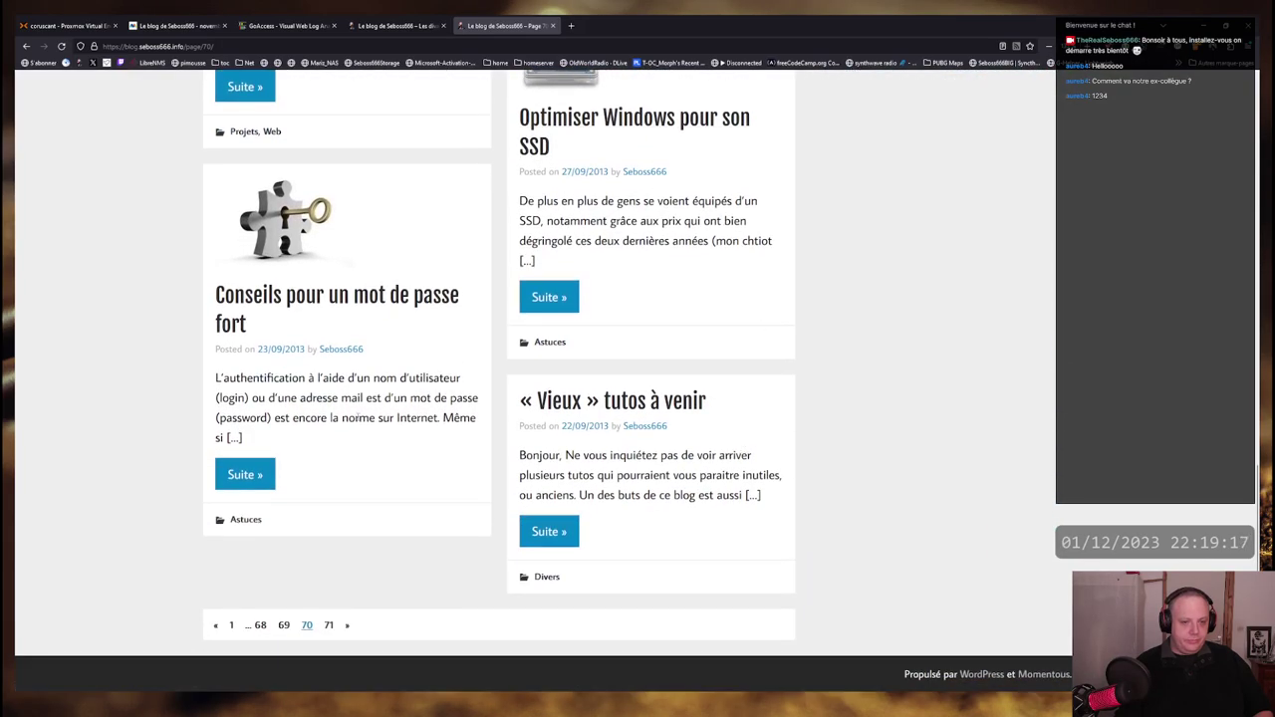
{"action": "scroll", "coordinate": [510, 460], "scroll_direction": "up", "scroll_amount": 9}
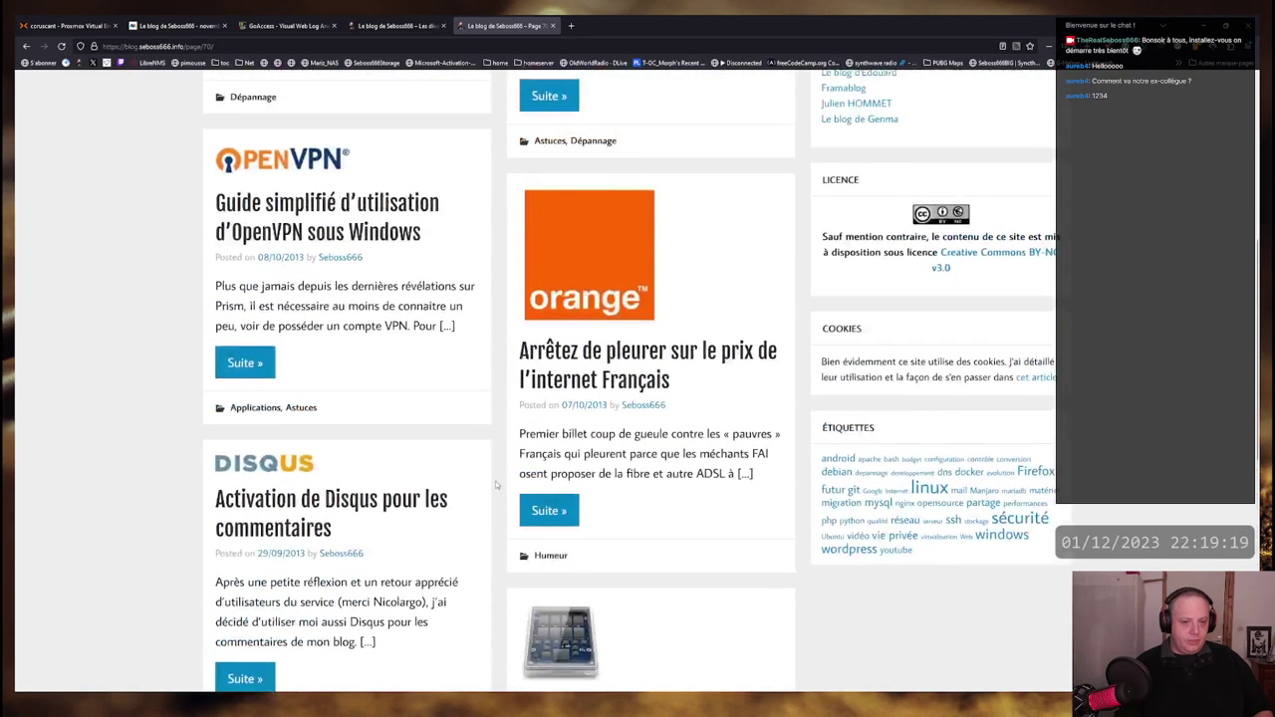
{"action": "scroll", "coordinate": [496, 485], "scroll_direction": "up", "scroll_amount": 4}
{"action": "scroll", "coordinate": [496, 484], "scroll_direction": "down", "scroll_amount": 4}
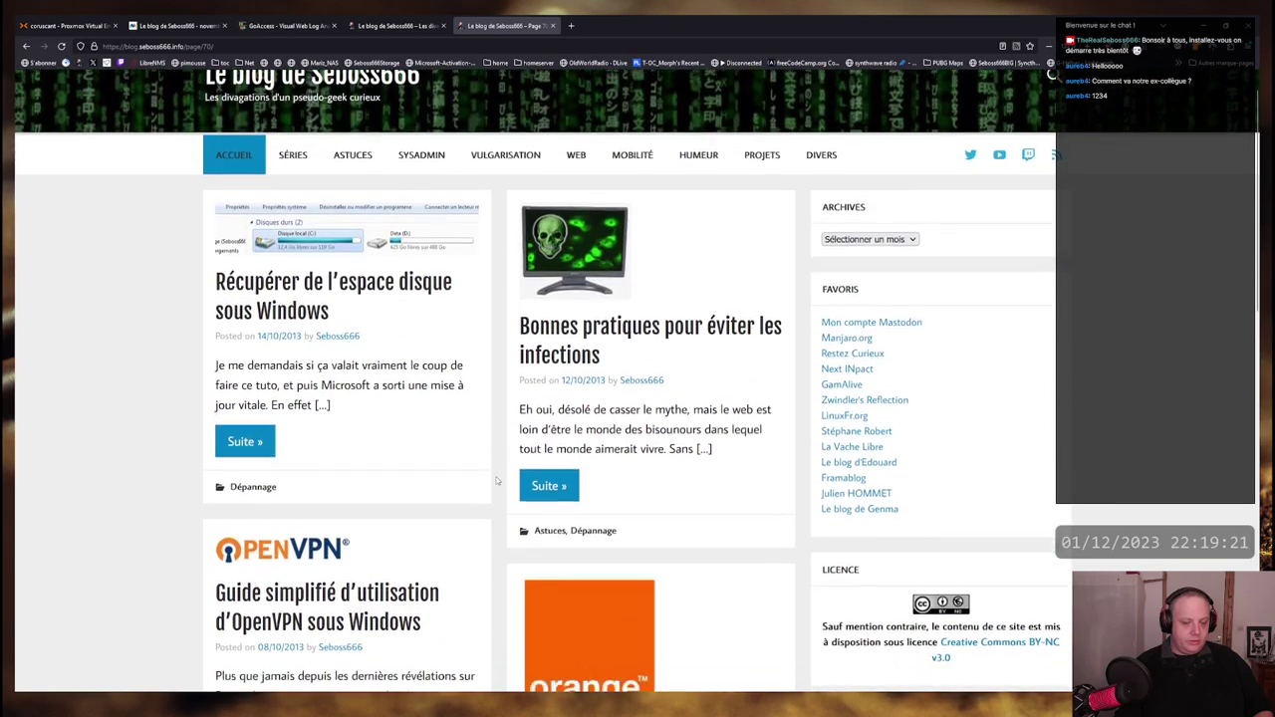
{"action": "scroll", "coordinate": [496, 481], "scroll_direction": "up", "scroll_amount": 3}
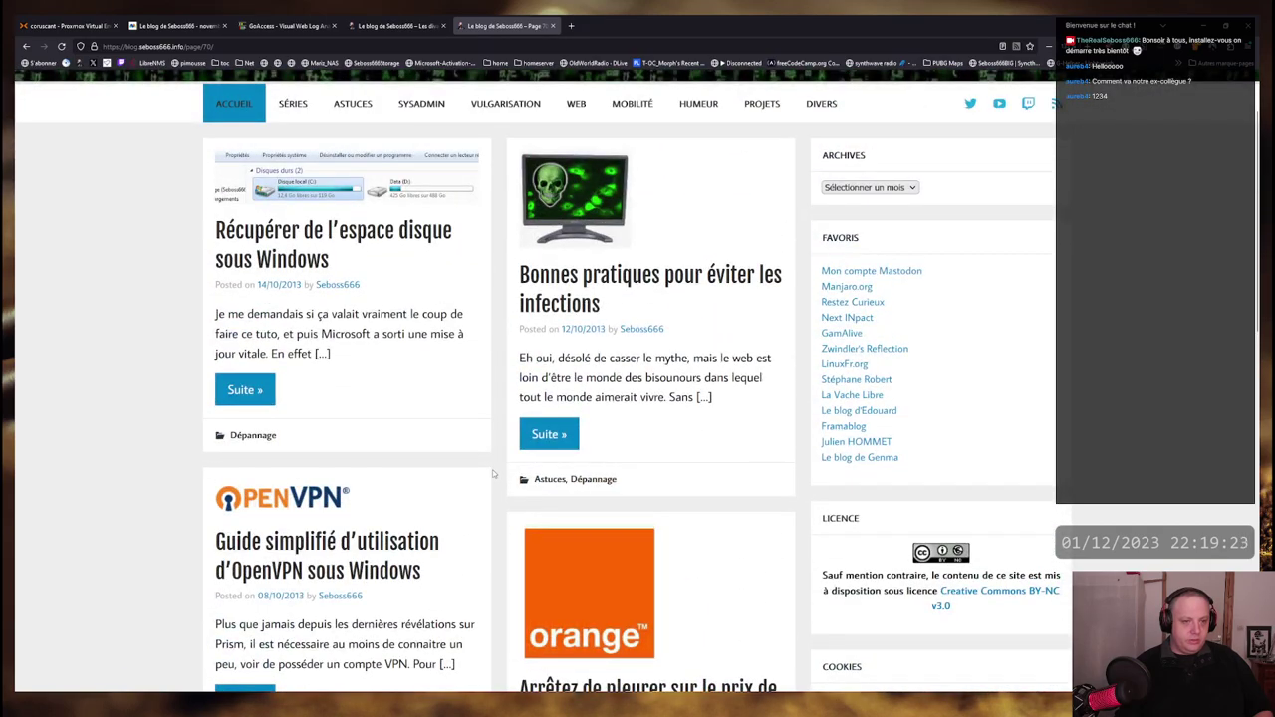
{"action": "scroll", "coordinate": [492, 474], "scroll_direction": "down", "scroll_amount": 12}
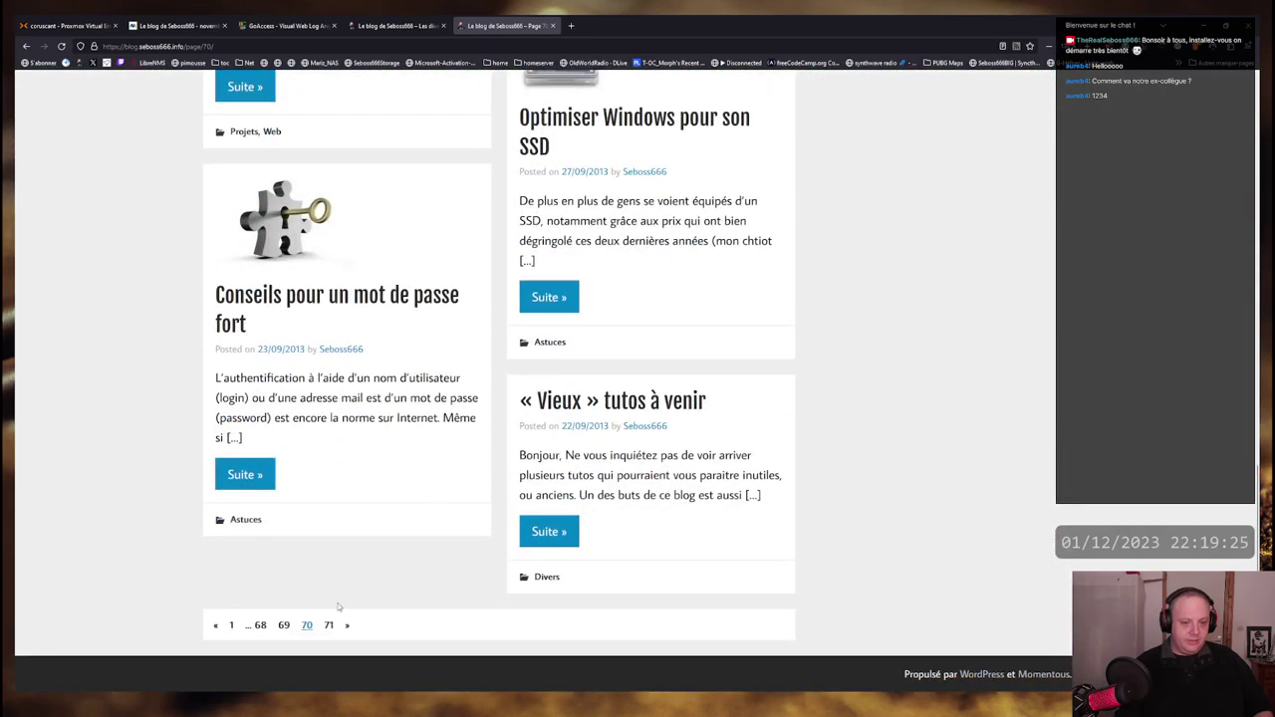
- Go to page 69 and highlight the 31st birthday post title
{"action": "left_click", "coordinate": [284, 627]}
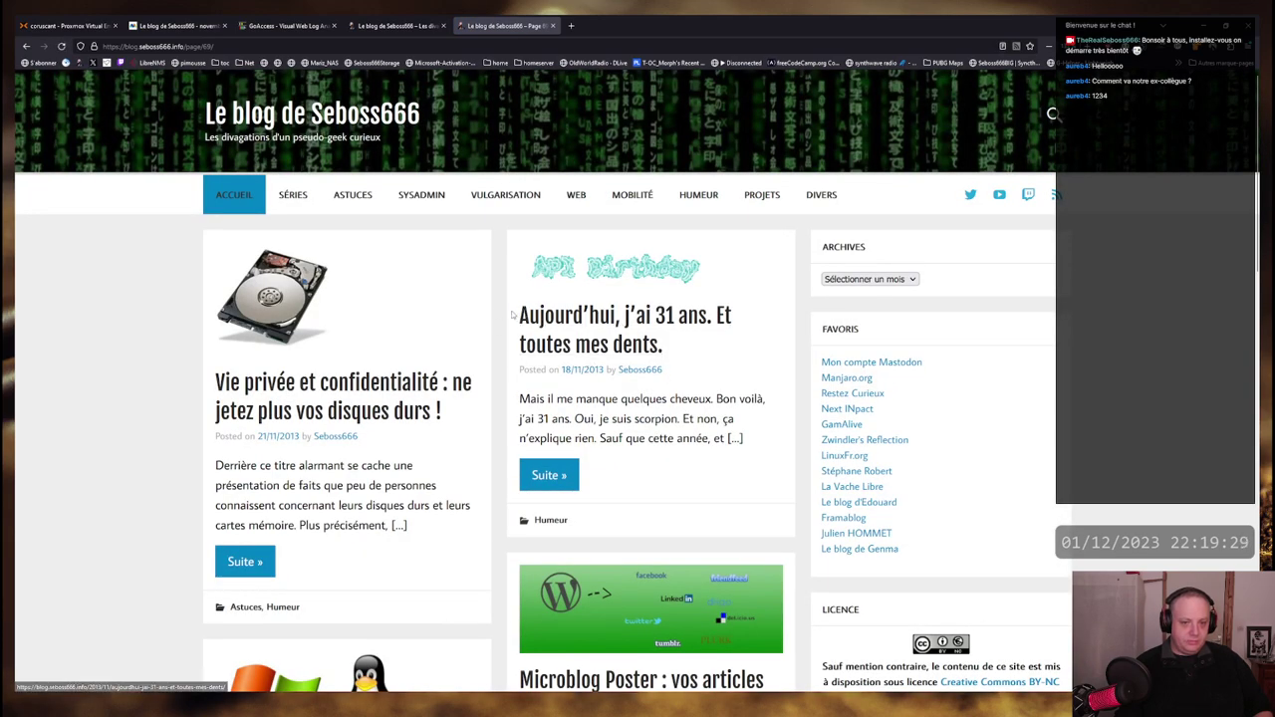
{"action": "left_click_drag", "start_coordinate": [514, 314], "coordinate": [759, 344]}
{"action": "left_click_drag", "start_coordinate": [614, 315], "coordinate": [737, 344]}
{"action": "left_click", "coordinate": [716, 291]}
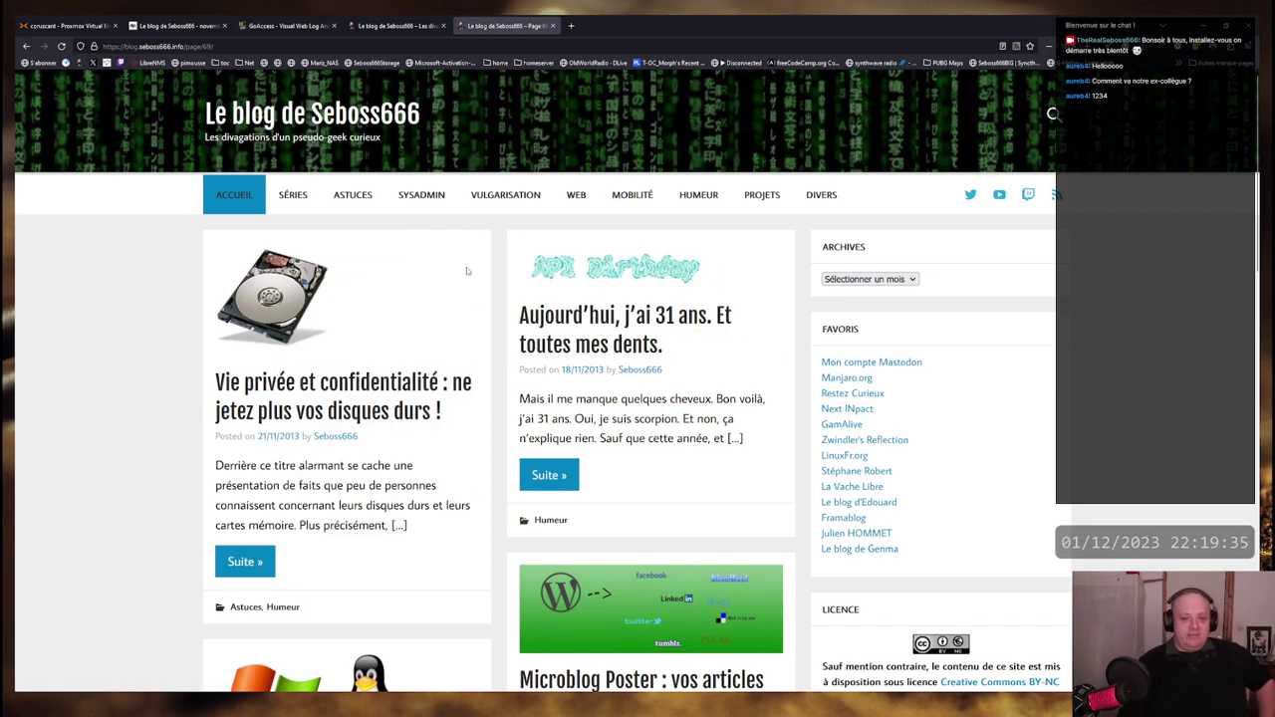
{"action": "scroll", "coordinate": [603, 389], "scroll_direction": "down", "scroll_amount": 3}
{"action": "scroll", "coordinate": [501, 472], "scroll_direction": "up", "scroll_amount": 3}
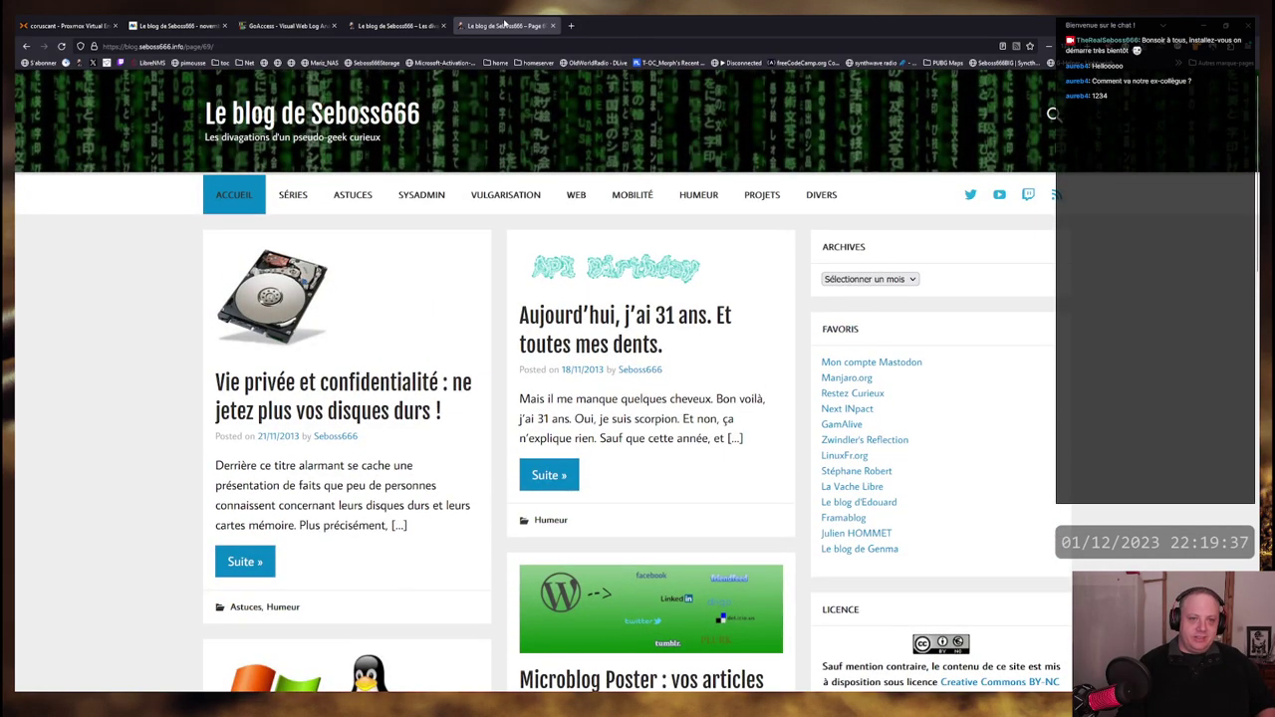
- Close the page 69 tab and scroll through the blog's recent 2023 posts
{"action": "left_click", "coordinate": [553, 25]}
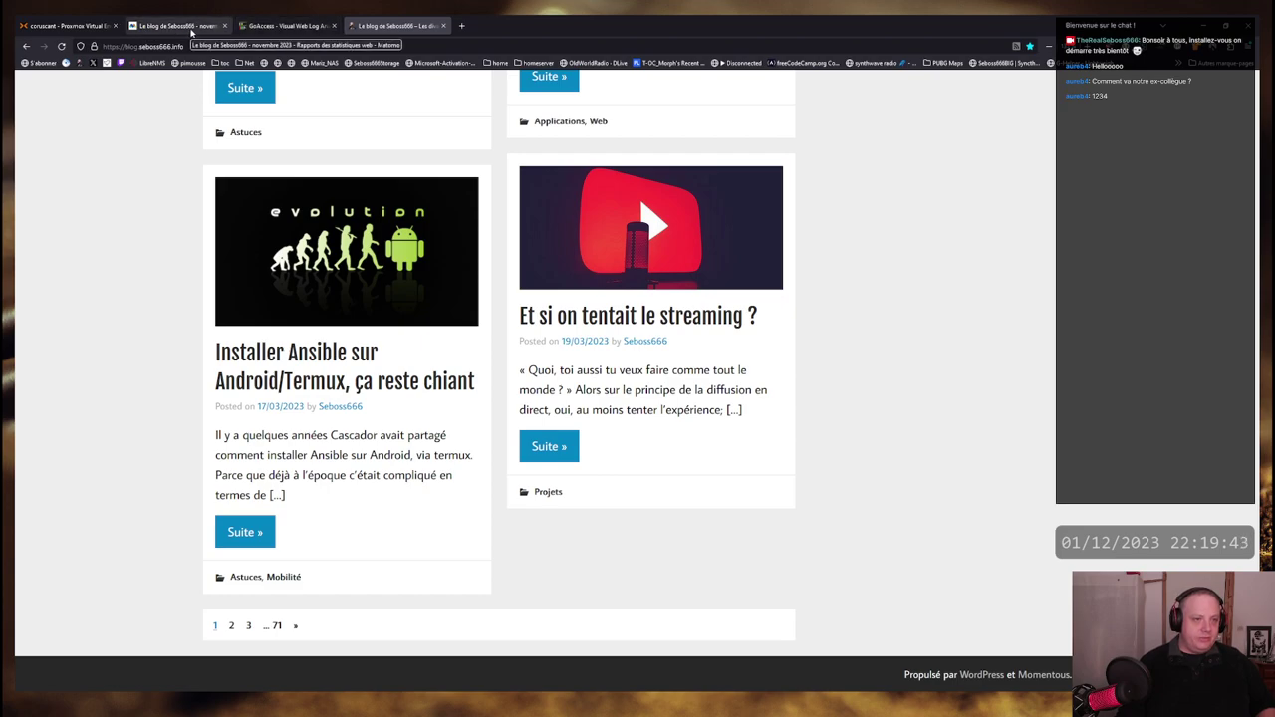
{"action": "scroll", "coordinate": [500, 378], "scroll_direction": "up", "scroll_amount": 10}
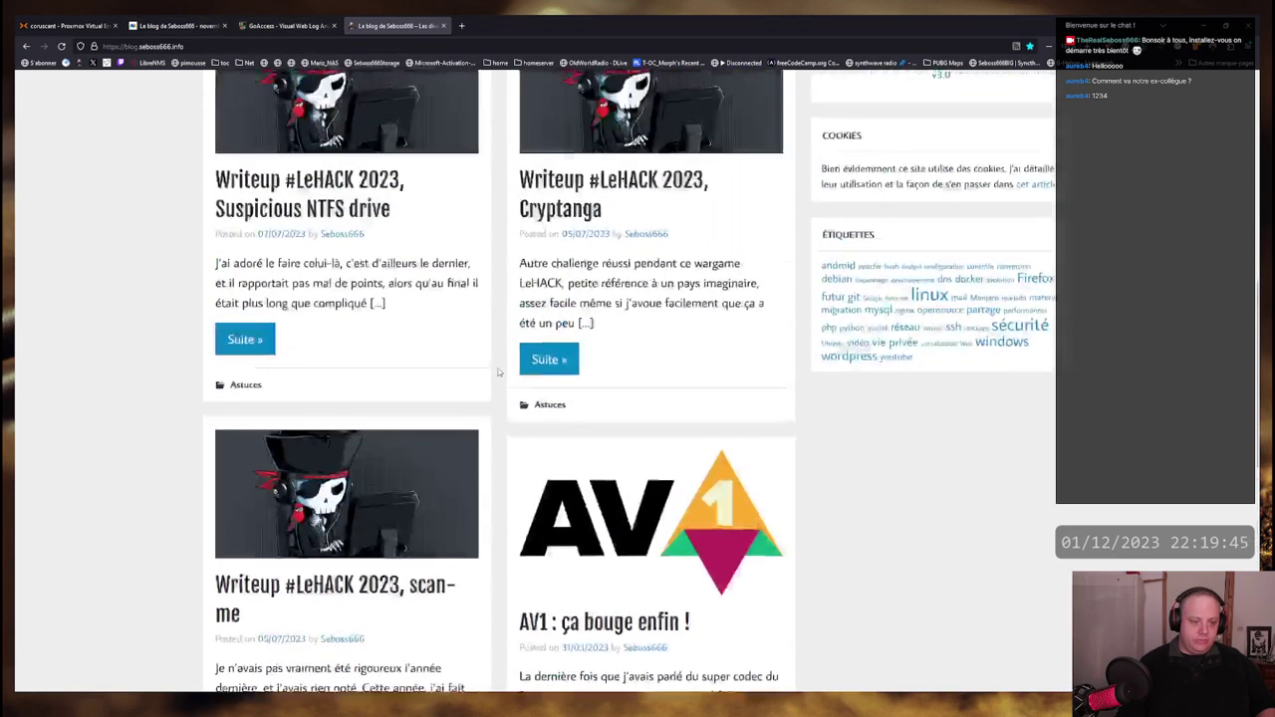
{"action": "scroll", "coordinate": [500, 373], "scroll_direction": "down", "scroll_amount": 10}
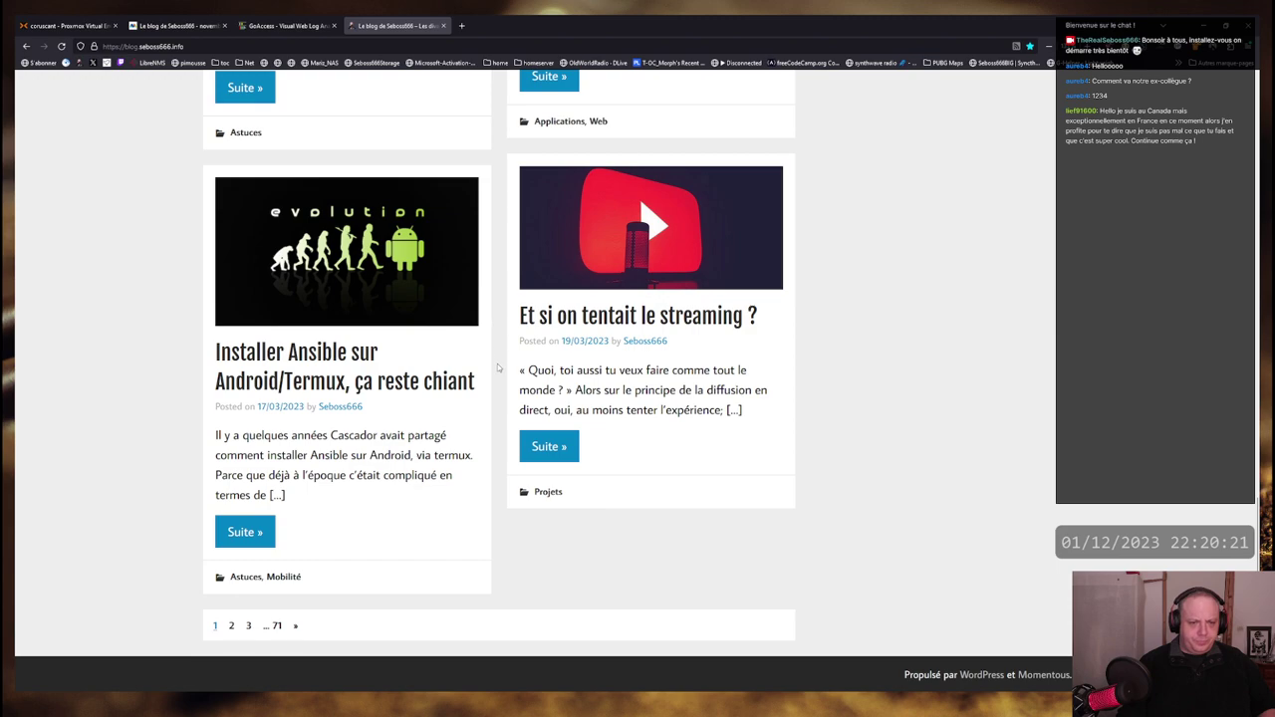
{"action": "scroll", "coordinate": [497, 368], "scroll_direction": "up", "scroll_amount": 1}
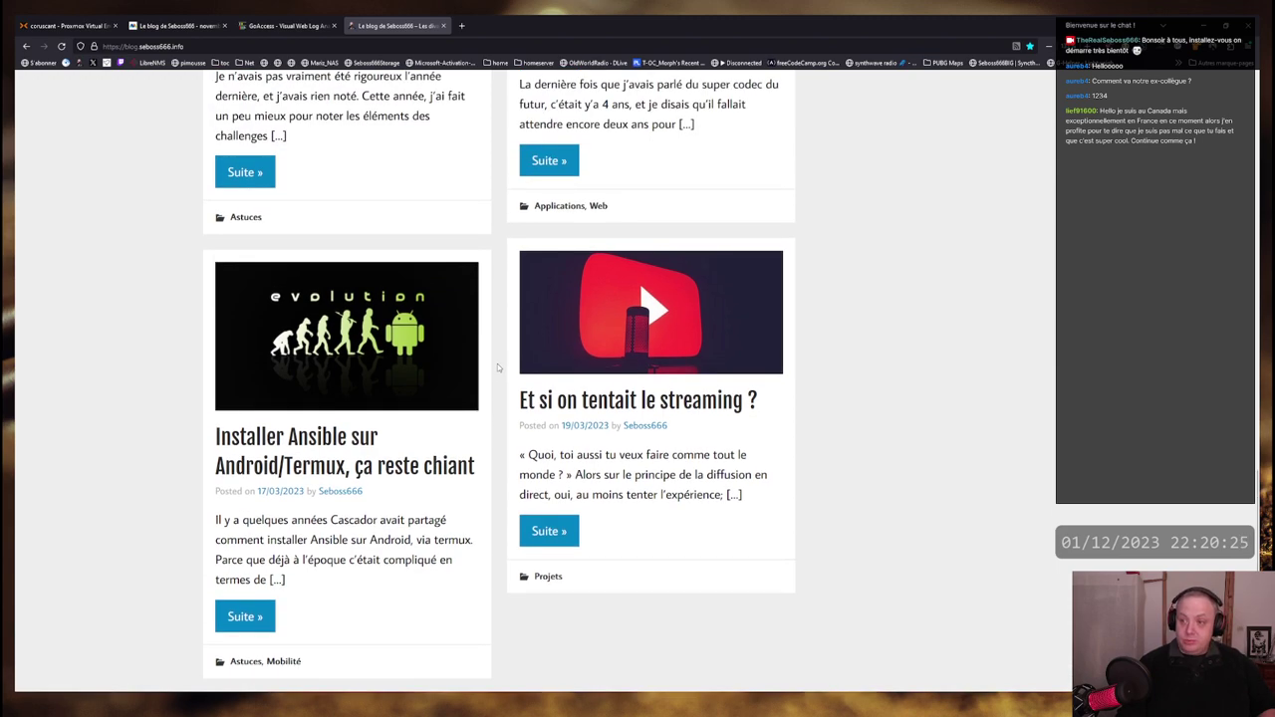
{"action": "scroll", "coordinate": [497, 366], "scroll_direction": "up", "scroll_amount": 2}
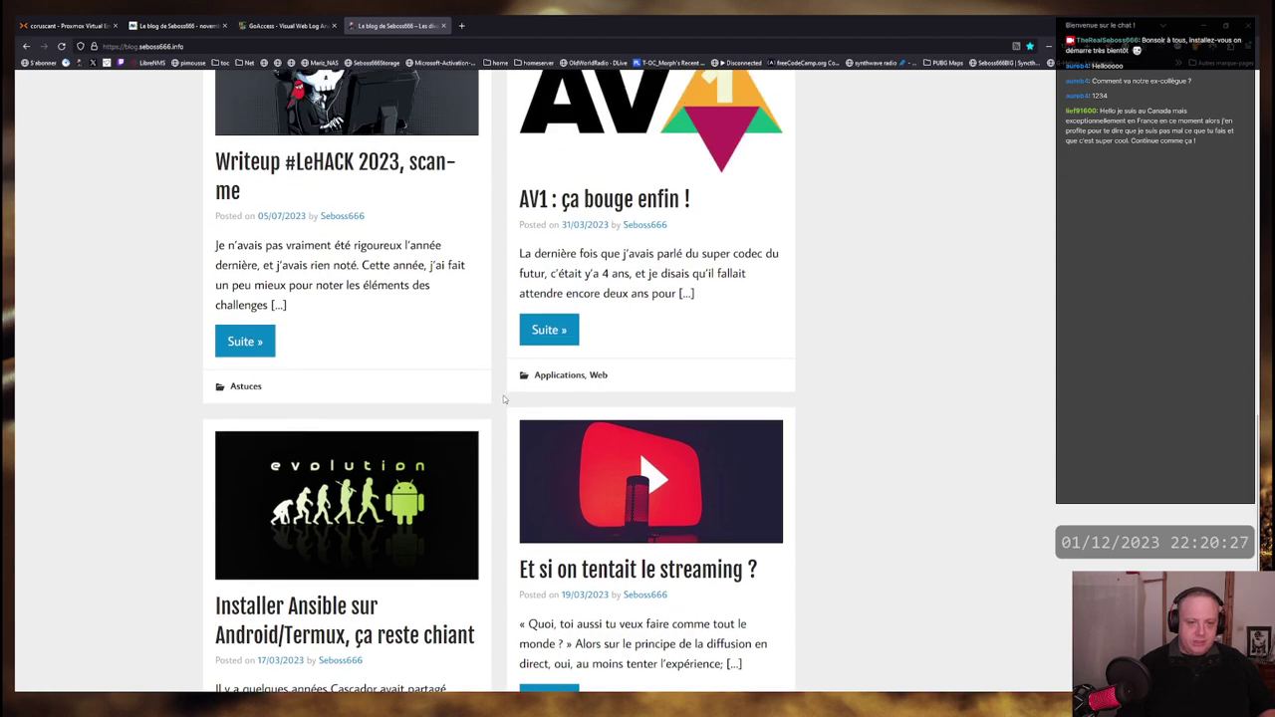
{"action": "scroll", "coordinate": [498, 396], "scroll_direction": "down", "scroll_amount": 1}
{"action": "scroll", "coordinate": [495, 392], "scroll_direction": "up", "scroll_amount": 1}
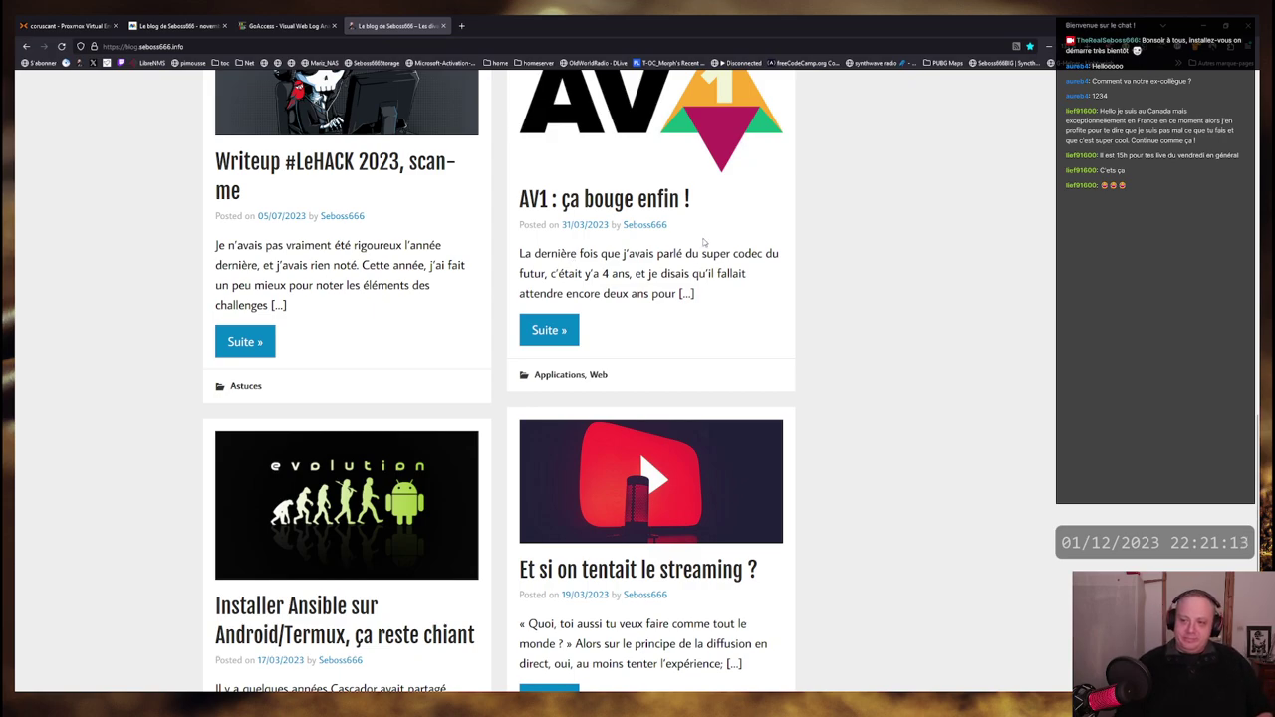
{"action": "left_click_drag", "start_coordinate": [520, 253], "coordinate": [690, 299]}
{"action": "left_click", "coordinate": [687, 297]}
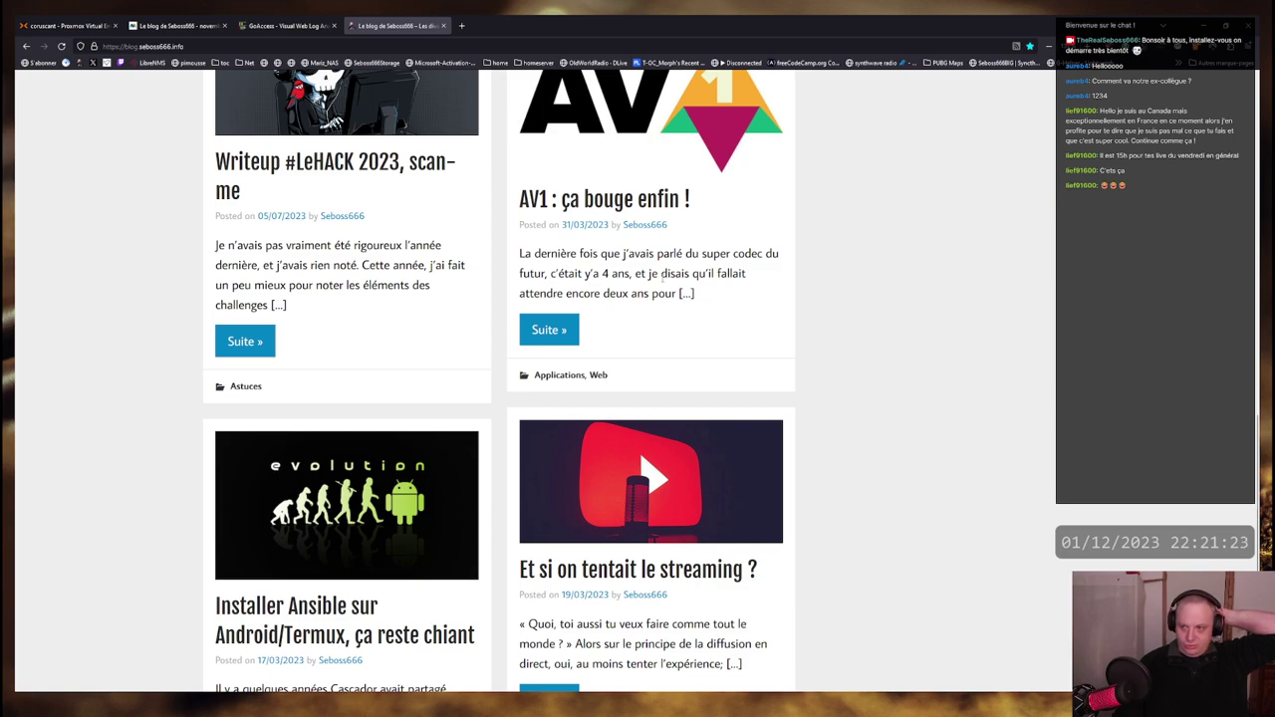
{"action": "mouse_move", "coordinate": [520, 256]}
{"action": "left_mouse_down"}
{"action": "mouse_move", "coordinate": [653, 275]}
{"action": "mouse_move", "coordinate": [682, 292]}
{"action": "mouse_move", "coordinate": [538, 261]}
{"action": "left_mouse_up"}
{"action": "left_click", "coordinate": [538, 261]}
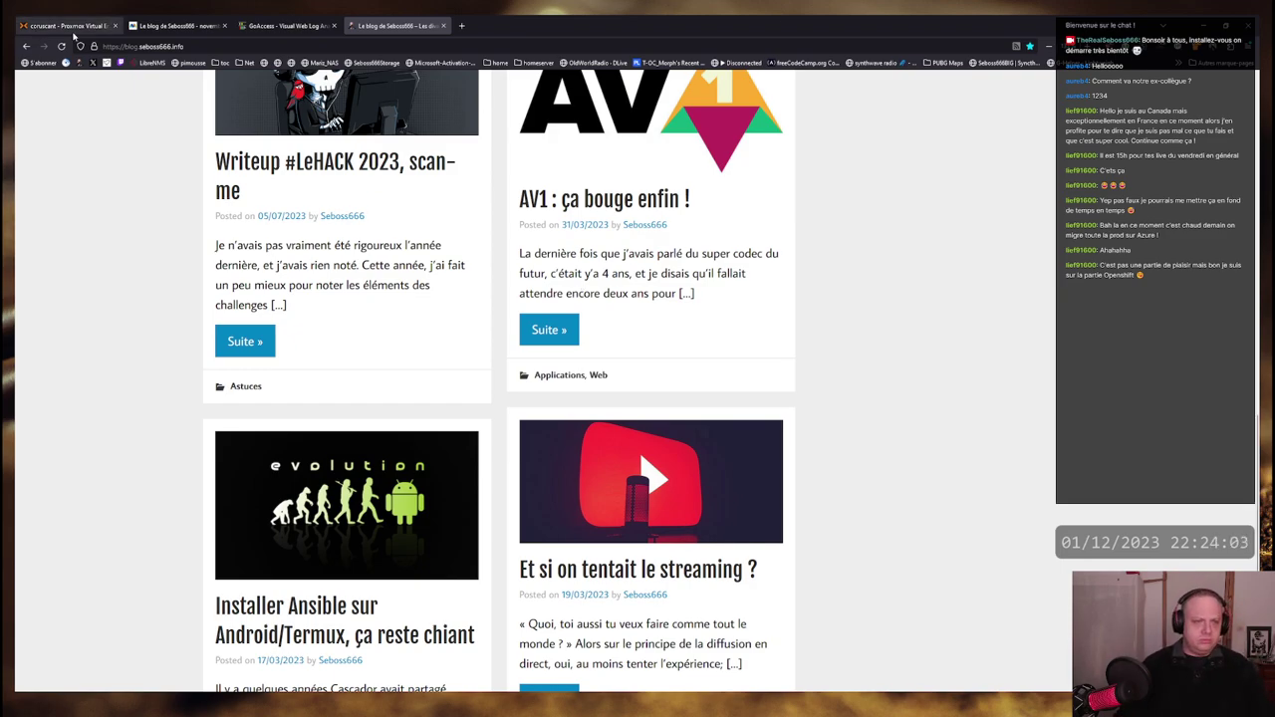
- Search Qwant for 'openshift azure' from the address bar
{"action": "left_click", "coordinate": [278, 42]}
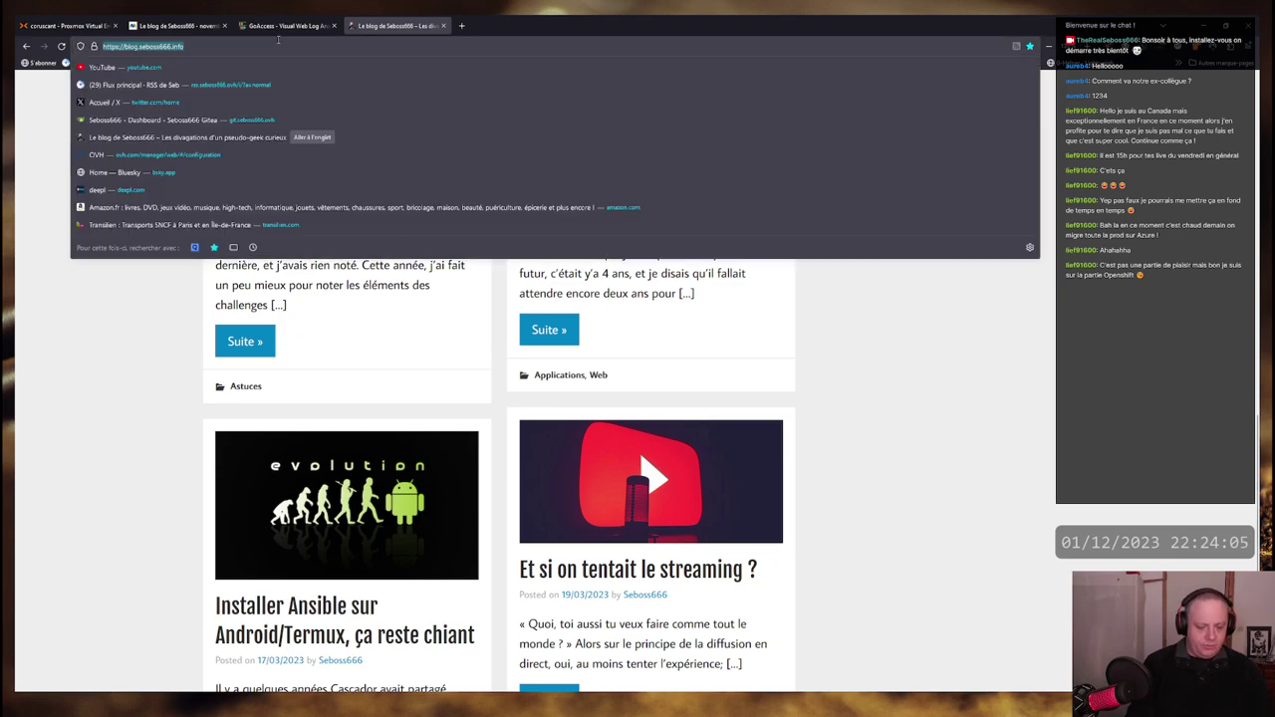
{"action": "type", "text": "opens"}
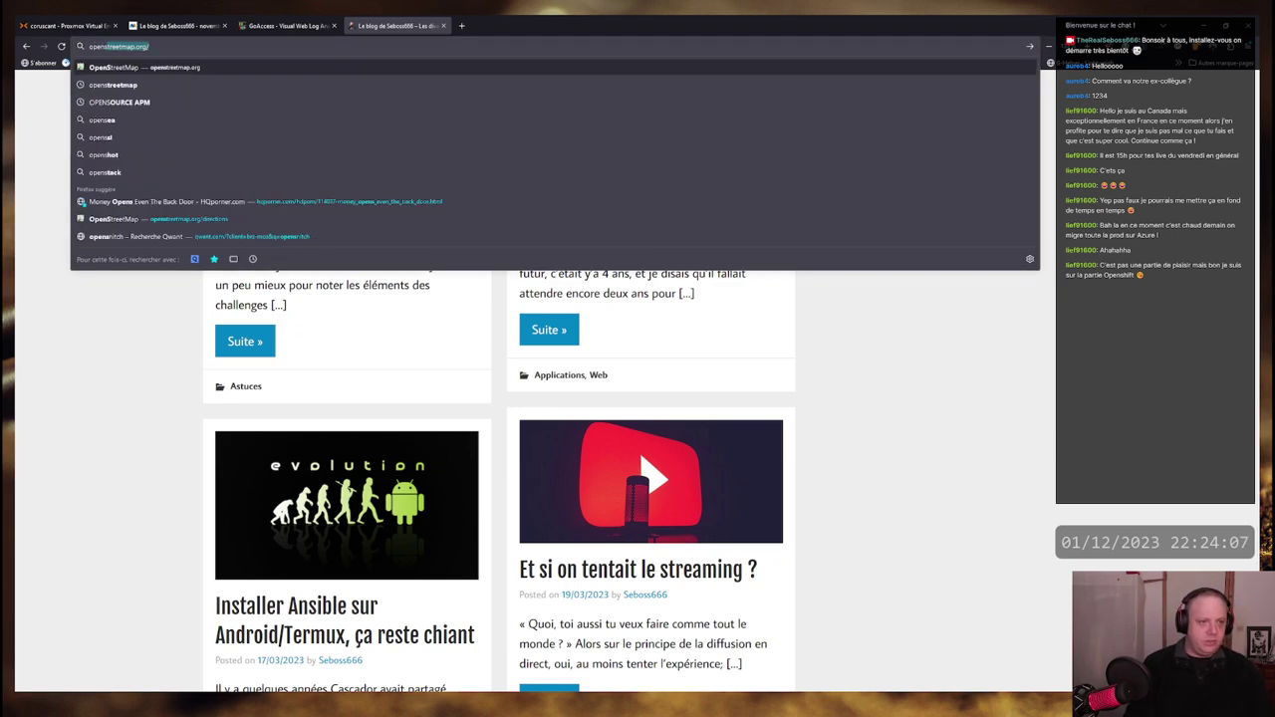
{"action": "type", "text": "hift"}
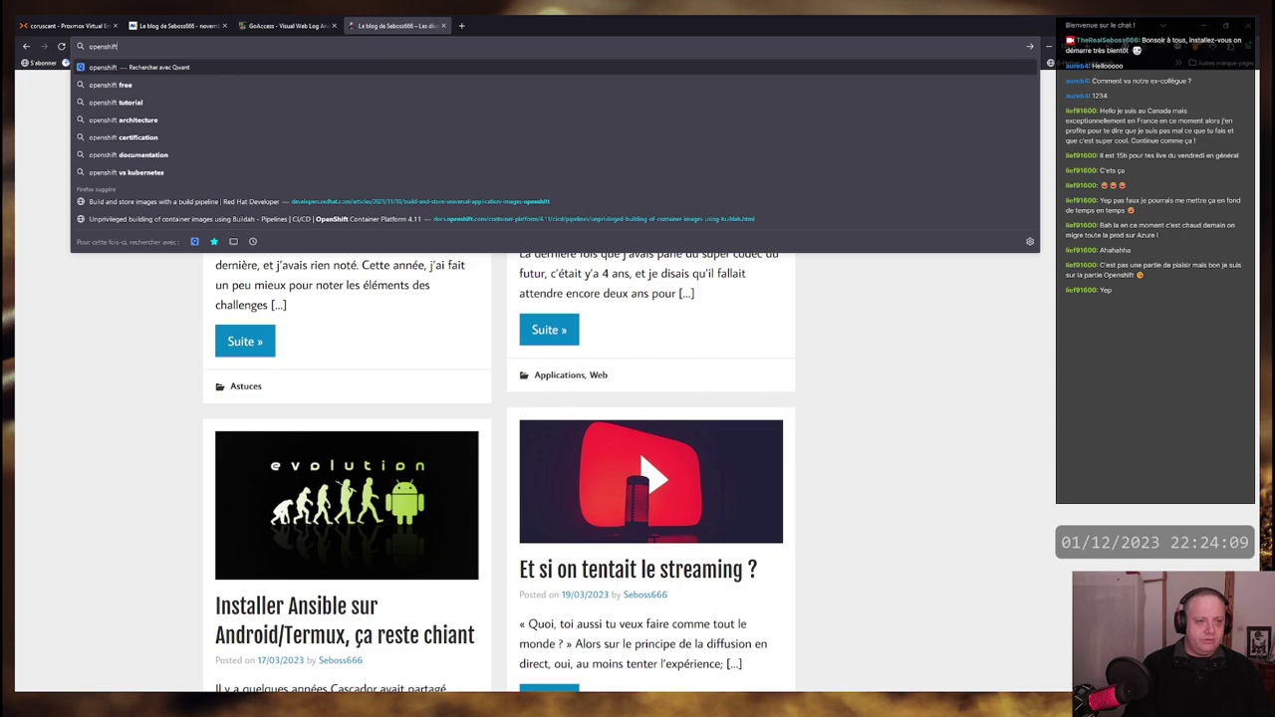
{"action": "type", "text": " a"}
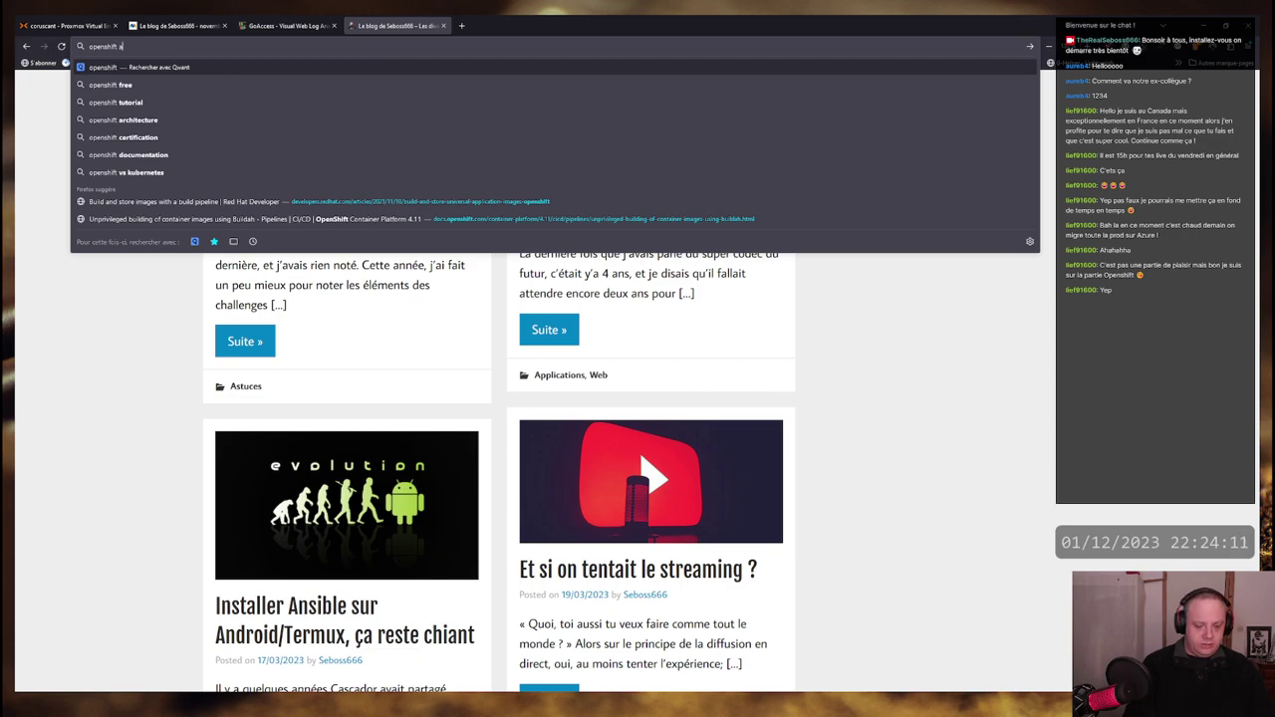
{"action": "type", "text": "zure"}
{"action": "key", "text": "Return"}
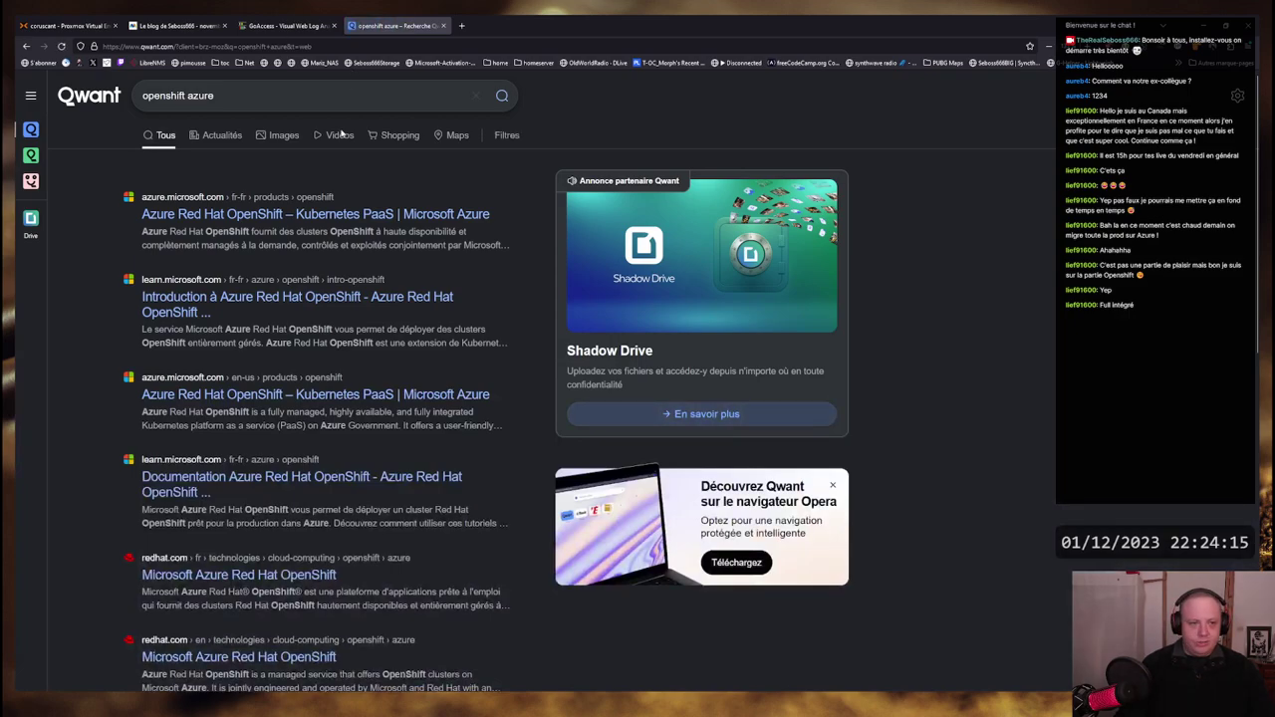
- Open the 'Azure Red Hat OpenShift – Kubernetes PaaS | Microsoft Azure' result and scroll down slightly
{"action": "left_click", "coordinate": [208, 214]}
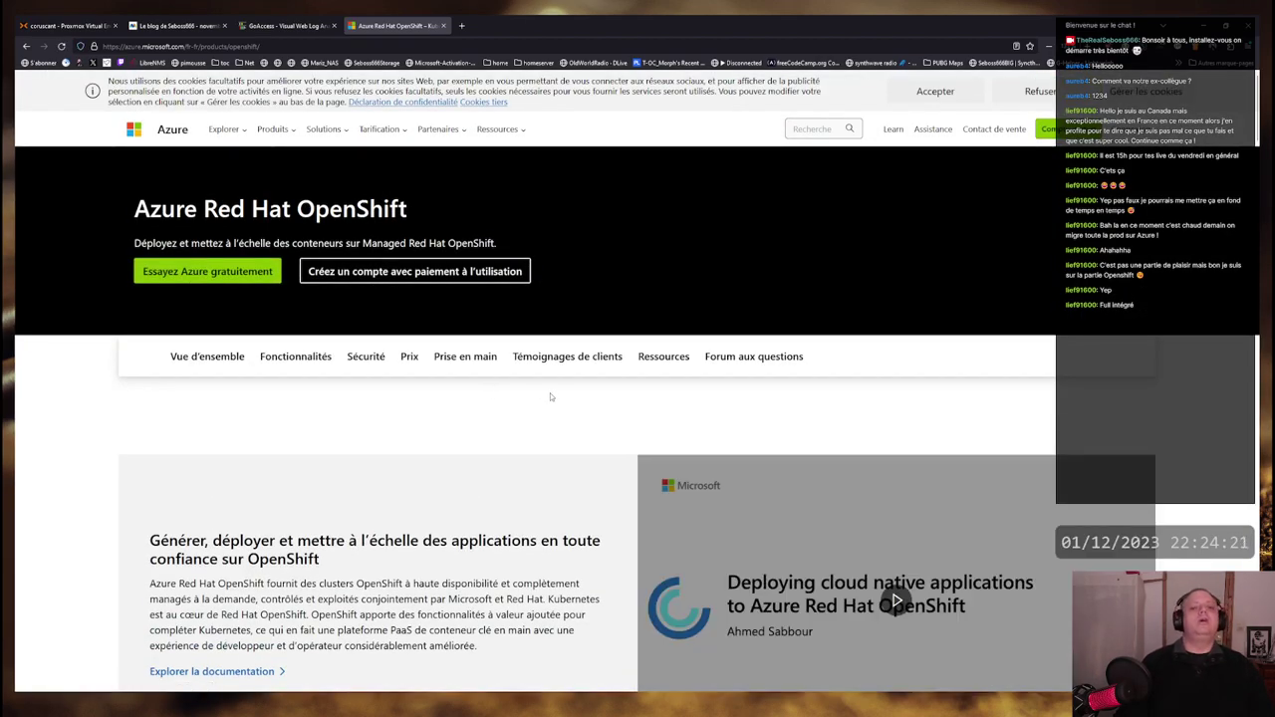
{"action": "scroll", "coordinate": [548, 369], "scroll_direction": "down", "scroll_amount": 2}
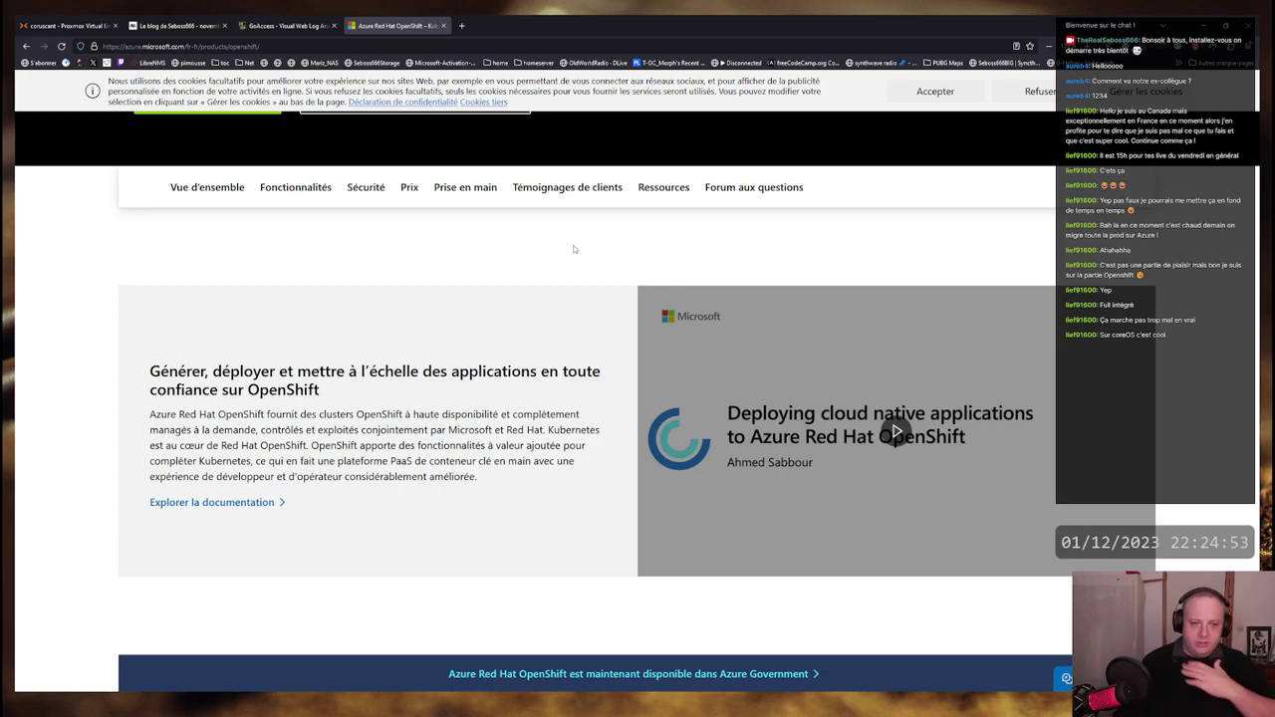
- Read the OpenShift introduction, high-availability clusters phrase and fully managed clusters description
{"action": "scroll", "coordinate": [283, 319], "scroll_direction": "down", "scroll_amount": 3}
{"action": "left_click_drag", "start_coordinate": [164, 139], "coordinate": [307, 139]}
{"action": "left_click_drag", "start_coordinate": [154, 164], "coordinate": [438, 196]}
{"action": "left_click", "coordinate": [340, 159]}
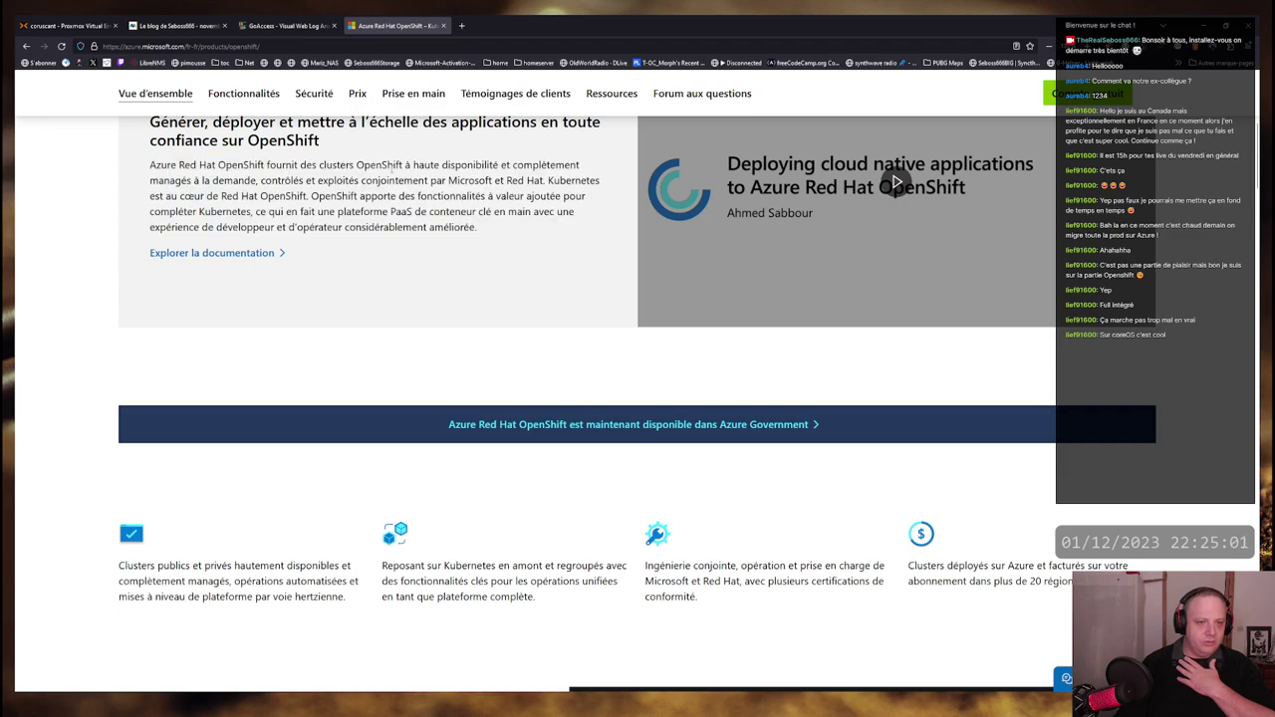
{"action": "left_click_drag", "start_coordinate": [357, 165], "coordinate": [508, 166]}
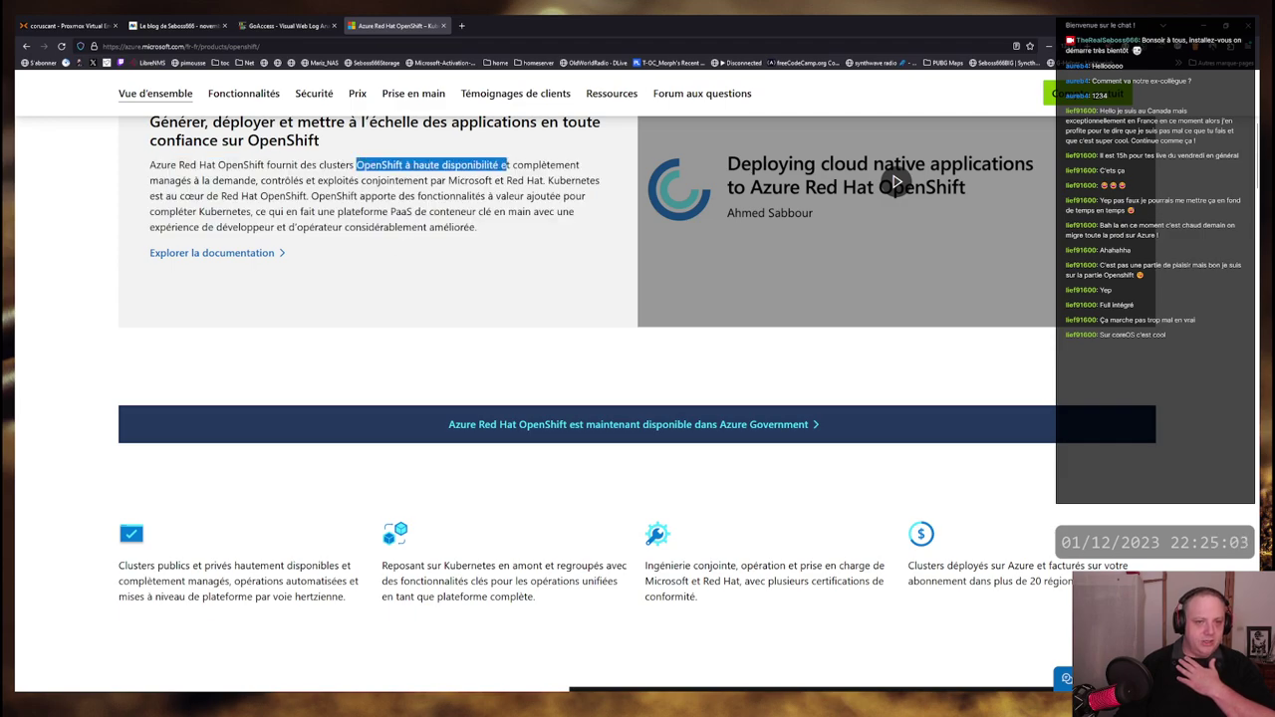
{"action": "left_click", "coordinate": [165, 177]}
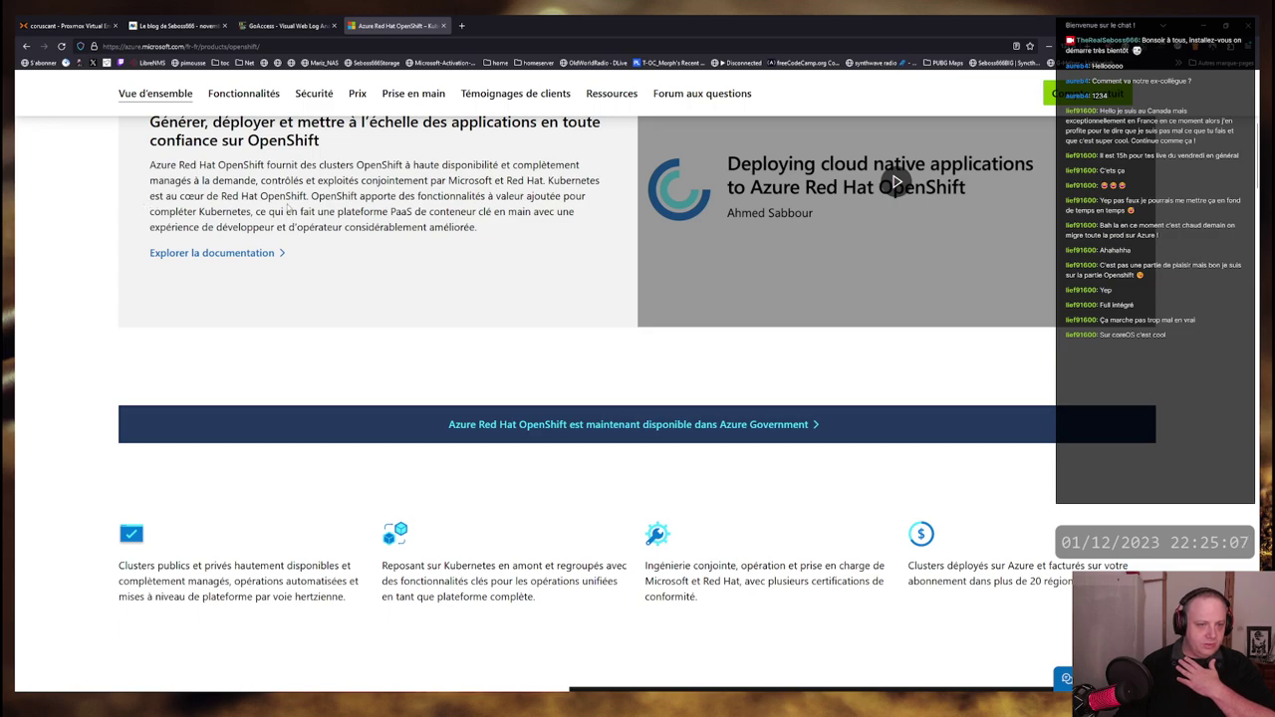
{"action": "scroll", "coordinate": [495, 206], "scroll_direction": "down", "scroll_amount": 2}
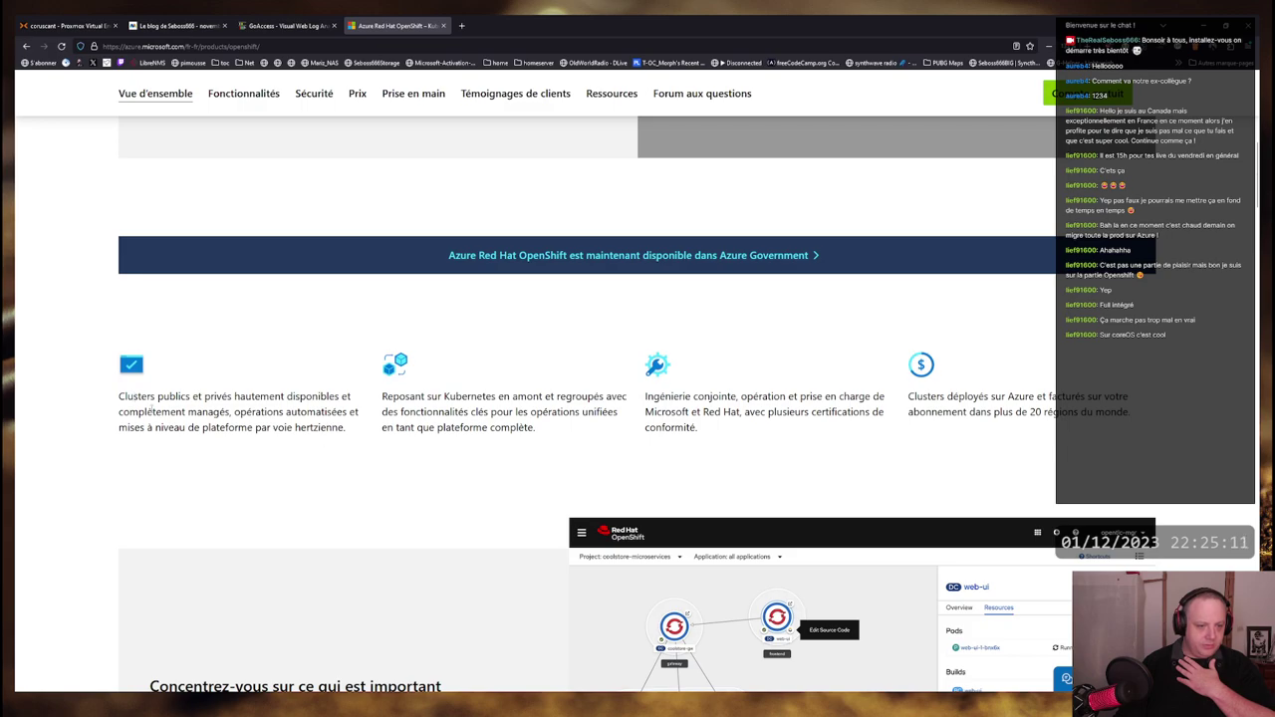
{"action": "left_click_drag", "start_coordinate": [129, 411], "coordinate": [358, 416]}
{"action": "left_click", "coordinate": [358, 416]}
- Scroll back and forth through the OpenShift feature sections
{"action": "scroll", "coordinate": [243, 404], "scroll_direction": "down", "scroll_amount": 3}
{"action": "scroll", "coordinate": [243, 404], "scroll_direction": "up", "scroll_amount": 2}
{"action": "scroll", "coordinate": [326, 322], "scroll_direction": "down", "scroll_amount": 3}
{"action": "scroll", "coordinate": [334, 312], "scroll_direction": "down", "scroll_amount": 2}
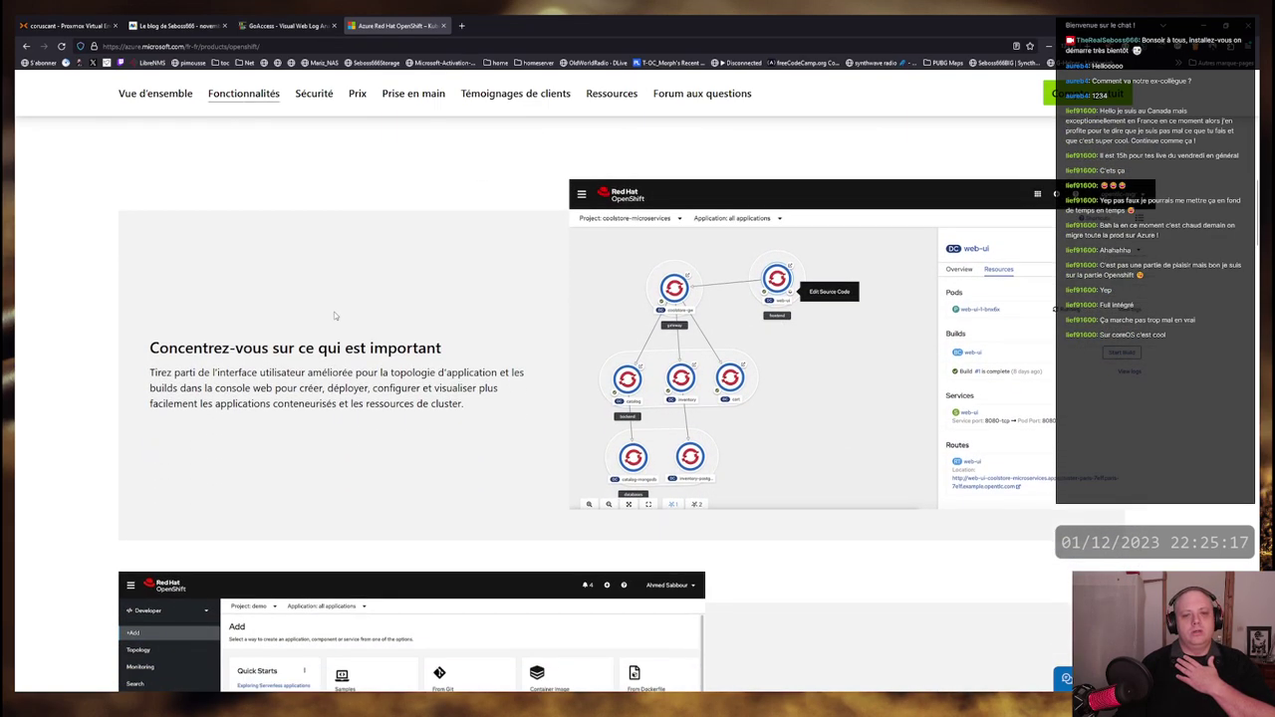
{"action": "scroll", "coordinate": [334, 312], "scroll_direction": "down", "scroll_amount": 5}
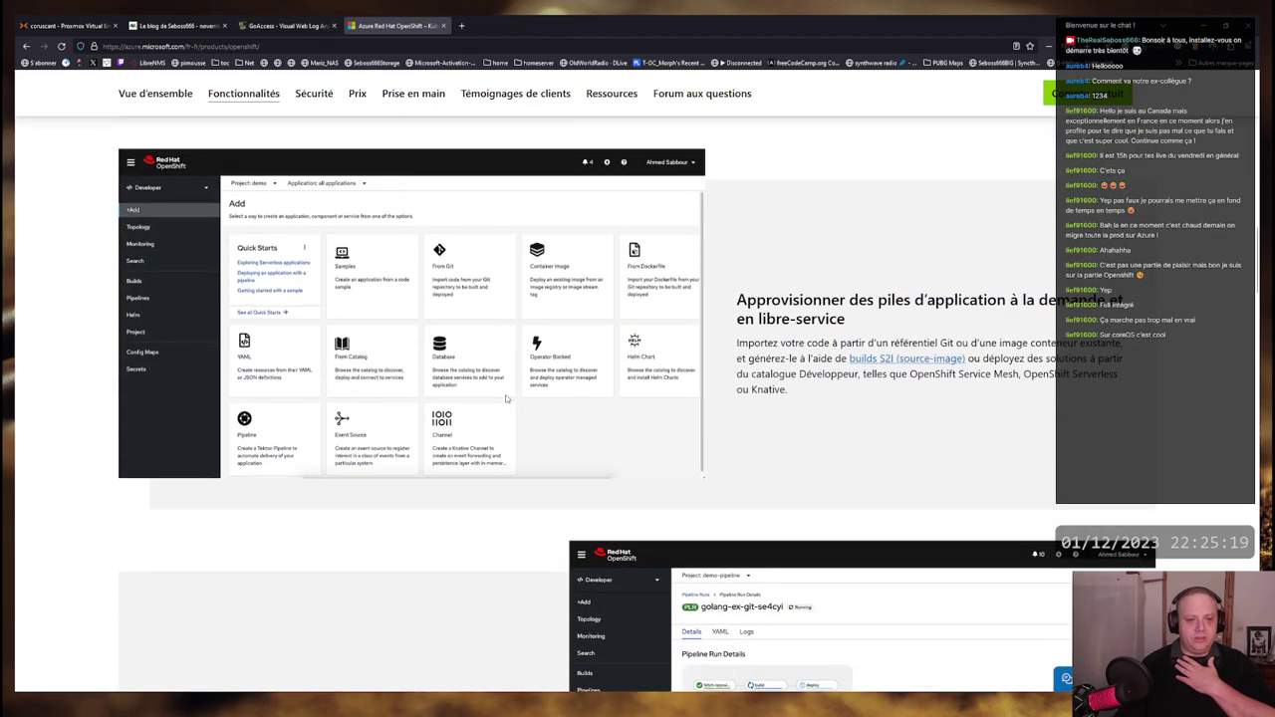
{"action": "scroll", "coordinate": [505, 399], "scroll_direction": "up", "scroll_amount": 5}
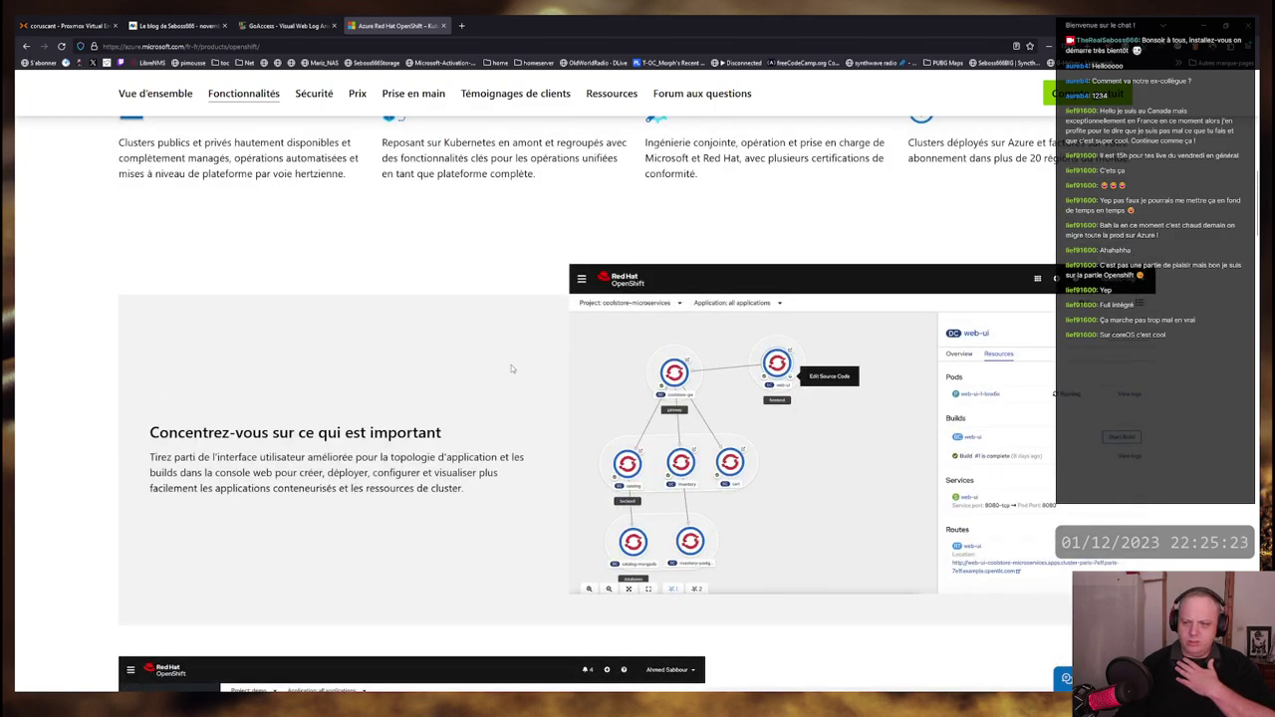
{"action": "scroll", "coordinate": [511, 365], "scroll_direction": "down", "scroll_amount": 14}
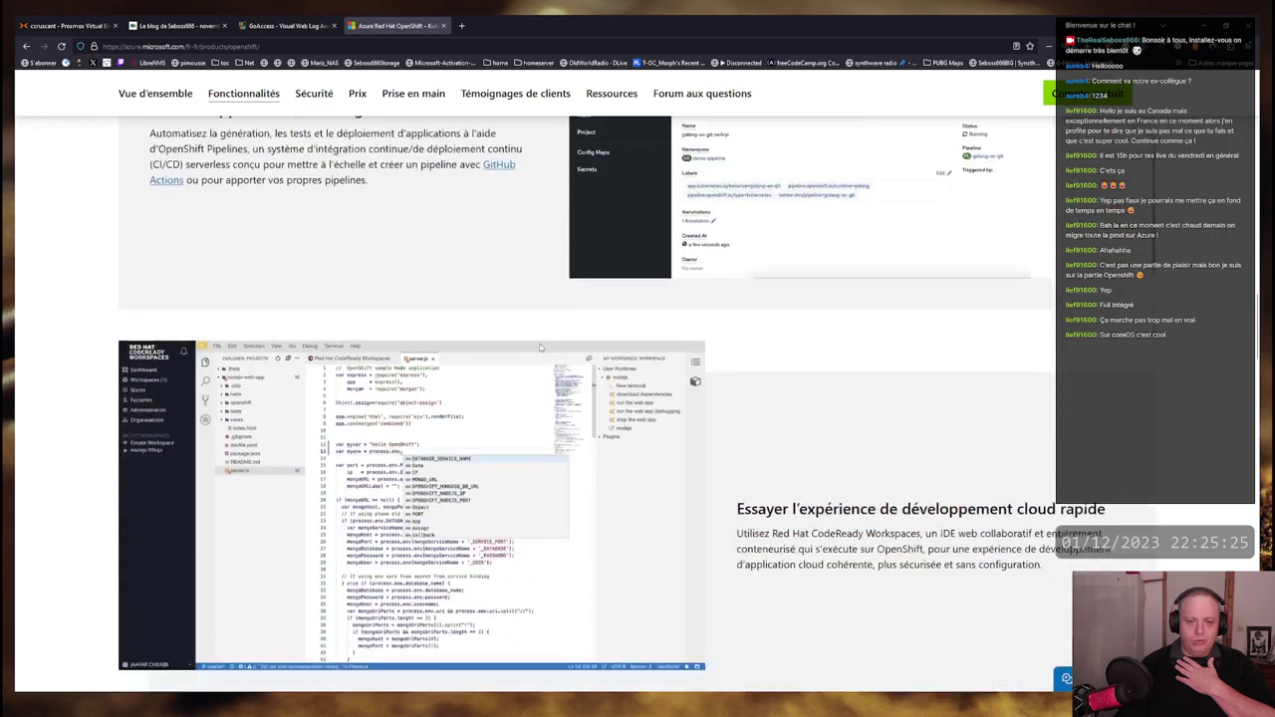
{"action": "scroll", "coordinate": [540, 347], "scroll_direction": "up", "scroll_amount": 1}
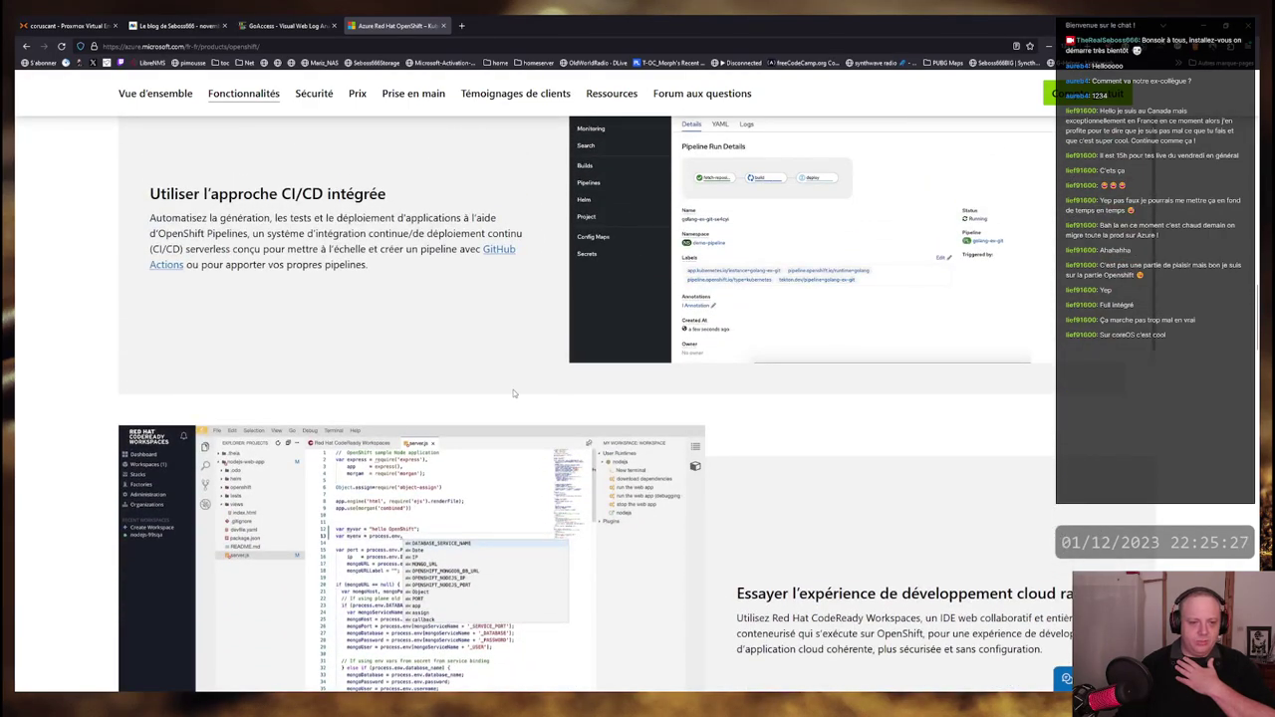
{"action": "scroll", "coordinate": [513, 390], "scroll_direction": "up", "scroll_amount": 4}
{"action": "scroll", "coordinate": [517, 364], "scroll_direction": "down", "scroll_amount": 3}
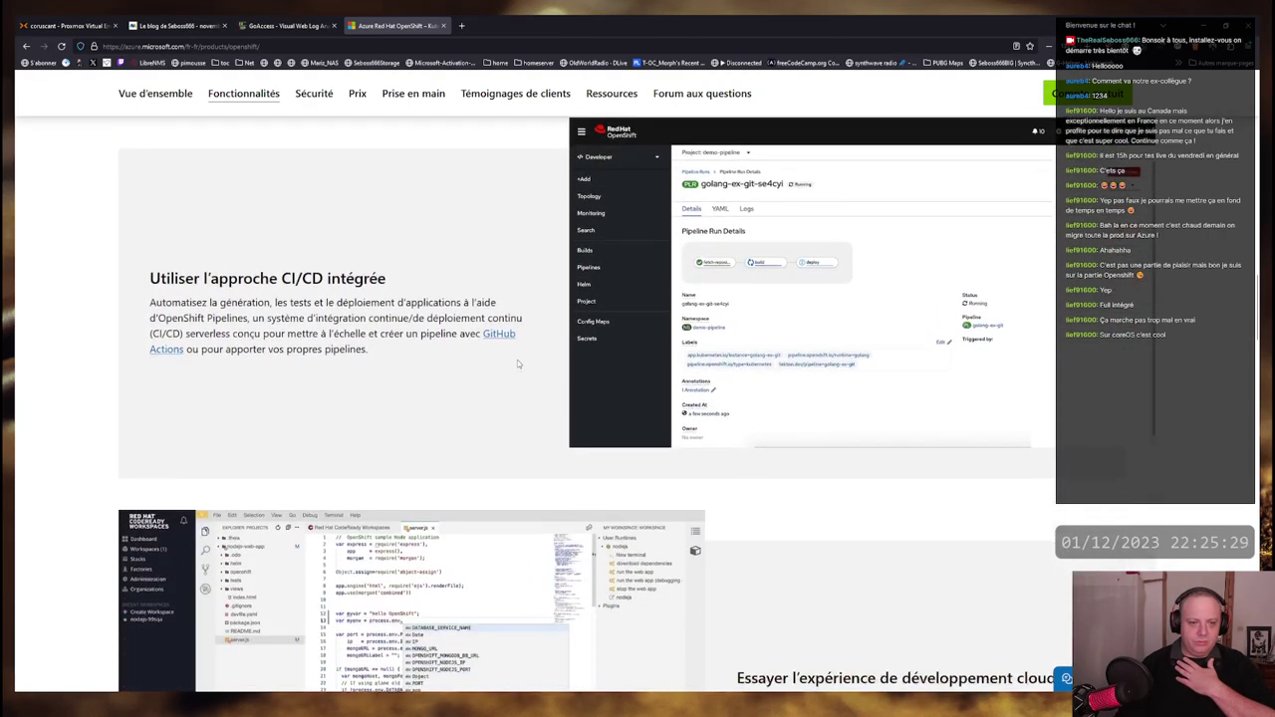
{"action": "scroll", "coordinate": [477, 197], "scroll_direction": "down", "scroll_amount": 3}
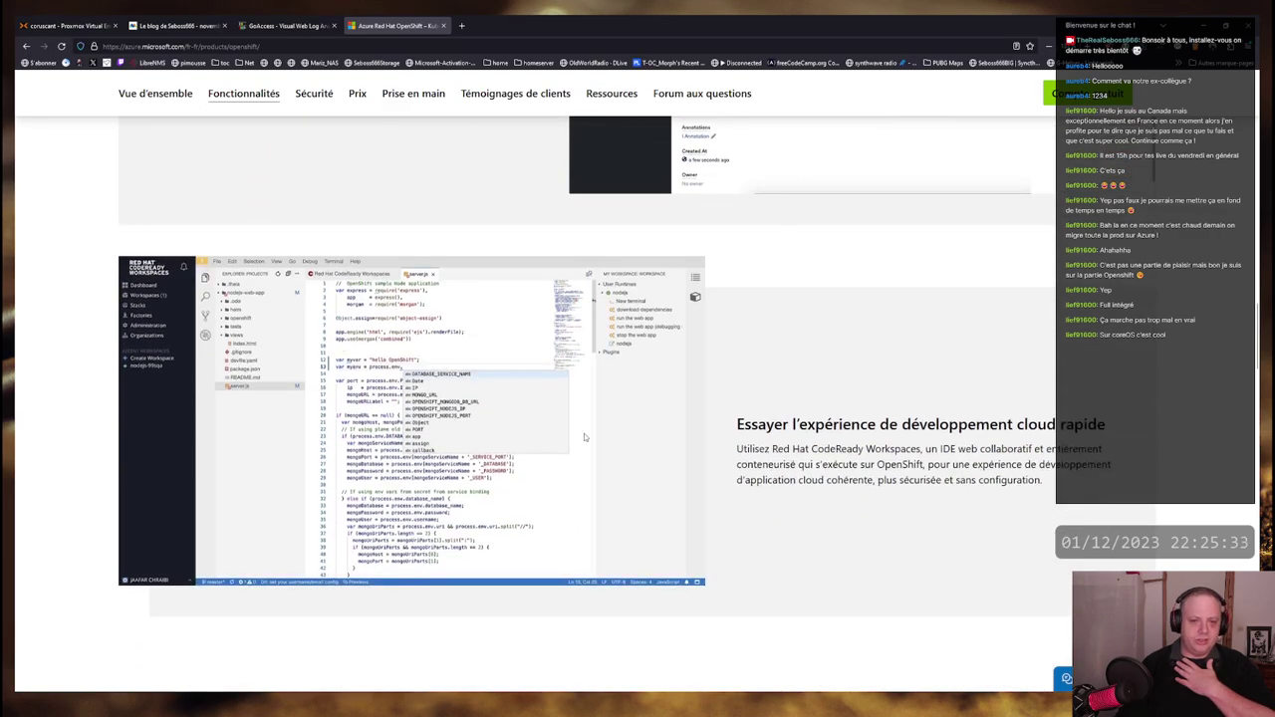
{"action": "scroll", "coordinate": [587, 438], "scroll_direction": "up", "scroll_amount": 3}
- Read the CI/CD paragraph, briefly selecting its text
{"action": "left_click_drag", "start_coordinate": [148, 302], "coordinate": [199, 304]}
{"action": "left_click", "coordinate": [403, 354]}
{"action": "left_click", "coordinate": [438, 420]}
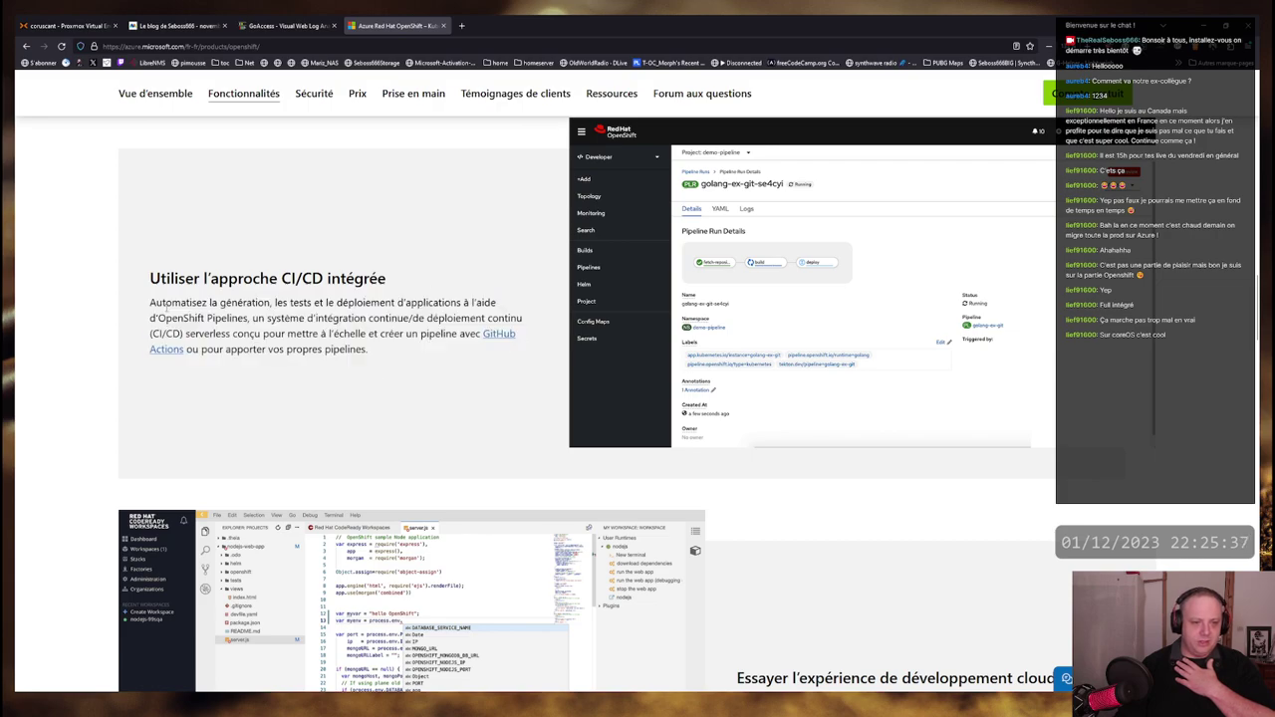
{"action": "scroll", "coordinate": [439, 421], "scroll_direction": "up", "scroll_amount": 3}
{"action": "scroll", "coordinate": [372, 370], "scroll_direction": "down", "scroll_amount": 1}
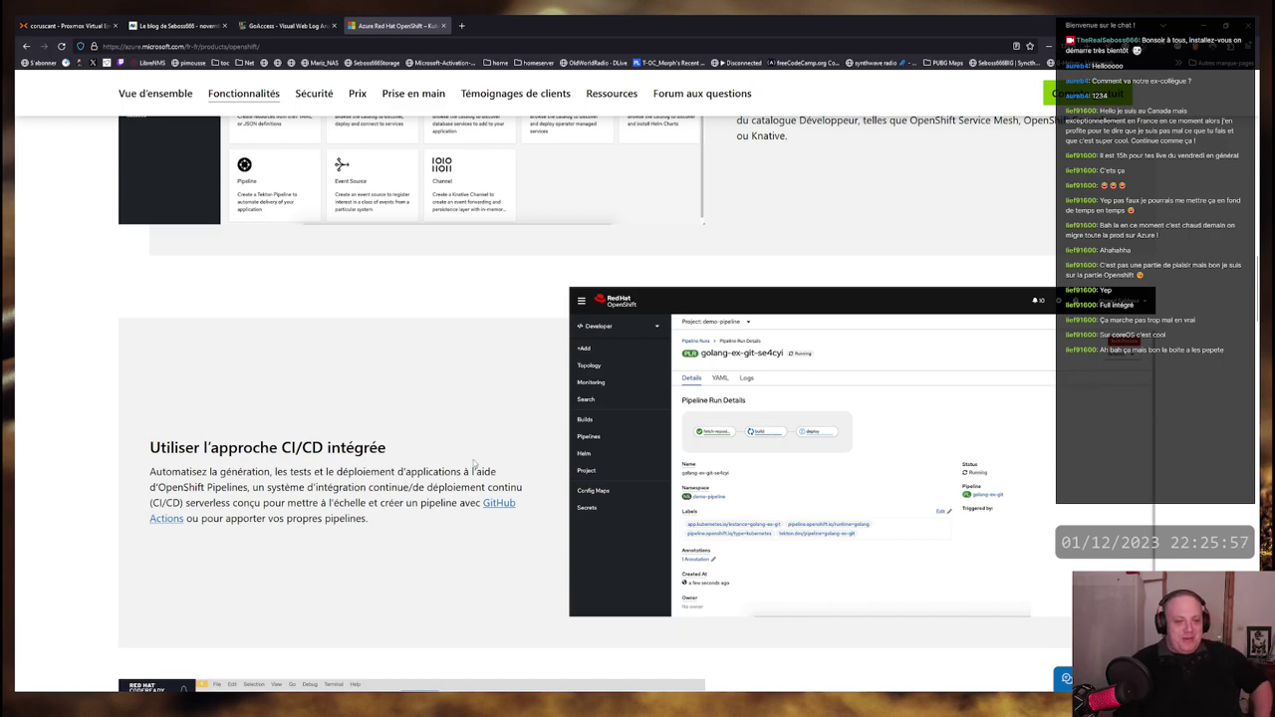
- Move down to the security screenshots and the 'Tarification flexible' pricing section
{"action": "scroll", "coordinate": [495, 400], "scroll_direction": "up", "scroll_amount": 4}
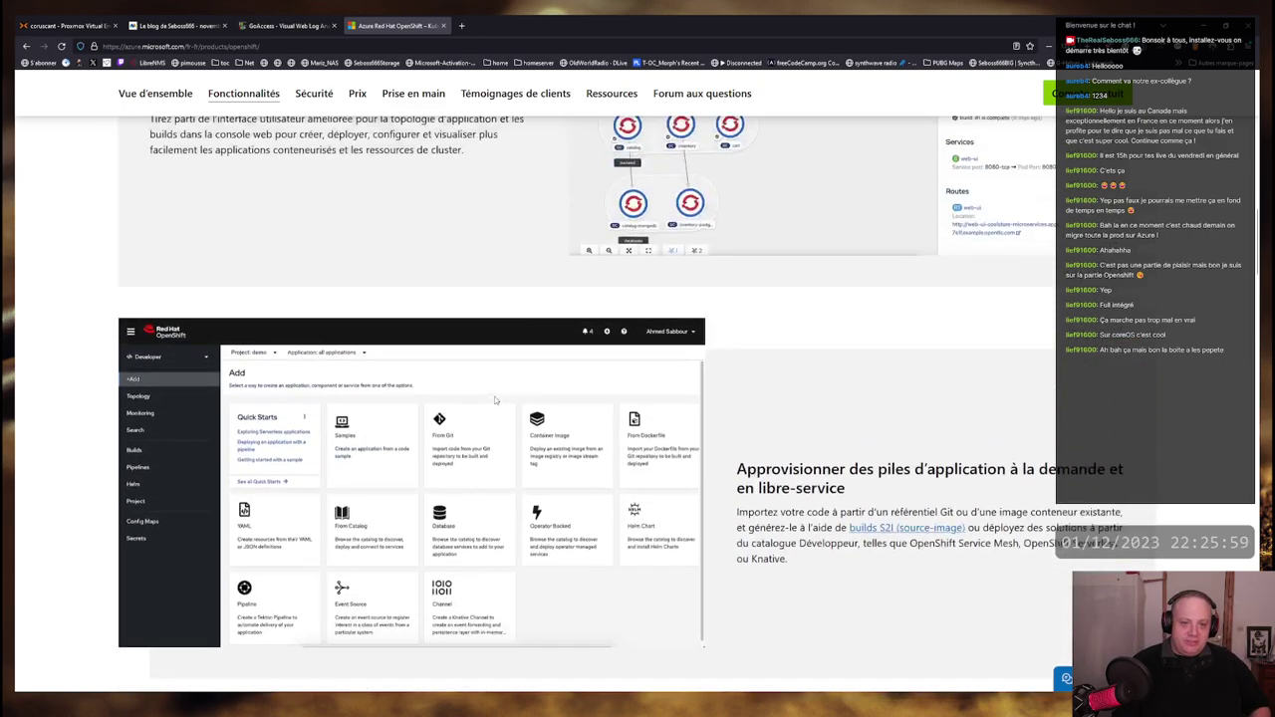
{"action": "scroll", "coordinate": [352, 407], "scroll_direction": "down", "scroll_amount": 3}
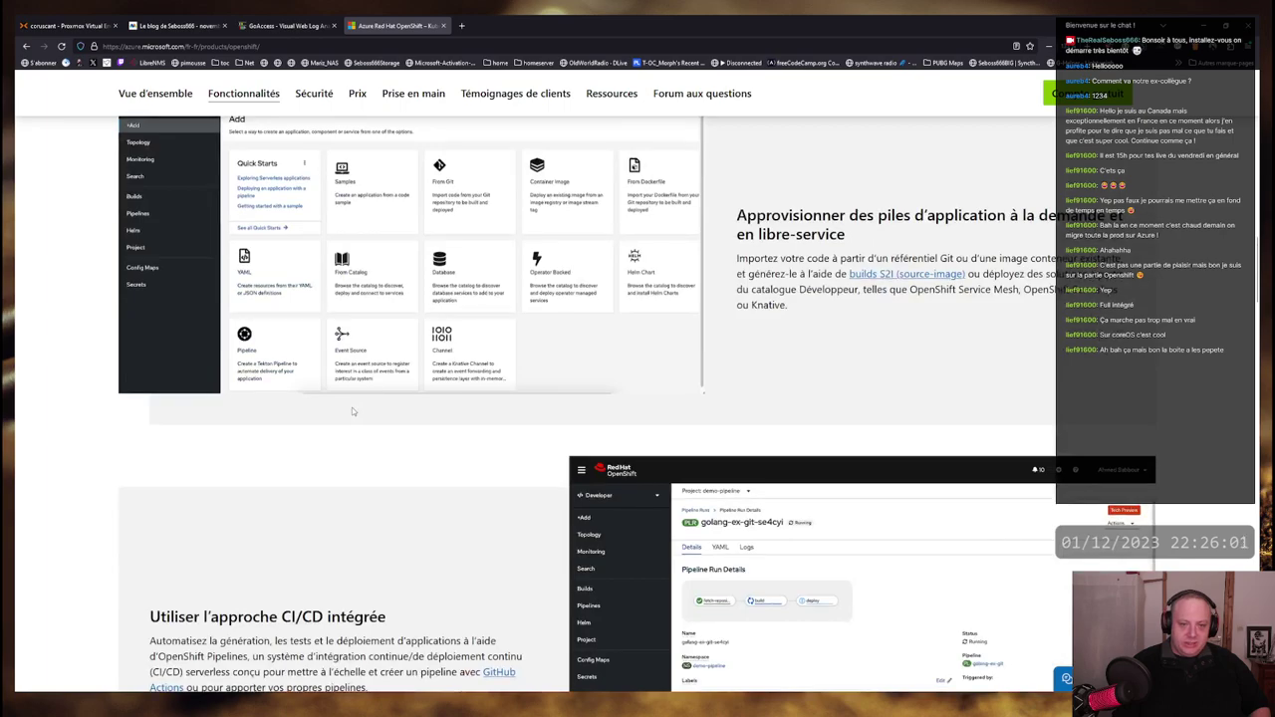
{"action": "scroll", "coordinate": [352, 407], "scroll_direction": "up", "scroll_amount": 1}
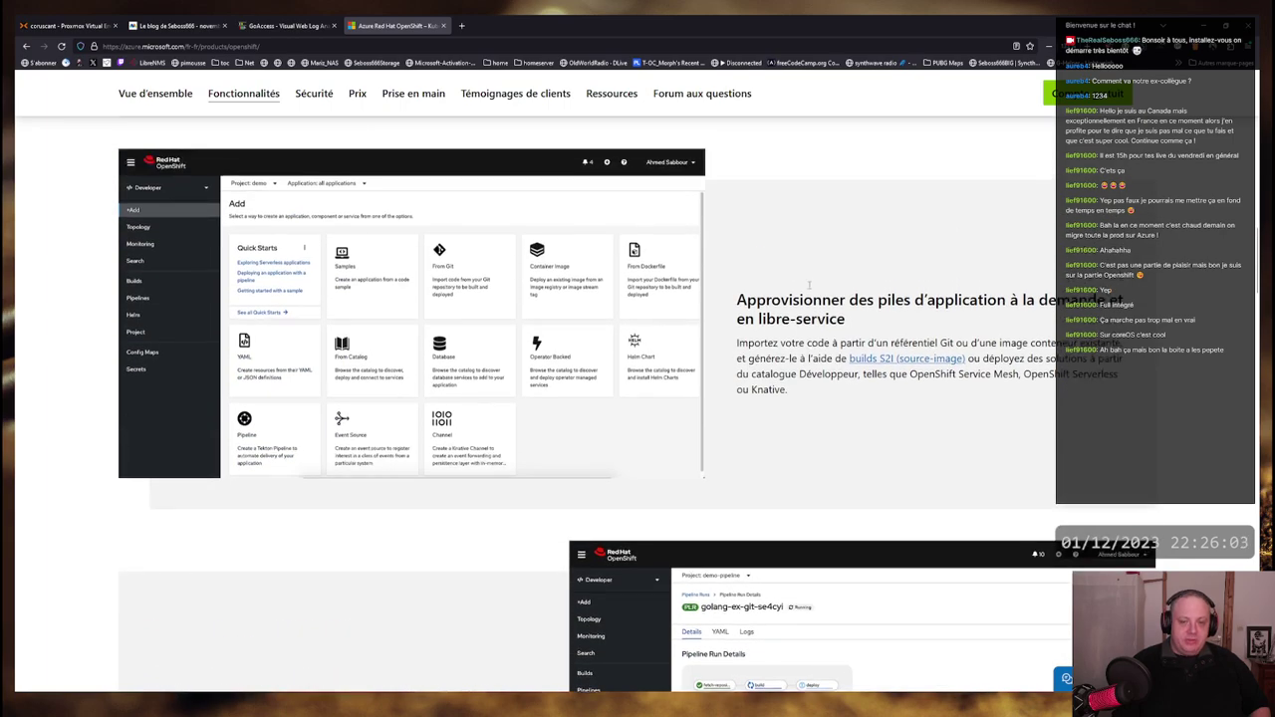
{"action": "scroll", "coordinate": [422, 333], "scroll_direction": "up", "scroll_amount": 2}
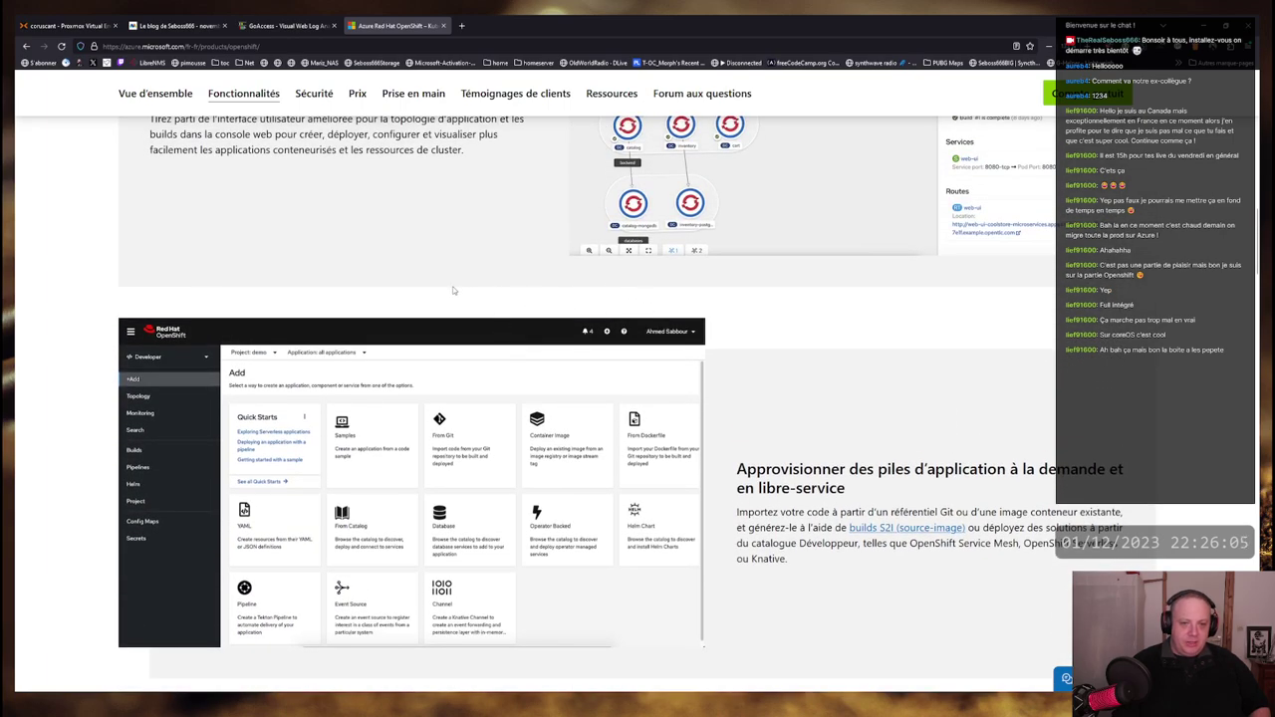
{"action": "scroll", "coordinate": [461, 289], "scroll_direction": "up", "scroll_amount": 4}
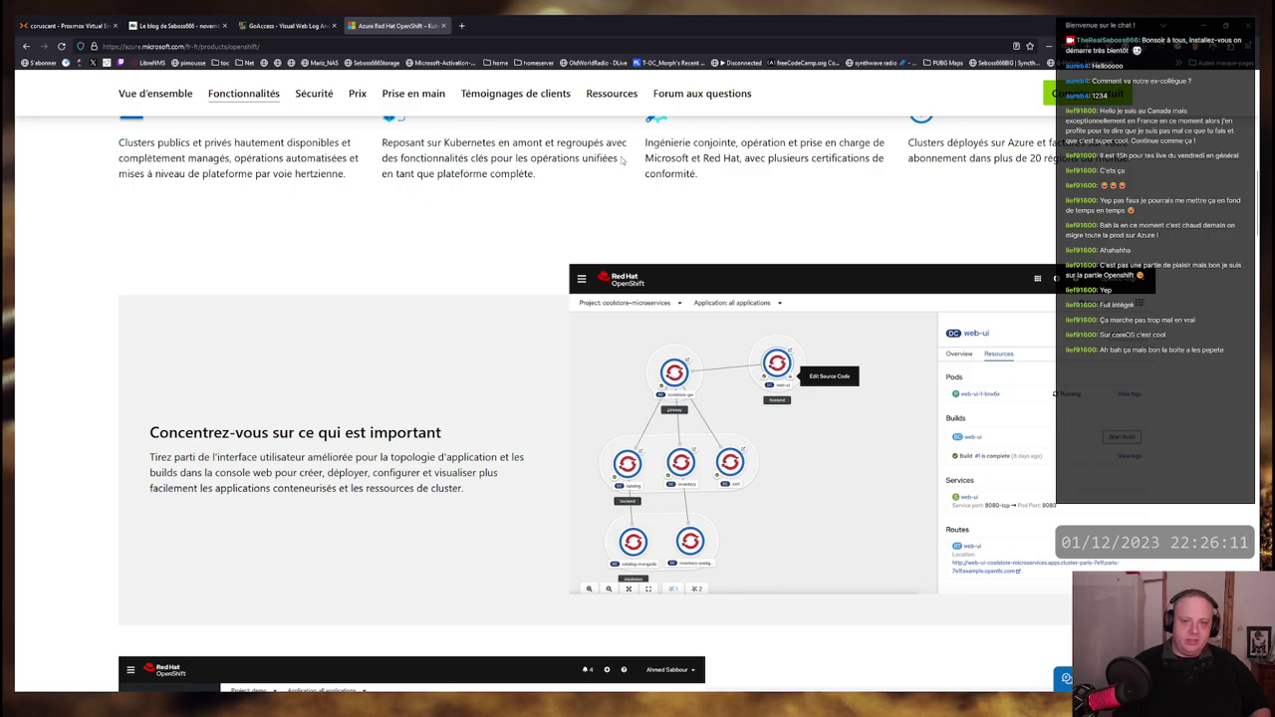
{"action": "scroll", "coordinate": [525, 256], "scroll_direction": "down", "scroll_amount": 5}
{"action": "scroll", "coordinate": [564, 366], "scroll_direction": "down", "scroll_amount": 15}
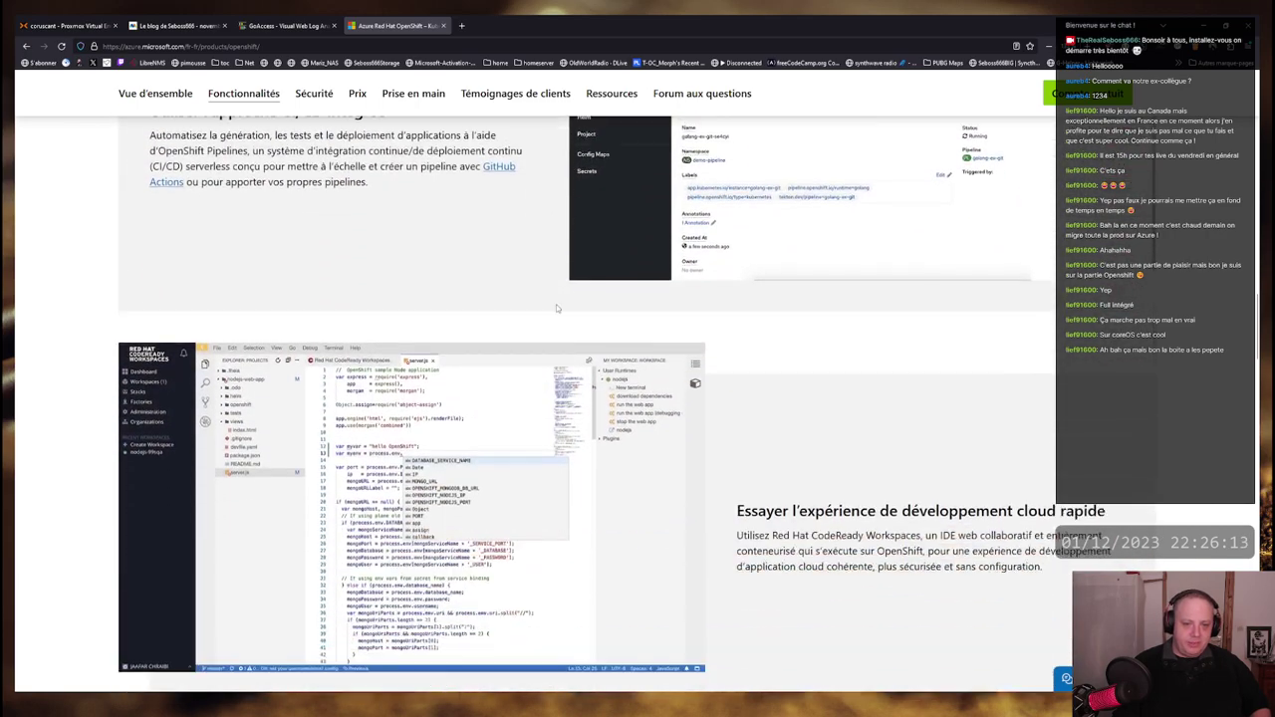
{"action": "scroll", "coordinate": [564, 366], "scroll_direction": "down", "scroll_amount": 3}
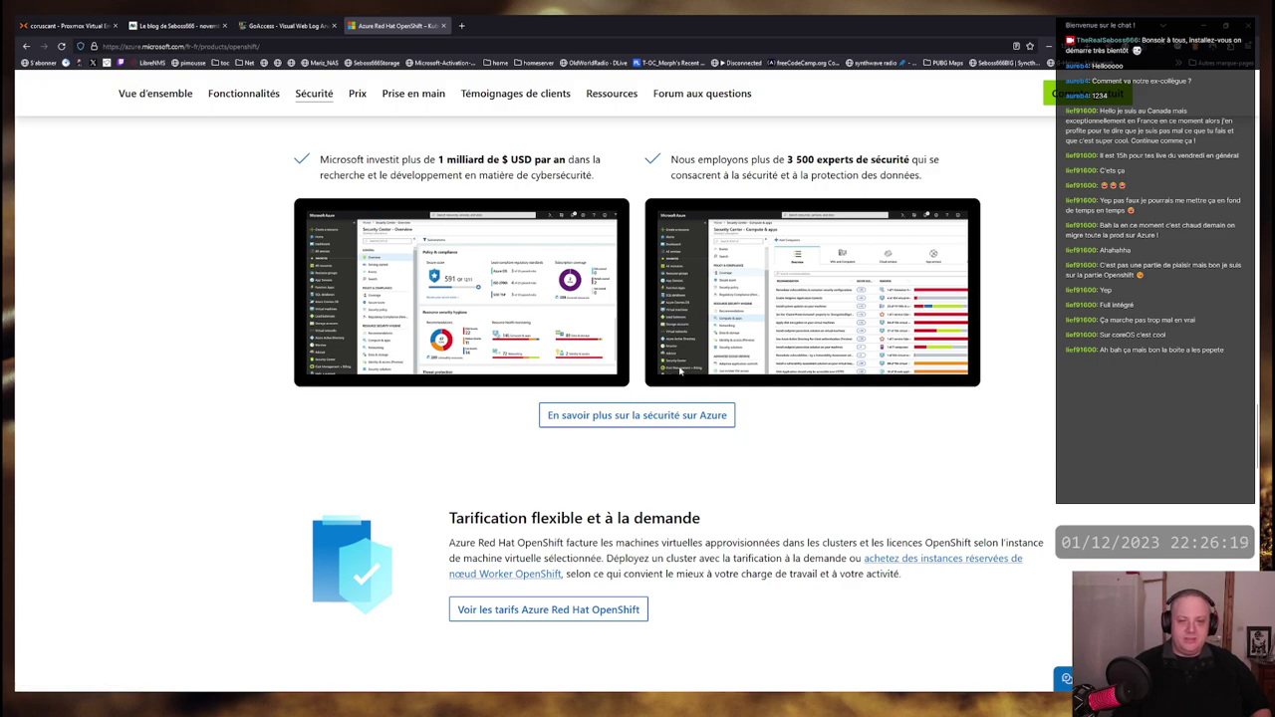
- Scroll up past the 'Fournir des applications' heading to the CI/CD pipeline screenshot
{"action": "scroll", "coordinate": [648, 398], "scroll_direction": "up", "scroll_amount": 3}
{"action": "scroll", "coordinate": [628, 445], "scroll_direction": "up", "scroll_amount": 3}
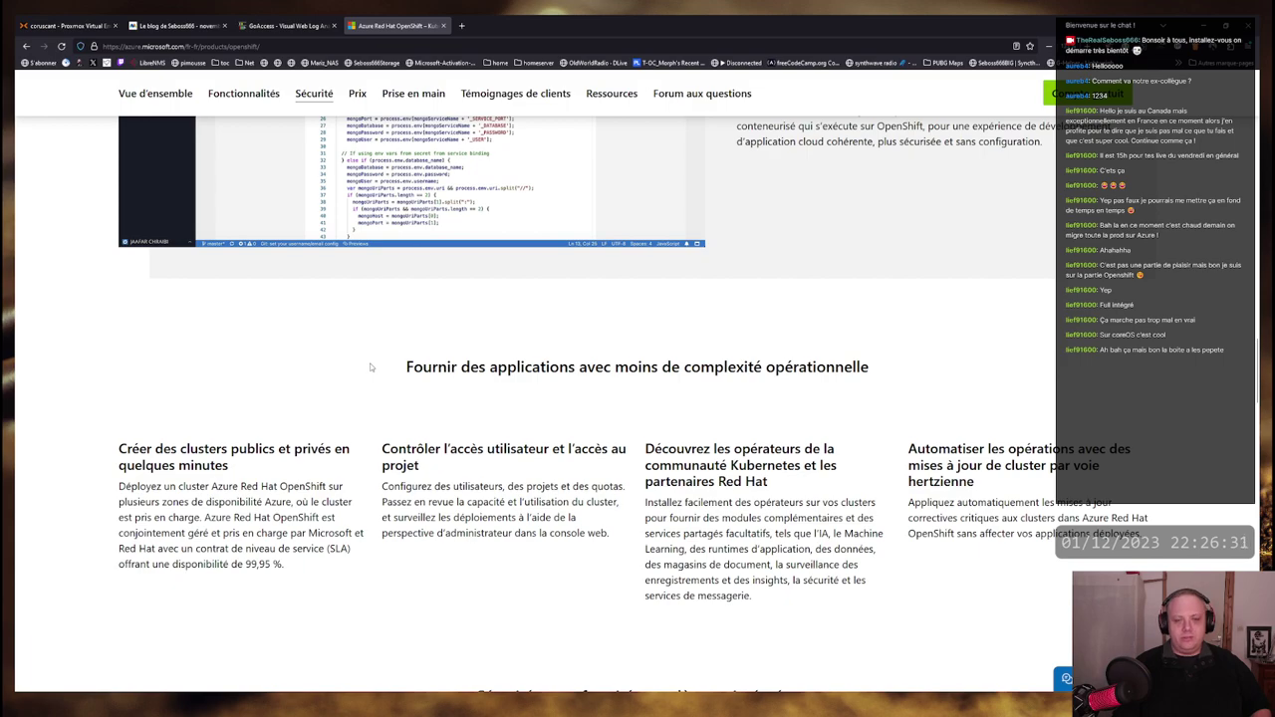
{"action": "left_click_drag", "start_coordinate": [377, 368], "coordinate": [877, 380]}
{"action": "left_click", "coordinate": [875, 371]}
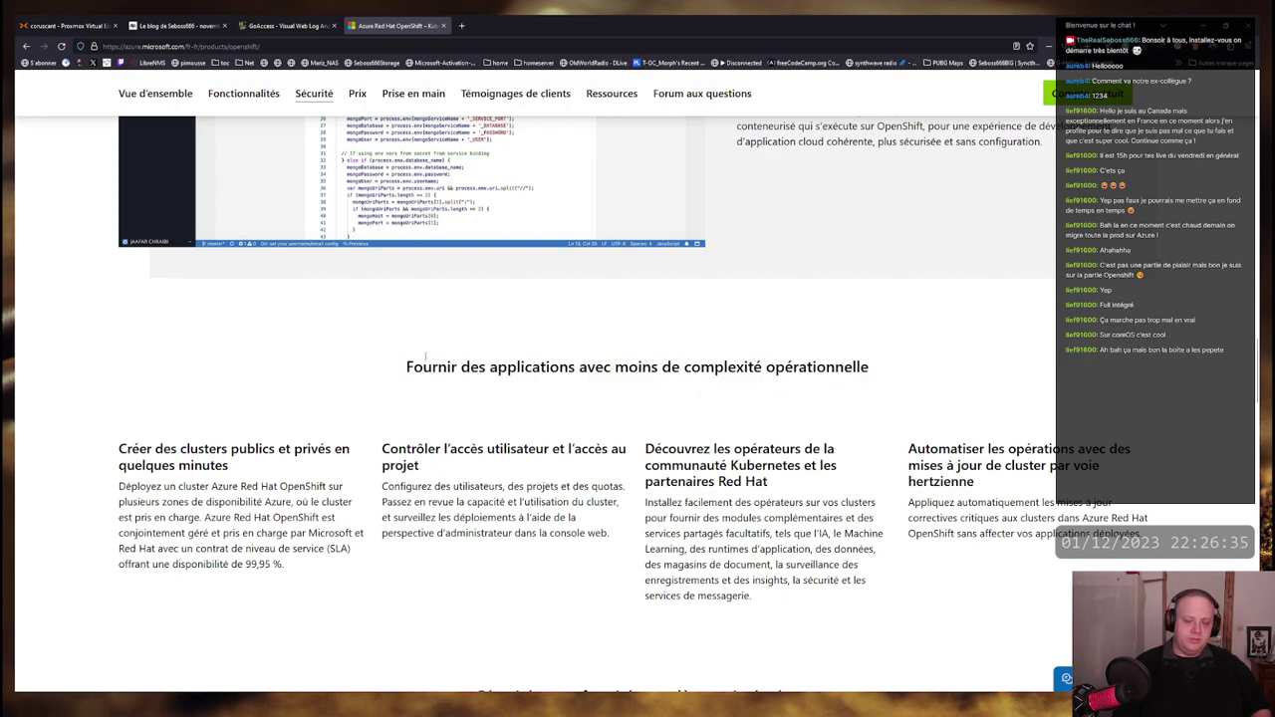
{"action": "scroll", "coordinate": [365, 405], "scroll_direction": "up", "scroll_amount": 1}
{"action": "scroll", "coordinate": [365, 405], "scroll_direction": "up", "scroll_amount": 4}
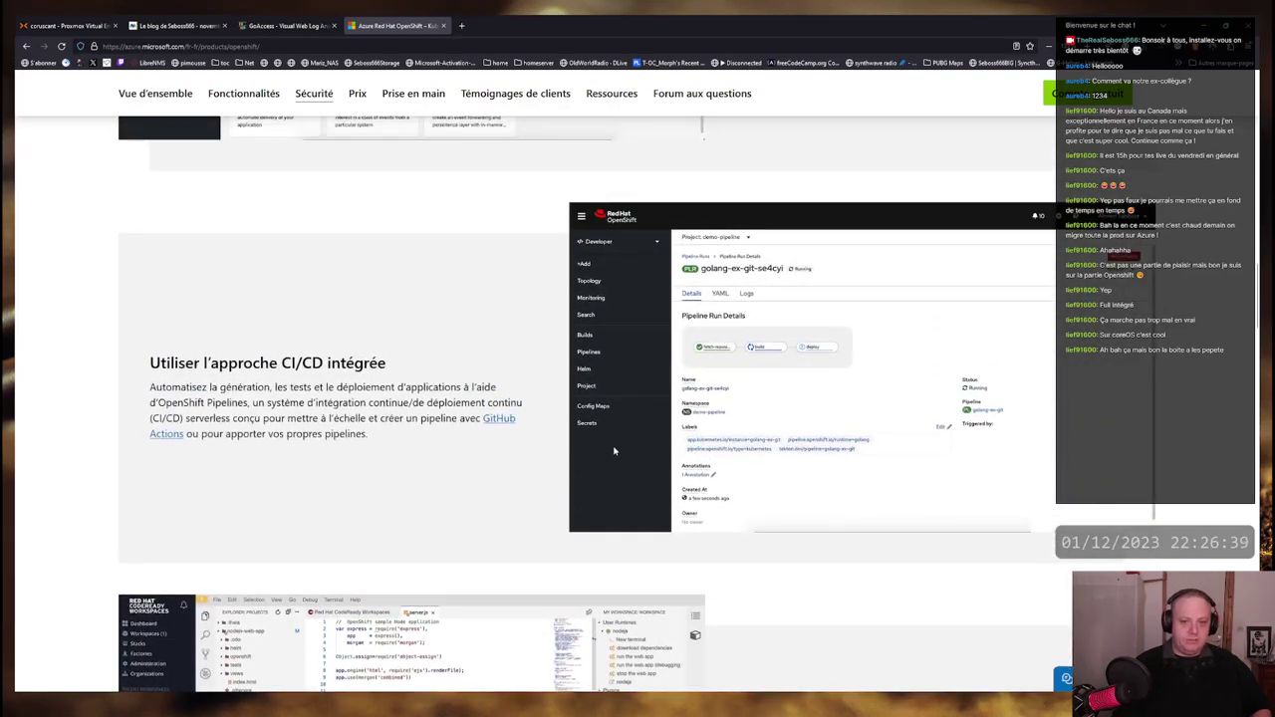
- Scroll up to 'Concentrez-vous sur ce qui est important' with its web console topology graph
{"action": "scroll", "coordinate": [614, 452], "scroll_direction": "up", "scroll_amount": 1}
{"action": "scroll", "coordinate": [609, 436], "scroll_direction": "up", "scroll_amount": 3}
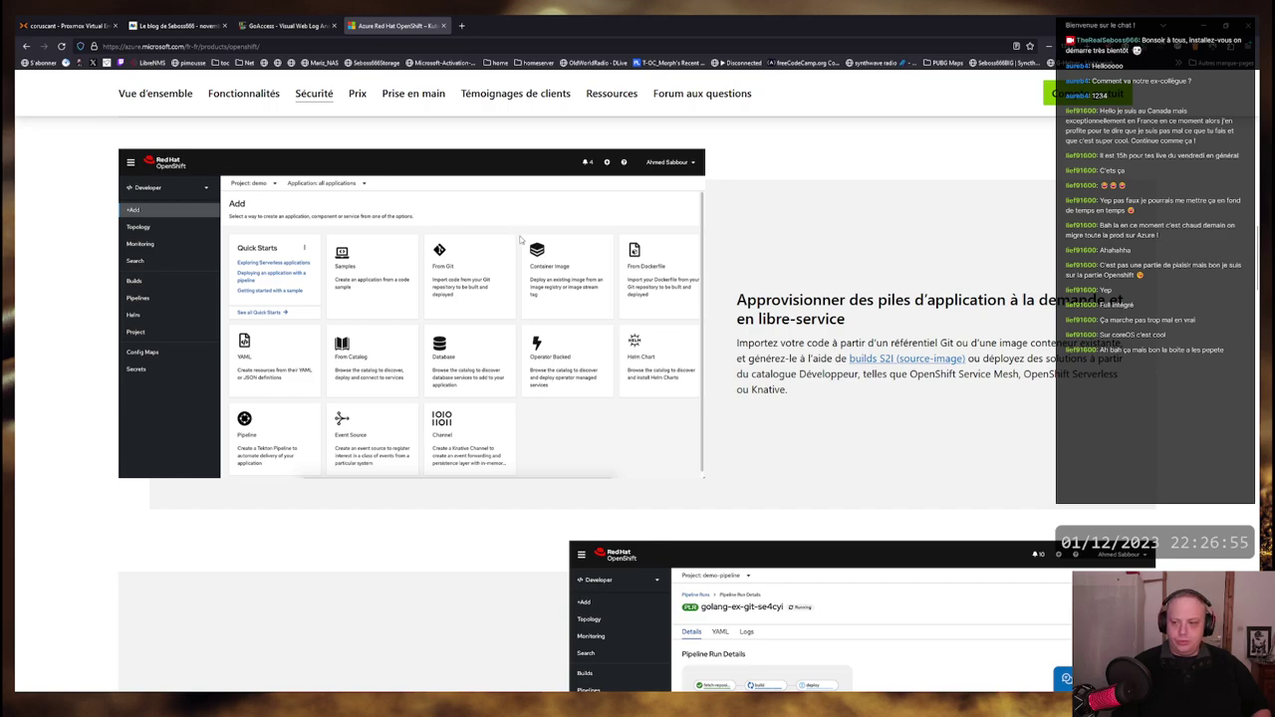
{"action": "scroll", "coordinate": [571, 248], "scroll_direction": "up", "scroll_amount": 3}
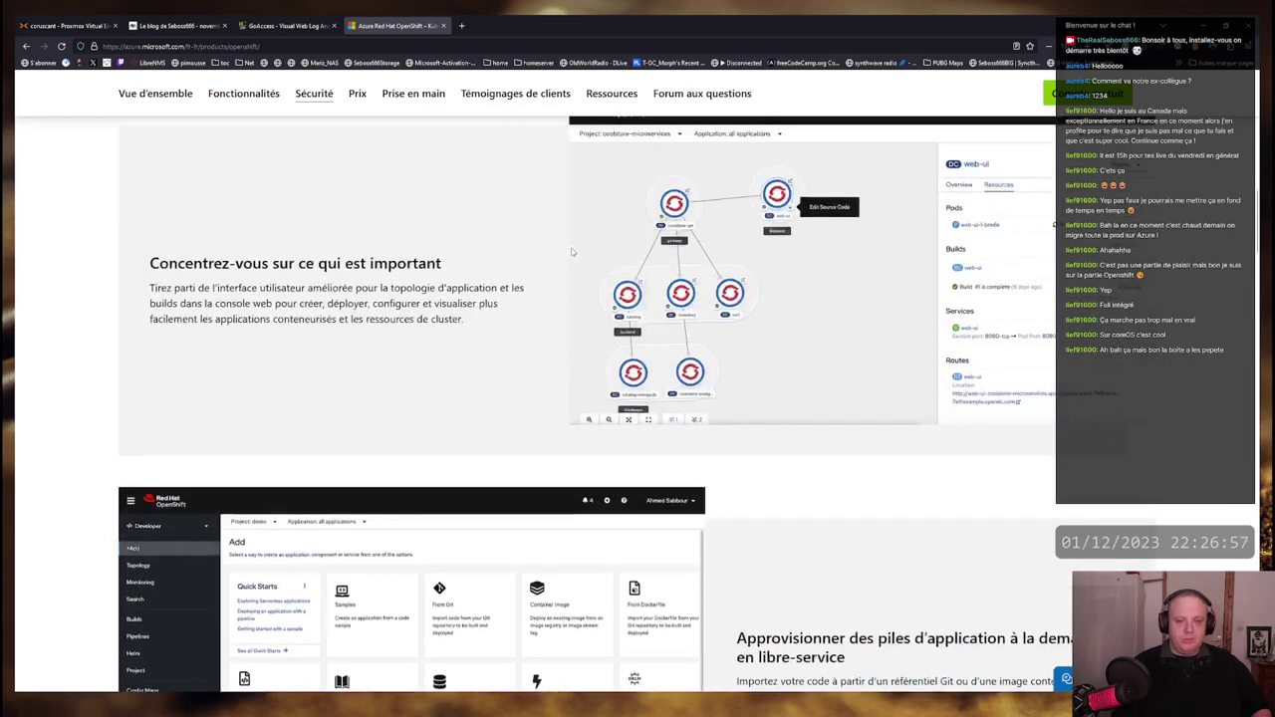
{"action": "scroll", "coordinate": [570, 248], "scroll_direction": "up", "scroll_amount": 2}
{"action": "scroll", "coordinate": [570, 255], "scroll_direction": "down", "scroll_amount": 2}
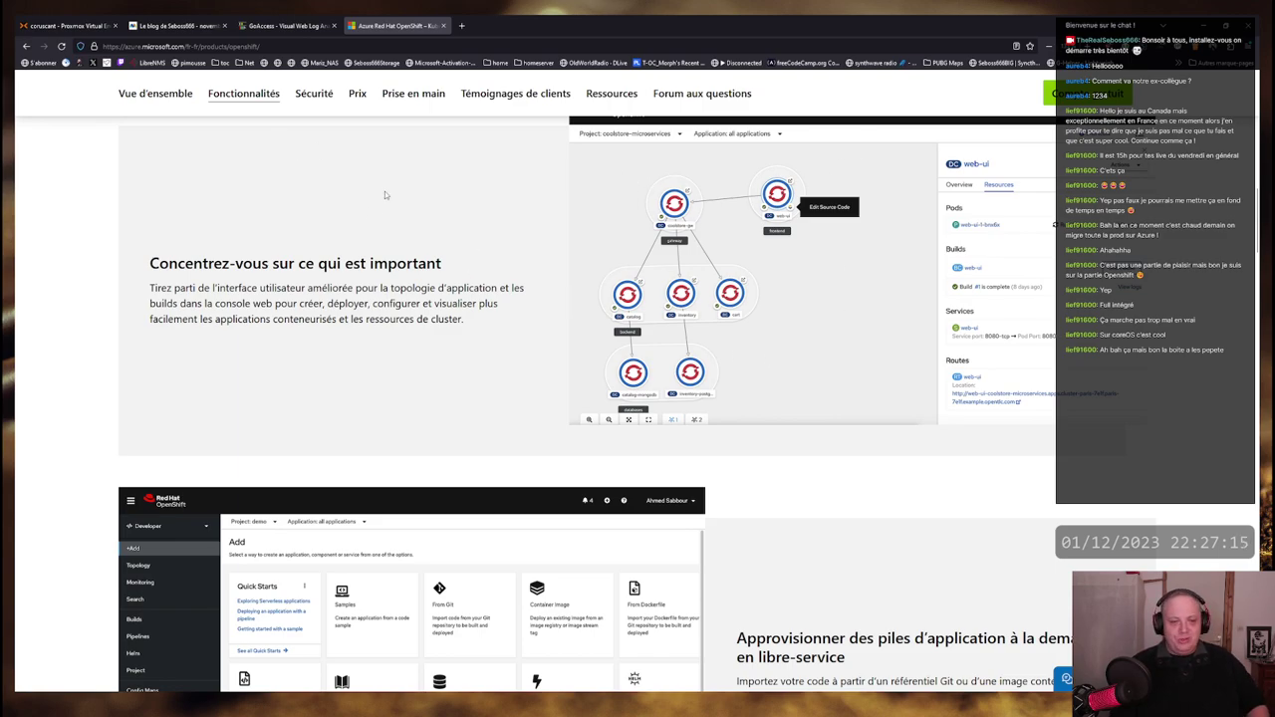
{"action": "scroll", "coordinate": [381, 193], "scroll_direction": "up", "scroll_amount": 3}
{"action": "scroll", "coordinate": [557, 383], "scroll_direction": "down", "scroll_amount": 3}
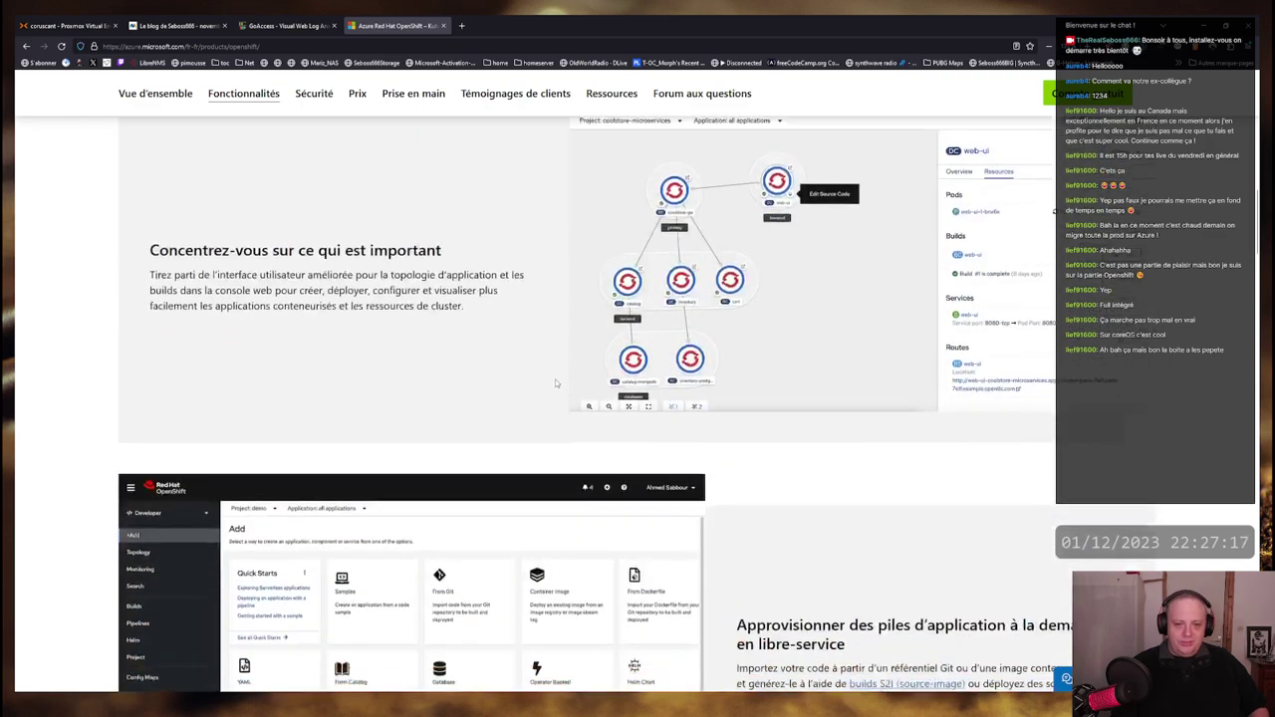
{"action": "scroll", "coordinate": [557, 383], "scroll_direction": "down", "scroll_amount": 1}
{"action": "scroll", "coordinate": [574, 344], "scroll_direction": "up", "scroll_amount": 2}
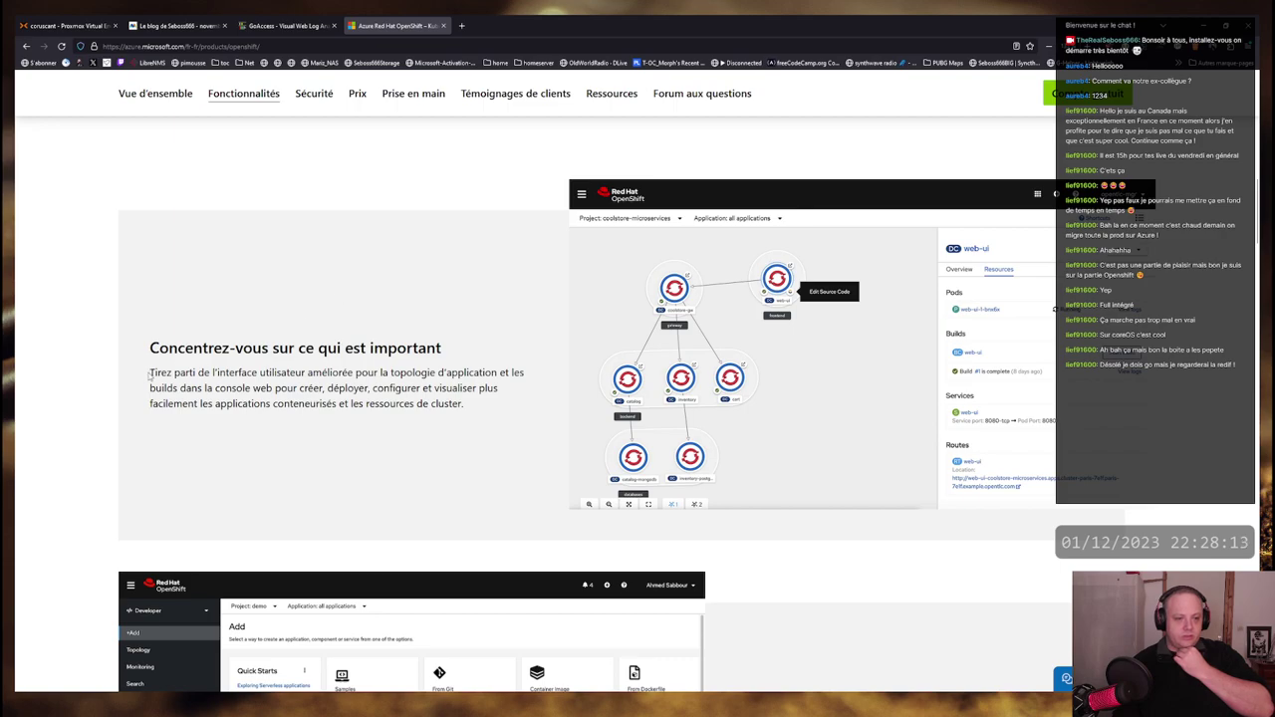
{"action": "left_click_drag", "start_coordinate": [150, 375], "coordinate": [152, 344]}
{"action": "left_click", "coordinate": [495, 375]}
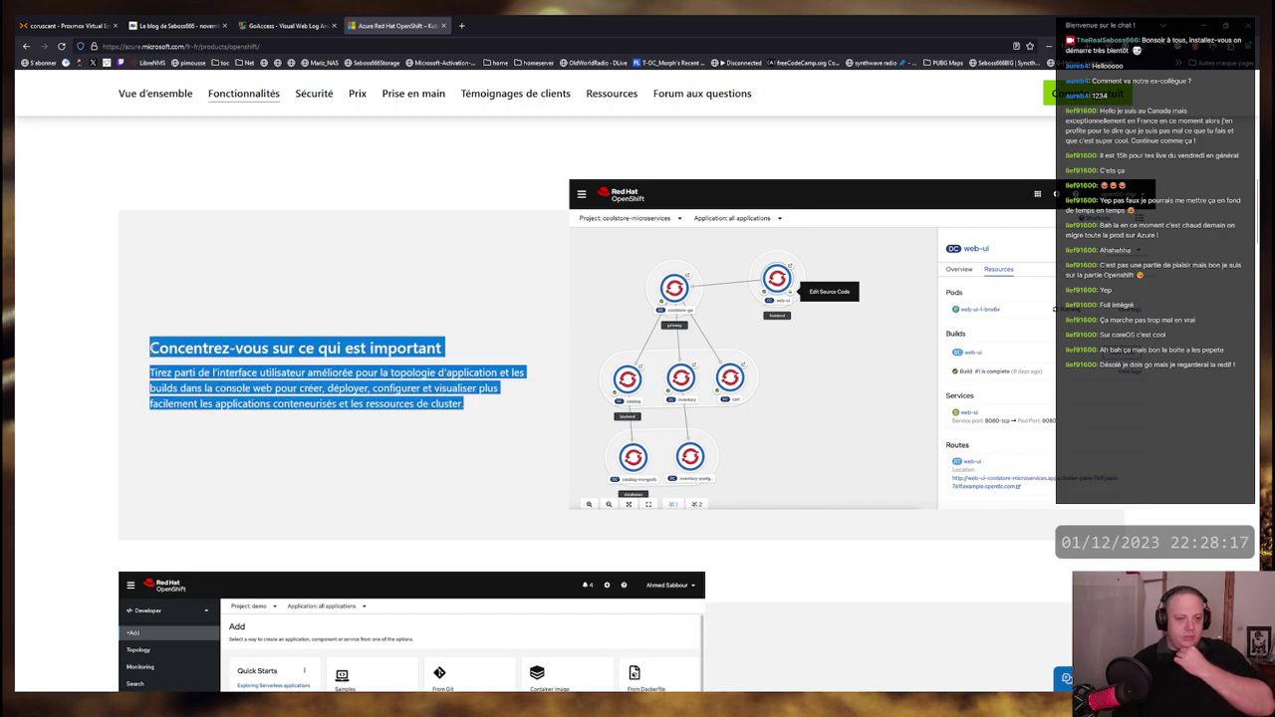
{"action": "left_click", "coordinate": [256, 315]}
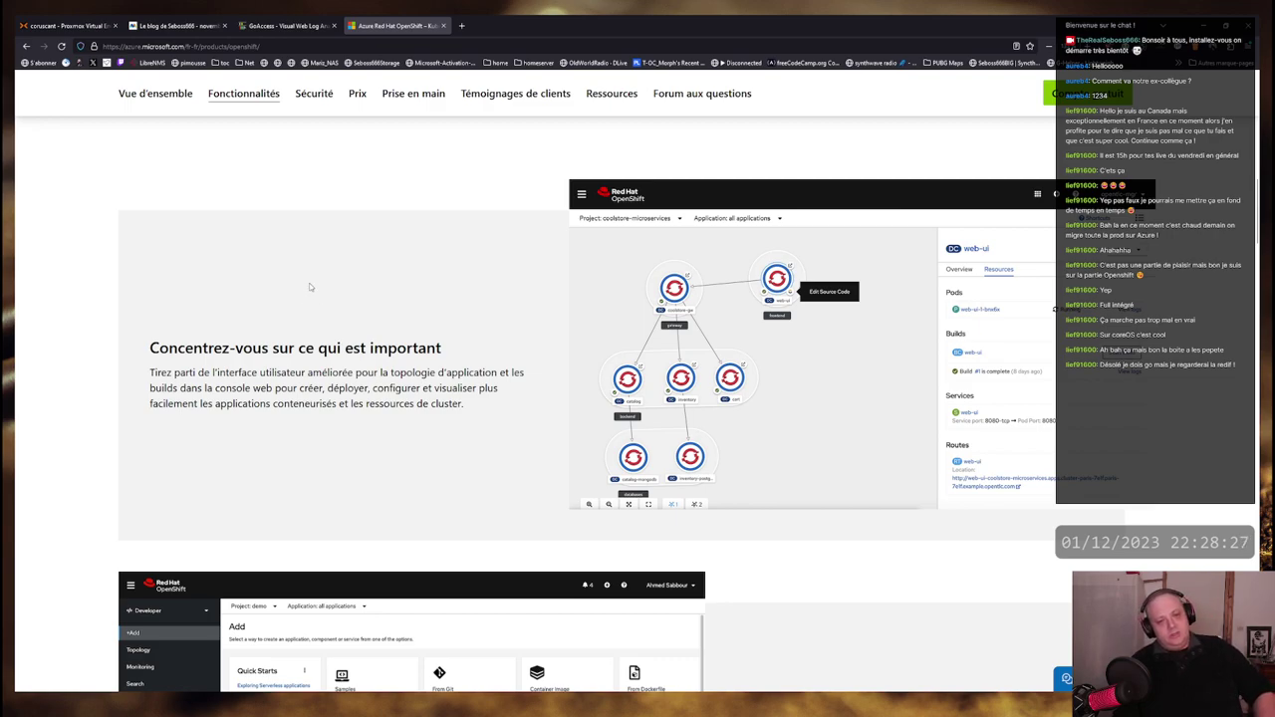
{"action": "mouse_move", "coordinate": [149, 347]}
{"action": "left_mouse_down"}
{"action": "mouse_move", "coordinate": [448, 351]}
{"action": "mouse_move", "coordinate": [484, 403]}
{"action": "mouse_move", "coordinate": [130, 369]}
{"action": "mouse_move", "coordinate": [130, 349]}
{"action": "left_mouse_up"}
{"action": "left_click", "coordinate": [486, 403]}
{"action": "left_click", "coordinate": [151, 337]}
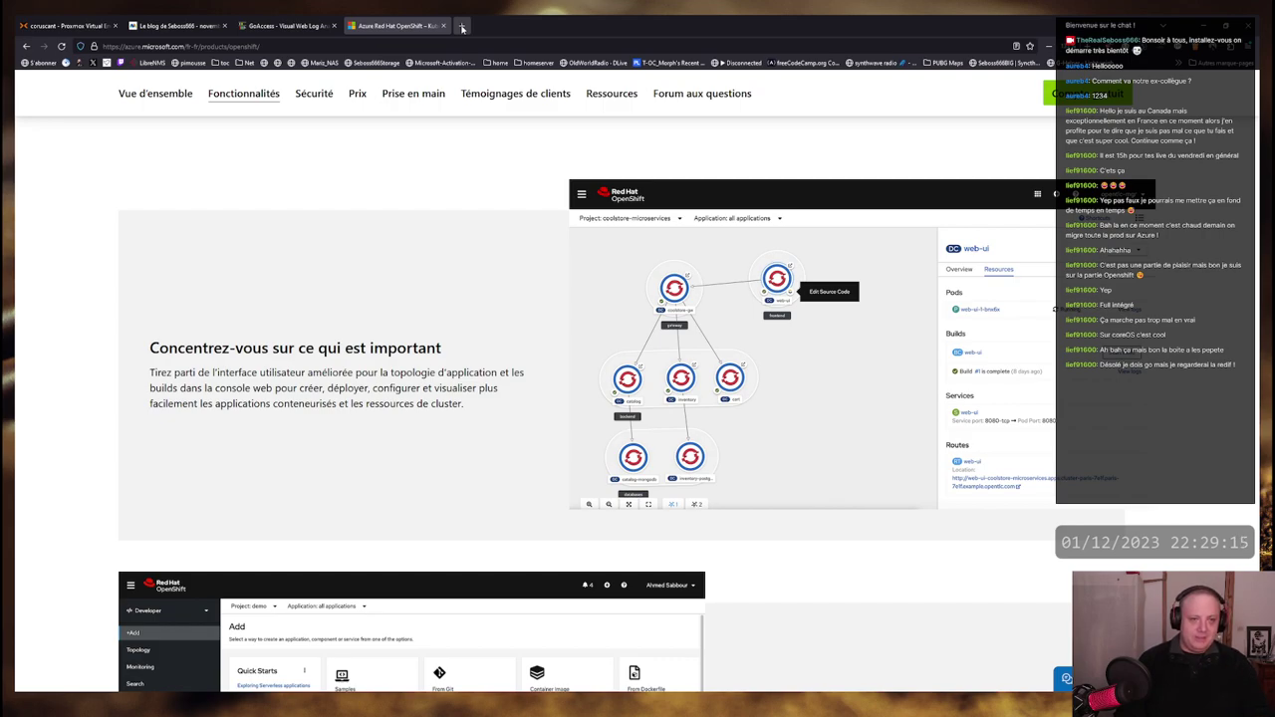
- Search 'mozilla ollama' in a new tab, open the ollama GitHub repository, then enter 'mozilla llama'
{"action": "left_click", "coordinate": [463, 27]}
{"action": "type", "text": "mozilla o"}
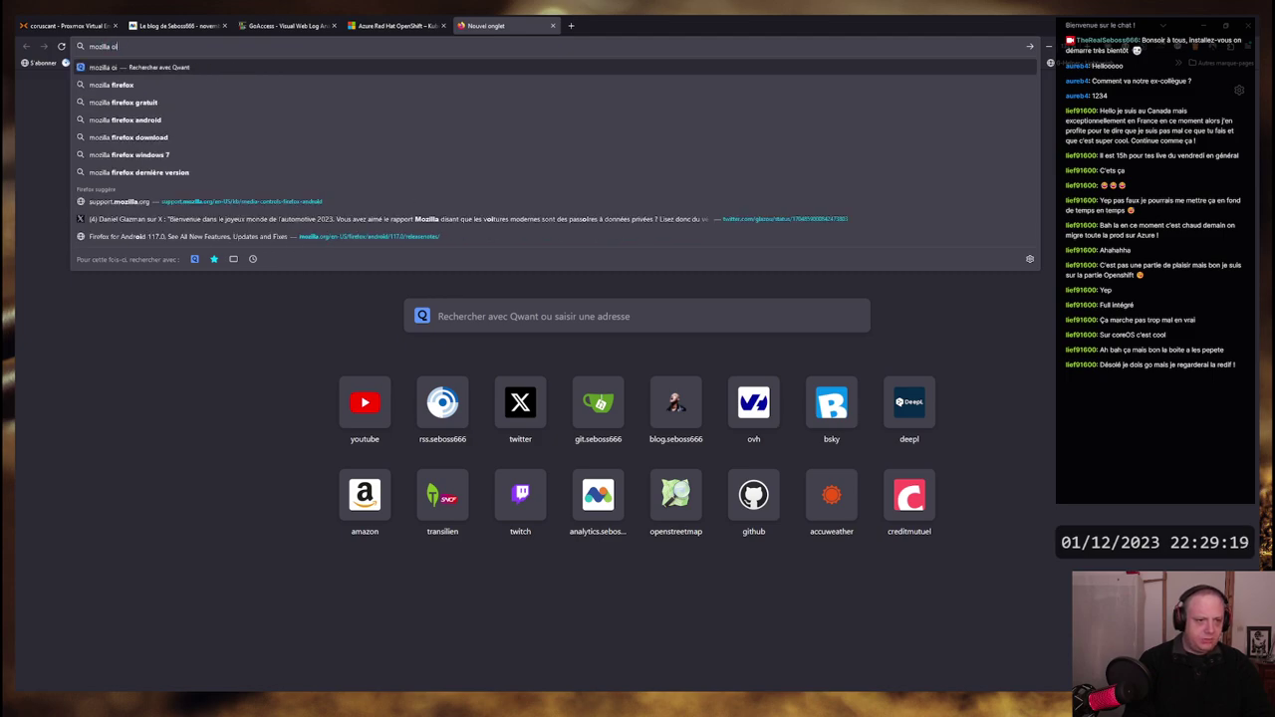
{"action": "type", "text": "llama"}
{"action": "key", "text": "Return"}
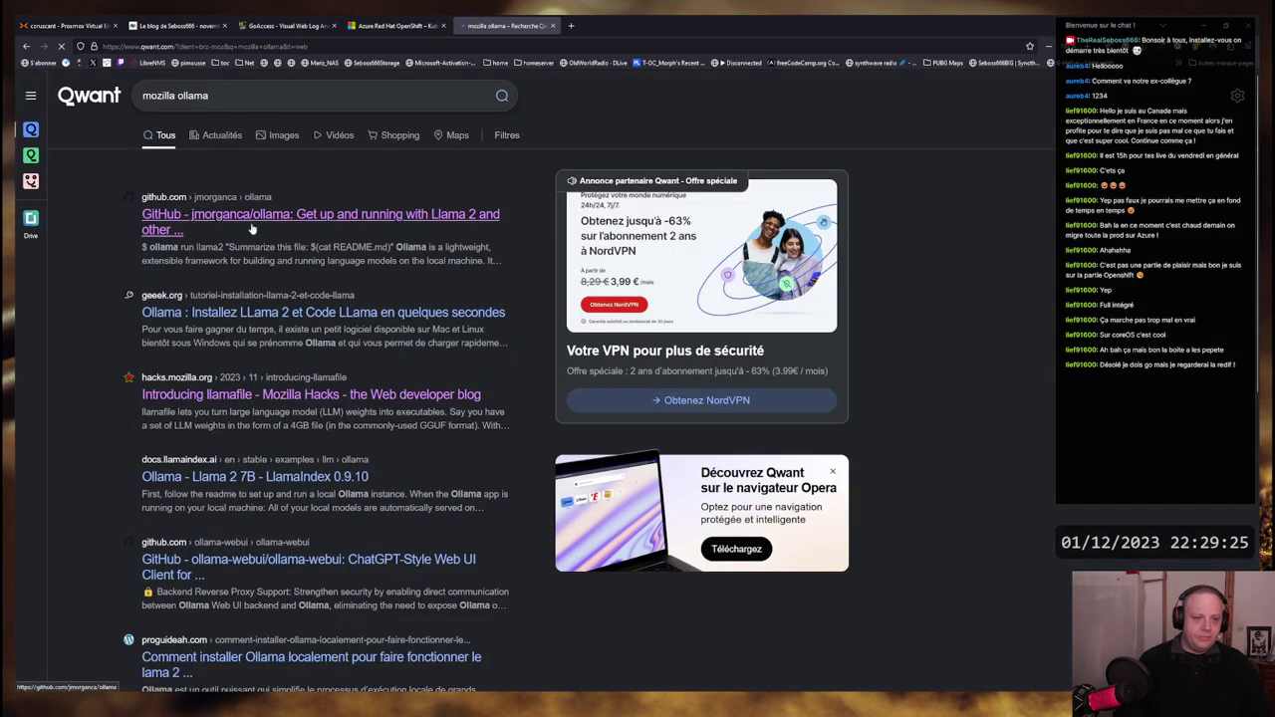
{"action": "left_click", "coordinate": [235, 220]}
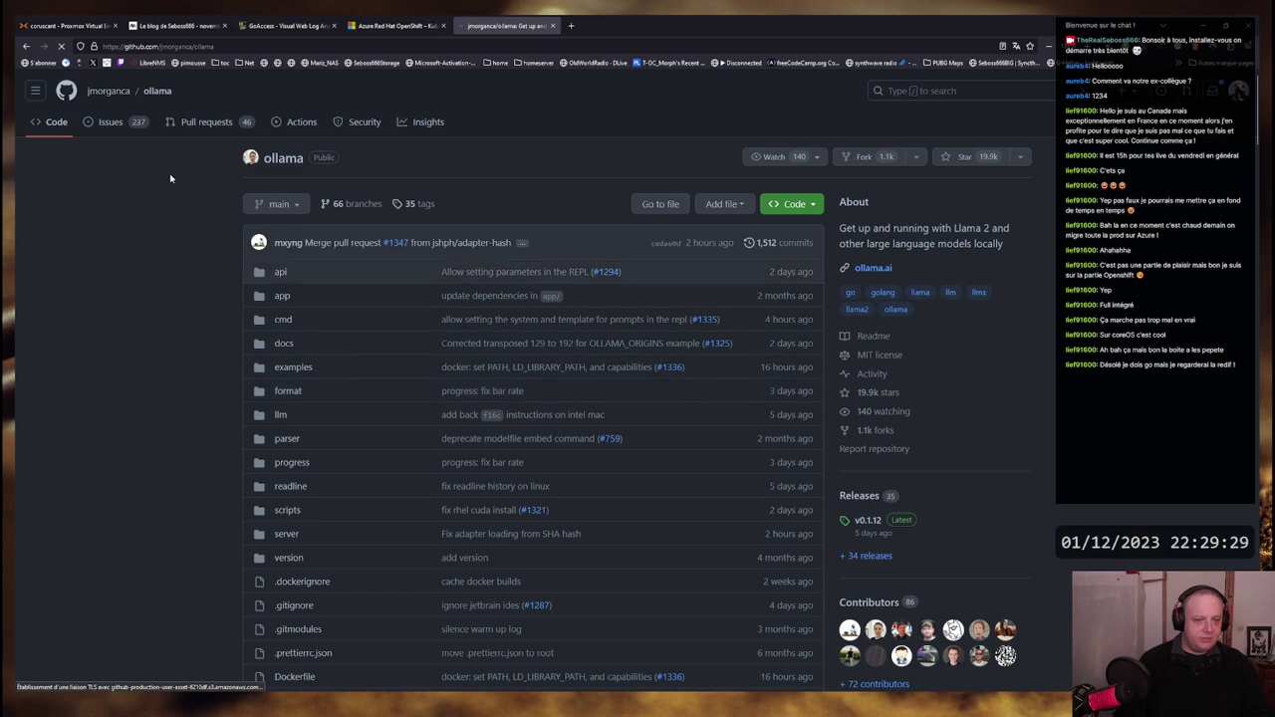
{"action": "left_click", "coordinate": [224, 47]}
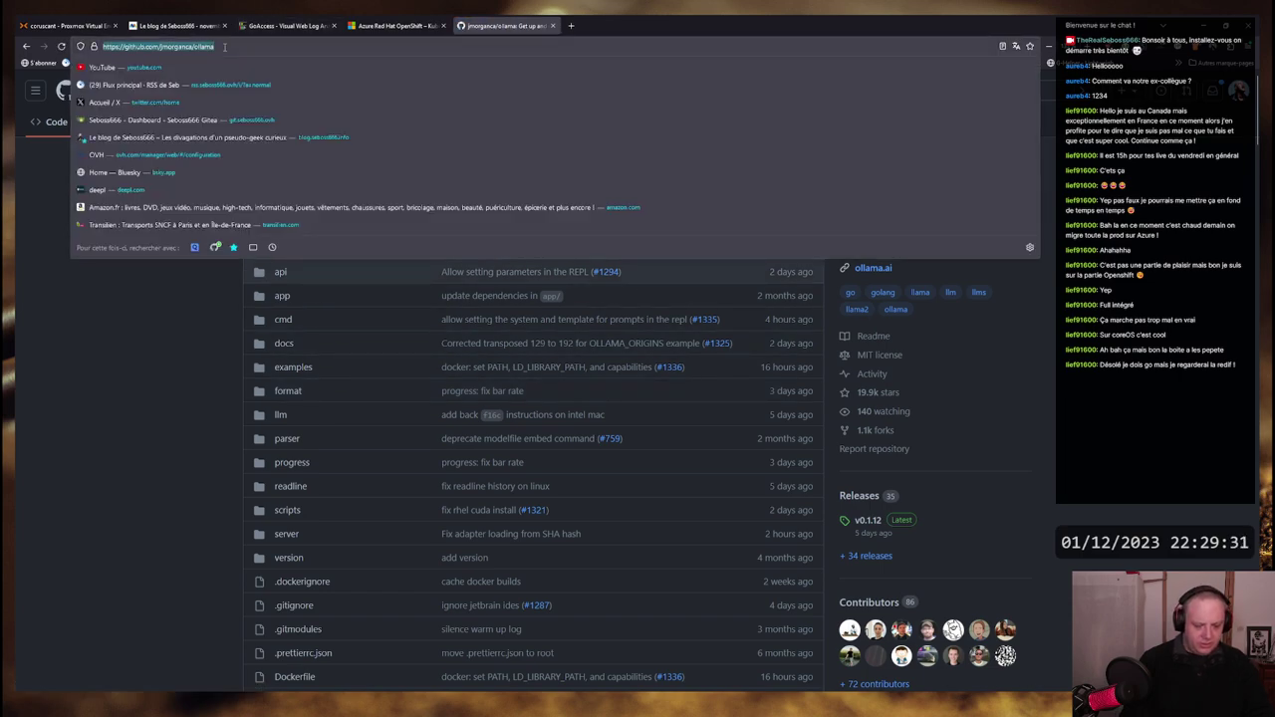
{"action": "type", "text": "mozilla"}
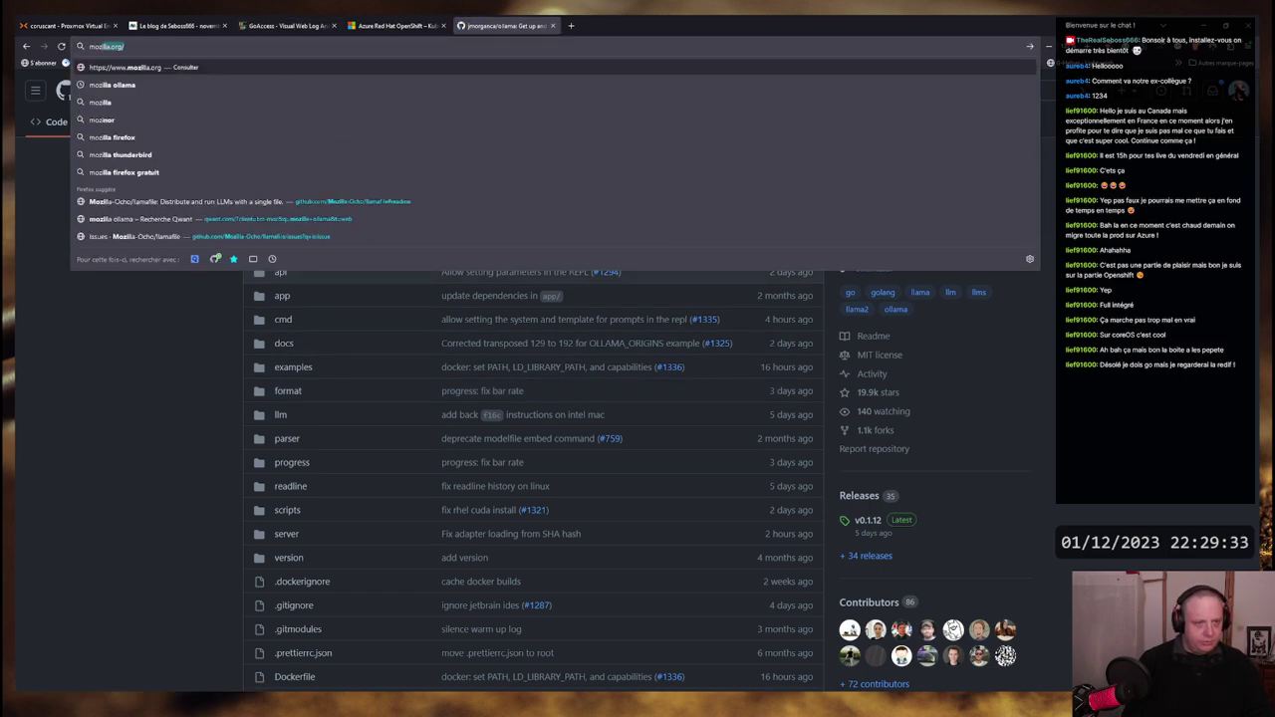
{"action": "type", "text": " llama"}
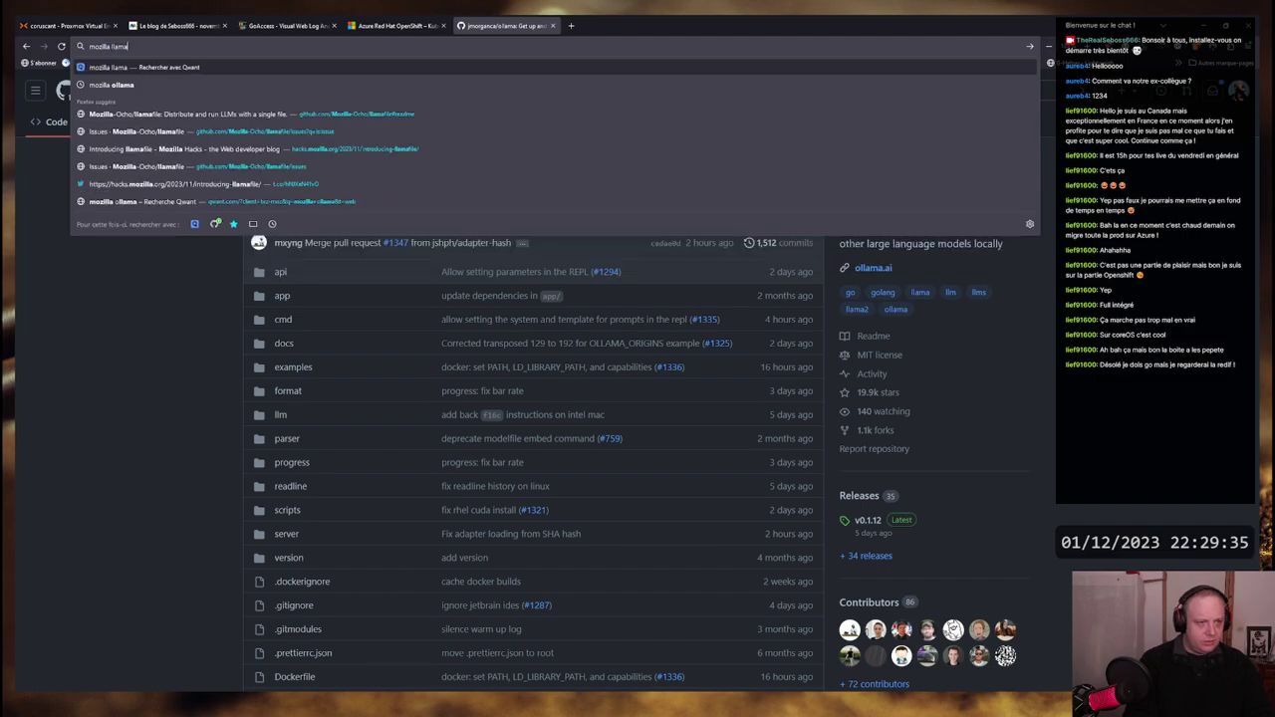
- Open the Mozilla-Ocho llamafile README and read its introduction
{"action": "key", "text": "Down"}
{"action": "key", "text": "Down"}
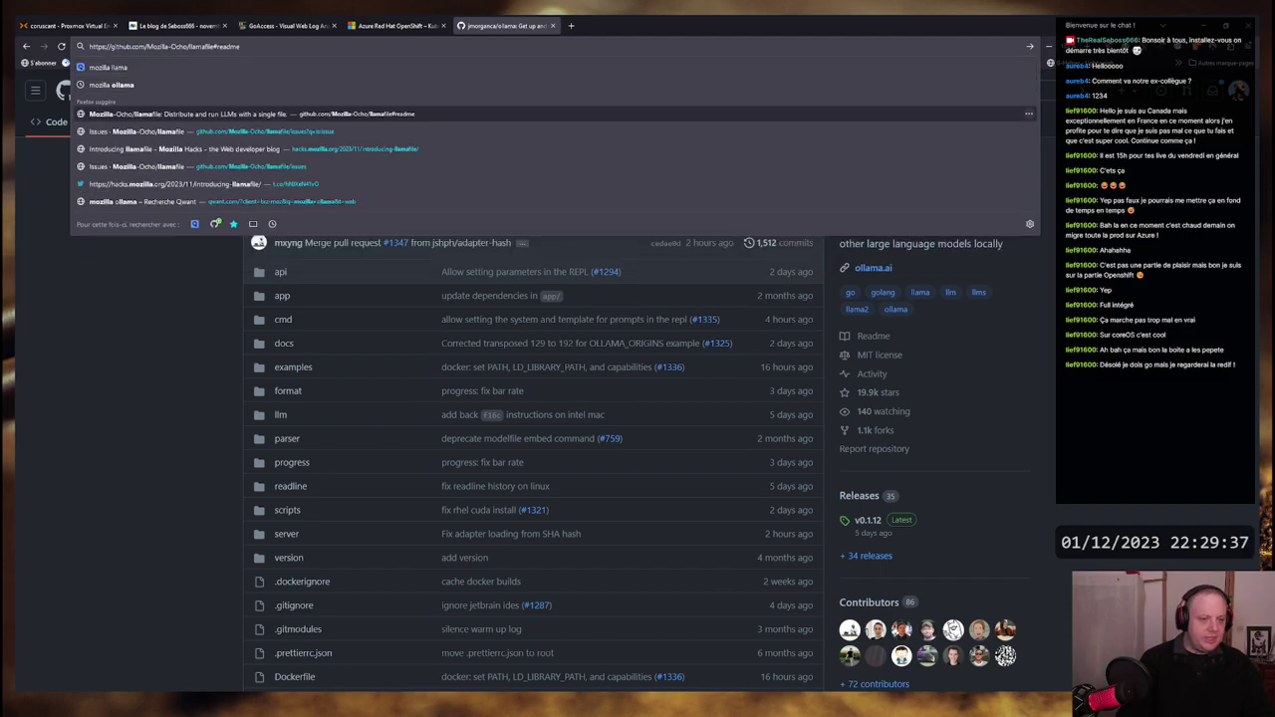
{"action": "key", "text": "Return"}
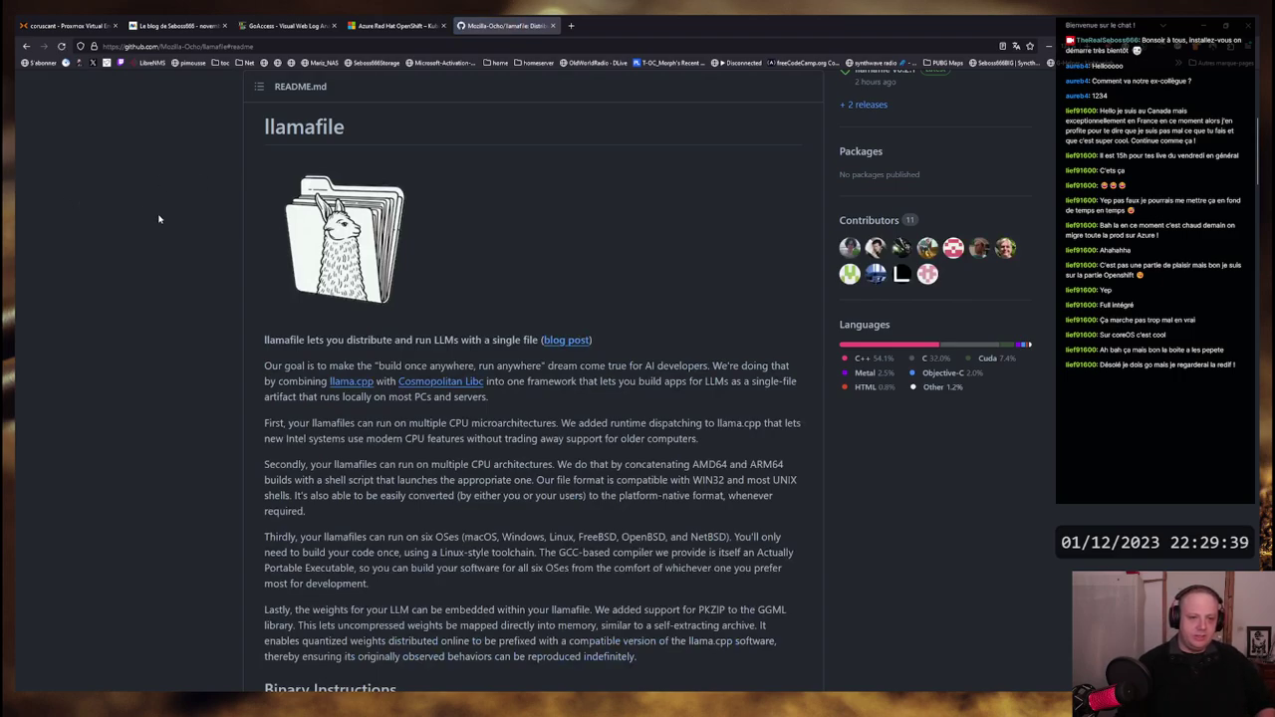
{"action": "mouse_move", "coordinate": [264, 340]}
{"action": "left_mouse_down"}
{"action": "mouse_move", "coordinate": [287, 339]}
{"action": "mouse_move", "coordinate": [263, 340]}
{"action": "left_mouse_up"}
{"action": "left_click", "coordinate": [292, 339]}
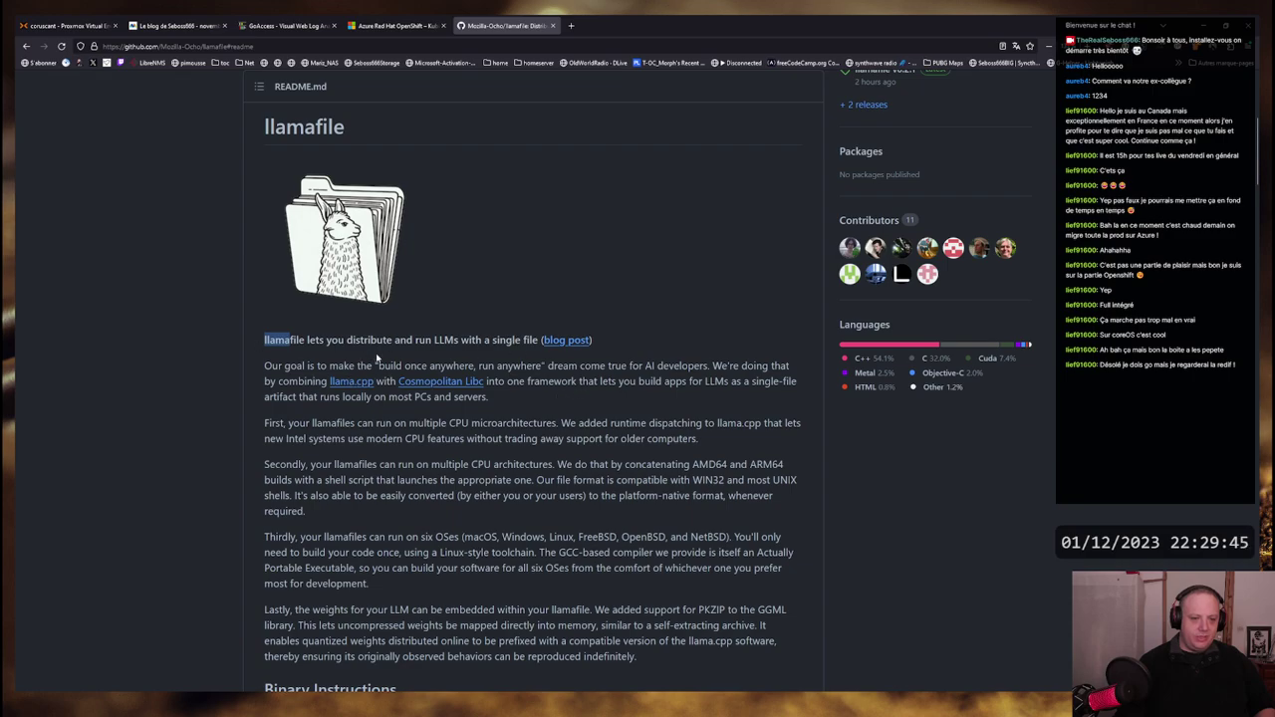
{"action": "mouse_move", "coordinate": [782, 368]}
{"action": "left_mouse_down"}
{"action": "mouse_move", "coordinate": [271, 367]}
{"action": "mouse_move", "coordinate": [789, 366]}
{"action": "left_mouse_up"}
{"action": "left_click", "coordinate": [267, 365]}
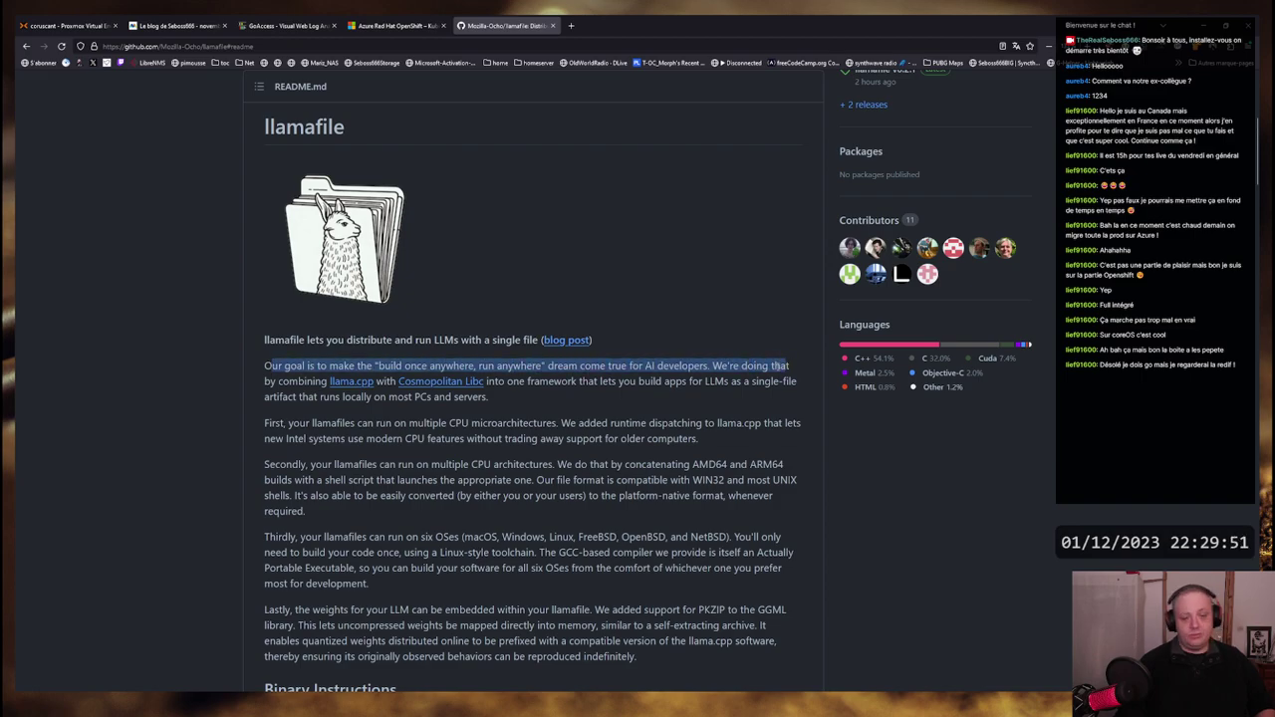
{"action": "left_click", "coordinate": [275, 365]}
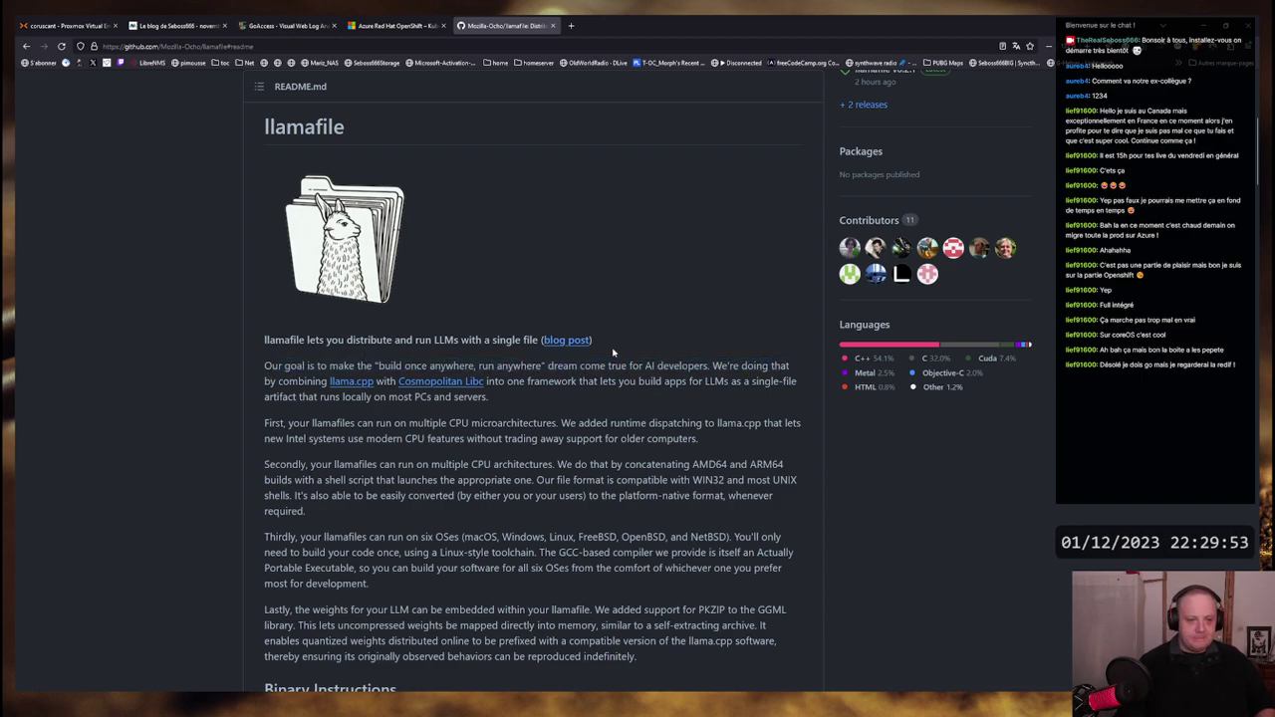
- Move down to the Binary Instructions table and the 'First, your llamafiles' line
{"action": "scroll", "coordinate": [610, 351], "scroll_direction": "down", "scroll_amount": 3}
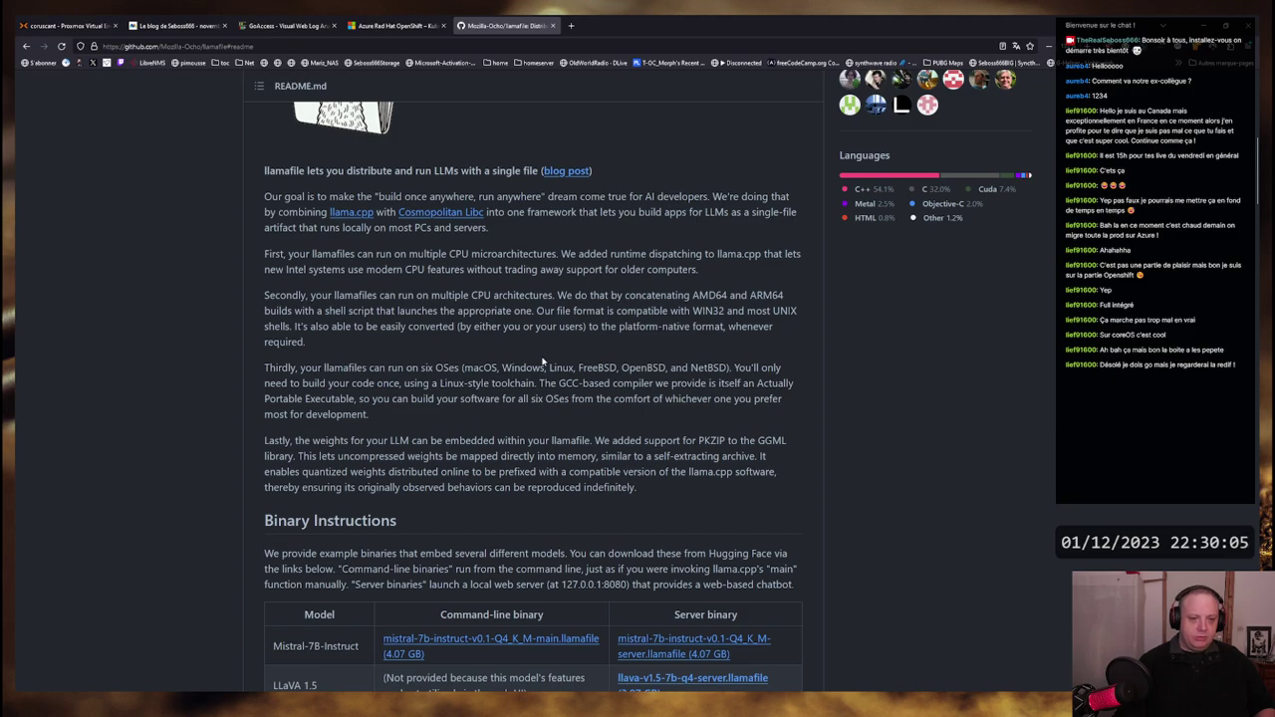
{"action": "scroll", "coordinate": [463, 329], "scroll_direction": "up", "scroll_amount": 1}
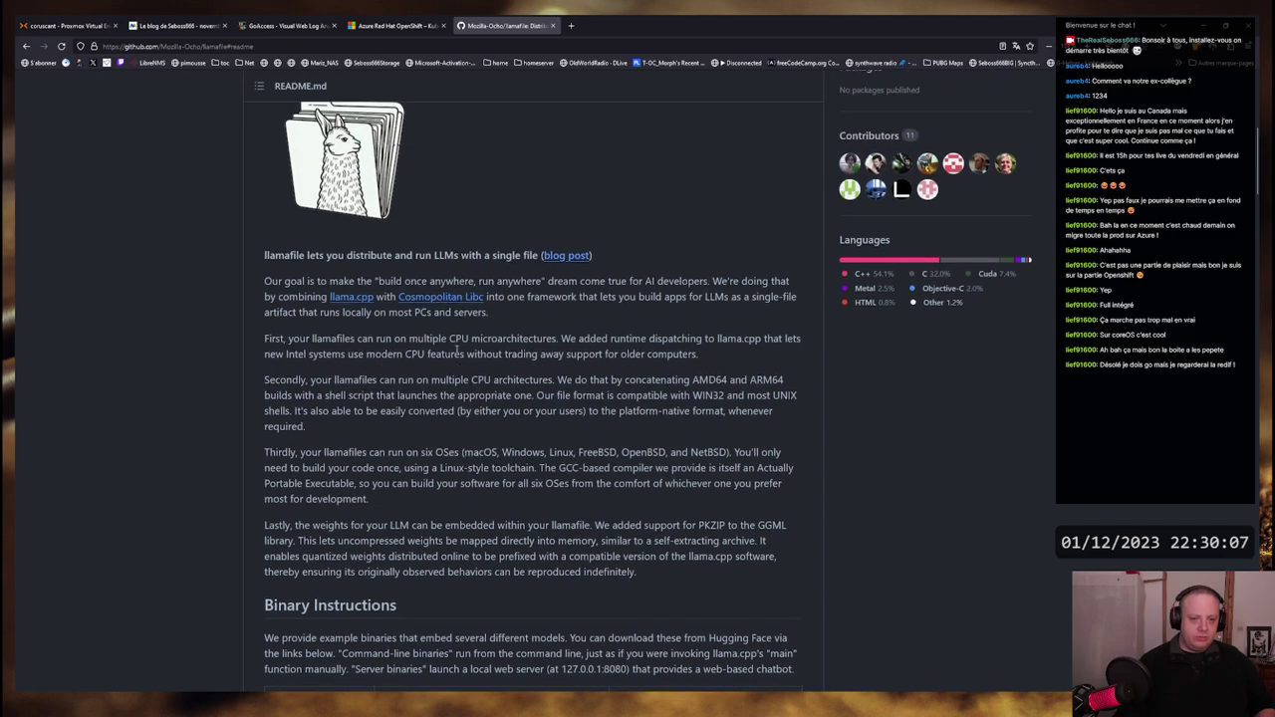
{"action": "left_click_drag", "start_coordinate": [279, 341], "coordinate": [689, 341]}
{"action": "left_click", "coordinate": [690, 342]}
- Read the Gotchas section, including the Apple Silicon Xcode note
{"action": "scroll", "coordinate": [503, 206], "scroll_direction": "down", "scroll_amount": 5}
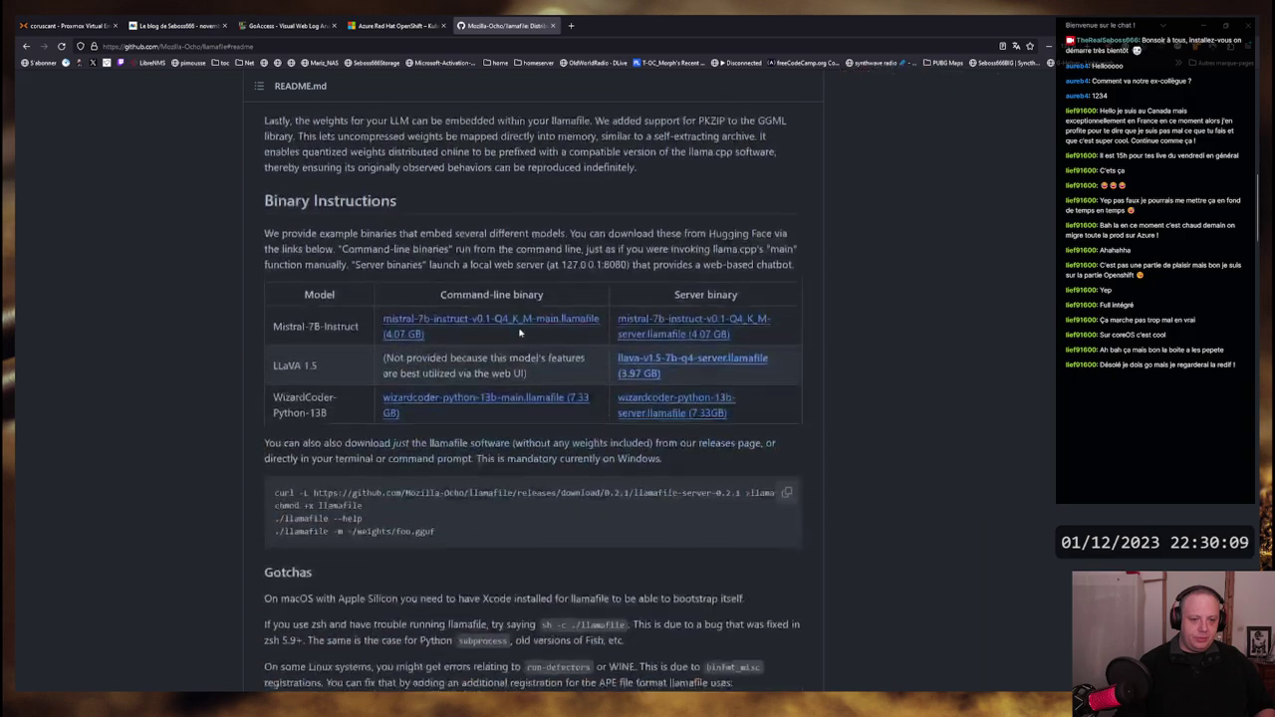
{"action": "scroll", "coordinate": [653, 354], "scroll_direction": "down", "scroll_amount": 6}
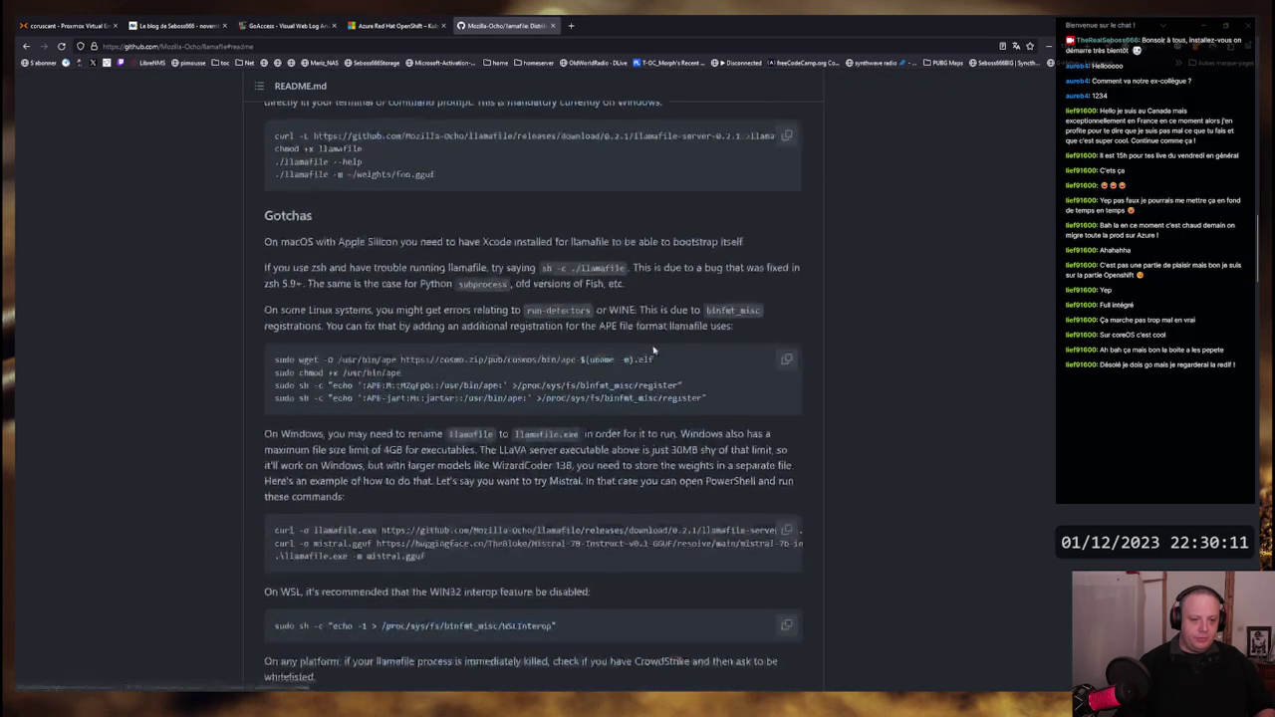
{"action": "left_click_drag", "start_coordinate": [273, 539], "coordinate": [342, 539]}
{"action": "scroll", "coordinate": [295, 486], "scroll_direction": "down", "scroll_amount": 1}
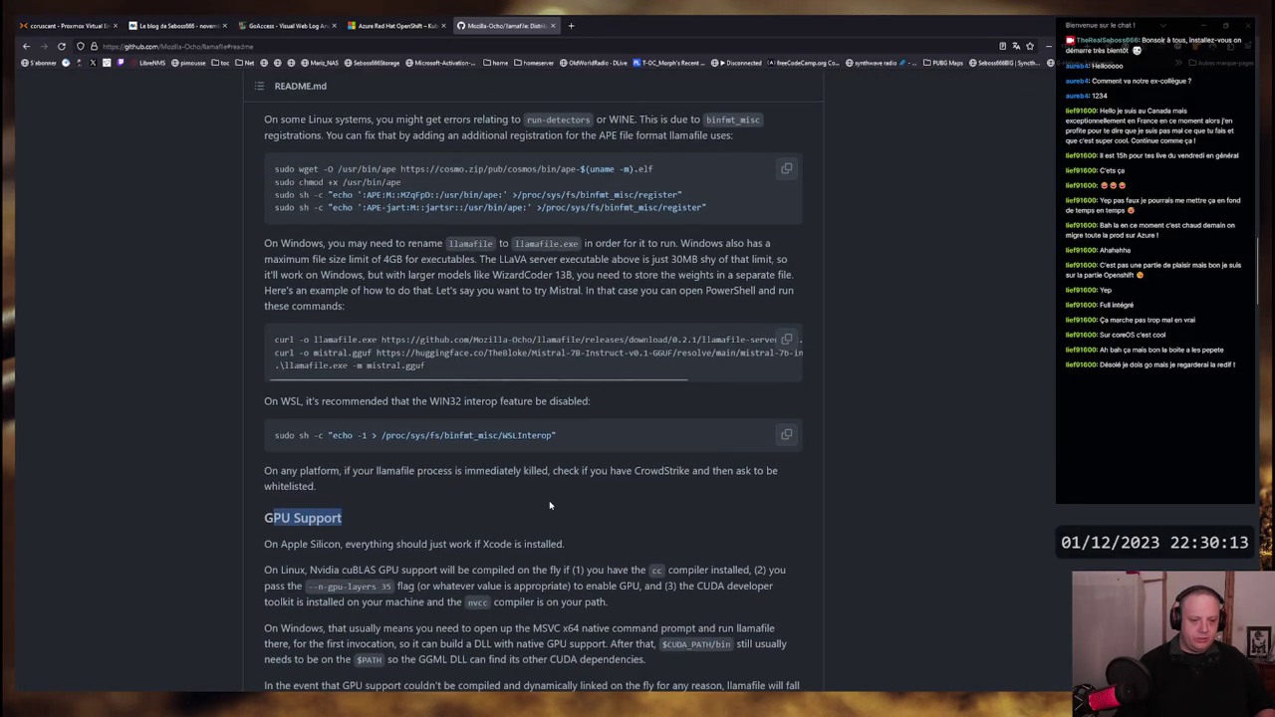
{"action": "left_click_drag", "start_coordinate": [281, 482], "coordinate": [565, 482]}
{"action": "left_click", "coordinate": [535, 482]}
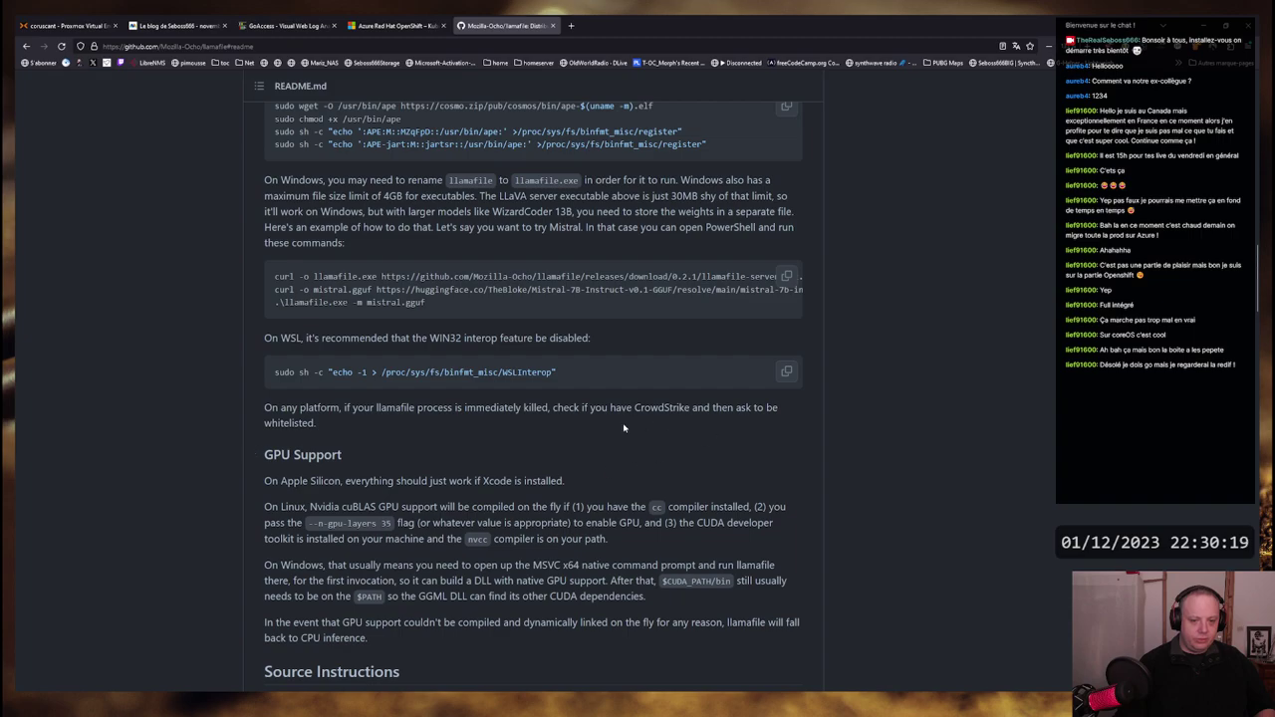
- Read the Linux cuBLAS GPU Support paragraph and continue to Source Instructions
{"action": "scroll", "coordinate": [619, 425], "scroll_direction": "down", "scroll_amount": 2}
{"action": "left_click_drag", "start_coordinate": [265, 342], "coordinate": [375, 338]}
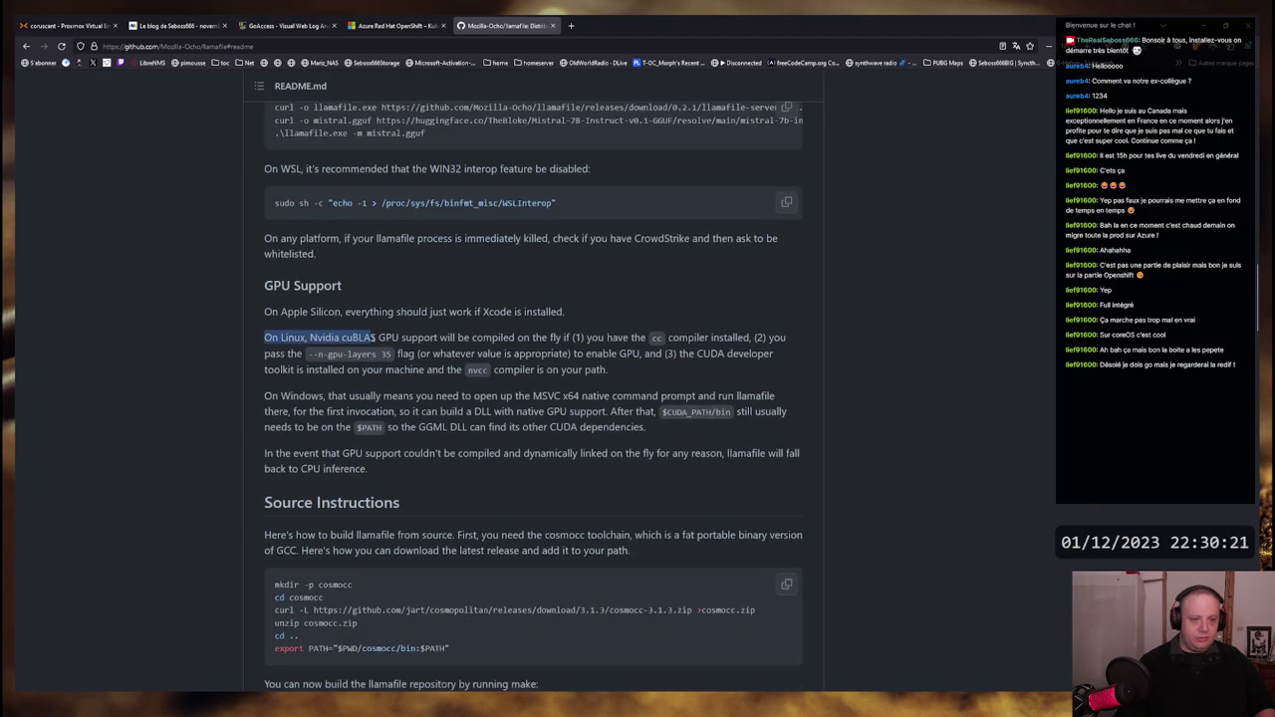
{"action": "left_click", "coordinate": [312, 340]}
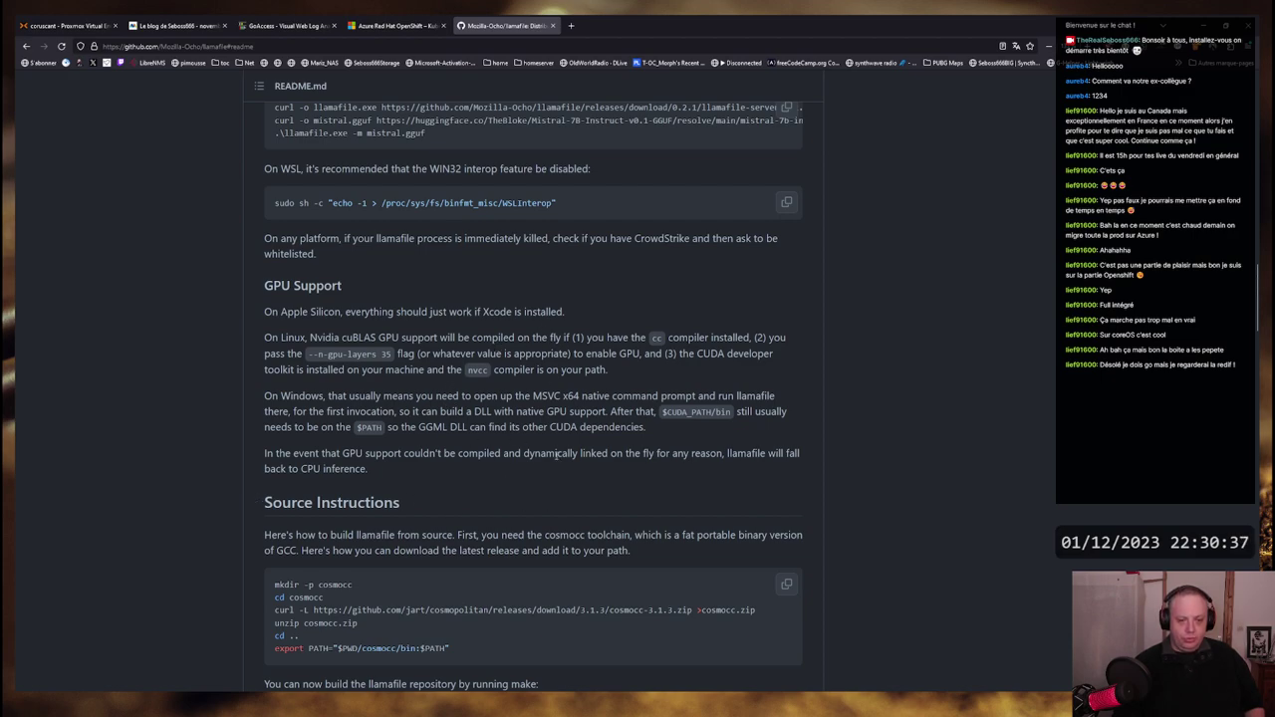
{"action": "scroll", "coordinate": [498, 425], "scroll_direction": "down", "scroll_amount": 2}
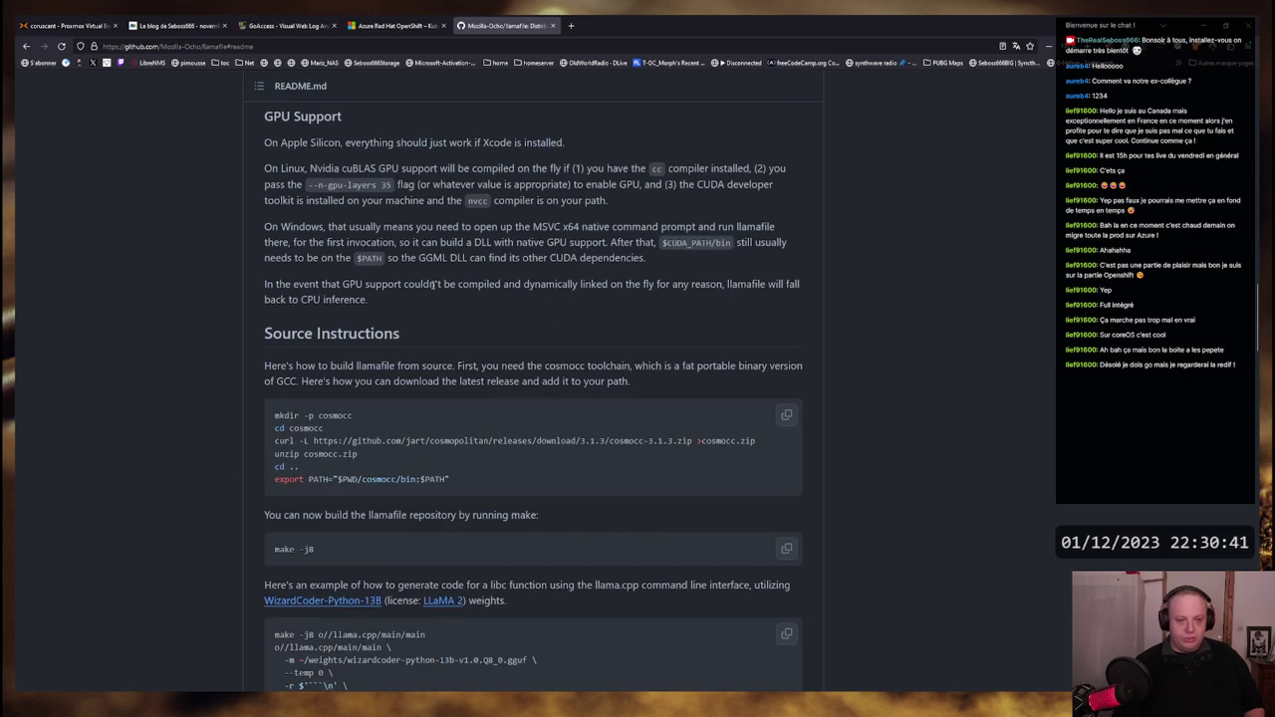
{"action": "scroll", "coordinate": [469, 225], "scroll_direction": "down", "scroll_amount": 3}
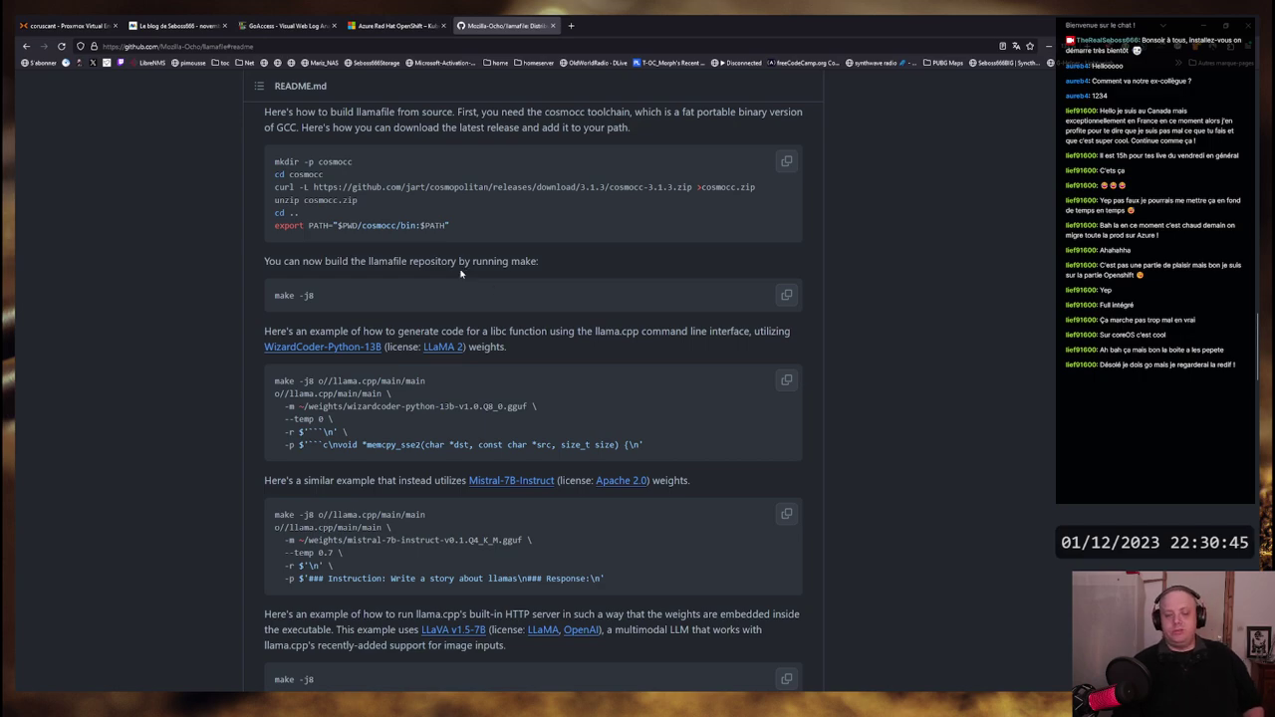
{"action": "scroll", "coordinate": [525, 261], "scroll_direction": "up", "scroll_amount": 7}
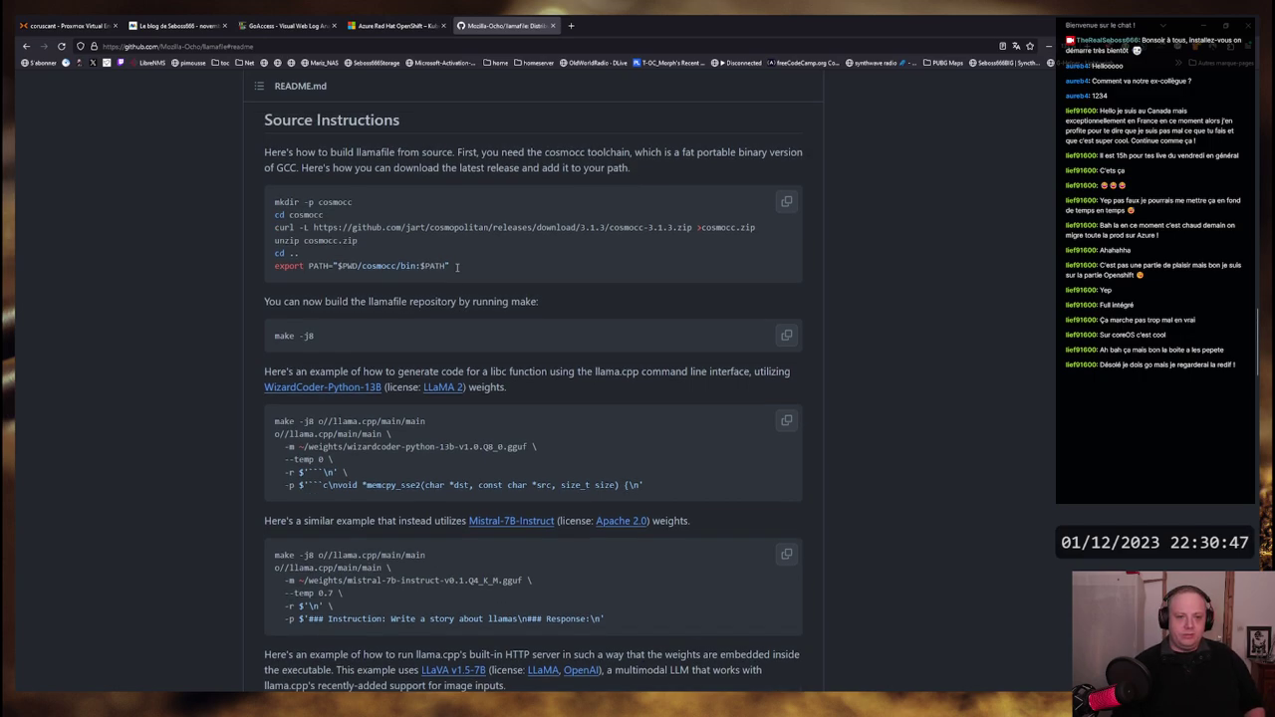
- In a new tab, search 'amd rocm' and open AMD's 'Logiciel AMD ROCm' page
{"action": "left_click", "coordinate": [572, 24]}
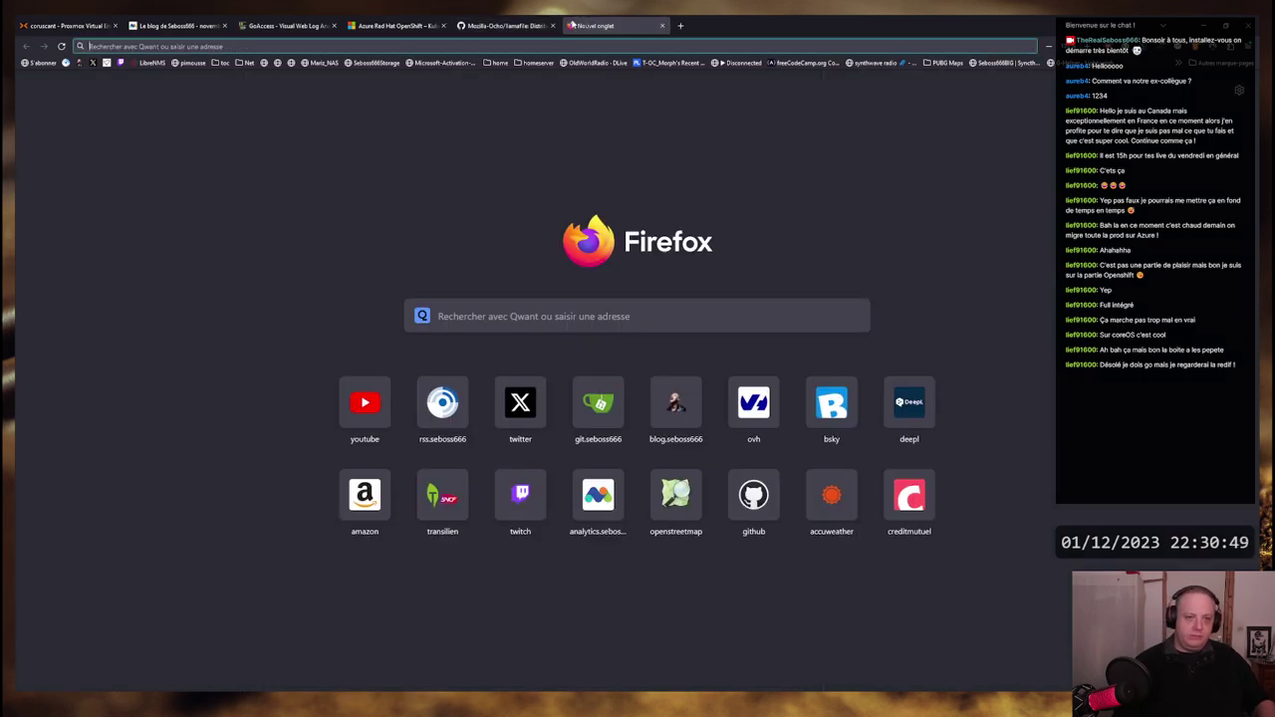
{"action": "type", "text": "rocm"}
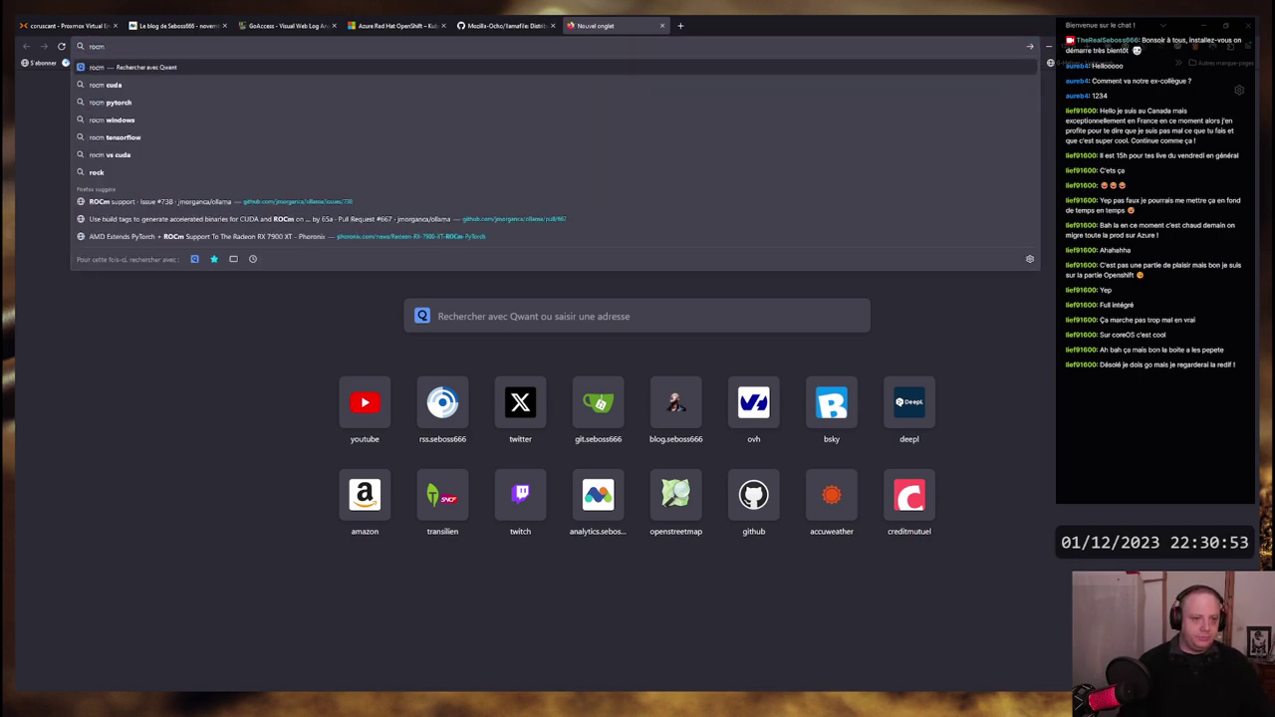
{"action": "key", "text": "ctrl+Return"}
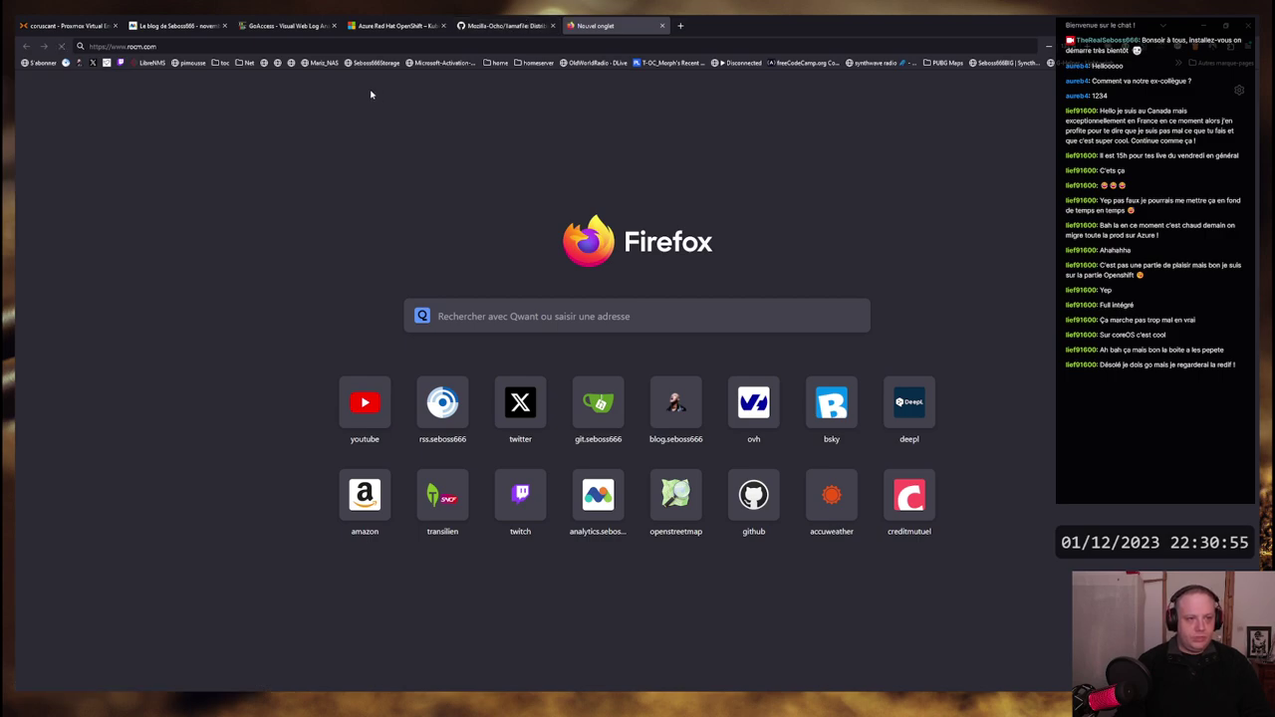
{"action": "key", "text": "ctrl+l"}
{"action": "type", "text": "amd rocm"}
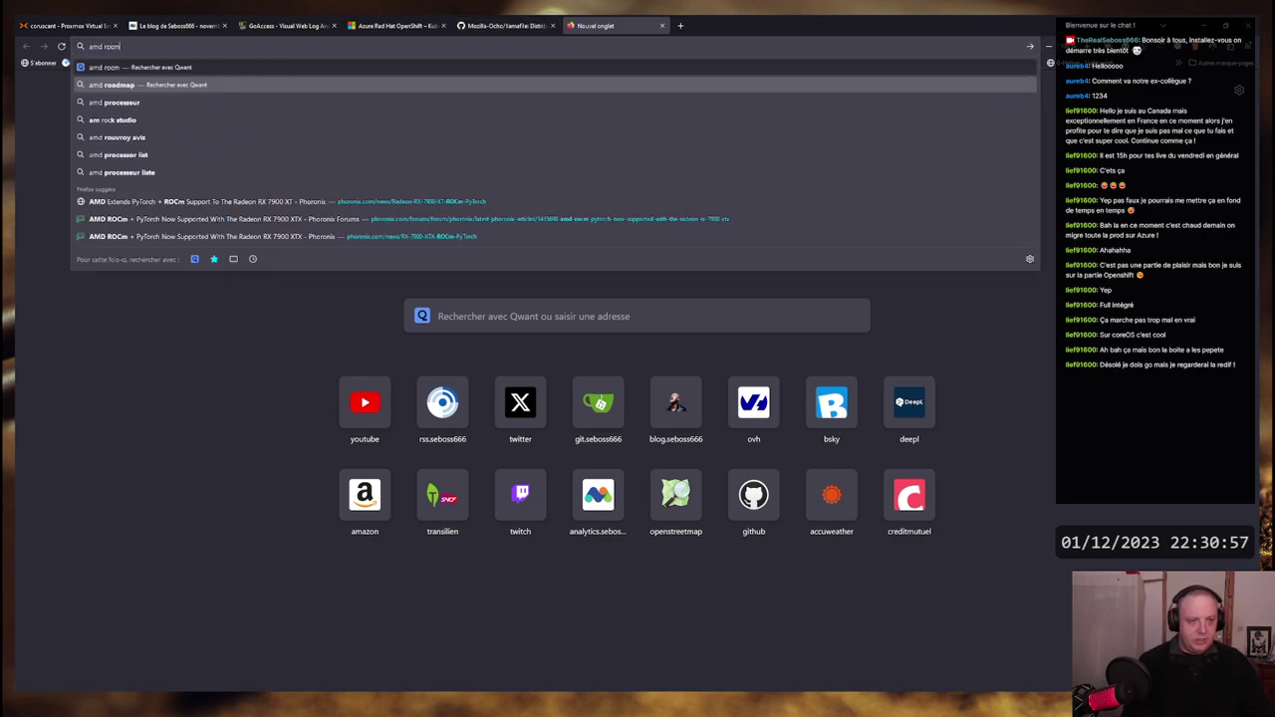
{"action": "key", "text": "Return"}
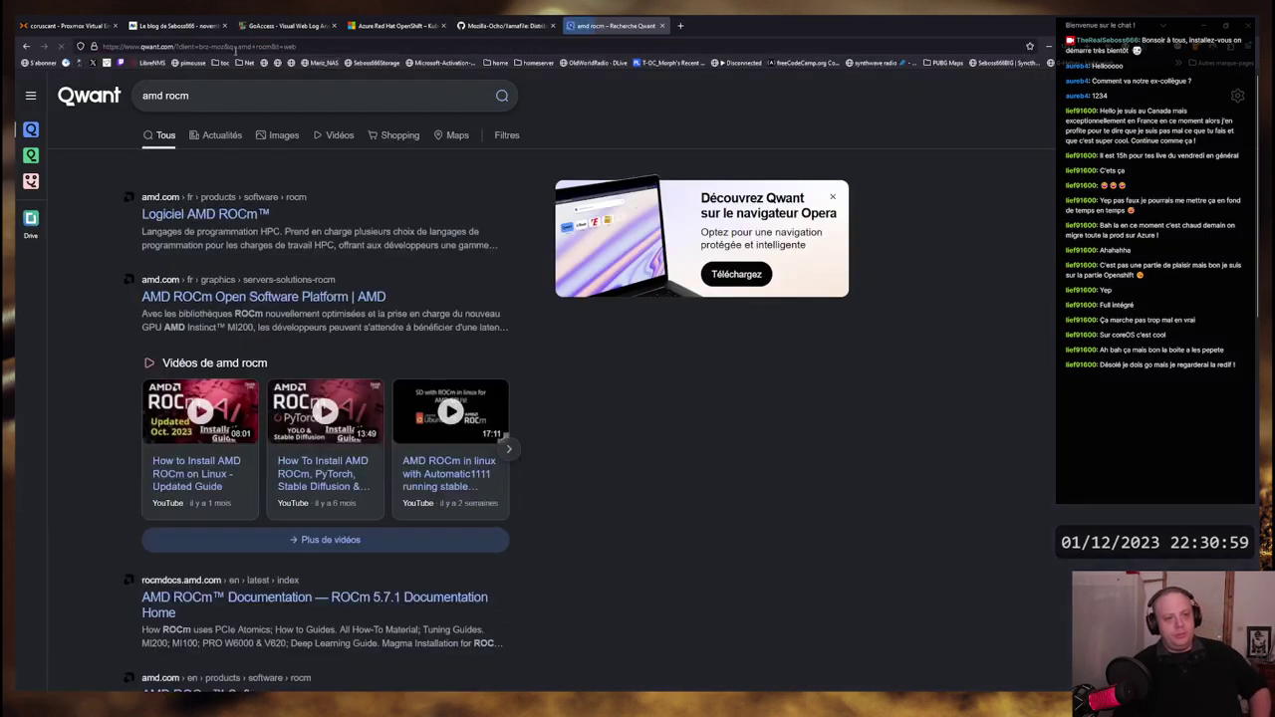
{"action": "left_click", "coordinate": [365, 297]}
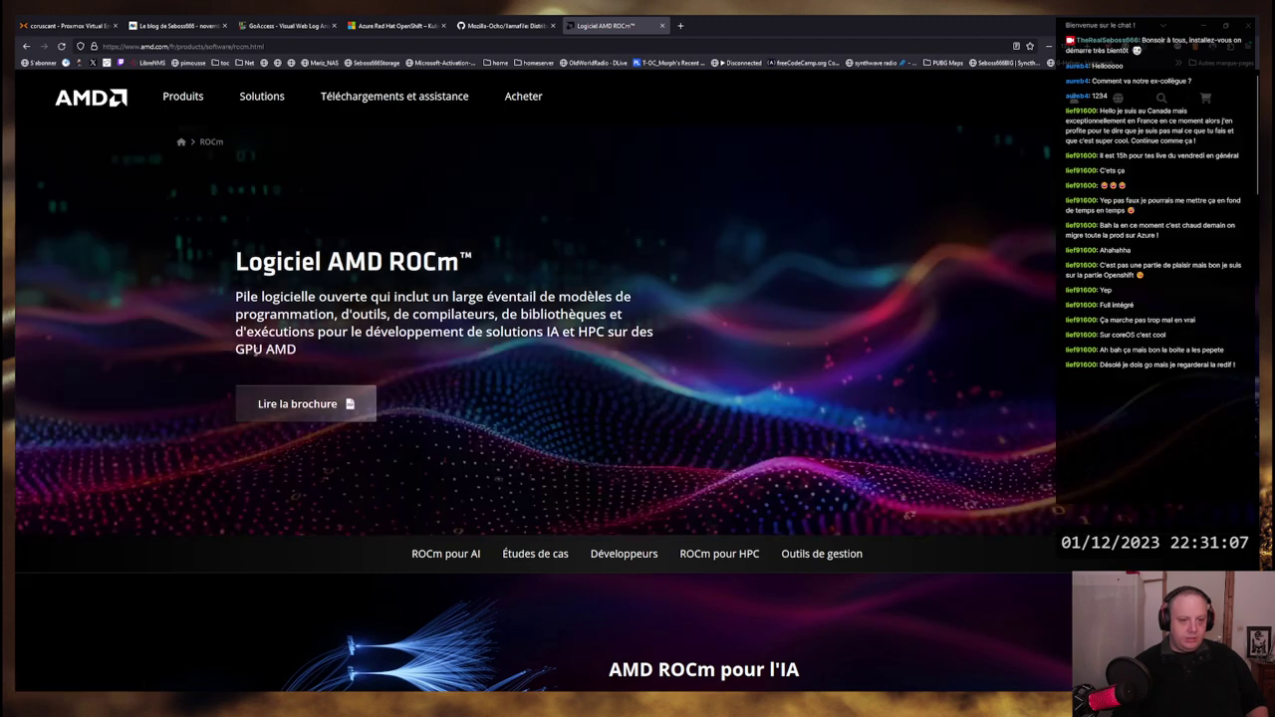
- Read the Logiciel AMD ROCm title and scroll to the ROCm for AI section
{"action": "left_click_drag", "start_coordinate": [460, 262], "coordinate": [386, 262]}
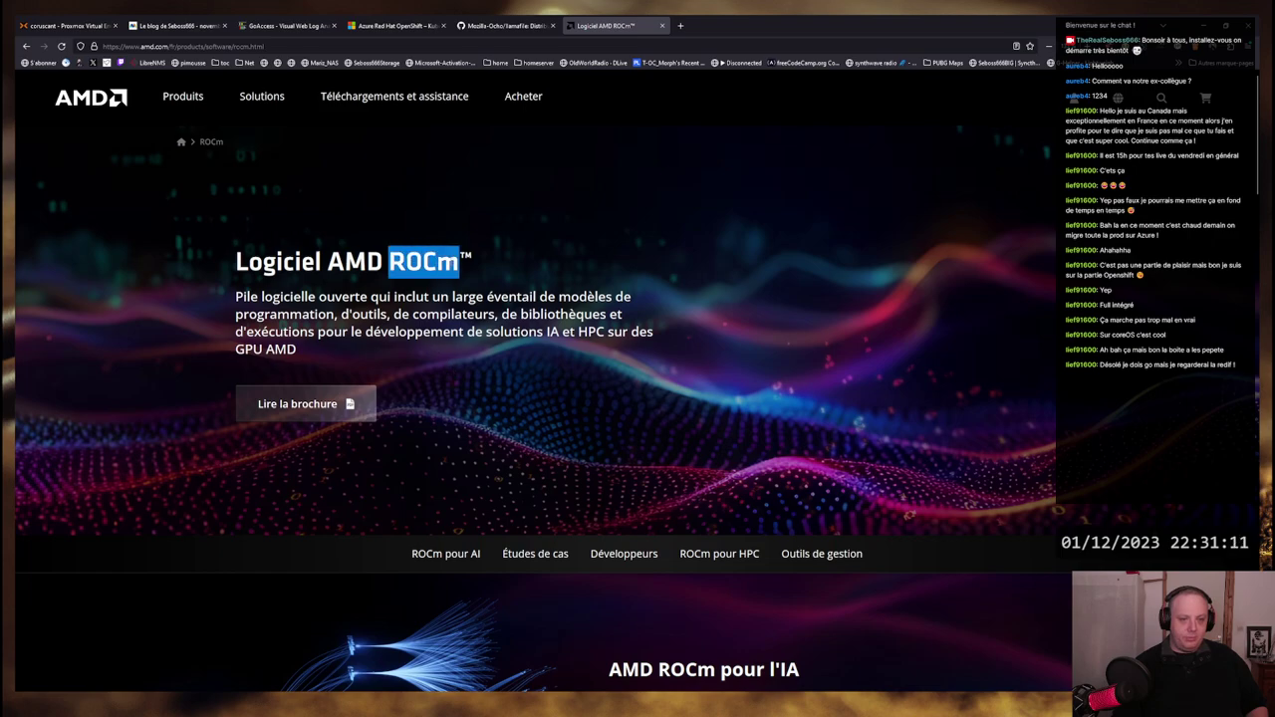
{"action": "left_click", "coordinate": [389, 265]}
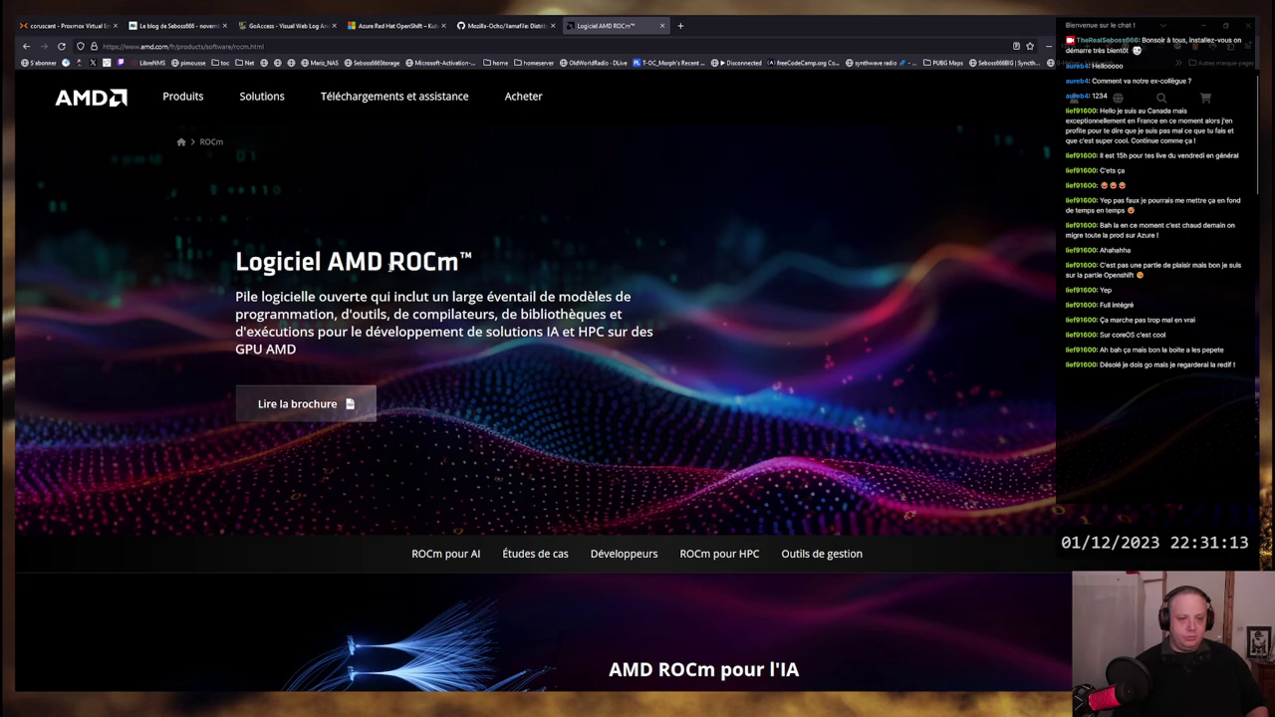
{"action": "left_click_drag", "start_coordinate": [235, 265], "coordinate": [460, 264]}
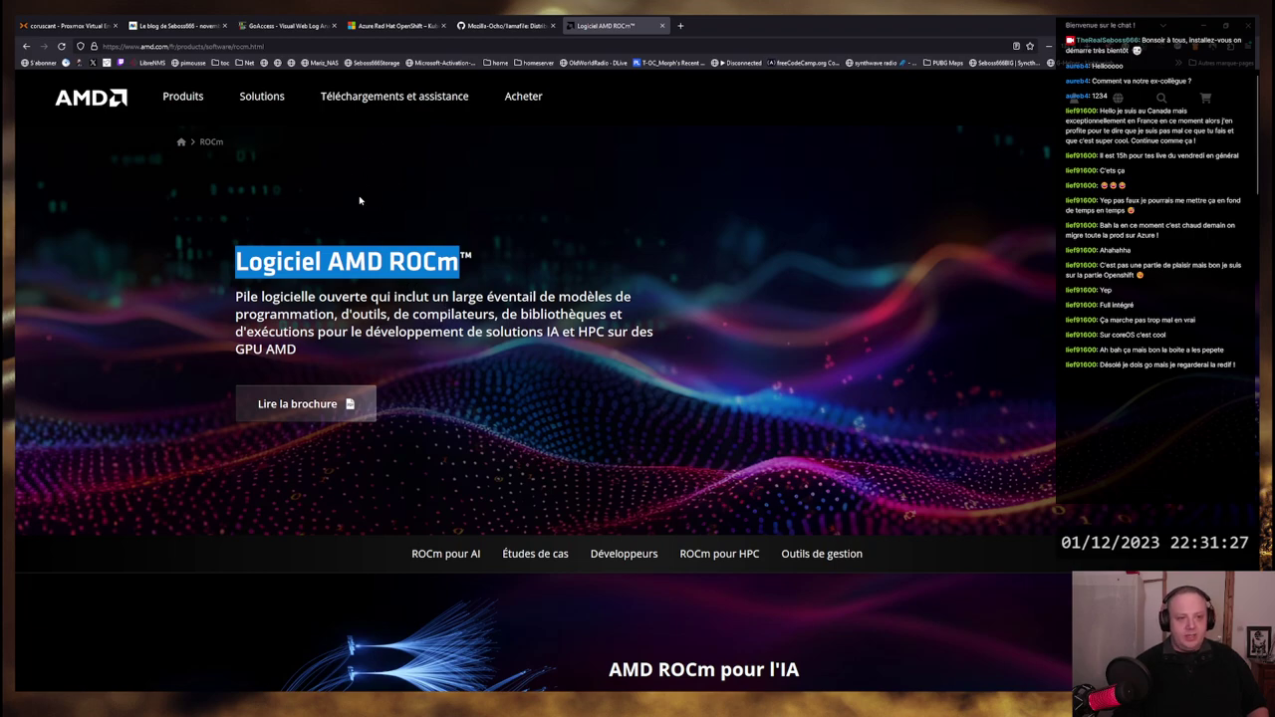
{"action": "scroll", "coordinate": [460, 243], "scroll_direction": "down", "scroll_amount": 3}
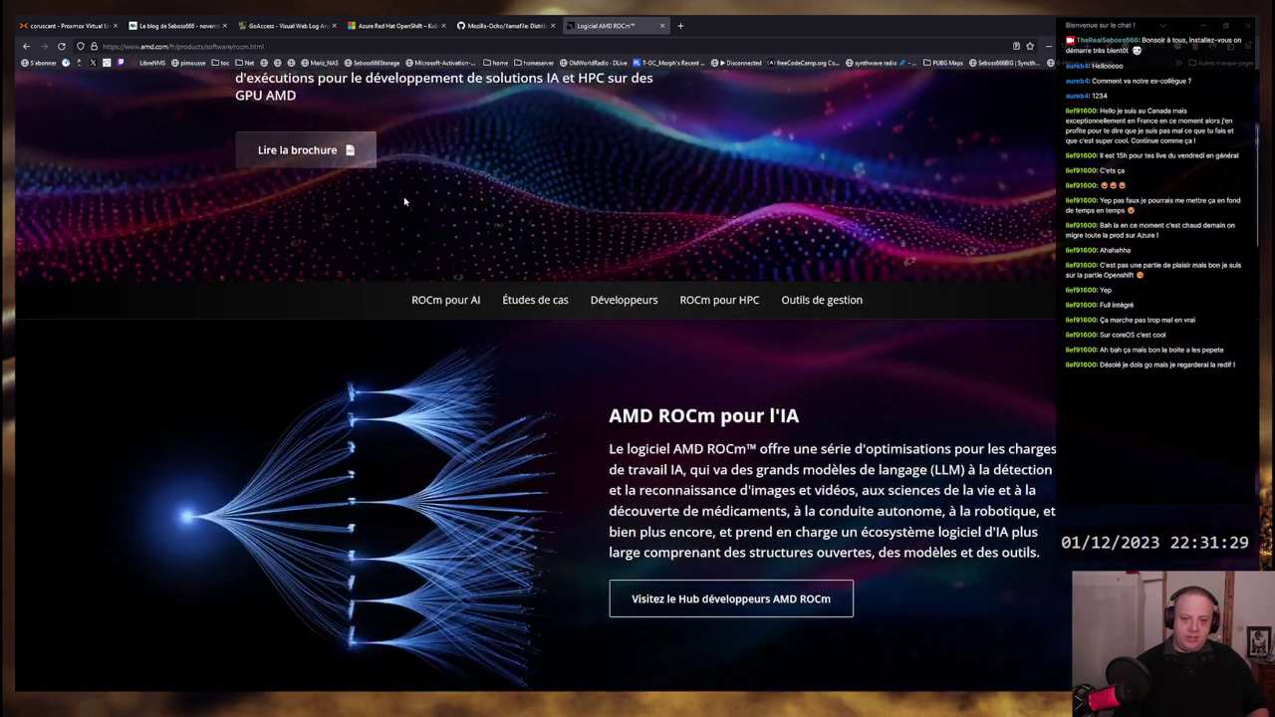
{"action": "scroll", "coordinate": [342, 262], "scroll_direction": "down", "scroll_amount": 6}
{"action": "scroll", "coordinate": [492, 237], "scroll_direction": "up", "scroll_amount": 6}
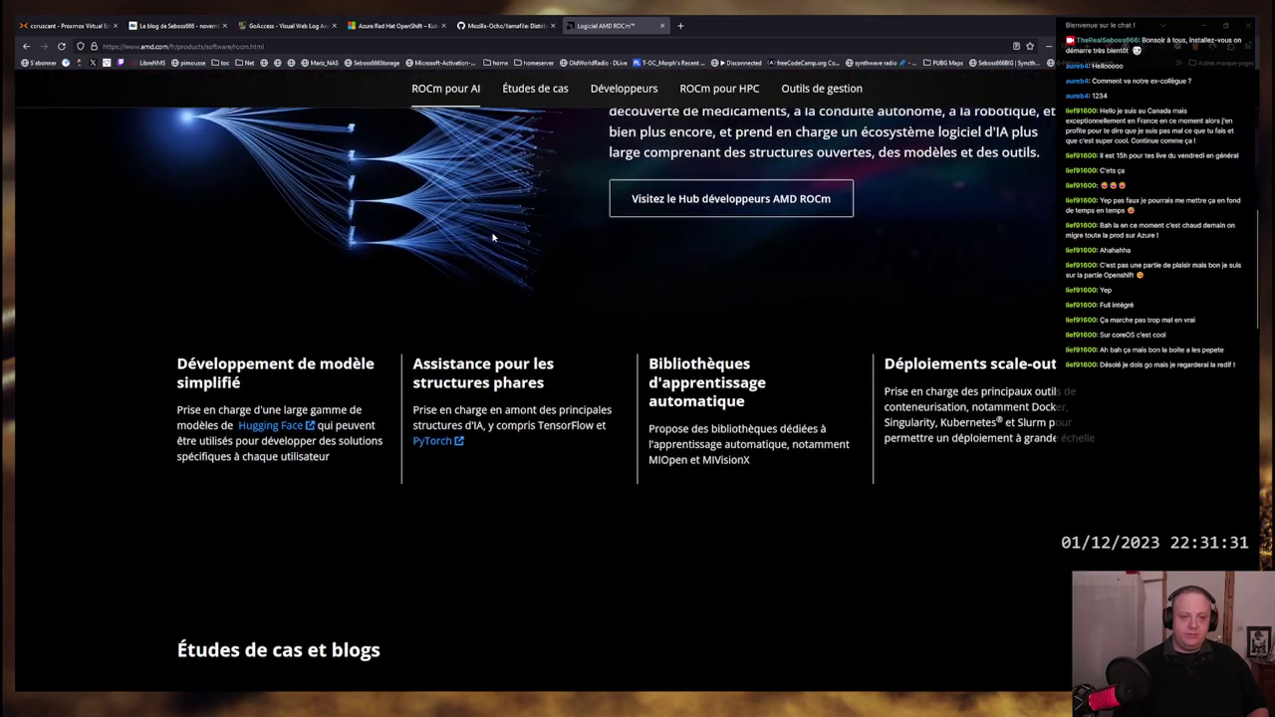
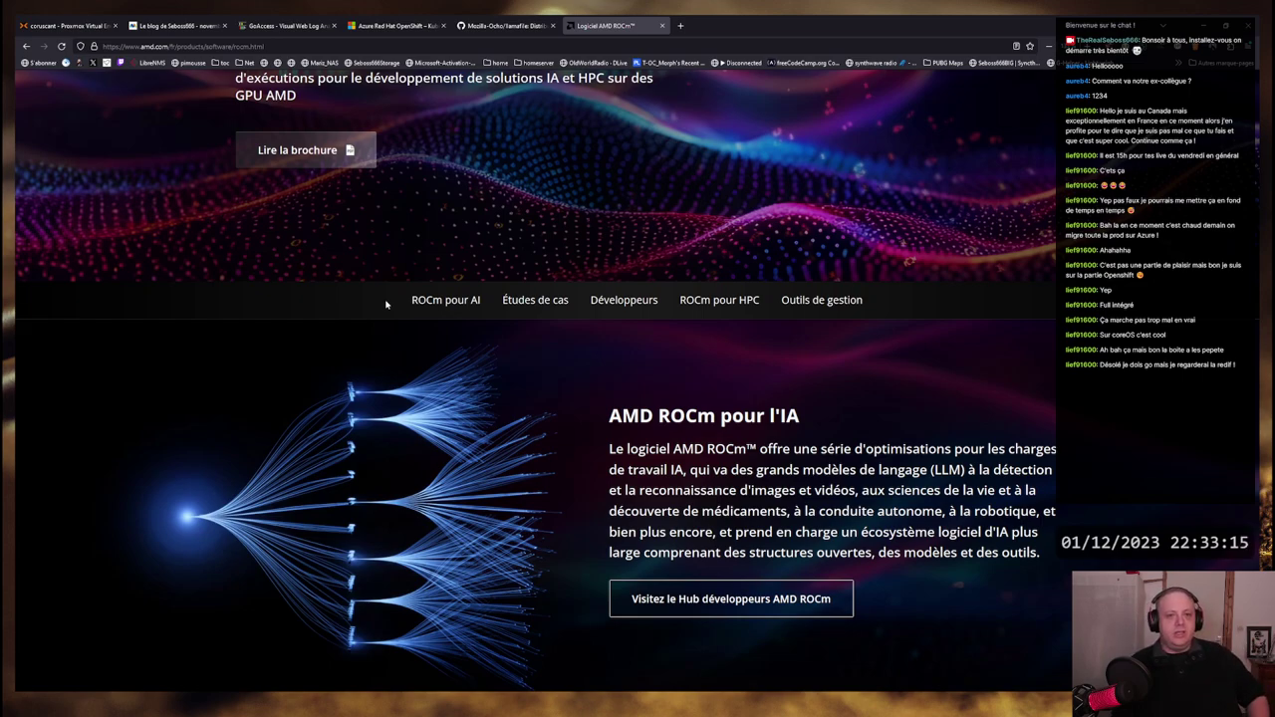
- Read the ROCm page, highlighting the large language models line and the word 'IA'
{"action": "left_click_drag", "start_coordinate": [628, 468], "coordinate": [924, 470]}
{"action": "left_click", "coordinate": [639, 477]}
{"action": "scroll", "coordinate": [640, 477], "scroll_direction": "up", "scroll_amount": 1}
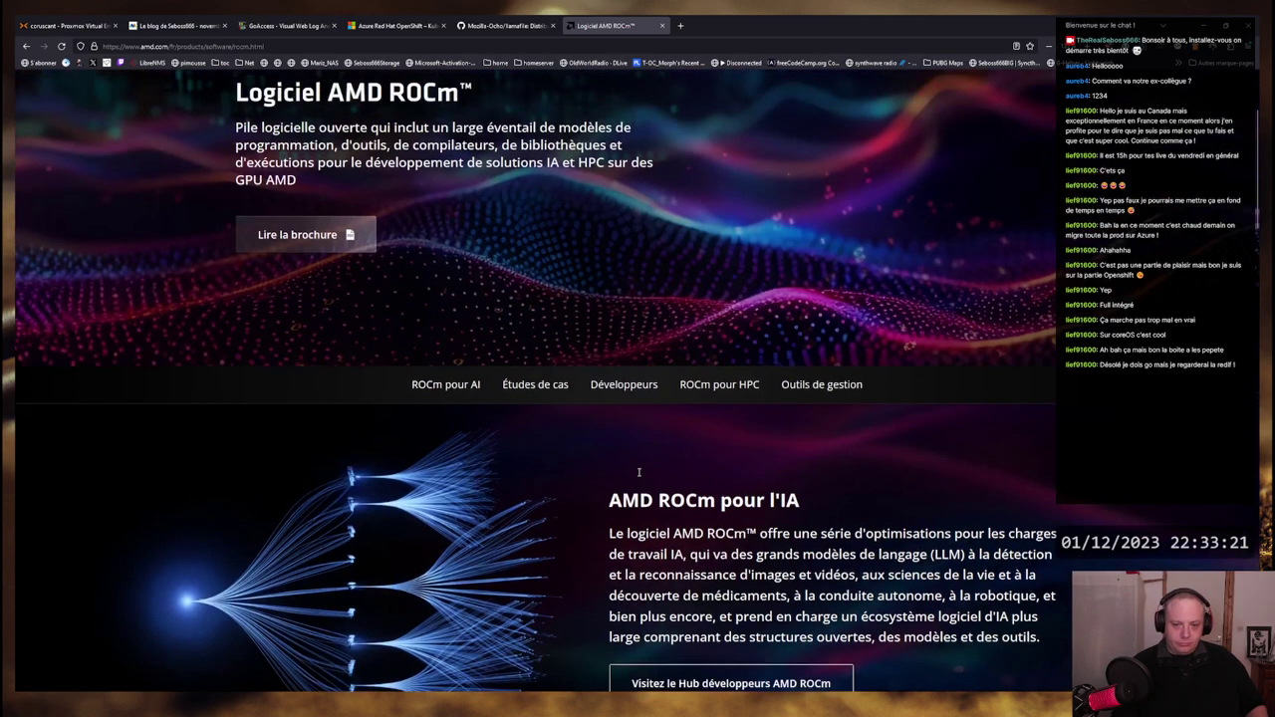
{"action": "scroll", "coordinate": [640, 477], "scroll_direction": "up", "scroll_amount": 2}
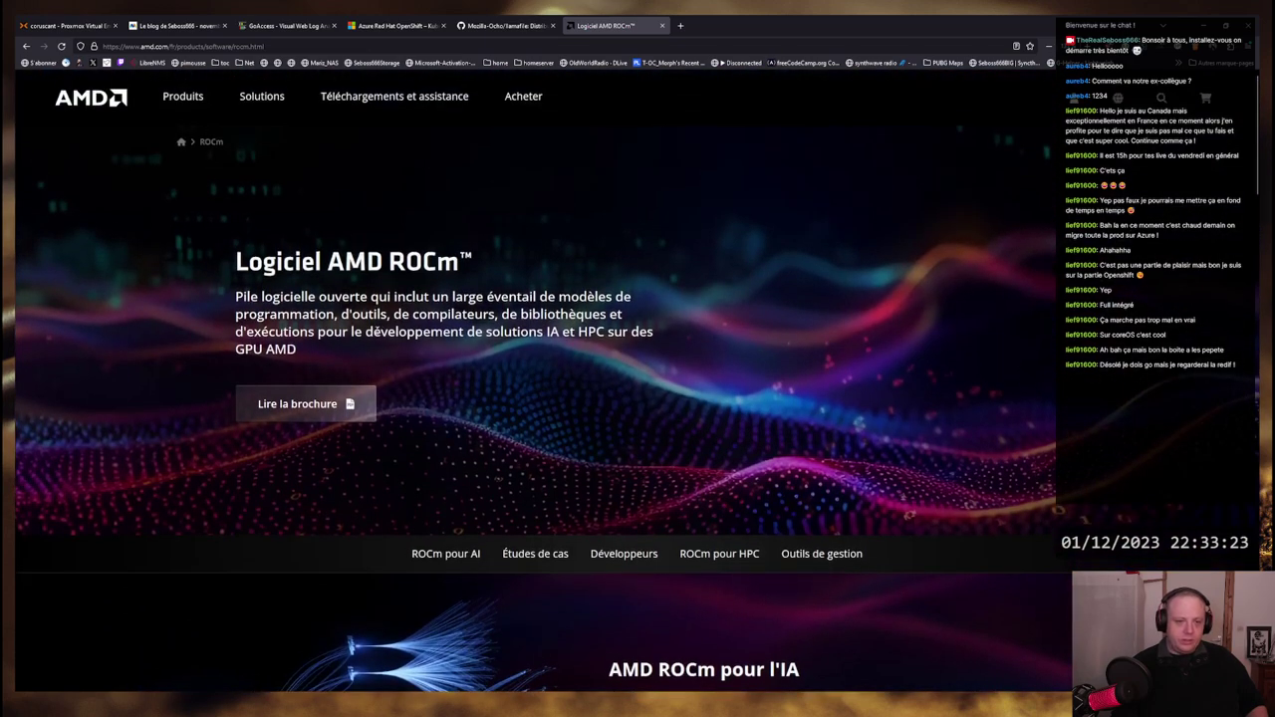
{"action": "double_click", "coordinate": [553, 332]}
{"action": "left_click", "coordinate": [350, 353]}
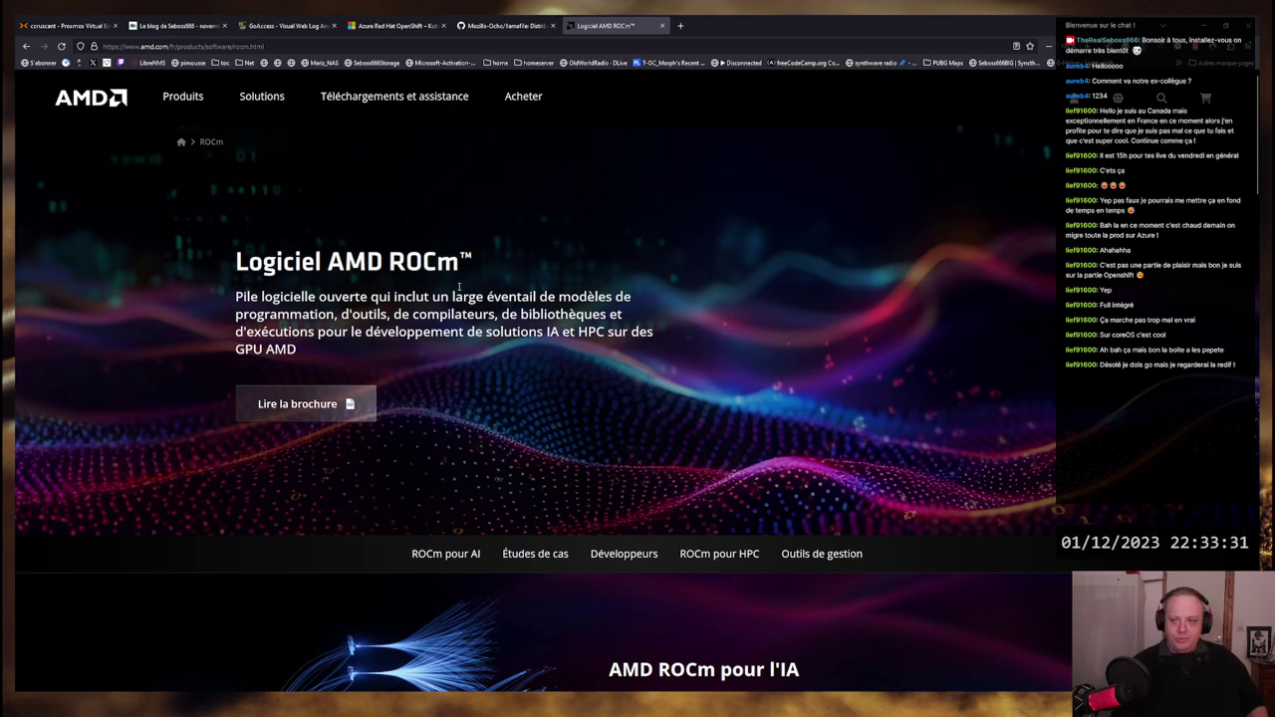
- Review the ROCm page's 'Logiciel' title and description, then close the AMD tab
{"action": "scroll", "coordinate": [487, 315], "scroll_direction": "down", "scroll_amount": 2}
{"action": "scroll", "coordinate": [487, 315], "scroll_direction": "down", "scroll_amount": 3}
{"action": "left_click_drag", "start_coordinate": [953, 384], "coordinate": [636, 384]}
{"action": "scroll", "coordinate": [559, 352], "scroll_direction": "up", "scroll_amount": 4}
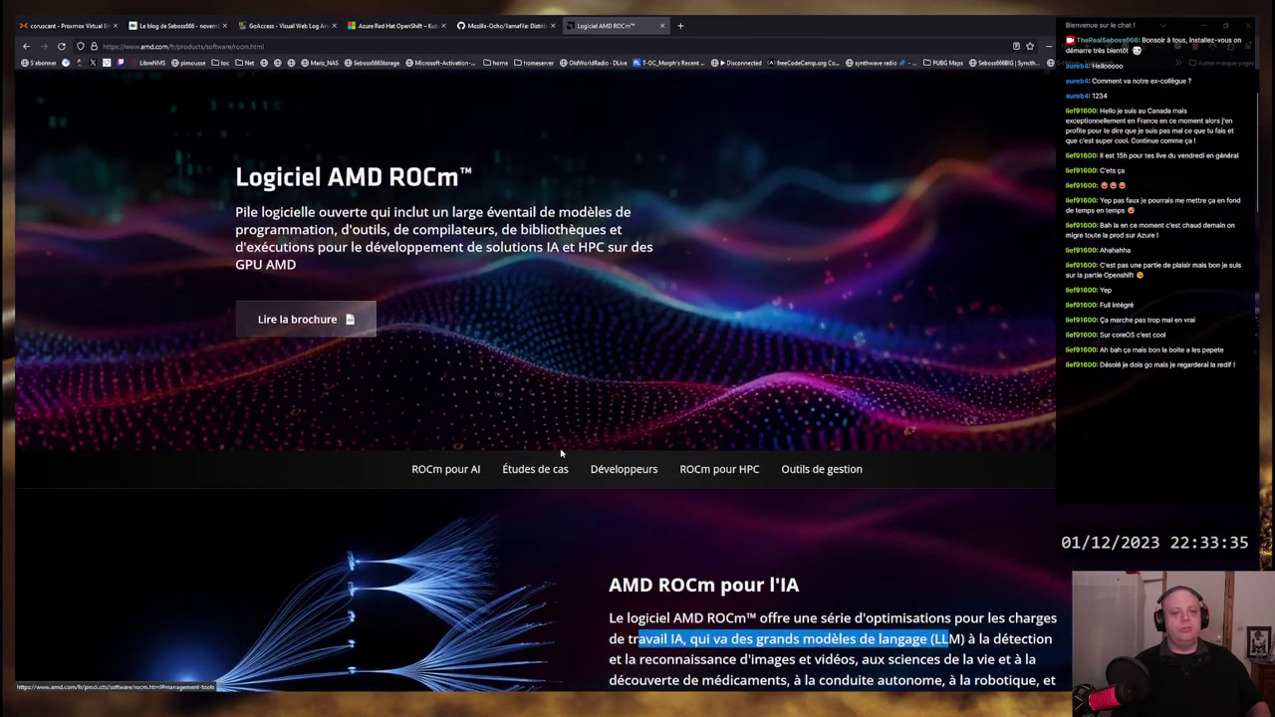
{"action": "scroll", "coordinate": [559, 351], "scroll_direction": "up", "scroll_amount": 1}
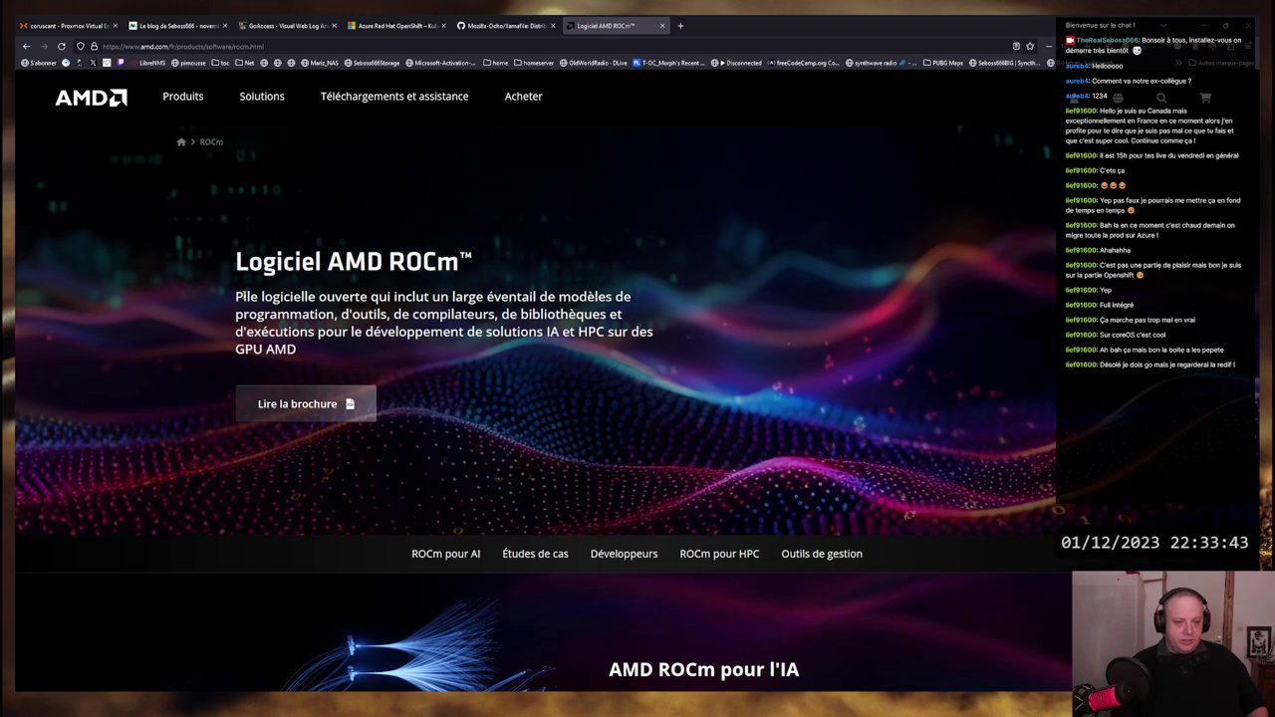
{"action": "double_click", "coordinate": [279, 261]}
{"action": "left_click", "coordinate": [428, 276]}
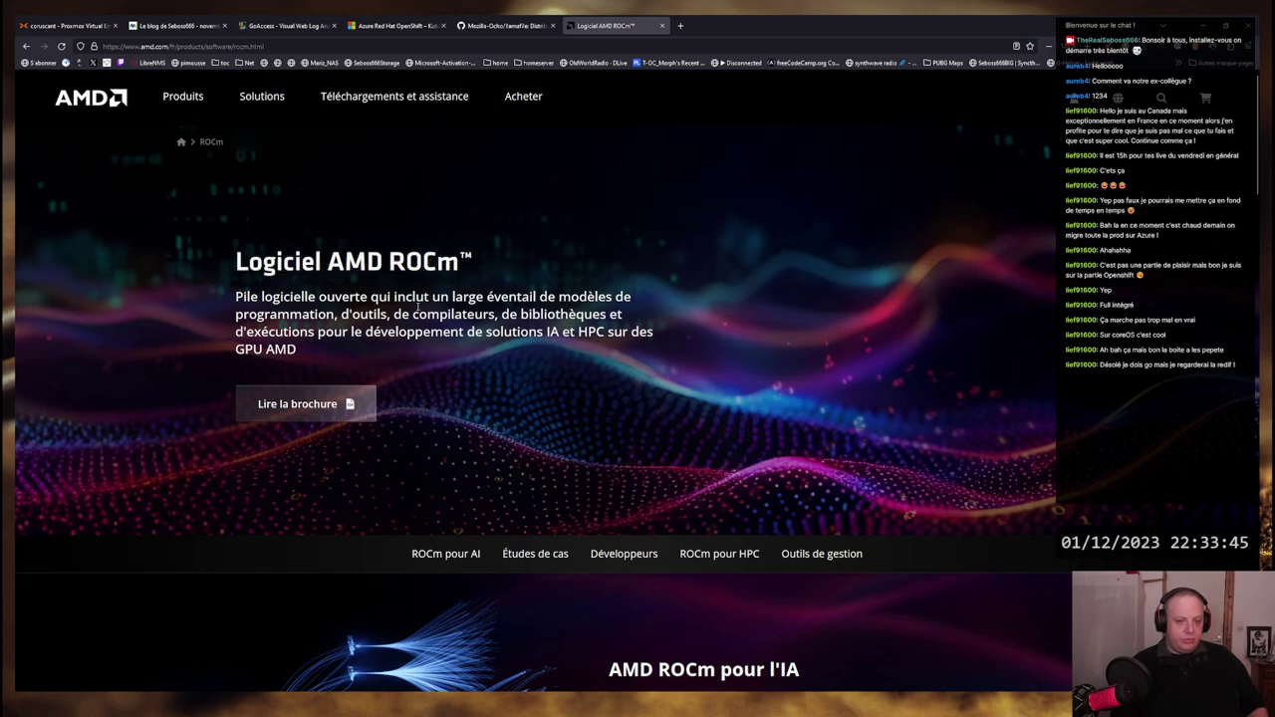
{"action": "left_click_drag", "start_coordinate": [247, 257], "coordinate": [469, 321]}
{"action": "left_click", "coordinate": [468, 320]}
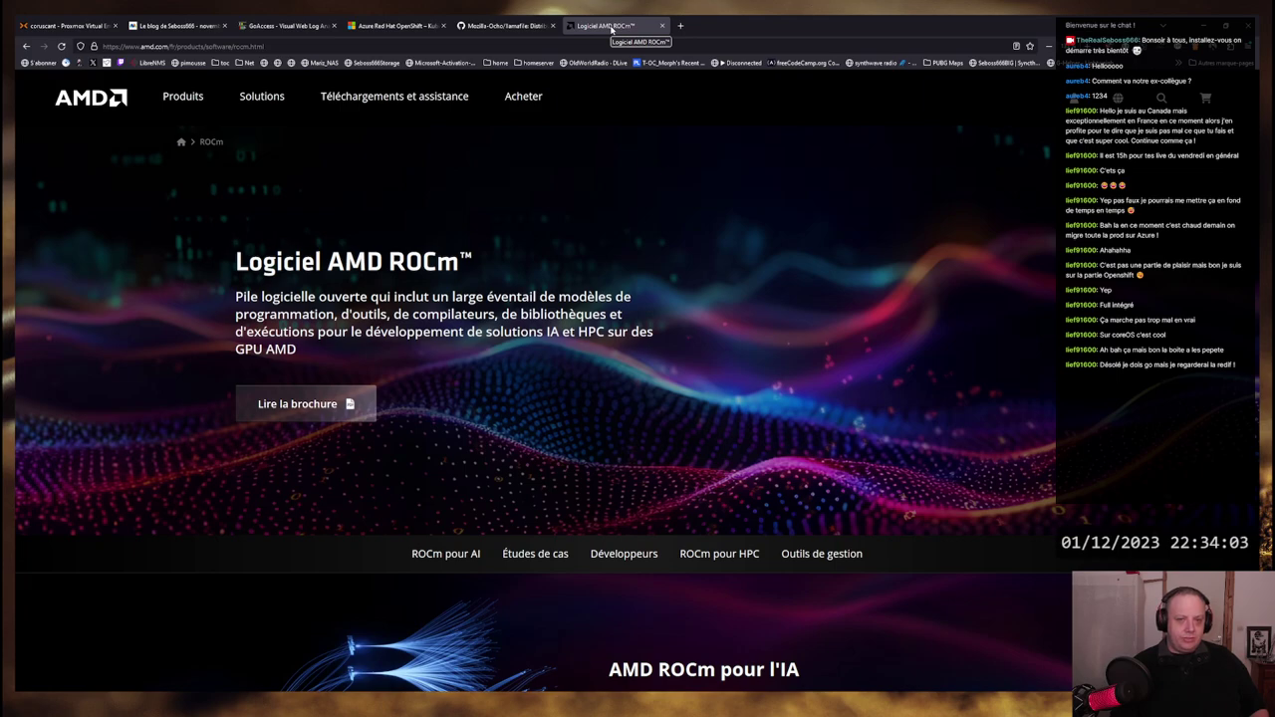
{"action": "middle_click", "coordinate": [610, 28]}
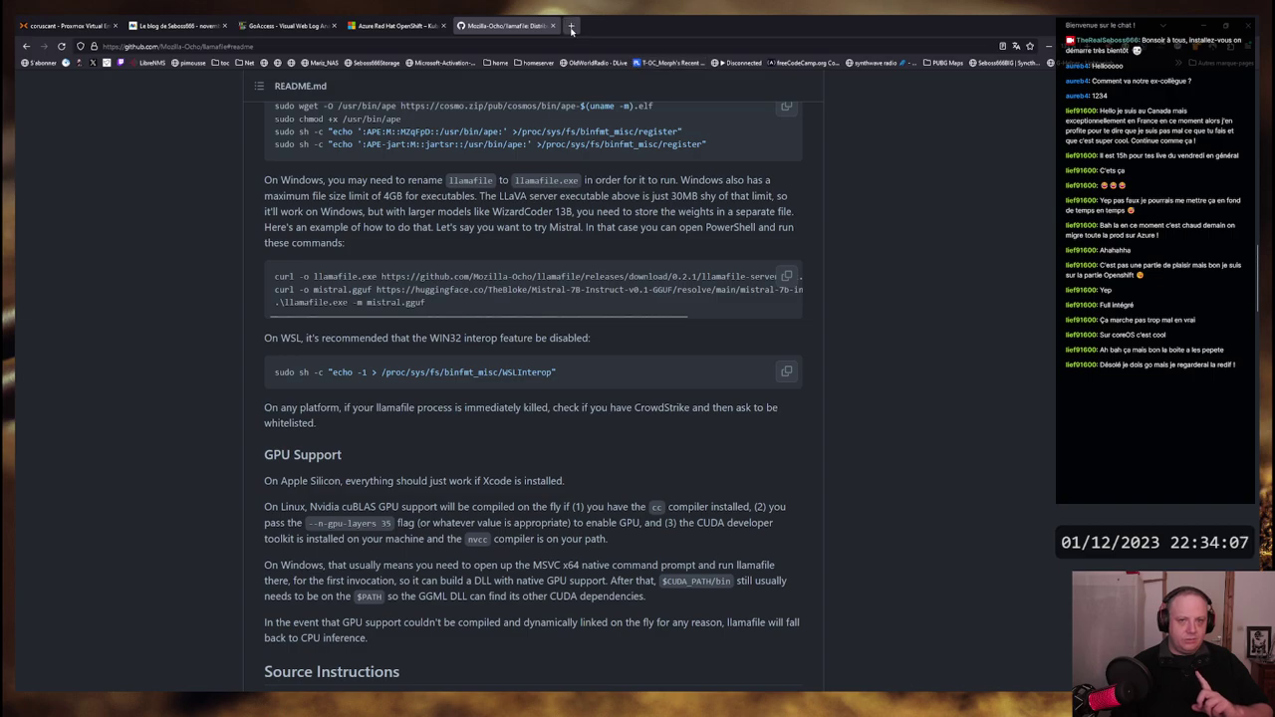
- In a new tab, load YouTube Studio's 'Contenu de la chaîne' page from the youtube.com/channel suggestion
{"action": "left_click", "coordinate": [571, 25]}
{"action": "type", "text": "youtube.com/"}
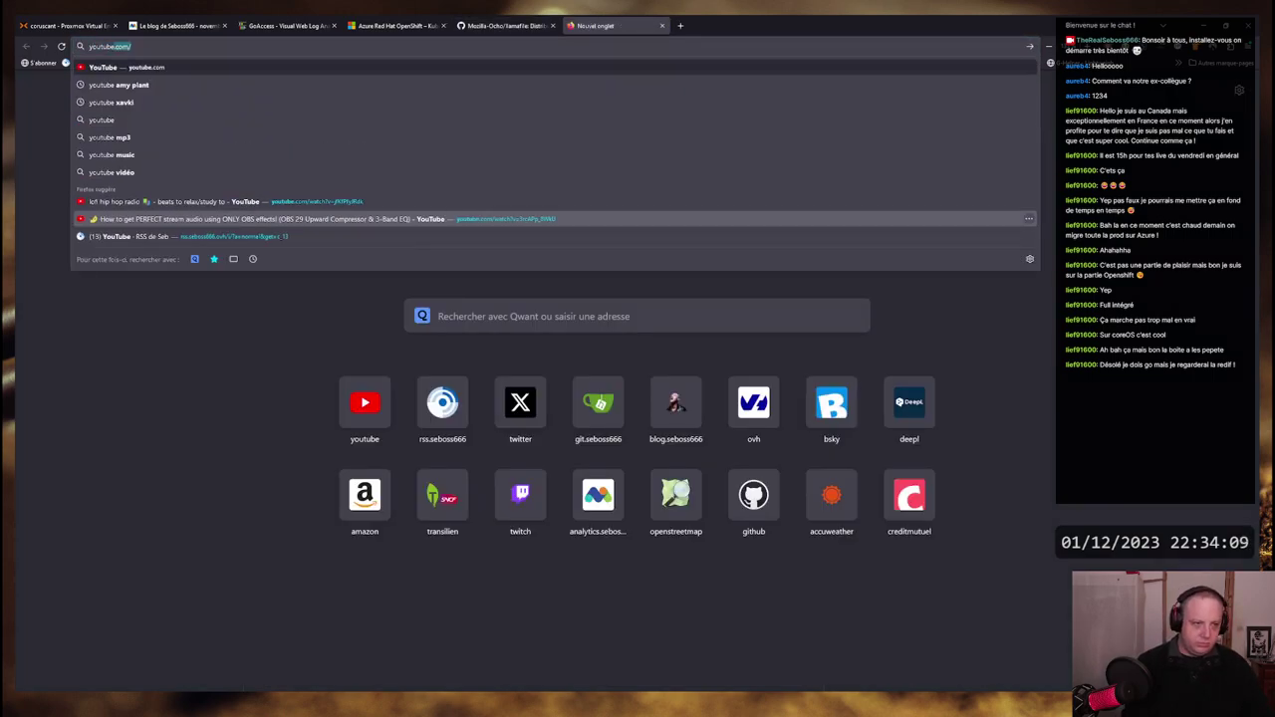
{"action": "key", "text": "Right"}
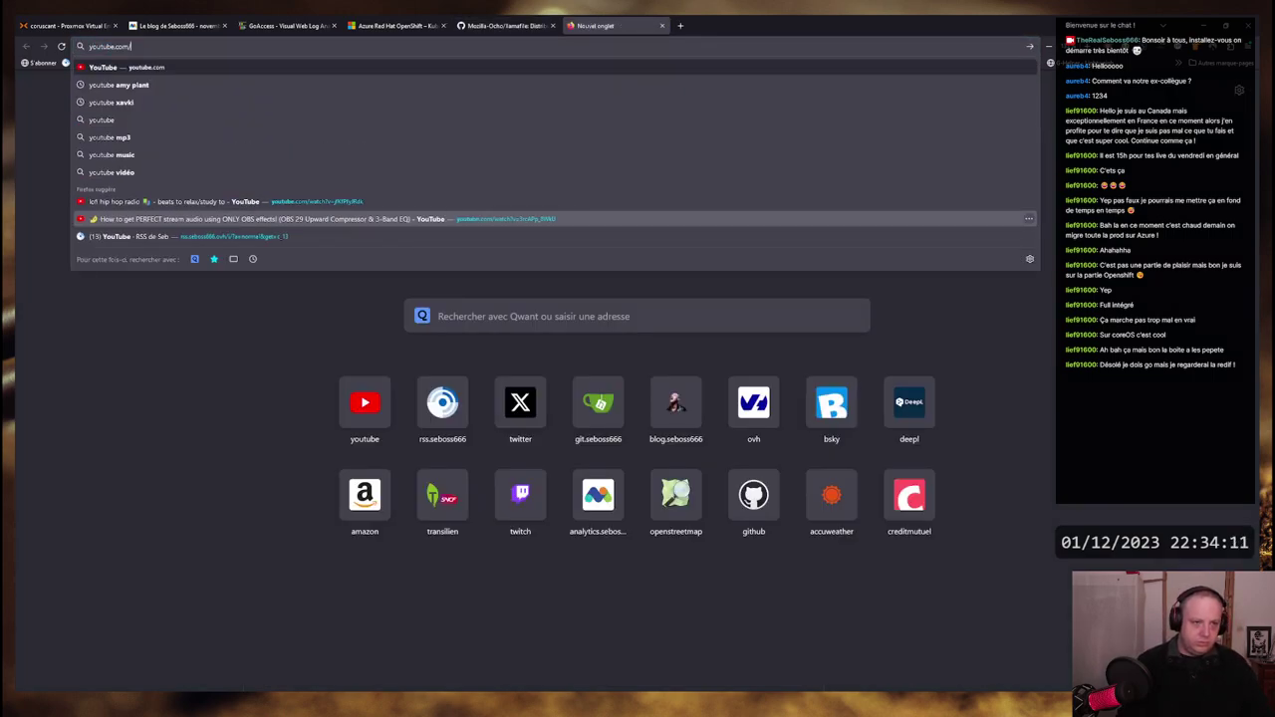
{"action": "type", "text": "channel"}
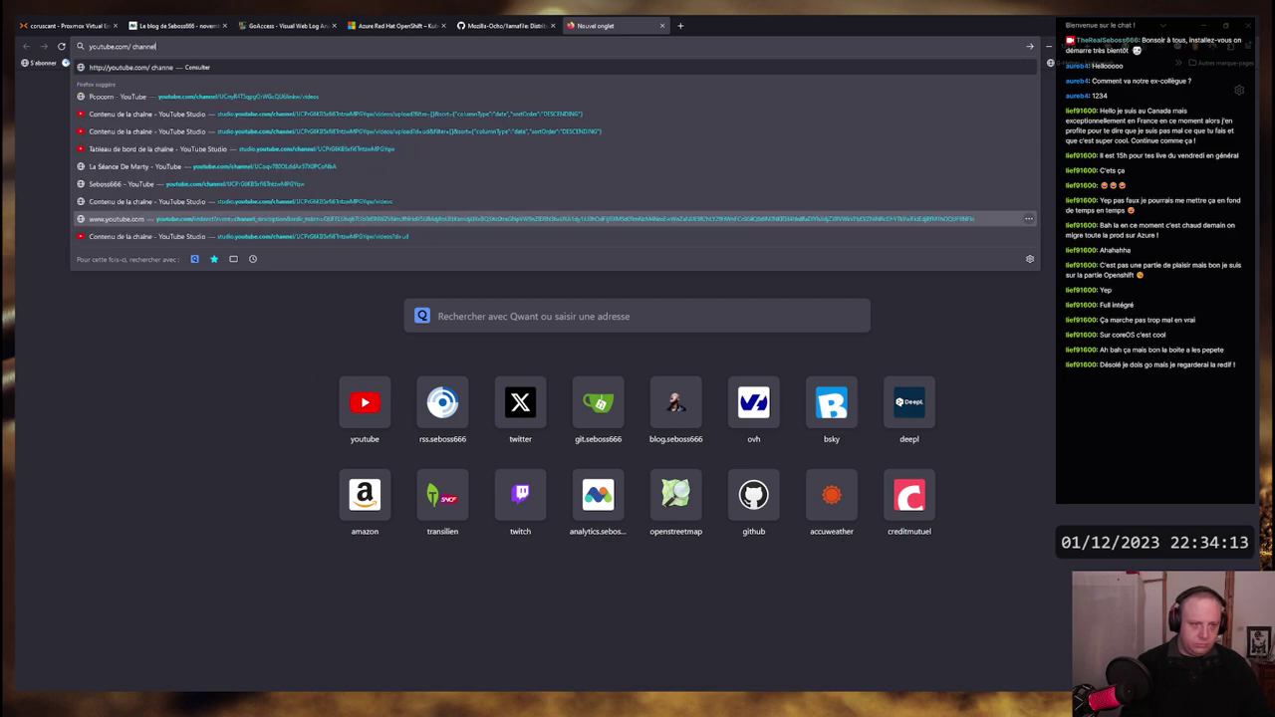
{"action": "key", "text": "Down"}
{"action": "key", "text": "Down"}
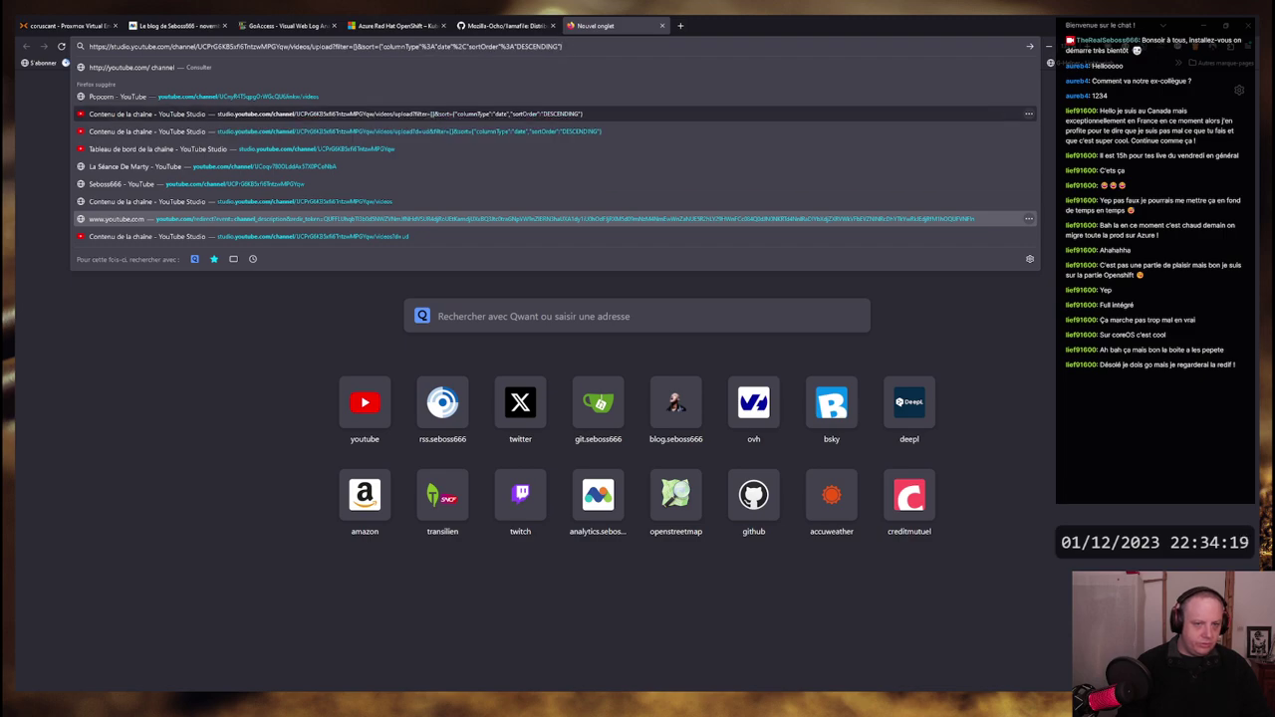
{"action": "key", "text": "Return"}
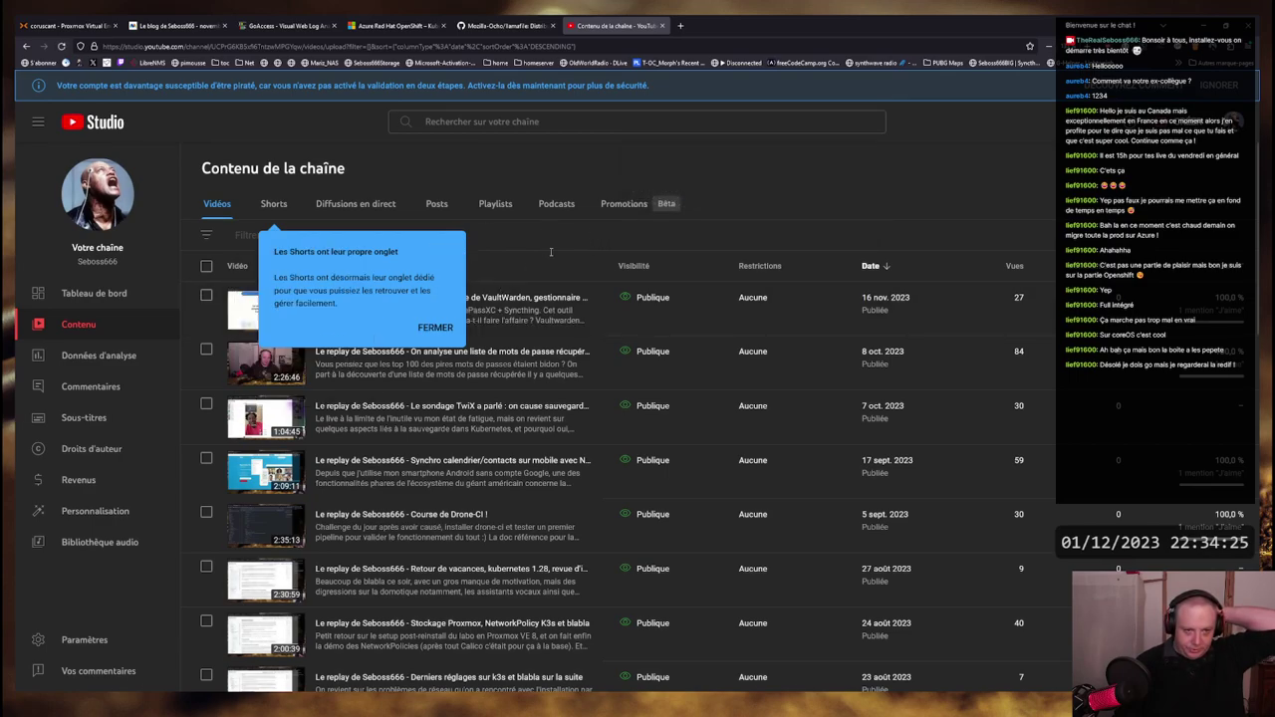
- Dismiss the Shorts tab notice and point out the Drone-CI video's 5 sept. 2023 date and the page title
{"action": "left_click", "coordinate": [436, 328]}
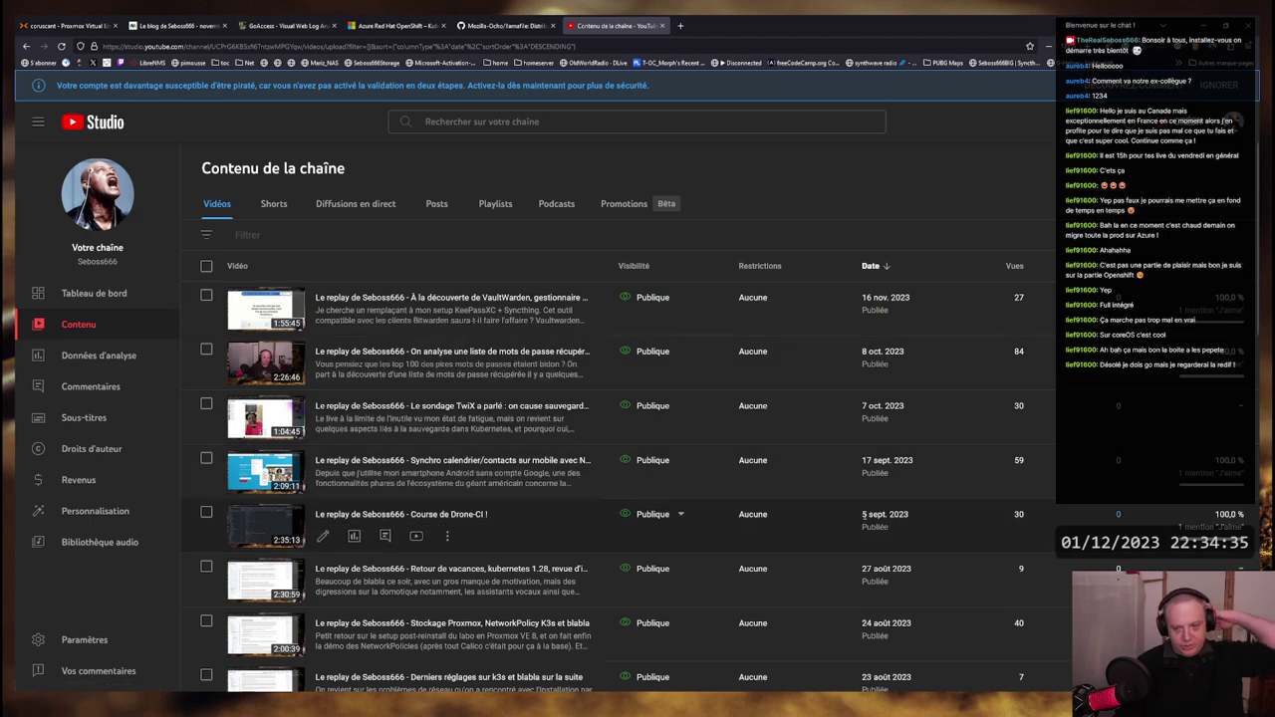
{"action": "left_click_drag", "start_coordinate": [863, 514], "coordinate": [908, 517]}
{"action": "left_click", "coordinate": [909, 518]}
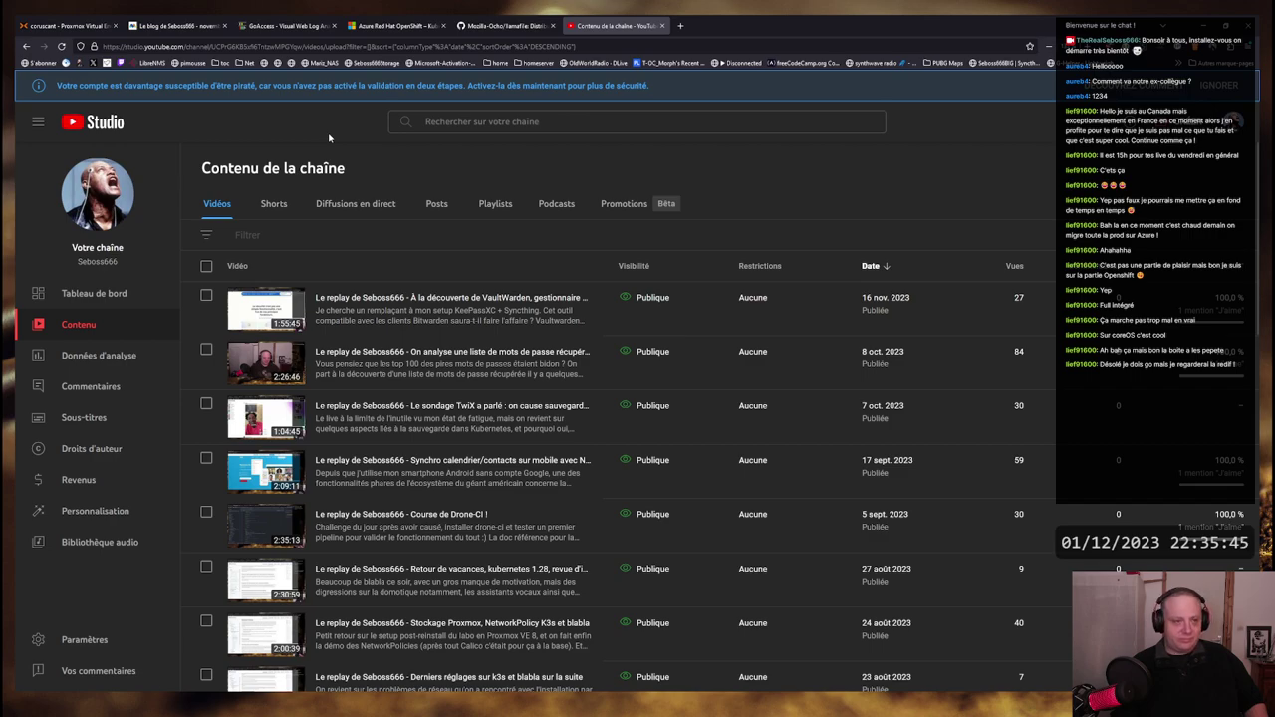
{"action": "left_click_drag", "start_coordinate": [345, 170], "coordinate": [207, 169]}
{"action": "left_click", "coordinate": [341, 170]}
{"action": "left_click", "coordinate": [211, 171]}
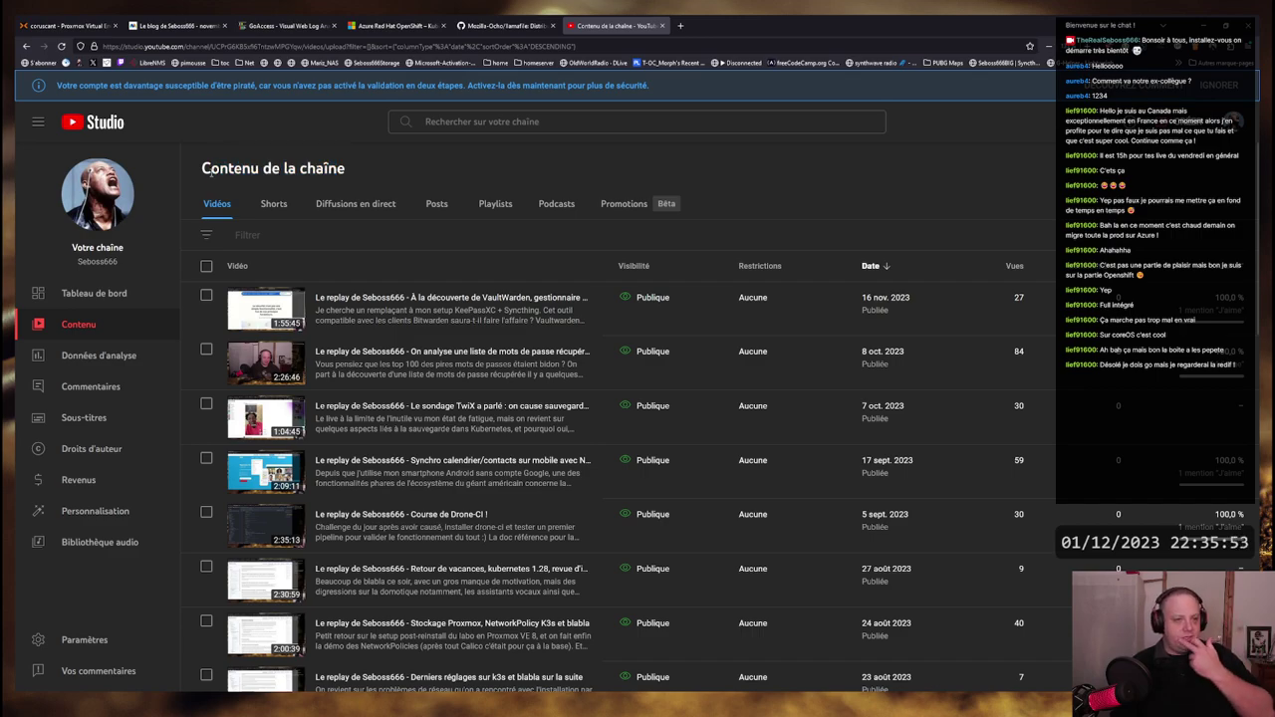
- In a new tab, search 'hub docker fresh' and open the freshrss/freshrss Tags page on Docker Hub
{"action": "left_click", "coordinate": [680, 25]}
{"action": "type", "text": "hub"}
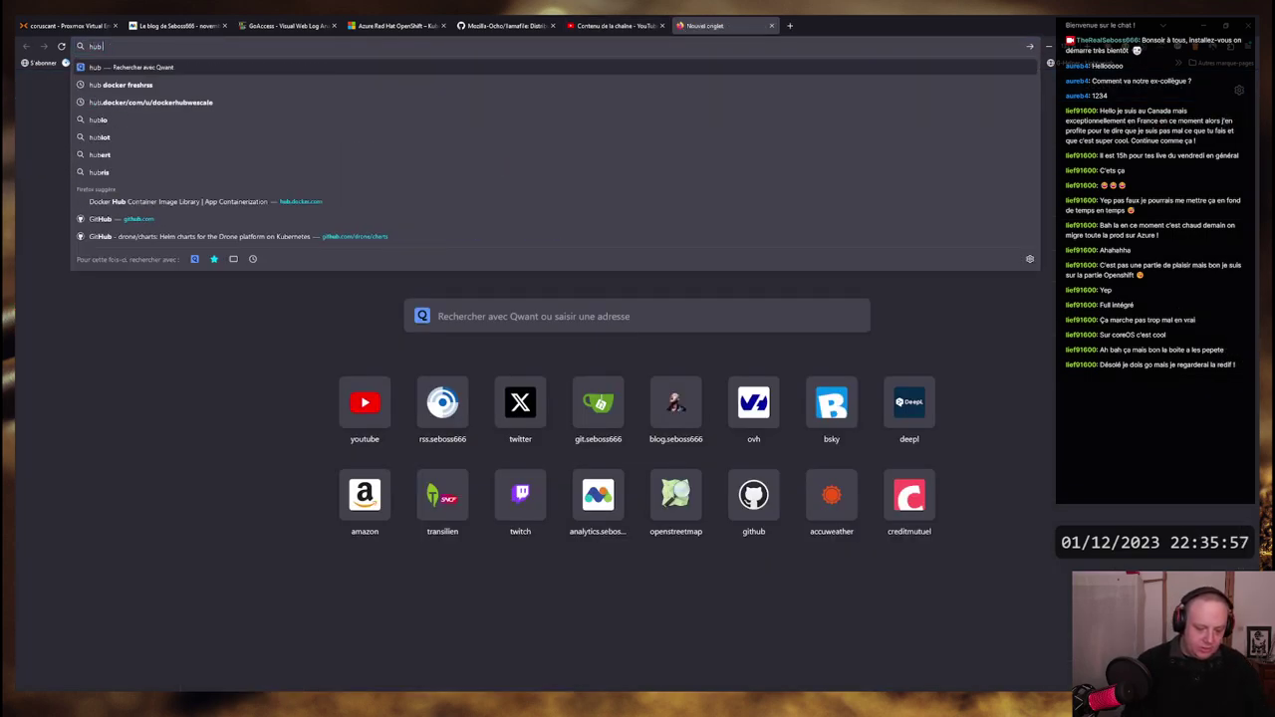
{"action": "type", "text": " docker fresh"}
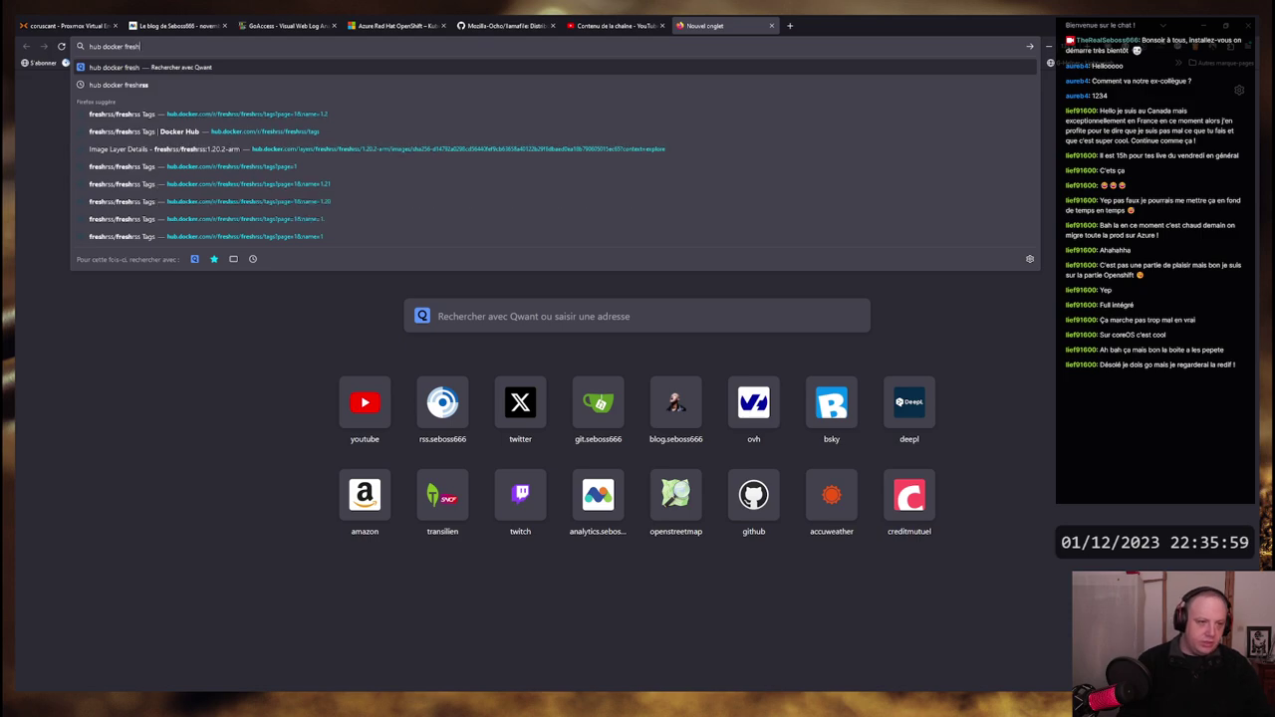
{"action": "left_click", "coordinate": [297, 132]}
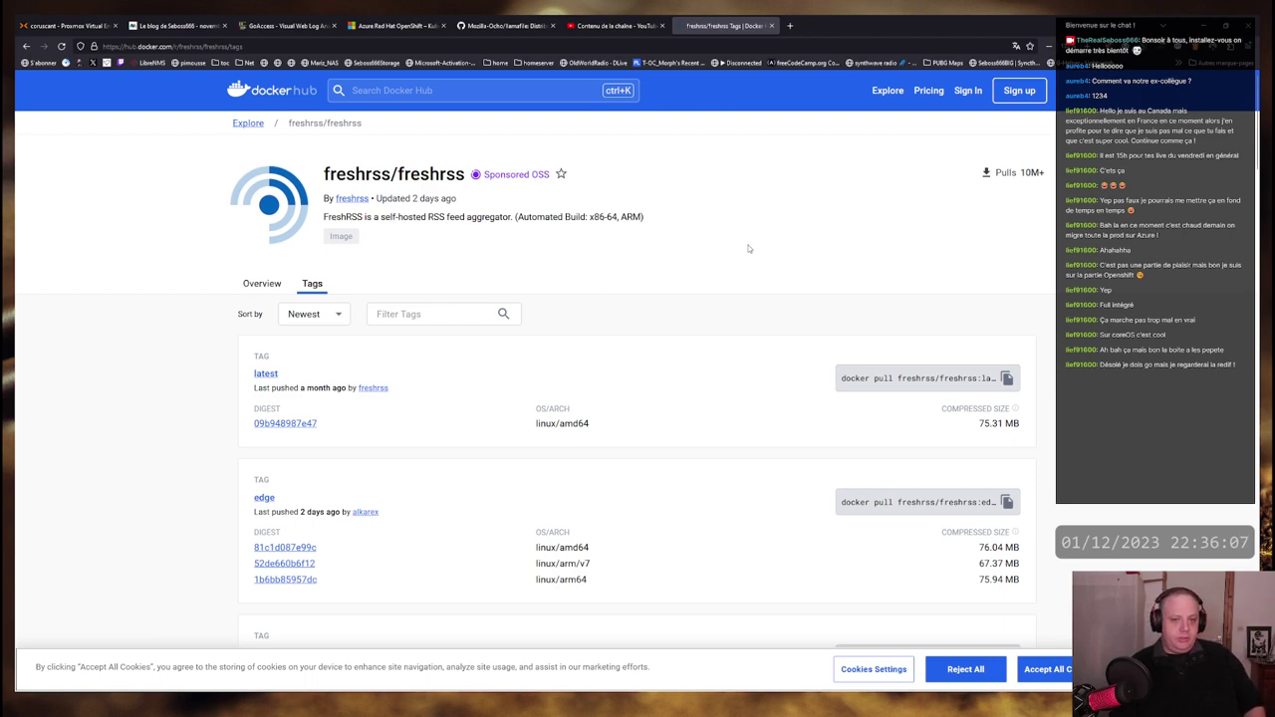
- Glance at the edge image's layer details, then return to the freshrss tags list
{"action": "scroll", "coordinate": [708, 345], "scroll_direction": "down", "scroll_amount": 3}
{"action": "left_click_drag", "start_coordinate": [601, 330], "coordinate": [543, 294]}
{"action": "left_click", "coordinate": [546, 294]}
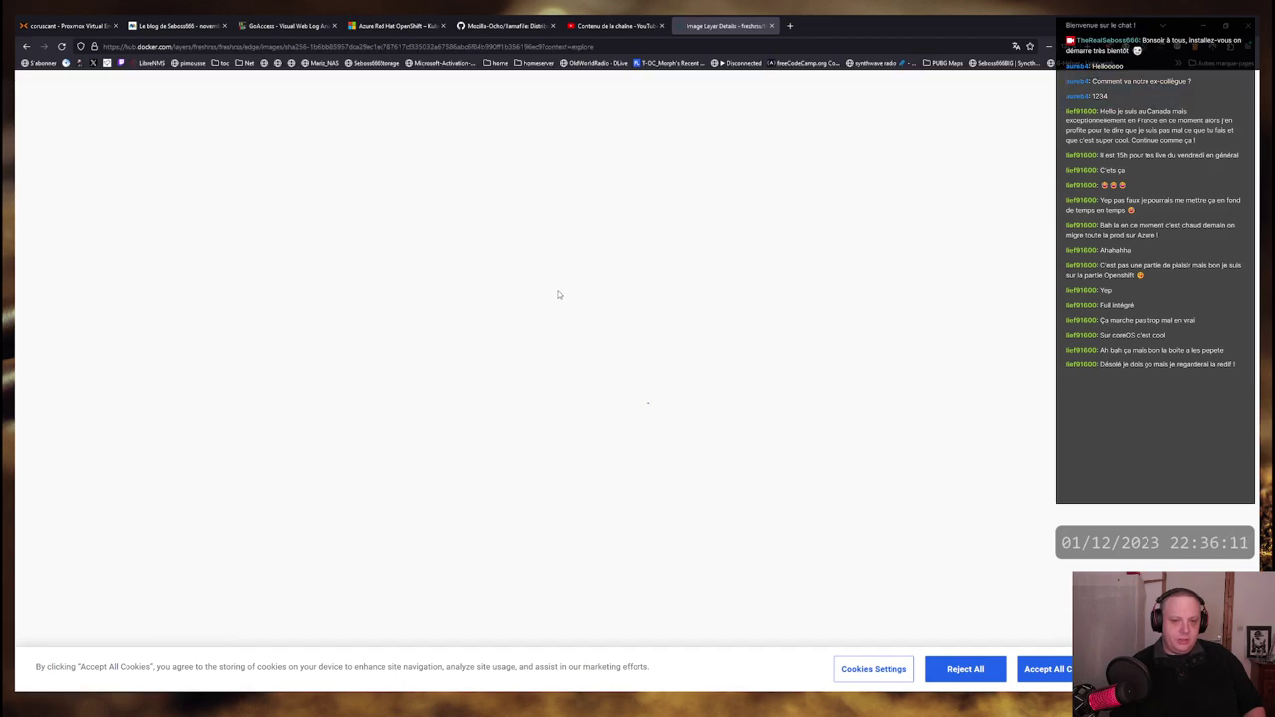
{"action": "key", "text": "alt+Left"}
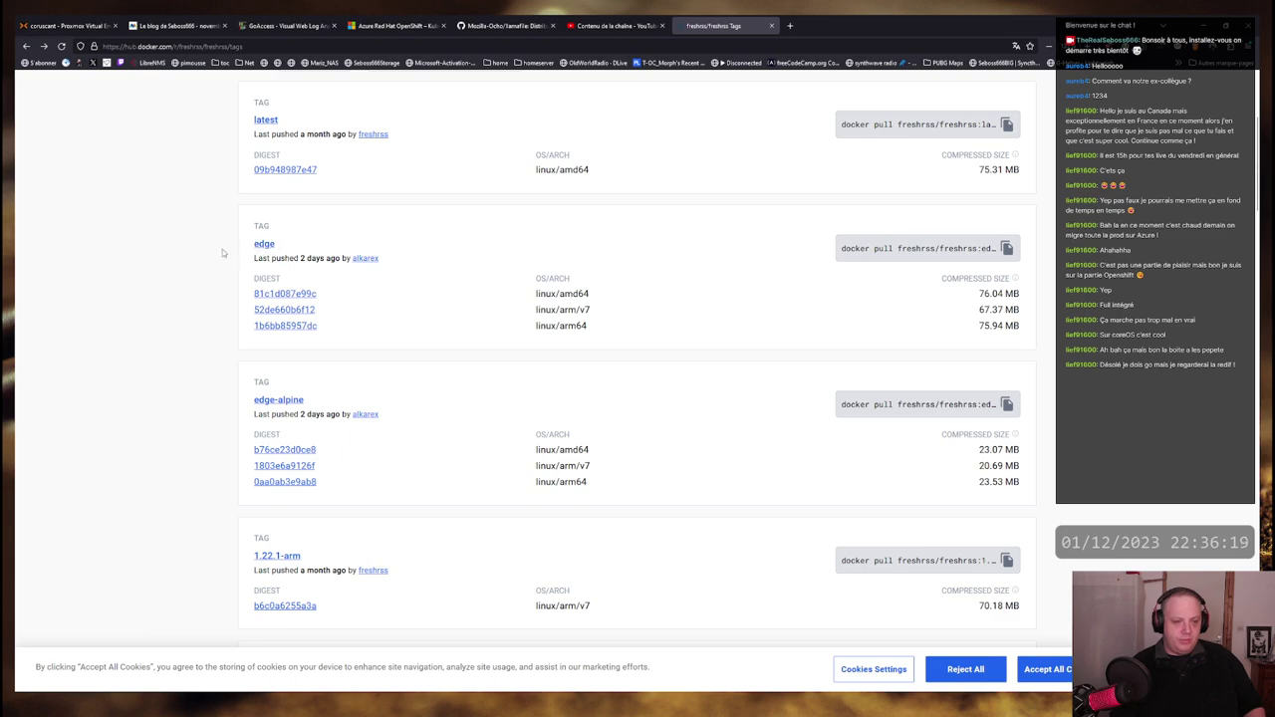
- Browse the tags list and open the edge-alpine linux/arm64 image layer details
{"action": "scroll", "coordinate": [195, 295], "scroll_direction": "down", "scroll_amount": 3}
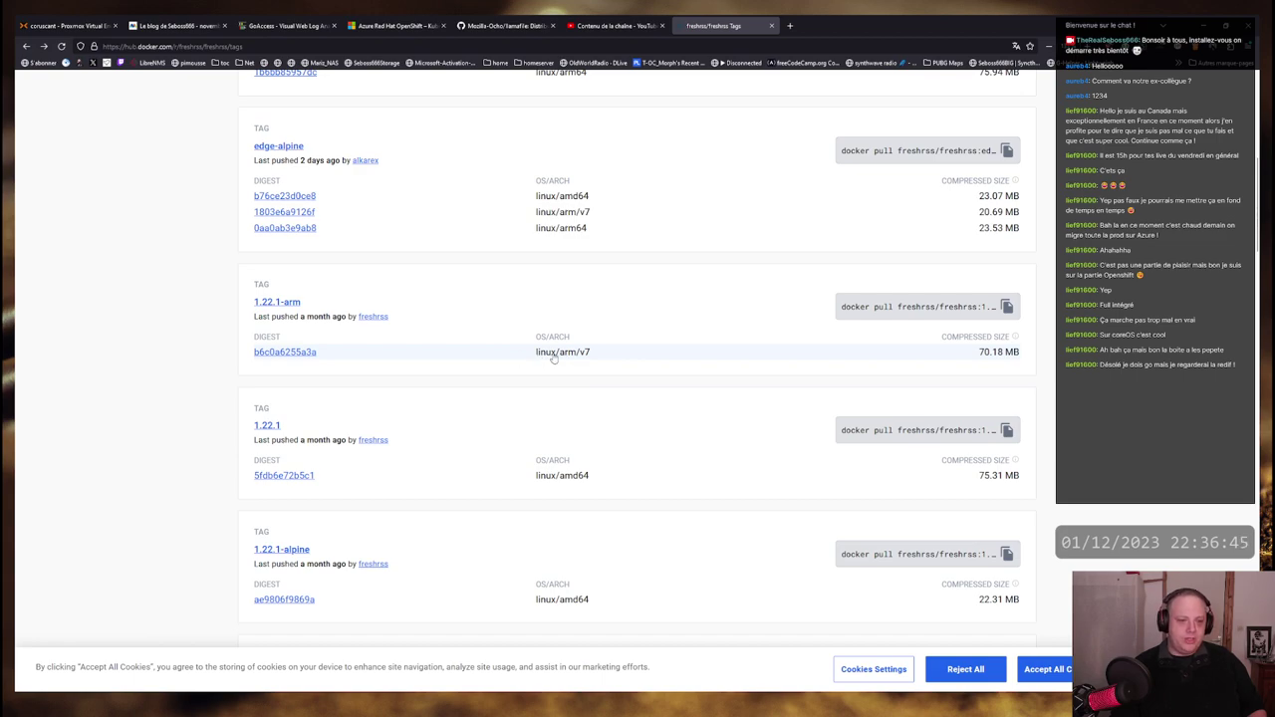
{"action": "scroll", "coordinate": [593, 351], "scroll_direction": "up", "scroll_amount": 5}
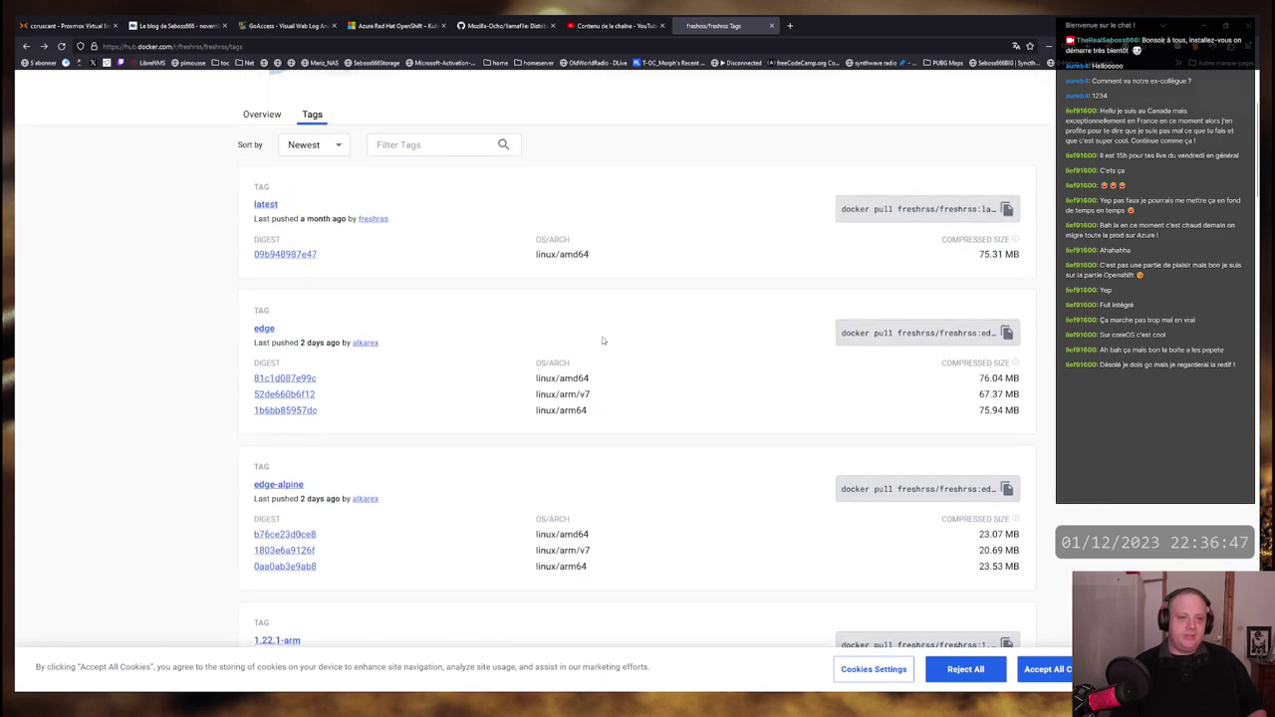
{"action": "scroll", "coordinate": [421, 262], "scroll_direction": "up", "scroll_amount": 3}
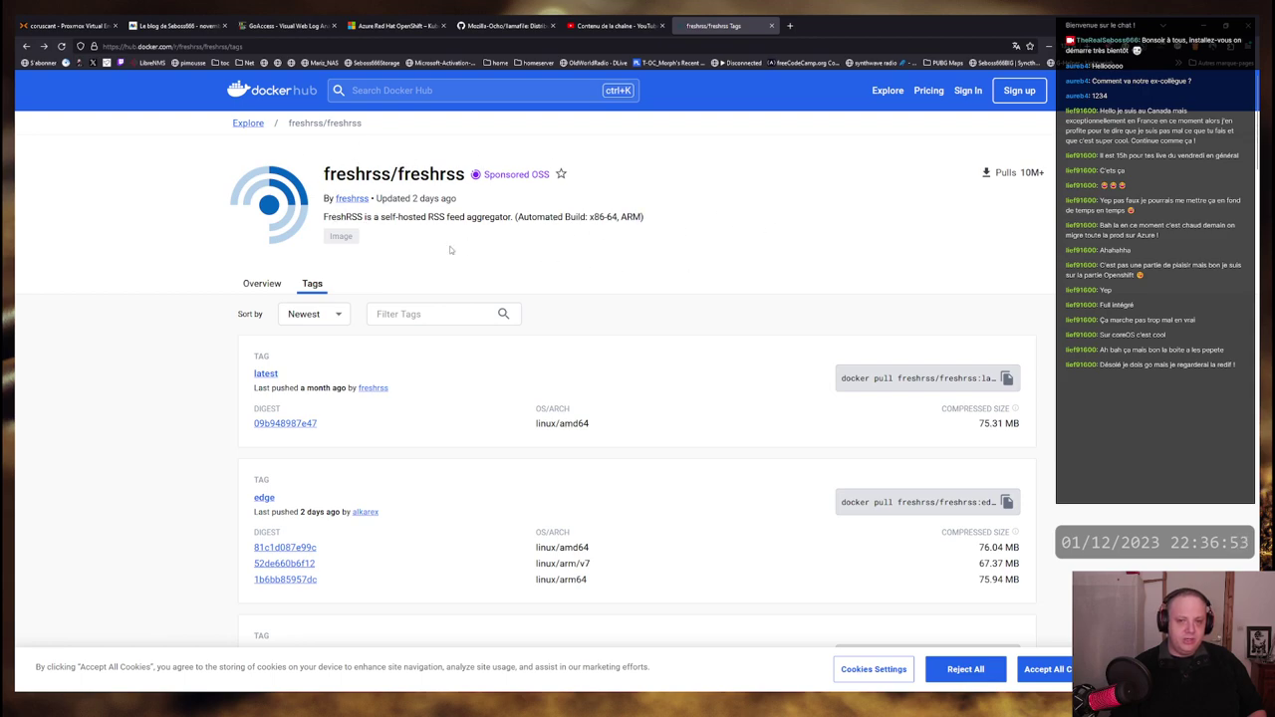
{"action": "scroll", "coordinate": [611, 225], "scroll_direction": "down", "scroll_amount": 1}
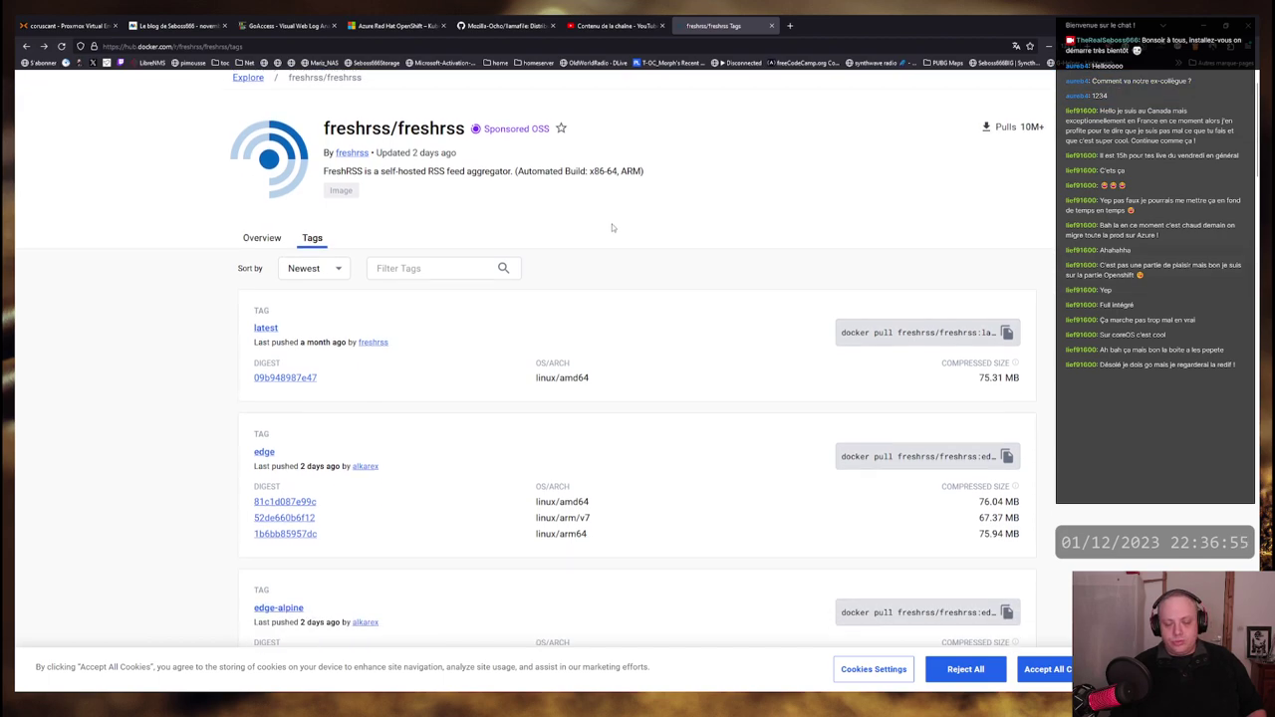
{"action": "scroll", "coordinate": [600, 276], "scroll_direction": "up", "scroll_amount": 1}
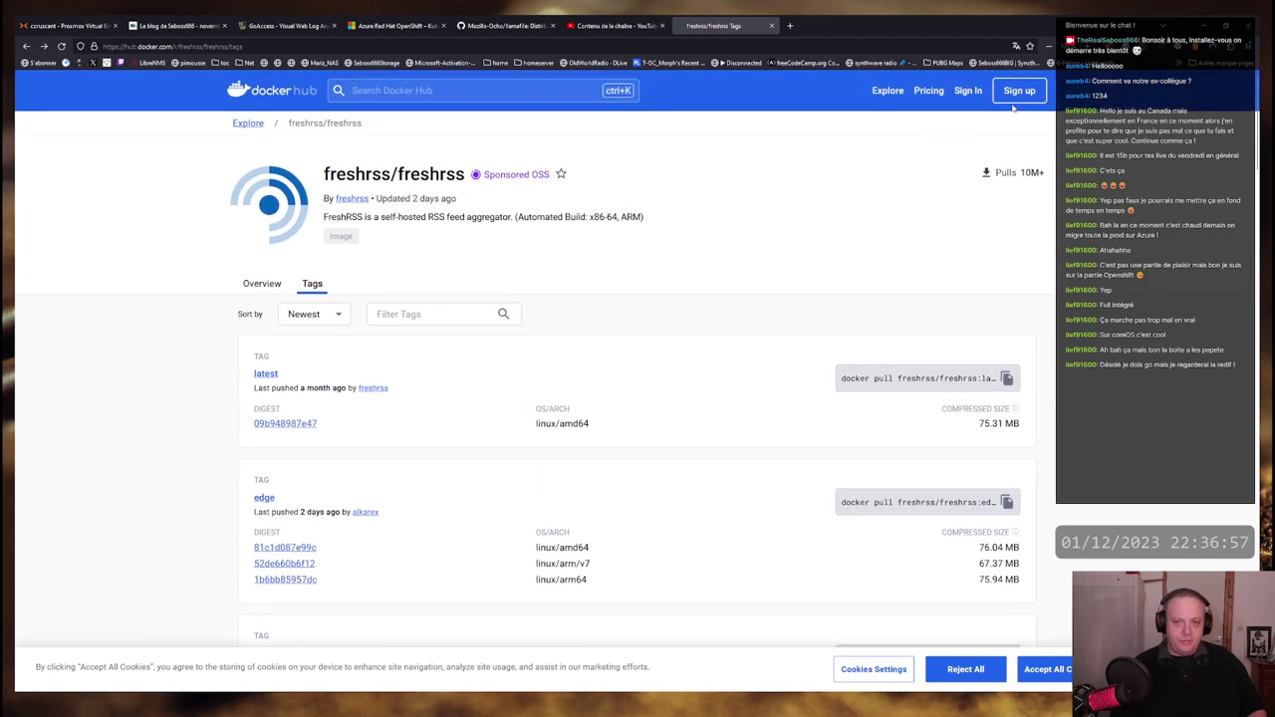
{"action": "scroll", "coordinate": [688, 362], "scroll_direction": "down", "scroll_amount": 2}
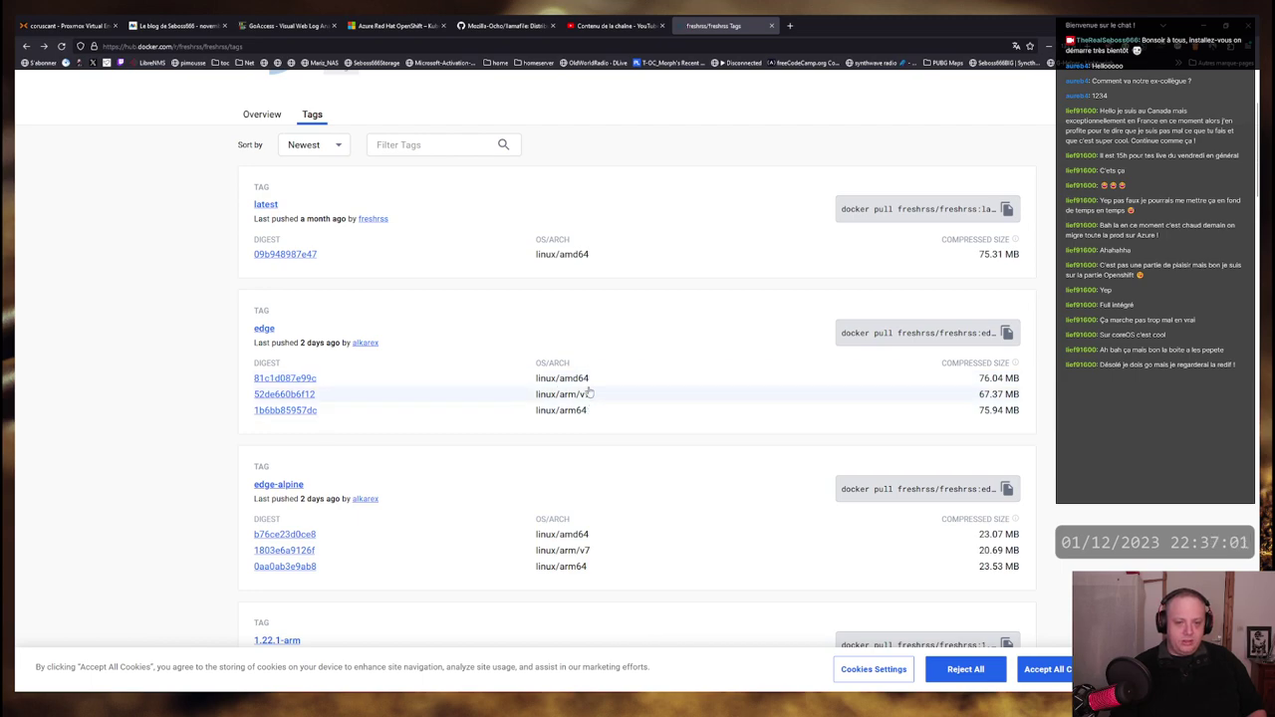
{"action": "scroll", "coordinate": [584, 334], "scroll_direction": "down", "scroll_amount": 3}
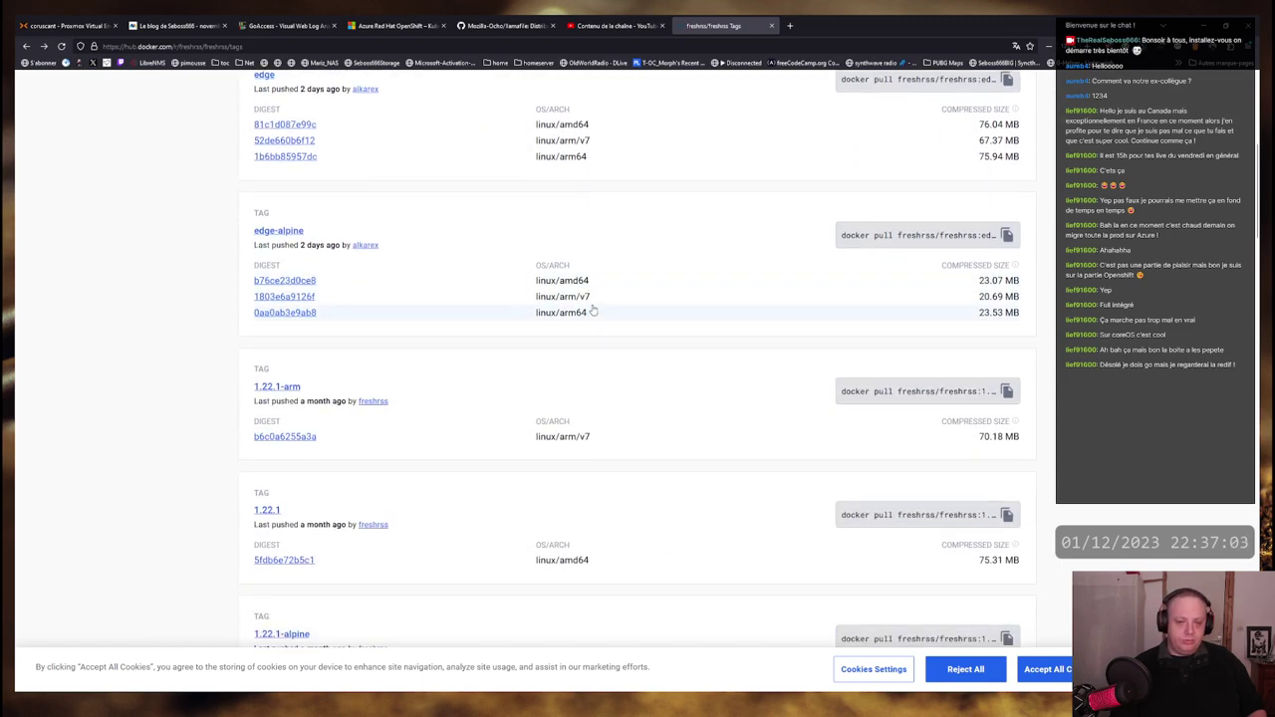
{"action": "scroll", "coordinate": [586, 316], "scroll_direction": "up", "scroll_amount": 5}
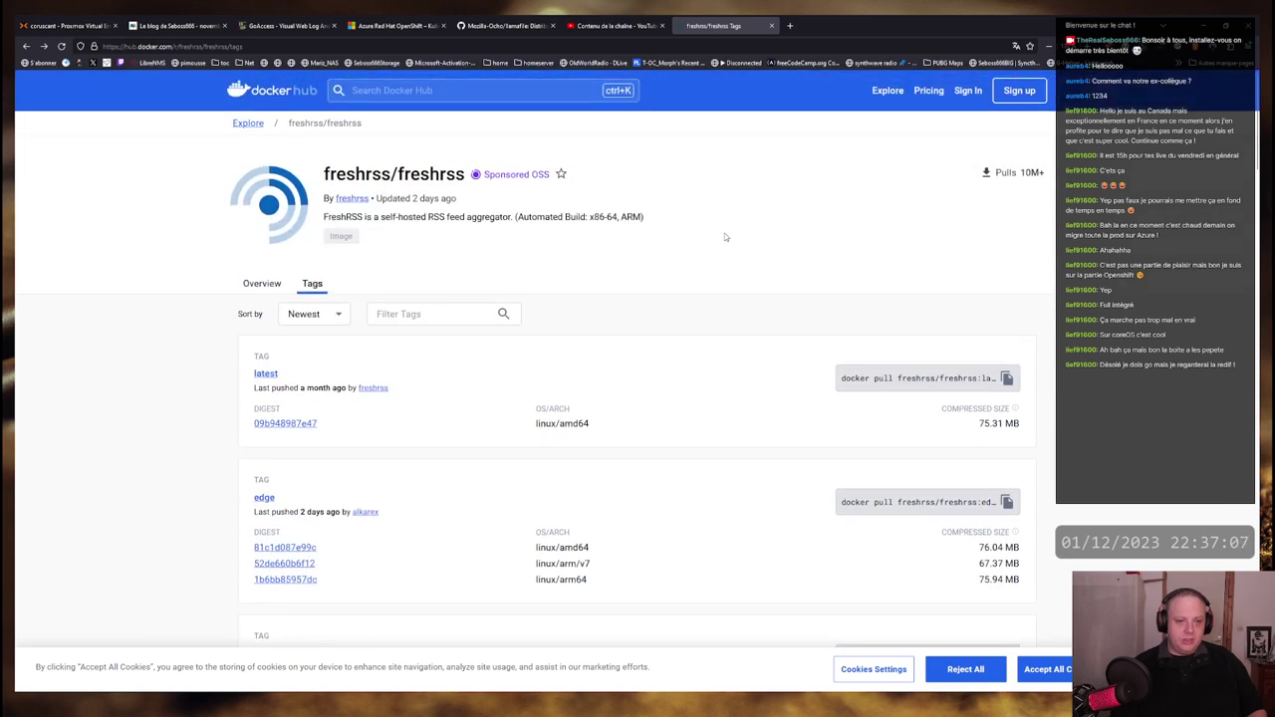
{"action": "scroll", "coordinate": [615, 257], "scroll_direction": "down", "scroll_amount": 6}
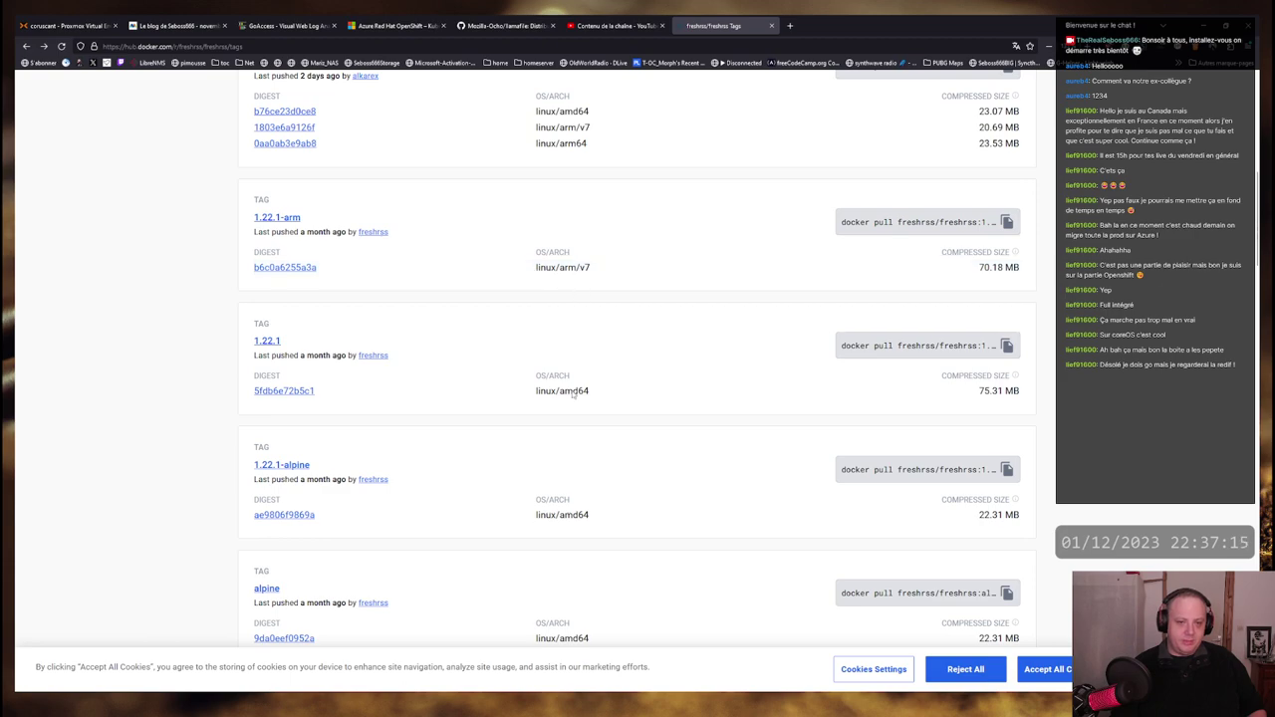
{"action": "scroll", "coordinate": [586, 273], "scroll_direction": "up", "scroll_amount": 3}
{"action": "left_click_drag", "start_coordinate": [589, 487], "coordinate": [535, 487]}
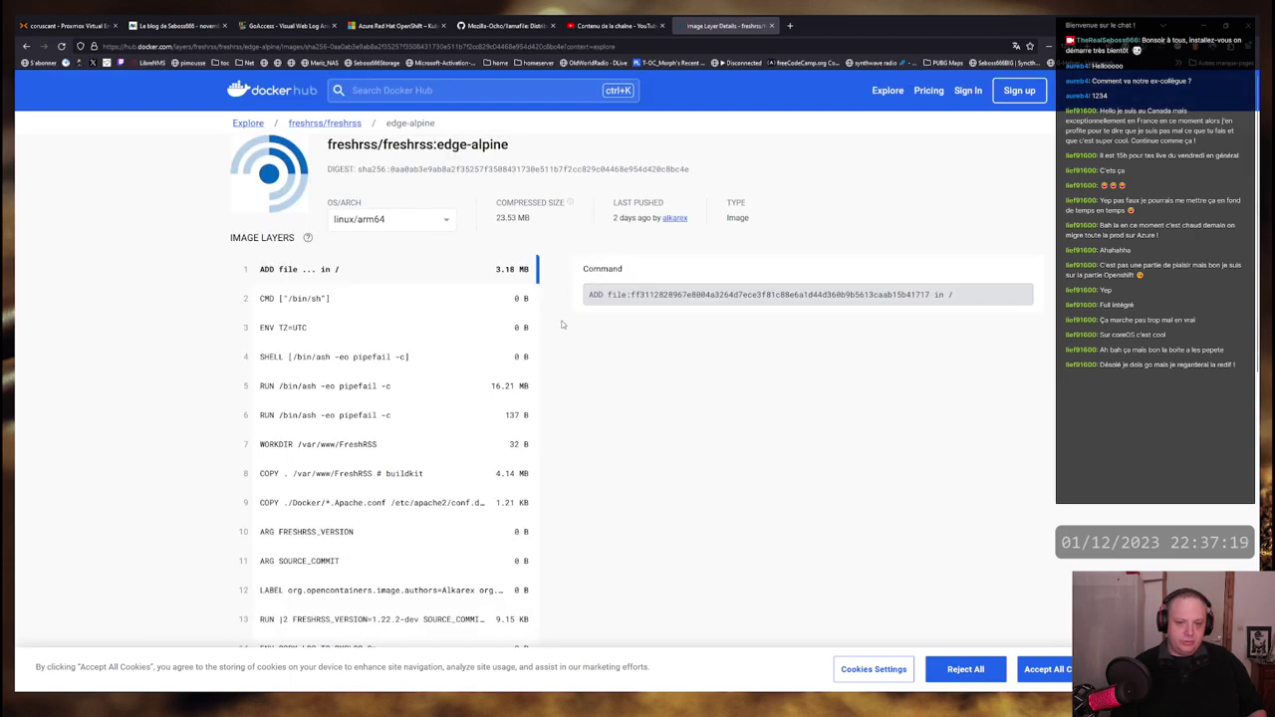
- Return from the edge-alpine arm64 layer details to the freshrss/freshrss tags list
{"action": "key", "text": "alt+Left"}
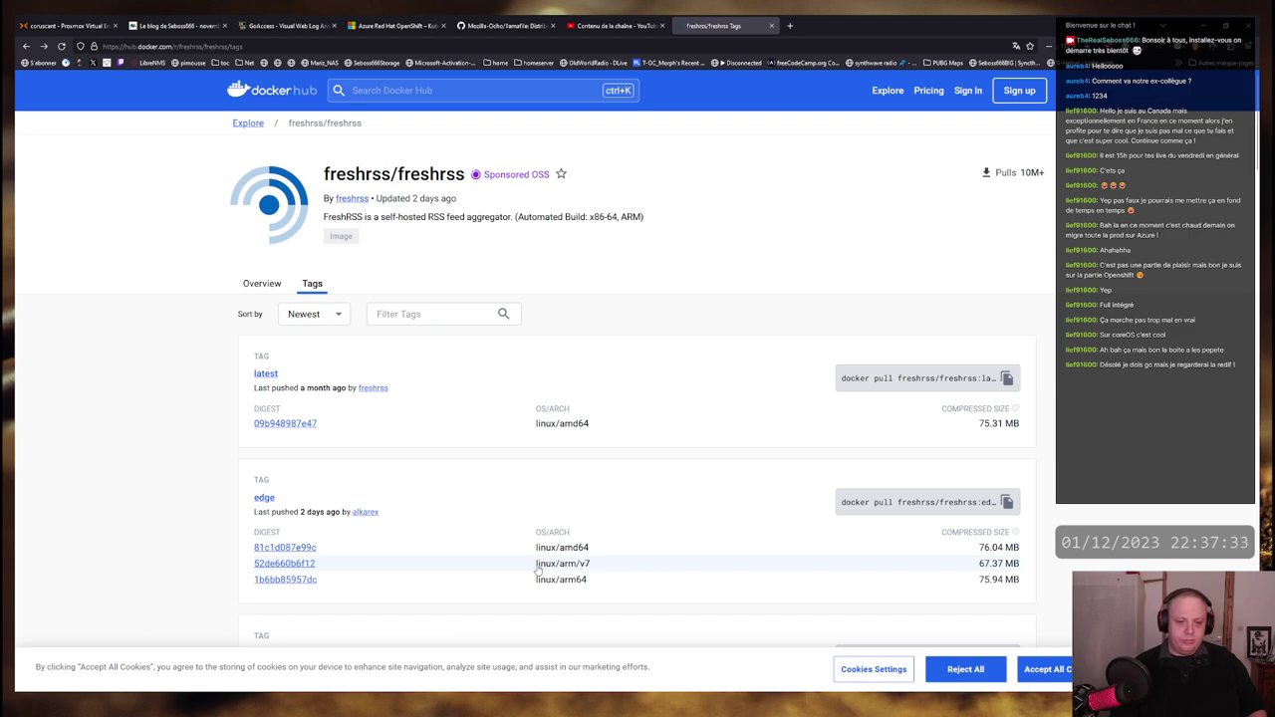
{"action": "scroll", "coordinate": [432, 472], "scroll_direction": "down", "scroll_amount": 1}
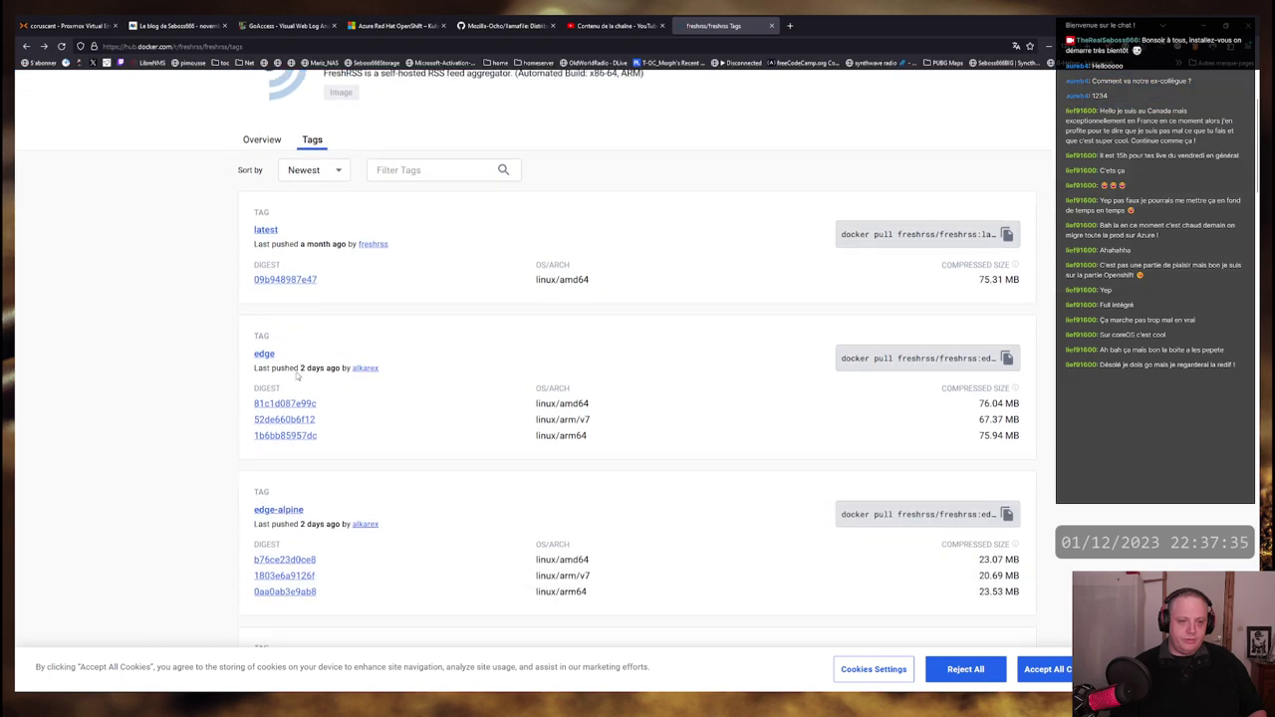
{"action": "scroll", "coordinate": [529, 432], "scroll_direction": "down", "scroll_amount": 3}
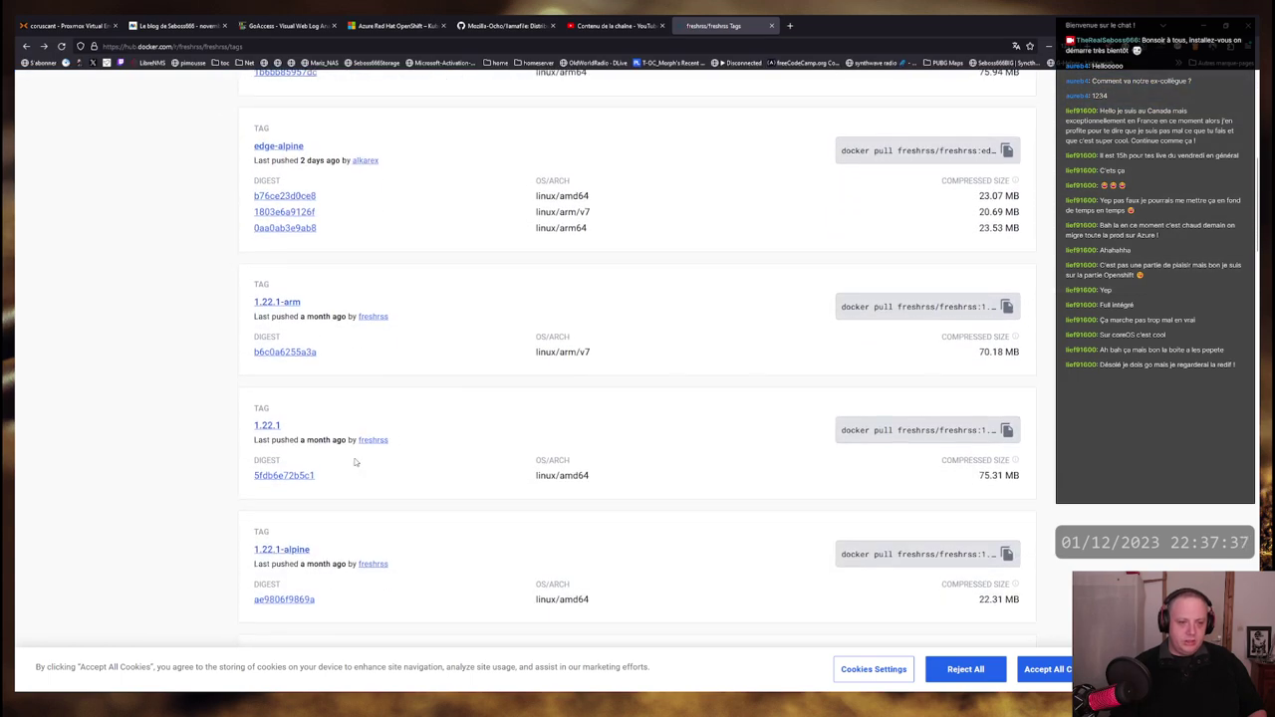
{"action": "scroll", "coordinate": [448, 550], "scroll_direction": "up", "scroll_amount": 1}
{"action": "scroll", "coordinate": [447, 550], "scroll_direction": "down", "scroll_amount": 2}
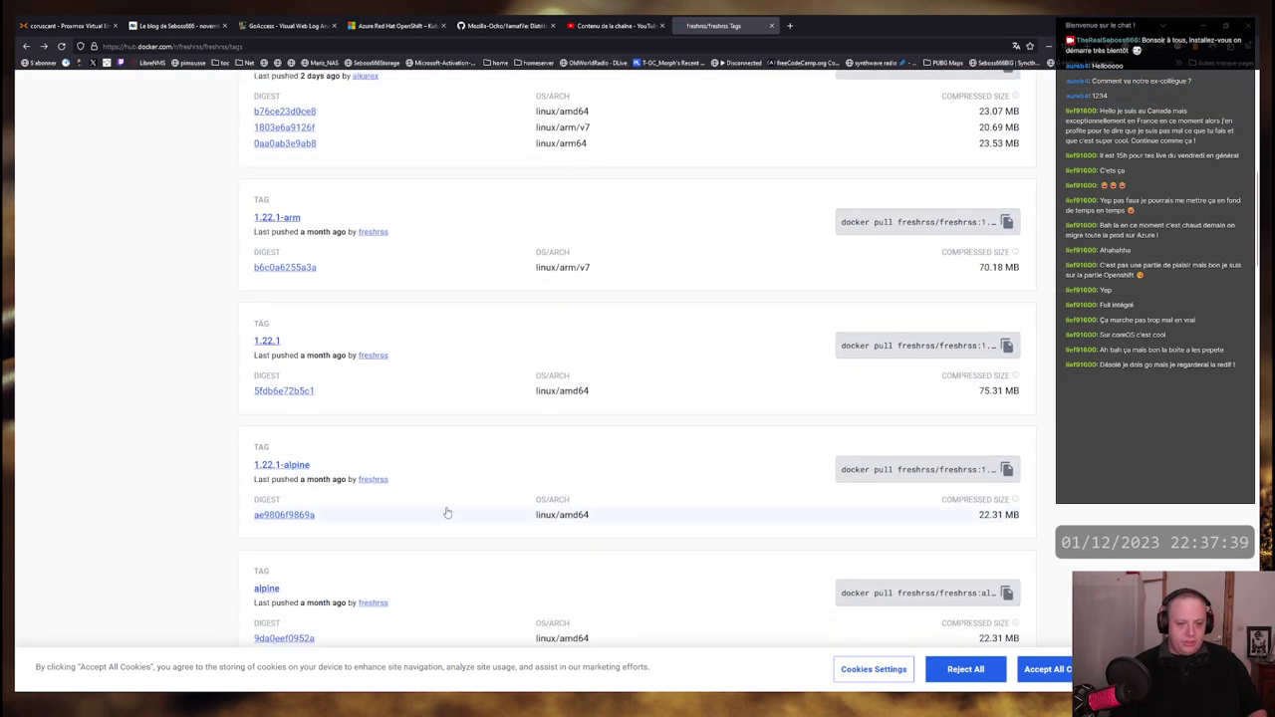
{"action": "scroll", "coordinate": [441, 587], "scroll_direction": "up", "scroll_amount": 4}
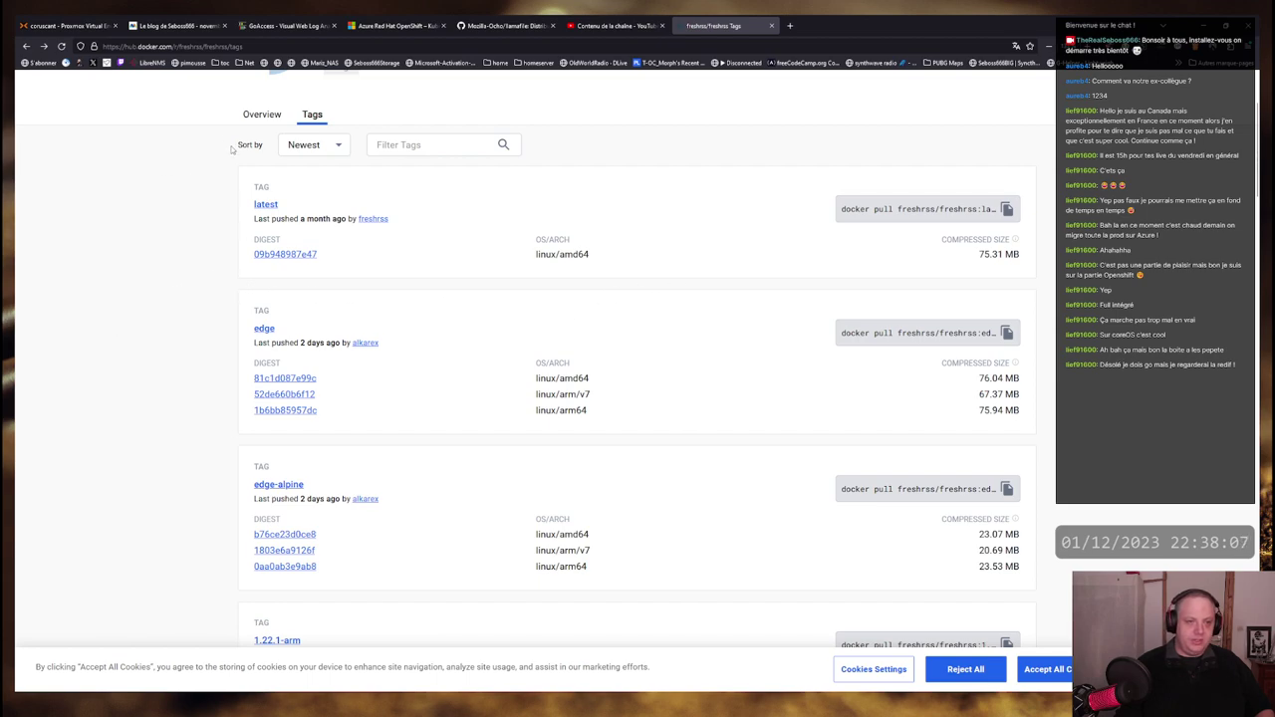
{"action": "scroll", "coordinate": [210, 289], "scroll_direction": "up", "scroll_amount": 2}
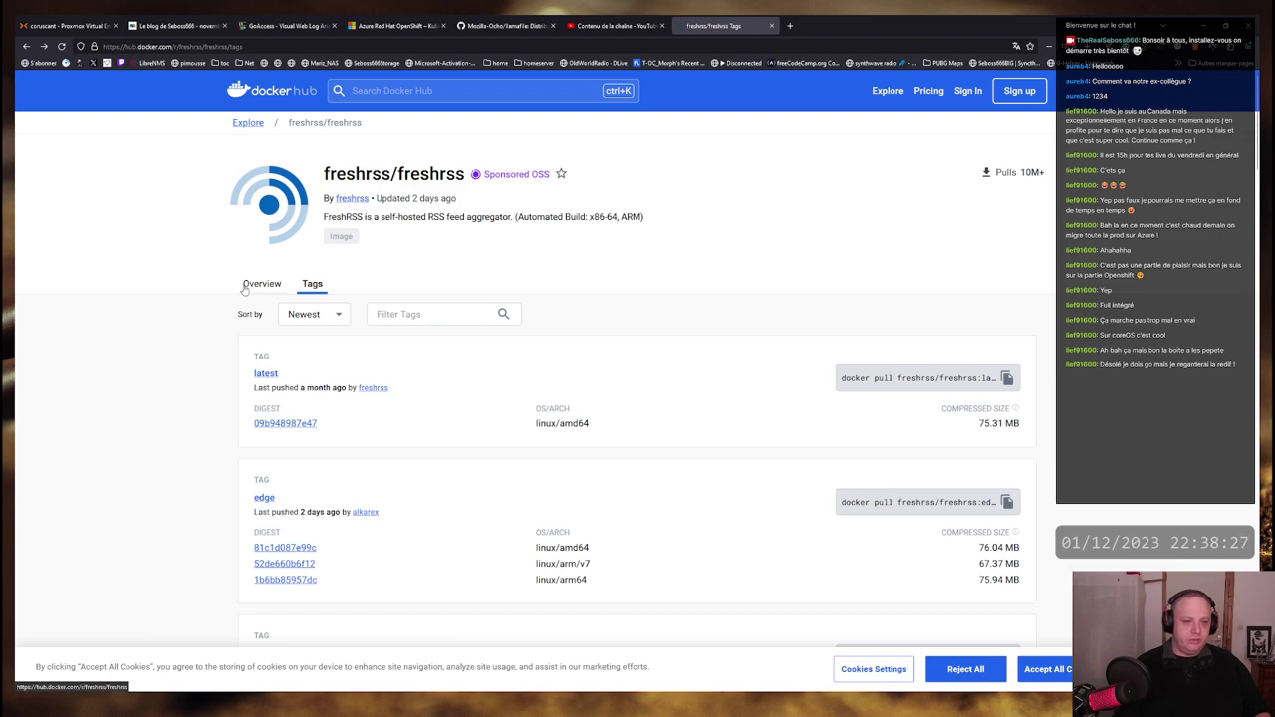
{"action": "scroll", "coordinate": [194, 371], "scroll_direction": "down", "scroll_amount": 3}
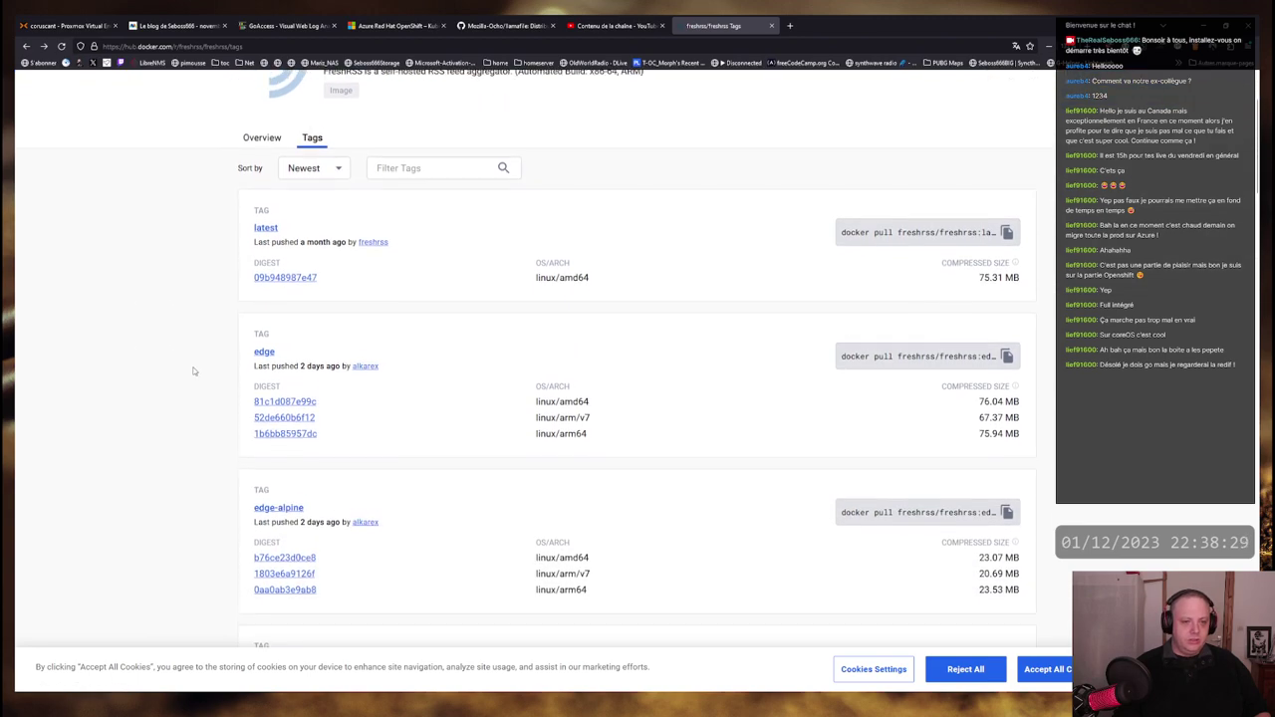
{"action": "scroll", "coordinate": [194, 369], "scroll_direction": "up", "scroll_amount": 3}
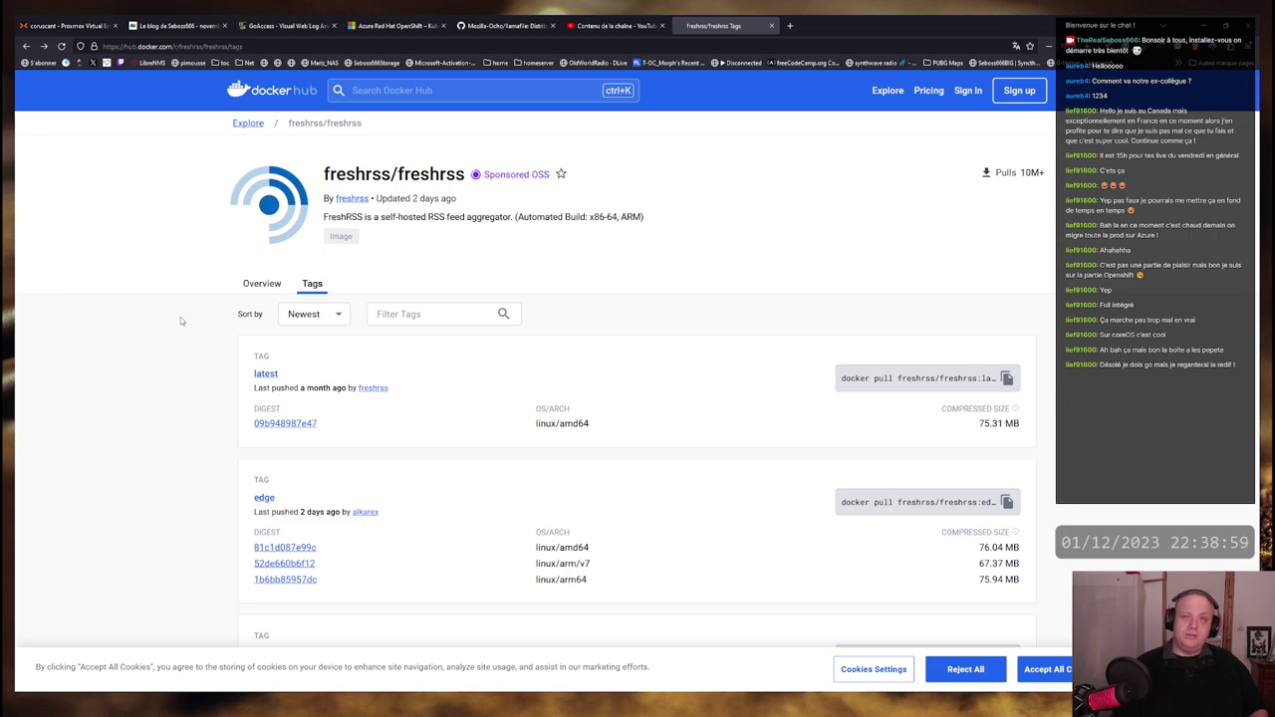
{"action": "left_click", "coordinate": [789, 25]}
- Search Qwant for 'fresbox exporter' and open the trazfr/freebox-exporter GitHub repository
{"action": "type", "text": "fresbox"}
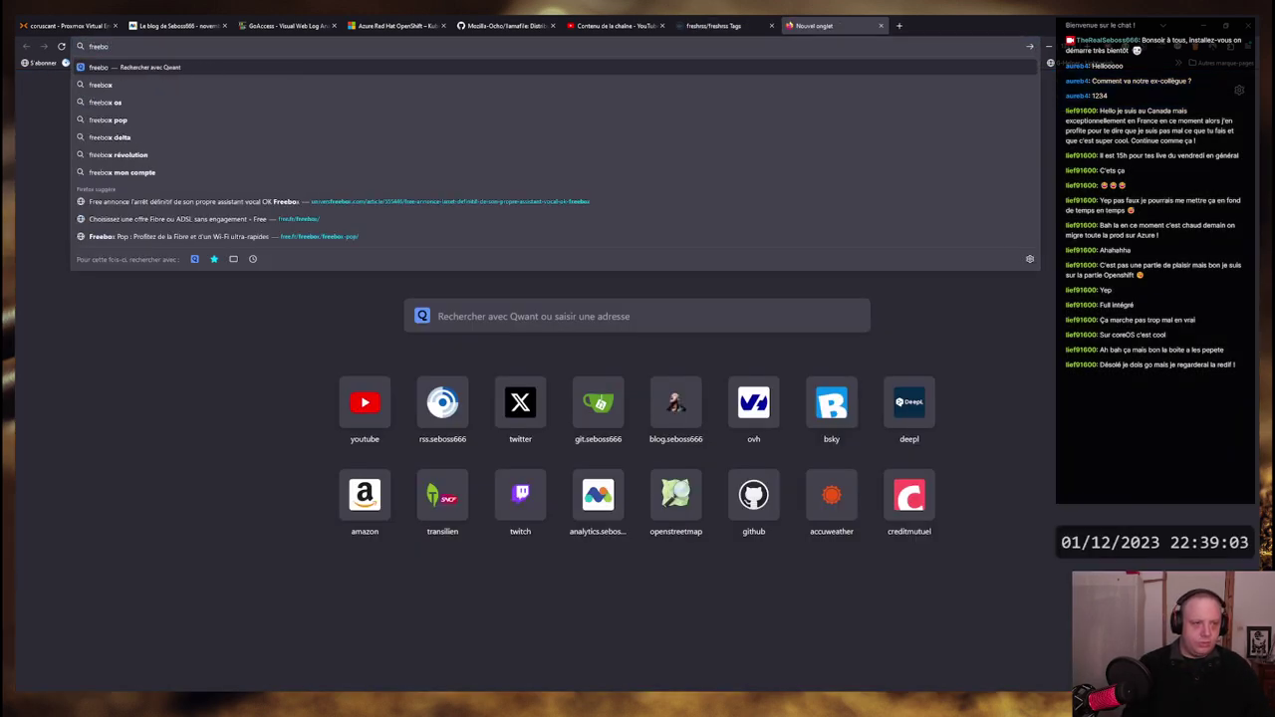
{"action": "type", "text": " exporter"}
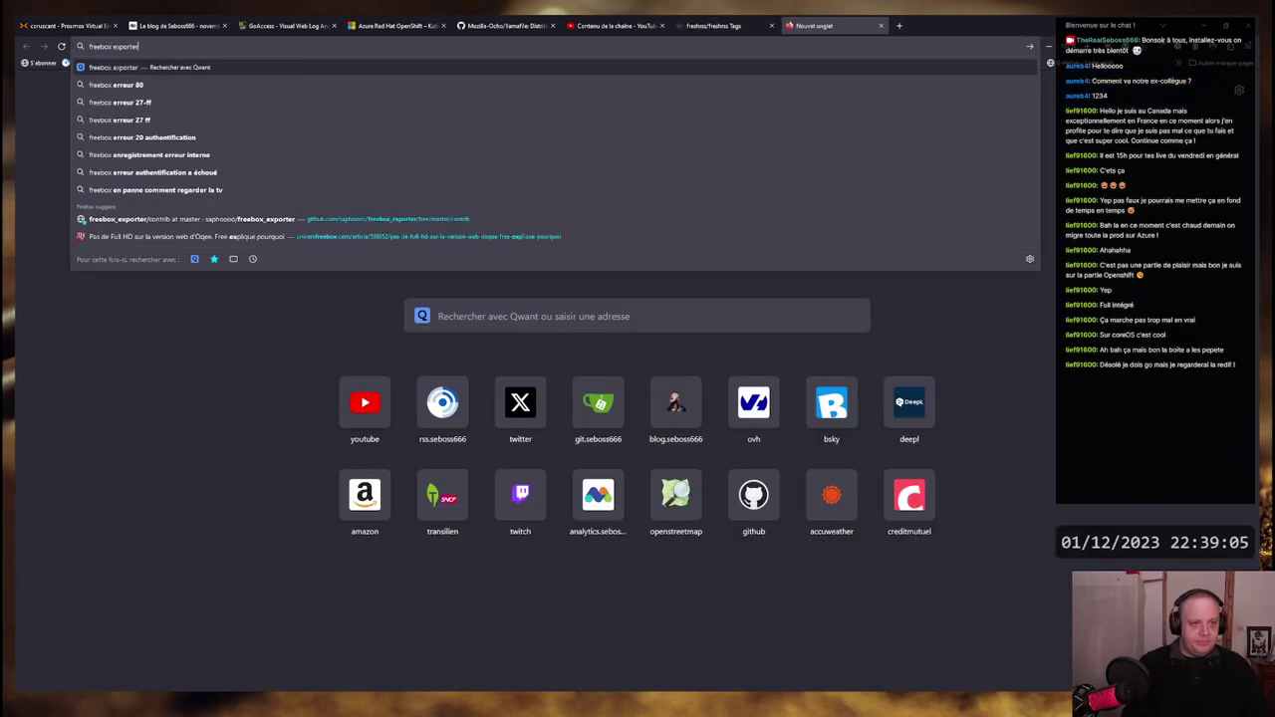
{"action": "key", "text": "Return"}
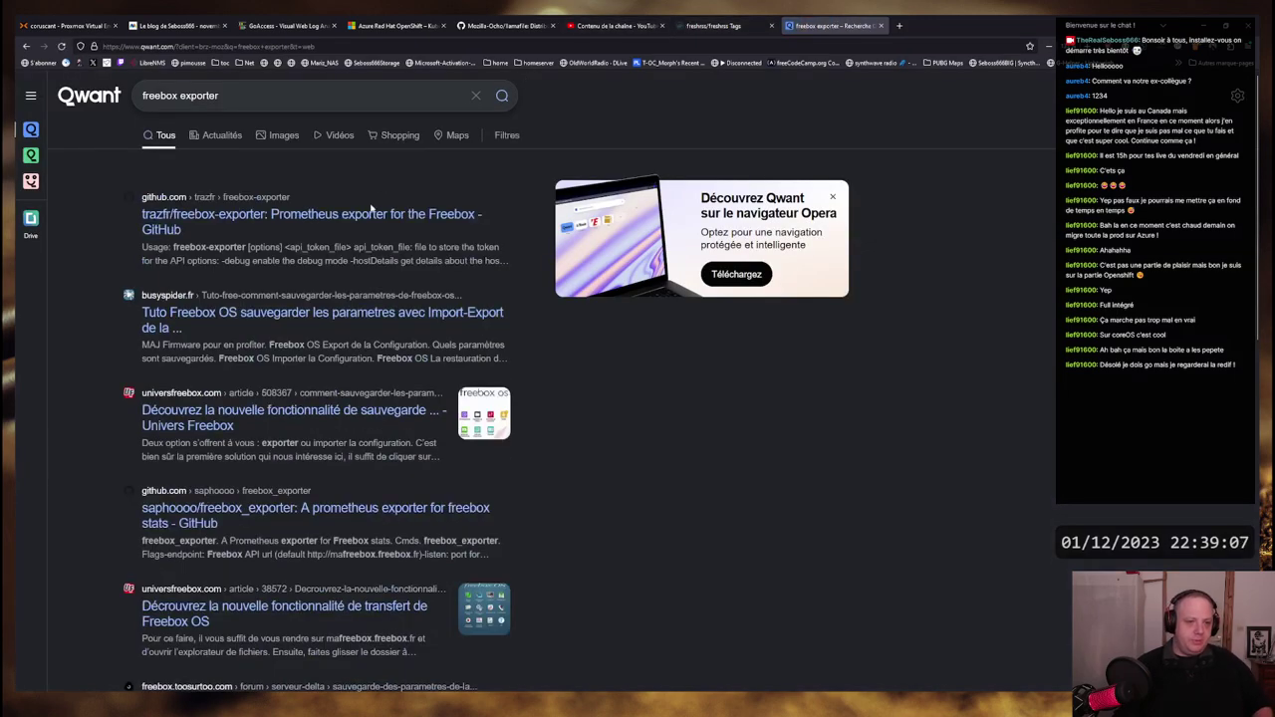
{"action": "left_click", "coordinate": [226, 225]}
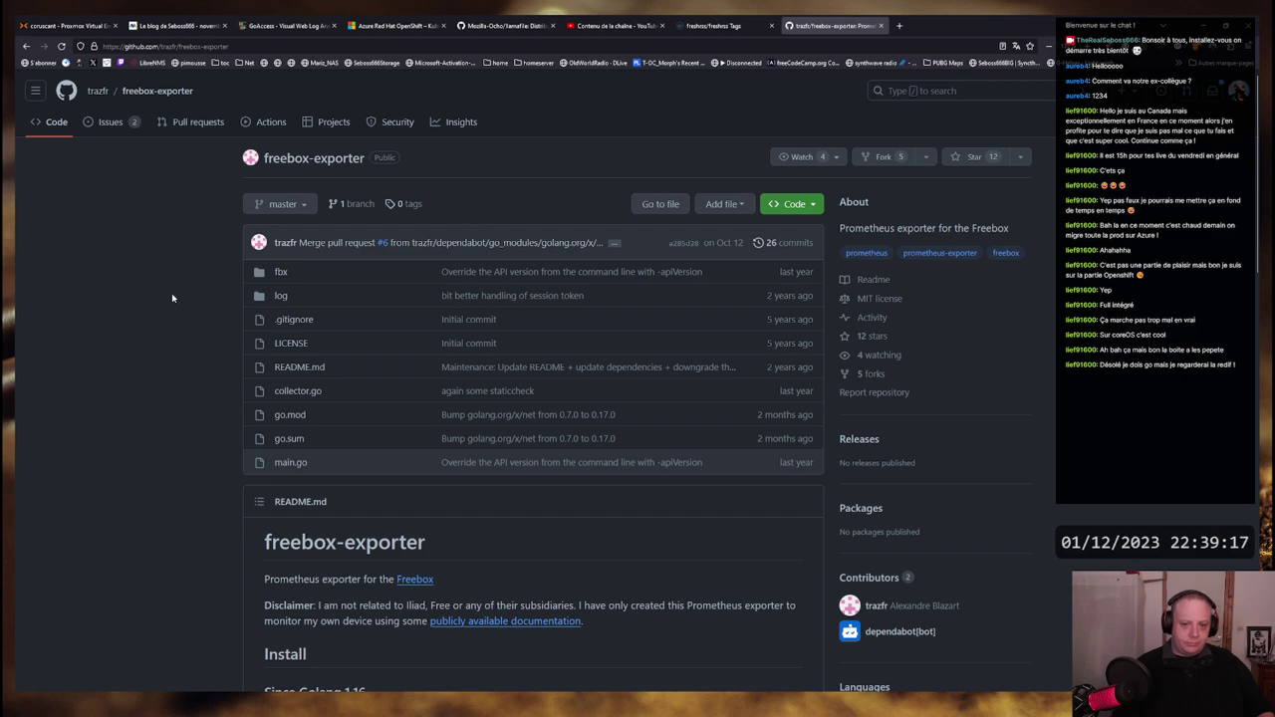
{"action": "scroll", "coordinate": [171, 296], "scroll_direction": "down", "scroll_amount": 3}
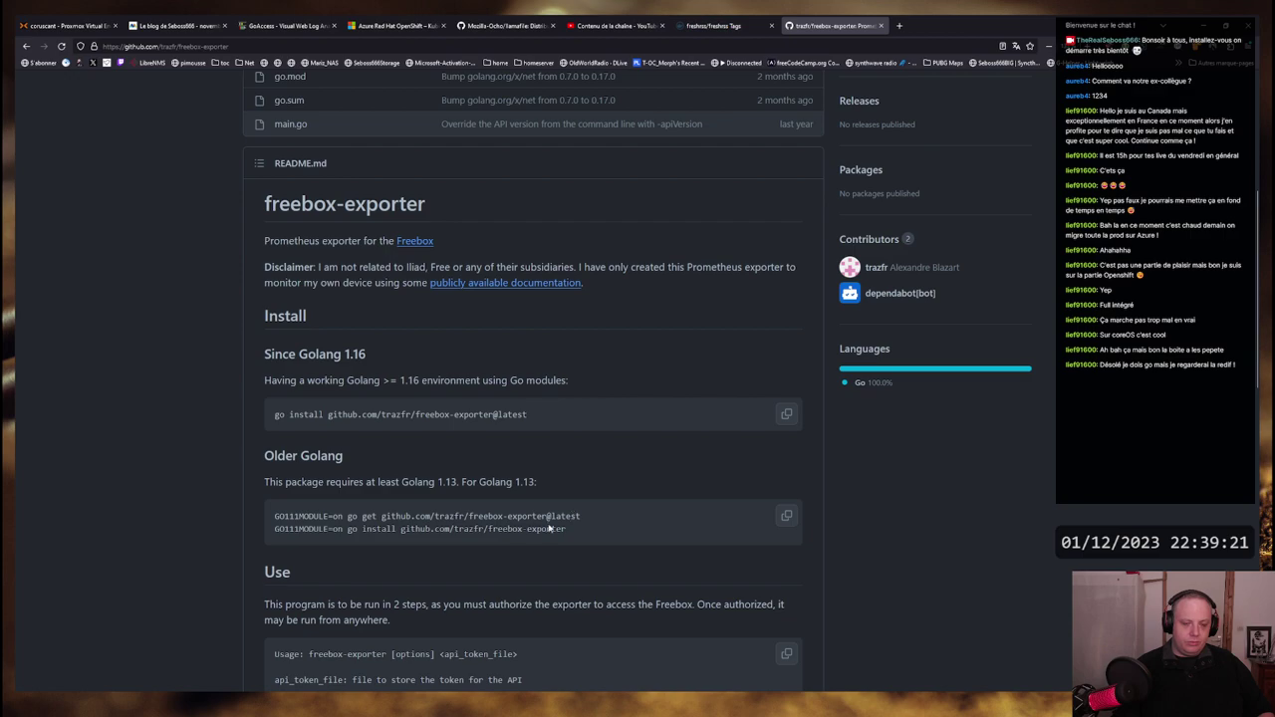
{"action": "scroll", "coordinate": [420, 529], "scroll_direction": "down", "scroll_amount": 3}
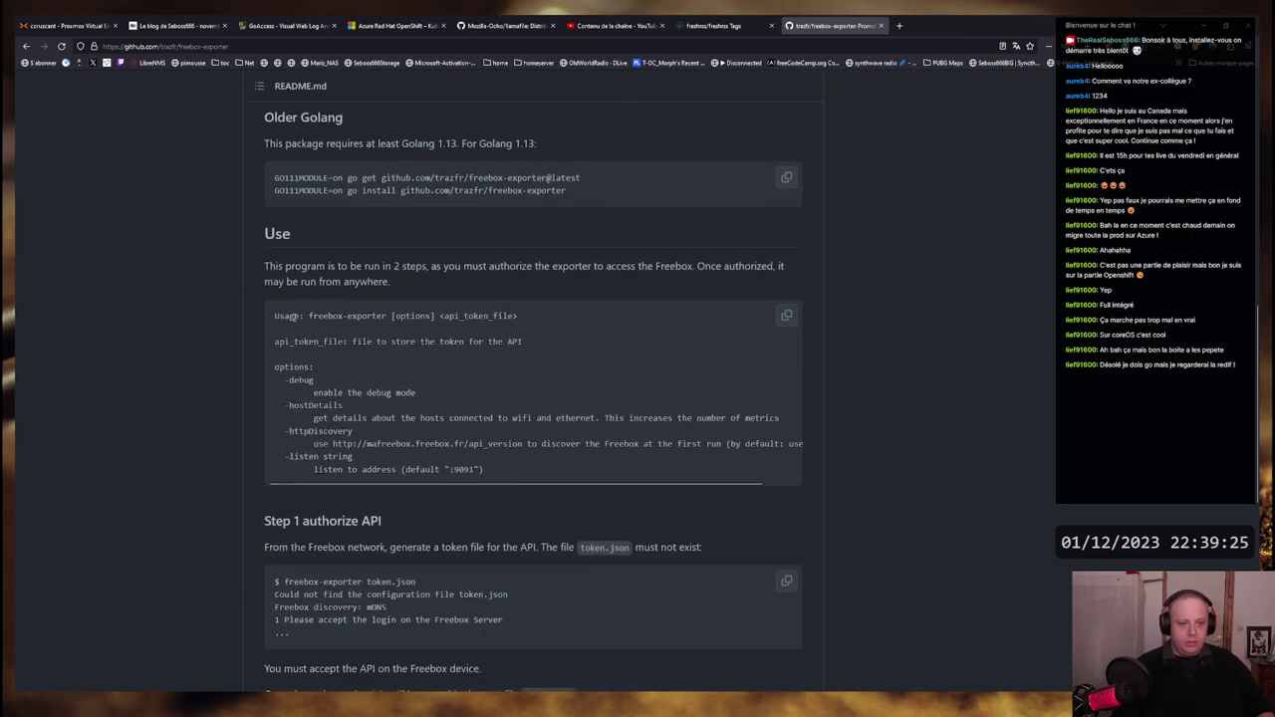
{"action": "scroll", "coordinate": [432, 366], "scroll_direction": "down", "scroll_amount": 5}
{"action": "scroll", "coordinate": [432, 369], "scroll_direction": "up", "scroll_amount": 15}
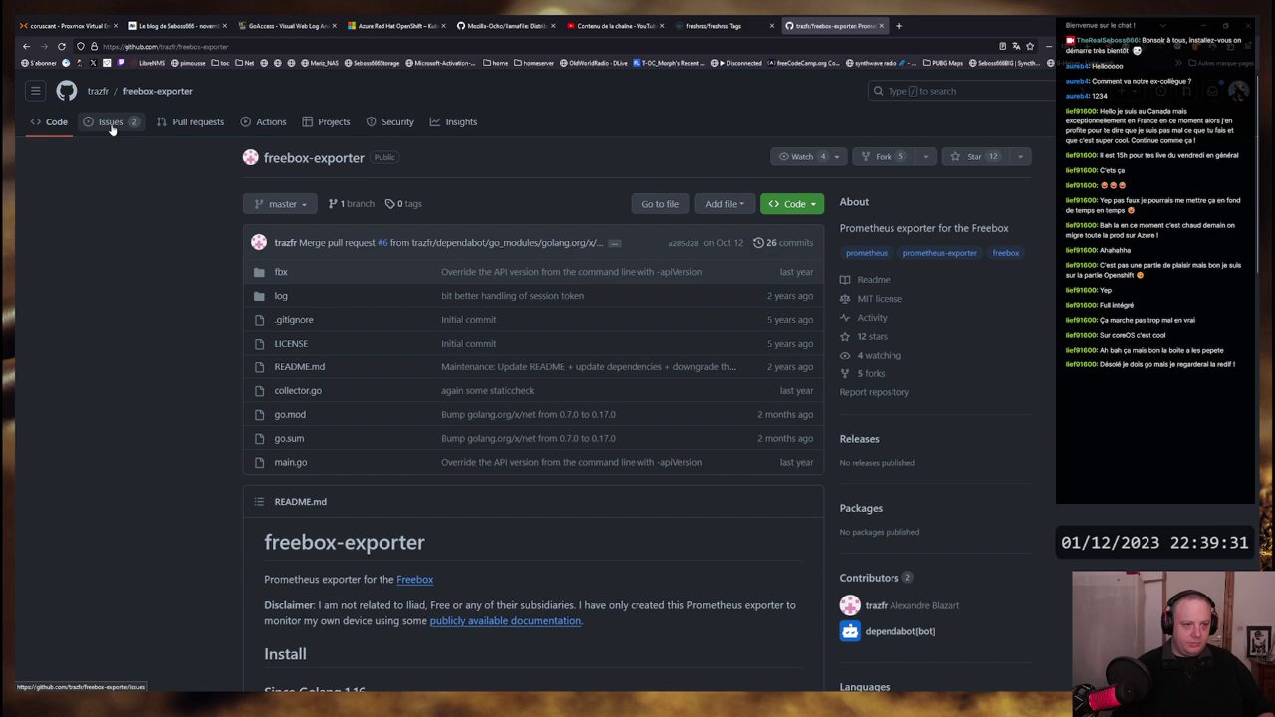
{"action": "scroll", "coordinate": [697, 428], "scroll_direction": "down", "scroll_amount": 5}
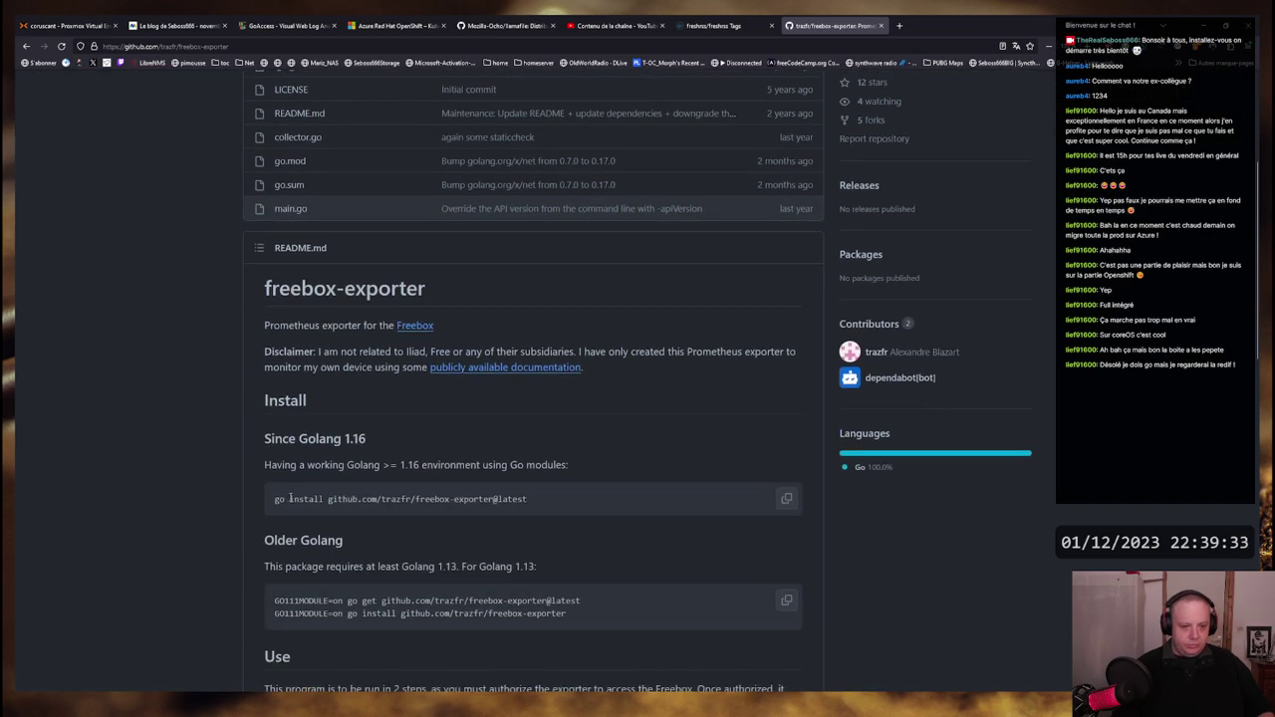
{"action": "mouse_move", "coordinate": [272, 503]}
{"action": "left_mouse_down"}
{"action": "mouse_move", "coordinate": [578, 504]}
{"action": "mouse_move", "coordinate": [276, 503]}
{"action": "left_mouse_up"}
{"action": "left_click", "coordinate": [276, 504]}
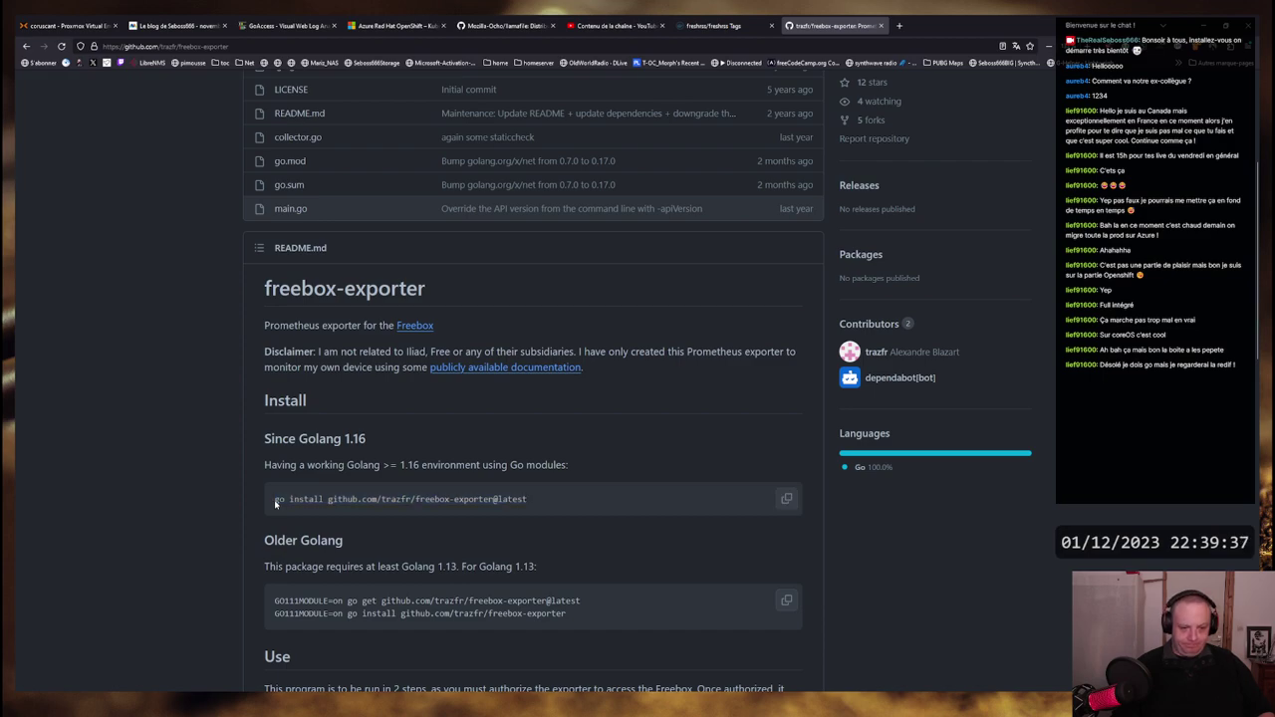
{"action": "left_click_drag", "start_coordinate": [276, 503], "coordinate": [528, 501]}
{"action": "left_click", "coordinate": [354, 502]}
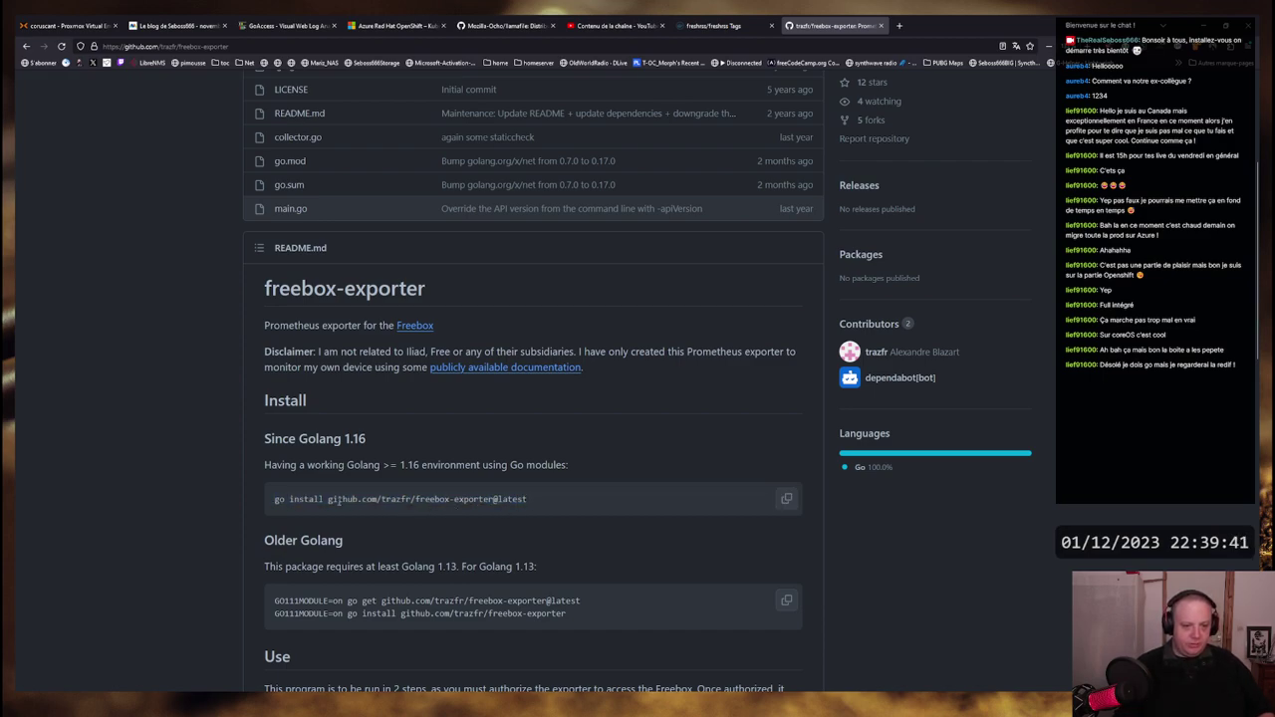
{"action": "left_click_drag", "start_coordinate": [570, 465], "coordinate": [402, 465]}
{"action": "left_click", "coordinate": [599, 491]}
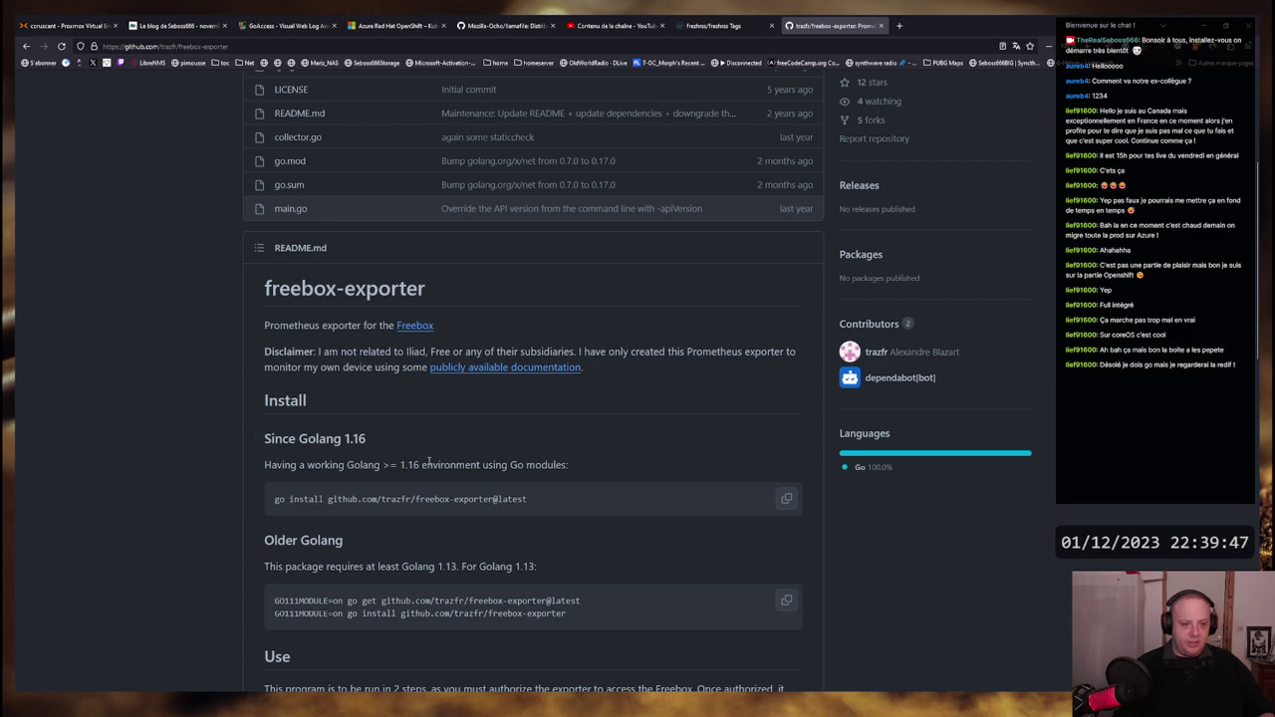
{"action": "scroll", "coordinate": [430, 465], "scroll_direction": "down", "scroll_amount": 2}
{"action": "scroll", "coordinate": [439, 415], "scroll_direction": "down", "scroll_amount": 6}
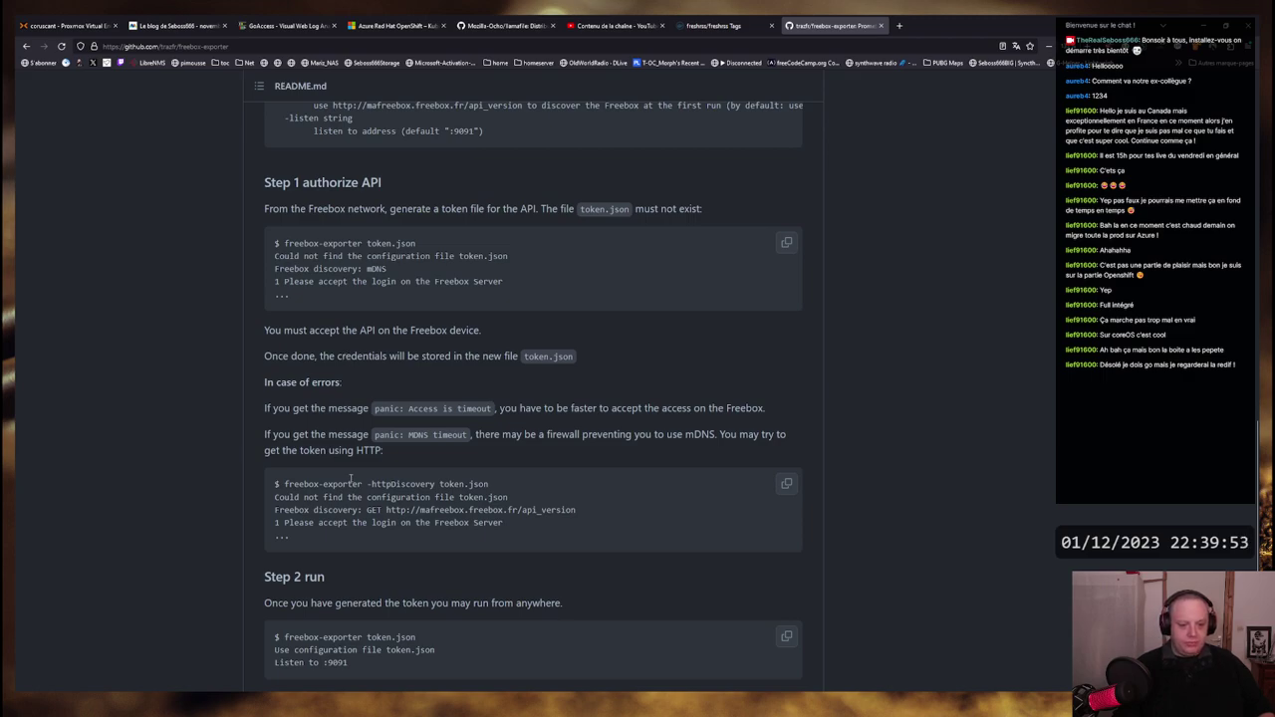
{"action": "scroll", "coordinate": [394, 581], "scroll_direction": "down", "scroll_amount": 1}
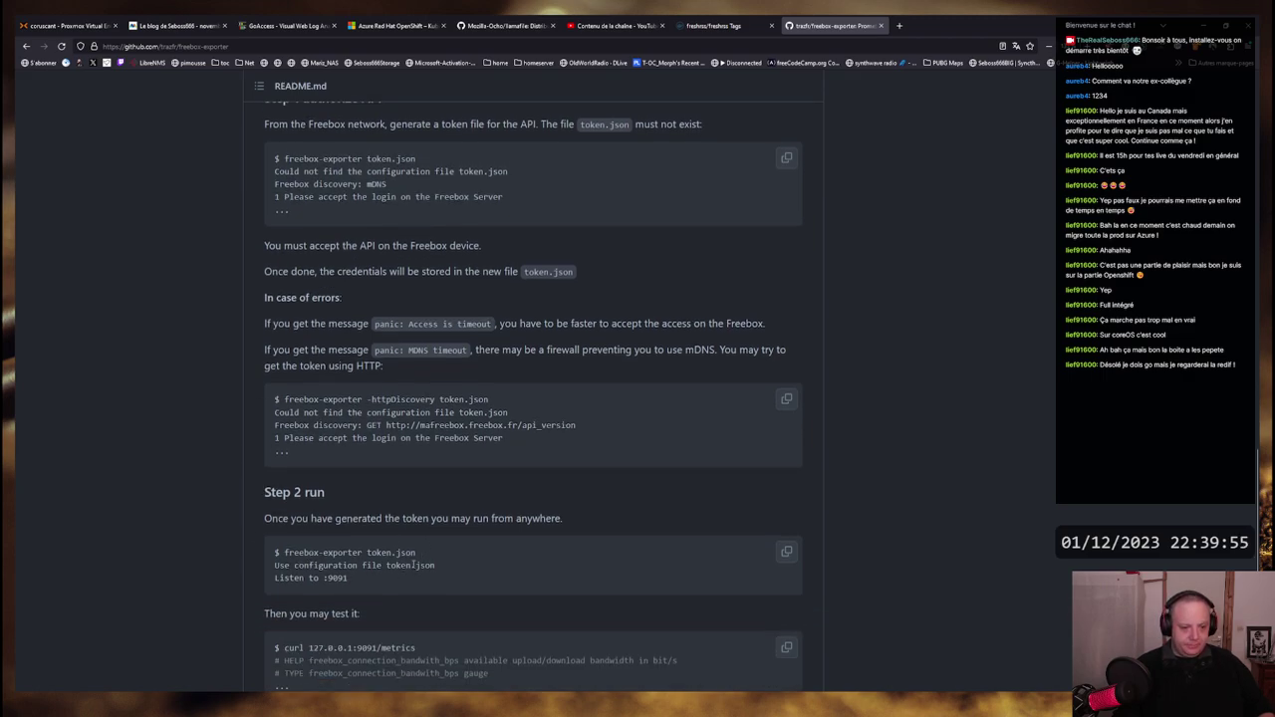
{"action": "scroll", "coordinate": [604, 421], "scroll_direction": "up", "scroll_amount": 4}
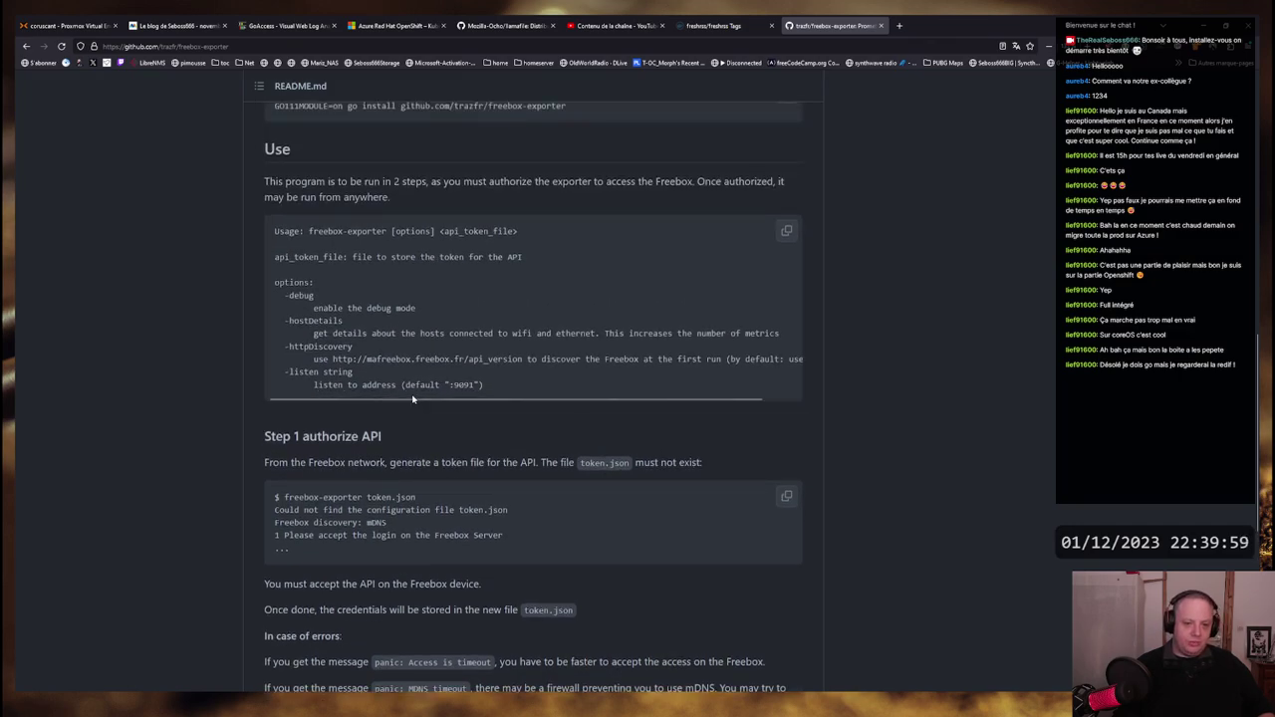
{"action": "scroll", "coordinate": [498, 568], "scroll_direction": "up", "scroll_amount": 3}
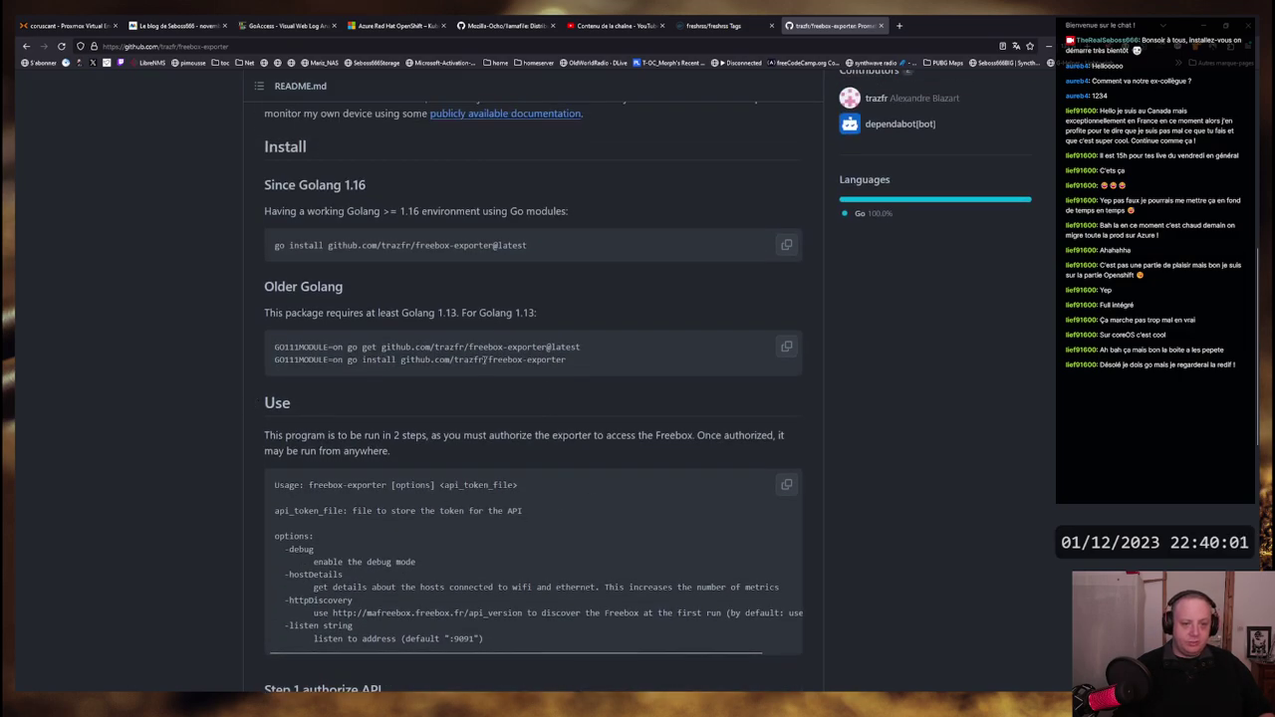
{"action": "scroll", "coordinate": [588, 428], "scroll_direction": "up", "scroll_amount": 3}
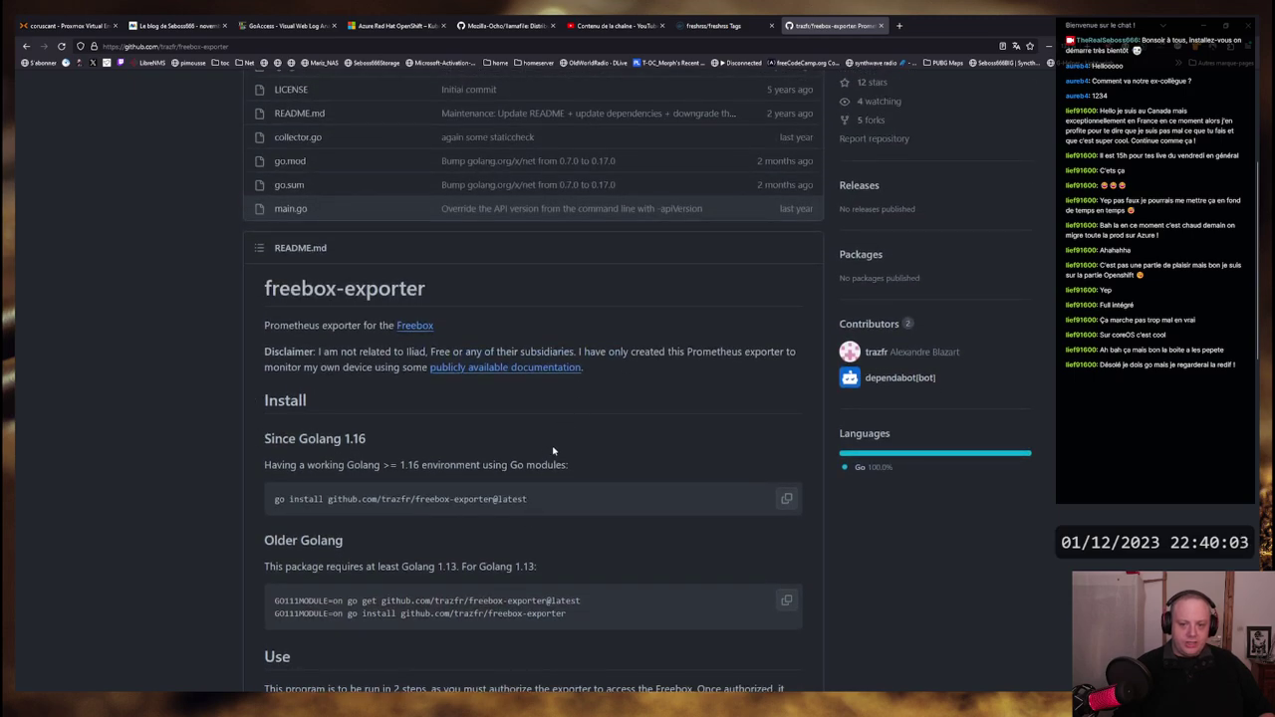
{"action": "scroll", "coordinate": [555, 345], "scroll_direction": "down", "scroll_amount": 2}
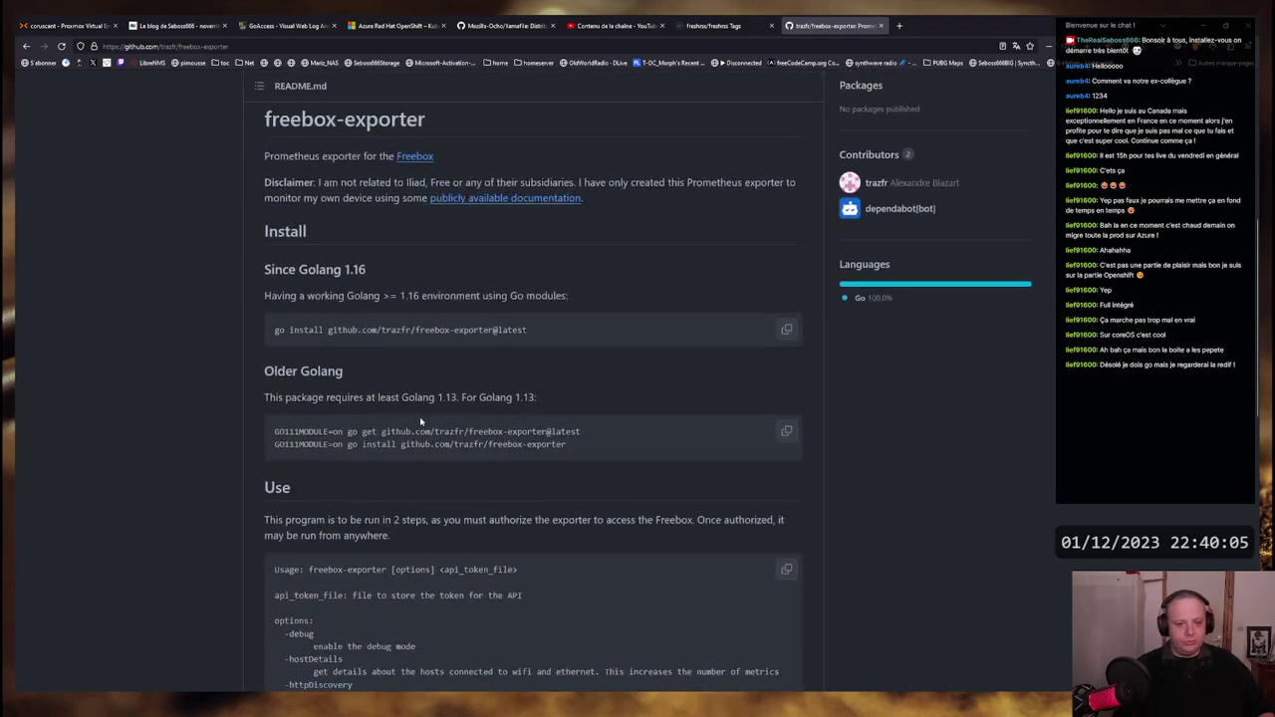
{"action": "scroll", "coordinate": [498, 458], "scroll_direction": "up", "scroll_amount": 4}
{"action": "scroll", "coordinate": [462, 525], "scroll_direction": "up", "scroll_amount": 1}
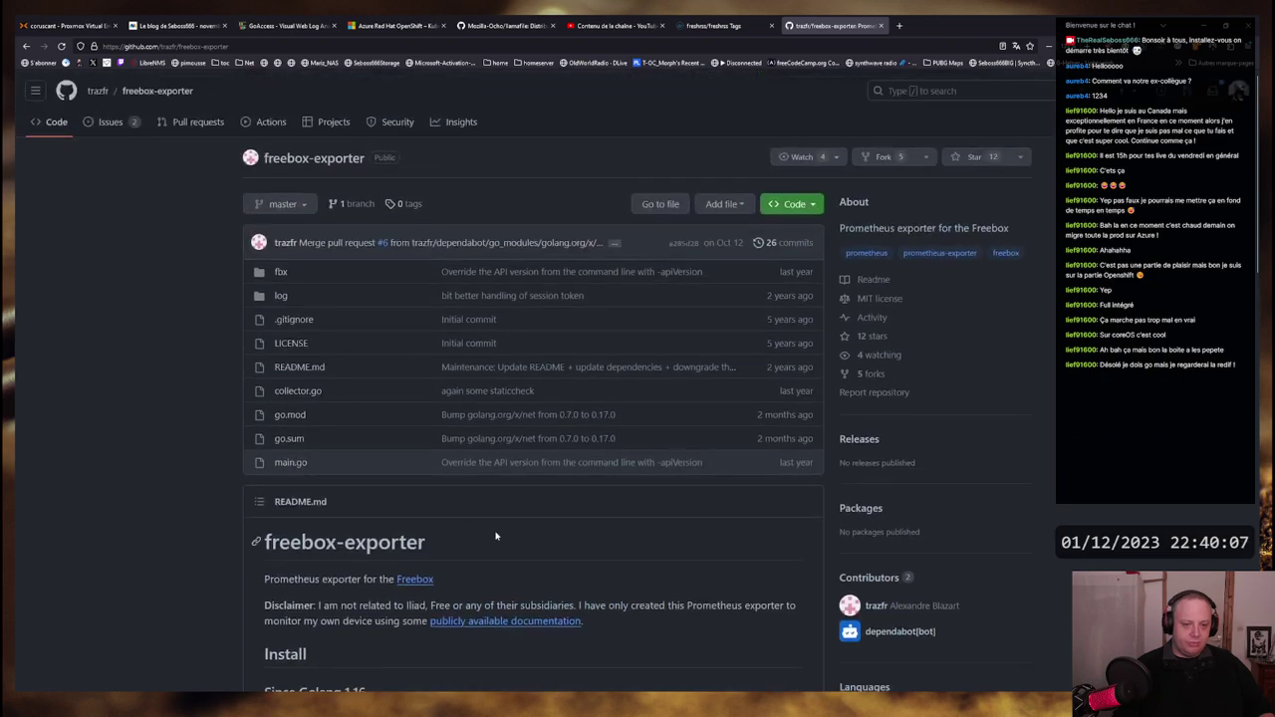